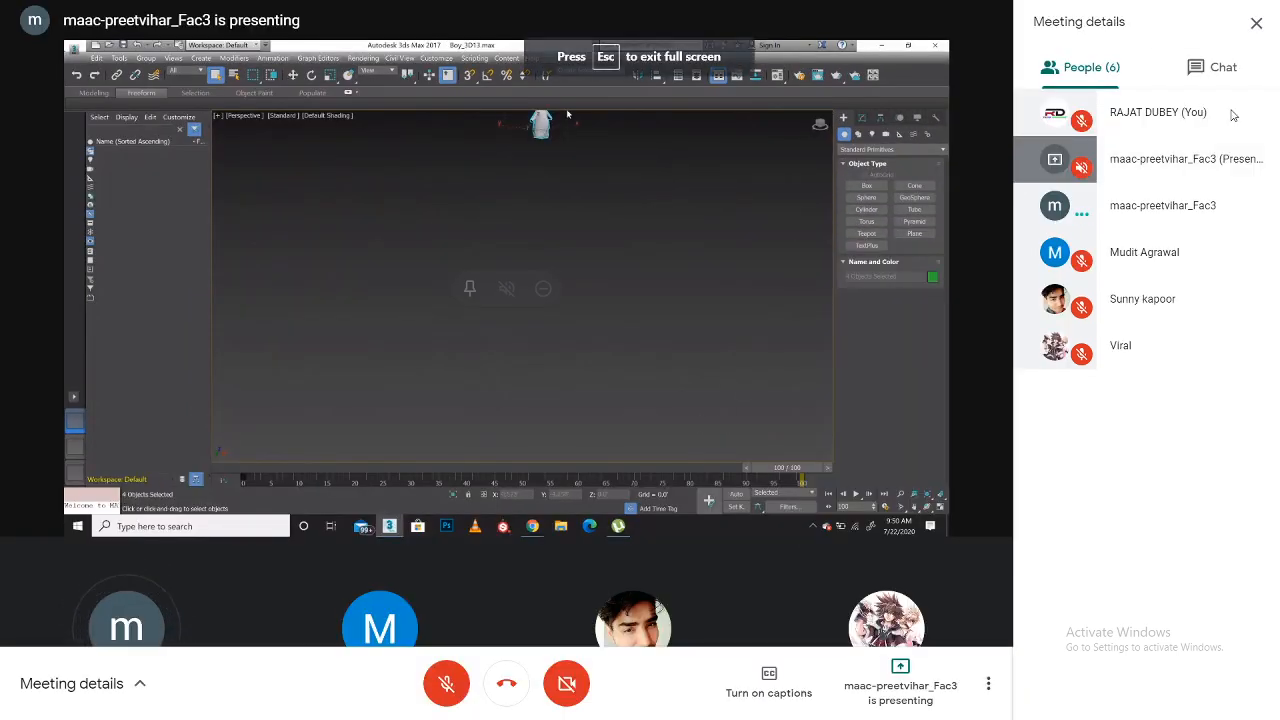
- Close the meeting details panel and exit the full-screen view of the meeting
click(1256, 22)
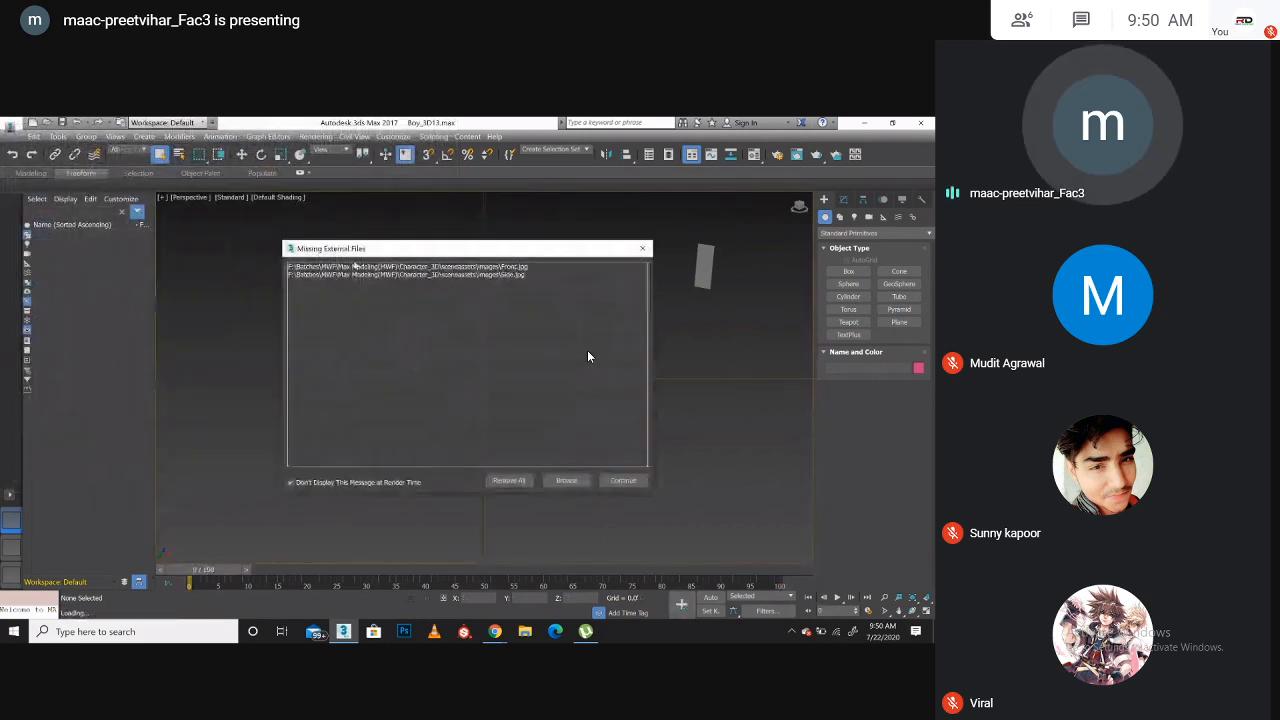
mouse_move(918, 3)
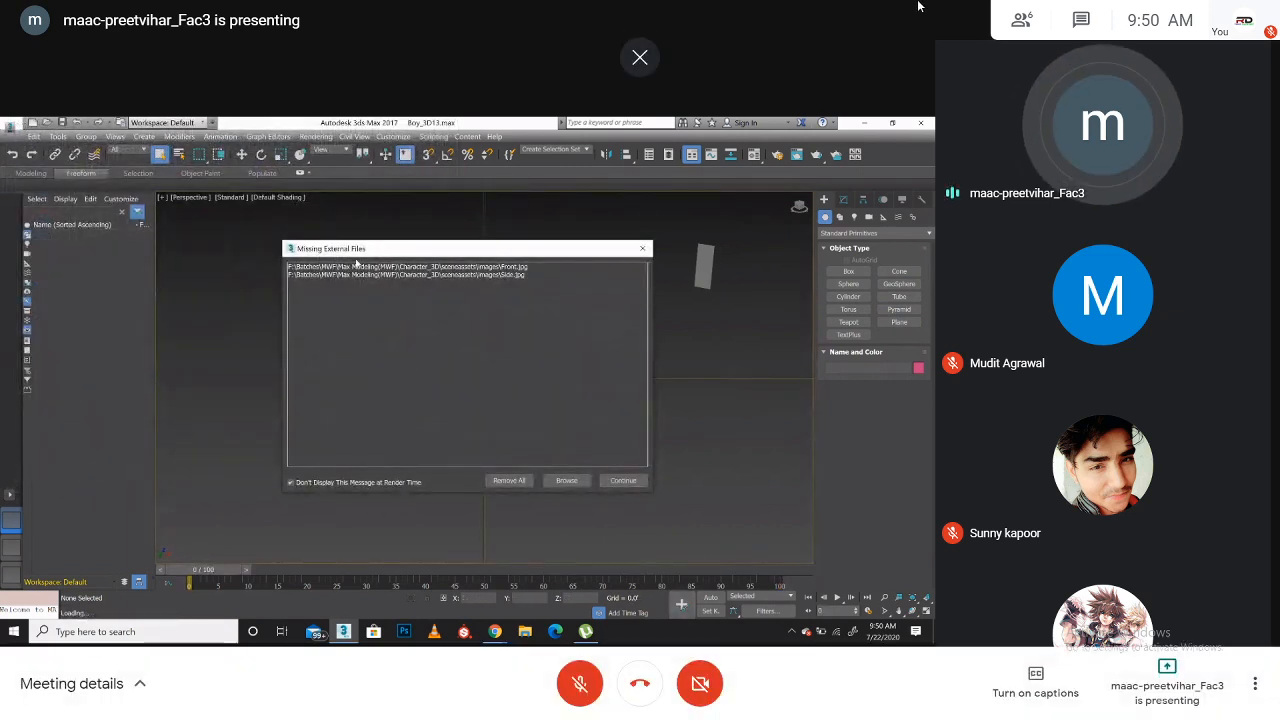
click(645, 58)
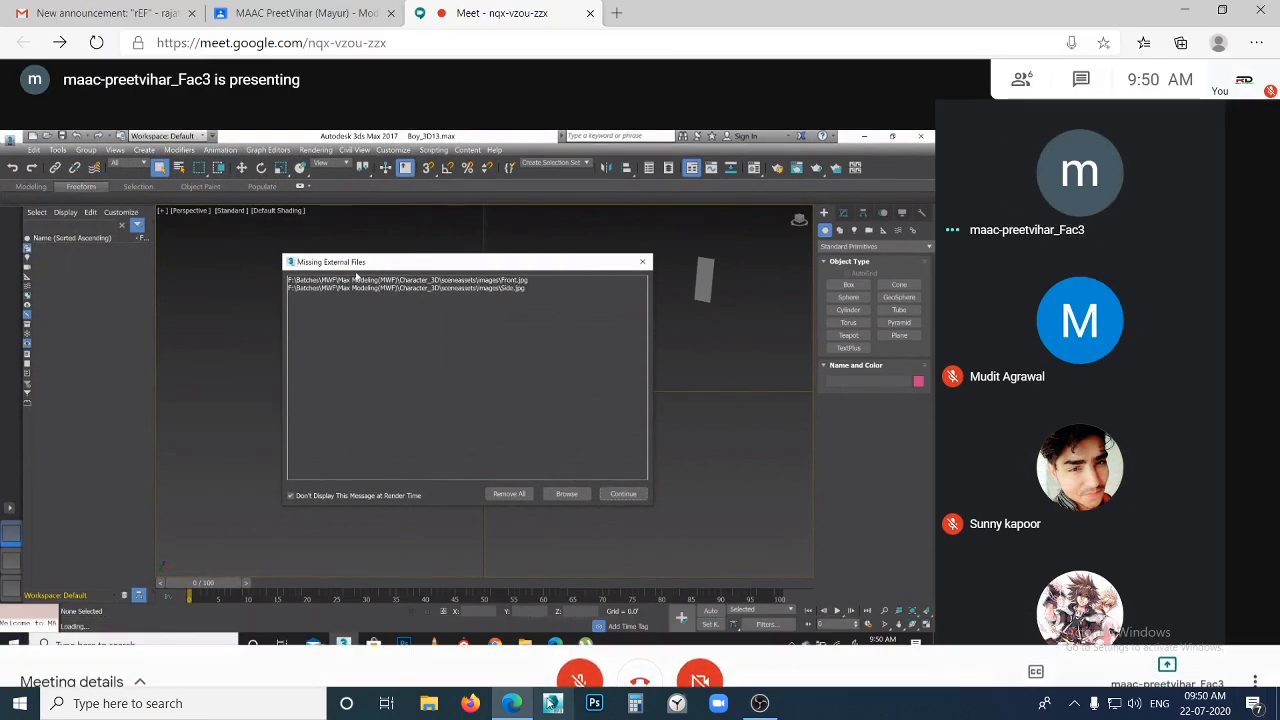
- Open the Character_3D.rar attachment of the "Boy" post in the Google Classroom stream
click(1184, 9)
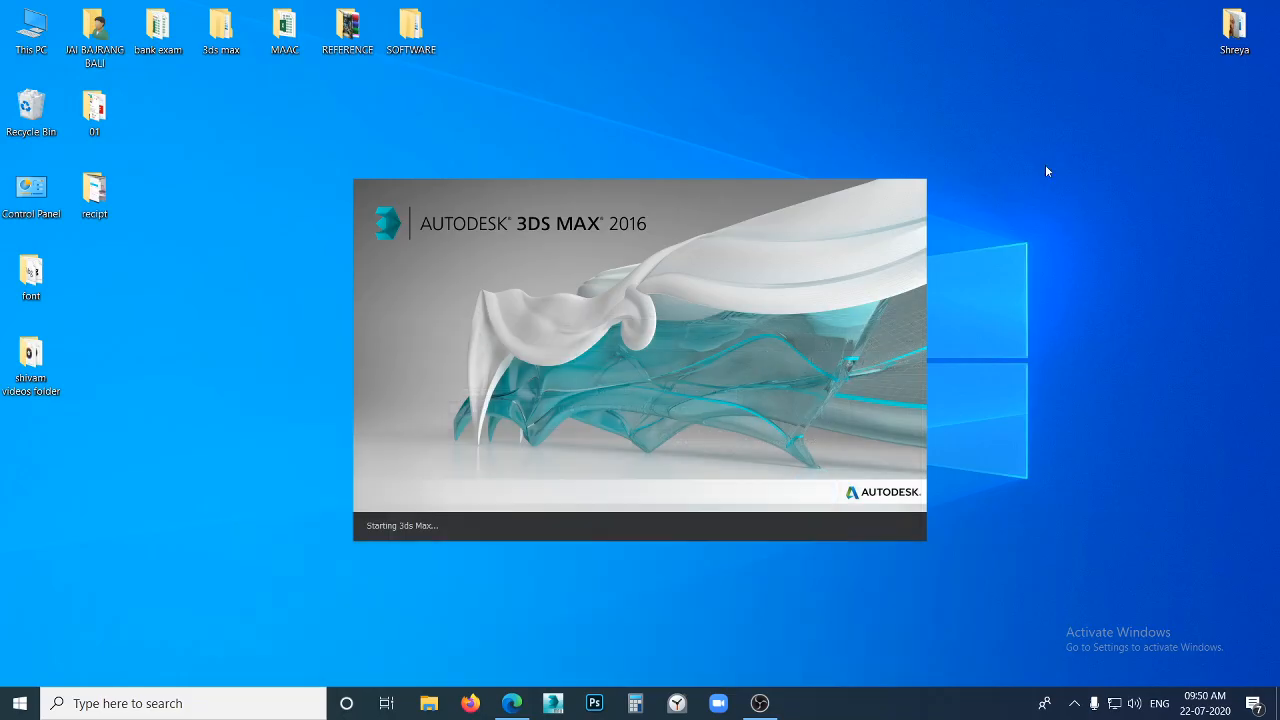
click(511, 703)
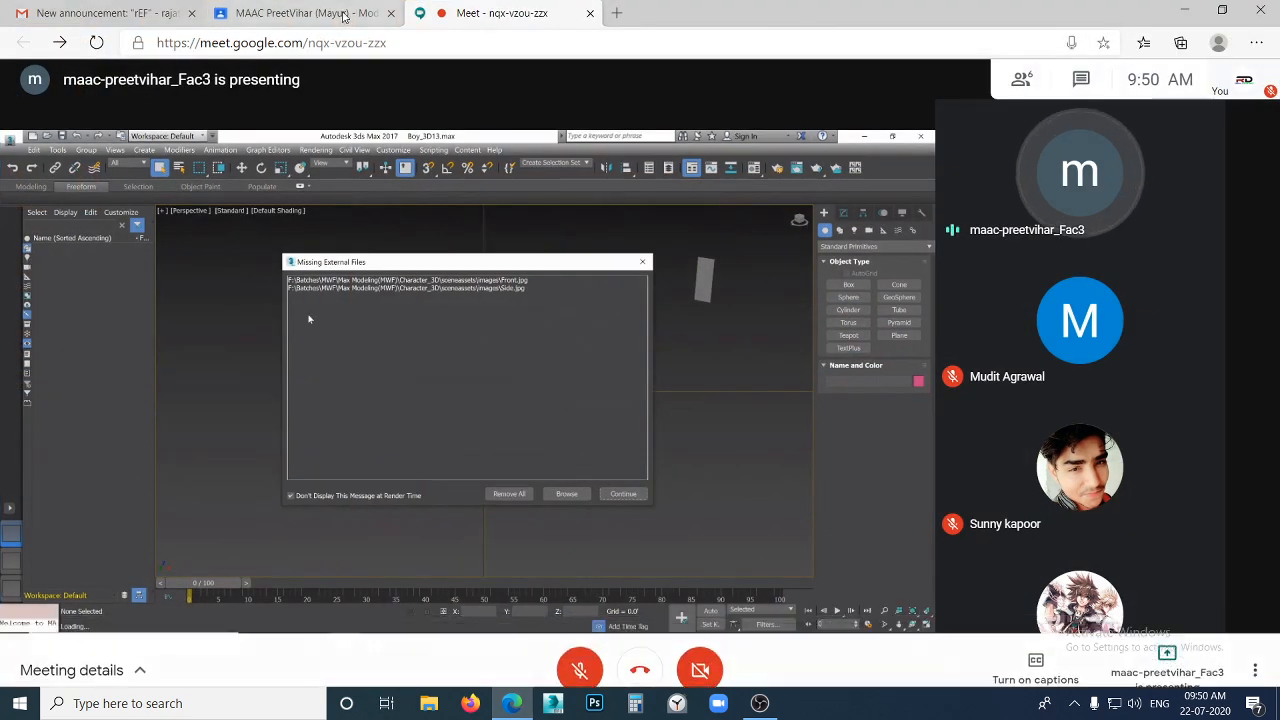
click(310, 13)
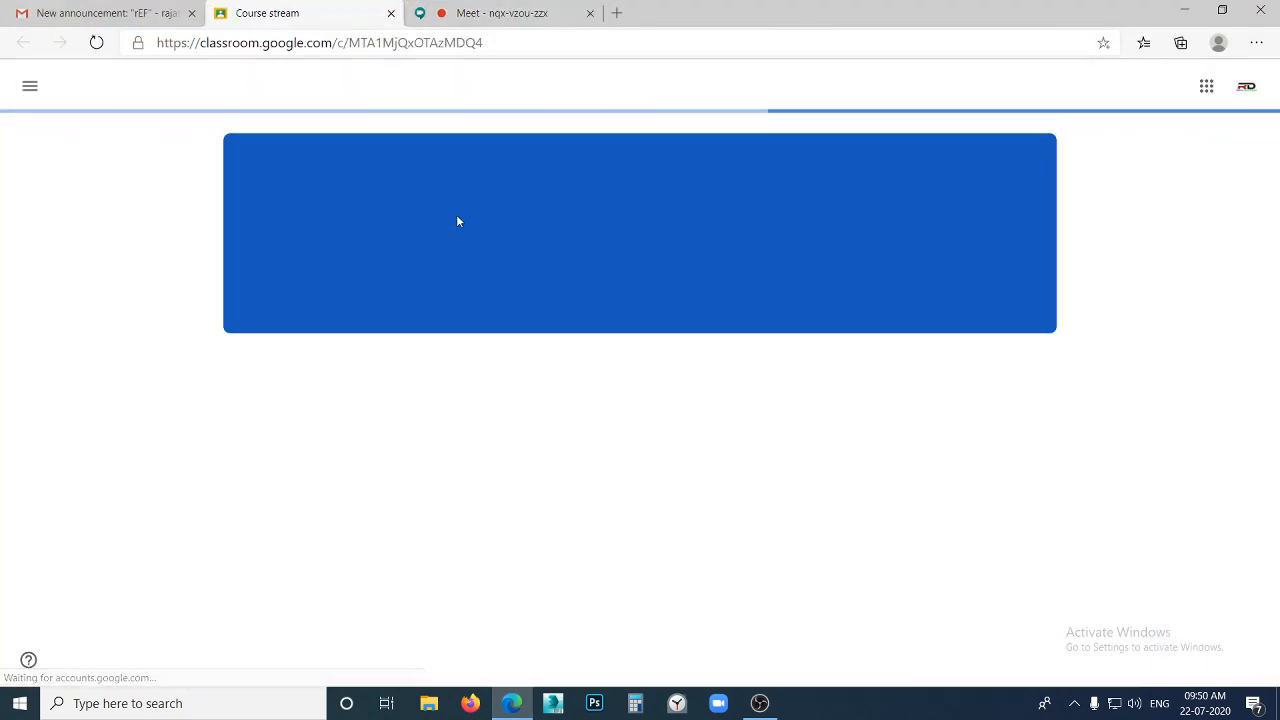
scroll(629, 492, down, 3)
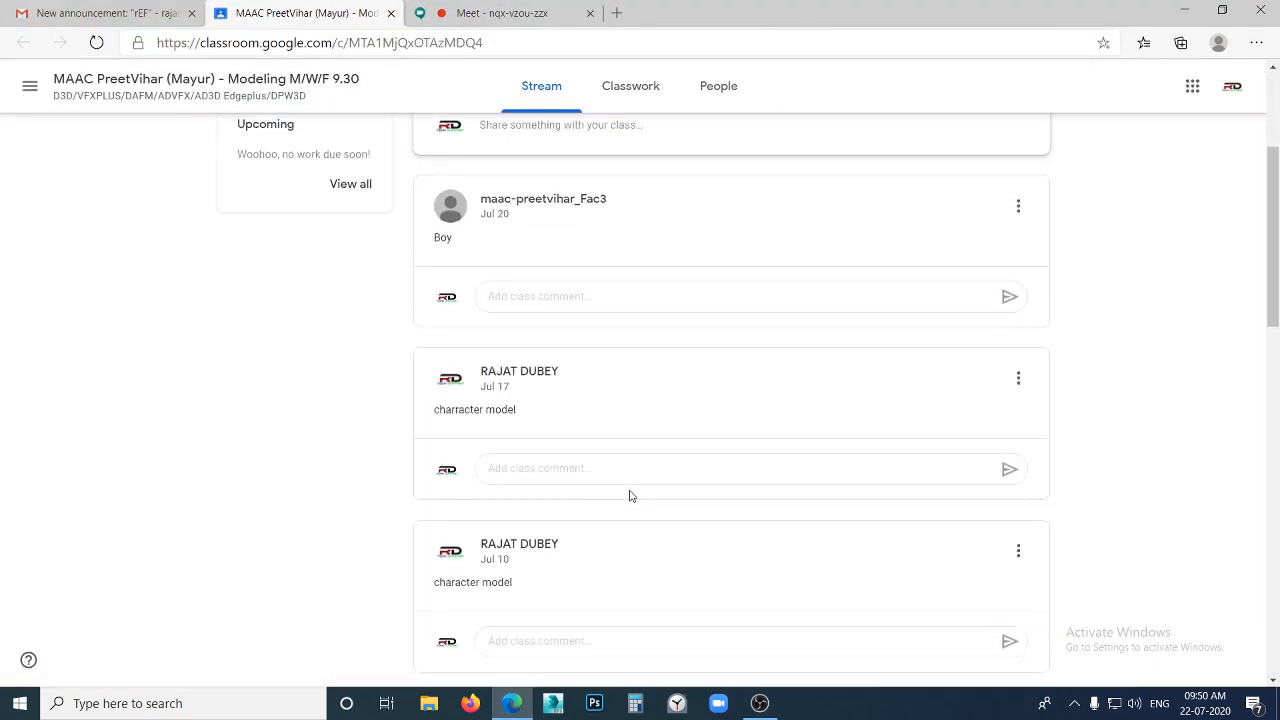
scroll(571, 463, up, 3)
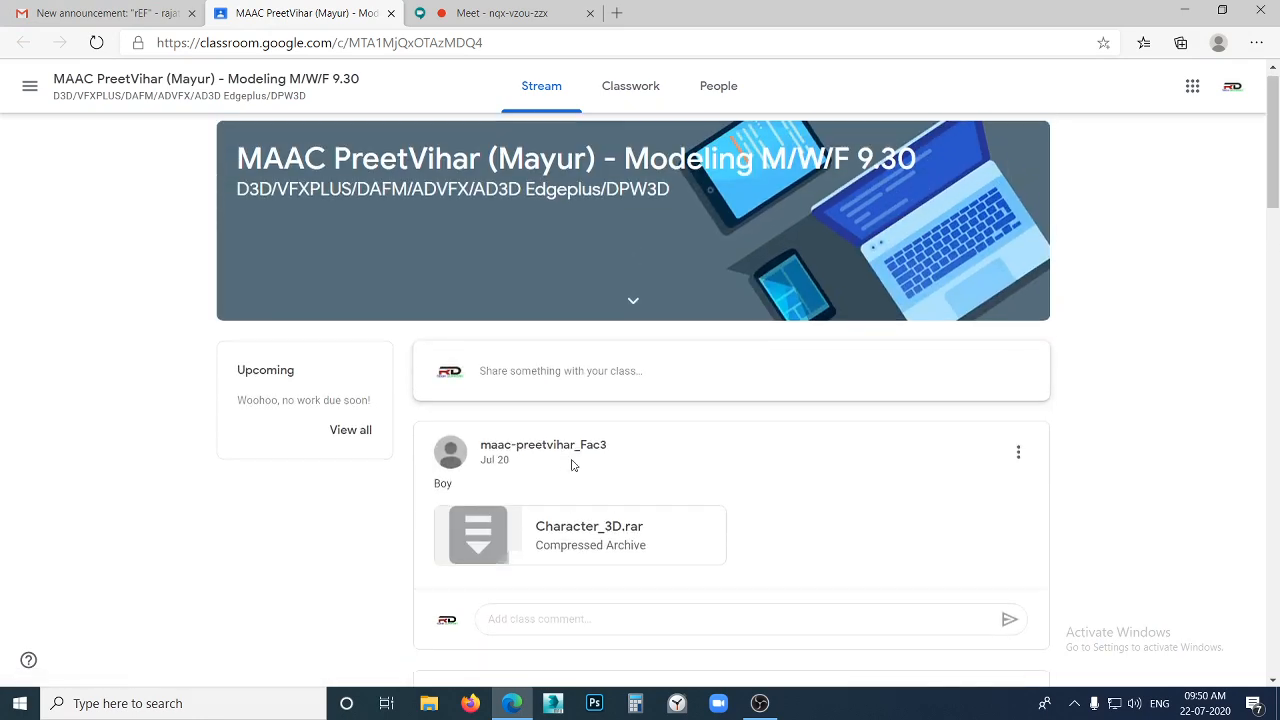
click(591, 556)
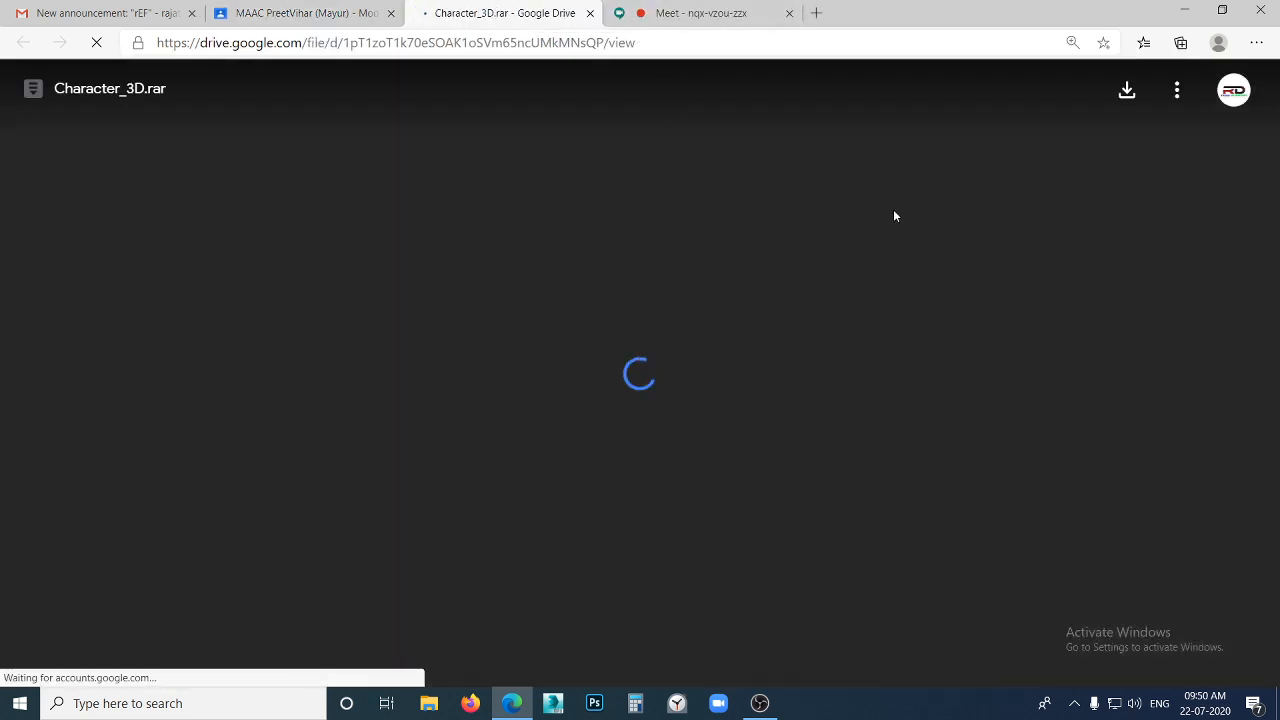
- Download Character_3D.rar from Google Drive, close the blank download page and minimize the browser
click(1128, 89)
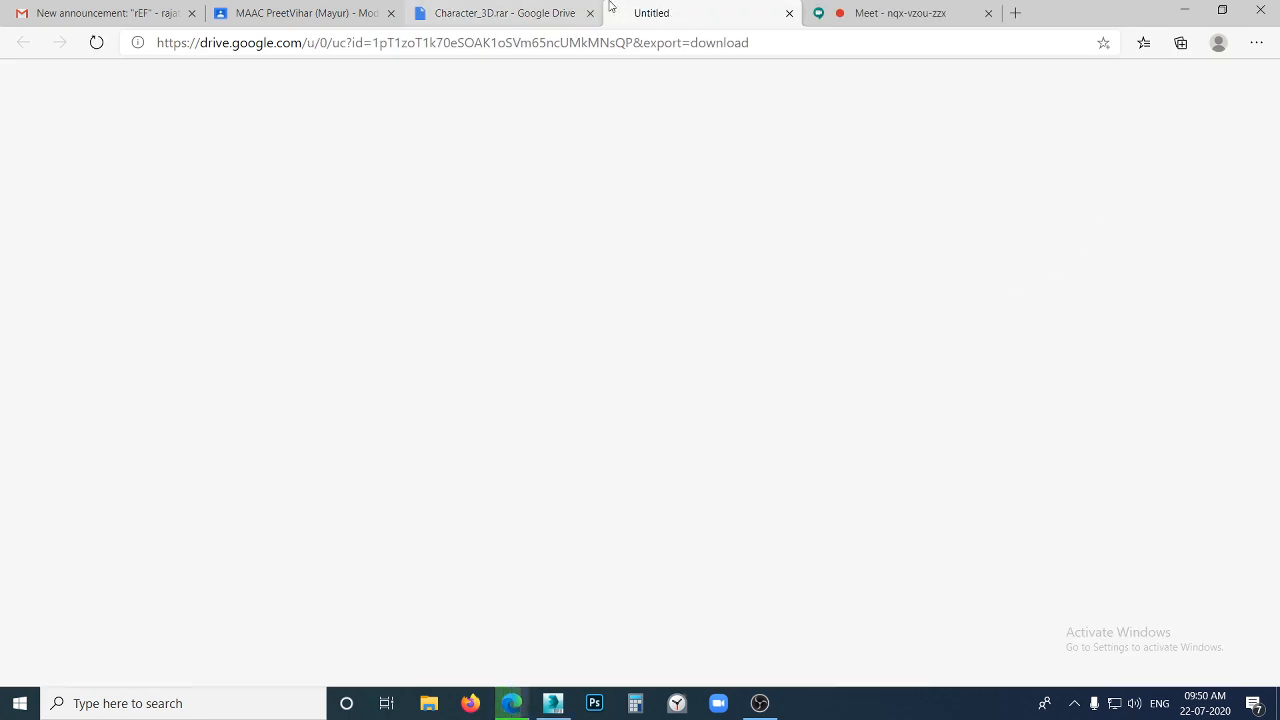
click(788, 14)
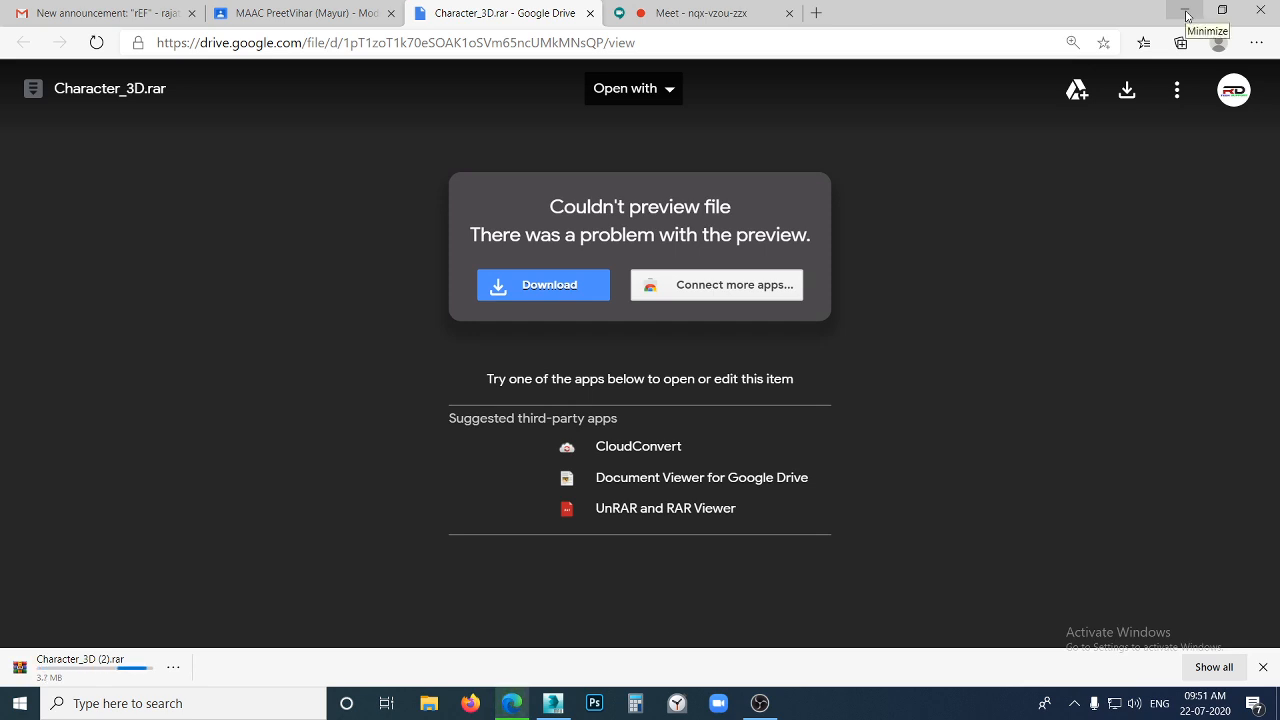
click(1185, 12)
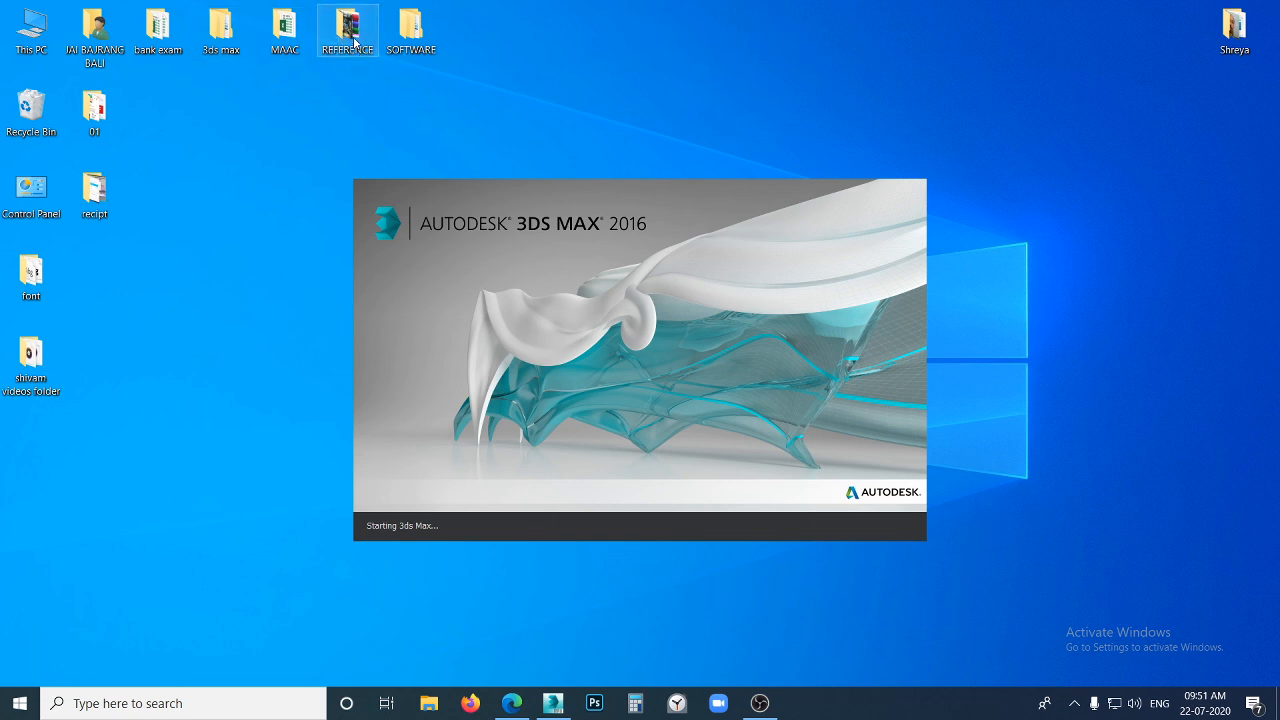
- Create a new subfolder with the default name in the REFERENCE folder
click(528, 703)
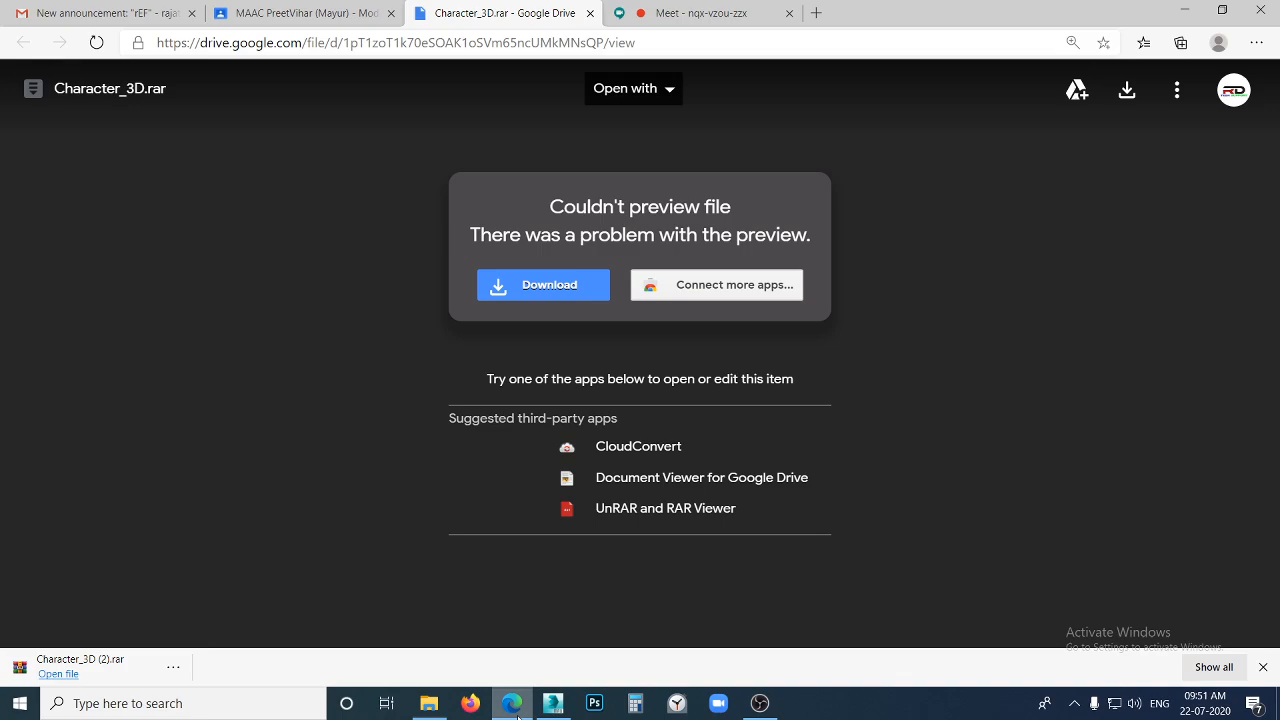
click(1184, 10)
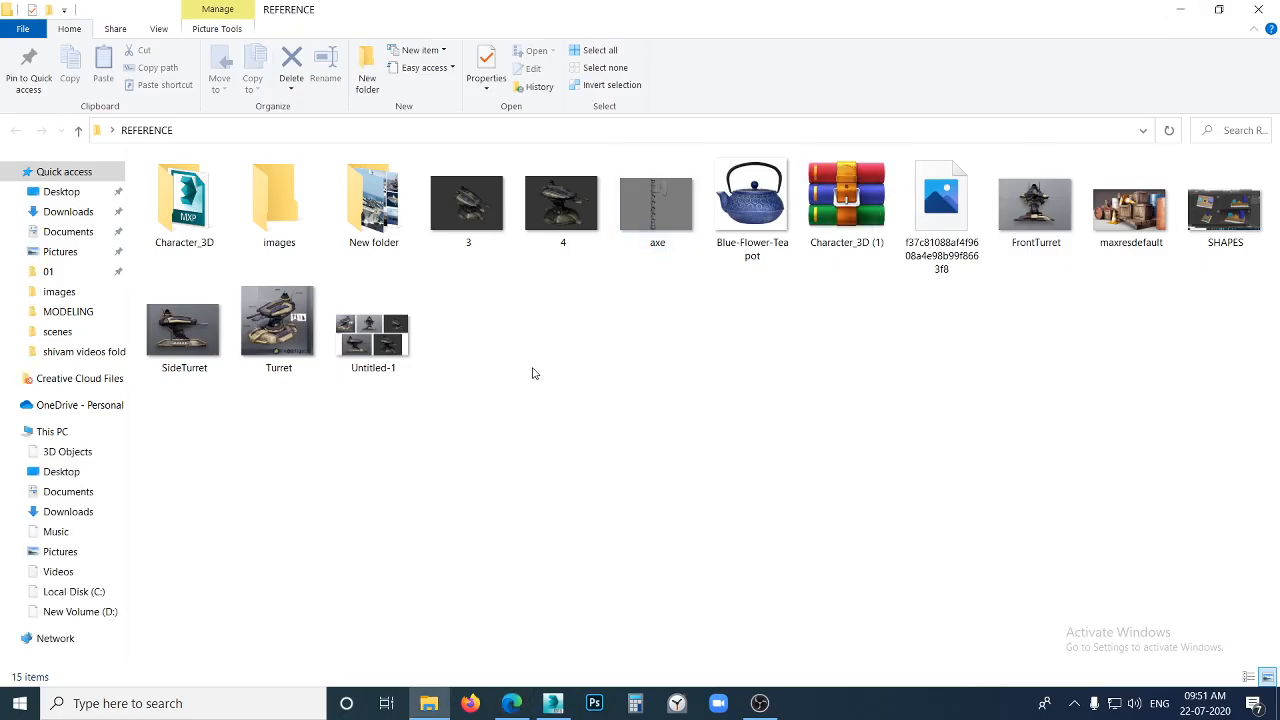
right_click(545, 441)
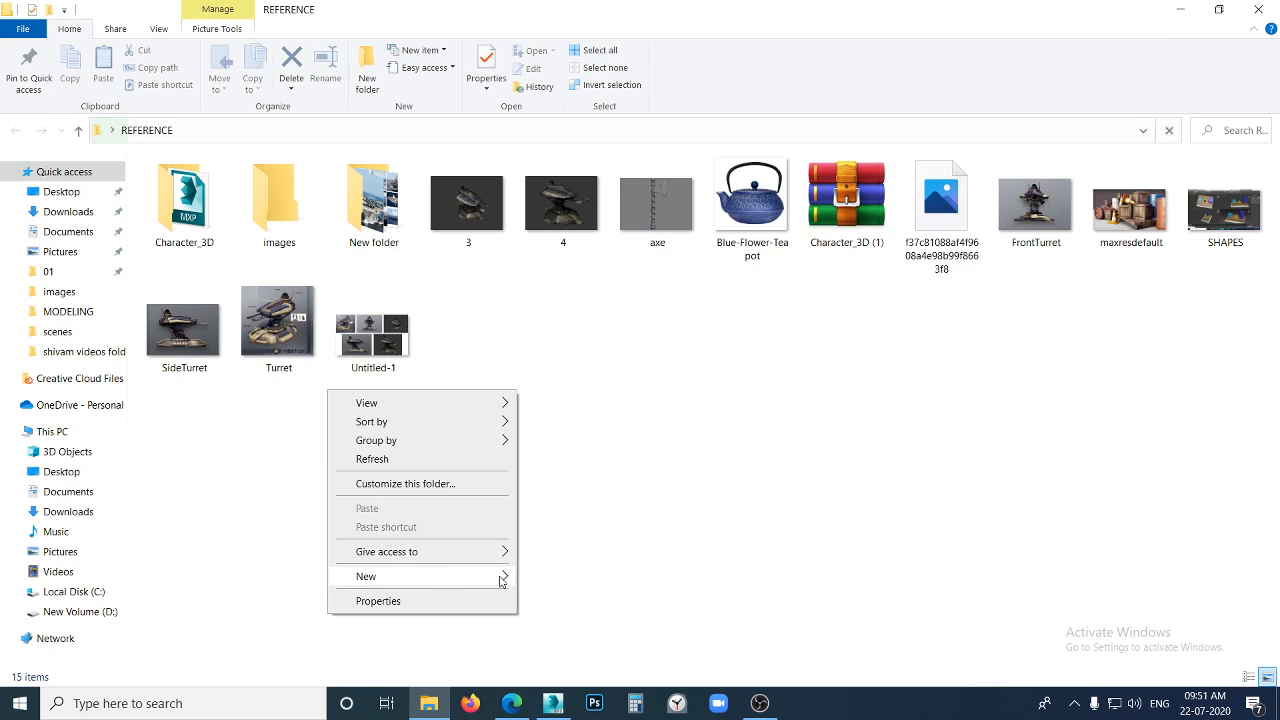
mouse_move(503, 576)
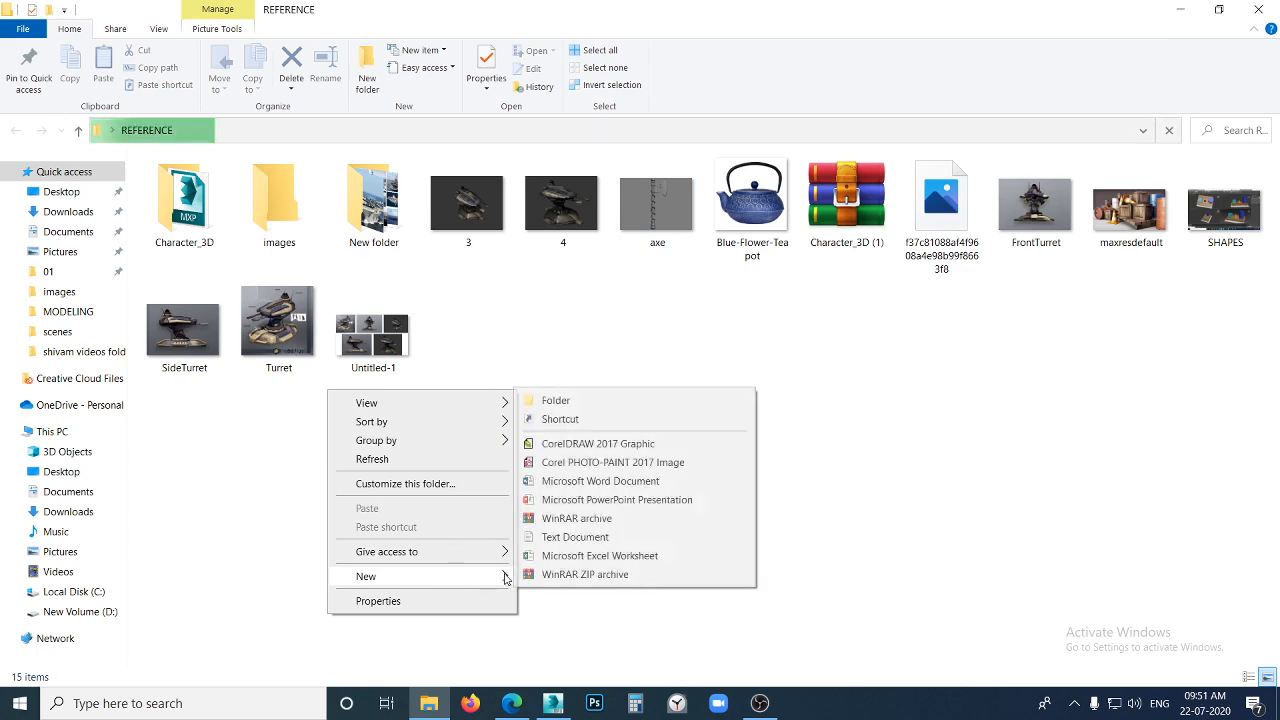
click(516, 398)
click(540, 457)
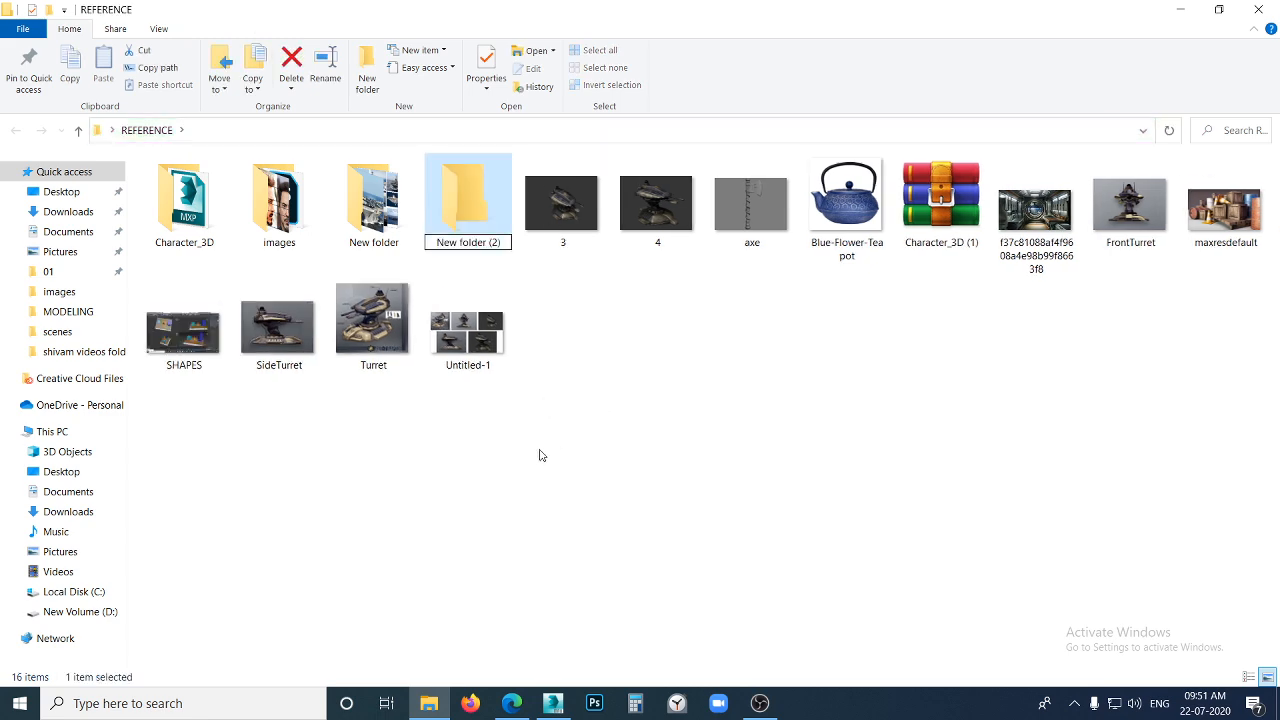
- Open the newly created empty folder in REFERENCE and dismiss the 3ds Max welcome screen
key(super+d)
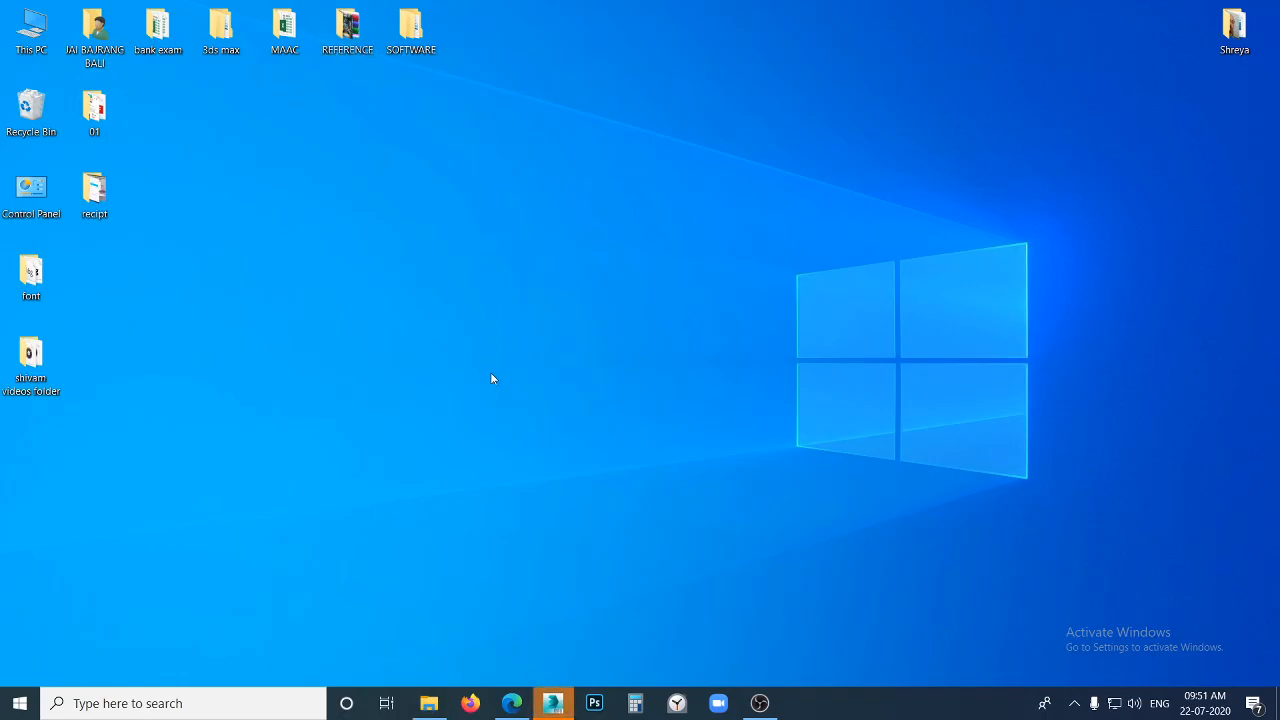
click(428, 703)
double_click(480, 224)
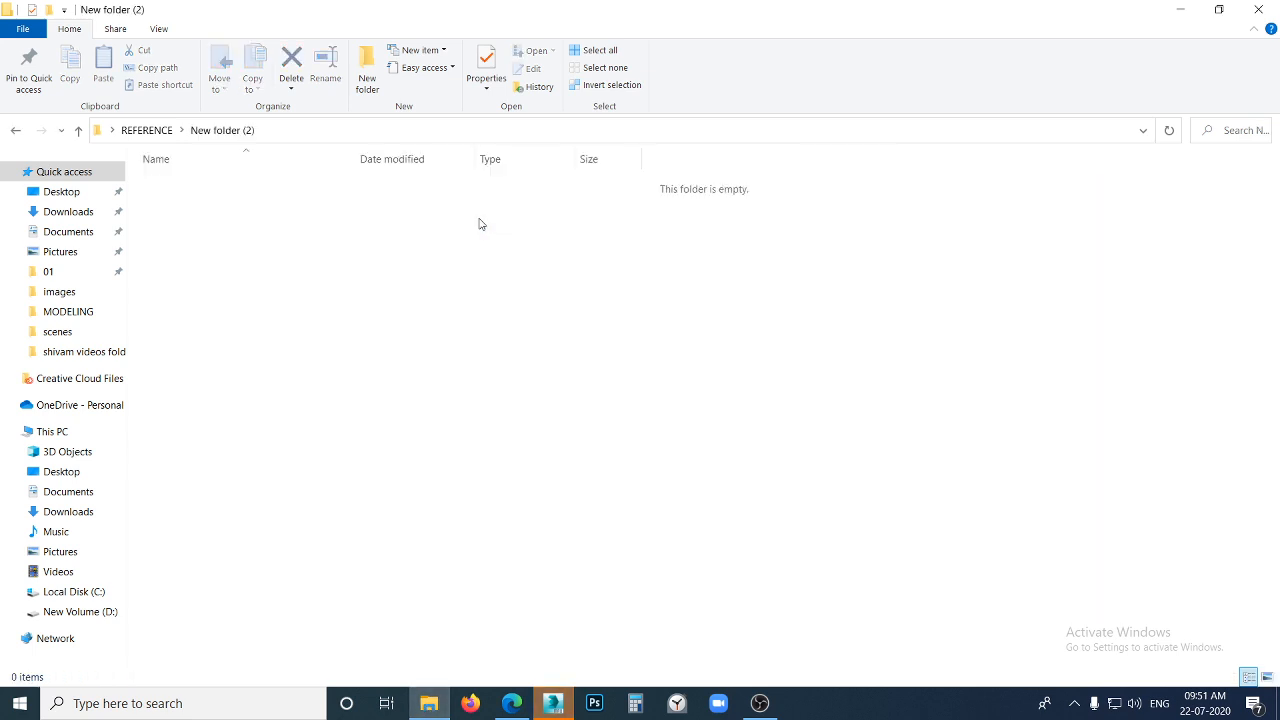
click(1180, 9)
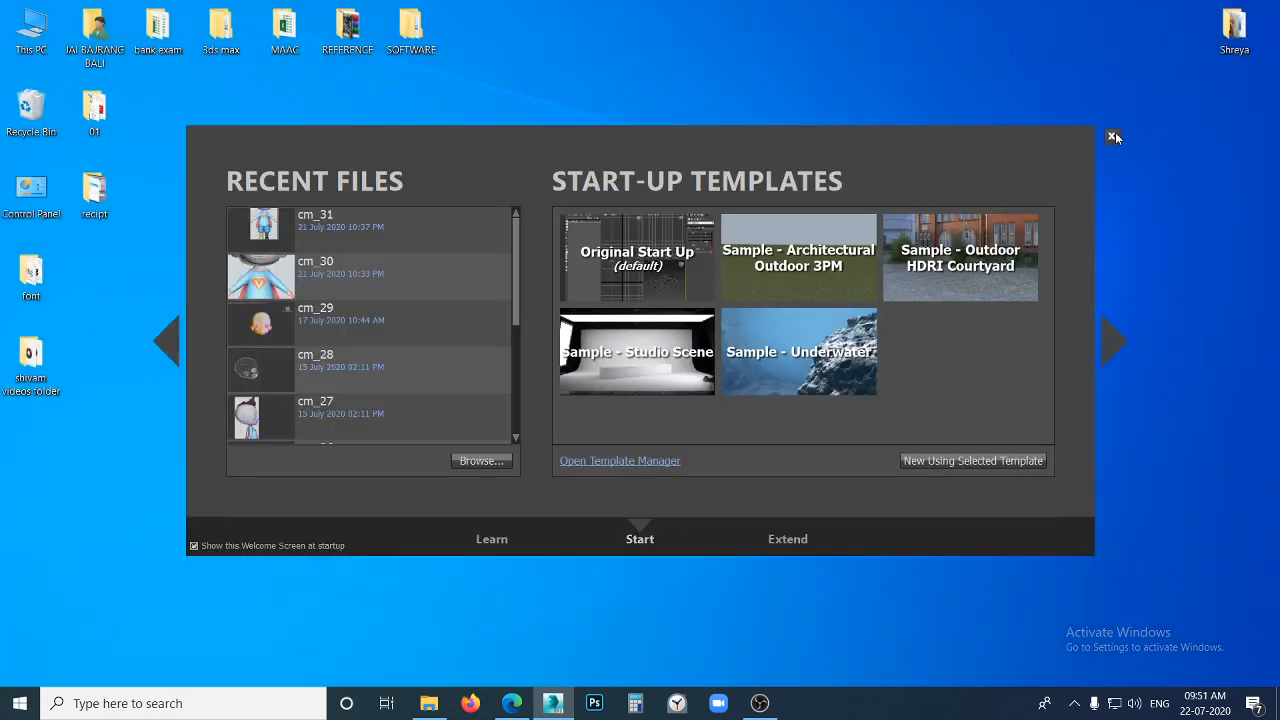
click(1110, 135)
- Copy the downloaded Character_3D (2).rar from the browser's downloads into the new REFERENCE subfolder
click(511, 703)
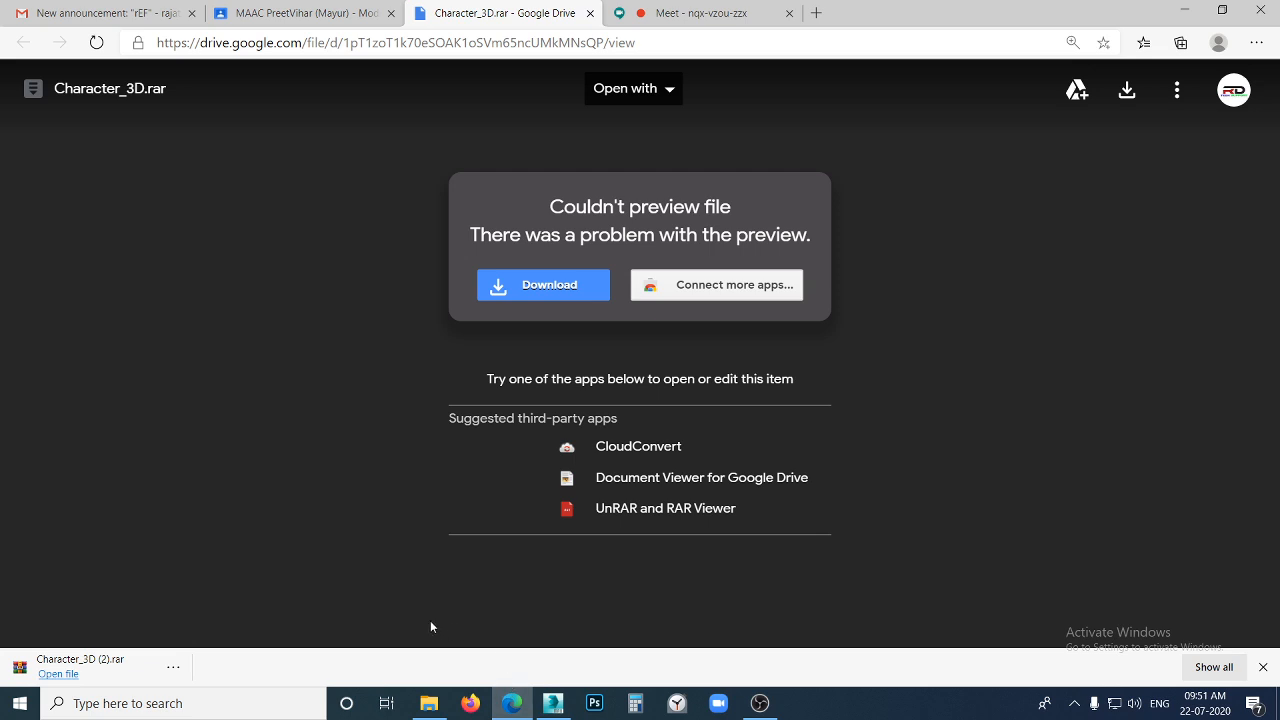
drag(137, 670, 207, 550)
drag(336, 560, 415, 349)
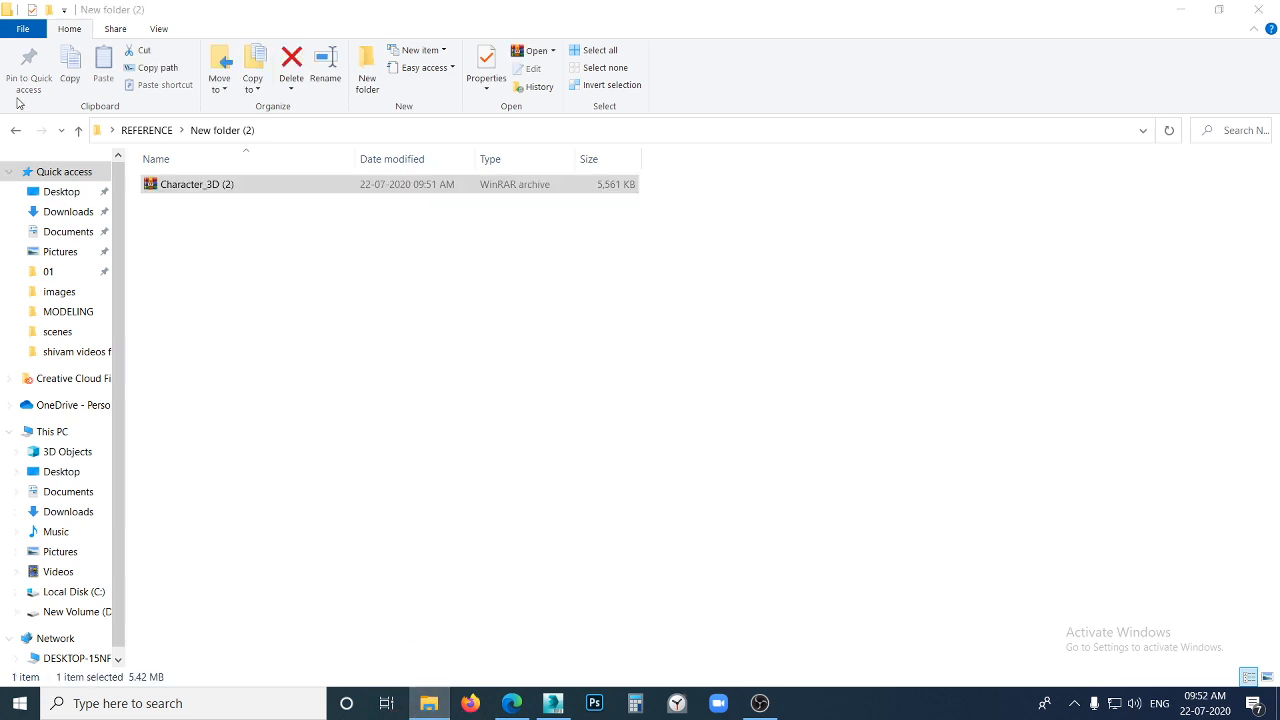
- View the contents of the Character_3D (2) archive in WinRAR, dismiss the licence notice and close the archive
click(22, 134)
double_click(440, 219)
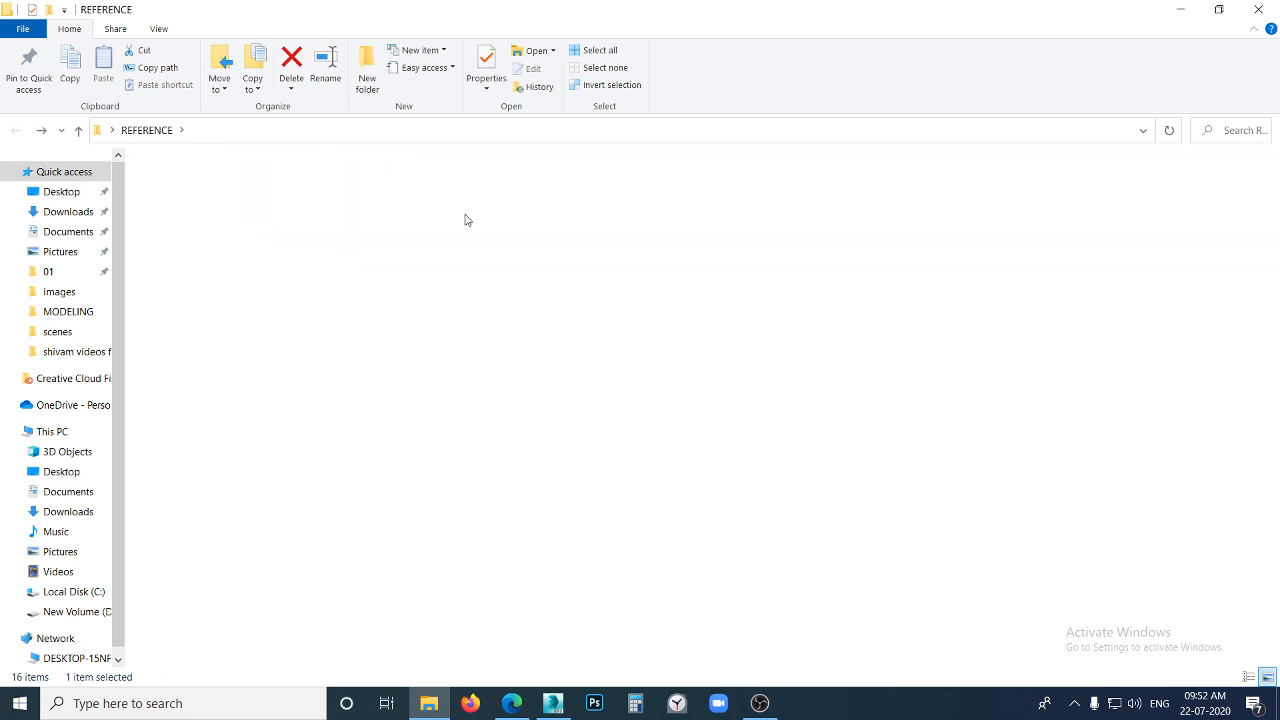
click(247, 192)
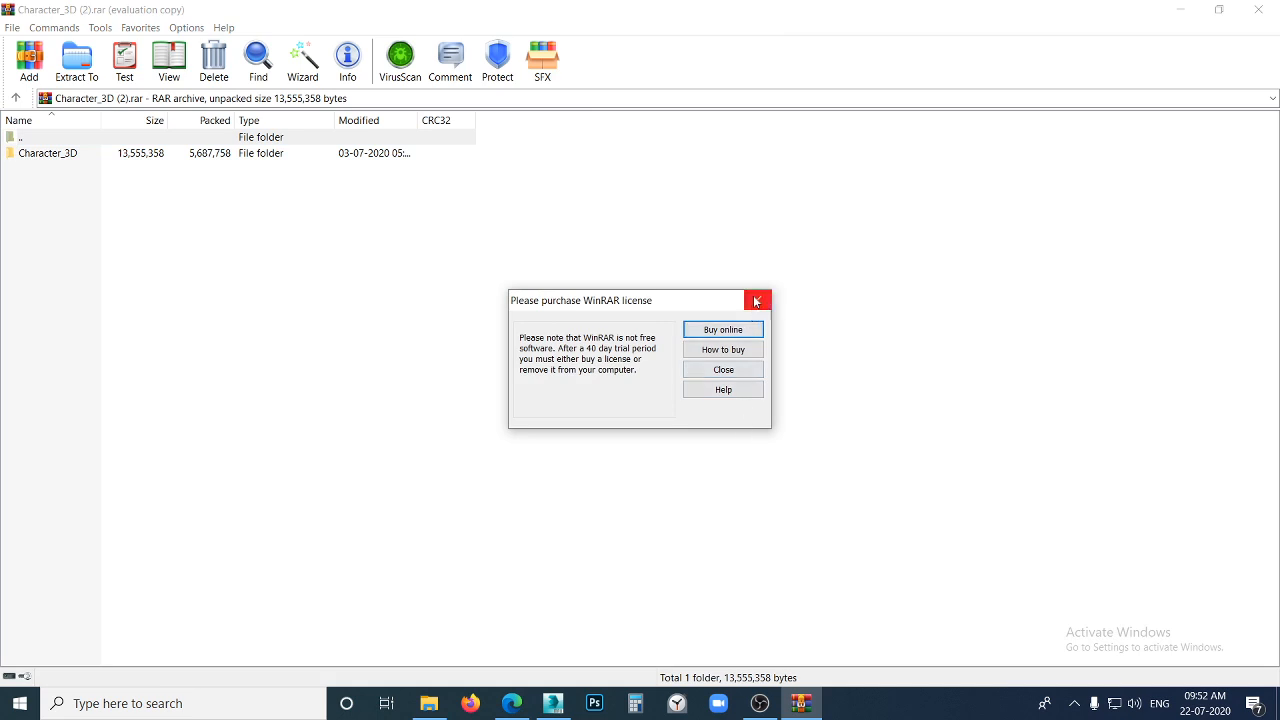
click(757, 300)
click(1258, 9)
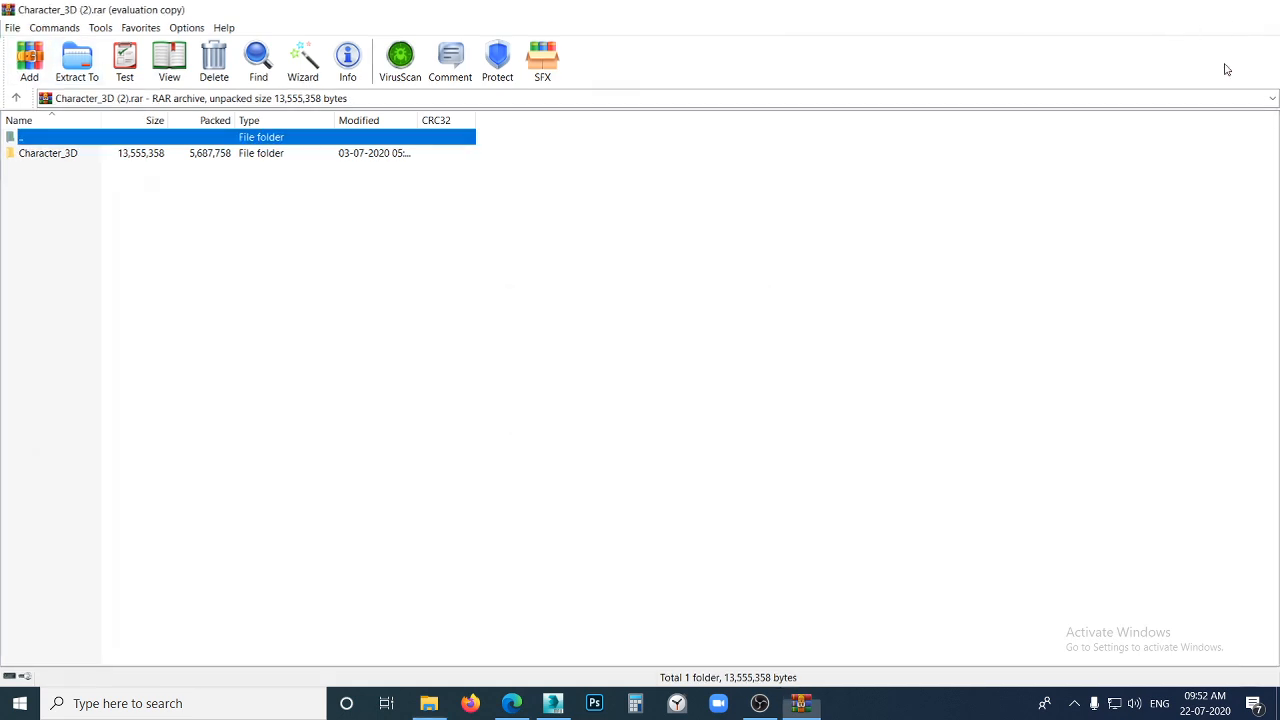
- Extract the Character_3D (2) archive directly into its current folder
right_click(297, 182)
click(434, 240)
click(405, 190)
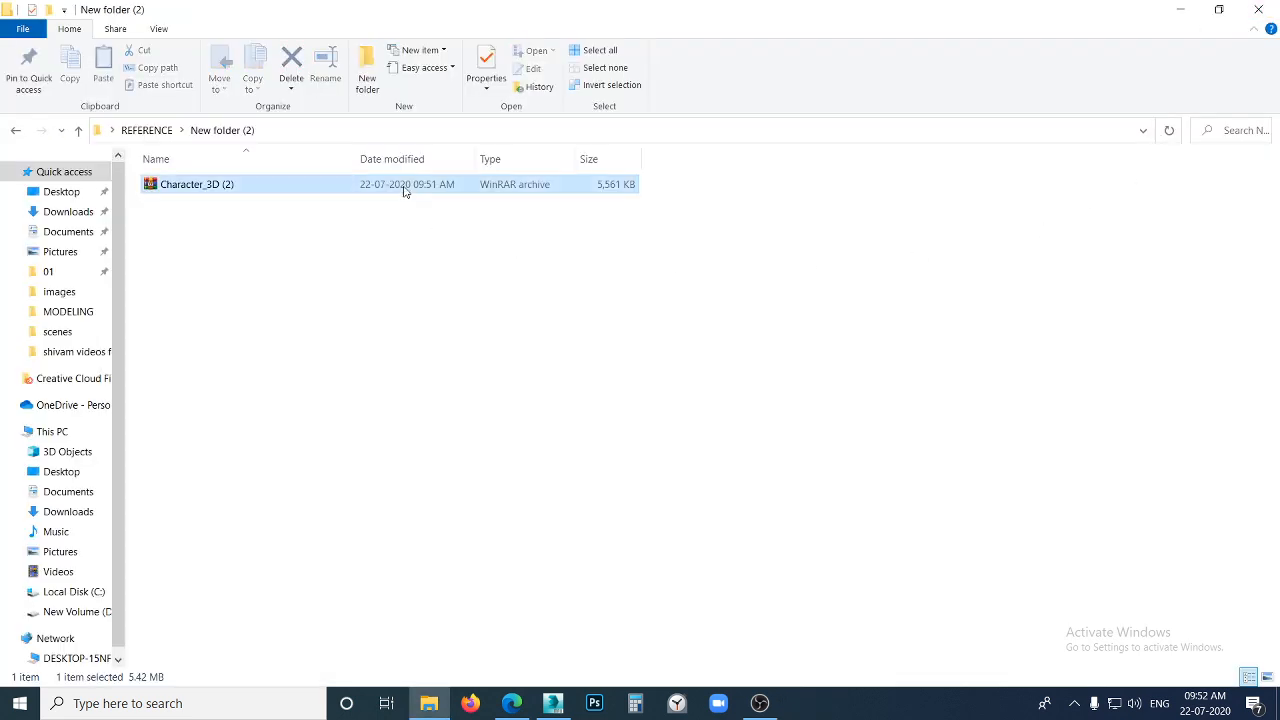
right_click(403, 185)
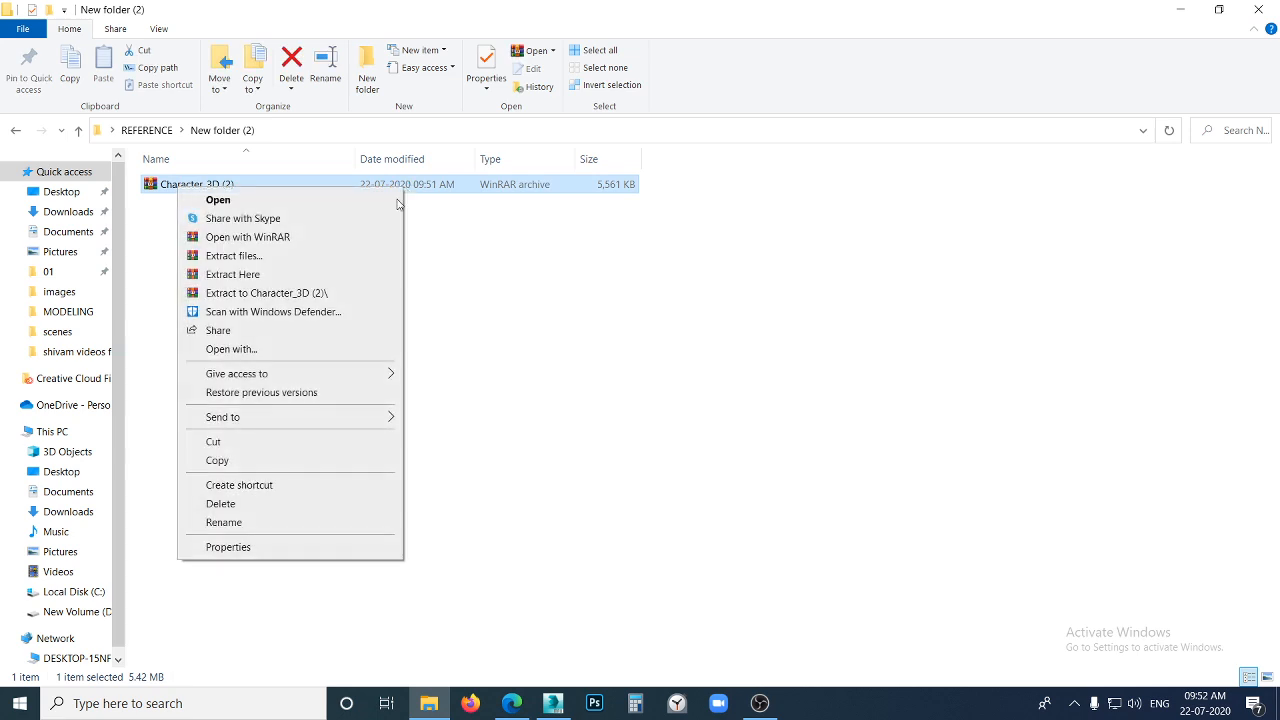
click(295, 274)
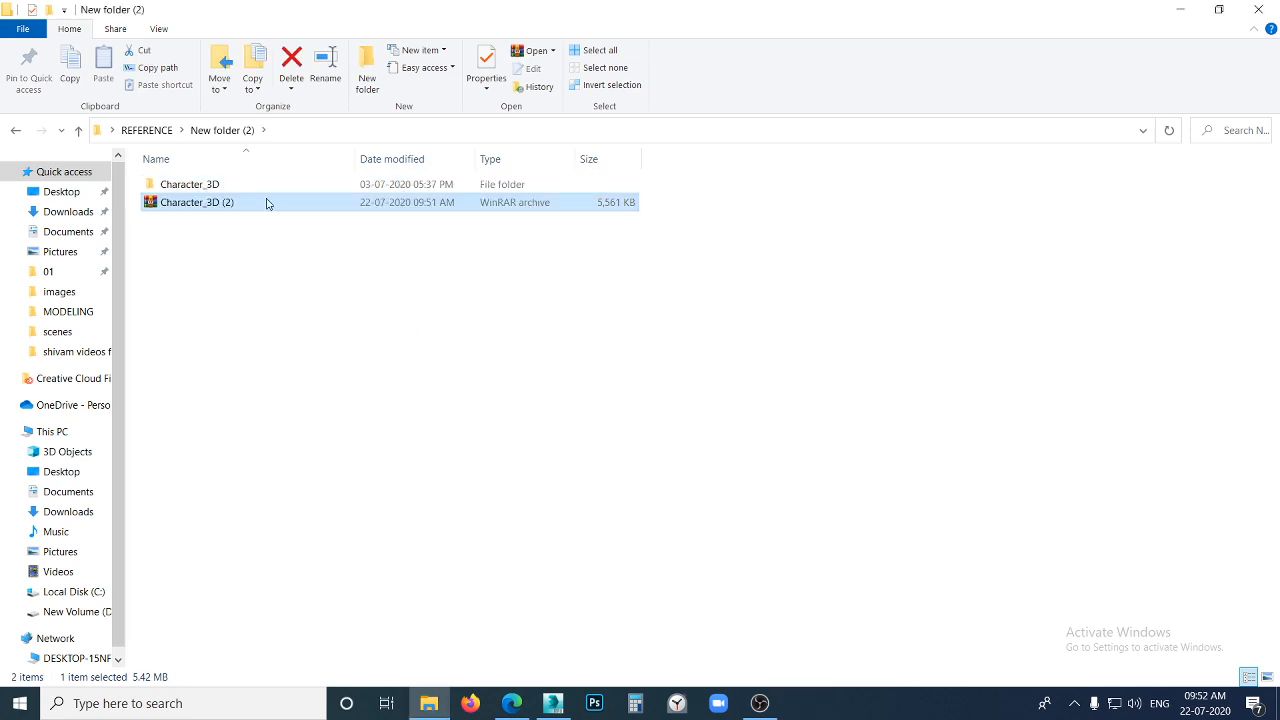
- Open the scenes folder inside the extracted Character_3D folder
double_click(260, 186)
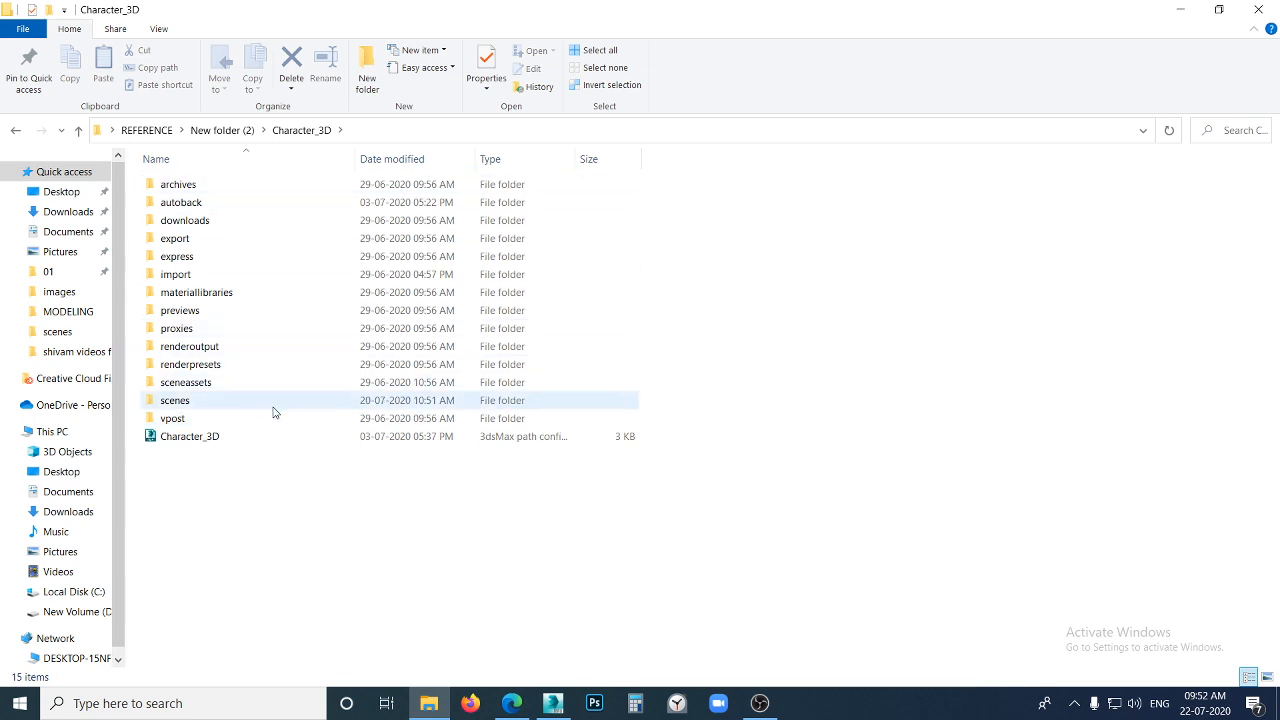
double_click(274, 405)
click(219, 204)
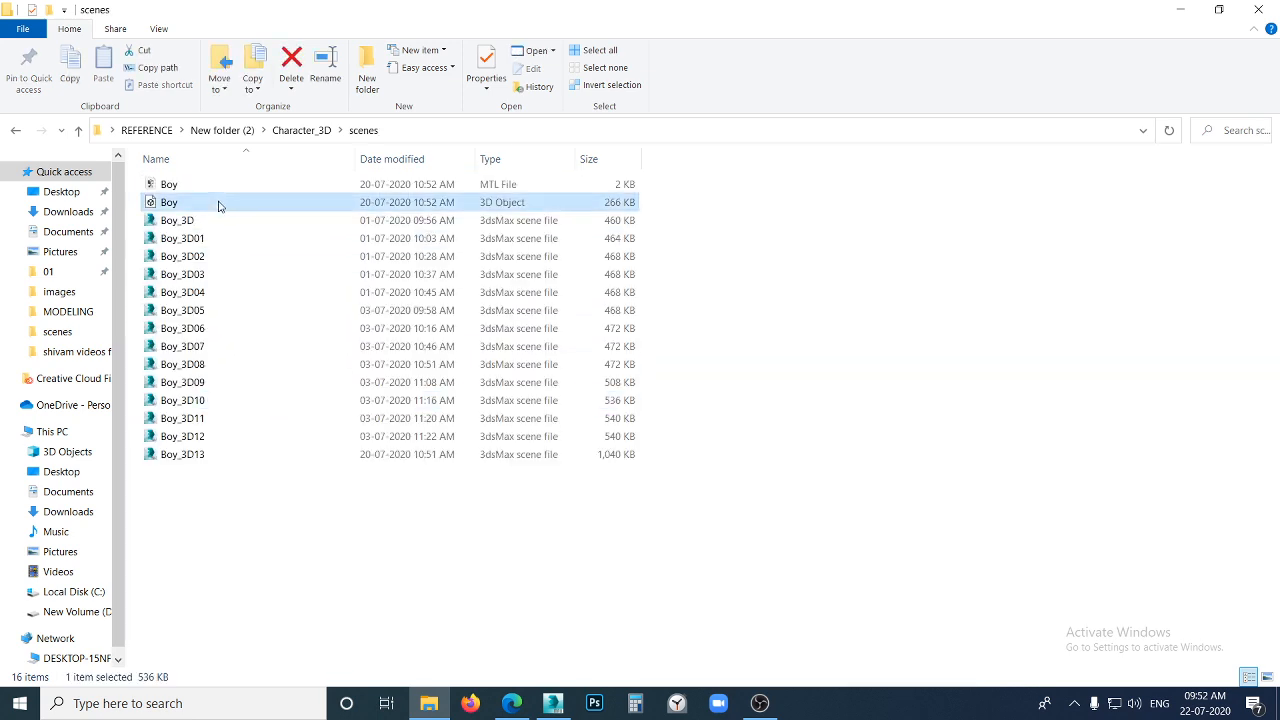
click(220, 186)
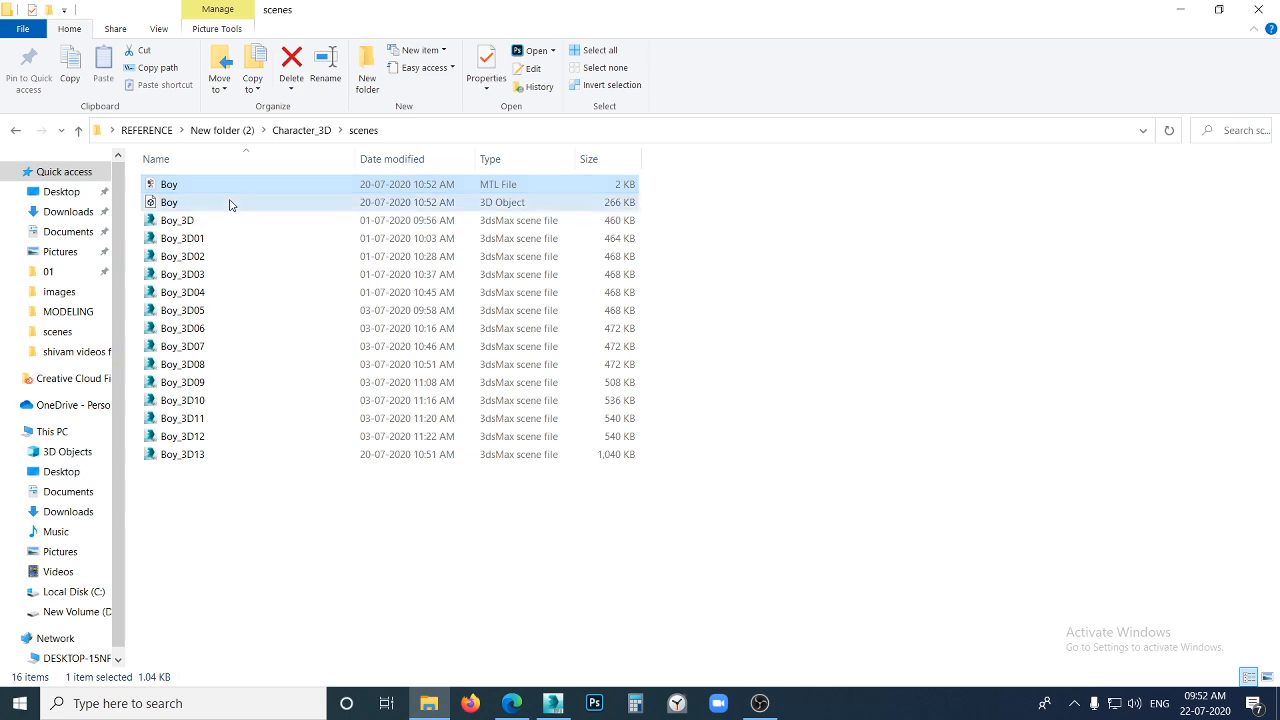
- Switch to 3ds Max and import the Boy 3D Object file from the scenes folder into the Perspective viewport
click(229, 203)
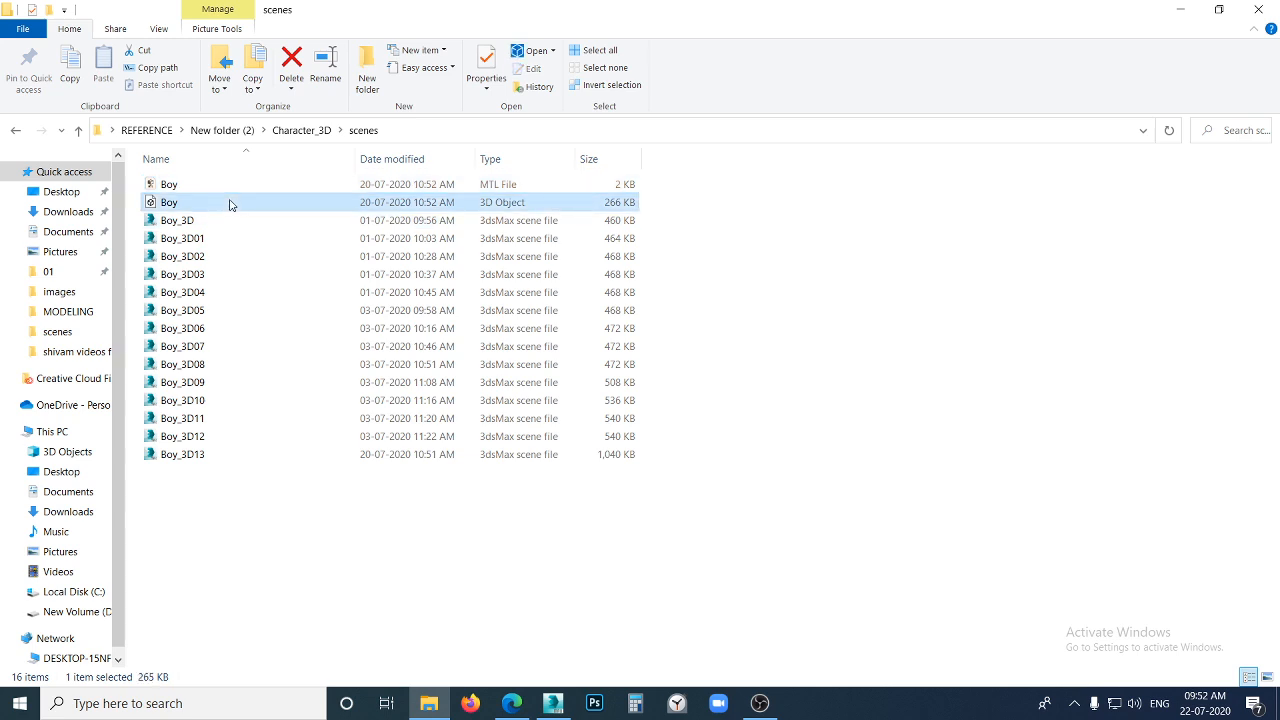
right_click(229, 203)
click(505, 544)
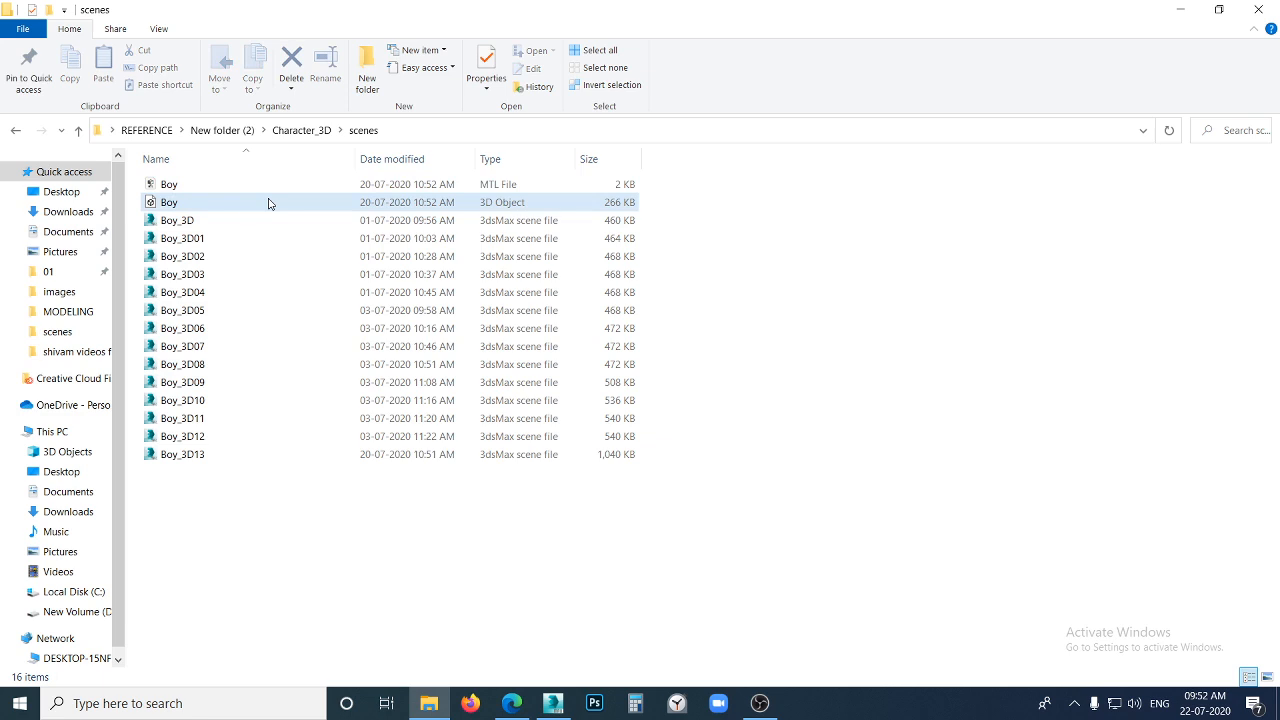
drag(268, 203, 605, 370)
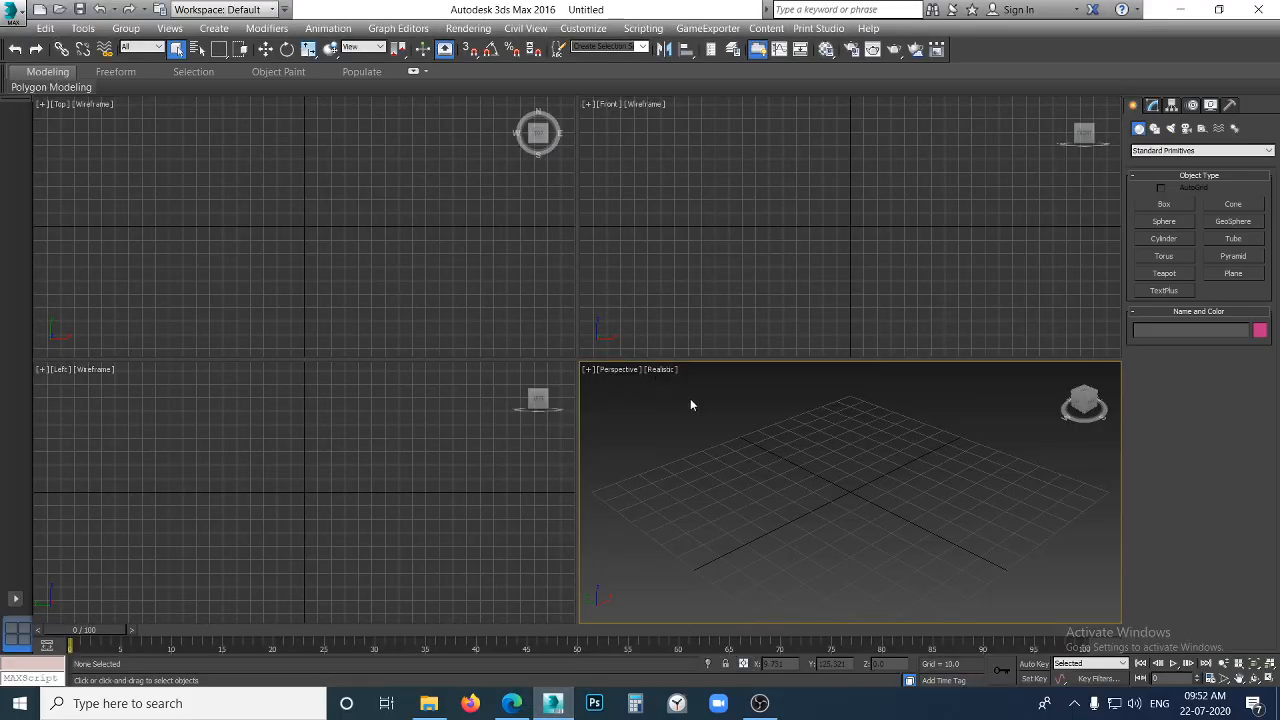
drag(690, 405, 690, 400)
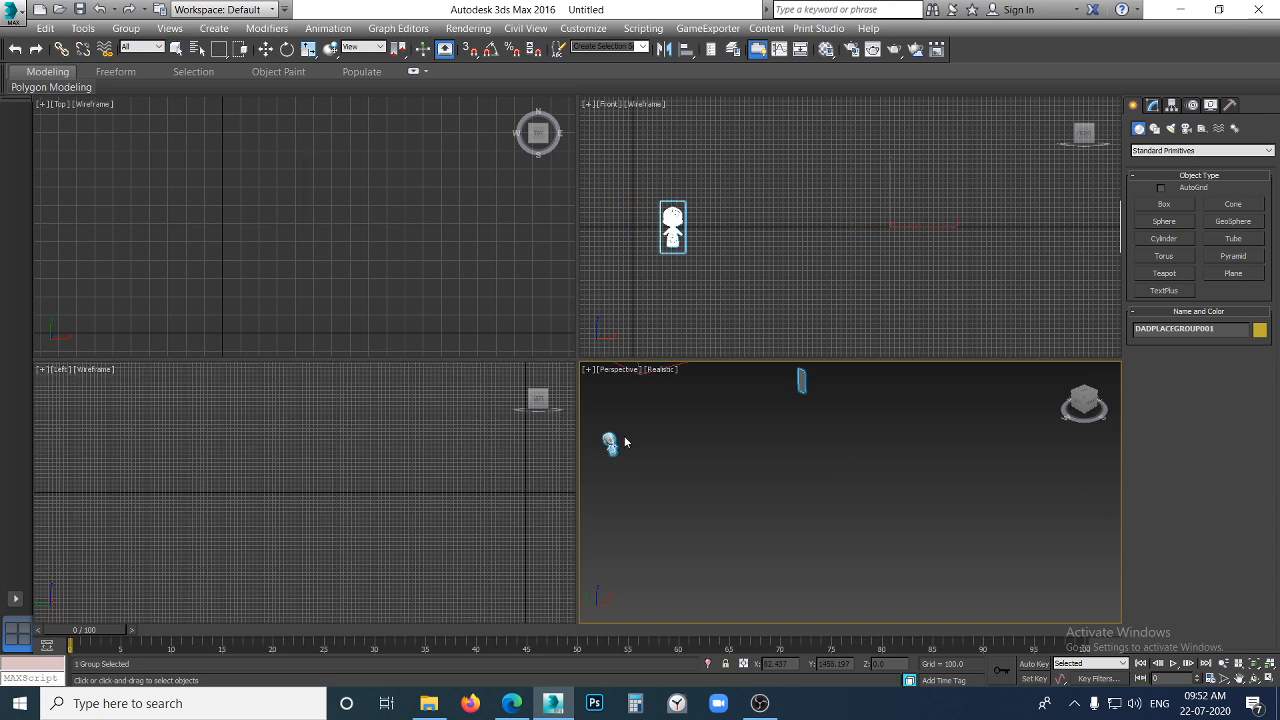
- Place the imported Boy model in the scene and switch the Perspective viewport to a Front view framed on the character
click(757, 438)
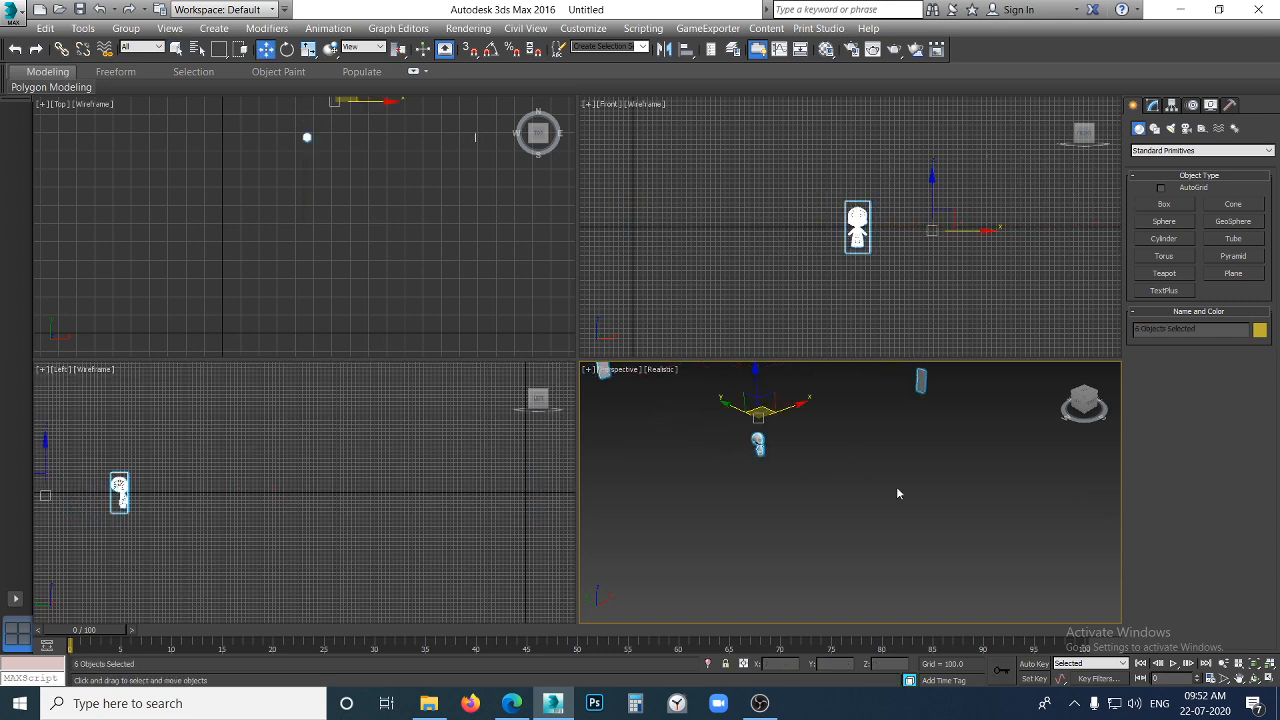
key(f)
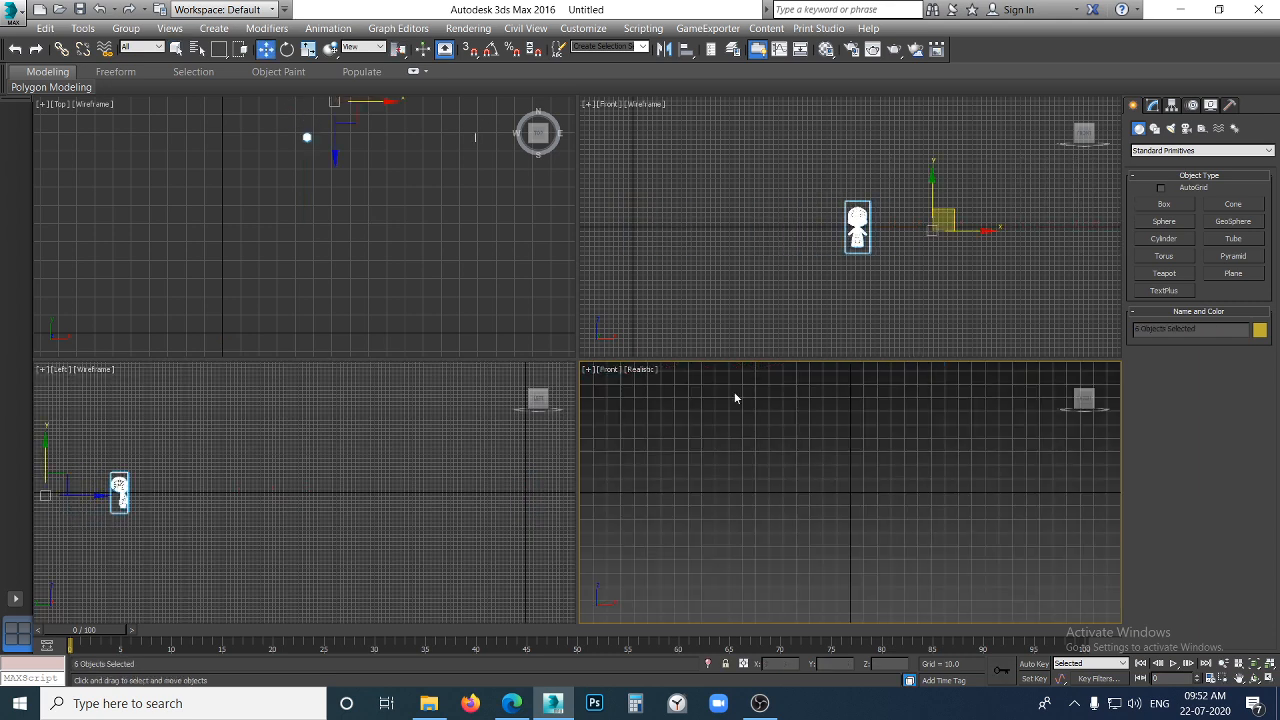
middle_drag(764, 401, 764, 514)
scroll(782, 499, down, 8)
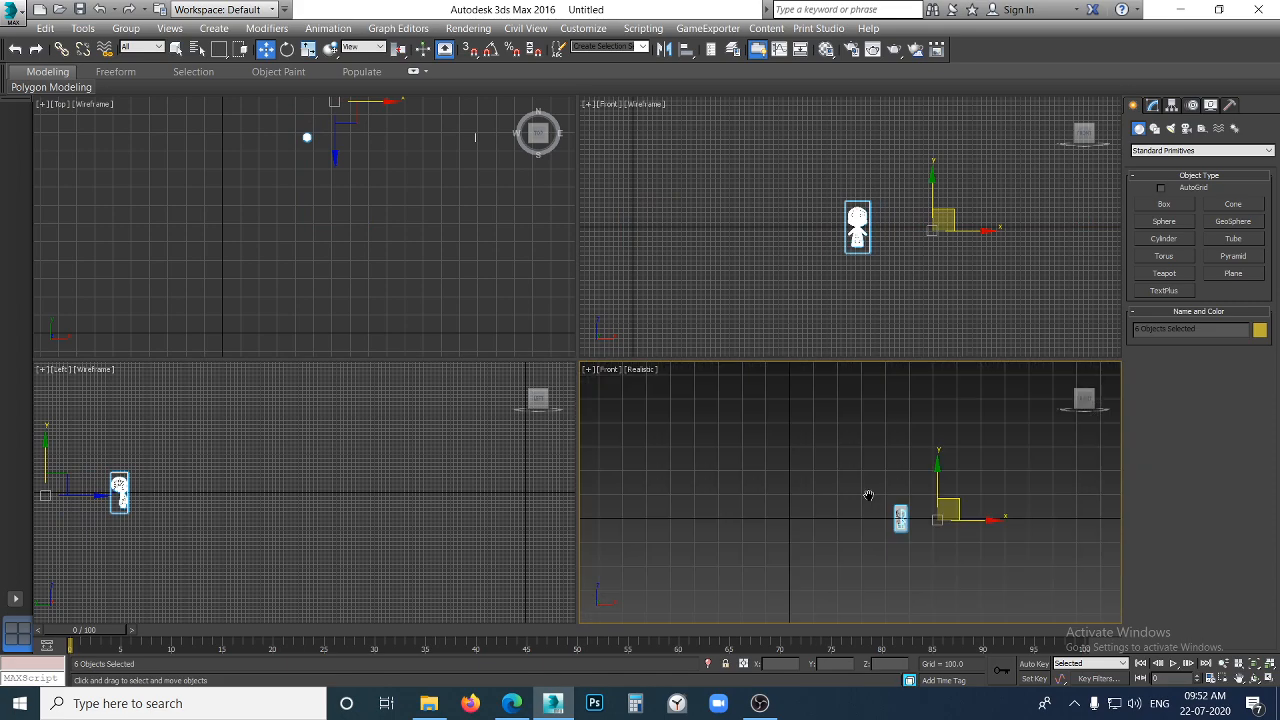
middle_drag(885, 509, 785, 485)
scroll(808, 493, up, 6)
scroll(790, 498, up, 10)
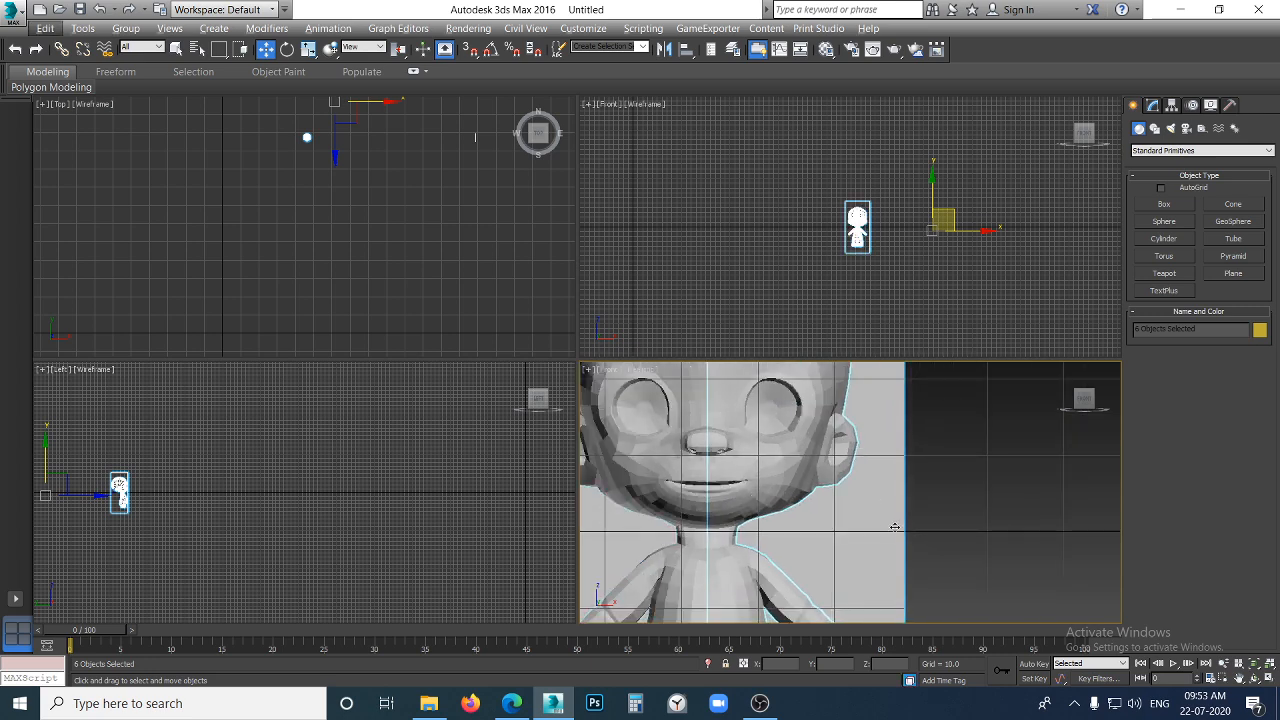
- Maximize the realistic Front viewport and move the time slider to frame 100, leaving nothing selected
click(850, 487)
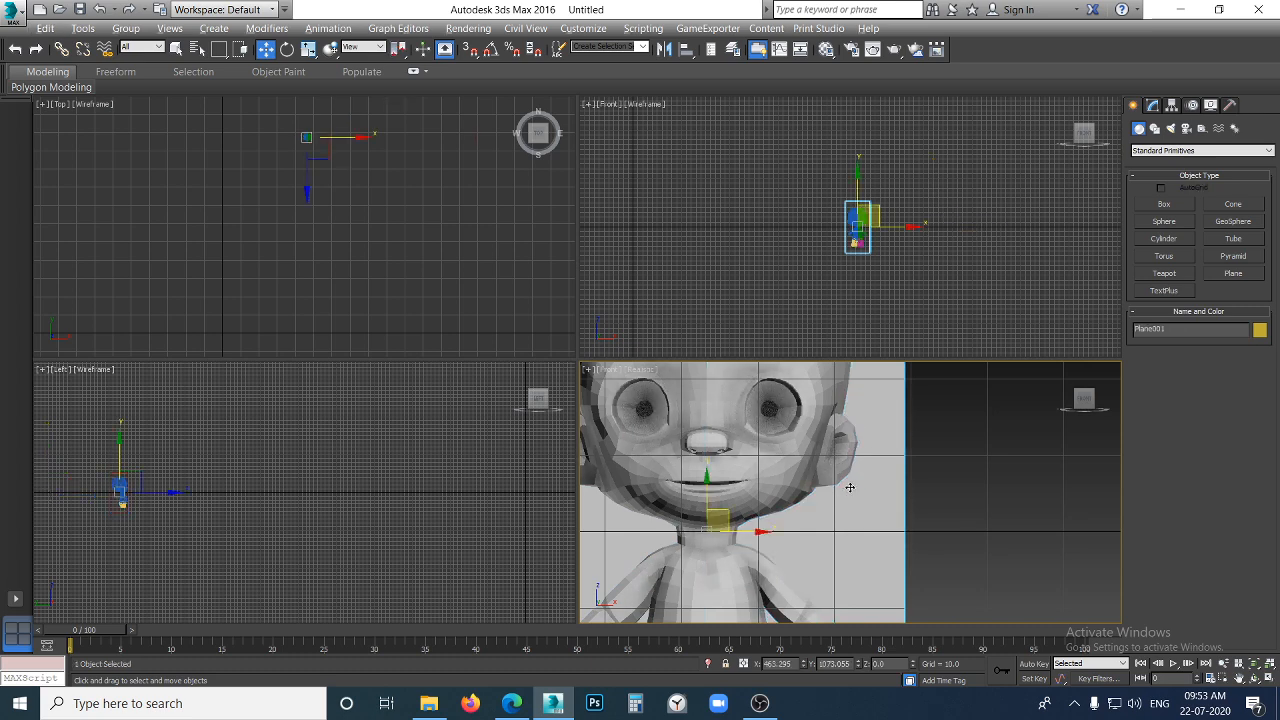
key(alt+w)
scroll(464, 379, down, 3)
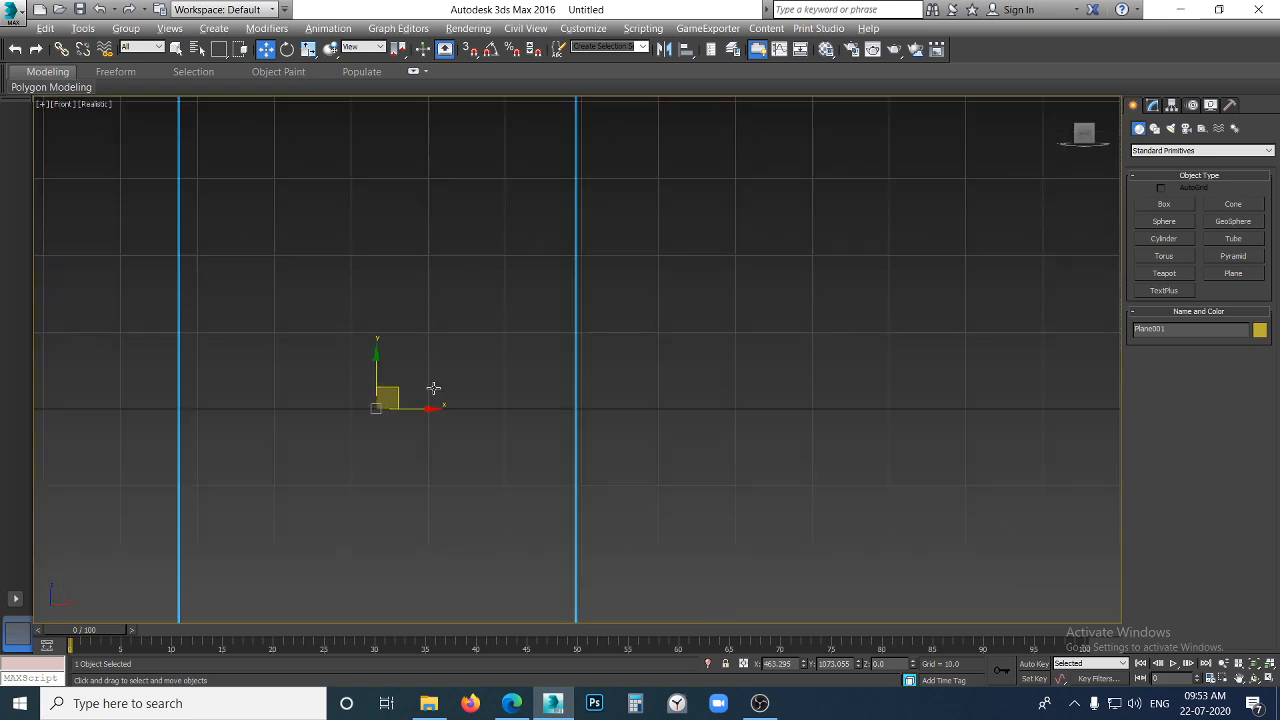
middle_drag(456, 373, 526, 334)
scroll(526, 334, down, 2)
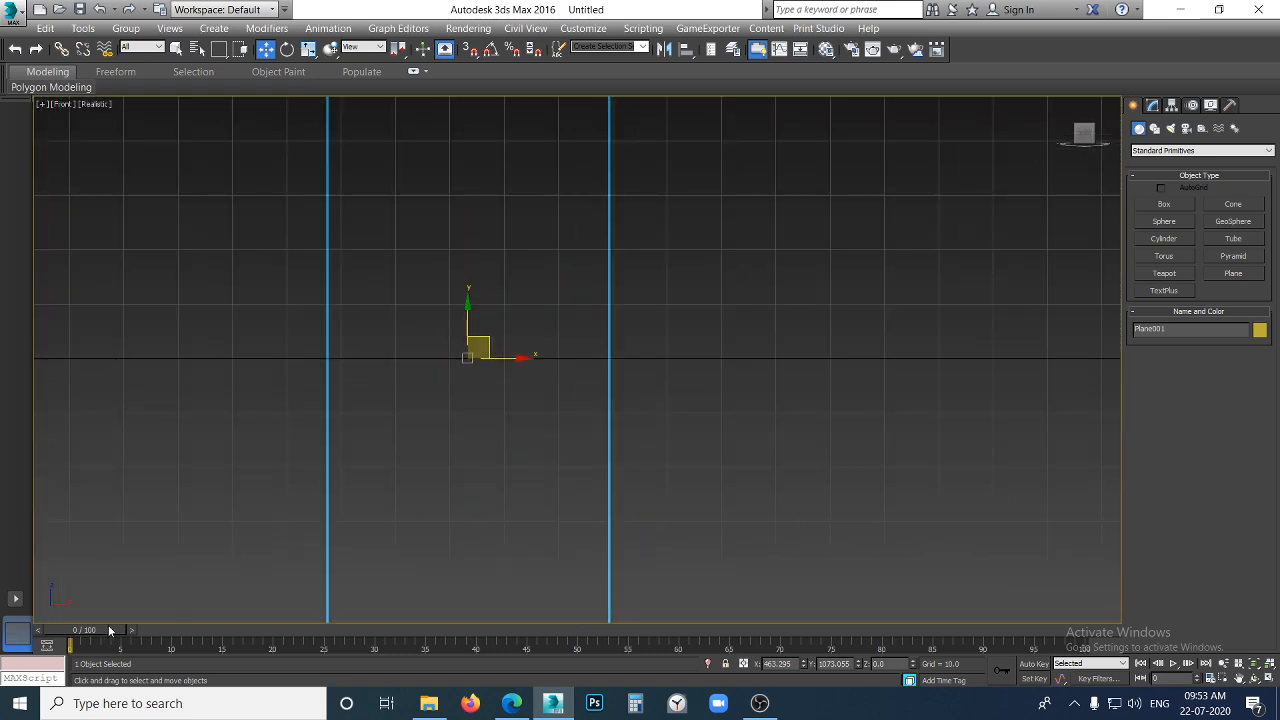
drag(110, 630, 1020, 610)
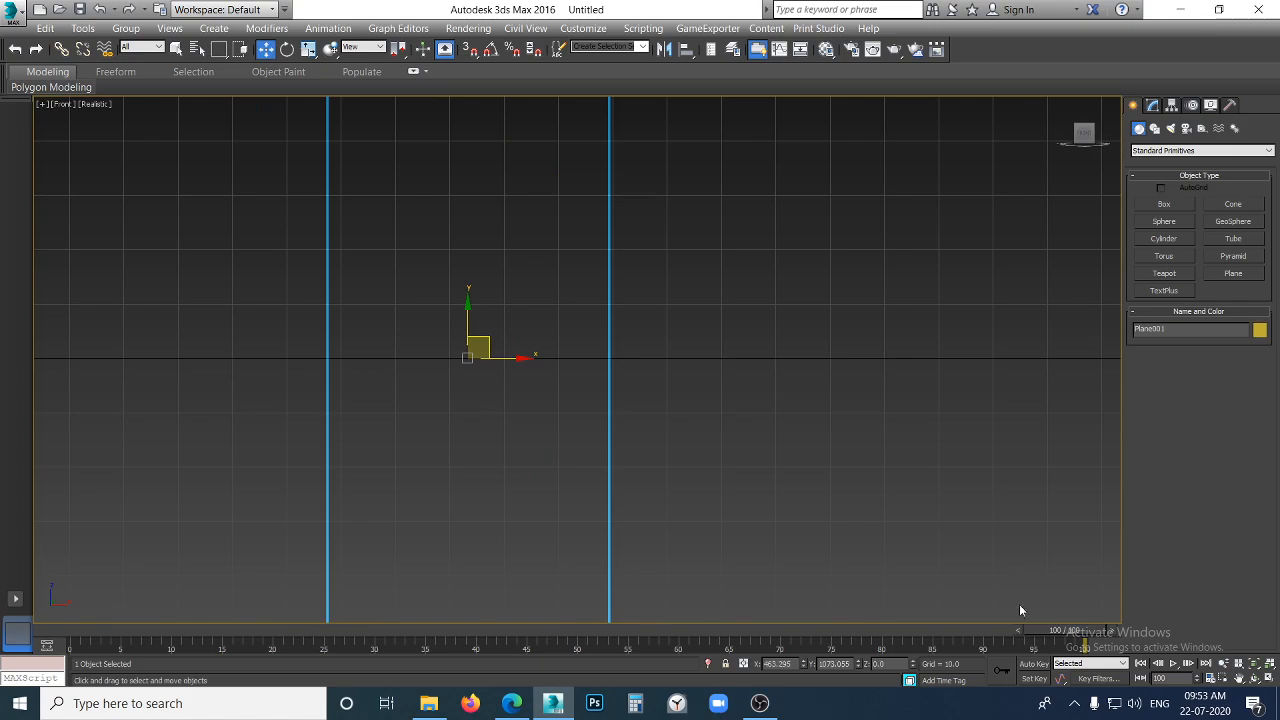
click(864, 492)
- Delete the flat reference plane behind the character model
scroll(660, 323, down, 5)
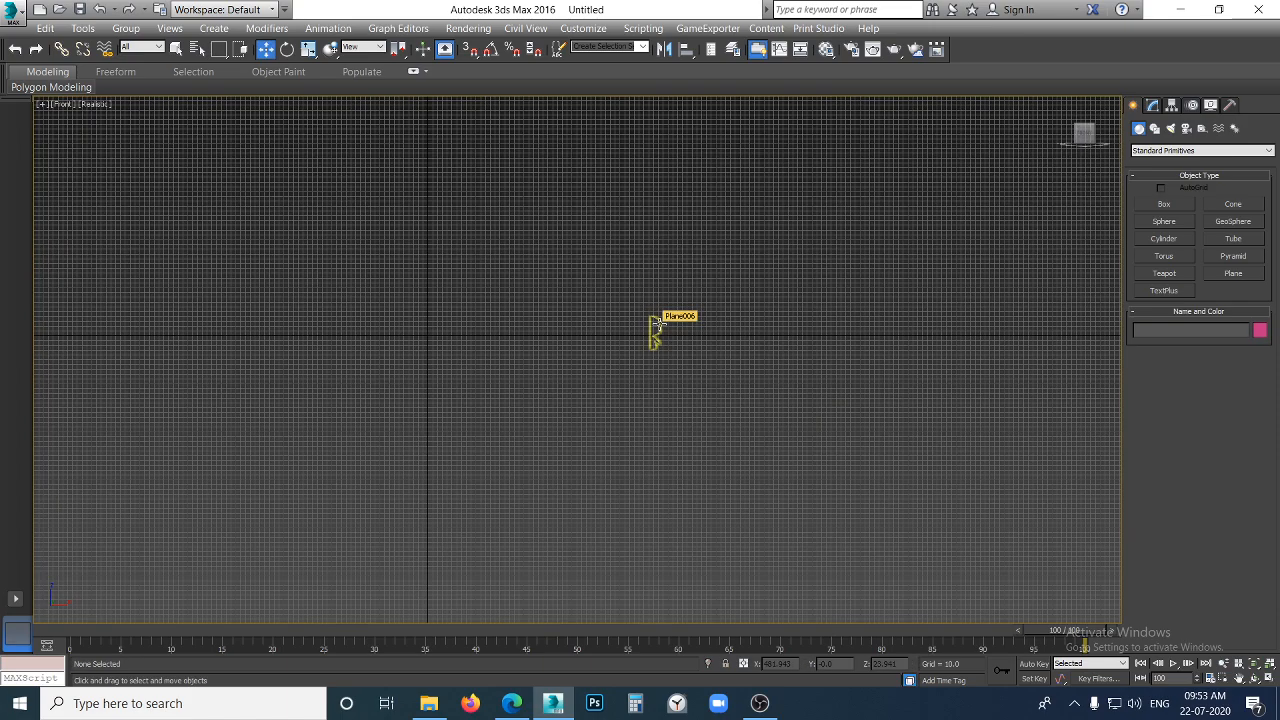
click(658, 325)
scroll(648, 318, up, 6)
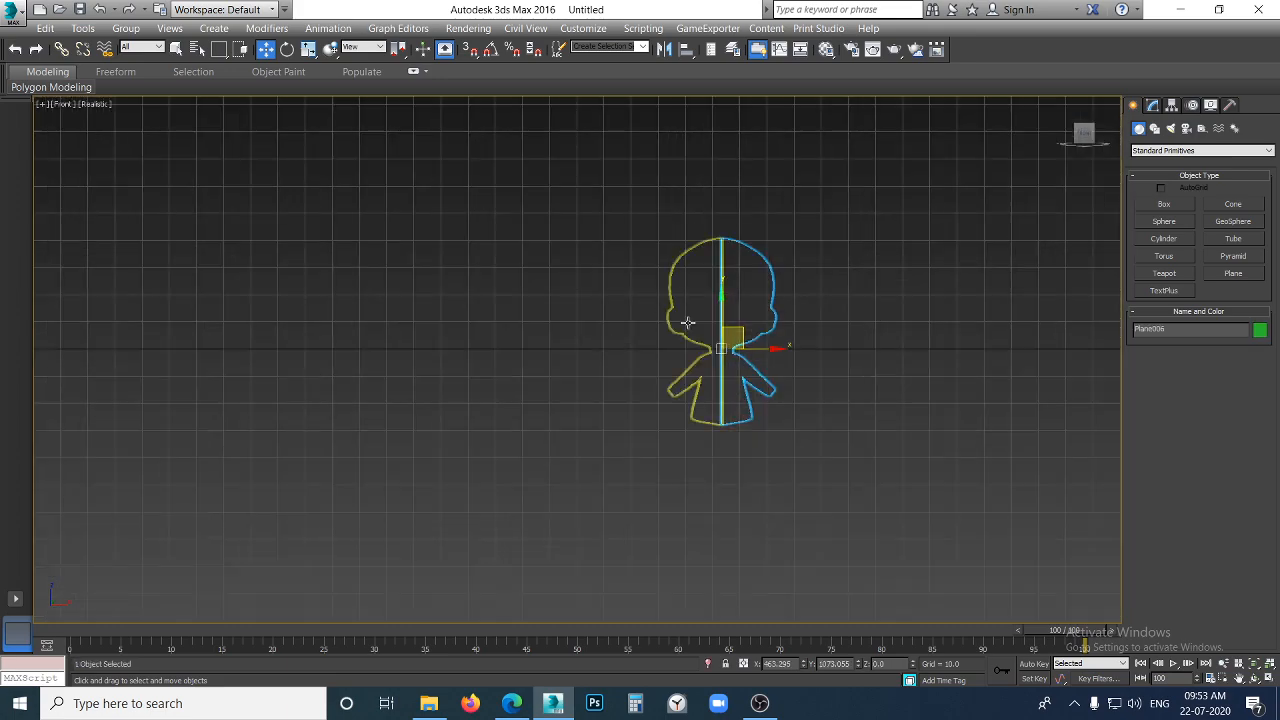
drag(688, 323, 570, 319)
alt+middle_drag(547, 303, 596, 348)
key(Delete)
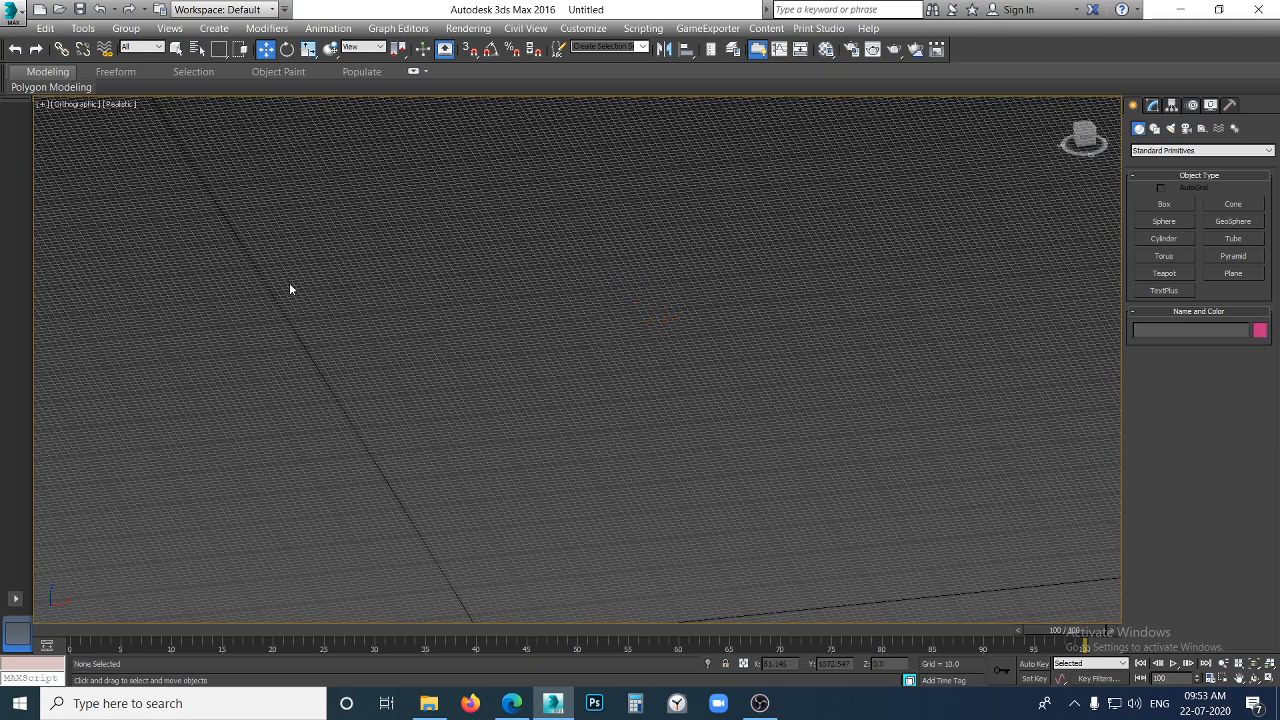
- Set the viewport's visual style to Shaded and change it to a Perspective view of the character
click(121, 102)
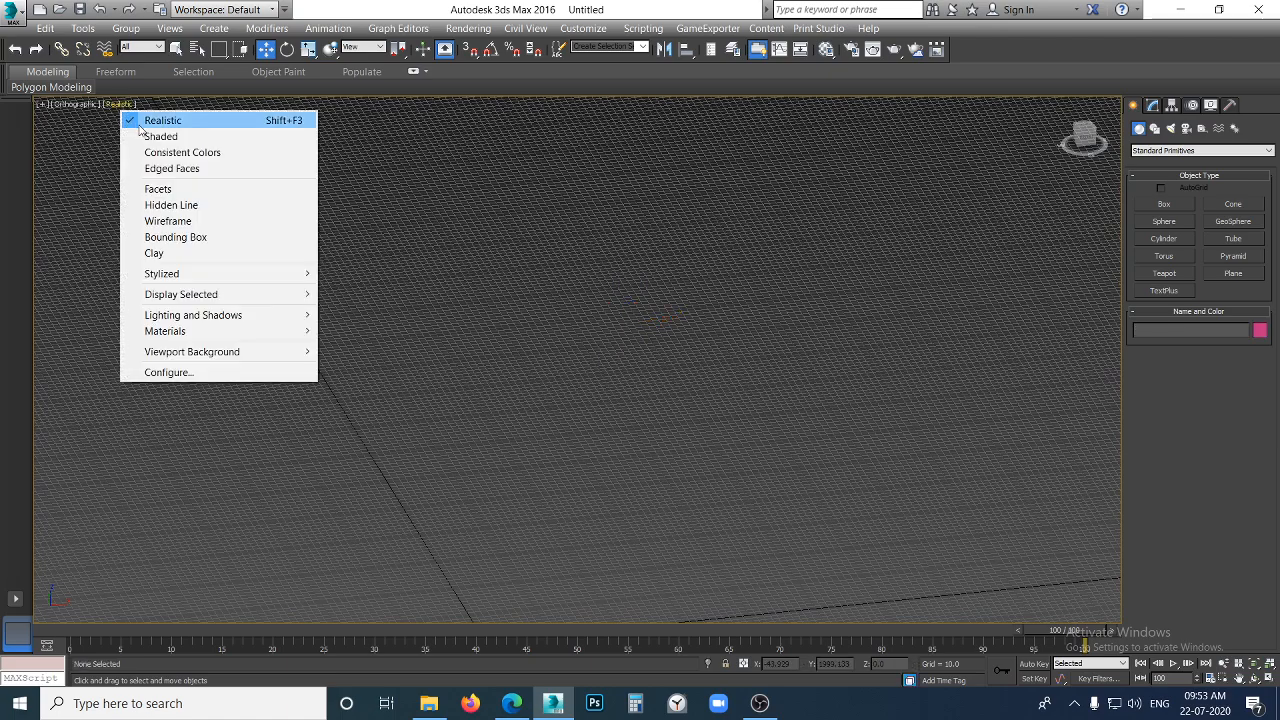
click(160, 136)
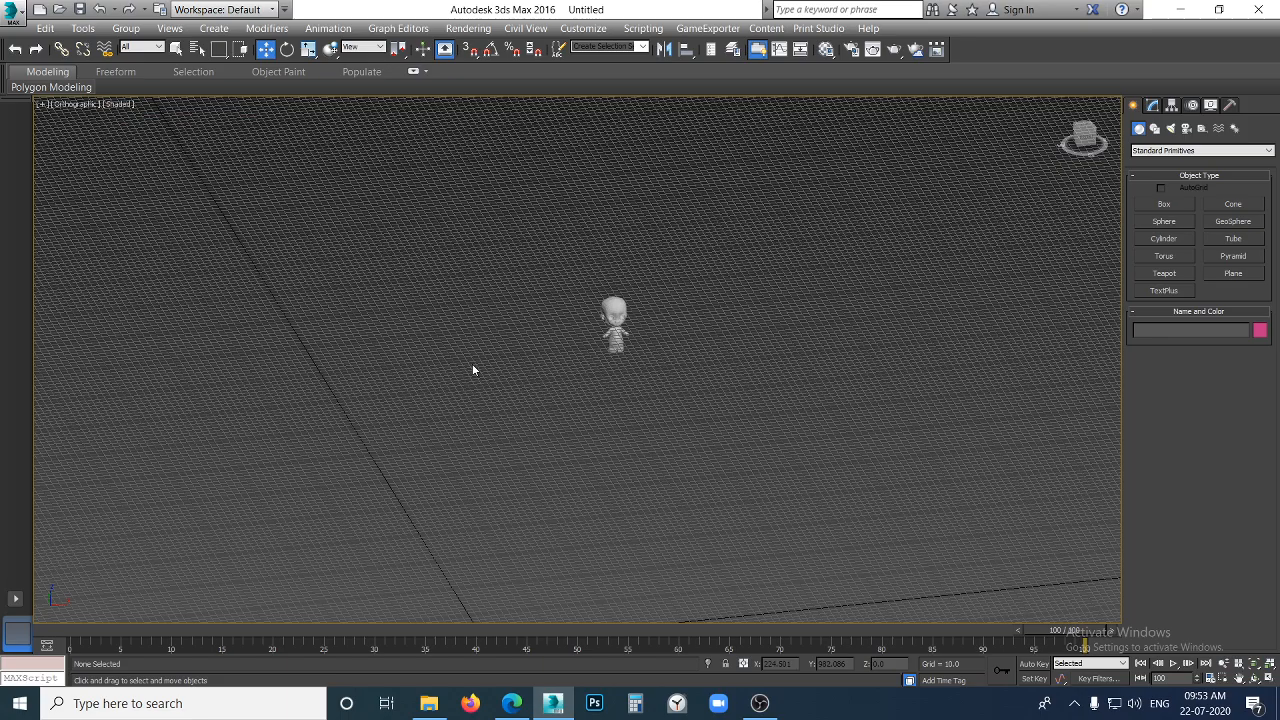
key(p)
scroll(557, 350, up, 5)
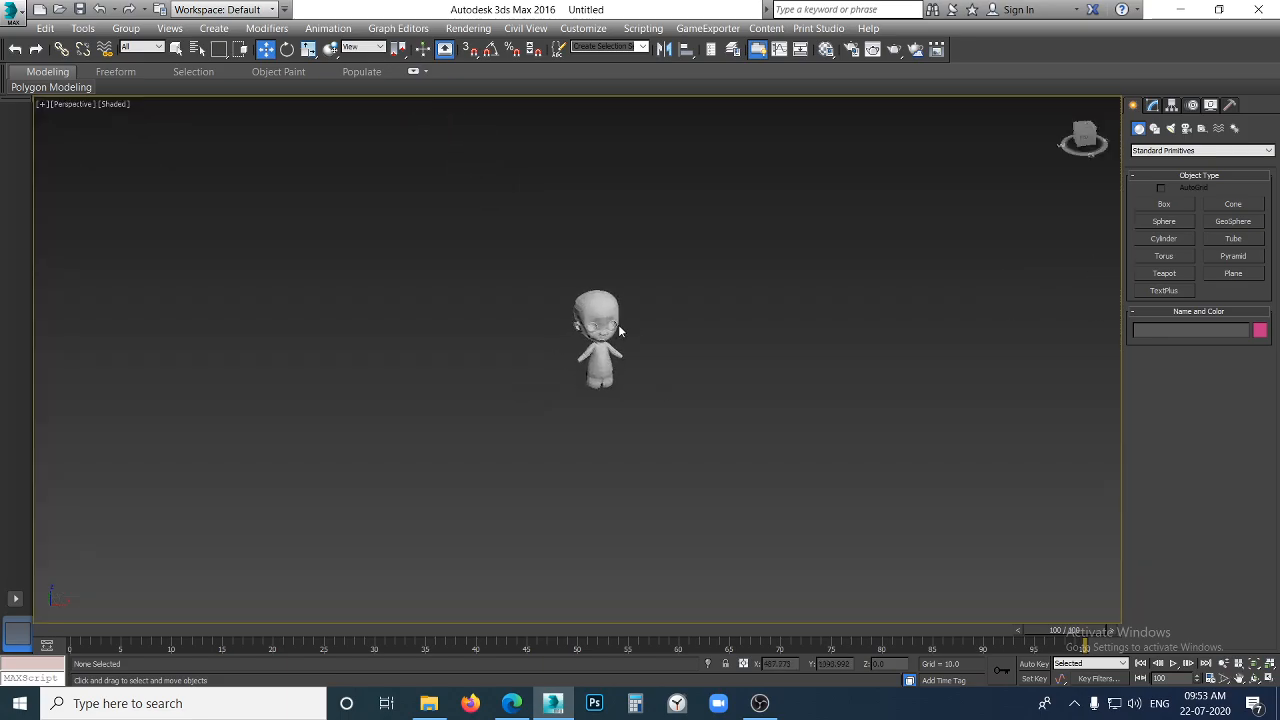
- Switch to the browser to check the shared presentation in the Meet call, and return to 3ds Max
click(511, 703)
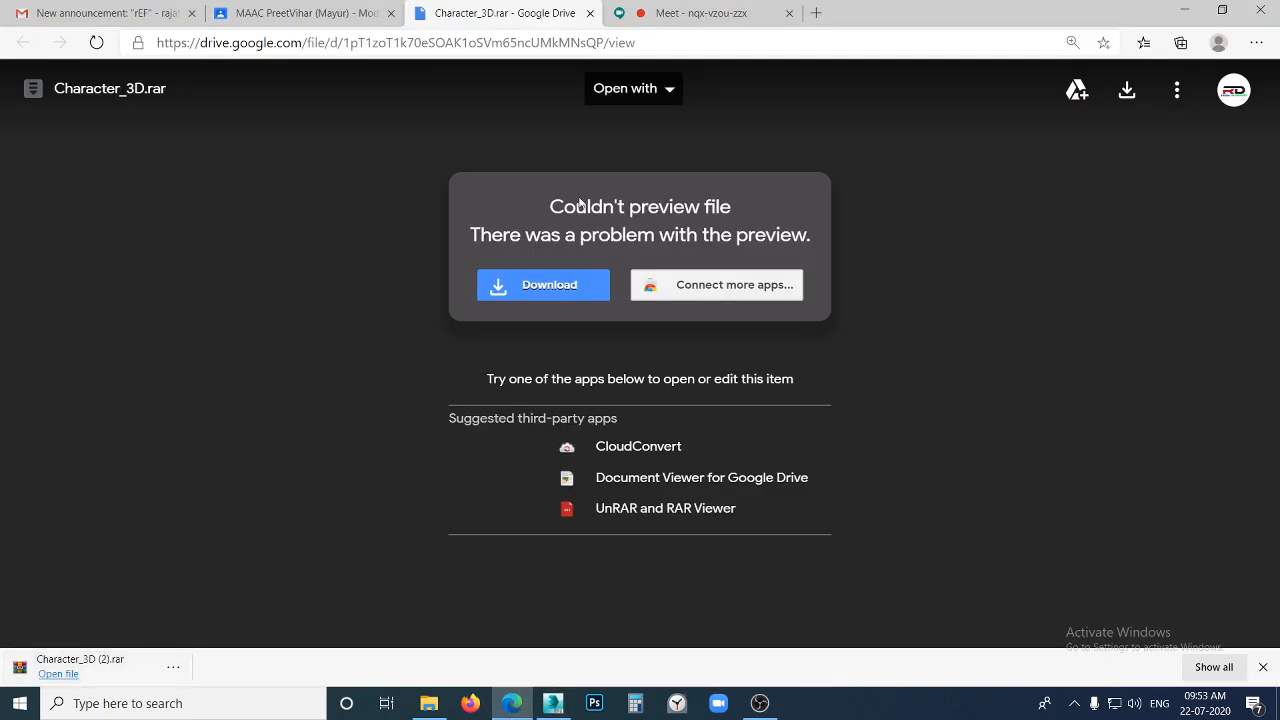
click(700, 13)
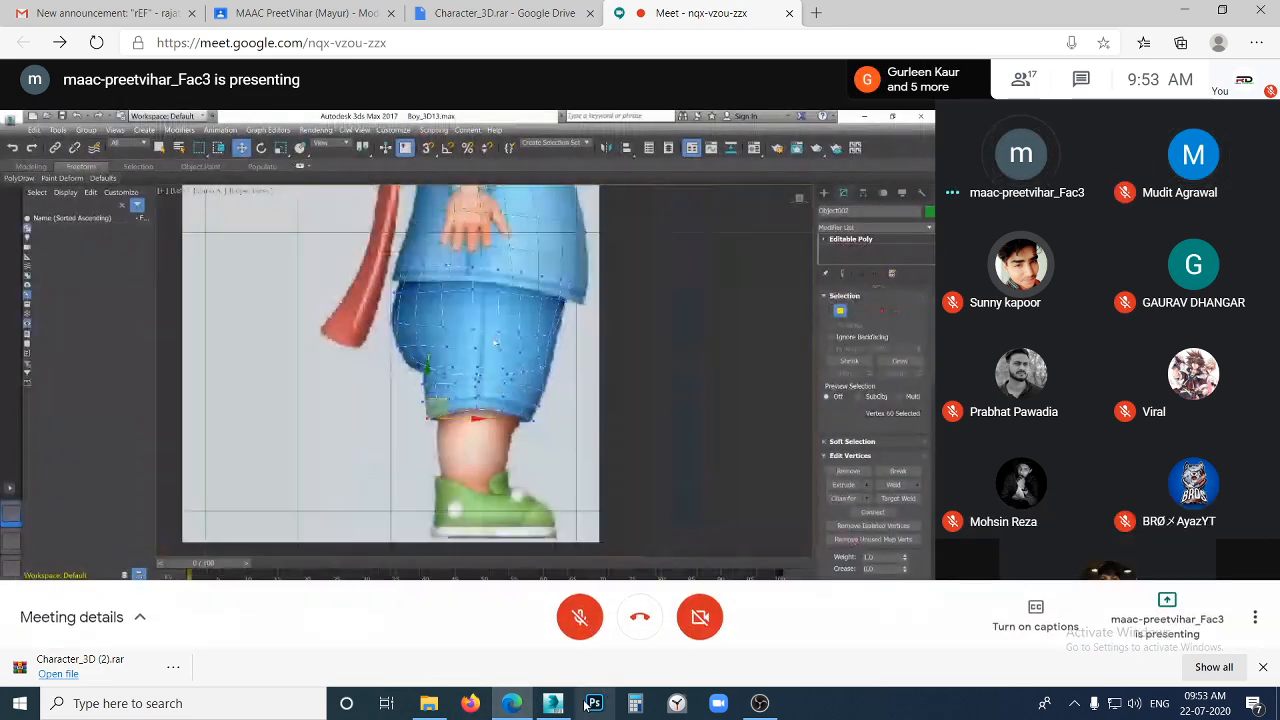
click(553, 702)
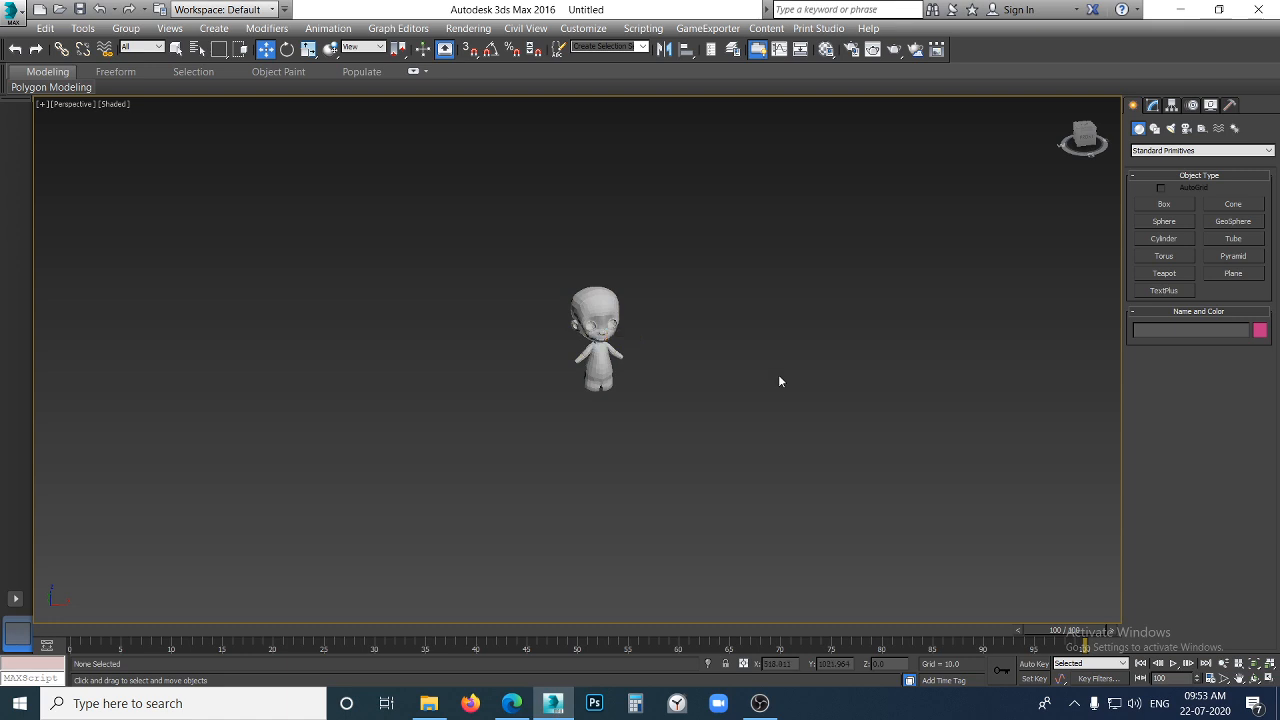
- Examine the Boy model's head, arms and body up close in the Perspective view
drag(715, 462, 715, 460)
click(715, 460)
scroll(637, 371, up, 4)
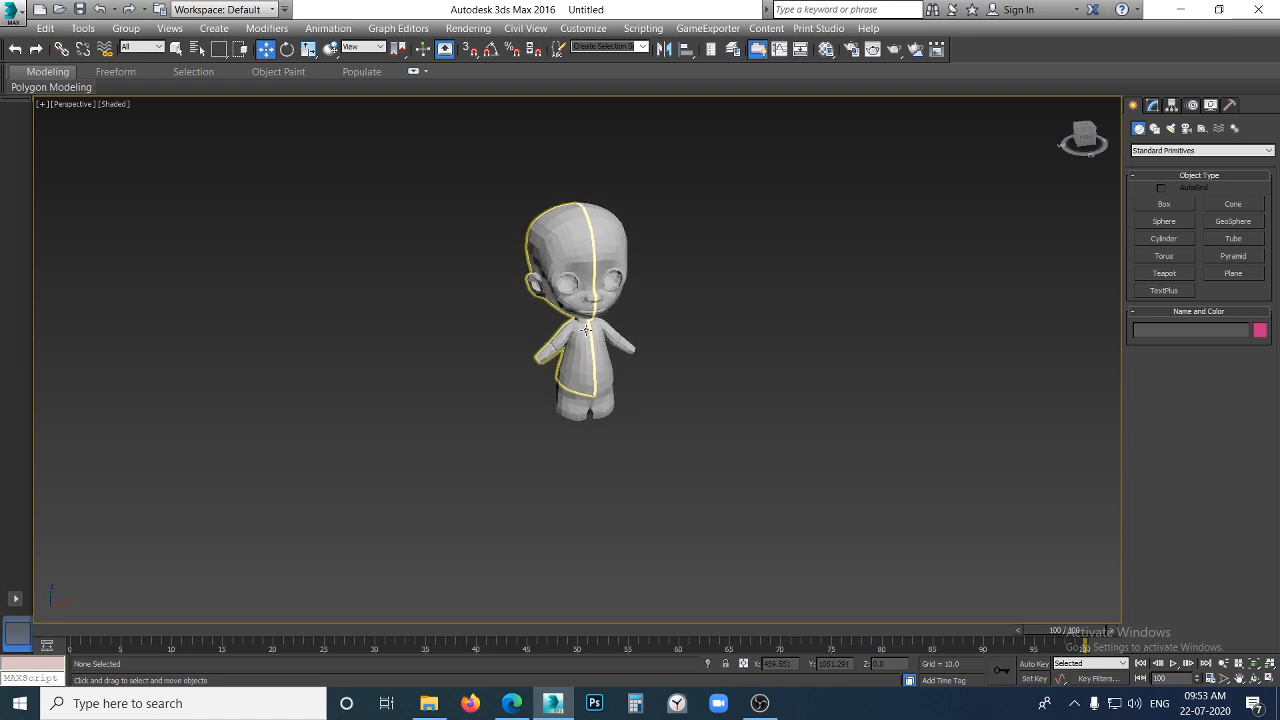
scroll(586, 330, up, 2)
scroll(586, 330, up, 1)
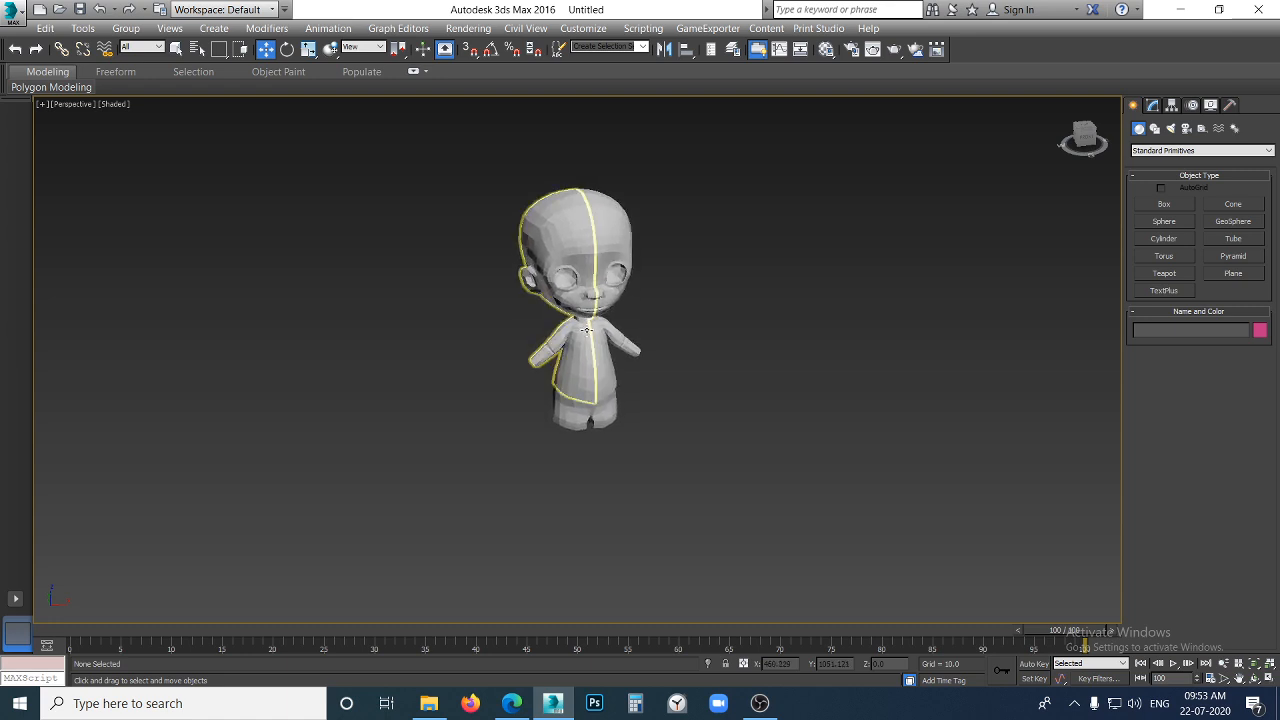
scroll(586, 330, up, 1)
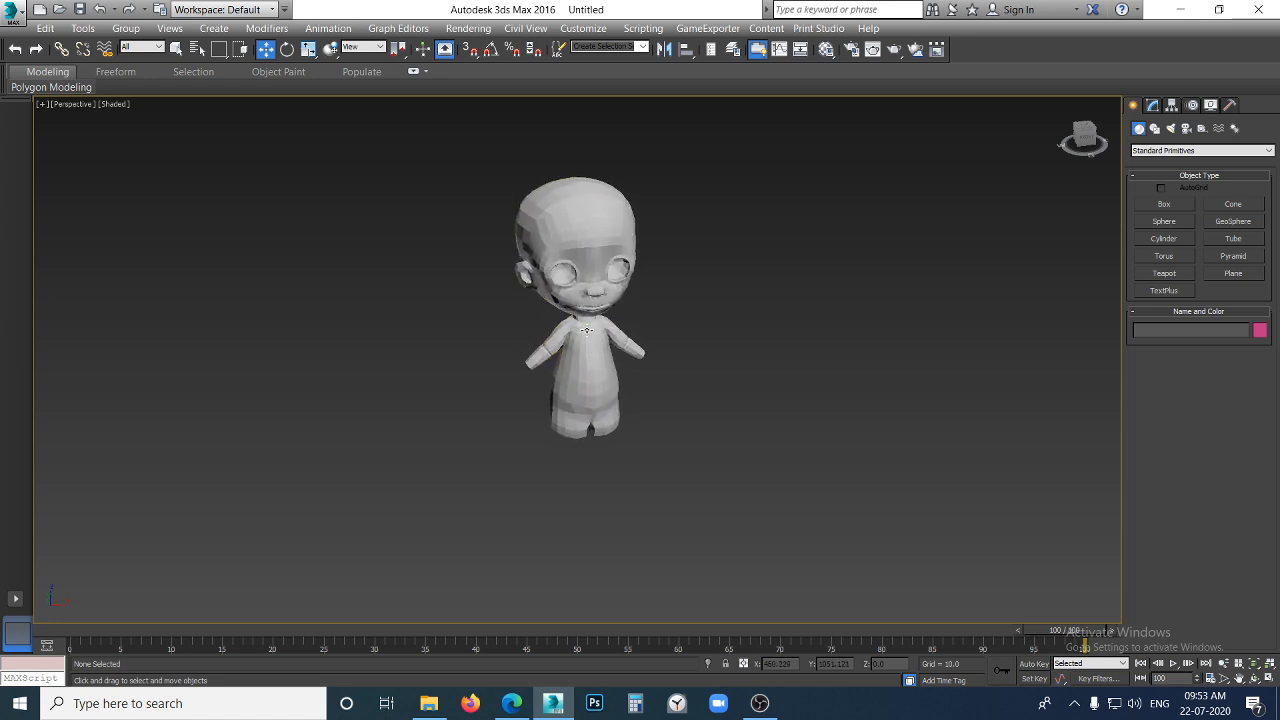
scroll(586, 330, up, 1)
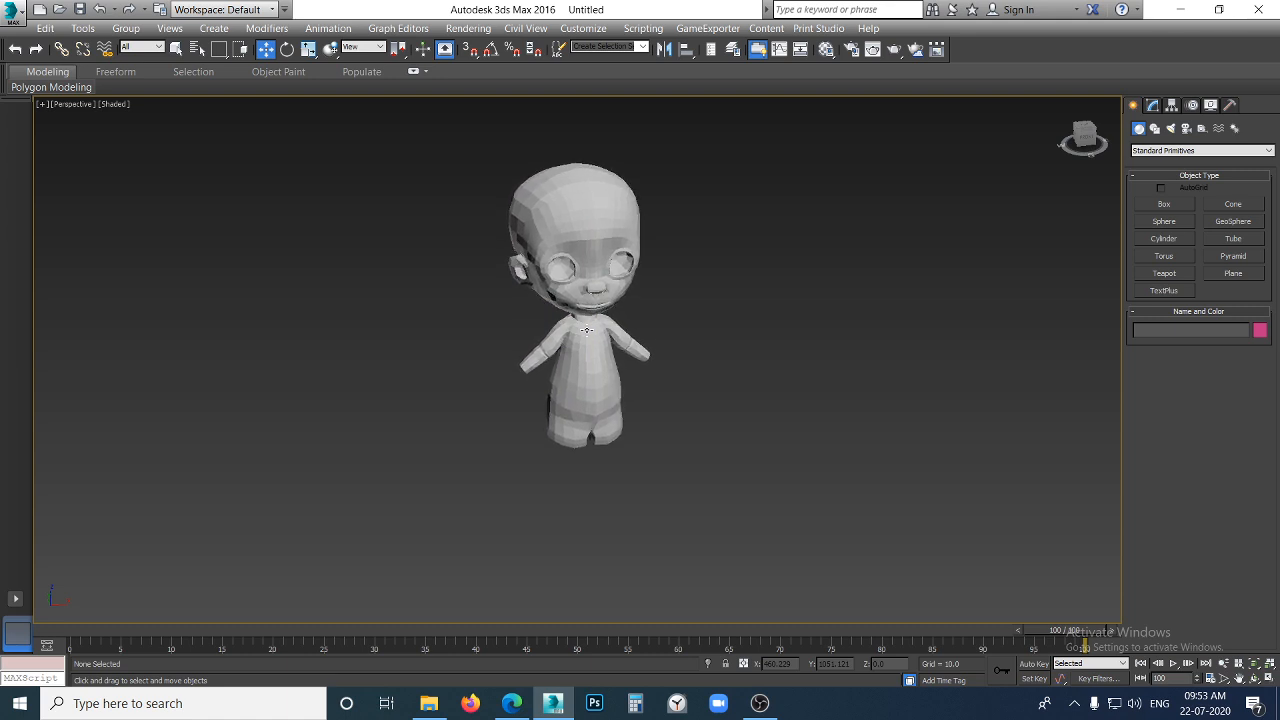
scroll(586, 330, up, 2)
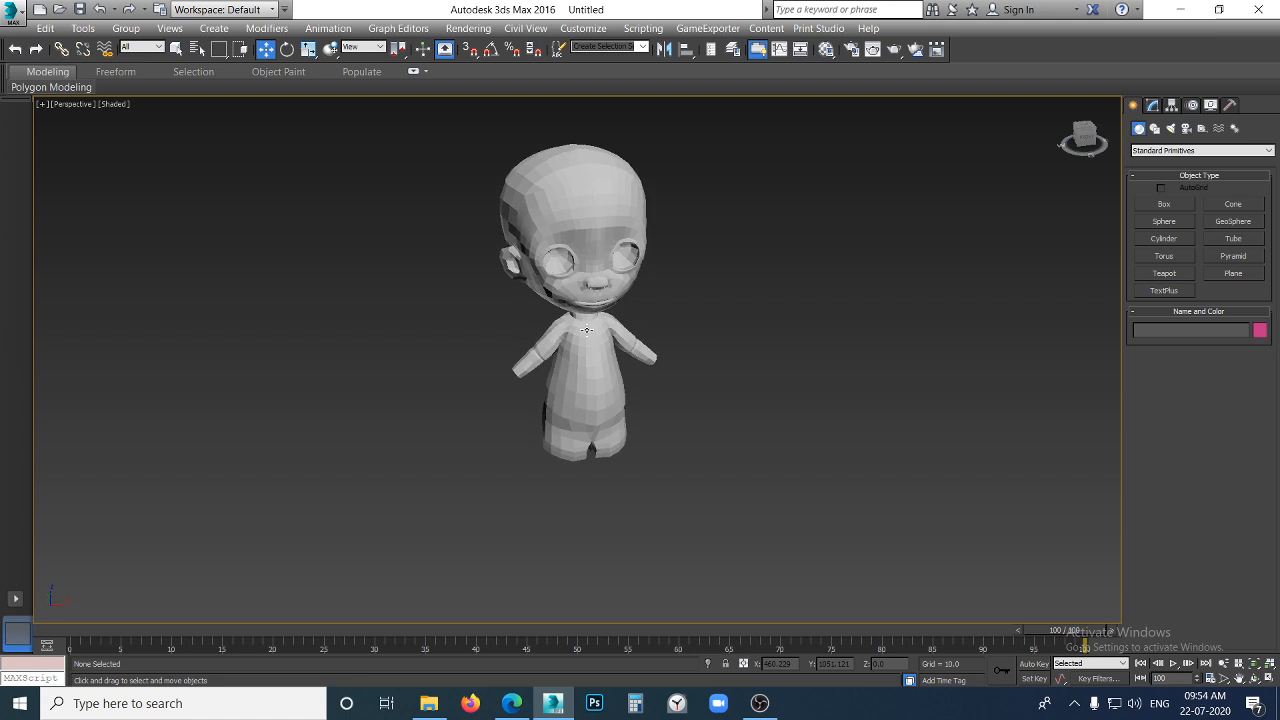
scroll(586, 330, up, 3)
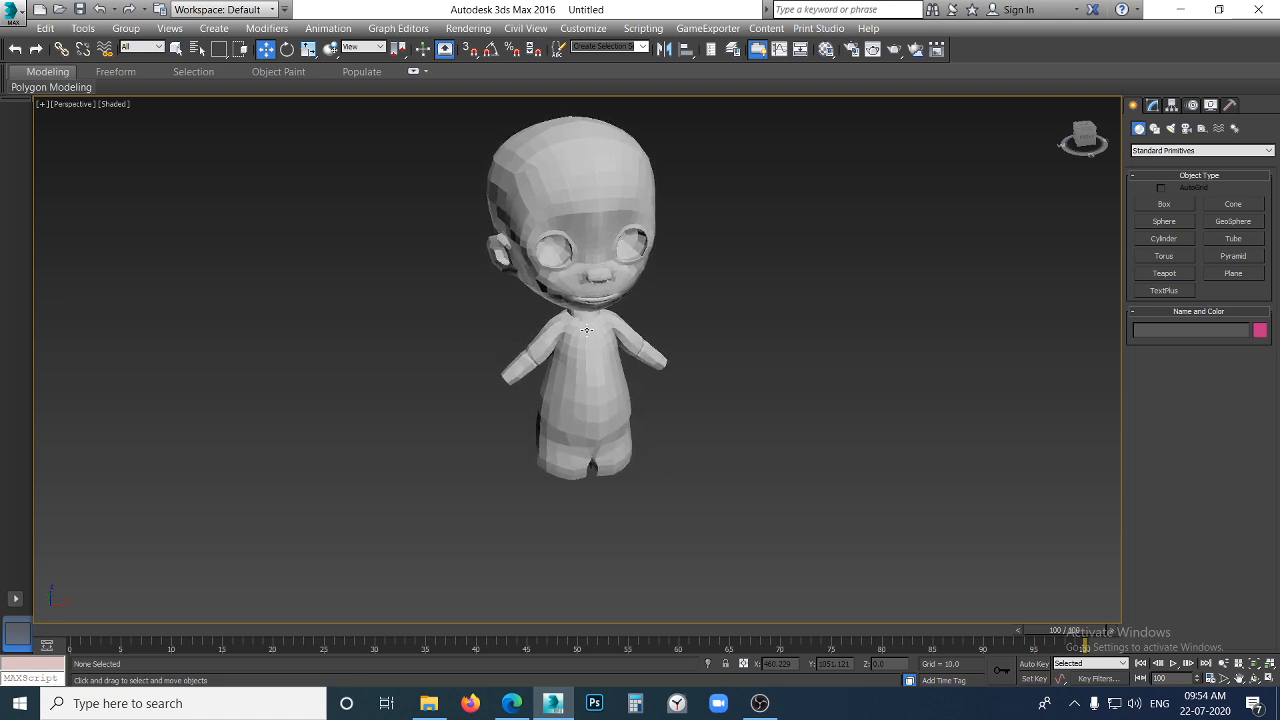
scroll(586, 330, up, 3)
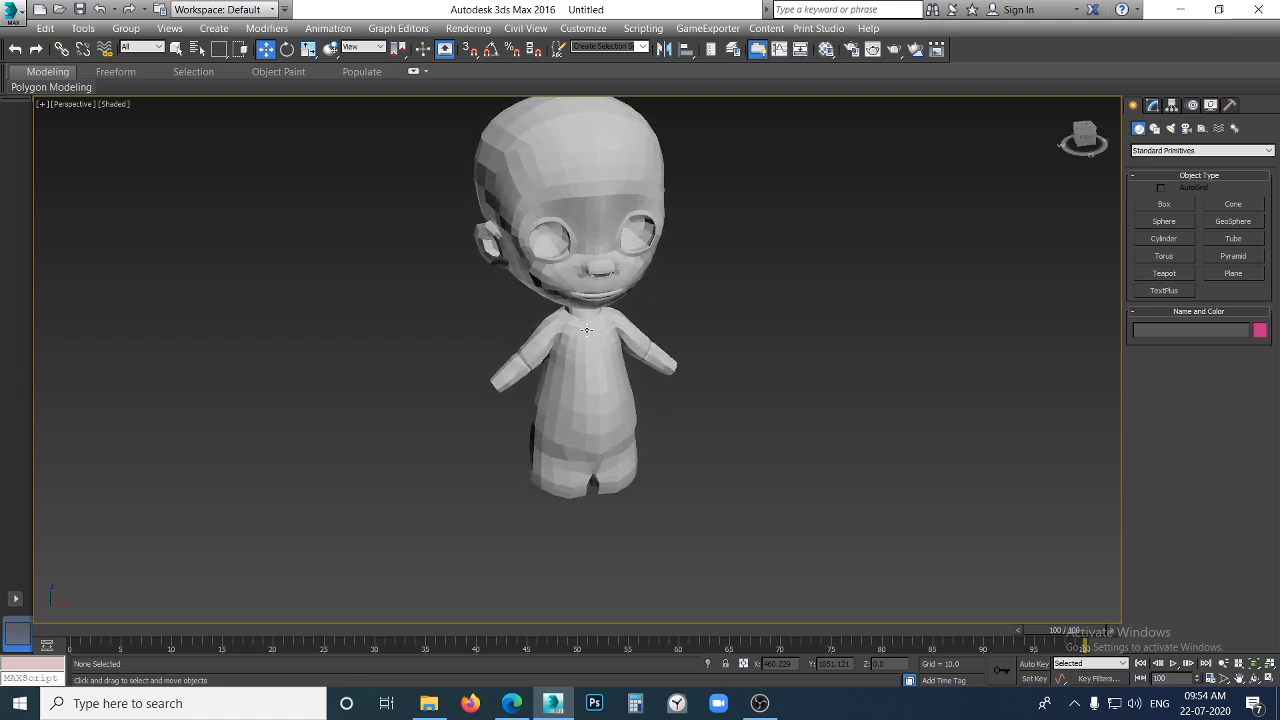
scroll(586, 330, up, 3)
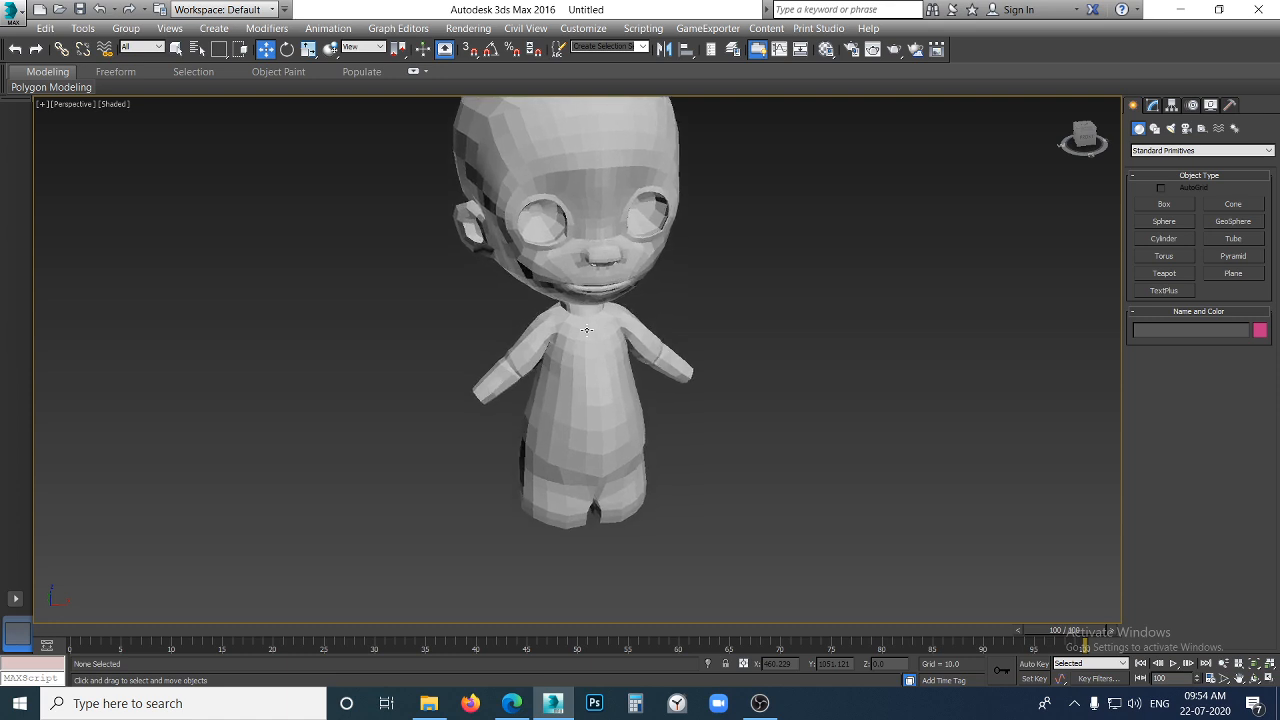
scroll(586, 330, up, 4)
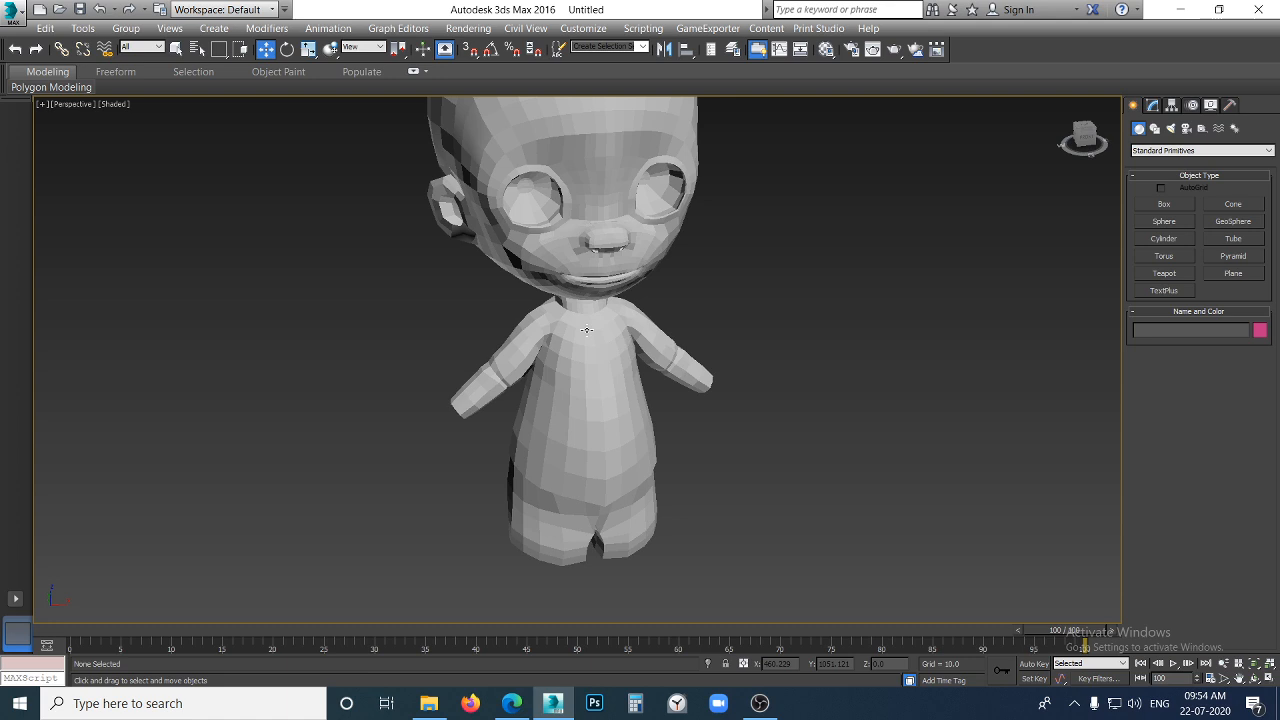
scroll(586, 330, up, 5)
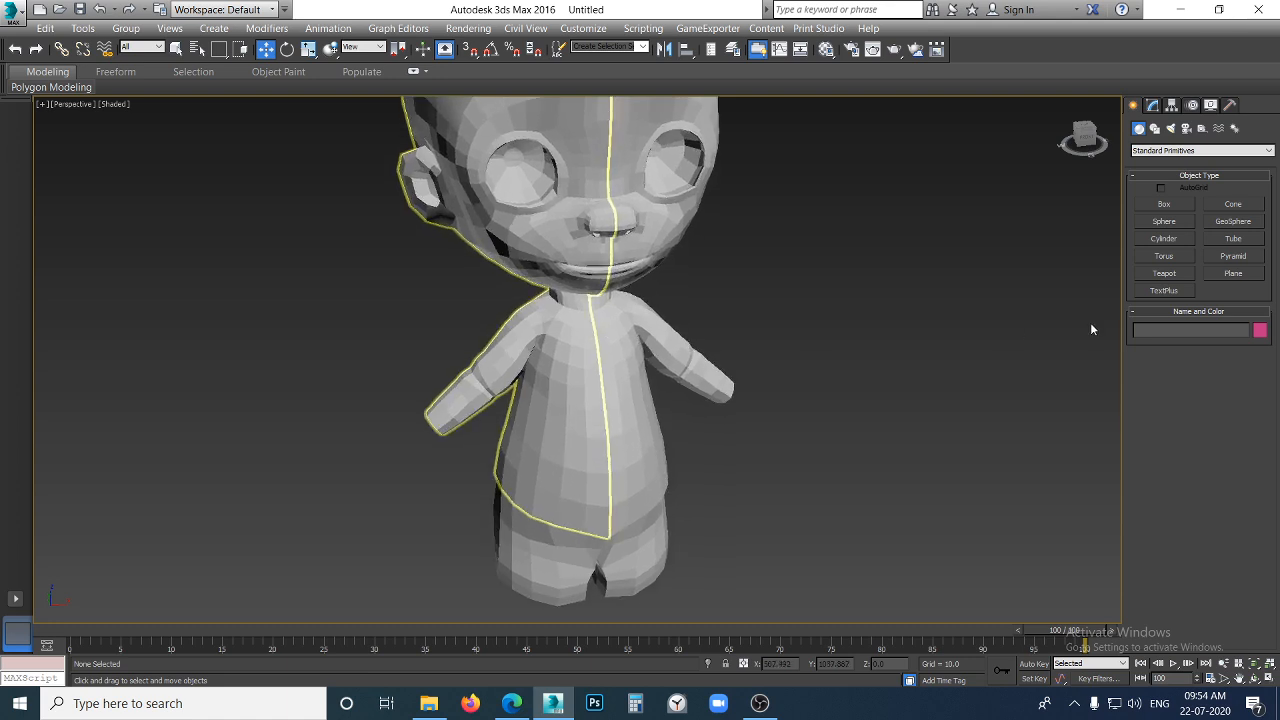
scroll(569, 320, up, 5)
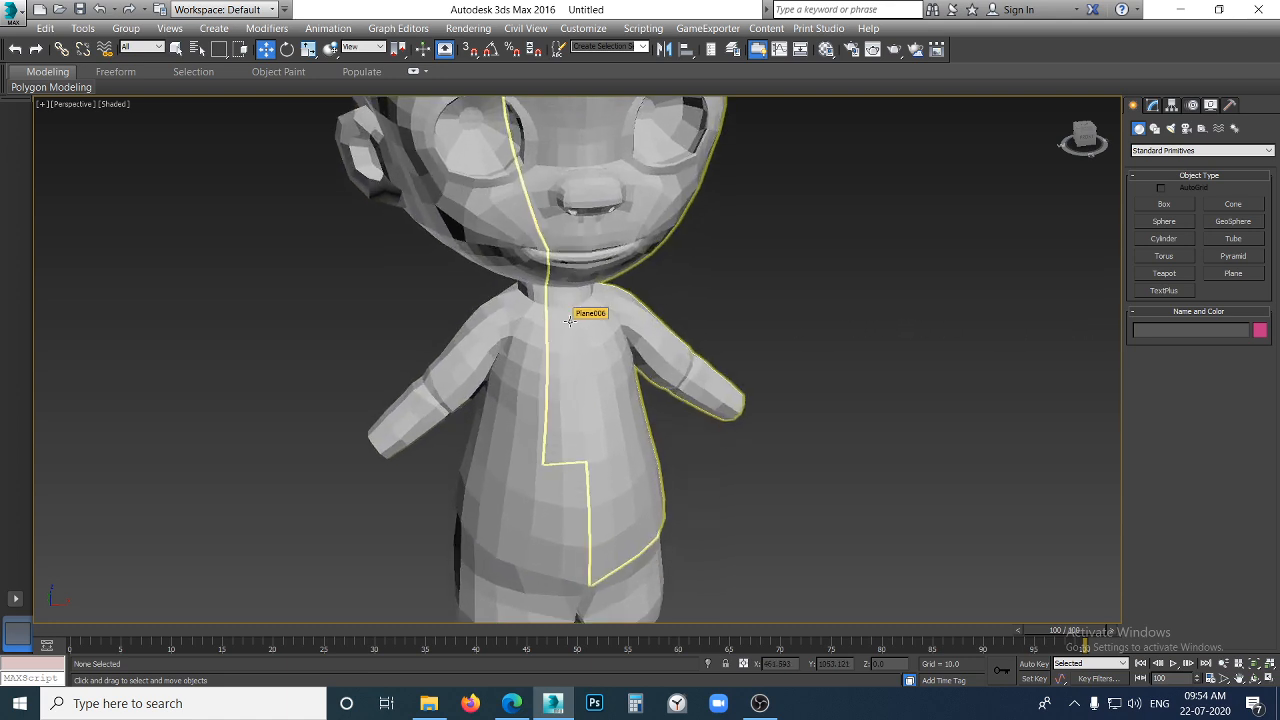
alt+middle_drag(569, 320, 352, 369)
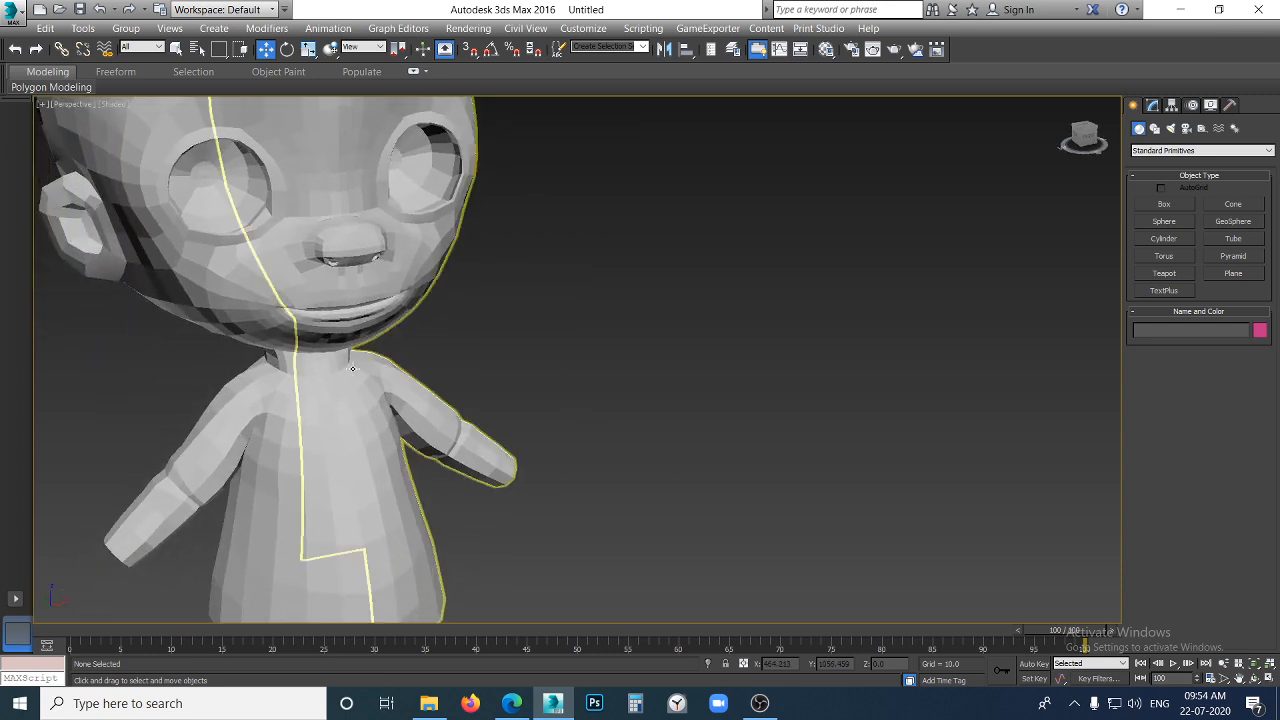
middle_drag(534, 184, 692, 90)
- Inspect the mesh around the Boy model's neck, shoulders and upper chest
click(429, 704)
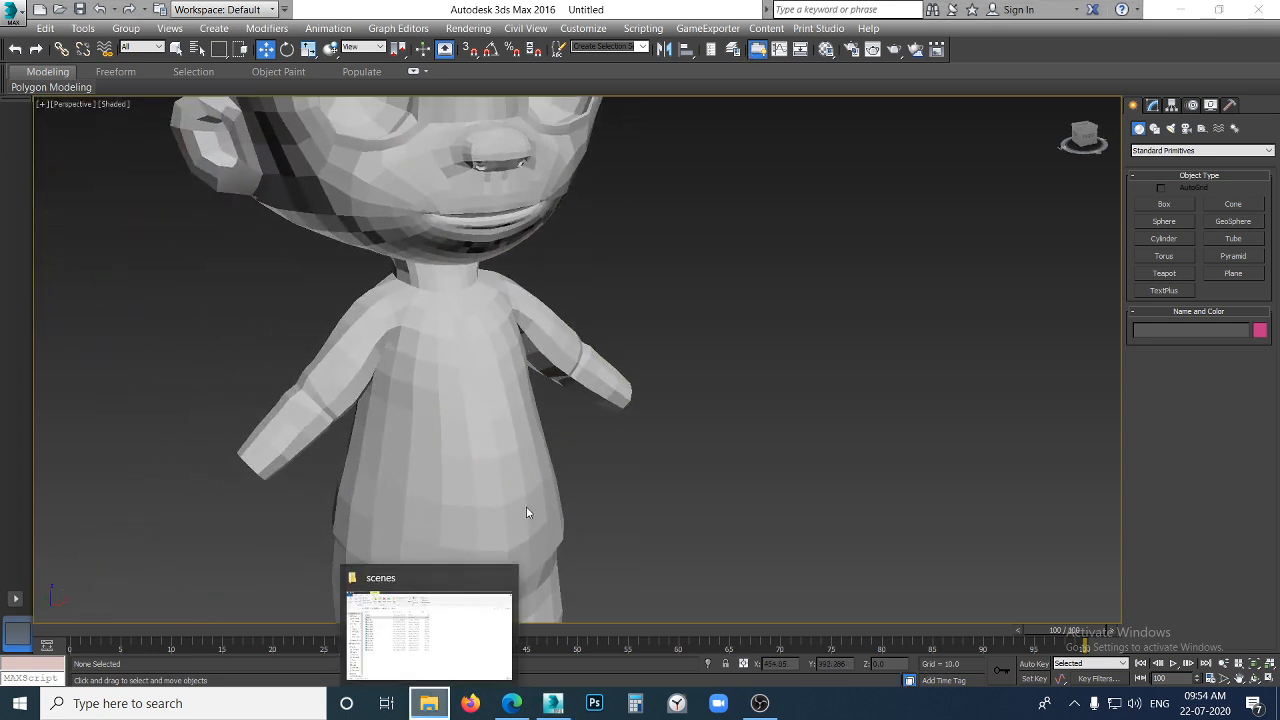
alt+middle_drag(557, 306, 557, 246)
scroll(555, 248, up, 2)
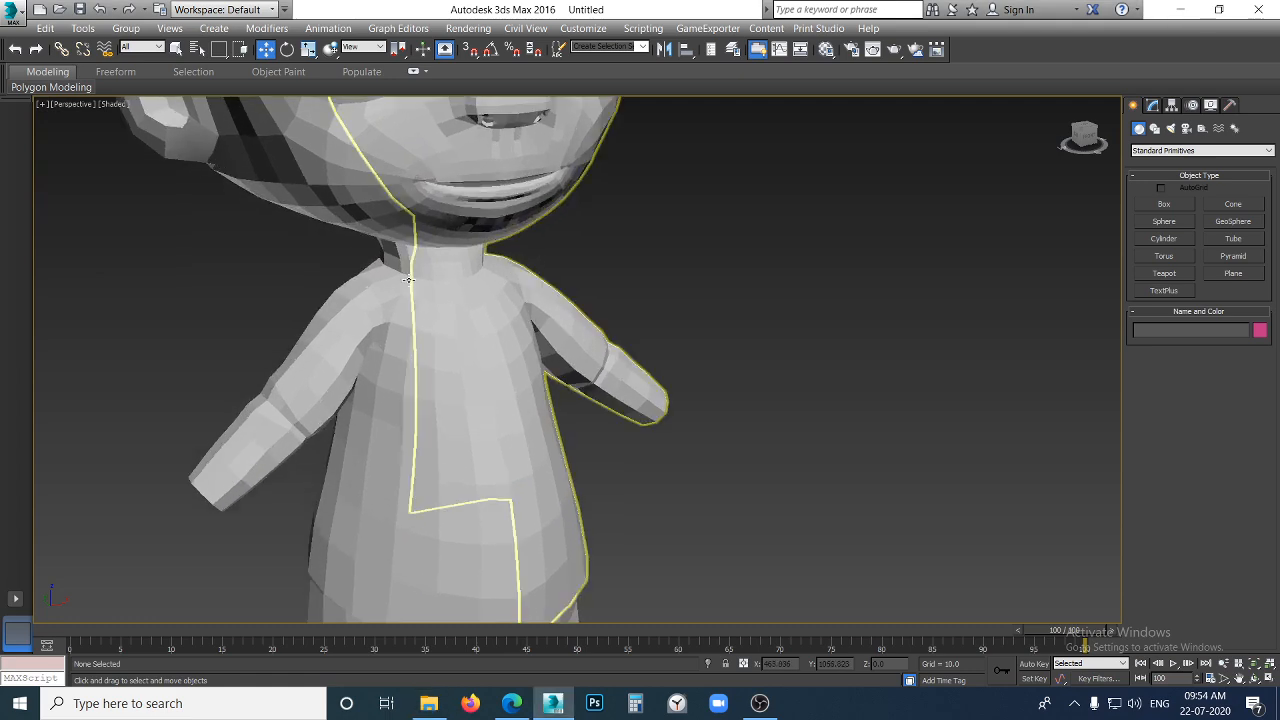
scroll(408, 280, up, 7)
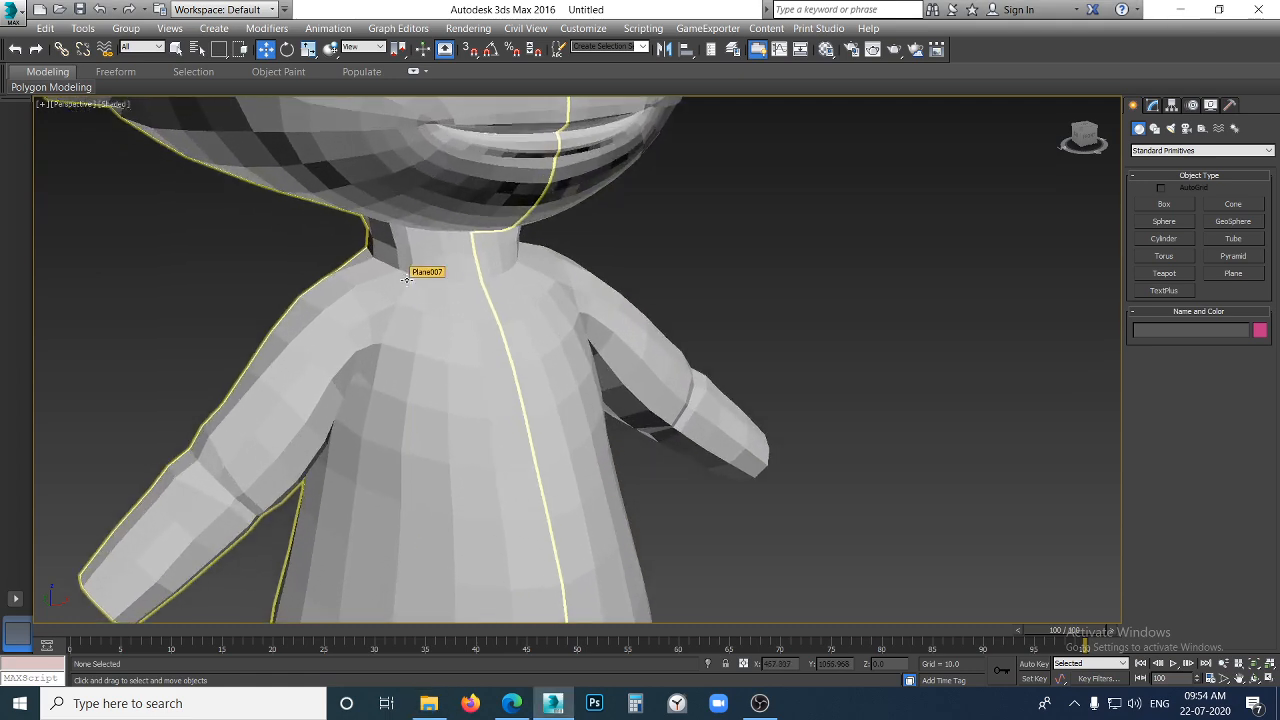
scroll(406, 279, up, 8)
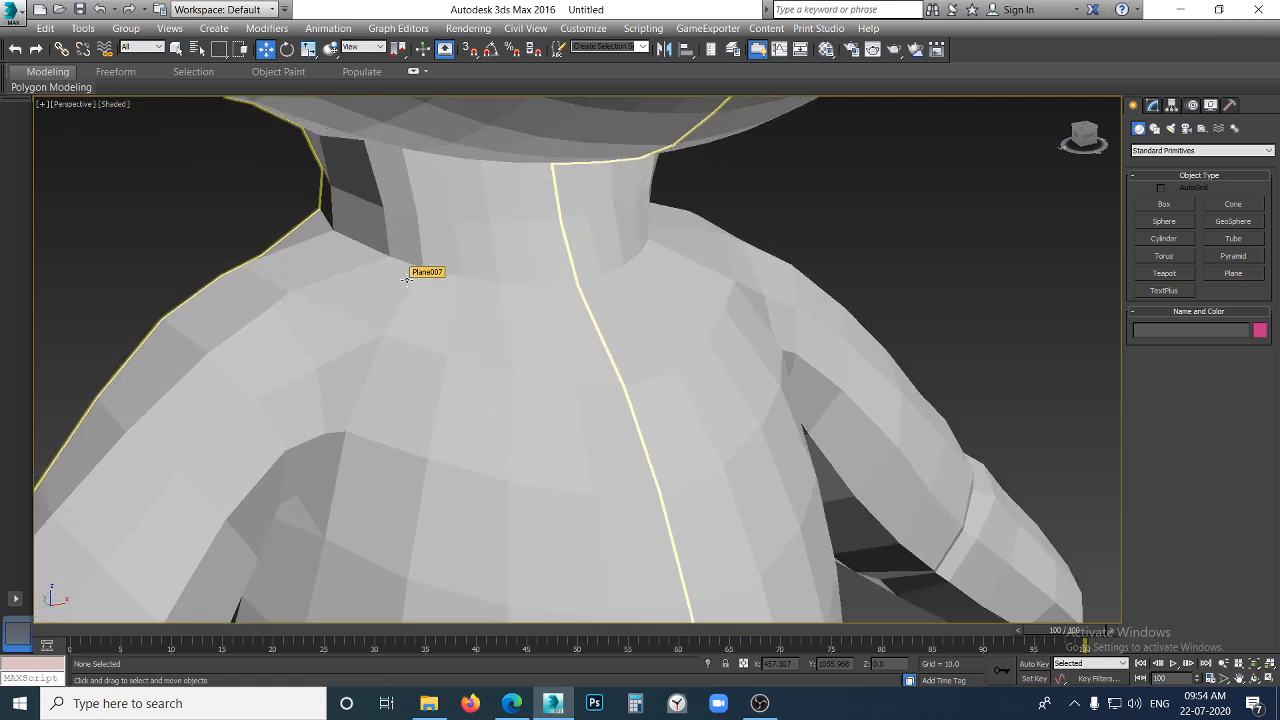
scroll(406, 279, up, 4)
scroll(406, 279, down, 3)
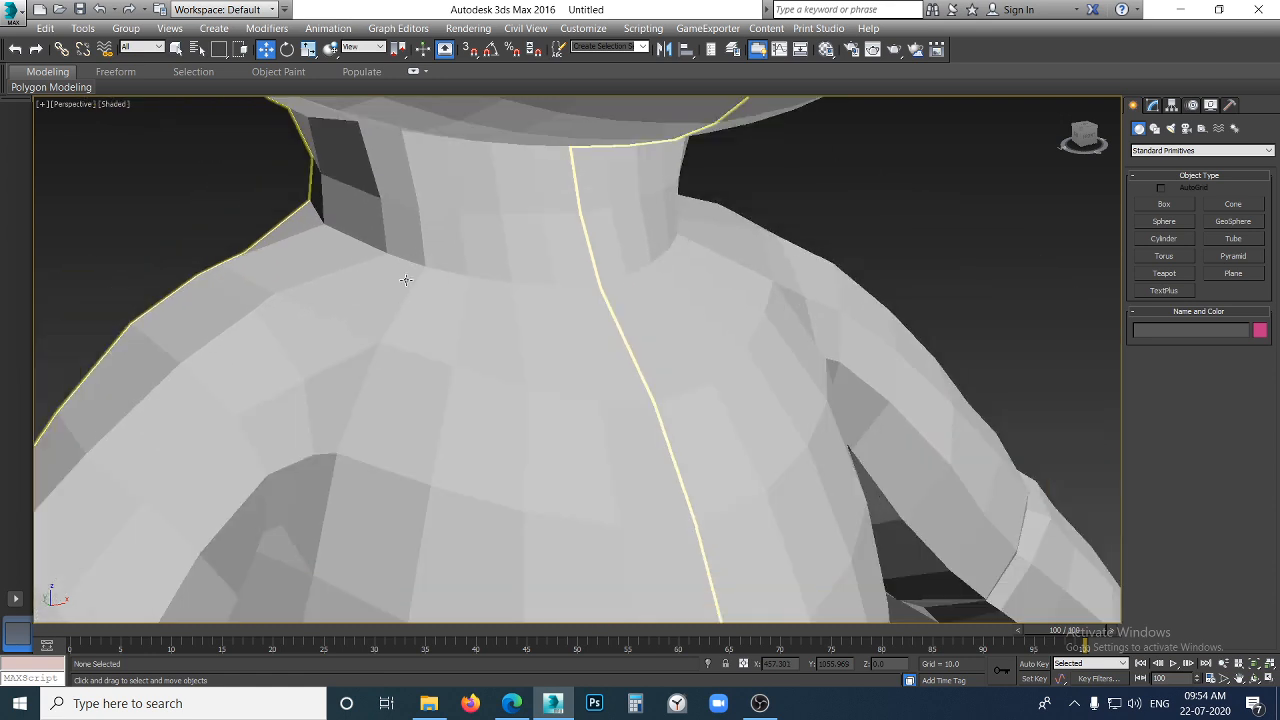
scroll(406, 279, down, 4)
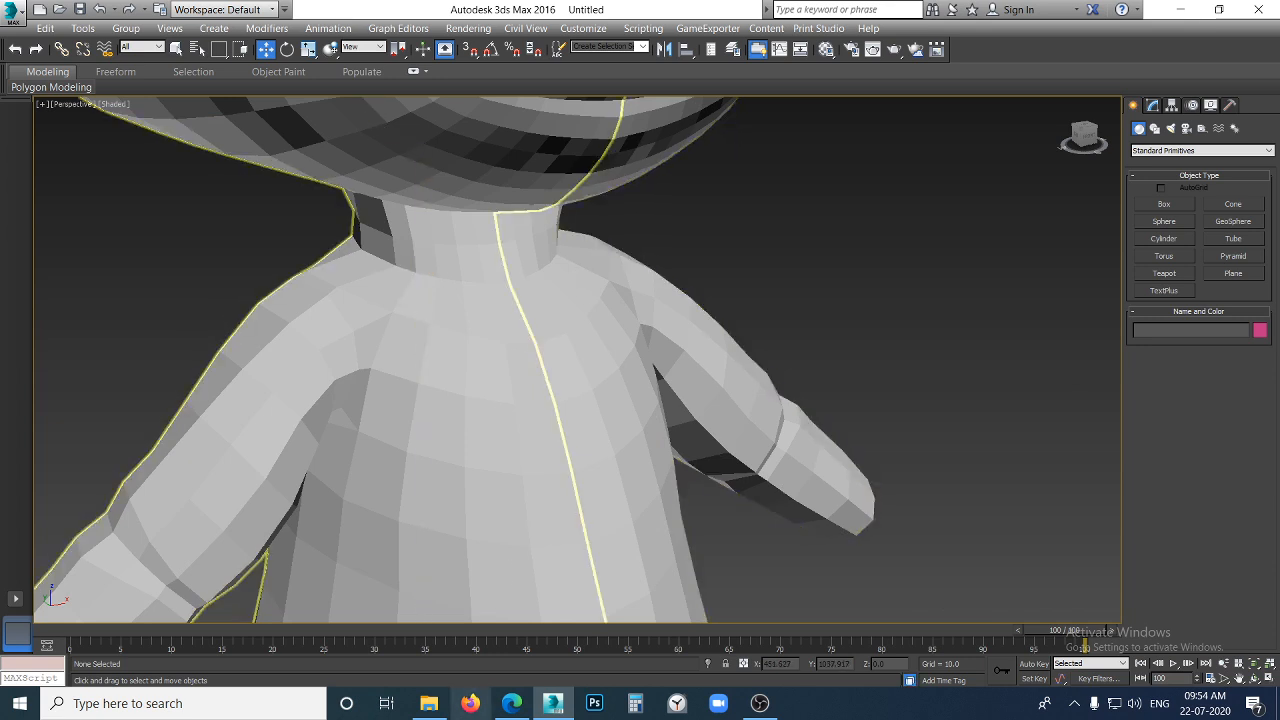
- Switch to the Meet call in the browser, unmute the microphone briefly and mute it again, and return to 3ds Max
click(522, 706)
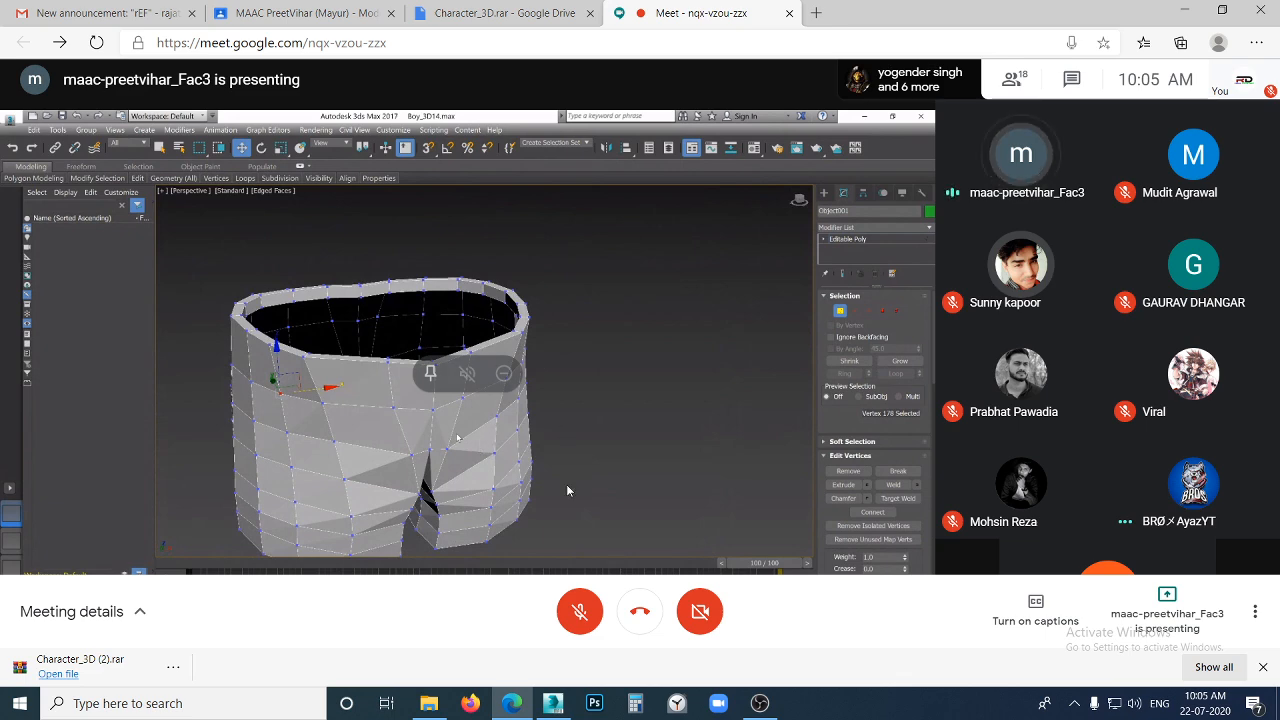
click(582, 610)
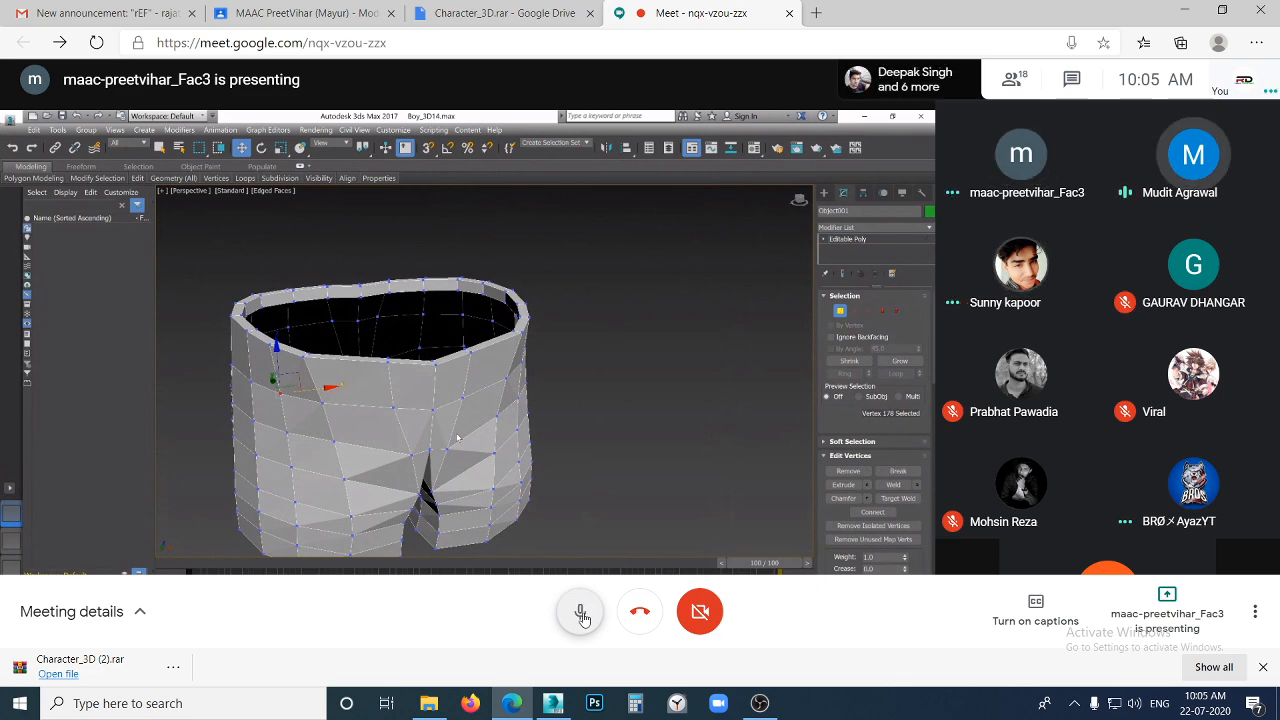
click(582, 613)
click(552, 703)
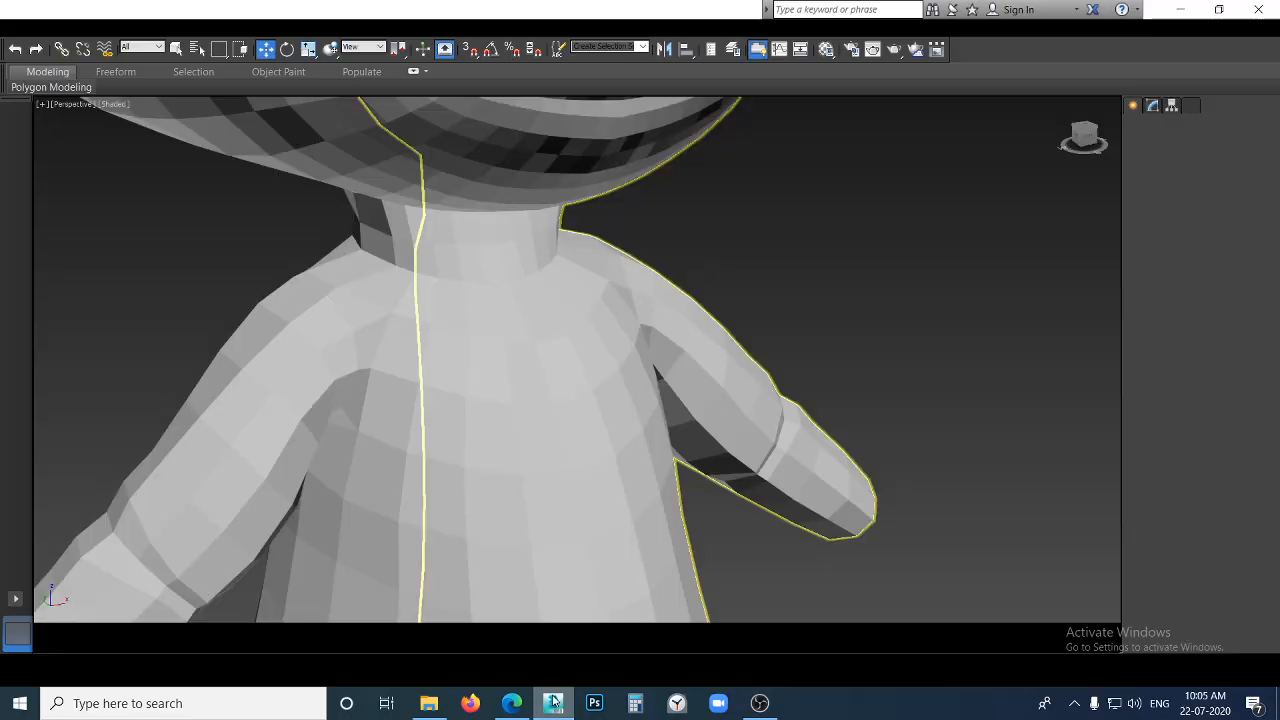
- Examine the Boy model's neck, the underside of the head and the shoulders up close from the front and side
scroll(571, 458, down, 5)
scroll(571, 460, down, 3)
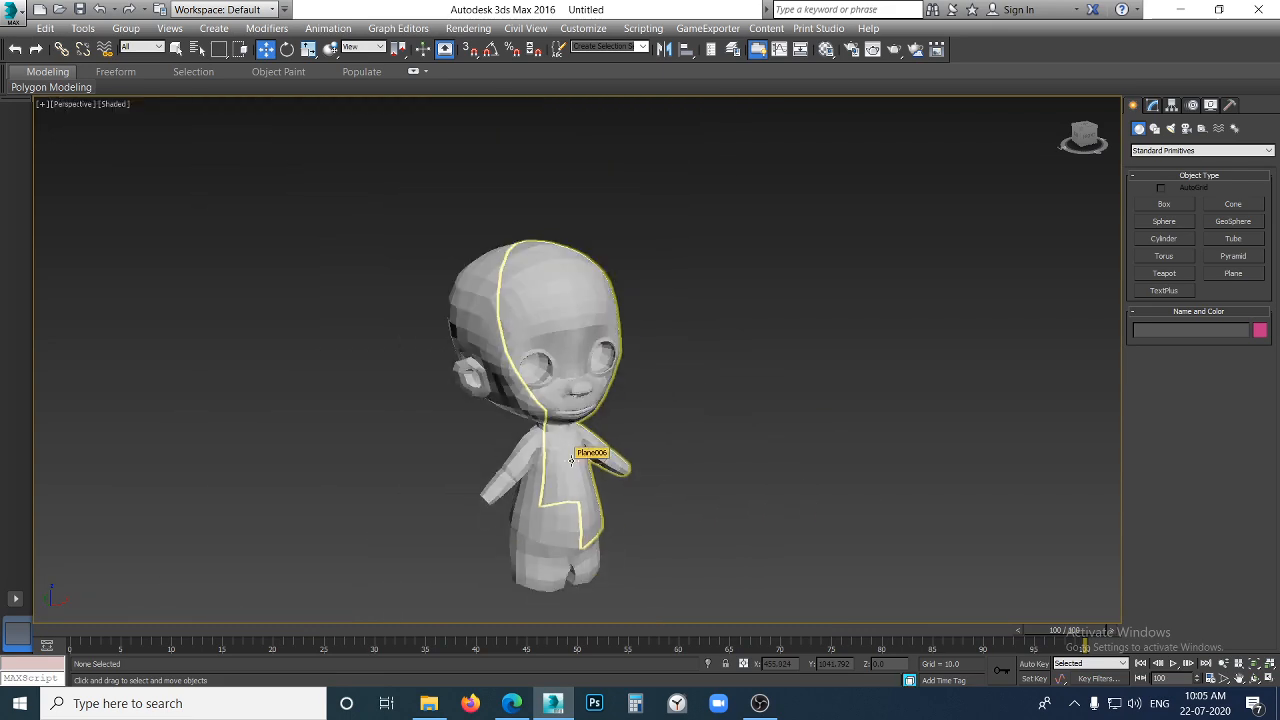
middle_drag(573, 450, 614, 354)
scroll(588, 320, up, 8)
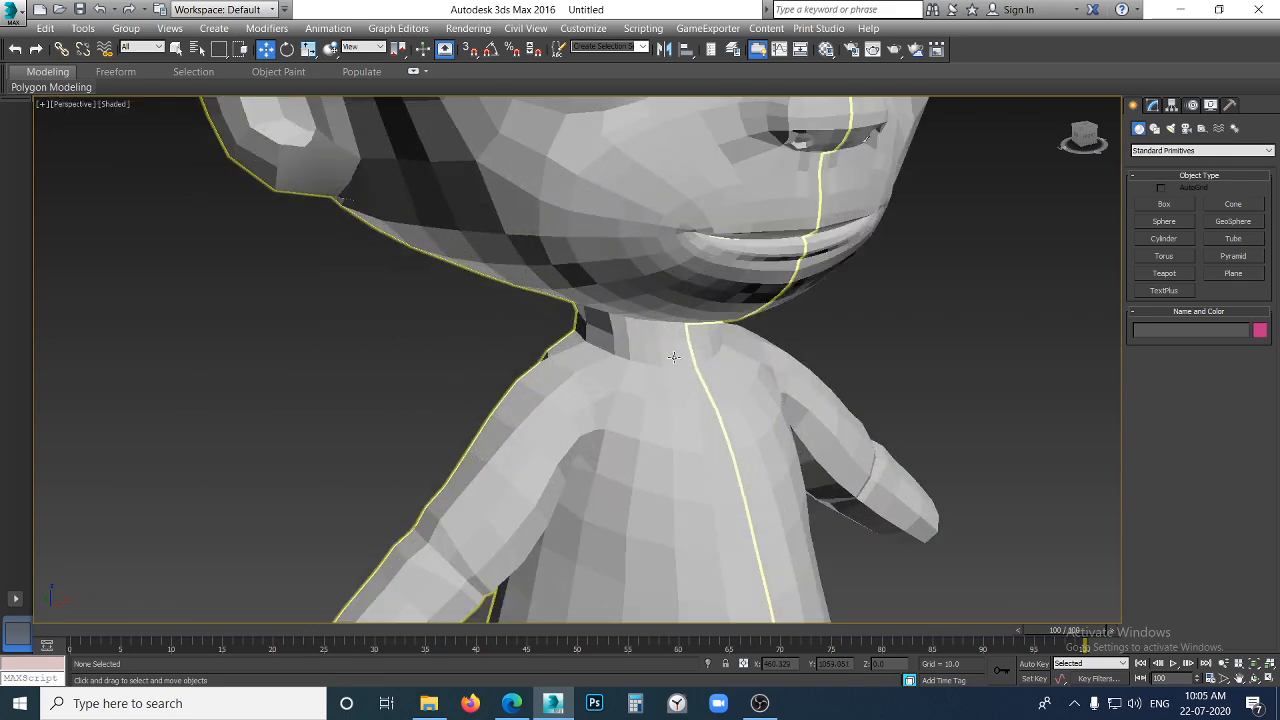
scroll(674, 357, down, 2)
alt+middle_drag(683, 403, 542, 397)
scroll(744, 407, up, 5)
scroll(744, 407, up, 4)
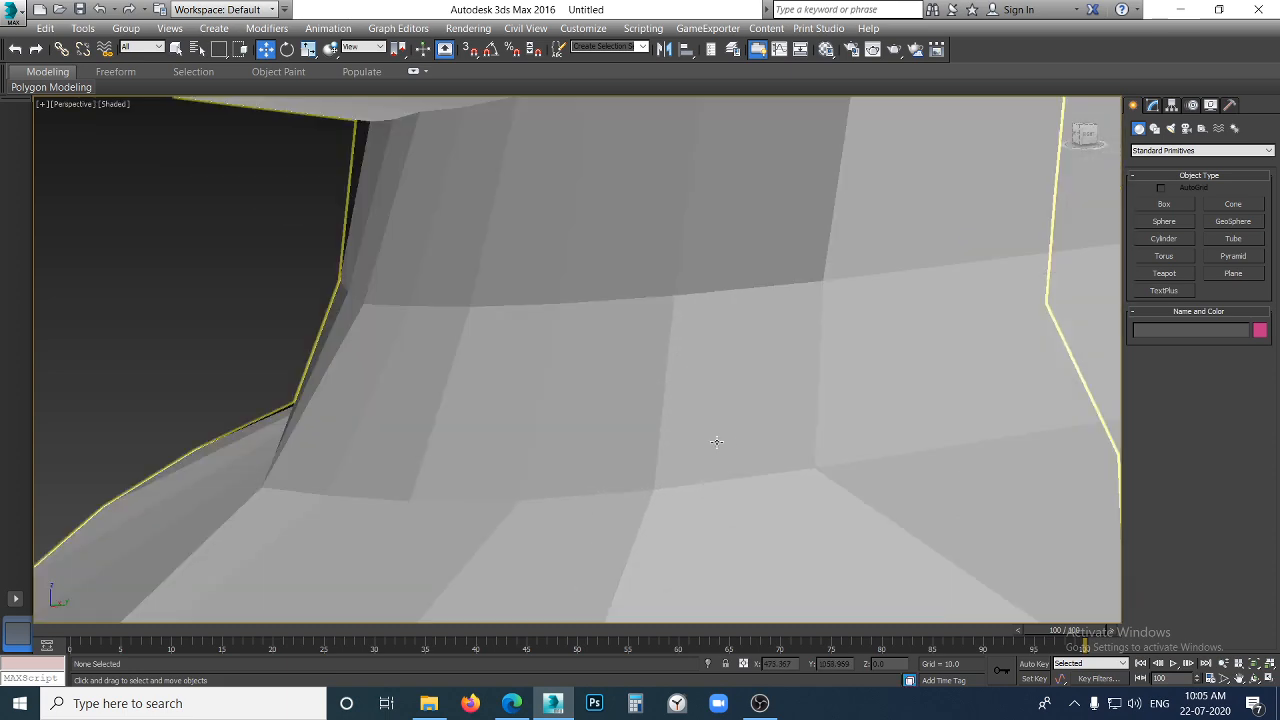
scroll(710, 460, down, 5)
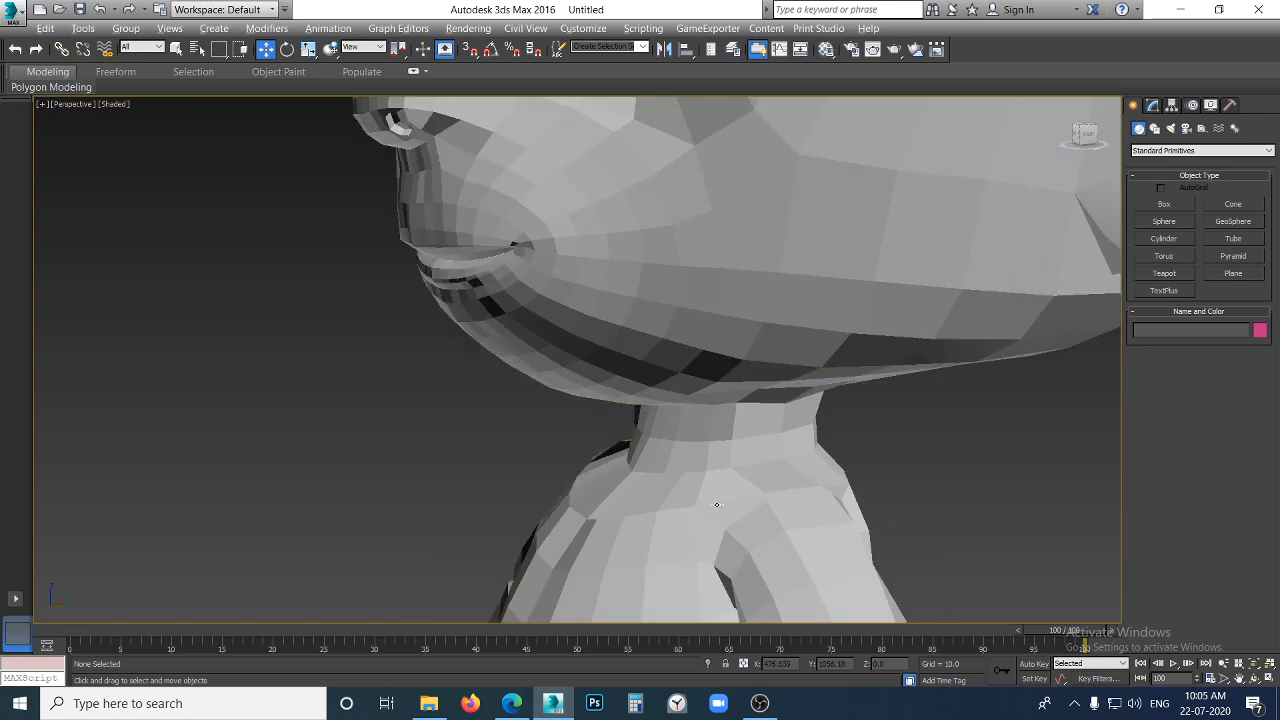
scroll(757, 508, up, 2)
scroll(757, 508, down, 3)
alt+middle_drag(749, 472, 758, 433)
scroll(760, 443, up, 3)
scroll(723, 477, down, 3)
scroll(723, 477, down, 4)
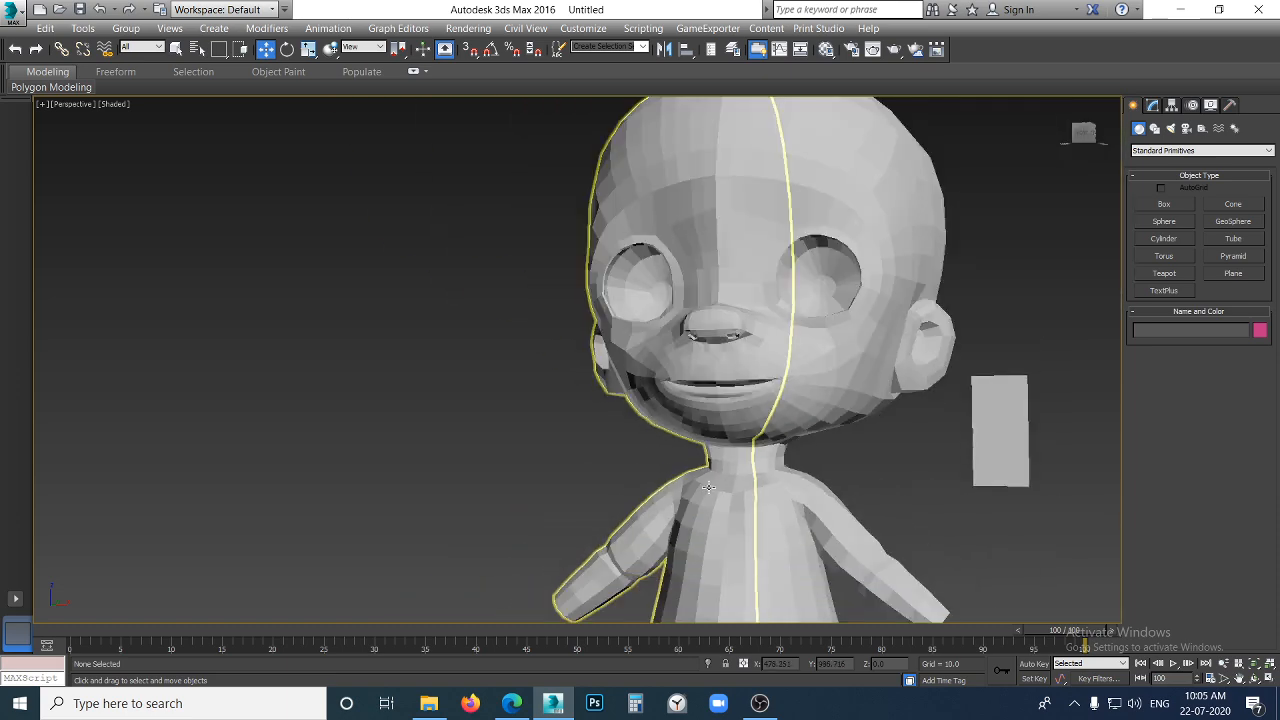
alt+middle_drag(723, 477, 689, 464)
scroll(689, 464, up, 5)
scroll(689, 464, up, 1)
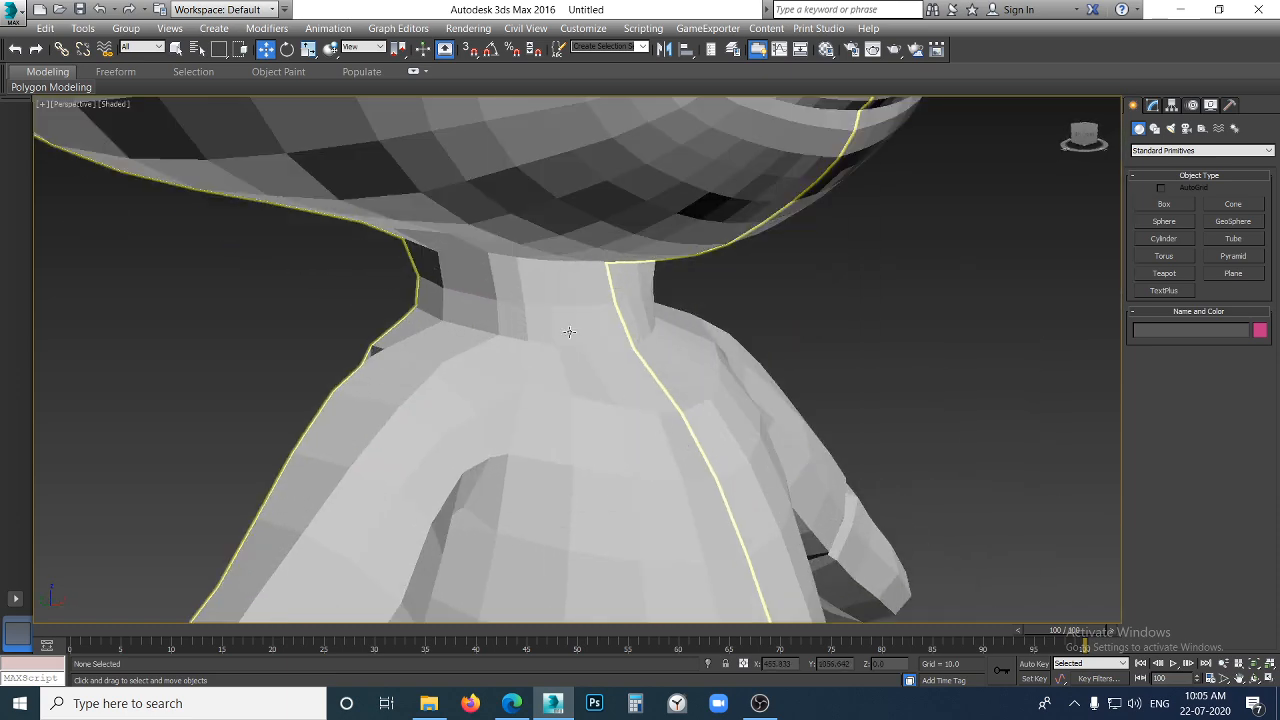
scroll(484, 330, up, 1)
scroll(482, 332, down, 4)
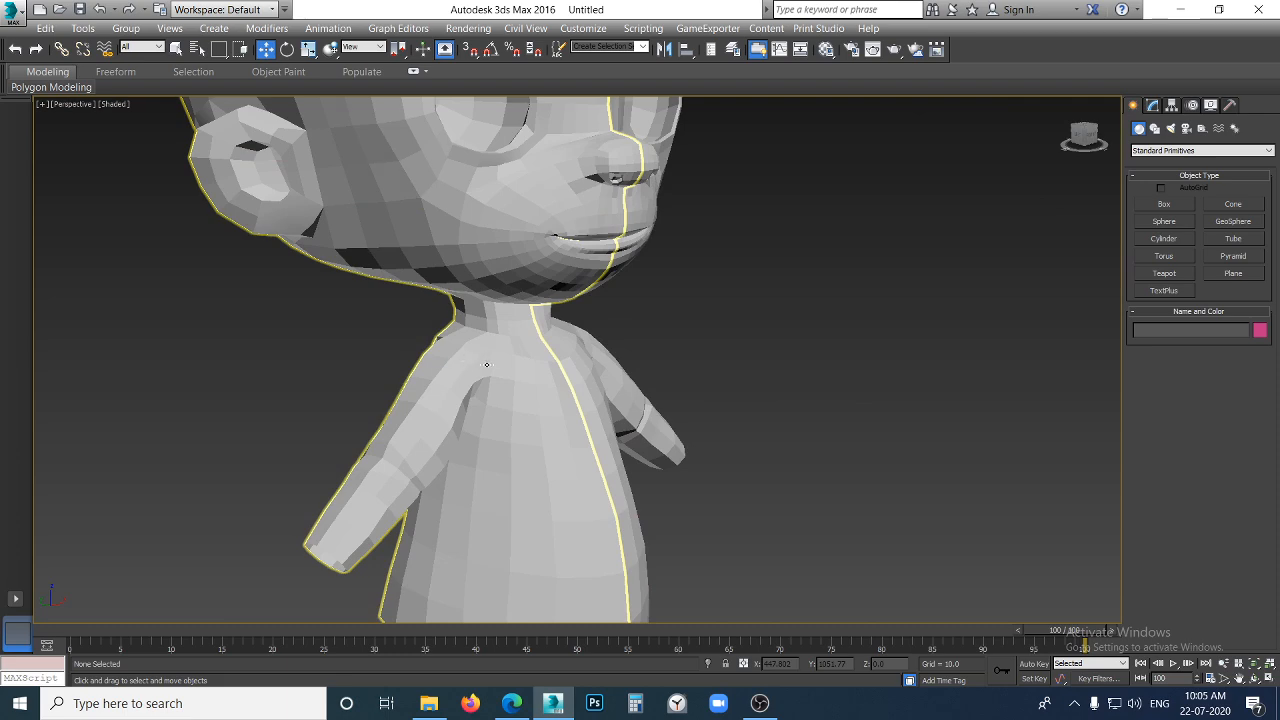
- Inspect the Boy model's torso, arms and upper back from the back, both sides and above
alt+middle_drag(487, 364, 414, 317)
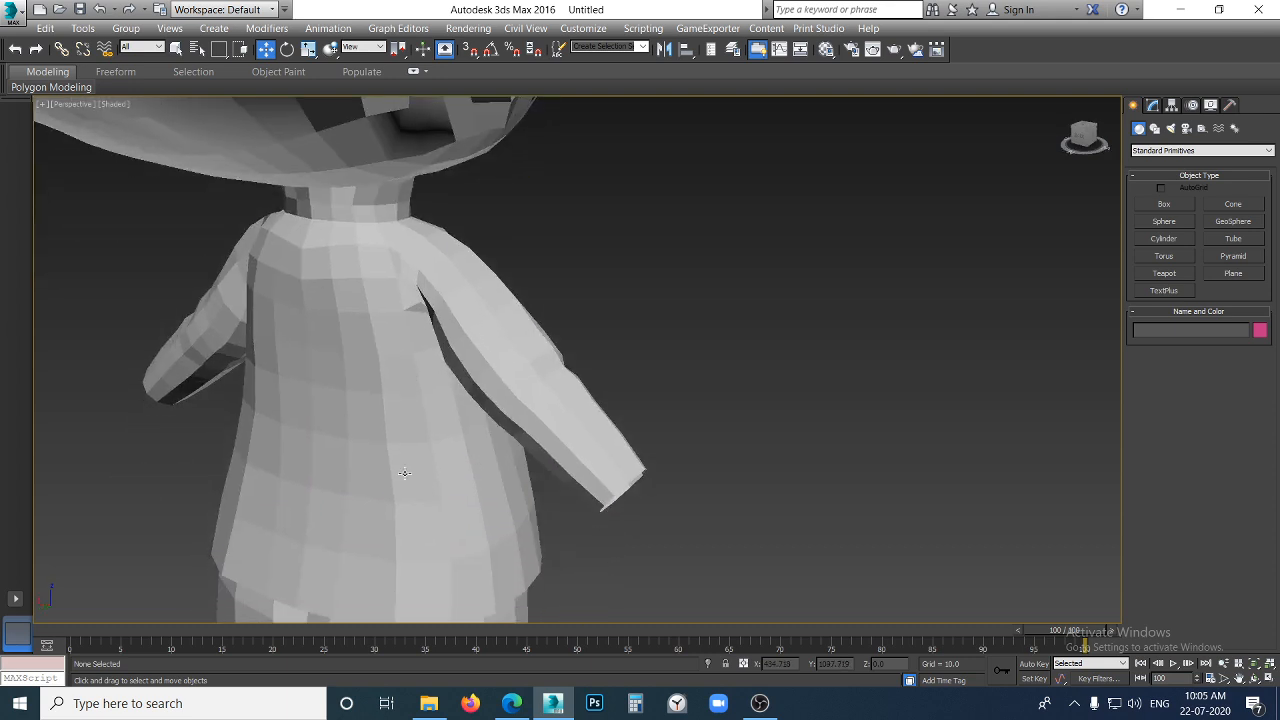
alt+middle_drag(411, 455, 337, 506)
scroll(426, 404, down, 4)
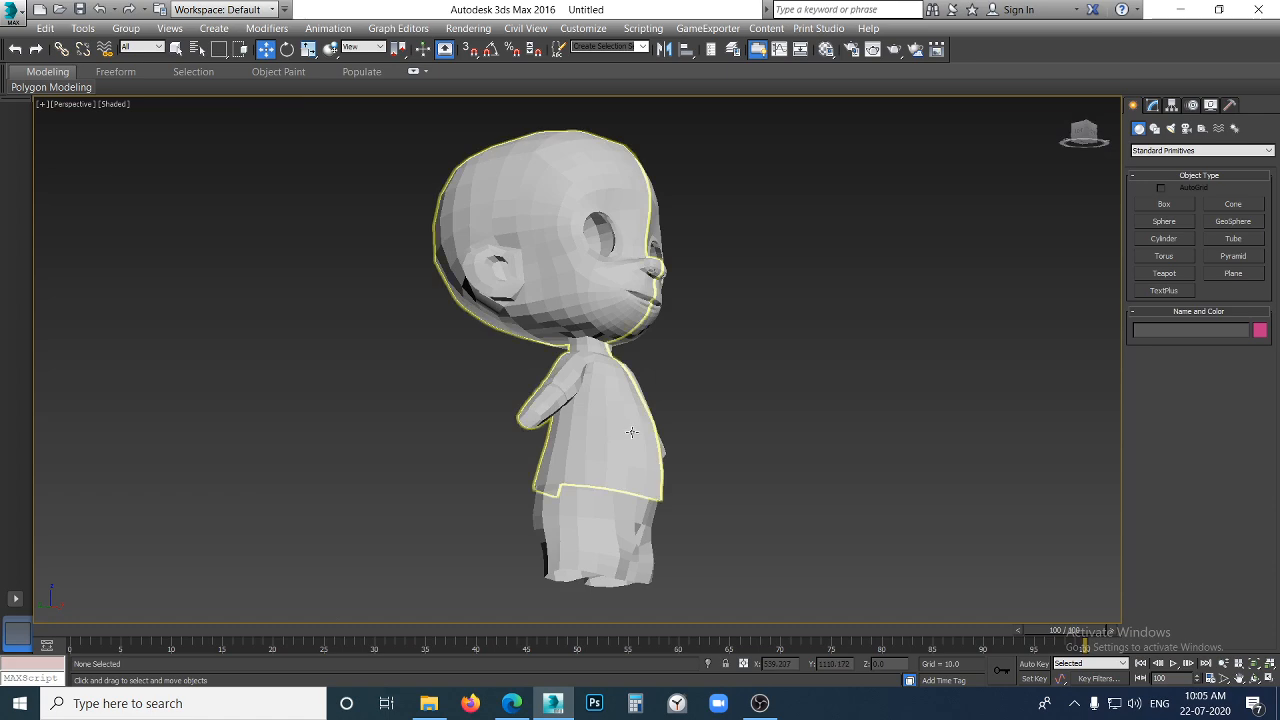
scroll(609, 465, up, 5)
scroll(610, 465, down, 5)
alt+middle_drag(674, 418, 437, 402)
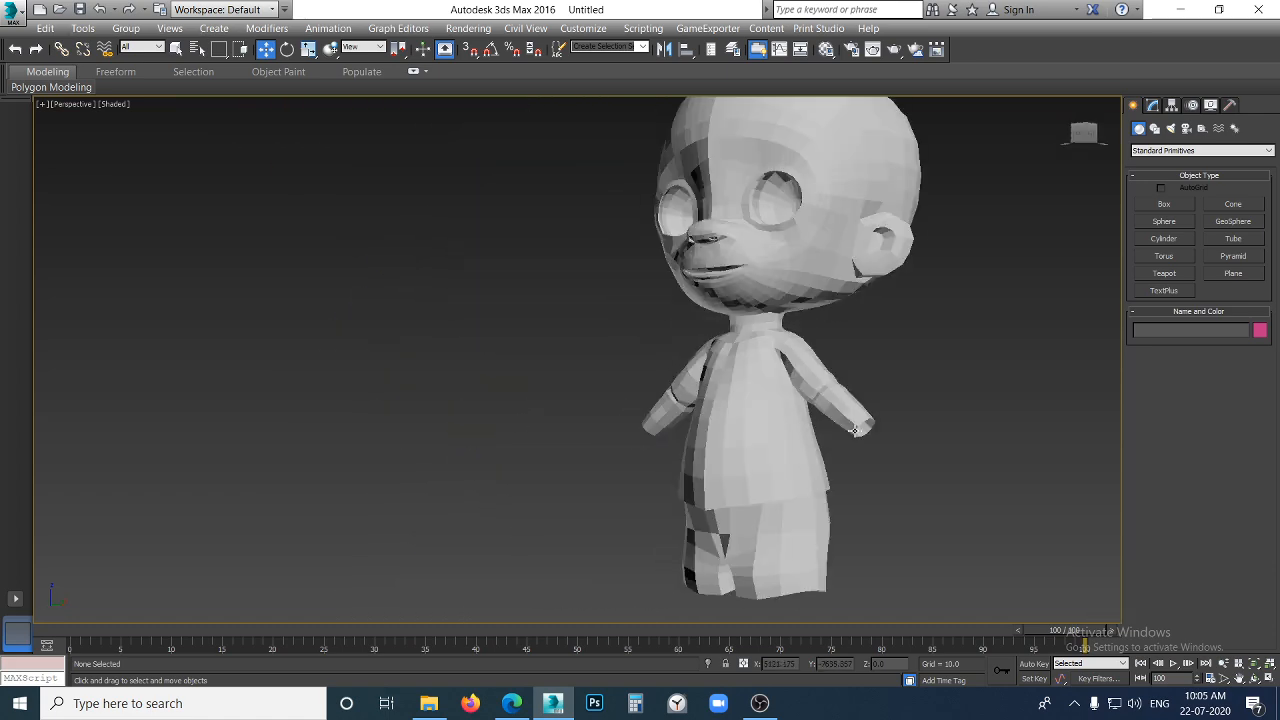
scroll(776, 497, up, 5)
scroll(778, 498, down, 3)
alt+middle_drag(831, 513, 802, 508)
scroll(802, 508, down, 5)
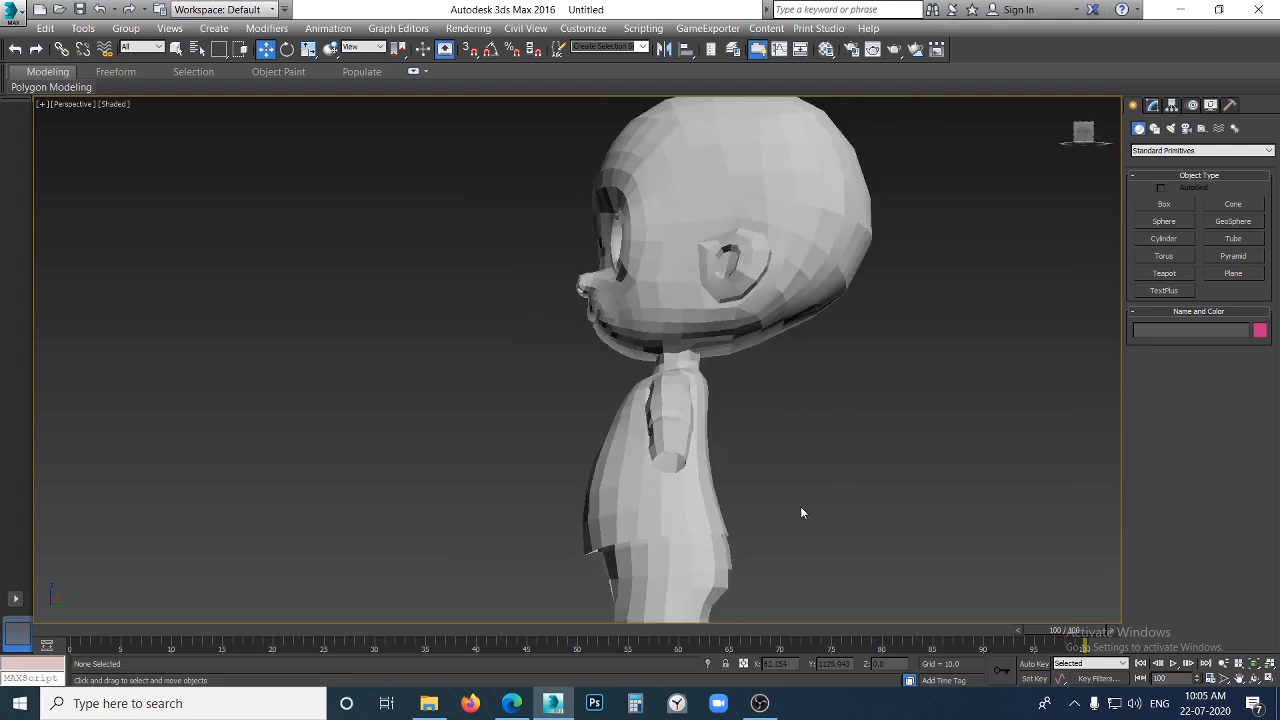
middle_drag(773, 430, 722, 298)
alt+middle_drag(738, 389, 572, 379)
scroll(560, 370, up, 4)
scroll(533, 338, up, 3)
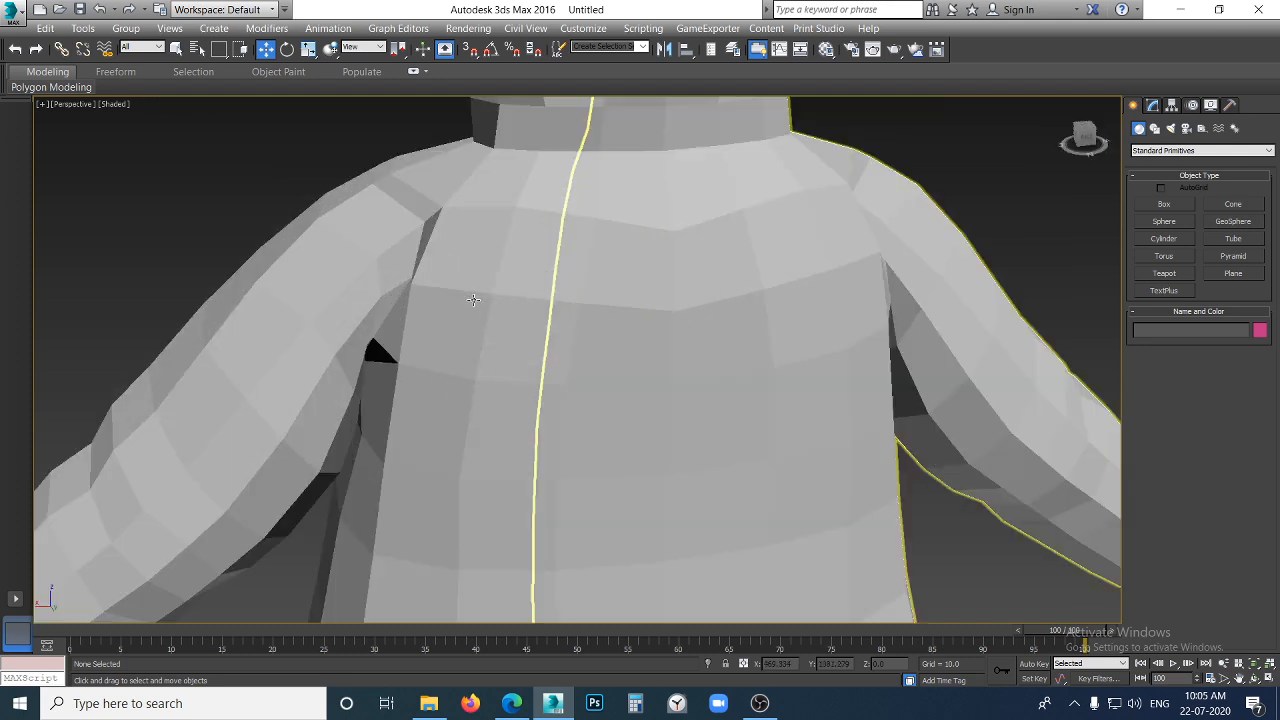
scroll(471, 300, down, 4)
alt+middle_drag(452, 332, 668, 304)
alt+middle_drag(829, 240, 725, 312)
scroll(595, 273, up, 4)
scroll(594, 272, down, 5)
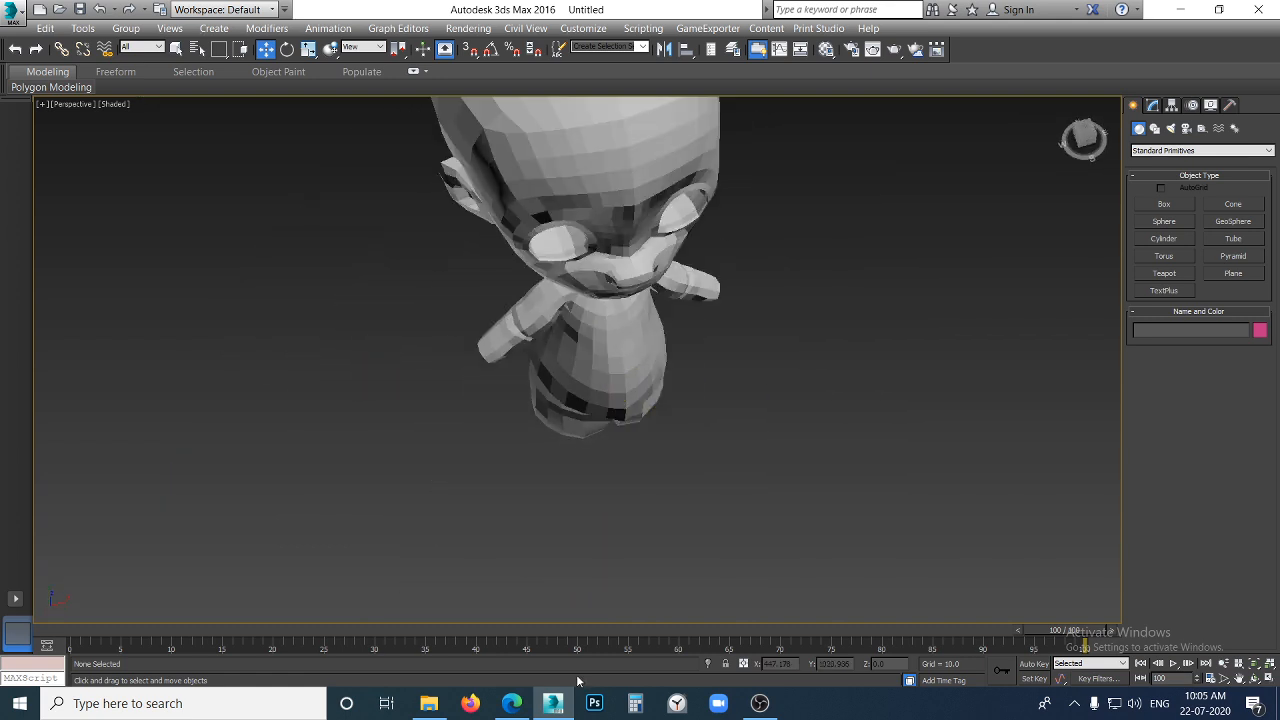
- Go back to the Meet call in the browser, turn the microphone on to speak and turn it off again
click(553, 703)
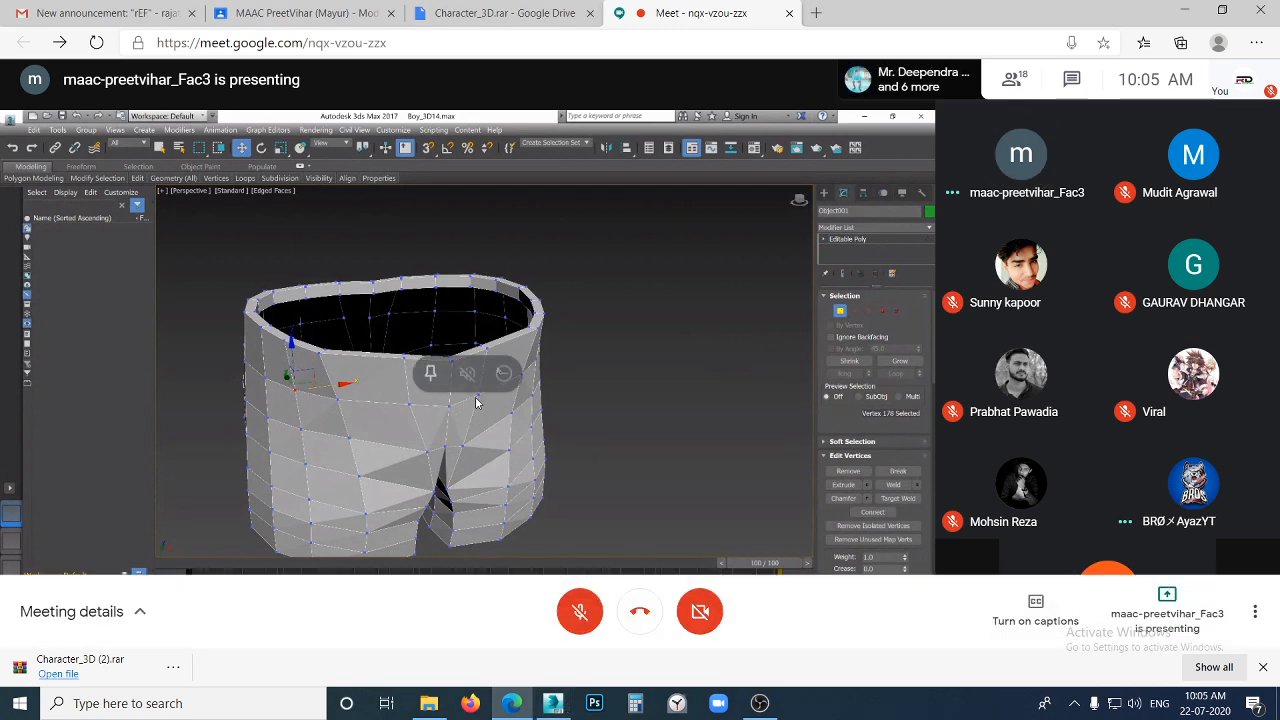
click(580, 611)
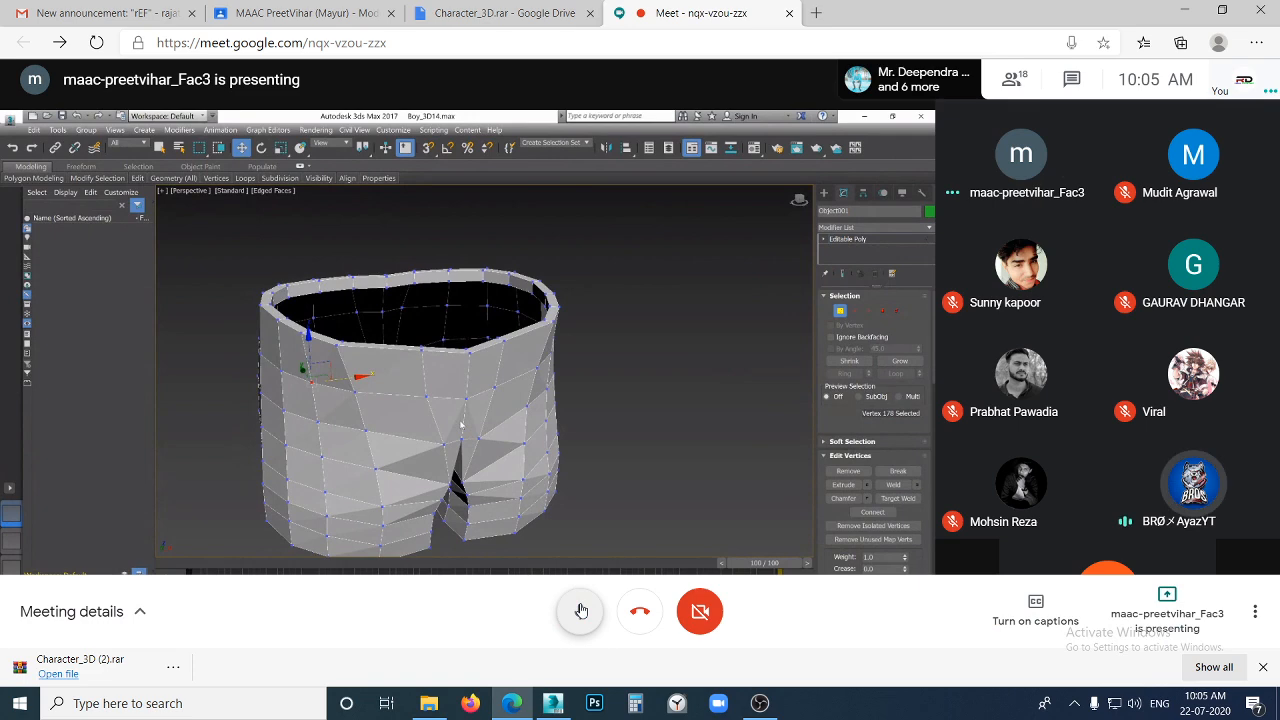
click(580, 611)
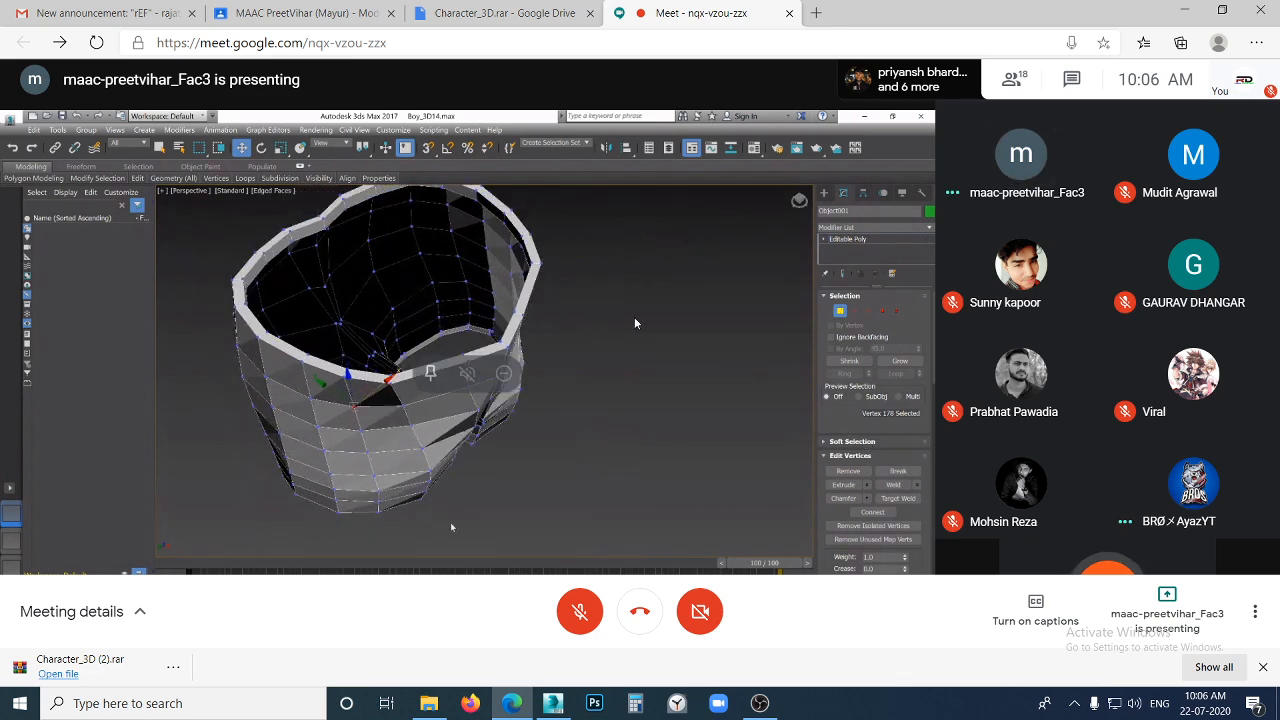
- Check the Character_3D.rar Drive page, return to the Meet call and dismiss the downloads bar
click(520, 14)
click(648, 22)
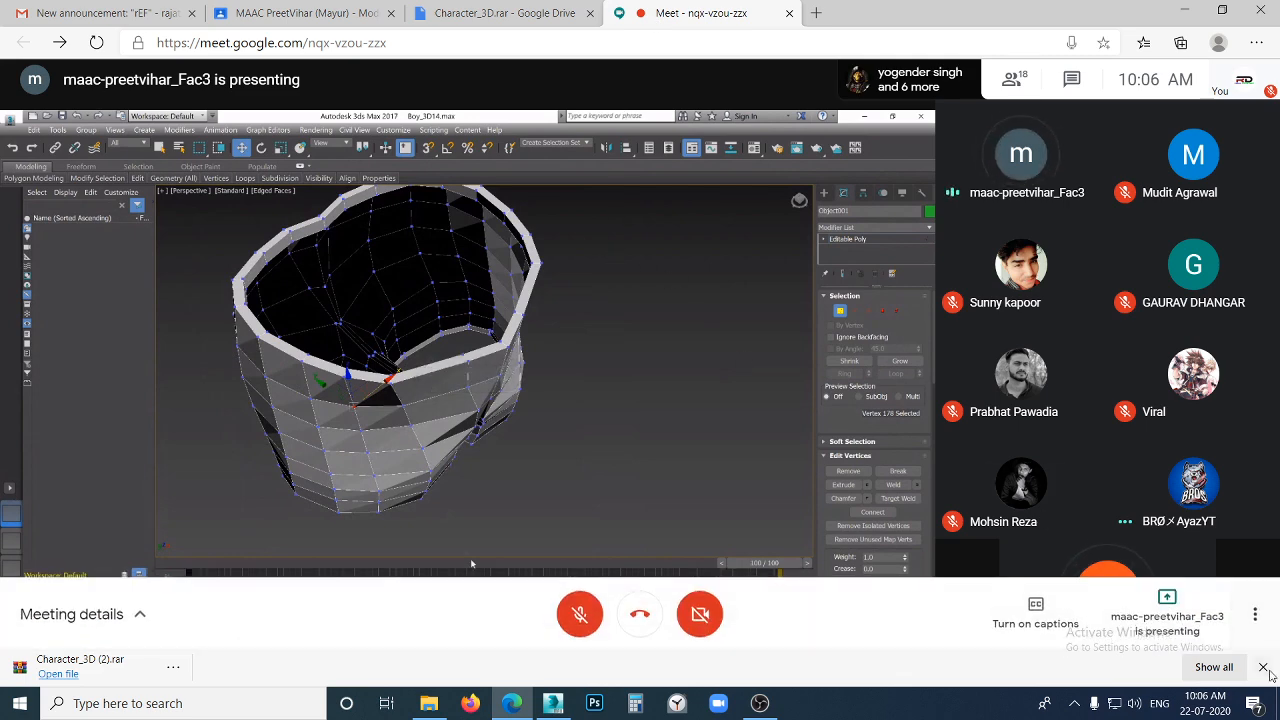
click(1264, 667)
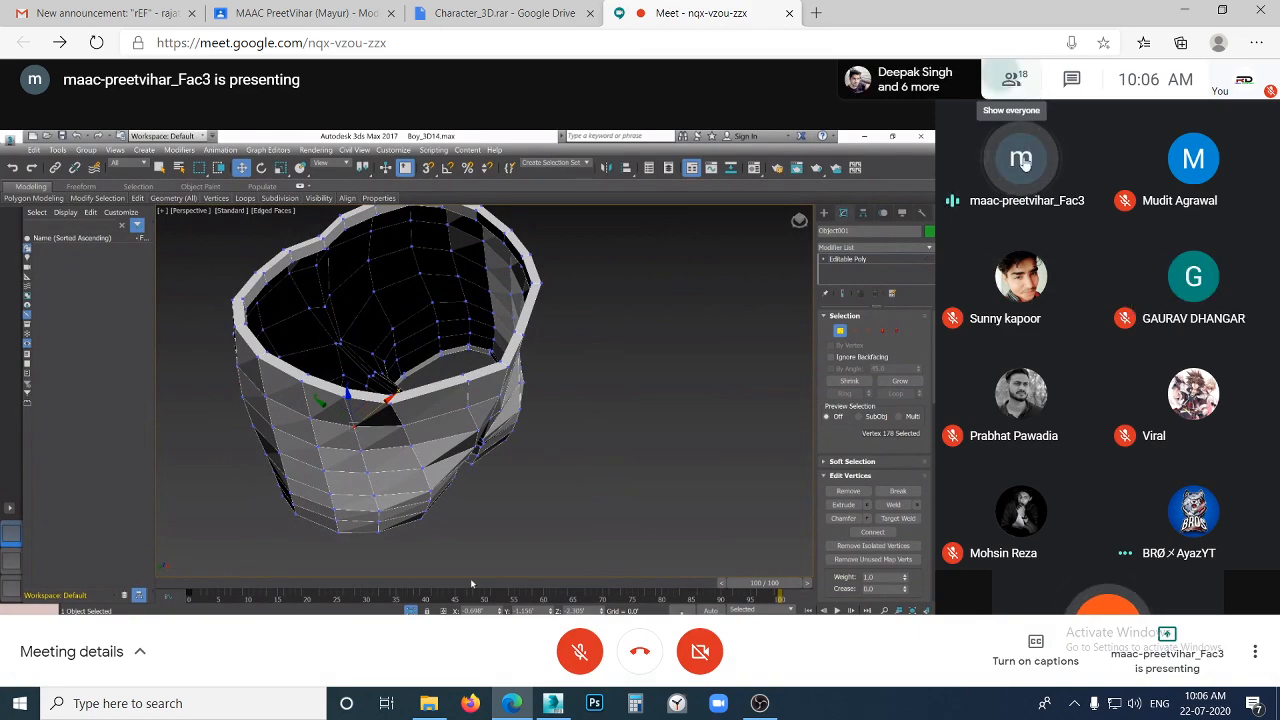
- Look through the meeting's list of participants, close it, and return to 3ds Max
click(1012, 78)
scroll(1052, 298, down, 3)
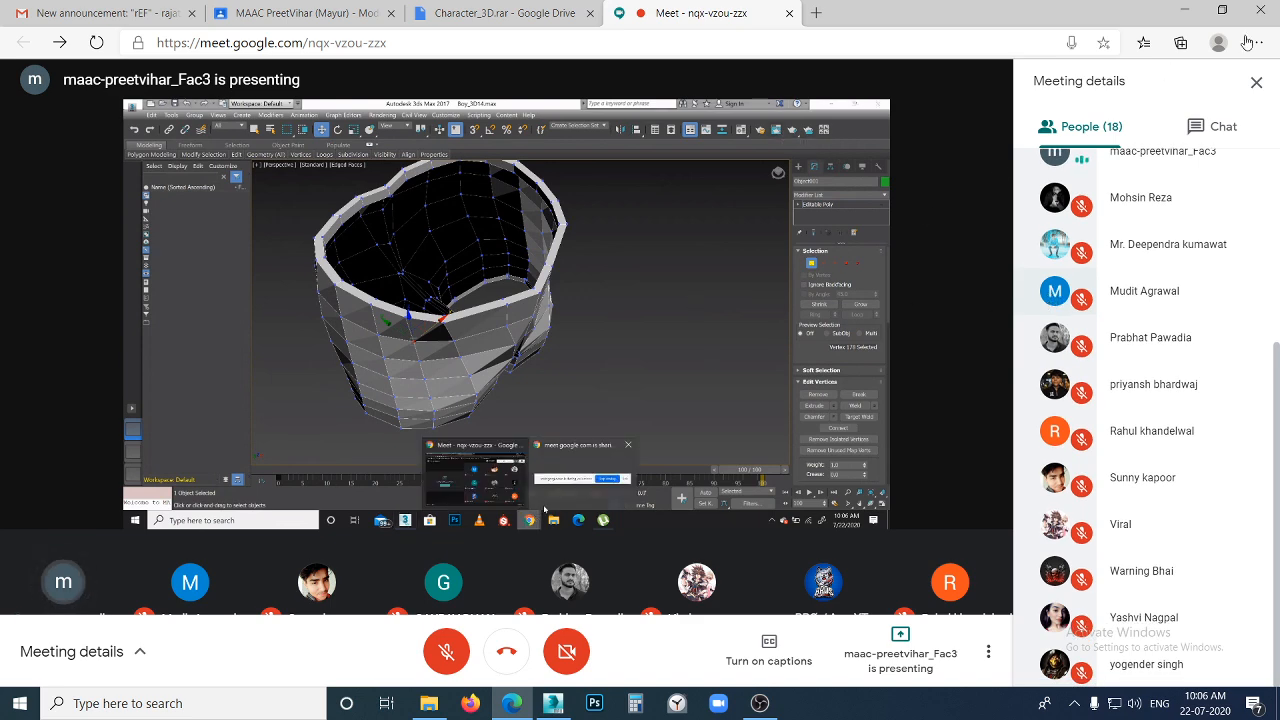
click(1256, 81)
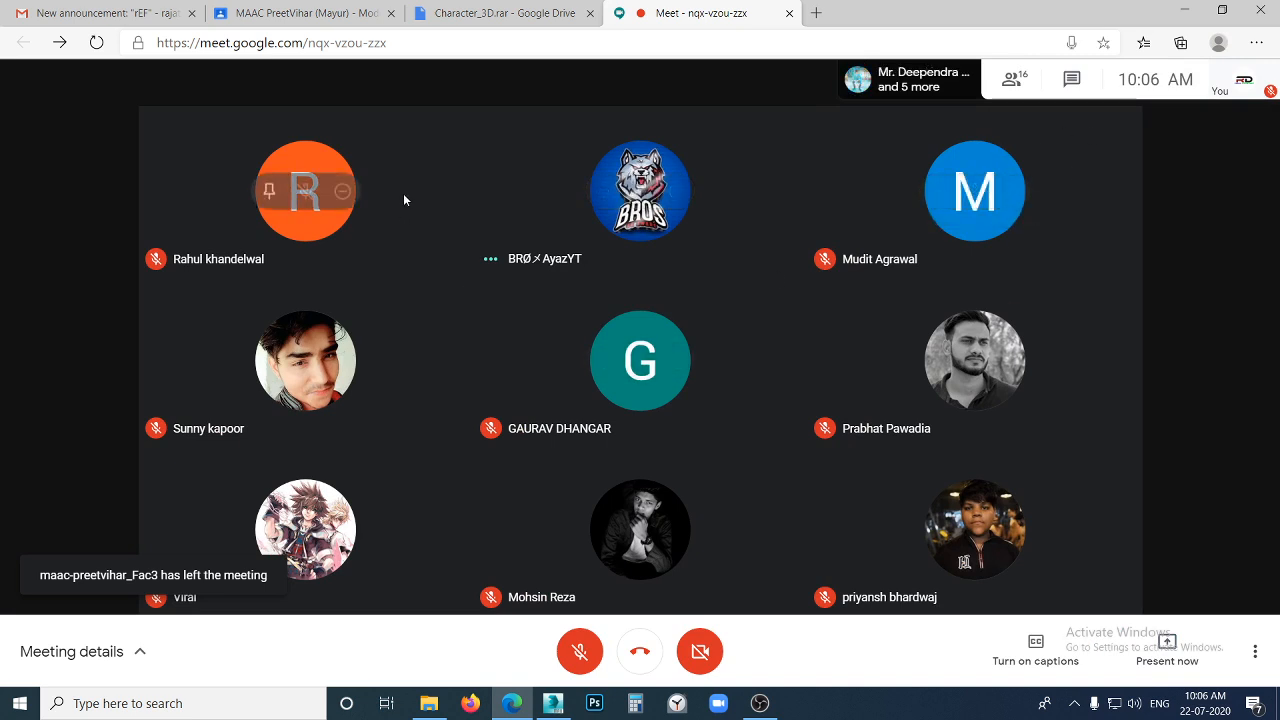
click(1184, 9)
click(553, 704)
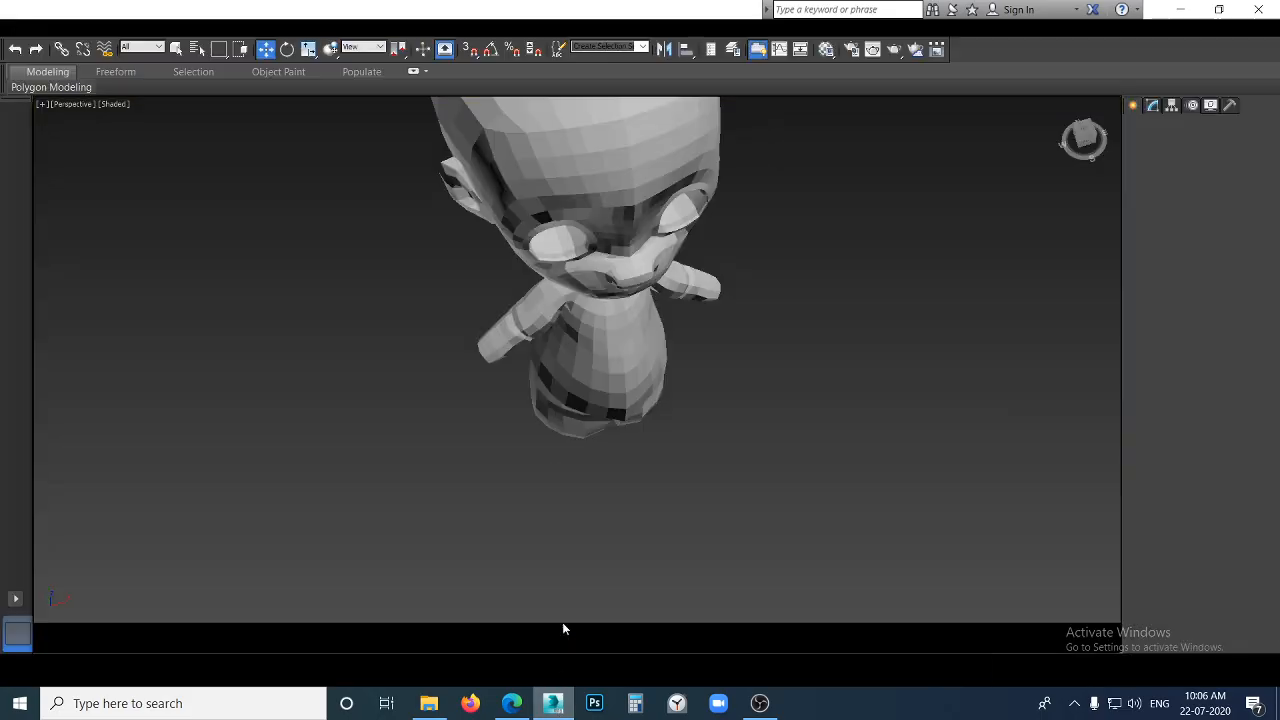
- Start a new empty scene, discarding the unsaved changes to the Boy character scene
scroll(499, 368, down, 4)
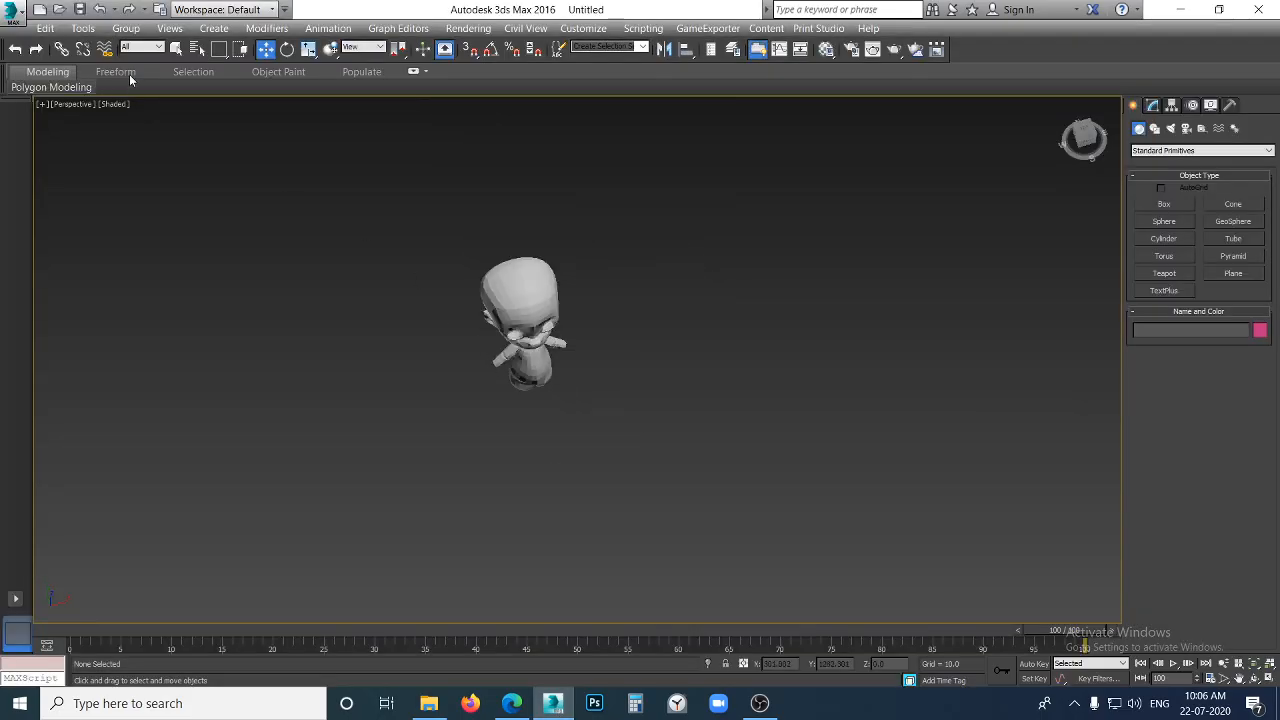
drag(545, 320, 680, 521)
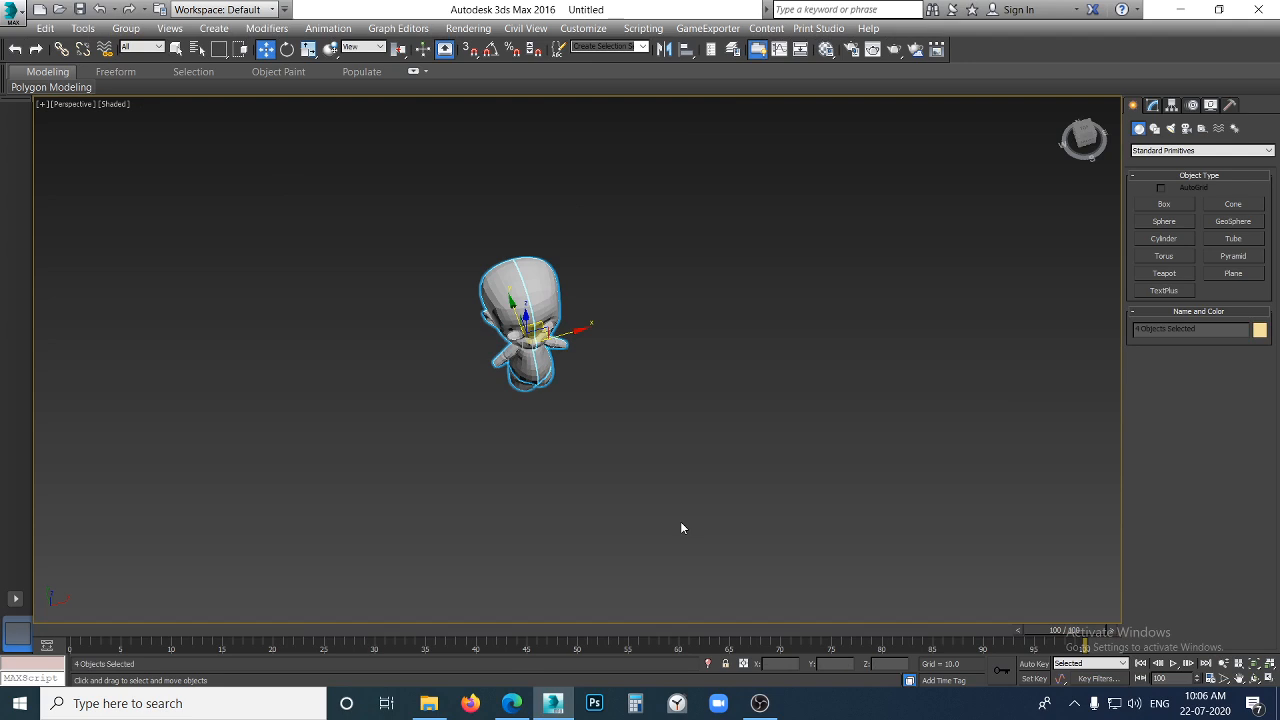
click(45, 28)
click(40, 12)
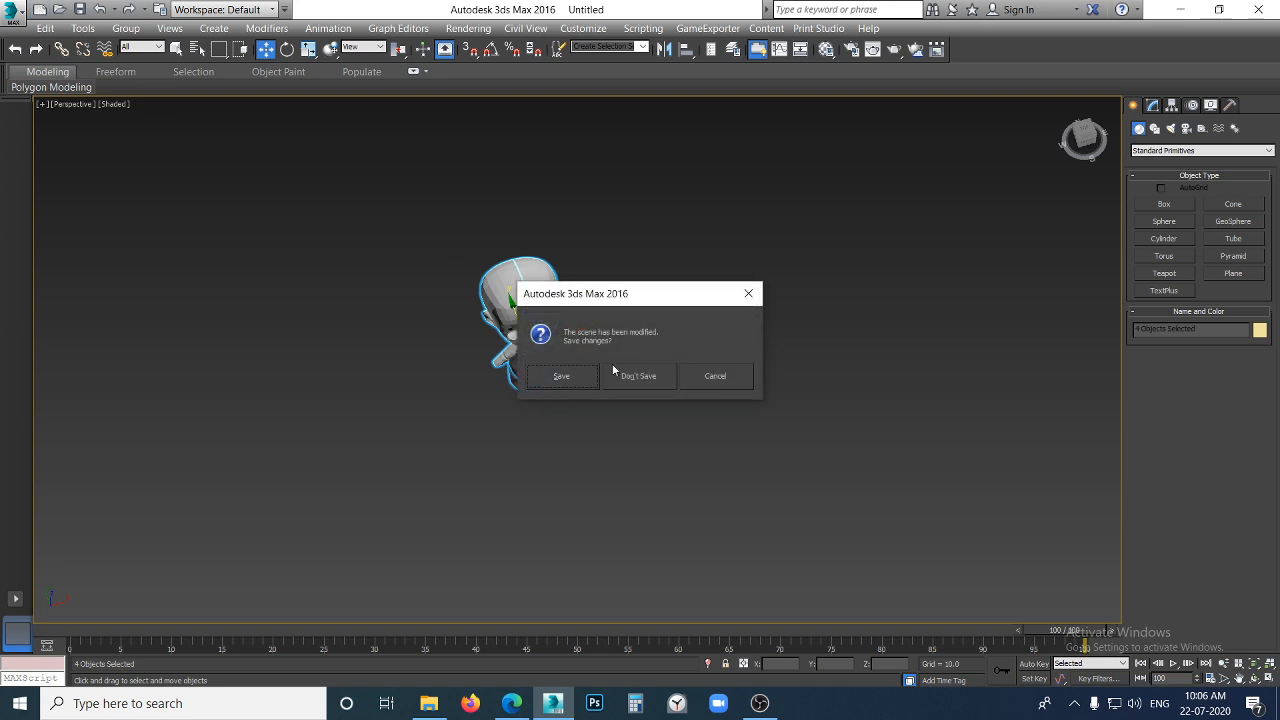
click(628, 375)
click(606, 398)
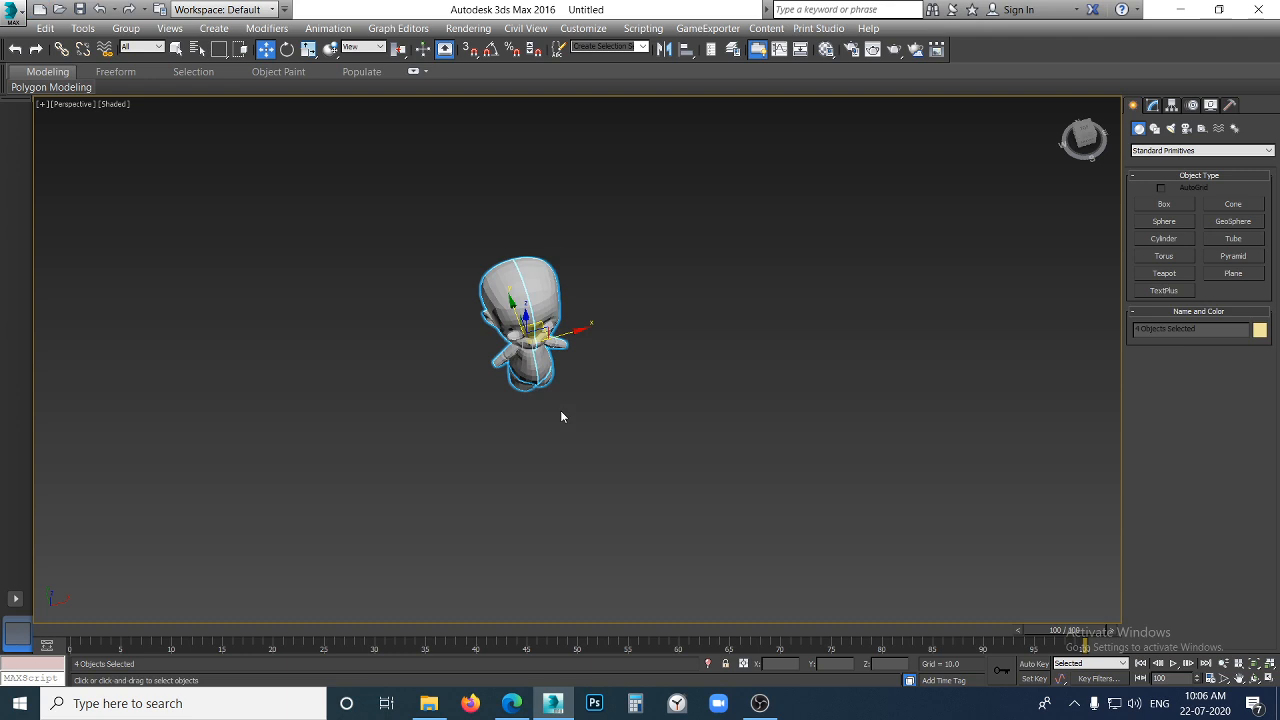
- Check the Meet call in the browser, and back in 3ds Max open the scene file cm_31.max
click(512, 705)
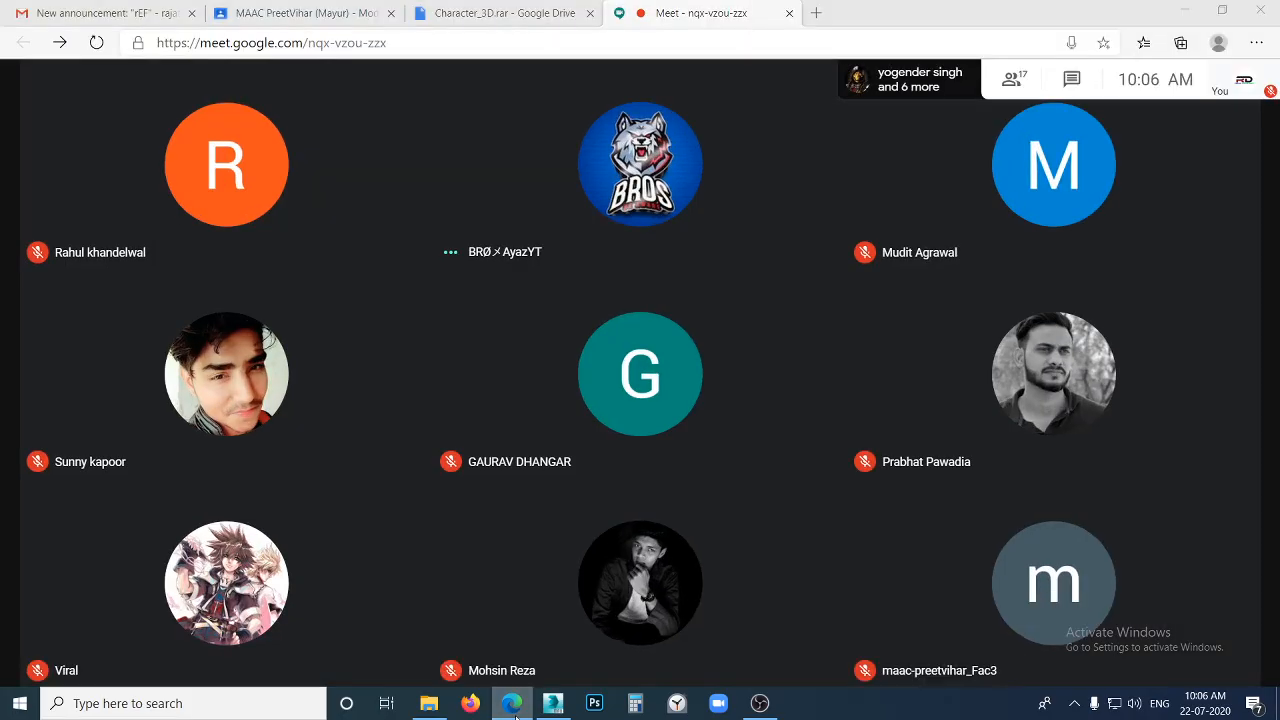
click(512, 705)
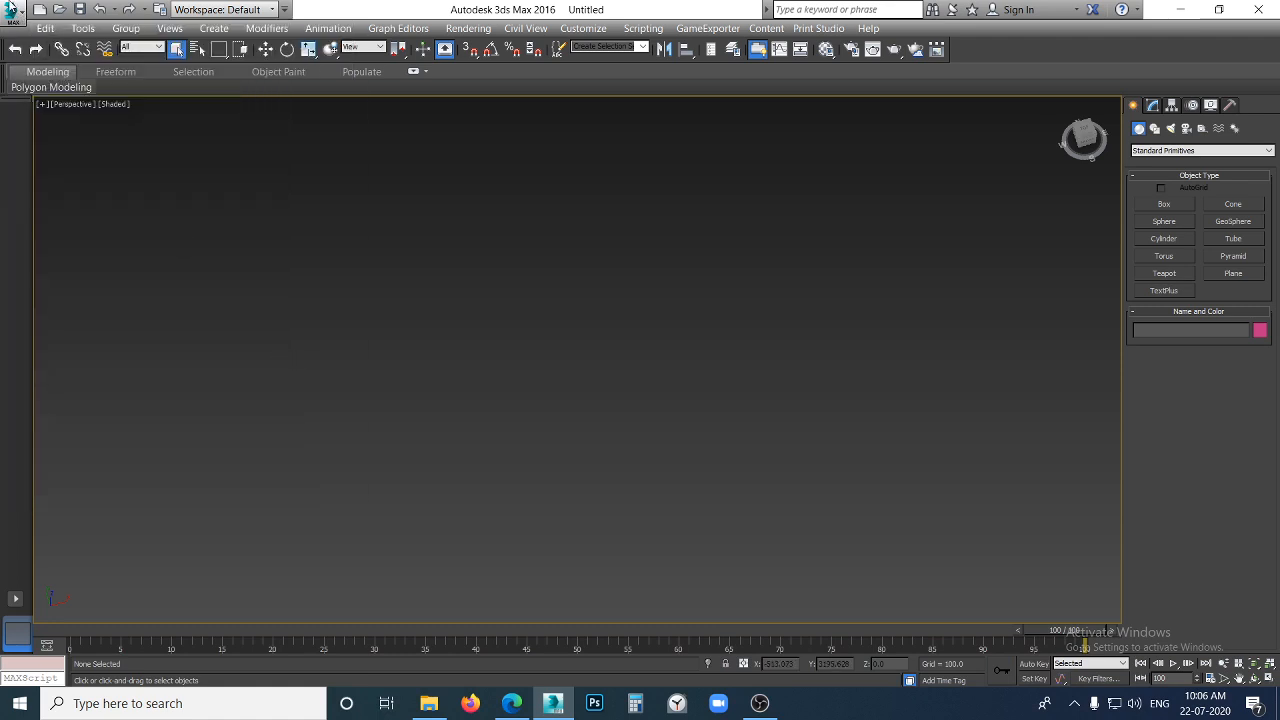
click(13, 9)
click(184, 109)
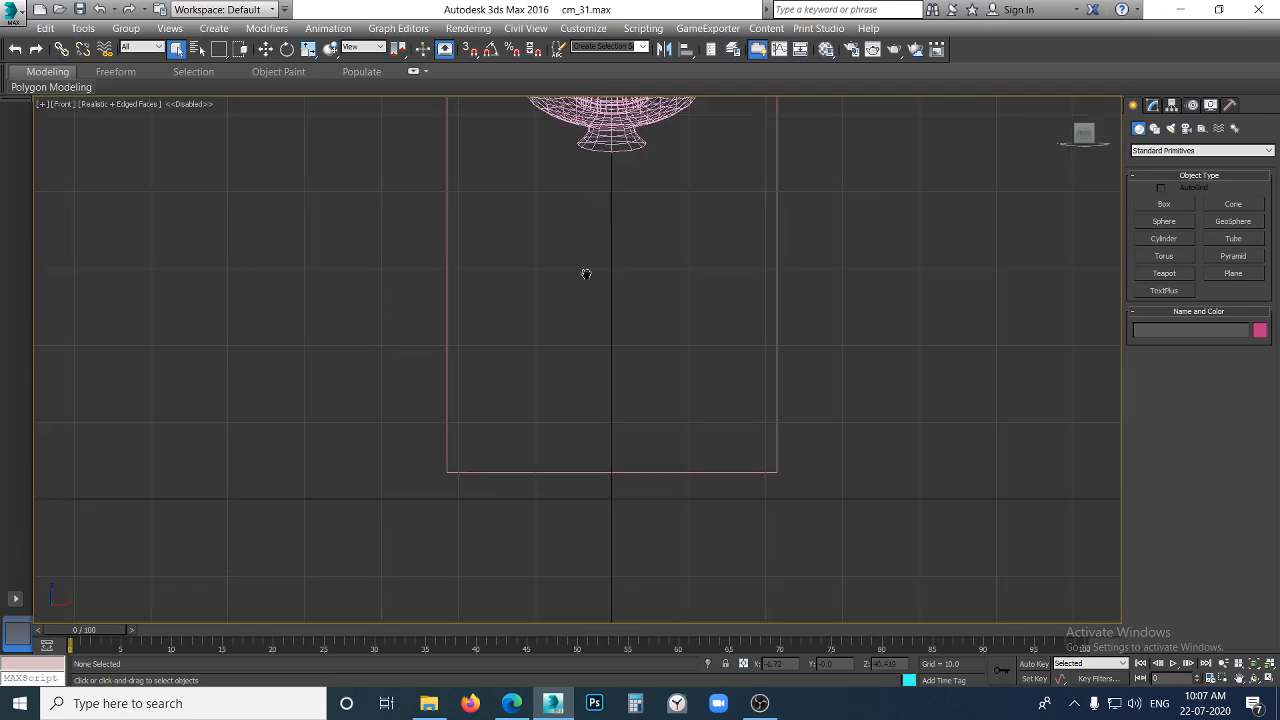
- Move the time slider to frame 100 and orbit the Front view into an Orthographic view of the wireframe head
middle_drag(586, 274, 533, 574)
drag(98, 628, 1103, 630)
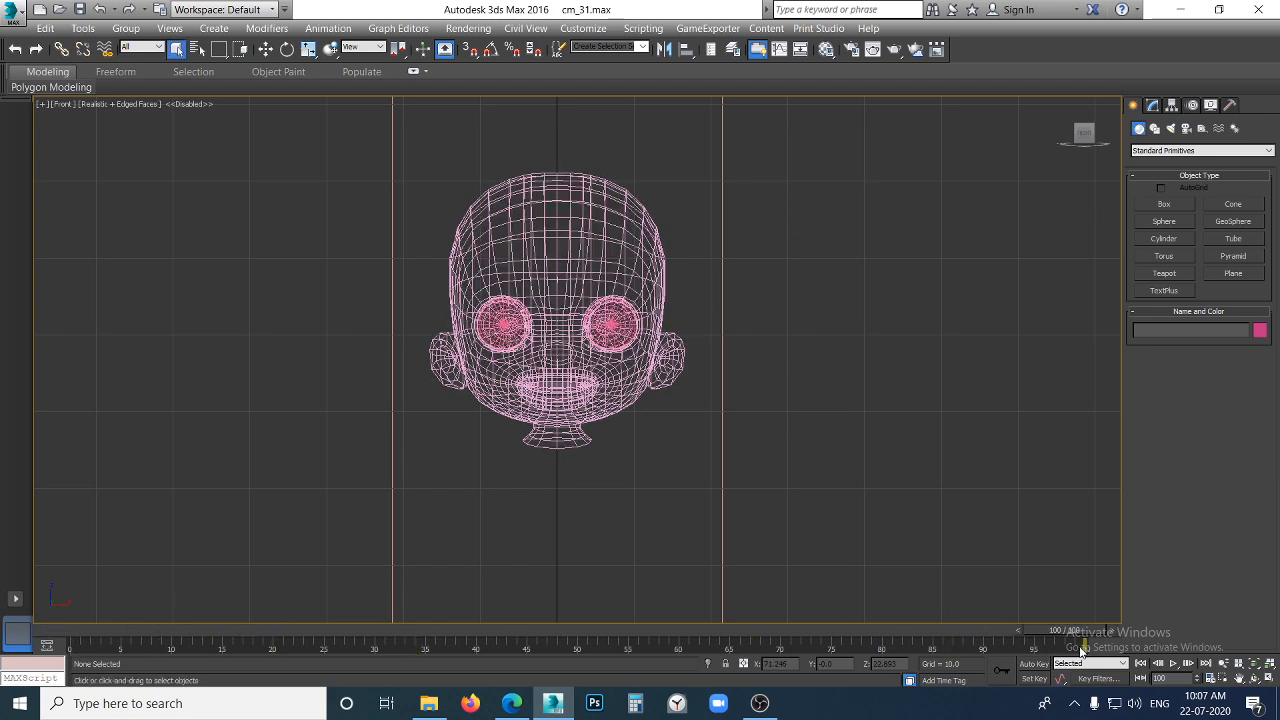
scroll(720, 483, down, 5)
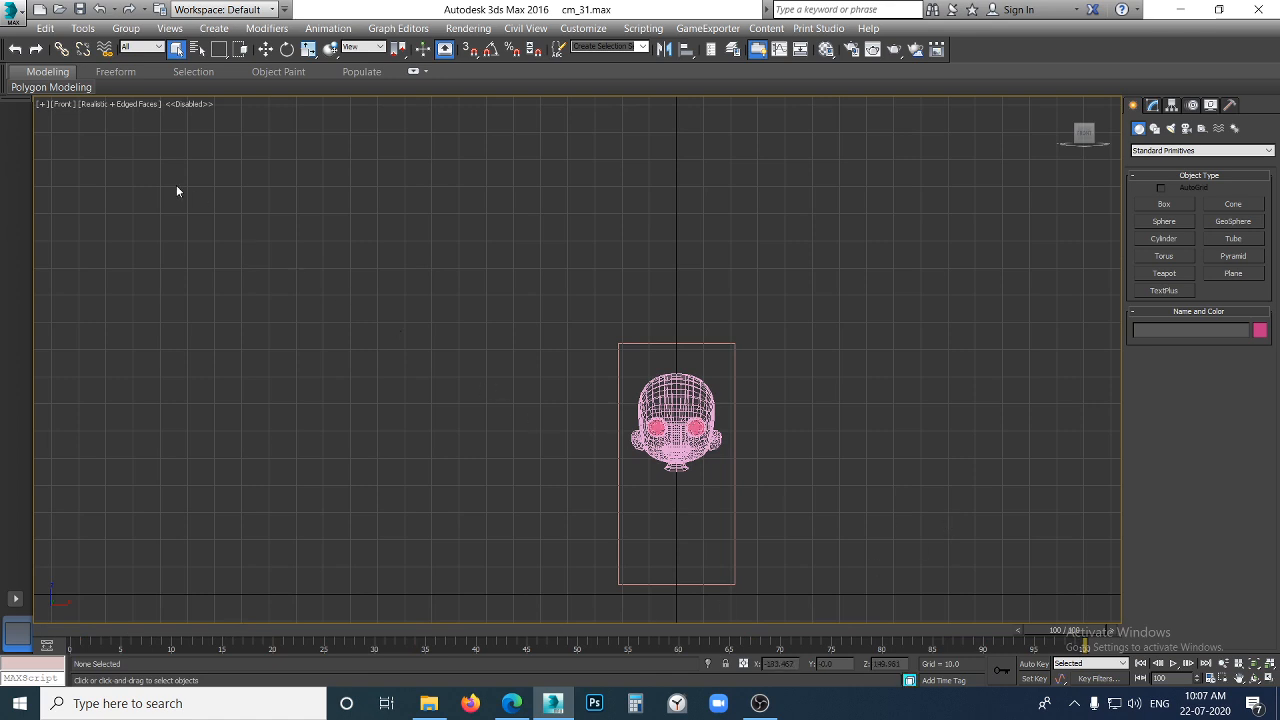
scroll(826, 458, down, 3)
middle_drag(826, 461, 729, 387)
scroll(651, 369, up, 6)
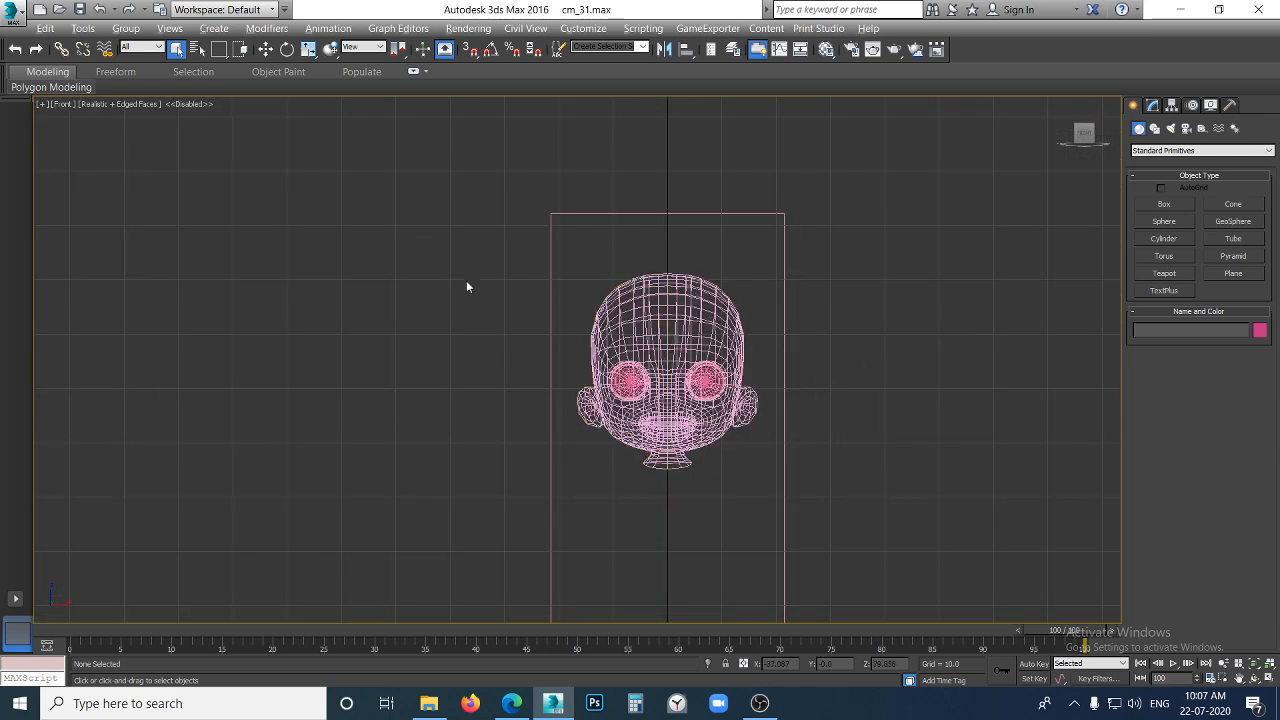
alt+middle_drag(466, 287, 494, 317)
scroll(660, 347, down, 3)
middle_drag(660, 347, 591, 240)
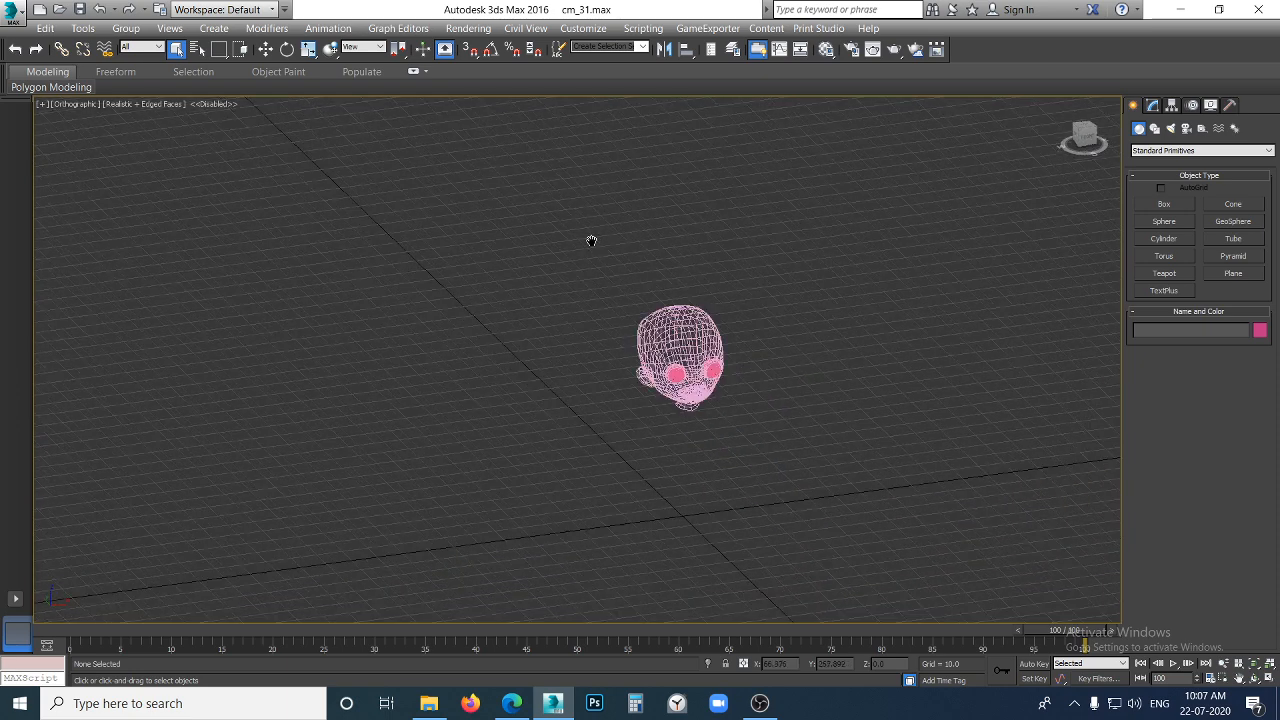
- Set the view's shading to Shaded with edged faces and switch to the Front view of the head over the character reference
click(701, 350)
click(825, 431)
scroll(693, 324, up, 7)
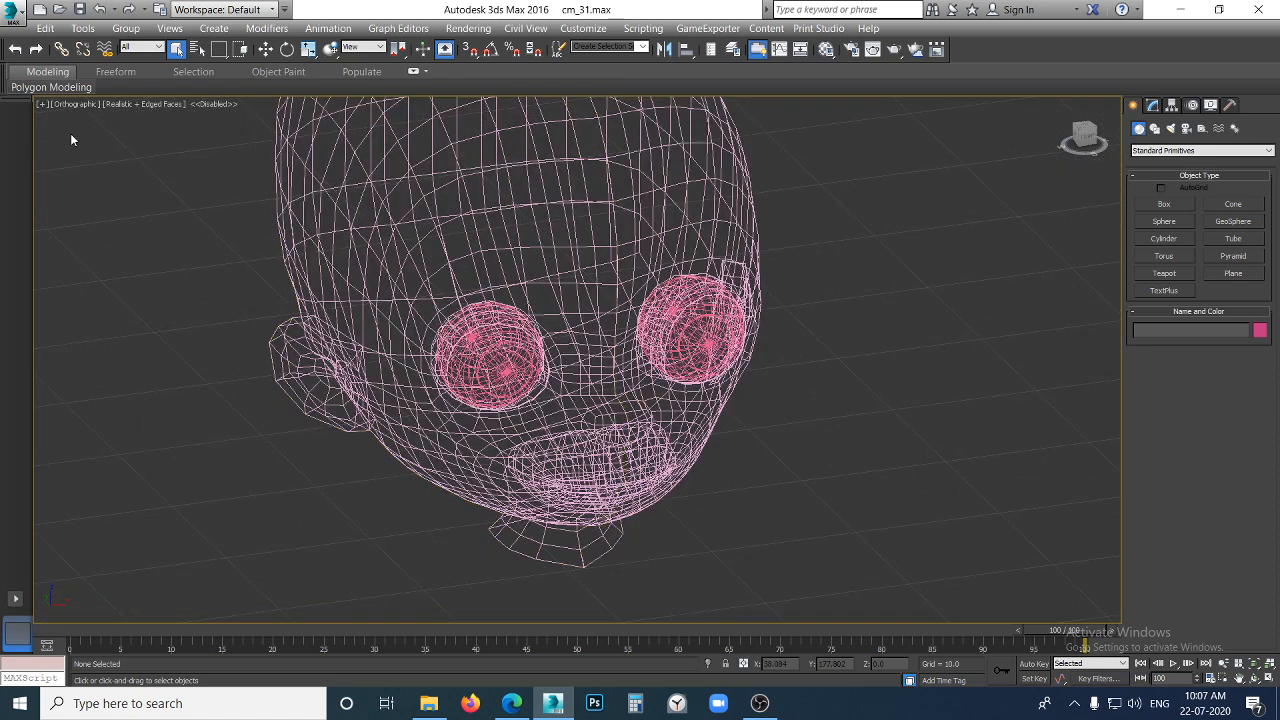
click(120, 104)
click(134, 132)
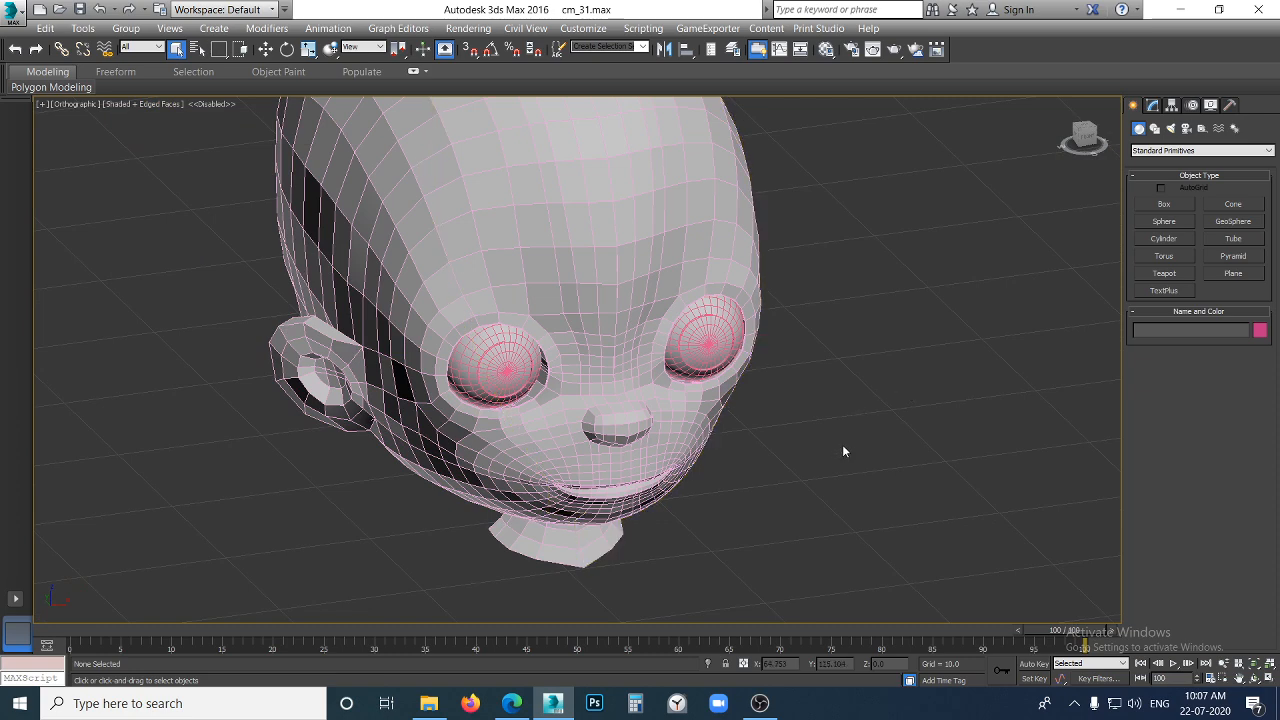
scroll(692, 478, down, 4)
alt+middle_drag(605, 449, 597, 405)
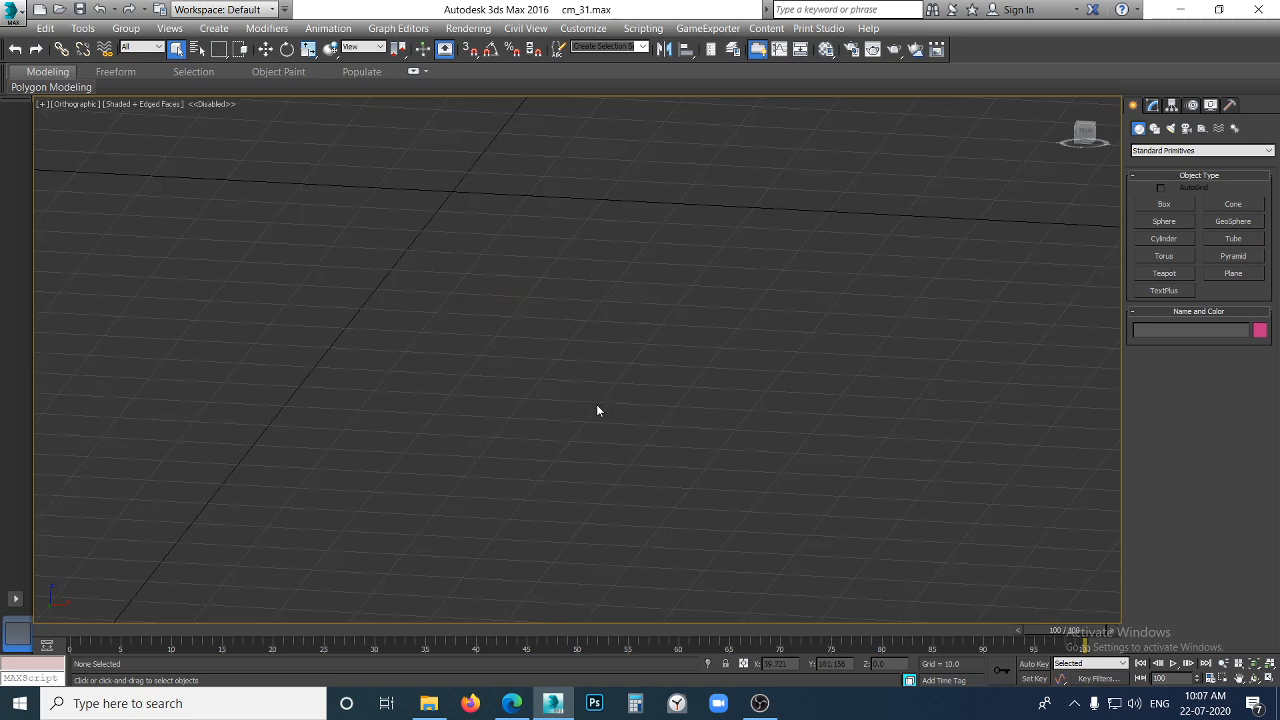
key(f)
scroll(619, 239, up, 5)
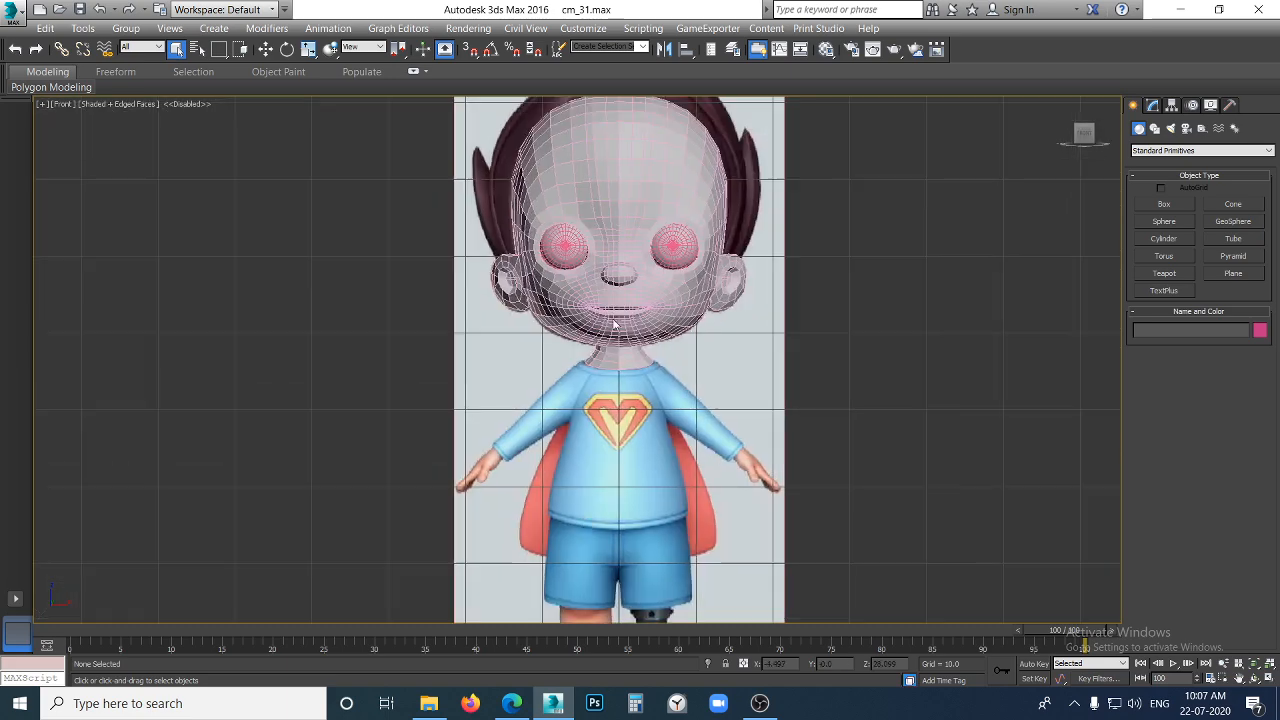
- Try Realistic shading in the Front view and return to Shaded
click(106, 104)
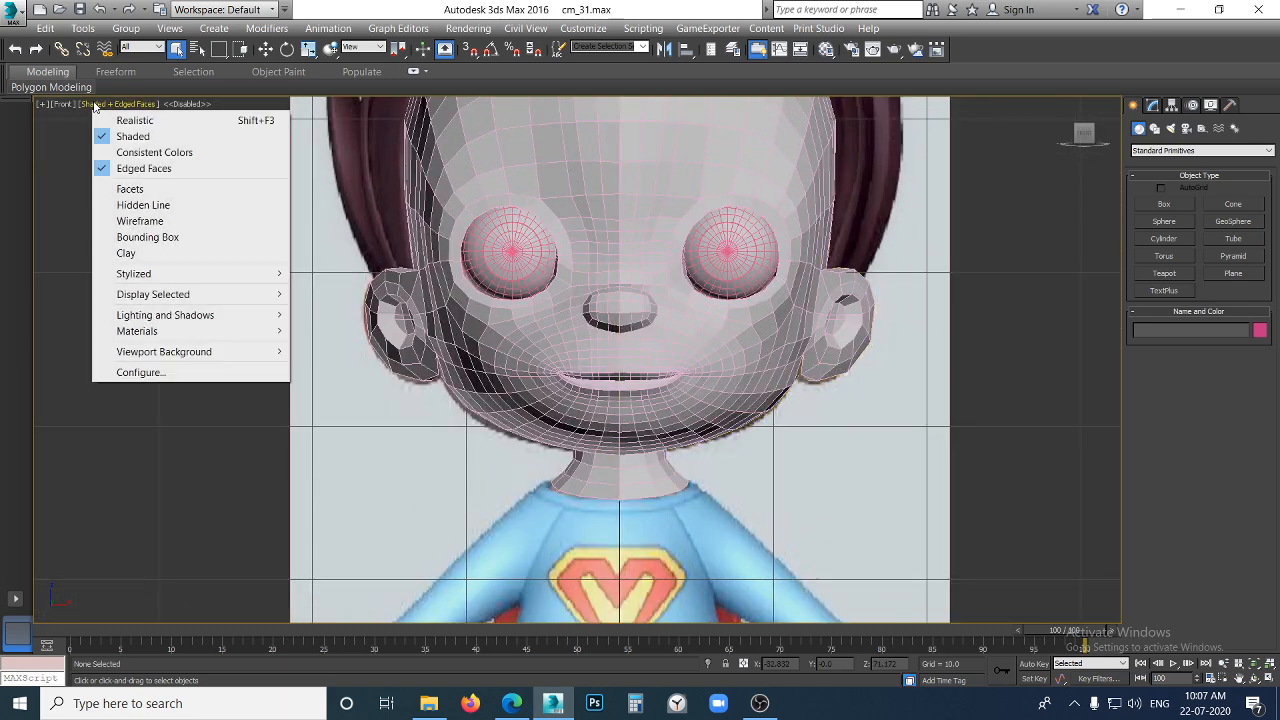
click(120, 120)
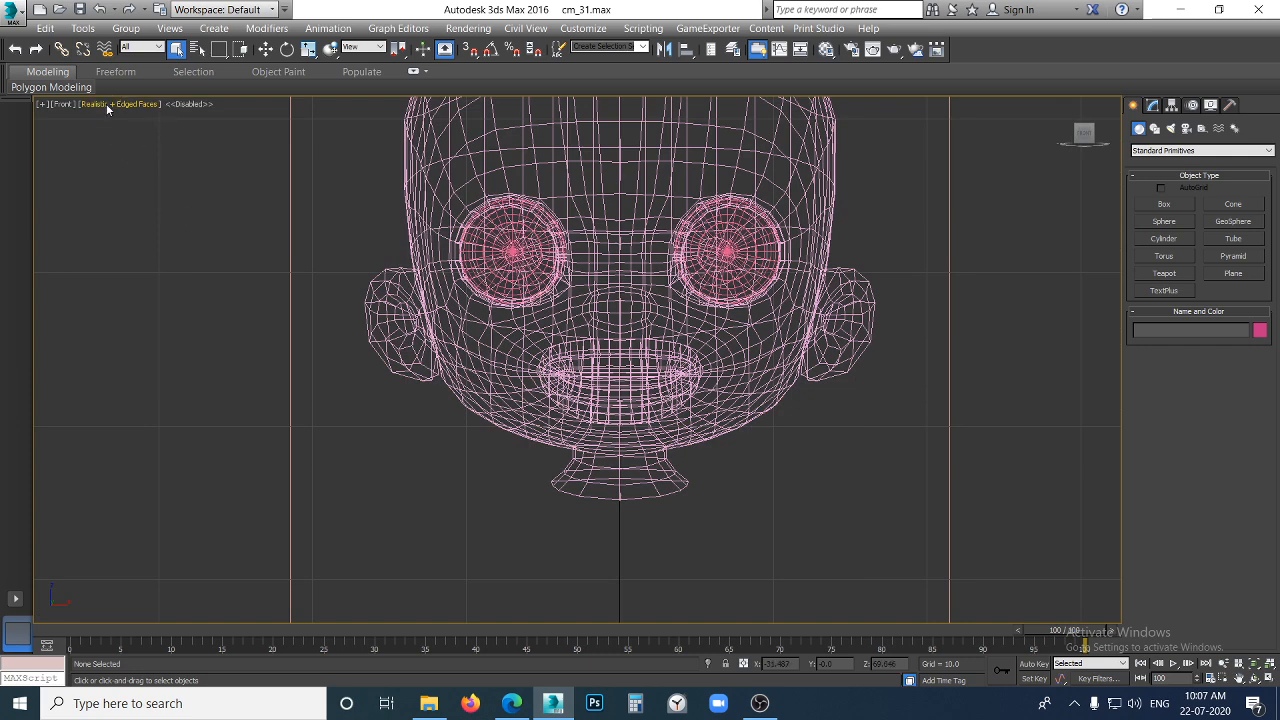
click(107, 104)
click(118, 134)
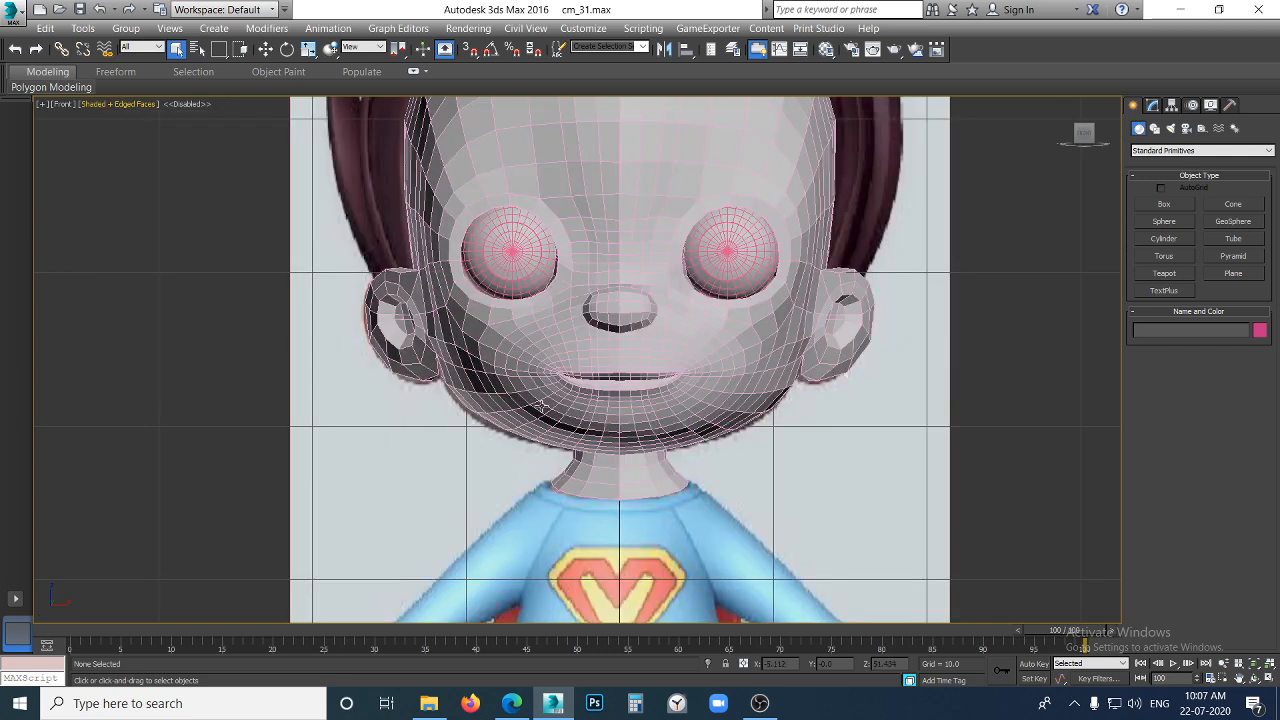
- Select the edge loop along the neck's lower opening on the head mesh and extrude it straight down about 7 units over the chest
scroll(643, 520, up, 2)
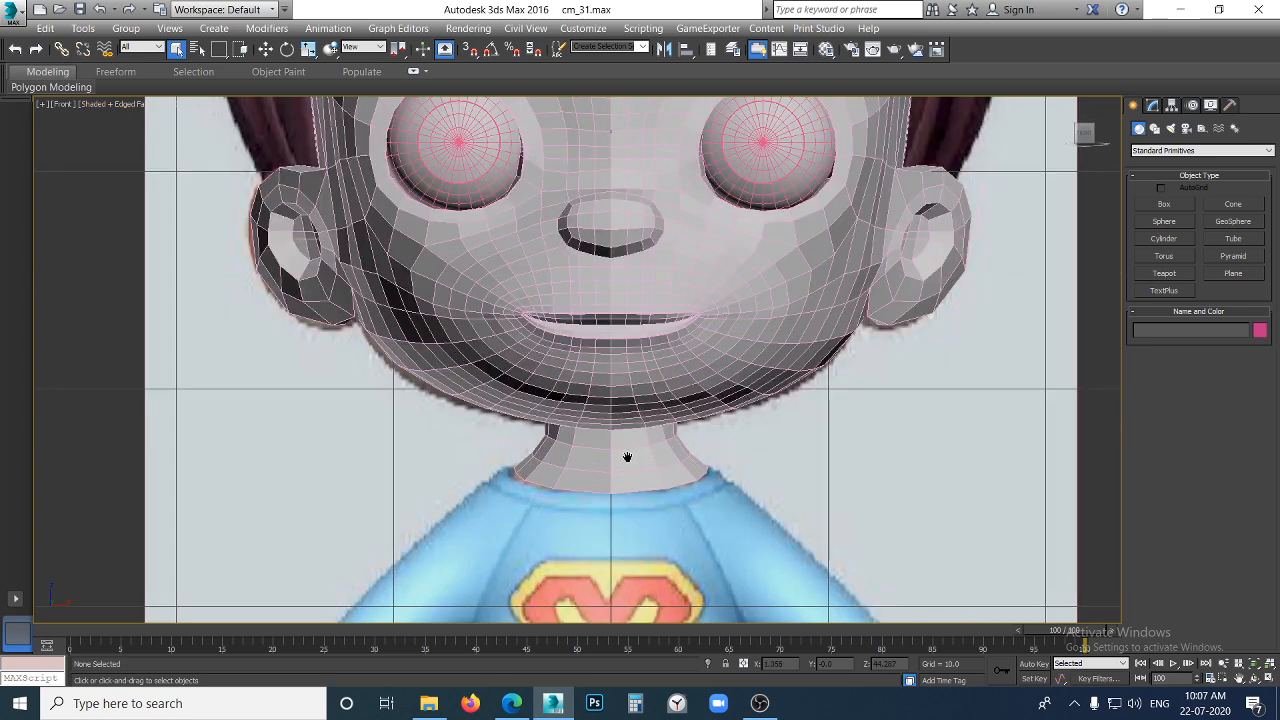
middle_drag(627, 457, 623, 446)
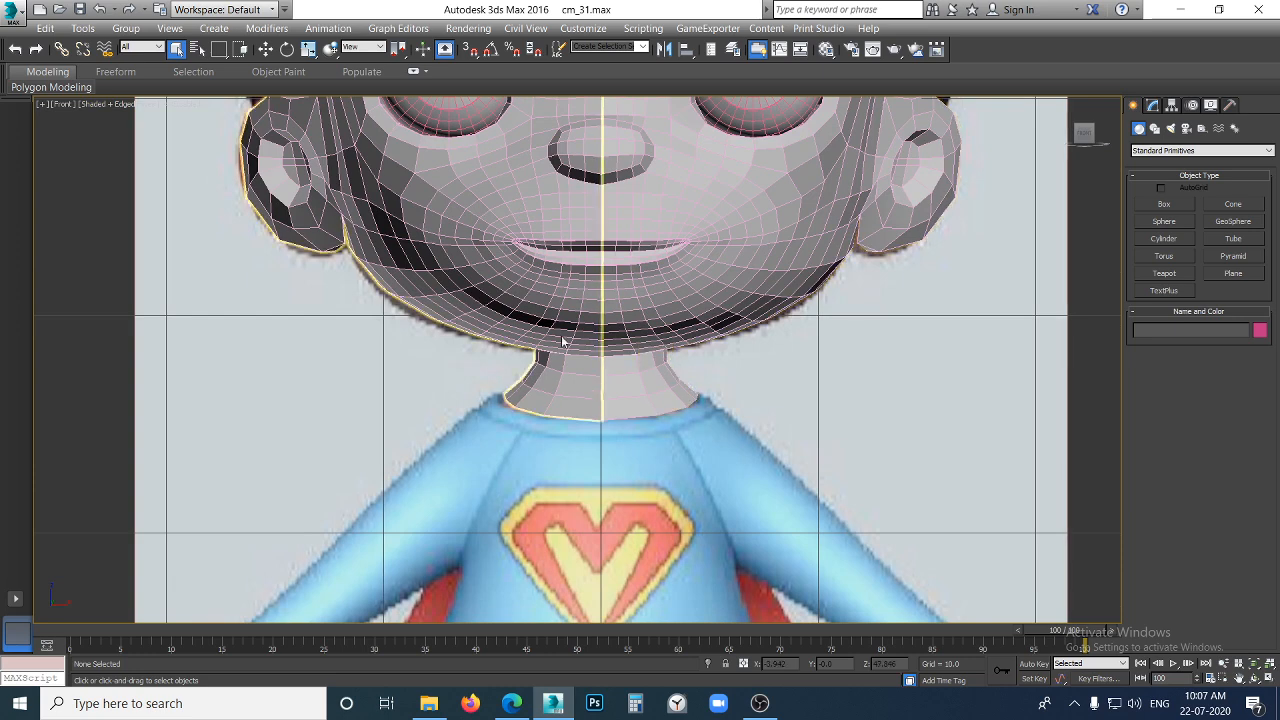
scroll(727, 343, up, 3)
middle_drag(617, 397, 611, 229)
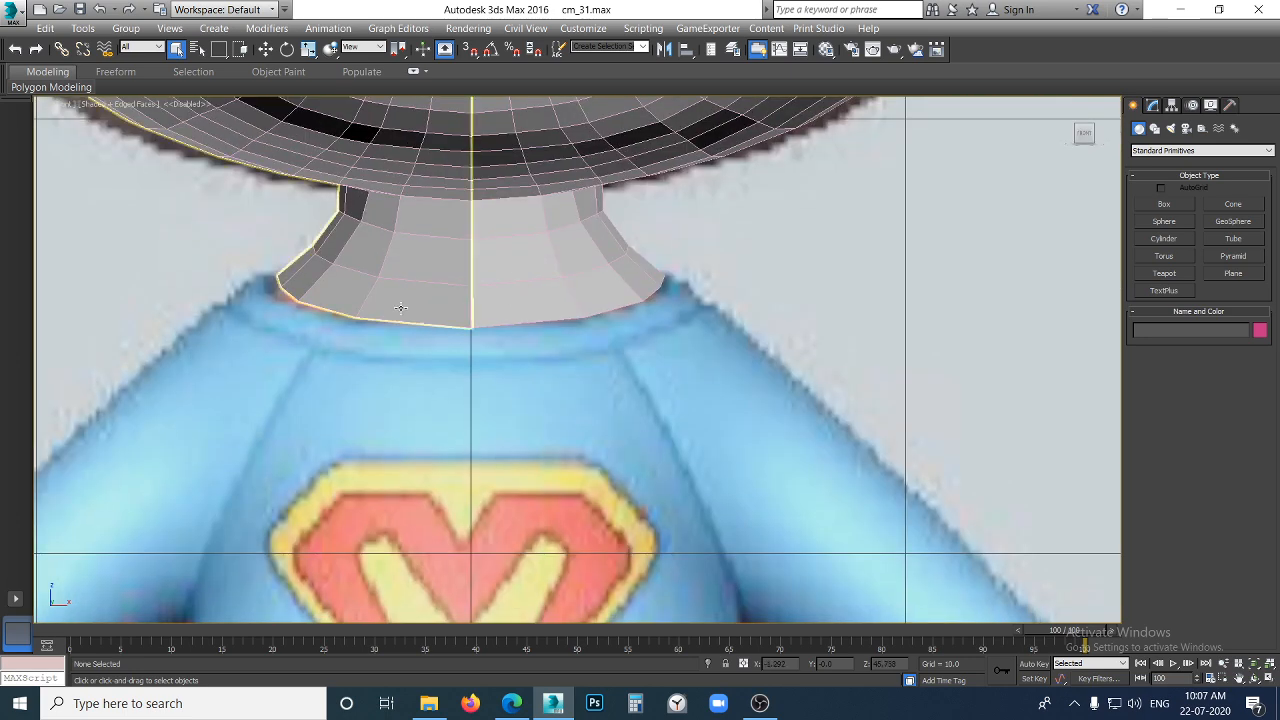
scroll(466, 366, down, 2)
middle_drag(466, 366, 487, 317)
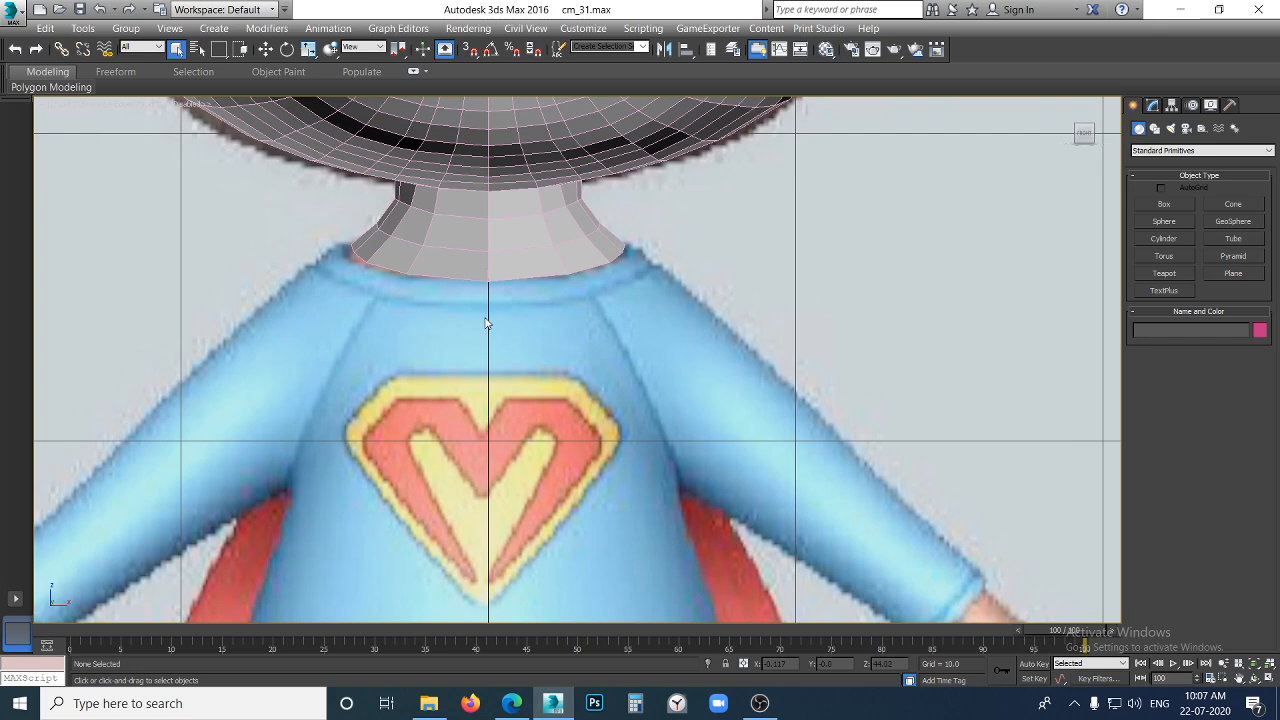
click(462, 265)
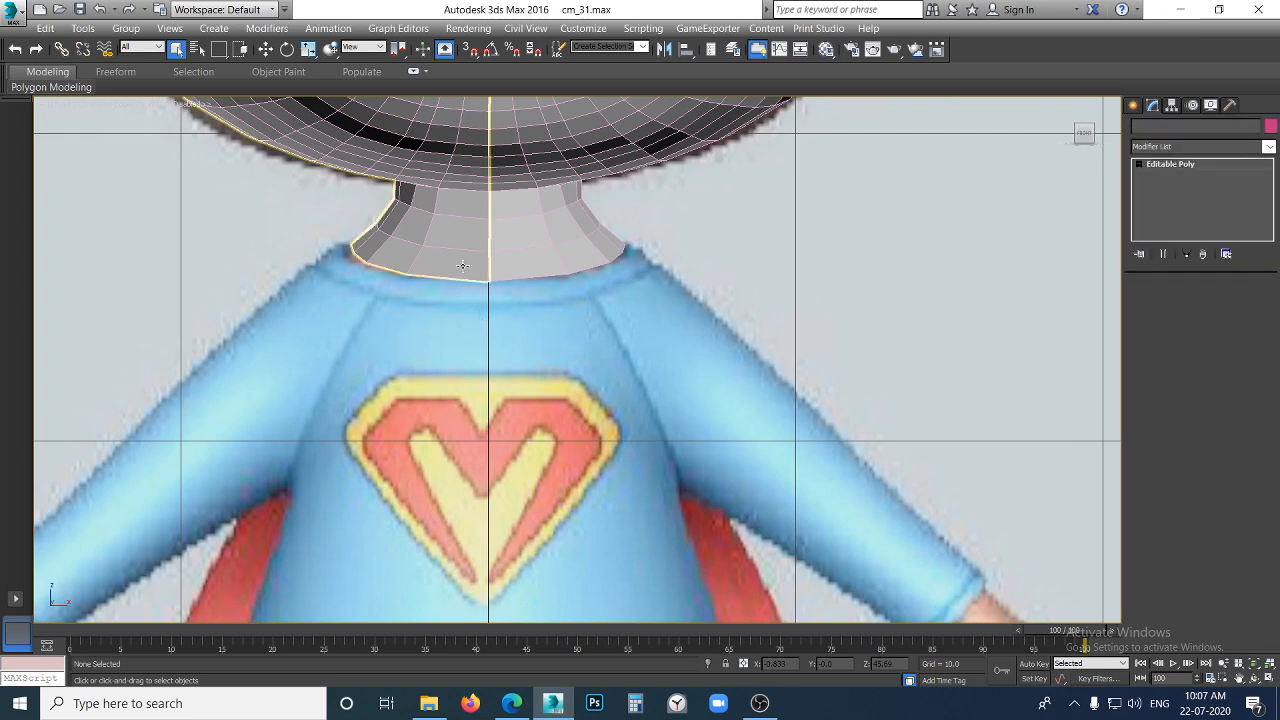
key(2)
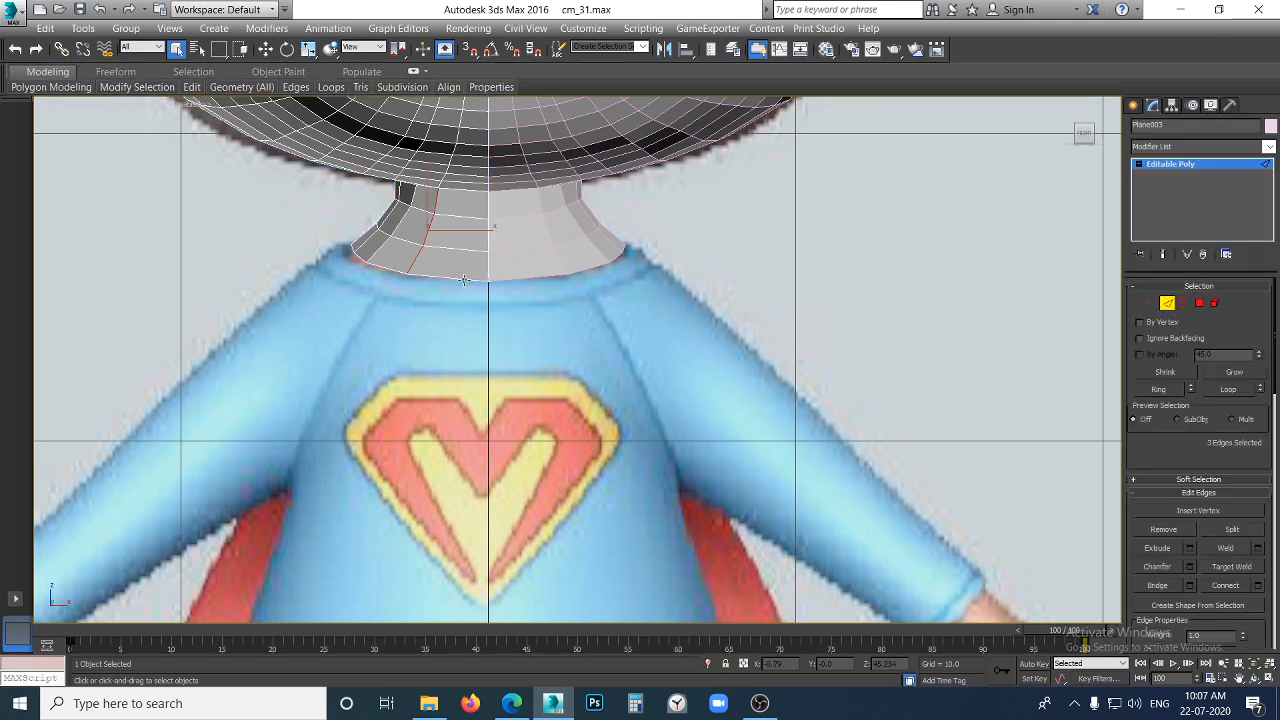
click(465, 276)
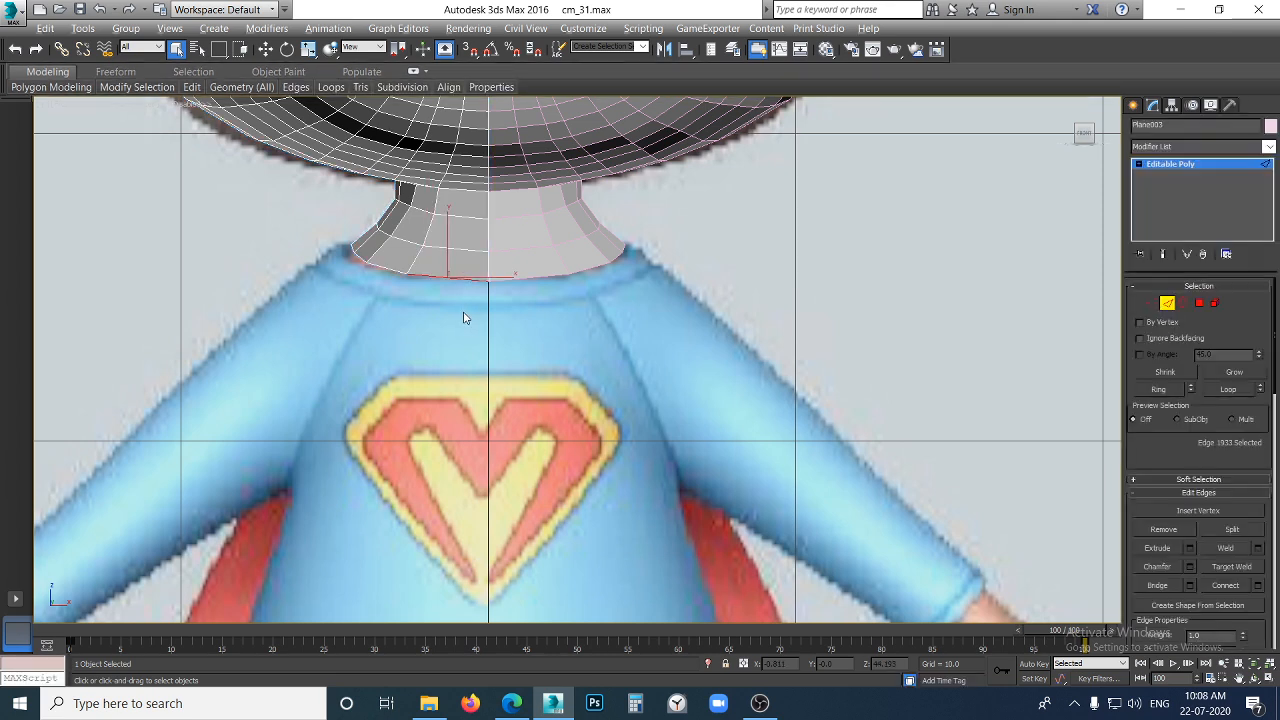
key(alt+l)
middle_drag(463, 318, 471, 270)
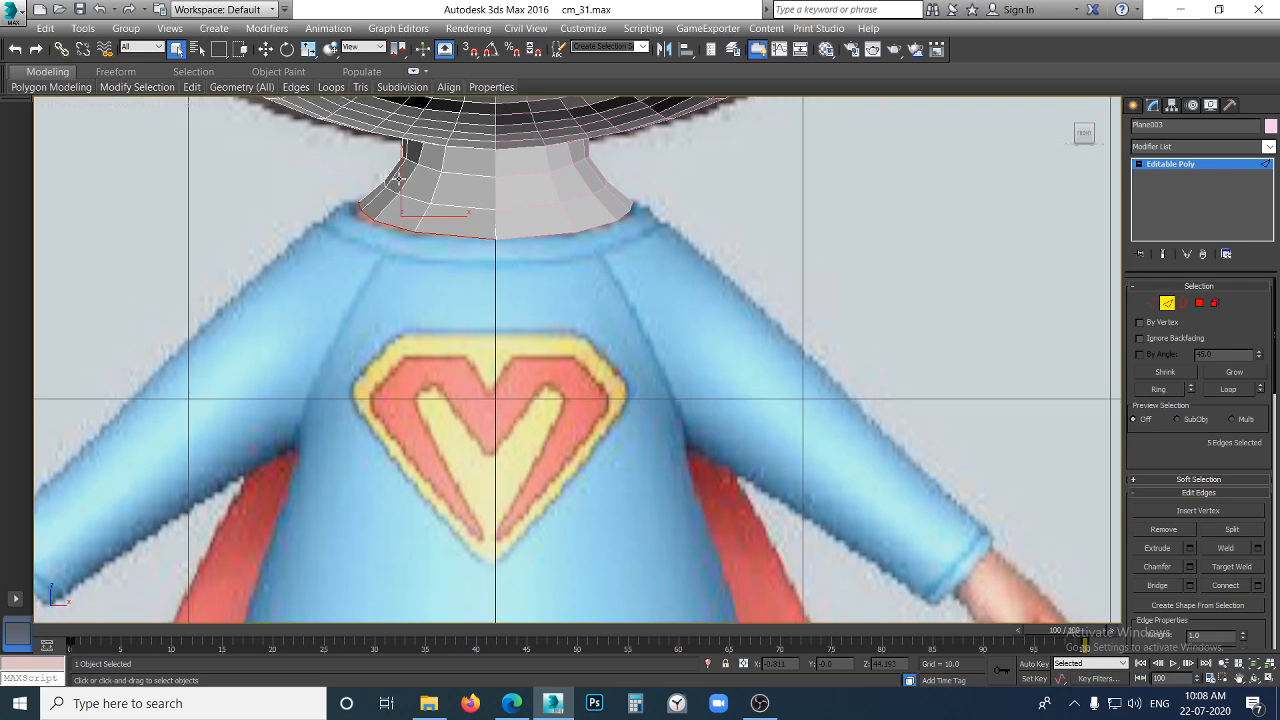
key(w)
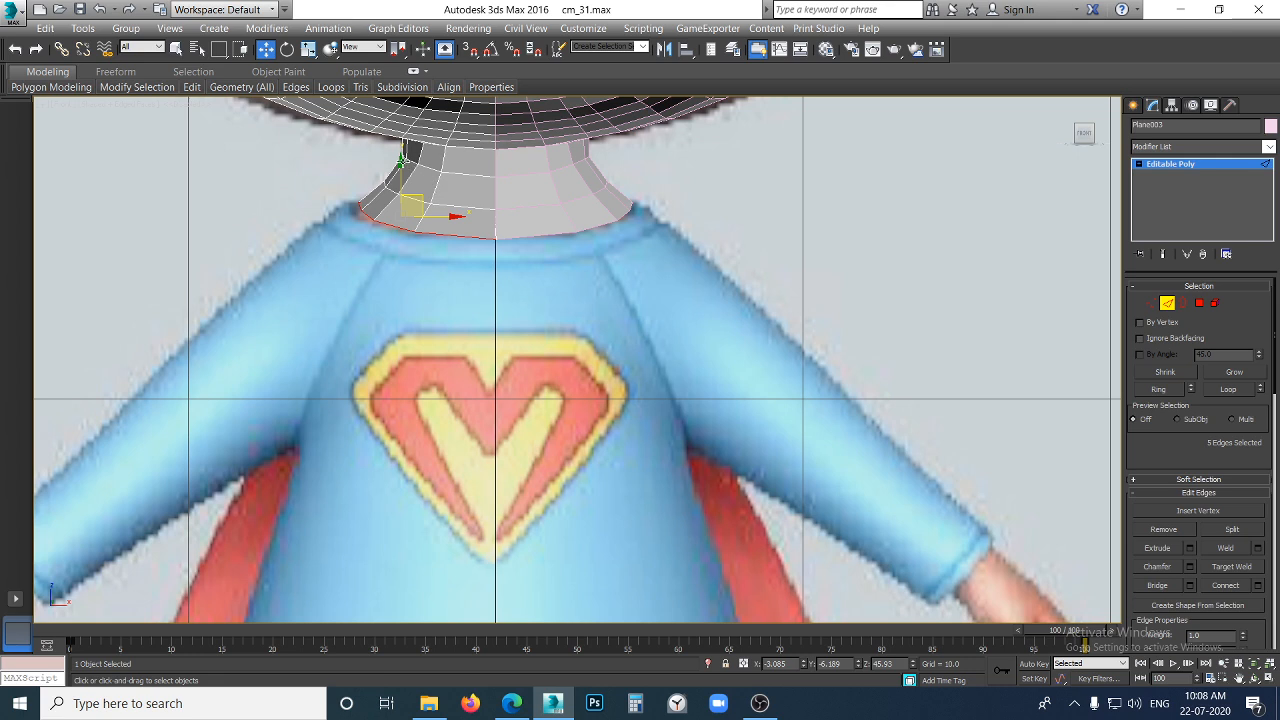
shift+drag(402, 165, 418, 372)
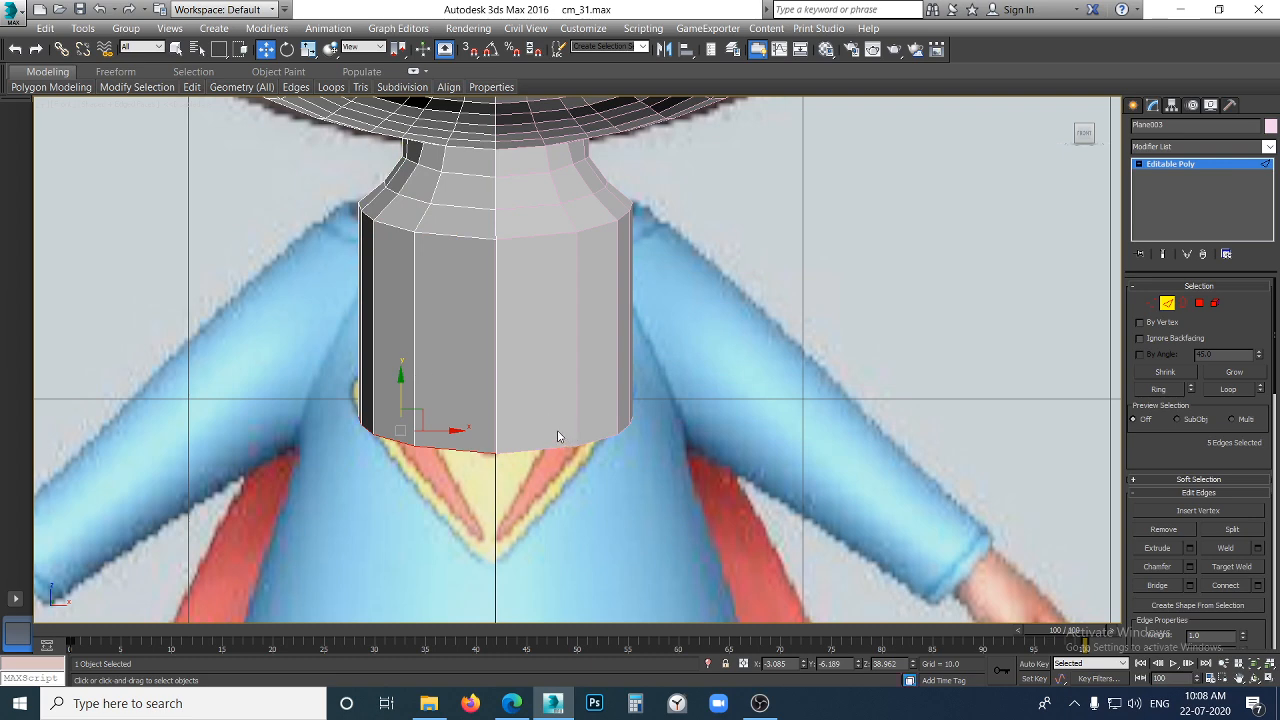
- Move the side vertices of the chest's lower row outward, taking the outermost ones furthest, to follow the shirt outline below the sleeve
scroll(518, 483, down, 4)
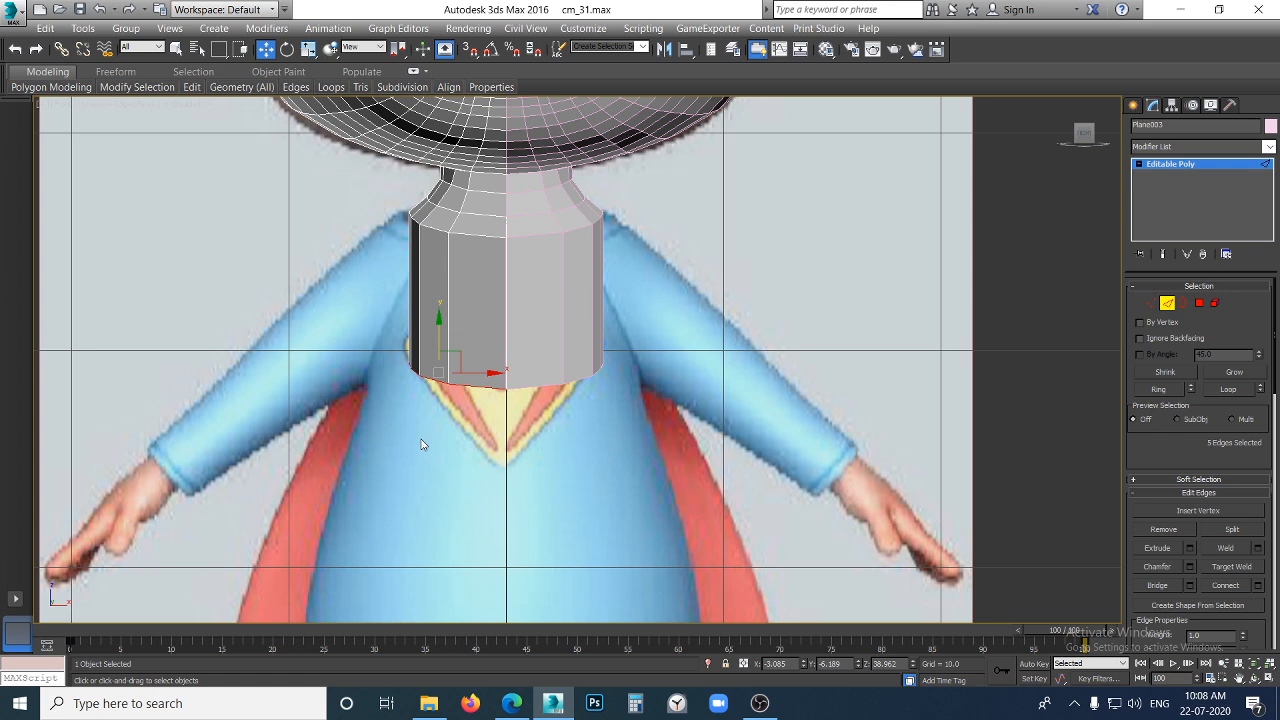
key(1)
drag(470, 425, 377, 323)
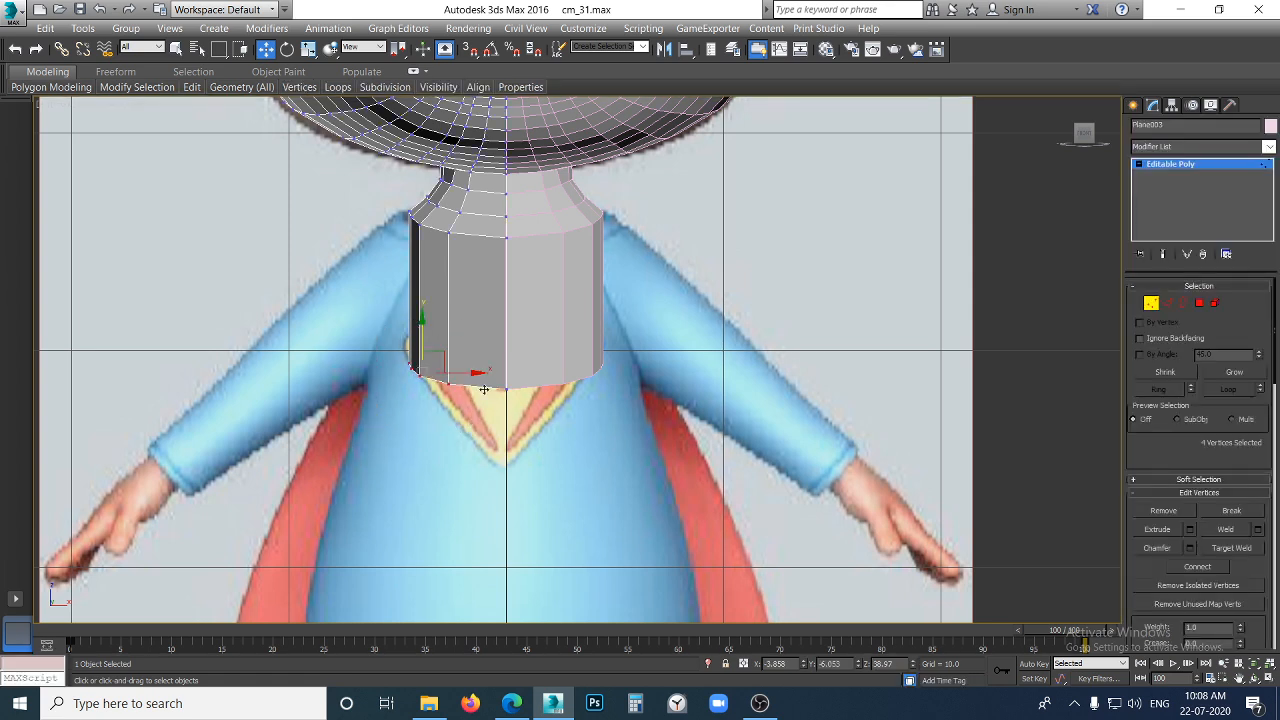
drag(479, 376, 456, 372)
click(376, 391)
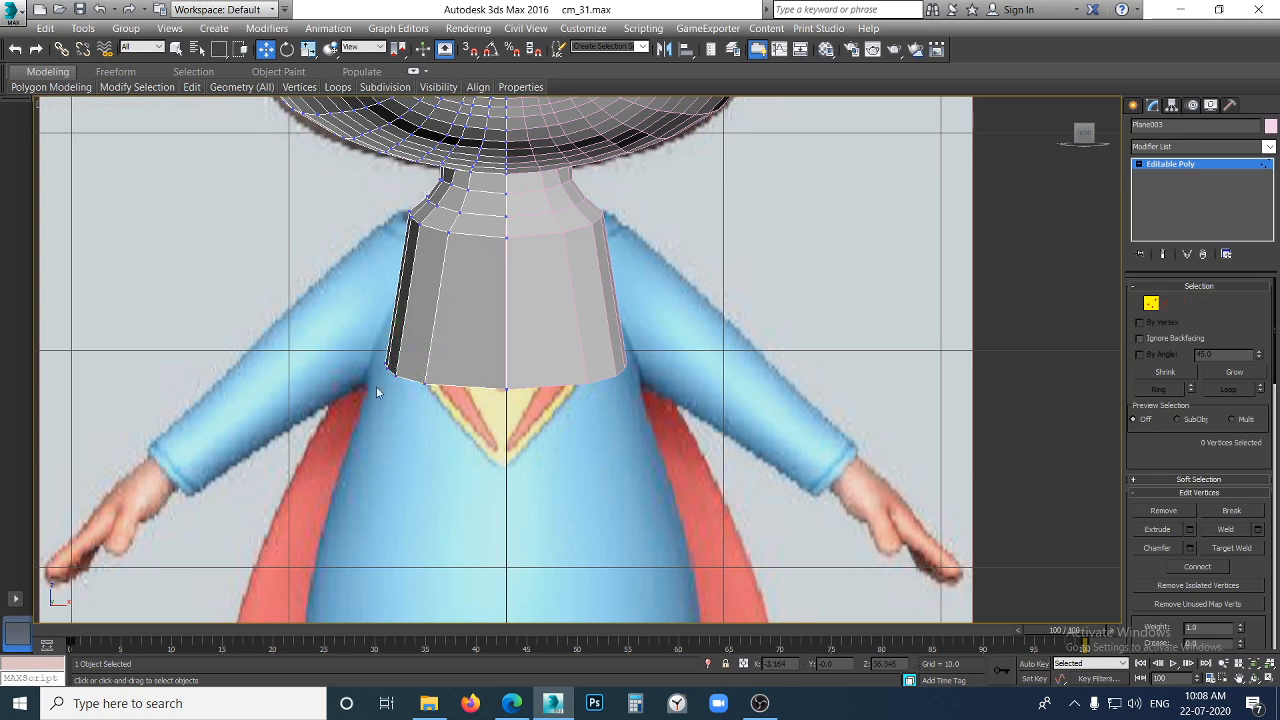
drag(343, 327, 439, 369)
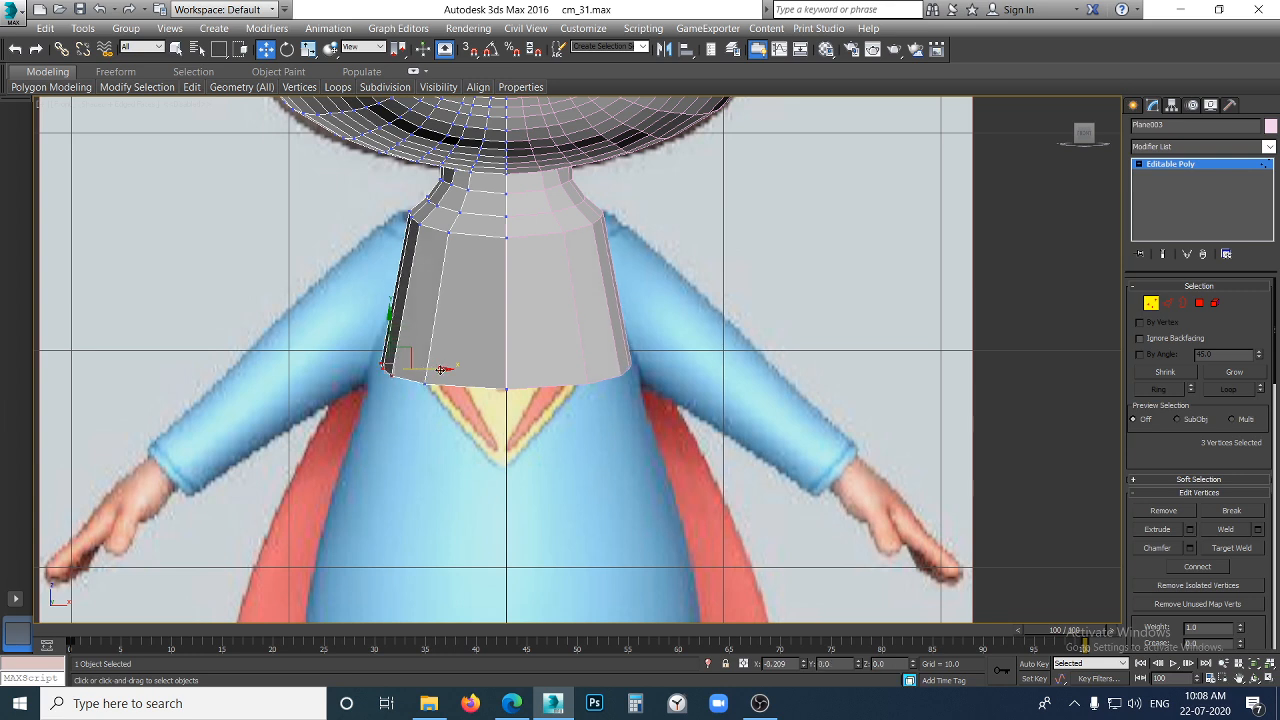
click(364, 369)
click(389, 378)
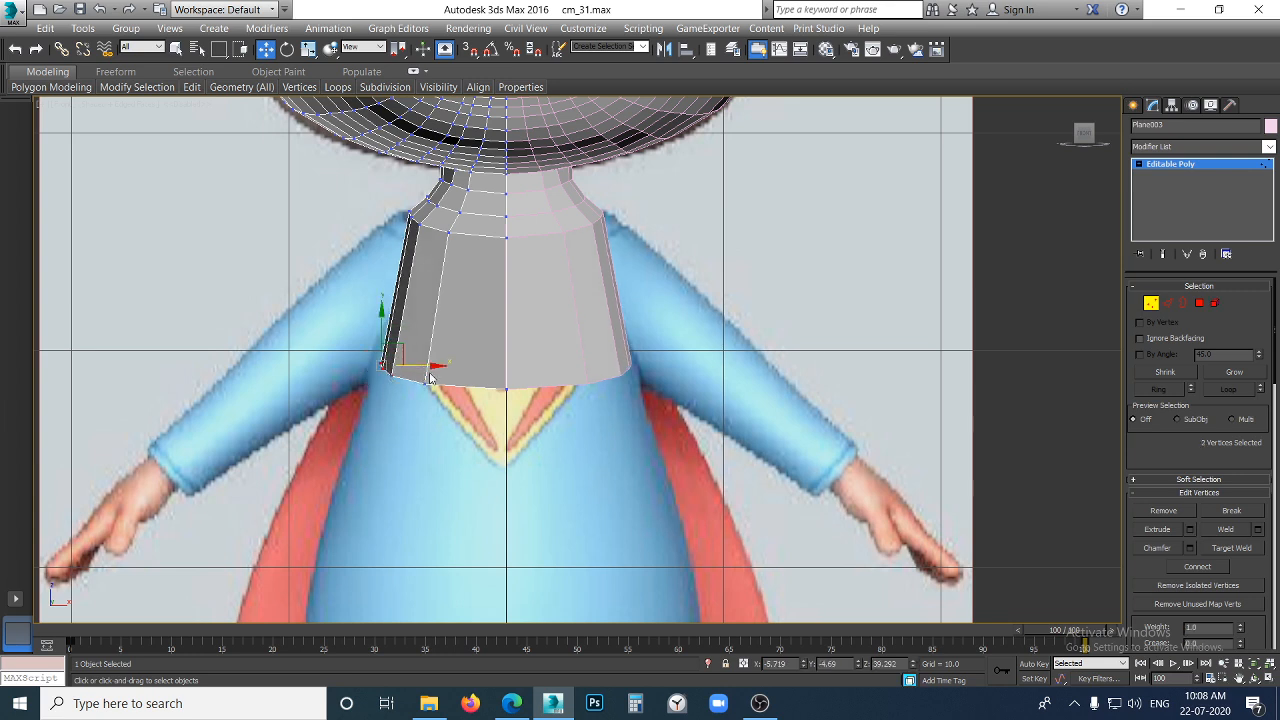
drag(440, 366, 430, 366)
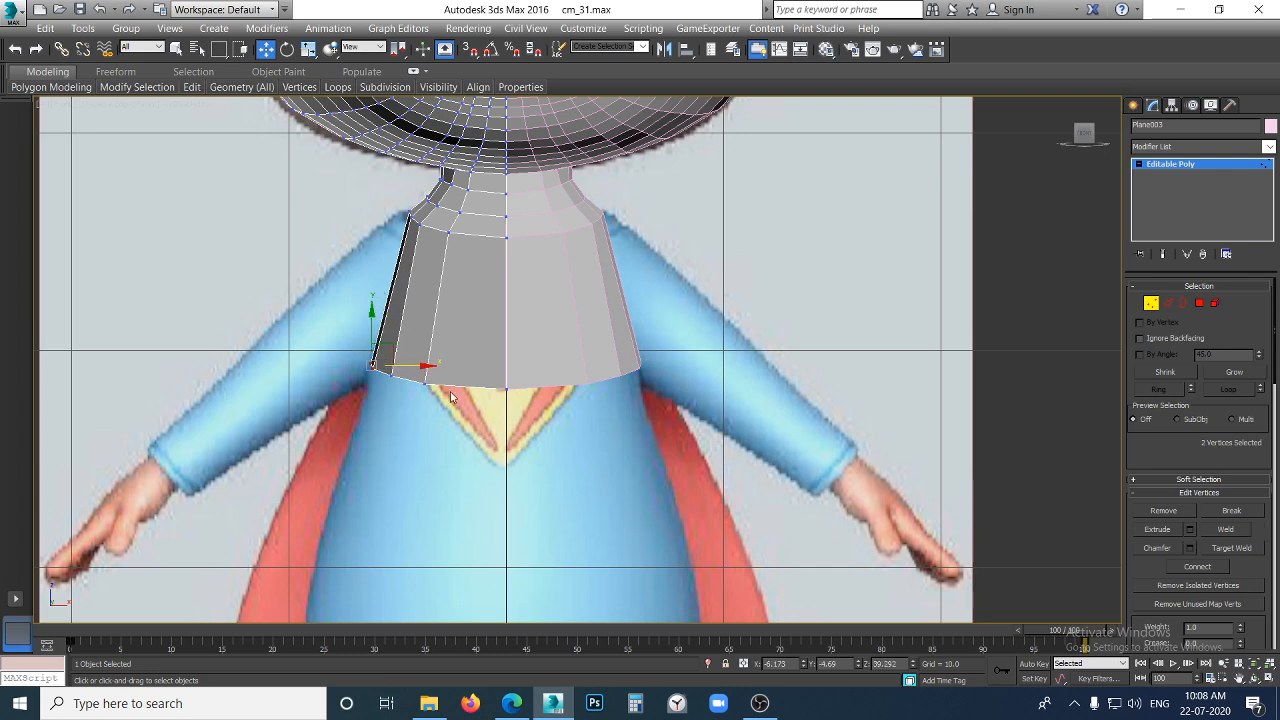
click(619, 468)
- Pull the outermost vertices of the chest's lower row slightly inward and lower the row's centre vertex a little
scroll(646, 398, down, 3)
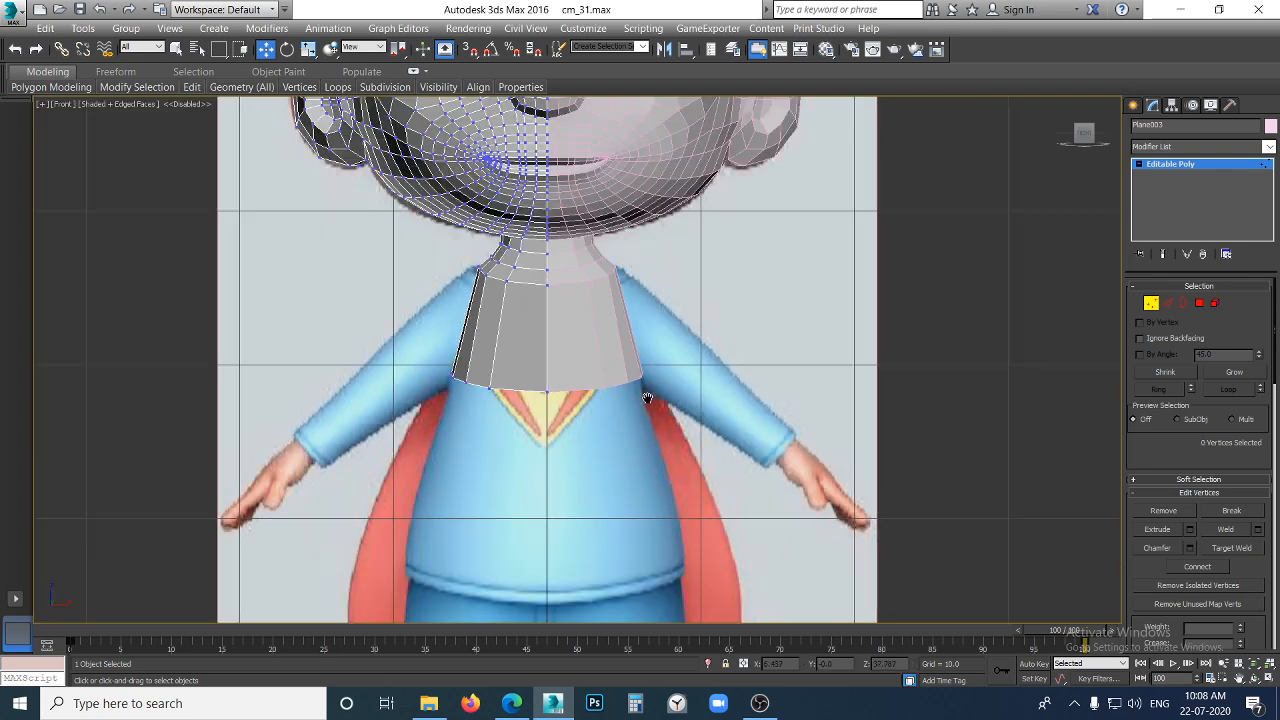
middle_drag(646, 398, 648, 366)
scroll(445, 325, up, 5)
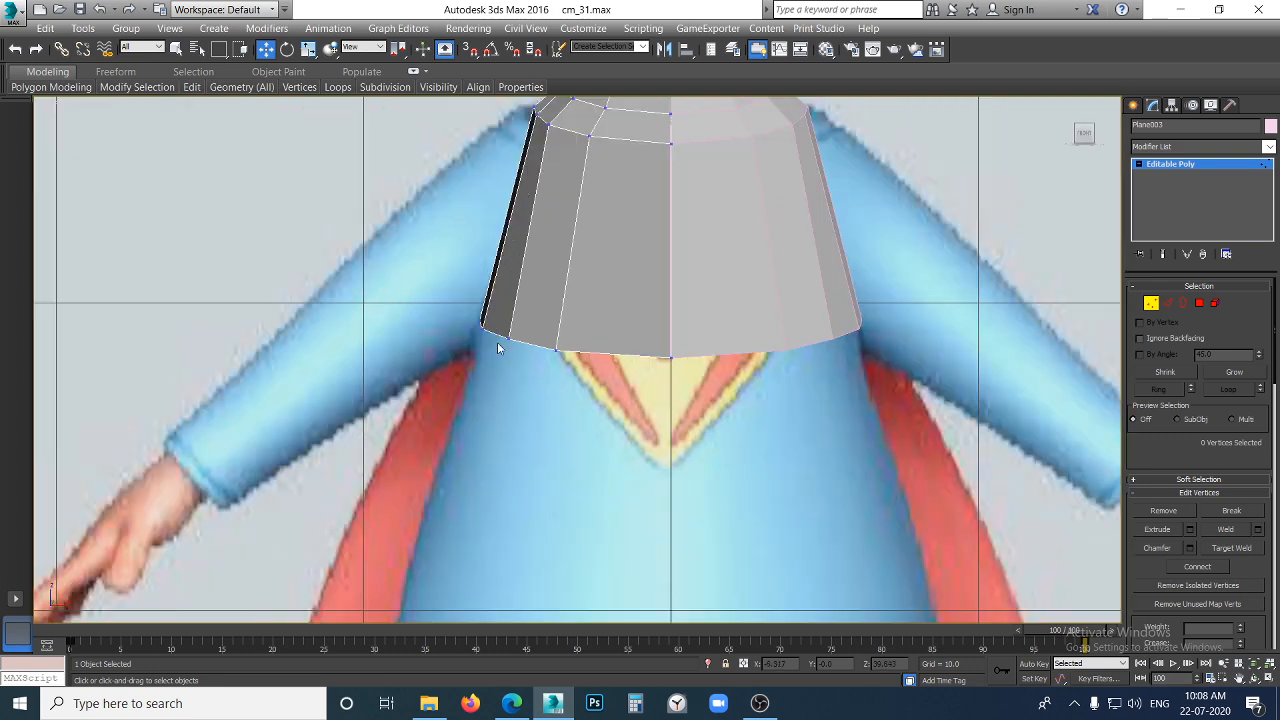
click(482, 326)
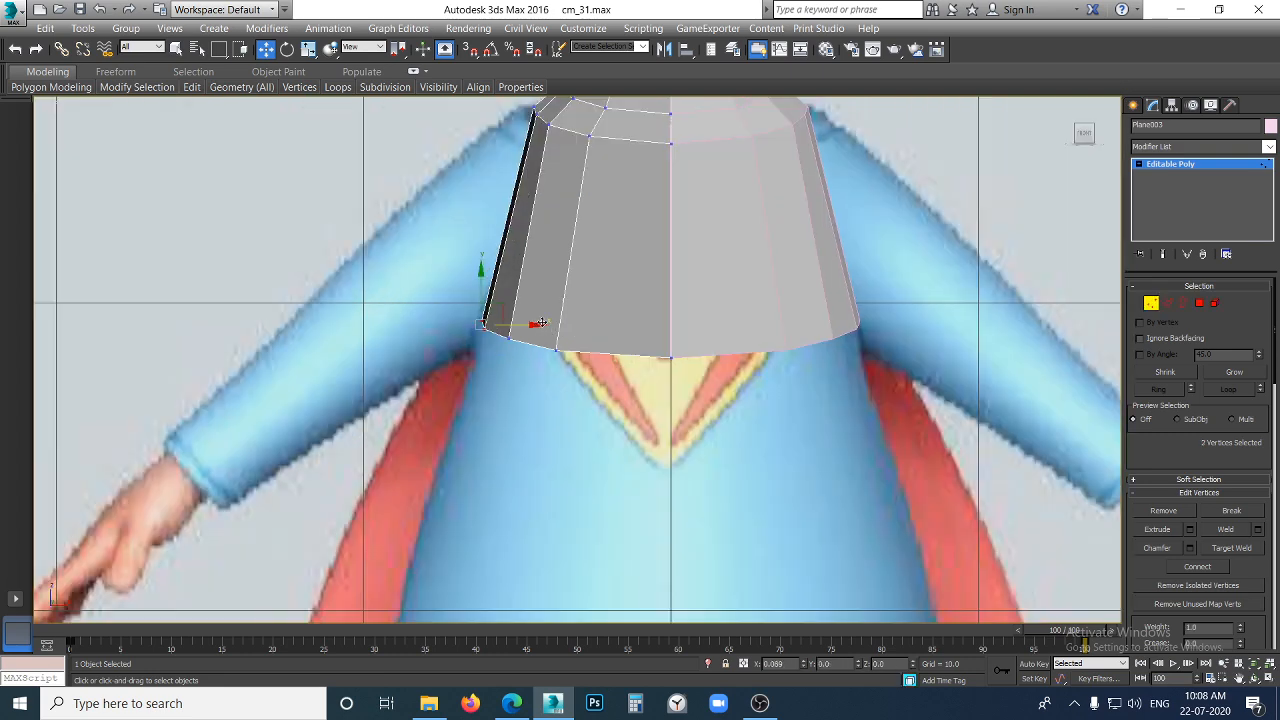
drag(536, 324, 544, 324)
click(571, 443)
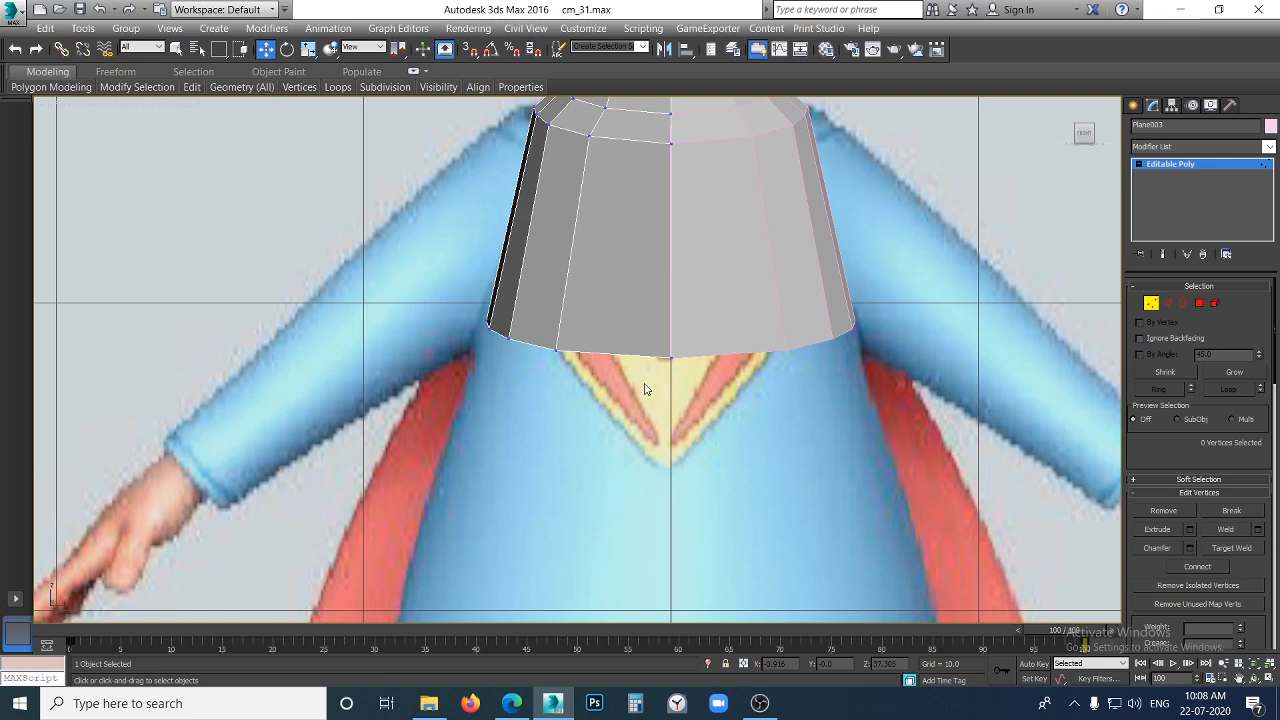
click(670, 357)
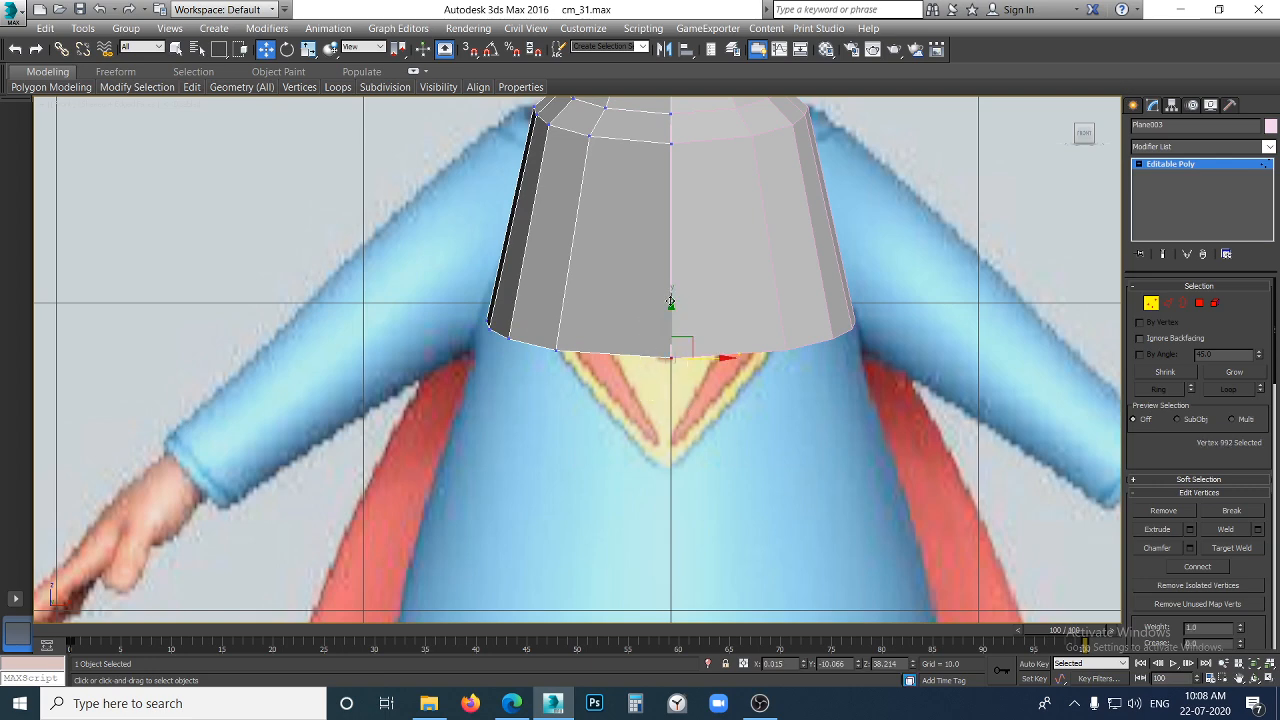
click(737, 429)
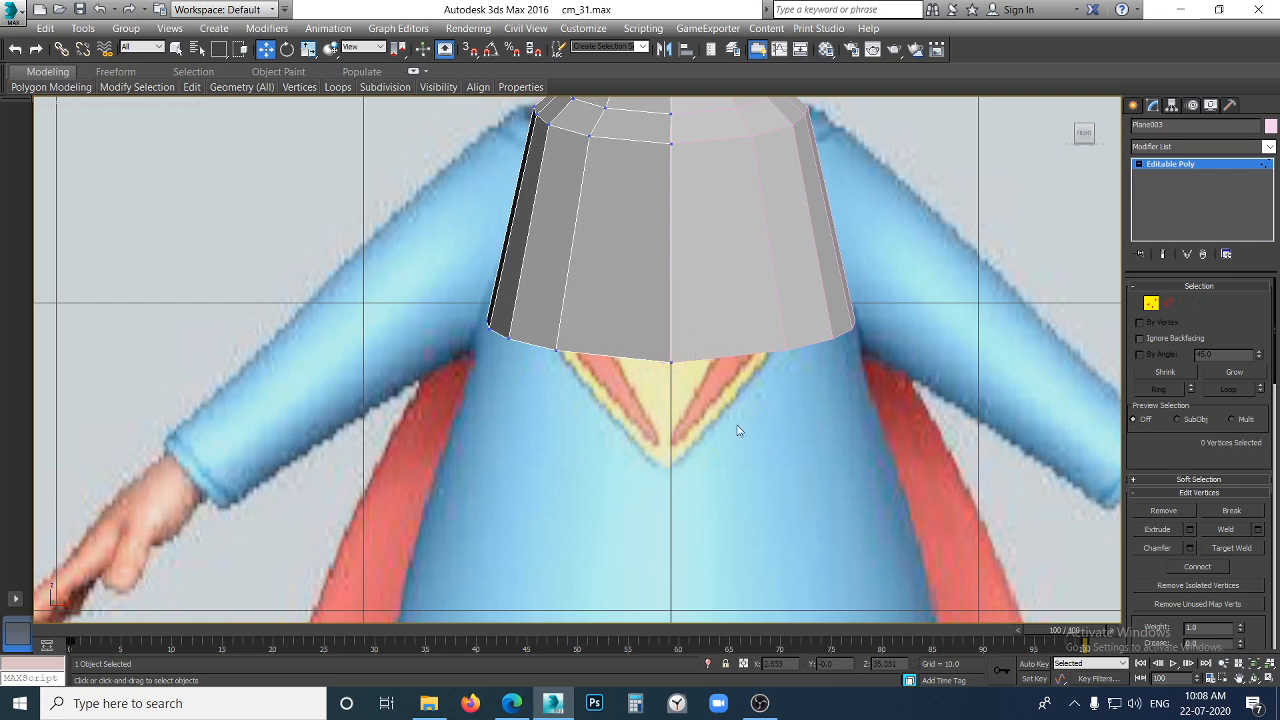
- Select the chest's lower edge loop and extrude it straight down about 6 units over the belly
scroll(712, 367, down, 2)
middle_drag(652, 374, 655, 374)
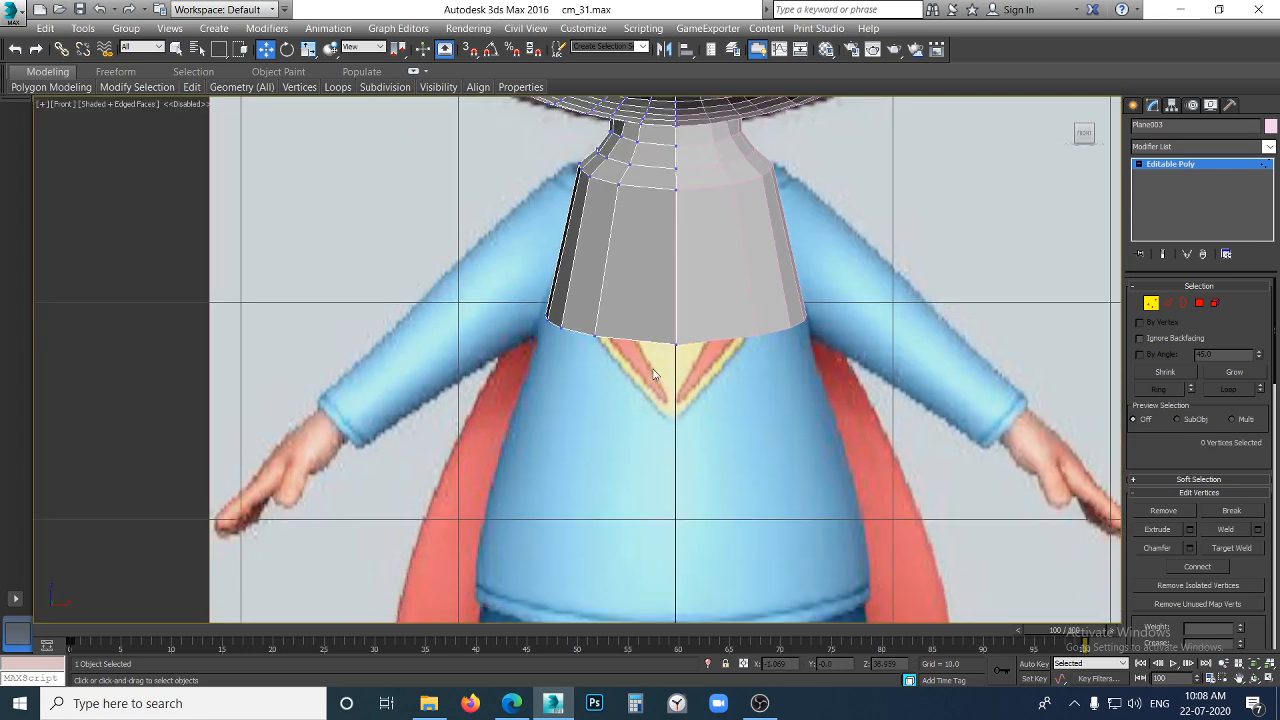
key(2)
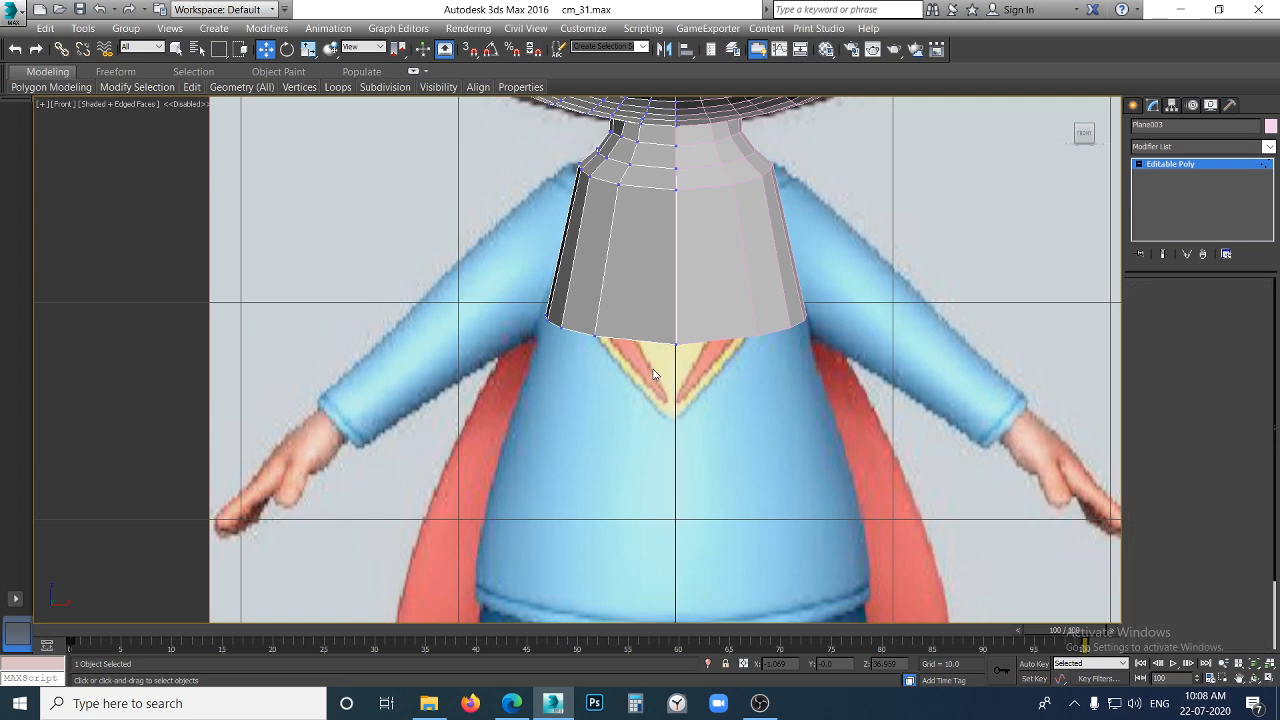
double_click(657, 343)
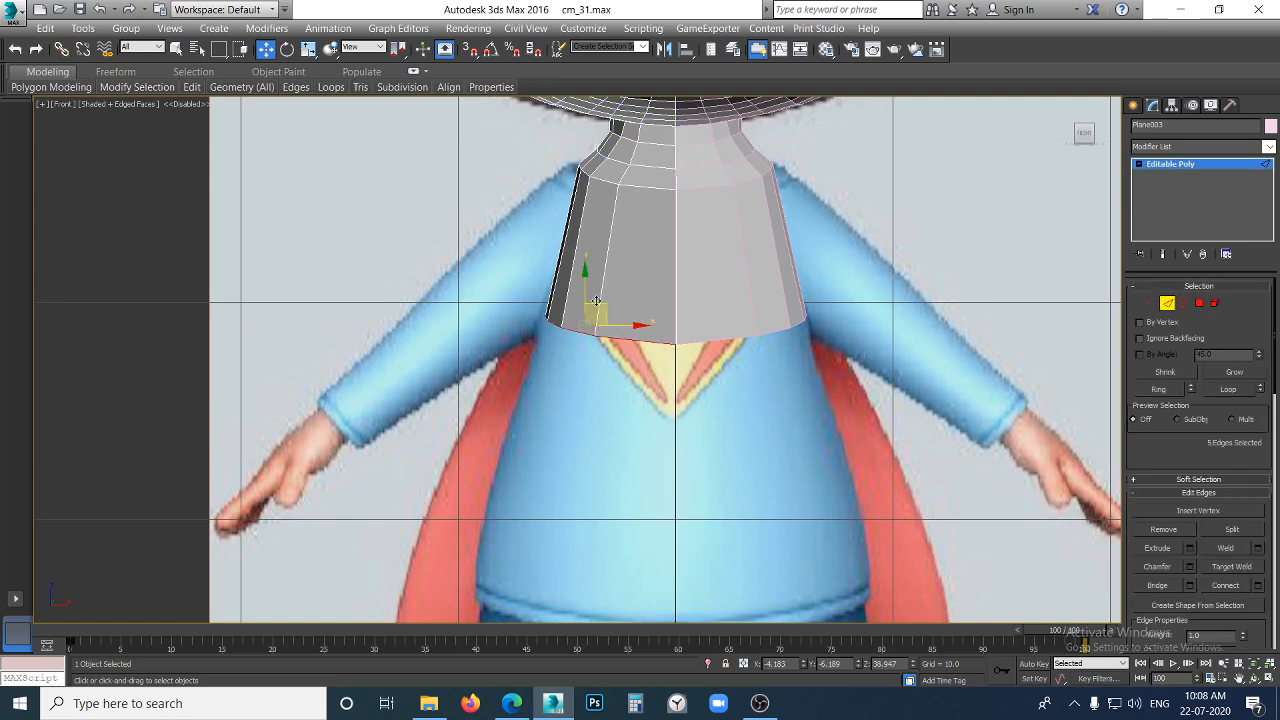
shift+drag(586, 270, 585, 388)
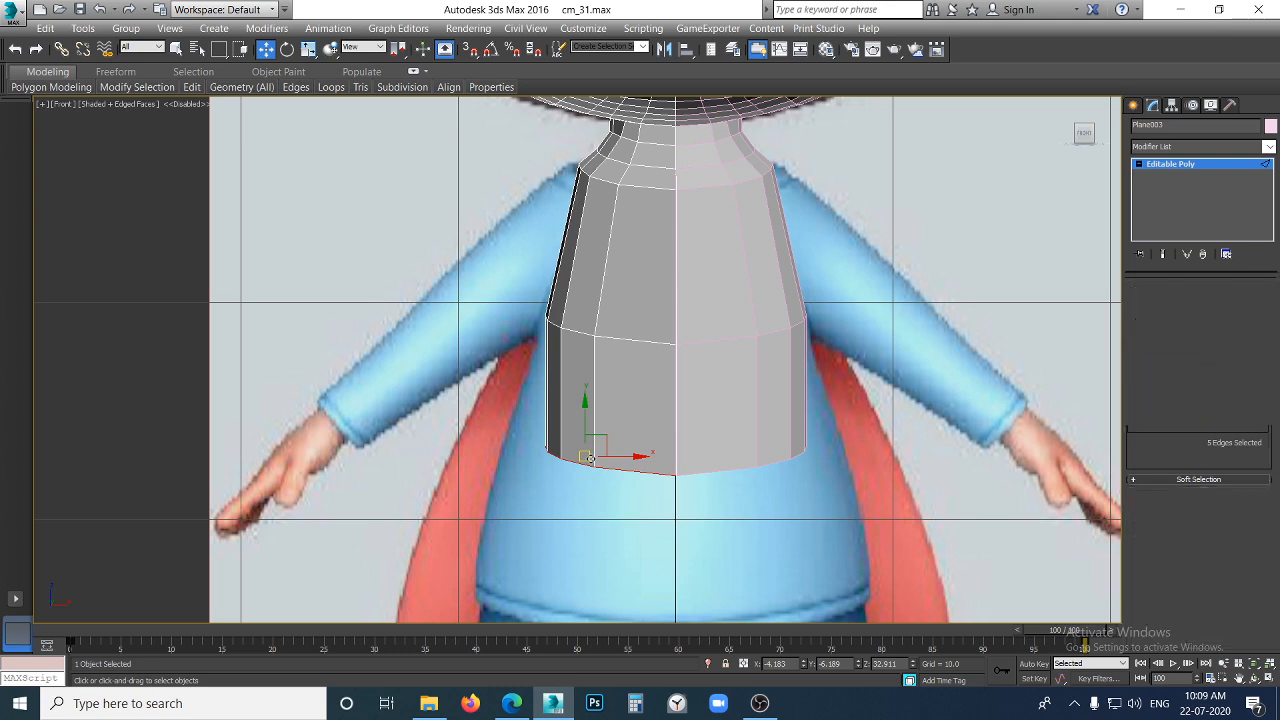
- Move the side vertices of the belly's lower row outward in stages, taking the outermost ones furthest, to follow the shirt outline
key(1)
drag(607, 500, 523, 438)
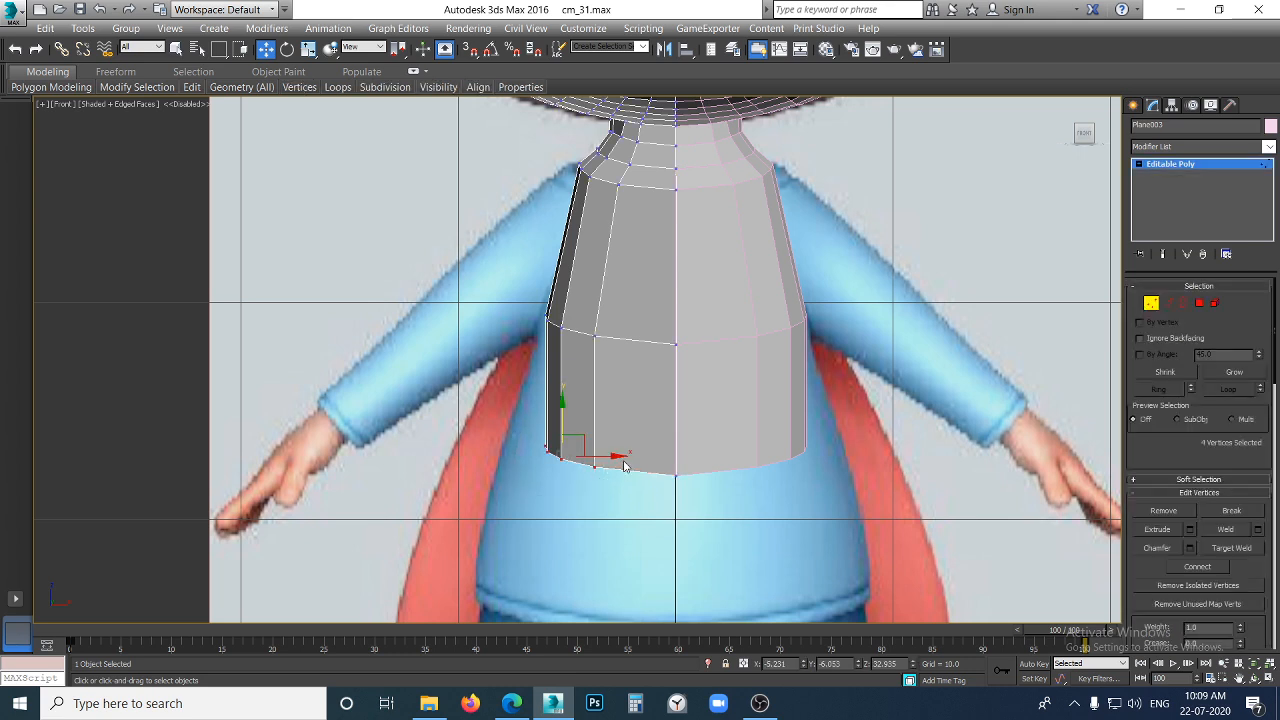
drag(624, 465, 614, 466)
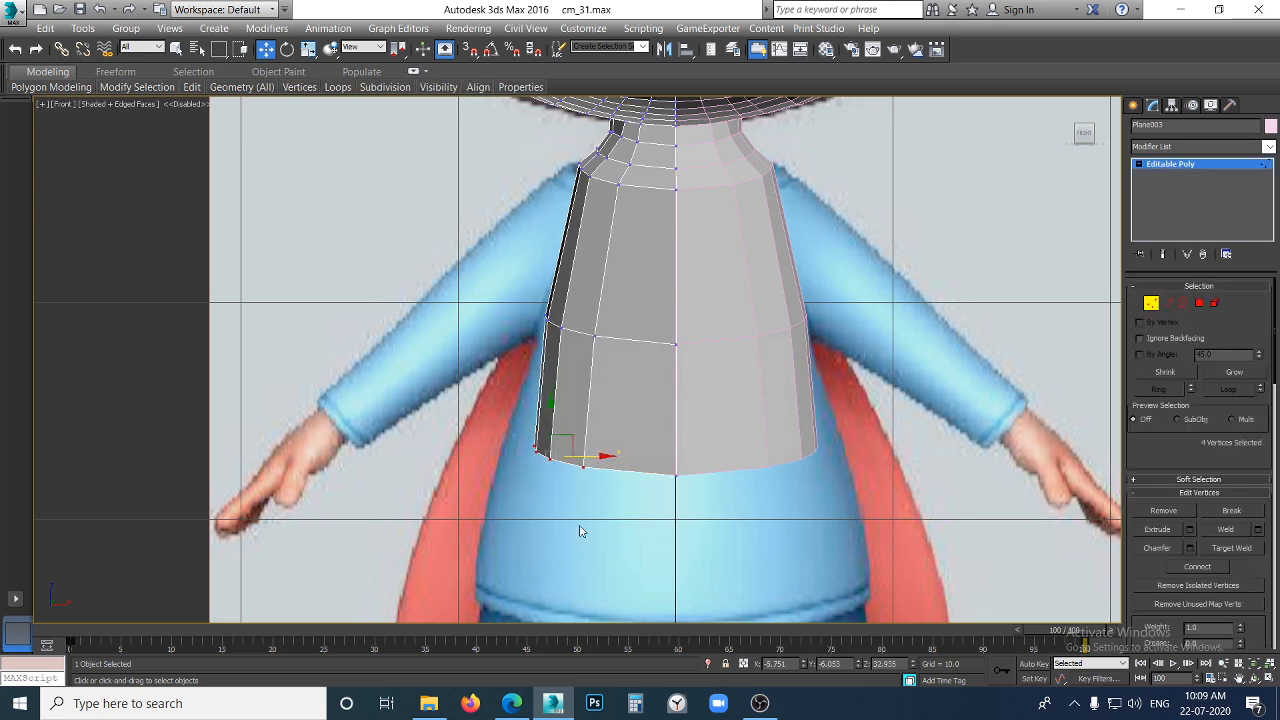
drag(488, 427, 606, 506)
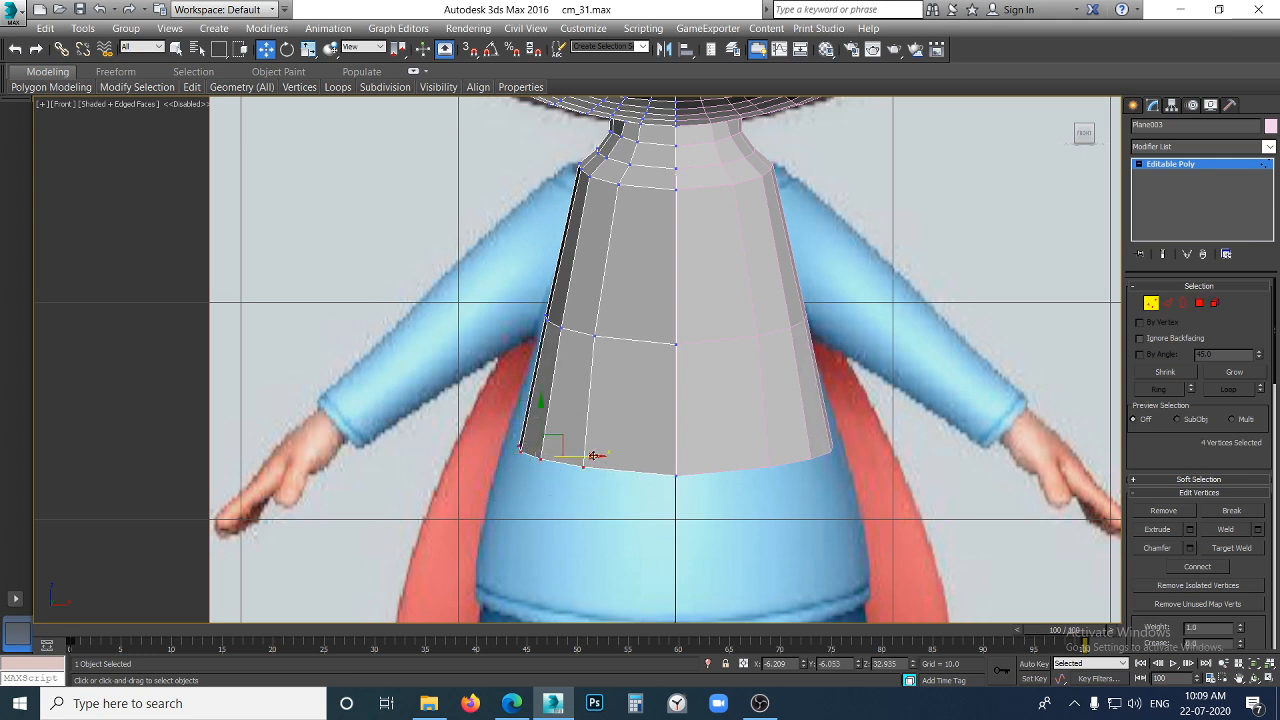
drag(593, 455, 581, 457)
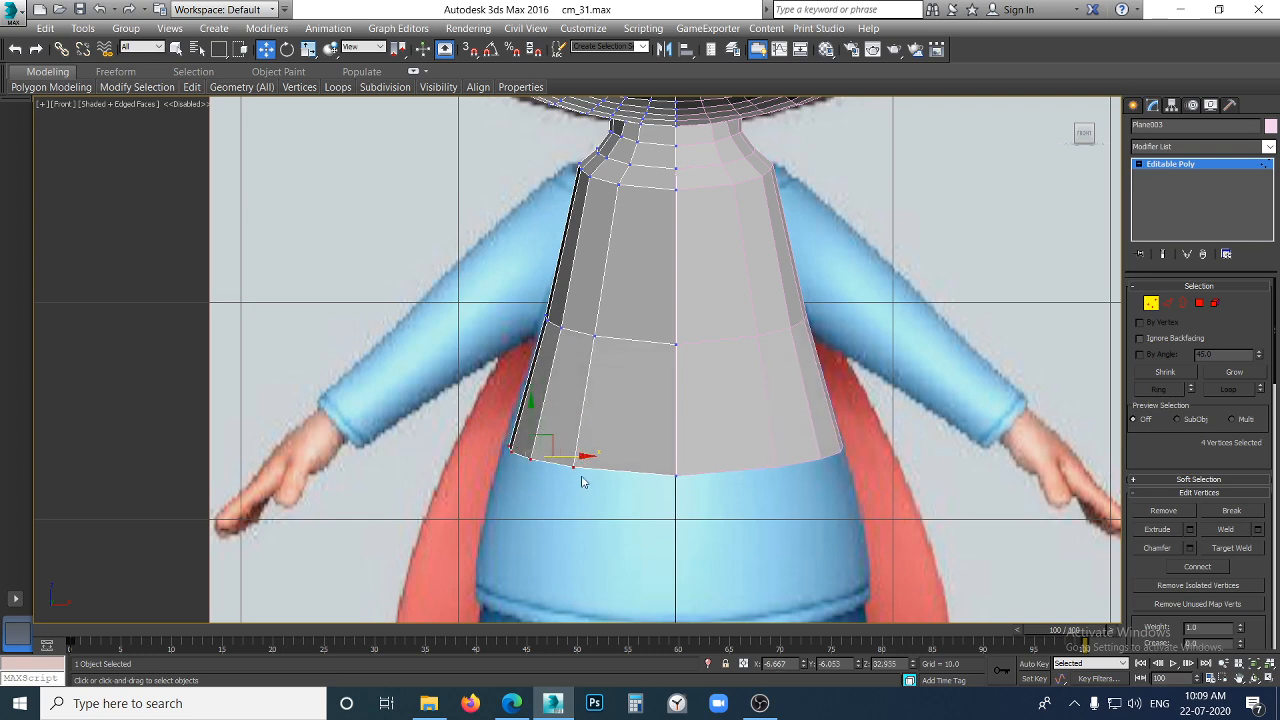
click(580, 491)
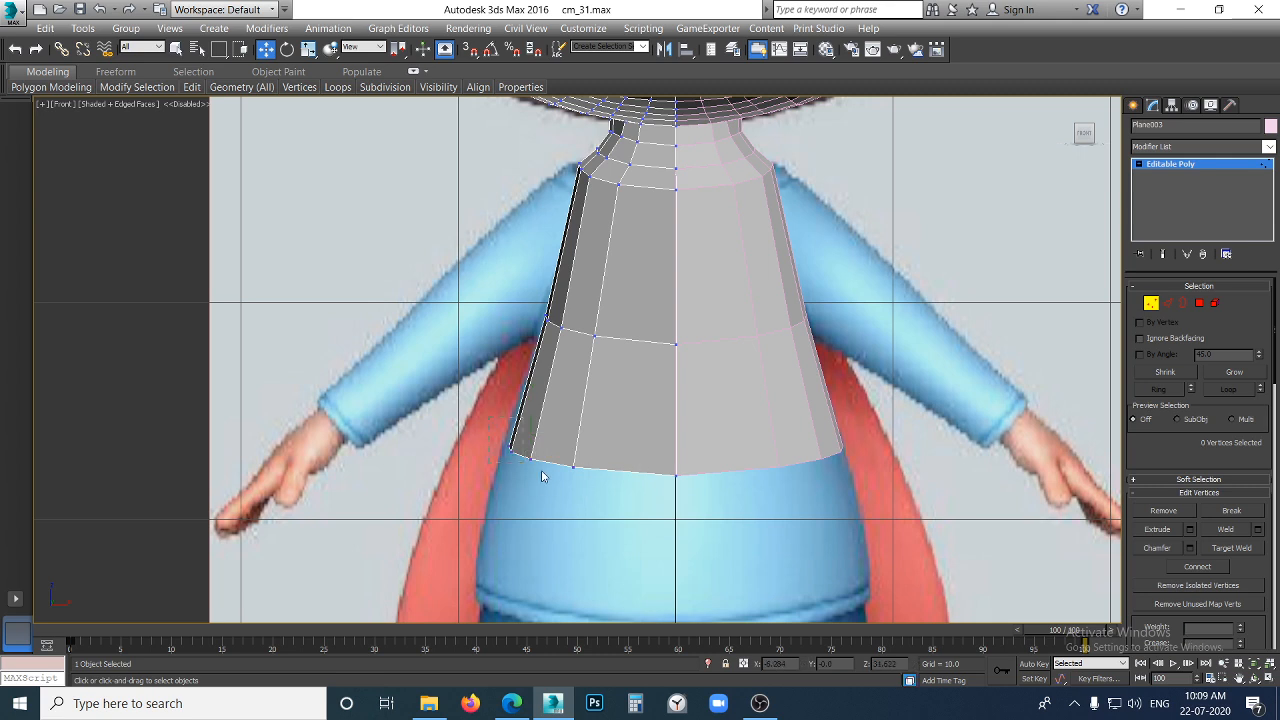
- Nudge the outer vertices of the chest and belly rows slightly outward and lower the chest row's inner side vertex a little
drag(541, 472, 543, 473)
drag(504, 299, 601, 322)
click(629, 378)
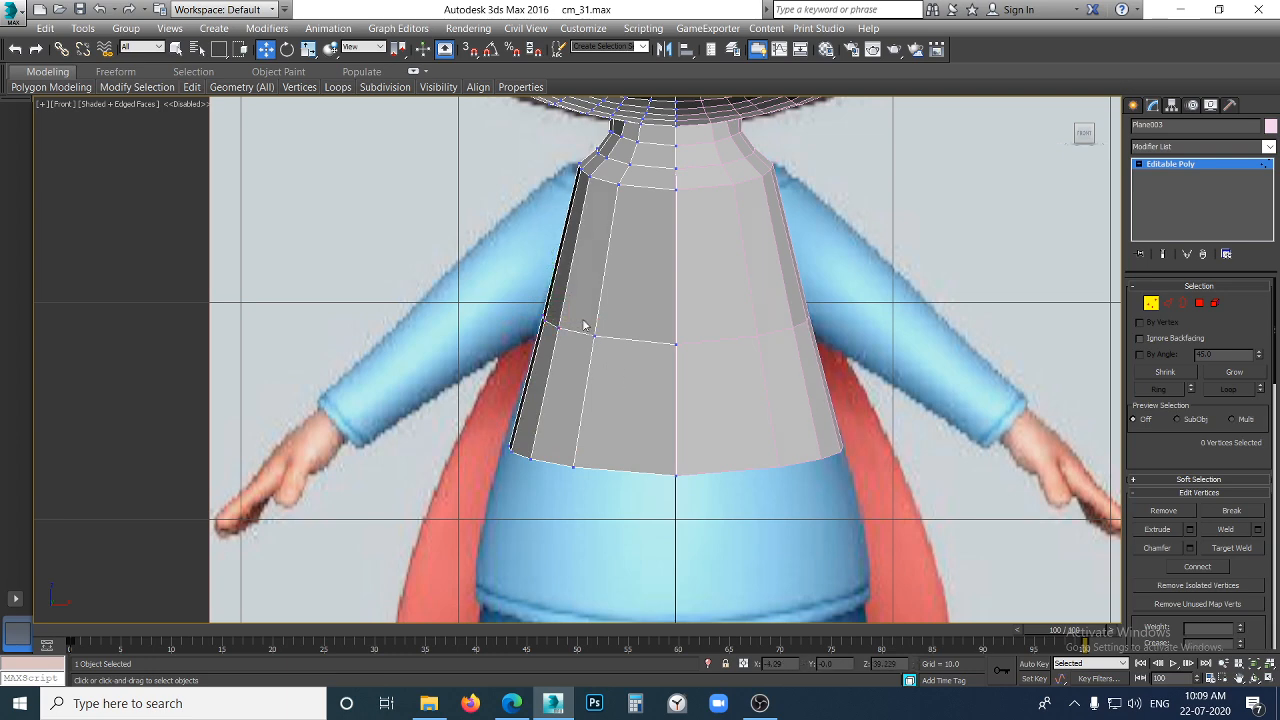
click(594, 336)
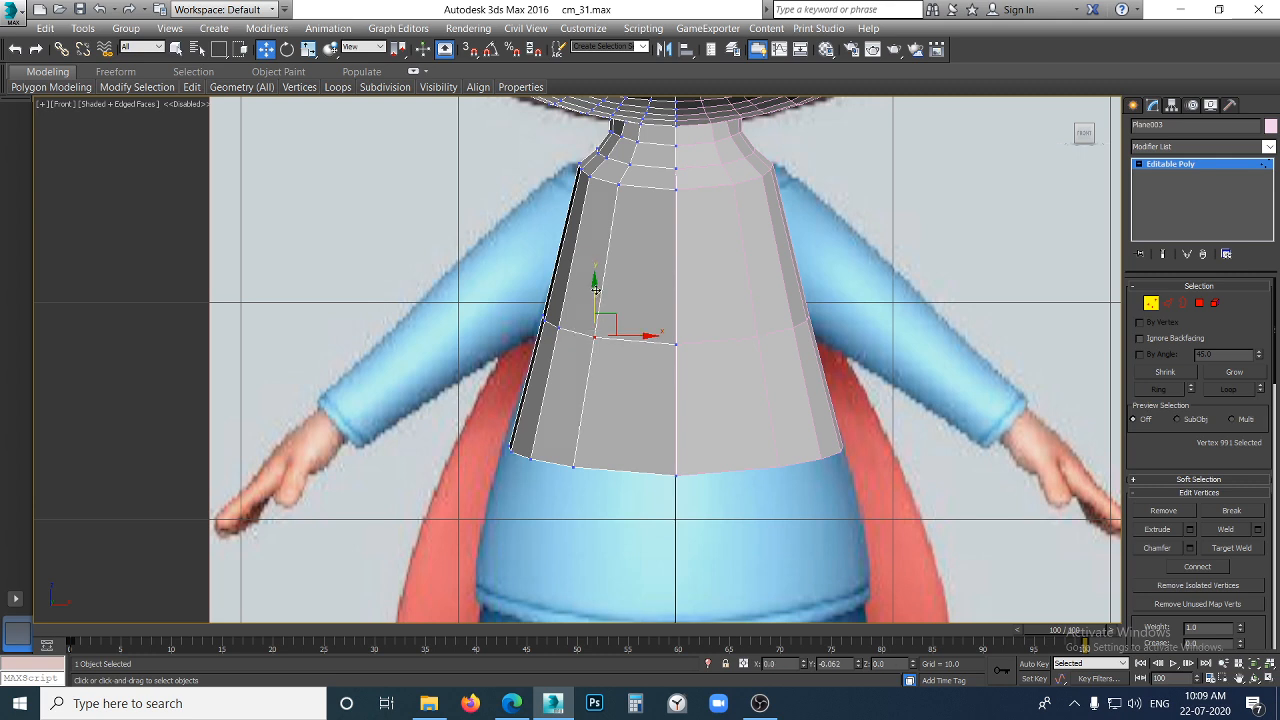
click(628, 440)
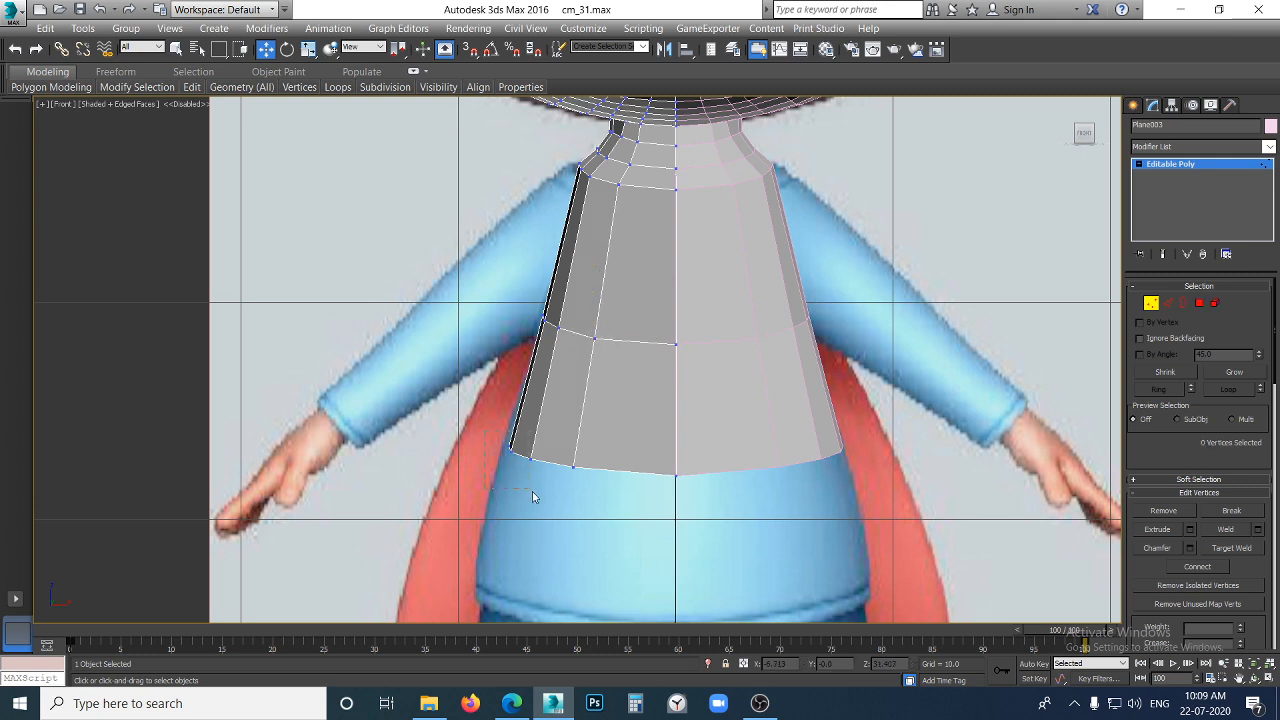
drag(532, 491, 568, 453)
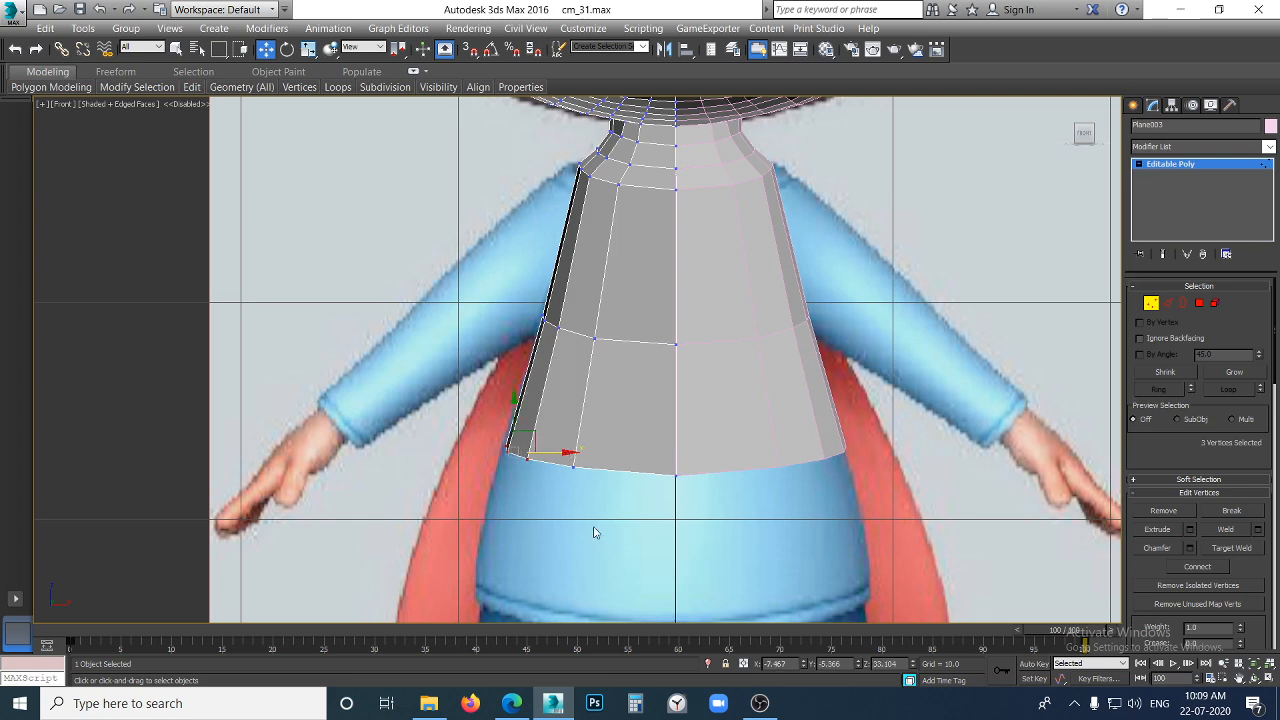
click(604, 566)
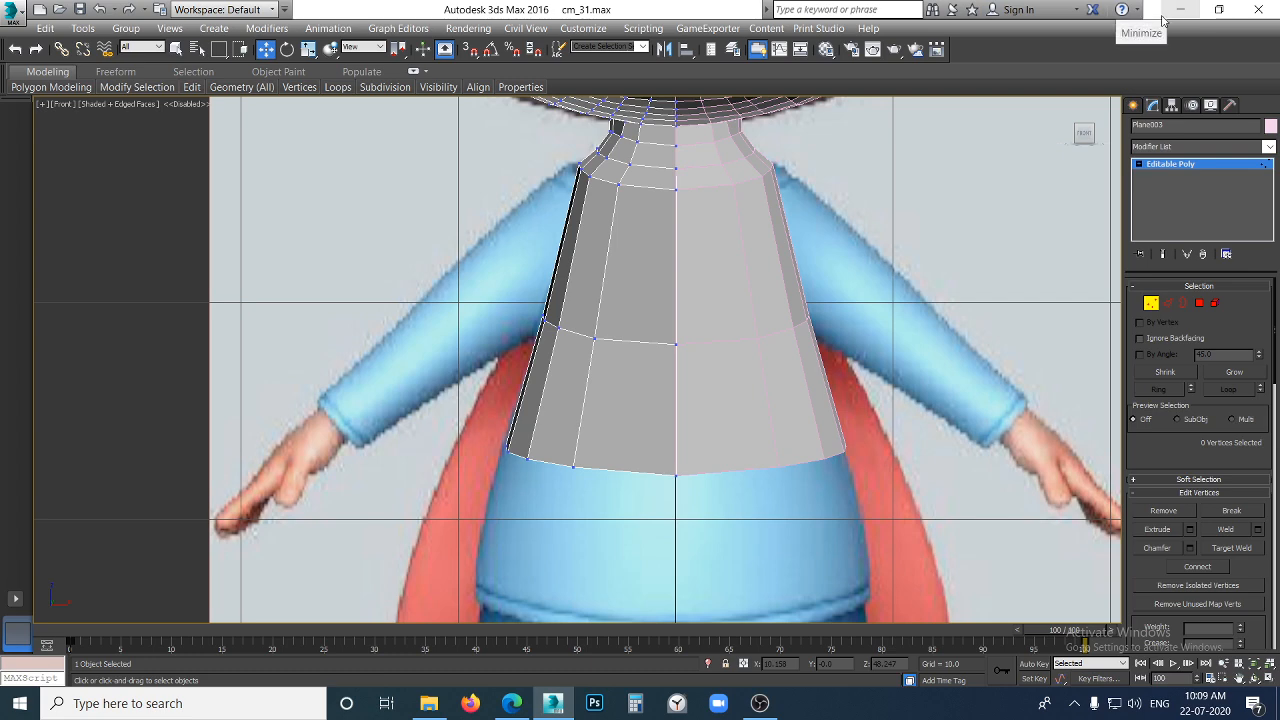
- Arrange the Google Meet browser window and the 3ds Max window side by side, with the meeting on the left half
click(512, 704)
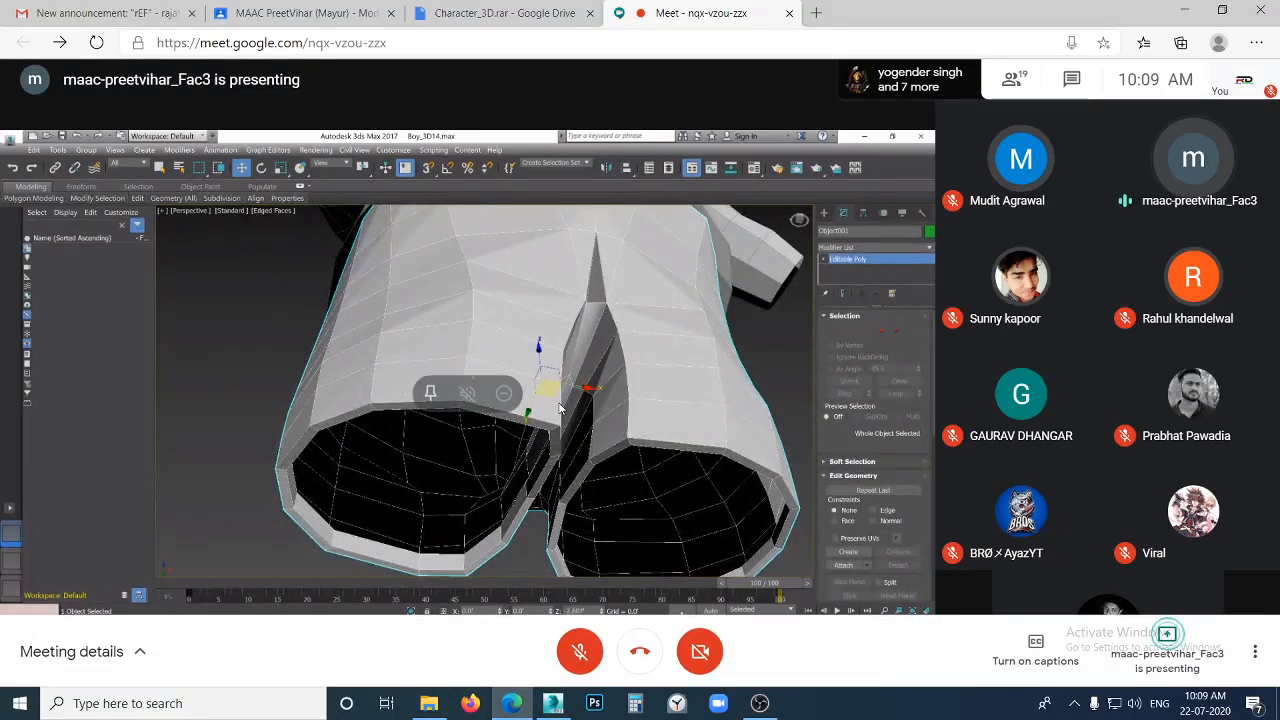
click(1221, 11)
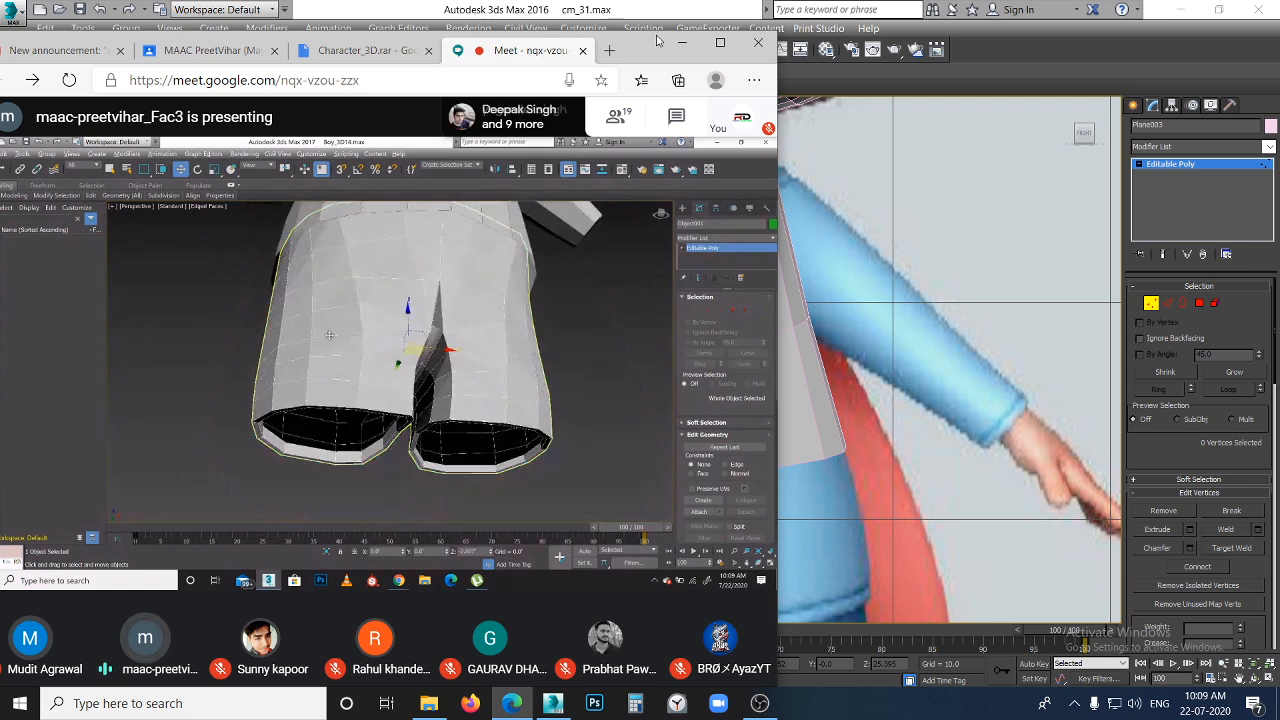
drag(646, 49, 0, 250)
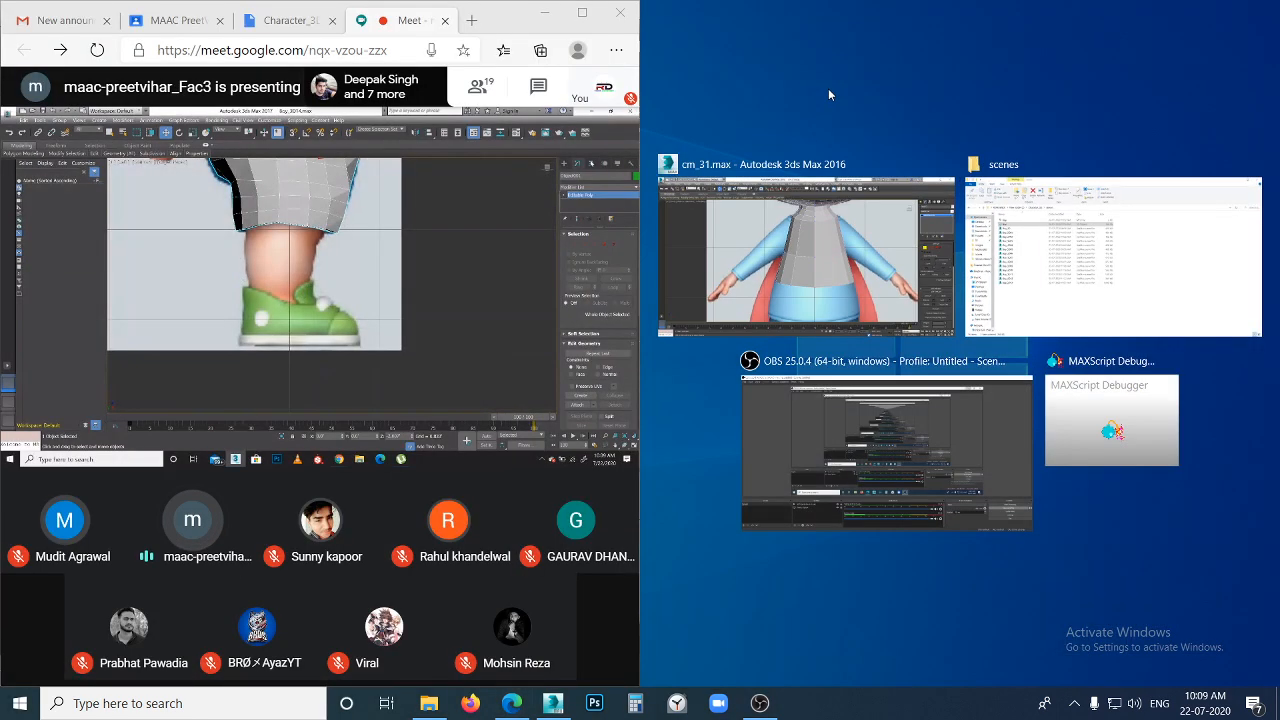
click(829, 90)
click(855, 280)
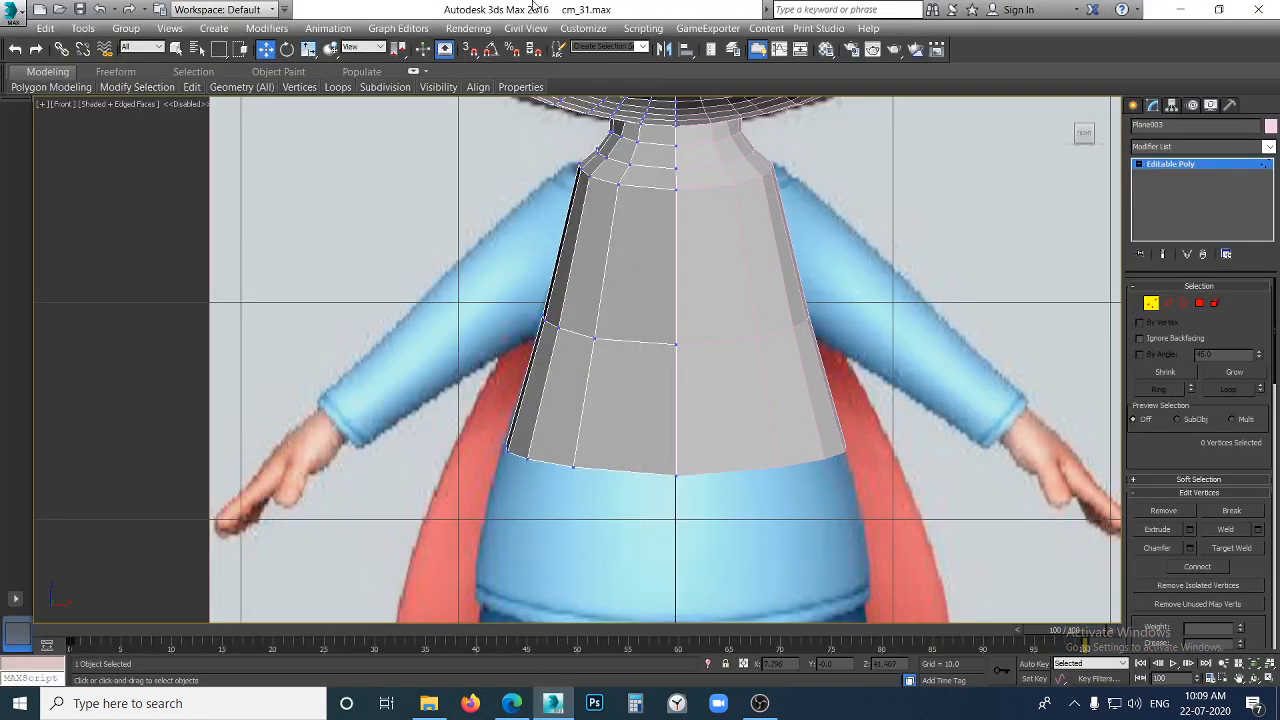
drag(533, 5, 1279, 385)
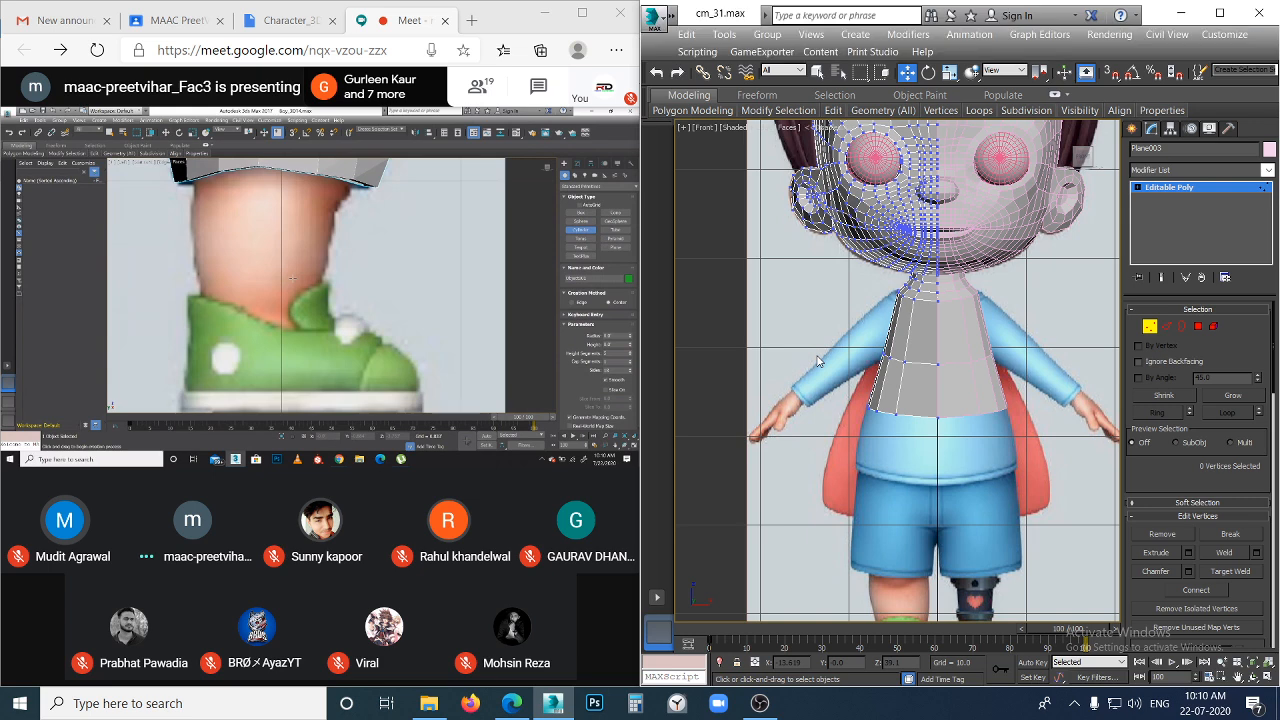
- Select the belly's lower edge loop and extrude it straight down about 6.7 units to the shirt hem
scroll(820, 385, up, 3)
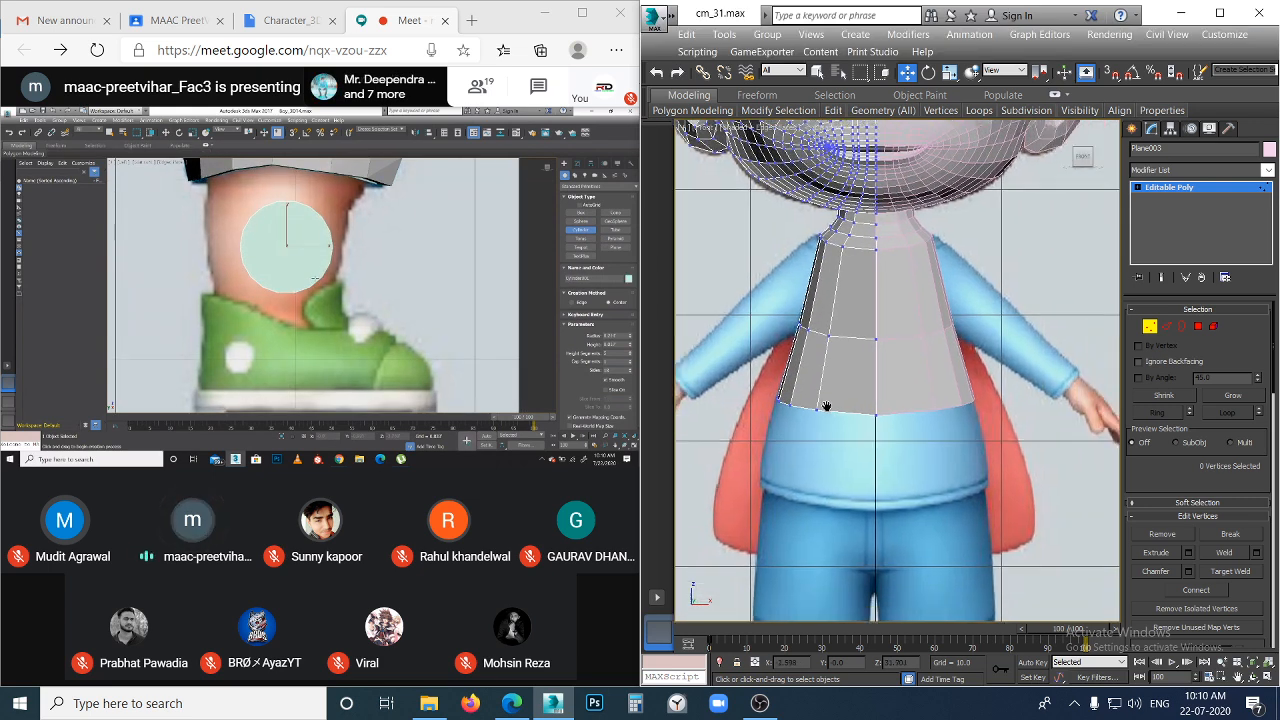
scroll(826, 406, down, 2)
scroll(830, 364, up, 6)
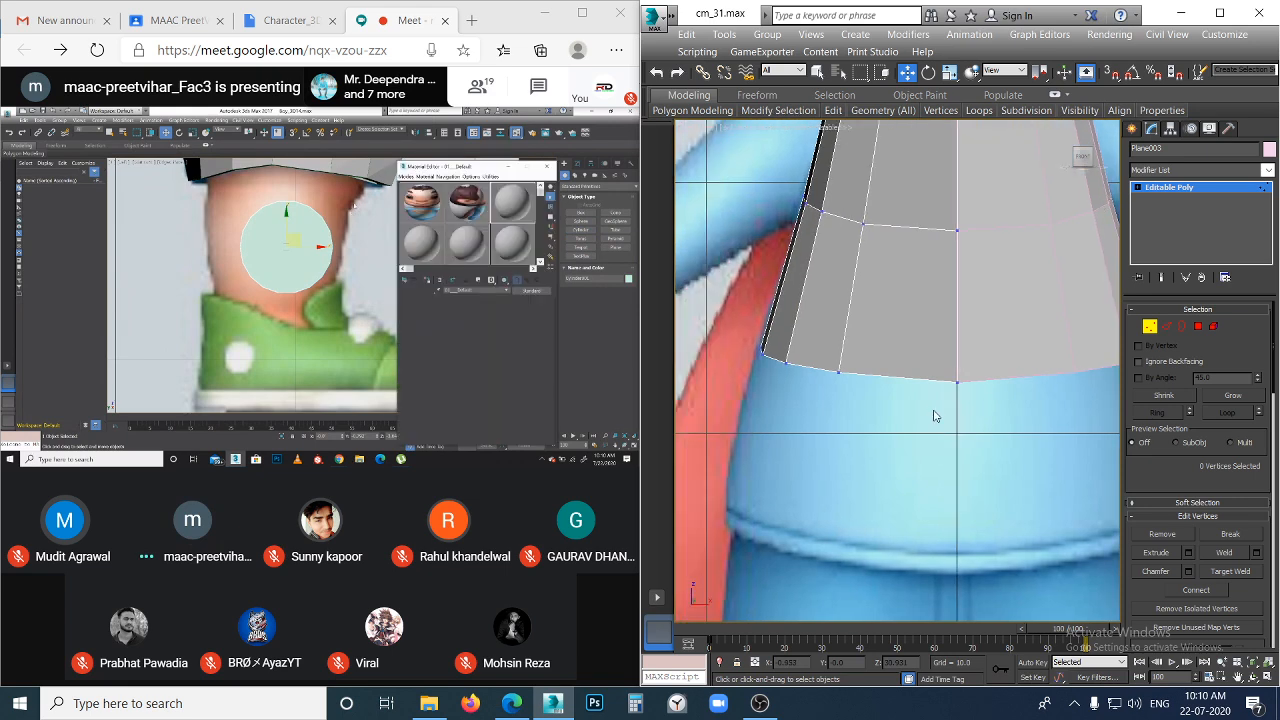
key(2)
double_click(911, 381)
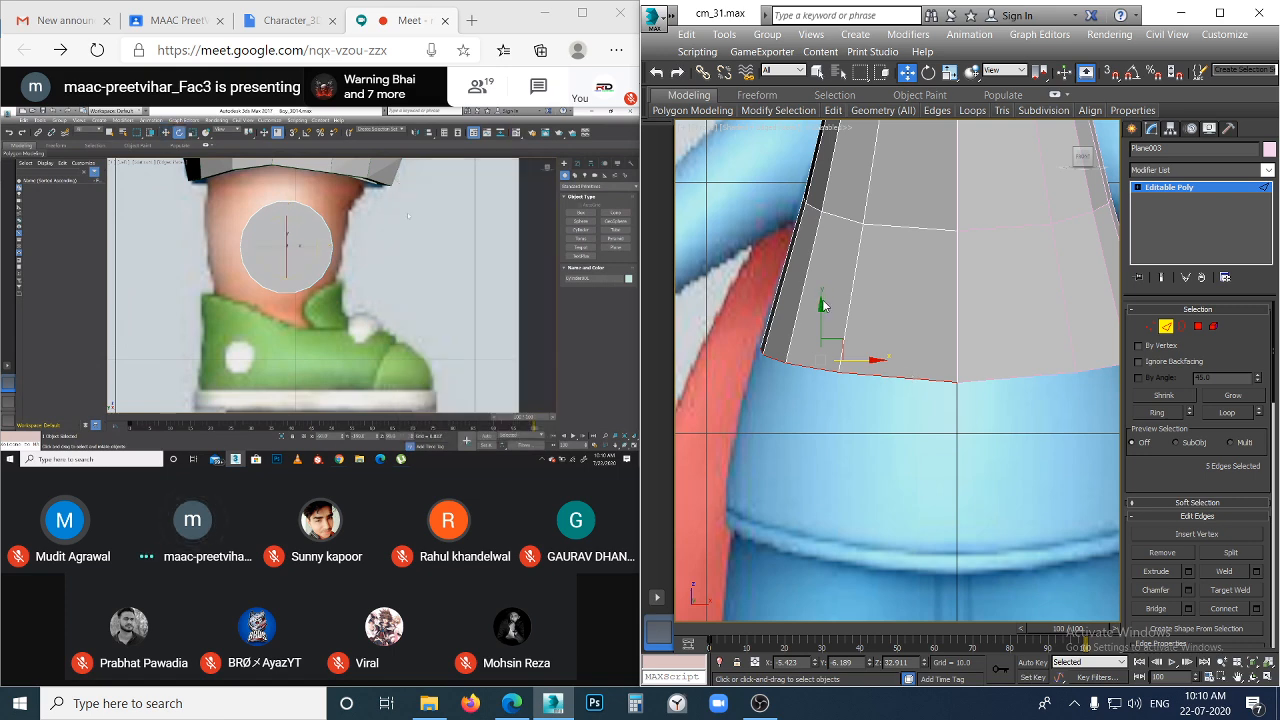
shift+drag(822, 307, 838, 473)
middle_drag(787, 551, 812, 429)
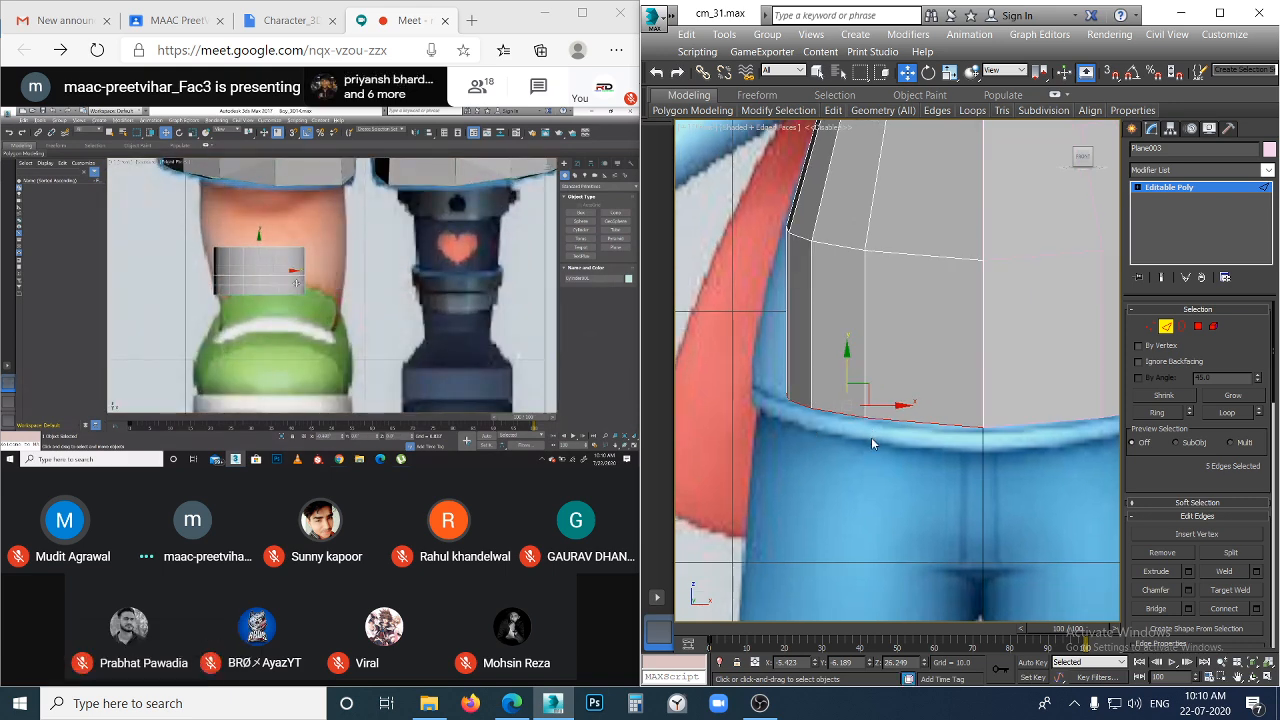
- Move the side vertices of the hem row outward to the shirt outline and raise them slightly along the hem curve
key(1)
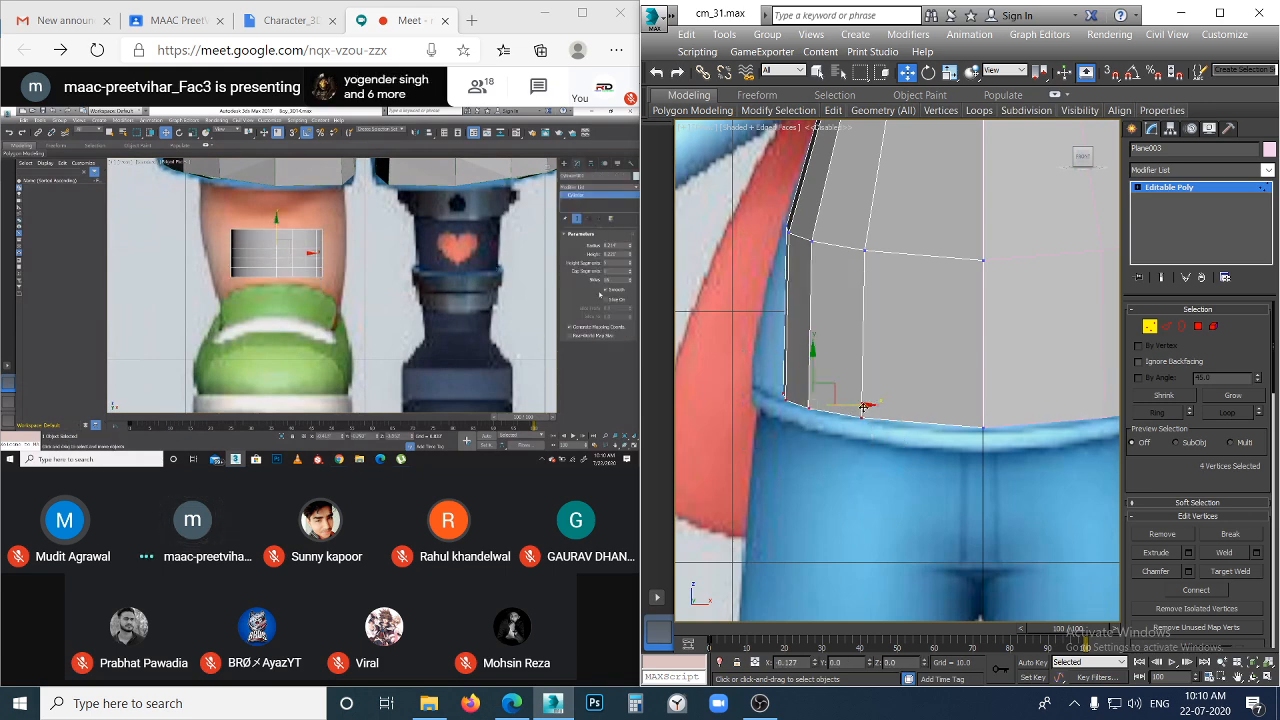
drag(873, 408, 844, 406)
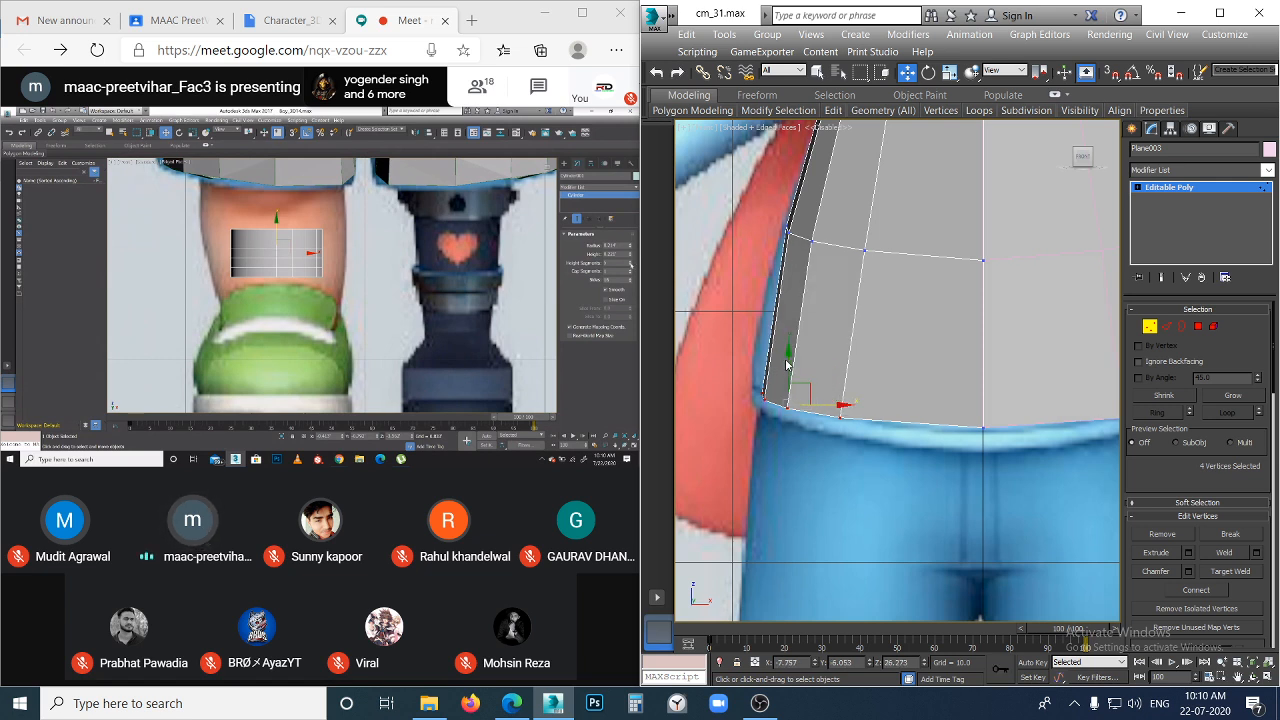
drag(788, 355, 787, 346)
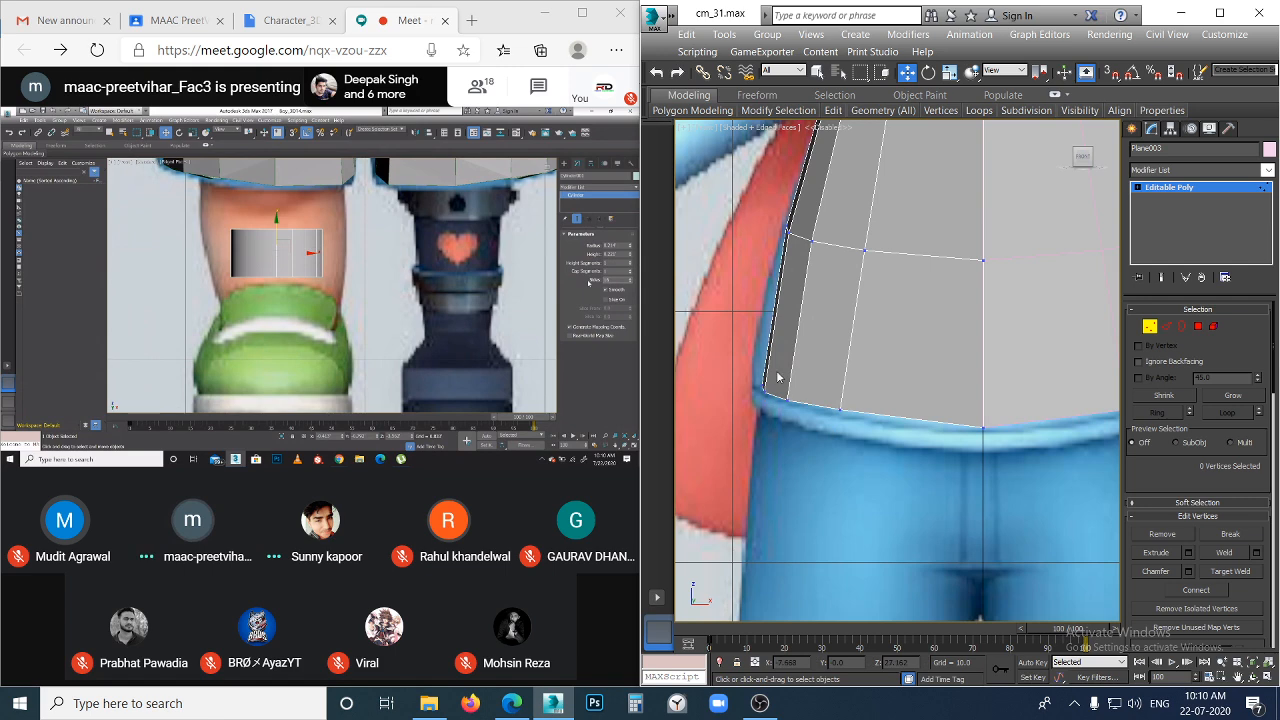
- Pull the two outermost hem vertices slightly further outward and up to meet the corner of the shirt hem
click(764, 388)
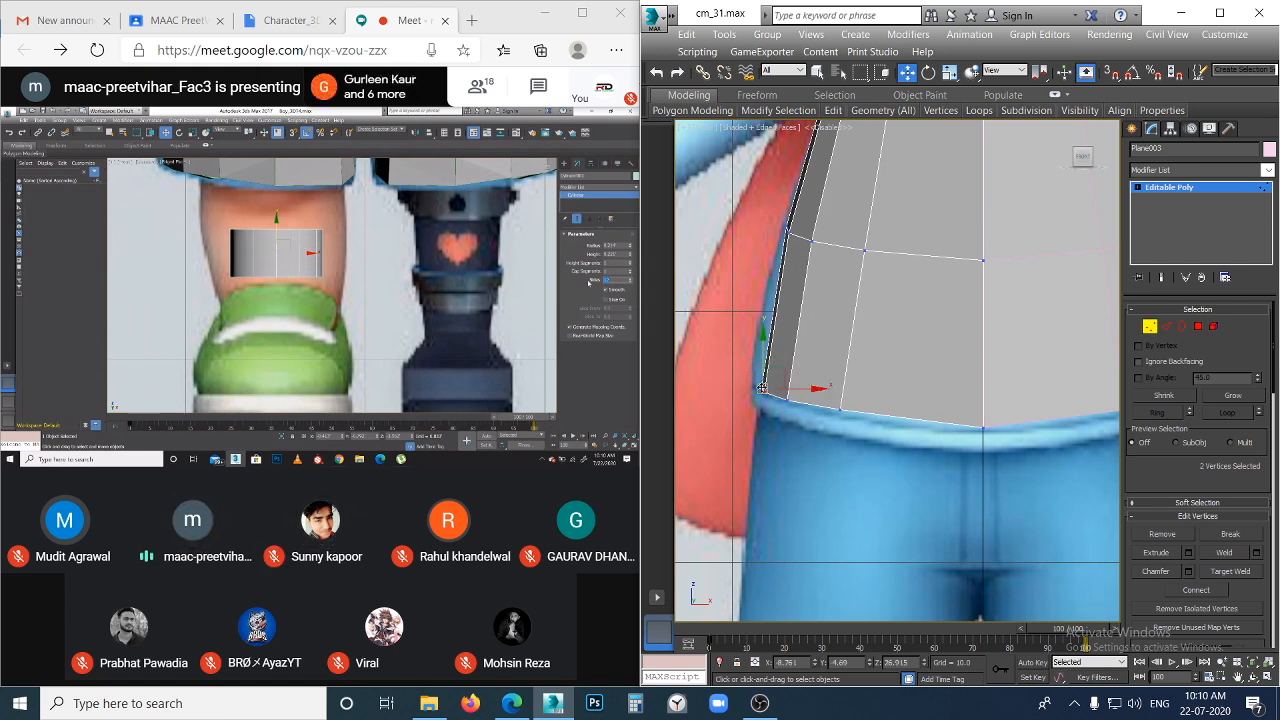
drag(764, 388, 810, 389)
key(ctrl+z)
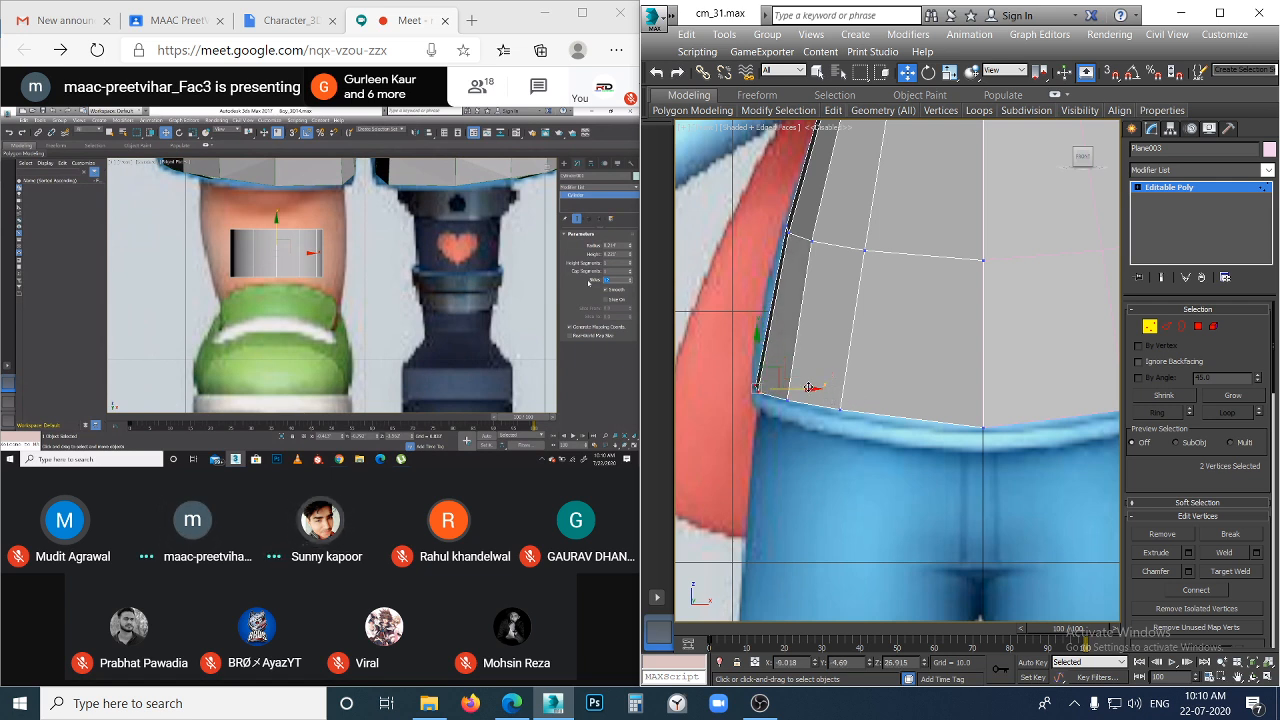
drag(753, 336, 752, 331)
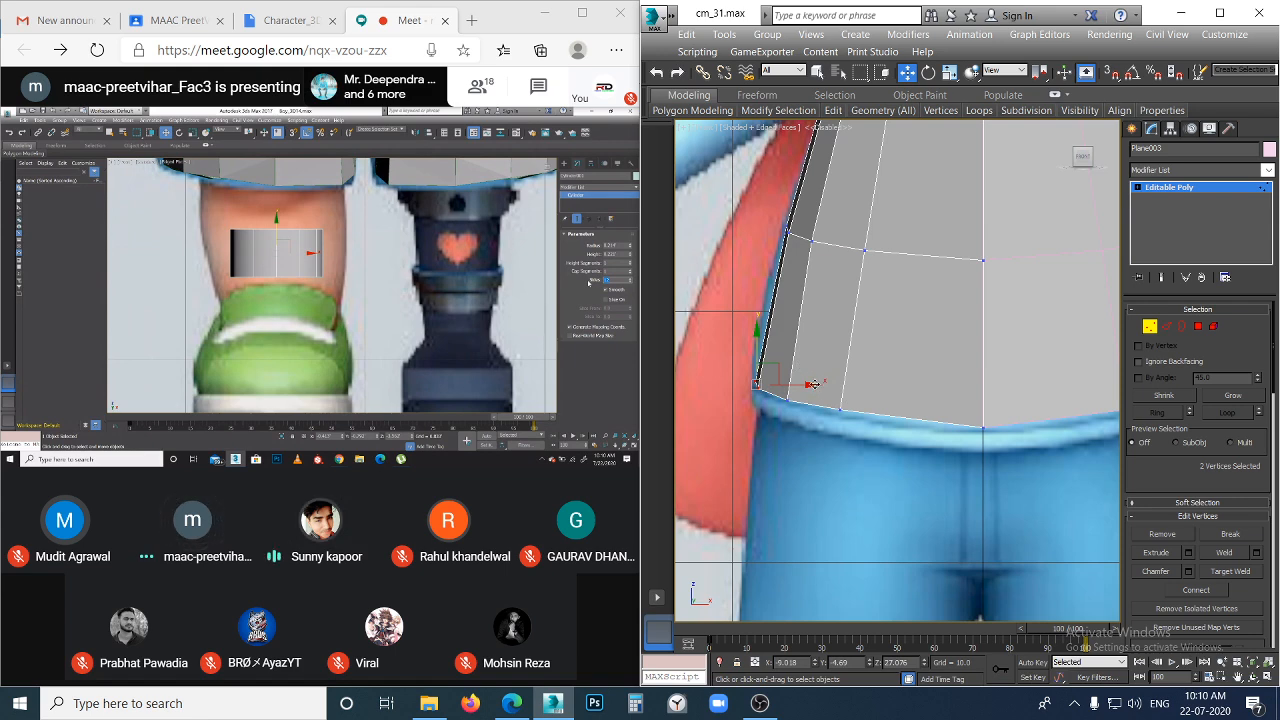
drag(817, 389, 814, 389)
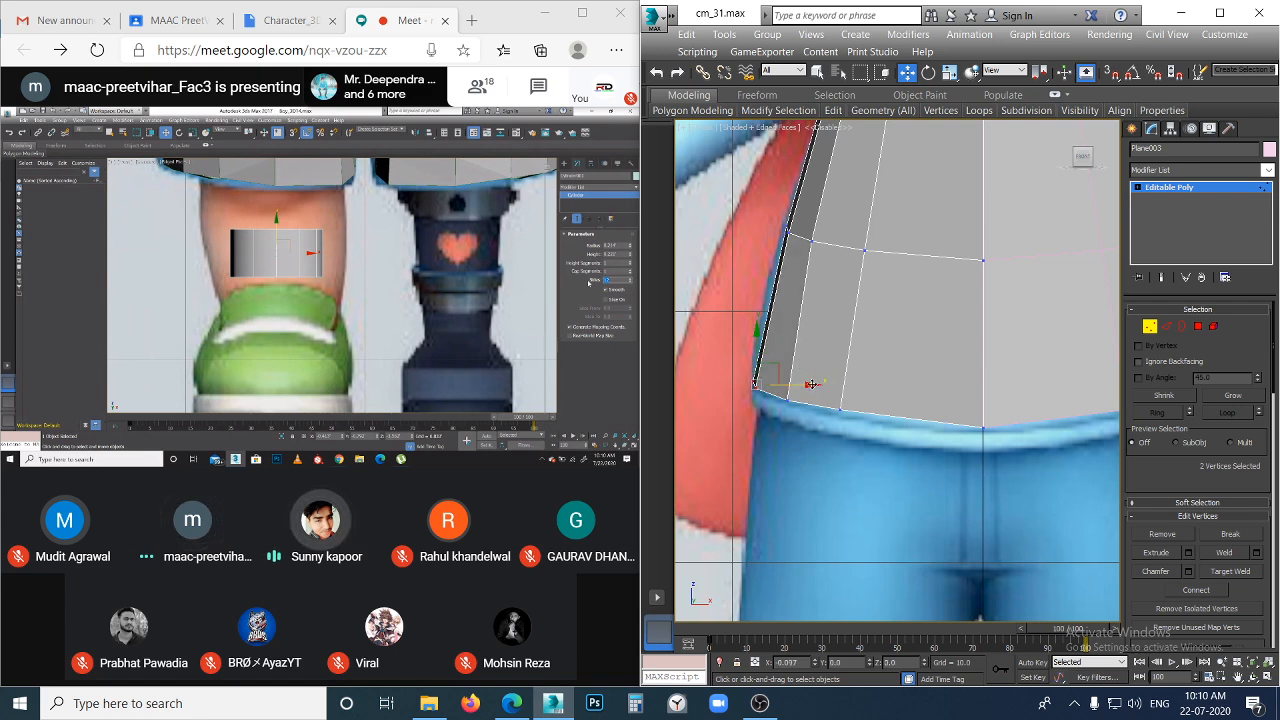
click(860, 343)
- Slide the belly row's vertex next to the side edge slightly inward and lower the row's centre vertex a little
scroll(800, 330, down, 4)
scroll(785, 340, down, 2)
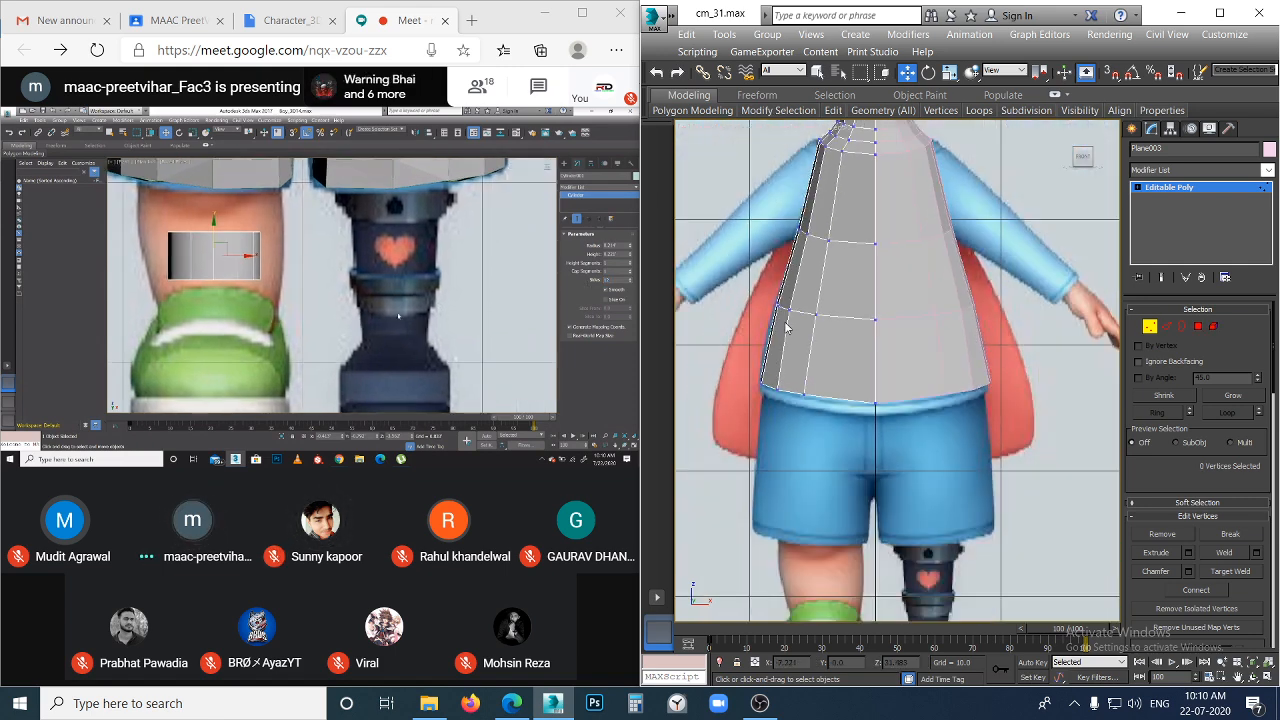
click(815, 314)
scroll(797, 335, up, 4)
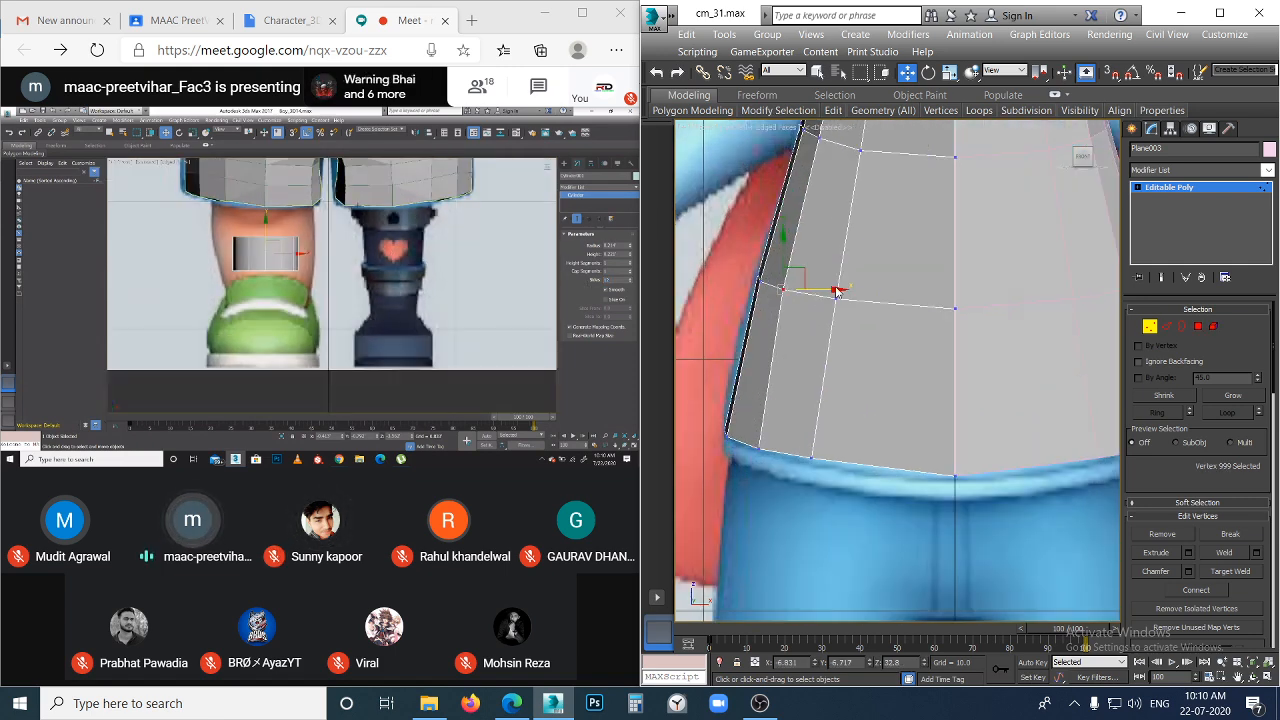
drag(838, 291, 843, 321)
click(843, 321)
scroll(843, 321, down, 3)
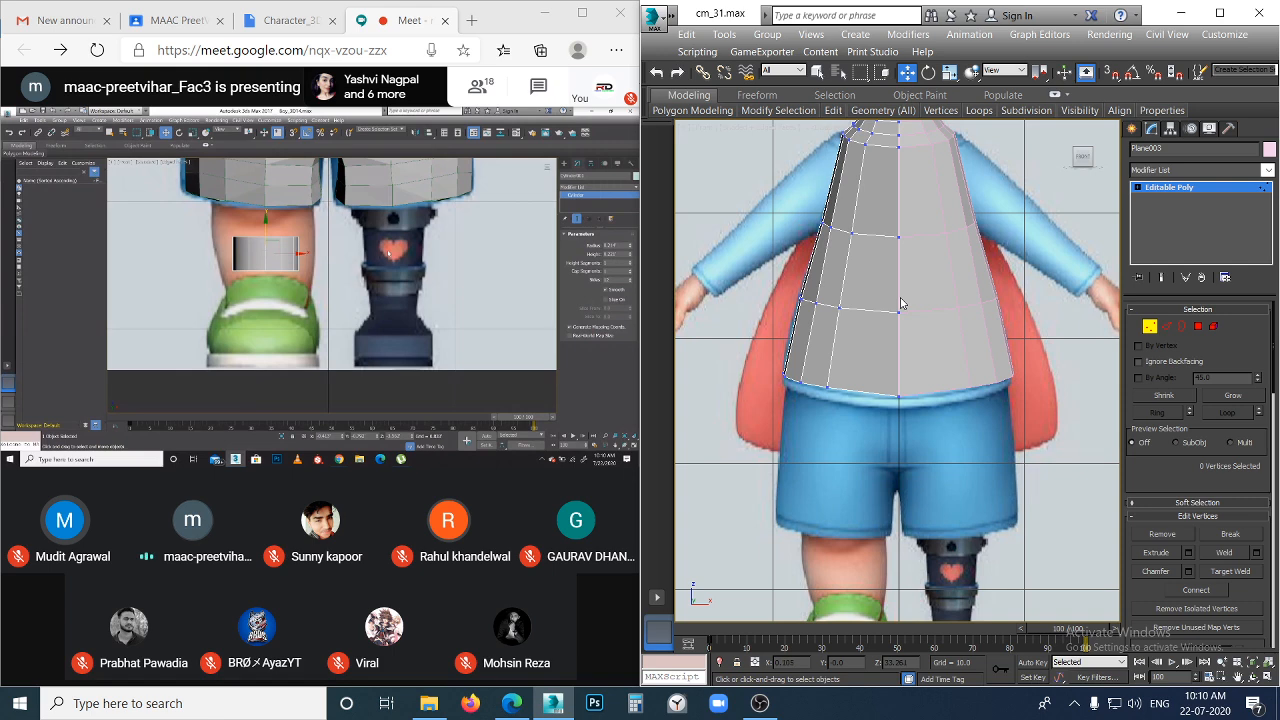
click(898, 312)
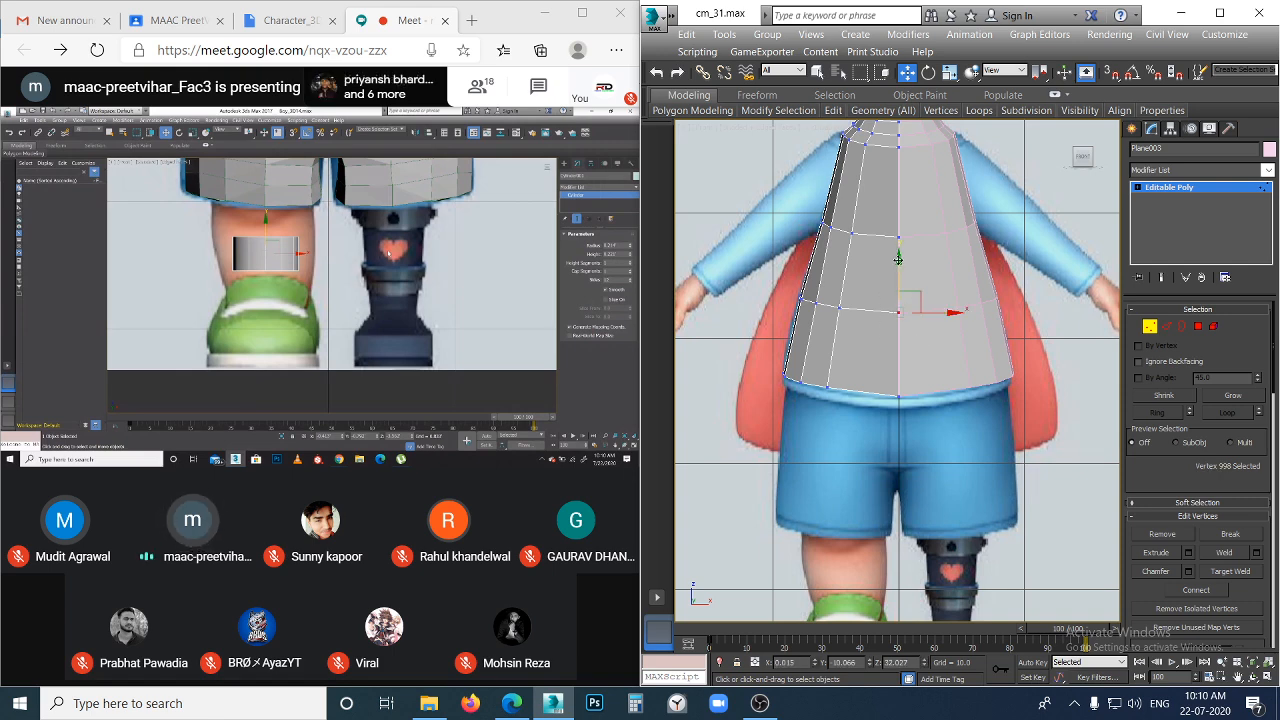
click(887, 322)
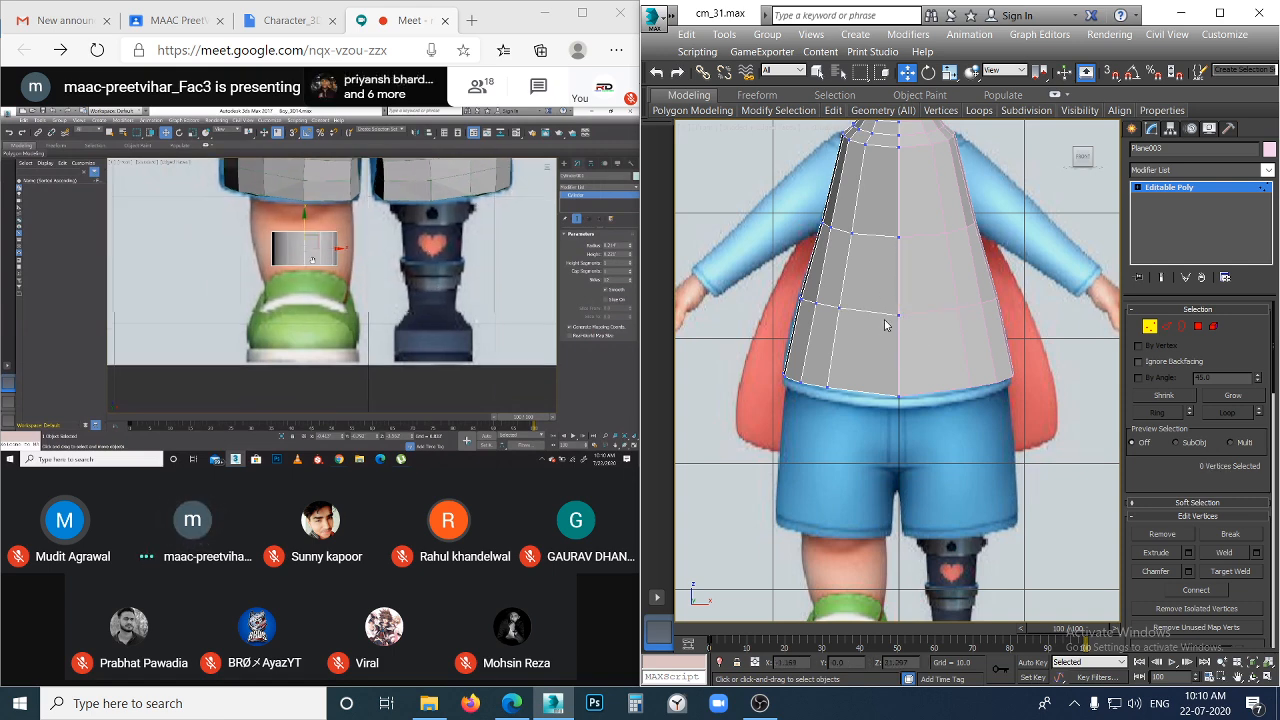
- Nudge the chest row's vertex near the side edge and the belly row's outermost vertex slightly inward to even out the side contour
scroll(845, 238, up, 2)
click(819, 224)
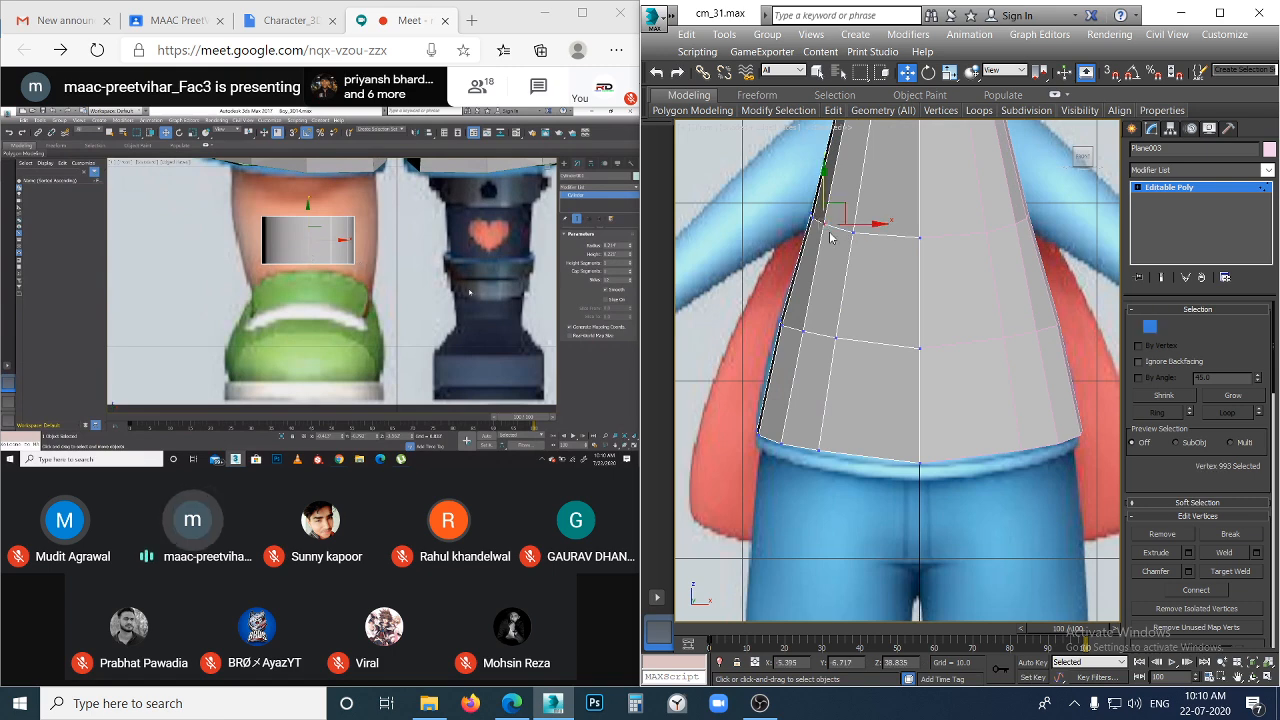
scroll(819, 222, up, 2)
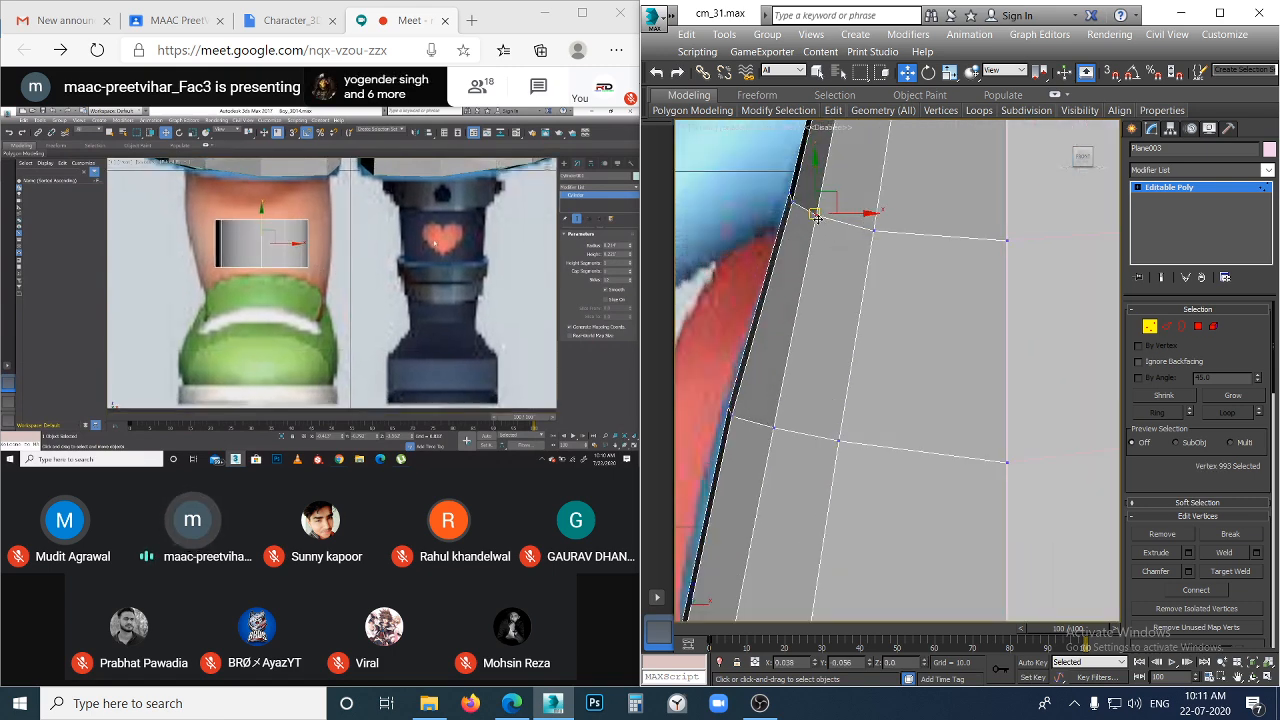
click(846, 276)
scroll(845, 278, down, 1)
scroll(787, 384, up, 2)
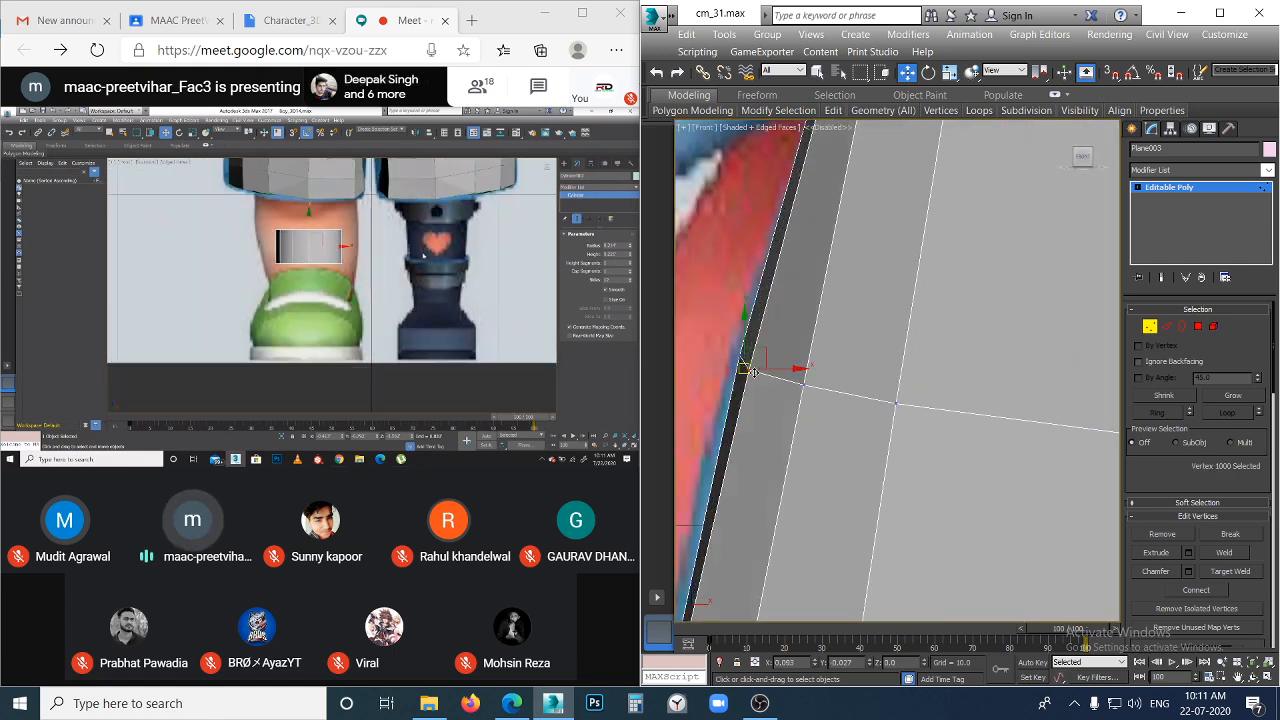
scroll(762, 403, down, 3)
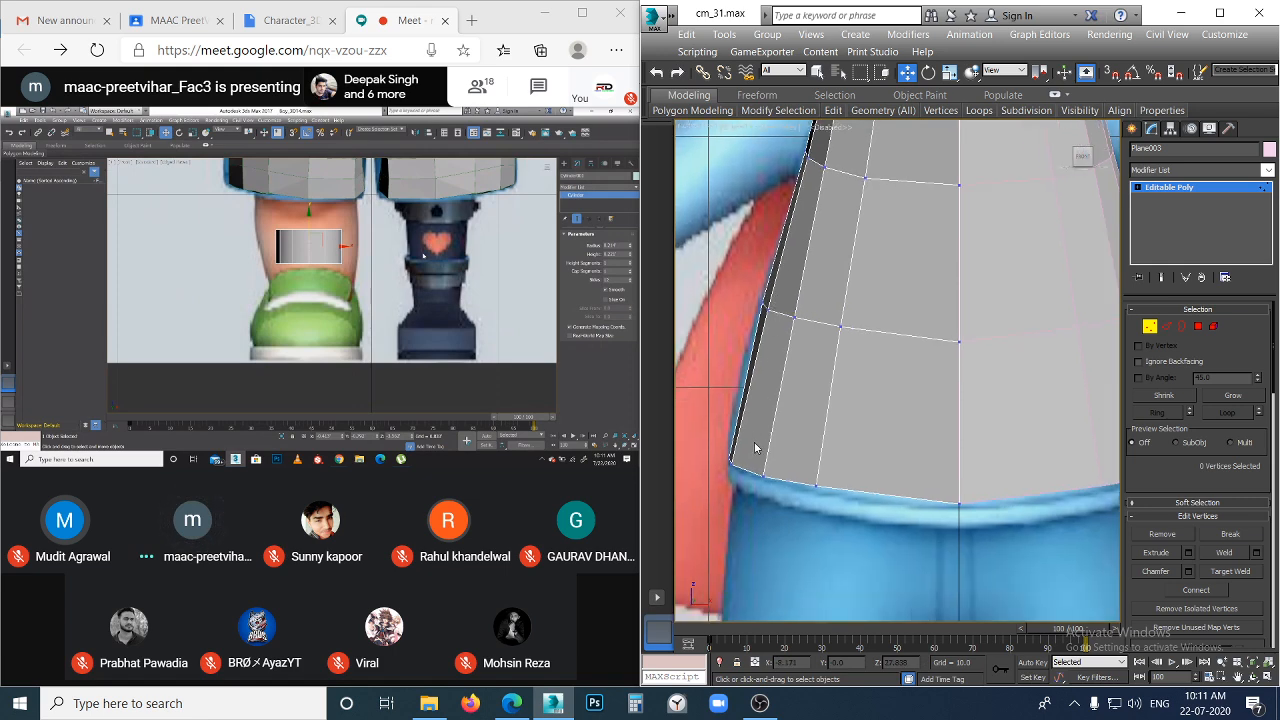
- Nudge the outermost hem vertex slightly inward and down to sit on the corner of the shirt hem
click(706, 486)
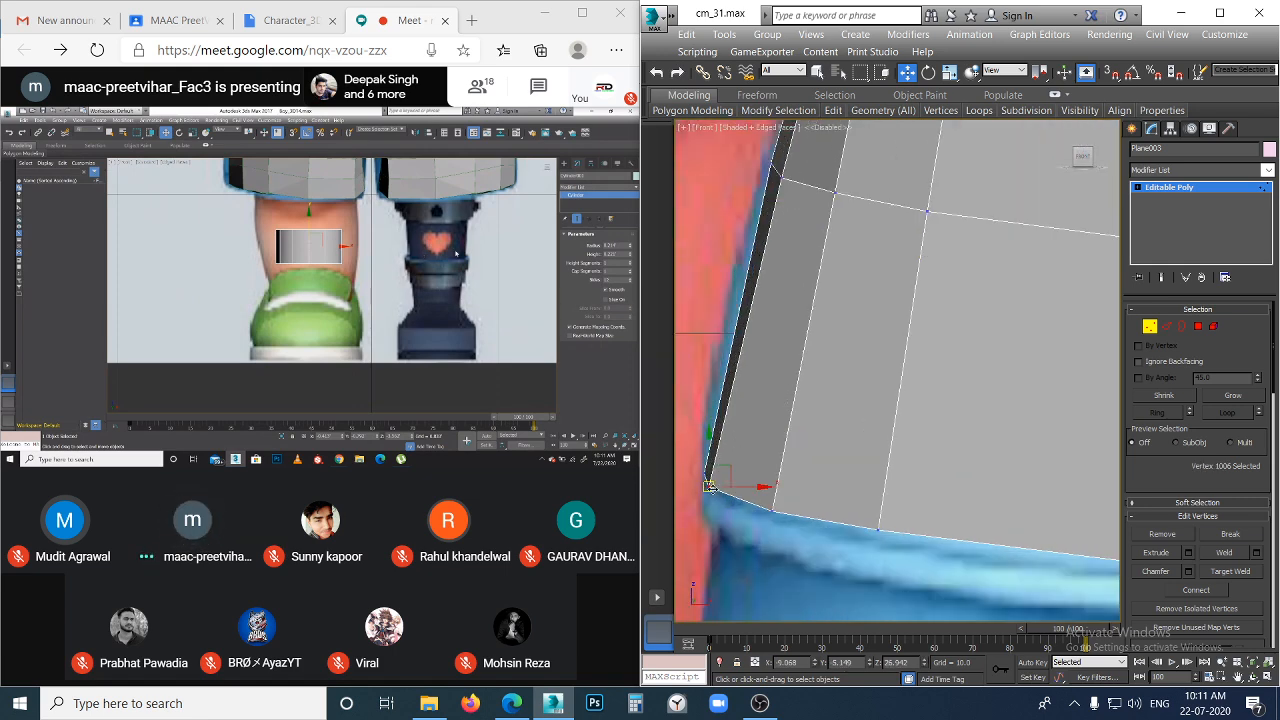
drag(710, 487, 716, 490)
click(742, 546)
scroll(742, 546, down, 2)
middle_drag(733, 525, 696, 478)
- Nudge the hem vertex beside the centre onto the hem curve and lower the hem's centre vertex slightly
click(807, 488)
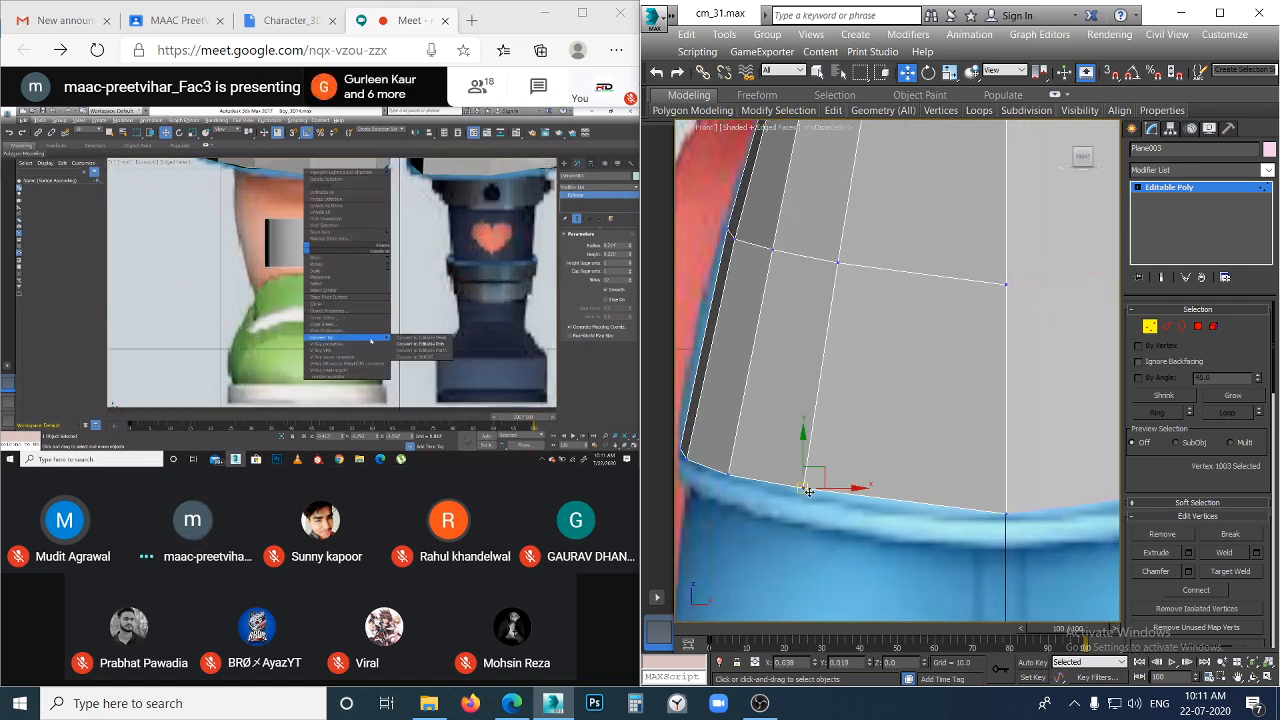
click(1004, 514)
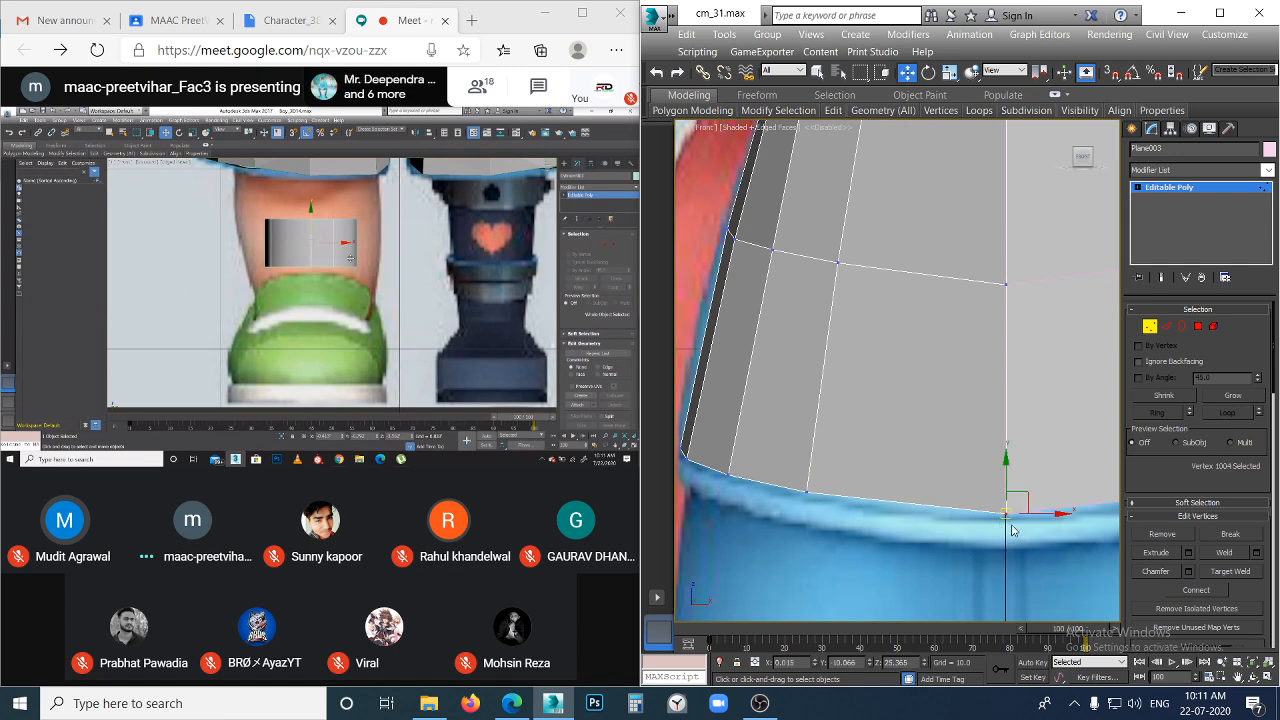
drag(1005, 514, 1003, 518)
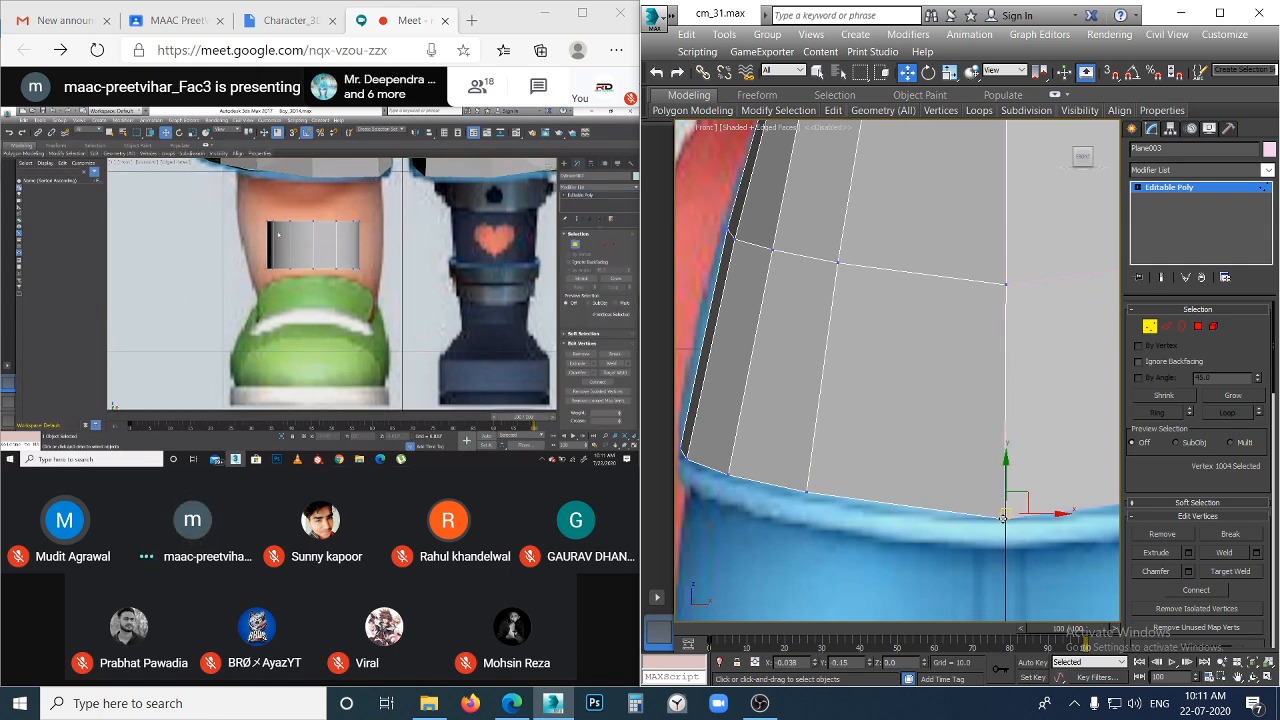
click(1018, 561)
scroll(936, 477, down, 5)
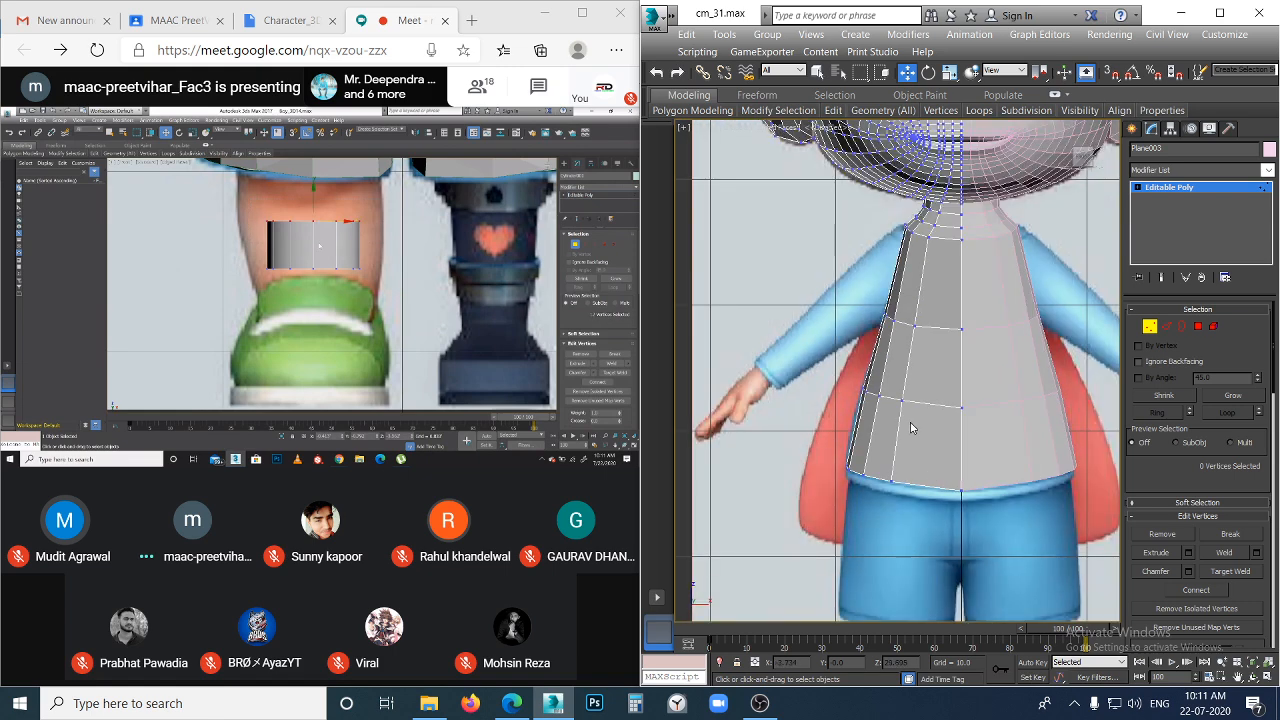
- Connect the ring of vertical edges between the belly row and the hem to add a new horizontal edge loop
key(2)
click(909, 442)
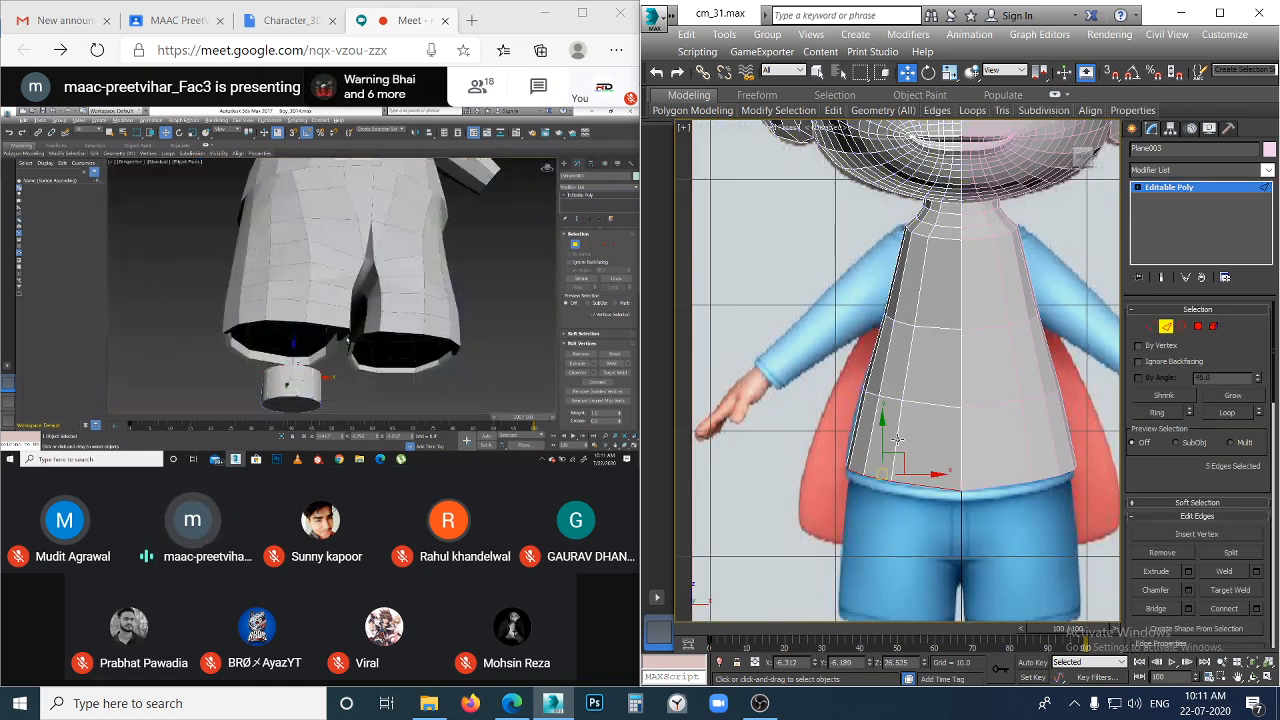
key(alt+r)
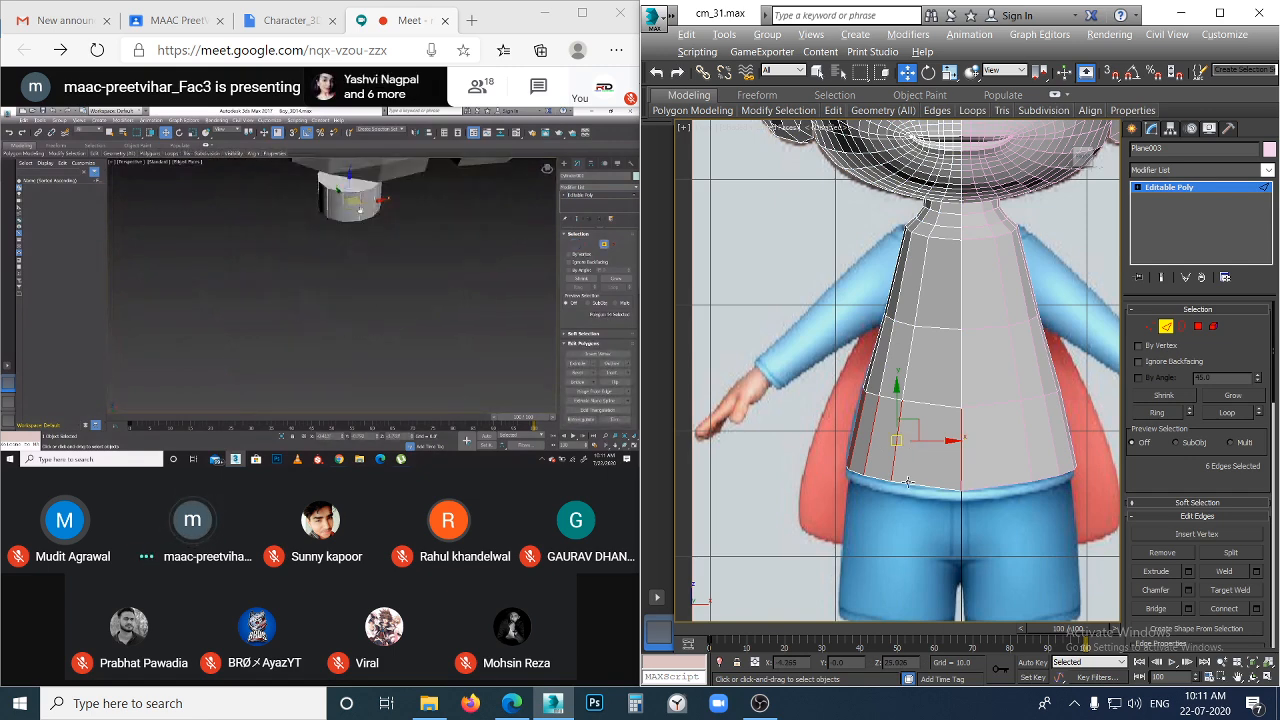
click(1240, 610)
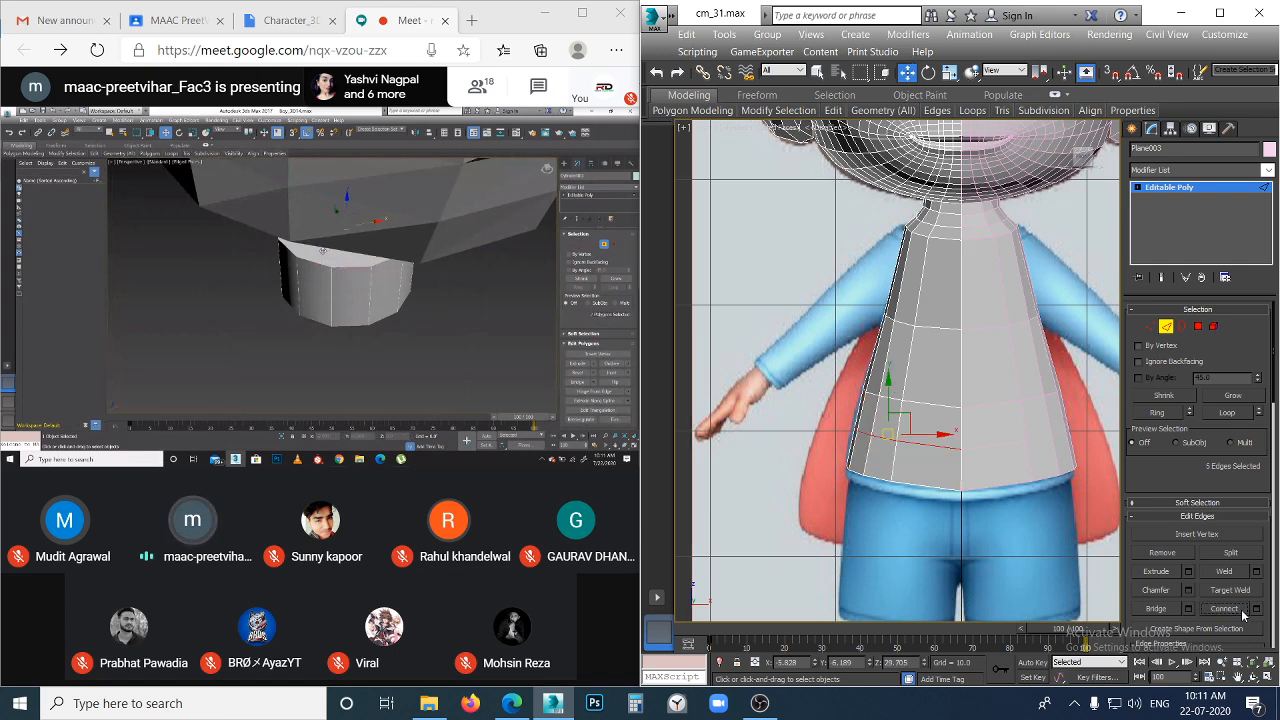
click(923, 524)
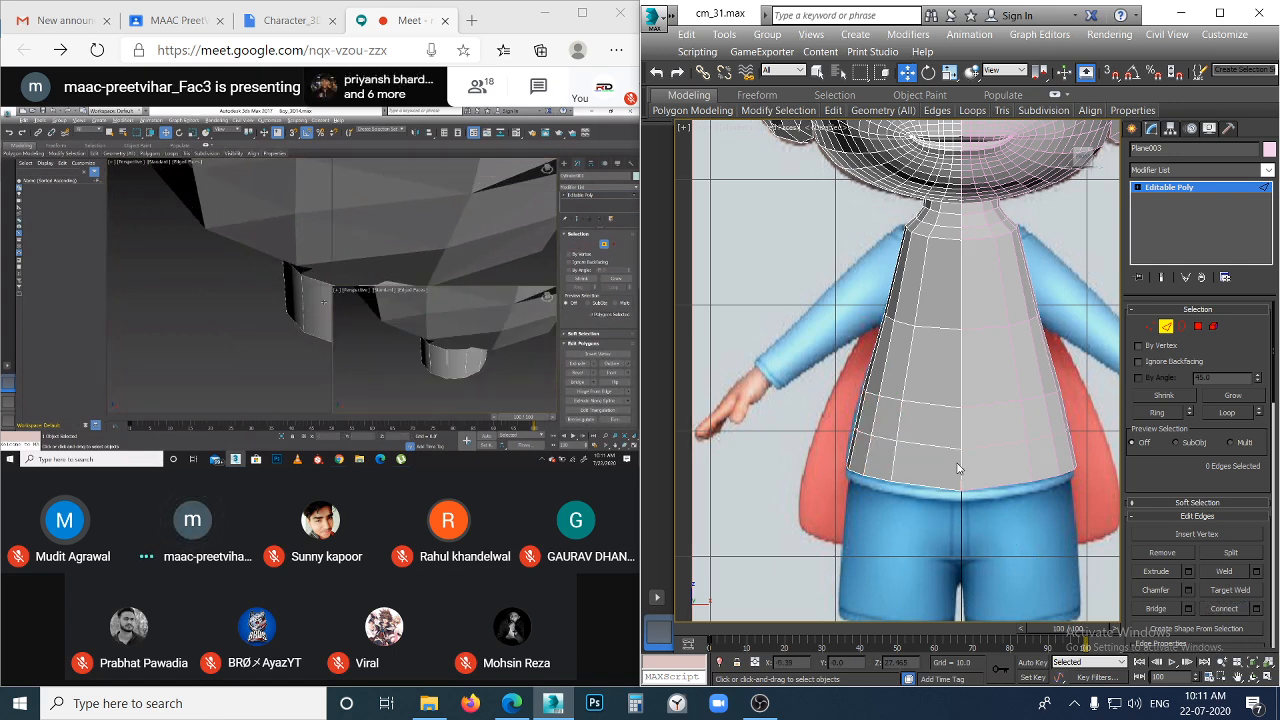
- Select the new edge loop above the hem and apply Set Flow to it
key(2)
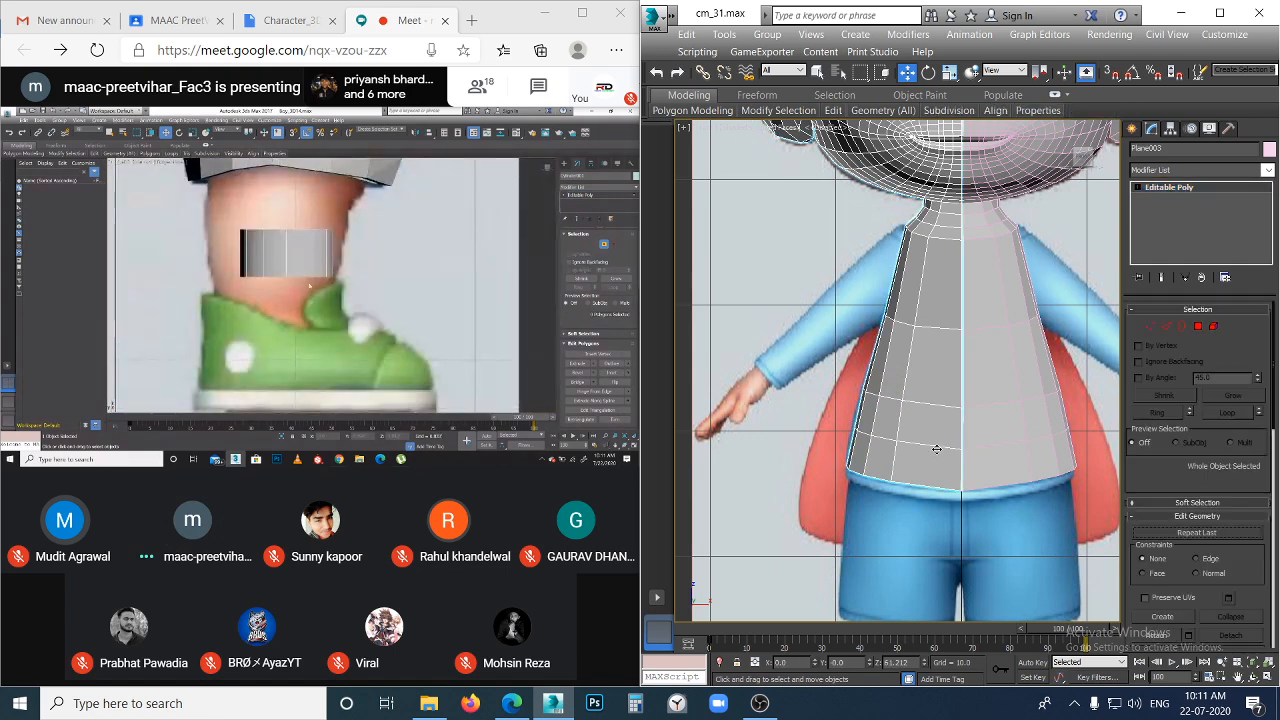
key(2)
click(937, 447)
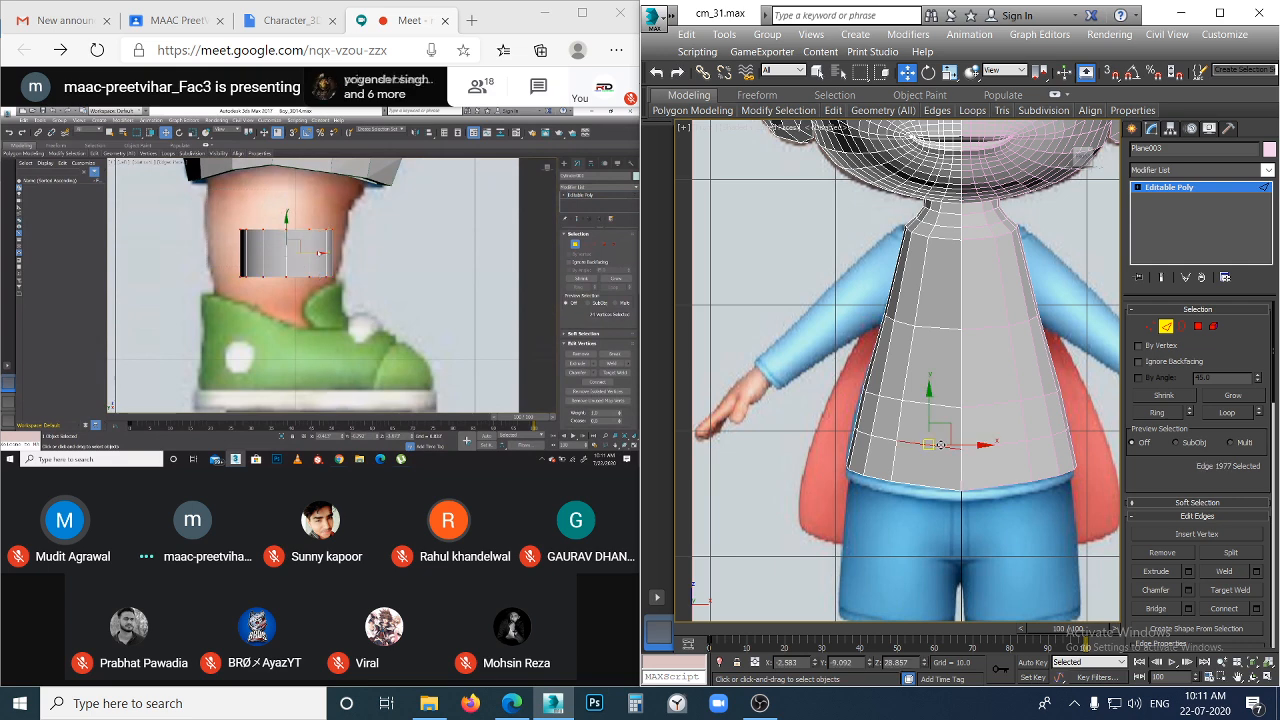
double_click(940, 444)
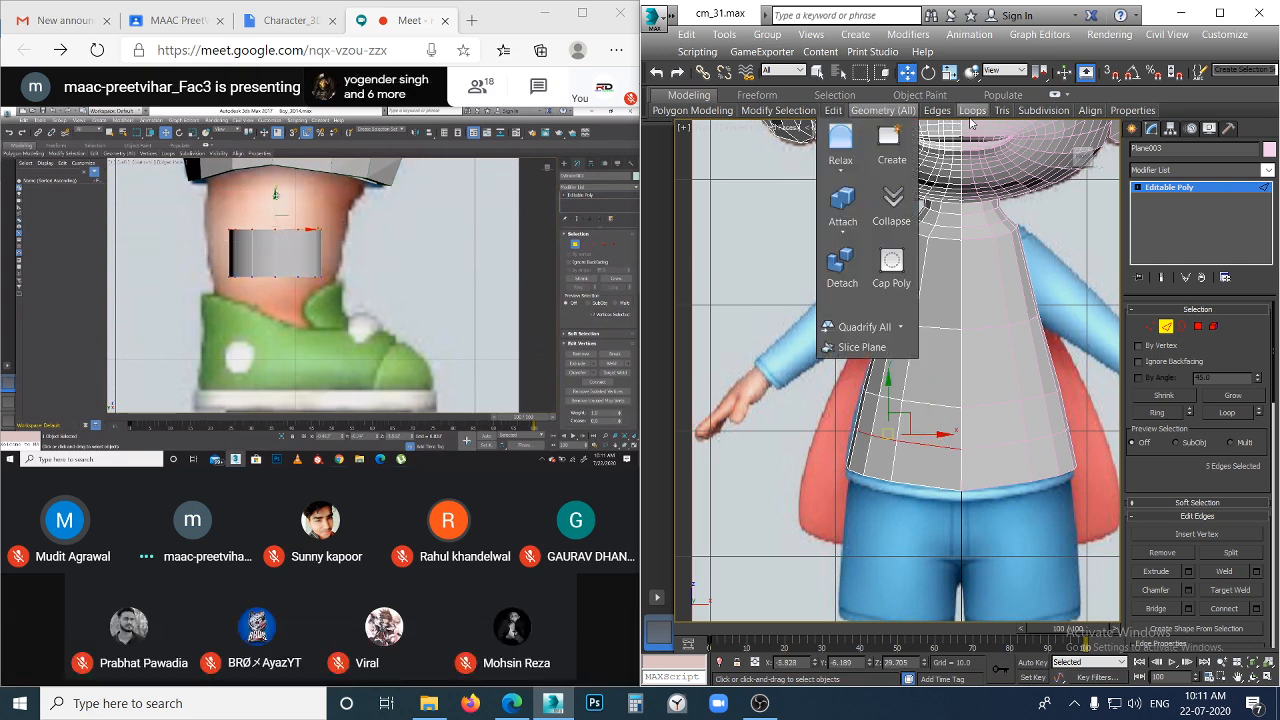
mouse_move(972, 112)
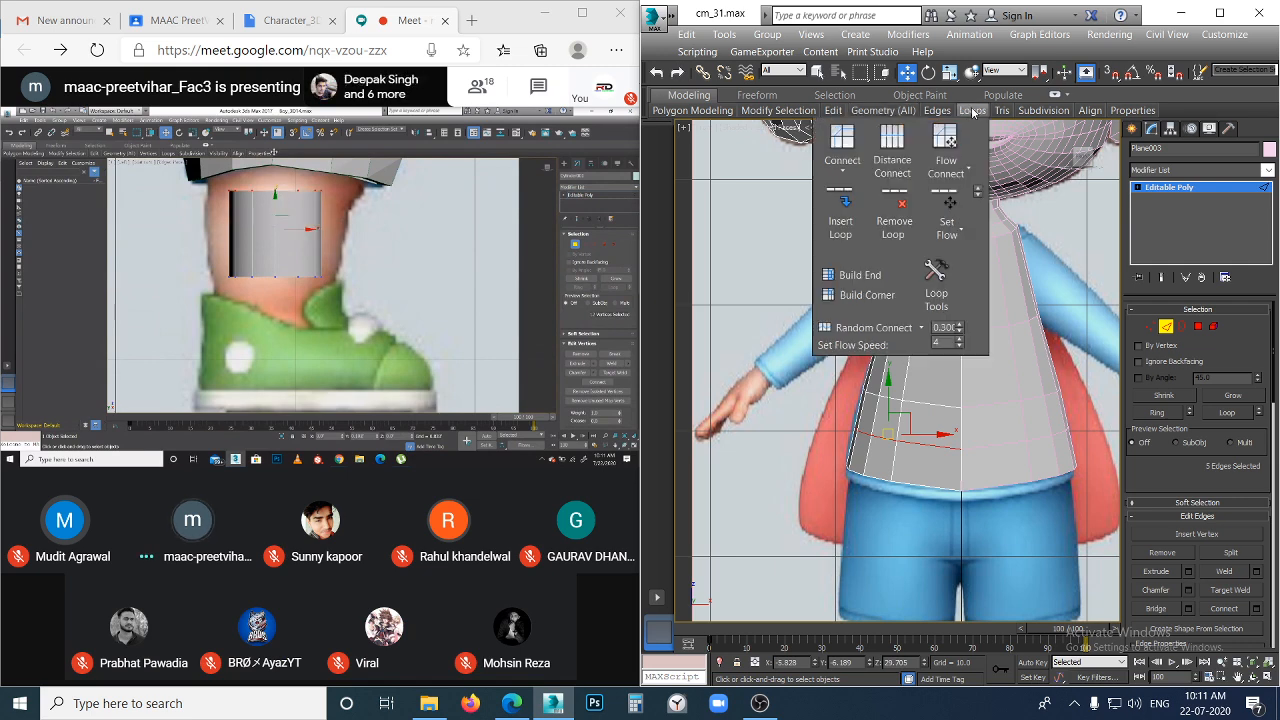
click(950, 203)
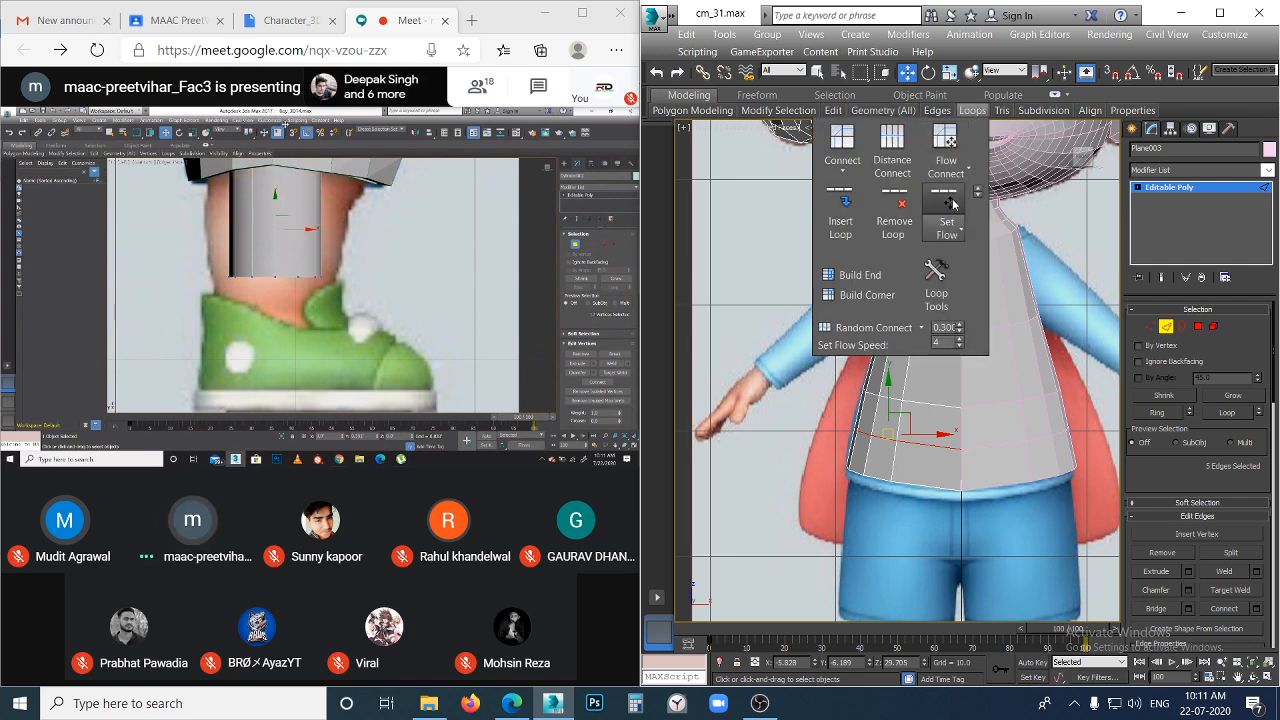
click(961, 506)
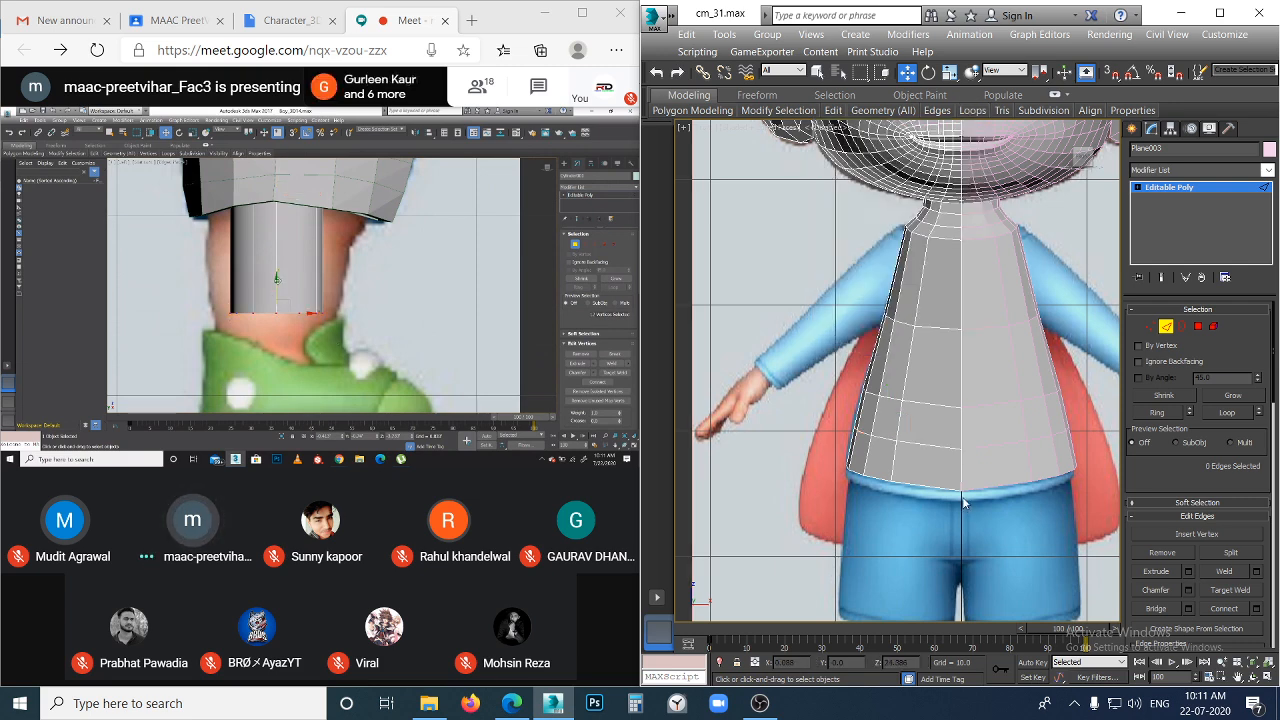
- Move the side vertices of the new row above the hem slightly outward and up to the shirt outline
key(1)
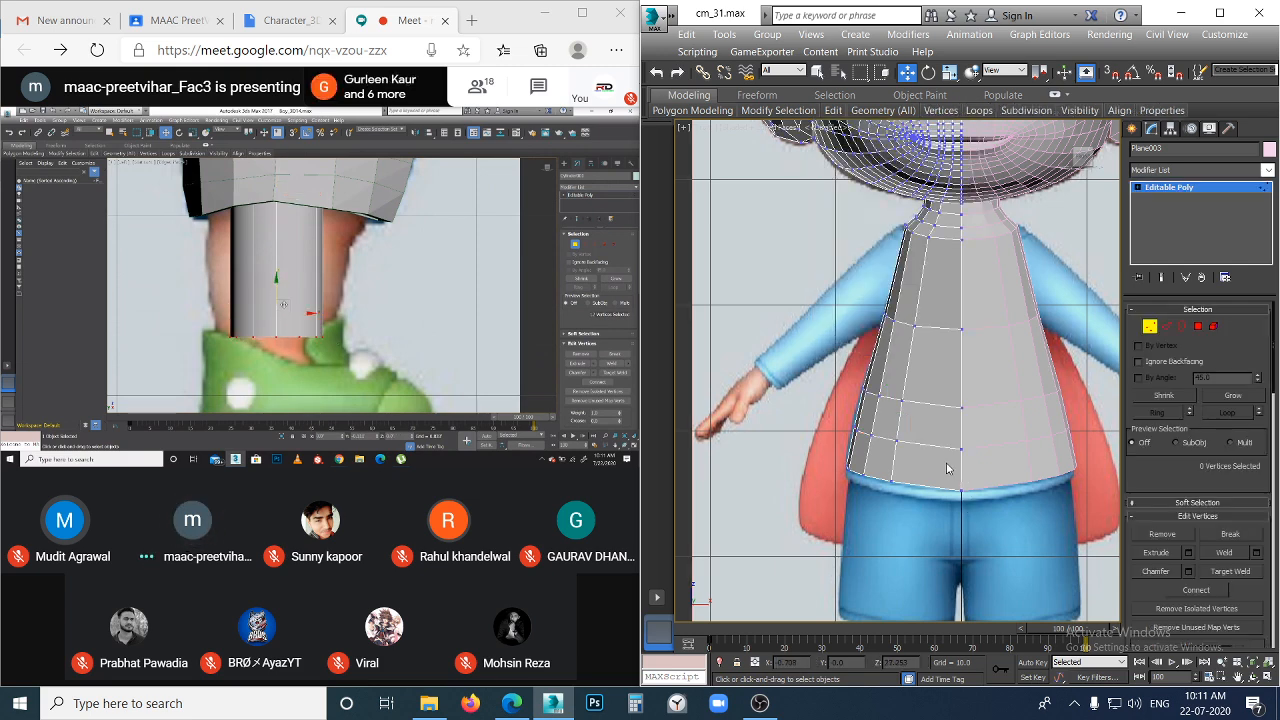
click(895, 441)
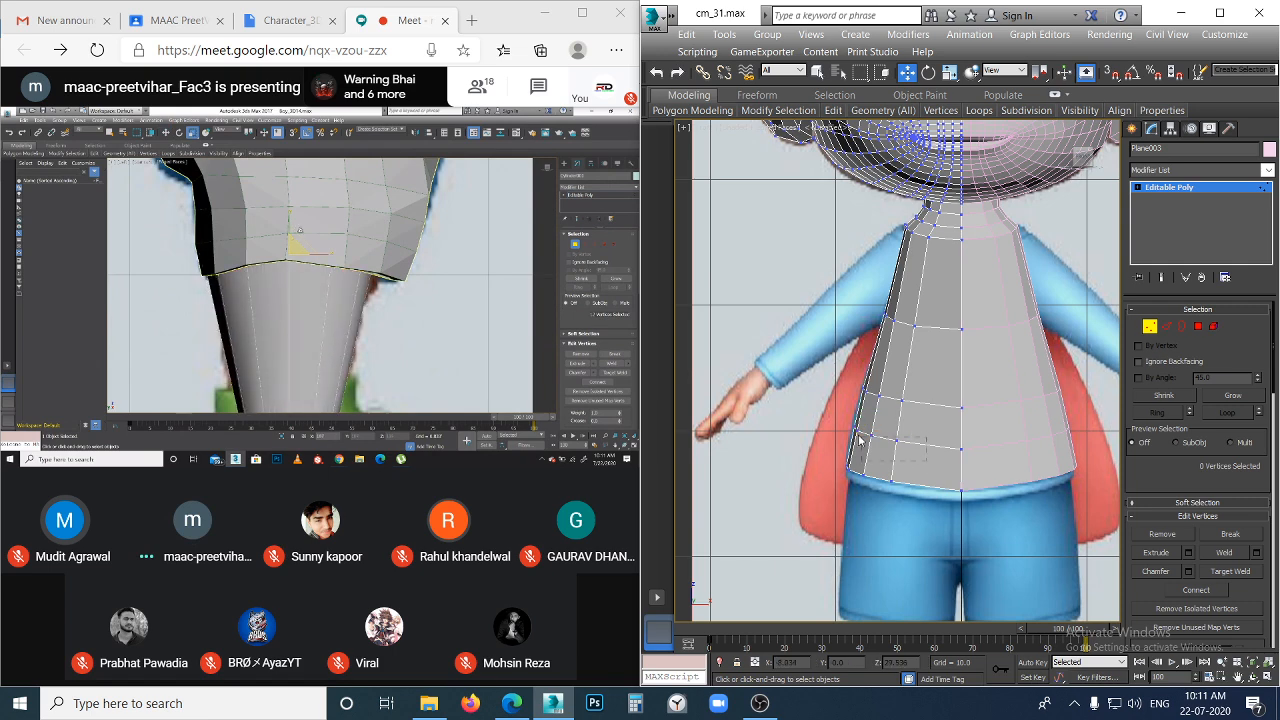
drag(926, 458, 880, 417)
scroll(860, 432, up, 4)
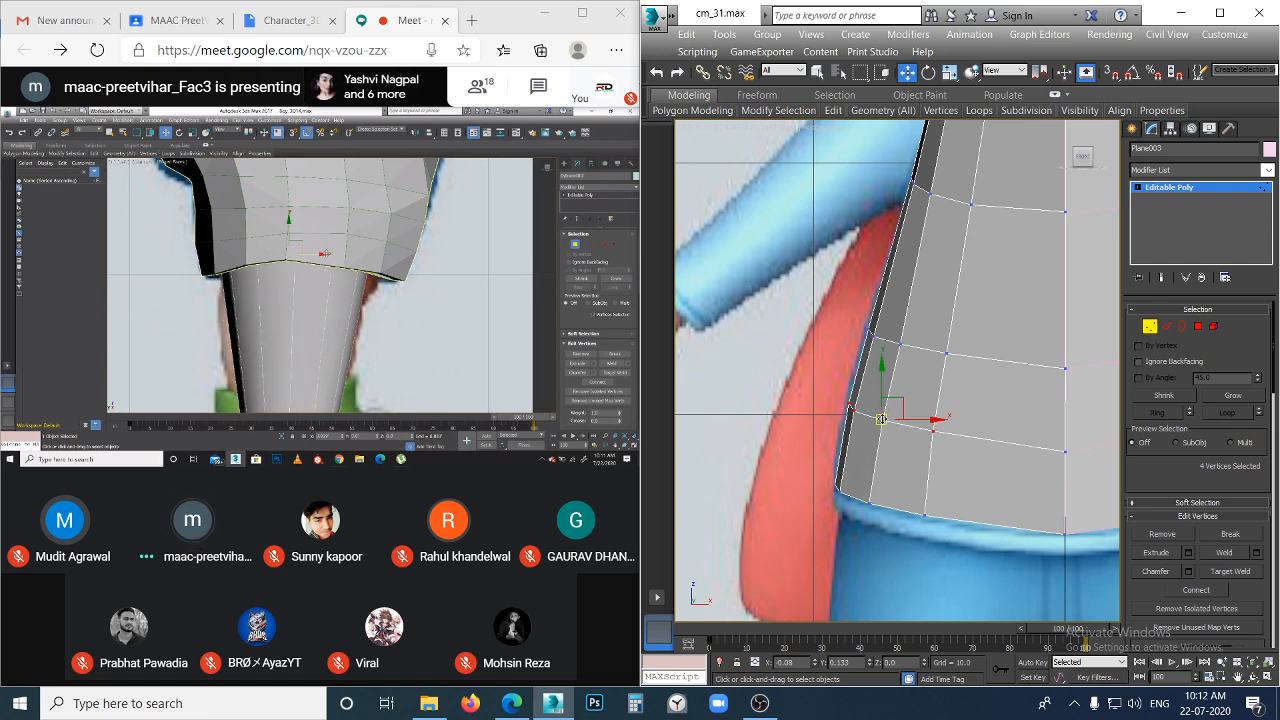
click(882, 453)
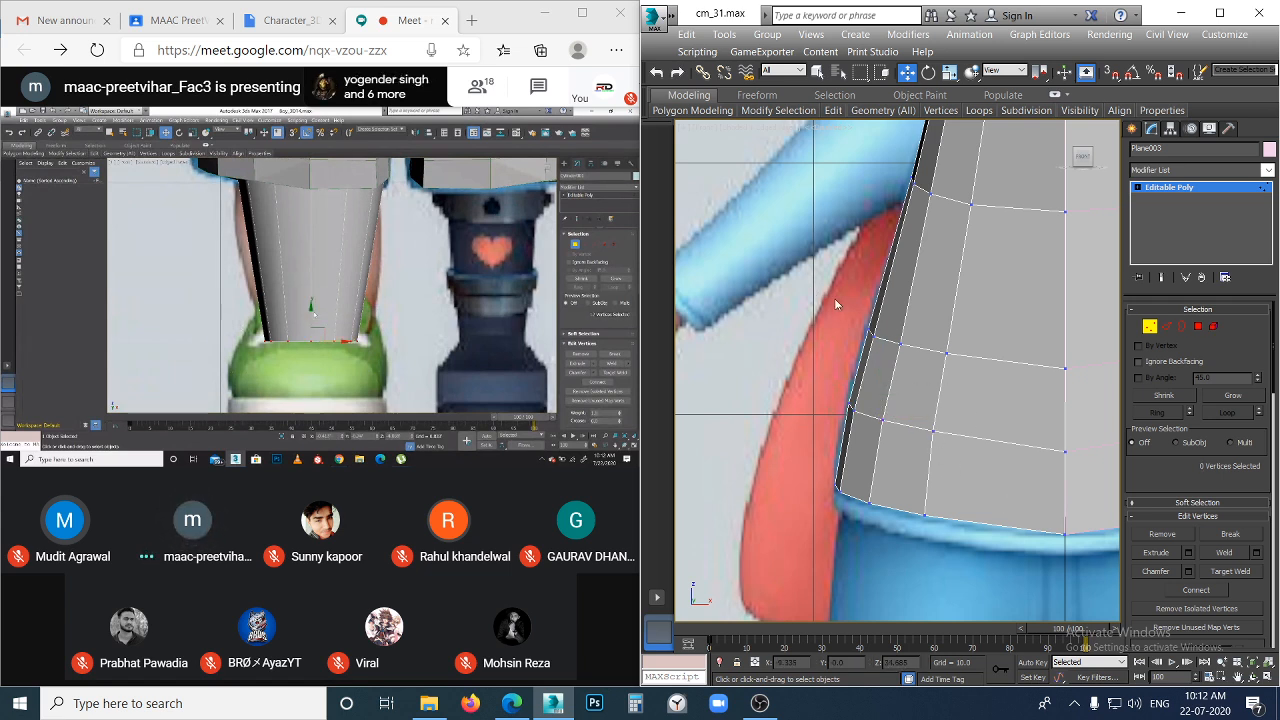
- Move the four side vertices of the belly row slightly outward to round the torso's side contour
drag(834, 299, 976, 394)
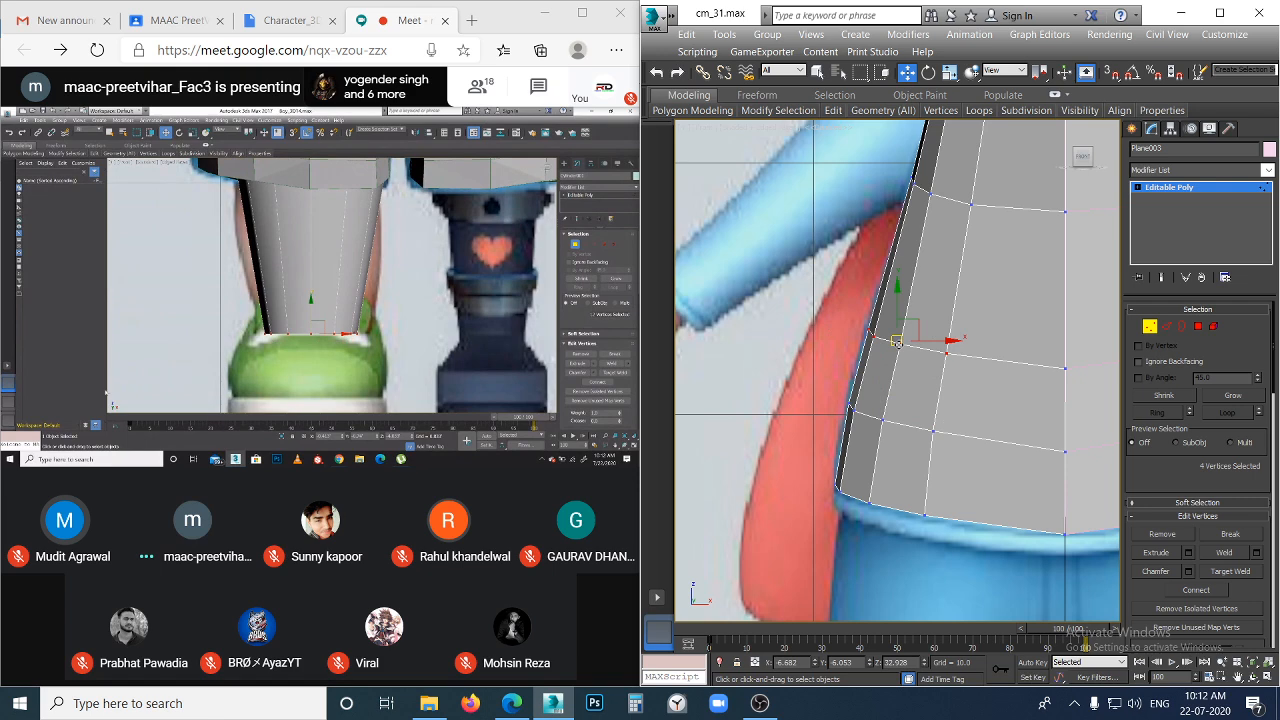
drag(896, 341, 893, 341)
click(924, 396)
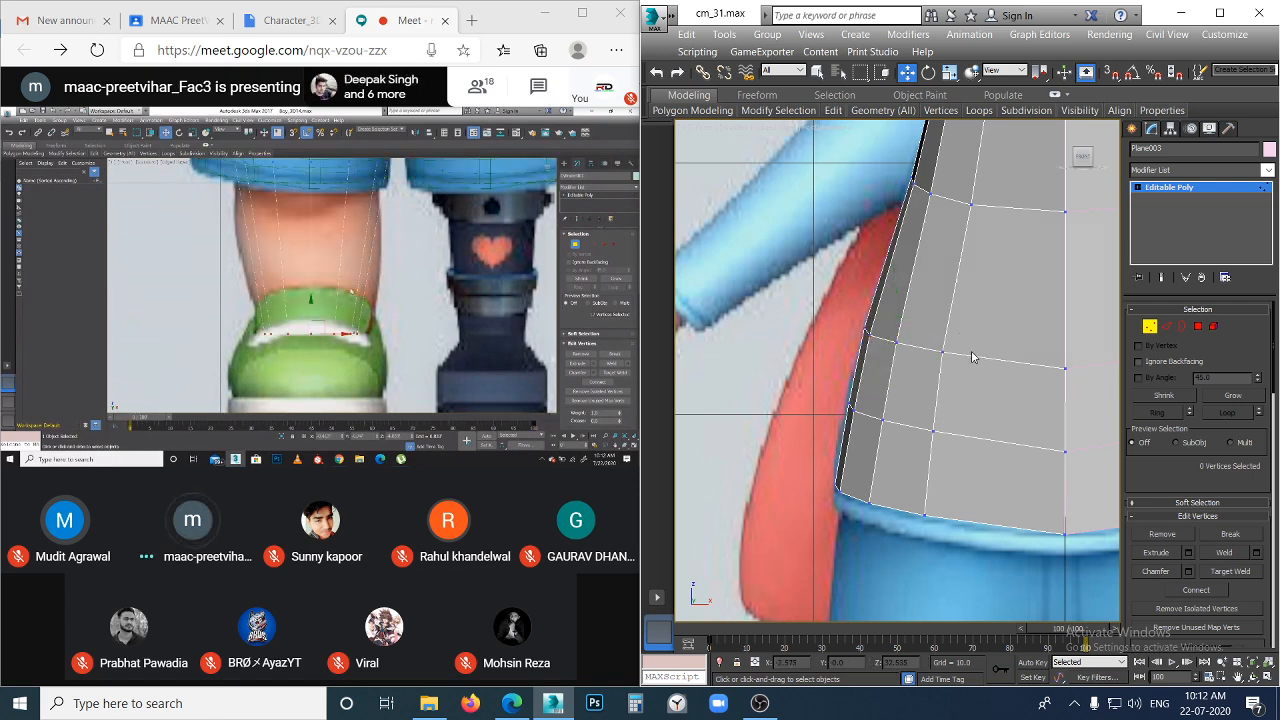
drag(980, 410, 979, 409)
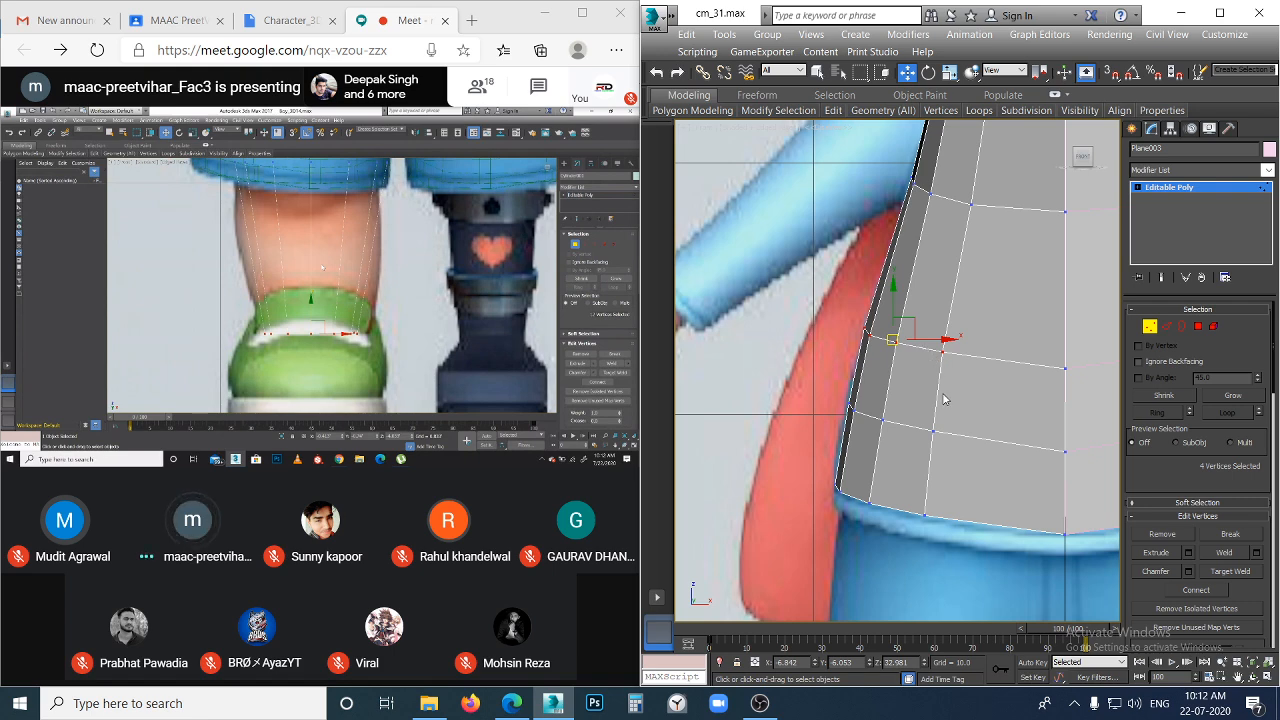
scroll(943, 399, down, 2)
click(1015, 404)
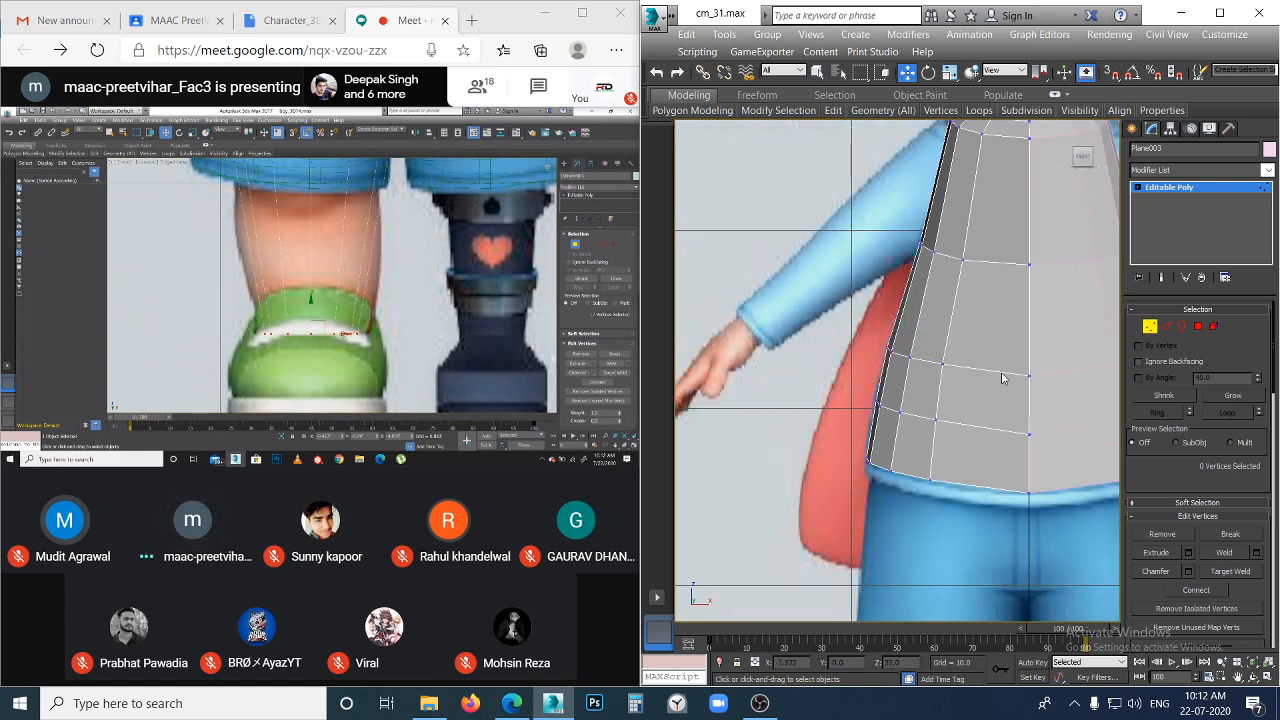
- Select the belly row's full edge loop and apply Set Flow to it
key(2)
click(995, 372)
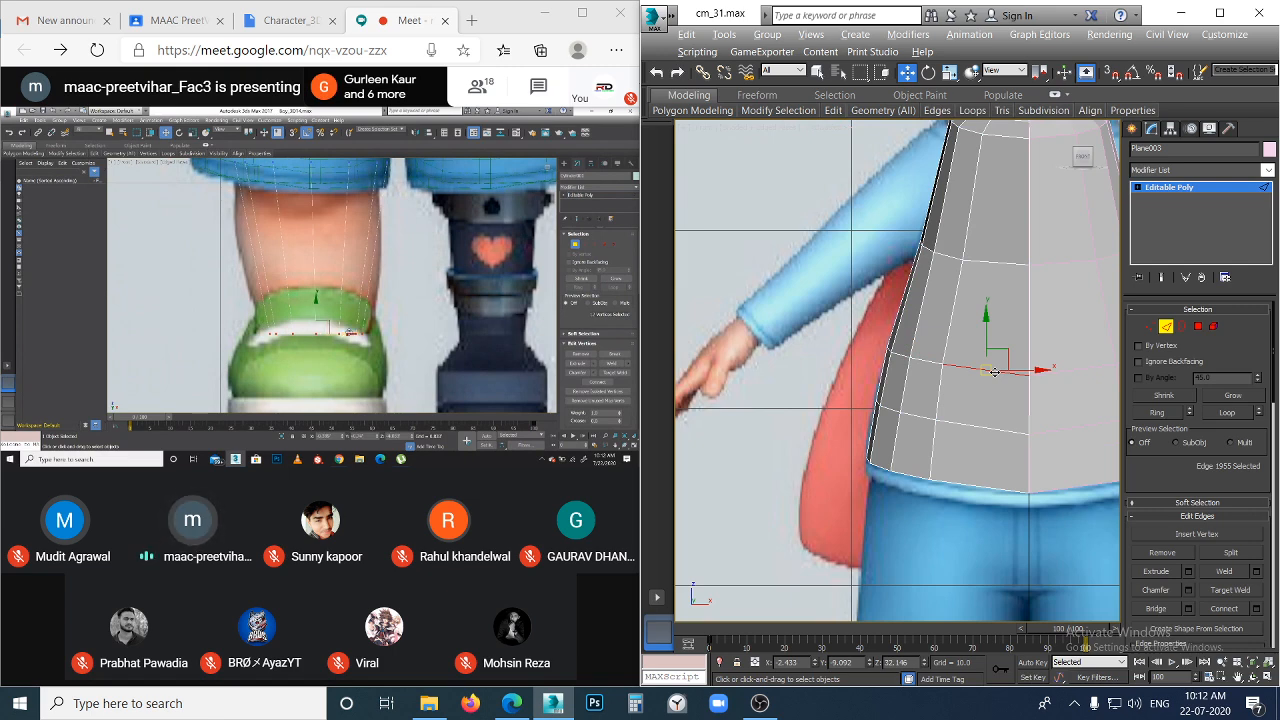
double_click(995, 372)
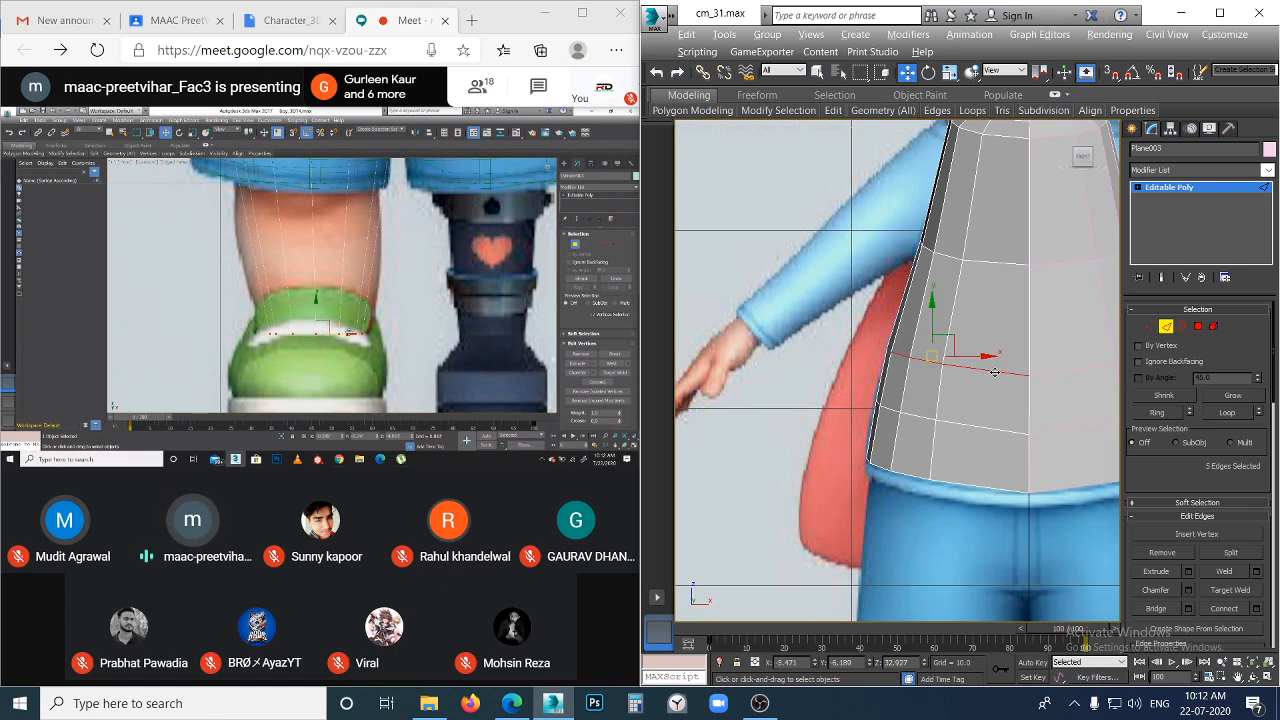
click(971, 110)
click(952, 172)
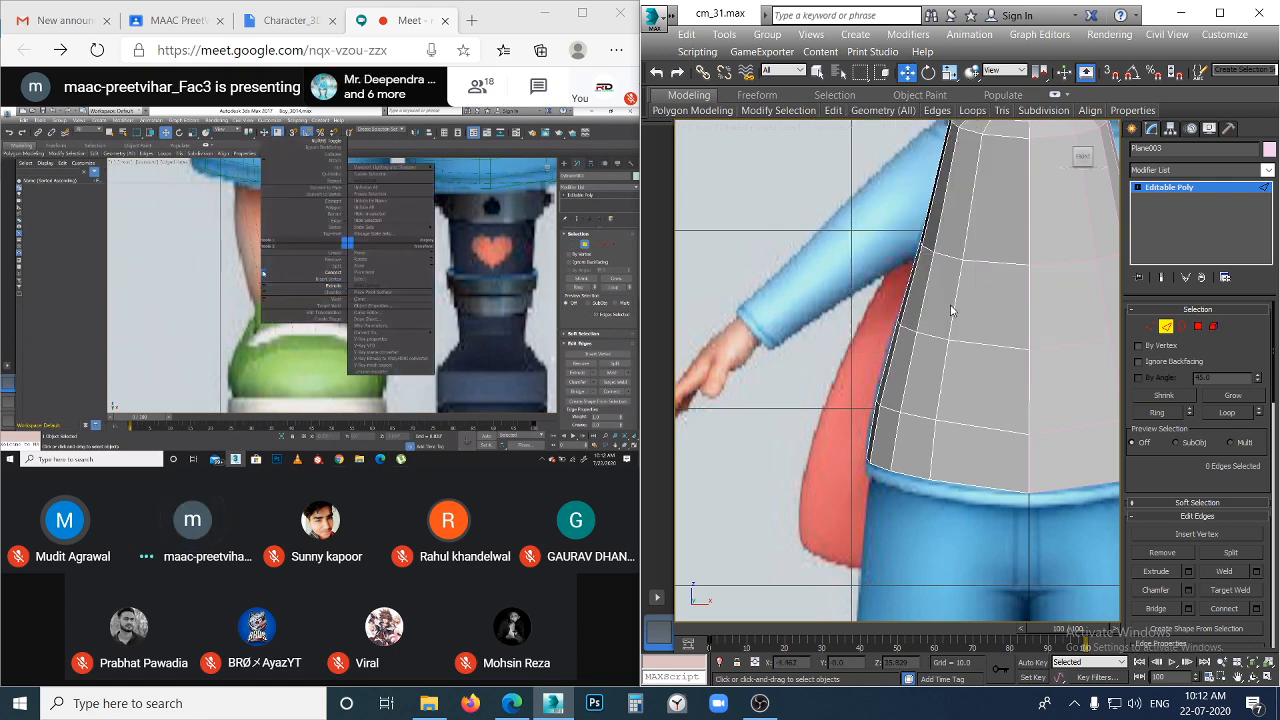
- Connect the vertical edge rings of the three bands between the chest row and the hem, adding one horizontal loop to each
middle_drag(983, 315, 950, 376)
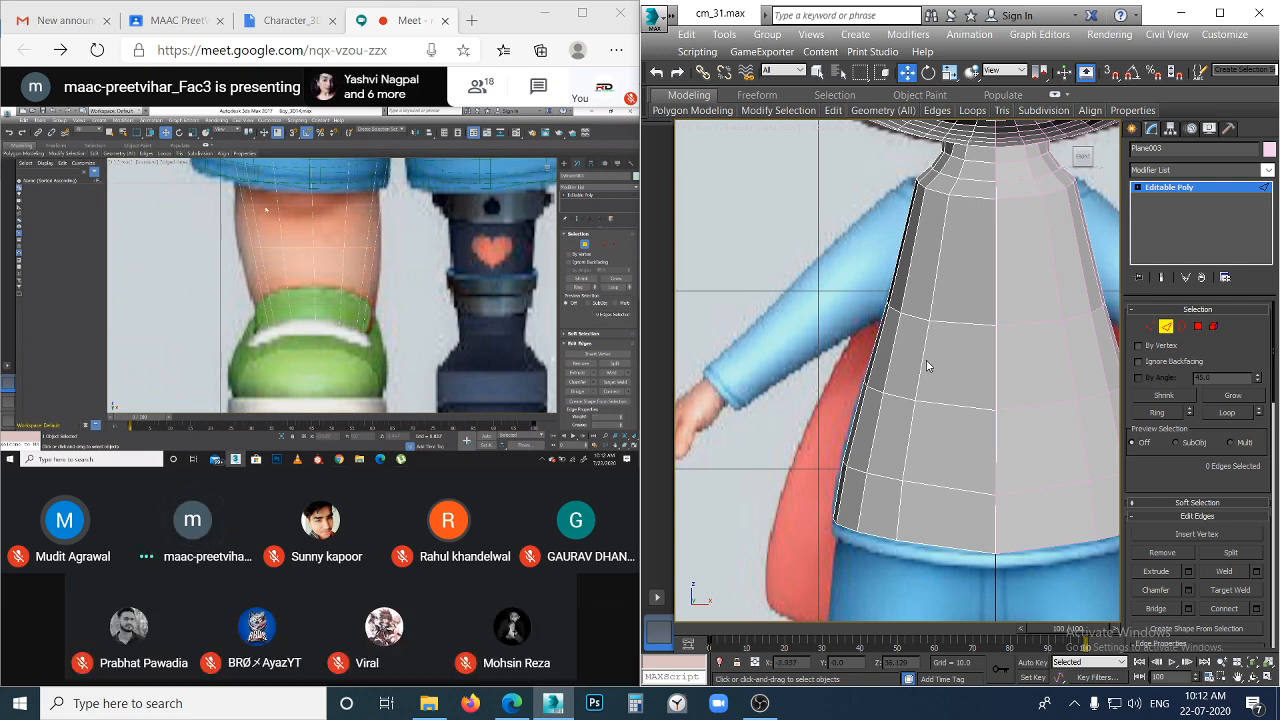
key(2)
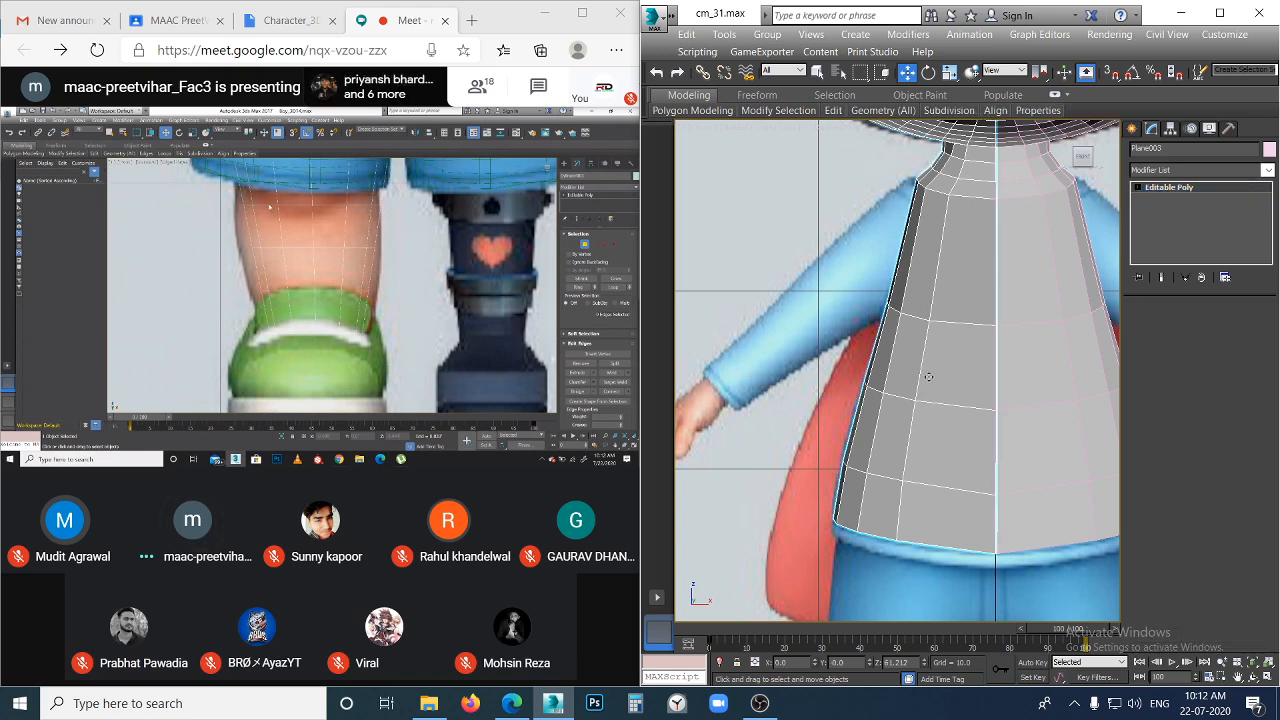
key(2)
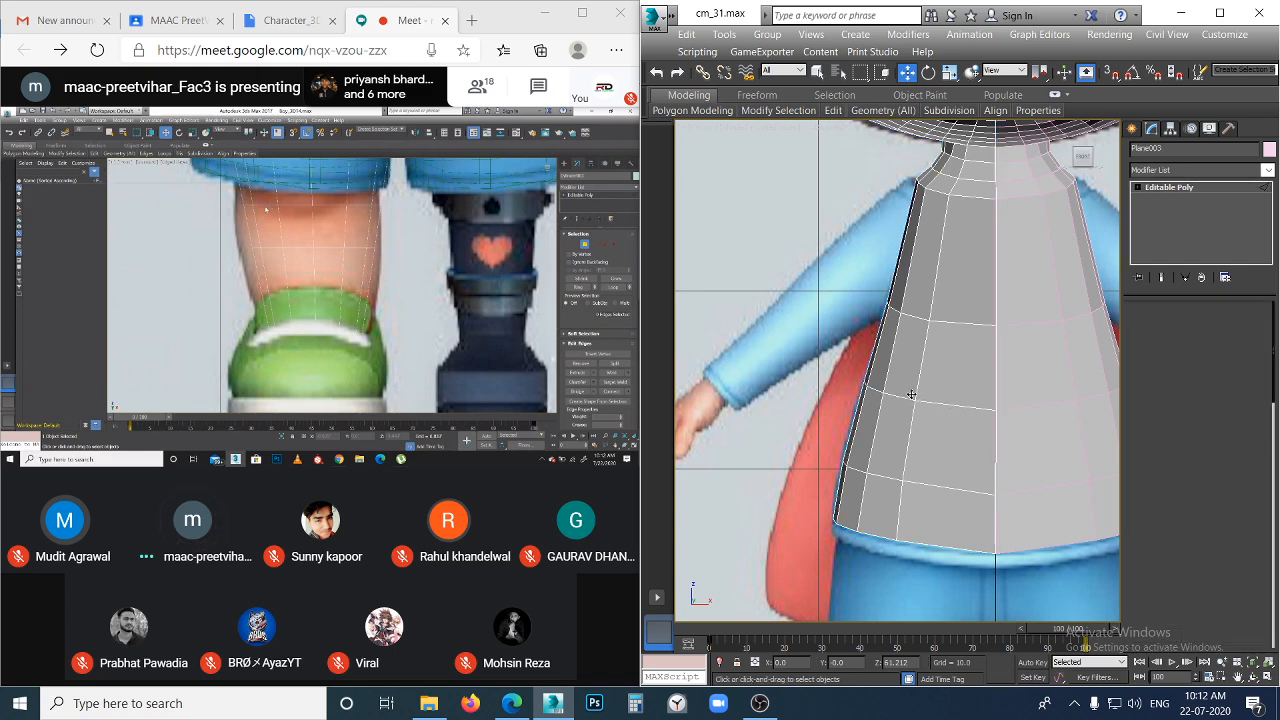
click(922, 370)
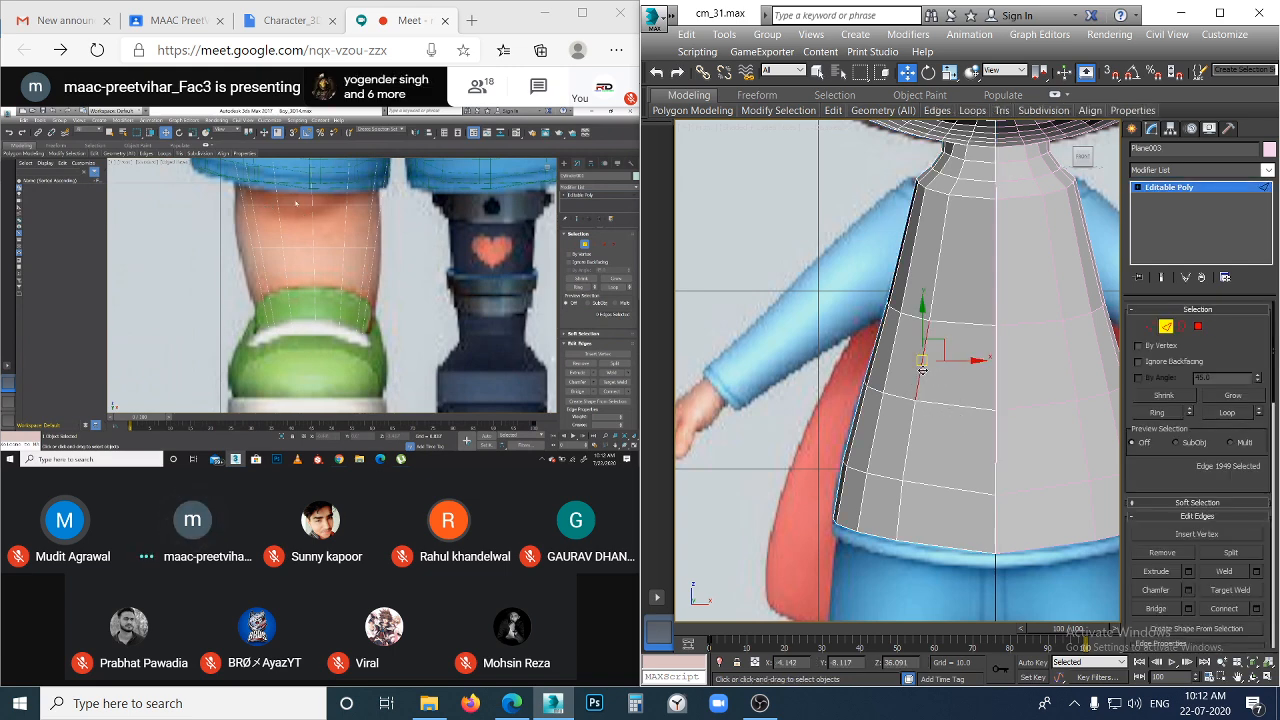
ctrl+click(908, 427)
ctrl+click(902, 492)
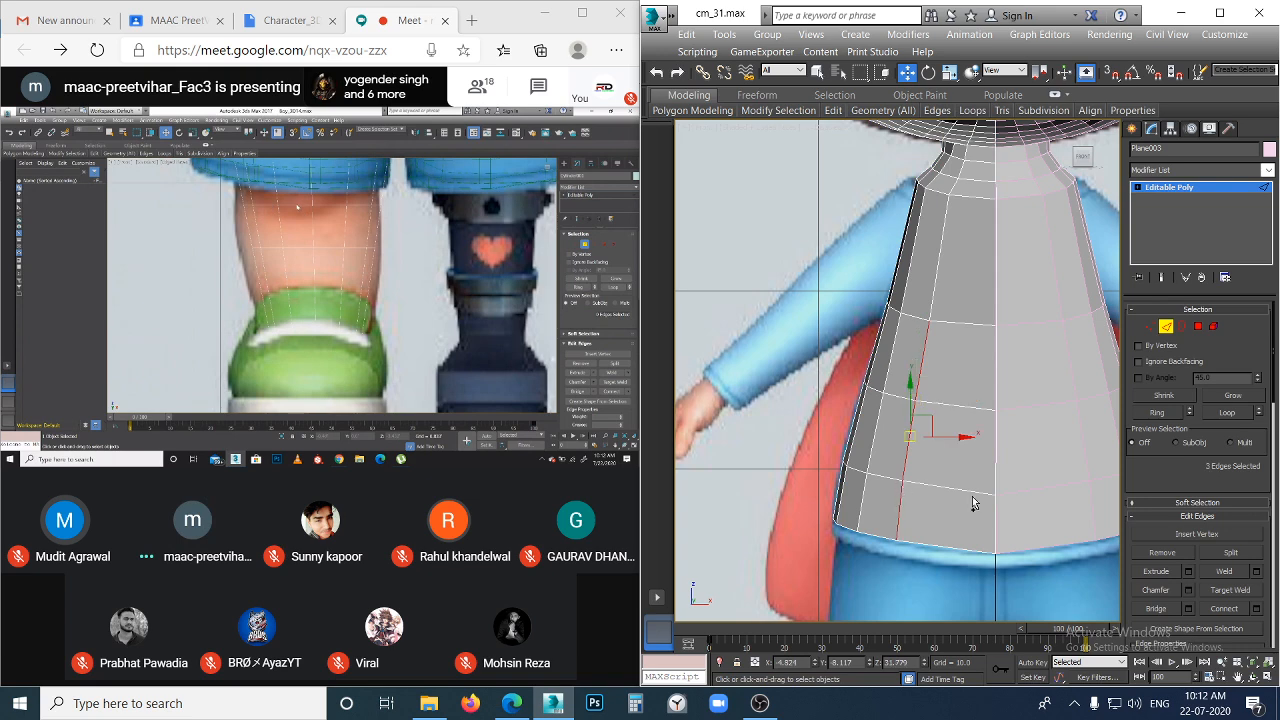
key(alt+r)
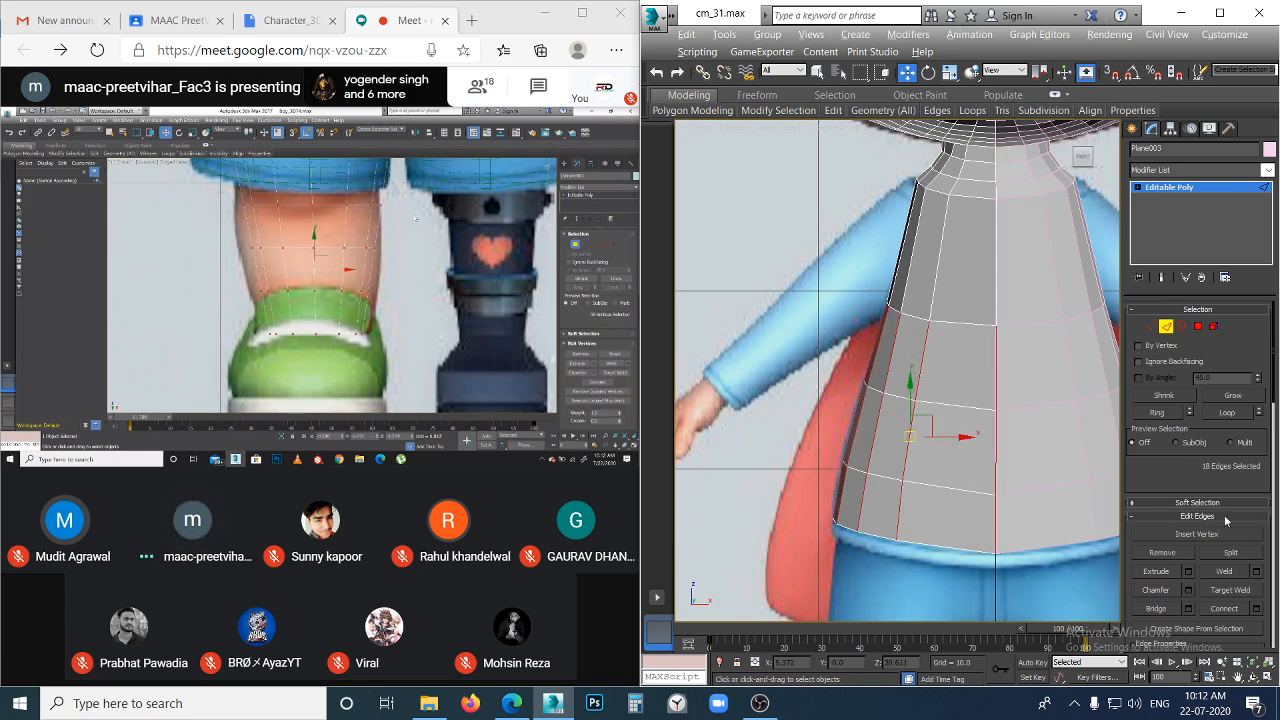
click(1225, 609)
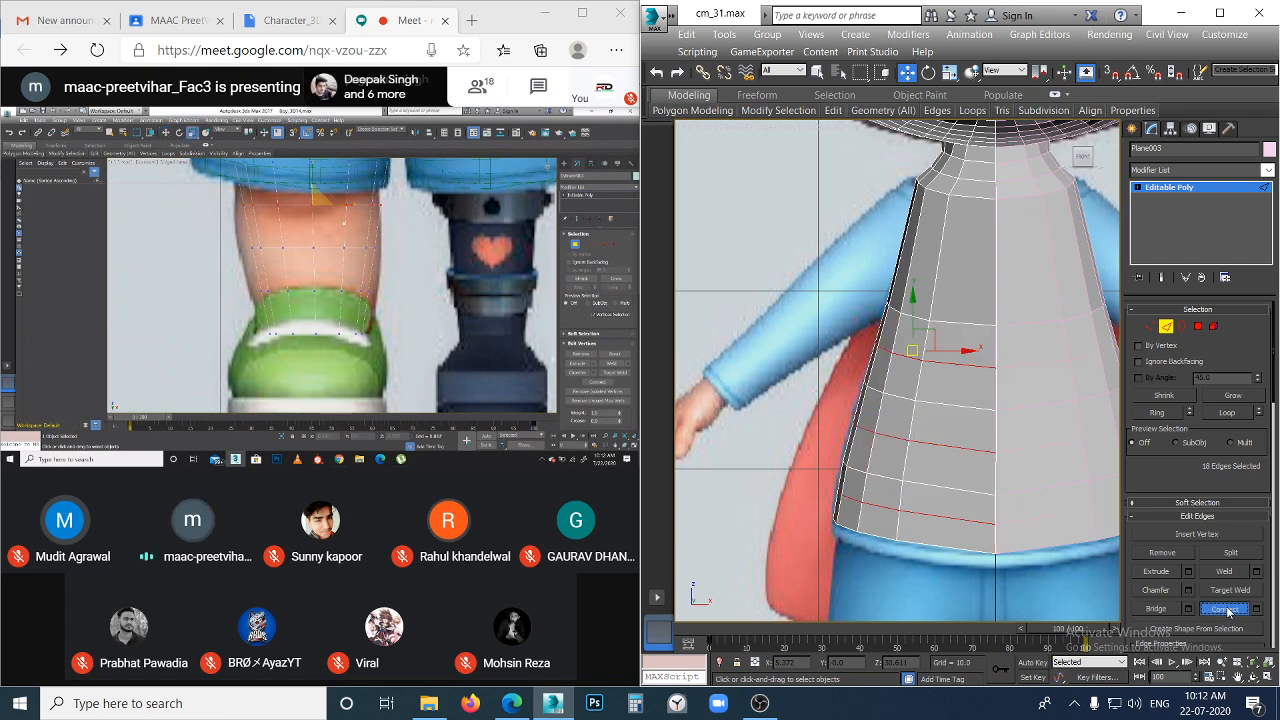
click(1031, 482)
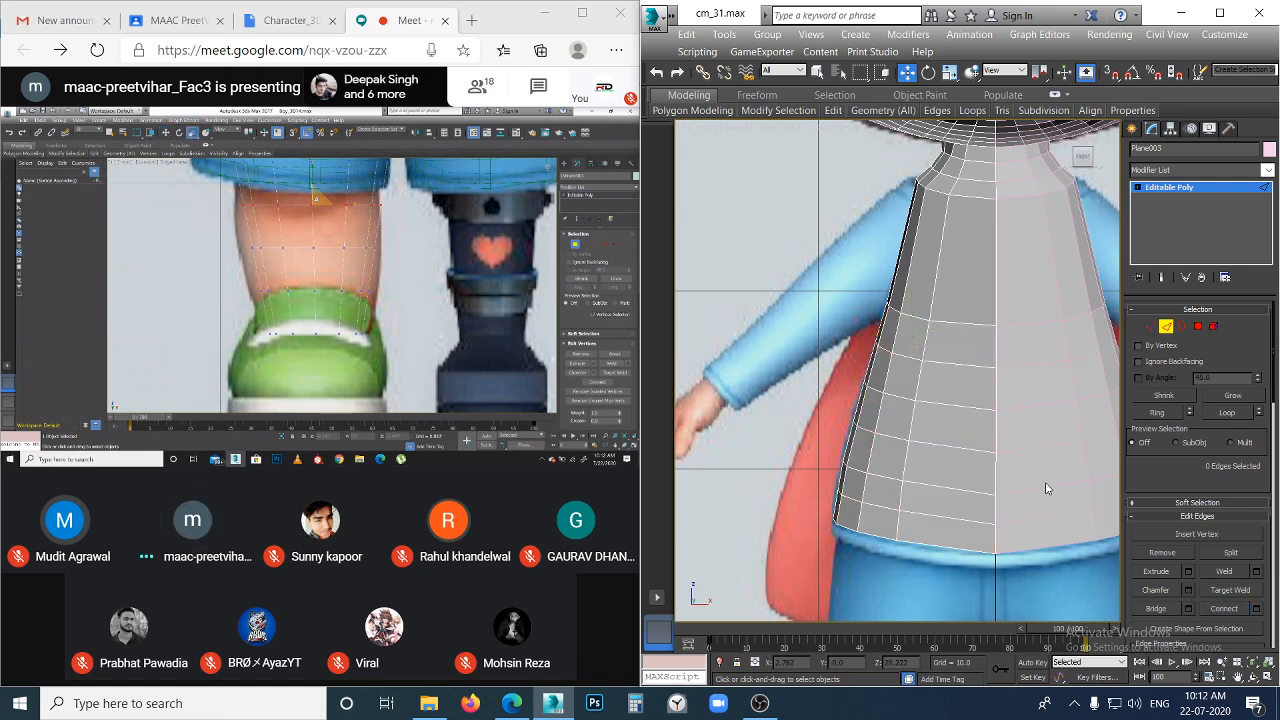
- Connect the vertical edge ring of the band between the shoulders and the chest row with 2 segments
click(941, 231)
double_click(940, 232)
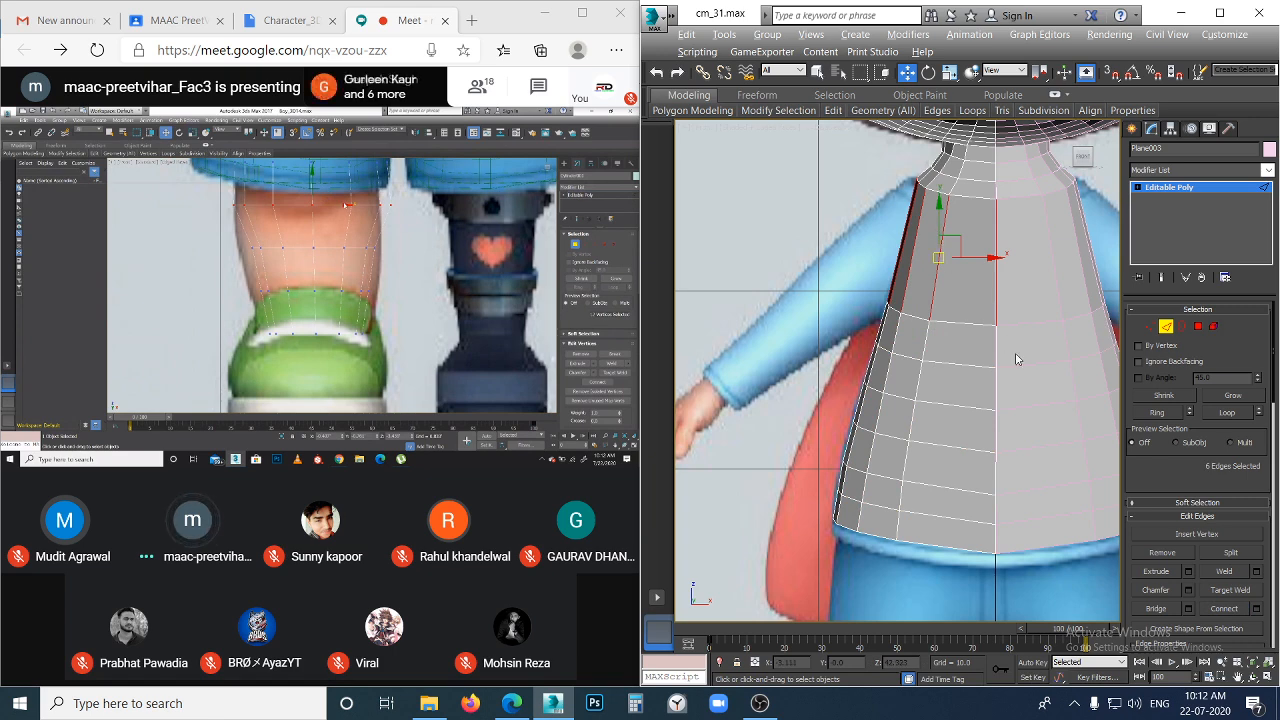
click(1257, 609)
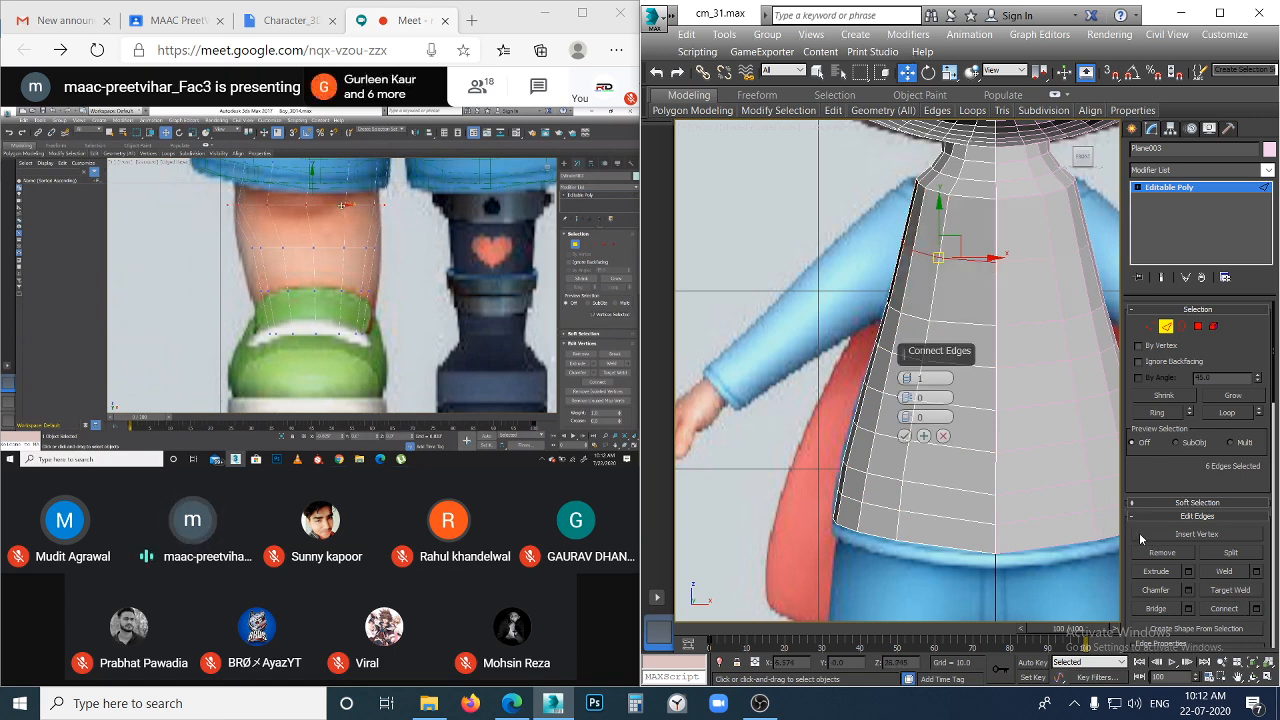
drag(907, 380, 908, 379)
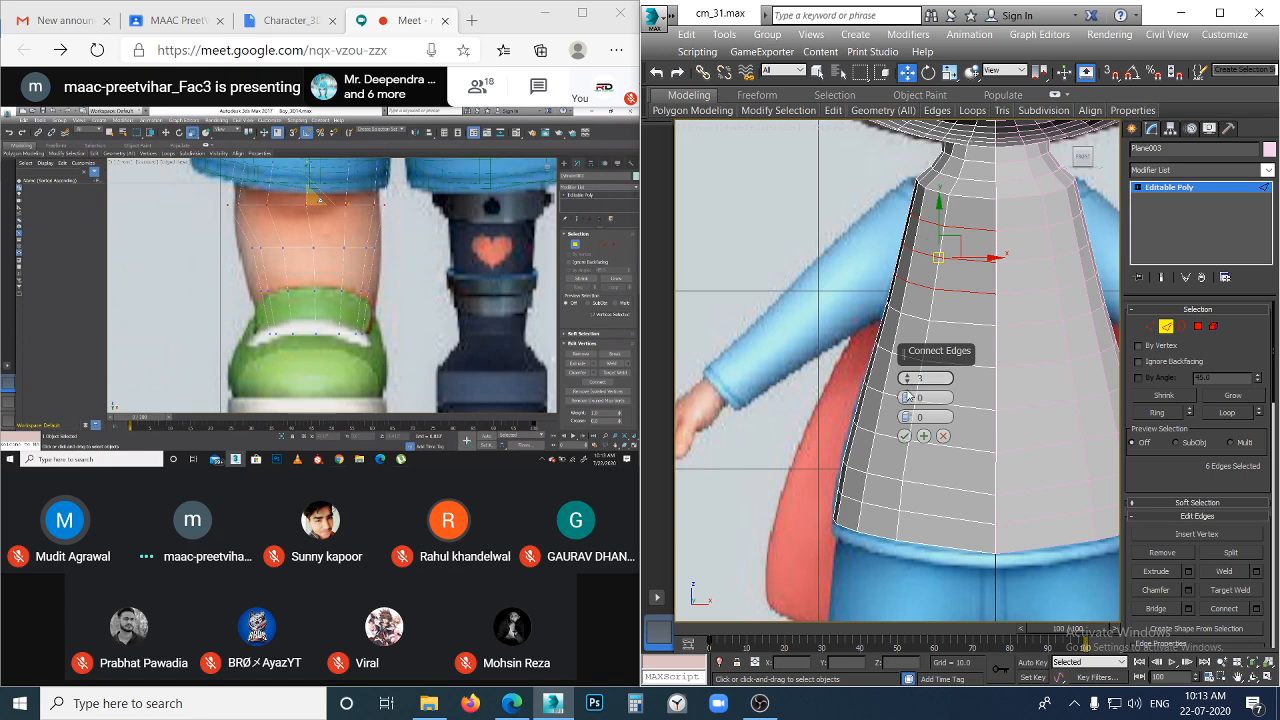
click(909, 384)
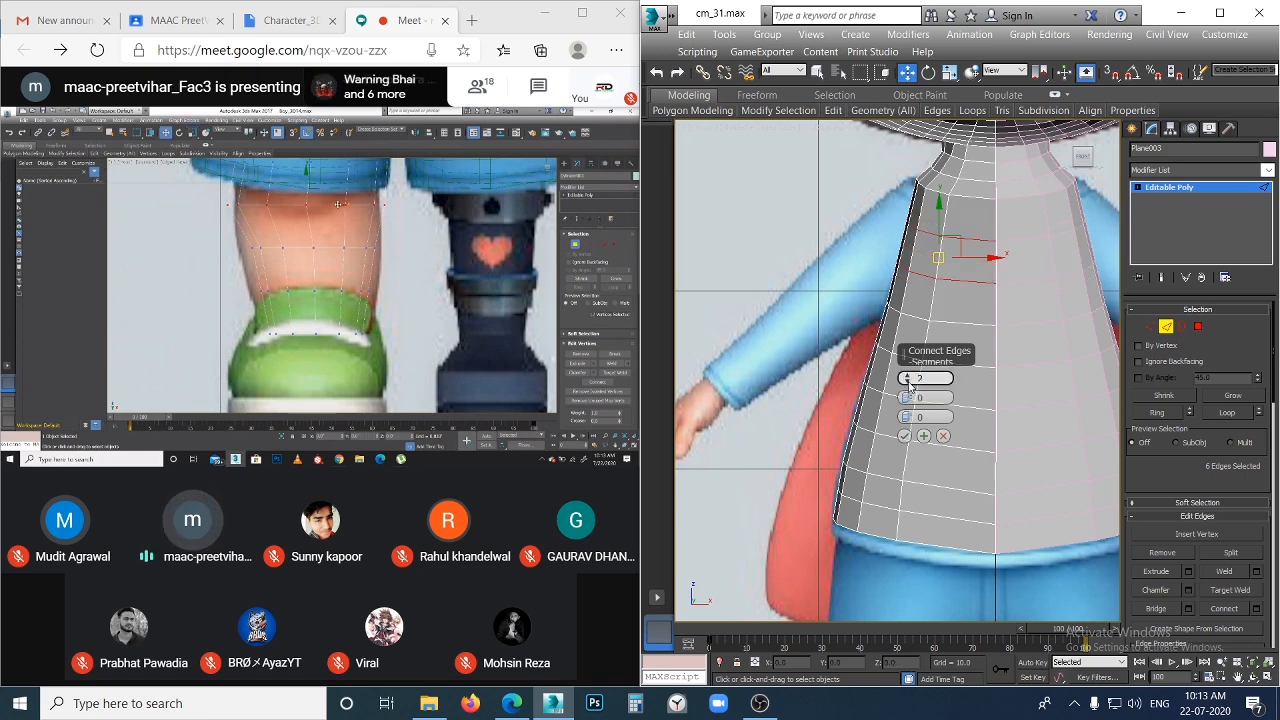
click(904, 436)
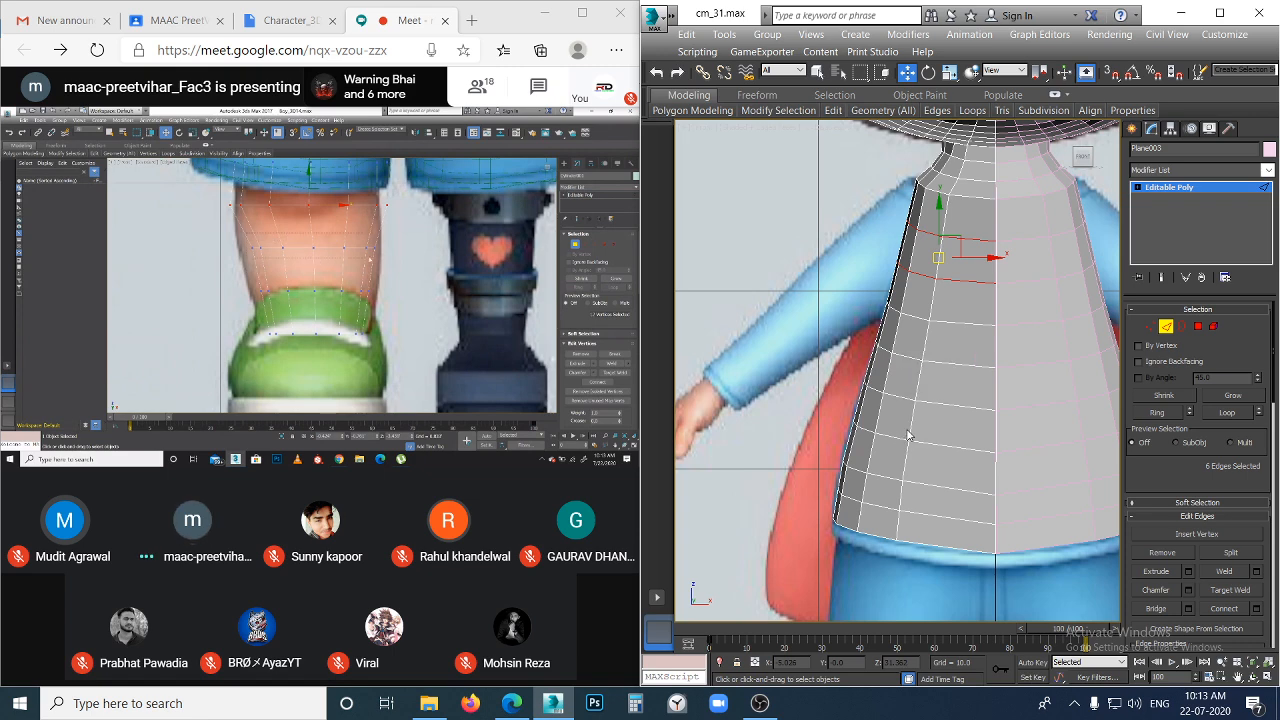
- Try Set Flow on the five newly added horizontal loops of the torso together, from below the shoulders to above the hem
click(970, 281)
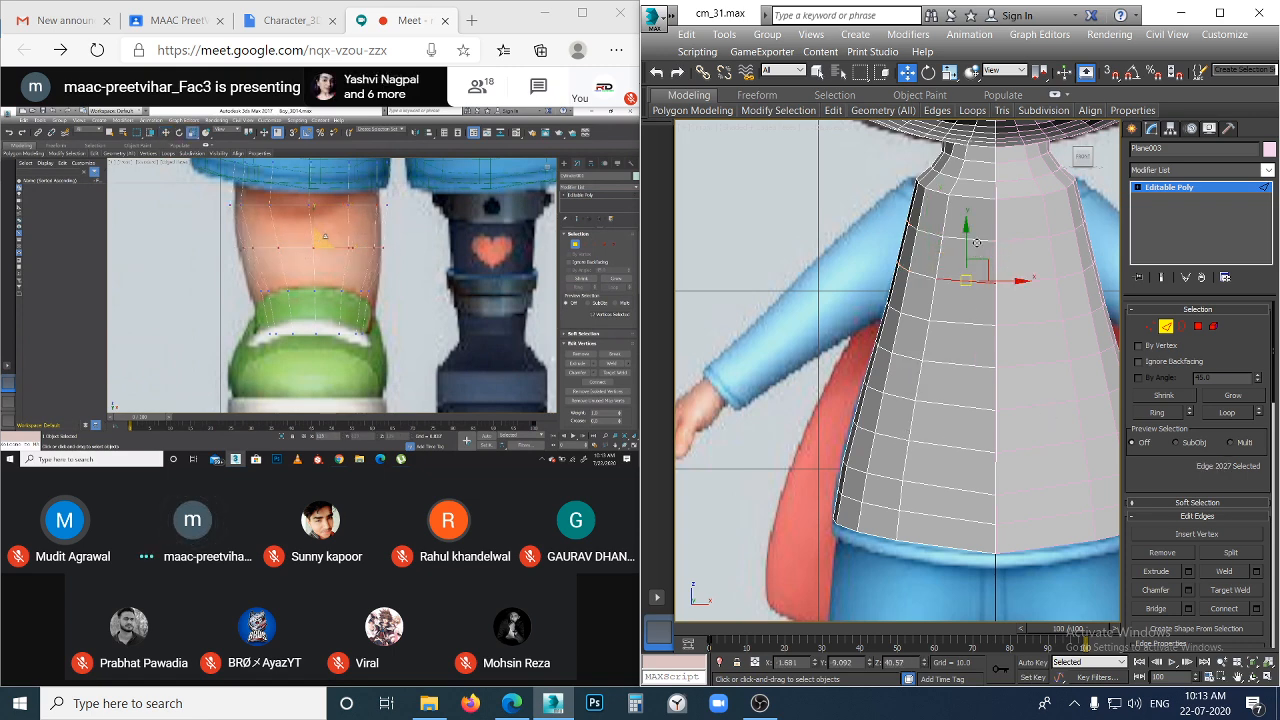
ctrl+click(977, 242)
ctrl+click(963, 364)
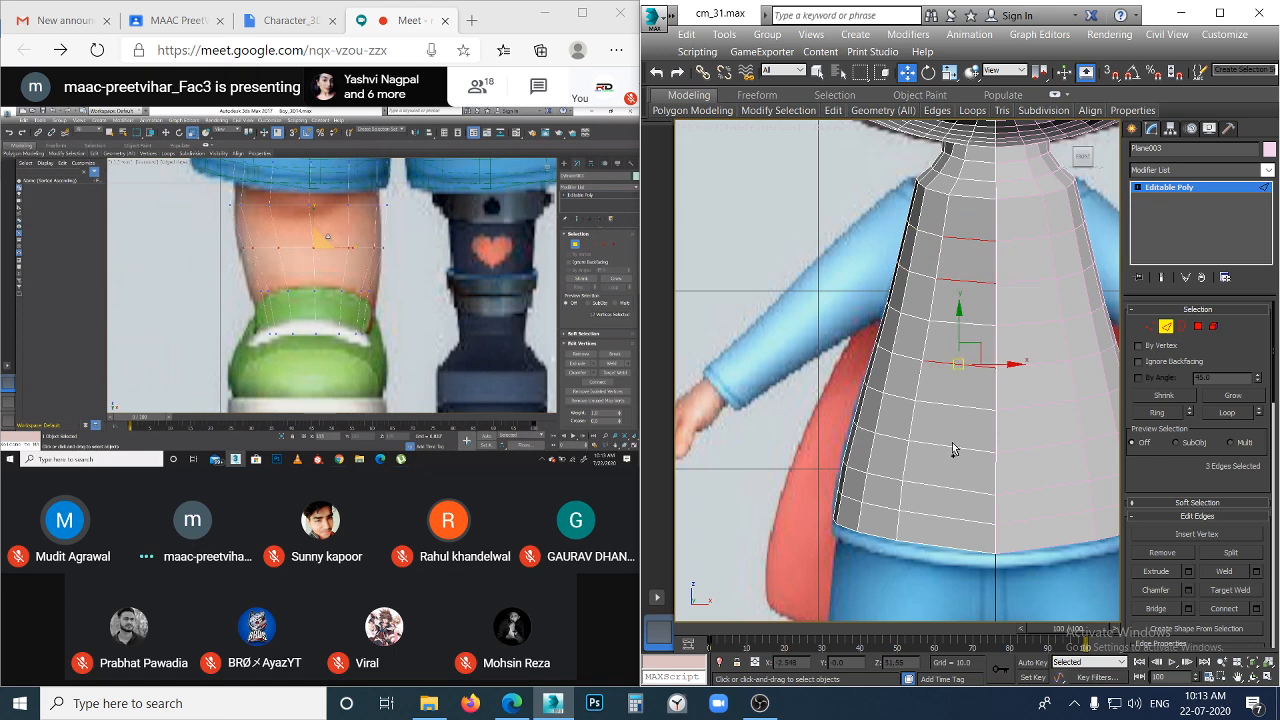
ctrl+click(953, 518)
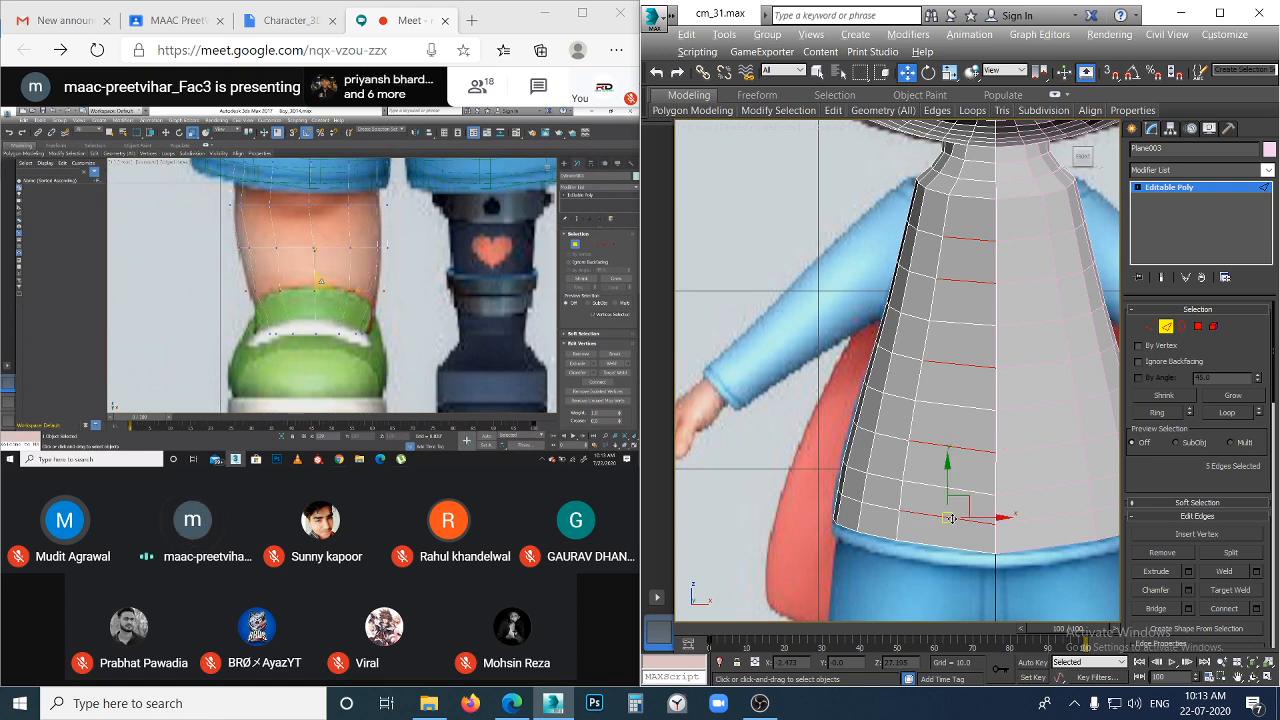
key(alt+l)
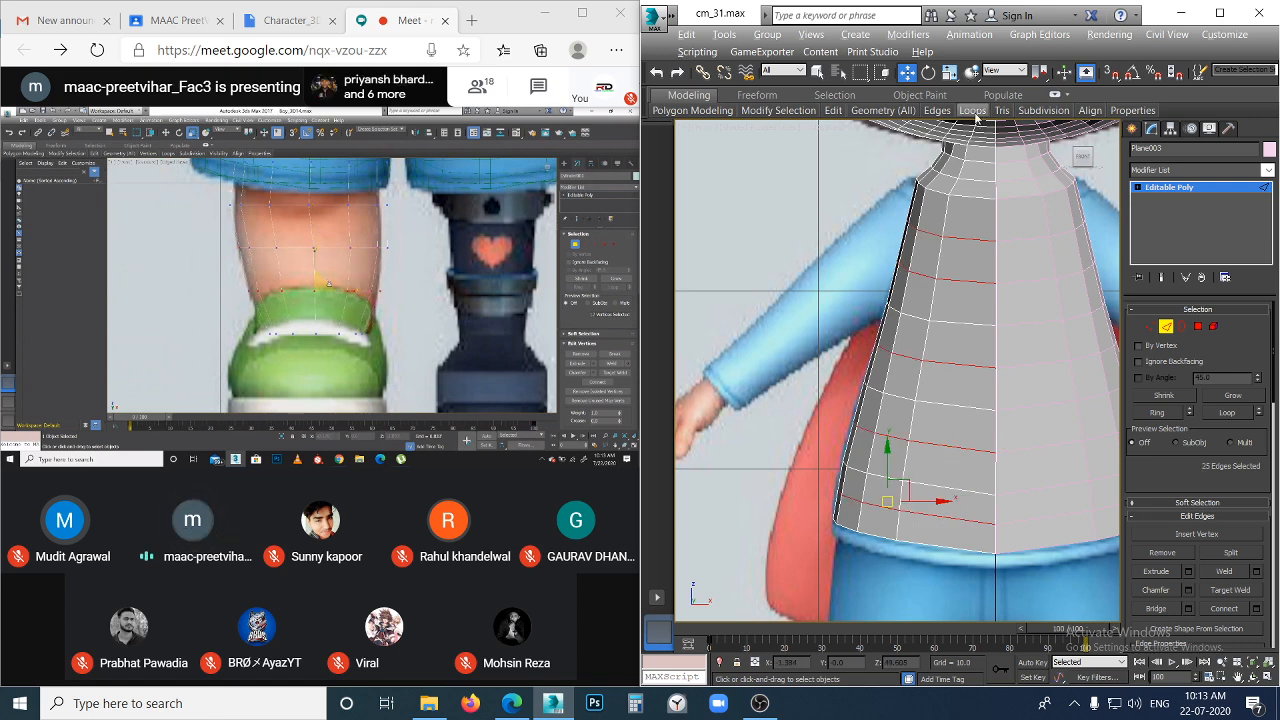
mouse_move(972, 110)
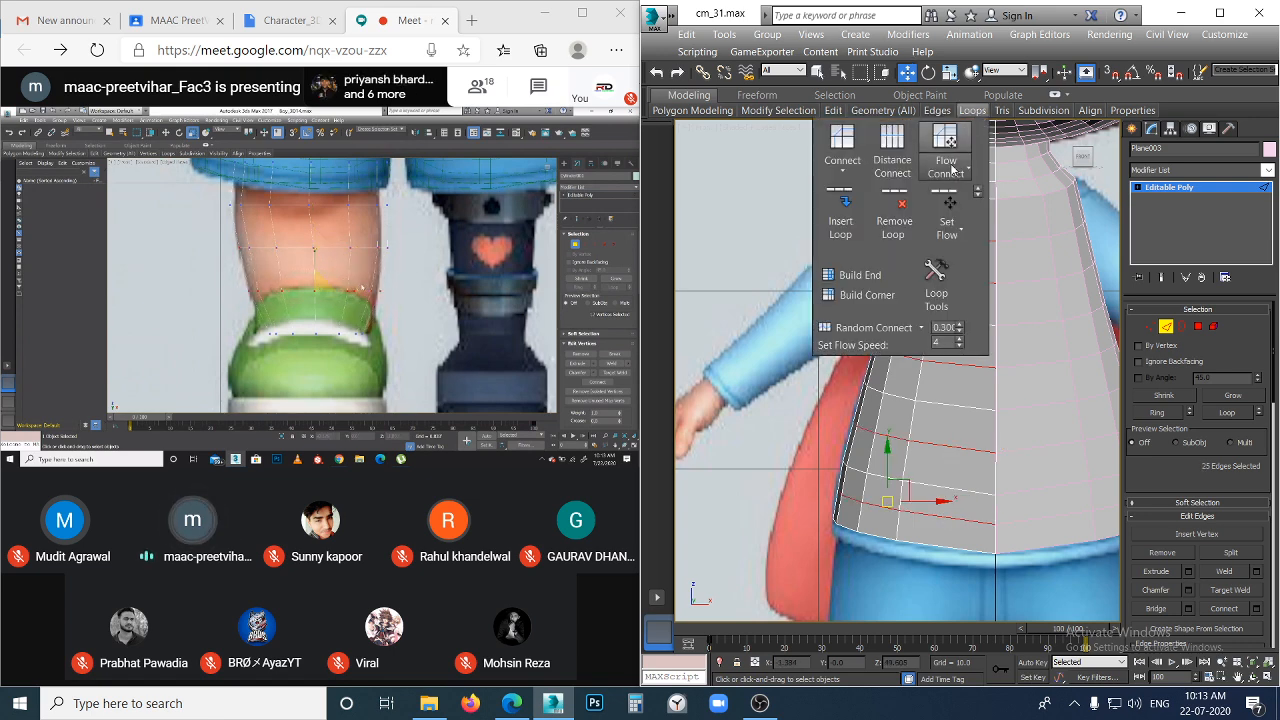
click(810, 435)
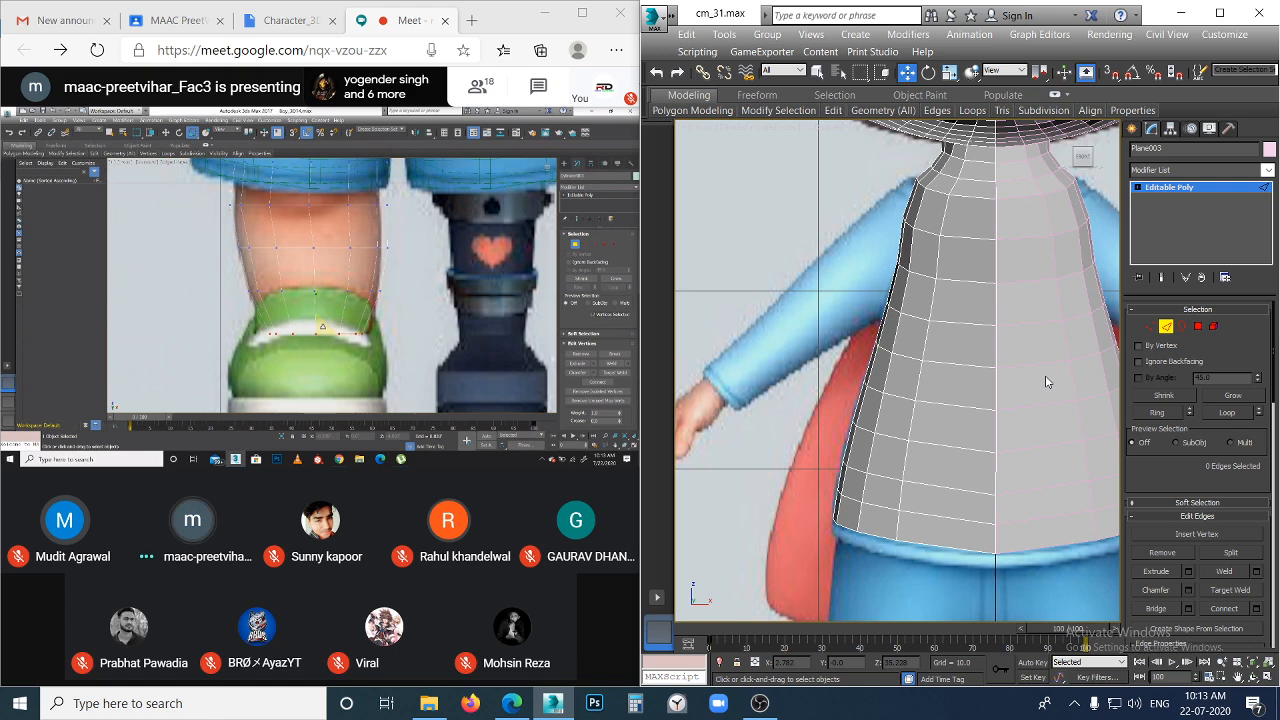
key(ctrl+z)
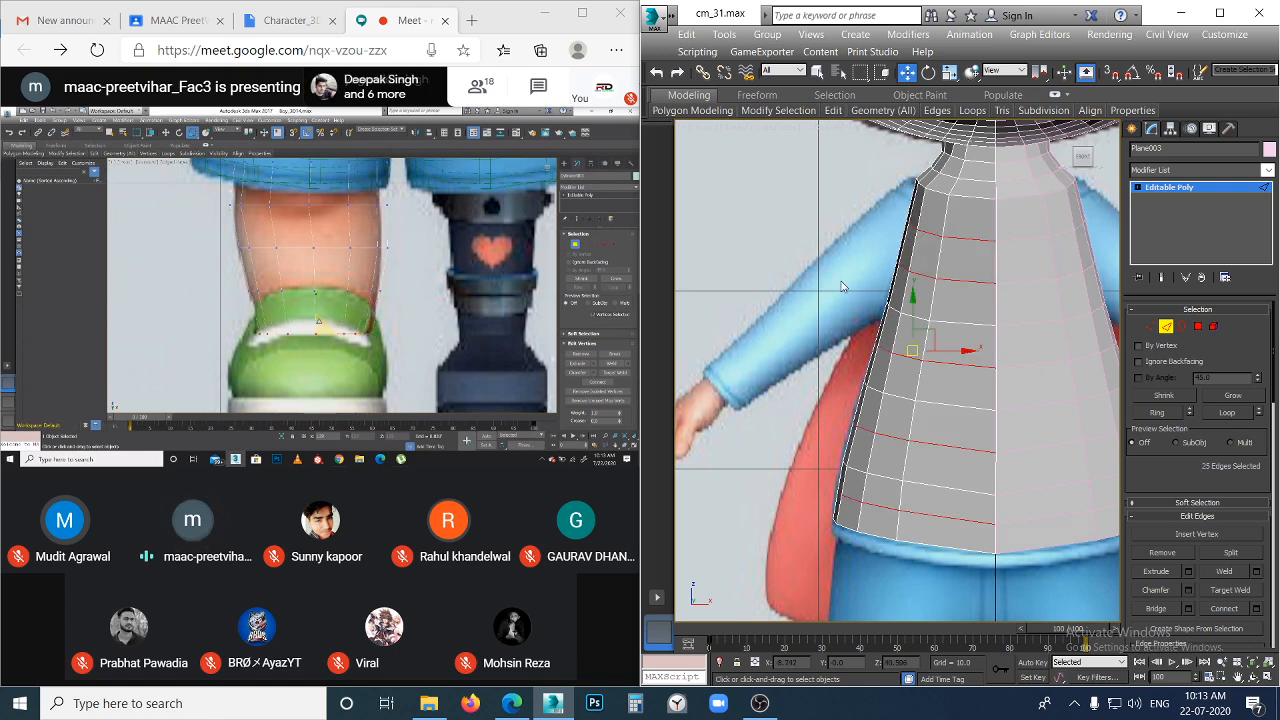
- Select the chest row's loop and the loop just below the belly row in turn, applying Set Flow to each
click(947, 324)
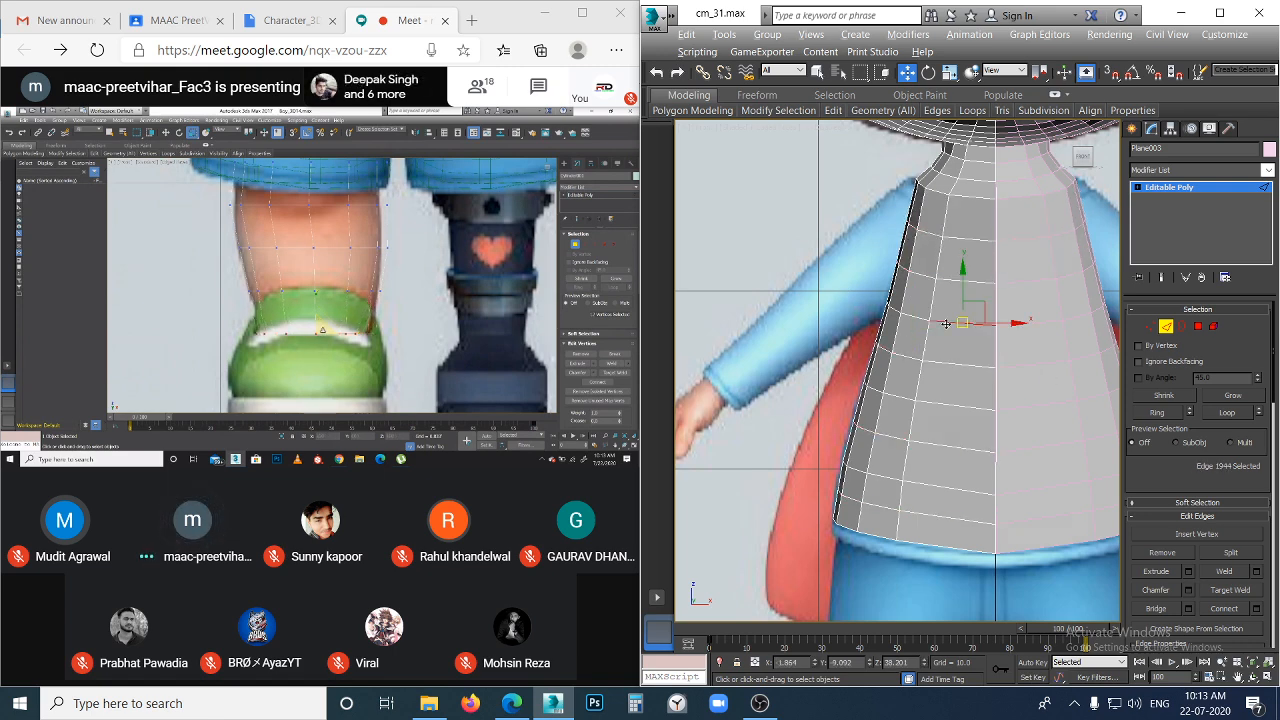
double_click(945, 324)
click(972, 110)
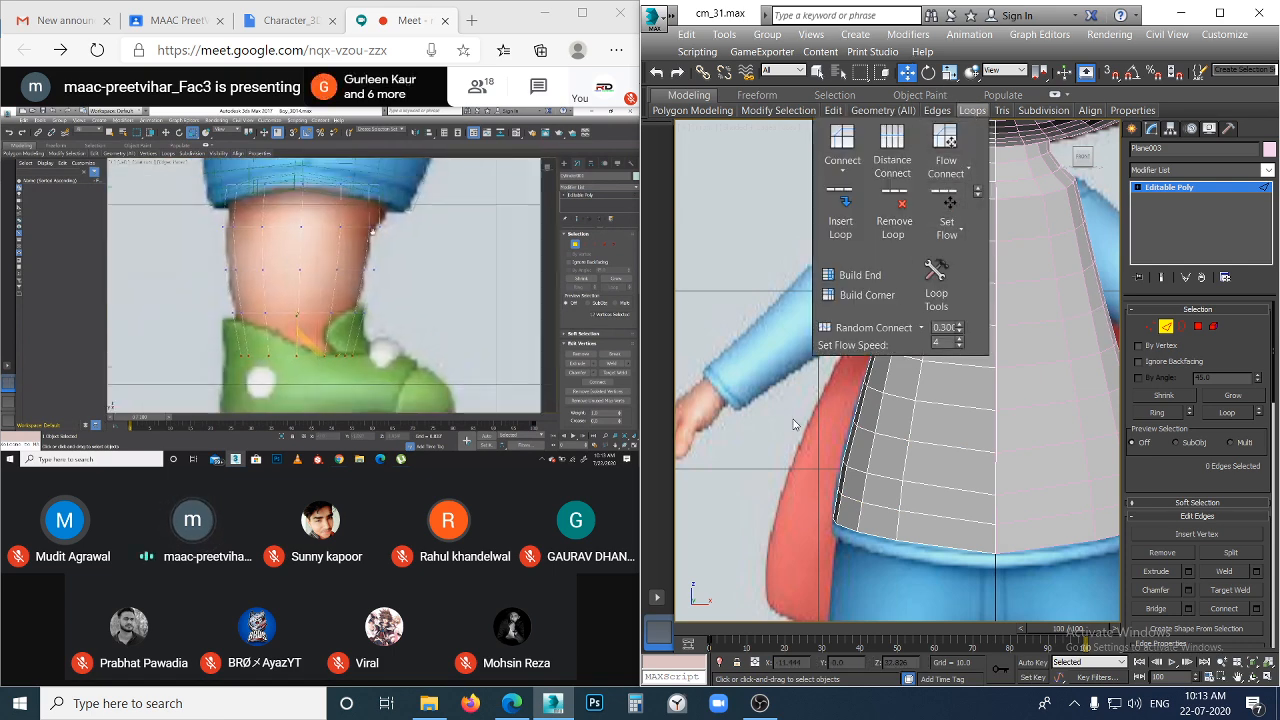
click(929, 445)
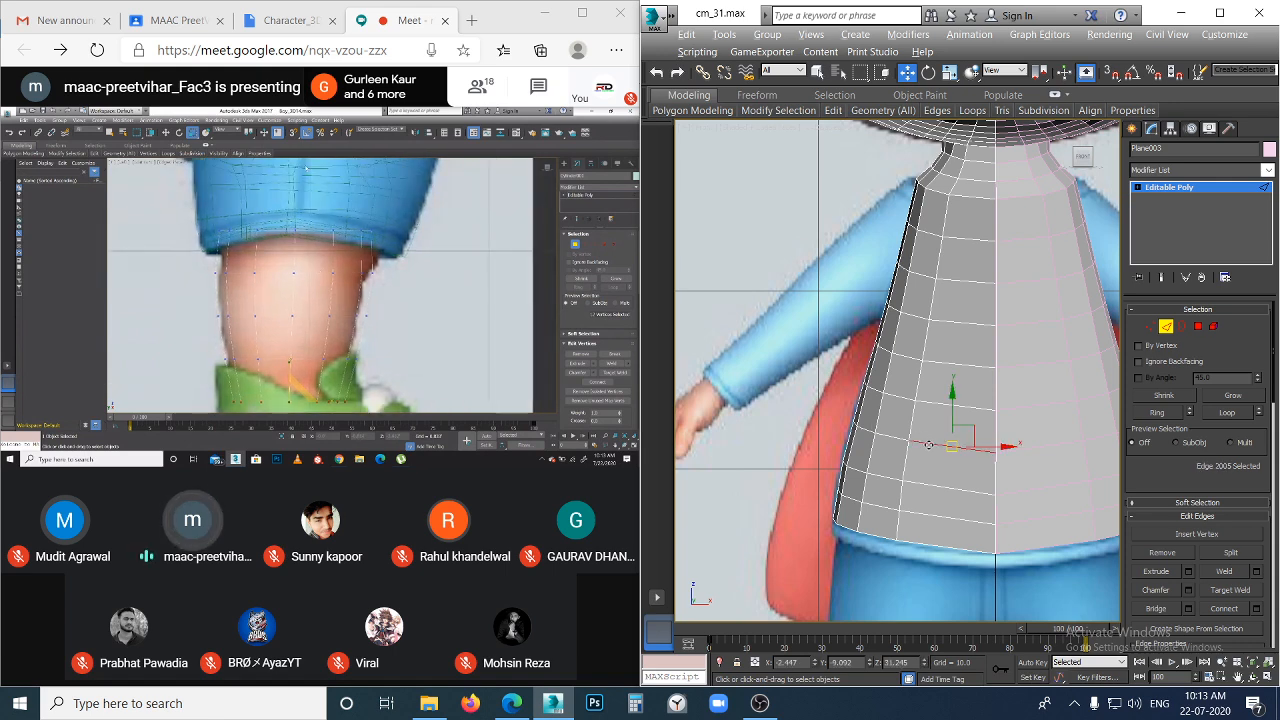
double_click(929, 445)
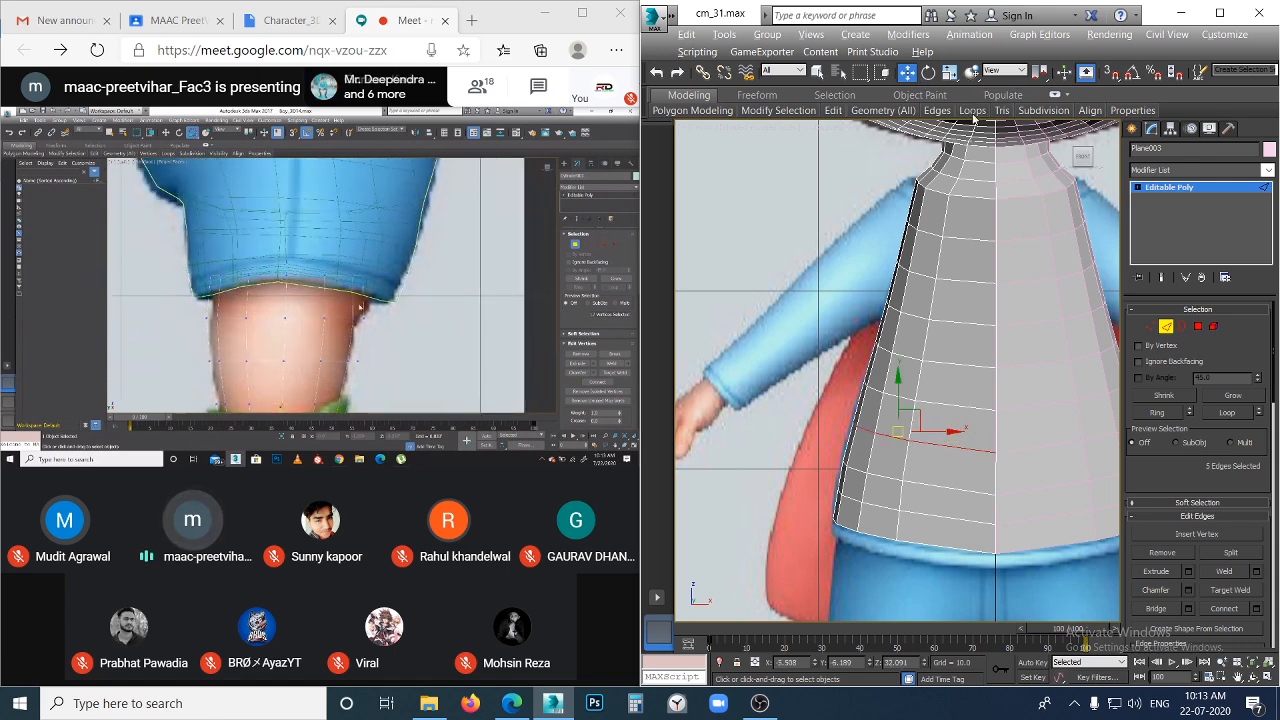
mouse_move(975, 116)
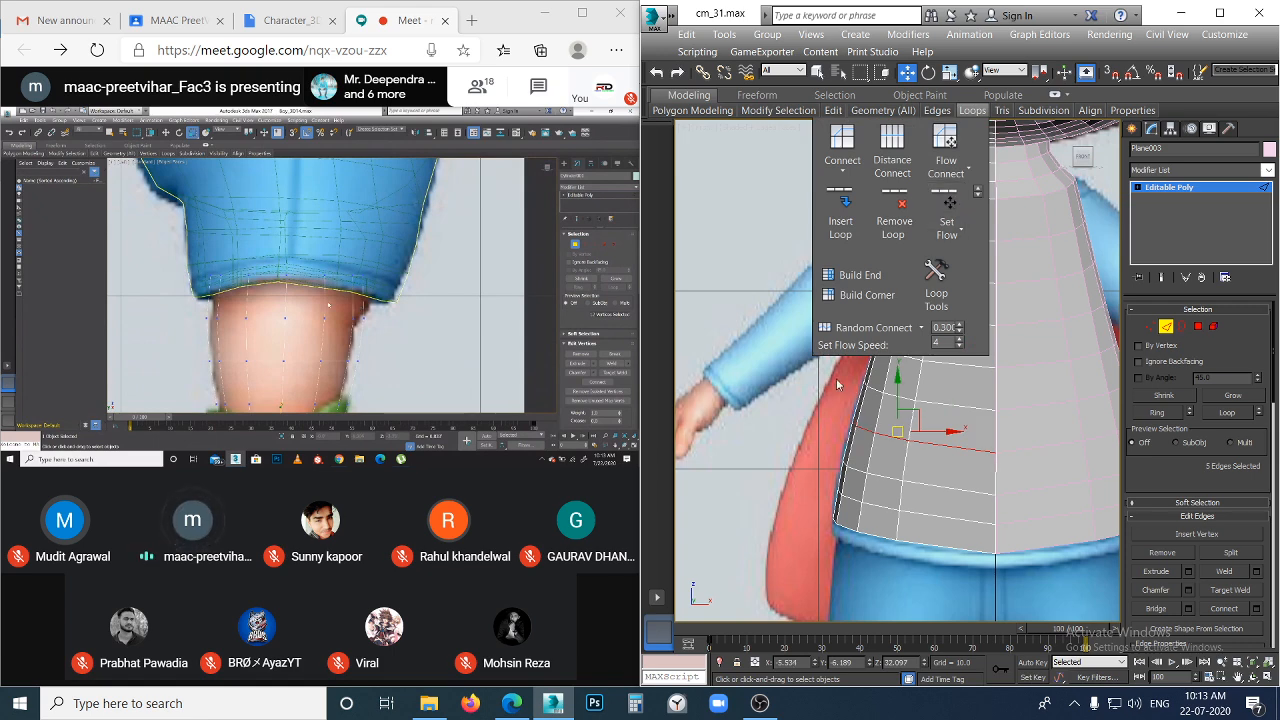
click(811, 415)
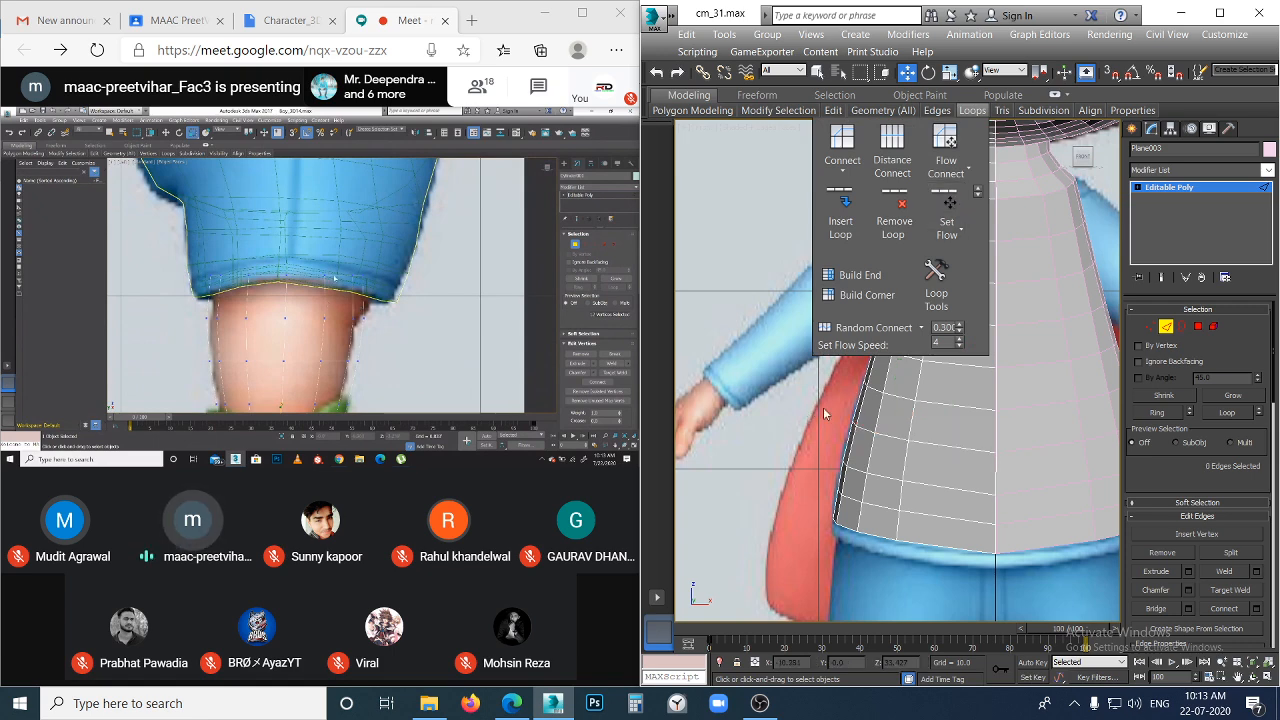
- Nudge the belly row's four side vertices very slightly sideways in the front view
key(1)
drag(843, 422, 921, 429)
click(900, 396)
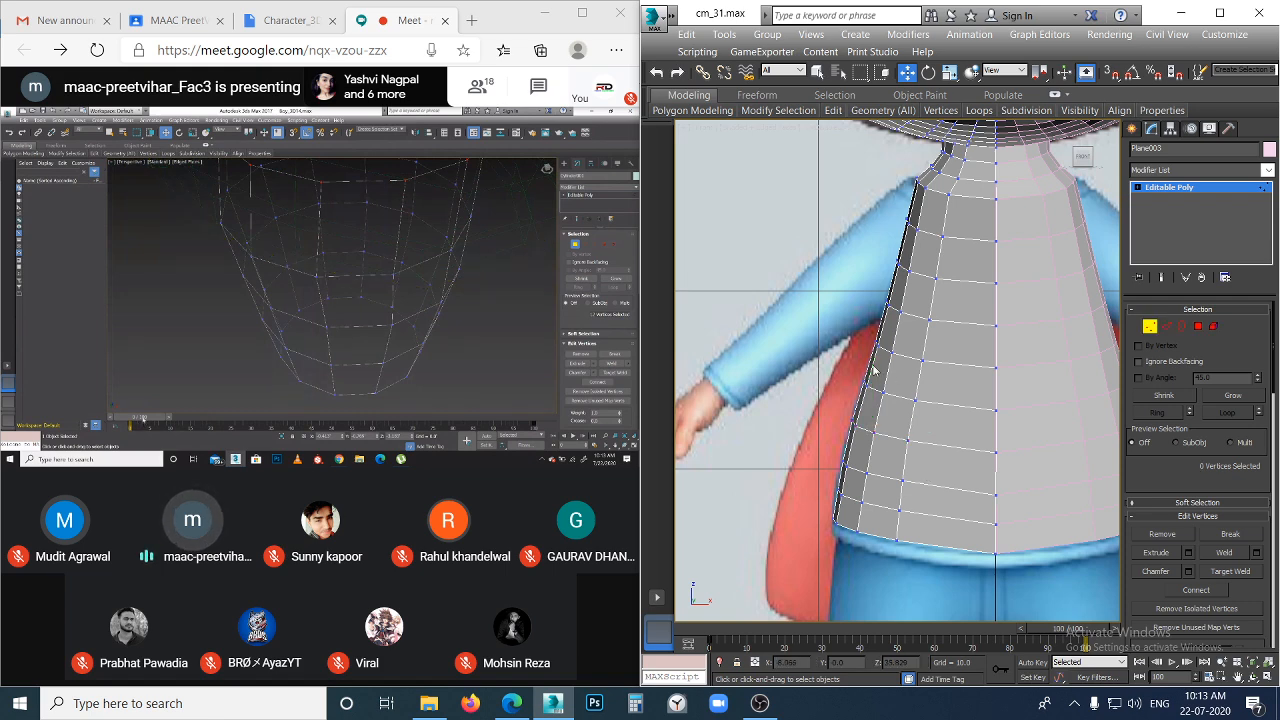
drag(873, 370, 952, 418)
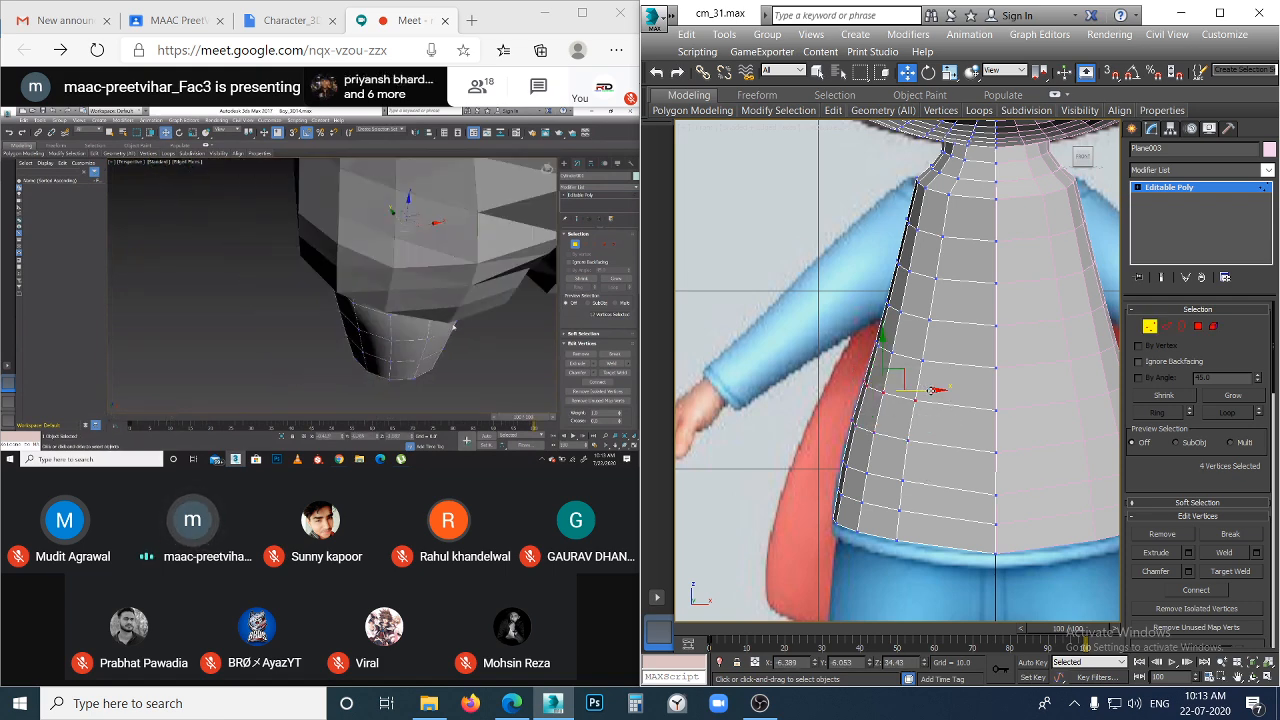
drag(930, 403, 930, 407)
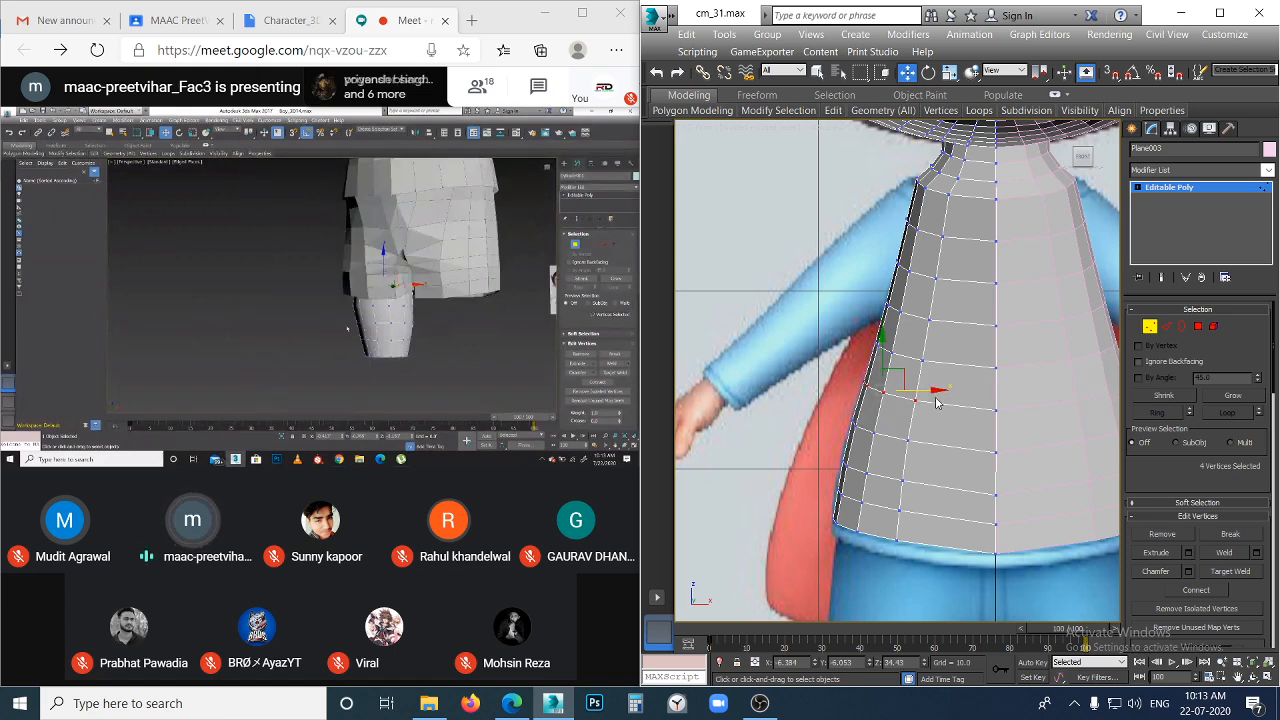
click(855, 413)
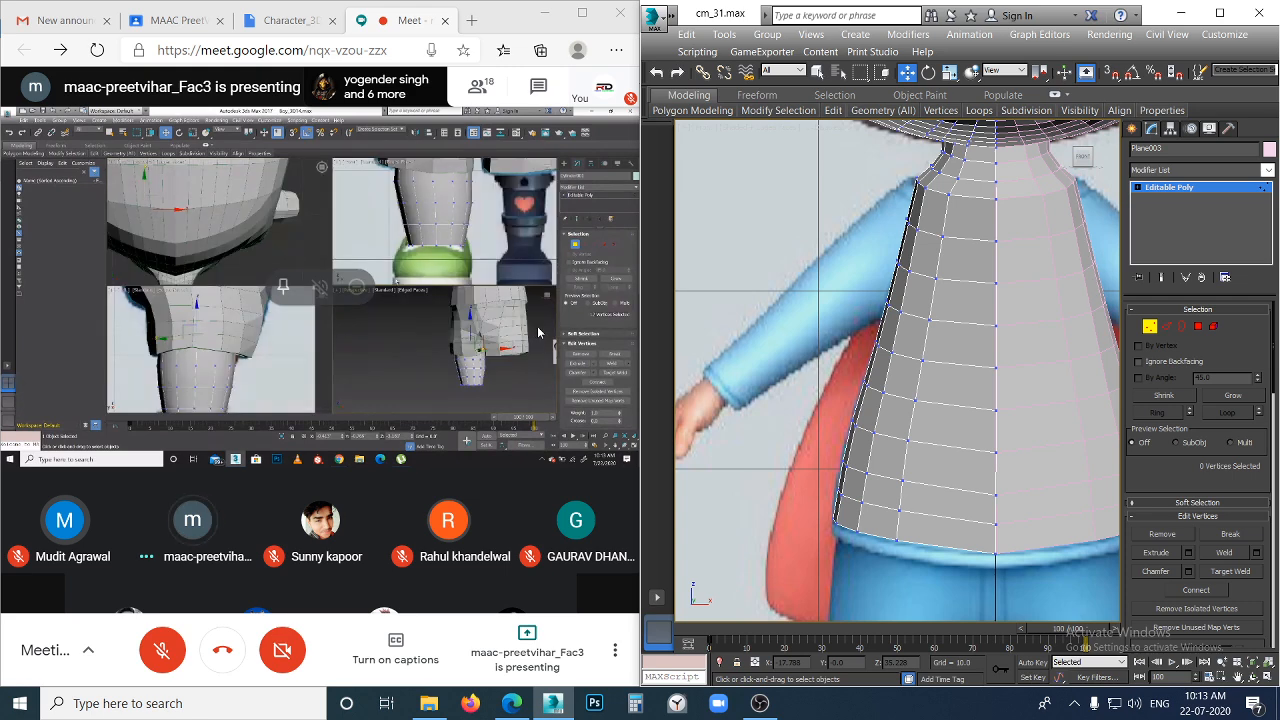
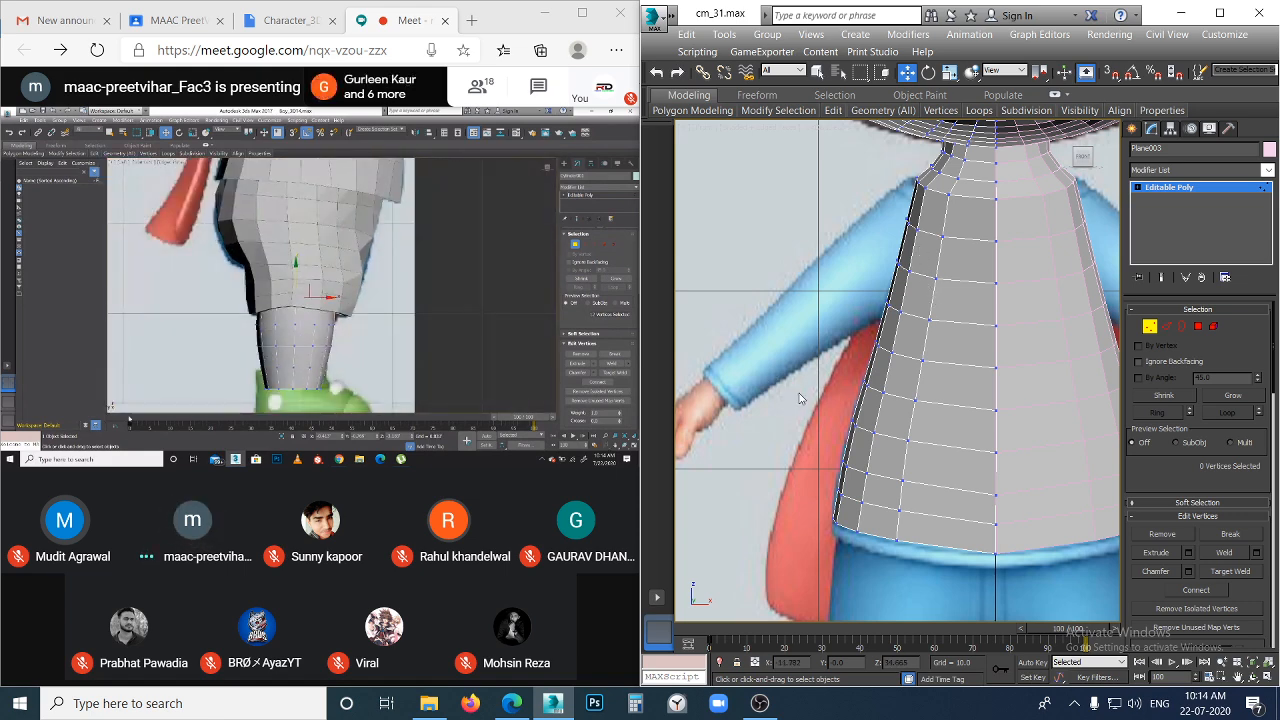
- Examine the torso mesh from neck to hem against the side reference image in the Left view
scroll(799, 398, down, 3)
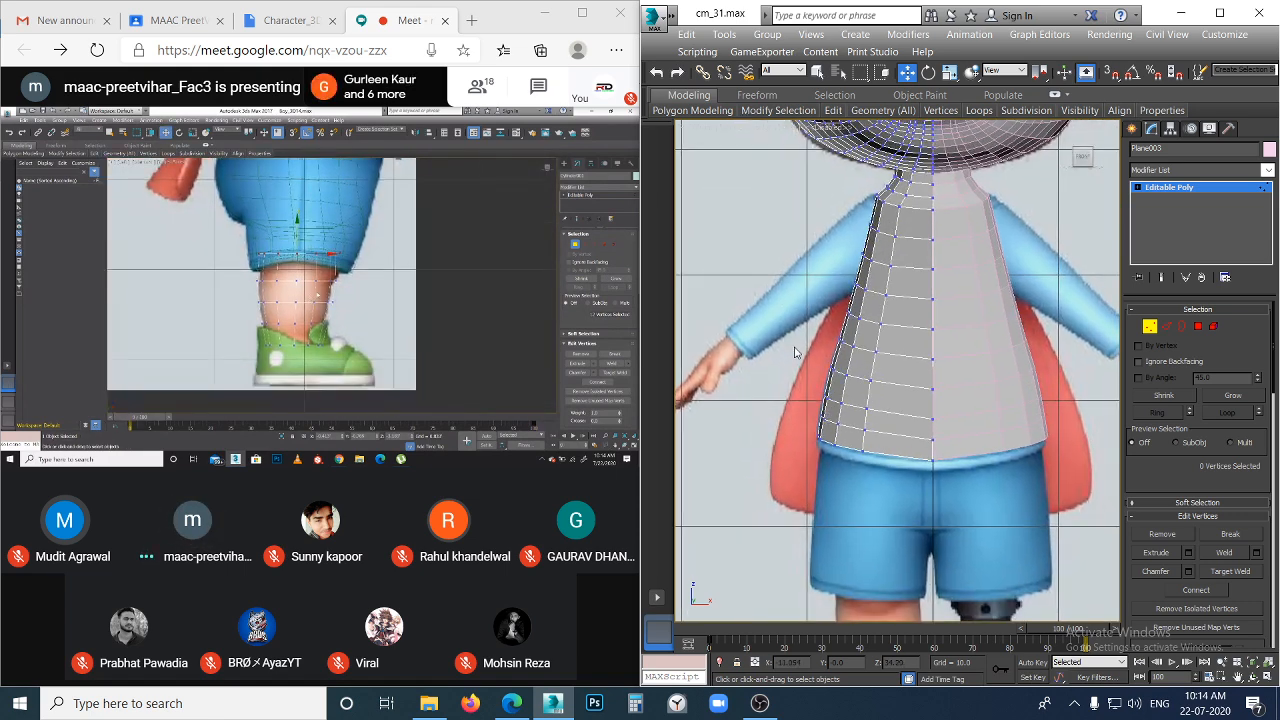
key(l)
middle_drag(1014, 214, 910, 618)
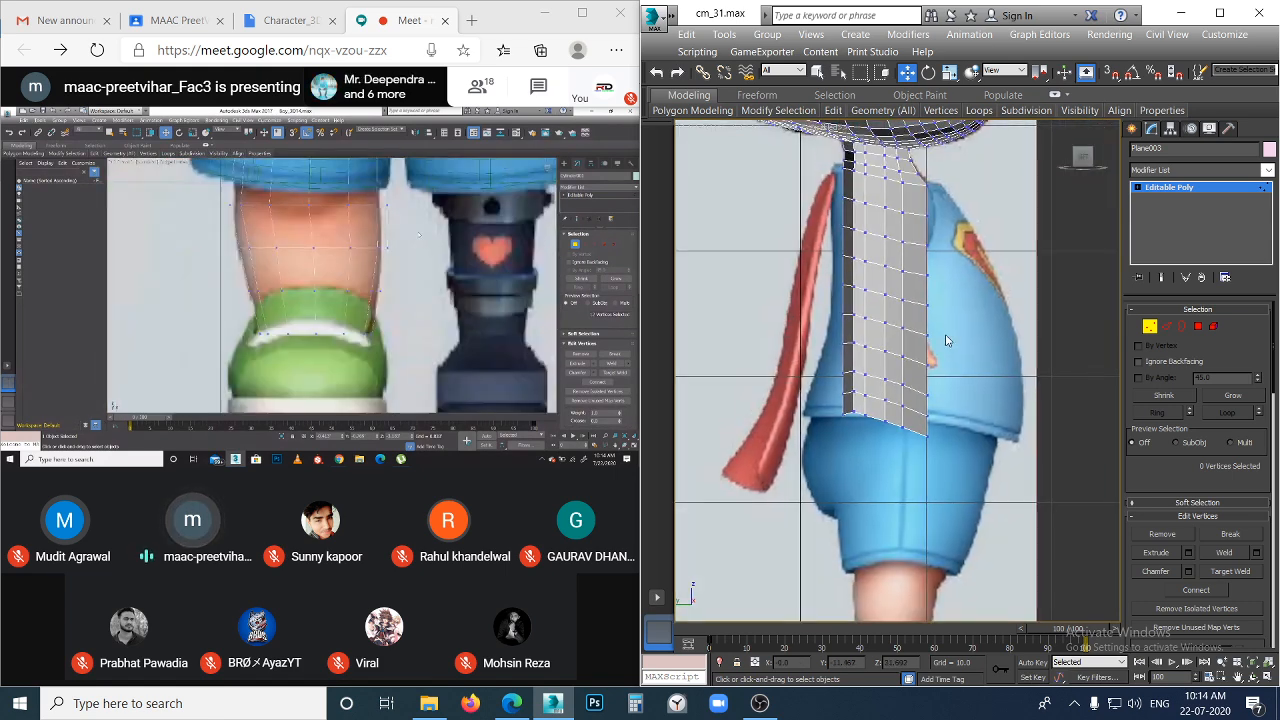
middle_drag(946, 338, 947, 450)
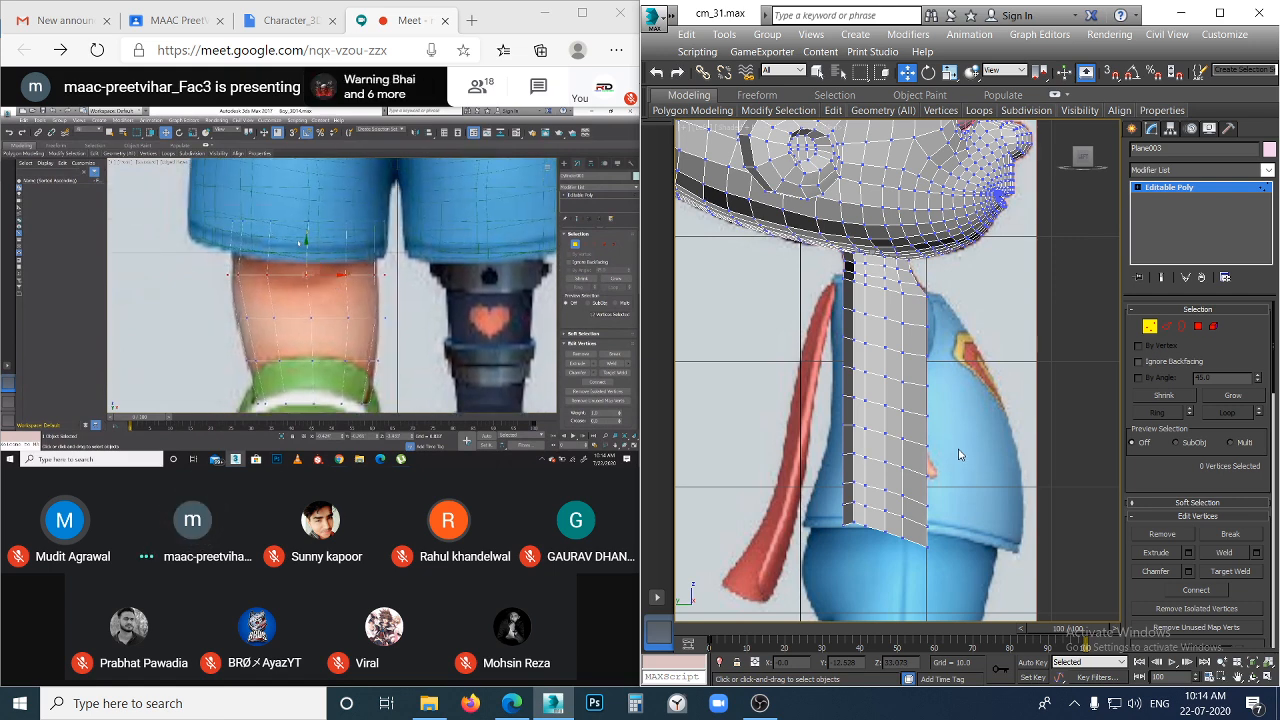
scroll(871, 287, up, 5)
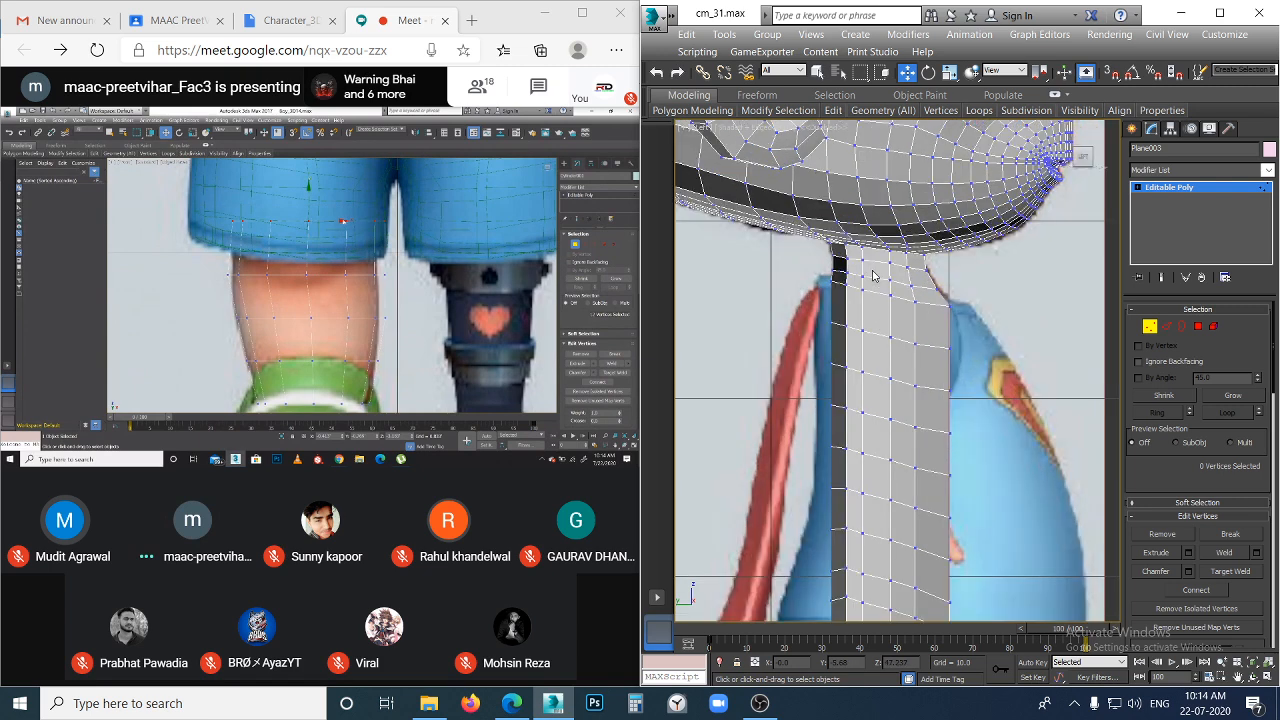
drag(792, 288, 884, 346)
click(950, 376)
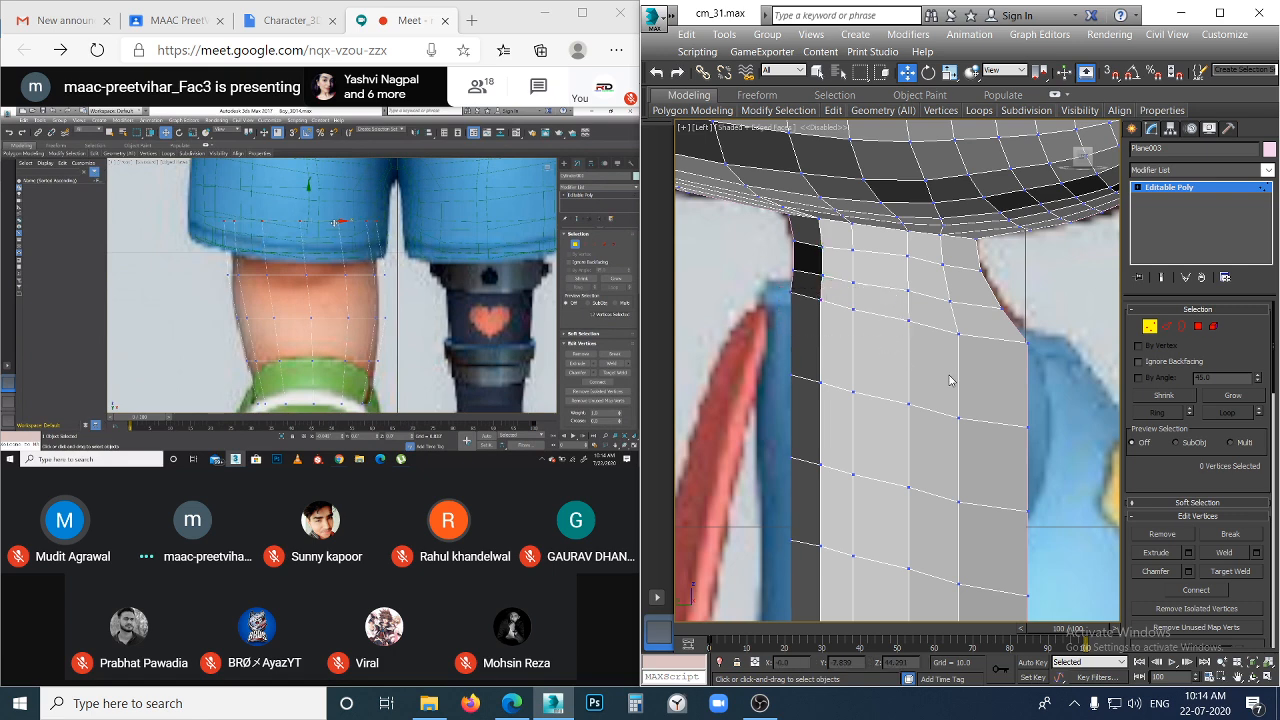
scroll(946, 379, down, 5)
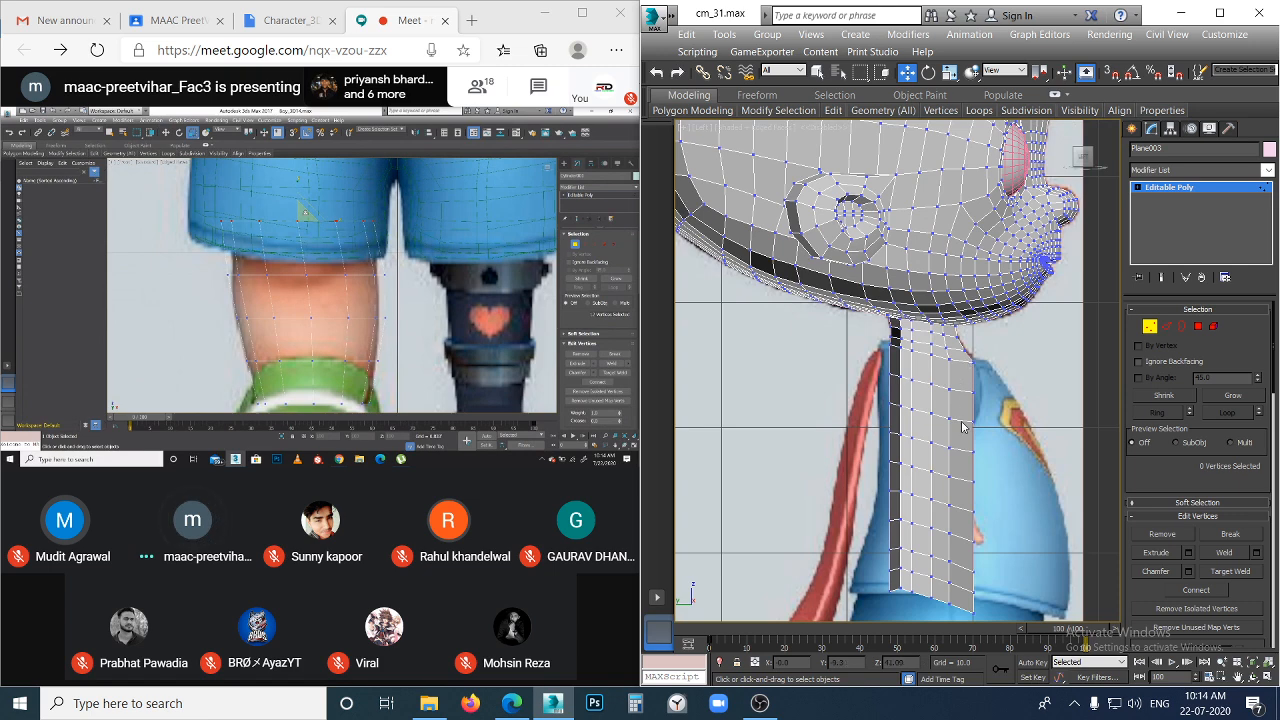
middle_drag(960, 461, 946, 405)
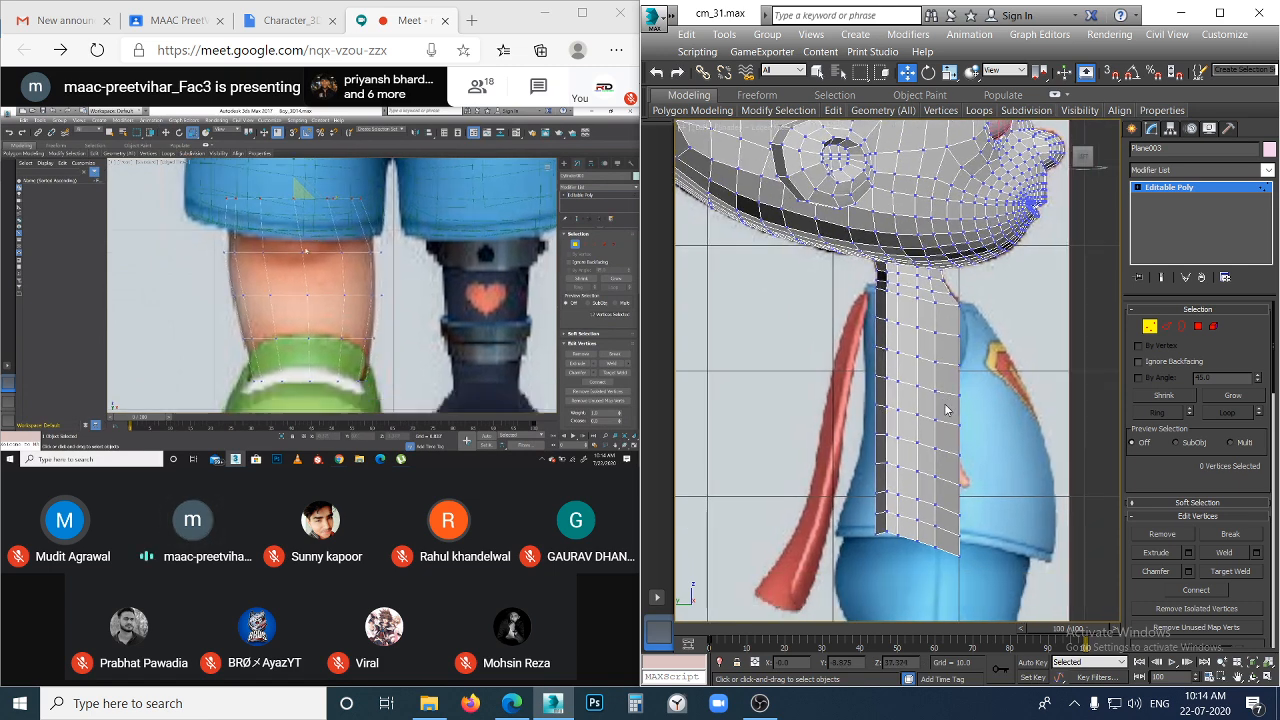
- Select the shoulder row's full edge loop and scale it to 130% in depth, towards the side reference outline
key(2)
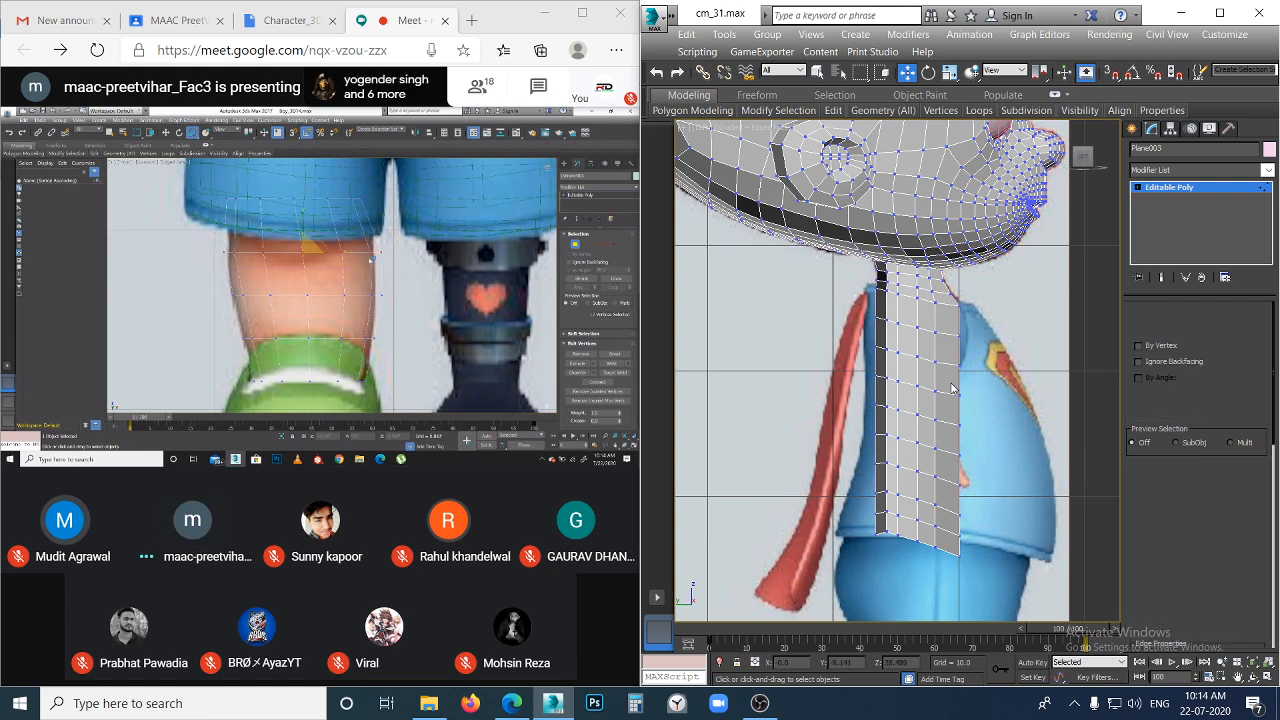
click(950, 300)
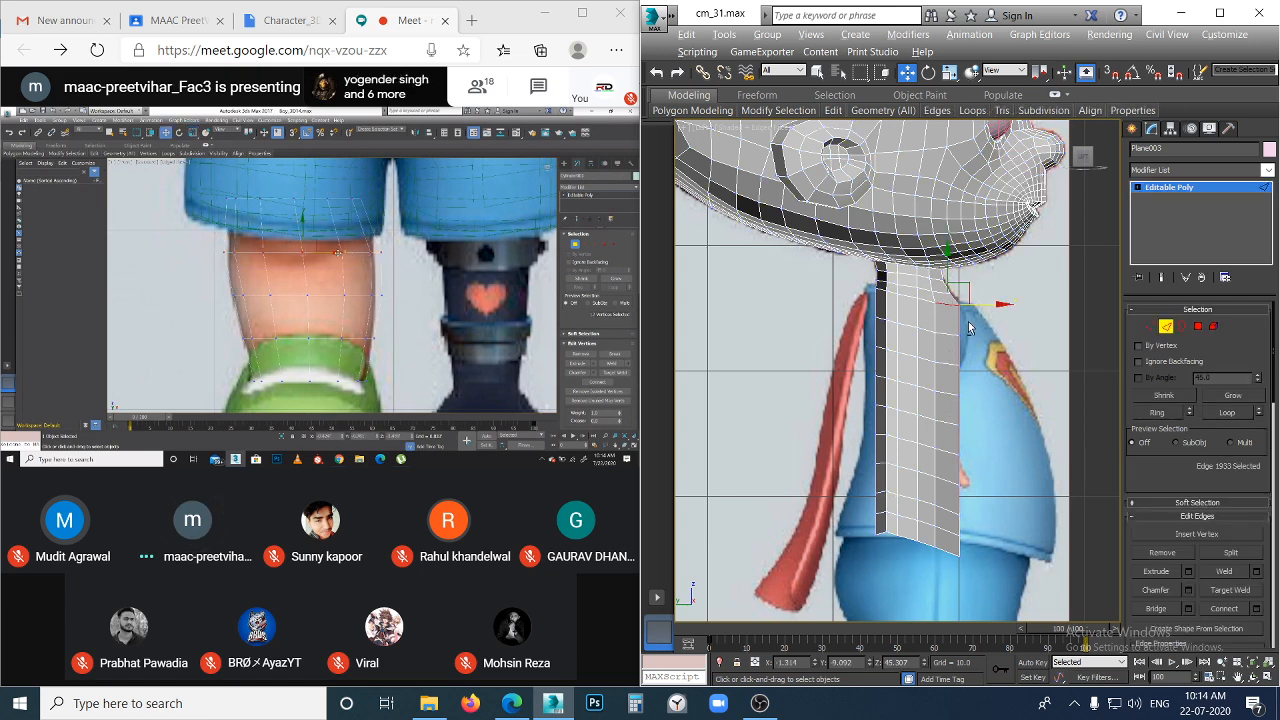
key(alt+l)
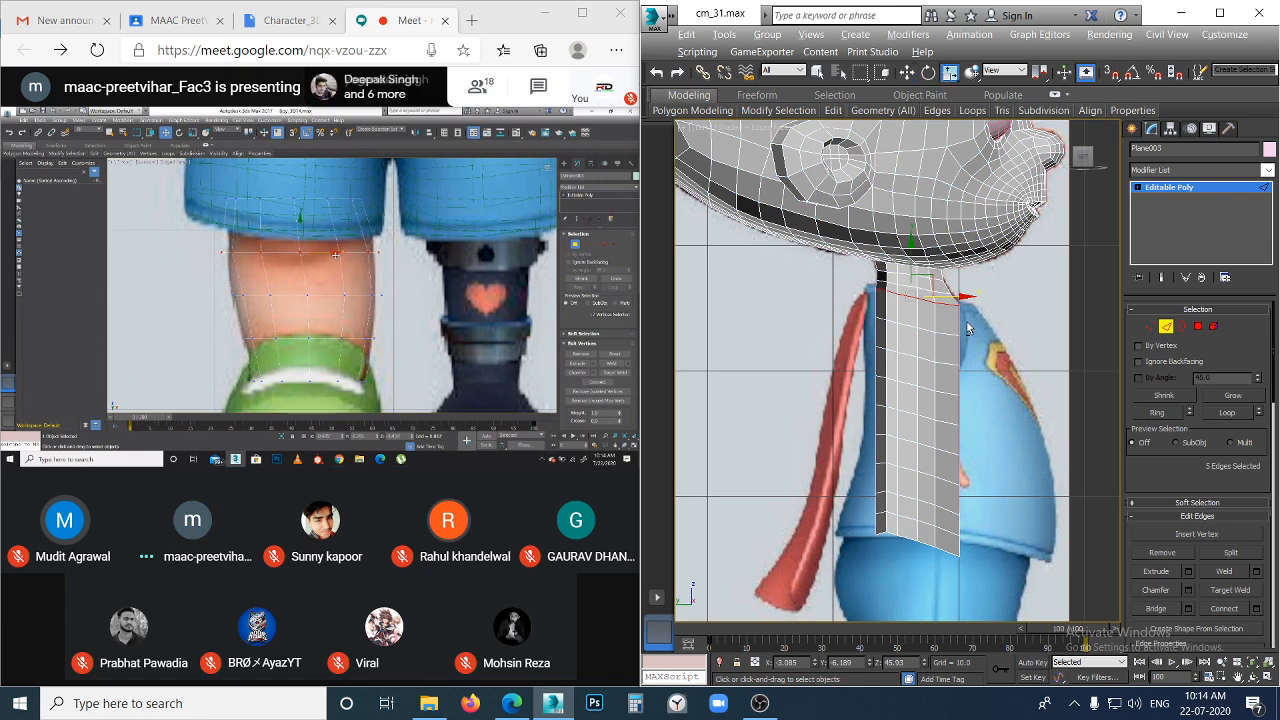
key(r)
drag(975, 299, 987, 299)
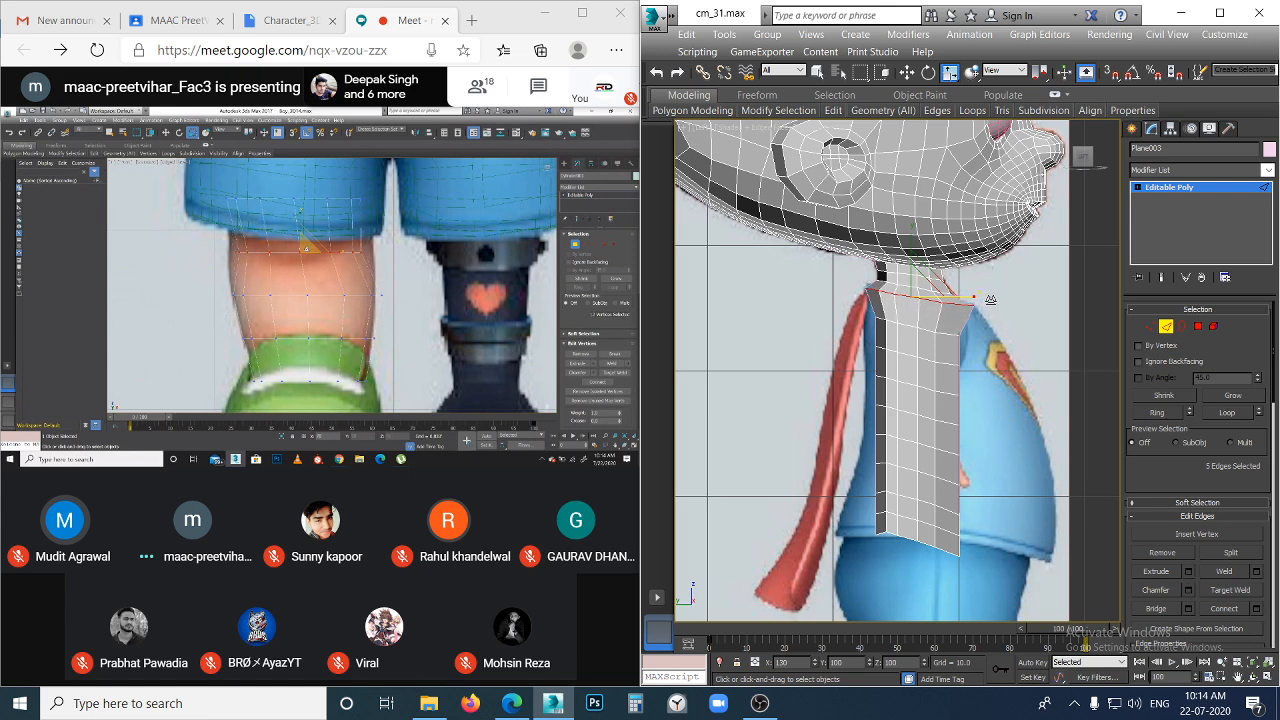
key(f)
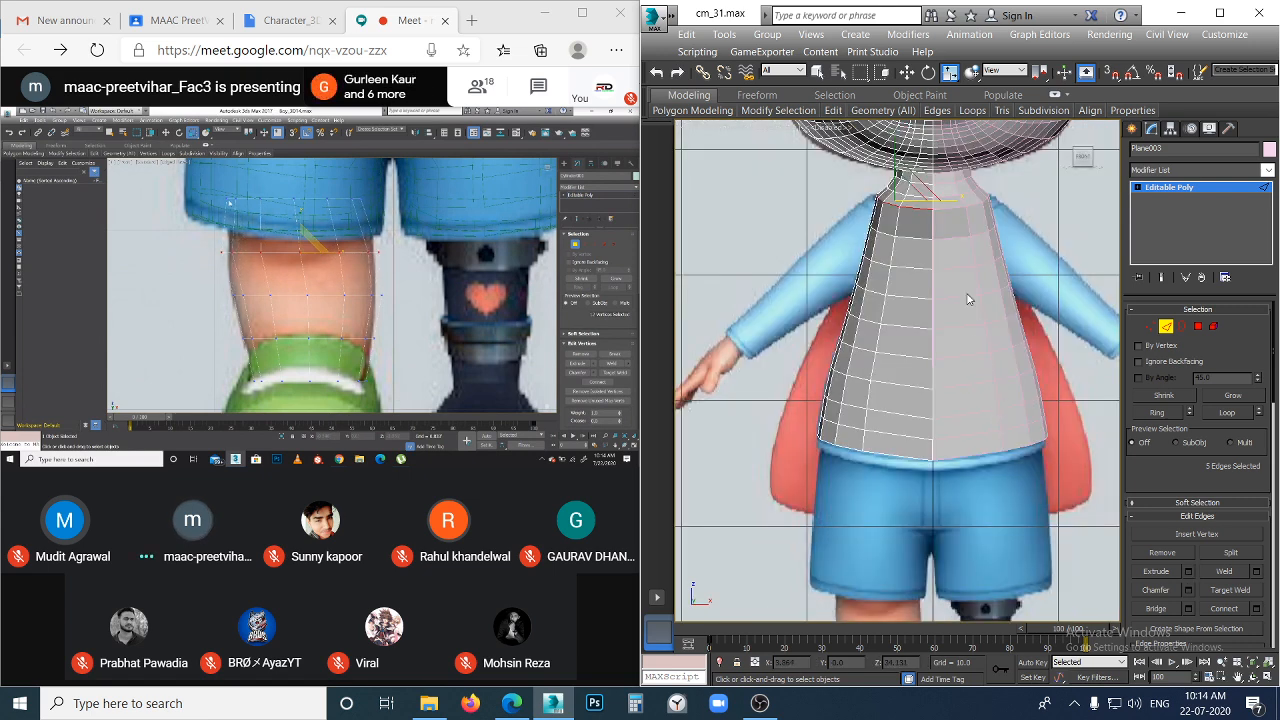
- In the Left view, rotate the shoulder row's edge loop about 2.8 degrees to reduce its forward slope
scroll(945, 245, up, 6)
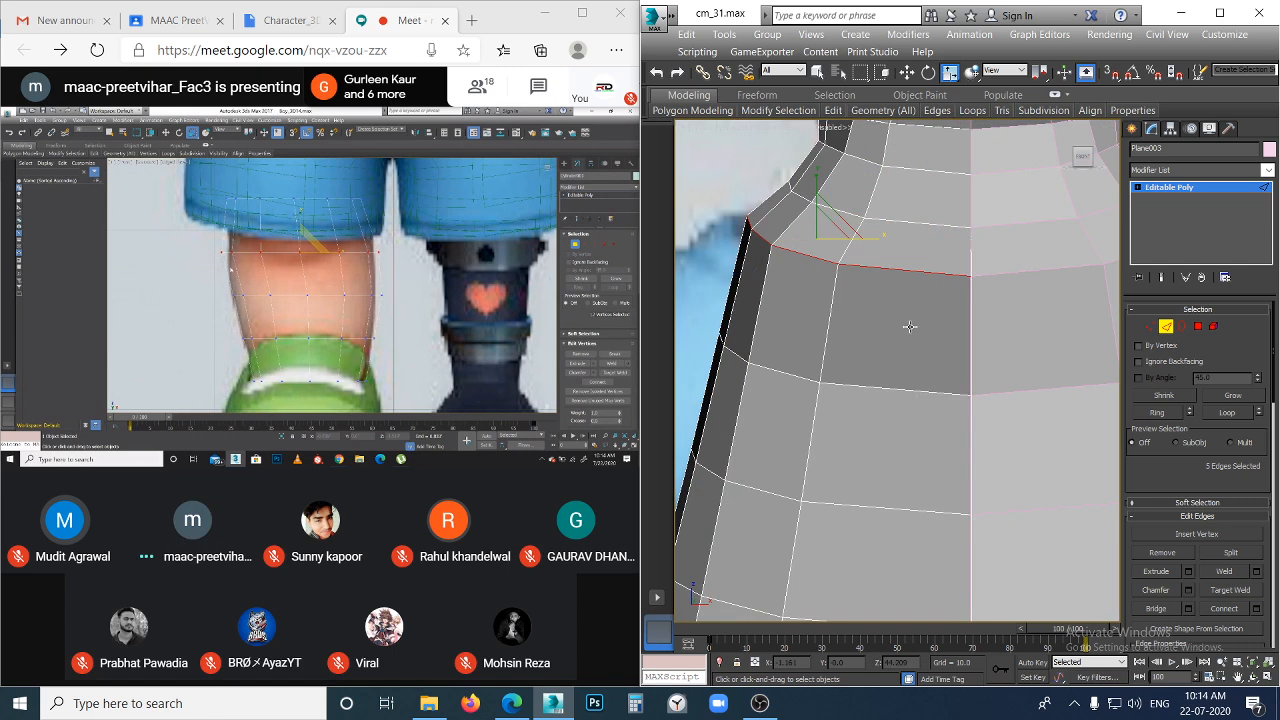
scroll(909, 326, down, 5)
key(l)
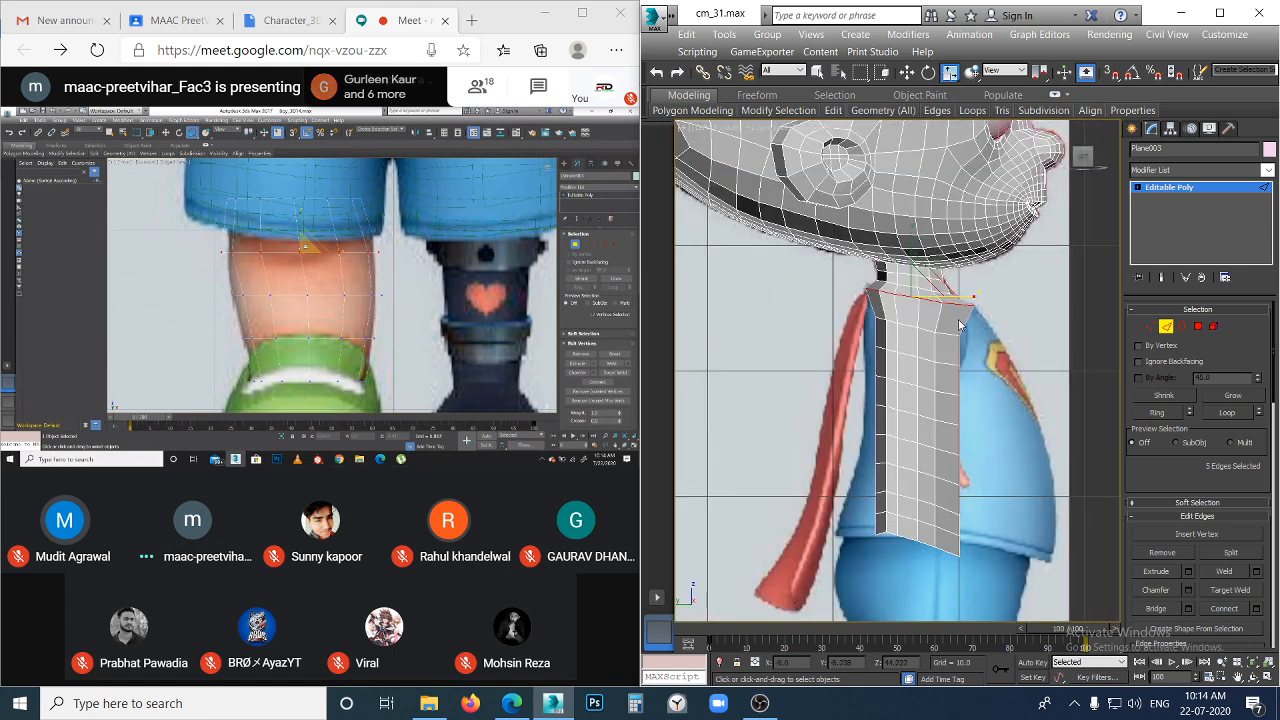
scroll(960, 324, up, 5)
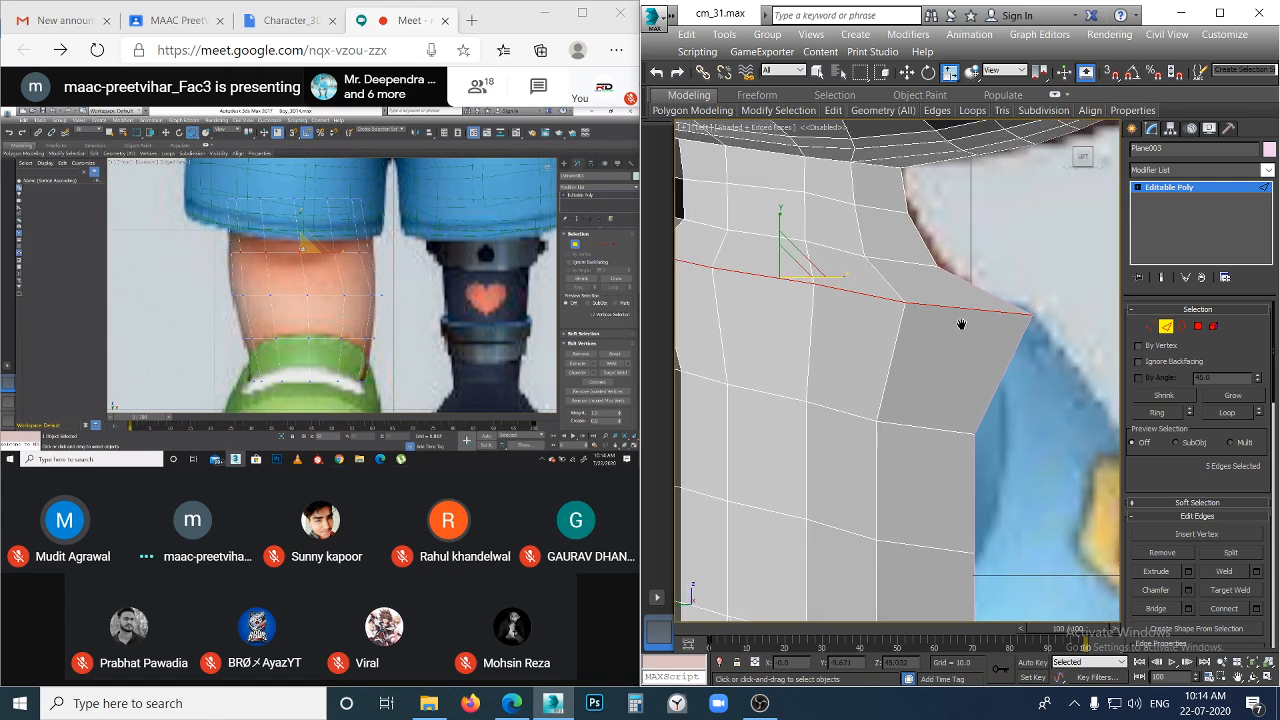
scroll(955, 330, down, 3)
key(e)
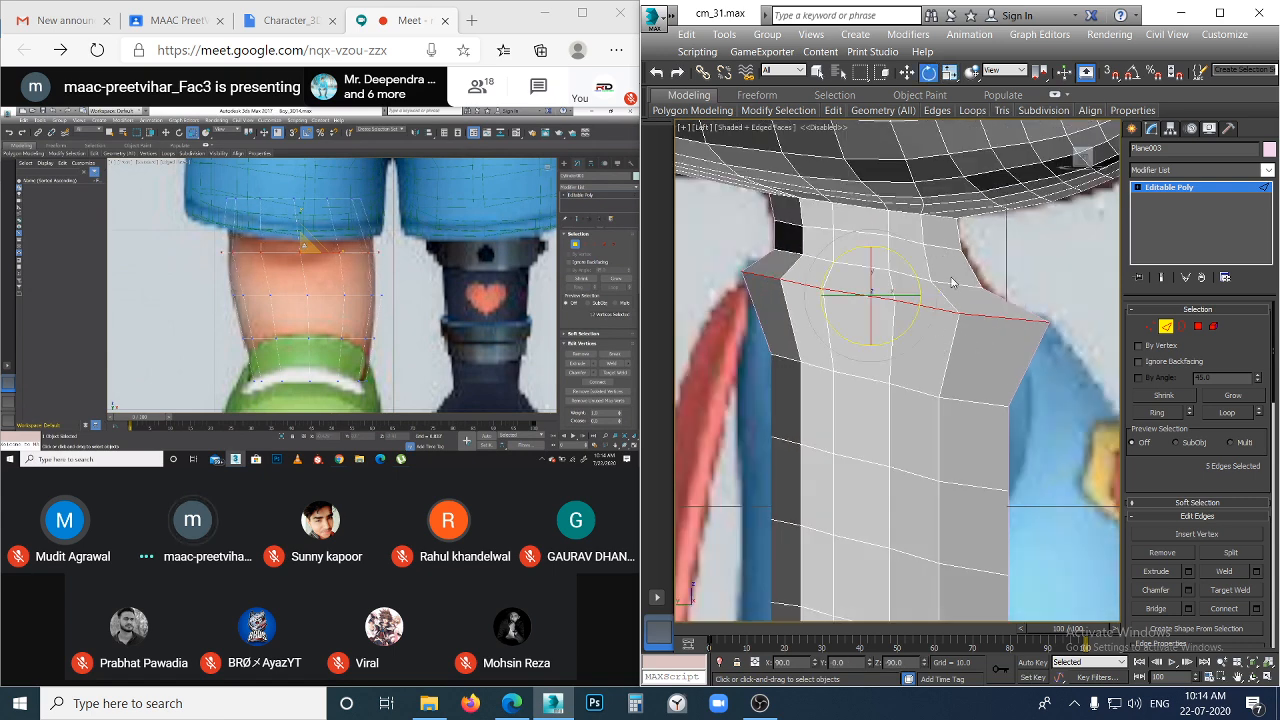
drag(906, 266, 908, 266)
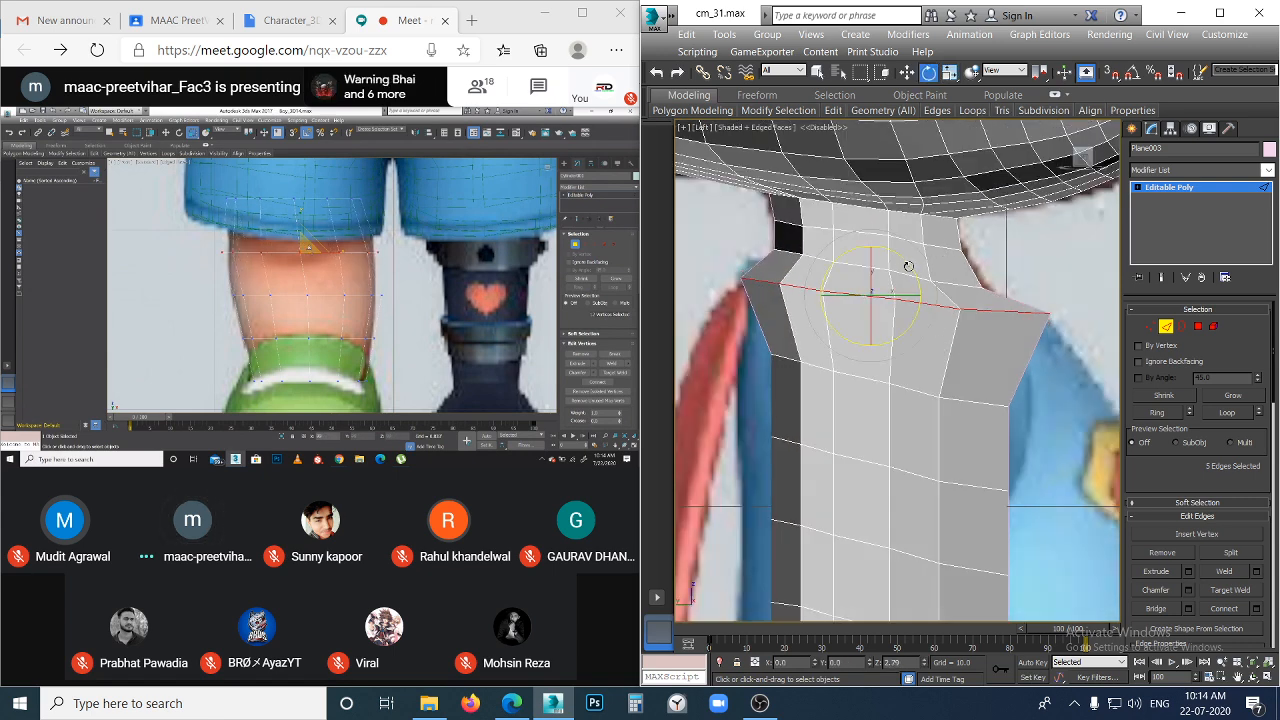
click(997, 386)
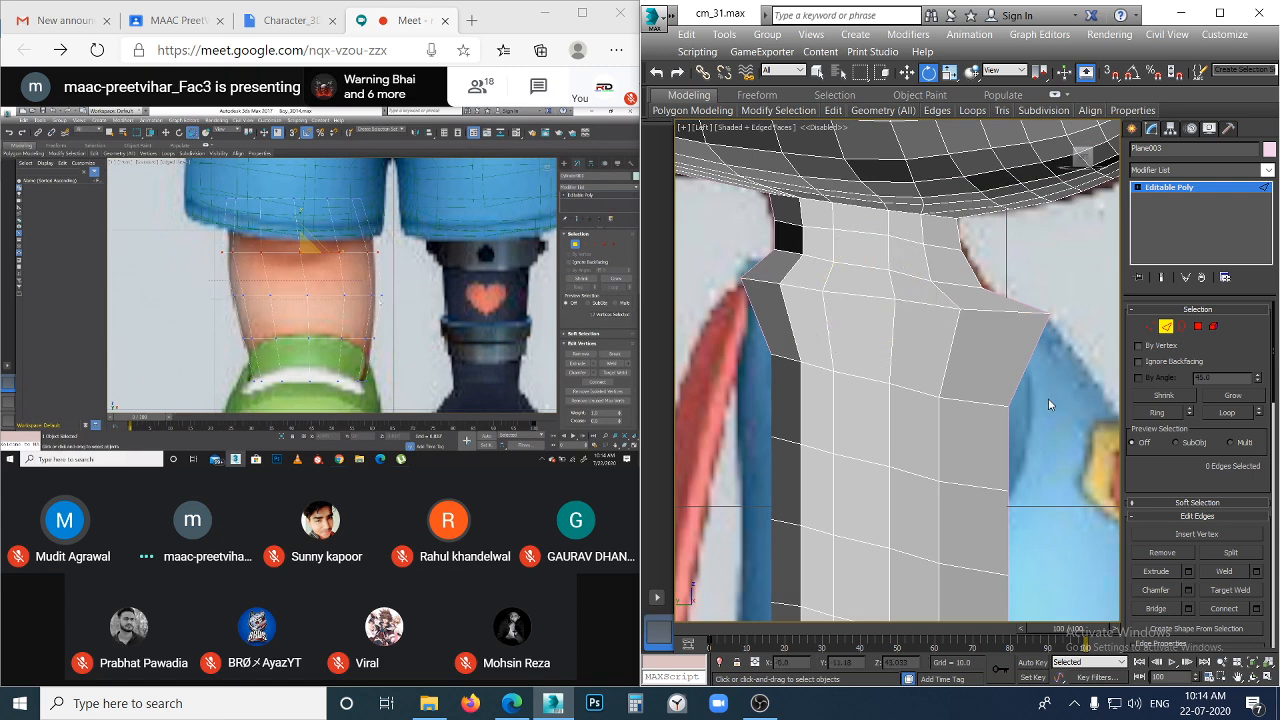
- Reselect the shoulder row's full edge loop and scale it down slightly in depth to fit the side reference outline
key(w)
click(1000, 345)
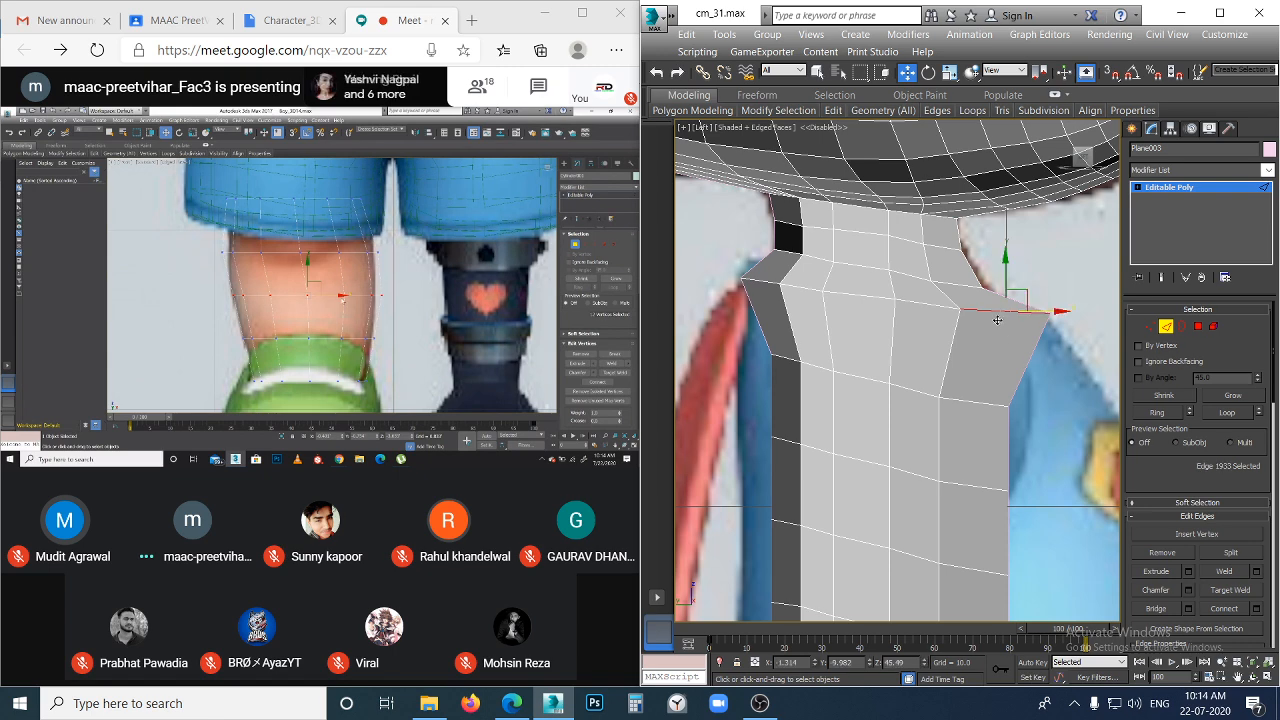
double_click(999, 345)
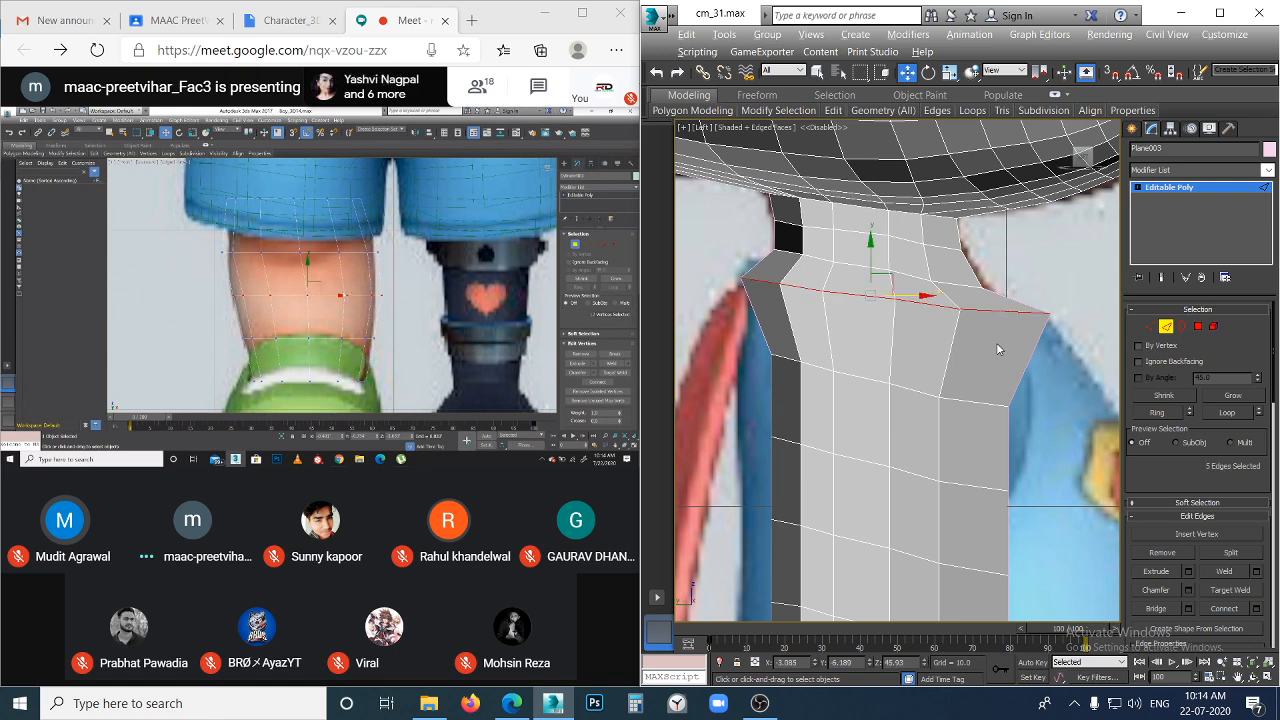
key(r)
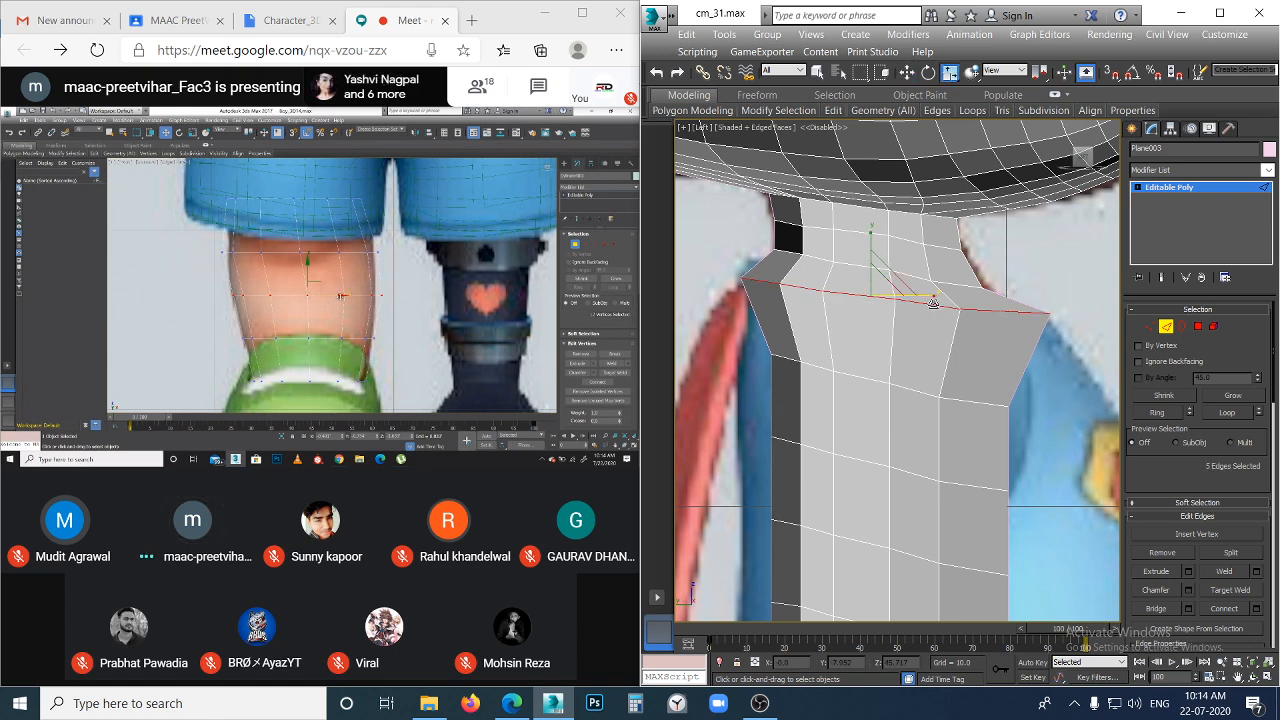
drag(938, 305, 1020, 350)
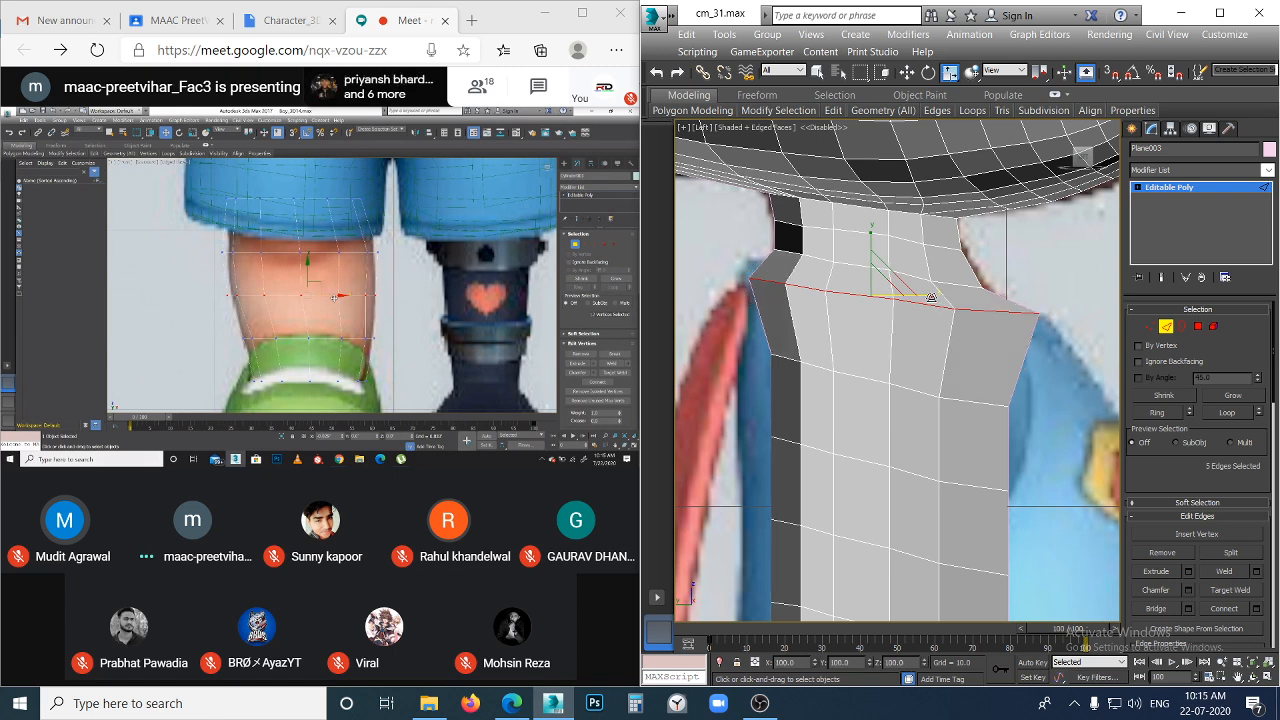
click(1052, 414)
scroll(1050, 400, down, 4)
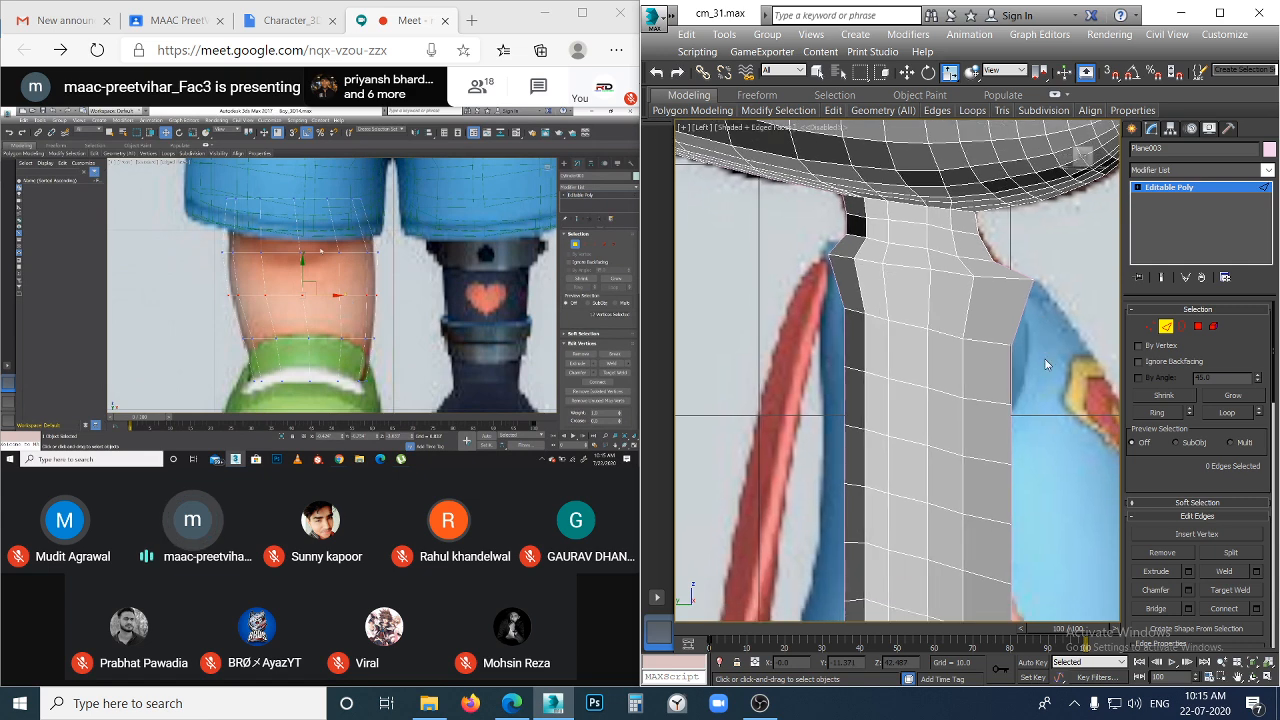
- Nudge the front vertex of the neck base row slightly upward in the Left view
key(1)
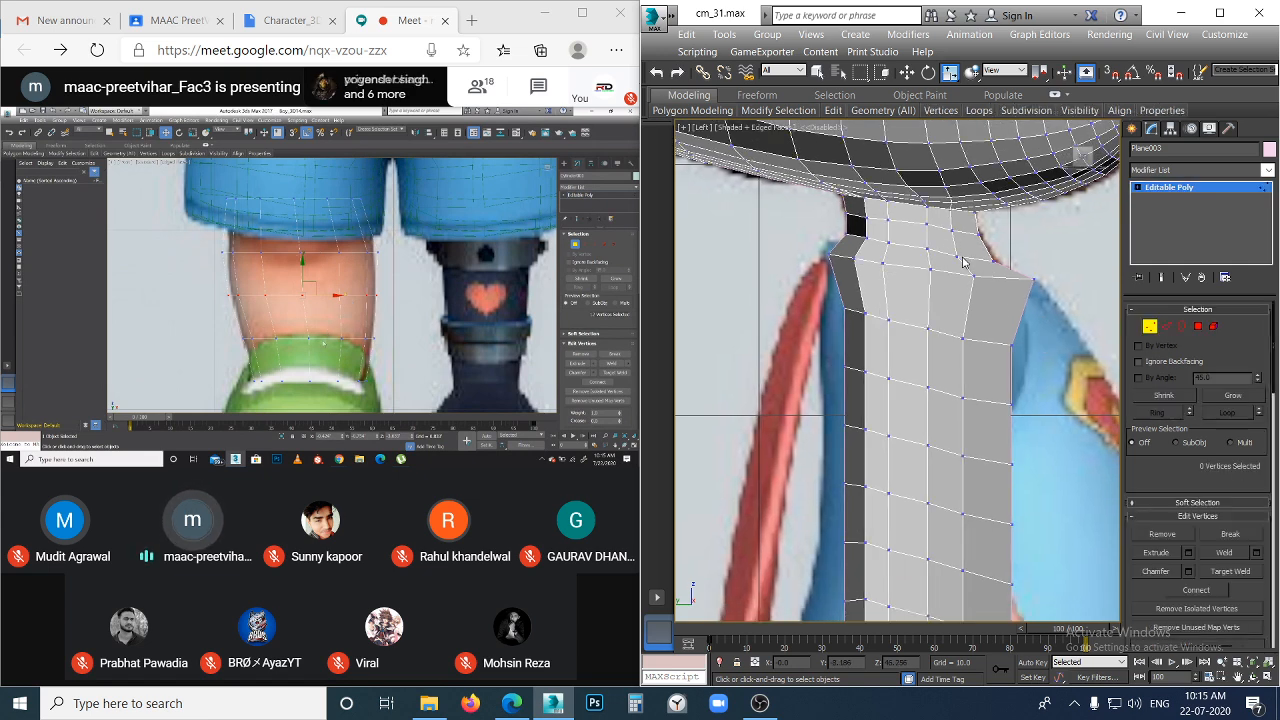
click(977, 252)
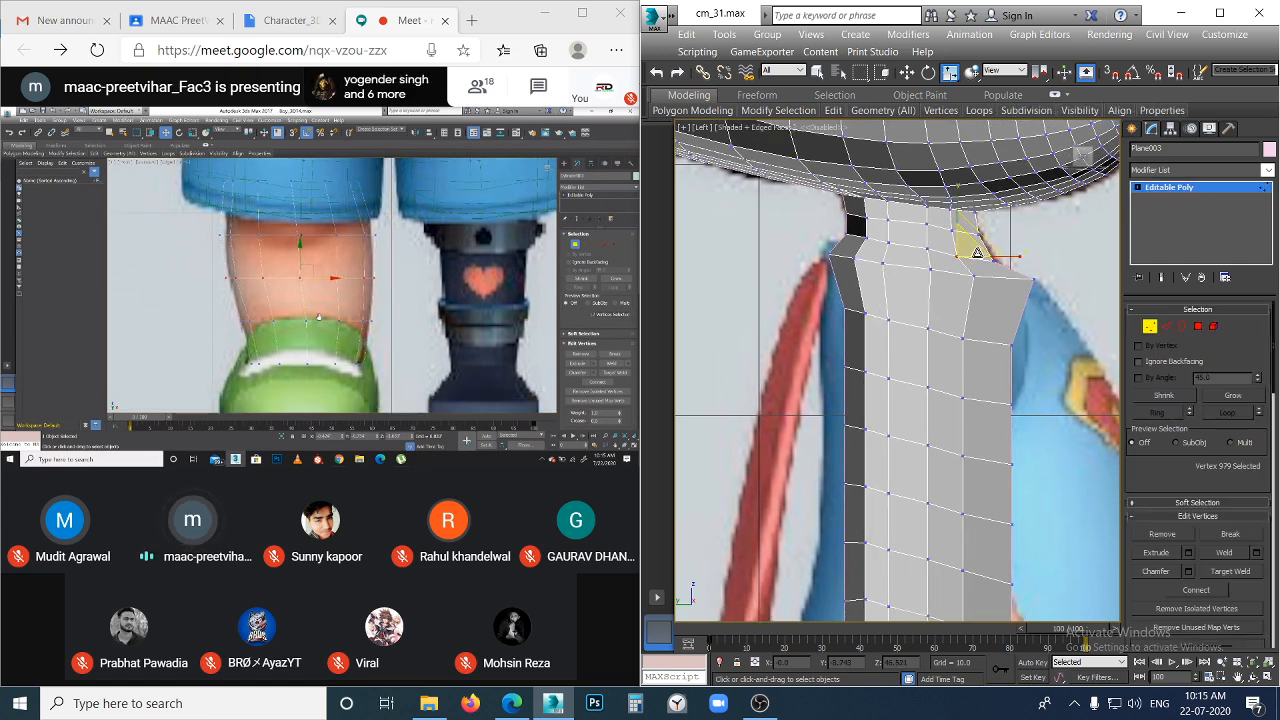
key(w)
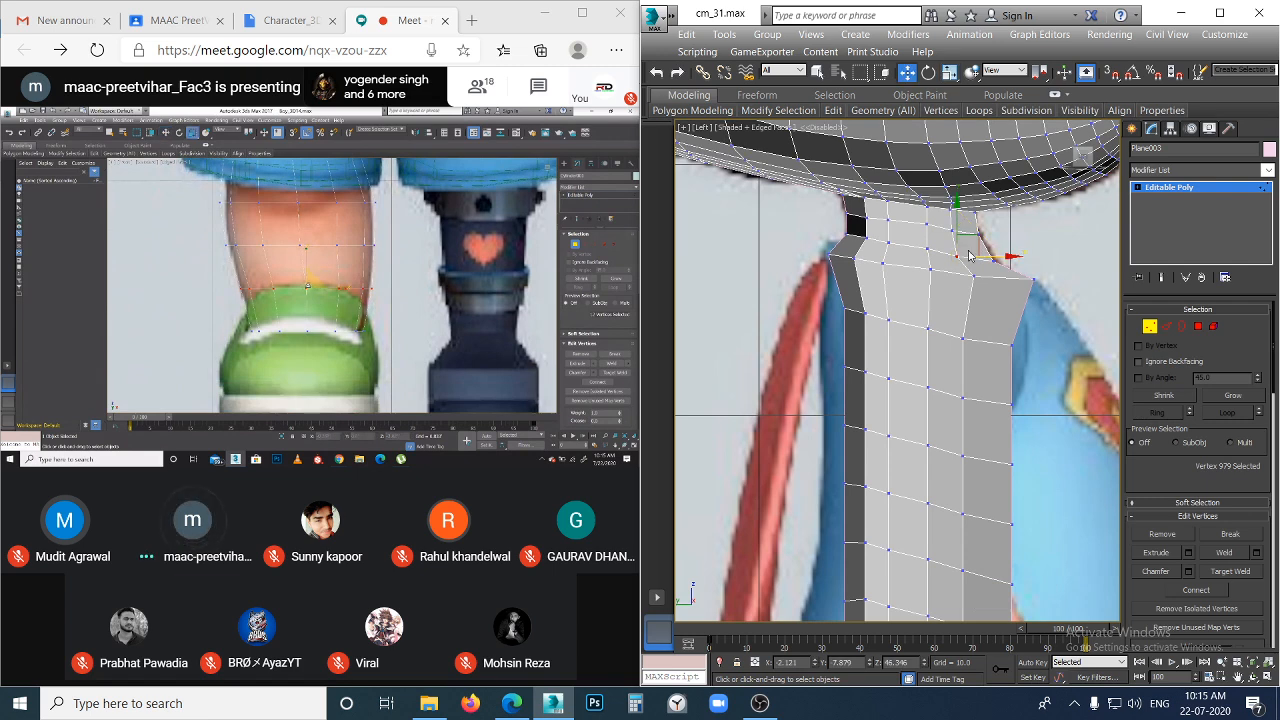
drag(961, 256, 962, 250)
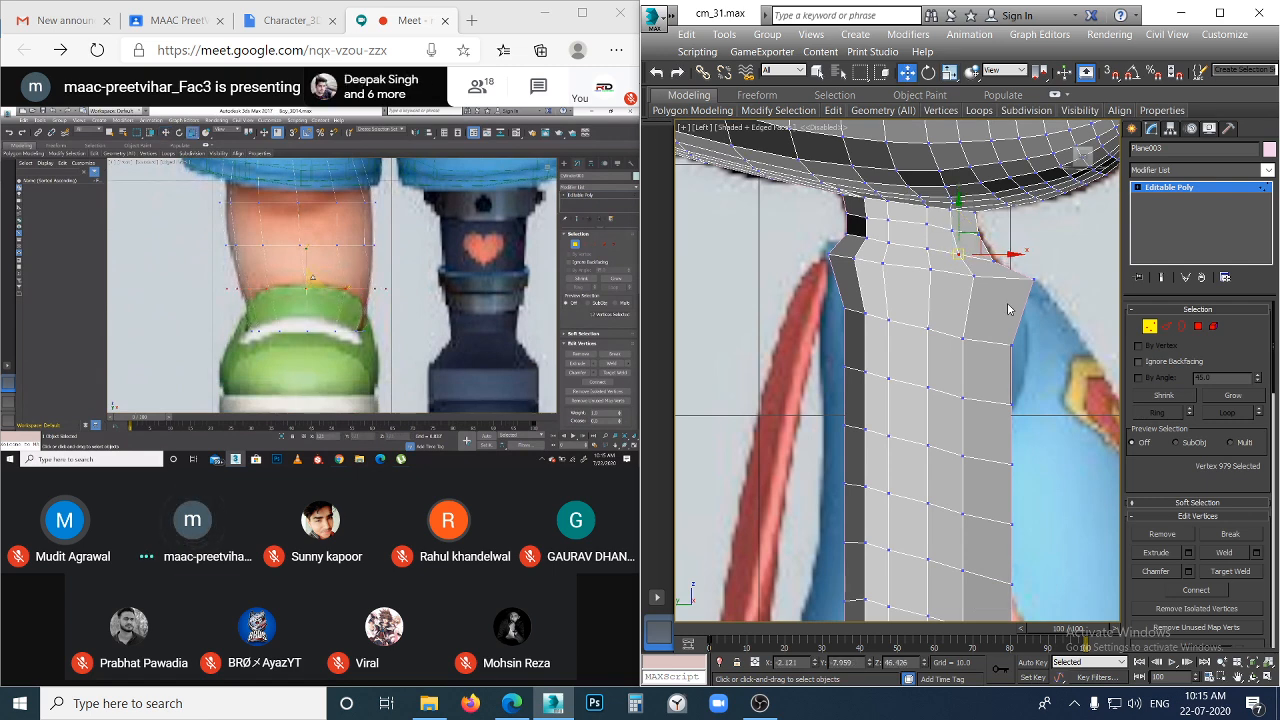
click(1008, 346)
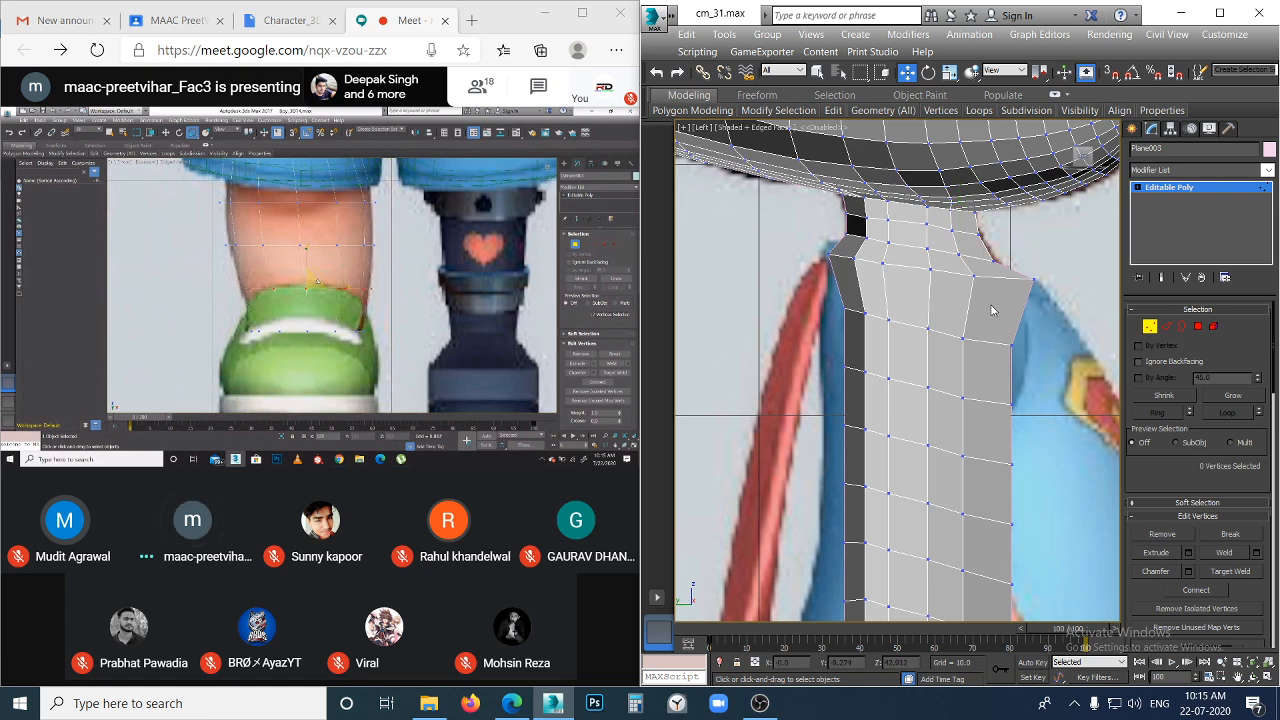
- Try Set Flow on the shoulder row's full edge loop and undo it
key(2)
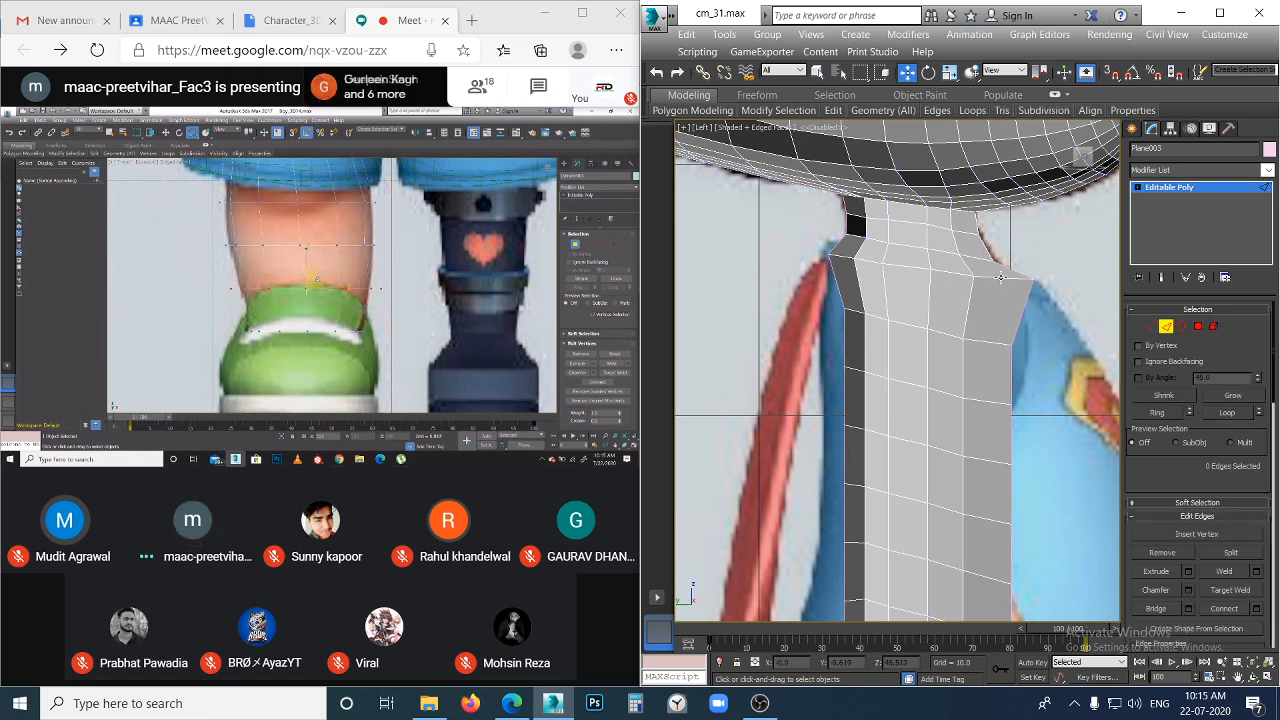
click(1001, 278)
double_click(1001, 278)
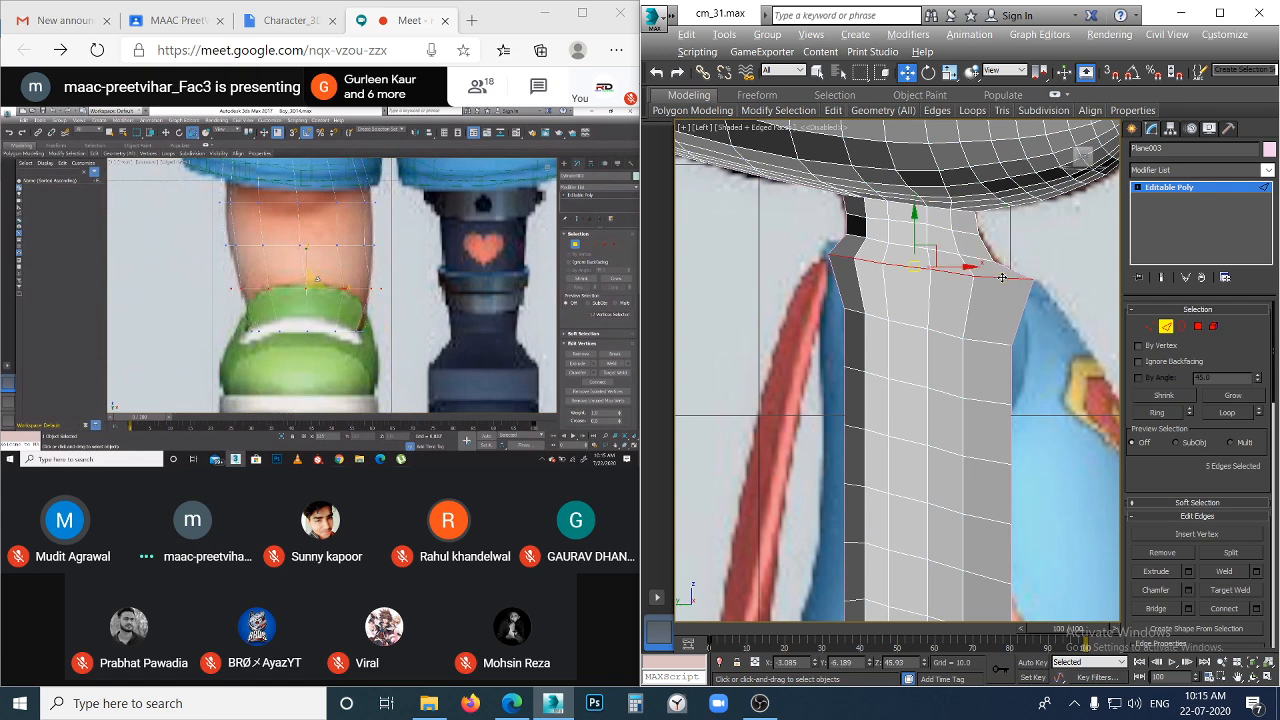
mouse_move(972, 110)
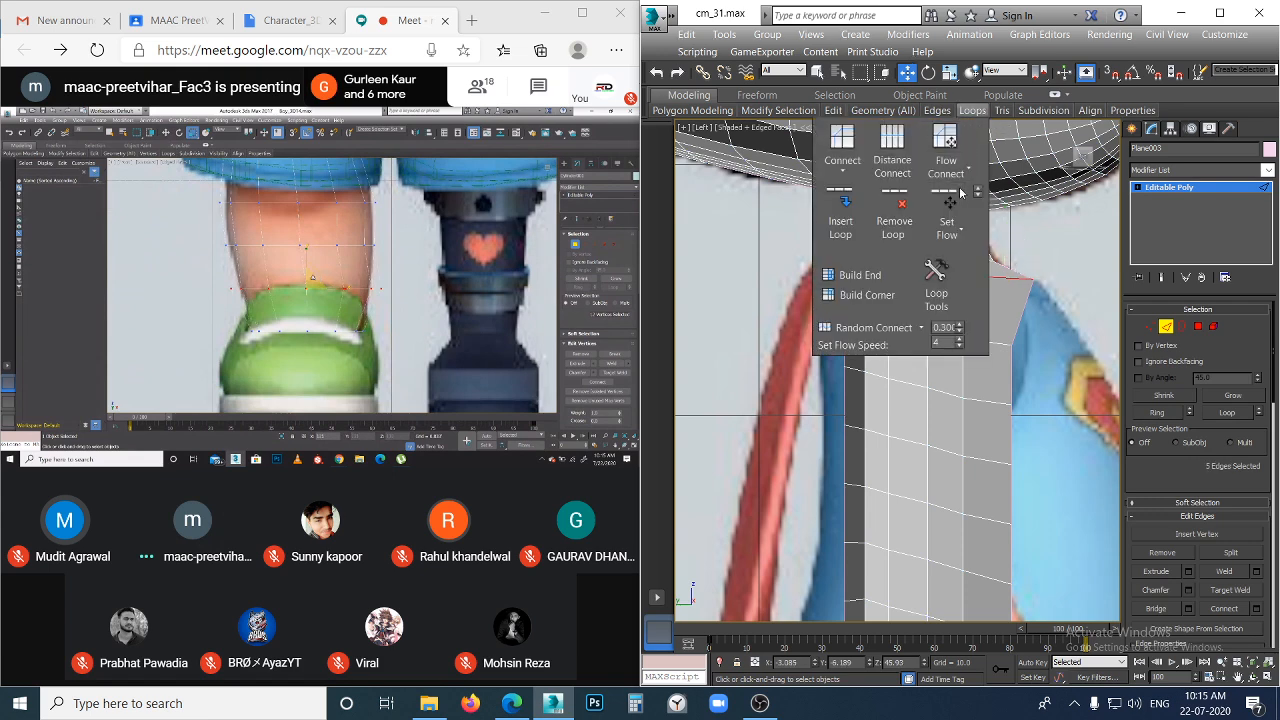
click(950, 206)
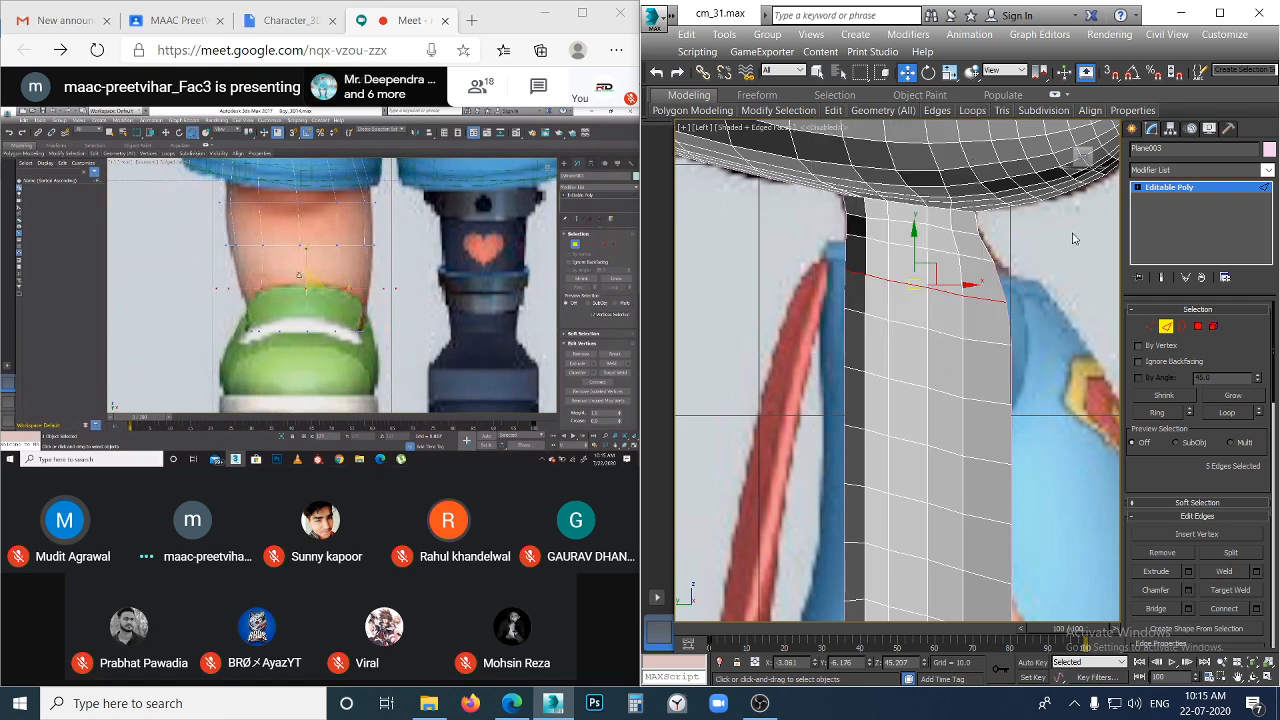
key(ctrl+z)
key(ctrl+z)
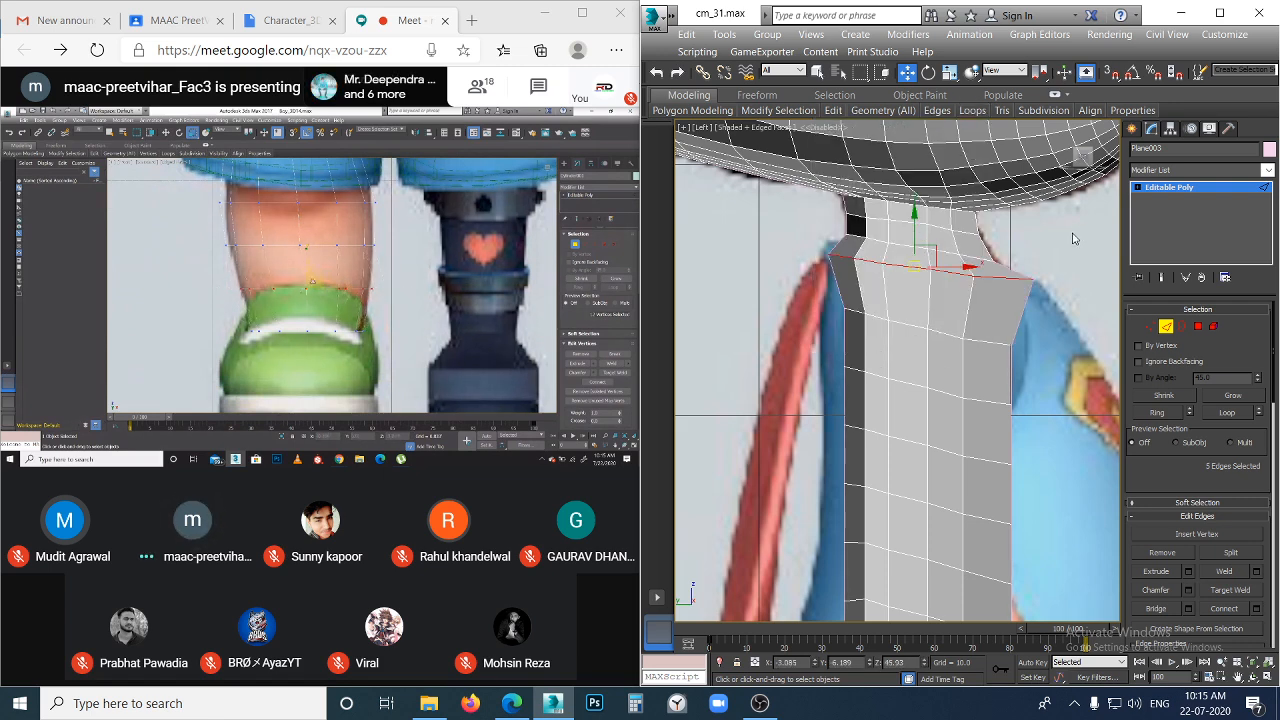
- Select the loop directly below the shoulder row, widen it in depth by scaling, and move it forward about 1 unit towards the chest outline
click(1041, 260)
double_click(981, 343)
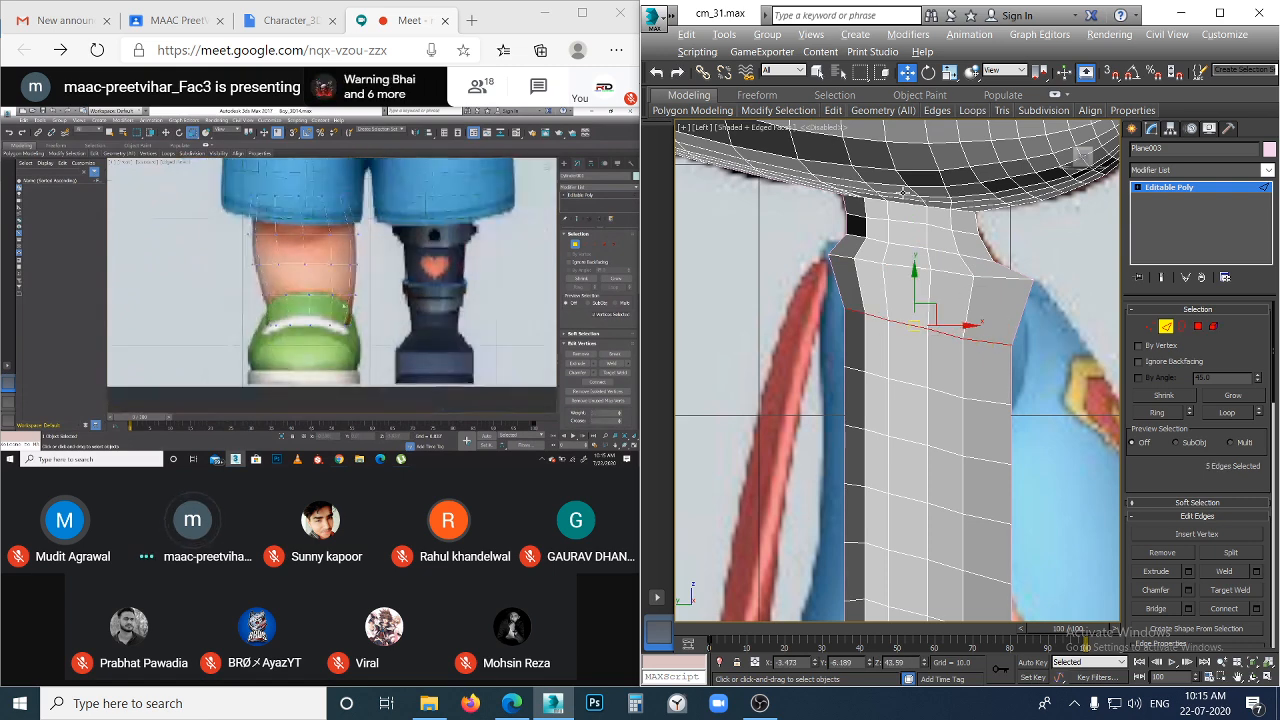
key(r)
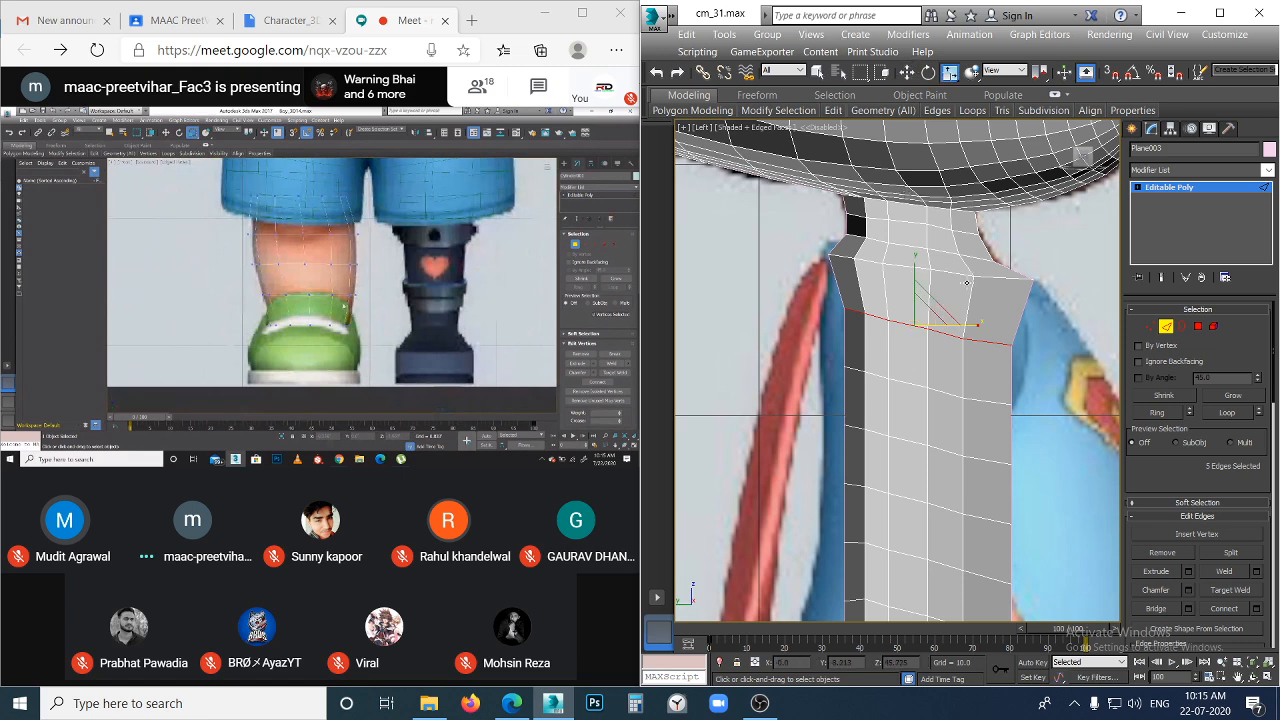
drag(980, 338, 988, 322)
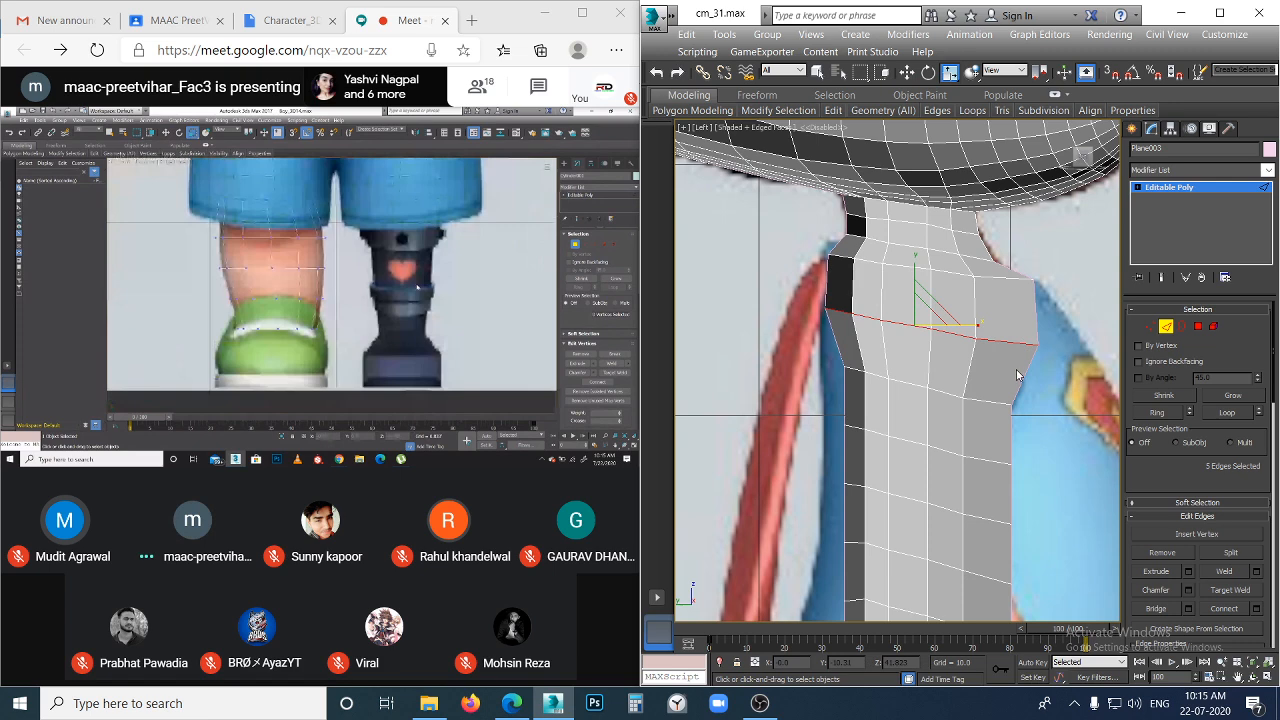
key(w)
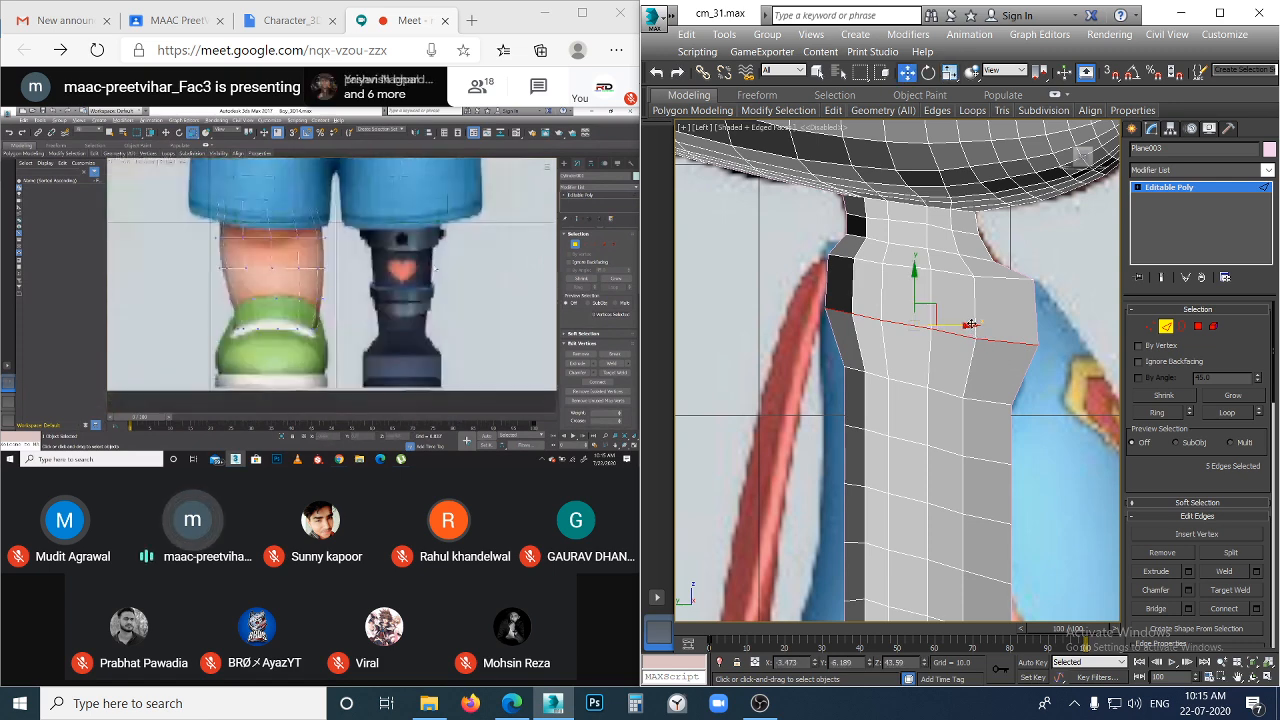
drag(970, 326, 995, 323)
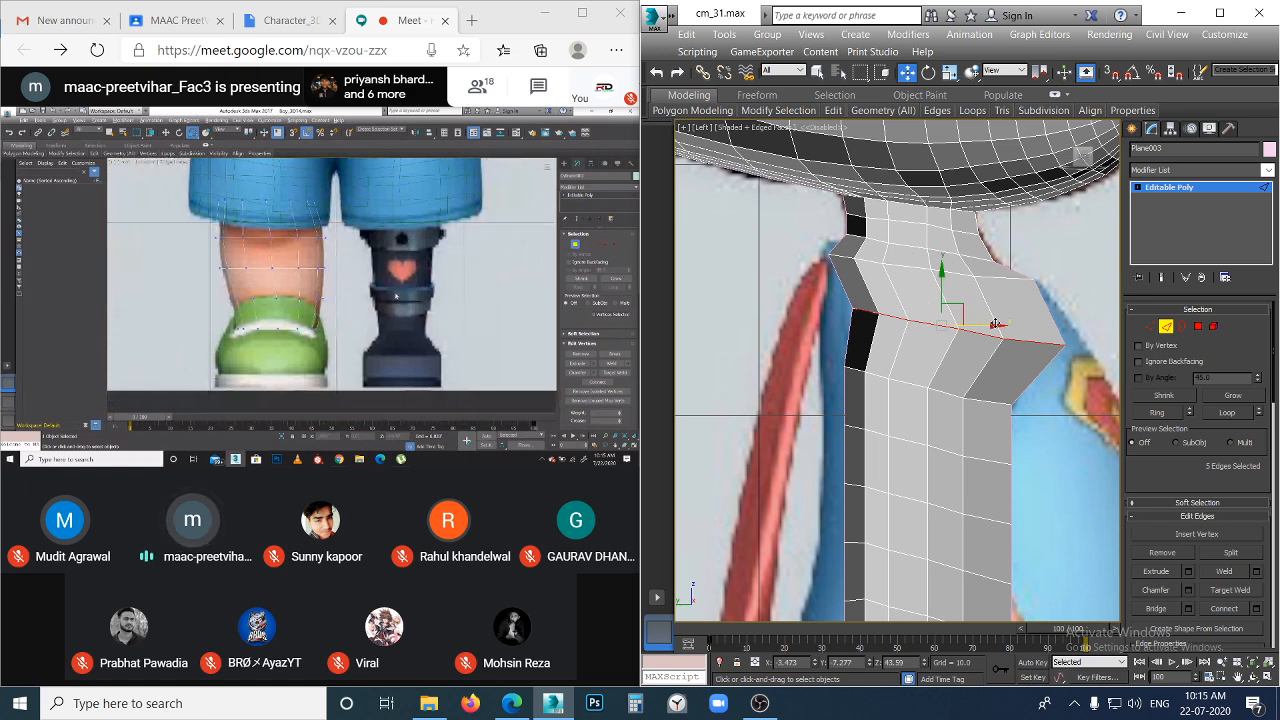
key(r)
drag(1008, 325, 980, 330)
key(w)
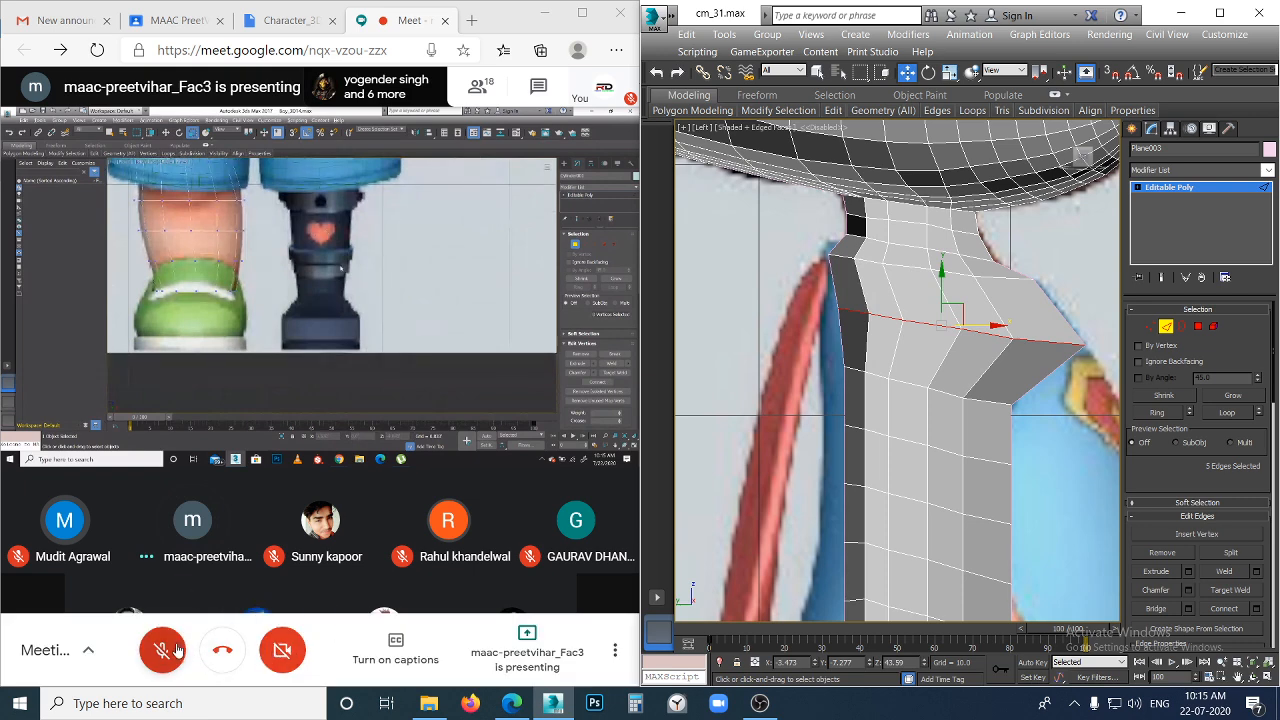
- Switch to the Google Meet call to unmute the microphone and mute it again
click(170, 648)
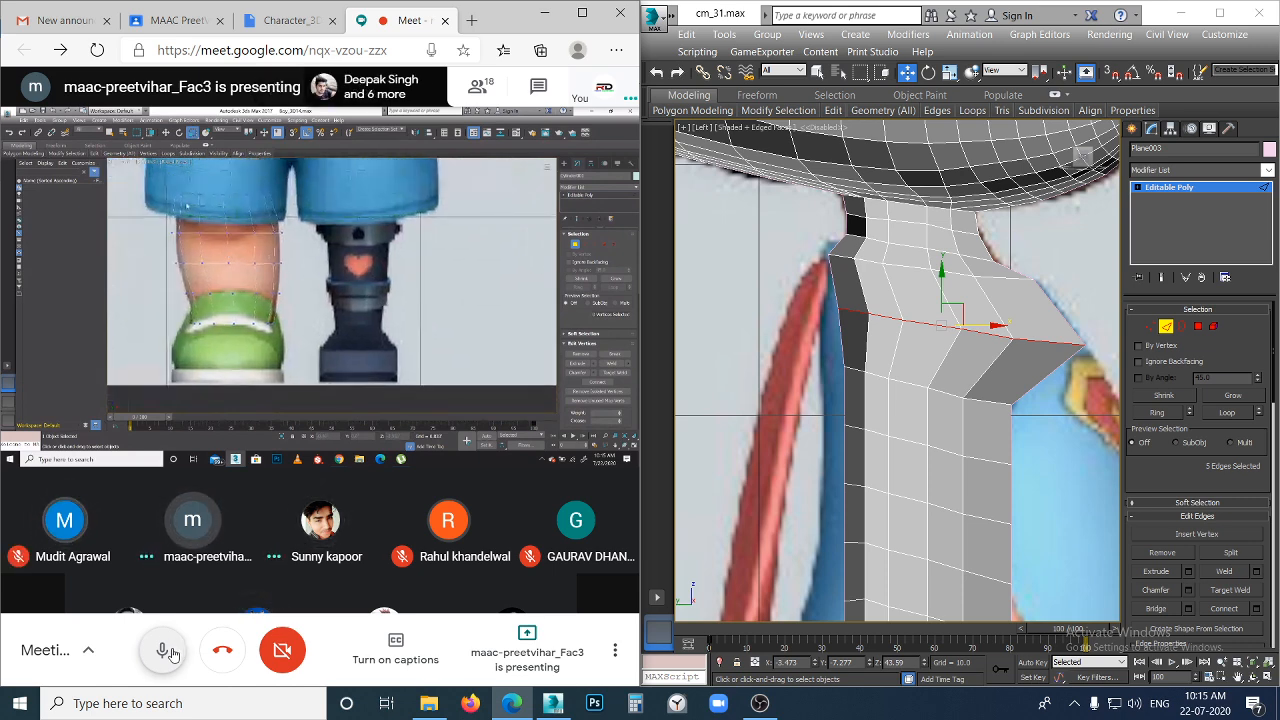
click(170, 651)
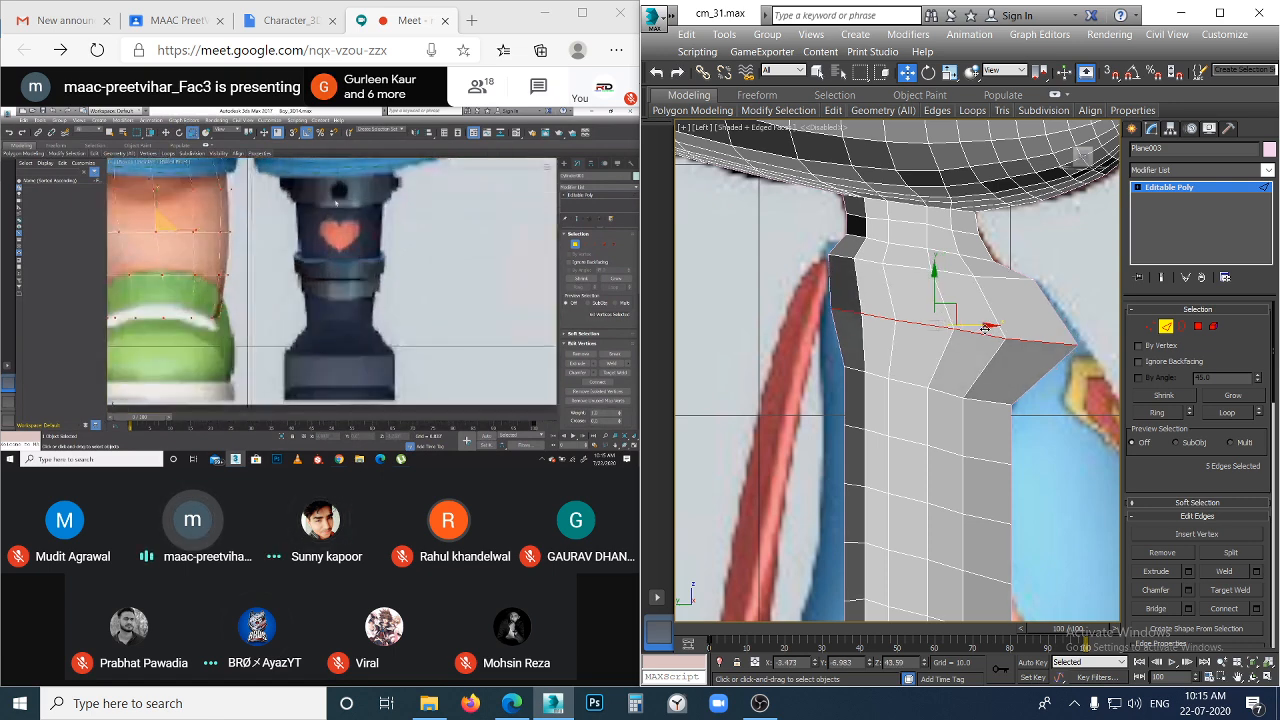
- Fine-tune the size of the loop directly below the shoulder row, finishing with a uniform scale of about 102%
key(r)
drag(942, 320, 951, 315)
click(1028, 444)
scroll(1022, 440, down, 2)
middle_drag(1000, 409, 970, 330)
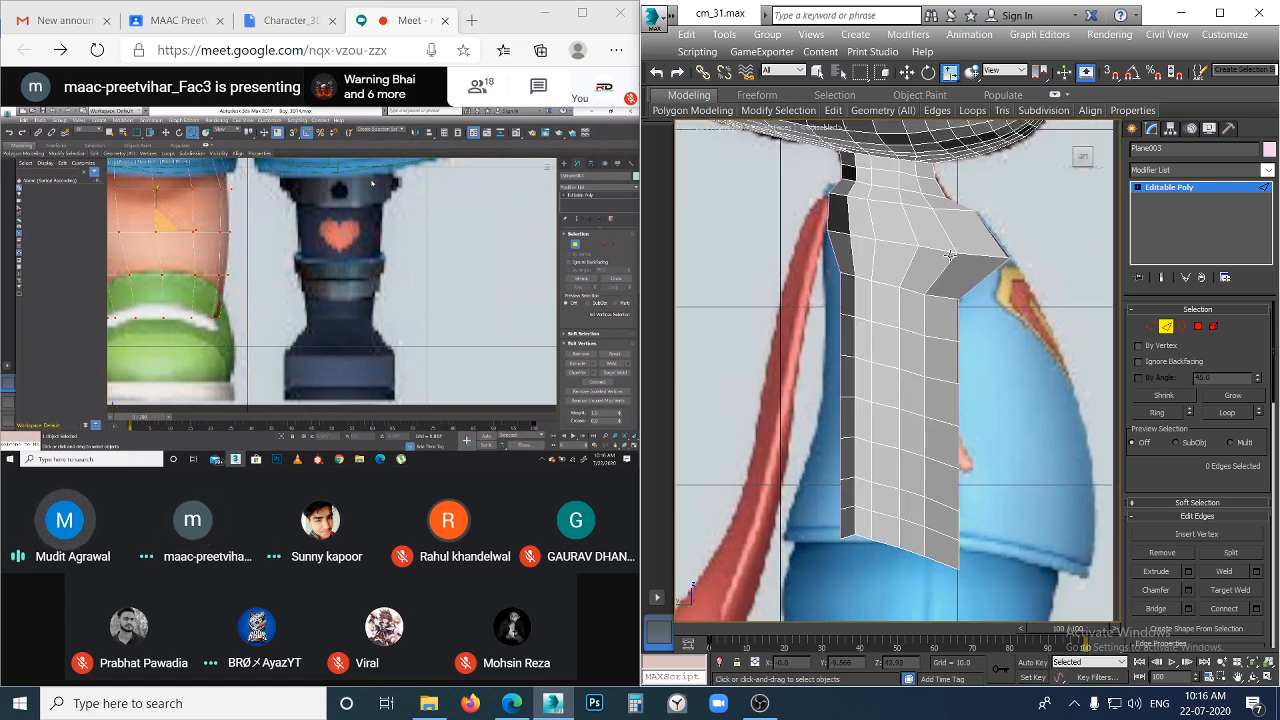
double_click(916, 240)
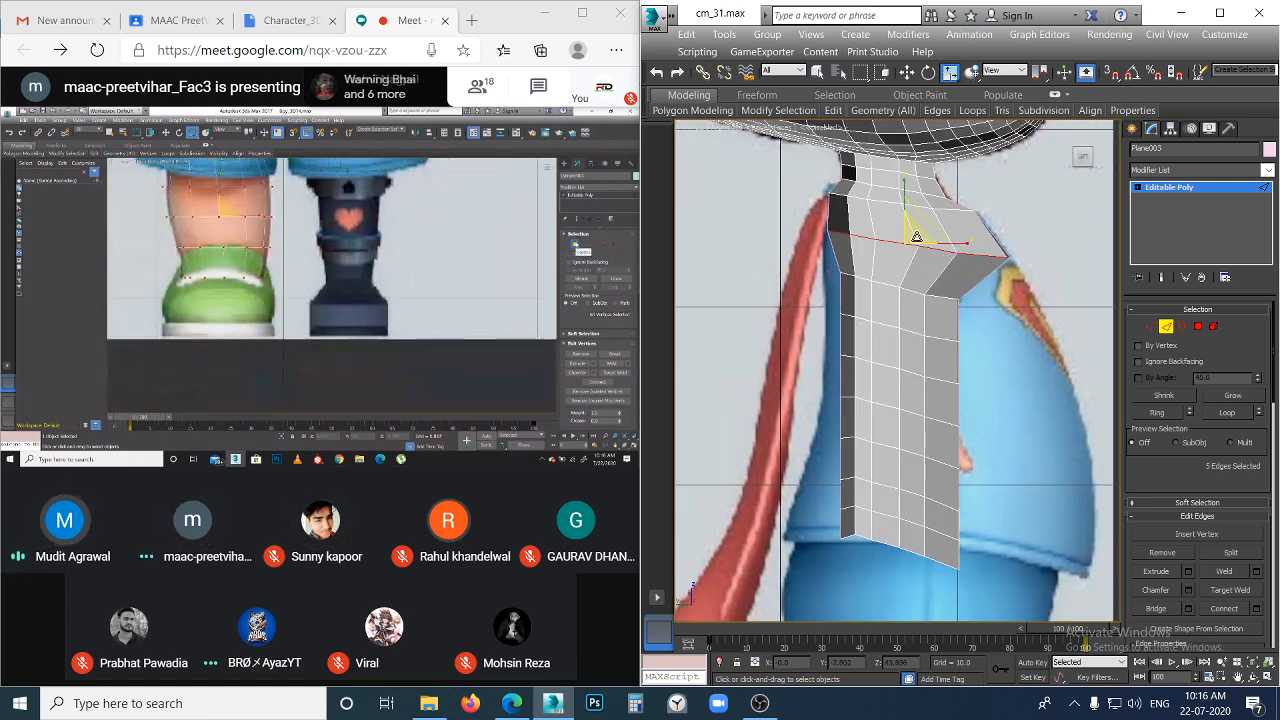
drag(918, 237, 919, 234)
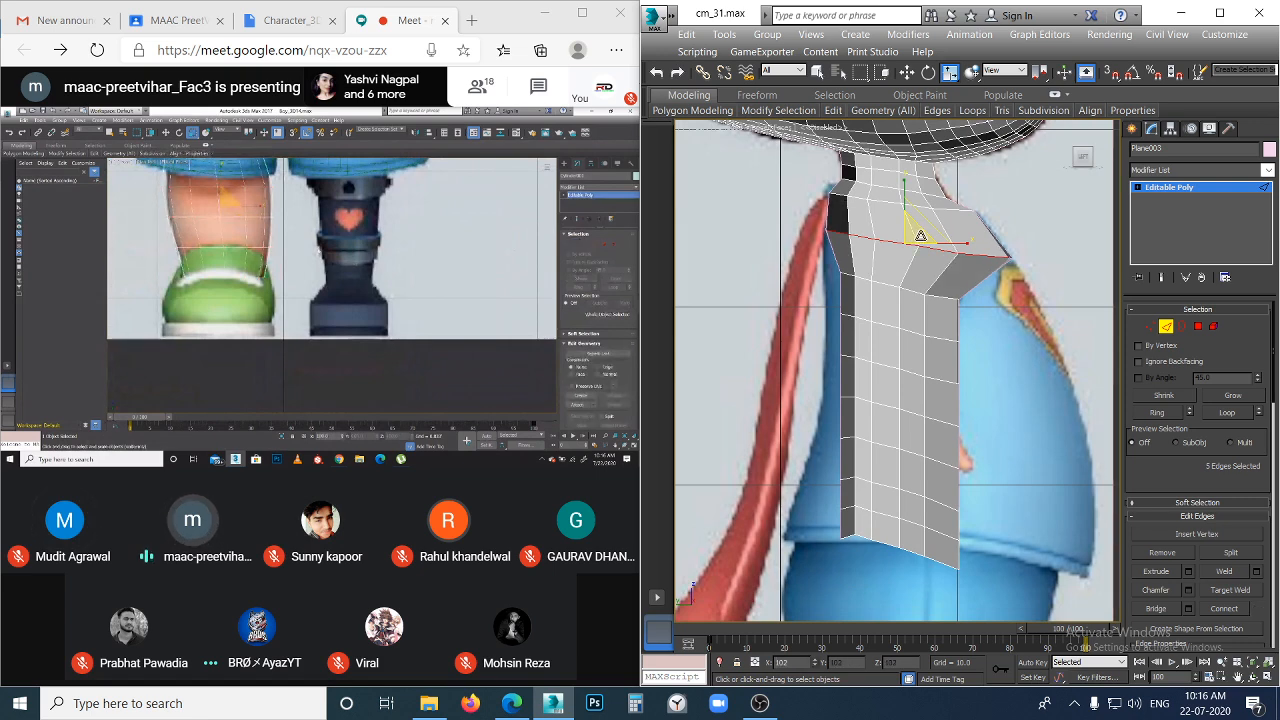
click(1021, 342)
- Select the second edge loop below the shoulder row and move it forward towards the chest outline in the side view
click(930, 296)
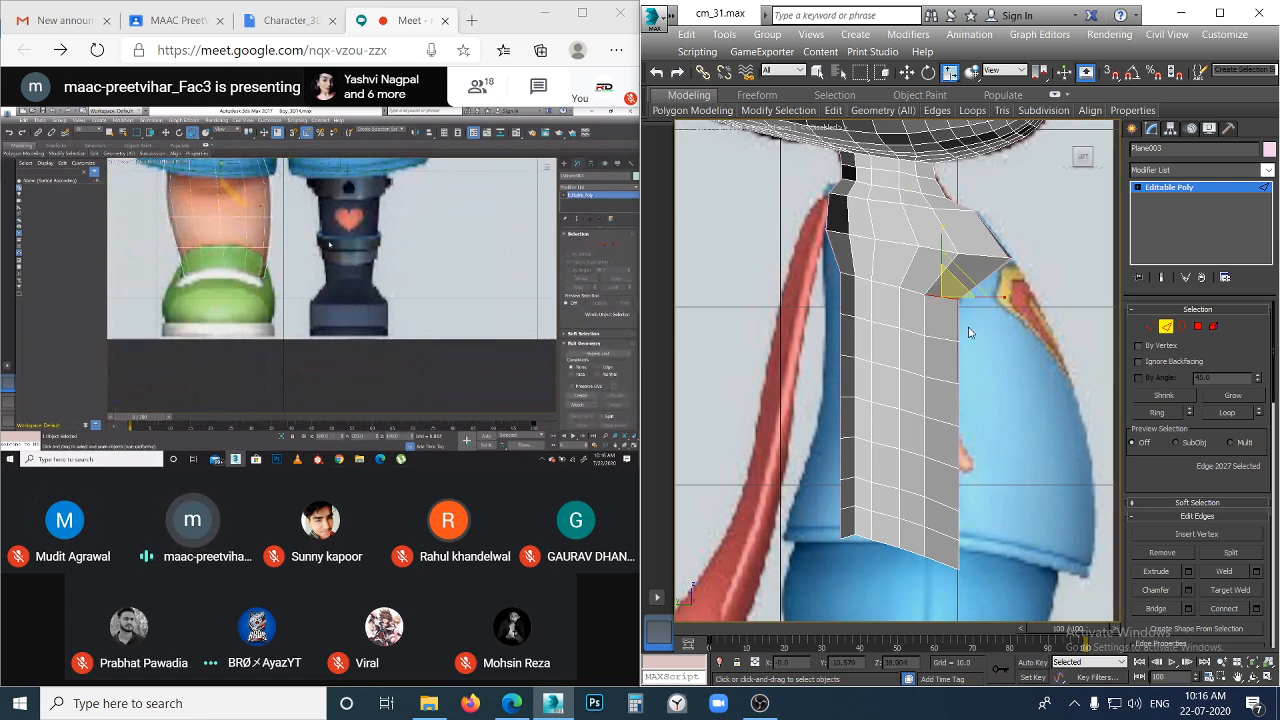
key(alt+l)
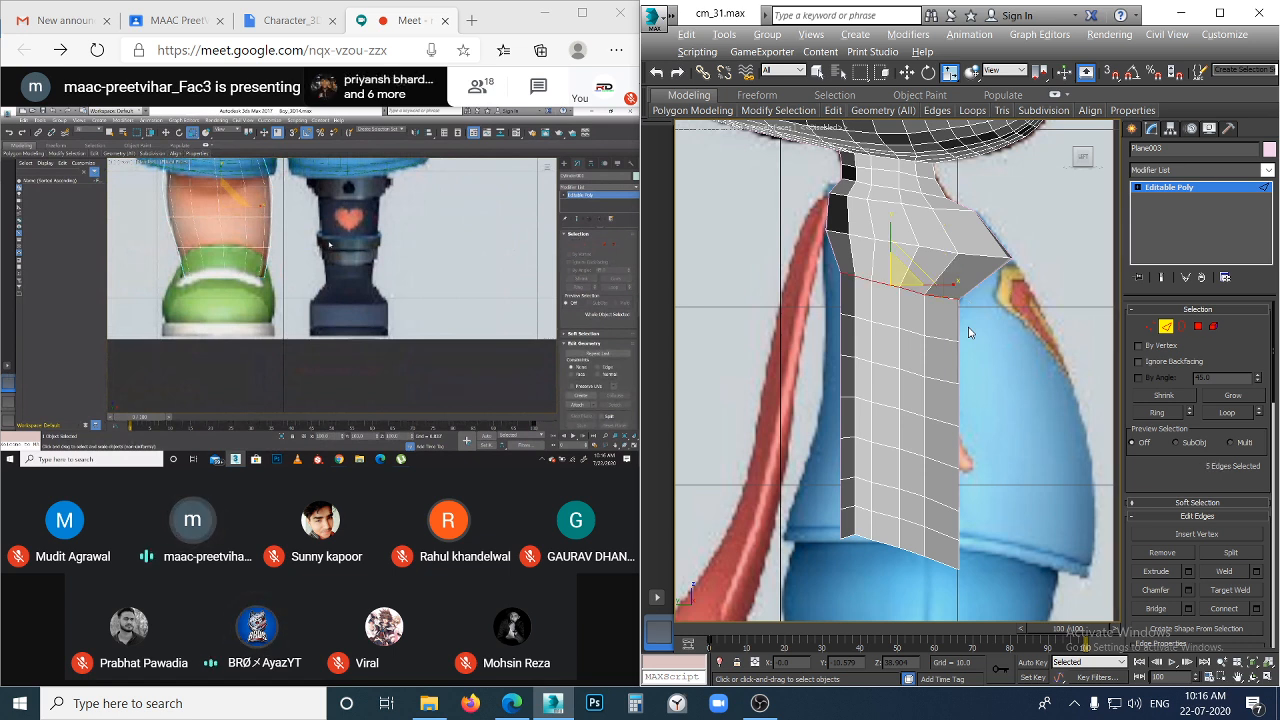
key(w)
drag(946, 286, 970, 287)
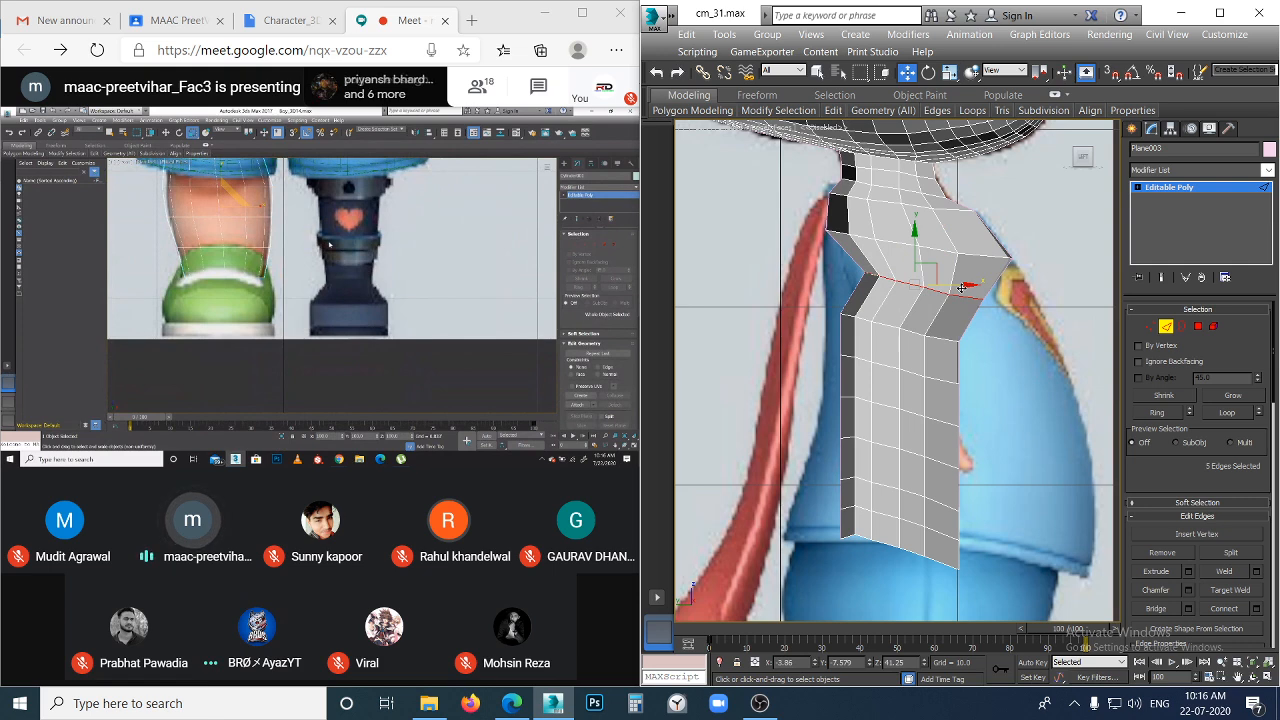
- Flatten the second loop below the shoulder row slightly and widen it in depth to meet the chest and back outlines
key(r)
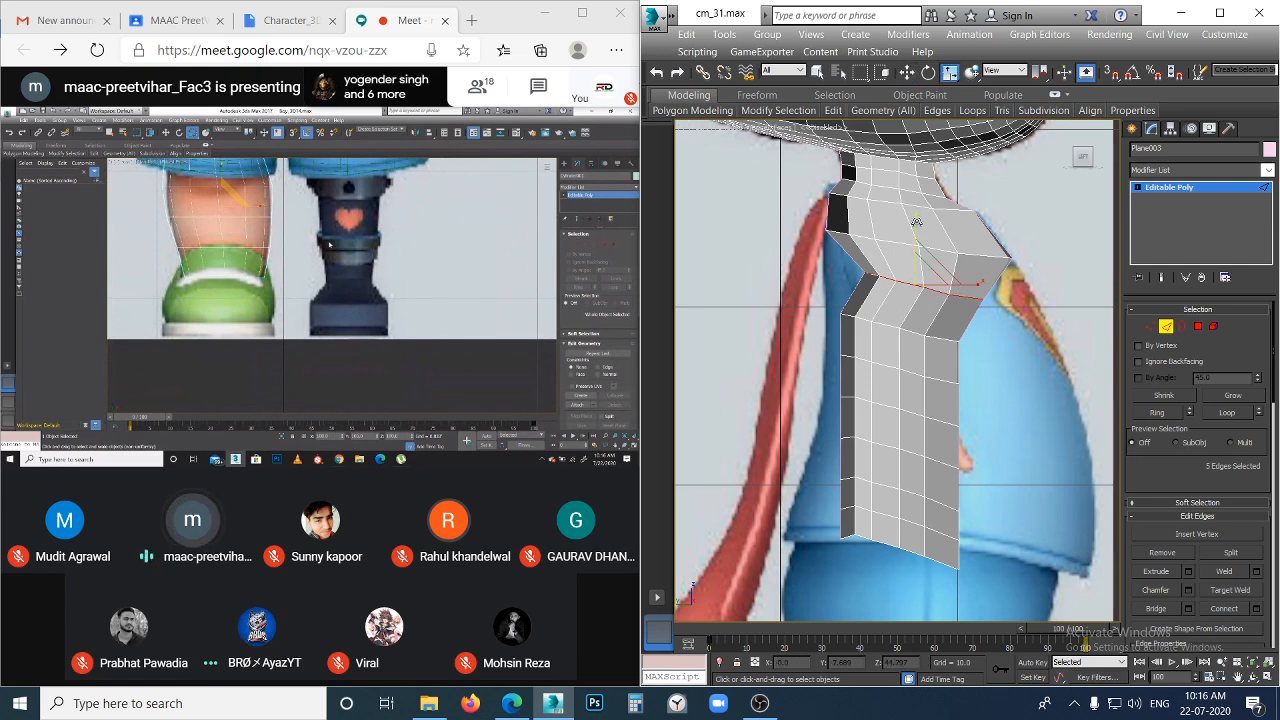
drag(916, 222, 916, 236)
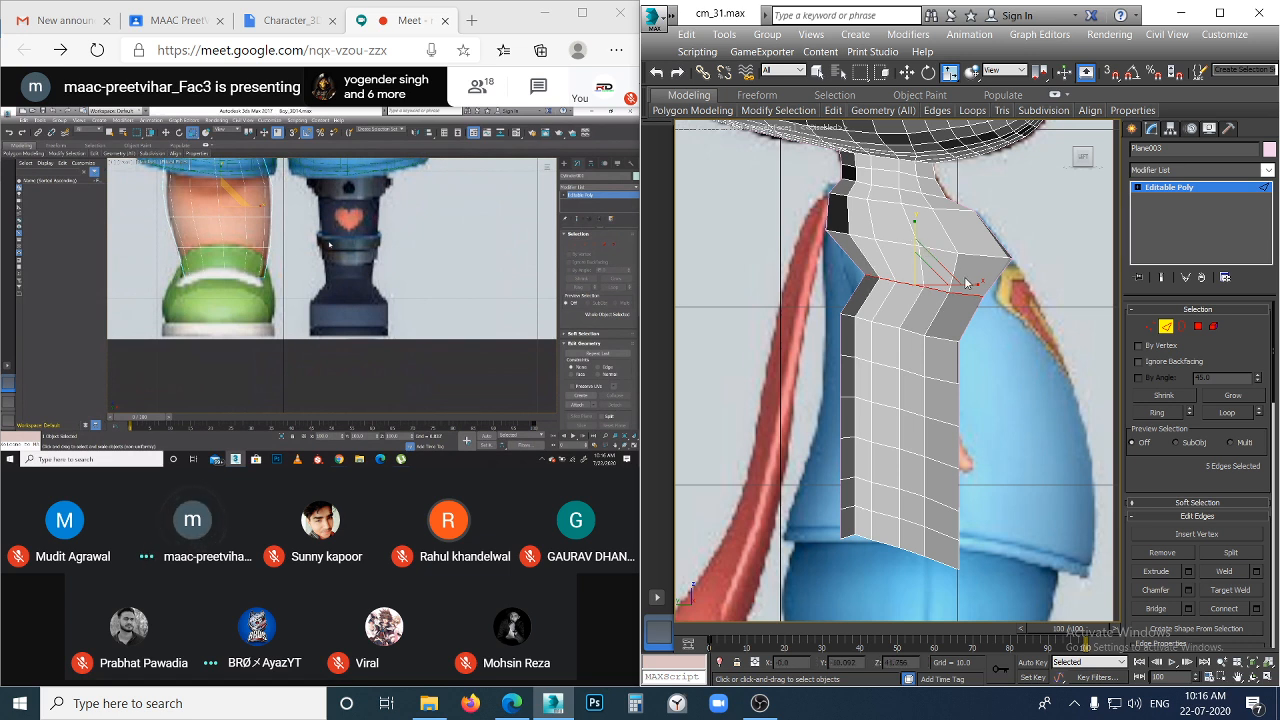
drag(978, 282, 1012, 289)
key(w)
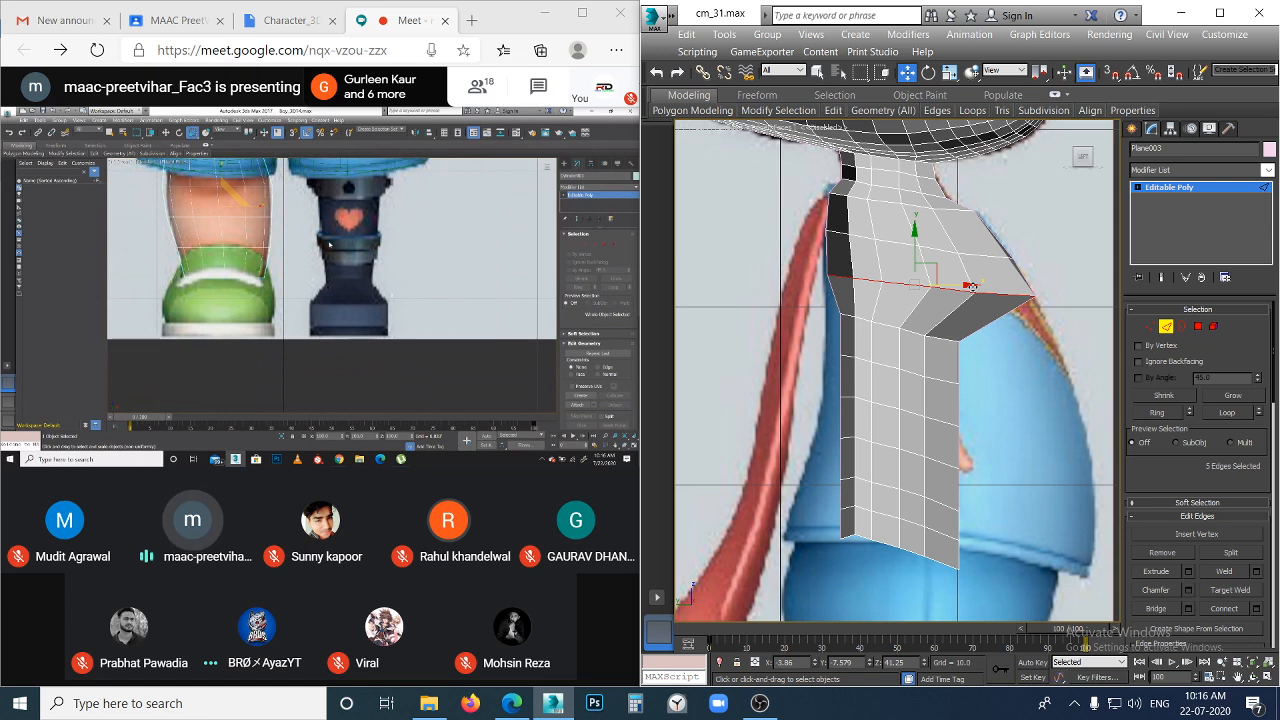
drag(972, 287, 970, 288)
click(1010, 314)
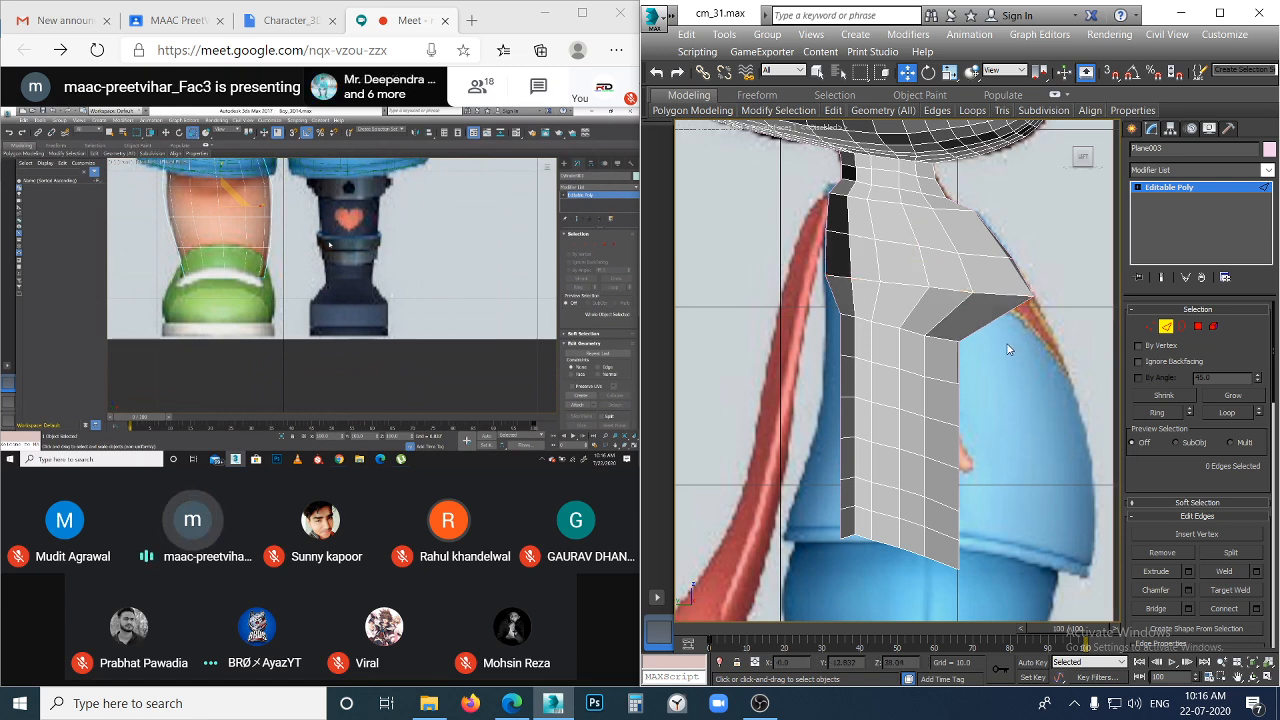
- Move the third edge loop below the shoulder row forward and widen it in depth to fit the side reference outline
scroll(995, 265, down, 4)
click(950, 254)
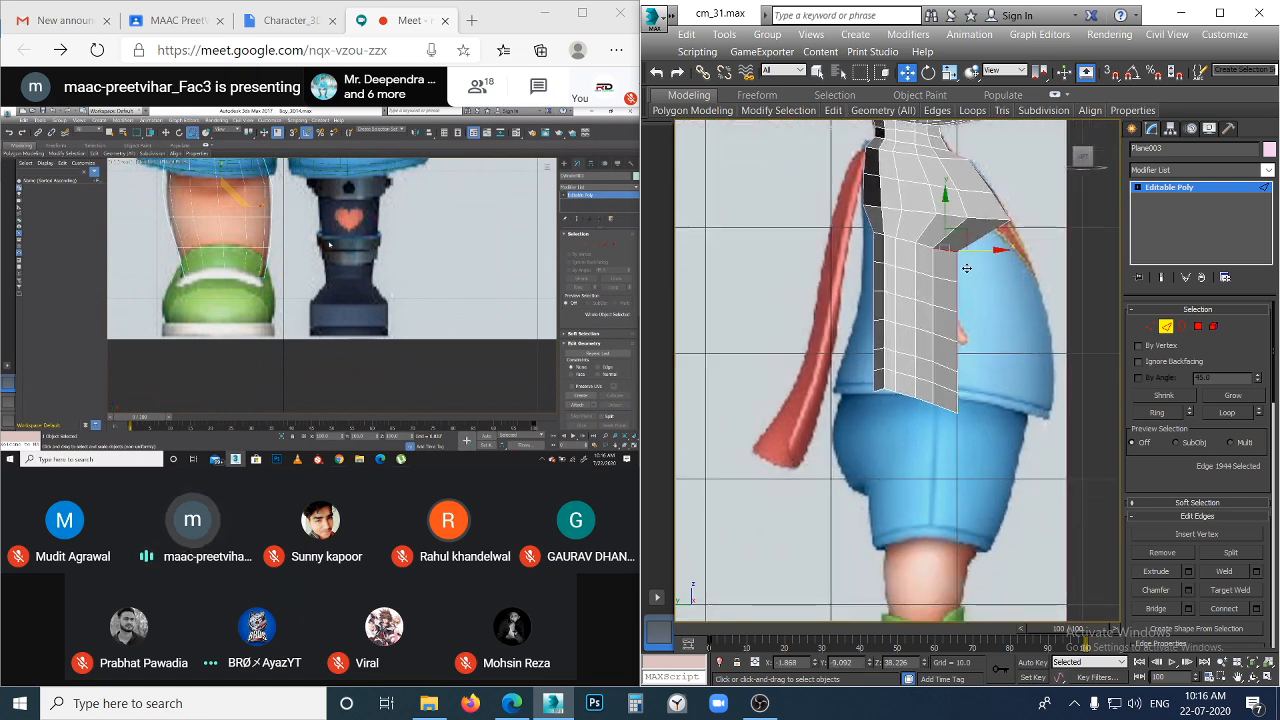
key(alt+l)
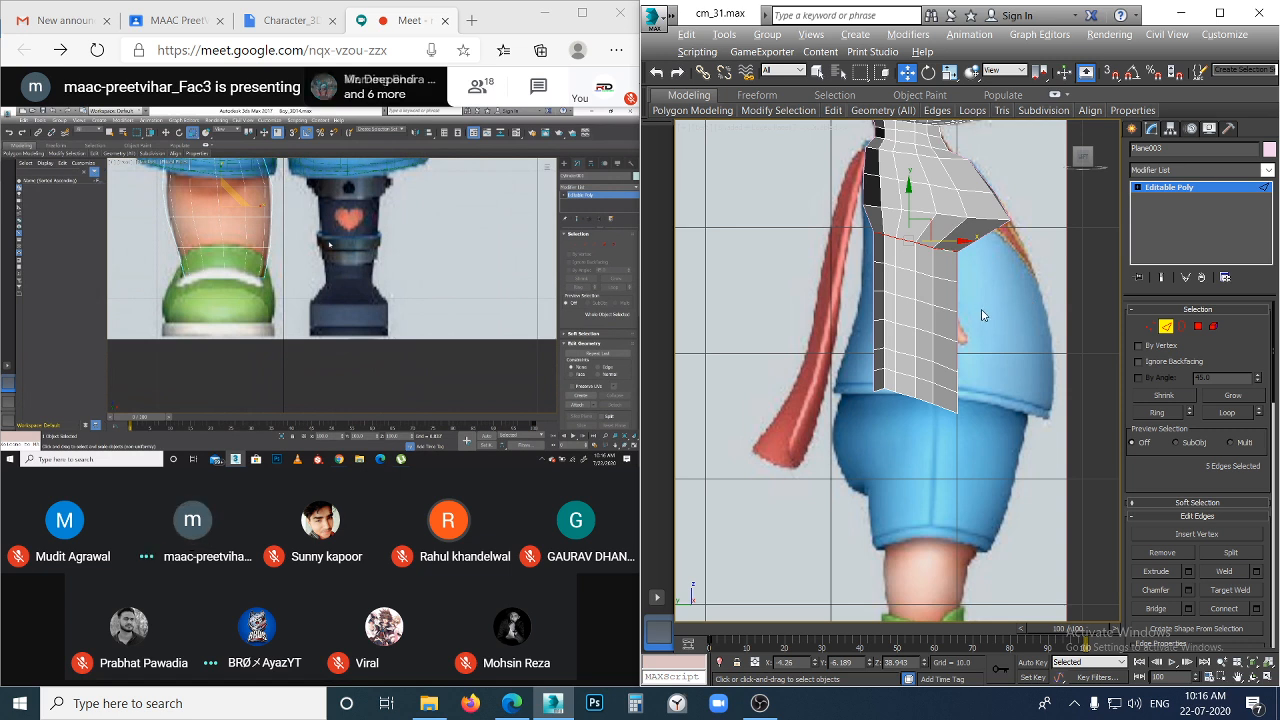
drag(972, 241, 982, 238)
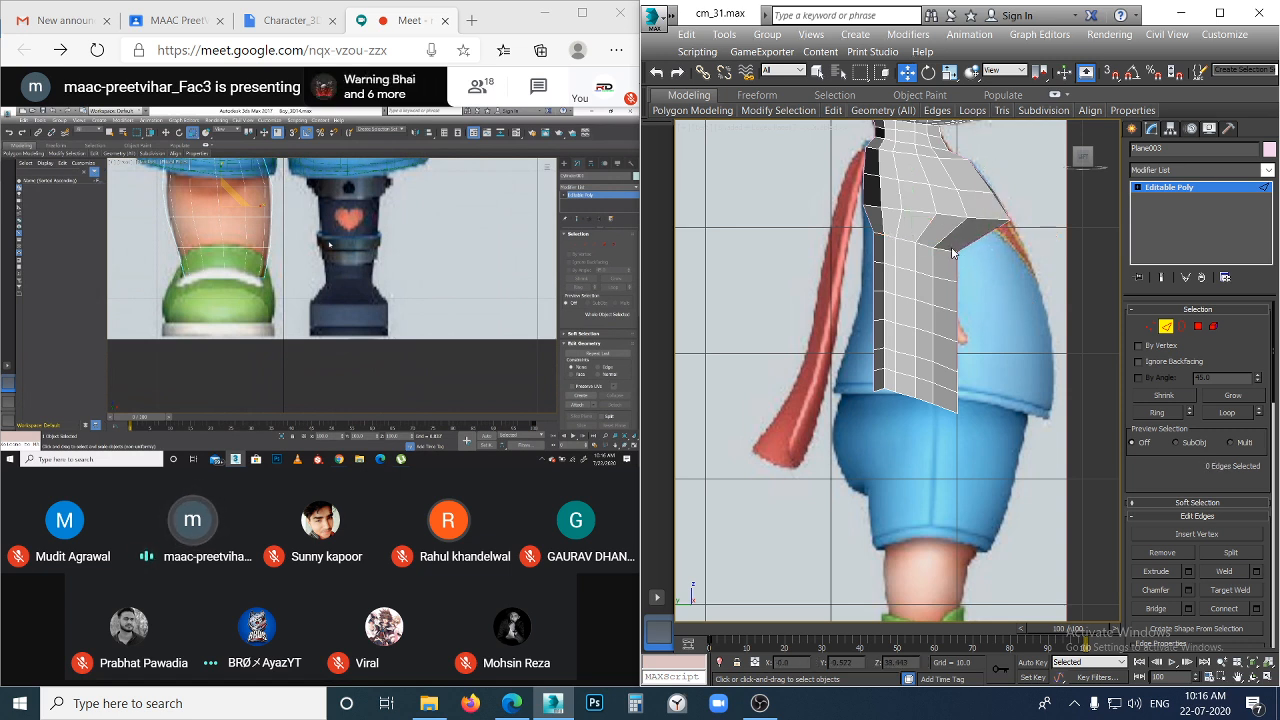
click(950, 250)
key(alt+l)
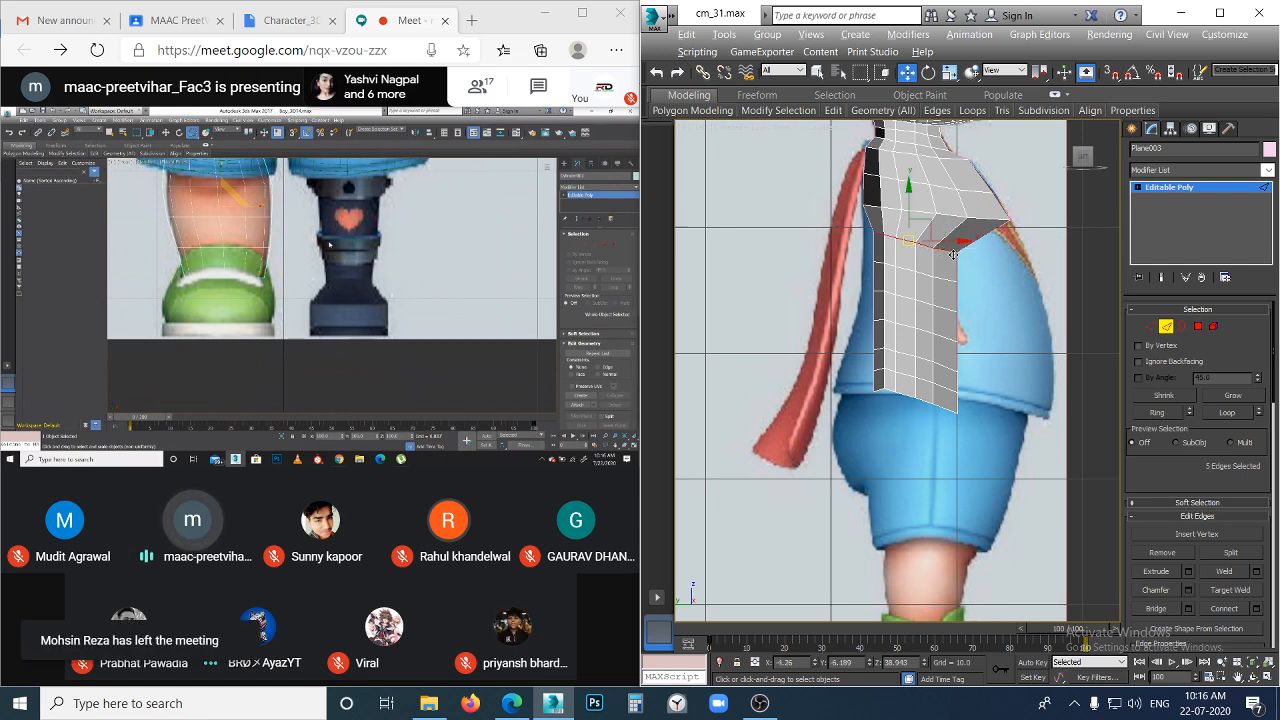
drag(960, 243, 984, 247)
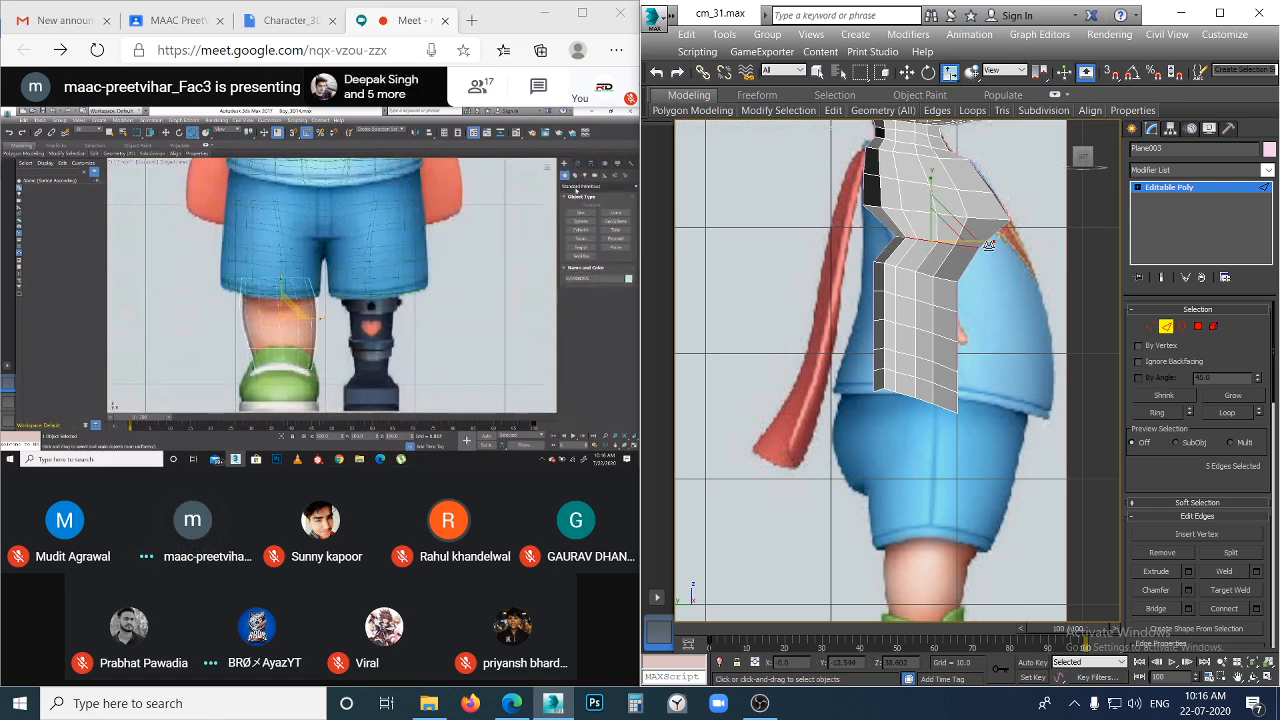
drag(994, 243, 1034, 256)
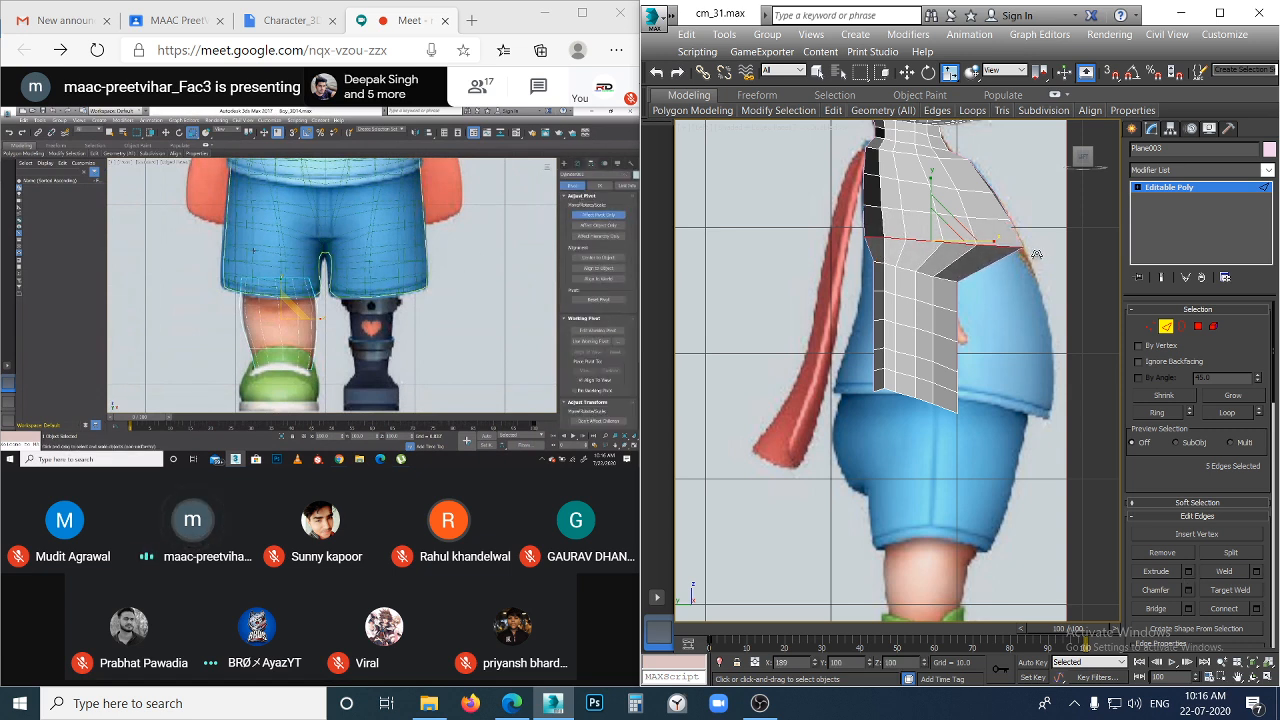
click(979, 314)
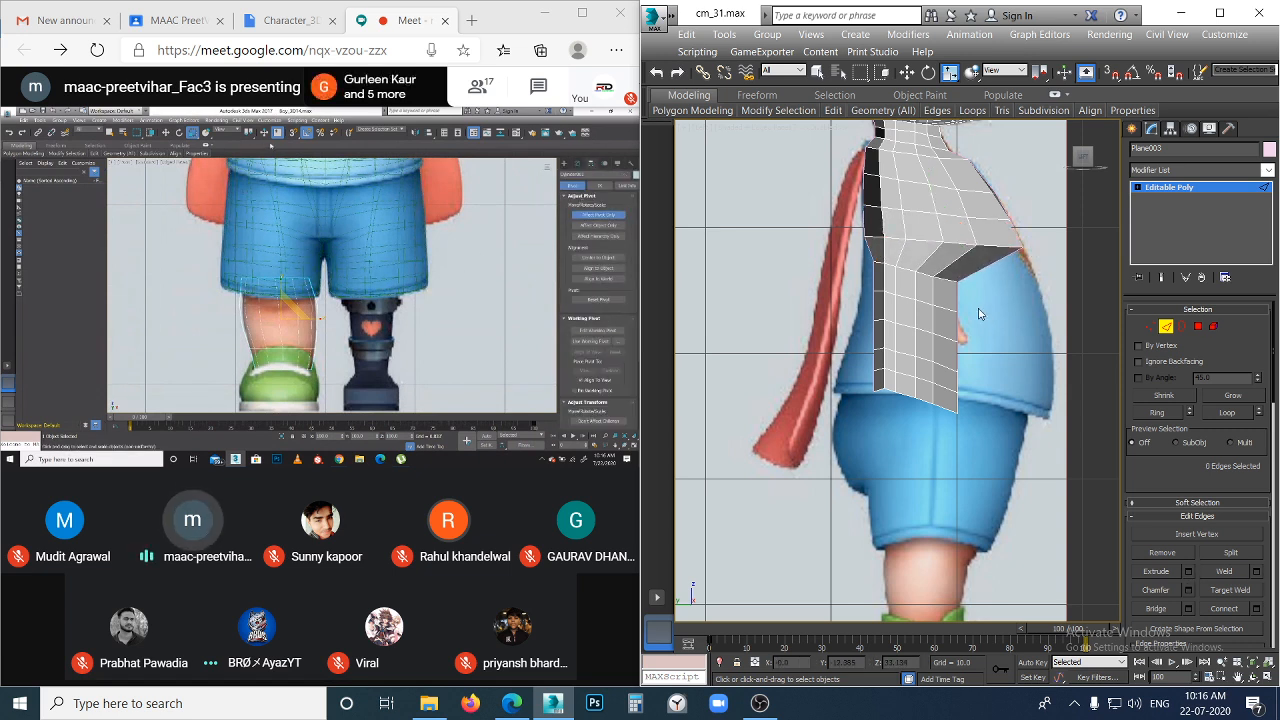
- Select the fourth edge loop below the shoulder row, flatten it vertically and widen it in depth
click(926, 271)
key(alt+l)
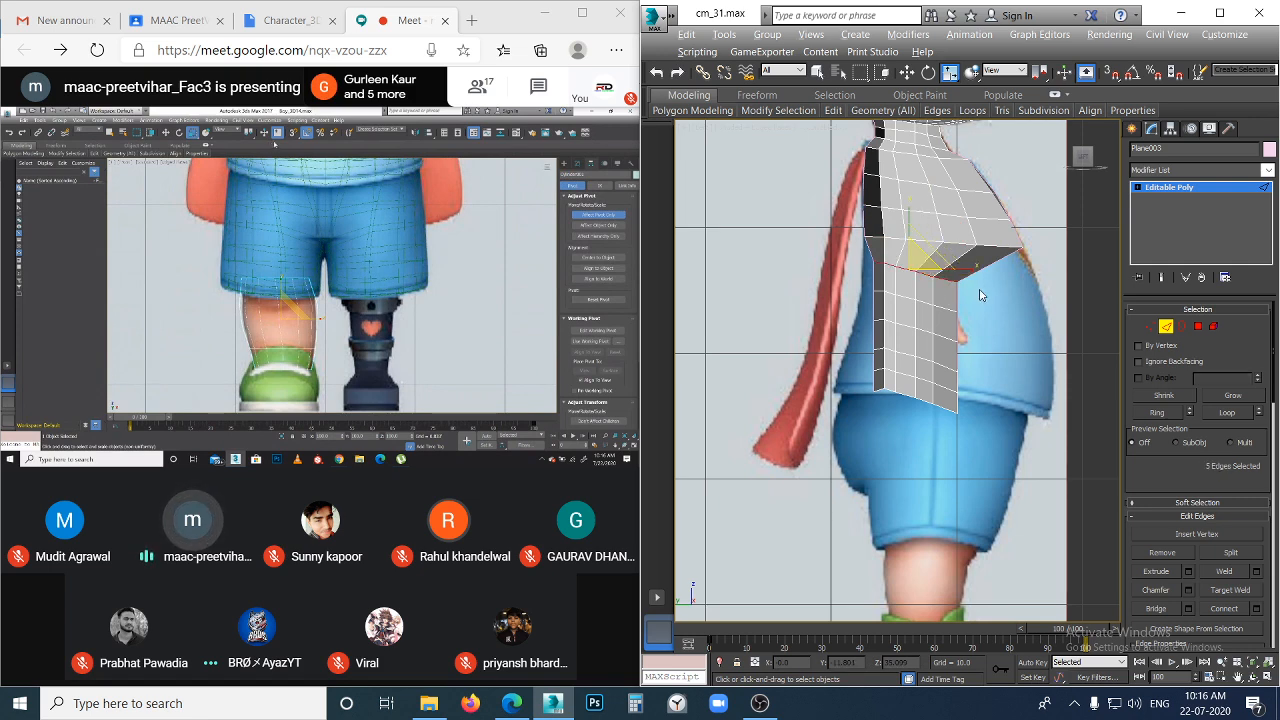
drag(916, 245, 914, 207)
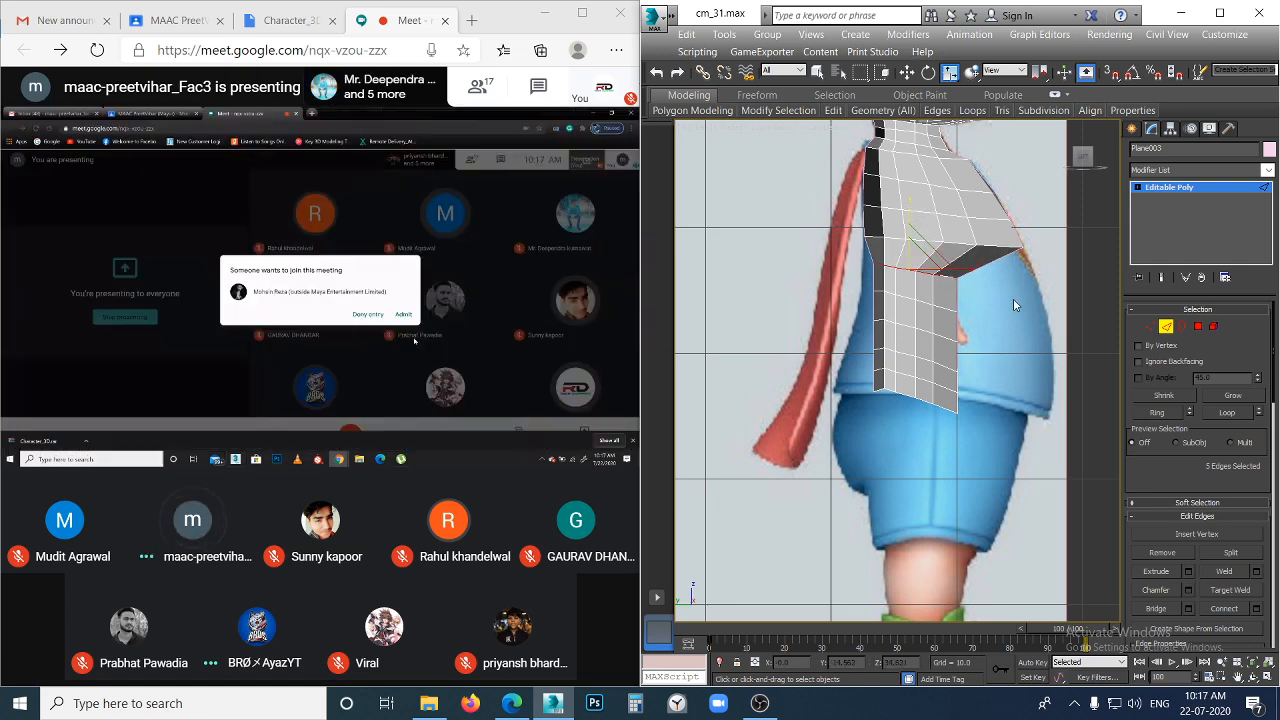
drag(968, 271, 1026, 279)
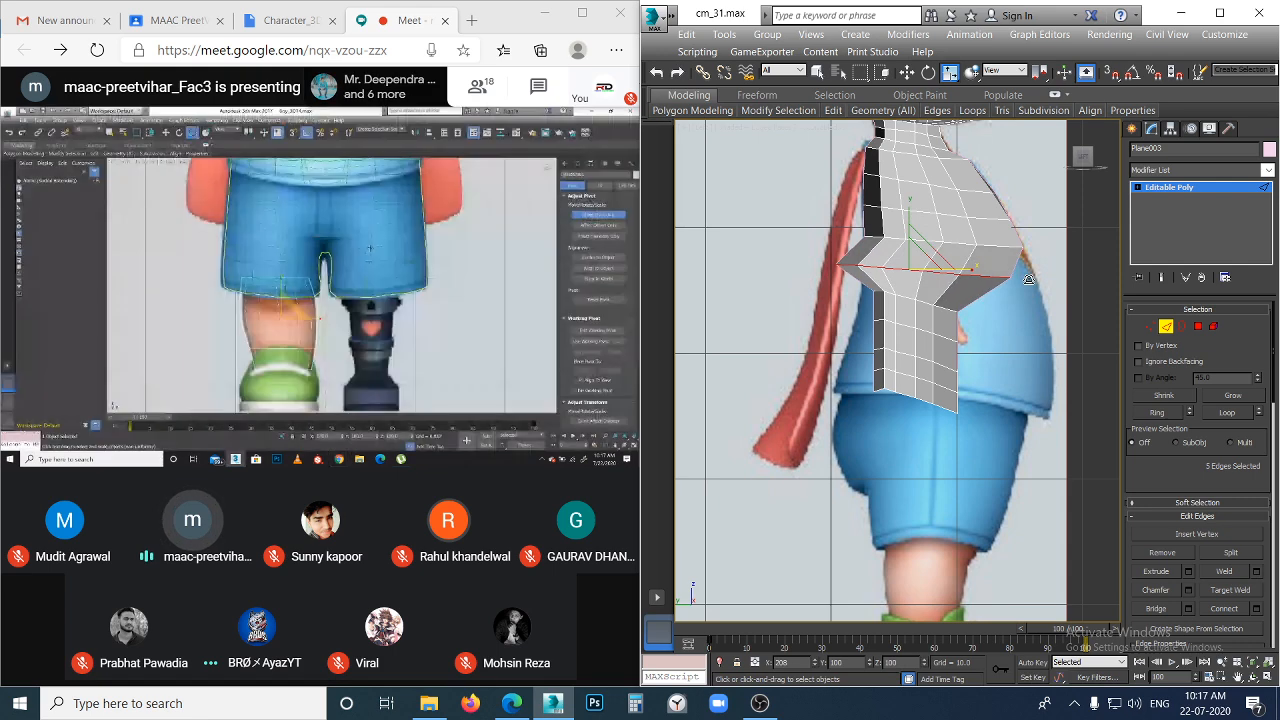
- Reselect the full fourth loop below the shoulder row and move it forward about 2 units to the belly outline
key(w)
click(958, 272)
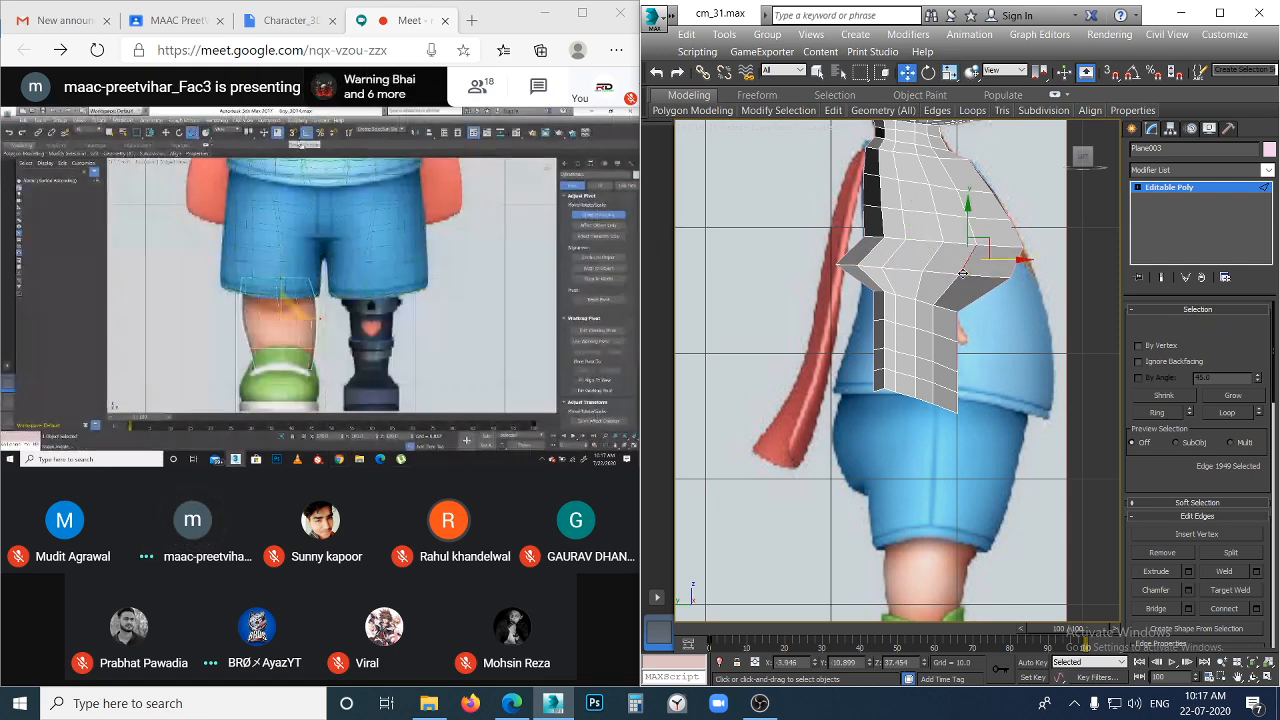
double_click(979, 276)
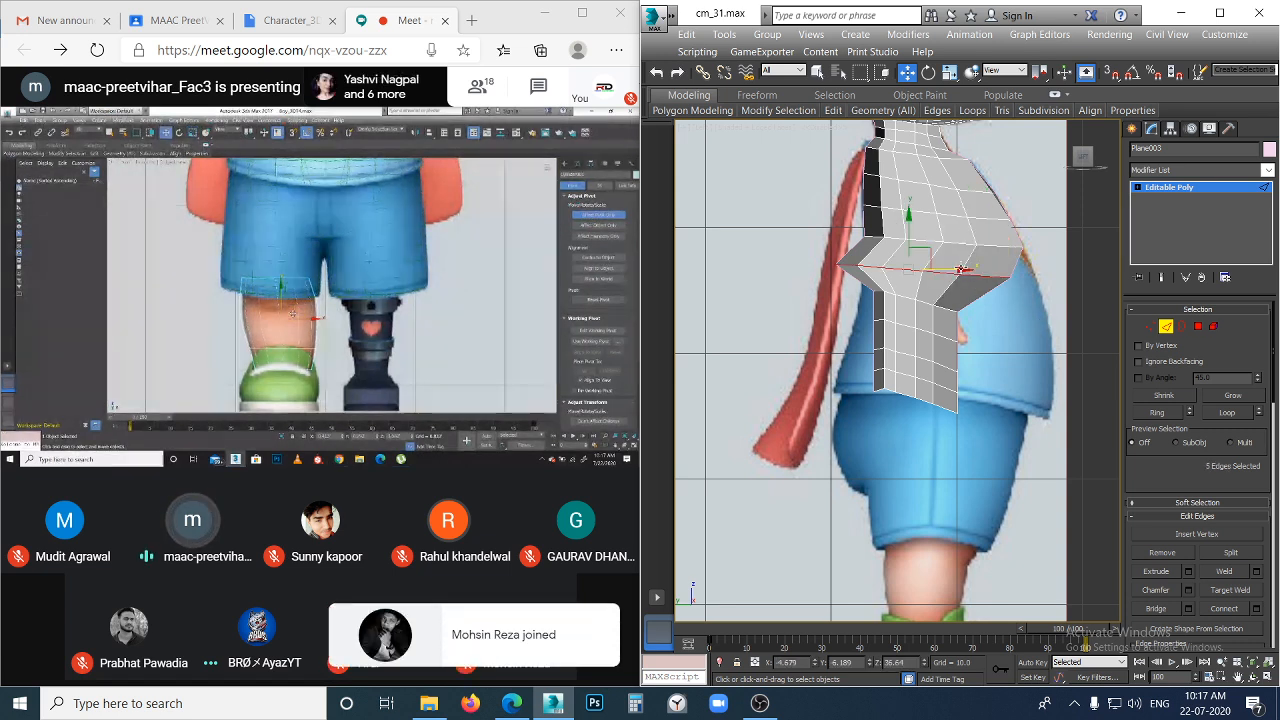
drag(960, 270, 988, 279)
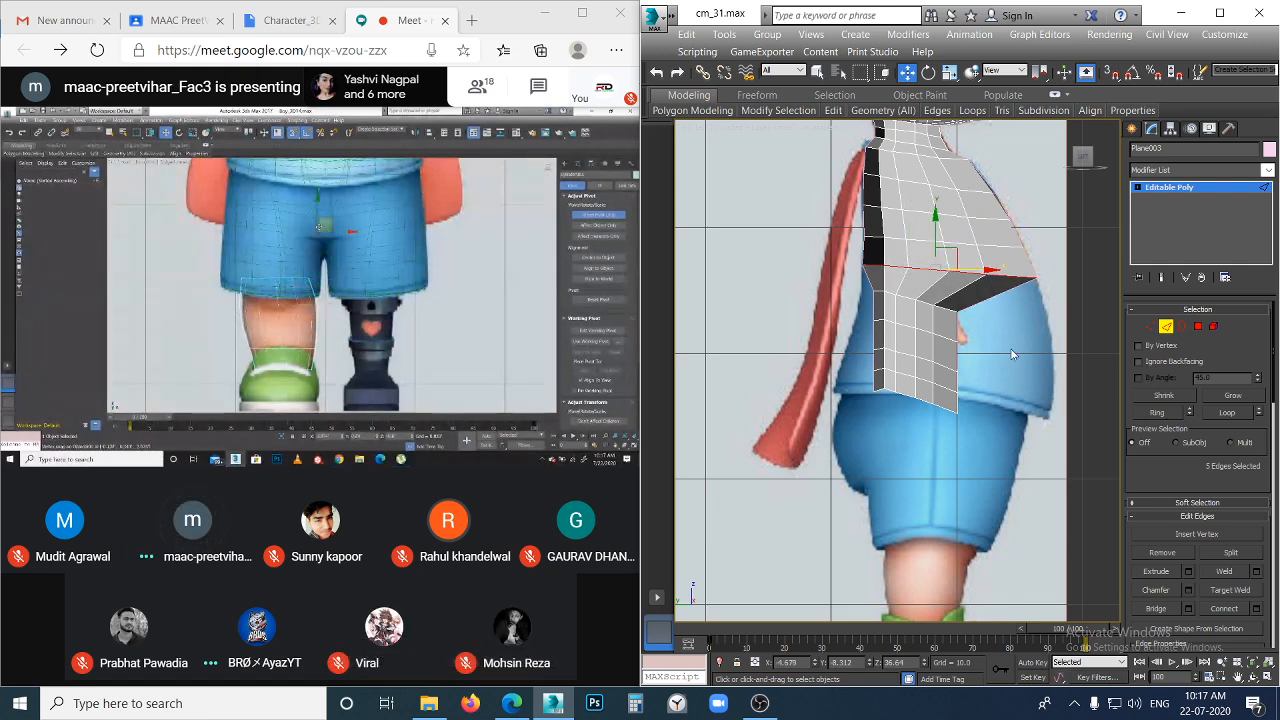
click(1012, 354)
- Flatten the fifth edge loop below the shoulder row vertically and move it forward about 2 units
click(950, 312)
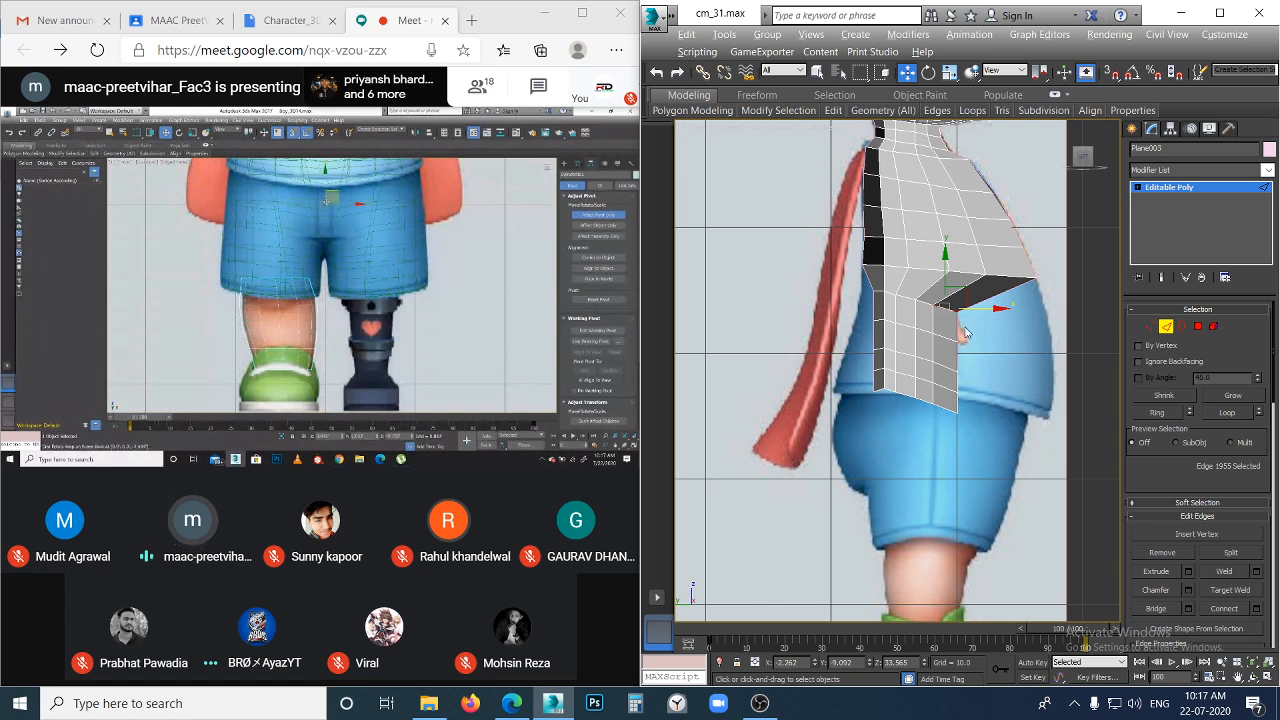
key(alt+l)
key(r)
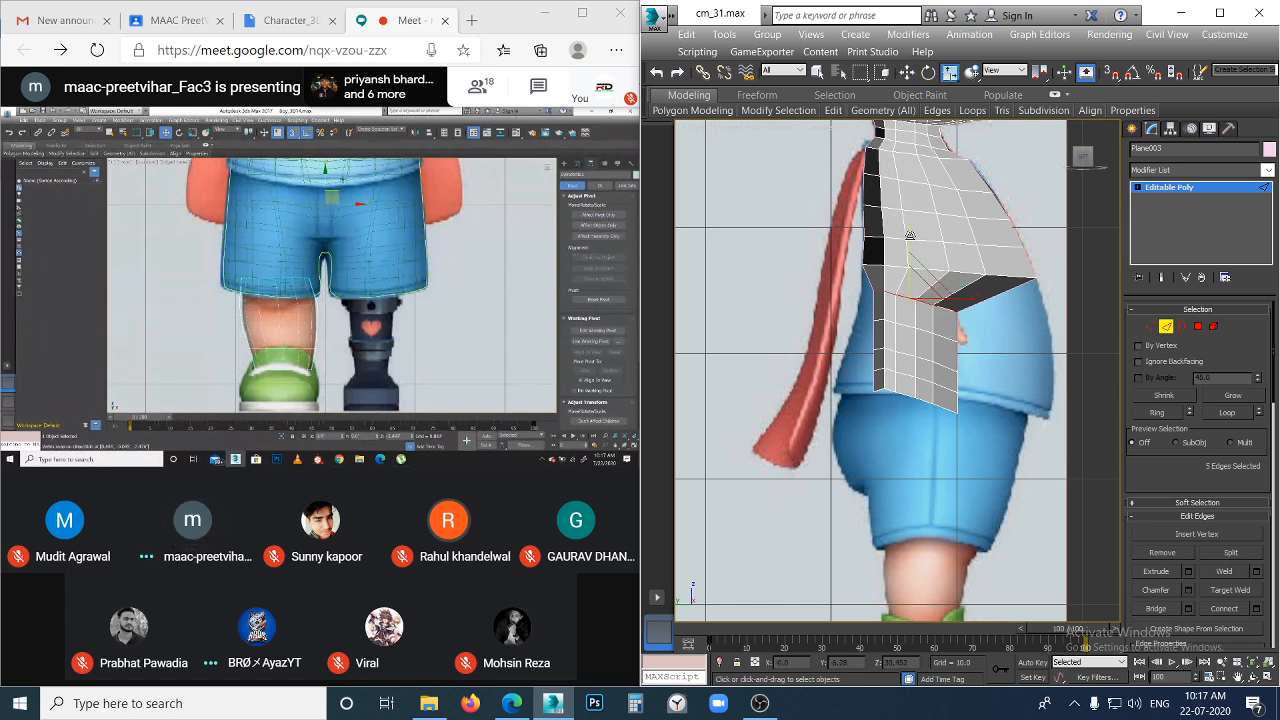
drag(910, 237, 918, 260)
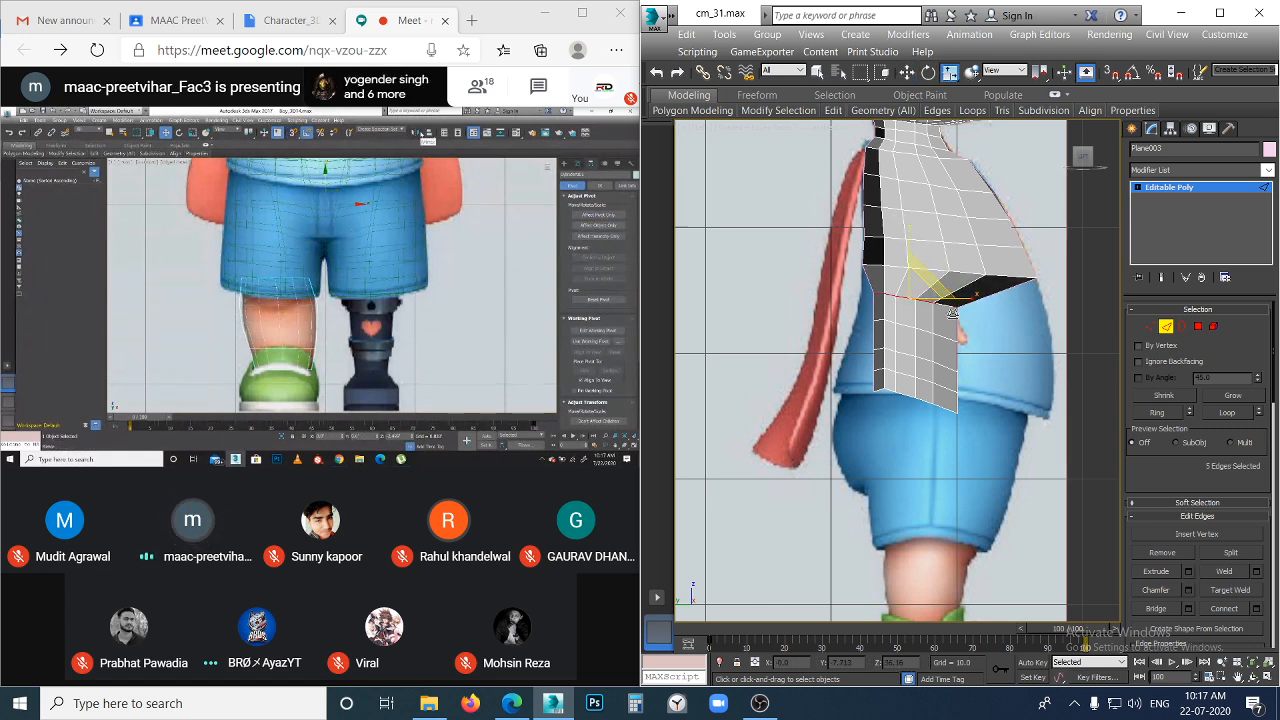
key(w)
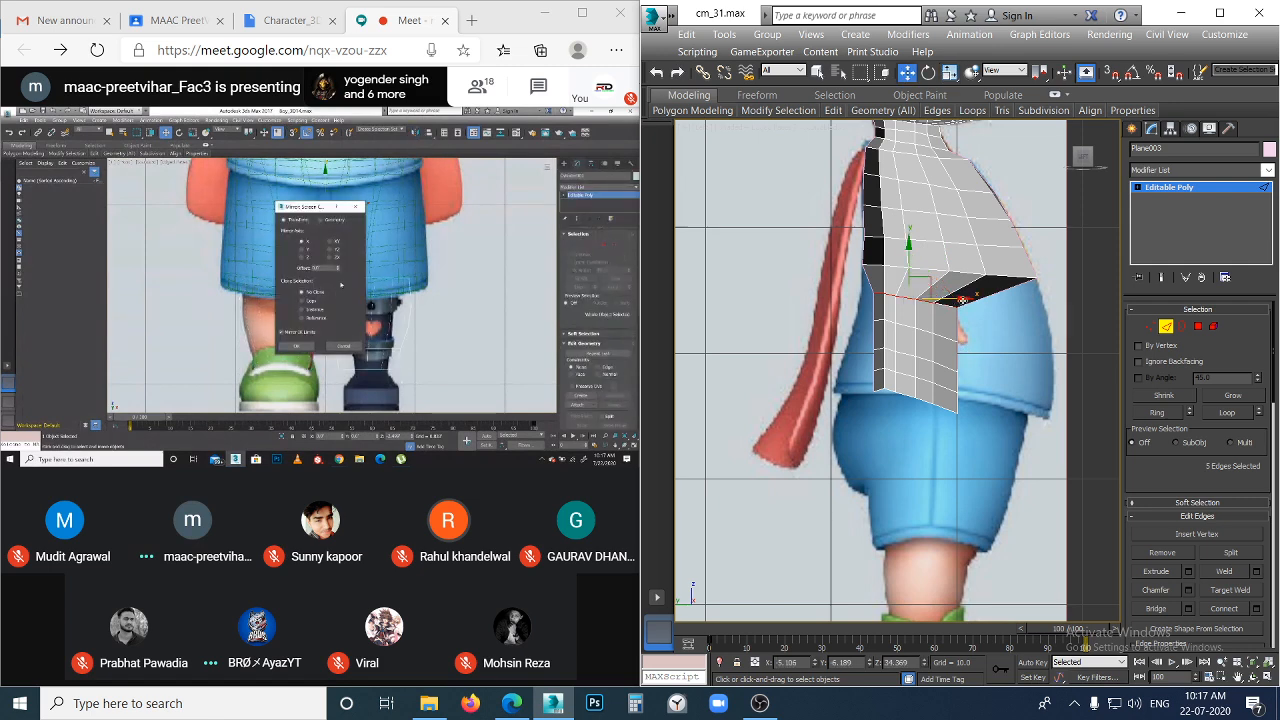
drag(960, 300, 987, 303)
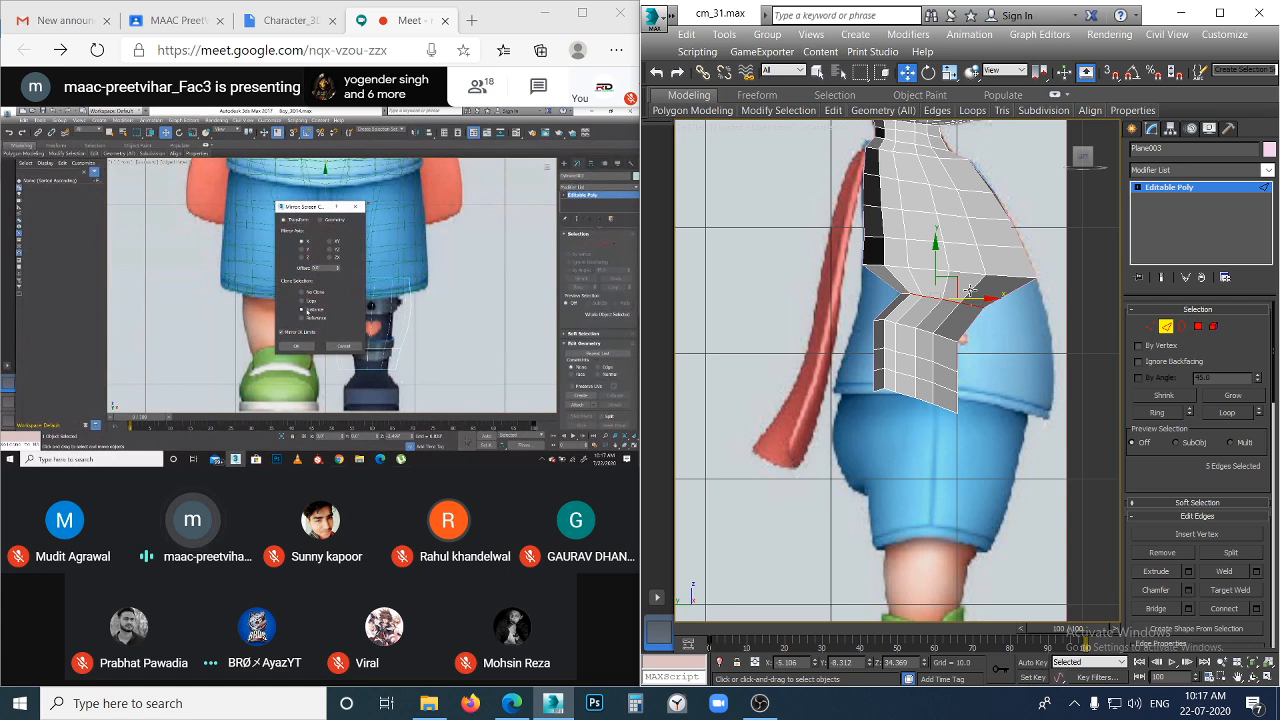
- Widen the fifth loop below the shoulder row in depth to reach the belly and back outlines, nudging it slightly forward
key(r)
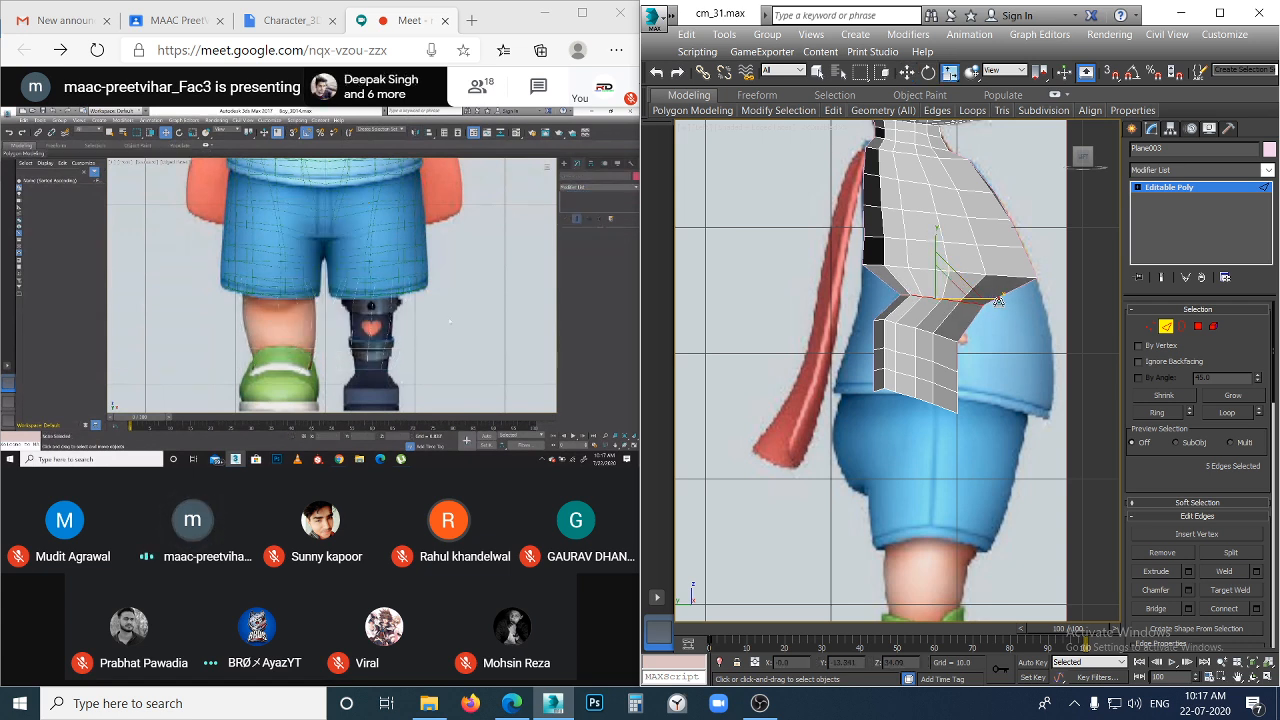
drag(998, 293, 1057, 315)
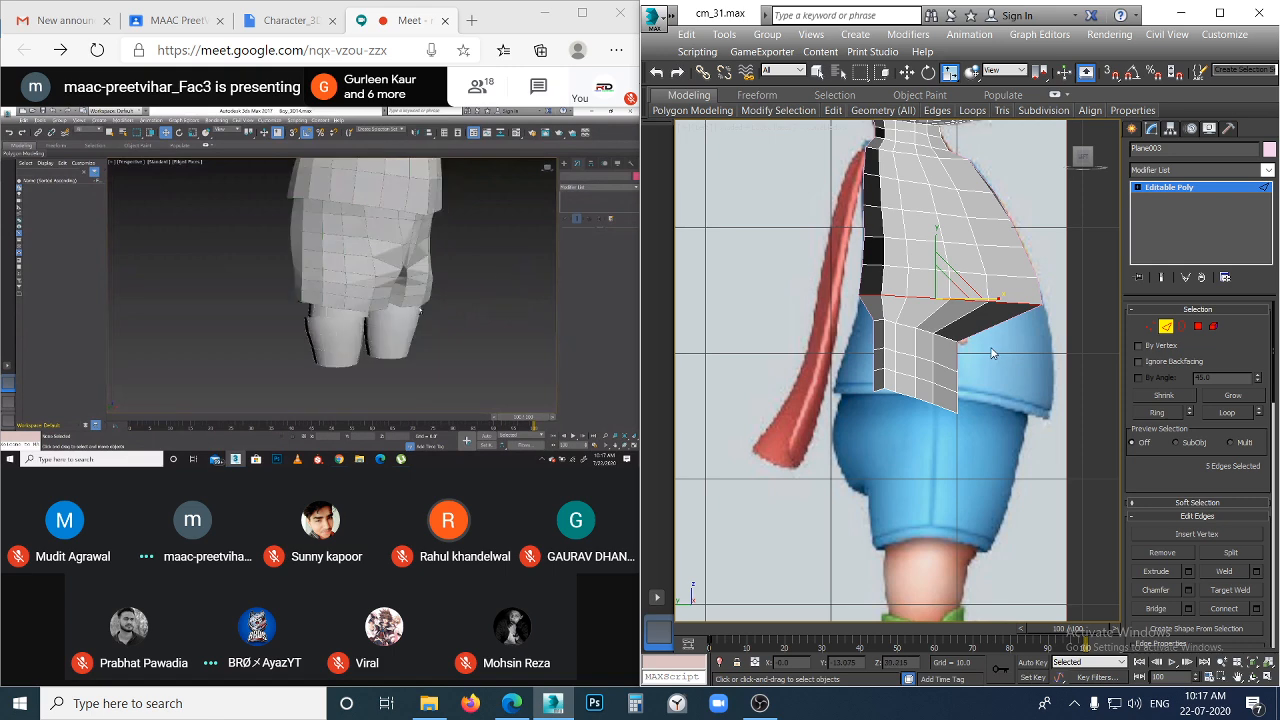
key(w)
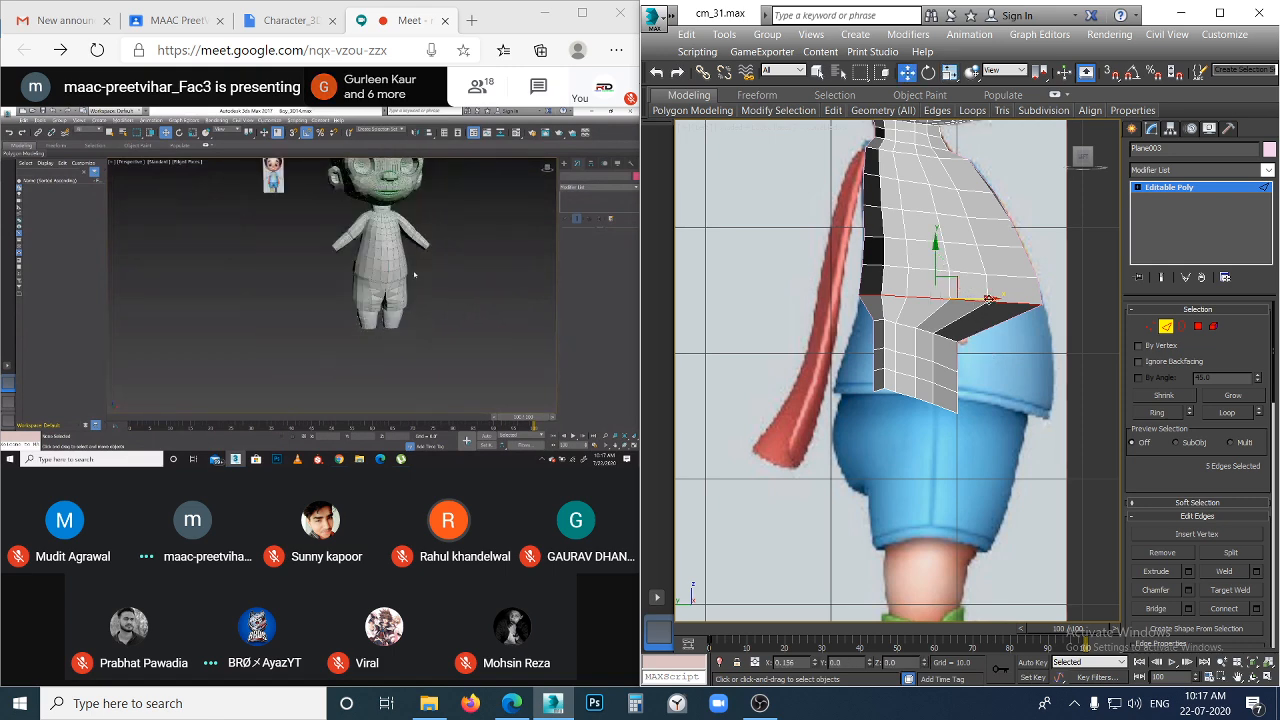
click(977, 350)
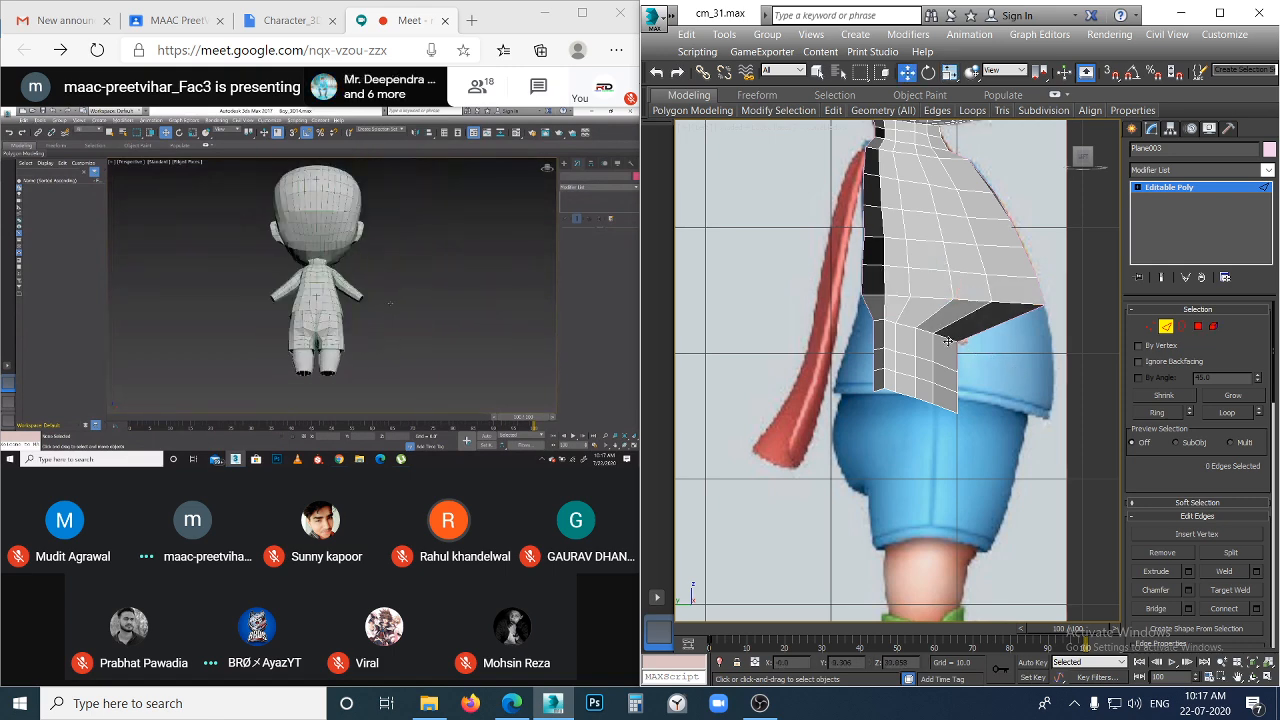
- Widen the sixth edge loop below the shoulder row in depth and move it forward about 2.4 units to the belly outline
double_click(947, 340)
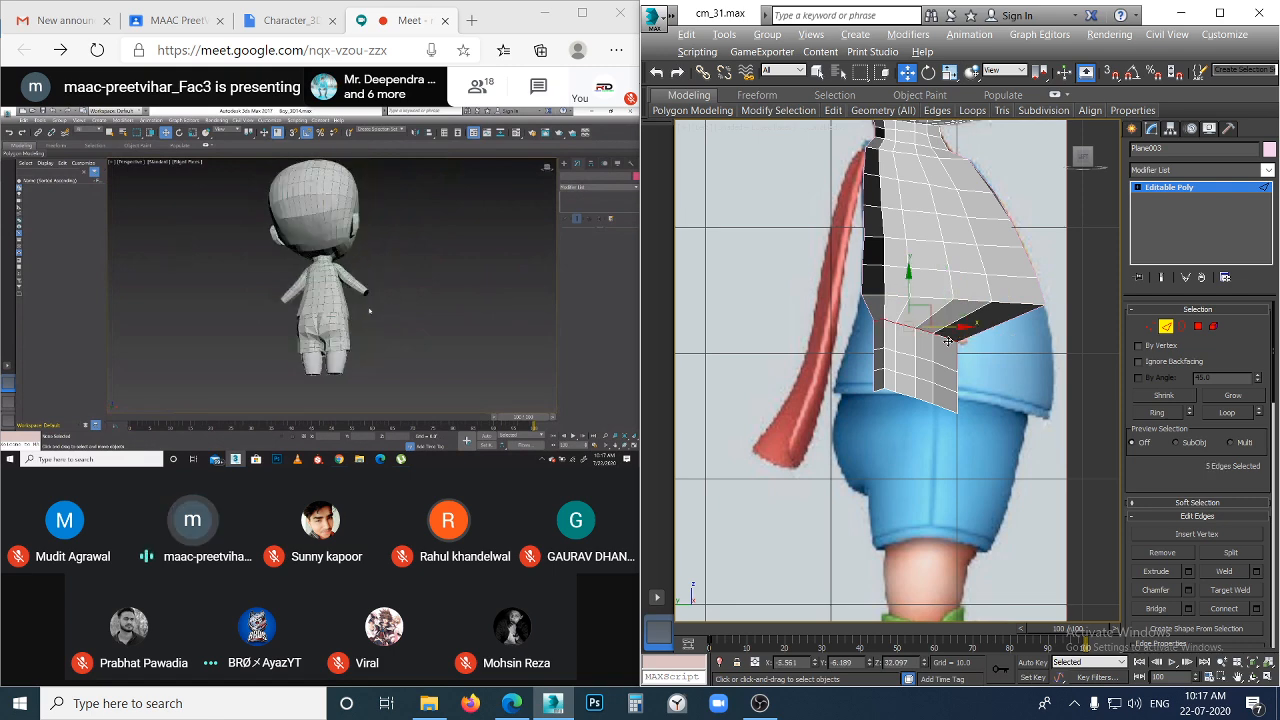
key(r)
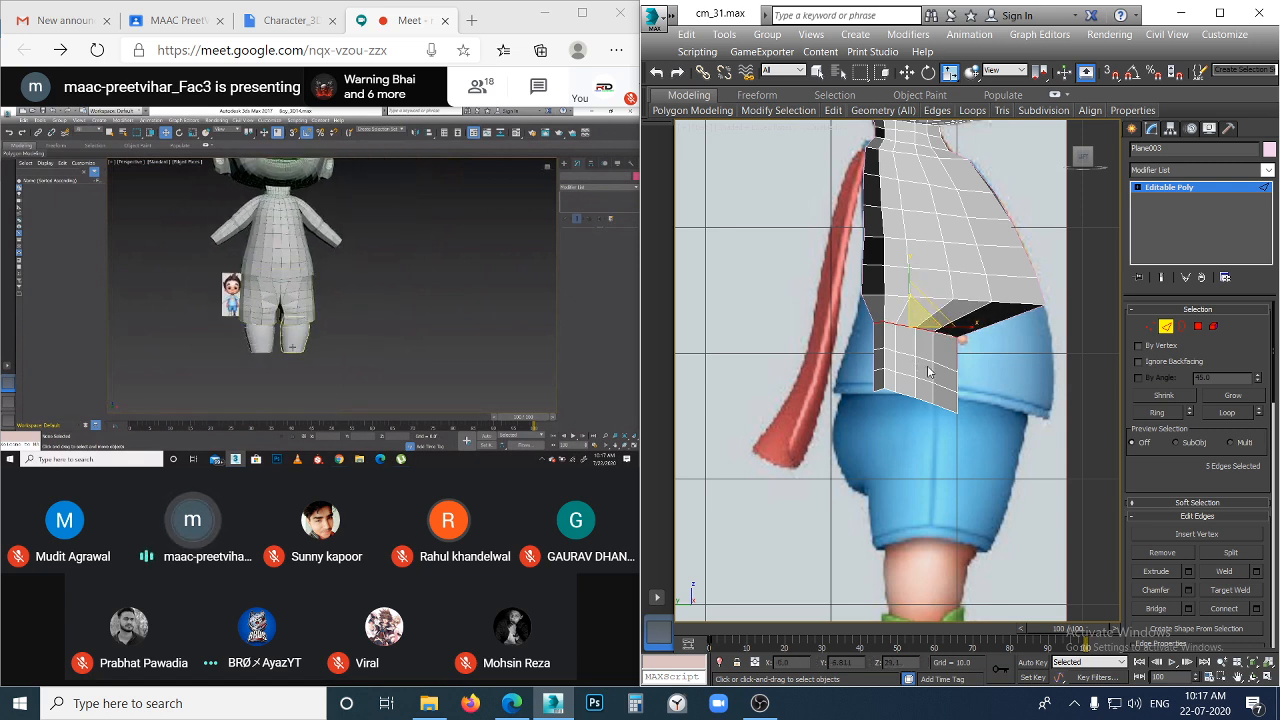
drag(971, 325, 998, 330)
key(w)
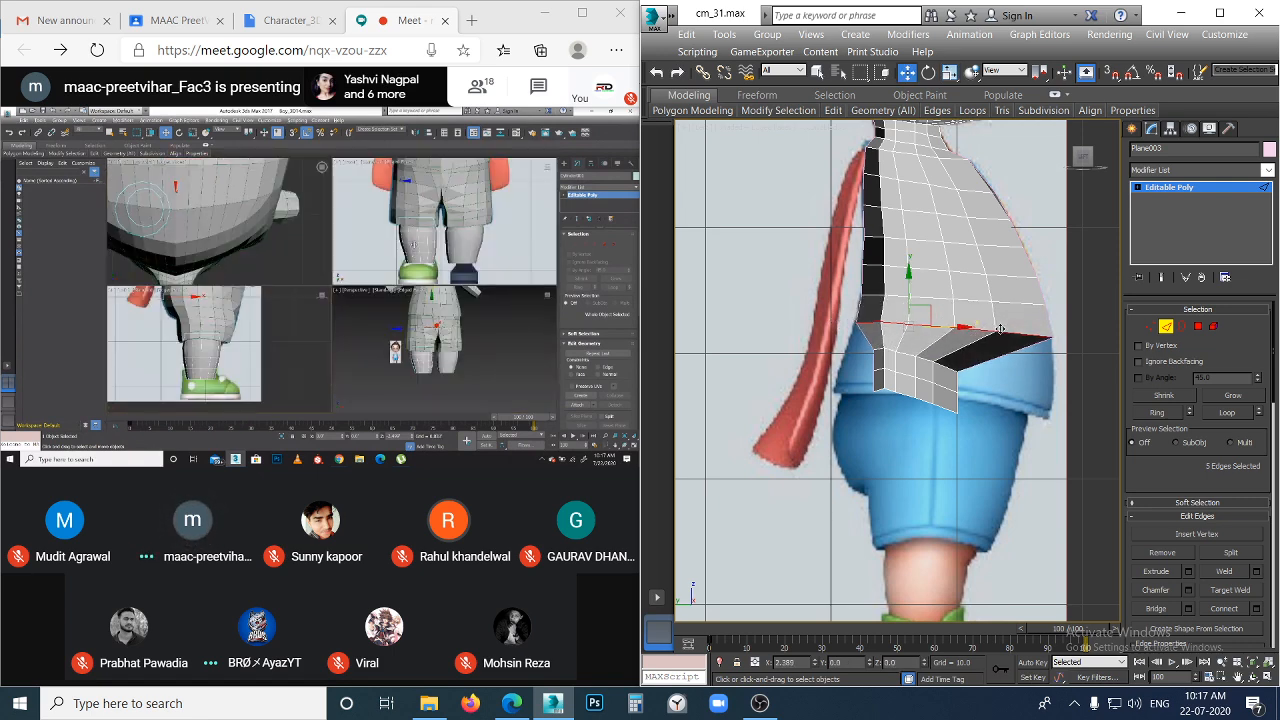
click(1038, 376)
- Flatten the seventh edge loop below the shoulder row vertically and widen it in depth toward the torso's outline
middle_drag(1026, 376, 993, 300)
click(932, 307)
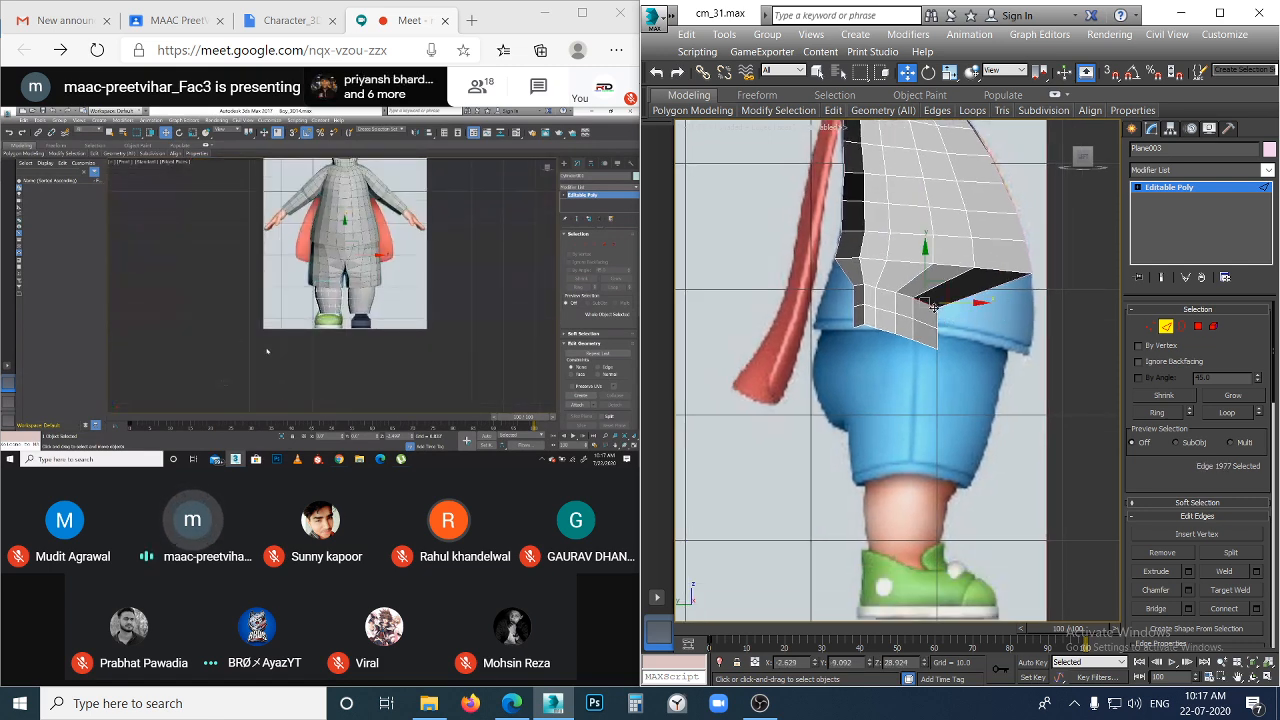
double_click(934, 307)
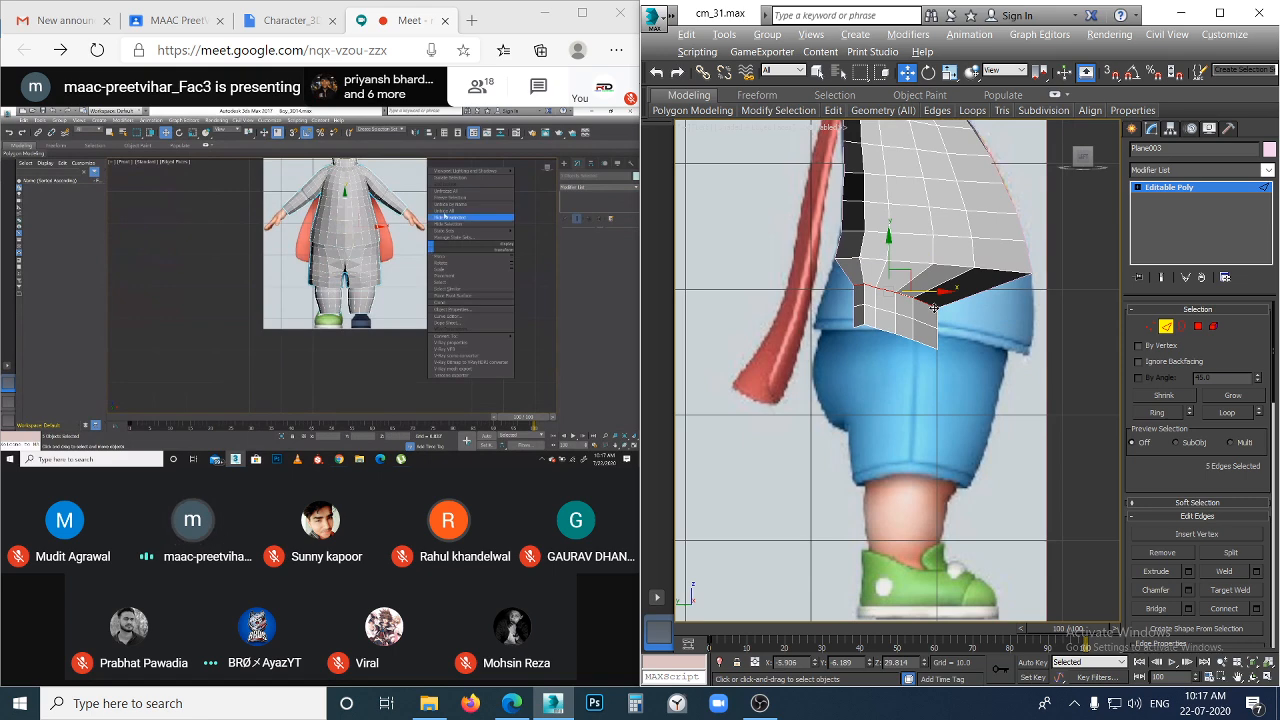
key(r)
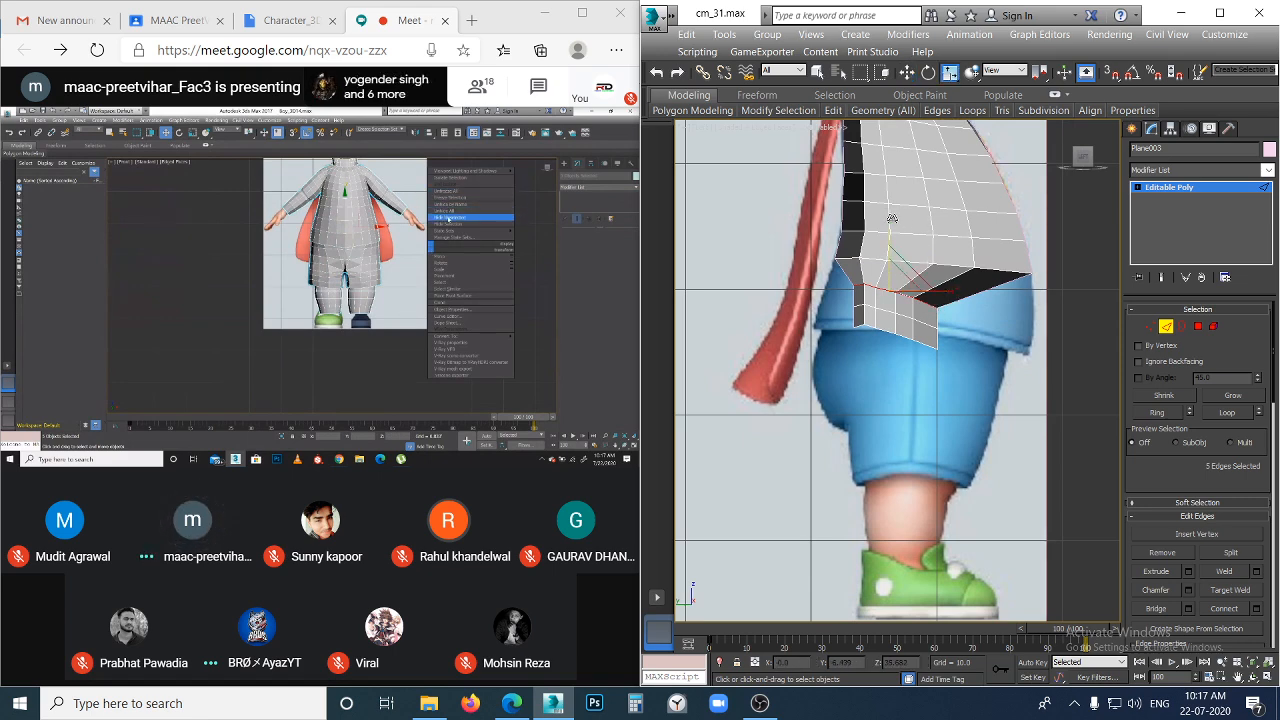
drag(892, 225, 898, 248)
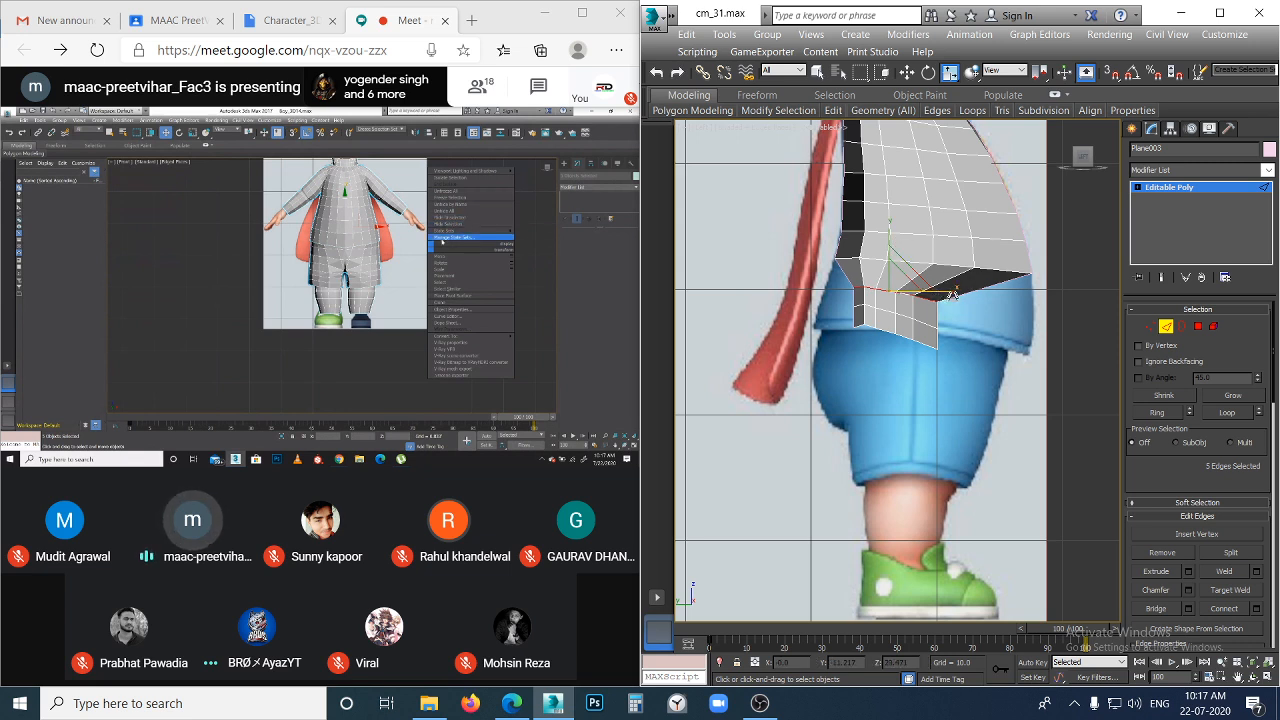
drag(953, 293, 1013, 315)
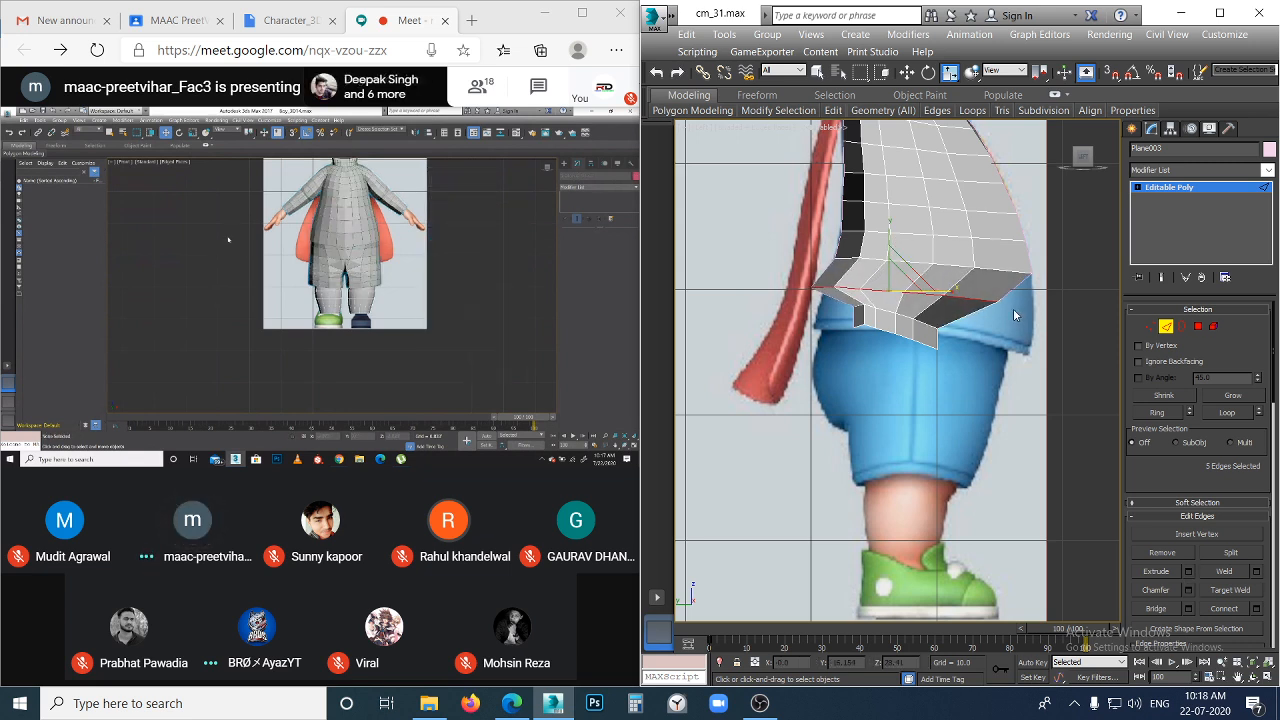
- Move the seventh loop forward about 2.2 units and widen it slightly in depth to meet the belly and back outlines
key(w)
drag(944, 292, 968, 296)
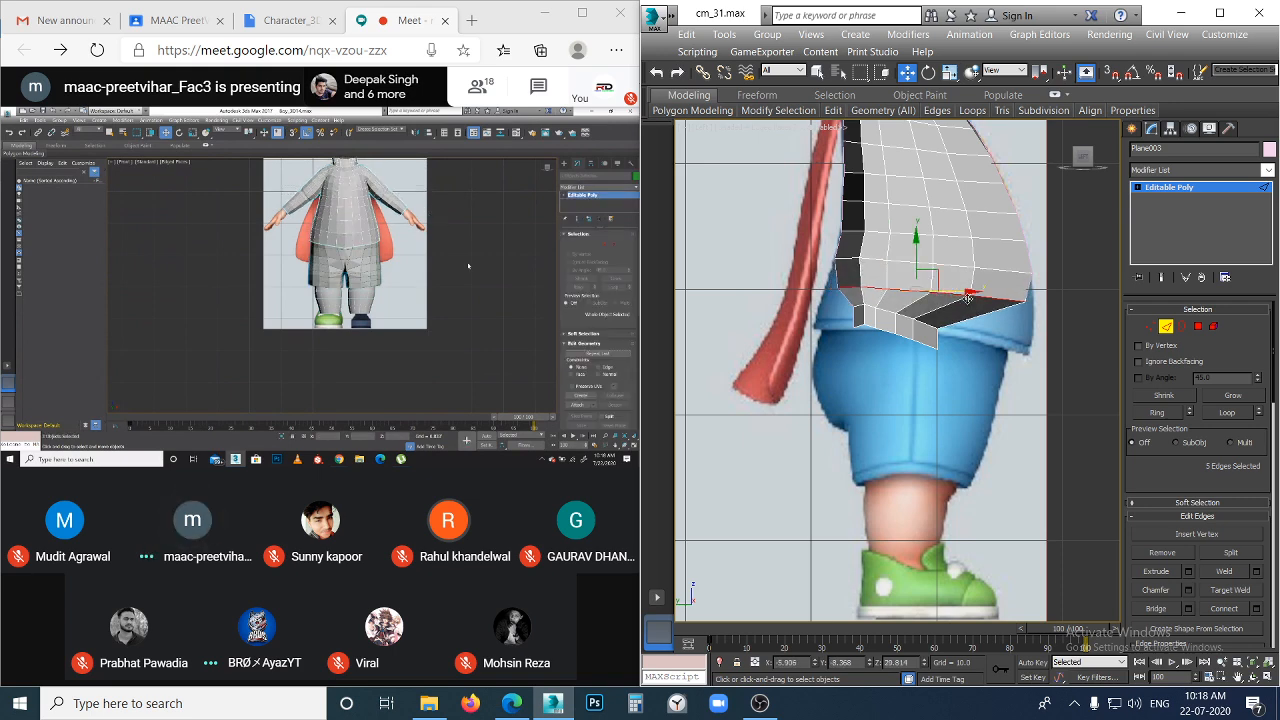
key(r)
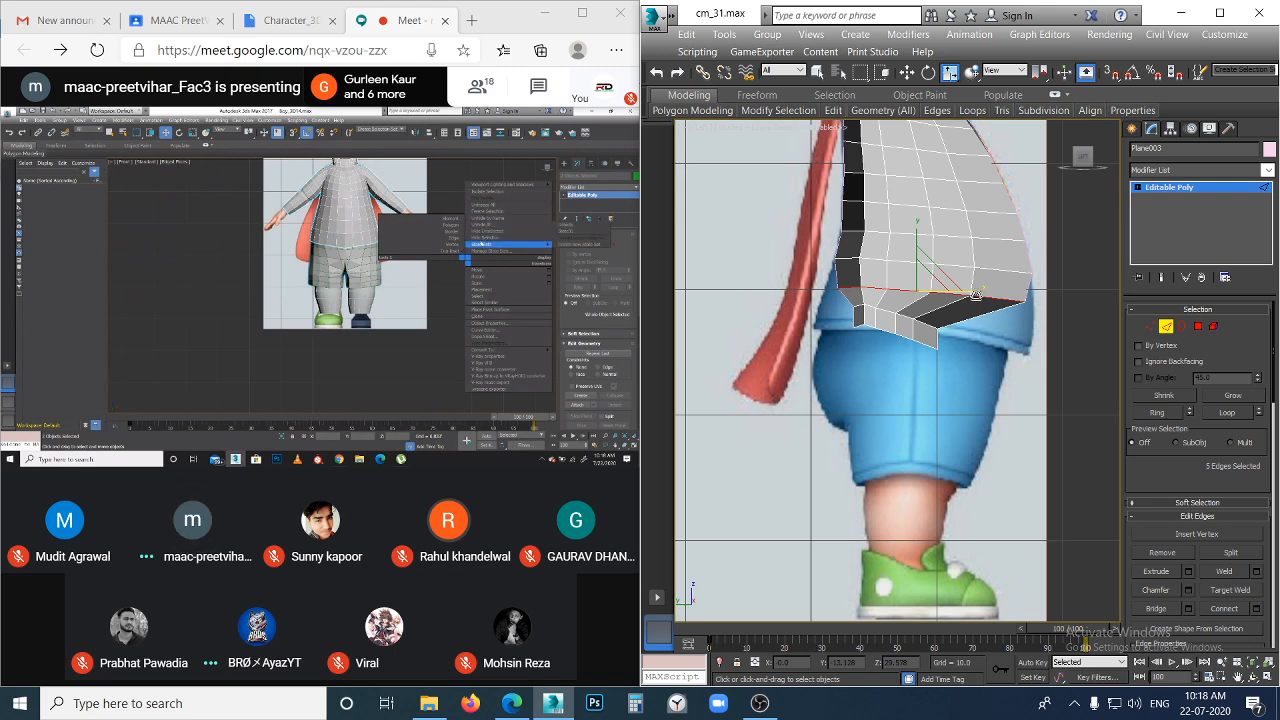
drag(976, 294, 982, 295)
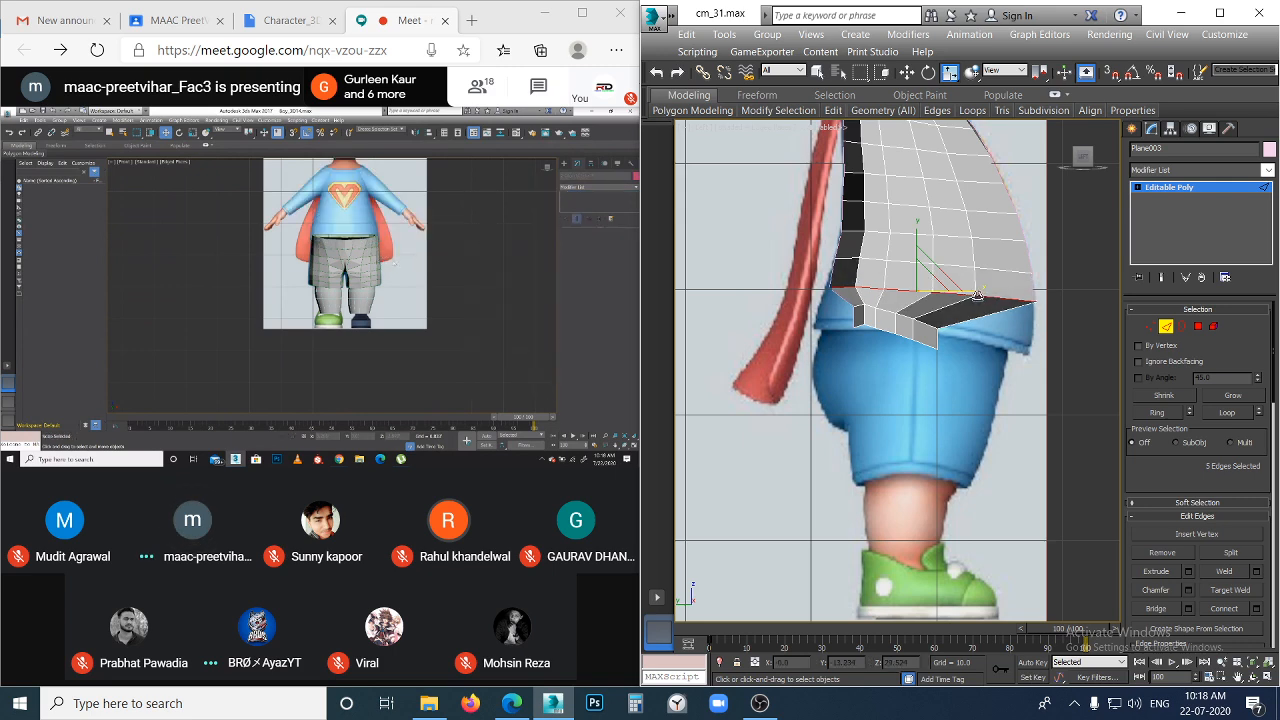
key(w)
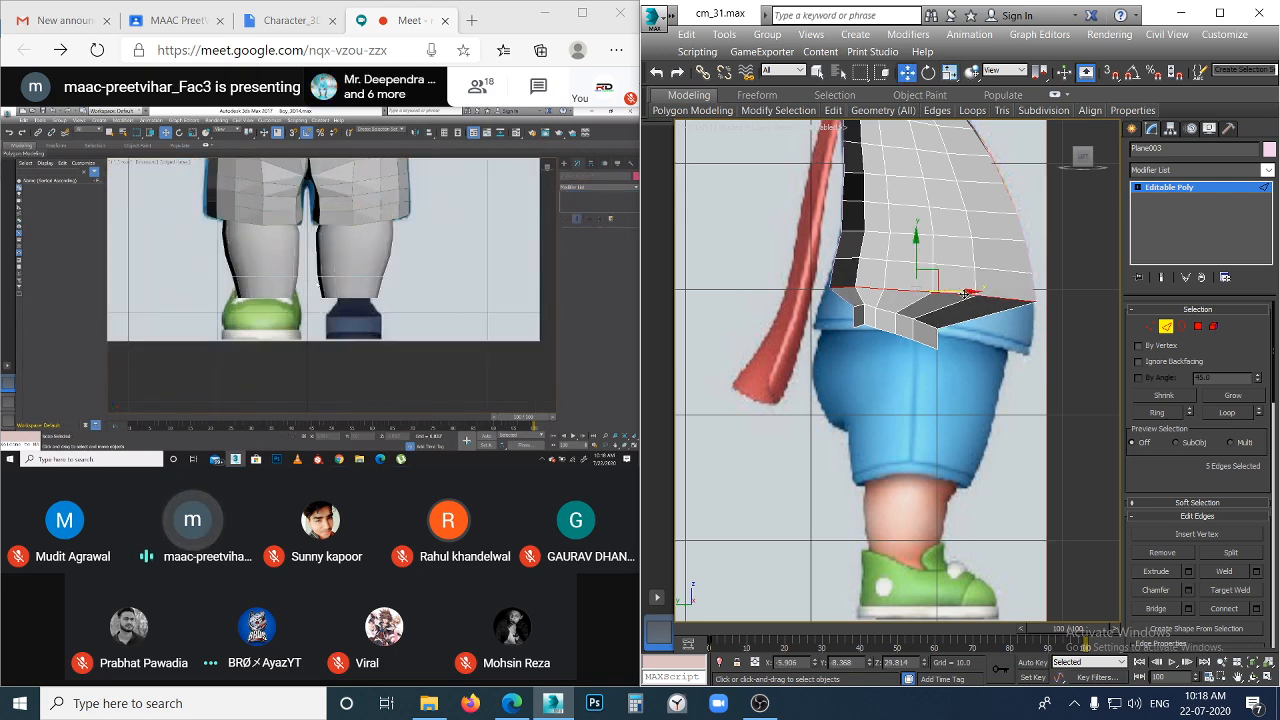
click(986, 349)
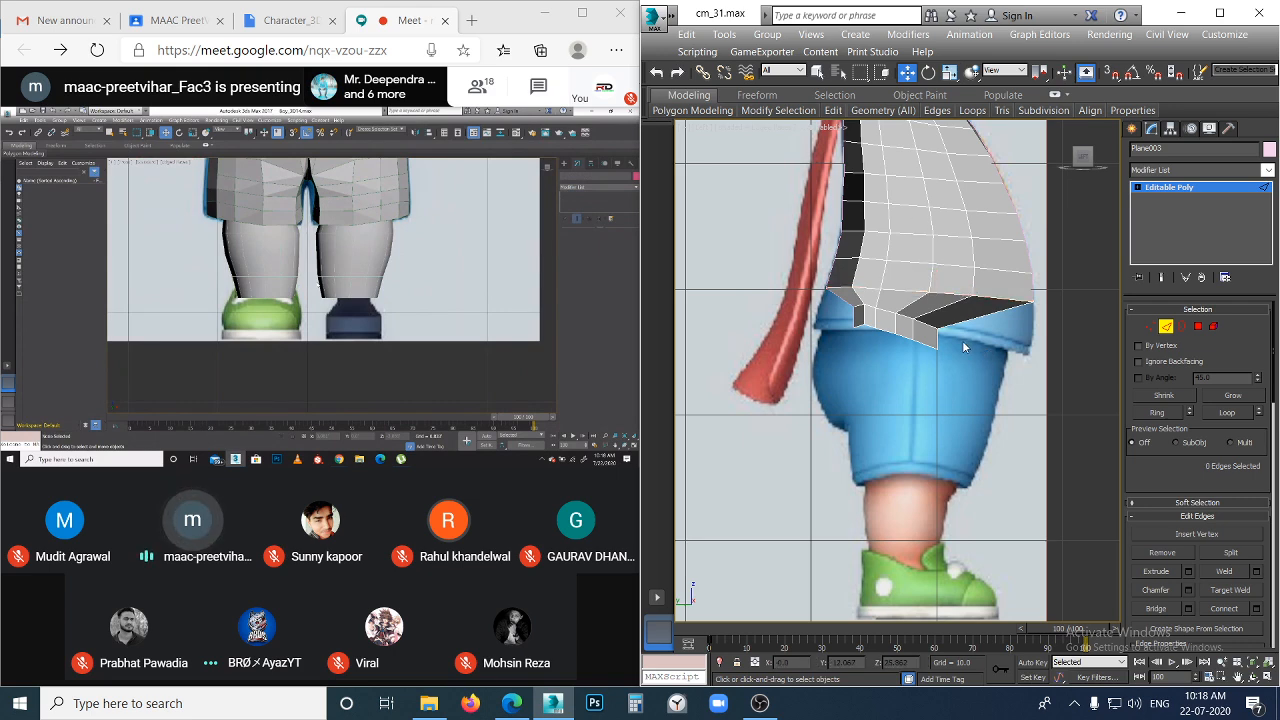
- Nudge the fifth edge loop below the shoulder row slightly forward to the belly outline
middle_drag(963, 344, 953, 313)
click(883, 208)
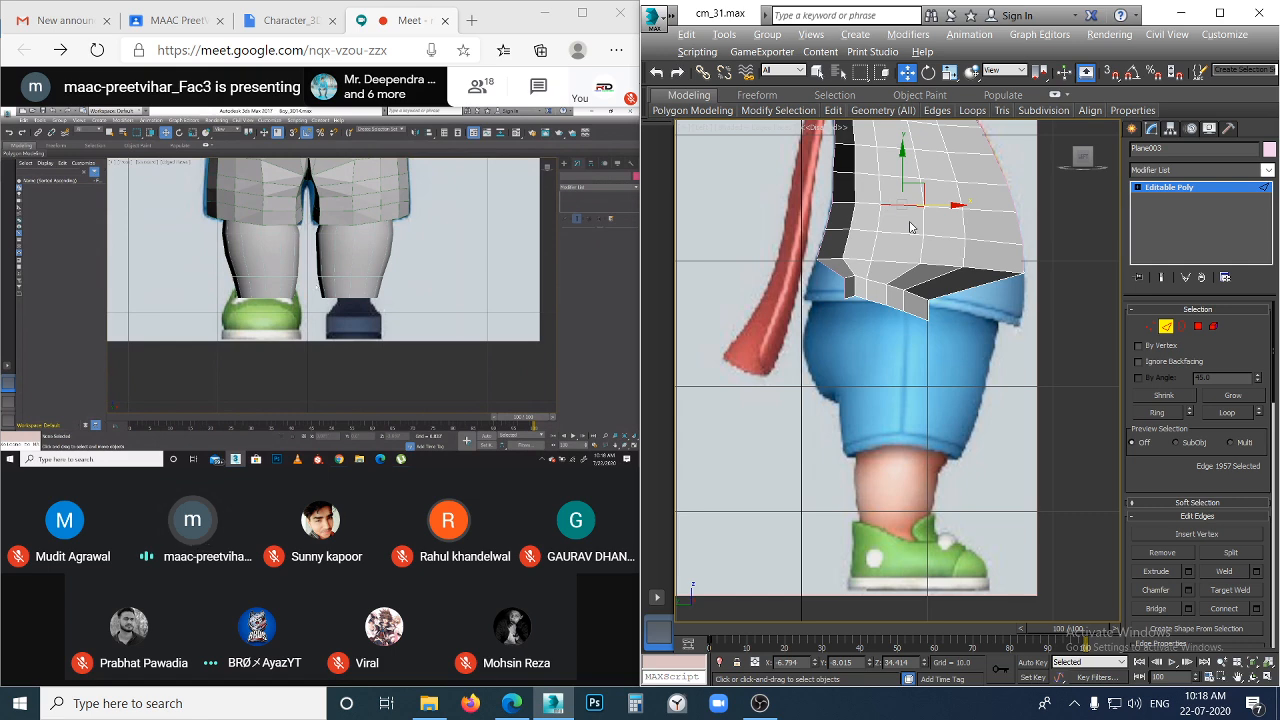
double_click(950, 207)
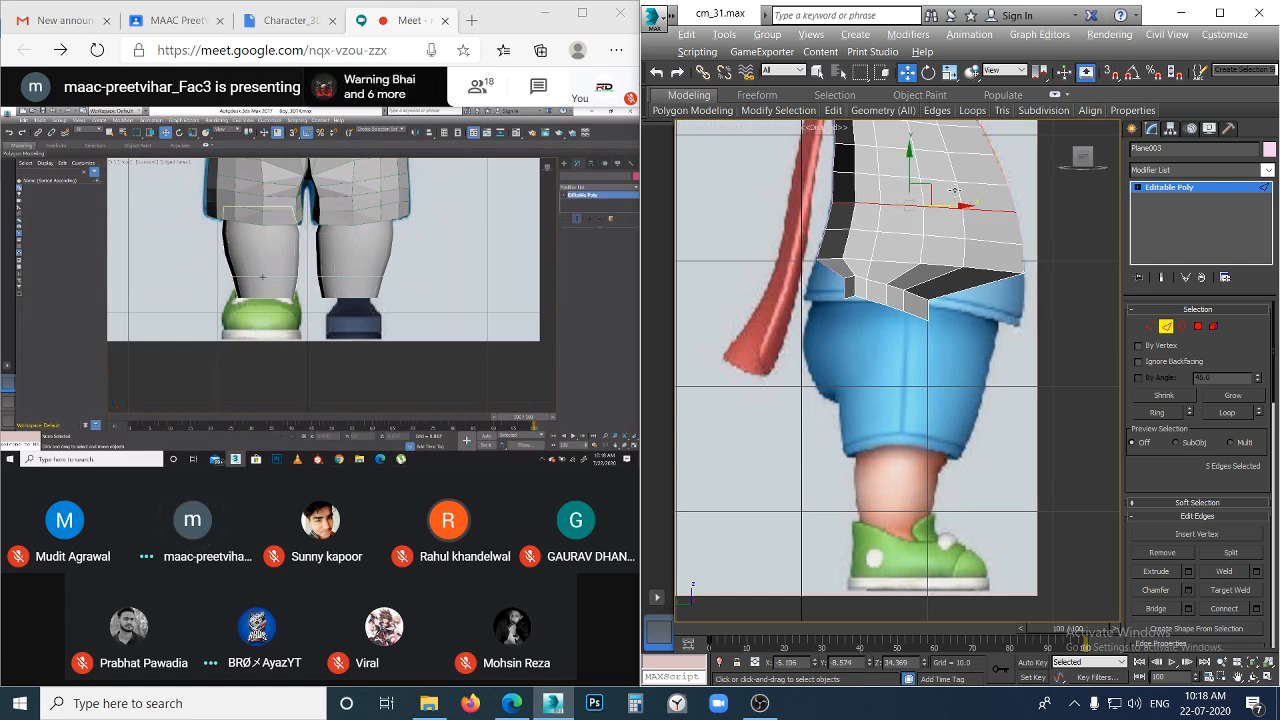
scroll(950, 207, up, 2)
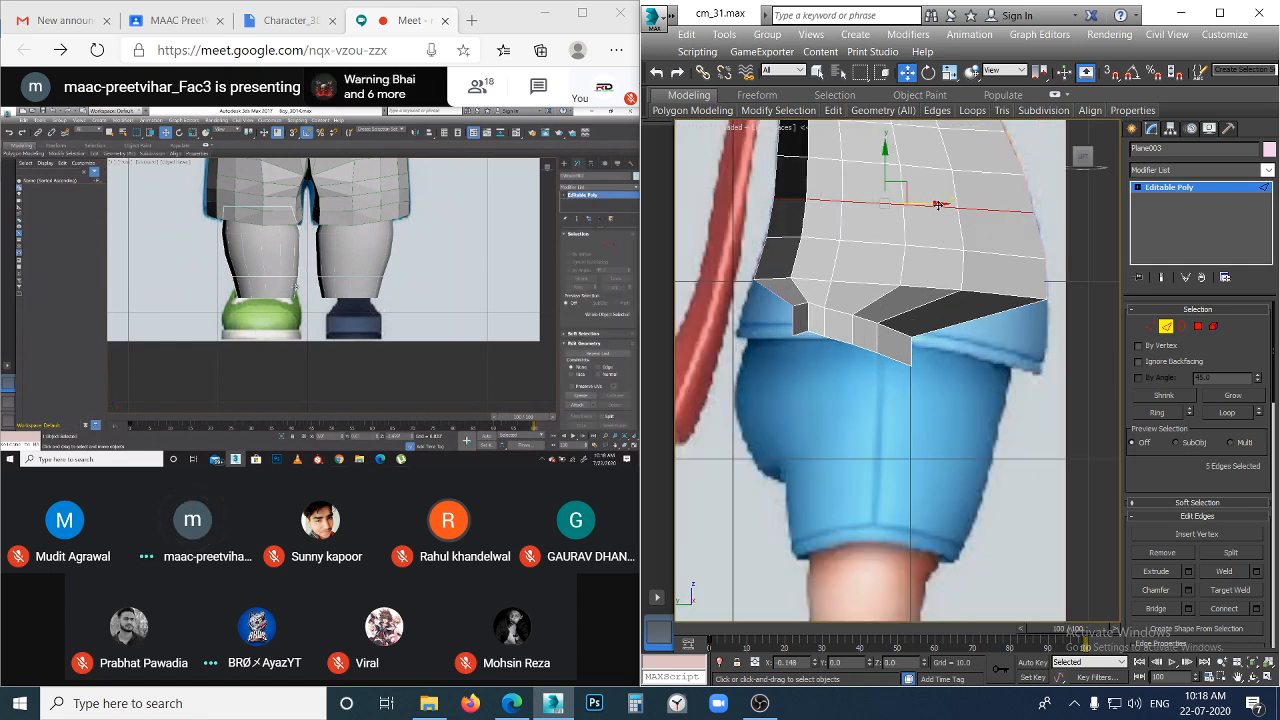
click(990, 317)
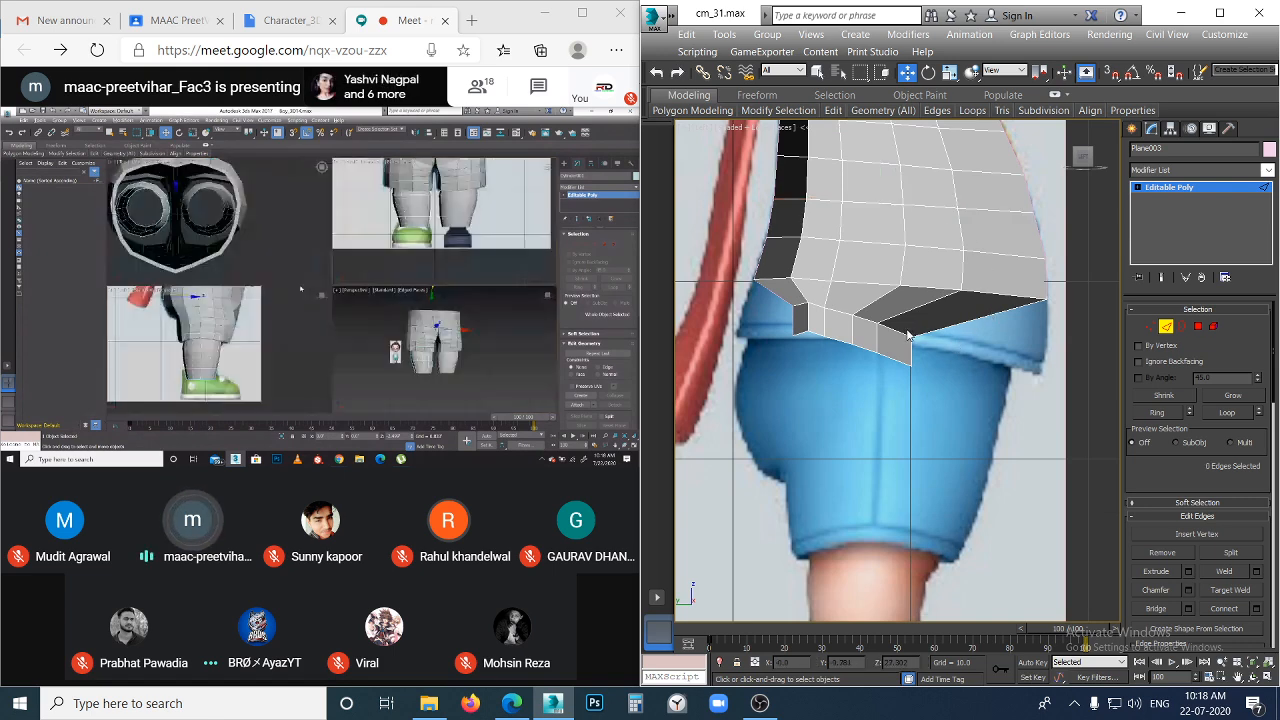
- Try to flatten the eighth edge loop below the shoulder row vertically and scale it out in depth
click(915, 337)
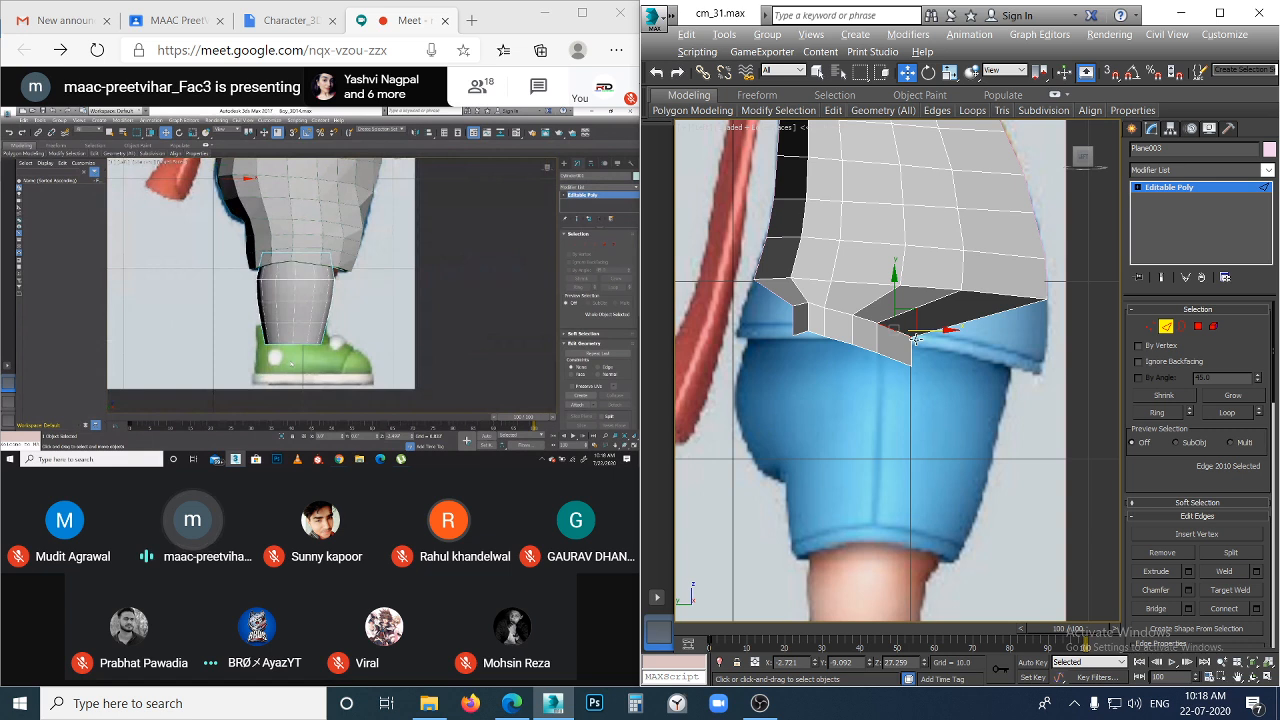
double_click(915, 337)
key(r)
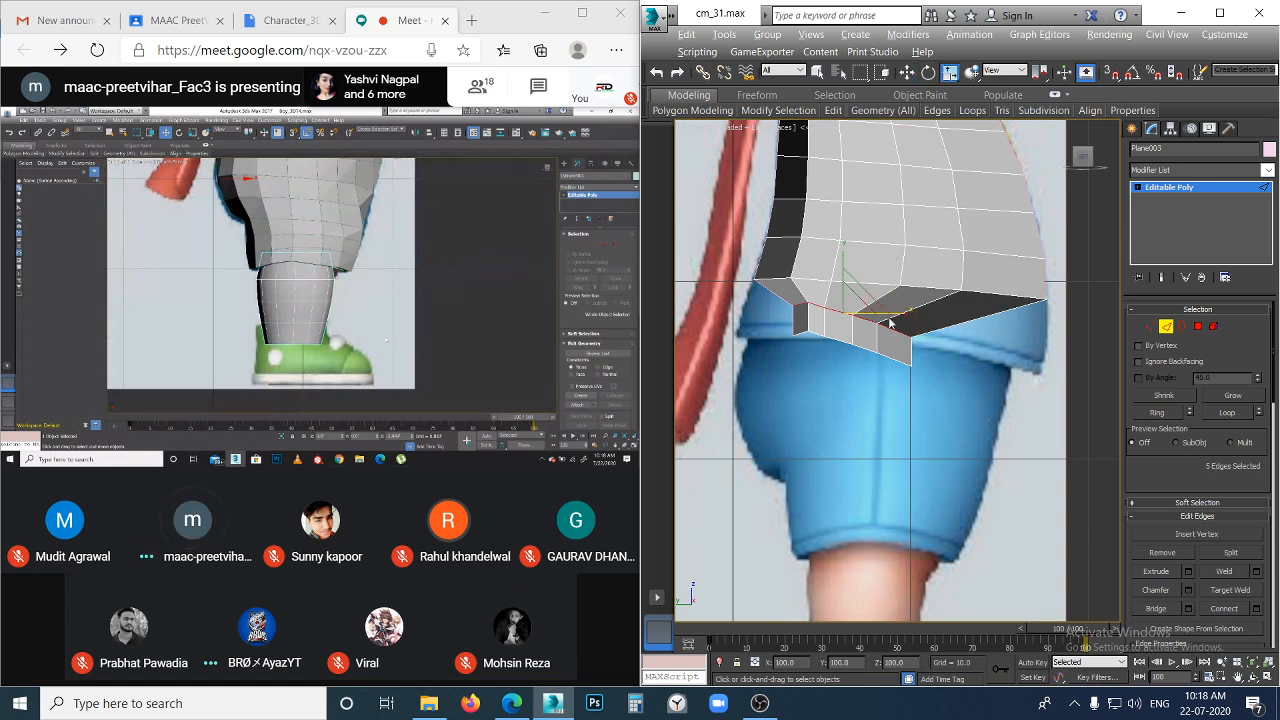
drag(843, 254, 845, 287)
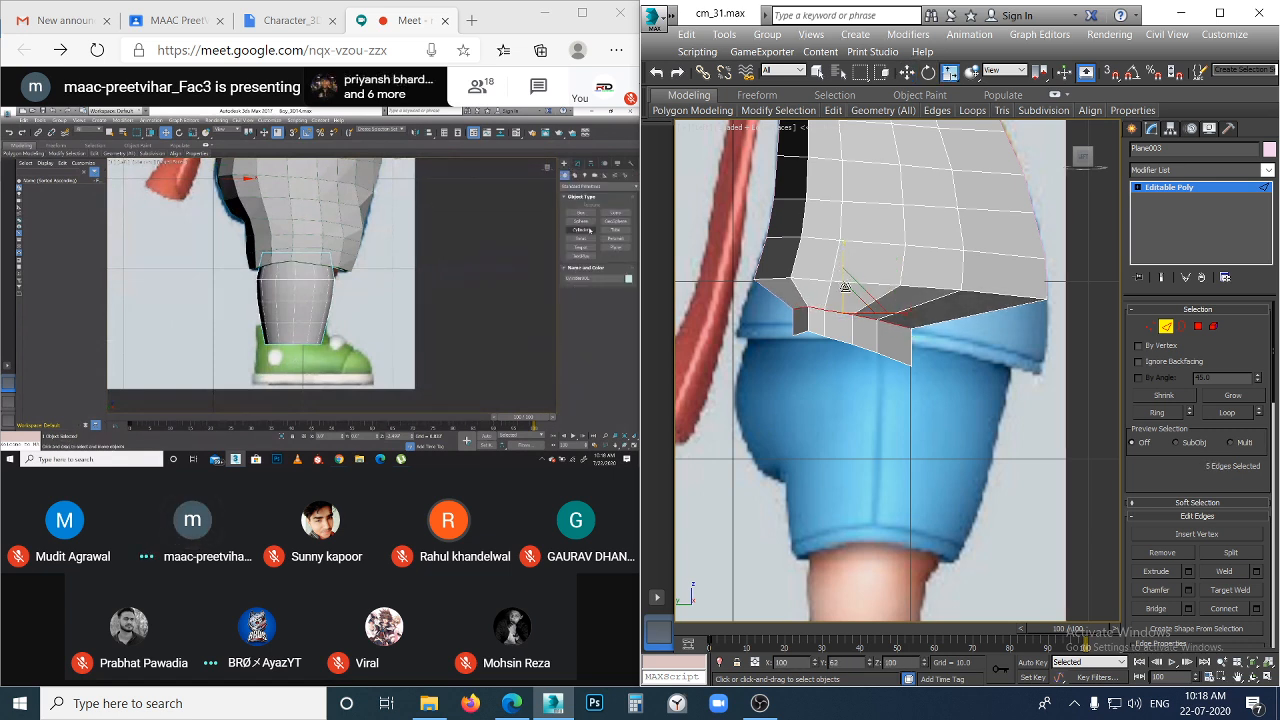
key(w)
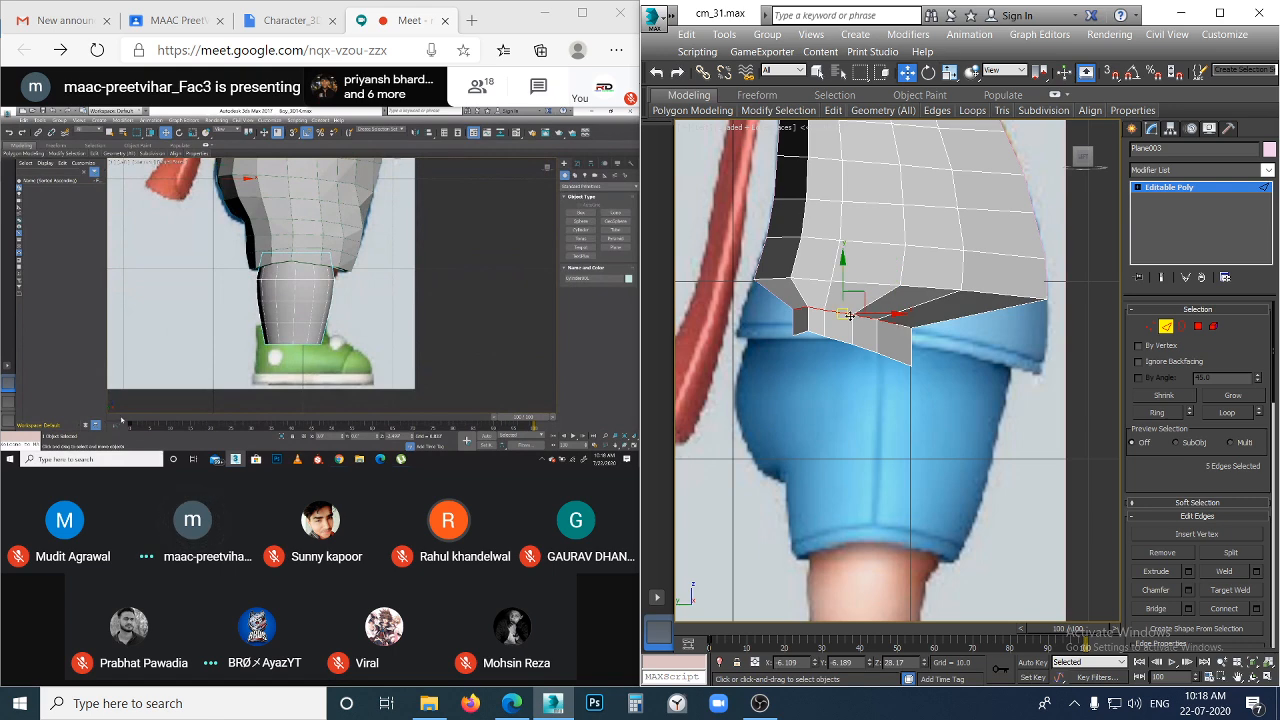
key(r)
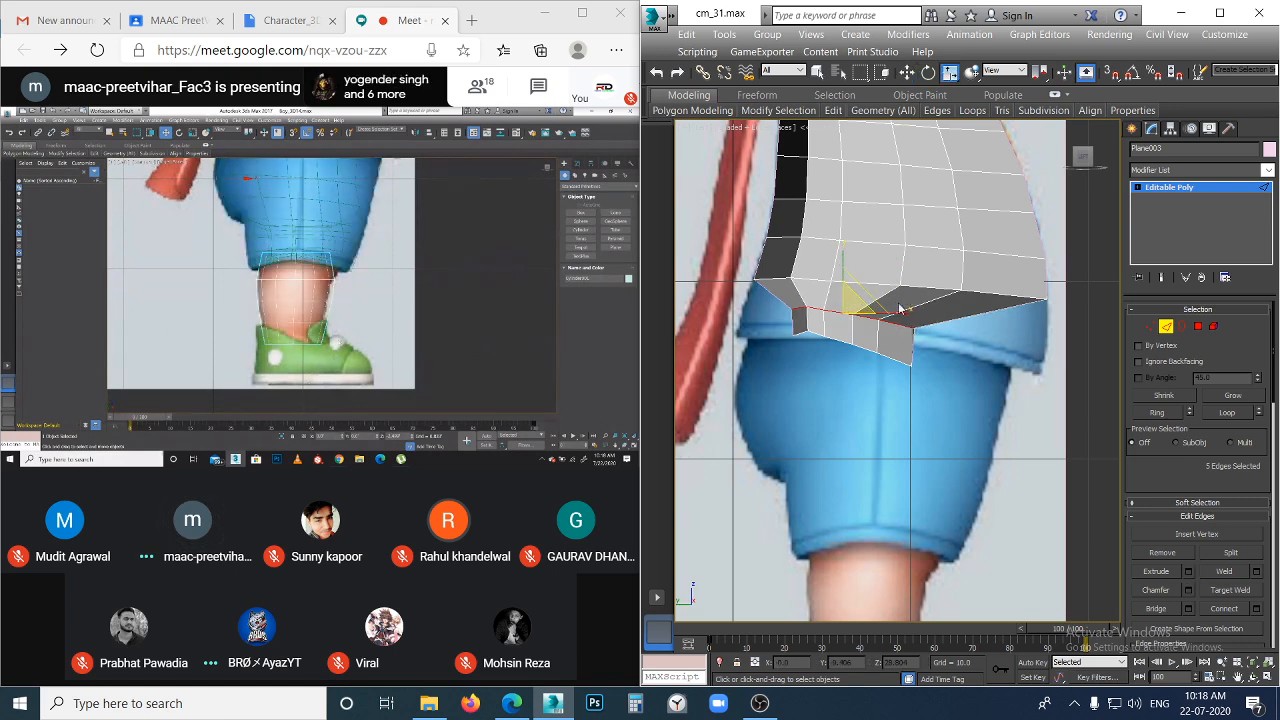
drag(899, 310, 938, 252)
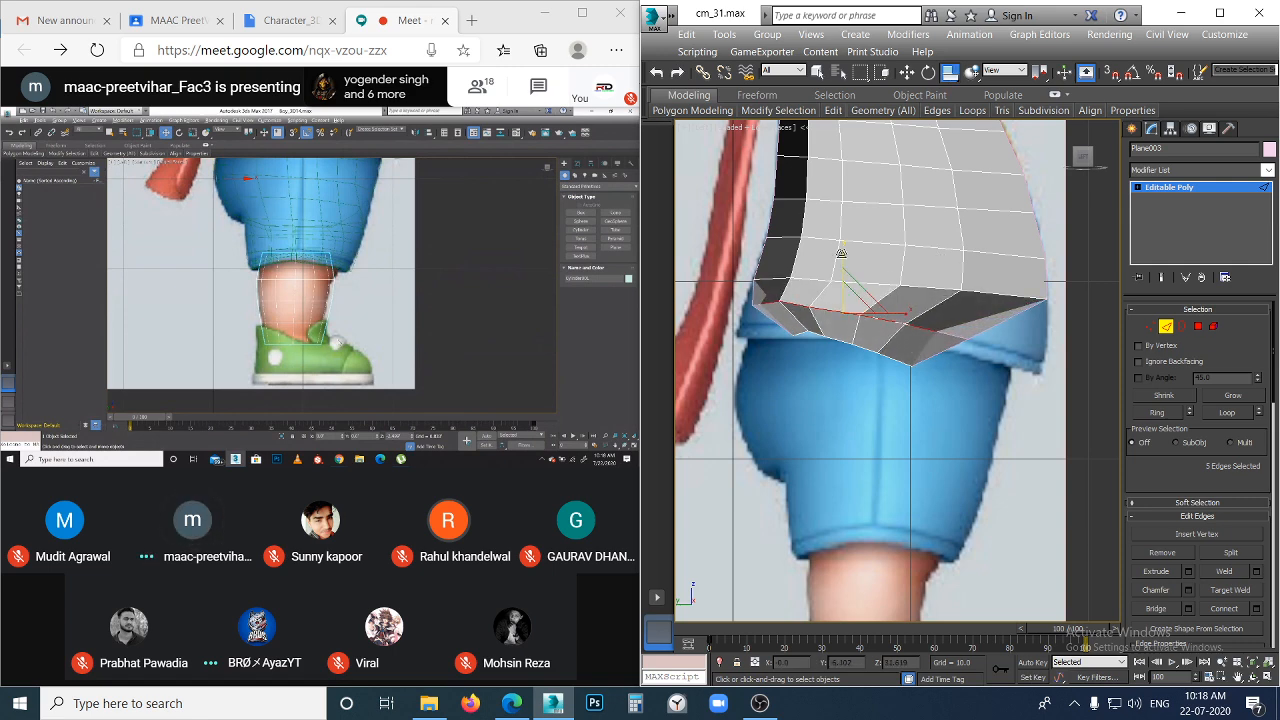
drag(839, 254, 846, 274)
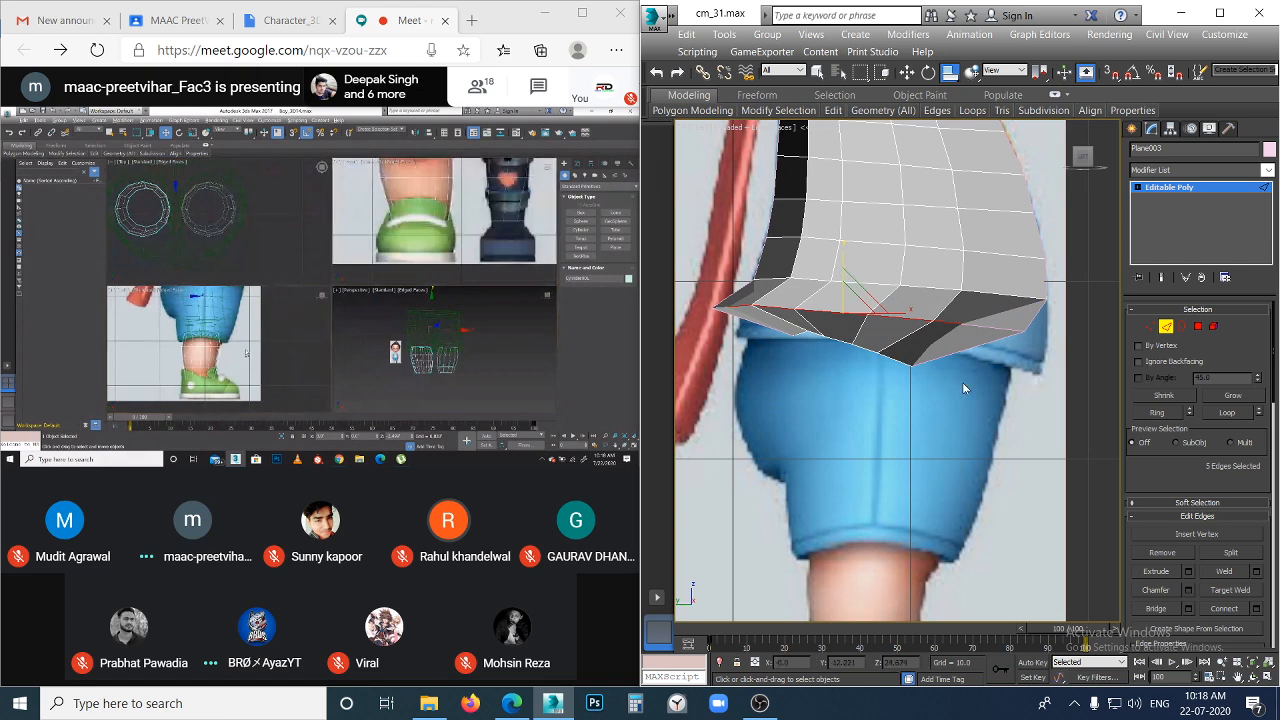
- Try to refit the eighth loop's depth to the side reference and move it forward about 2.6 units
scroll(965, 383, down, 2)
click(973, 385)
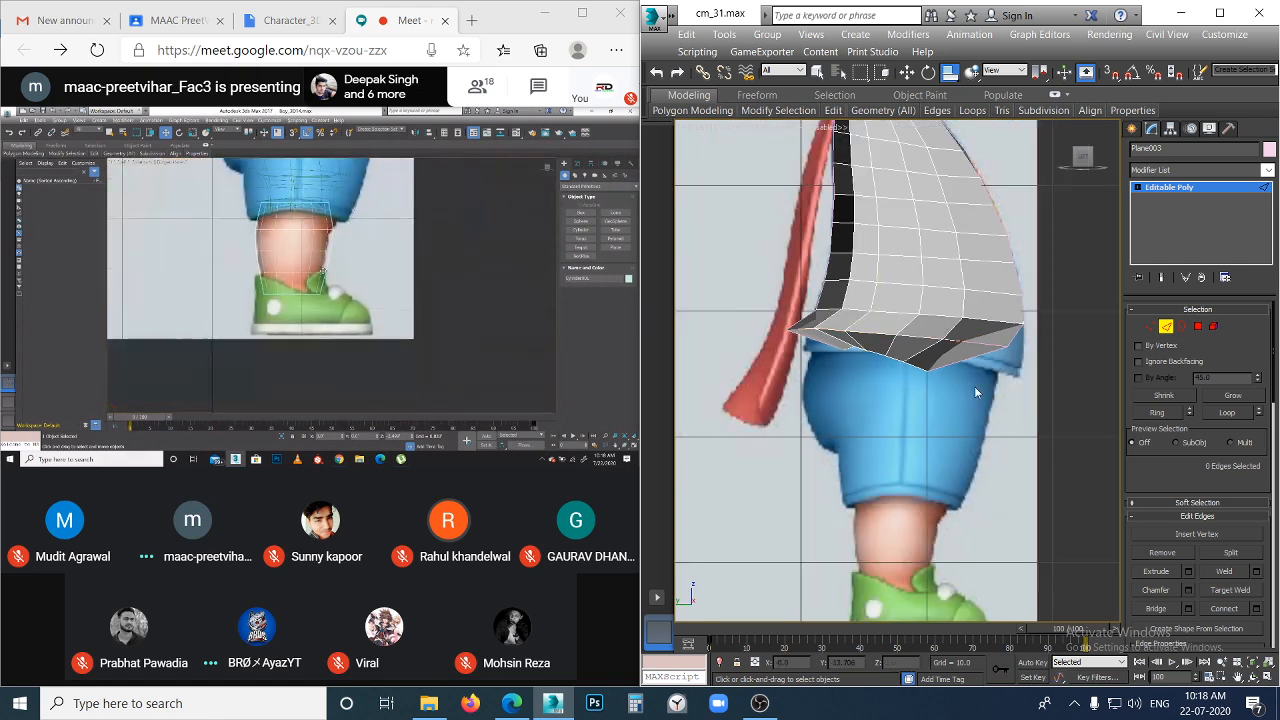
double_click(916, 338)
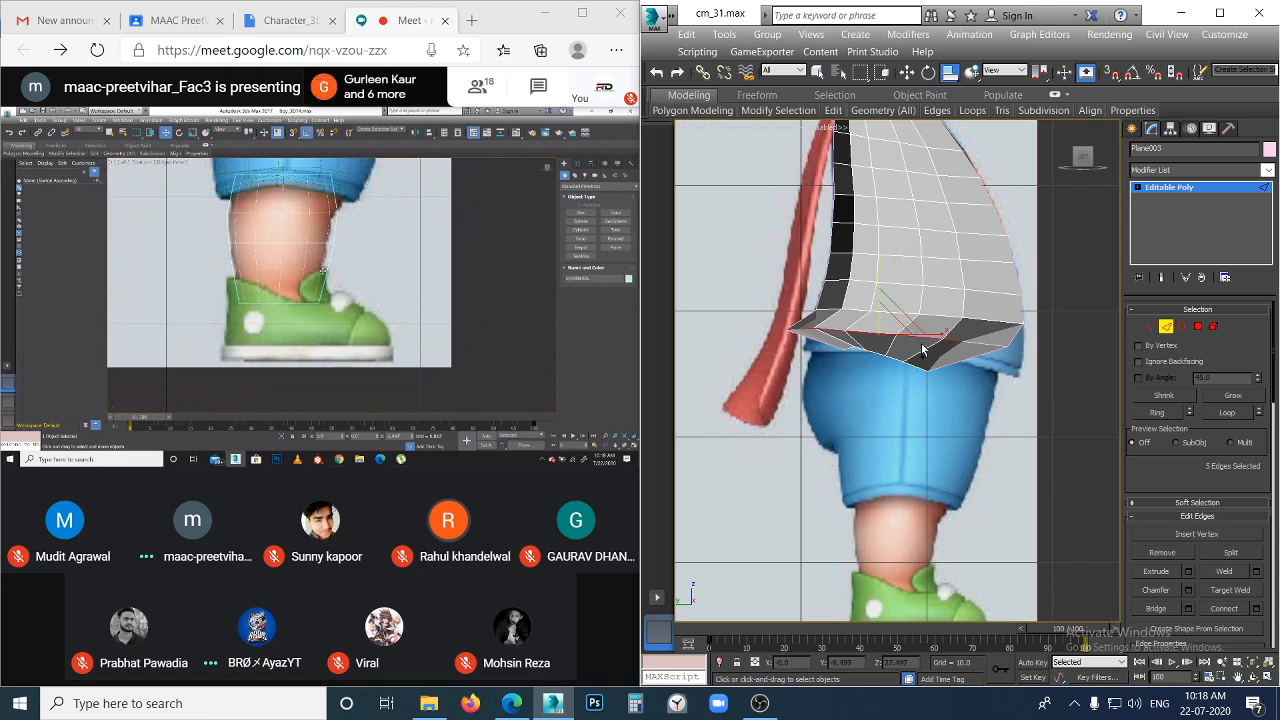
click(985, 344)
scroll(979, 387, down, 2)
middle_drag(979, 387, 929, 390)
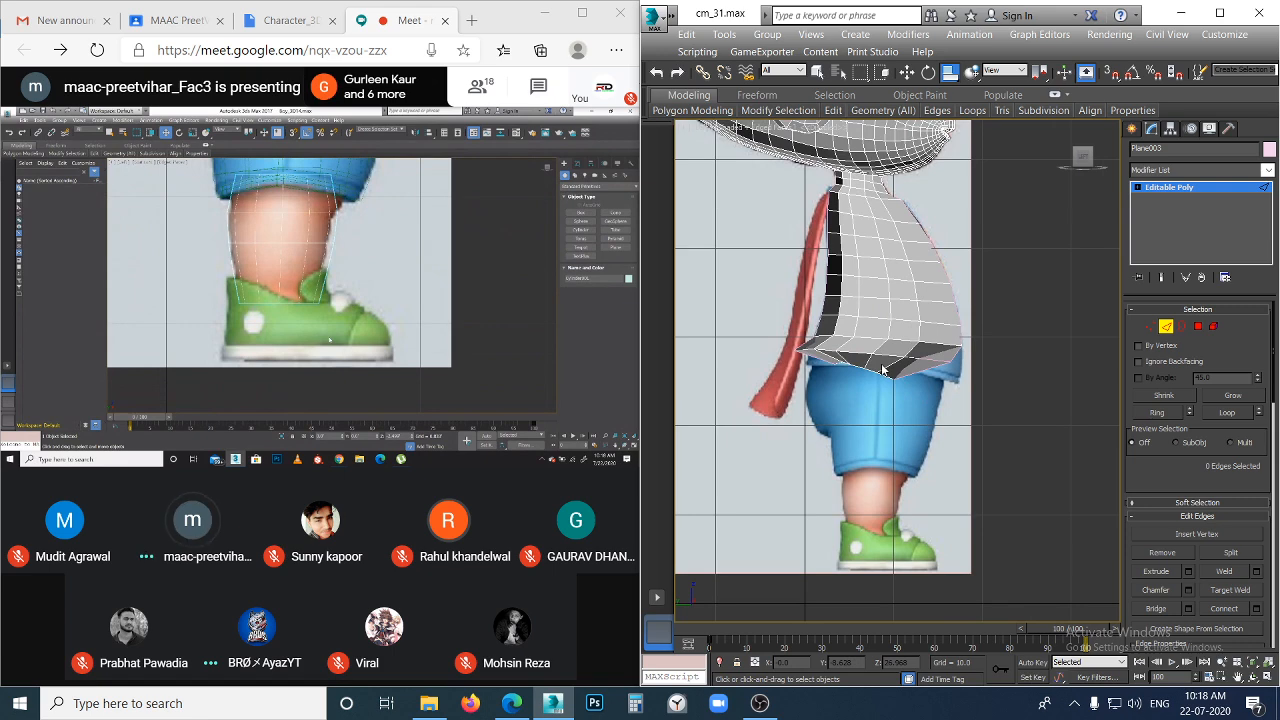
double_click(884, 371)
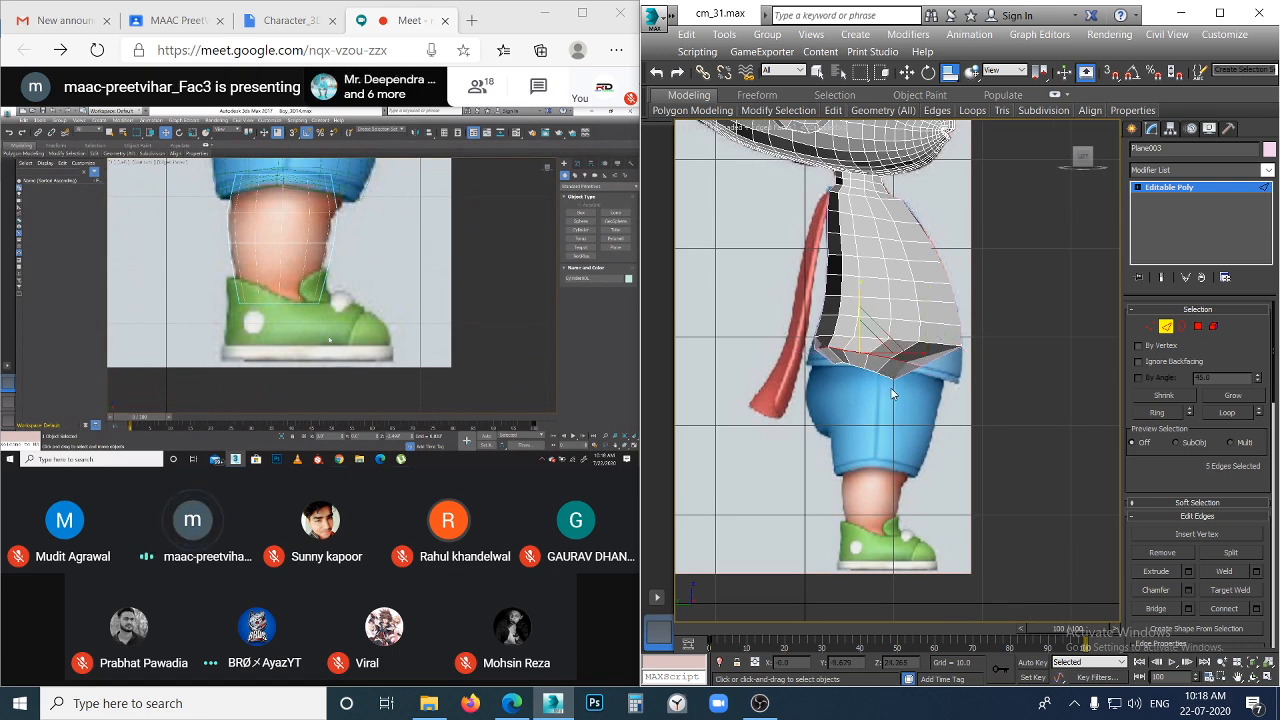
scroll(892, 394, up, 4)
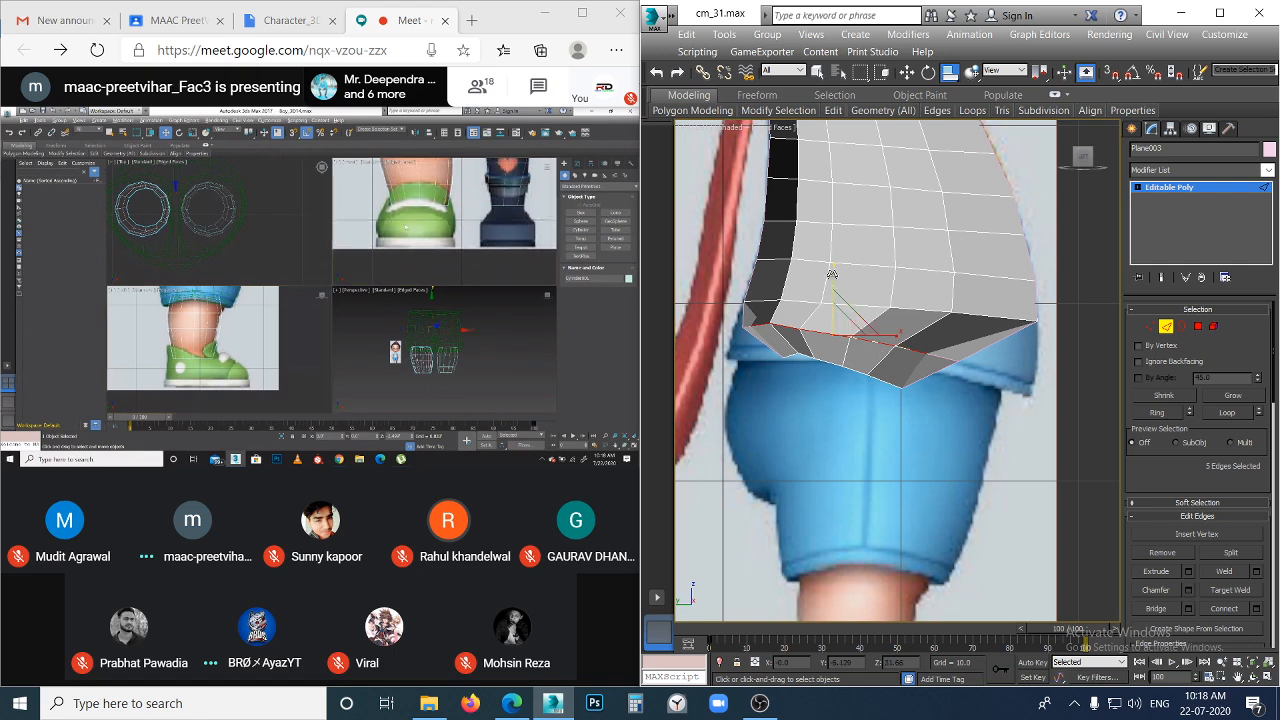
key(w)
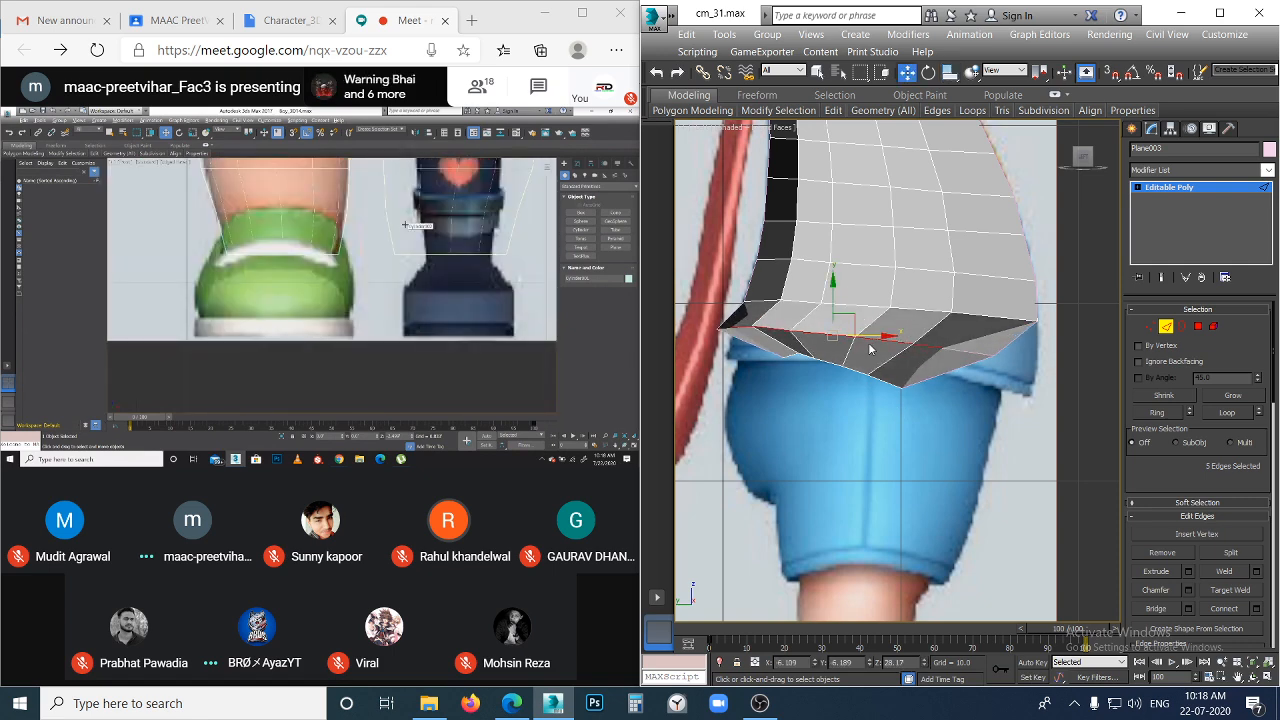
drag(891, 336, 932, 343)
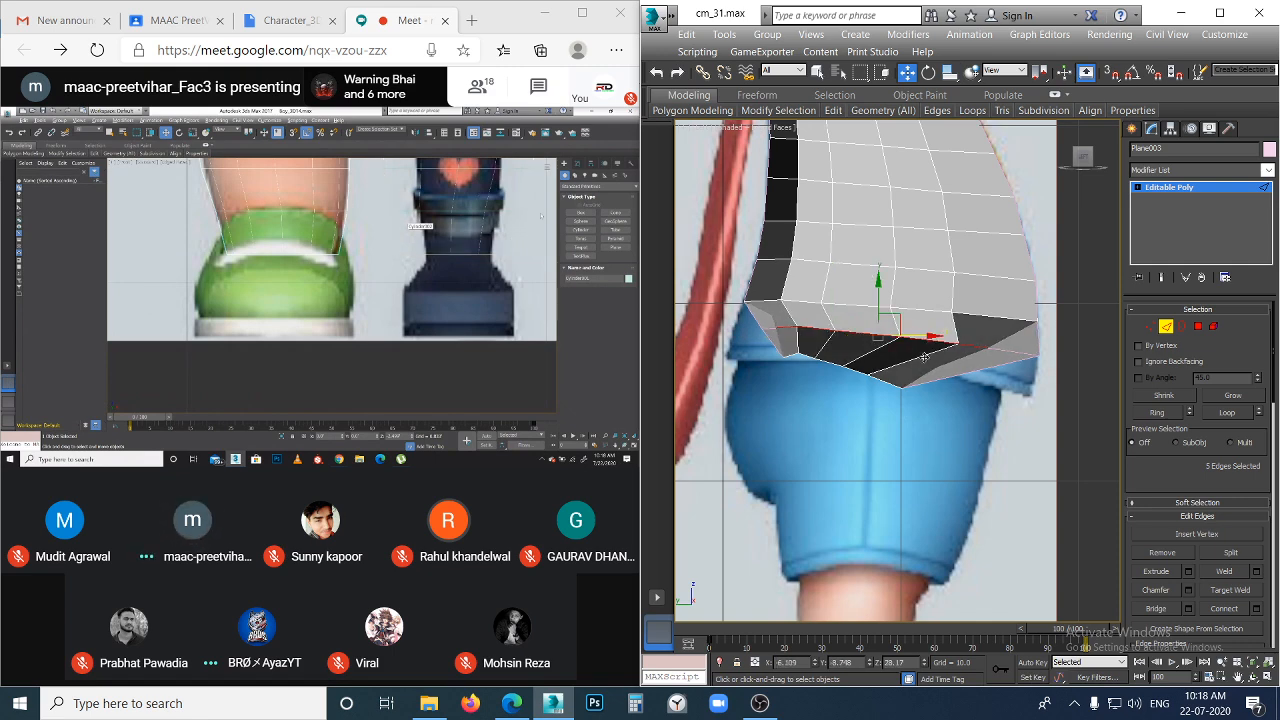
key(r)
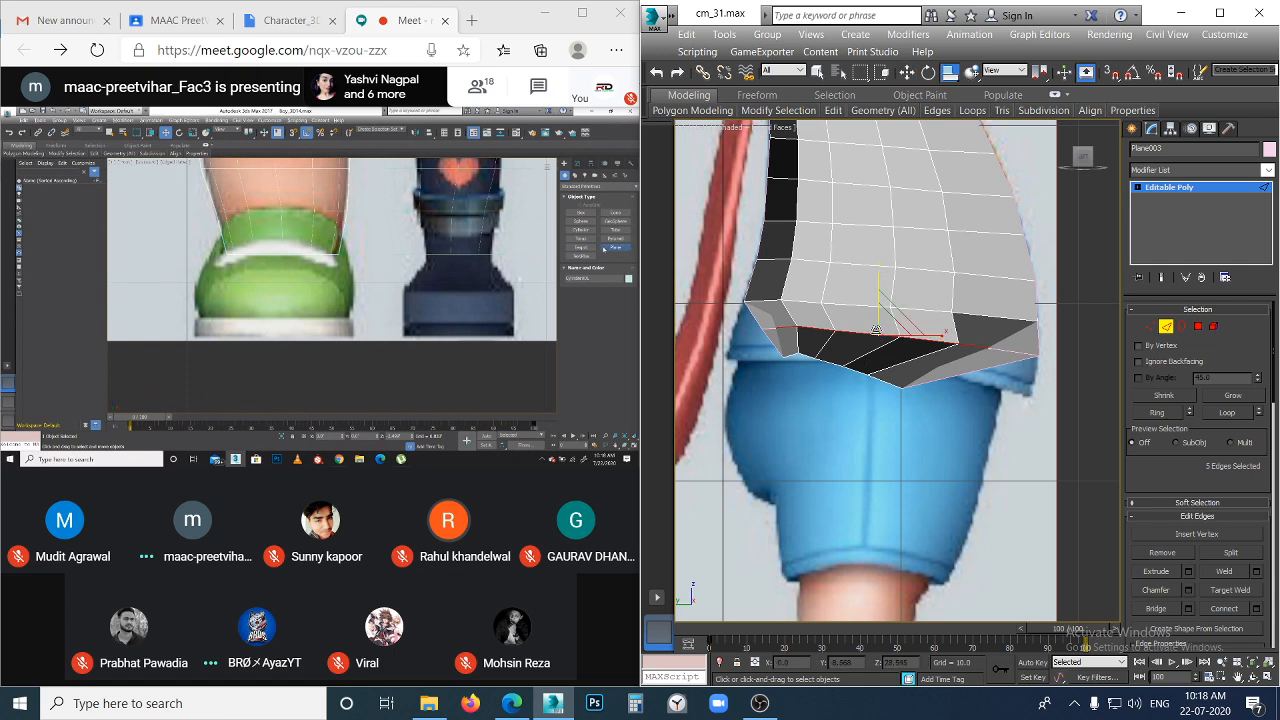
- Inspect the torso's lower rim in perspective and undo the scaling and forward move of the eighth loop
click(980, 346)
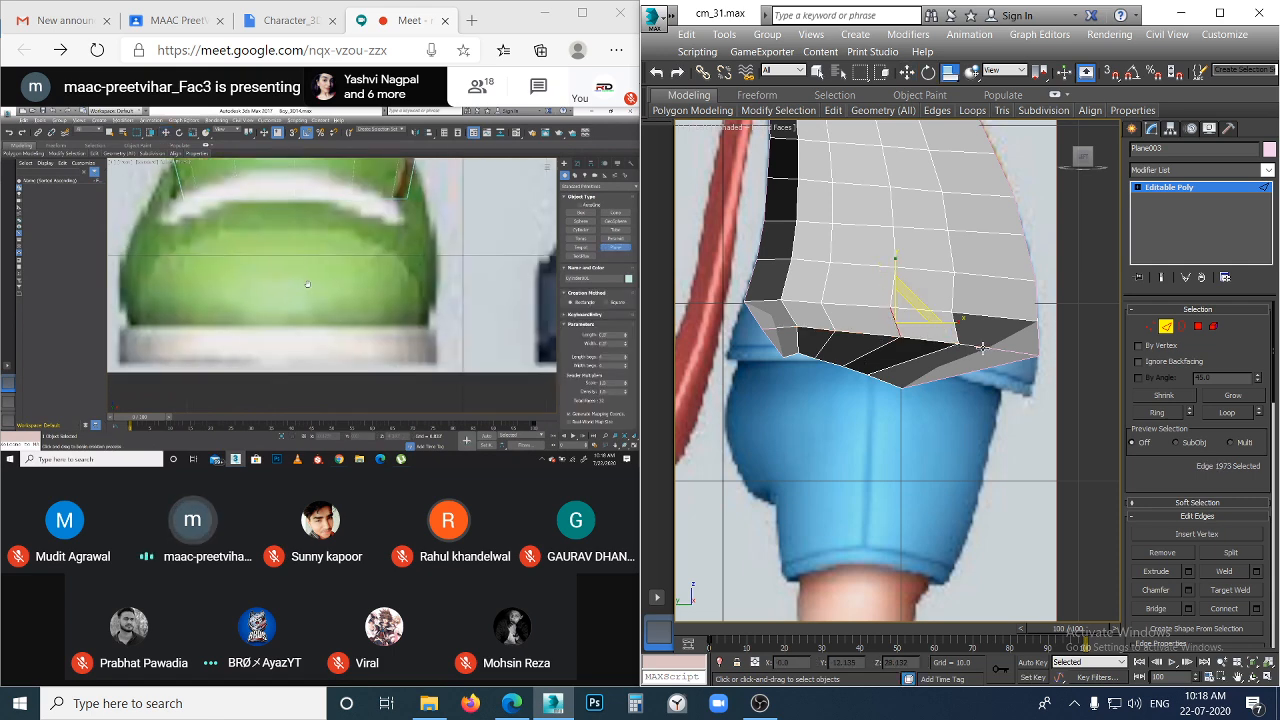
click(994, 431)
alt+middle_drag(984, 437, 892, 462)
scroll(970, 439, down, 3)
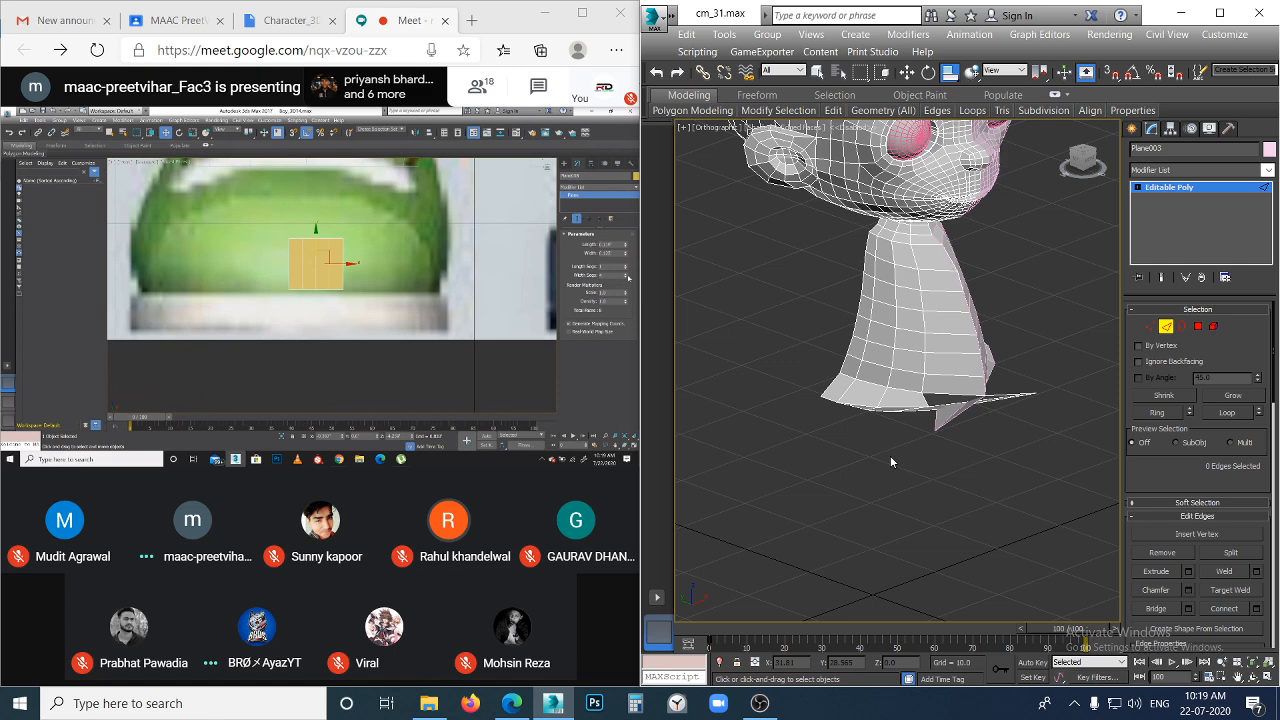
key(g)
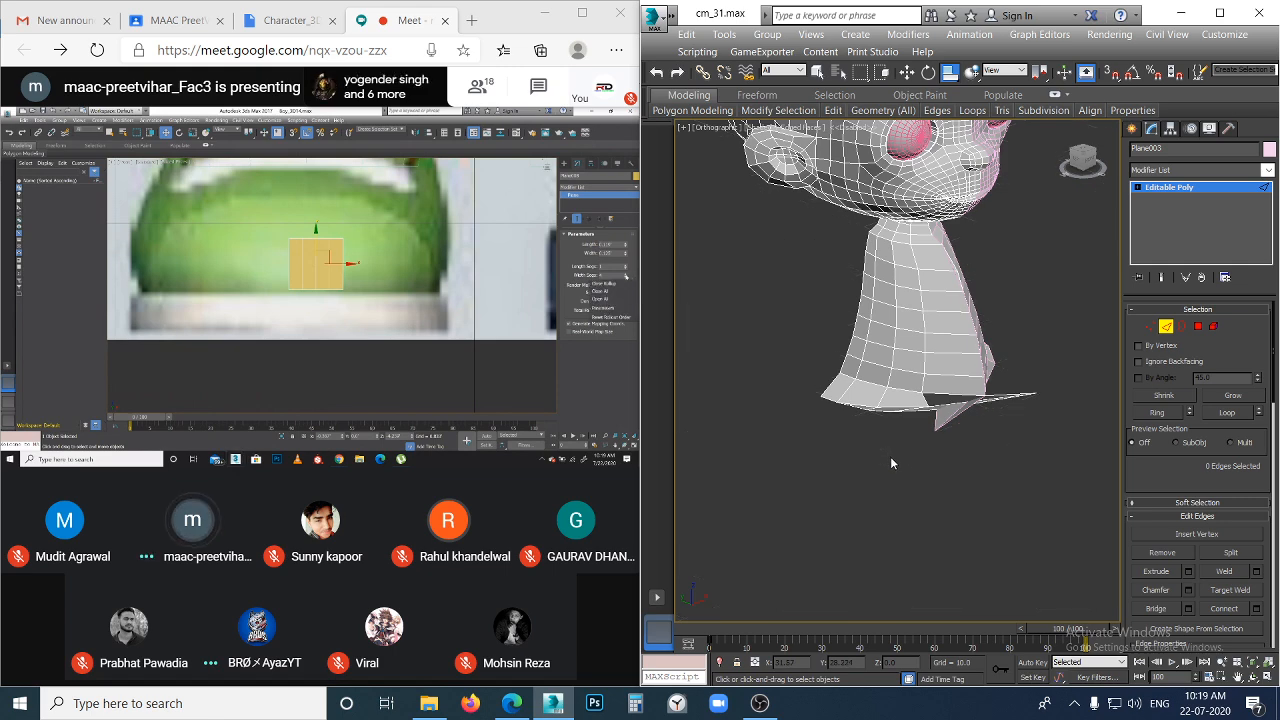
key(l)
scroll(891, 462, down, 2)
middle_drag(891, 462, 880, 432)
key(ctrl+z)
key(ctrl+z)
key(ctrl+z)
key(ctrl+z)
key(ctrl+z)
key(ctrl+z)
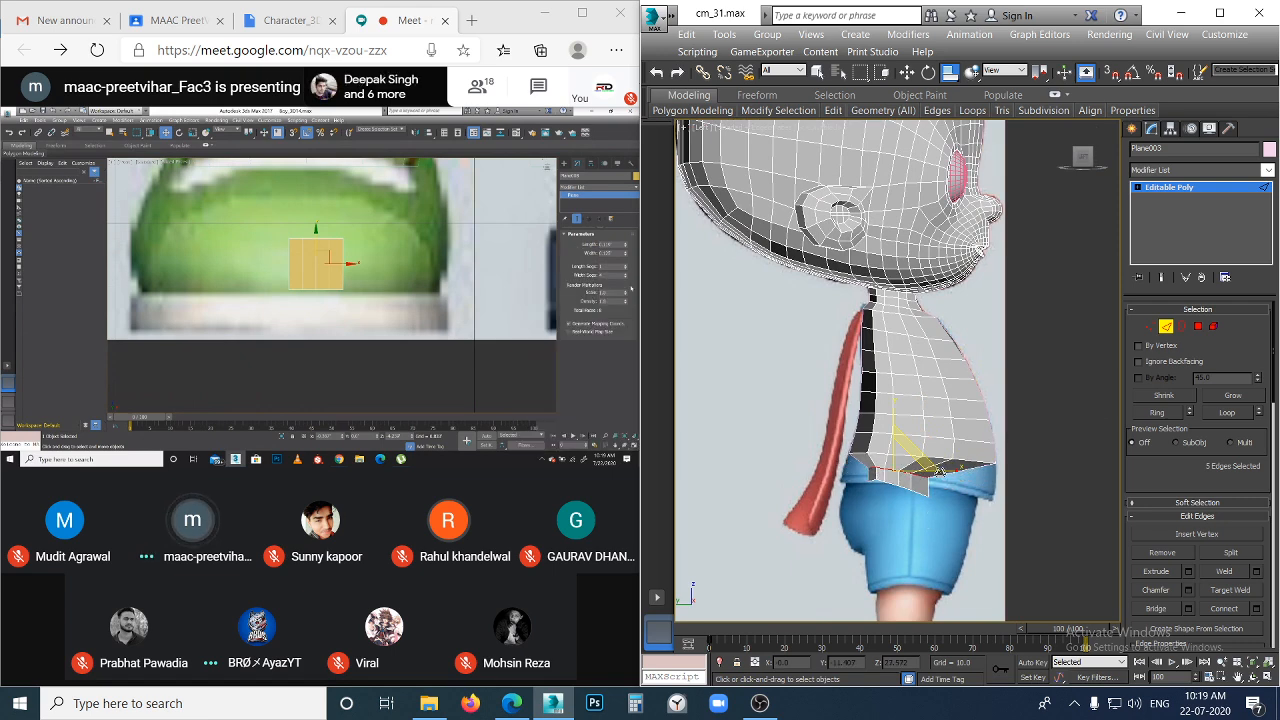
- Select the eighth edge loop below the shoulder row, scale it out in depth and move it forward to the side reference
click(939, 494)
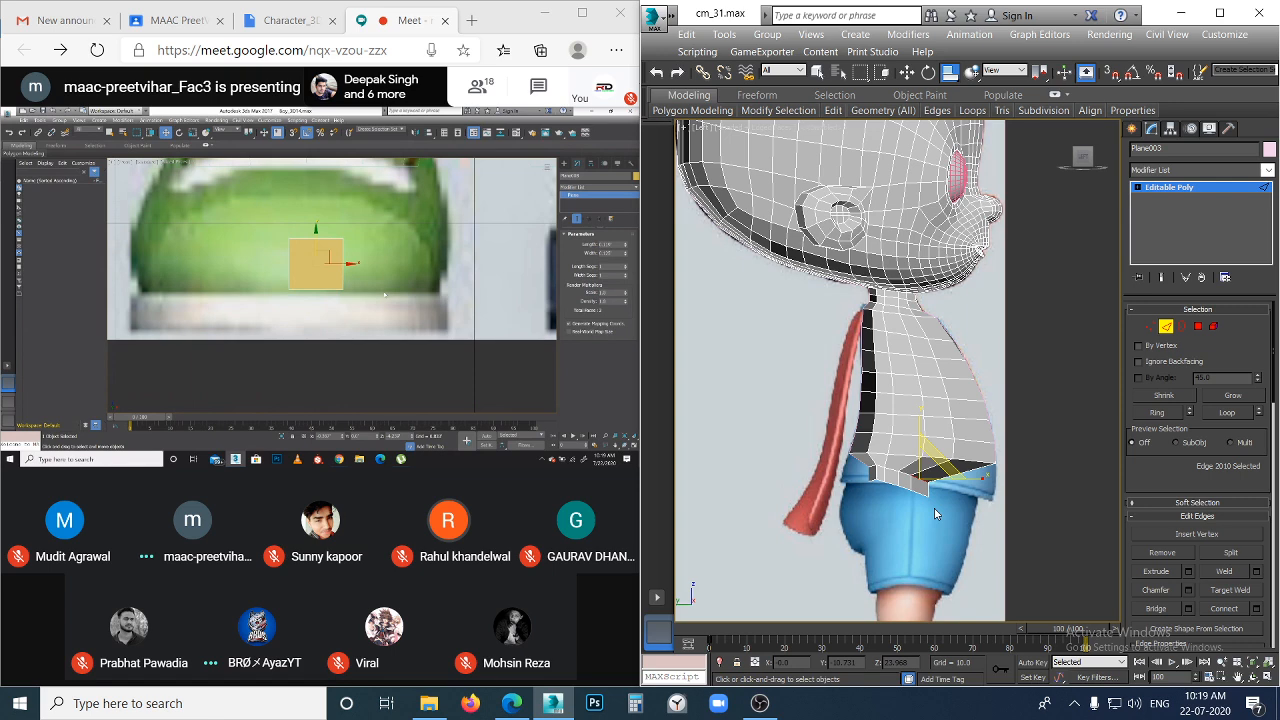
alt+middle_drag(934, 508, 830, 510)
scroll(957, 495, up, 5)
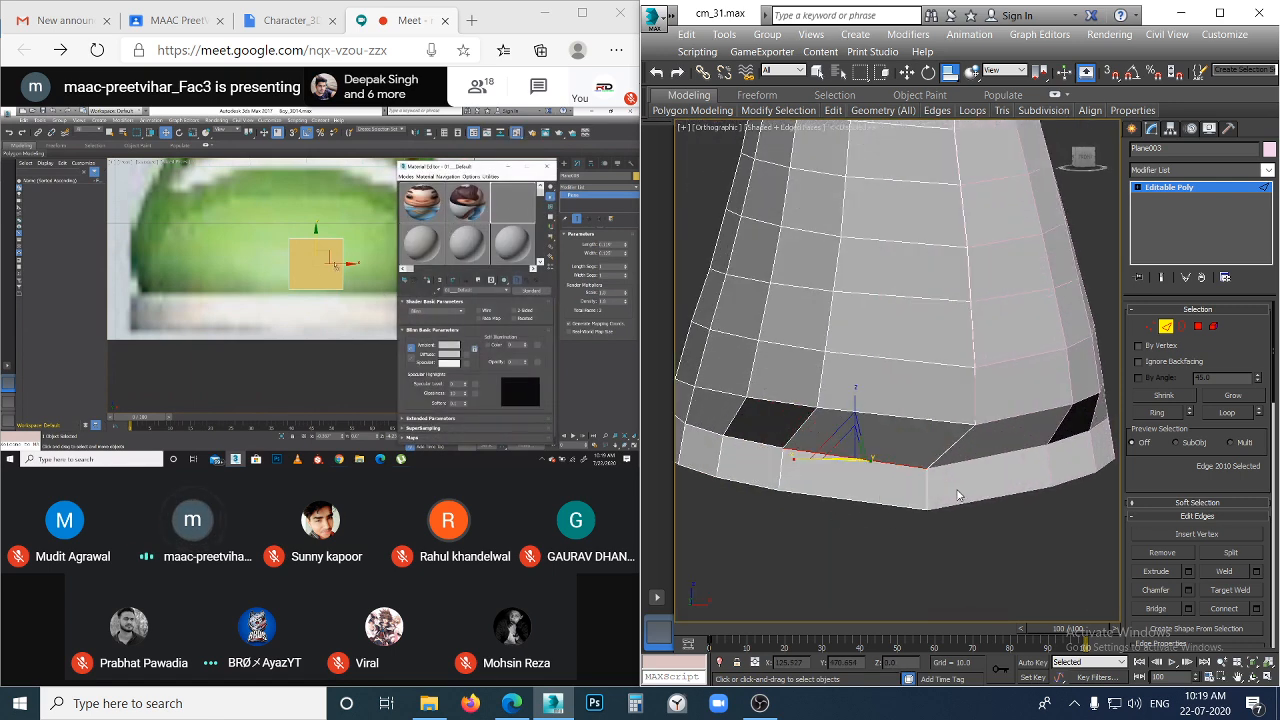
scroll(957, 495, down, 5)
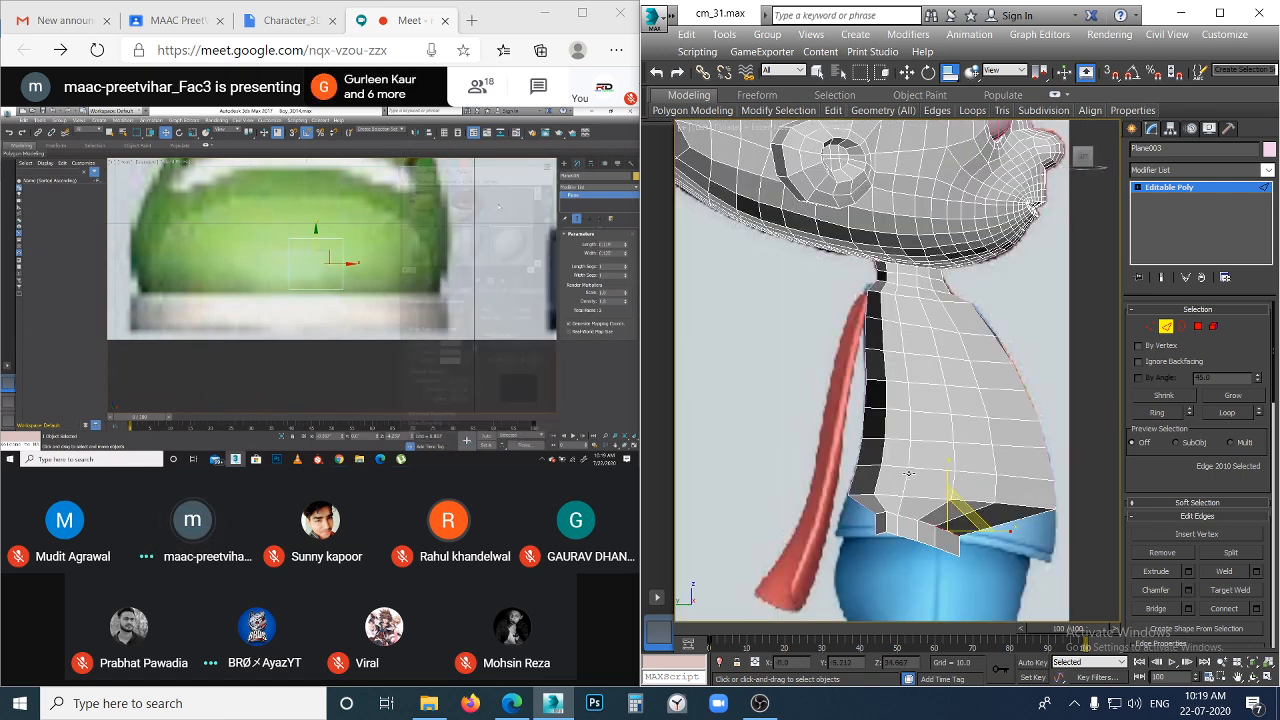
drag(948, 466, 958, 526)
click(955, 586)
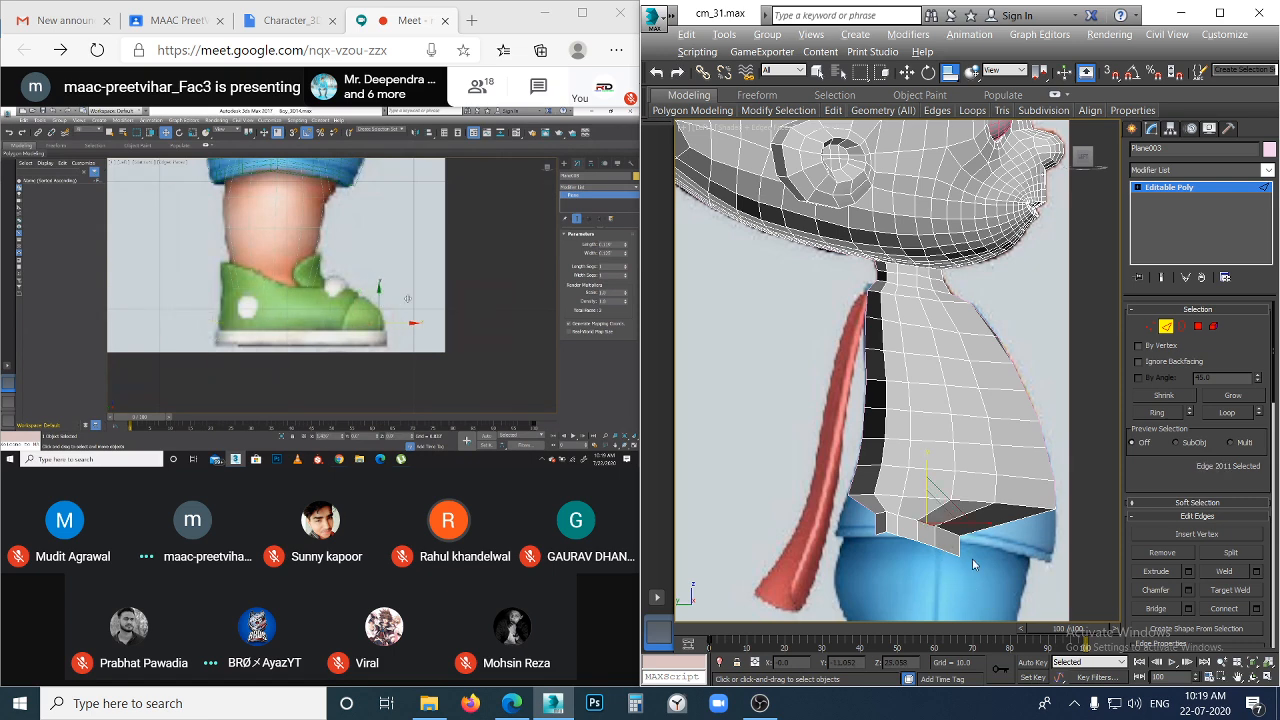
key(alt+l)
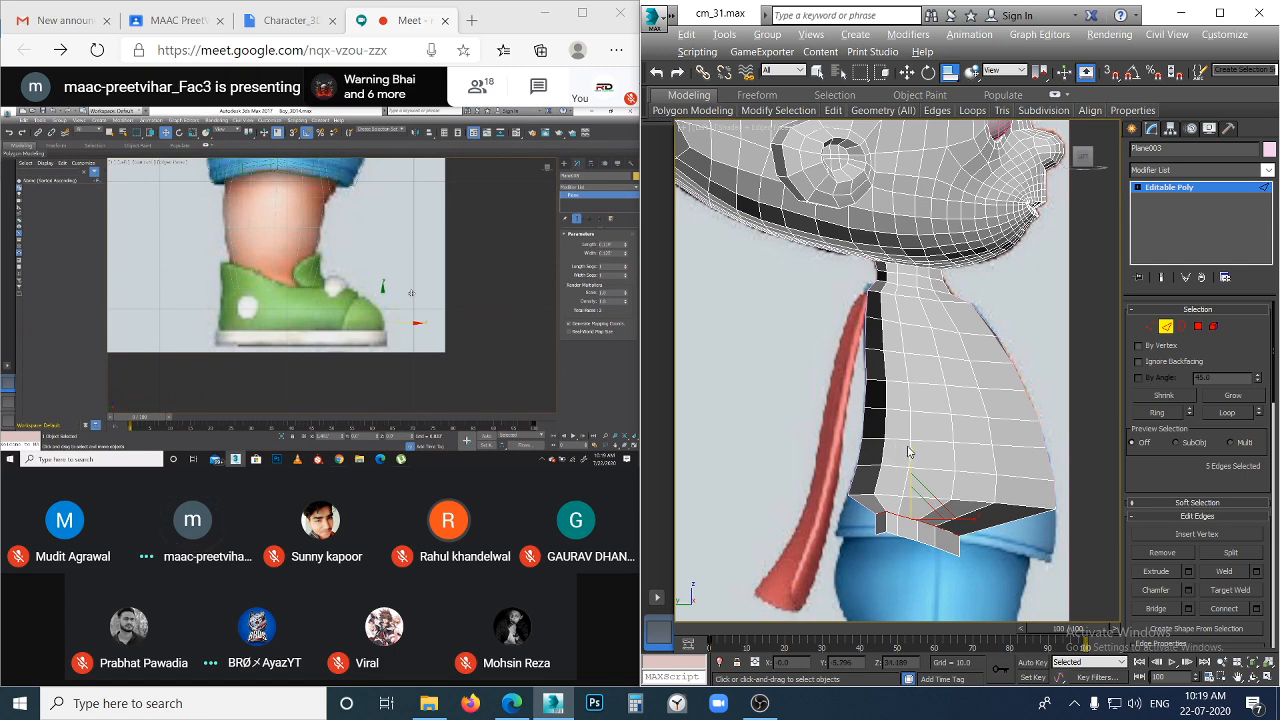
scroll(900, 452, up, 3)
middle_drag(903, 449, 877, 247)
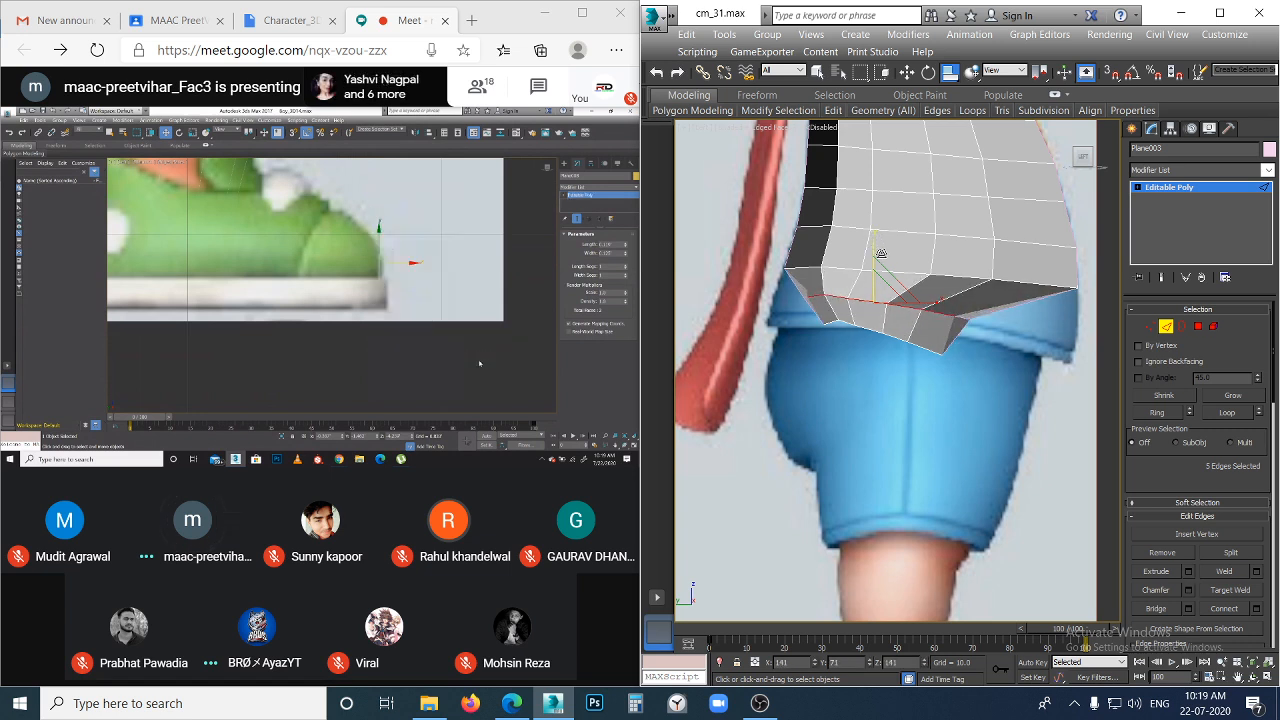
drag(931, 301, 969, 304)
key(w)
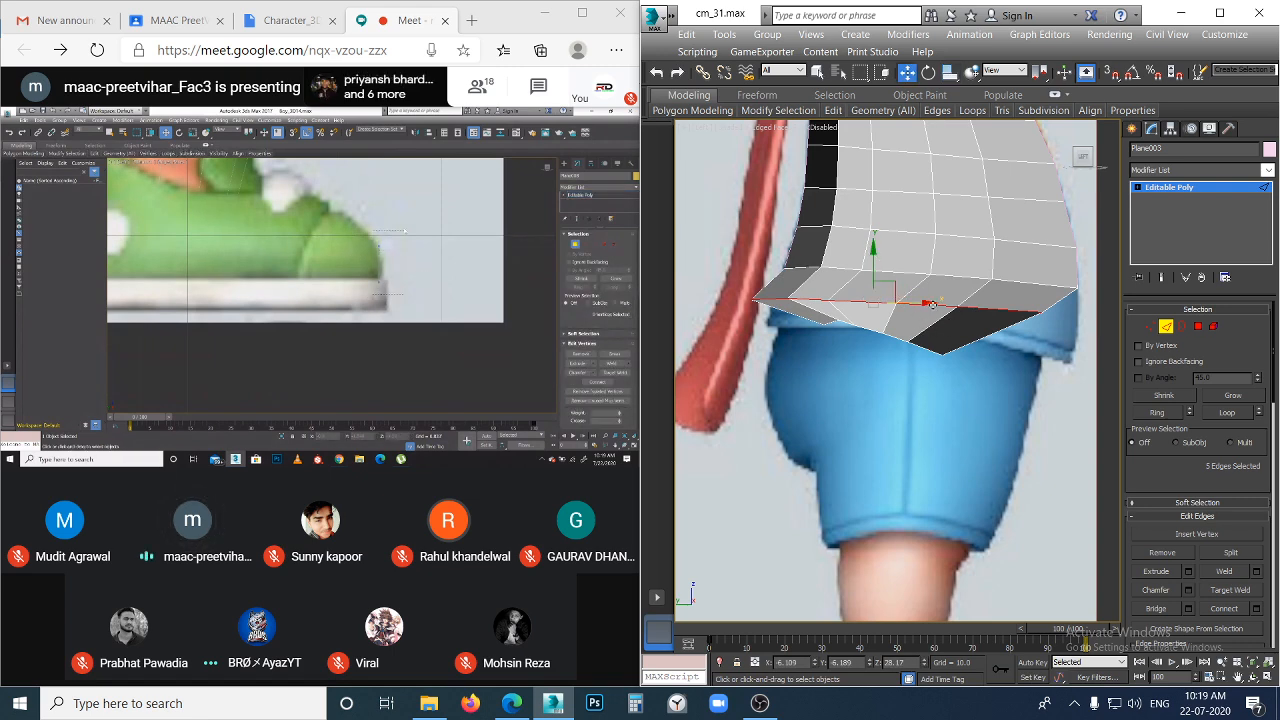
drag(931, 303, 960, 308)
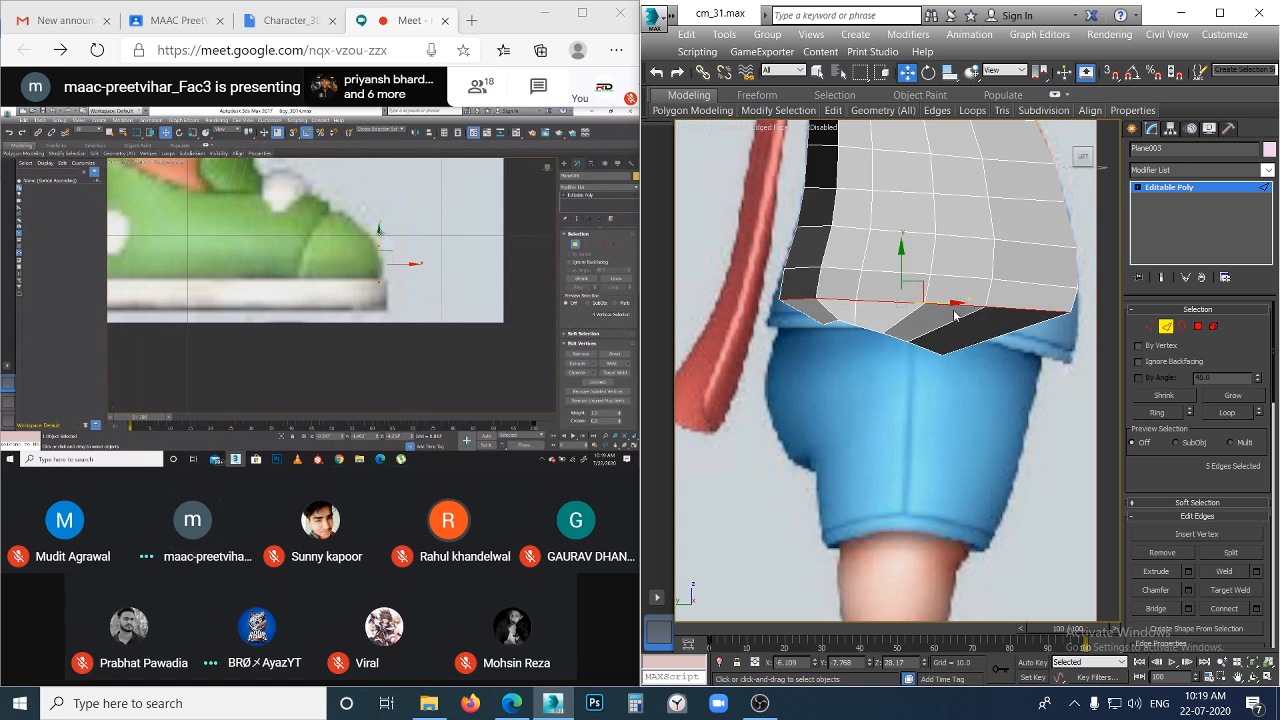
- Try to refit the eighth loop by rescaling it in height and depth and tilting its front slightly downward
key(r)
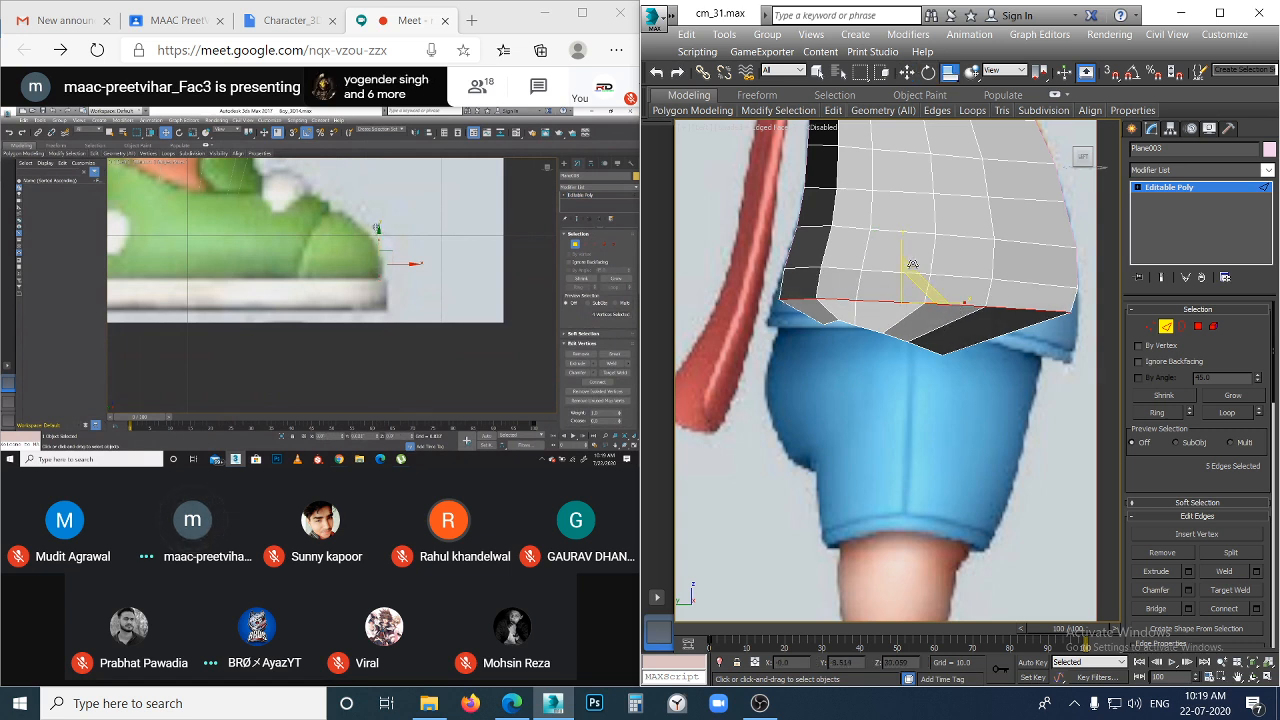
drag(901, 241, 901, 225)
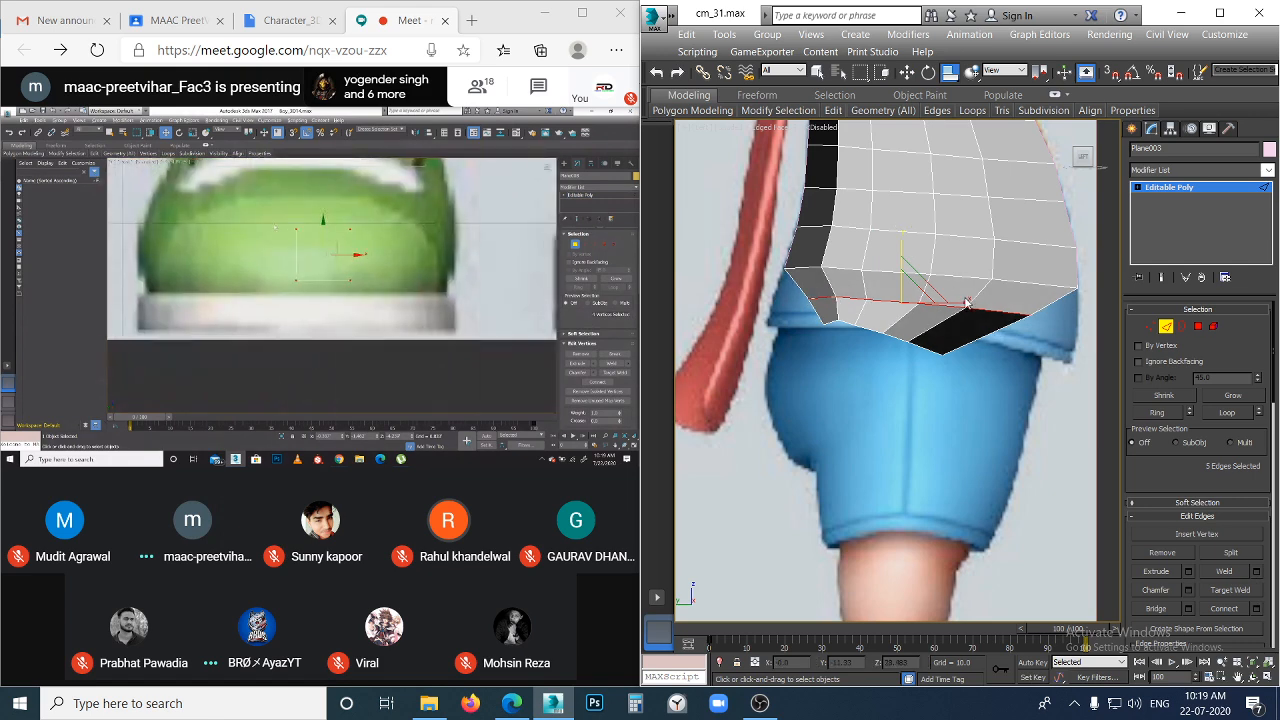
drag(962, 298, 987, 303)
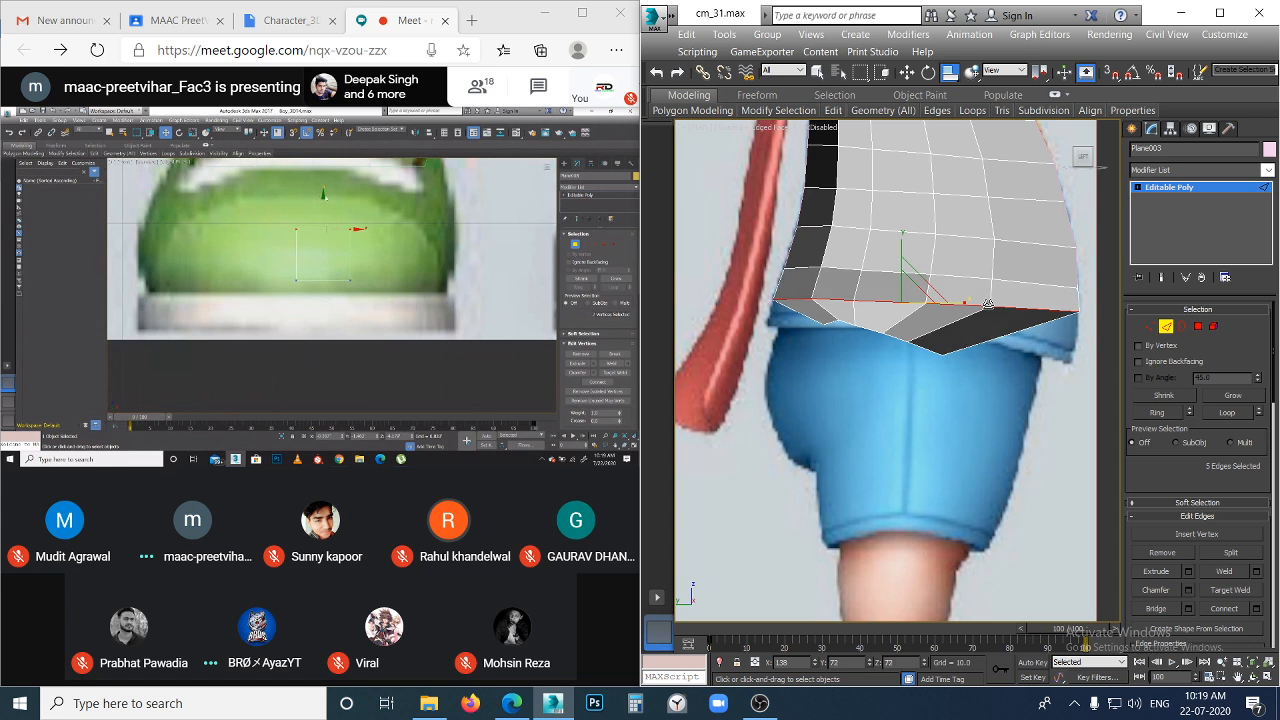
drag(900, 243, 930, 277)
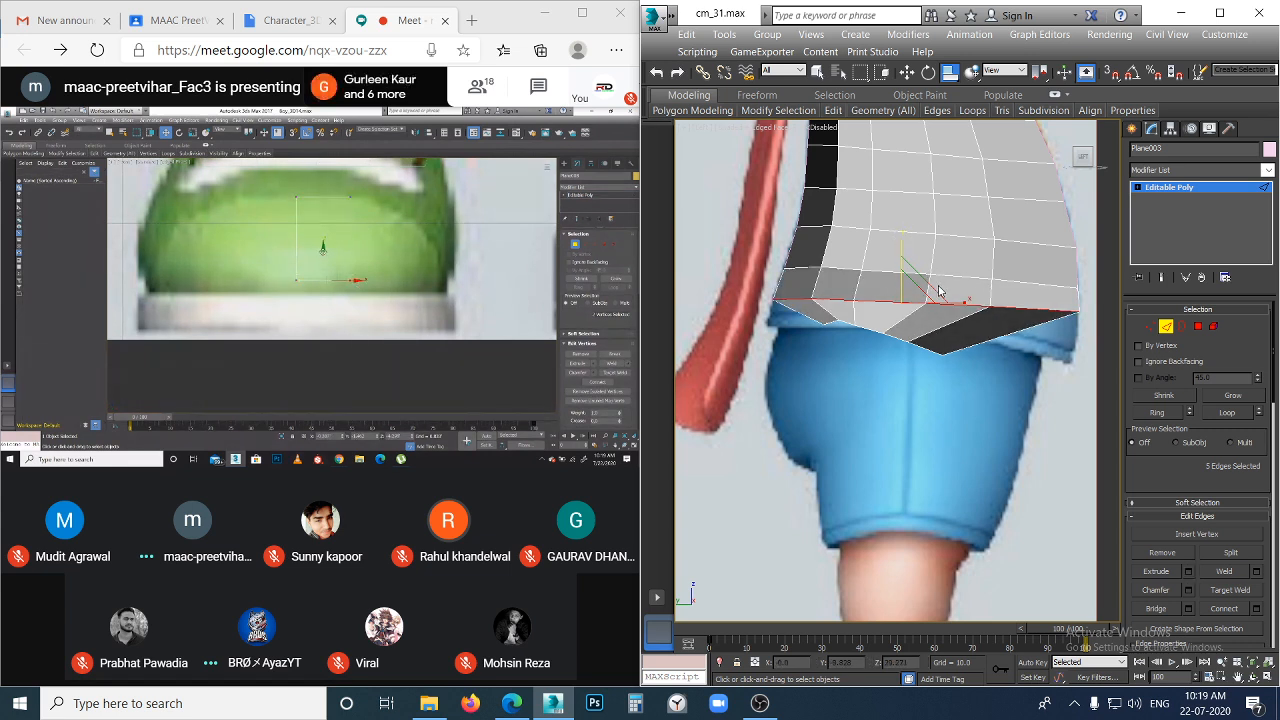
key(e)
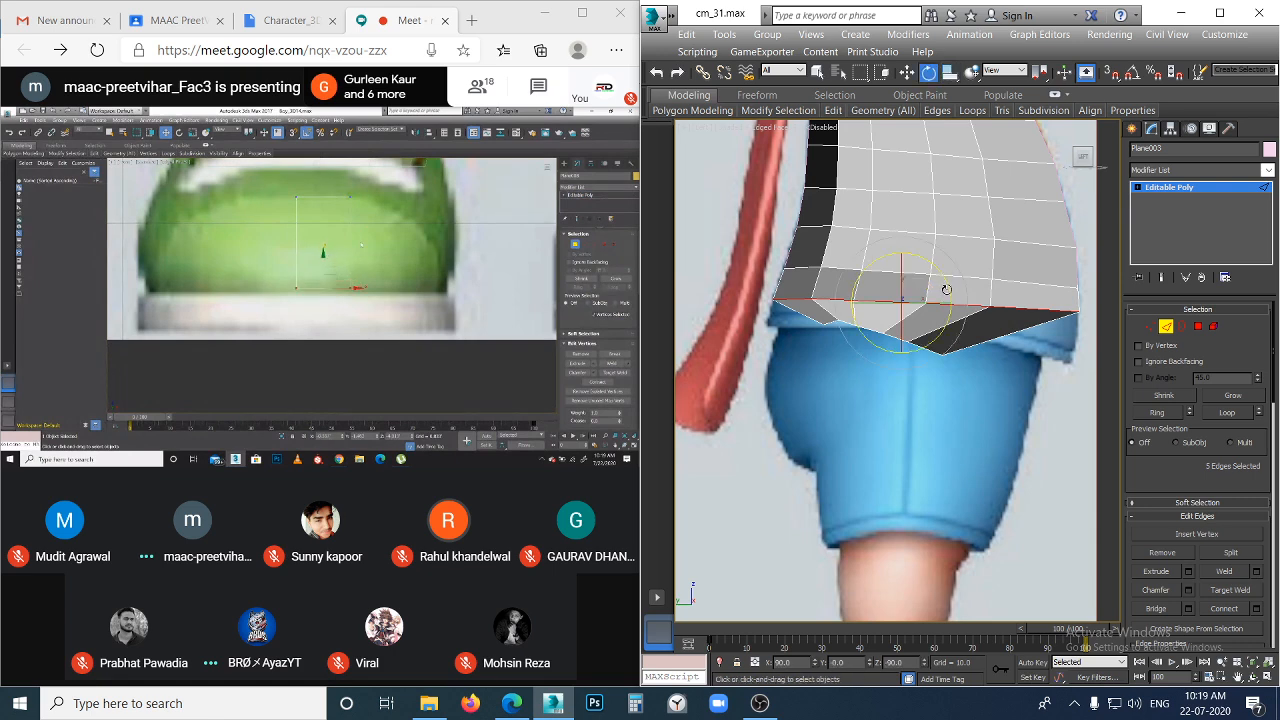
drag(946, 289, 949, 291)
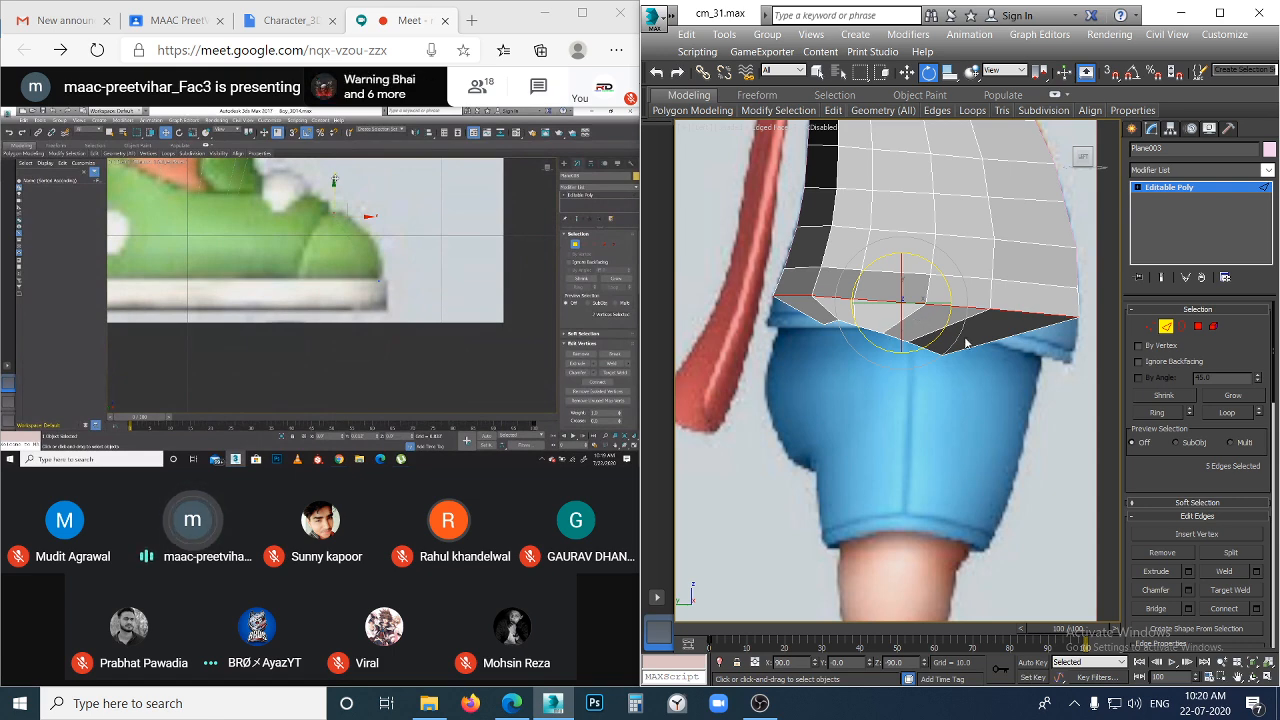
click(915, 377)
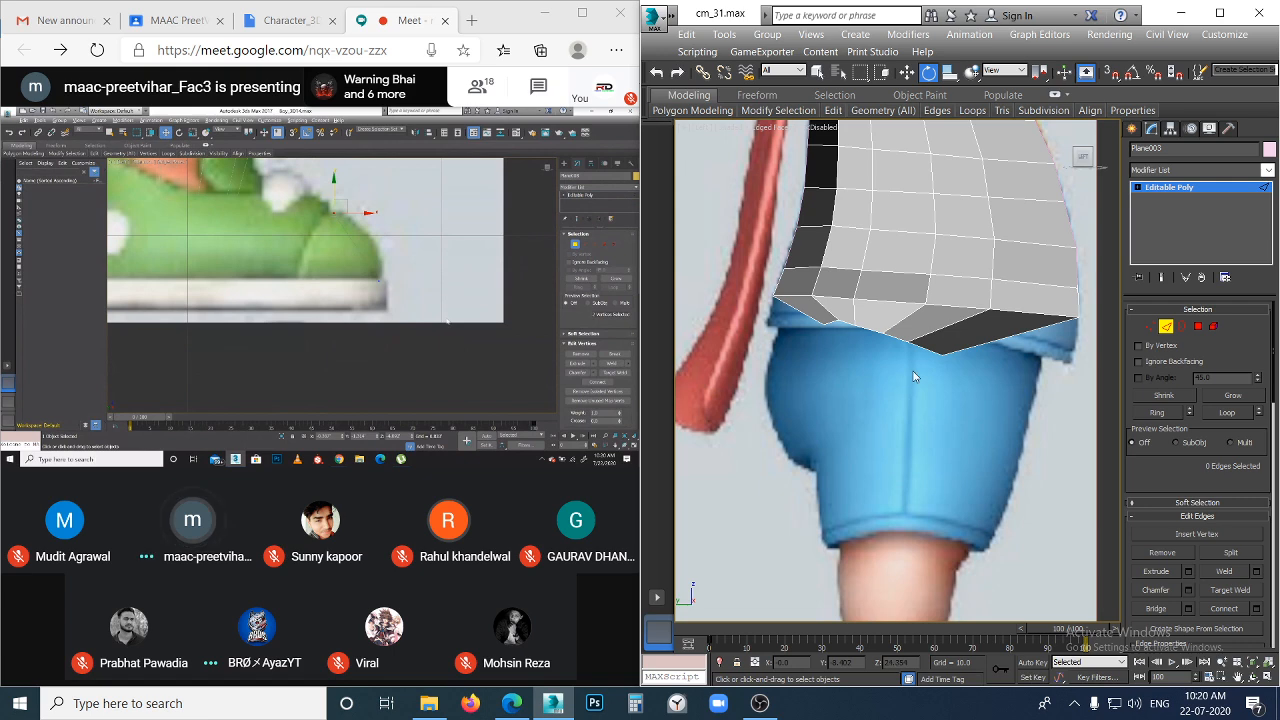
- Try to flatten the torso's bottom rim loop vertically and scale it out in depth
key(ctrl+z)
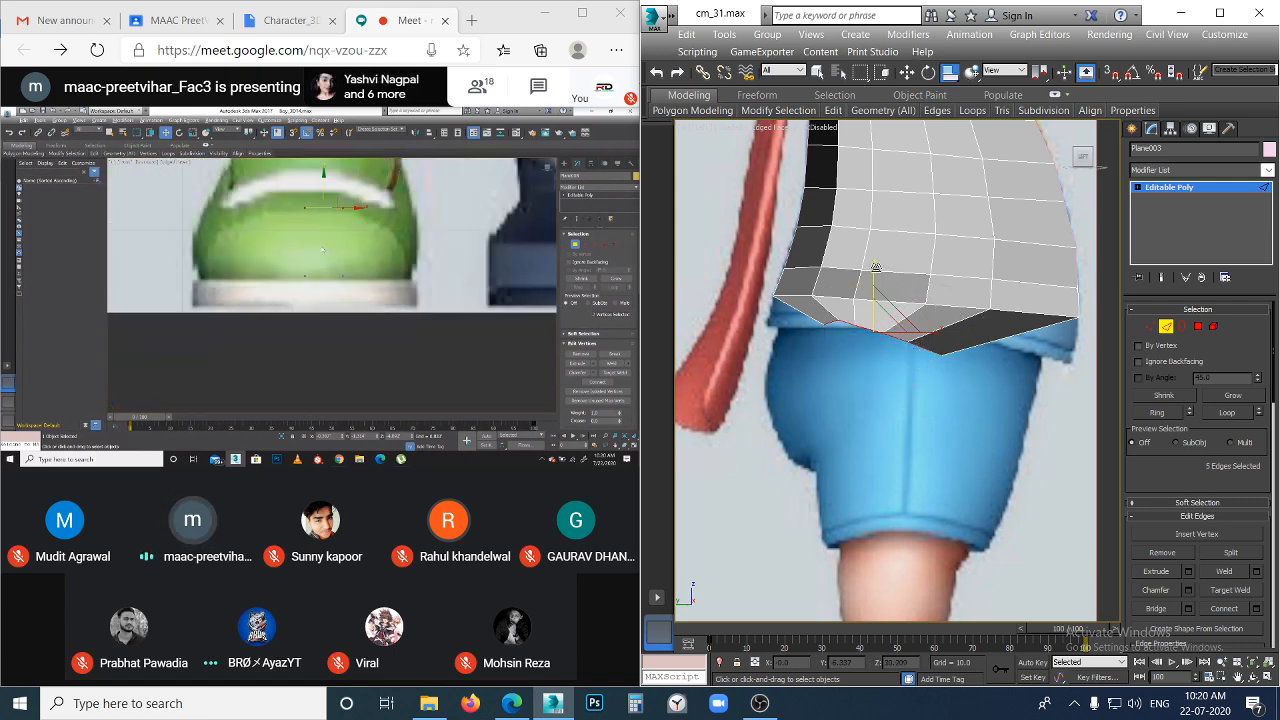
drag(907, 328, 883, 311)
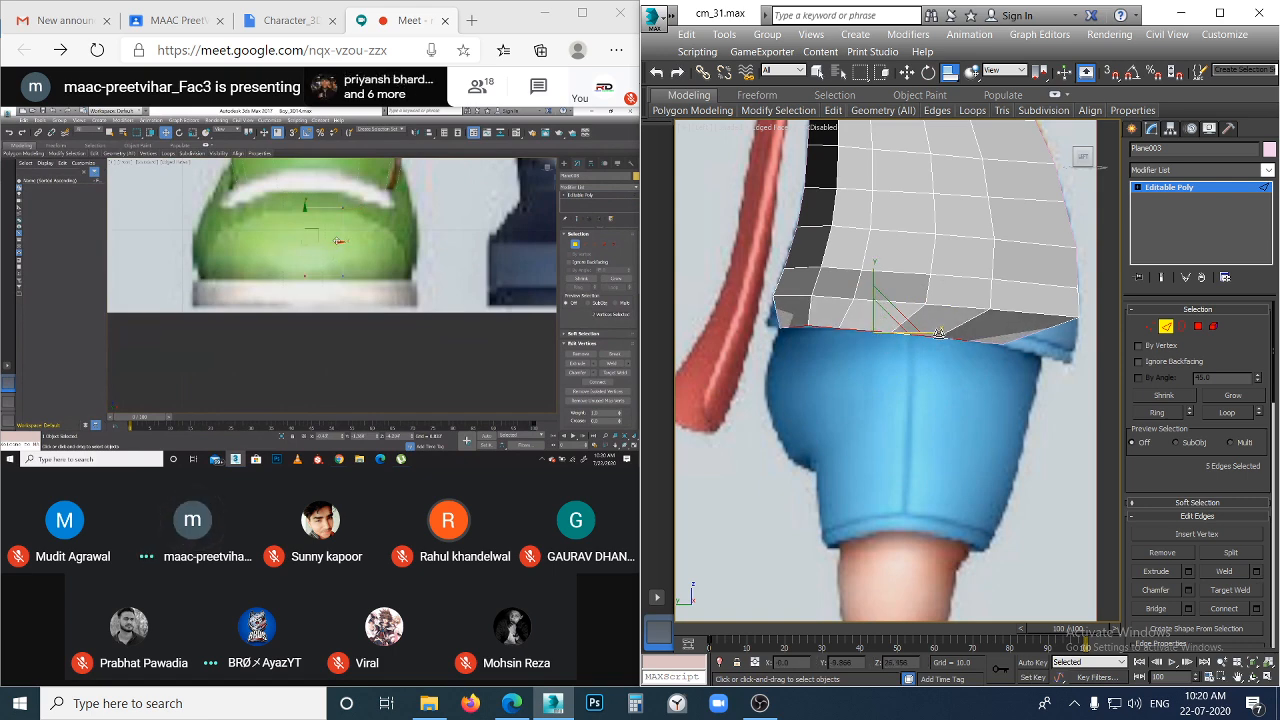
drag(938, 333, 970, 338)
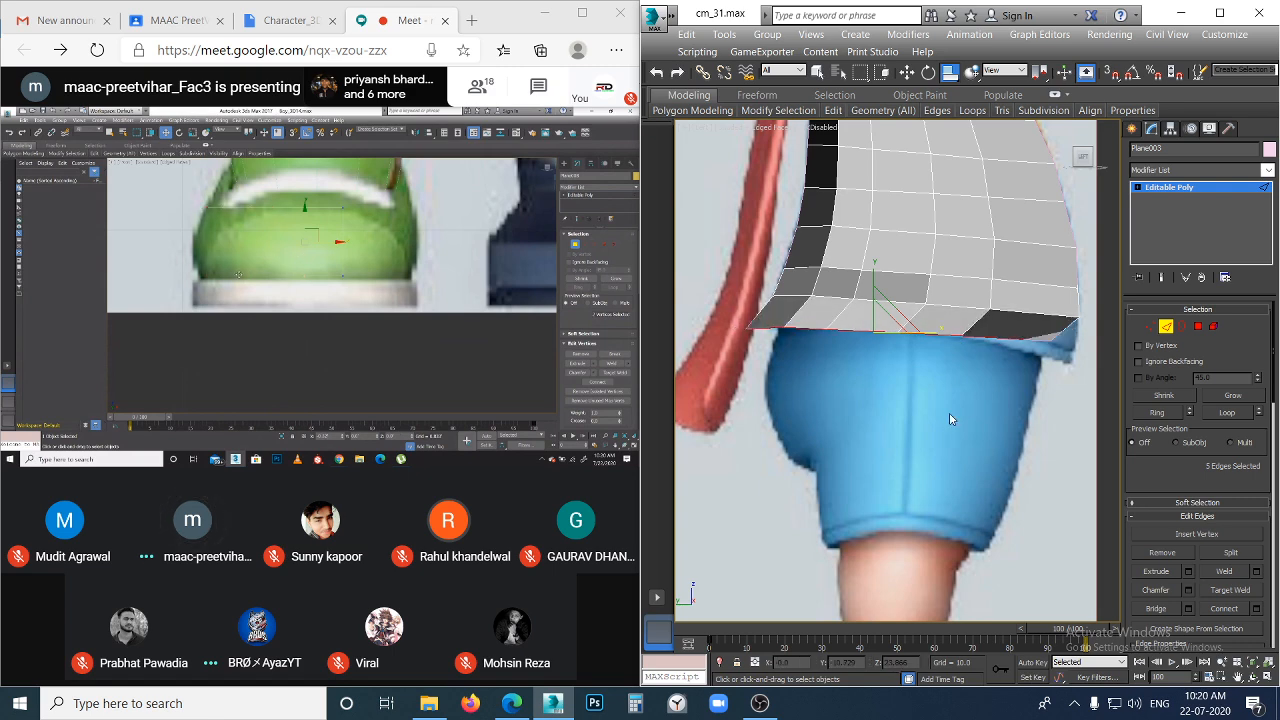
- Check the torso's lower edge against the front reference and undo the recent scaling of the bottom rim and eighth loop
key(f)
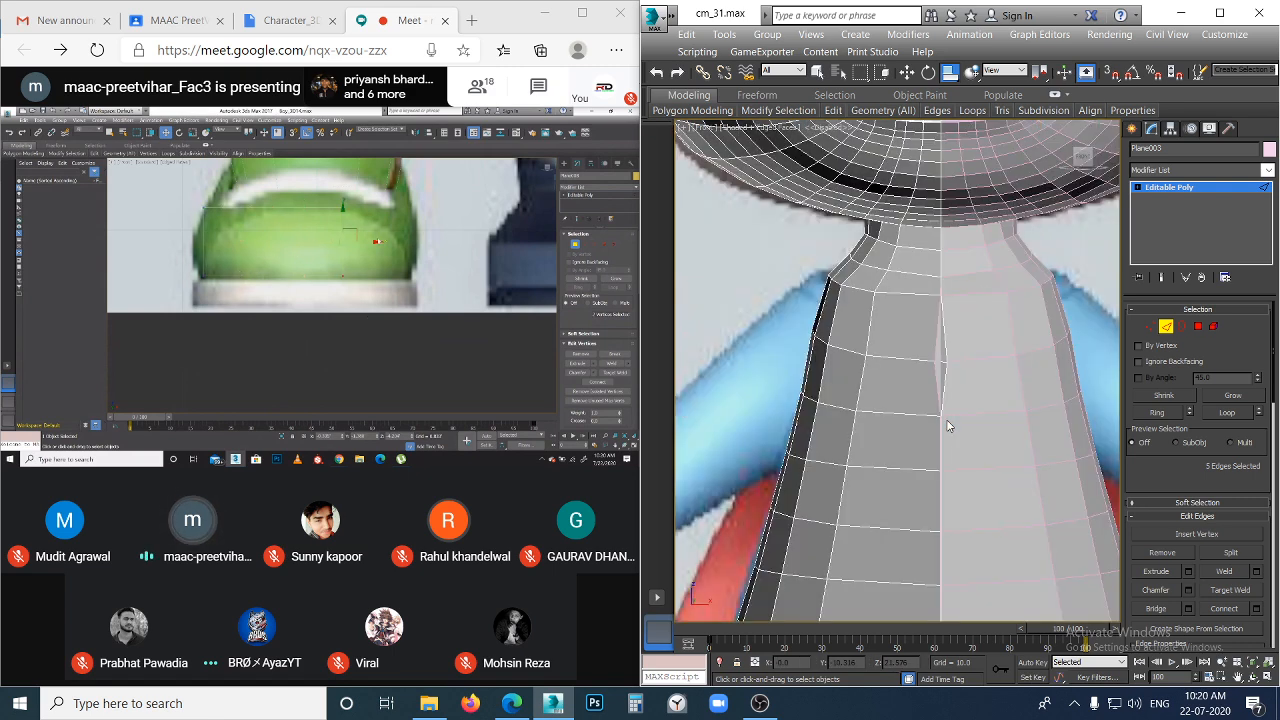
middle_drag(946, 419, 912, 214)
scroll(874, 415, down, 5)
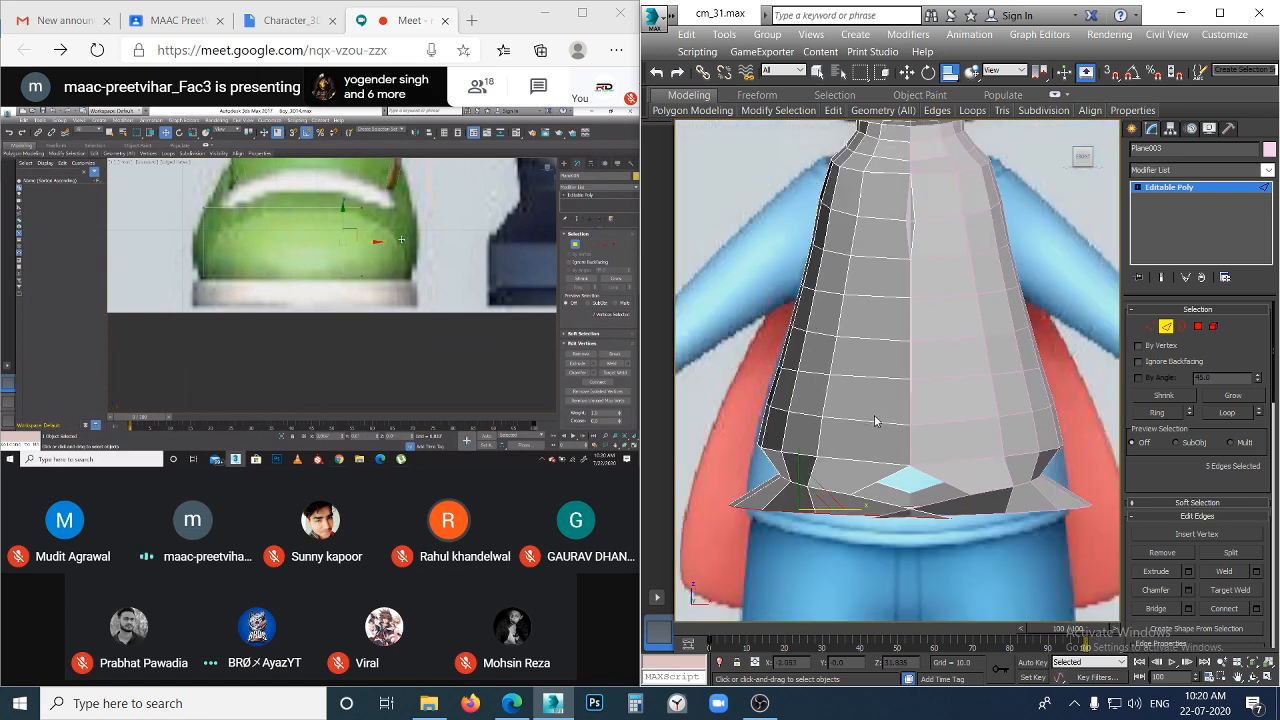
middle_drag(906, 443, 906, 429)
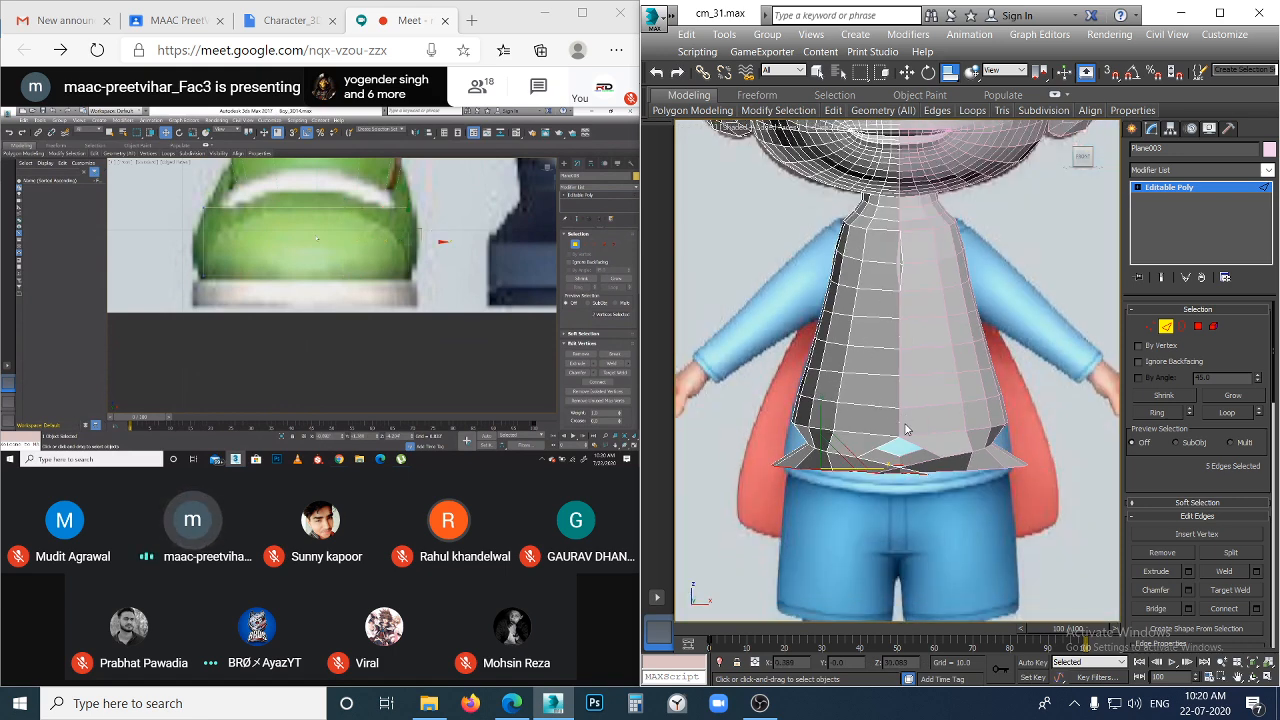
click(905, 430)
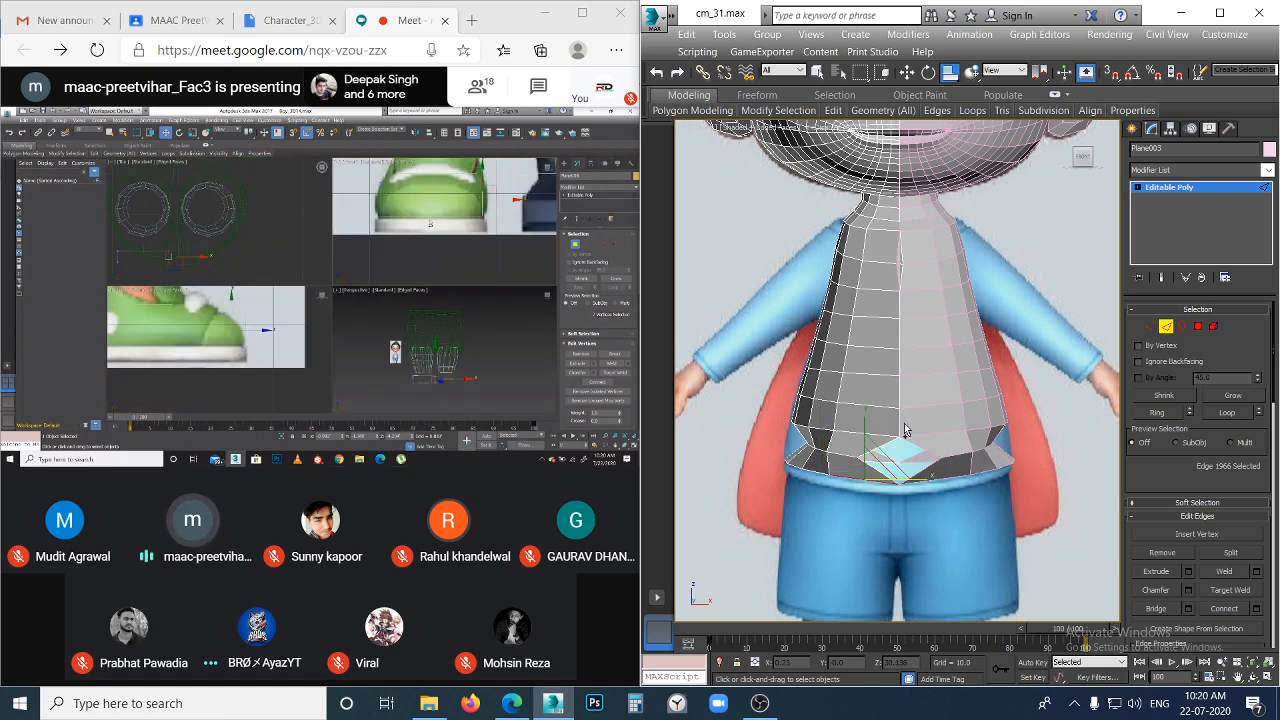
key(ctrl+z)
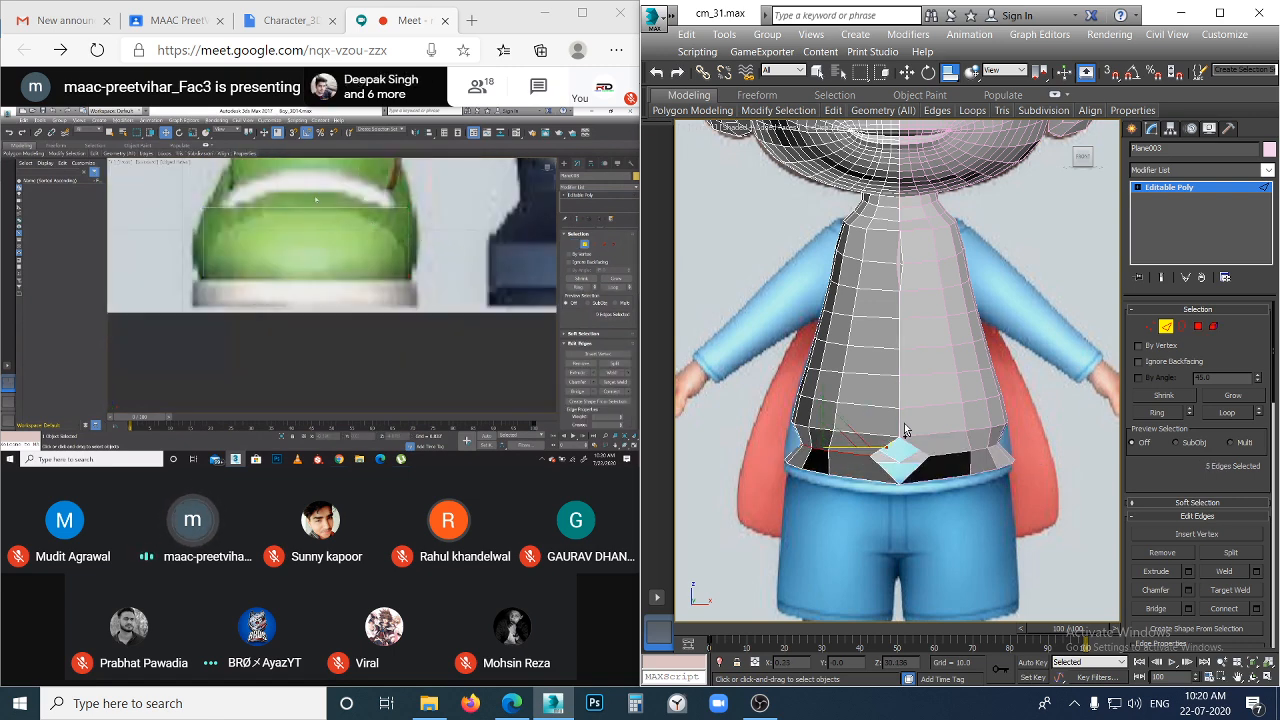
- Undo the last edge scaling and try to scale the torso's second-lowest edge loop vertically in the left view
key(ctrl+z)
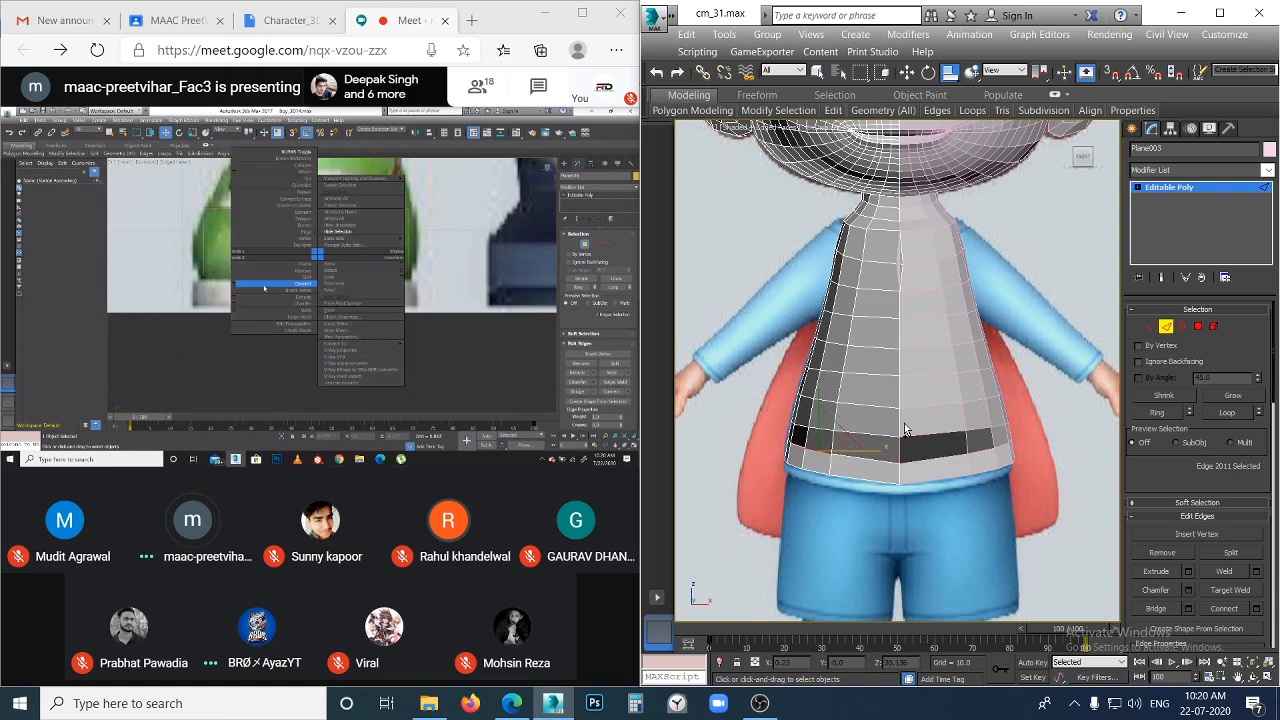
alt+middle_drag(878, 505, 930, 482)
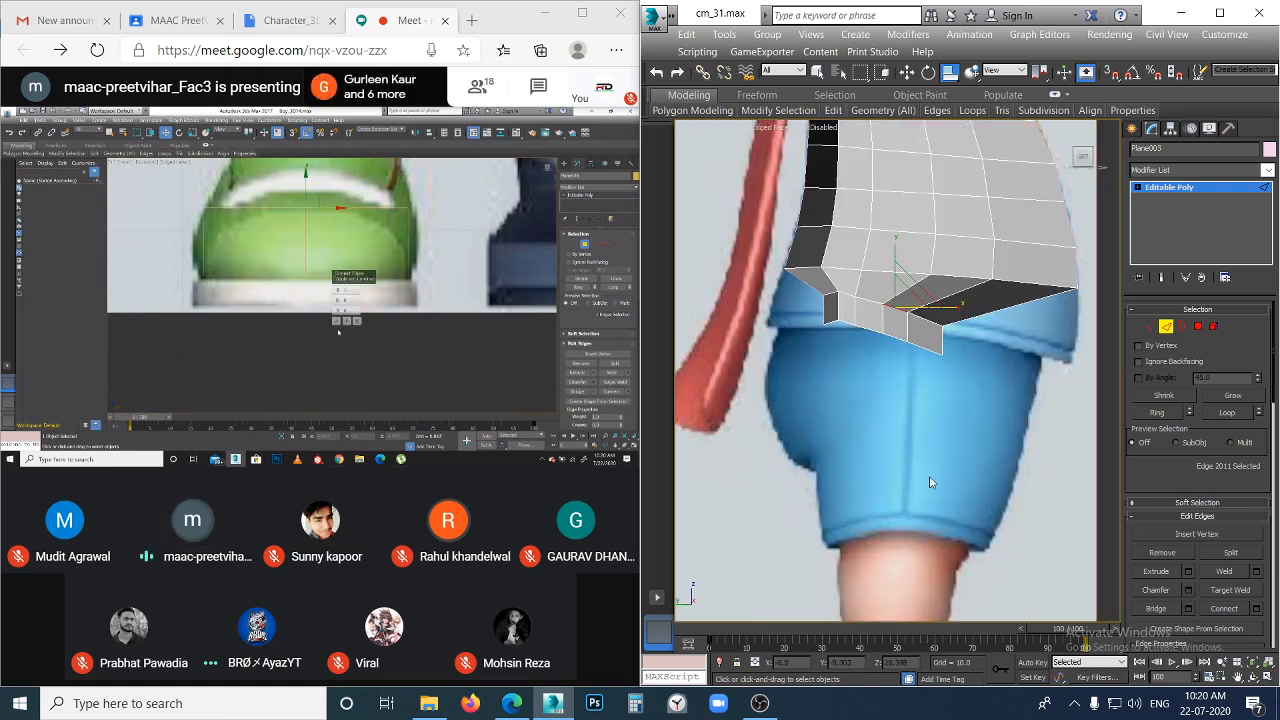
click(933, 322)
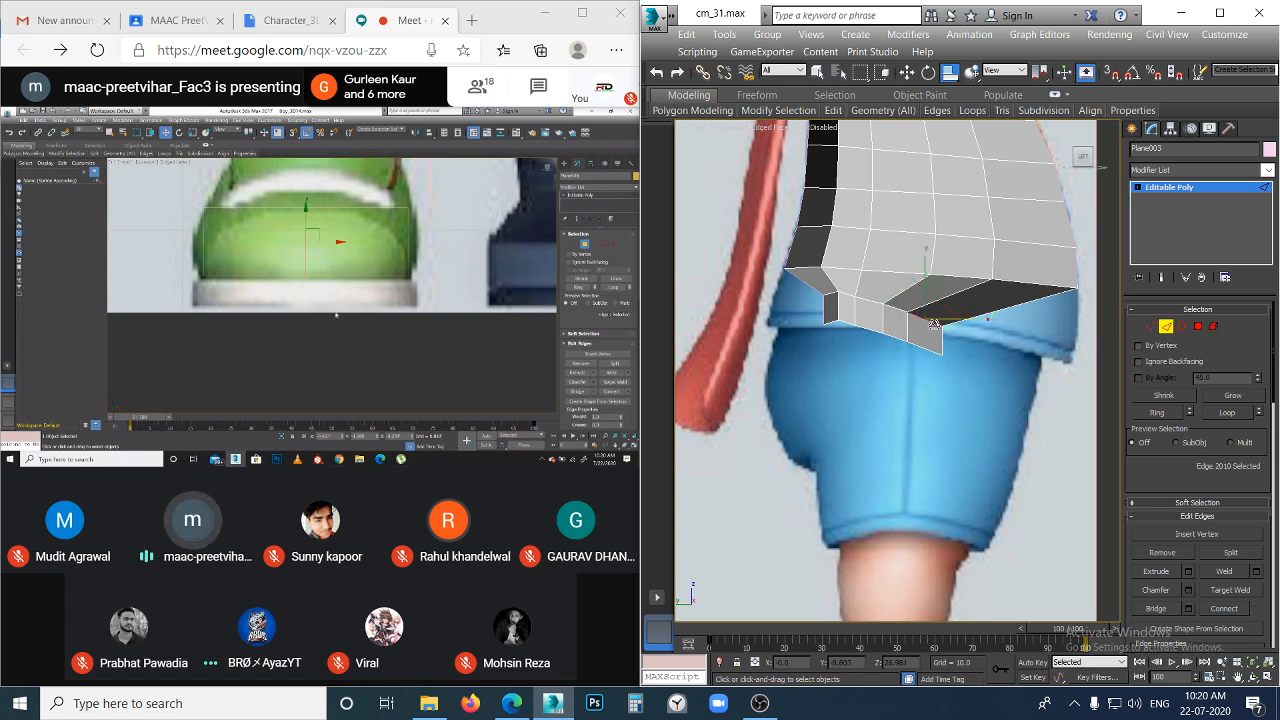
key(alt+l)
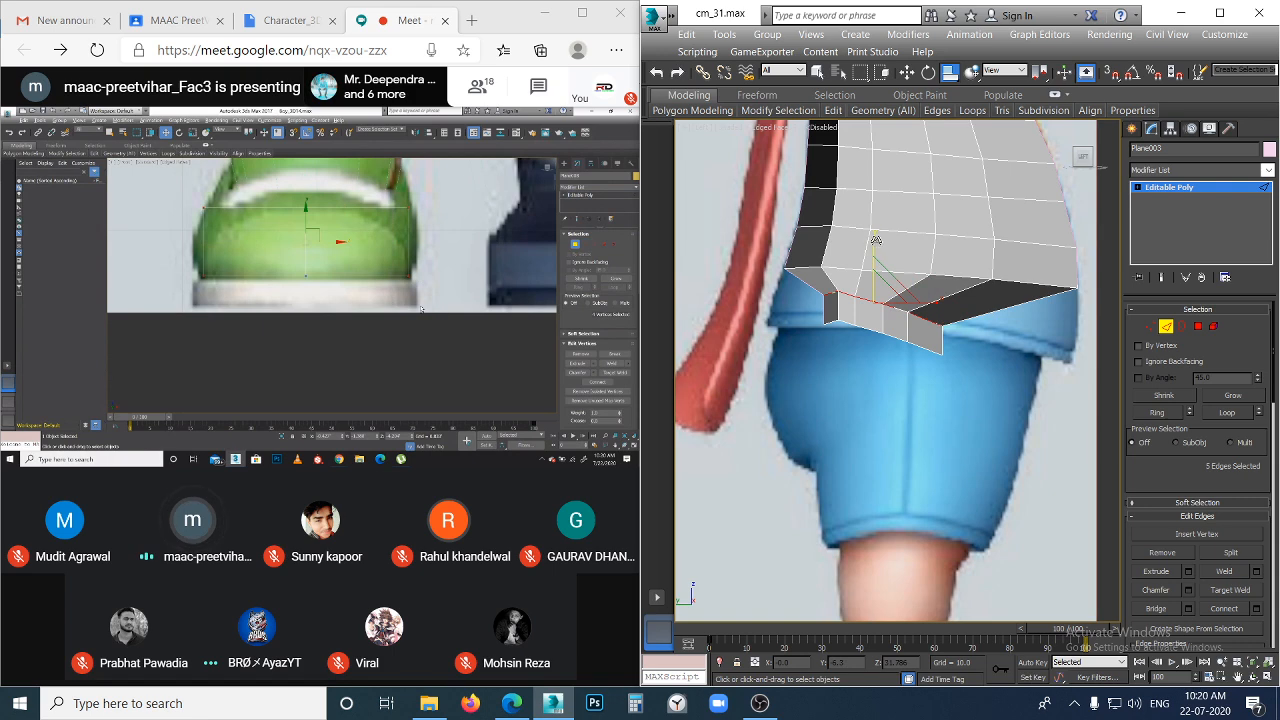
drag(875, 240, 948, 322)
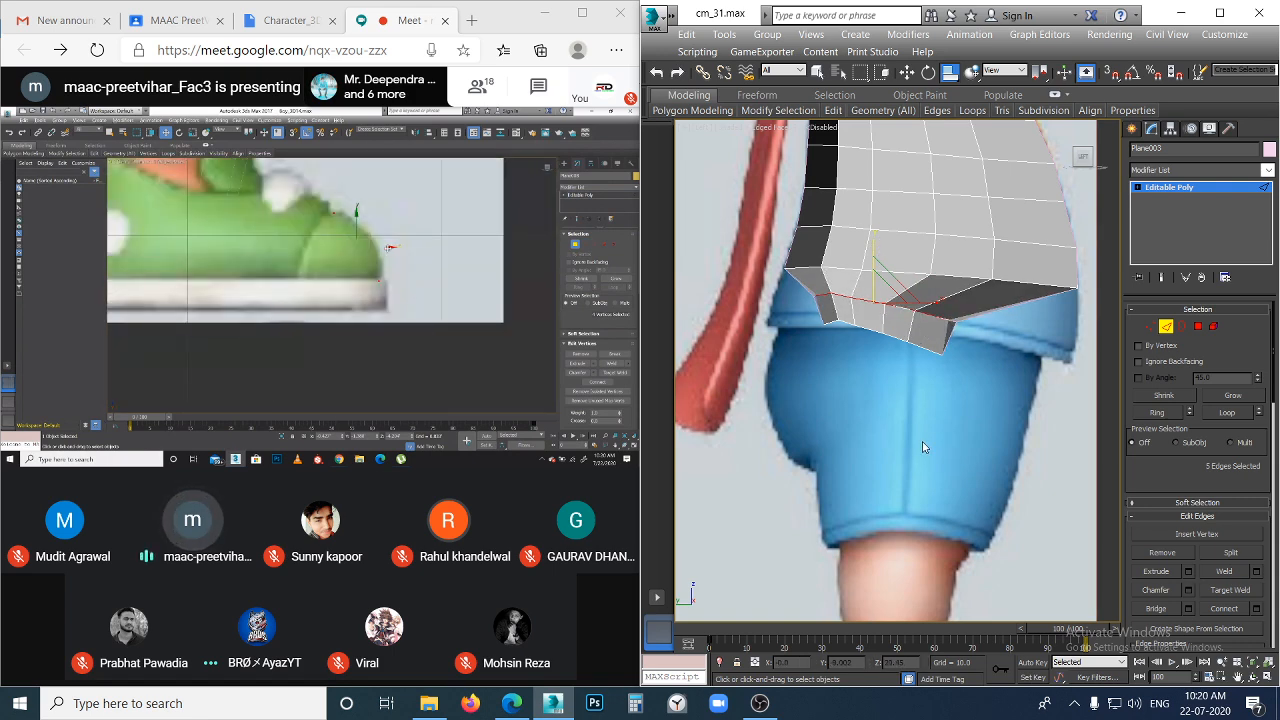
key(f)
key(ctrl+z)
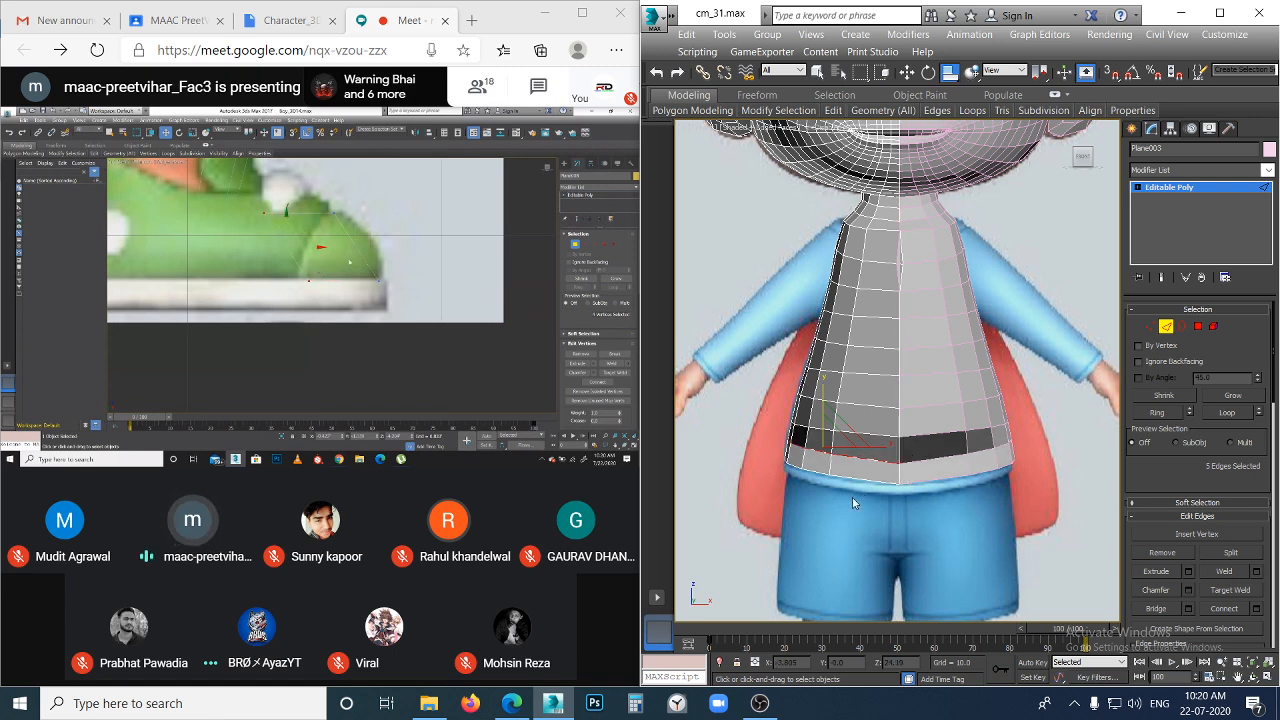
- Try to stretch the torso's second-lowest edge loop front to back and shift it forward, and undo these changes
key(l)
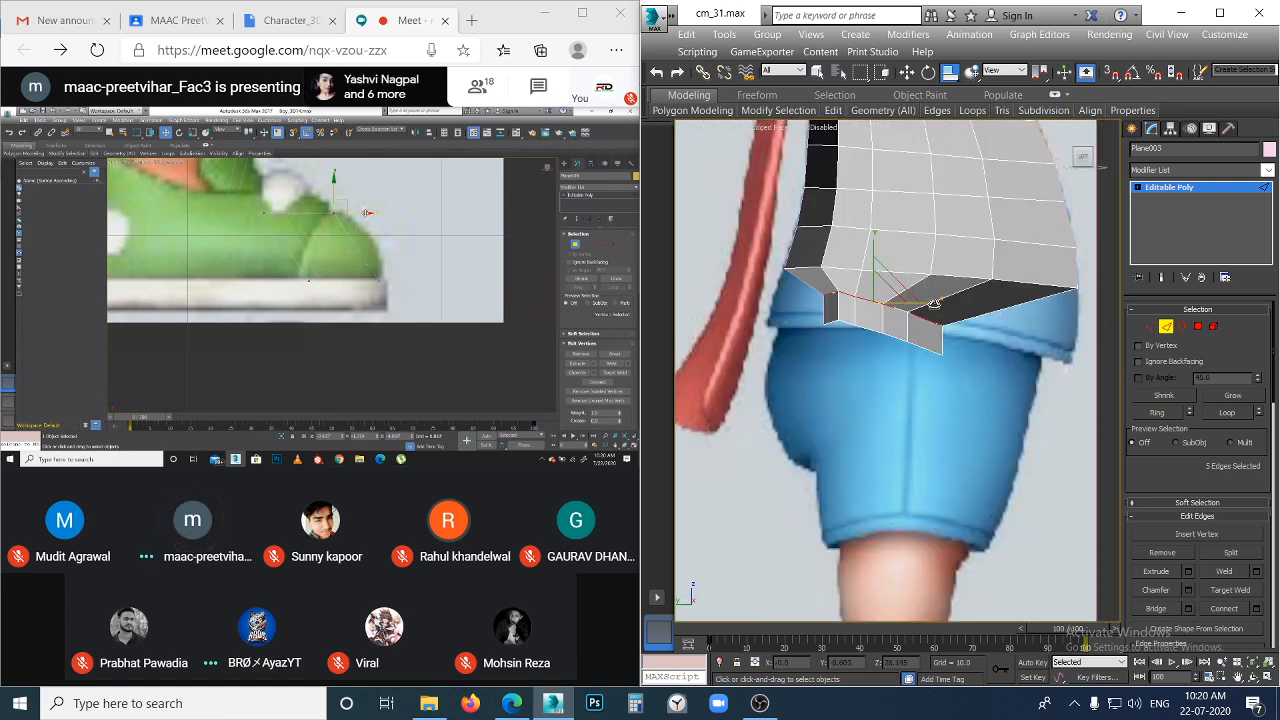
drag(934, 303, 998, 311)
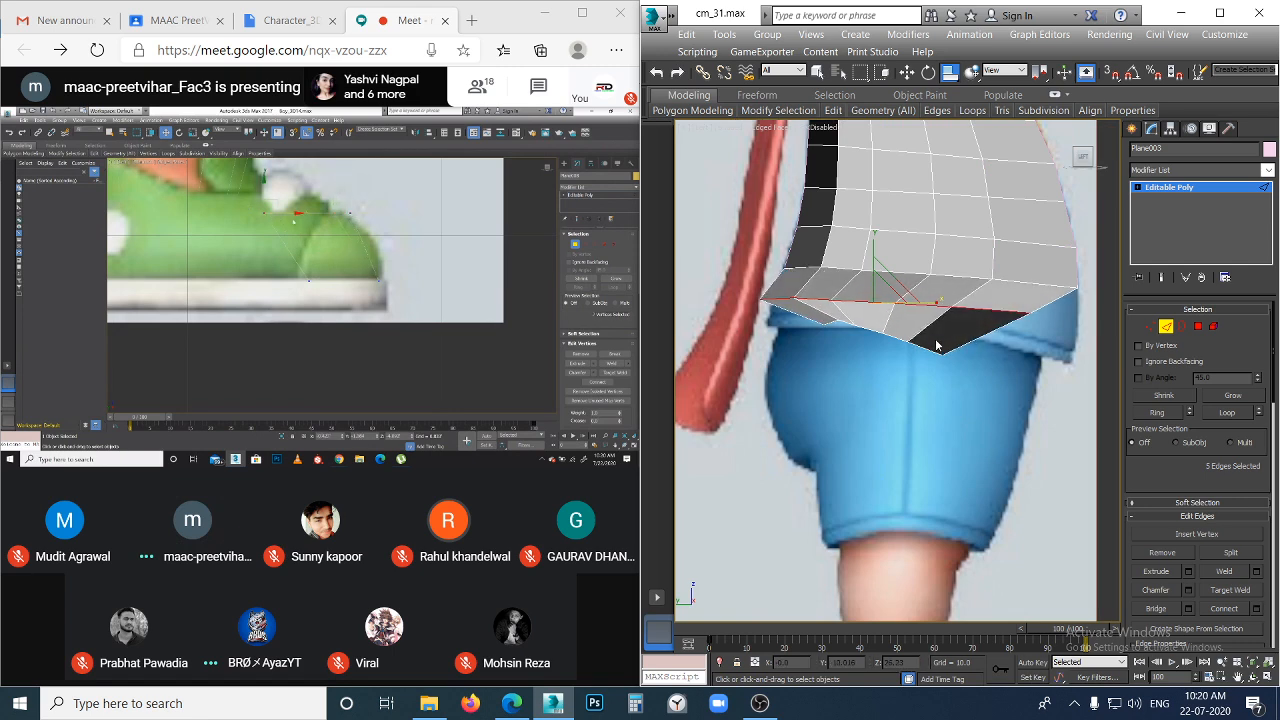
key(w)
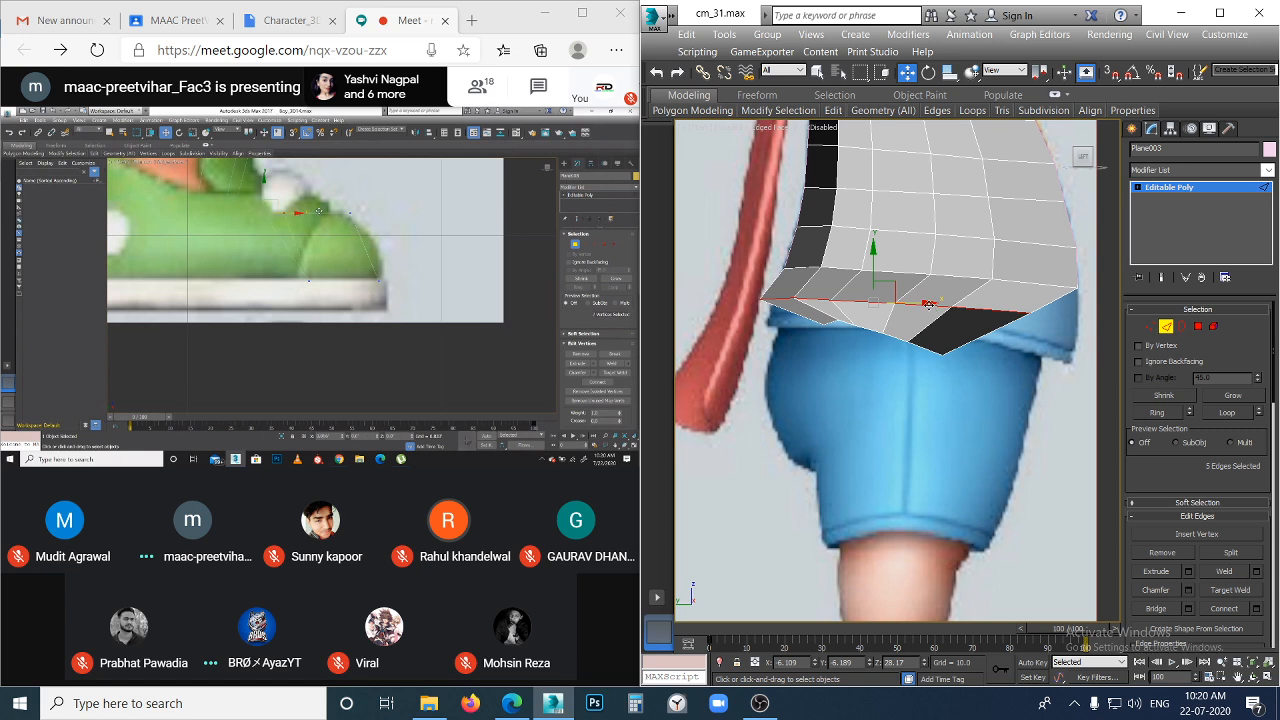
drag(929, 303, 970, 305)
key(r)
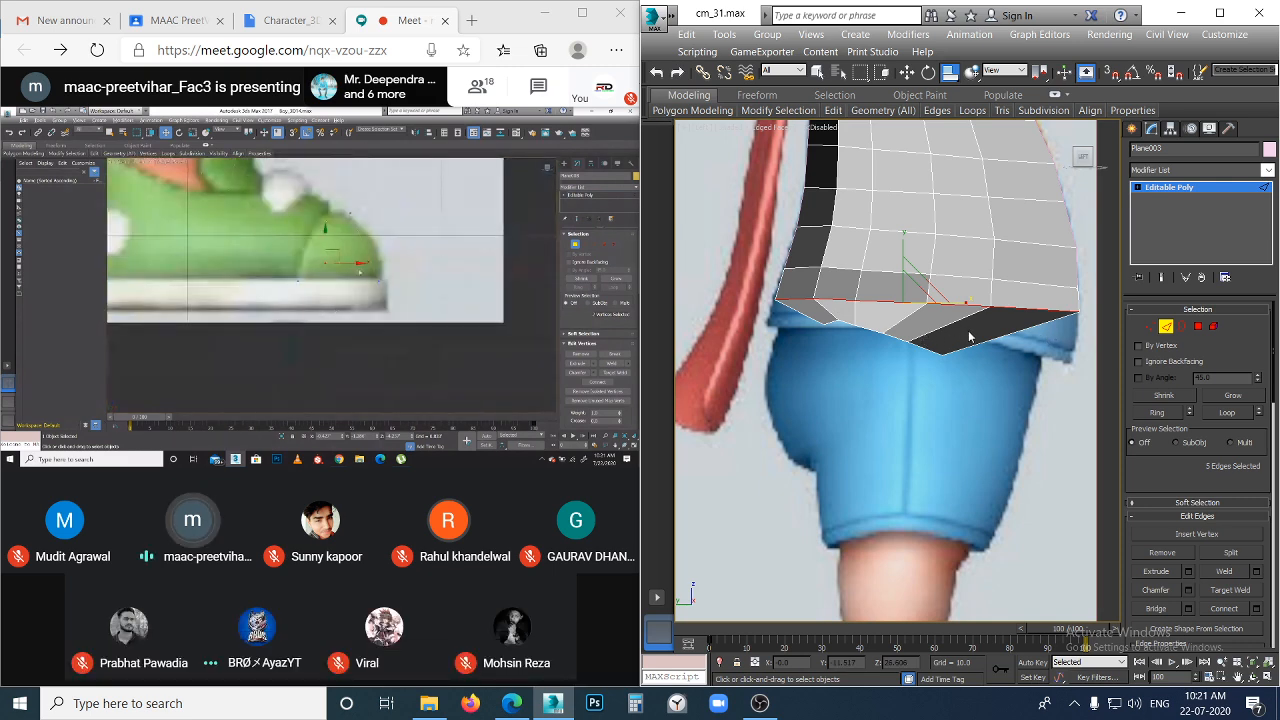
key(f)
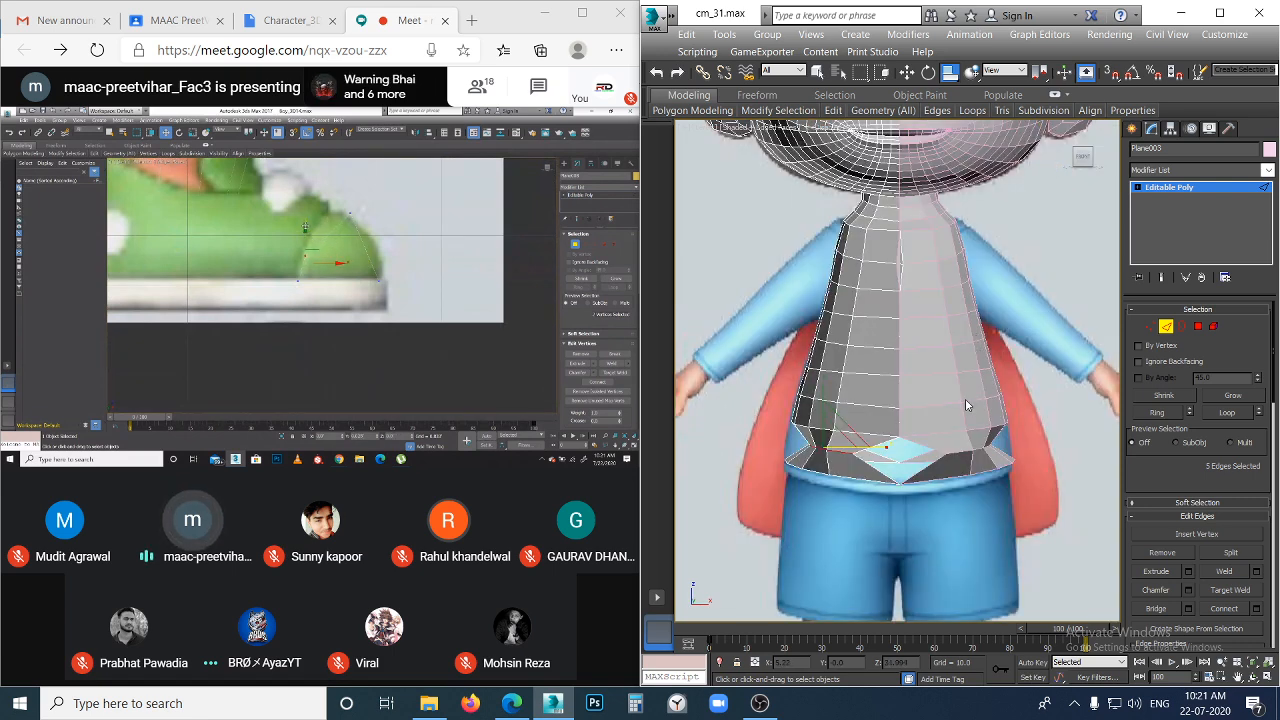
key(ctrl+z)
key(ctrl+z)
key(ctrl+z)
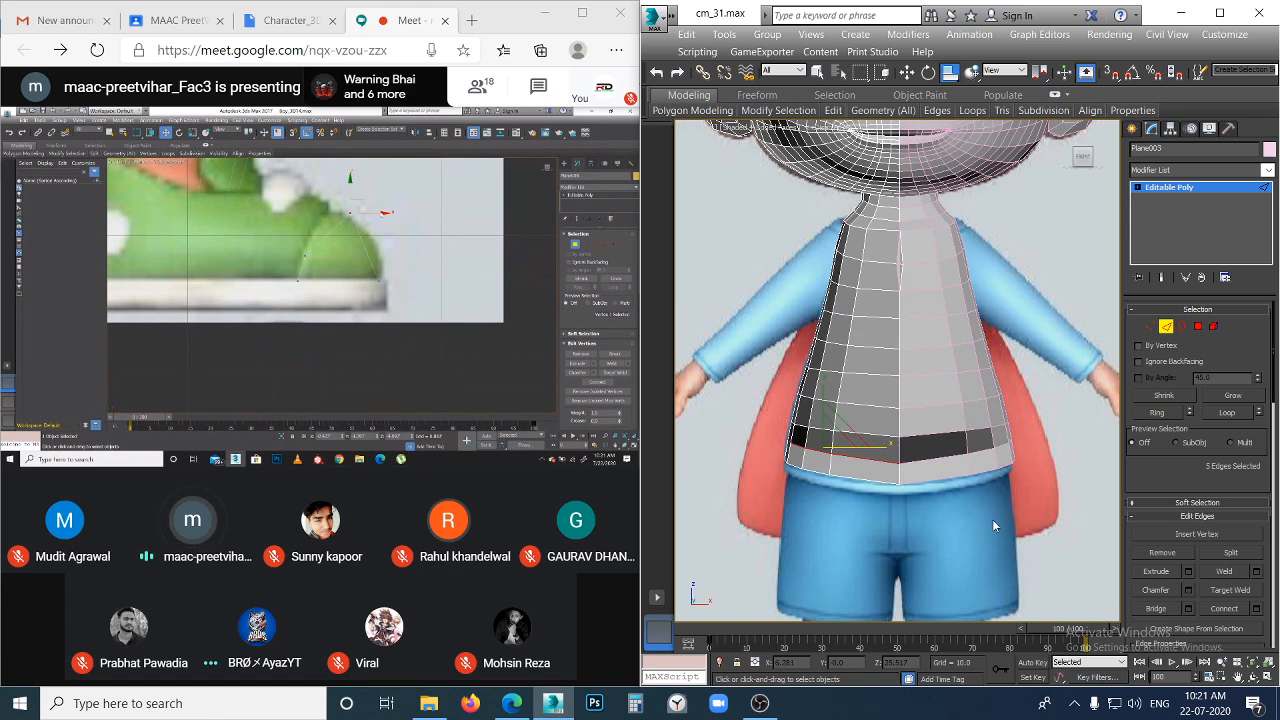
- Delete the lowest two rows of vertices at the torso's hem, along with the stray vertex at its outer side
key(1)
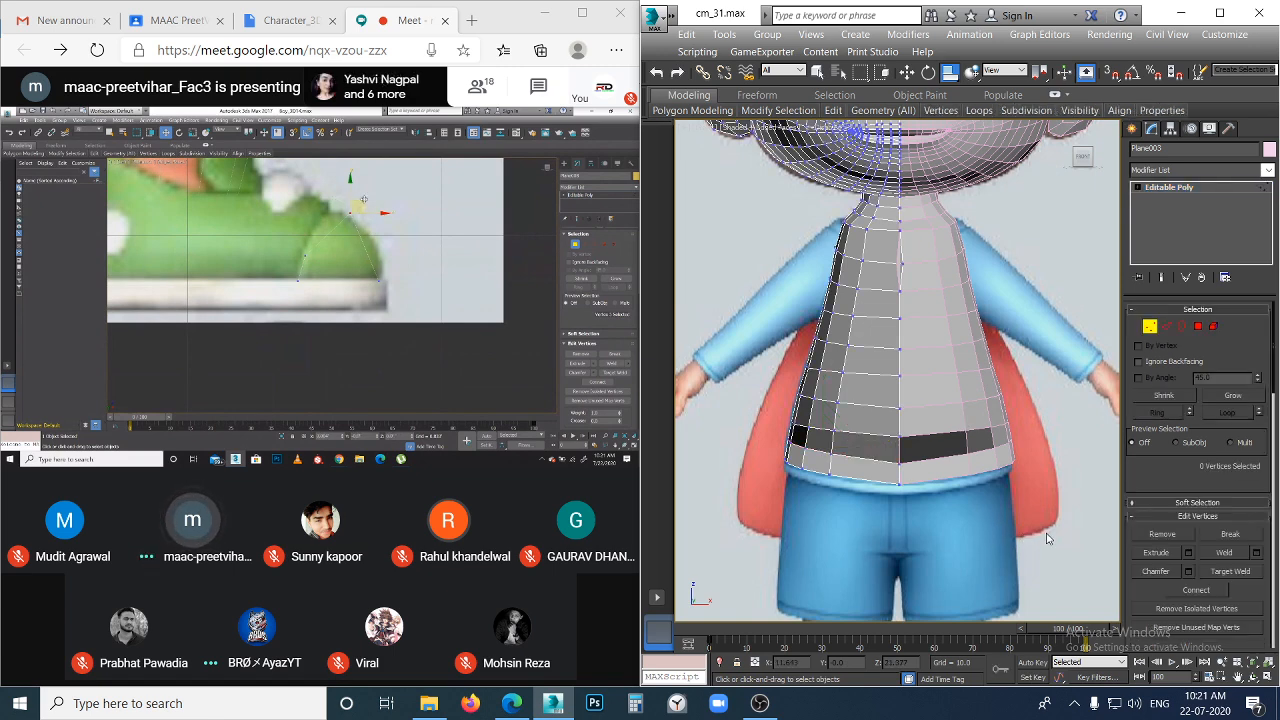
drag(1046, 531, 723, 441)
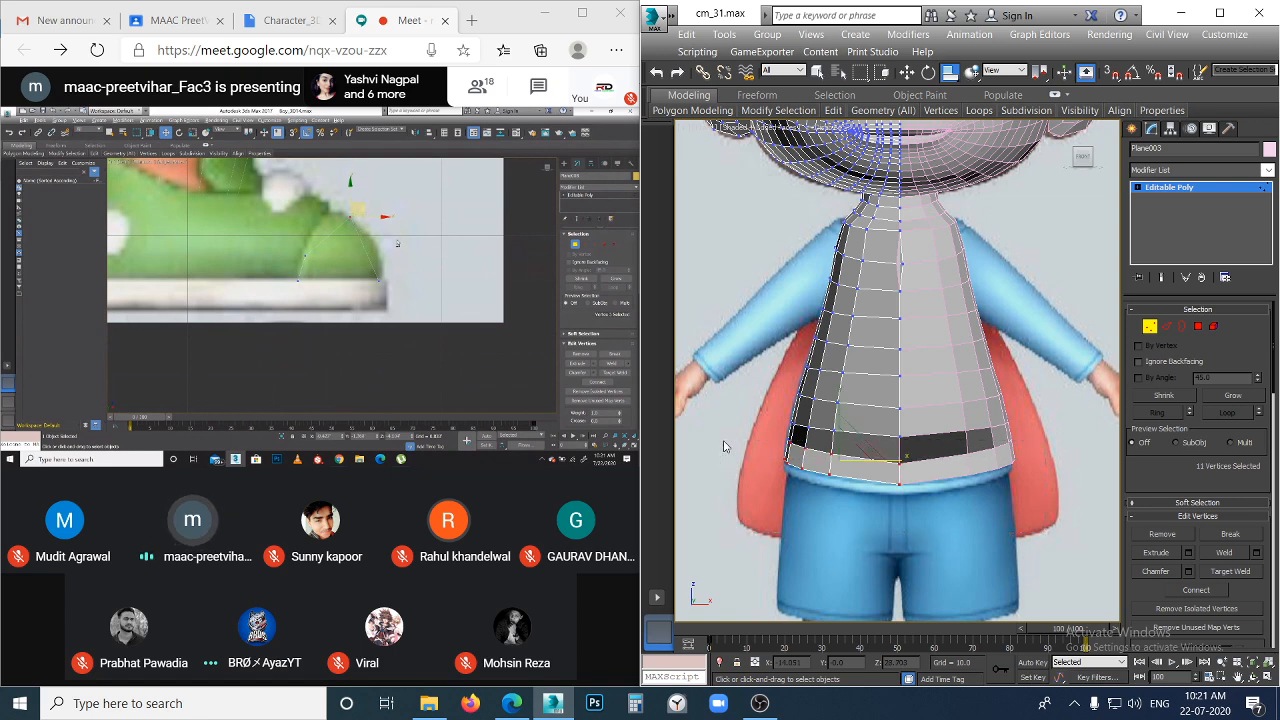
key(Delete)
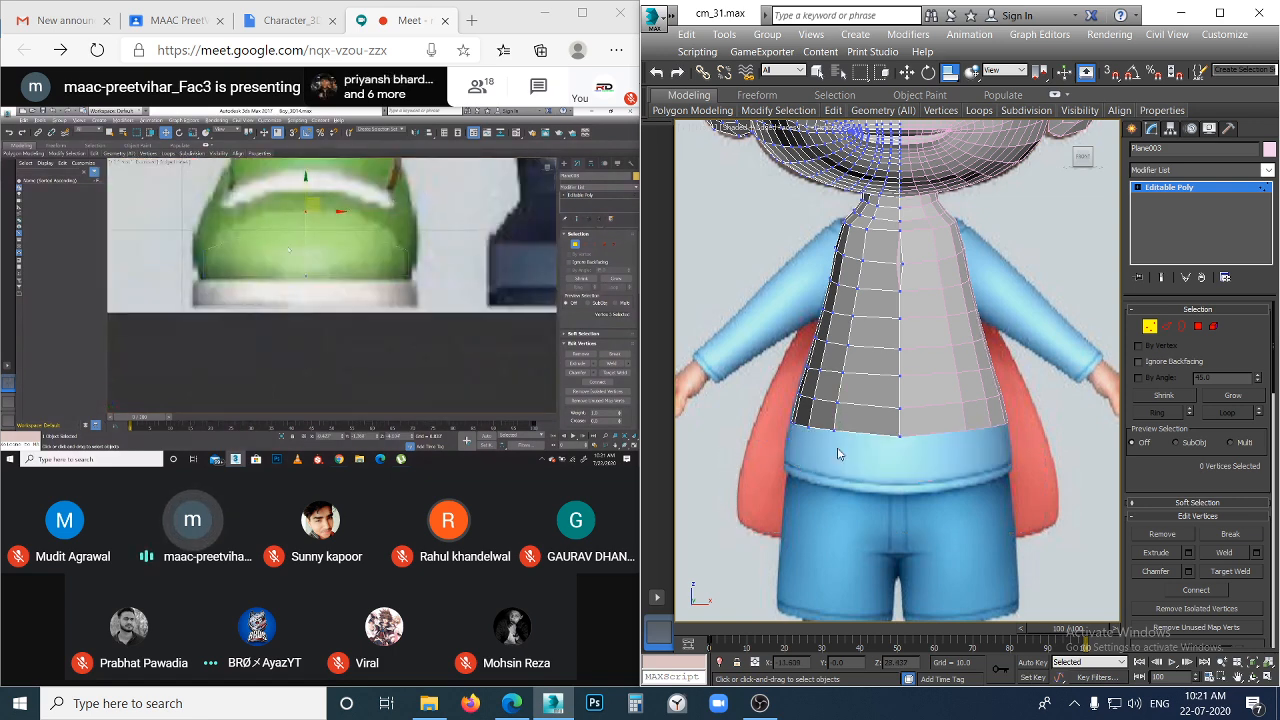
drag(762, 436, 794, 470)
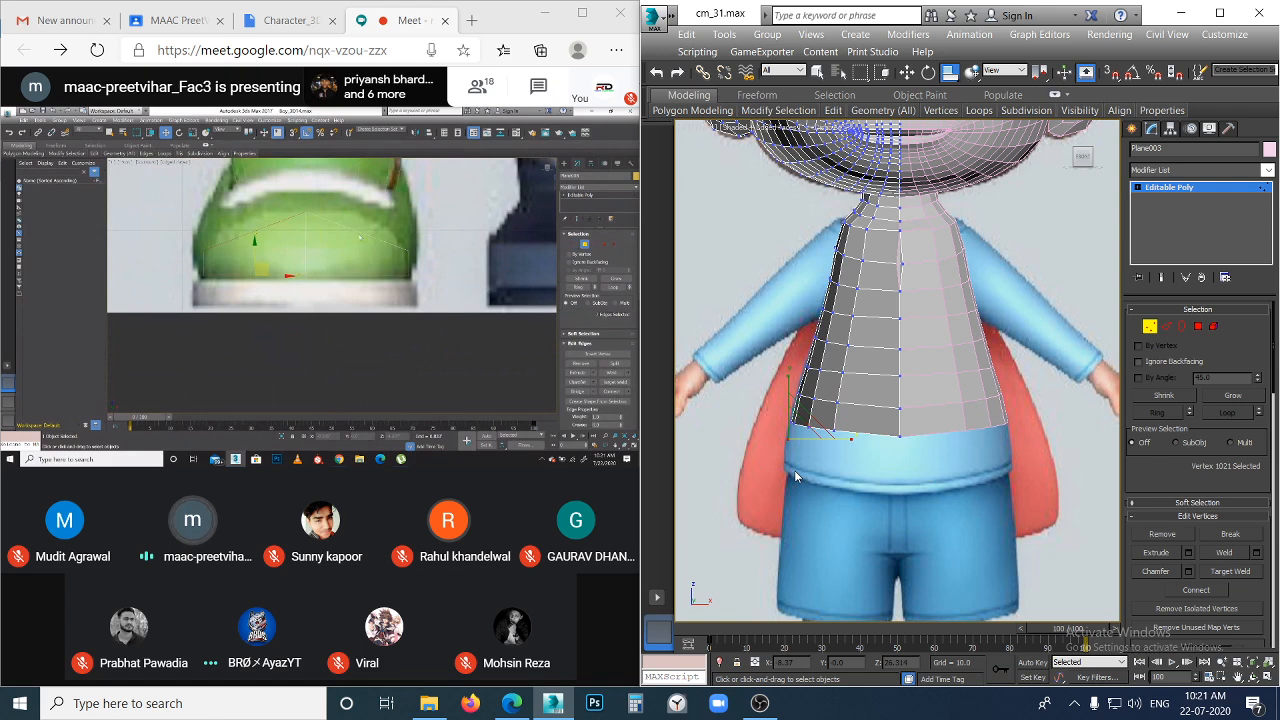
key(Delete)
- Select the torso's new bottom edge loop and scale it slightly along the X axis in the front view
key(l)
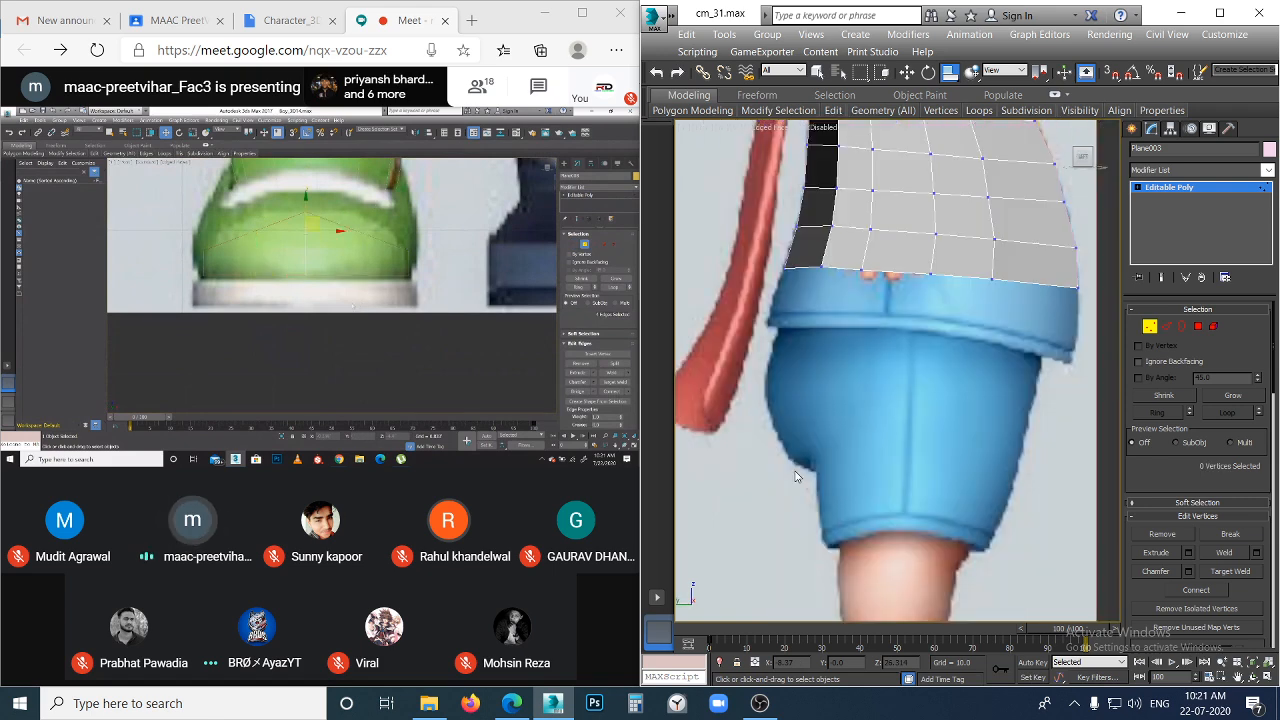
drag(770, 284, 1040, 406)
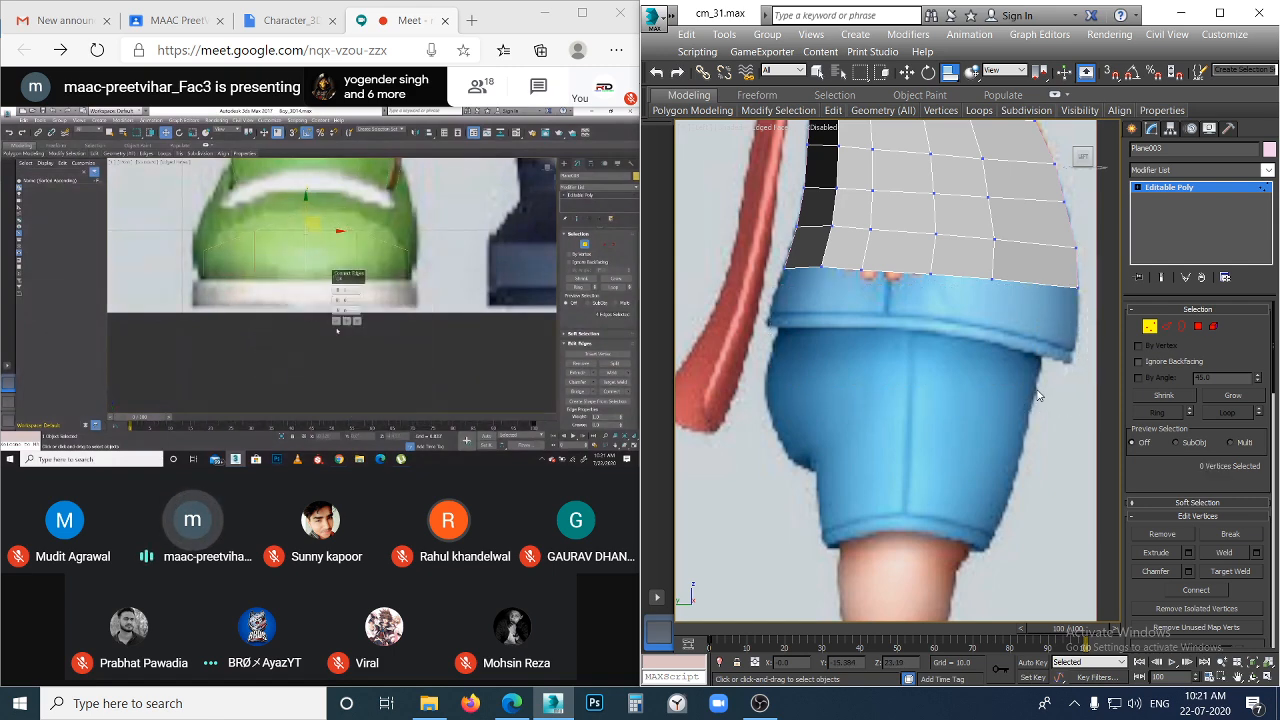
key(2)
click(1062, 283)
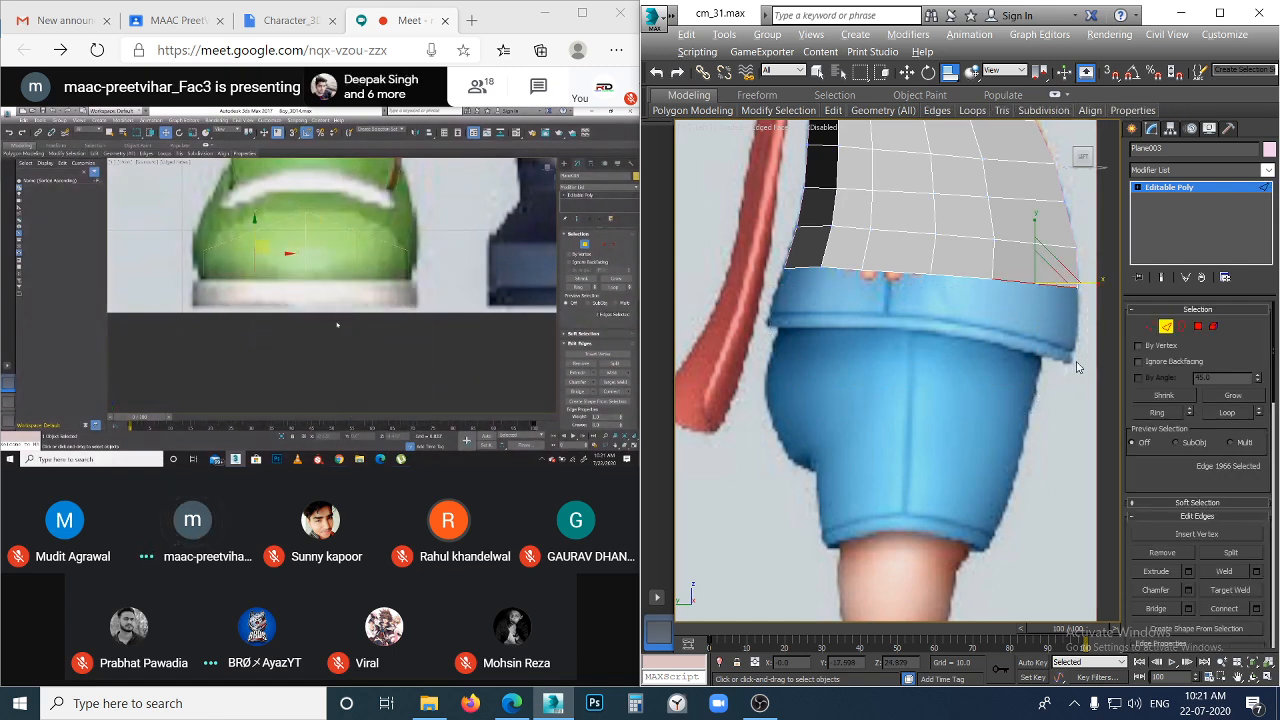
key(alt+l)
key(f)
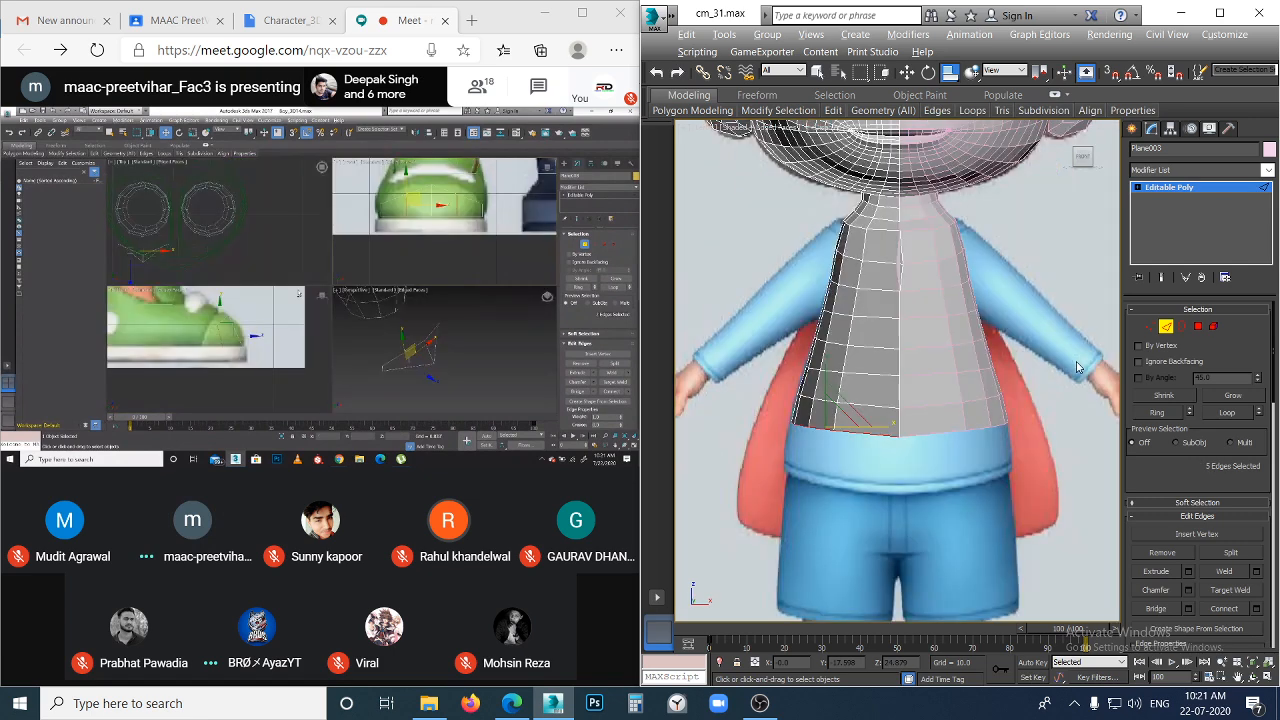
scroll(850, 457, up, 3)
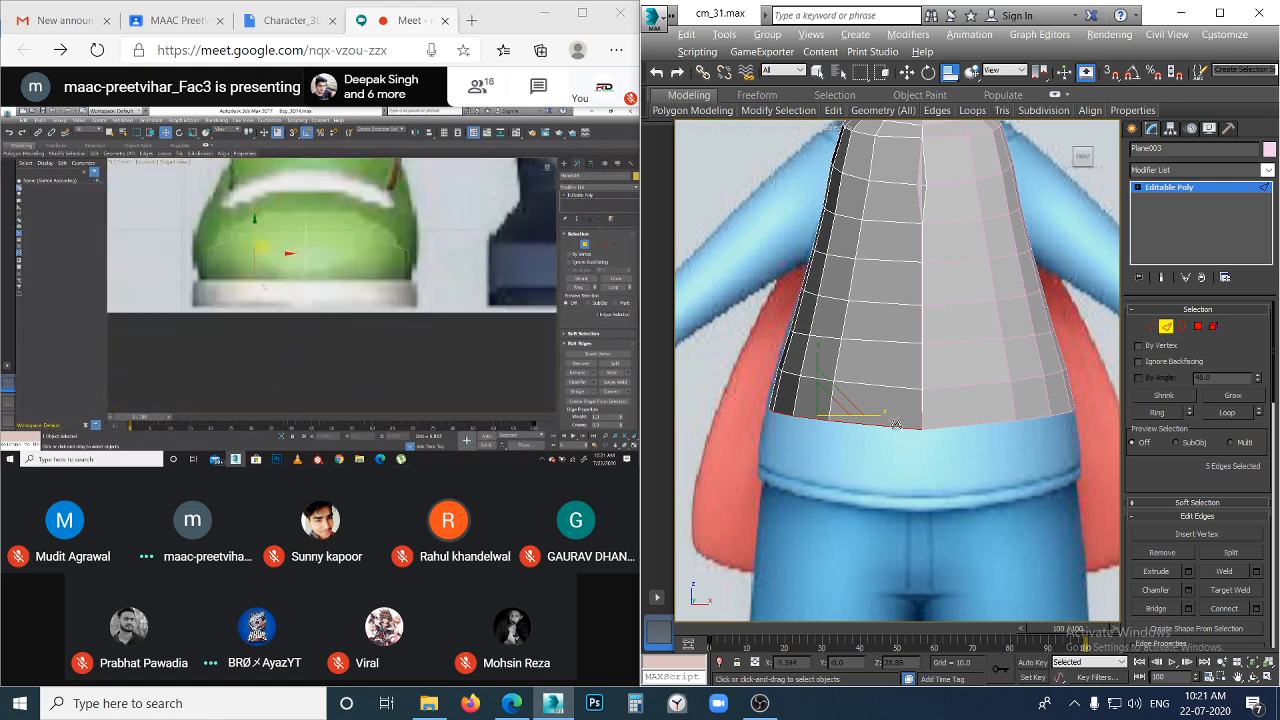
key(w)
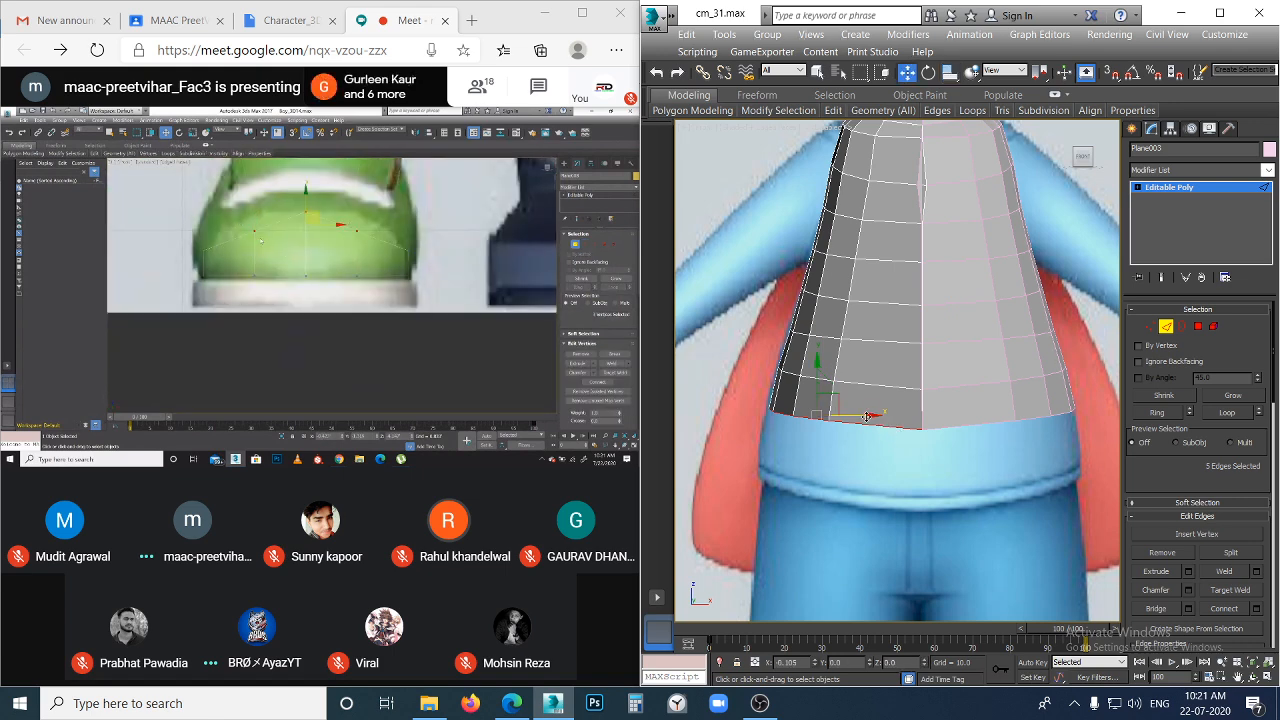
drag(864, 417, 861, 417)
key(ctrl+z)
key(r)
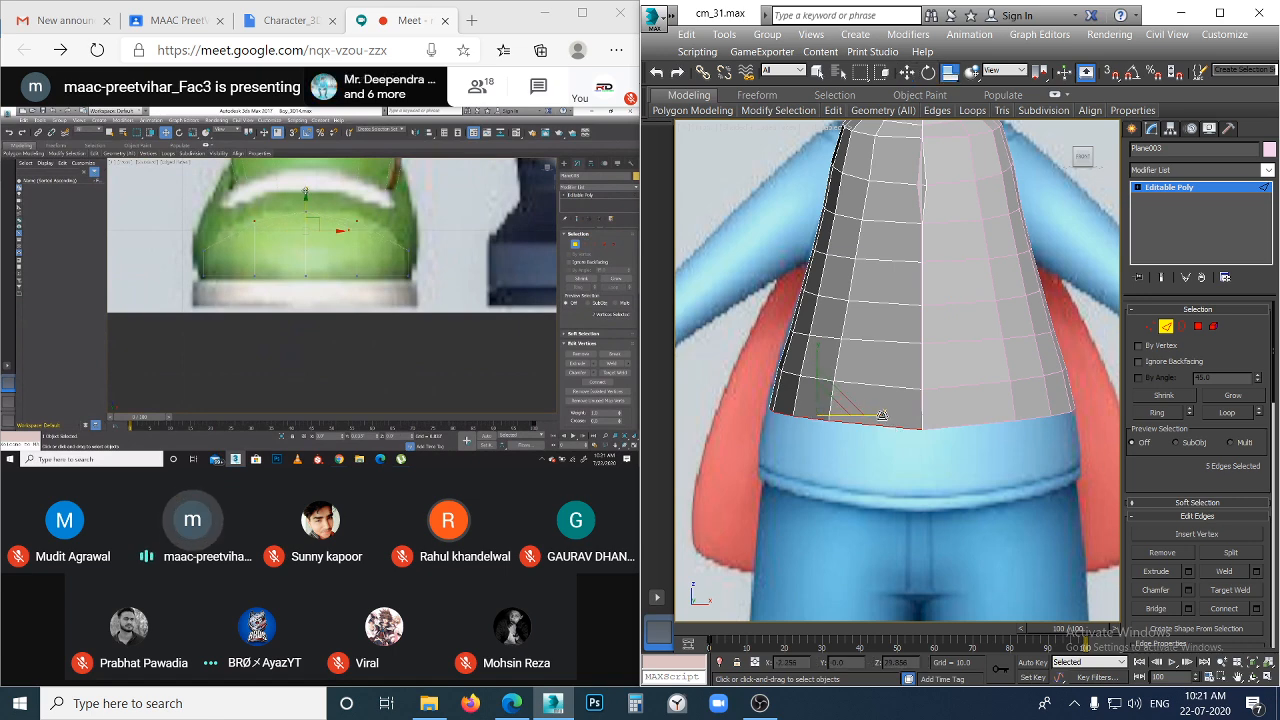
drag(882, 415, 878, 415)
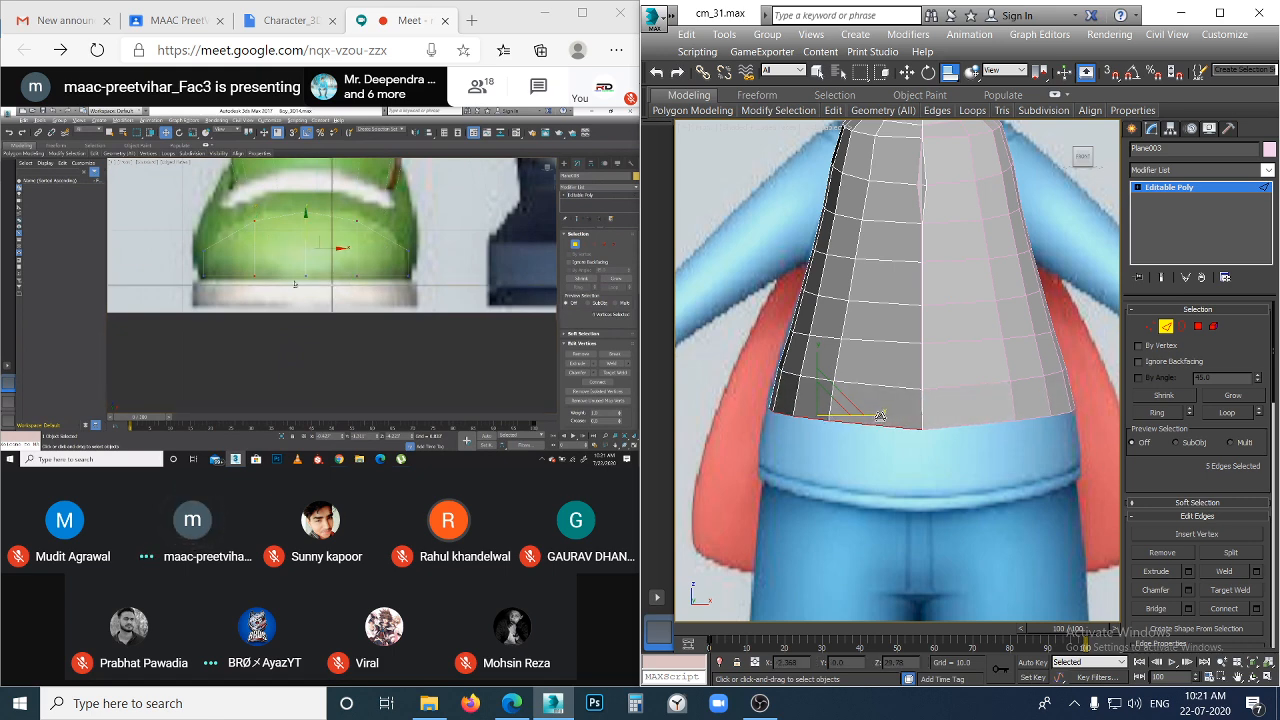
- Select the outer side vertices of the torso's bottom row and move them slightly outward along the X axis
key(1)
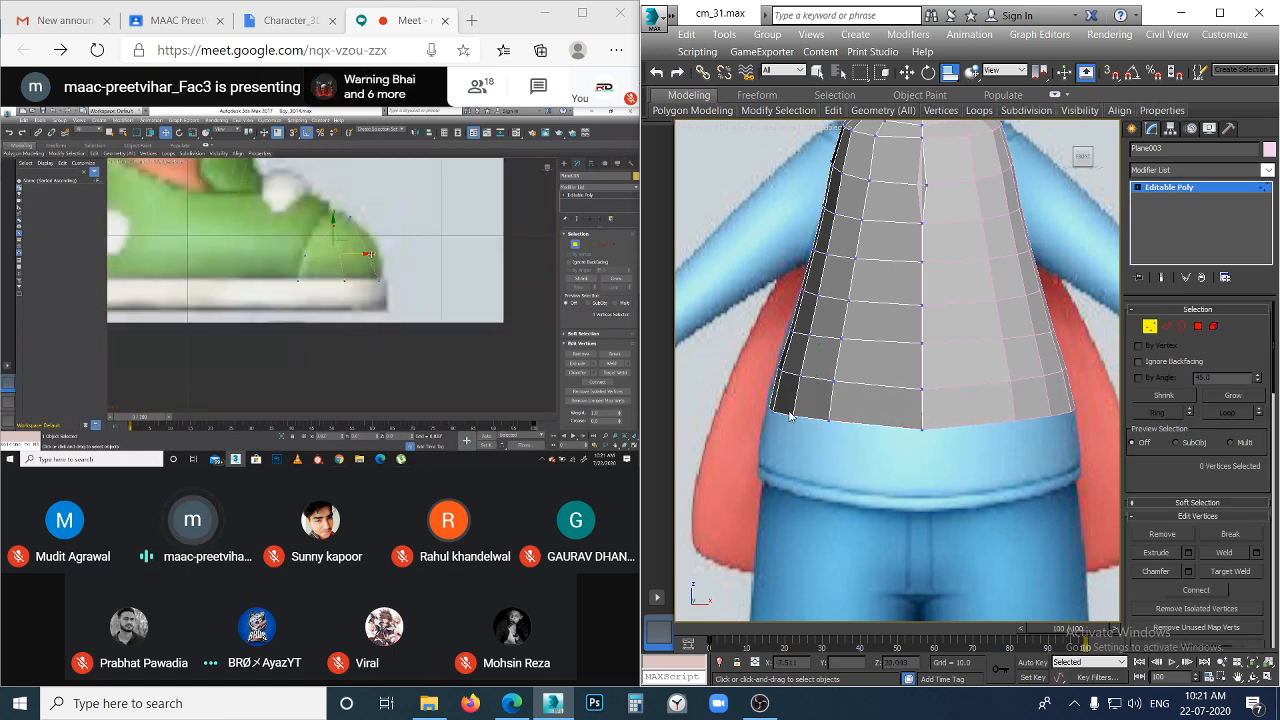
drag(793, 413, 843, 414)
key(w)
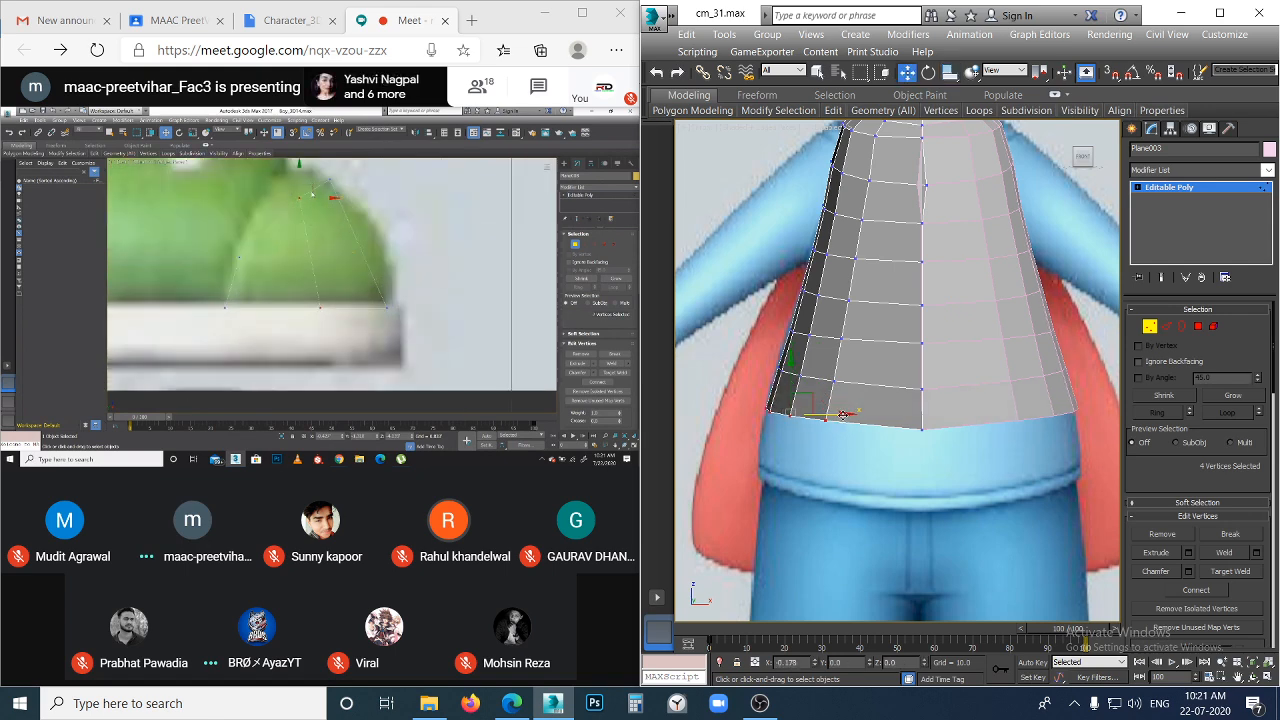
click(838, 470)
- Select the four outer vertices of the third row from the torso's hem and move them outward to the shirt outline
drag(781, 322, 850, 342)
click(813, 342)
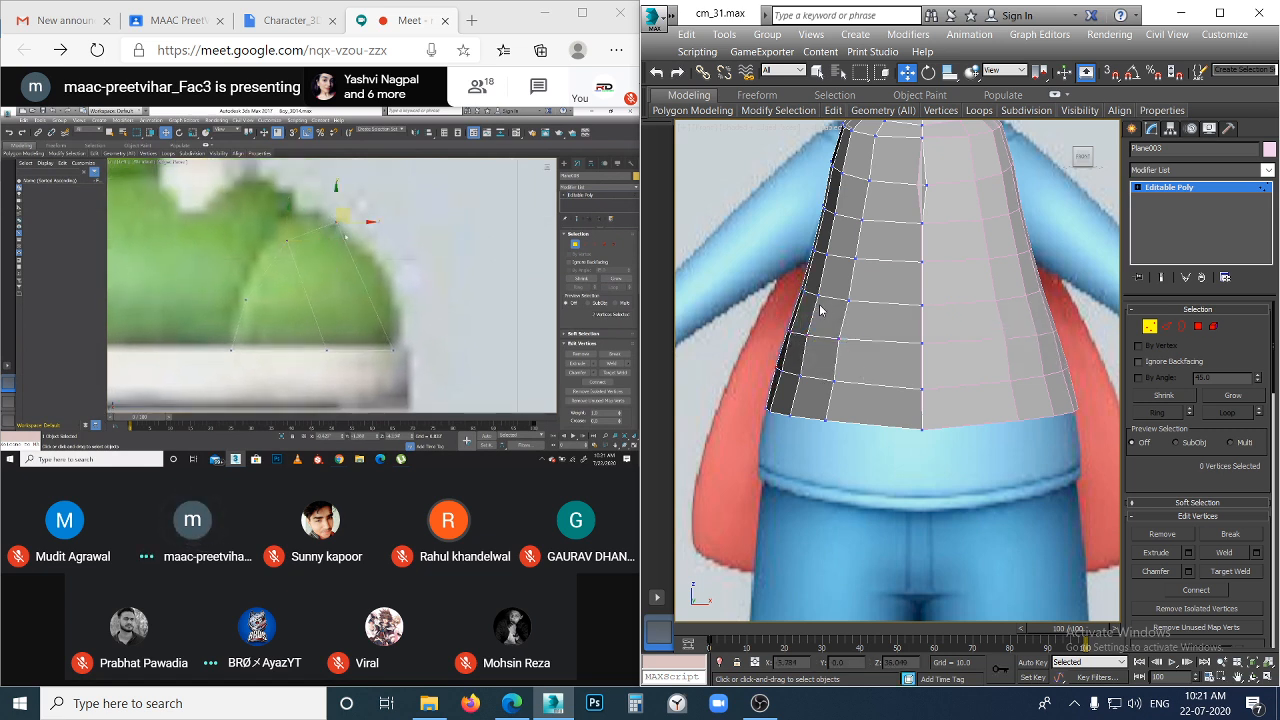
key(ctrl+z)
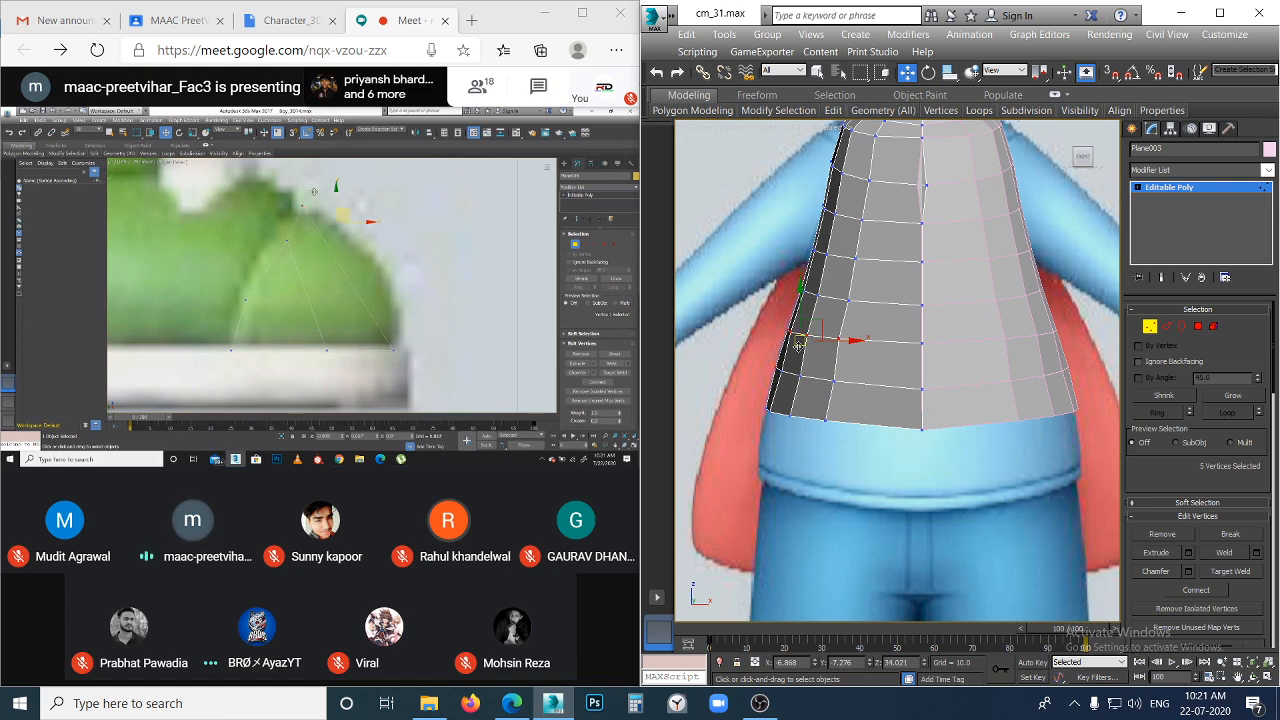
click(762, 339)
drag(774, 318, 876, 354)
scroll(848, 355, up, 3)
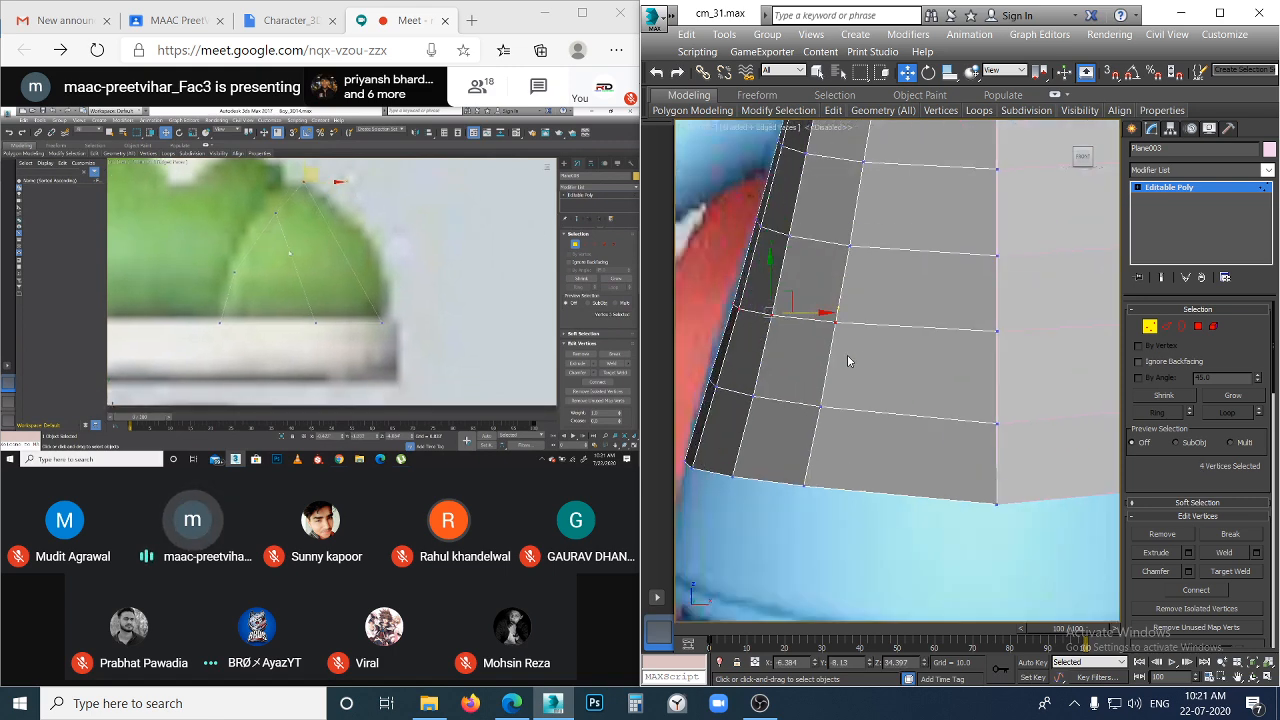
scroll(848, 356, up, 2)
middle_drag(862, 361, 1002, 390)
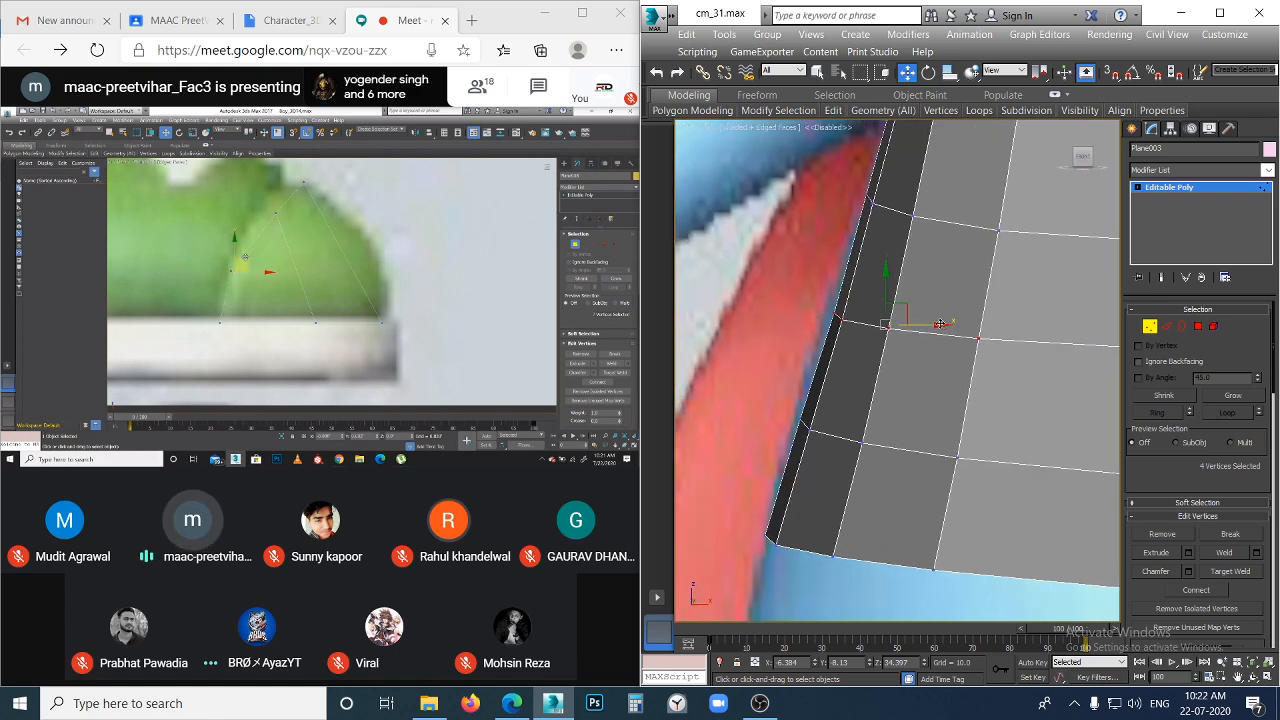
drag(940, 324, 934, 328)
click(845, 385)
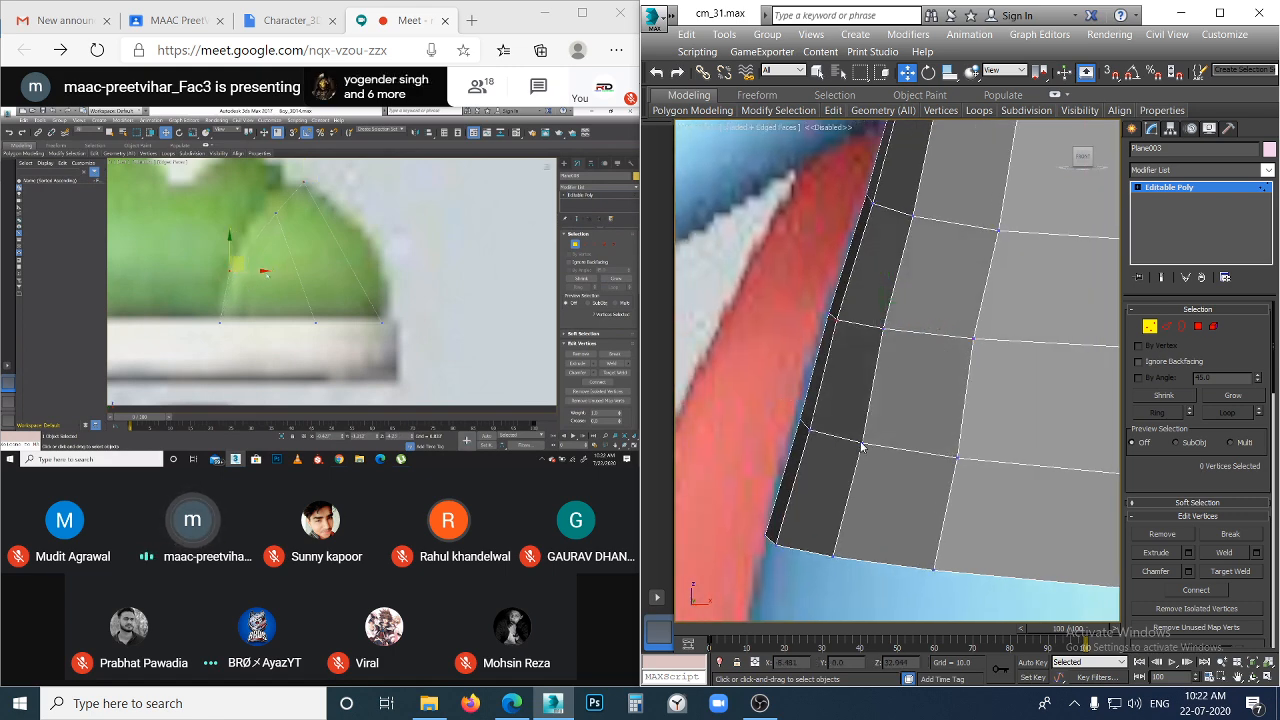
- Move the four outer vertices of the row just above the hem slightly outward along the X axis
drag(716, 395, 1000, 474)
drag(912, 437, 911, 437)
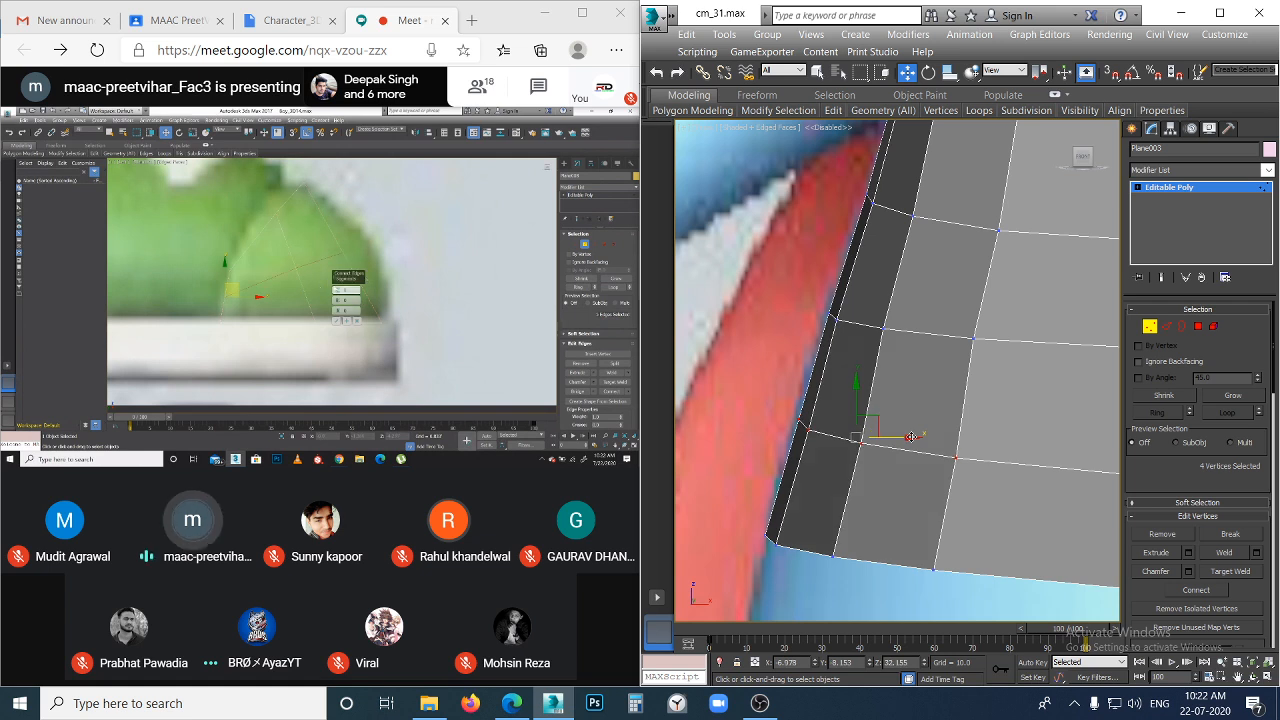
click(910, 404)
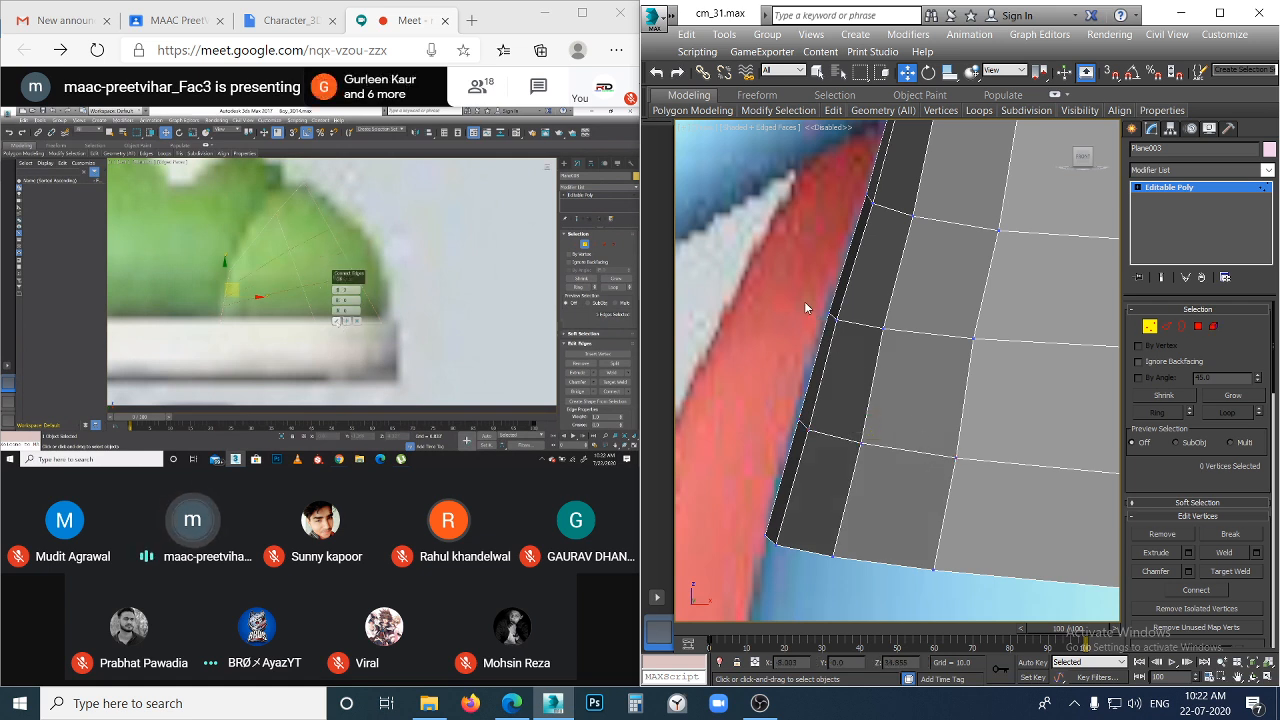
- Nudge individual inner and outer vertices in the torso's lower rows slightly along the X axis to even out the side columns
click(889, 328)
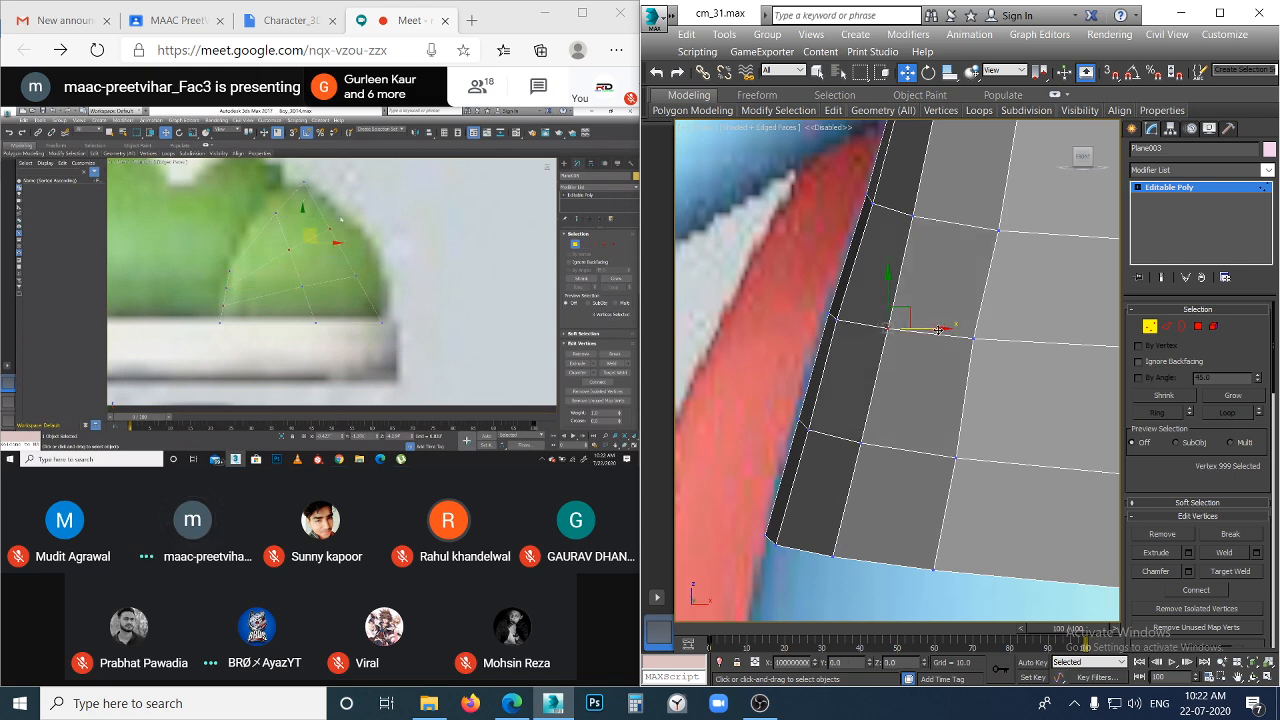
click(876, 330)
click(838, 322)
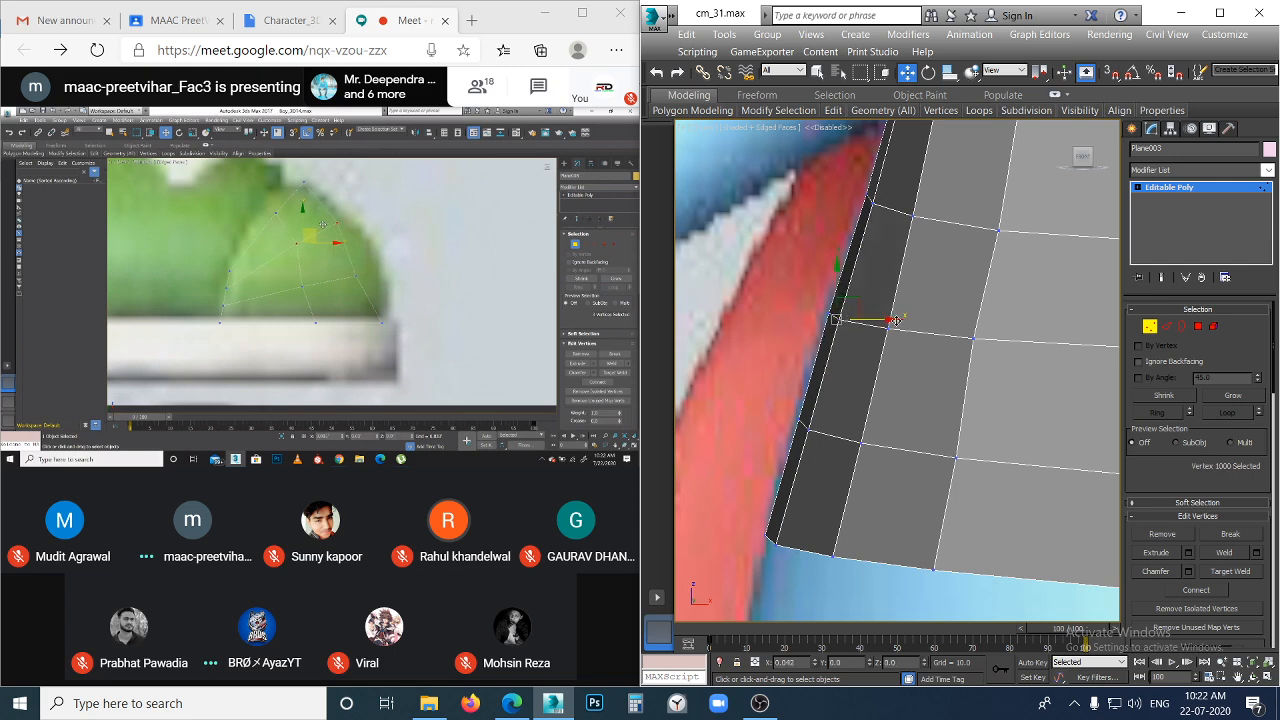
click(914, 348)
middle_drag(914, 348, 885, 387)
scroll(885, 387, down, 2)
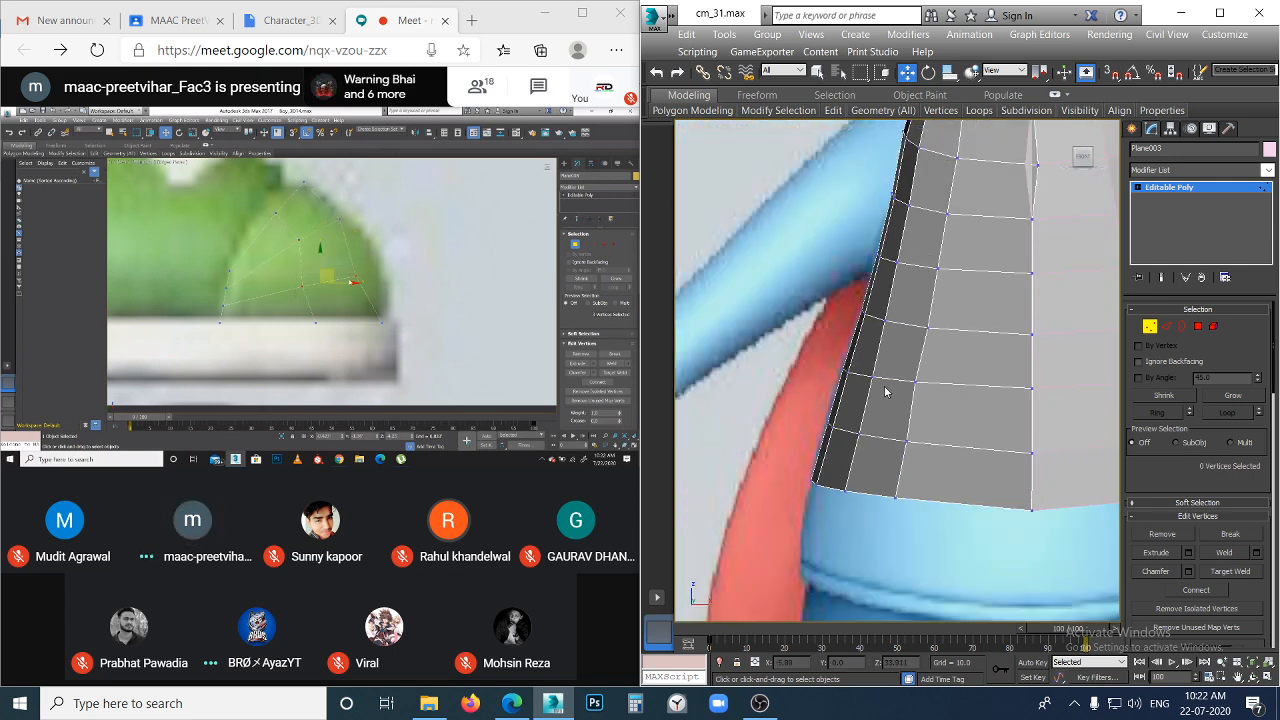
click(916, 380)
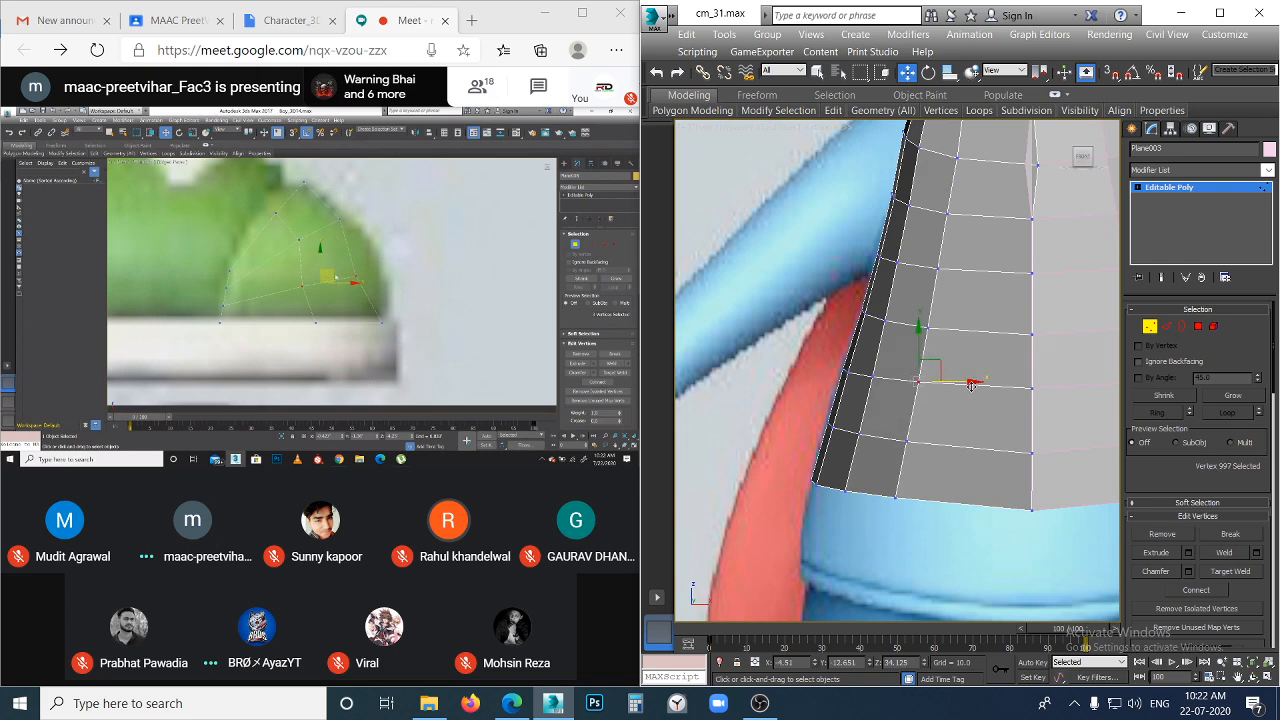
click(945, 416)
scroll(945, 416, down, 1)
- Move the stray centre-line vertex on the upper torso back along the X axis onto the centre line
scroll(1066, 251, up, 6)
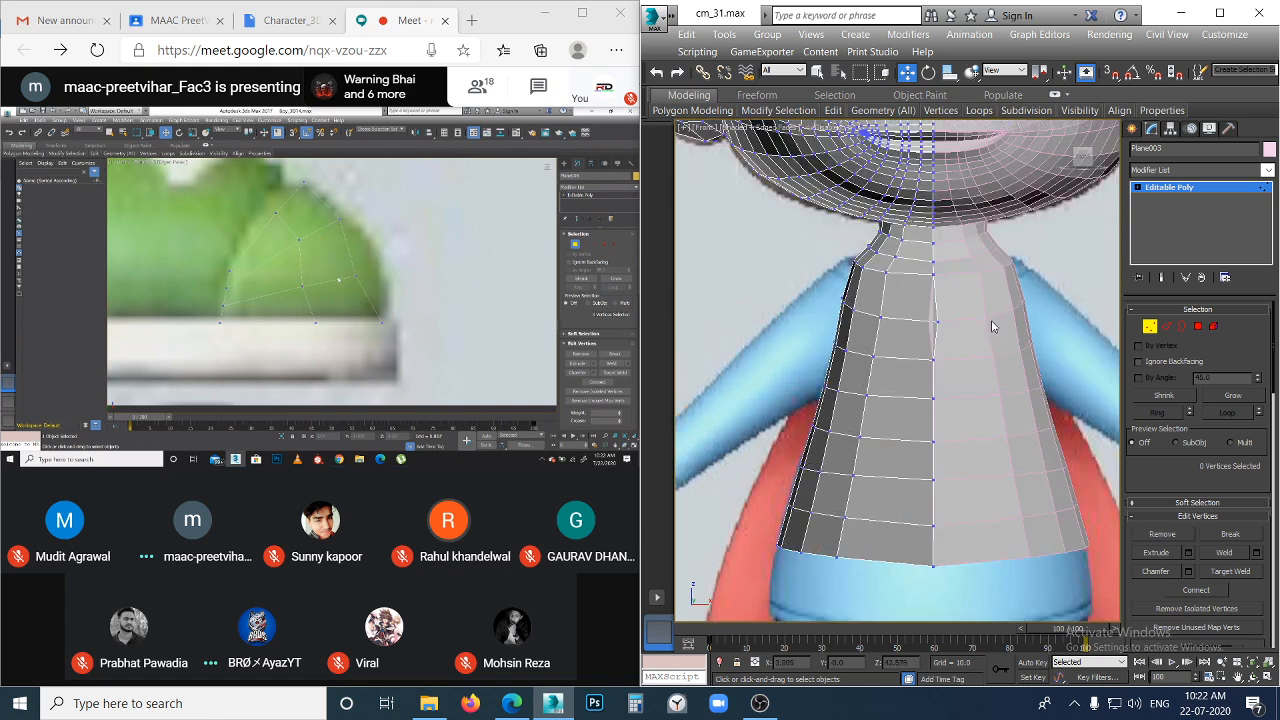
click(820, 345)
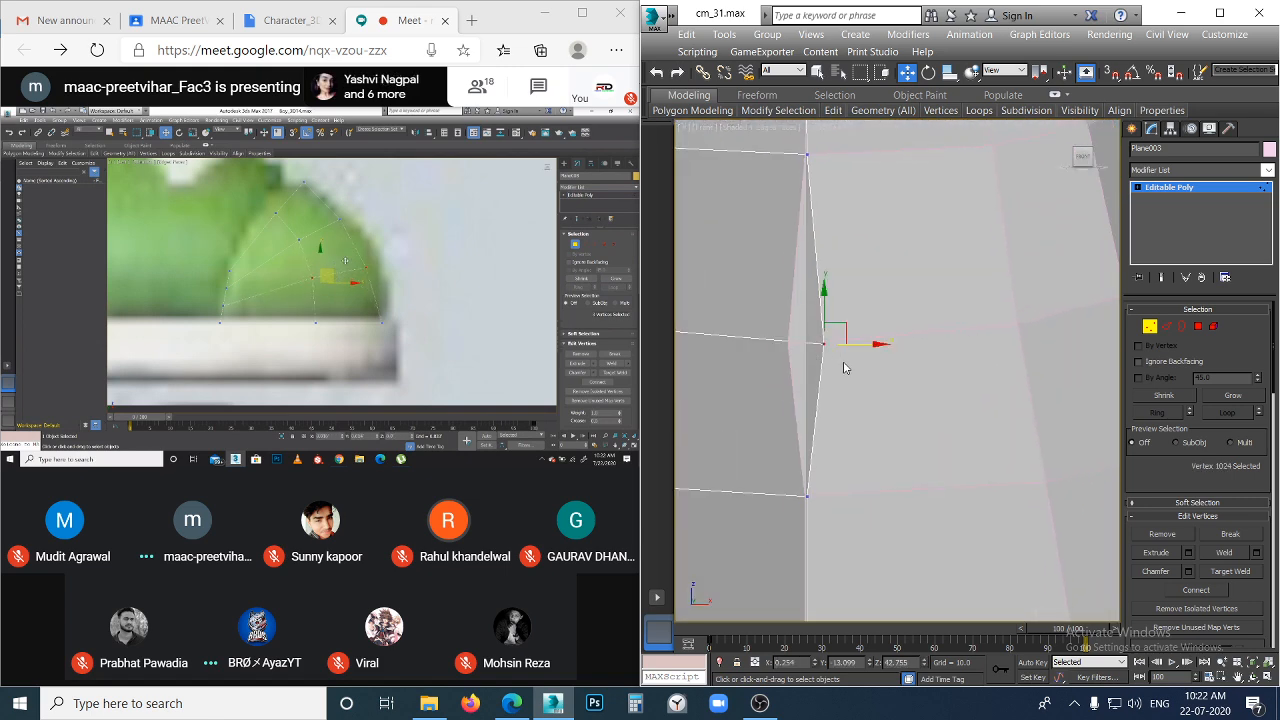
drag(878, 344, 862, 347)
click(860, 392)
scroll(860, 398, down, 5)
middle_drag(860, 406, 893, 292)
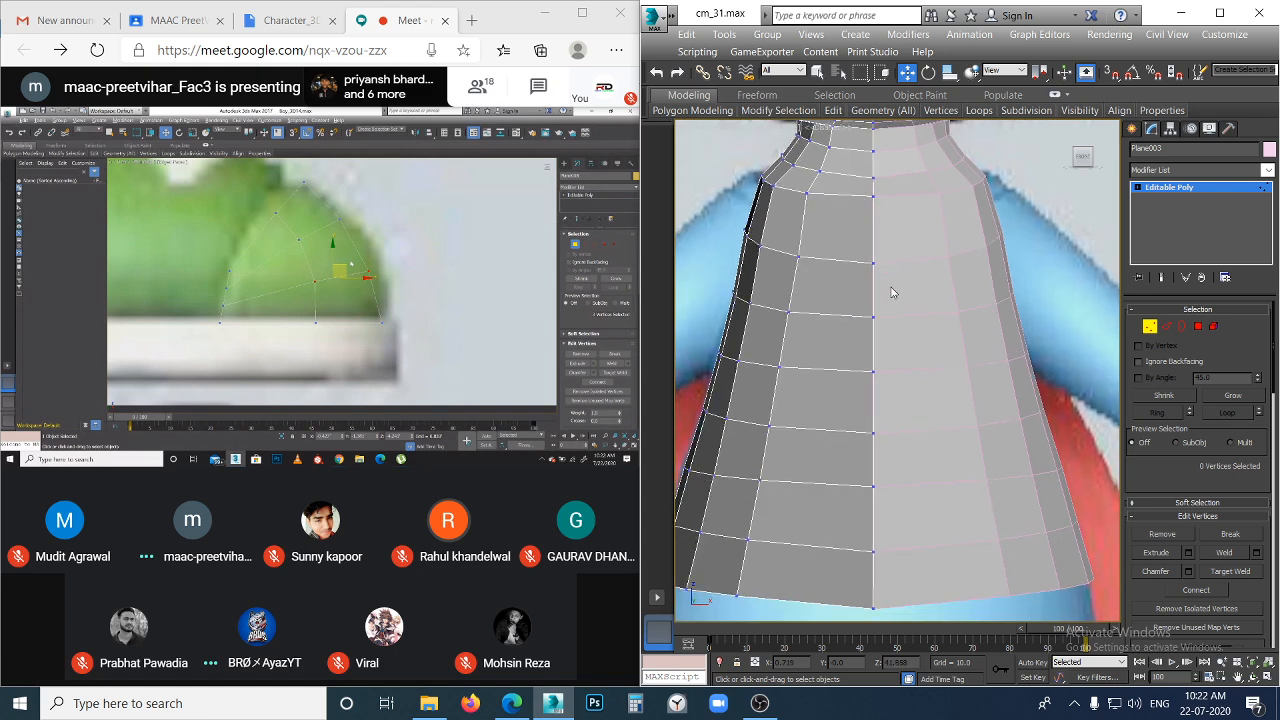
- Move the centre-line vertex of the shoulder row slightly down to smooth that row's curve
scroll(865, 305, down, 4)
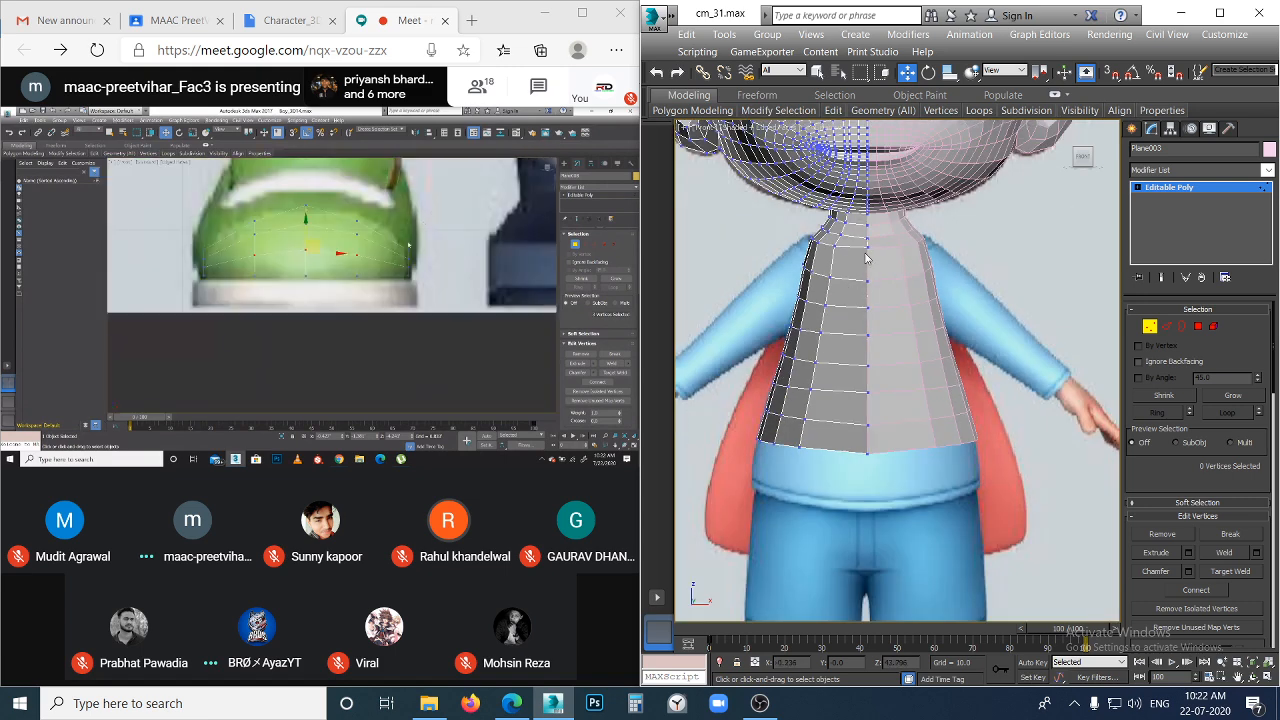
scroll(860, 290, up, 4)
click(869, 243)
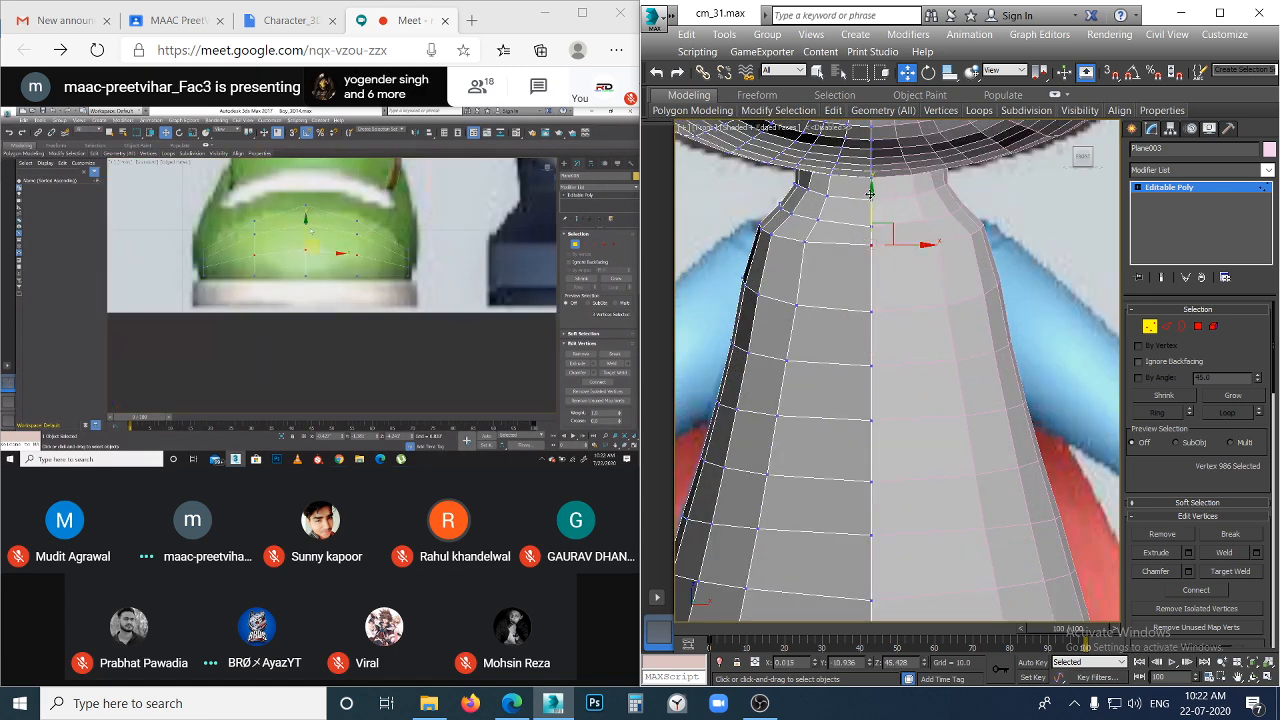
click(908, 322)
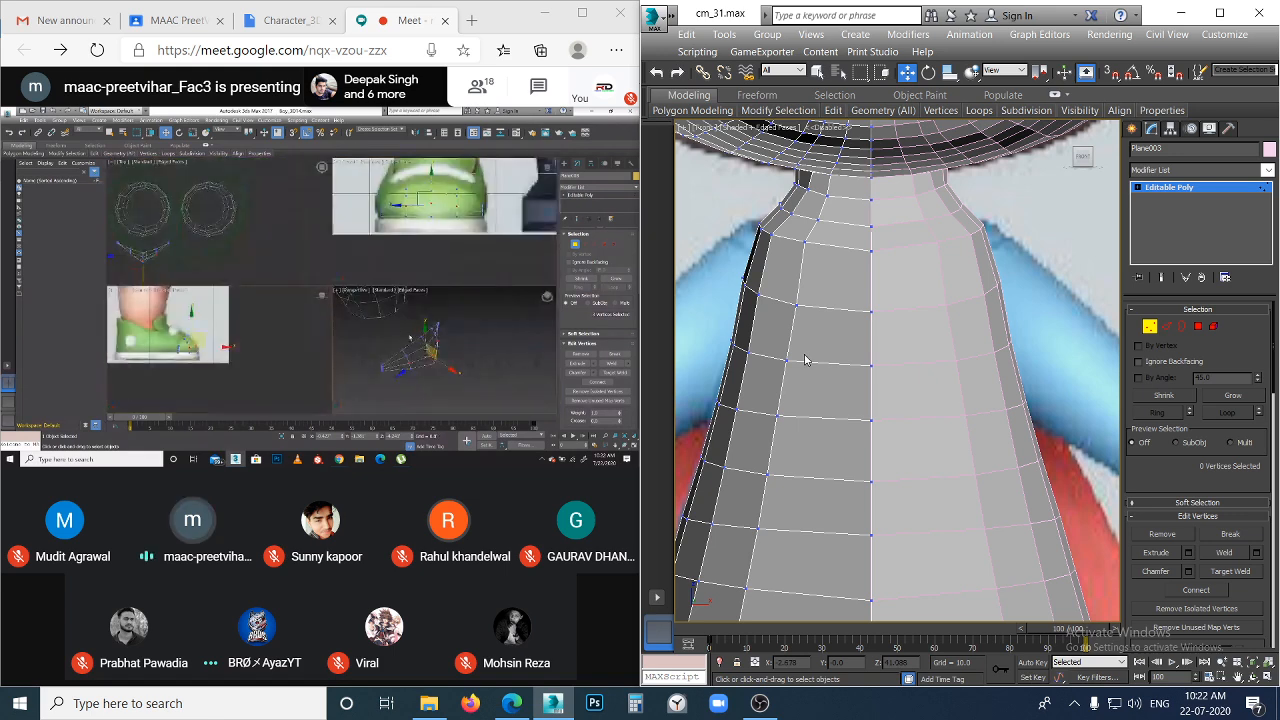
- Select the torso's bottom edge loop and extend it downward as a new row of polygons reaching the shirt hem
scroll(891, 469, down, 5)
middle_drag(891, 469, 887, 395)
key(2)
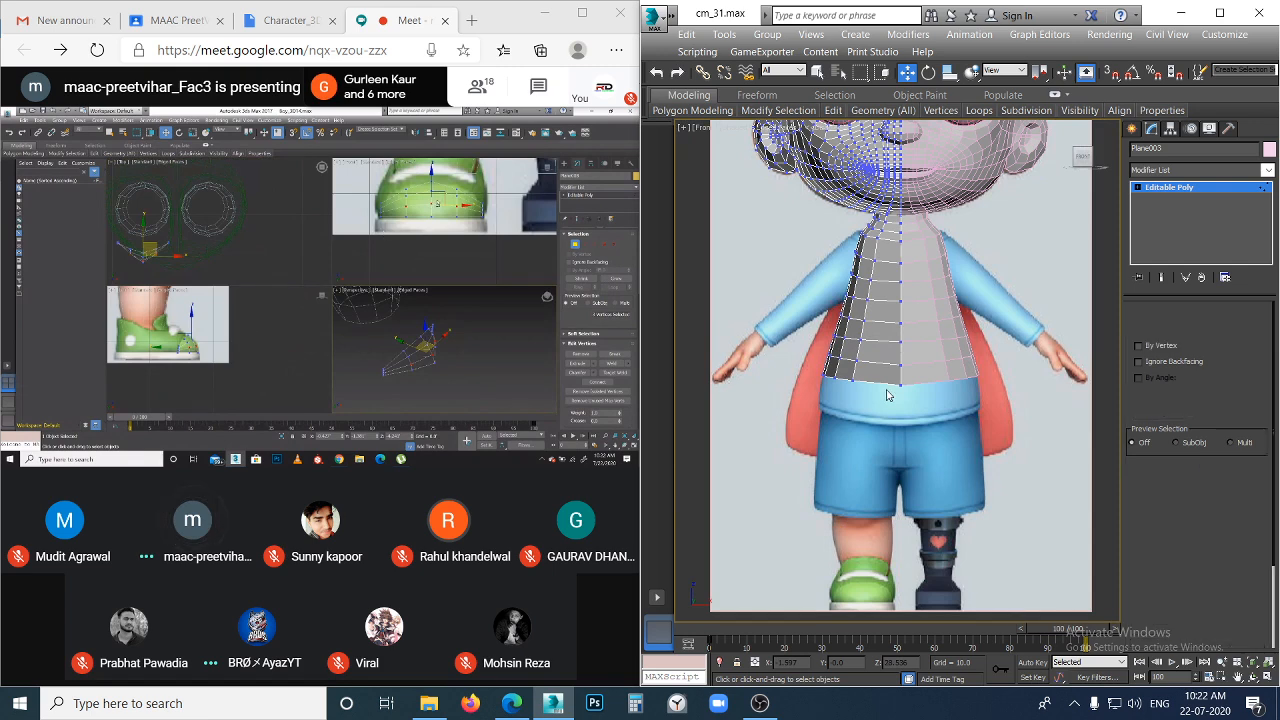
click(886, 390)
double_click(886, 403)
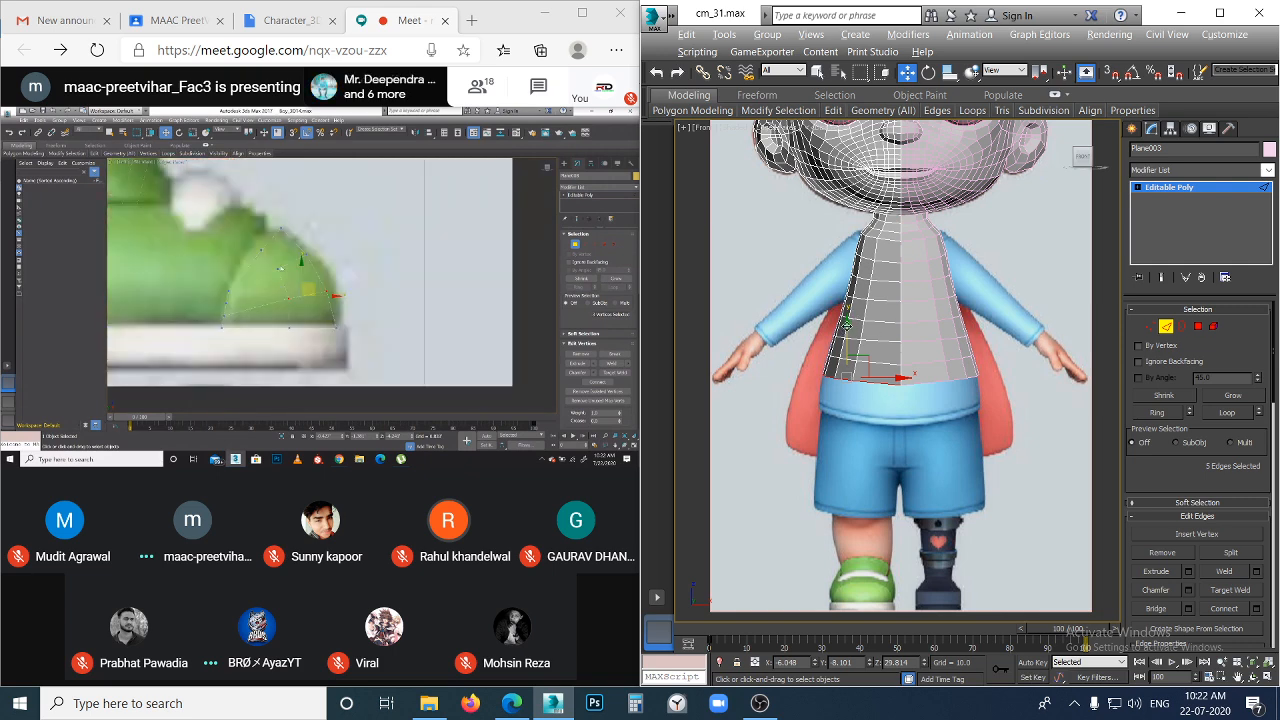
drag(846, 325, 849, 341)
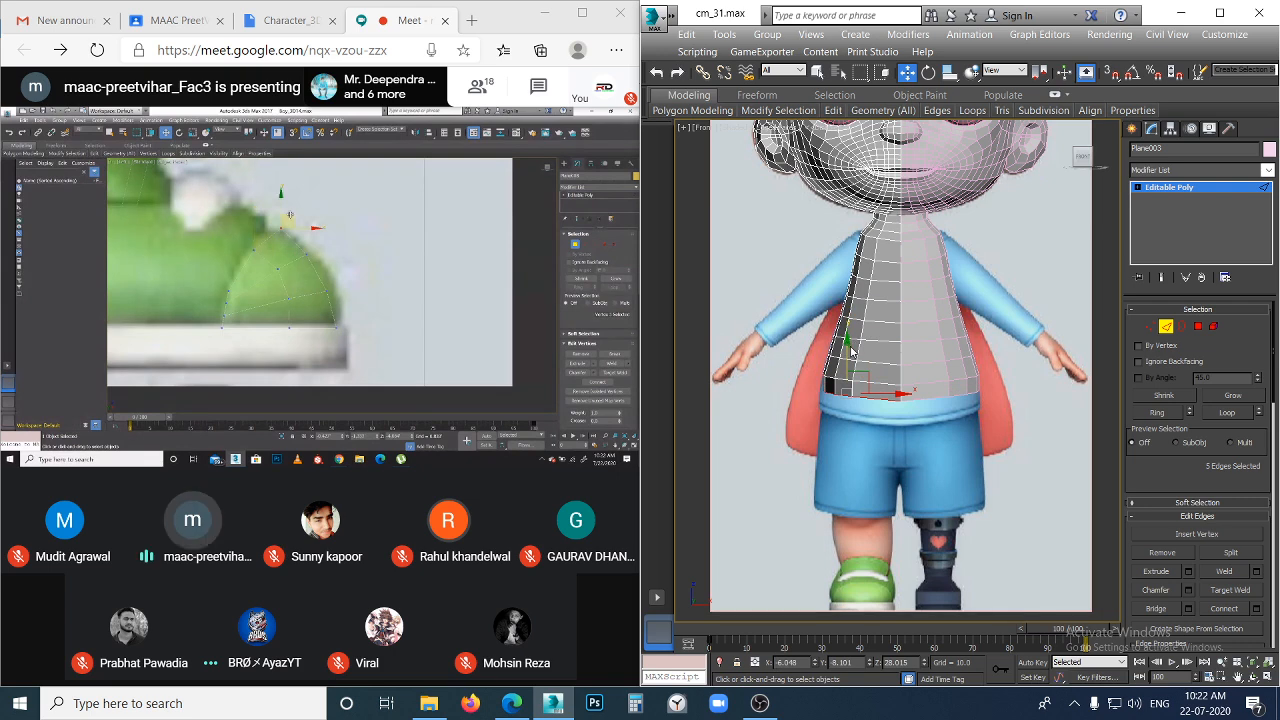
drag(848, 340, 856, 353)
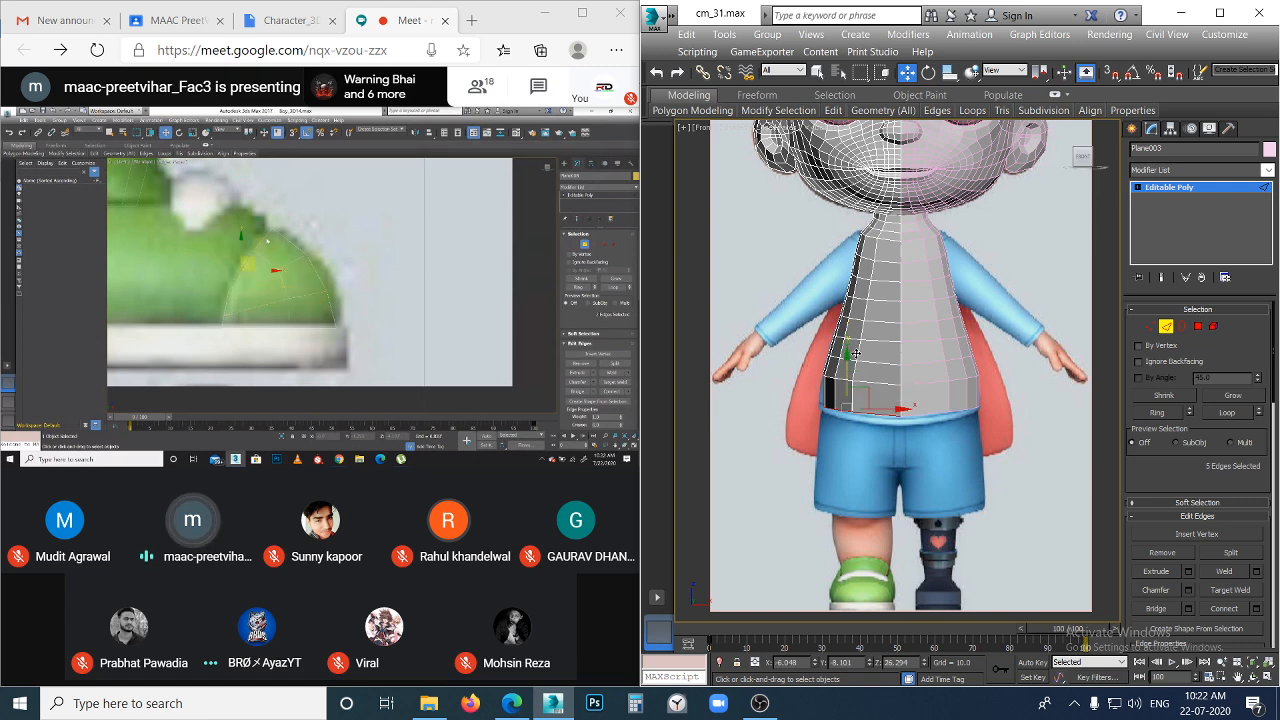
- In the left view, move the rear vertices of the new bottom row up and back onto the shirt's hem line
key(l)
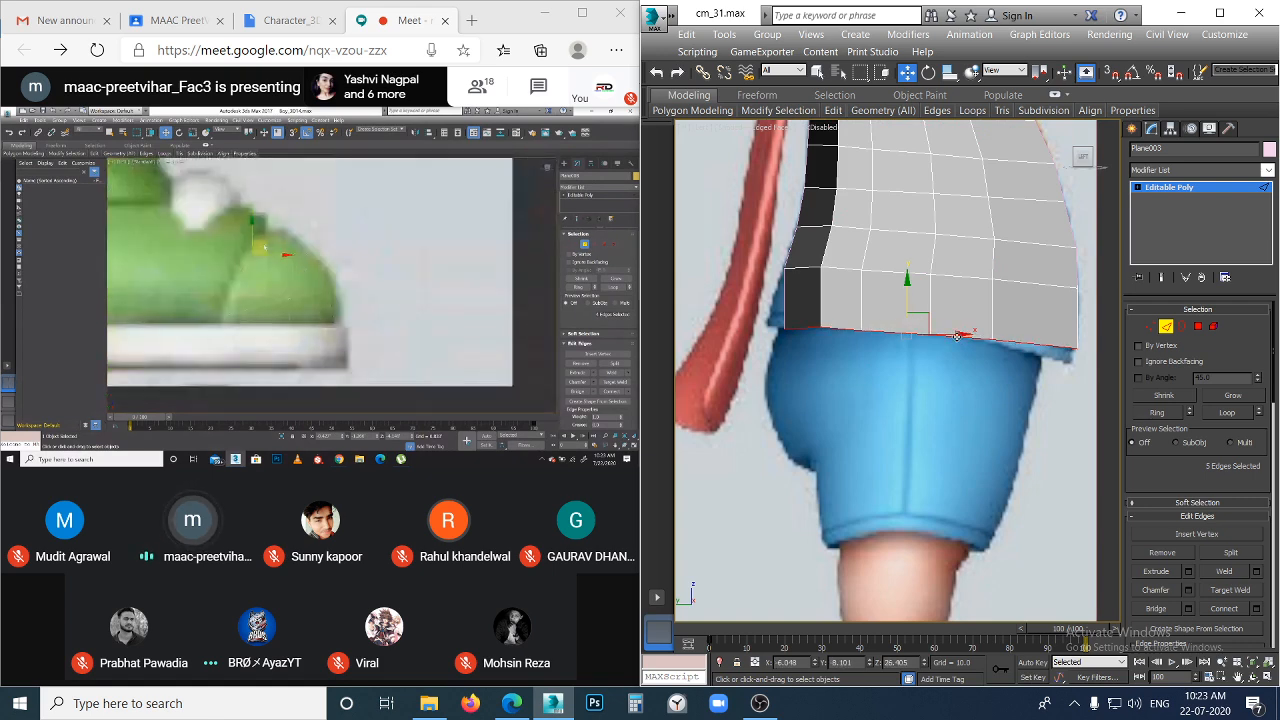
click(960, 376)
key(1)
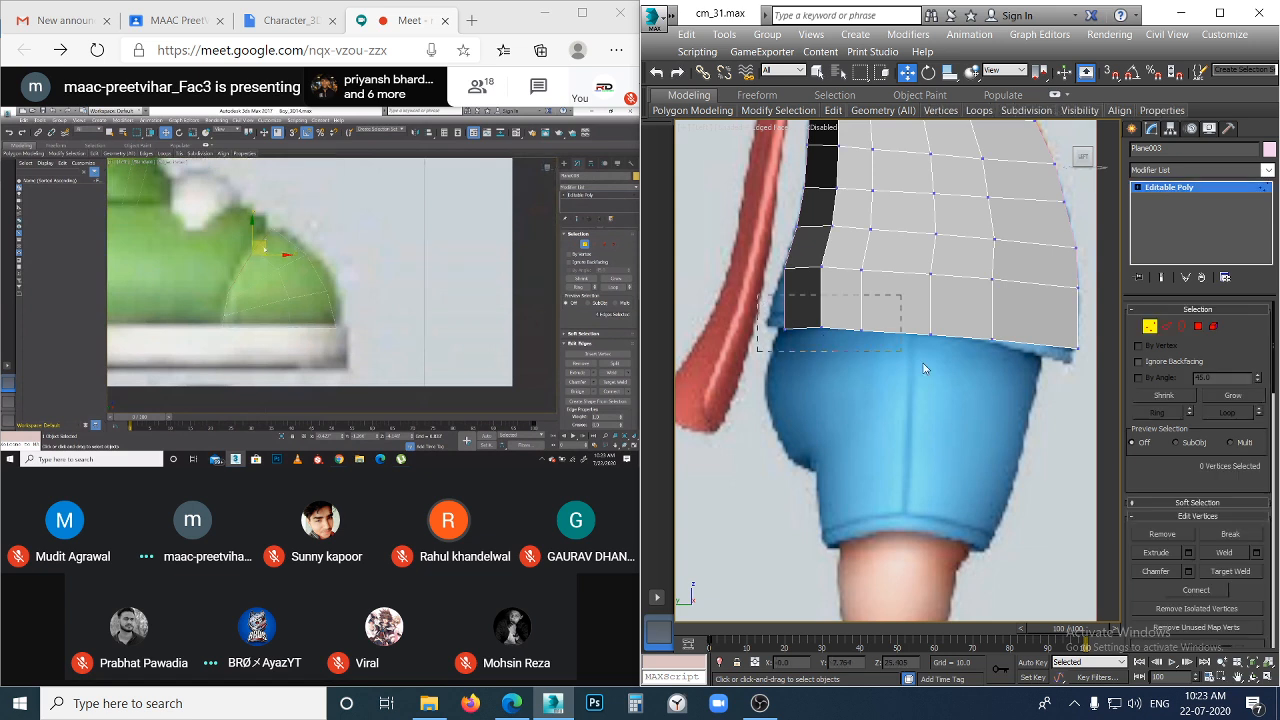
mouse_move(805, 312)
mouse_down()
mouse_move(841, 344)
mouse_move(805, 310)
mouse_up()
click(890, 399)
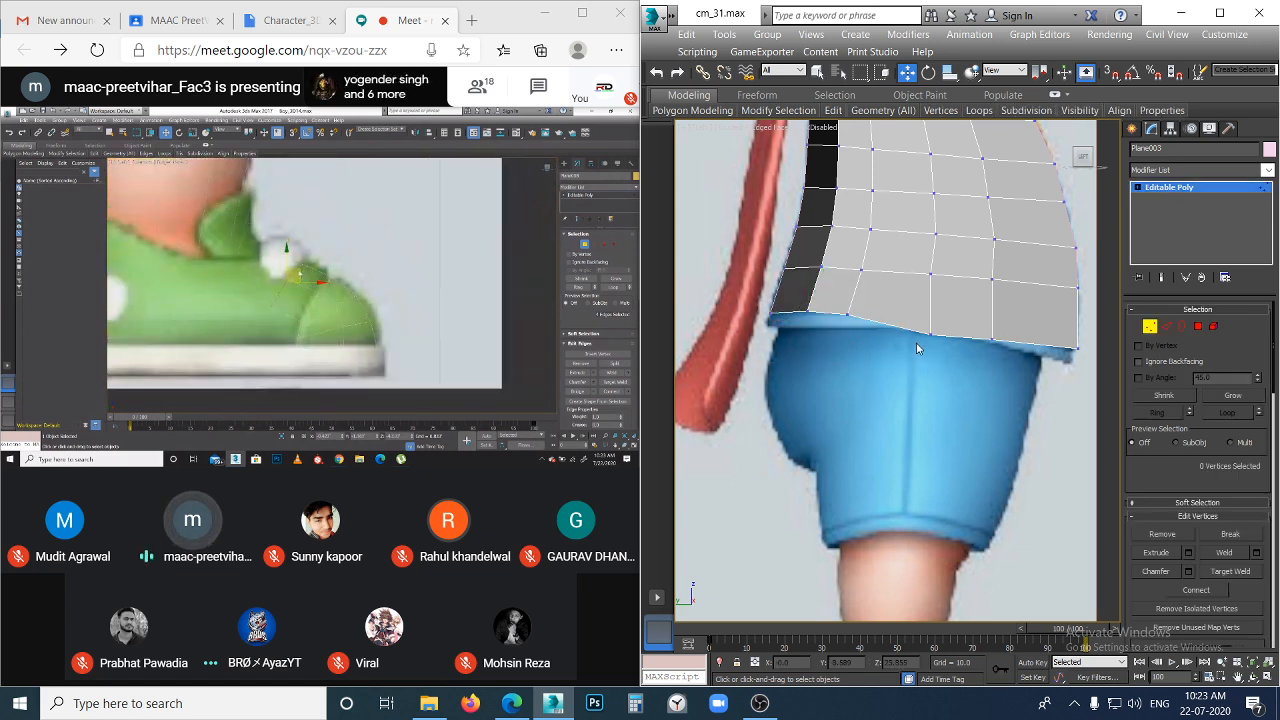
- Move the two remaining middle hem vertices up and slightly back to the shirt hem, then adjust the one nearer the front
drag(1006, 386, 1007, 387)
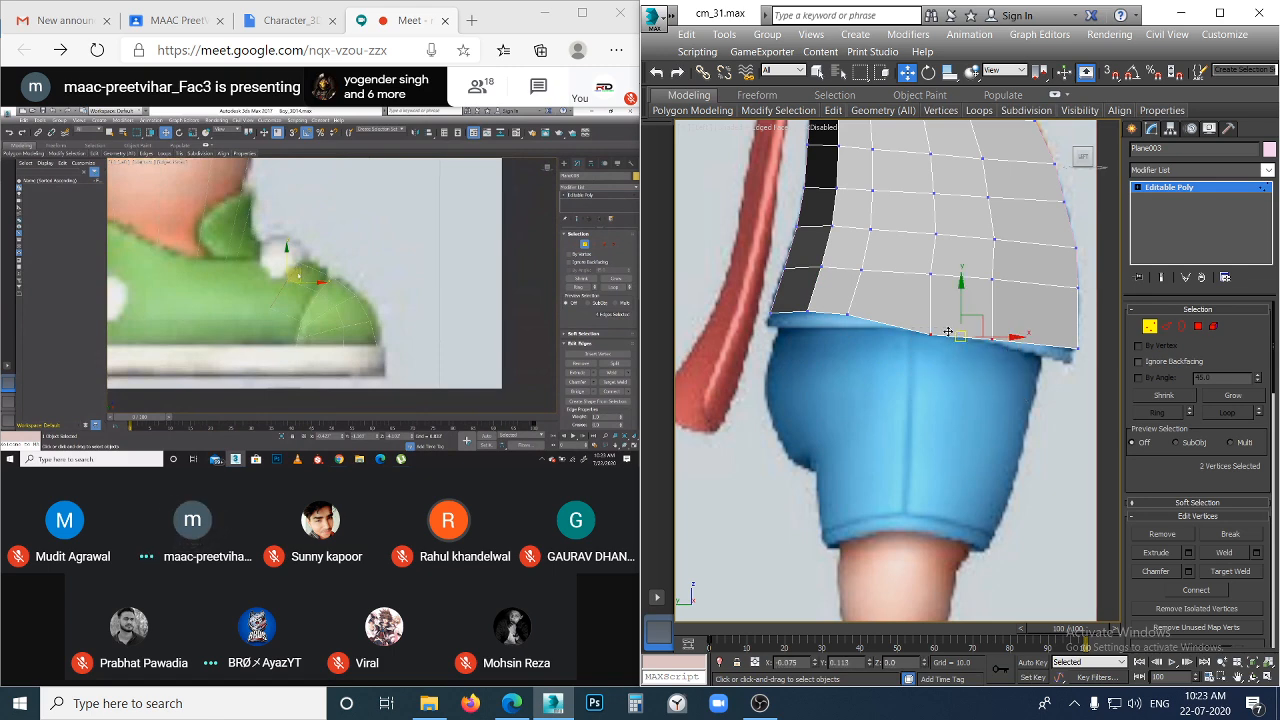
drag(948, 331, 941, 315)
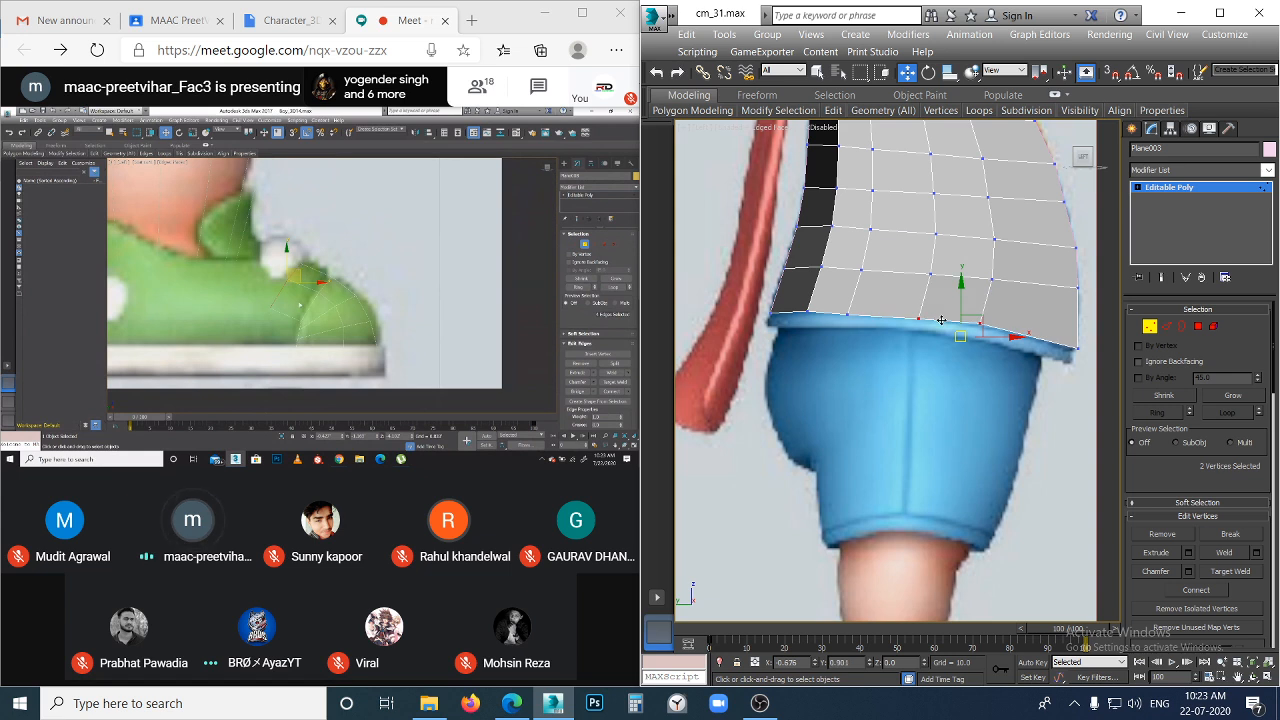
click(986, 316)
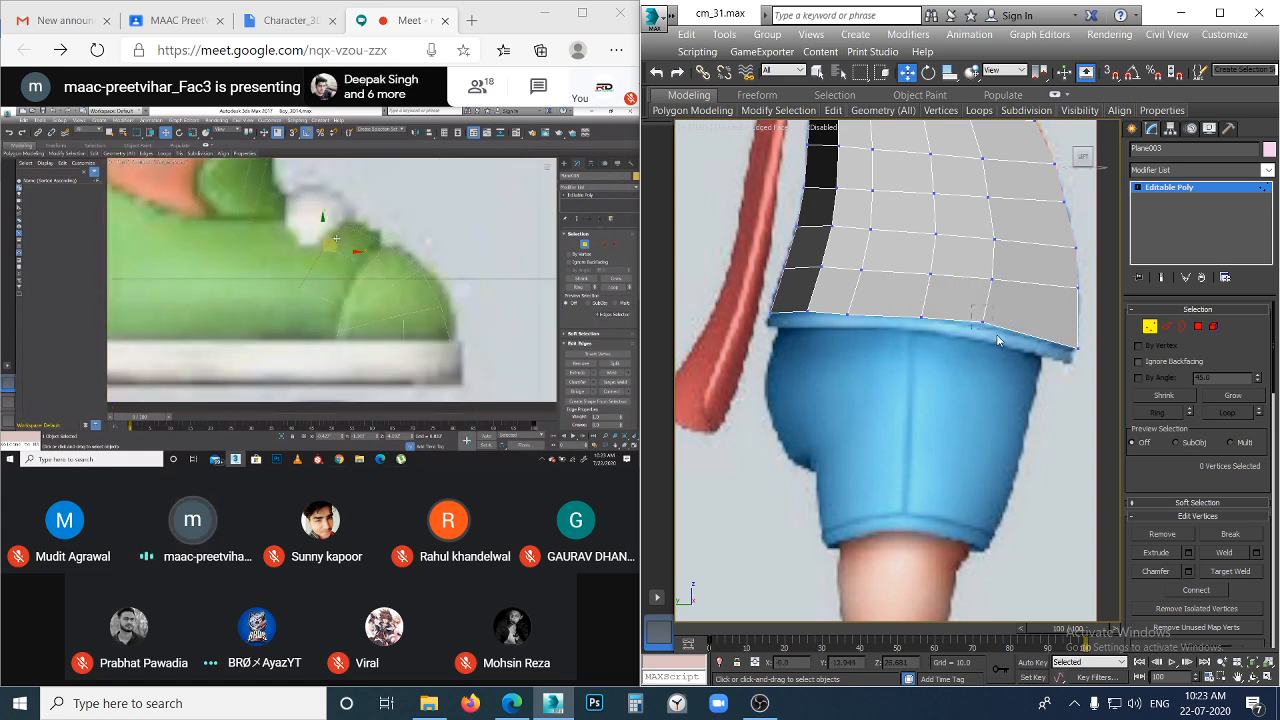
click(987, 324)
click(909, 331)
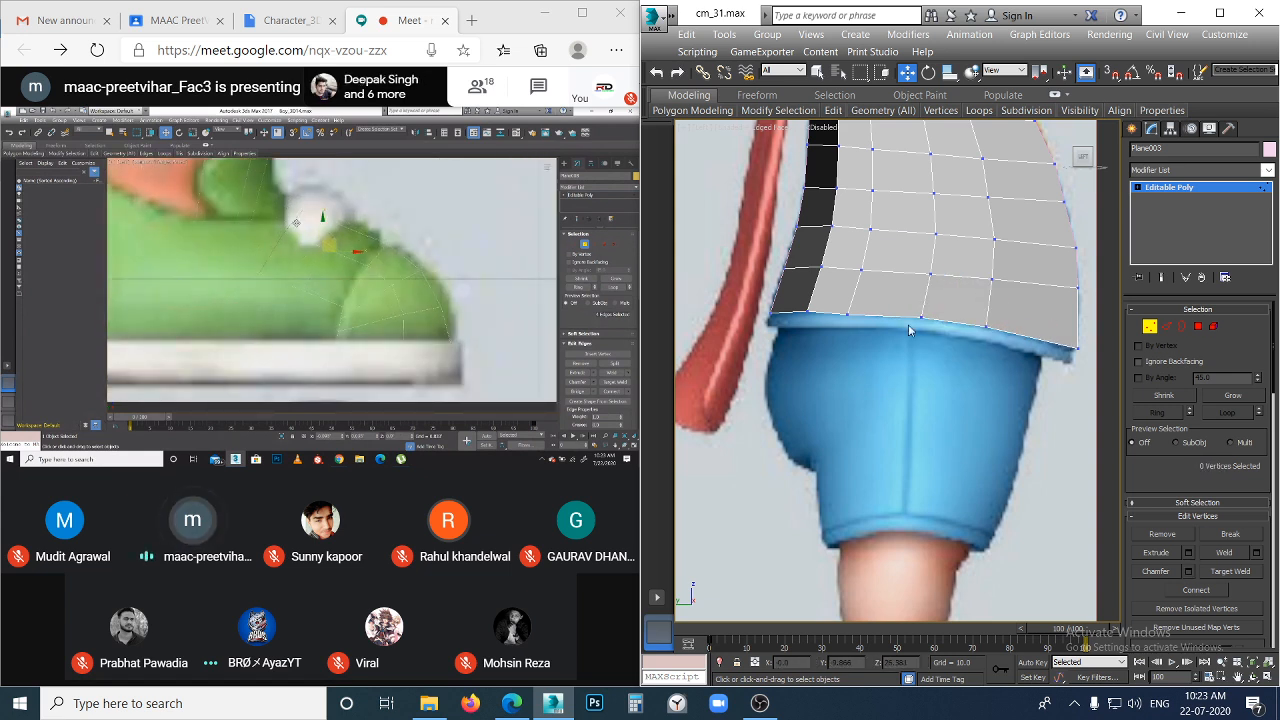
- Fine-tune the individual hem vertices from back to front corner so the bottom edge follows the shirt's curve
click(848, 312)
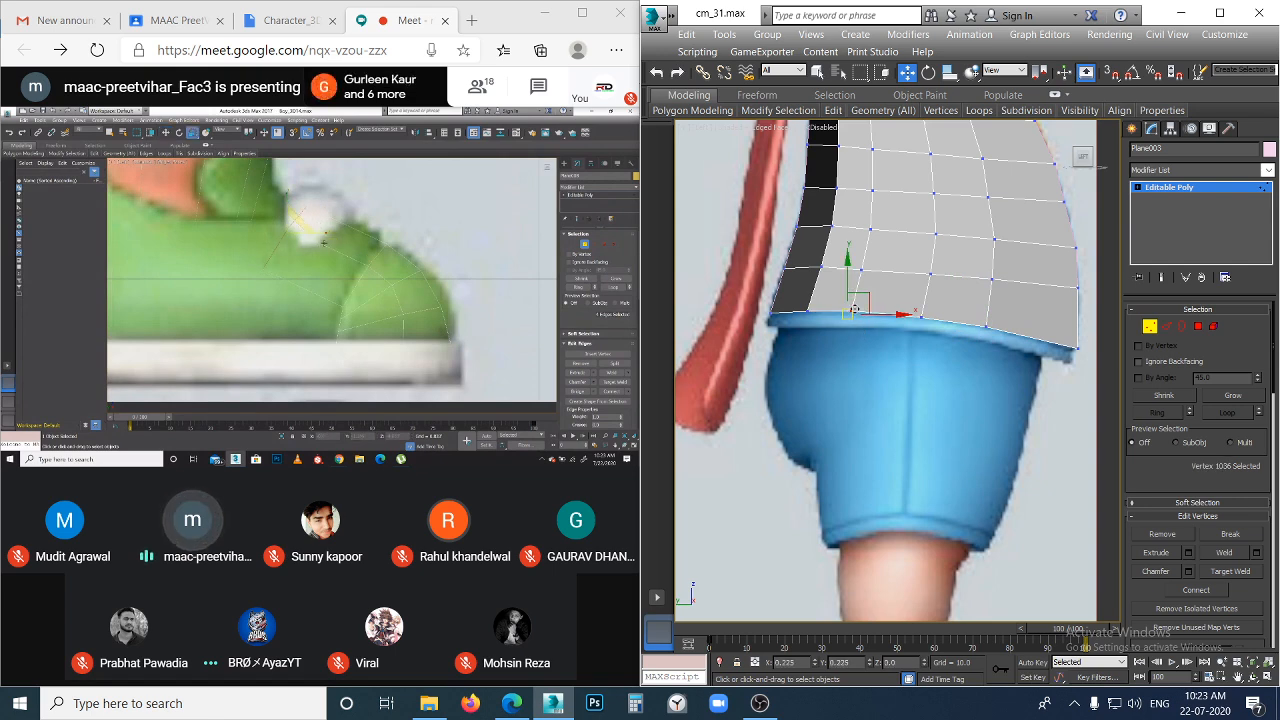
click(920, 317)
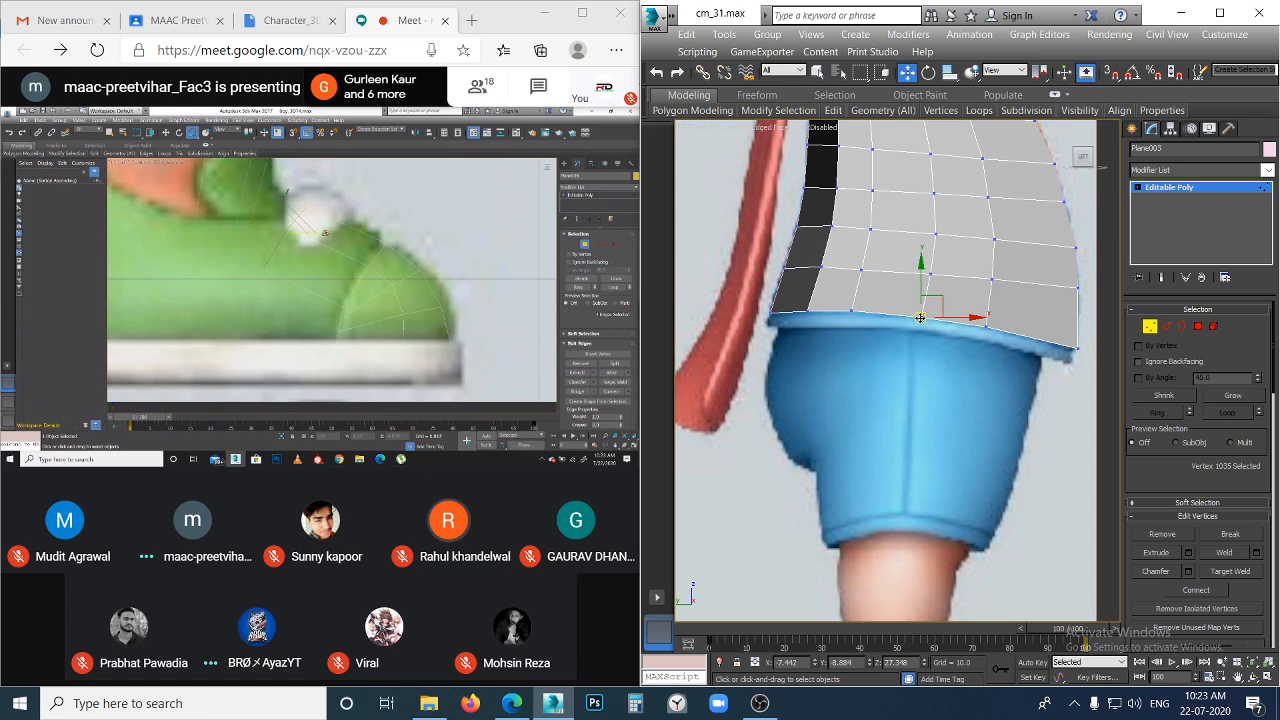
click(985, 325)
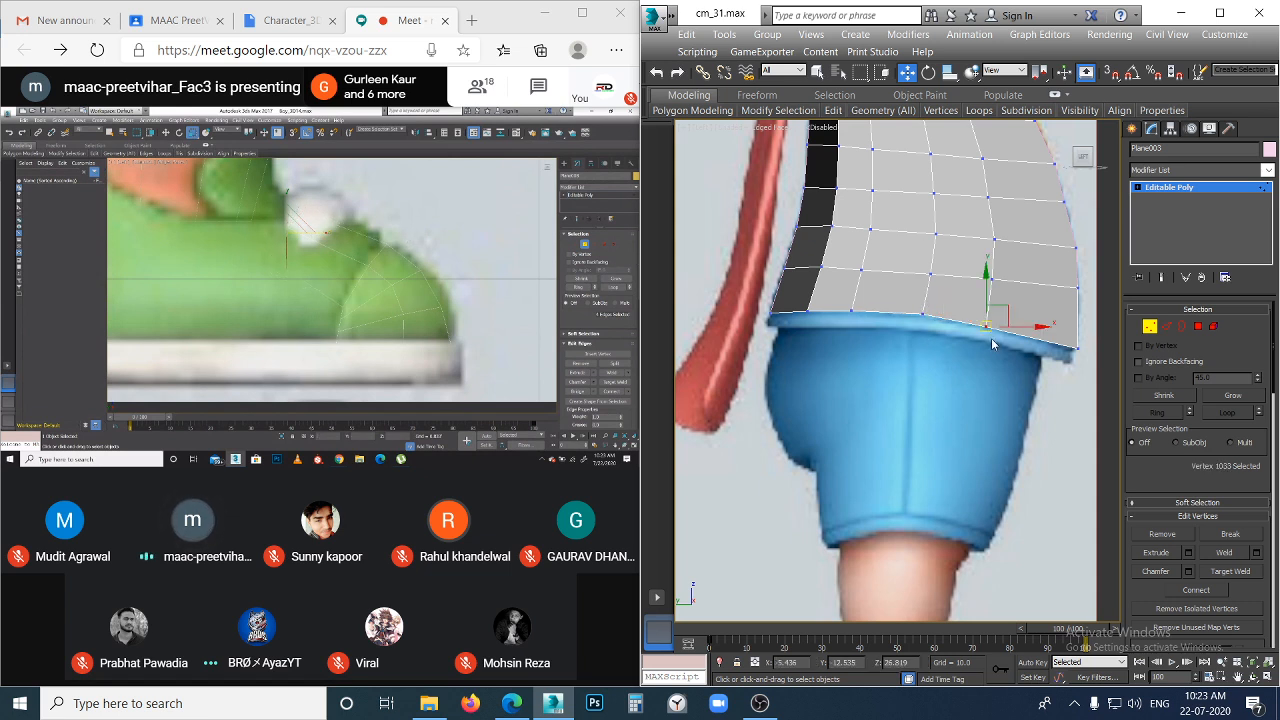
drag(988, 325, 990, 322)
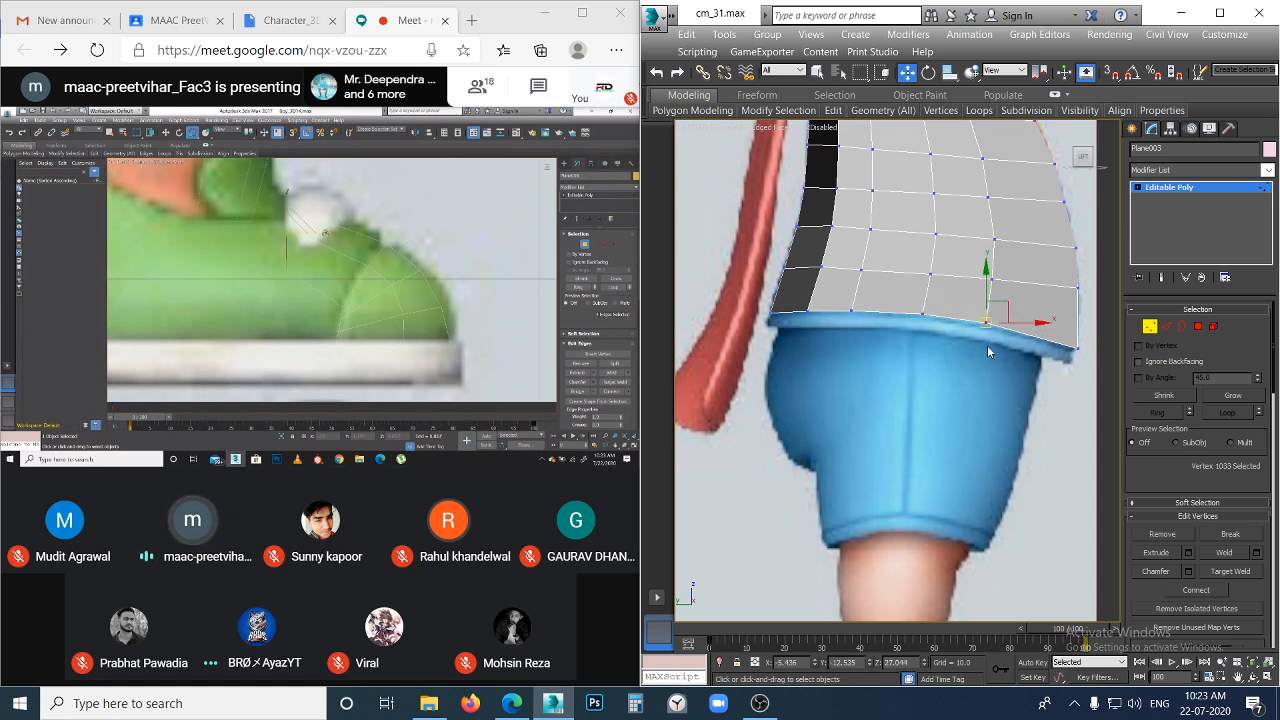
click(987, 350)
click(1074, 349)
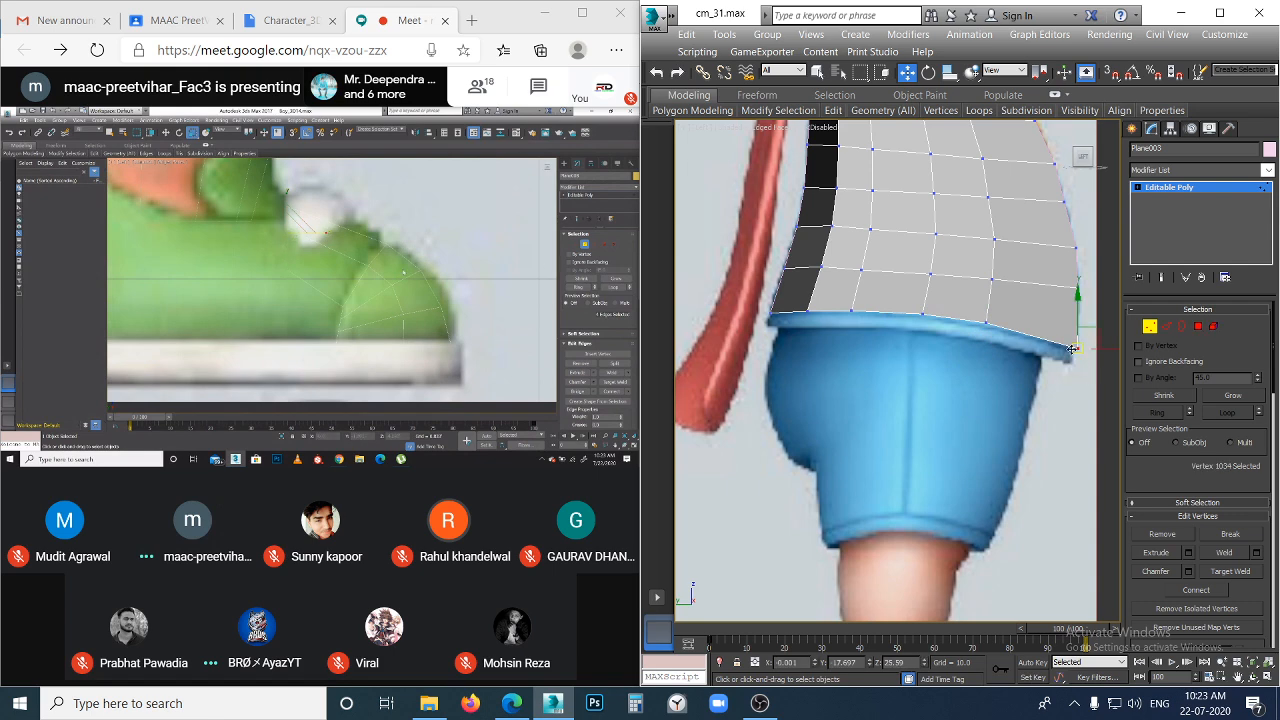
click(1030, 435)
- Move the front vertex of the row just above the hem down and slightly outward along the belly outline
scroll(1016, 443, down, 3)
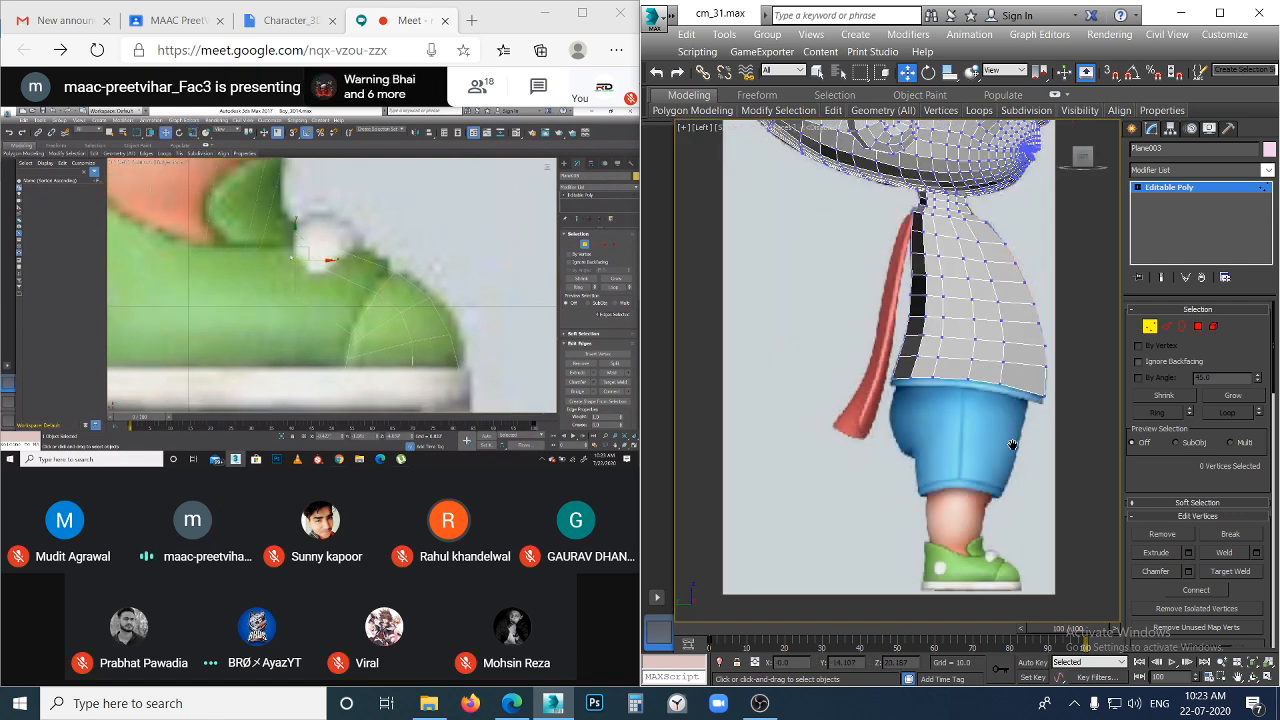
middle_drag(1012, 441, 868, 393)
scroll(909, 335, up, 2)
click(891, 306)
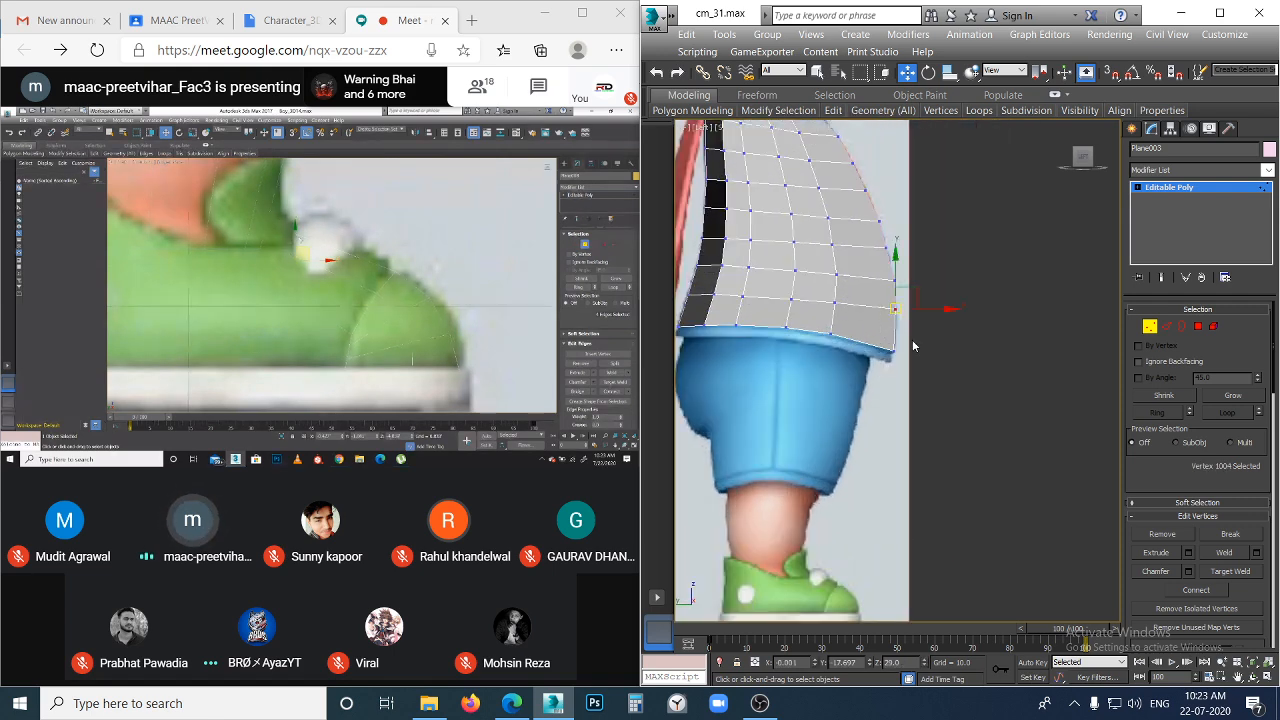
scroll(895, 304, up, 2)
drag(881, 283, 884, 295)
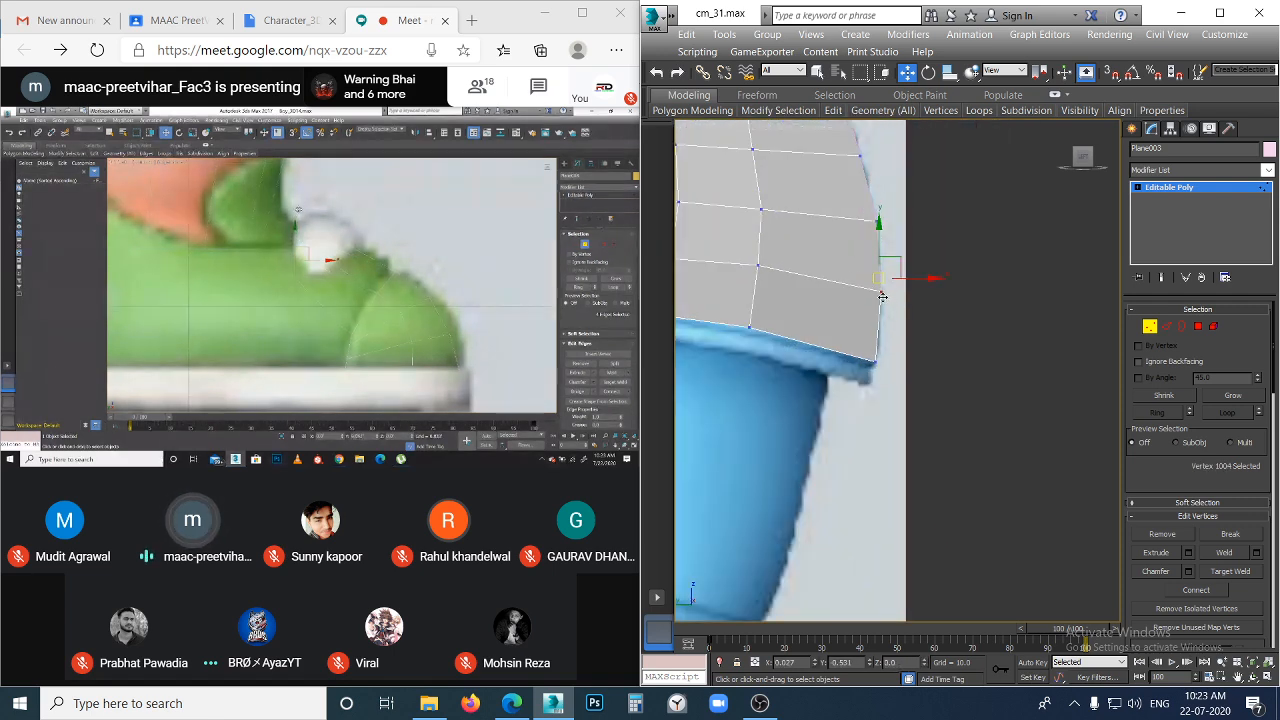
click(917, 342)
- Adjust the front vertices of the next two rows up to follow the belly outline in the side reference
scroll(917, 342, down, 4)
middle_drag(917, 342, 941, 350)
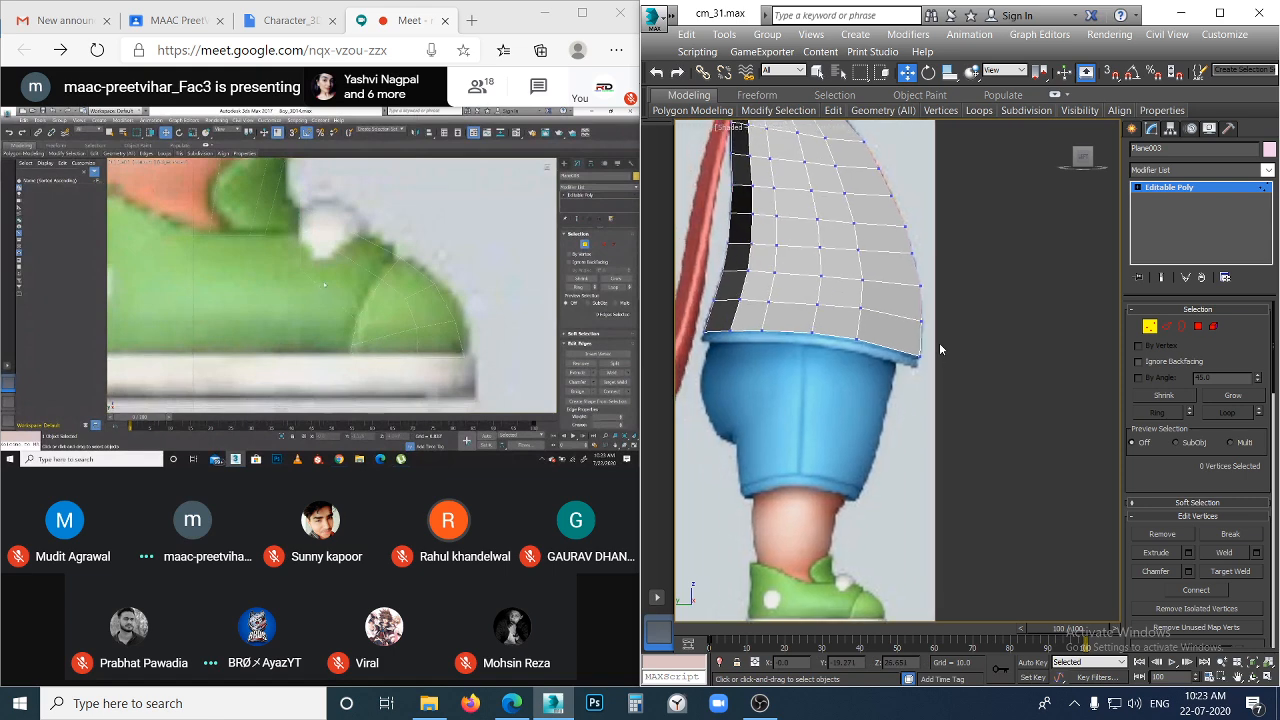
click(920, 285)
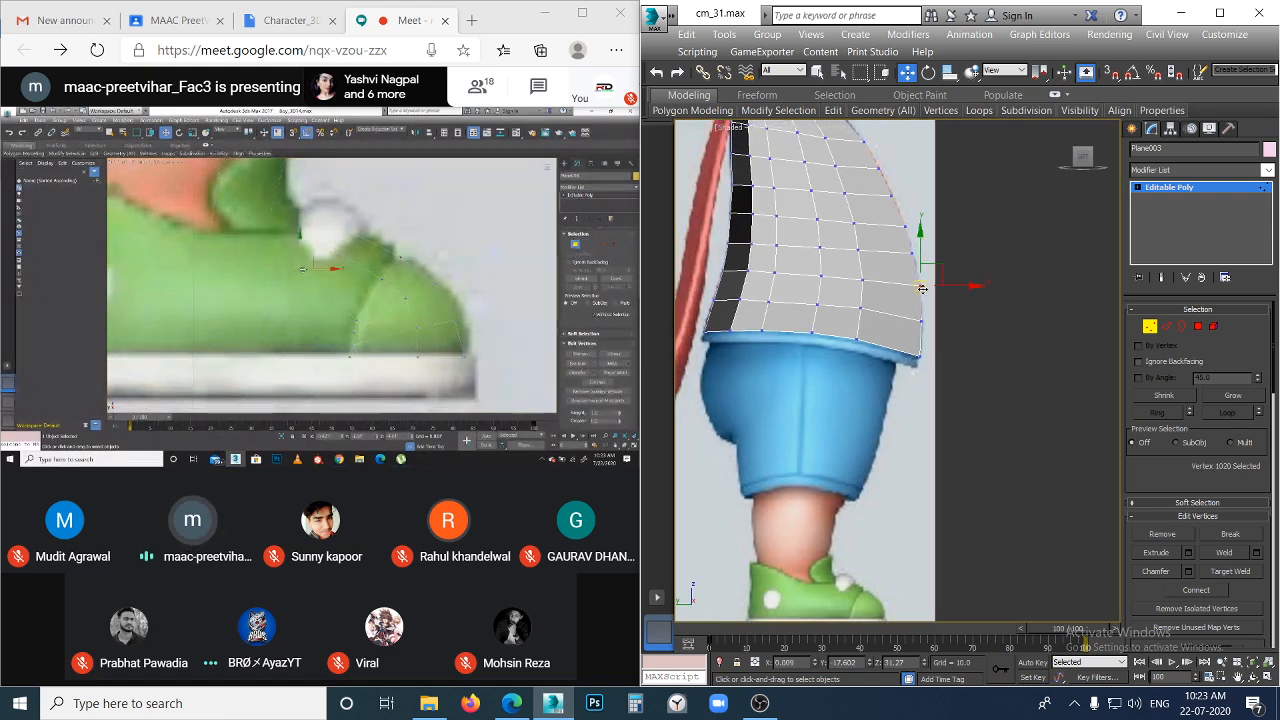
click(912, 256)
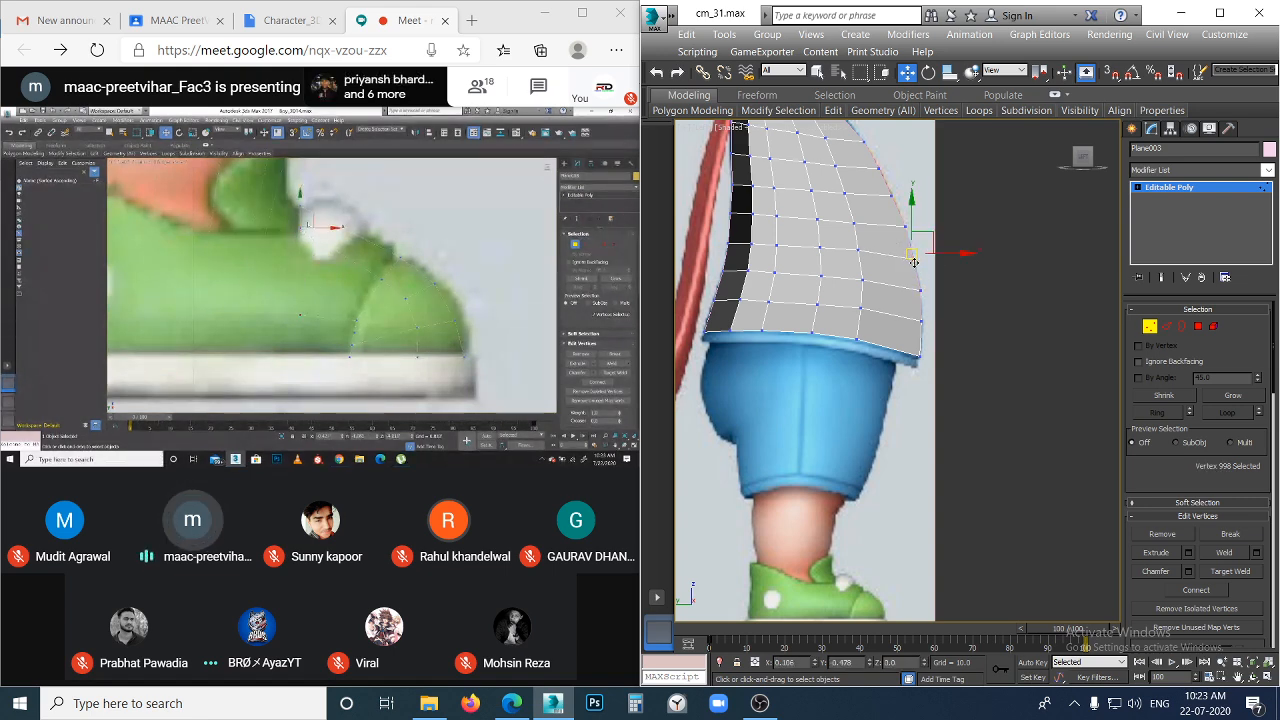
click(962, 287)
- In the front view, move the two hem vertices between the centre and the side corner slightly outward
scroll(962, 287, down, 4)
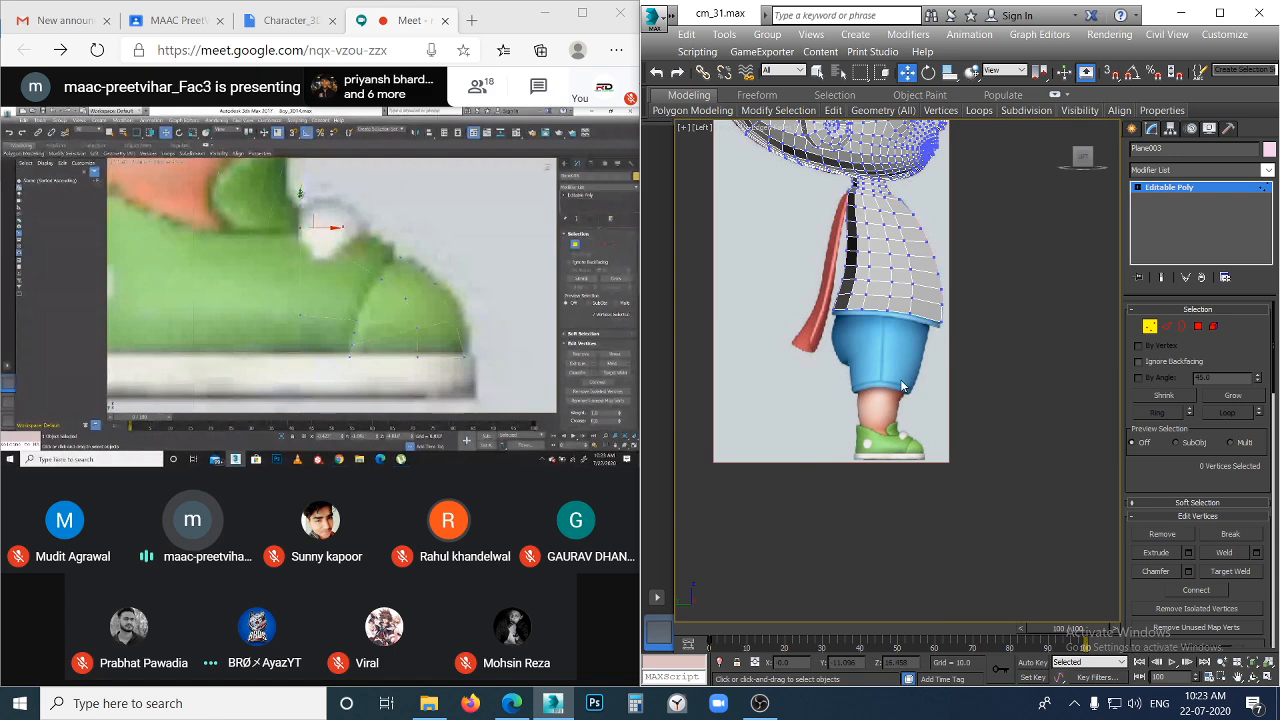
middle_drag(900, 379, 901, 394)
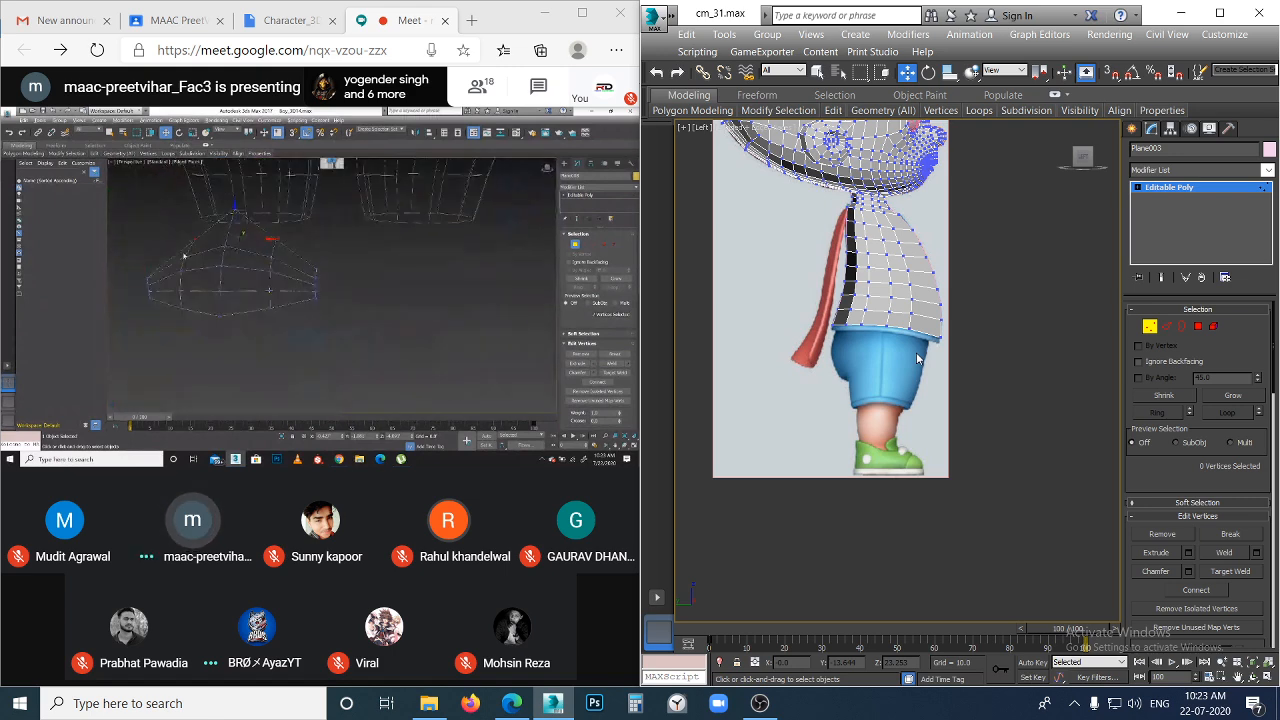
key(f)
scroll(875, 416, up, 2)
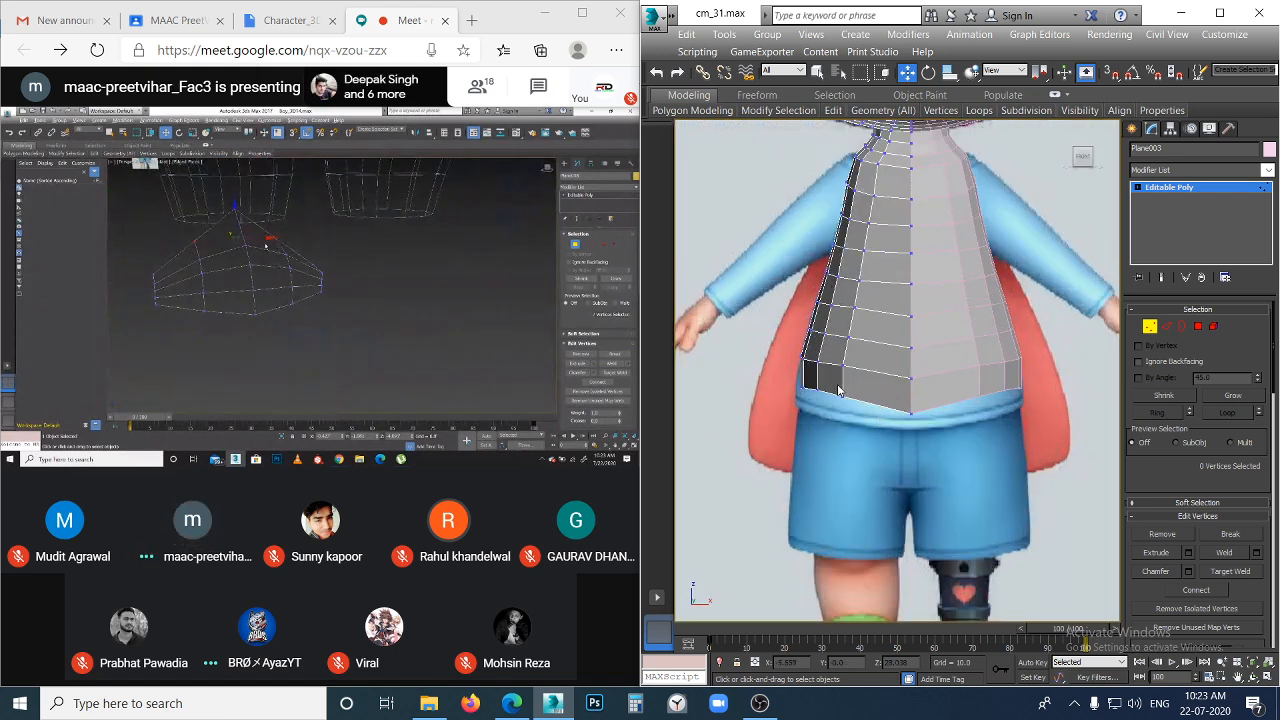
click(841, 393)
scroll(852, 412, up, 5)
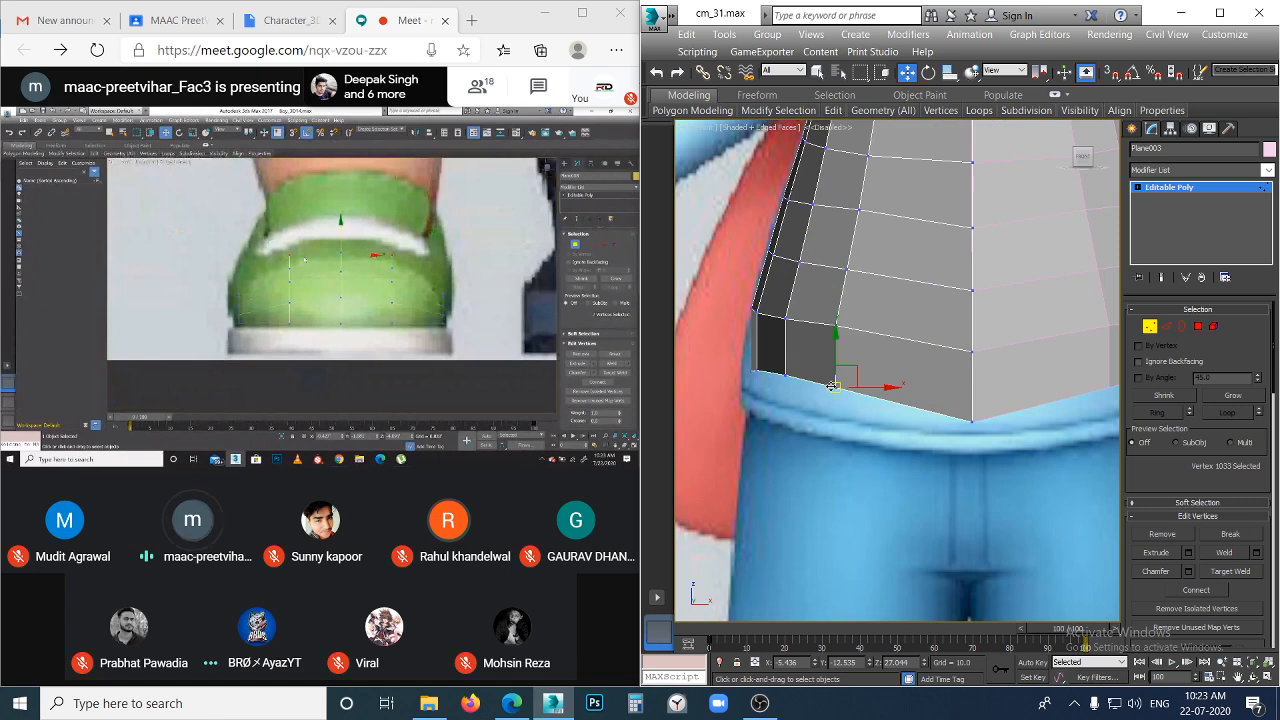
click(797, 392)
click(782, 376)
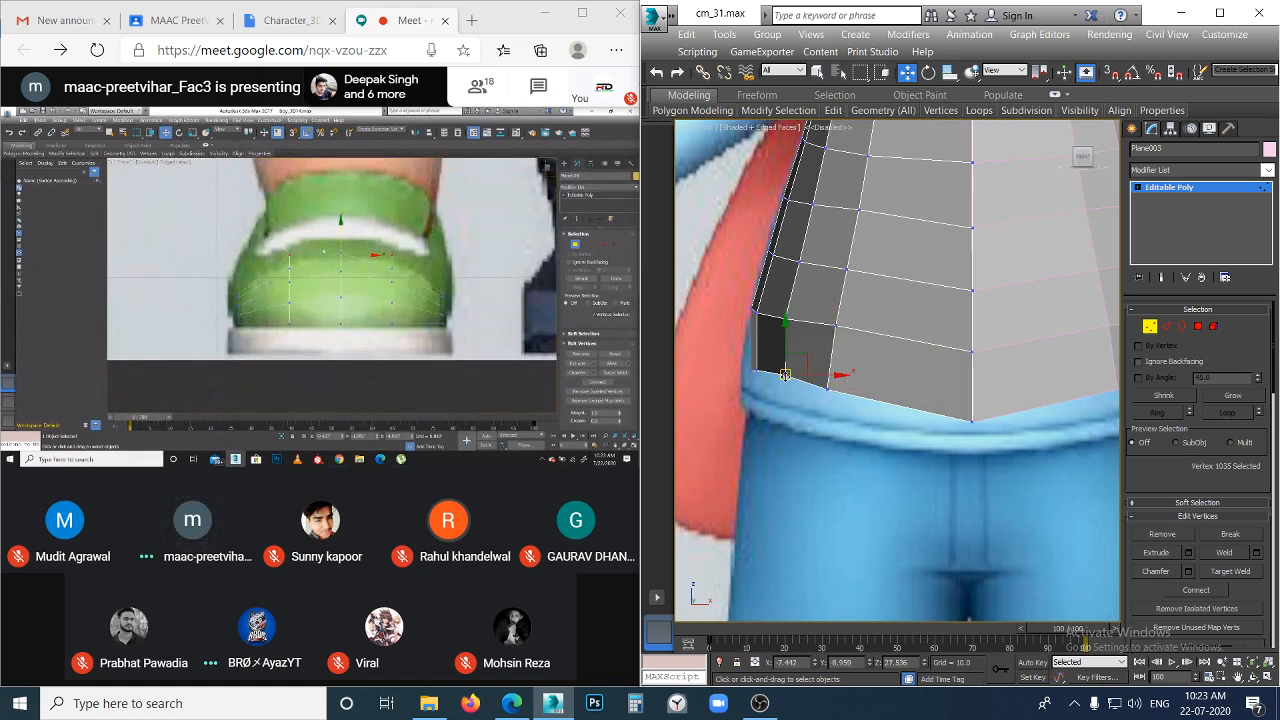
- Move the two overlapping side corner hem vertices outward to the shirt outline, then undo the downward shift of the corner
click(717, 358)
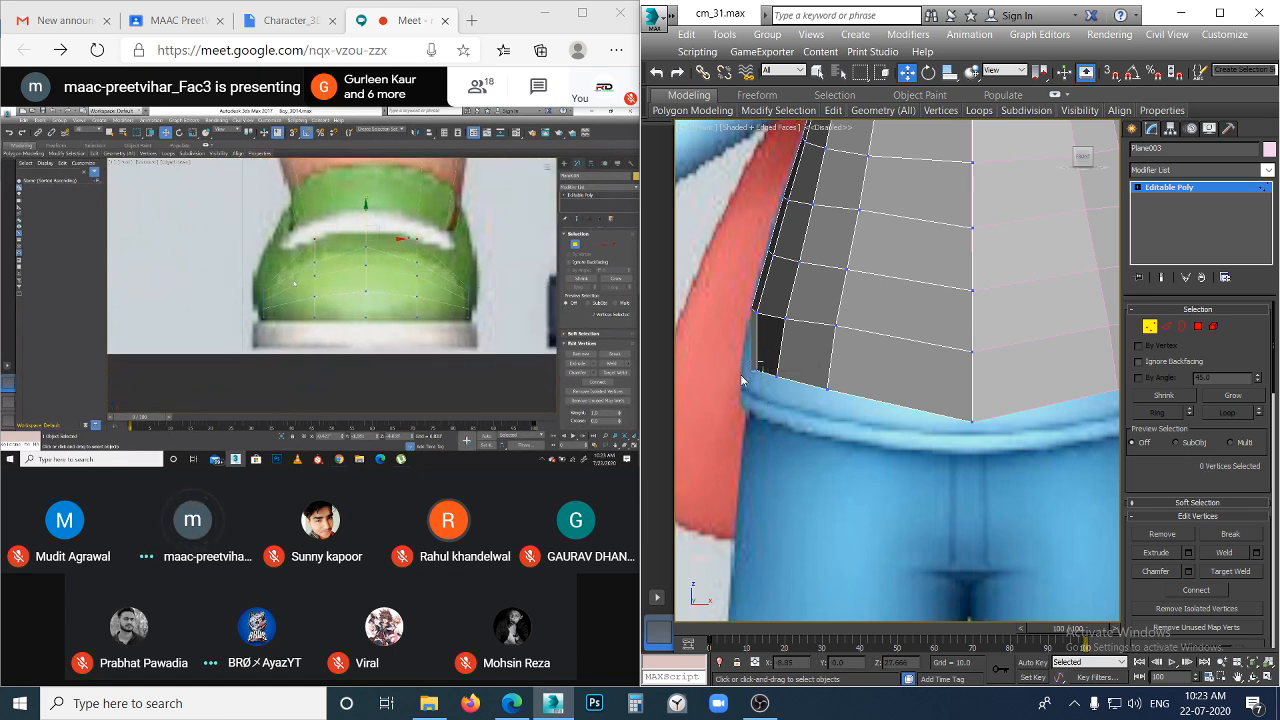
click(752, 376)
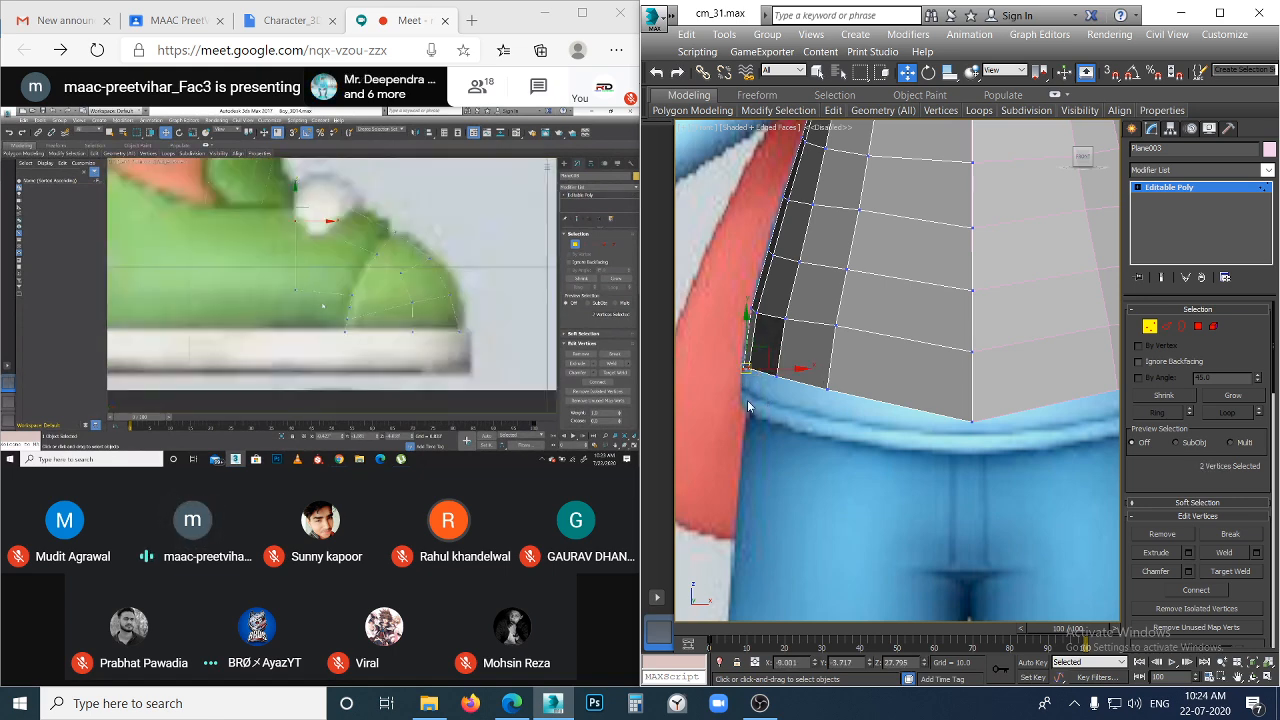
mouse_move(761, 388)
mouse_down()
mouse_move(739, 361)
mouse_move(747, 390)
mouse_up()
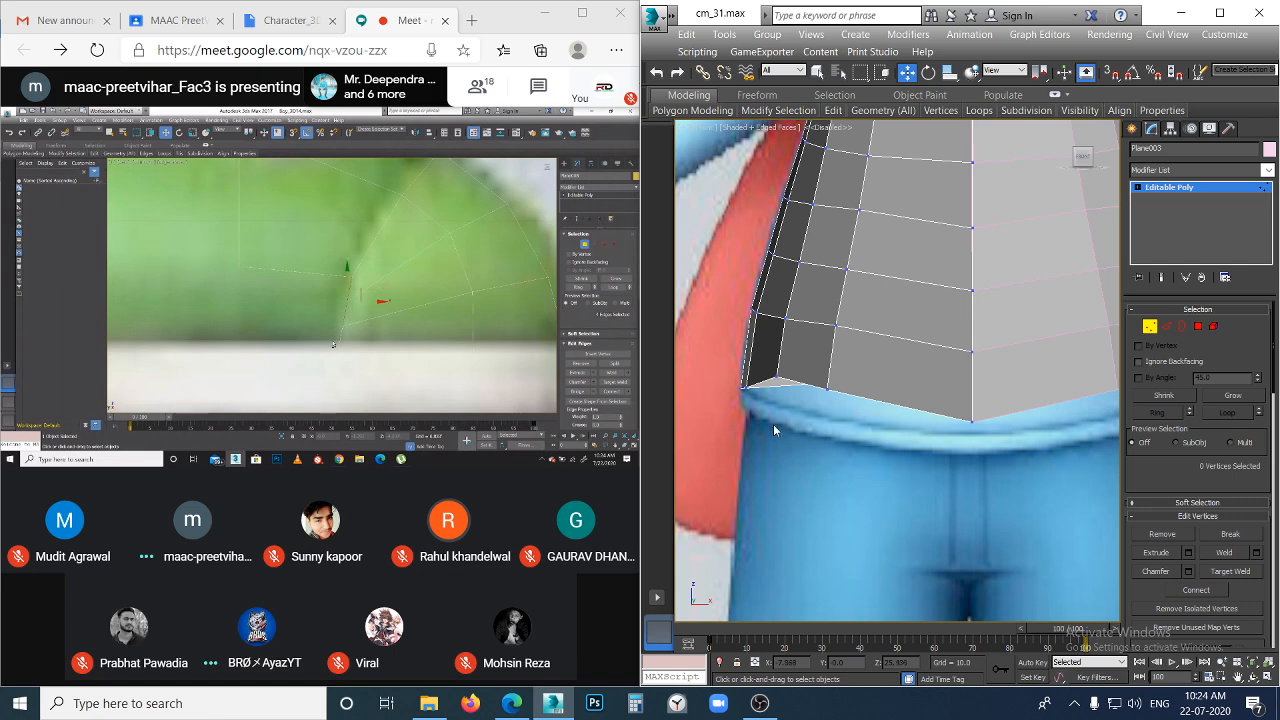
key(ctrl+z)
- Lower the hem vertices from beside the side corner to the centre front so the edge follows the curved shirt hem
click(771, 385)
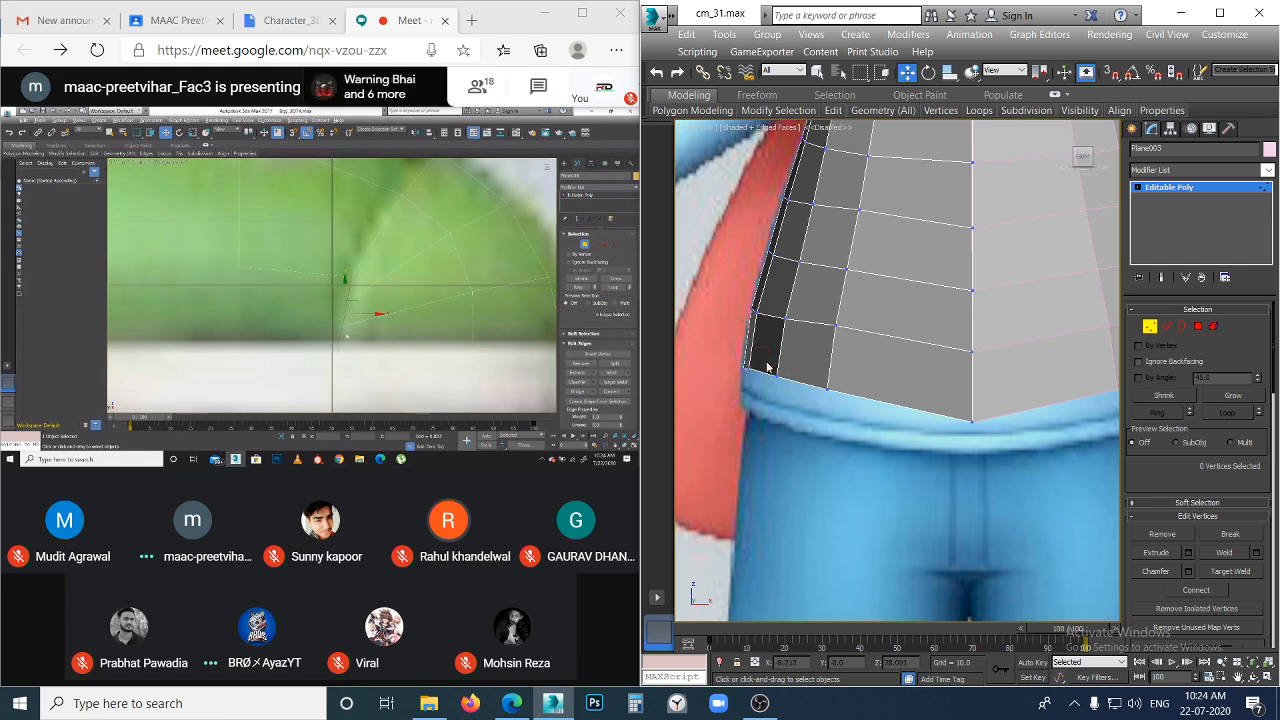
drag(765, 363, 780, 389)
drag(778, 325, 778, 344)
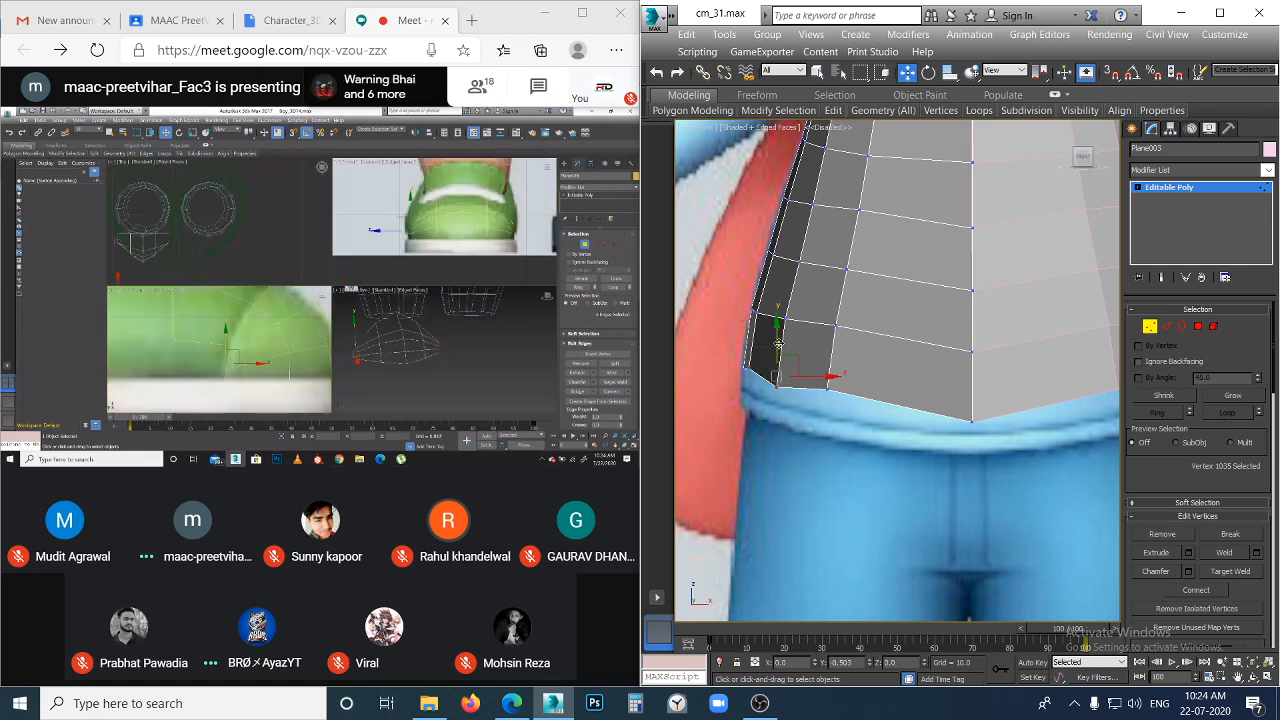
click(849, 427)
click(827, 388)
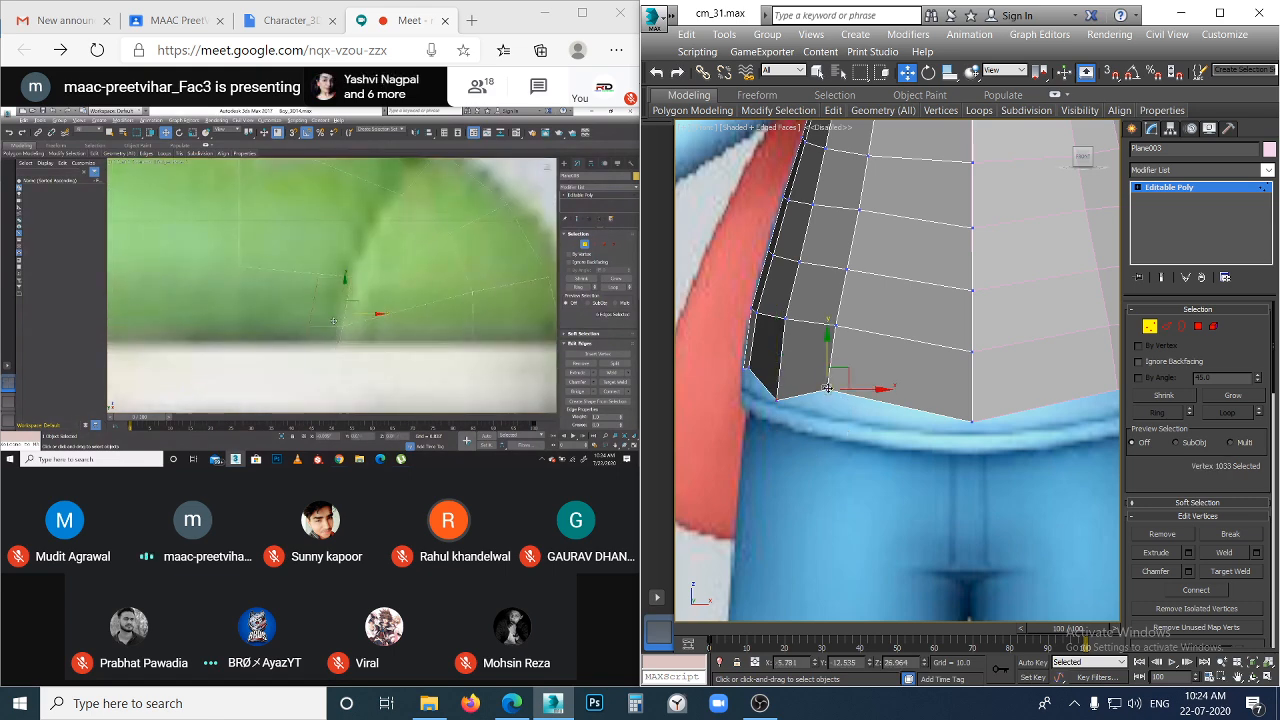
drag(828, 331, 989, 397)
click(985, 421)
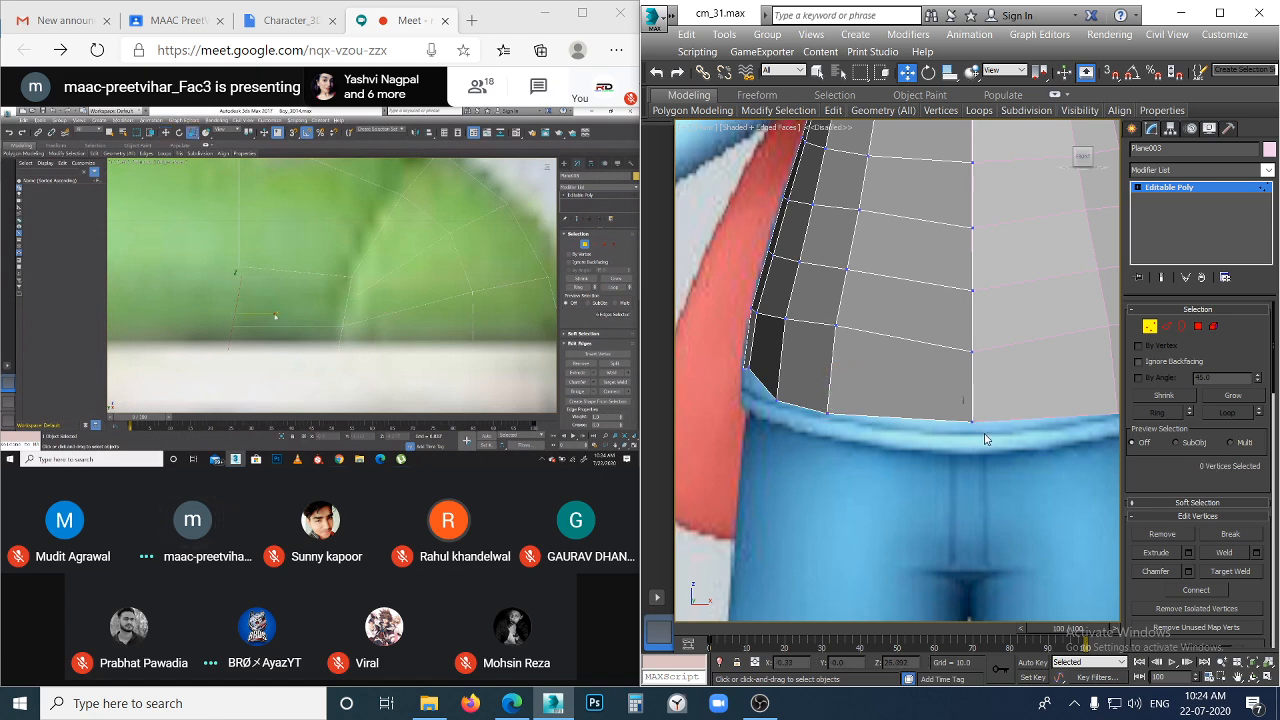
click(972, 421)
drag(971, 367, 971, 376)
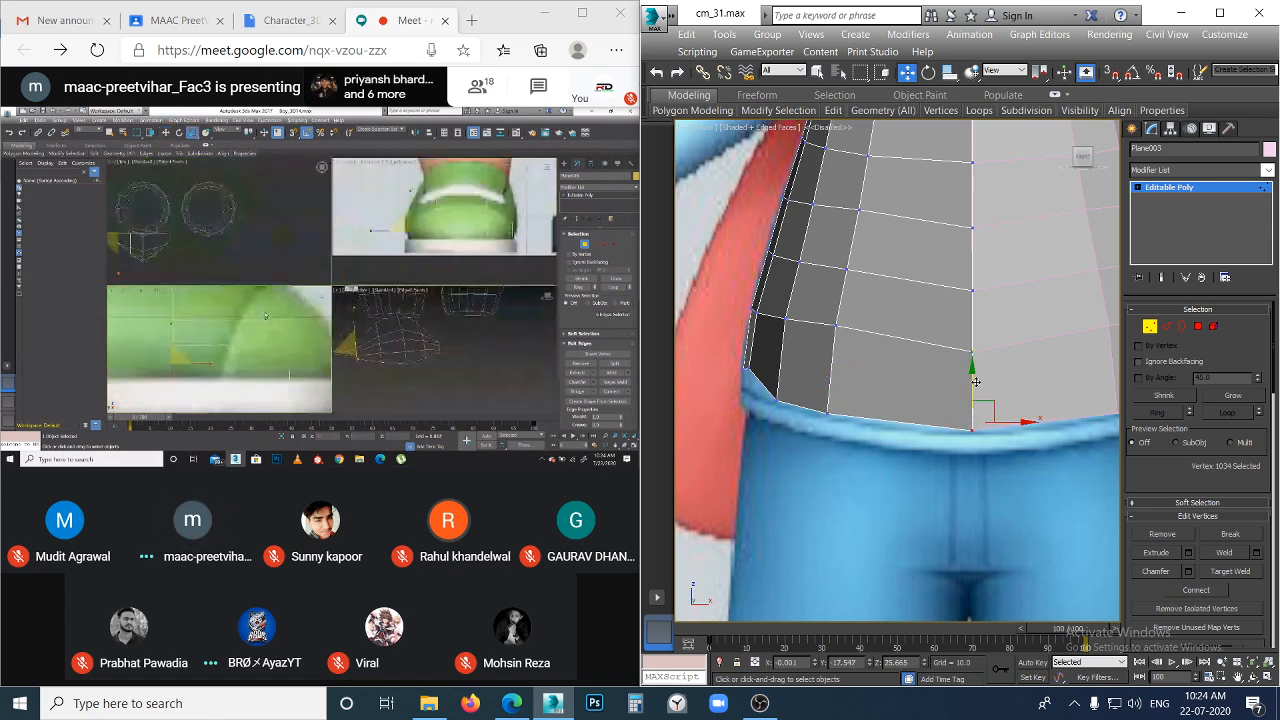
- Lower the two inner vertices of the row just above the hem slightly to echo the curved bottom edge
click(850, 332)
click(834, 325)
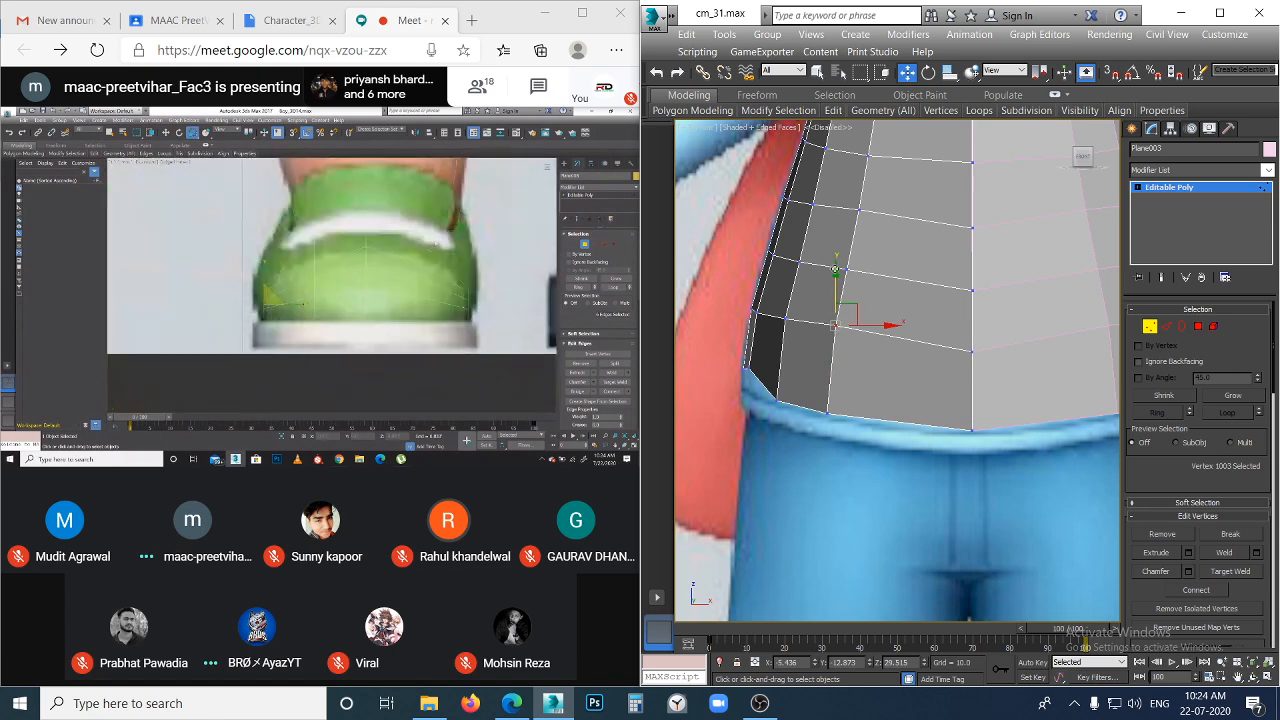
drag(835, 270, 837, 276)
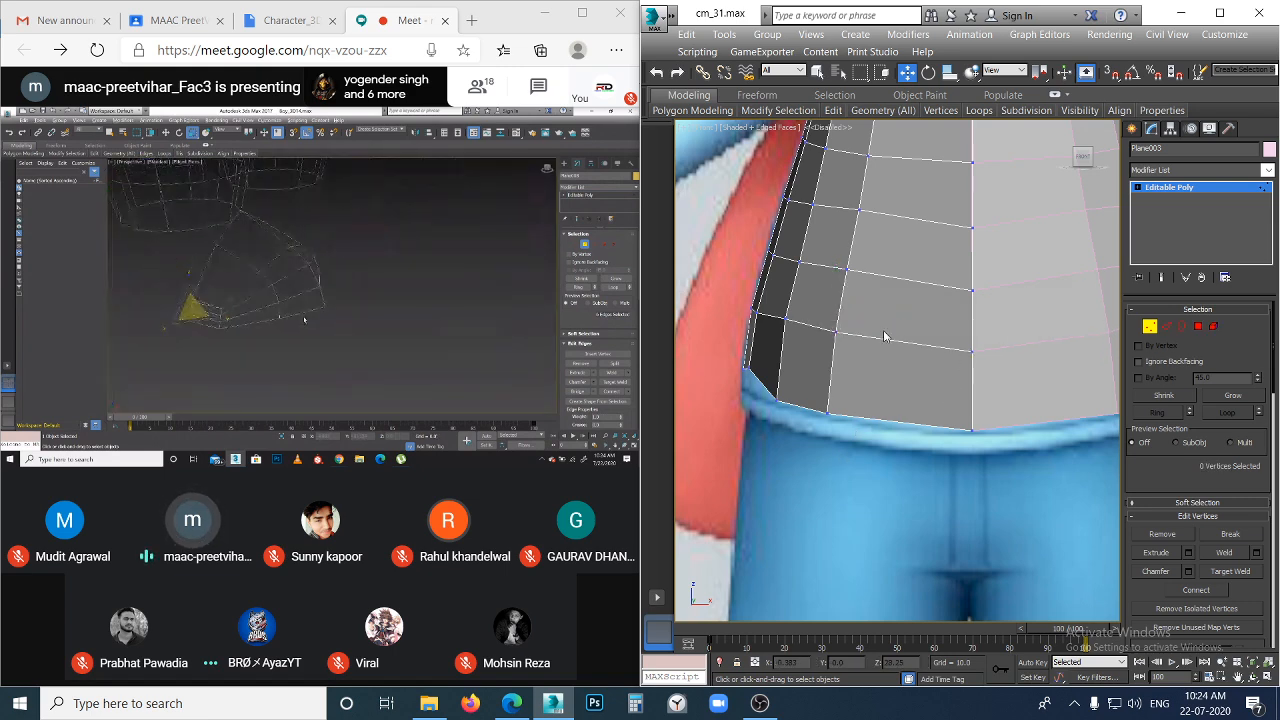
click(770, 310)
click(785, 318)
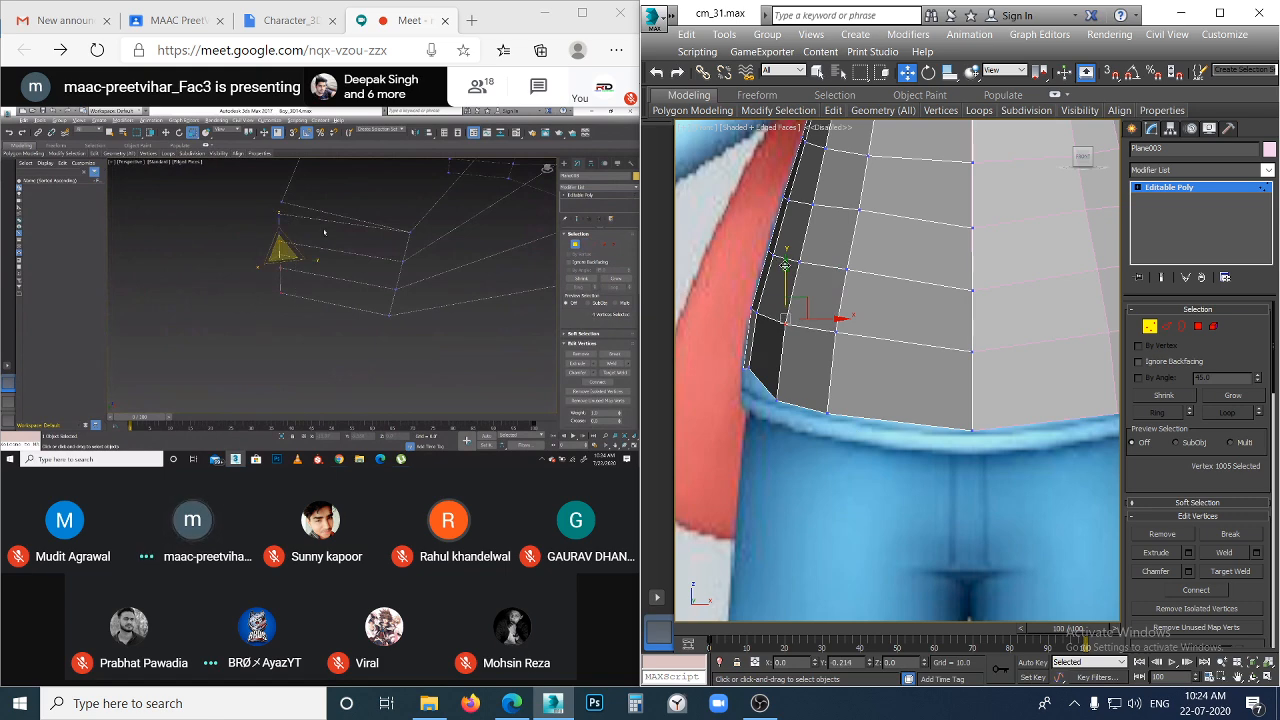
click(842, 388)
- Slightly lower the vertices beside the centre line in the third and second rows above the hem to curve those rows
scroll(924, 344, down, 3)
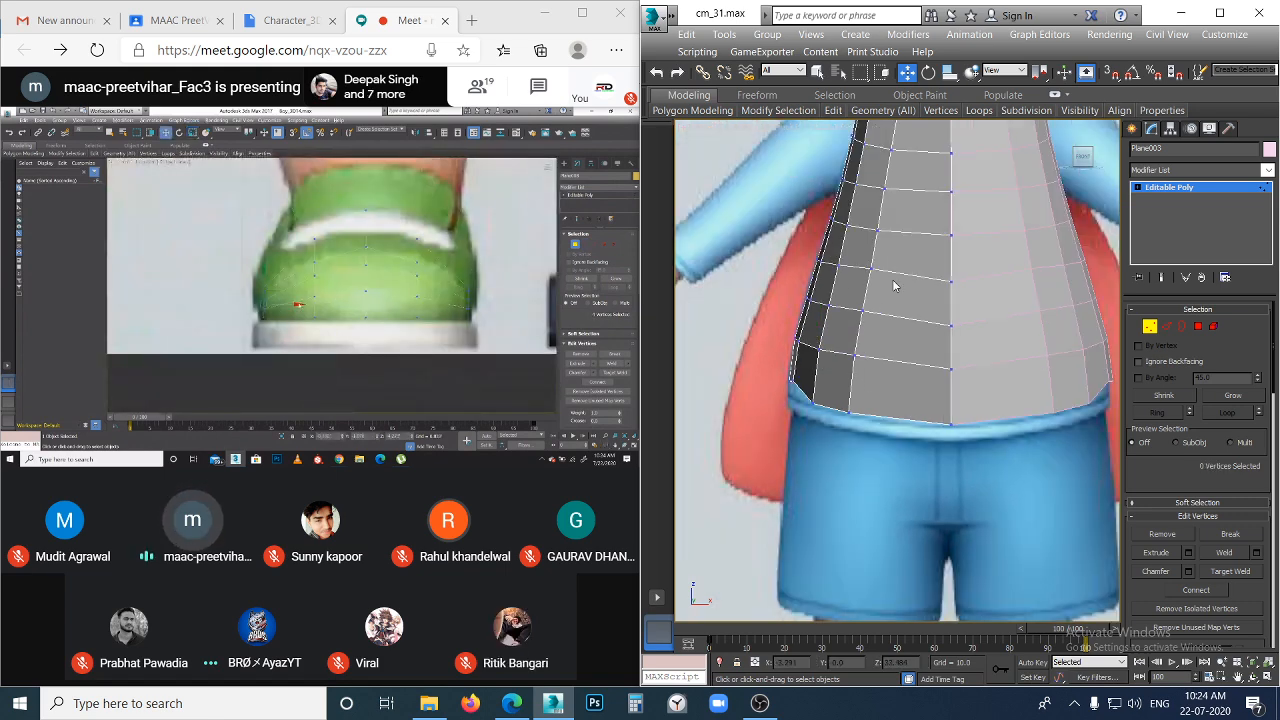
scroll(895, 286, down, 5)
scroll(898, 358, up, 5)
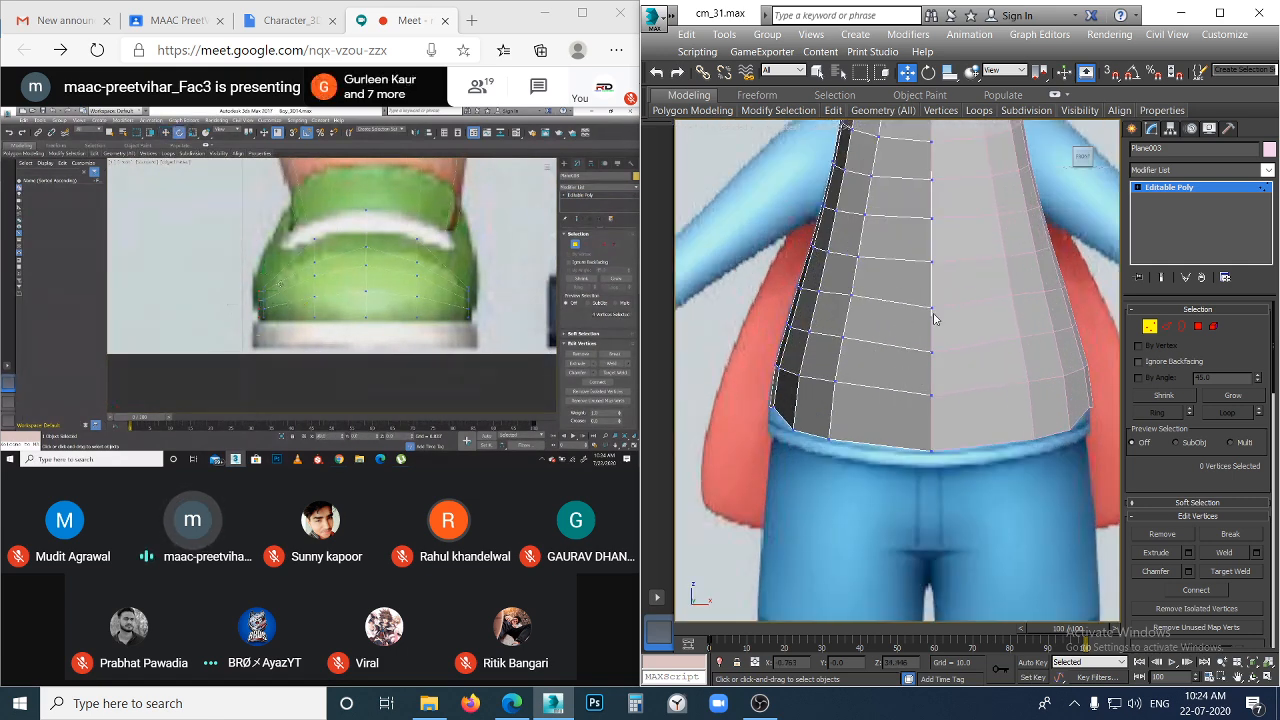
click(848, 295)
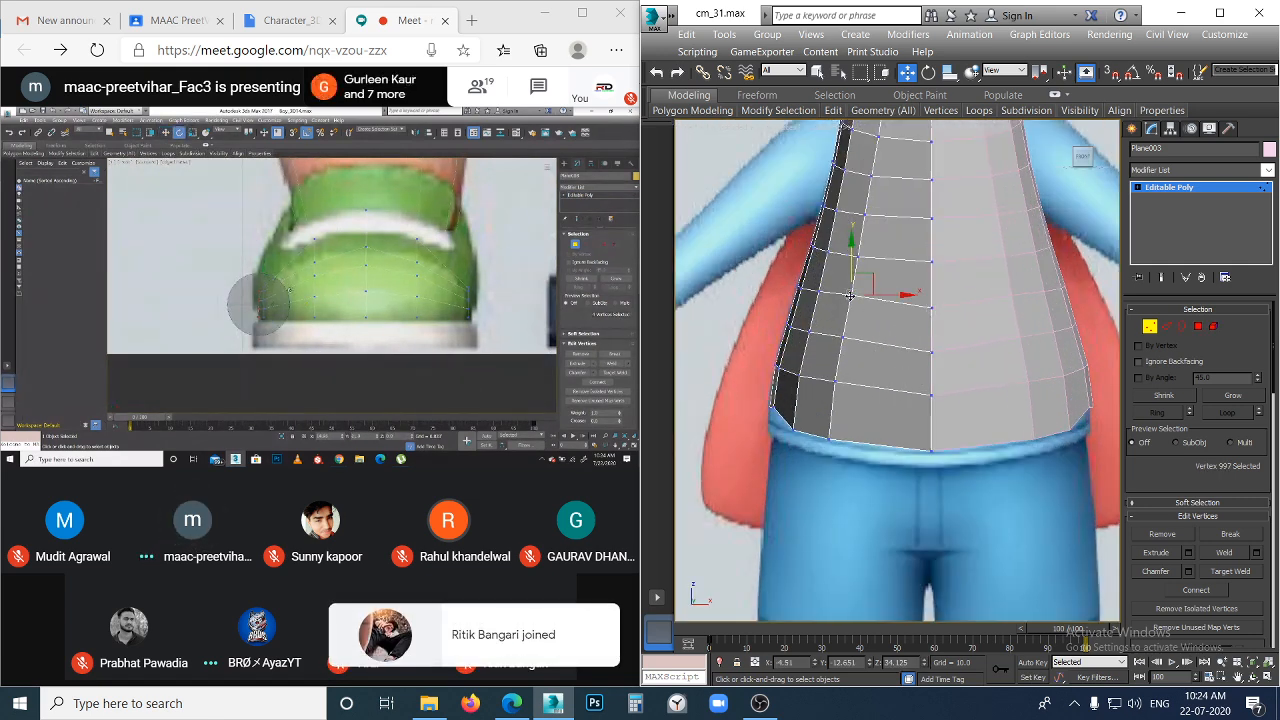
drag(849, 242, 849, 252)
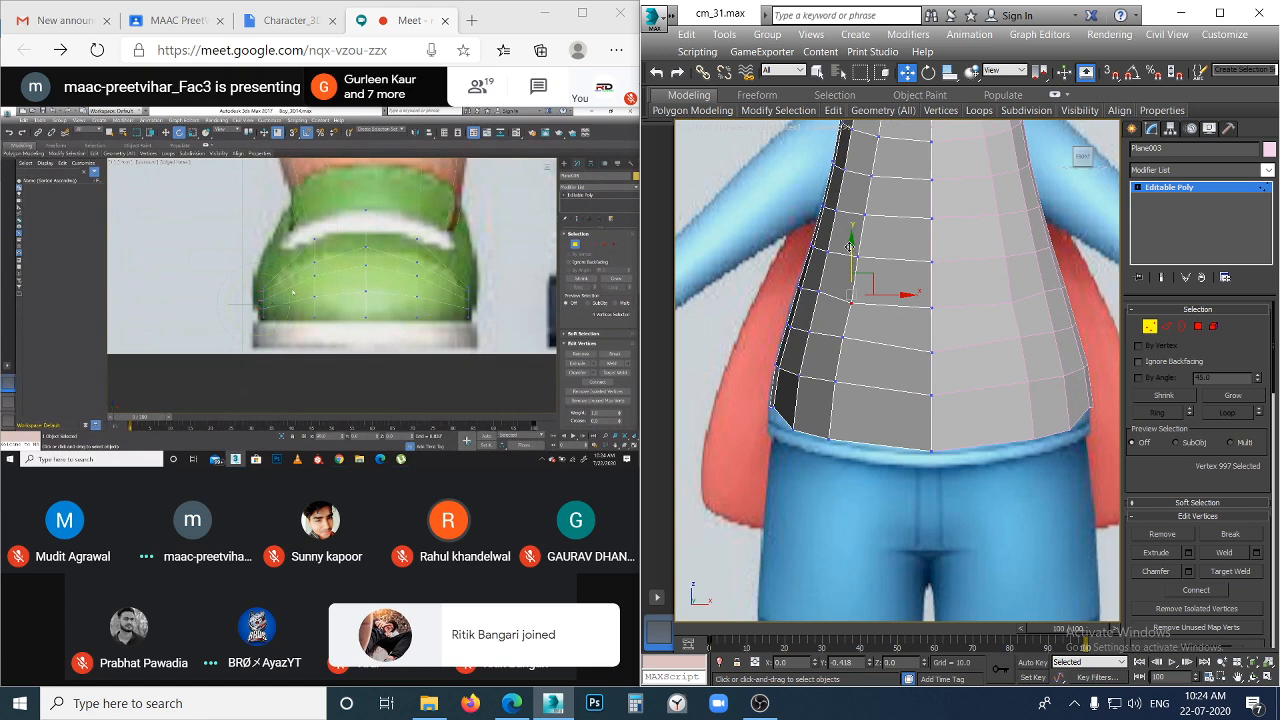
click(843, 338)
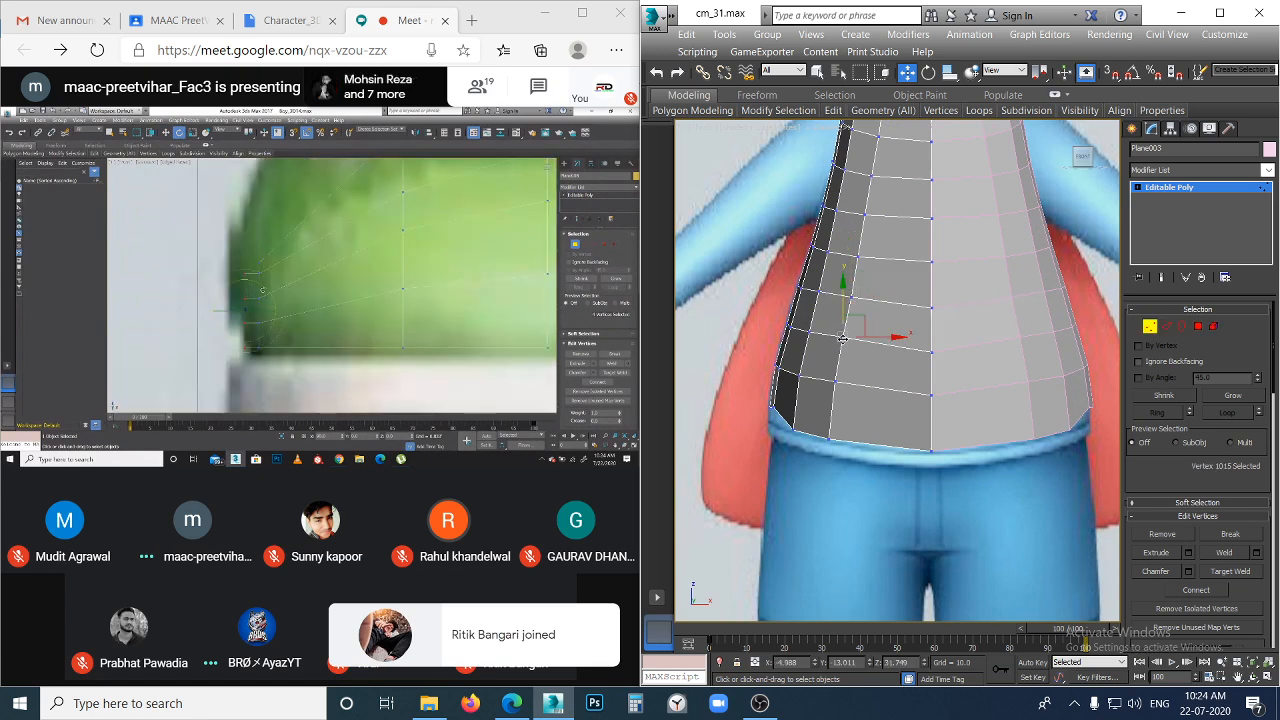
click(835, 316)
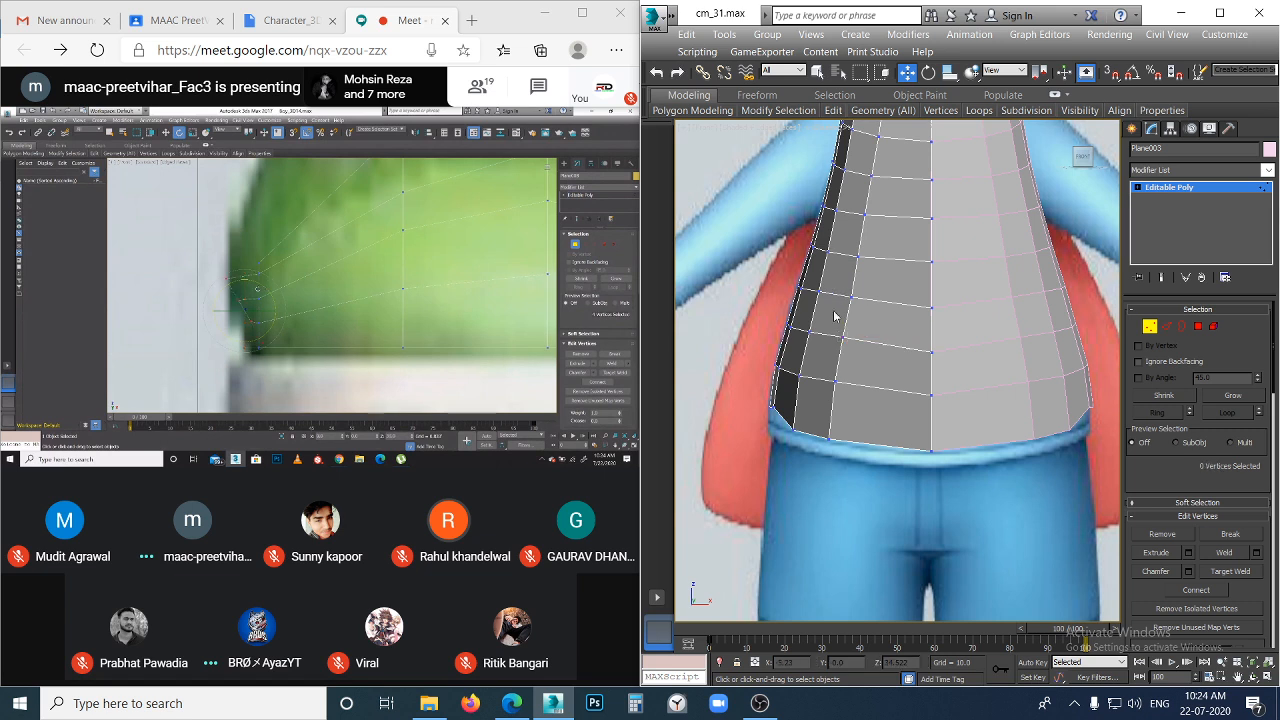
click(840, 340)
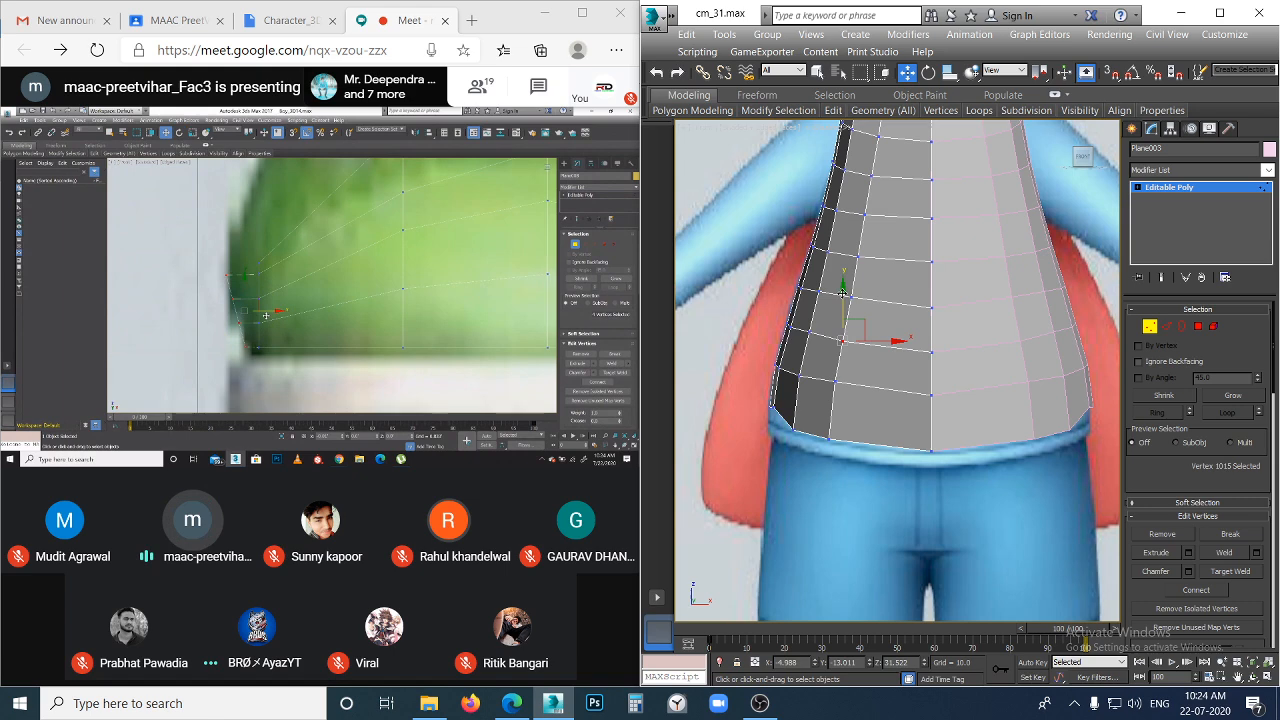
click(897, 435)
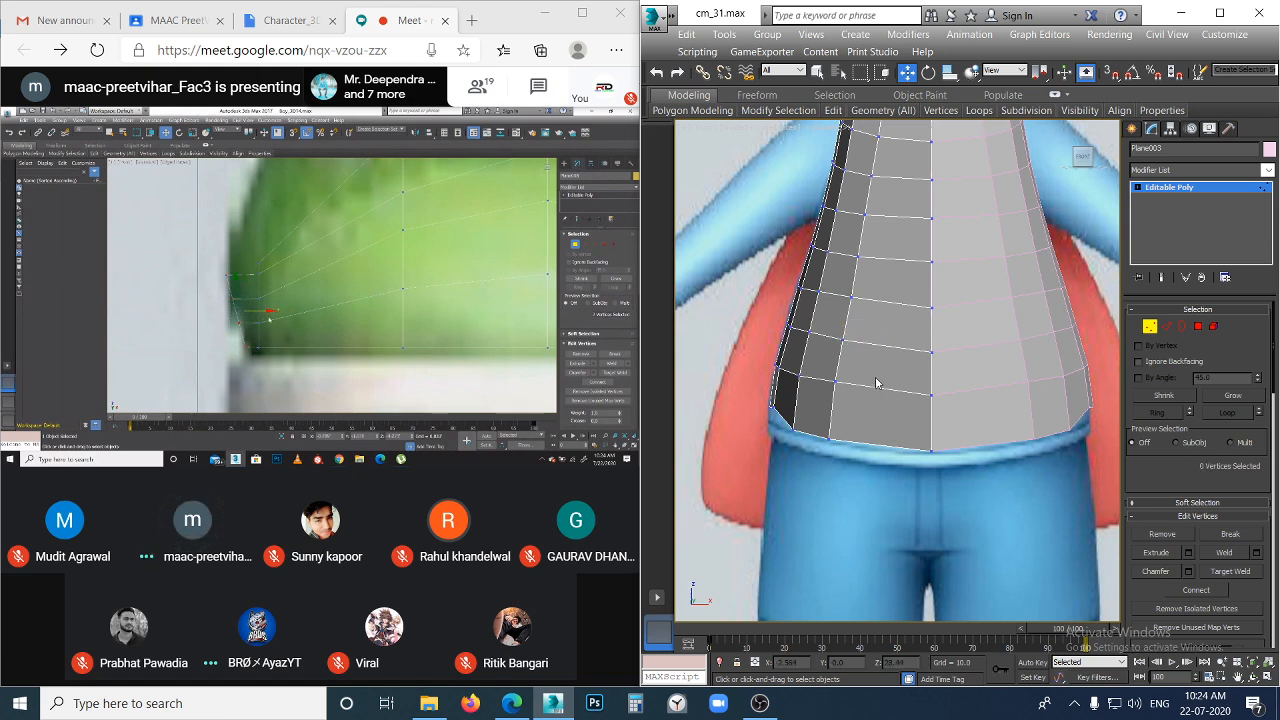
click(832, 379)
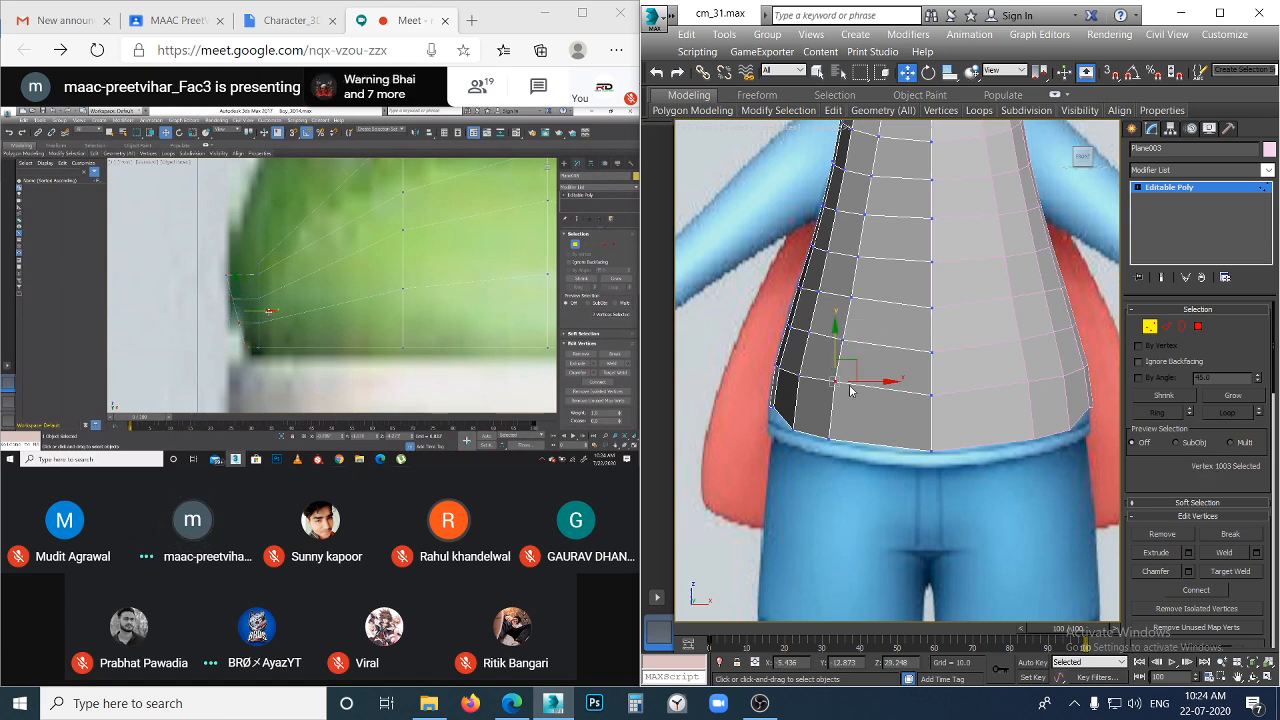
click(835, 332)
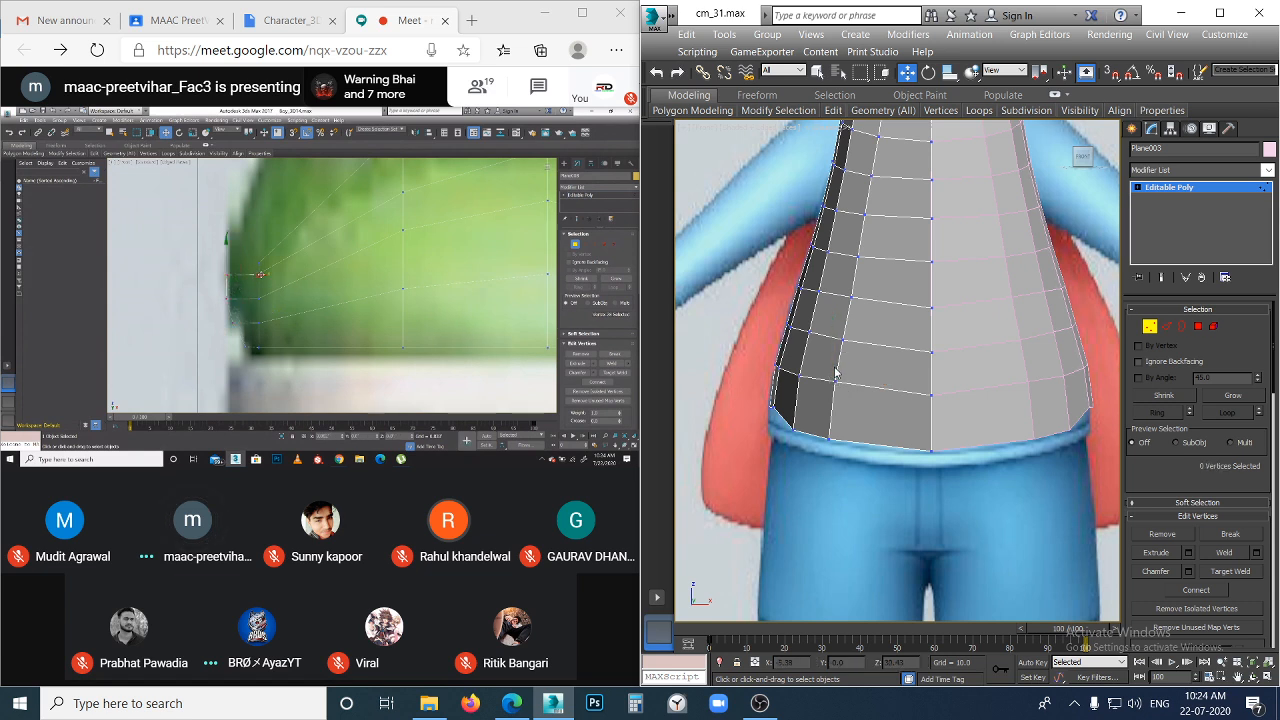
click(835, 376)
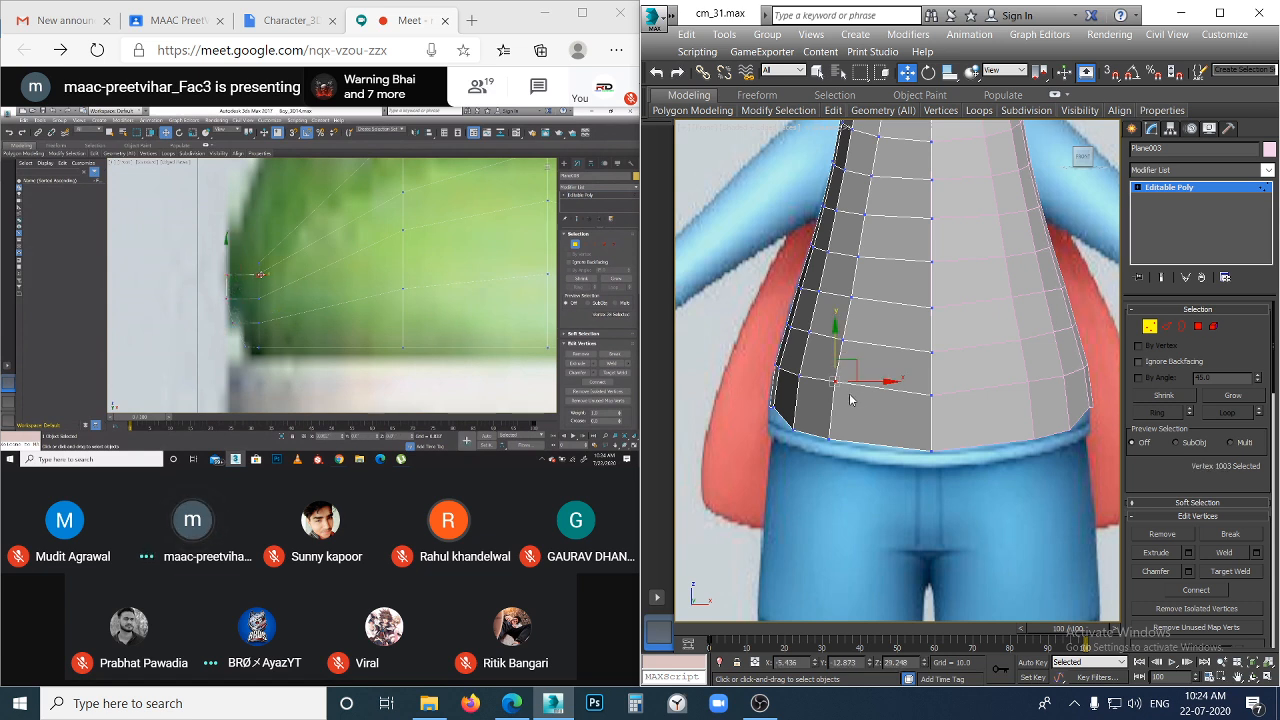
click(836, 330)
scroll(900, 330, down, 5)
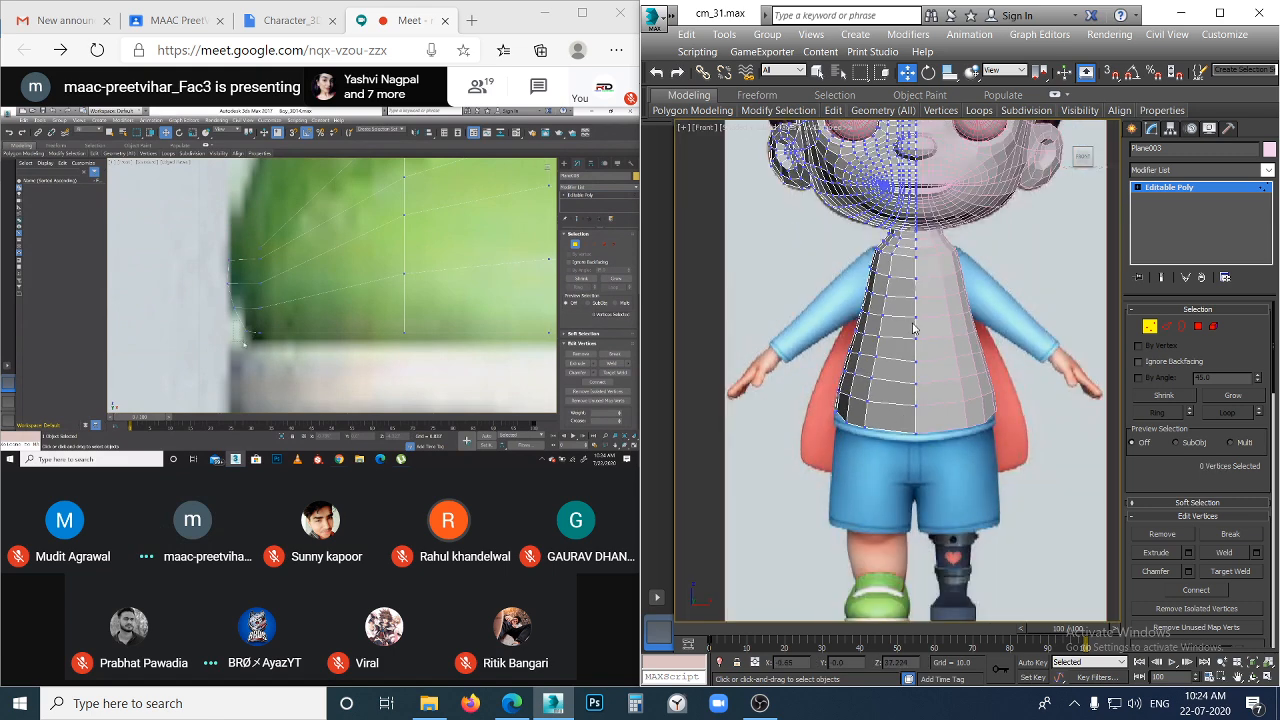
drag(916, 348, 912, 321)
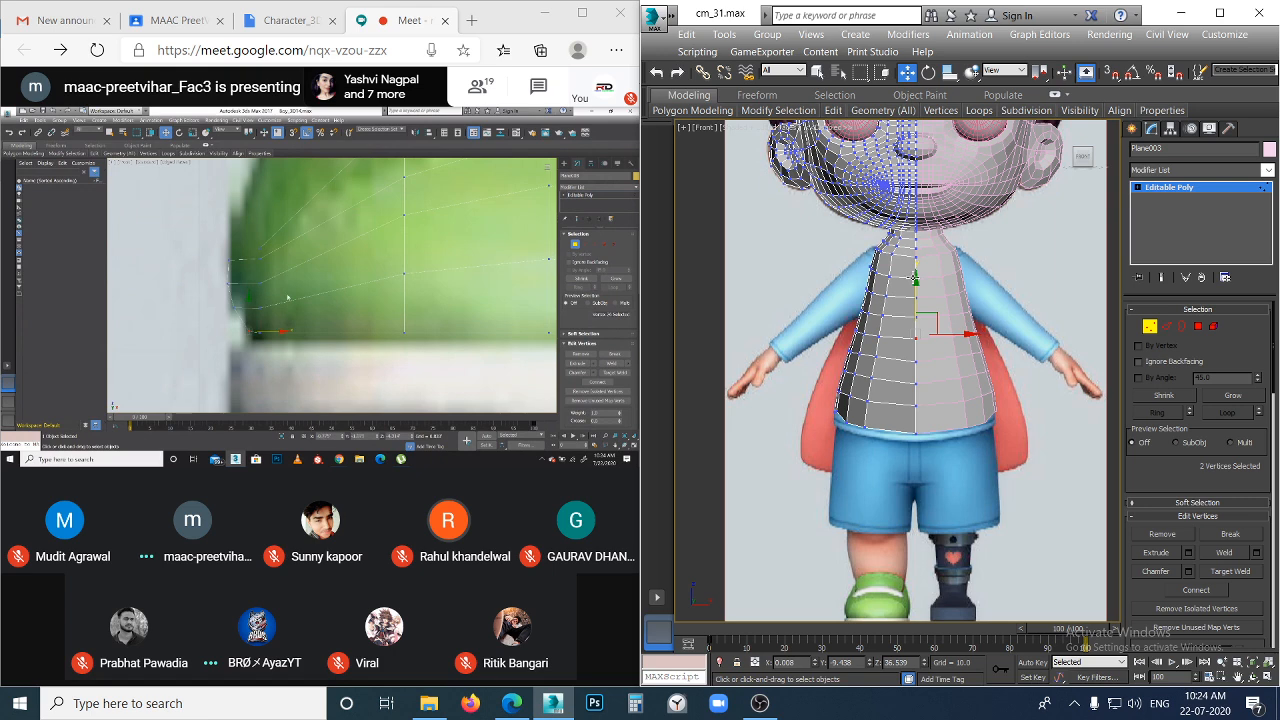
click(915, 282)
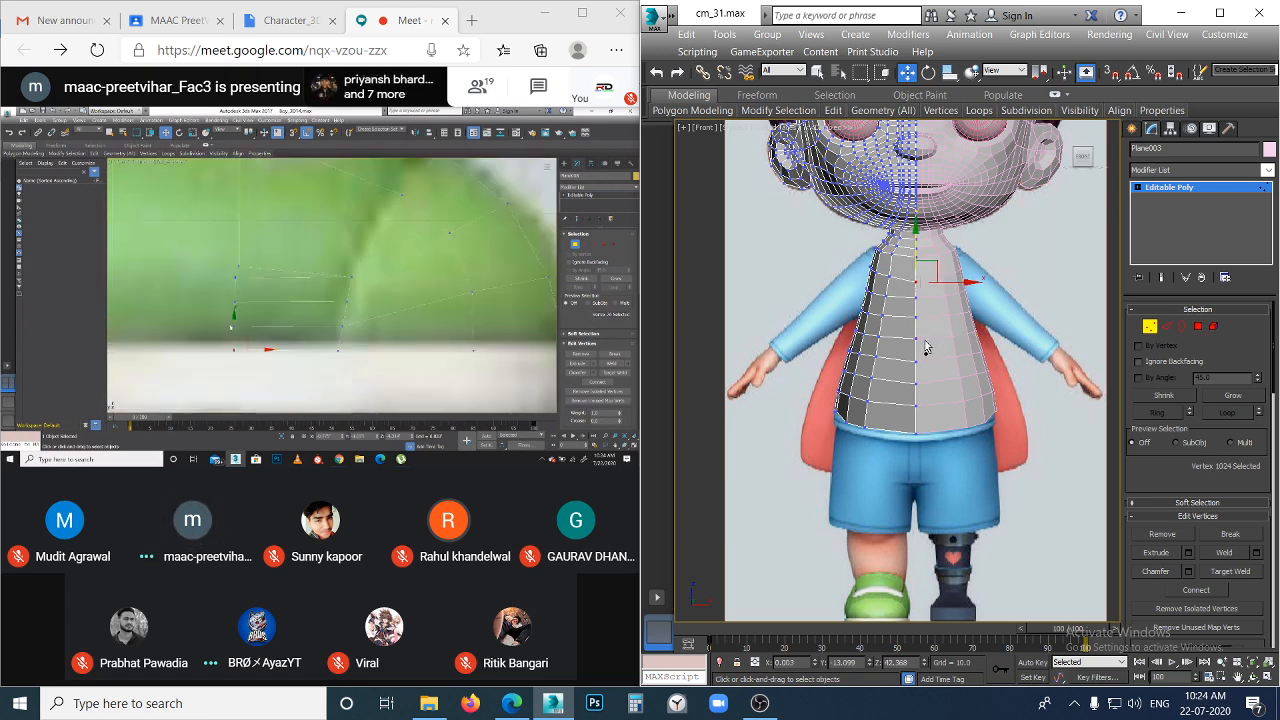
click(937, 375)
scroll(866, 436, up, 3)
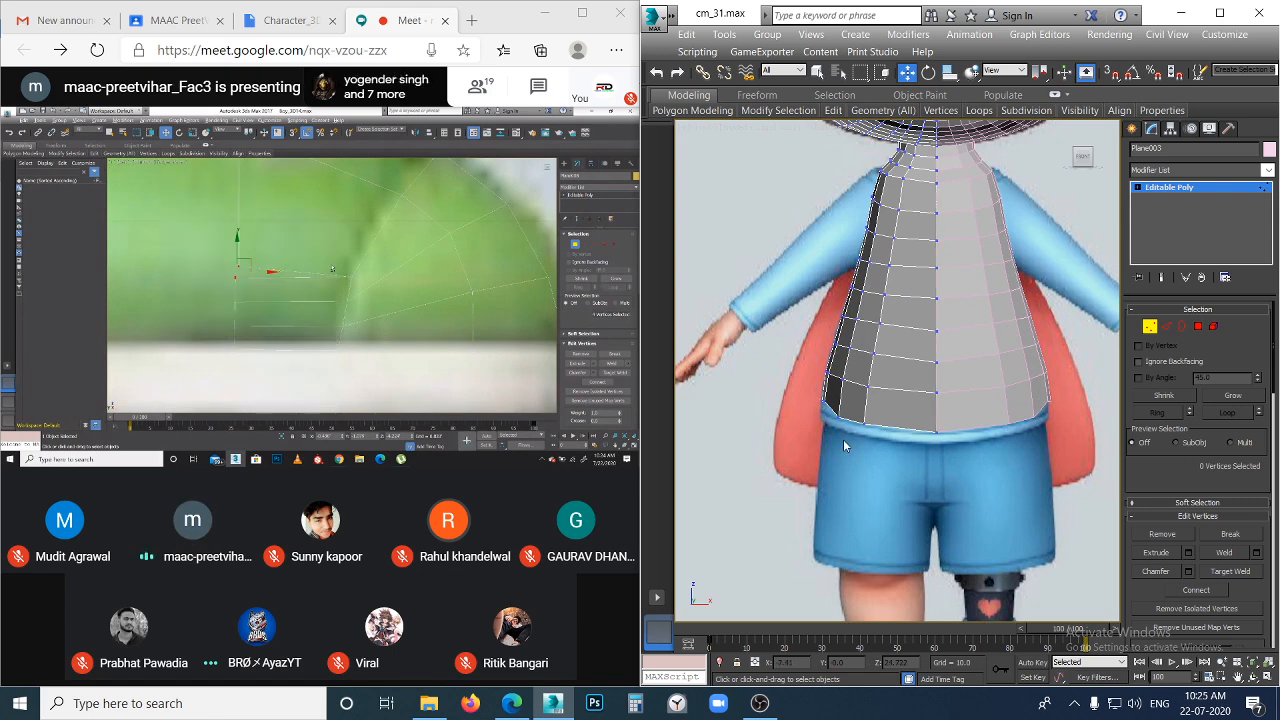
- In the side view, adjust the front hem vertex slightly and lower the vertex above it along the belly outline
key(l)
alt+middle_drag(966, 394, 903, 366)
scroll(880, 340, up, 2)
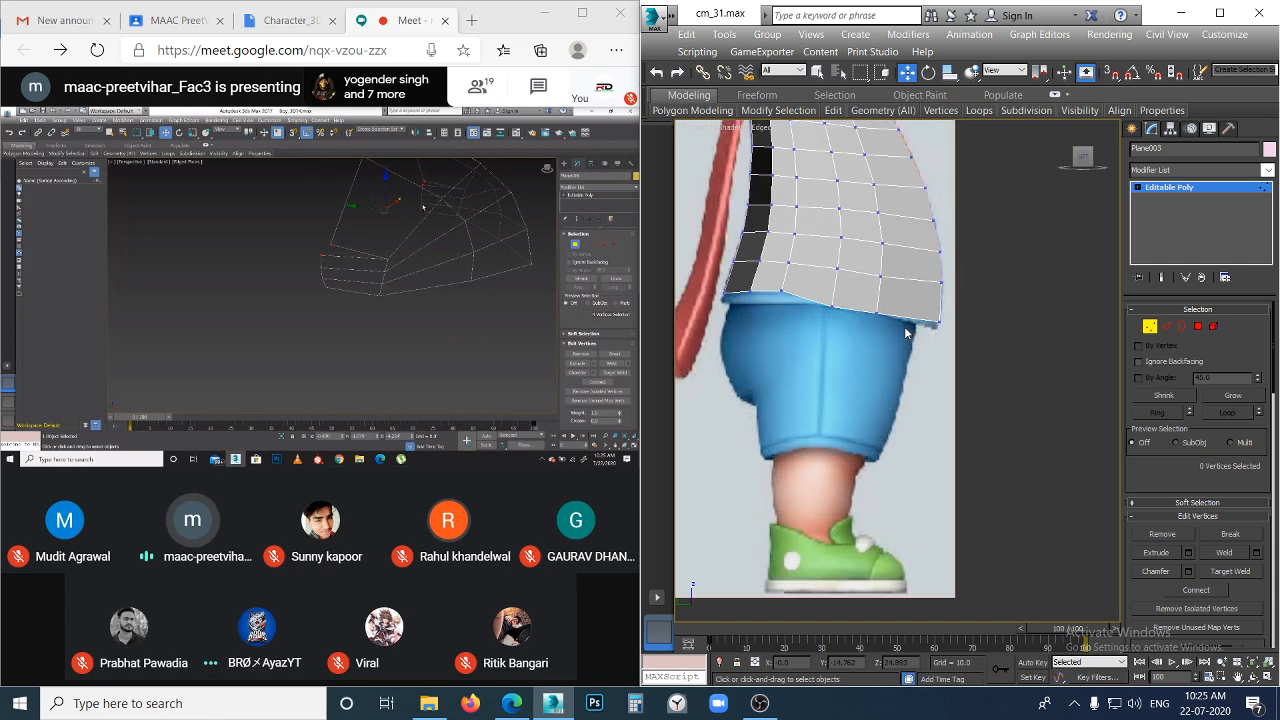
click(935, 325)
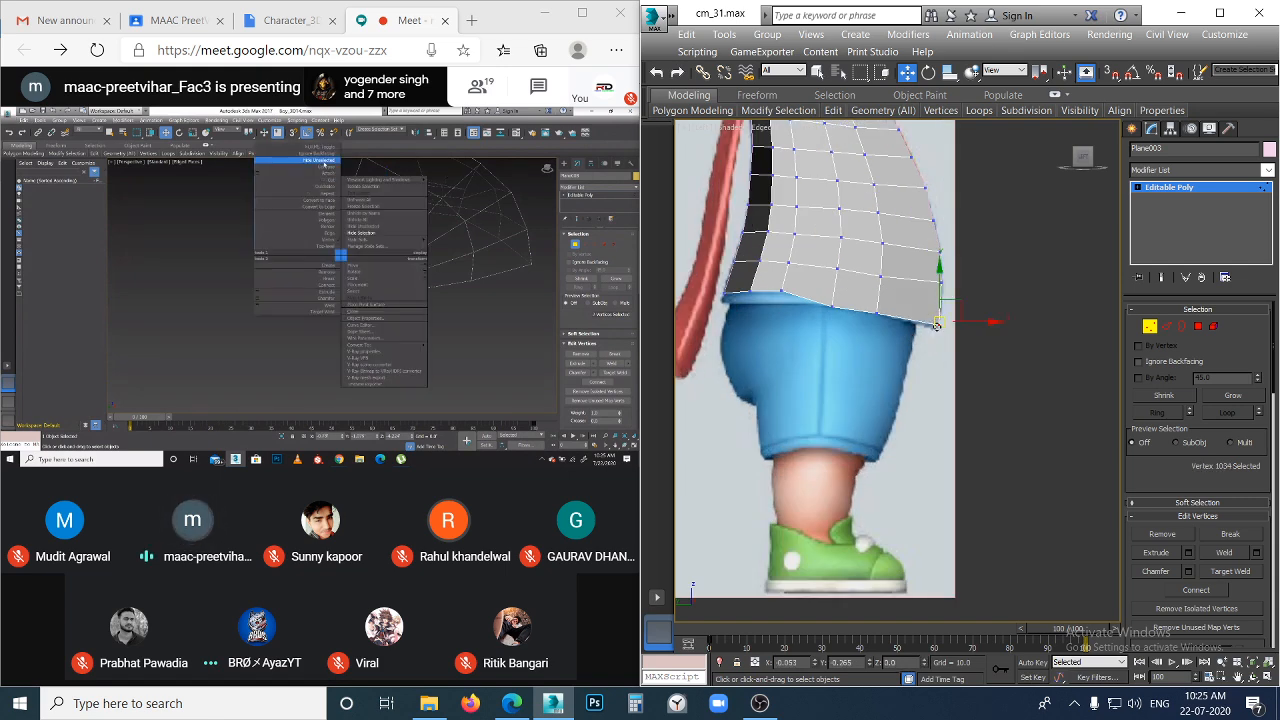
click(935, 357)
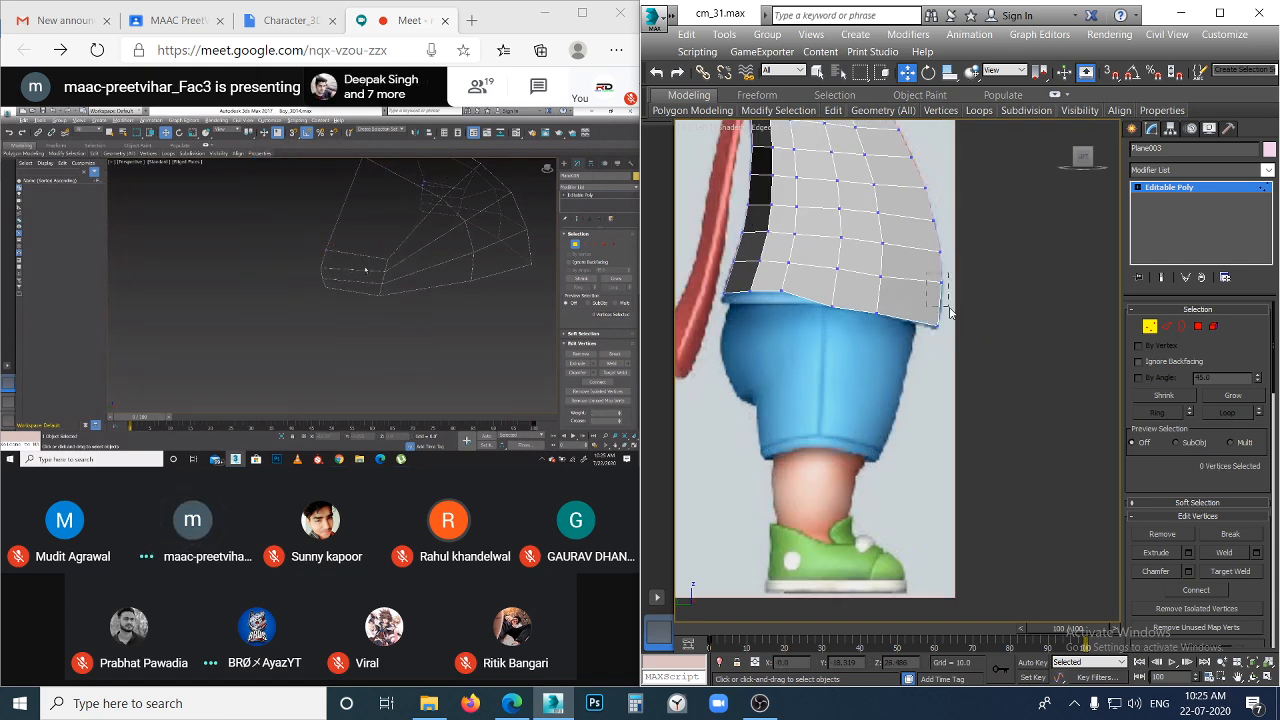
click(940, 283)
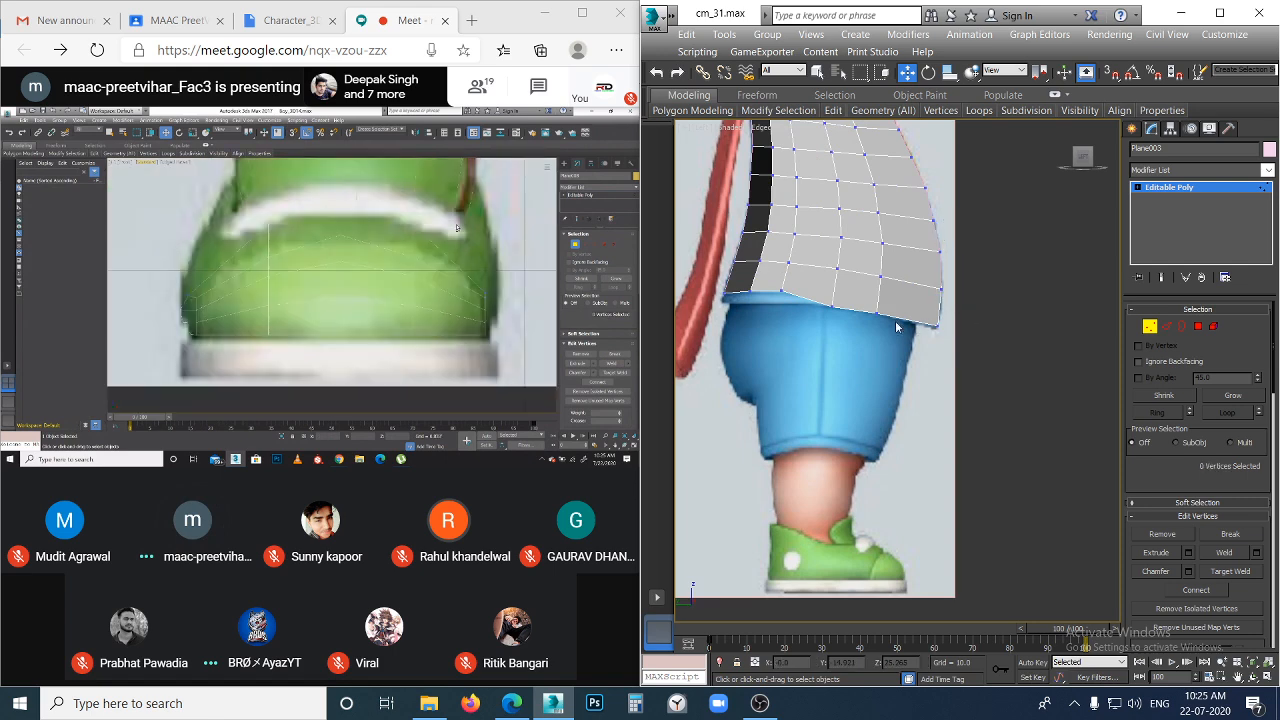
- In the side view, raise the middle hem vertex slightly and fine-tune the height of the hem vertex behind it
scroll(755, 290, up, 2)
drag(765, 283, 873, 331)
drag(861, 266, 861, 252)
click(863, 368)
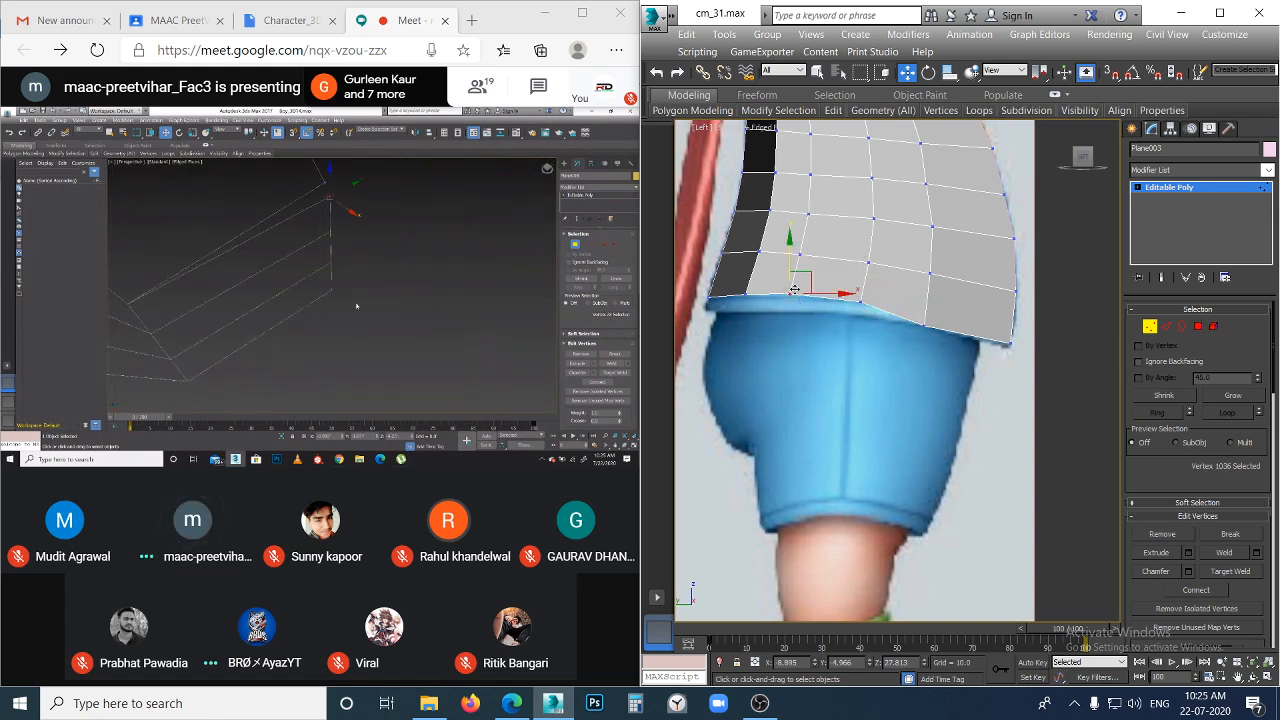
click(789, 293)
drag(789, 237, 791, 238)
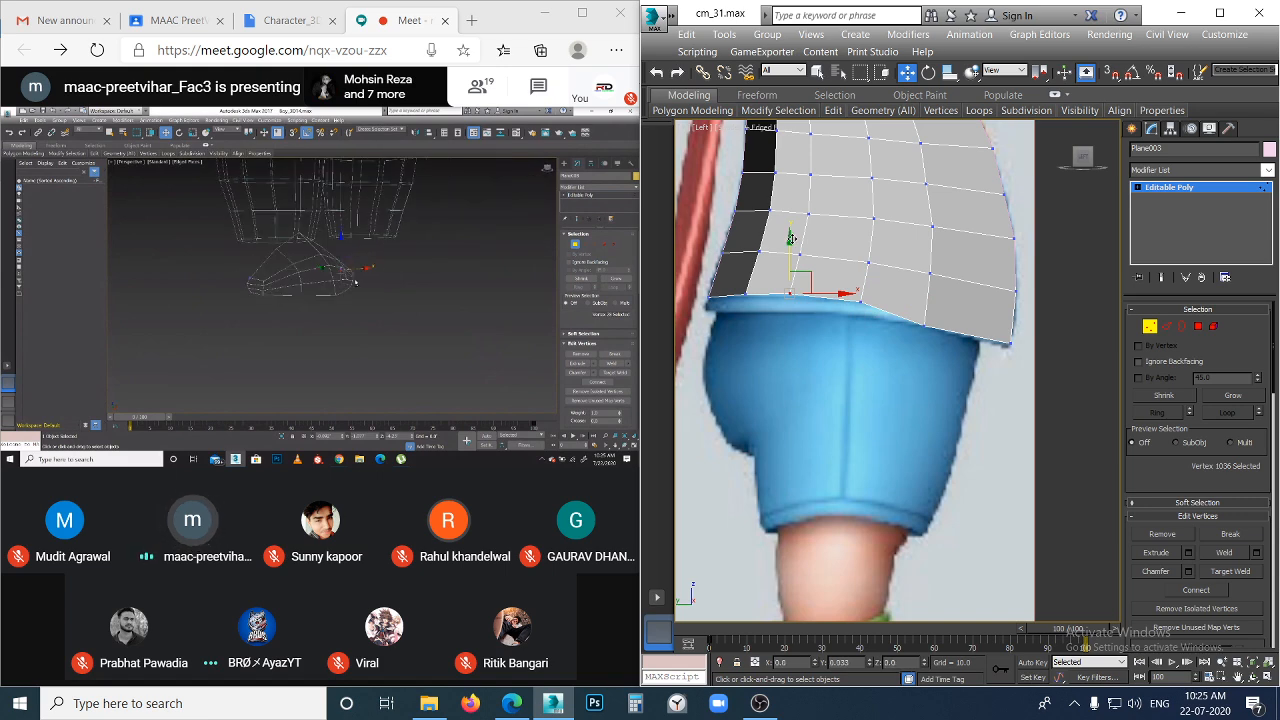
- In the front view, move the hem vertex beside the side corner outward to the shirt's side edge and slightly lower it
key(f)
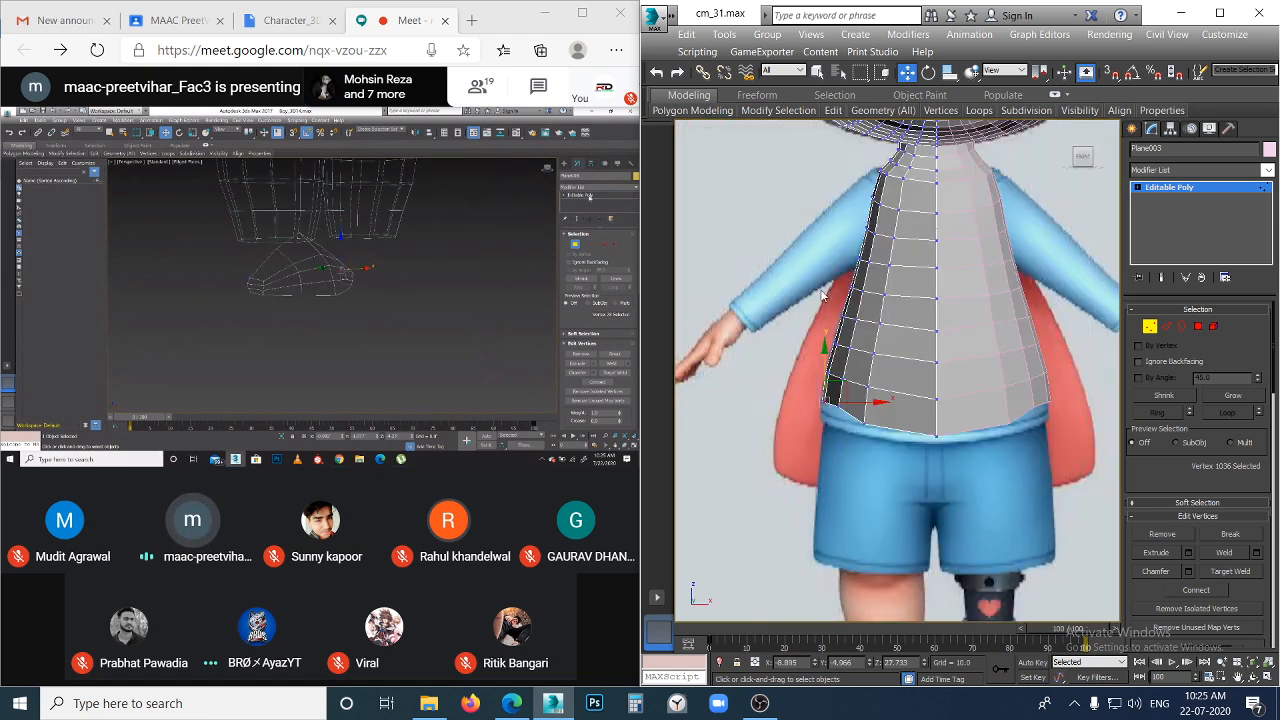
scroll(844, 424, up, 3)
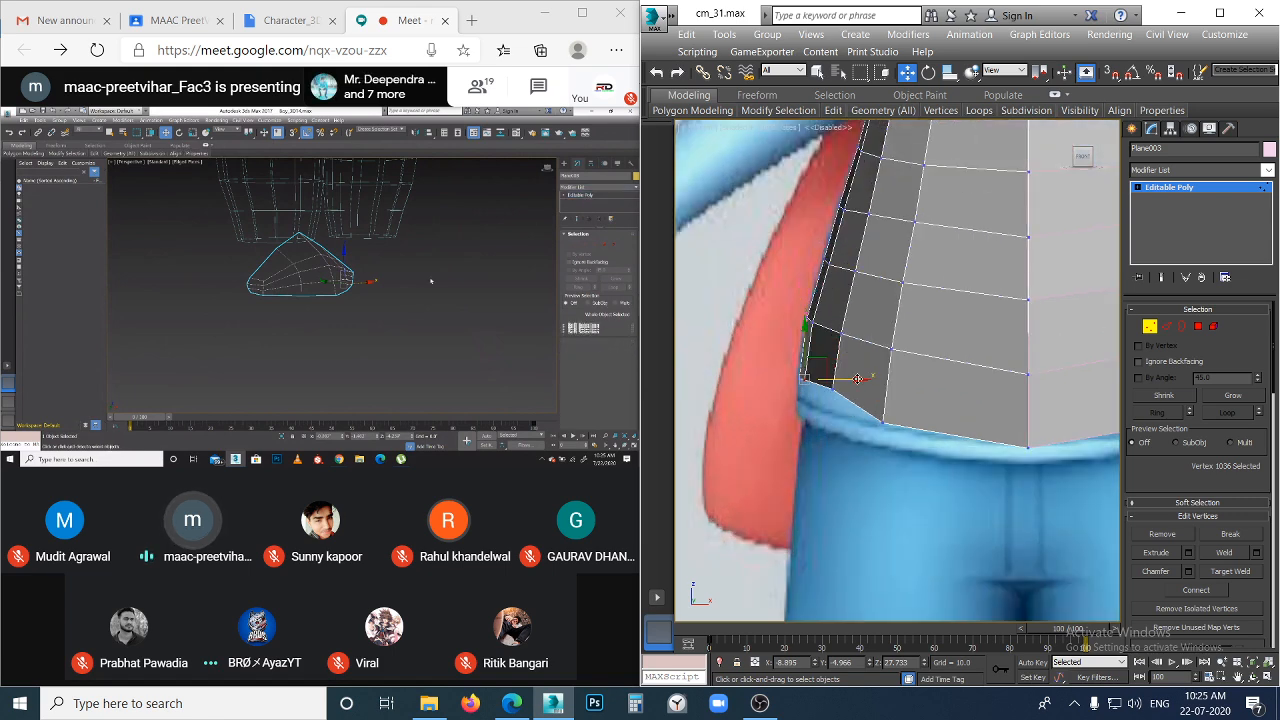
click(838, 390)
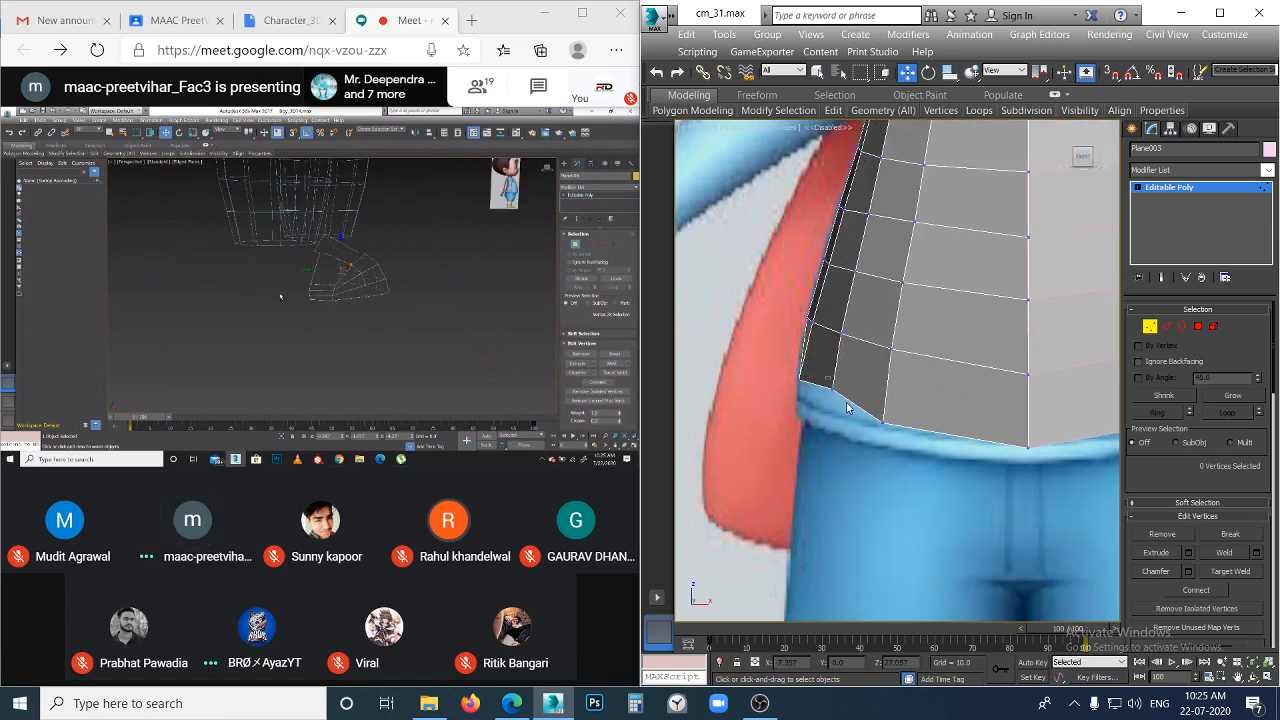
click(838, 390)
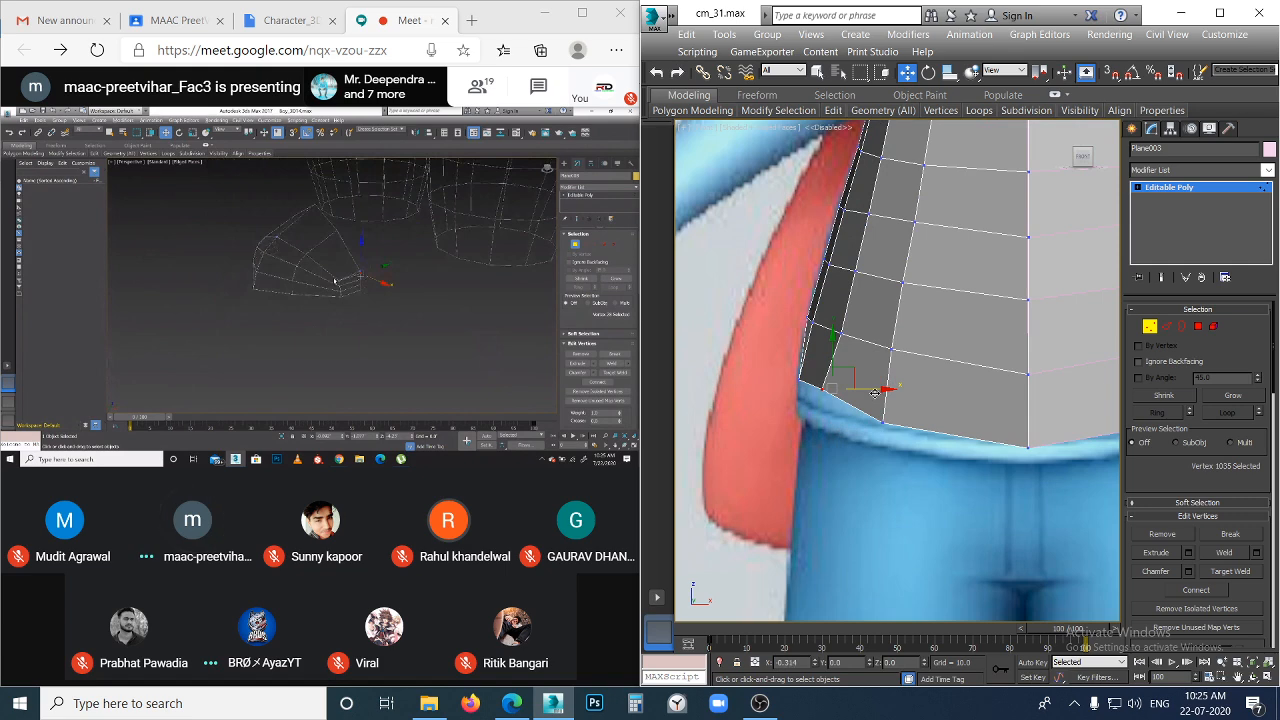
drag(874, 393, 870, 433)
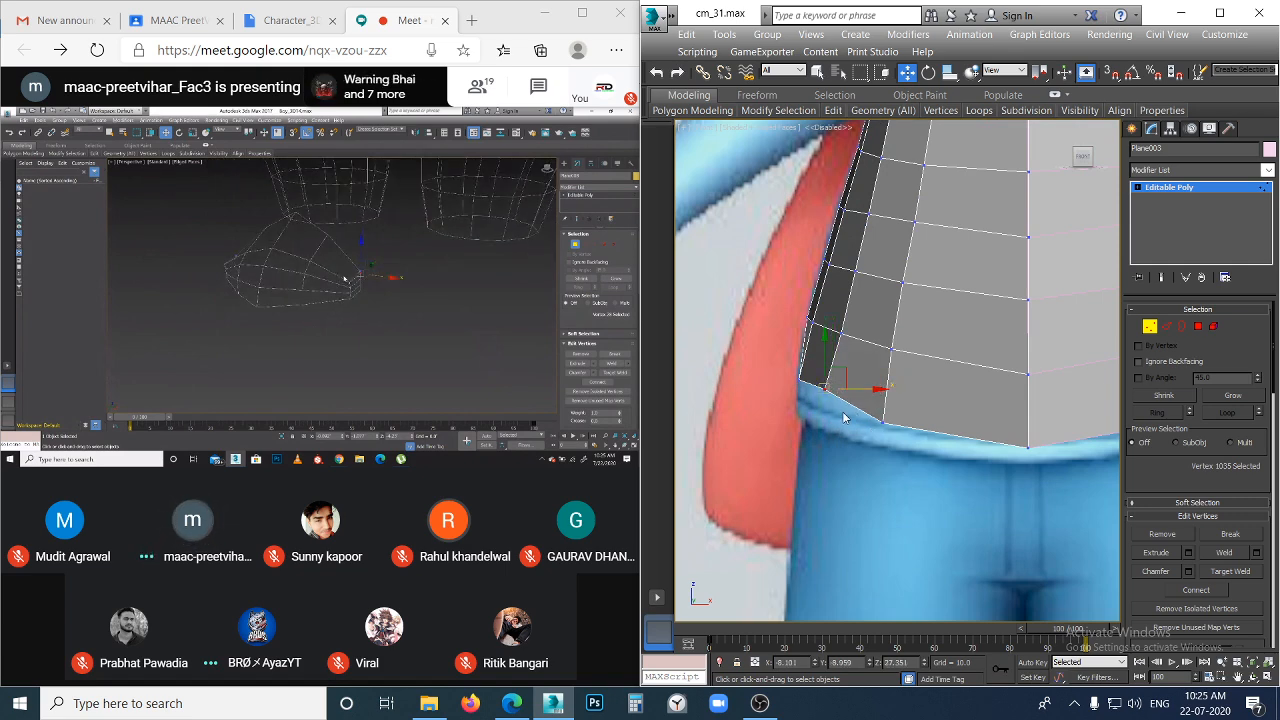
key(l)
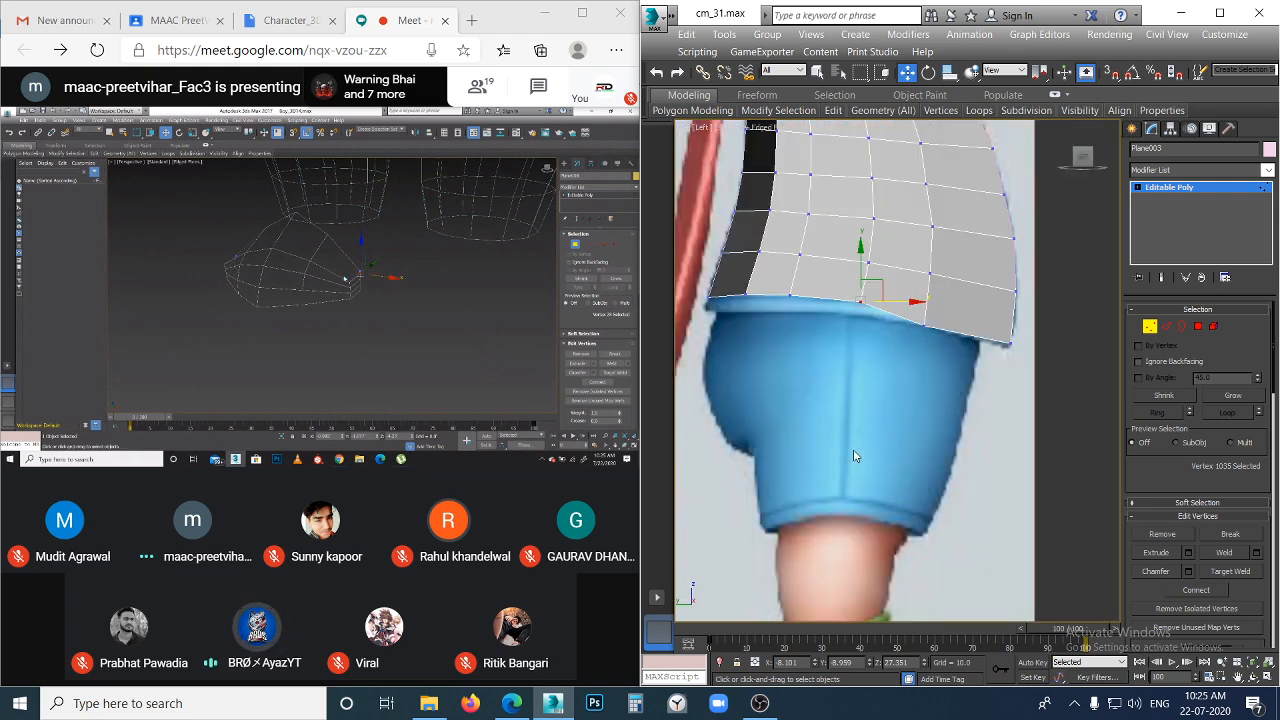
key(f)
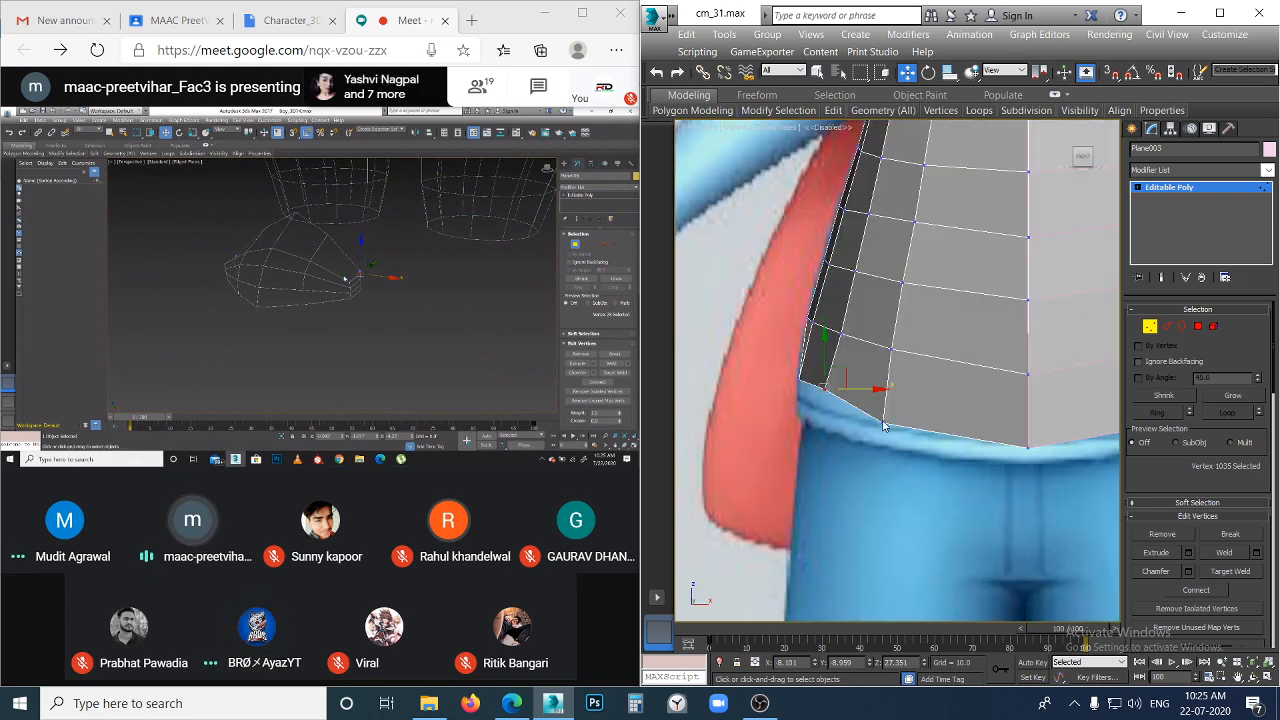
drag(866, 390, 803, 388)
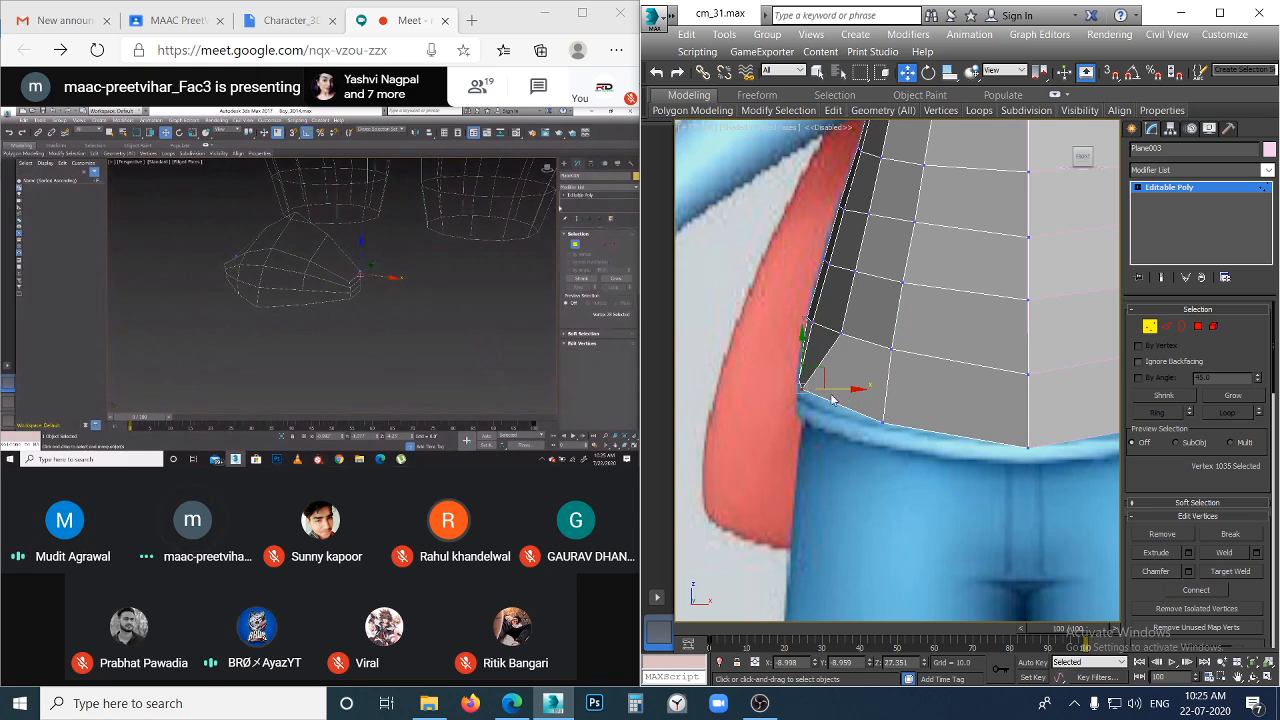
click(859, 431)
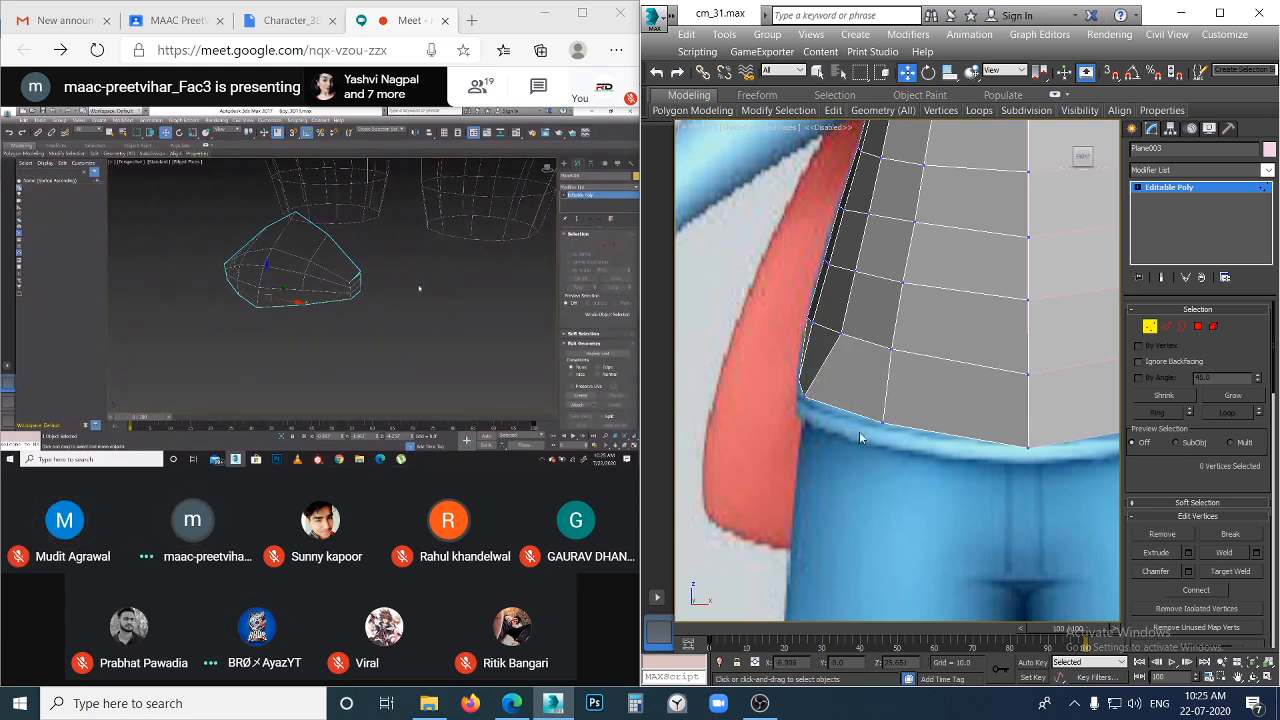
- Try raising the two hem vertices behind the front corner in the side view, and return them to the curved hem line
scroll(878, 438, down, 2)
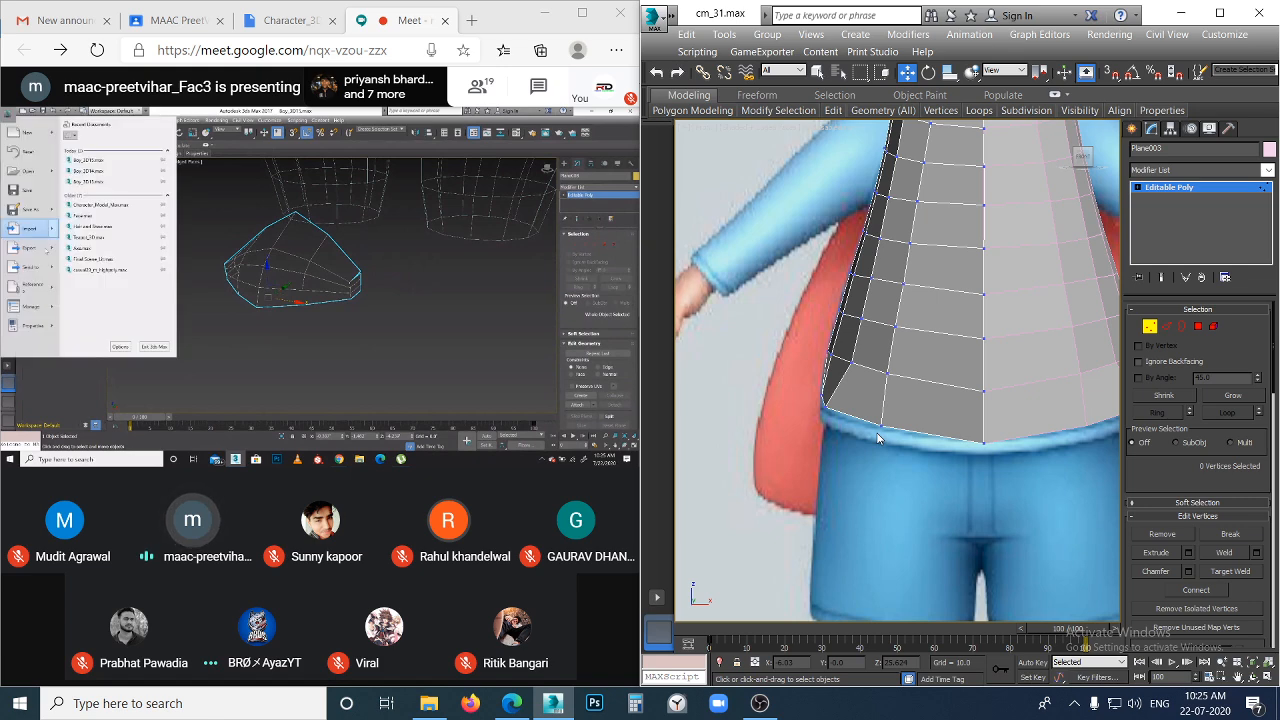
key(l)
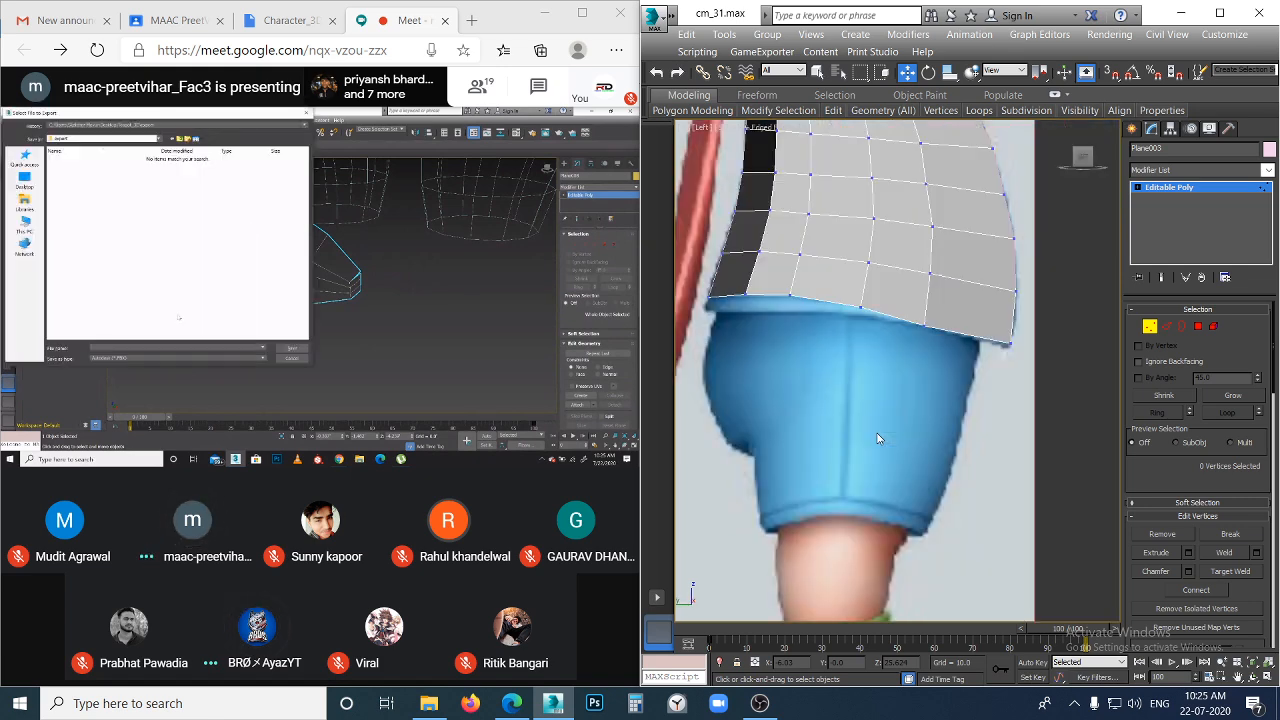
click(925, 321)
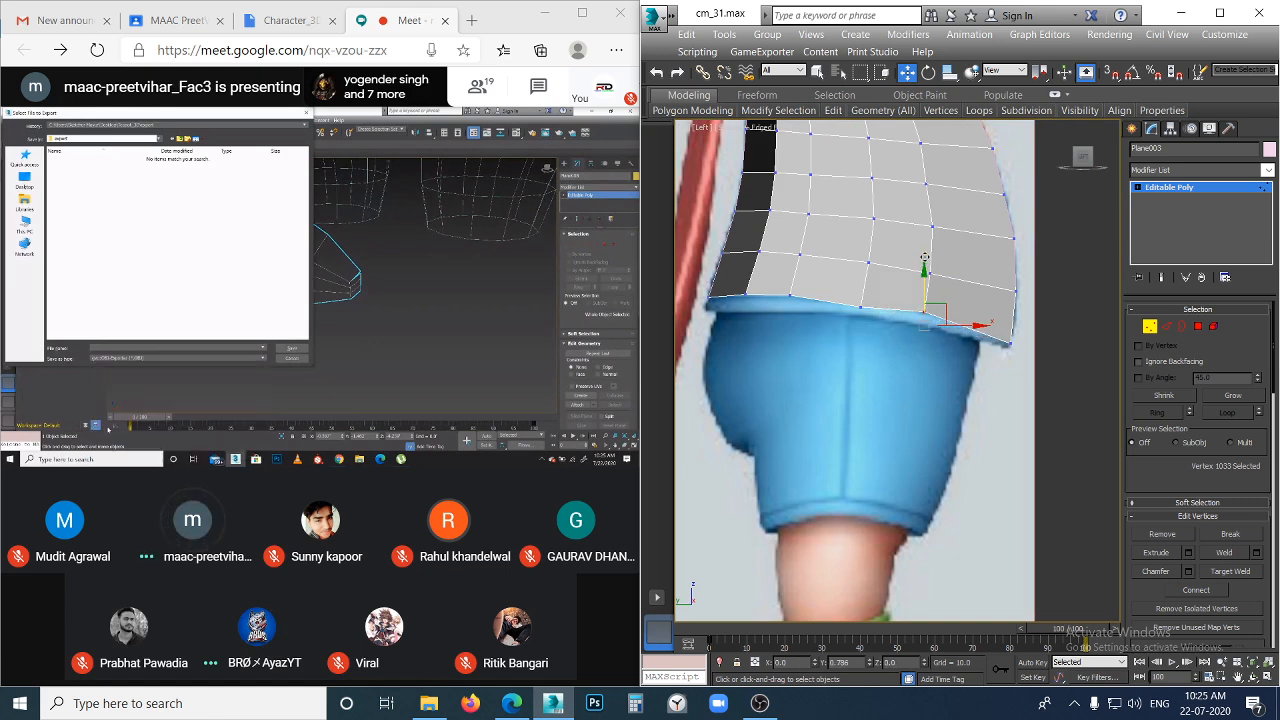
click(866, 296)
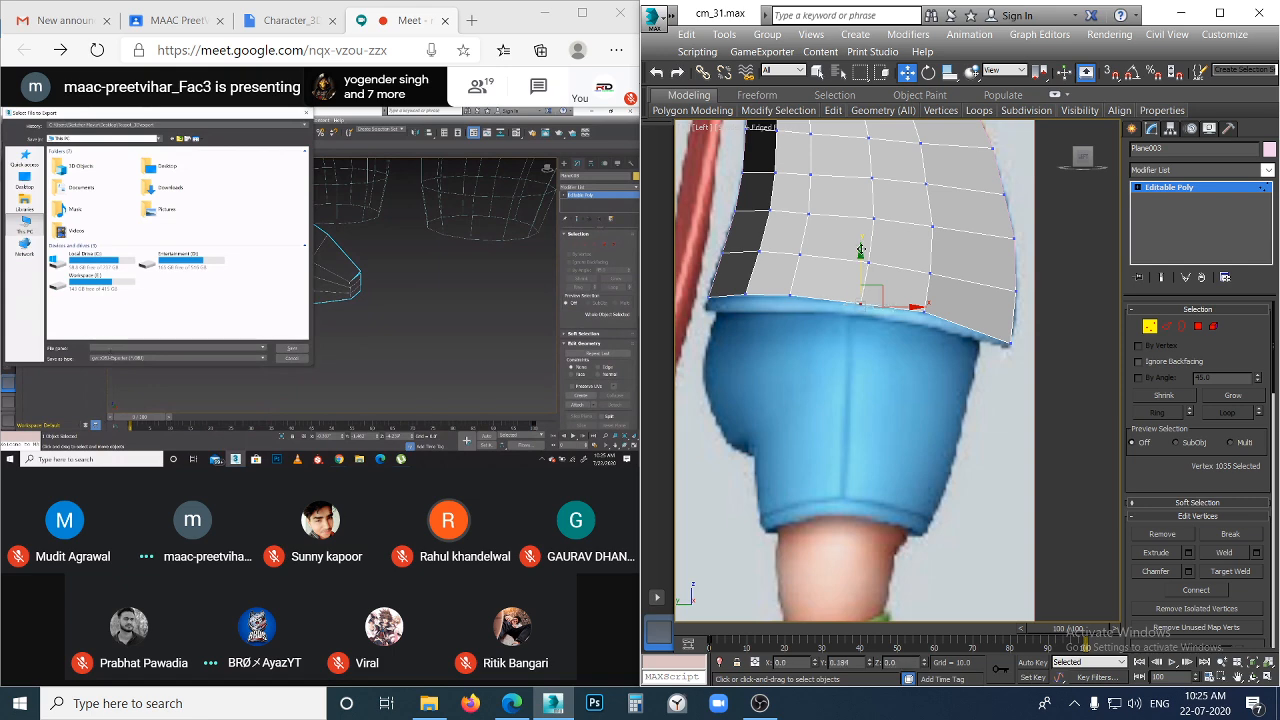
key(f)
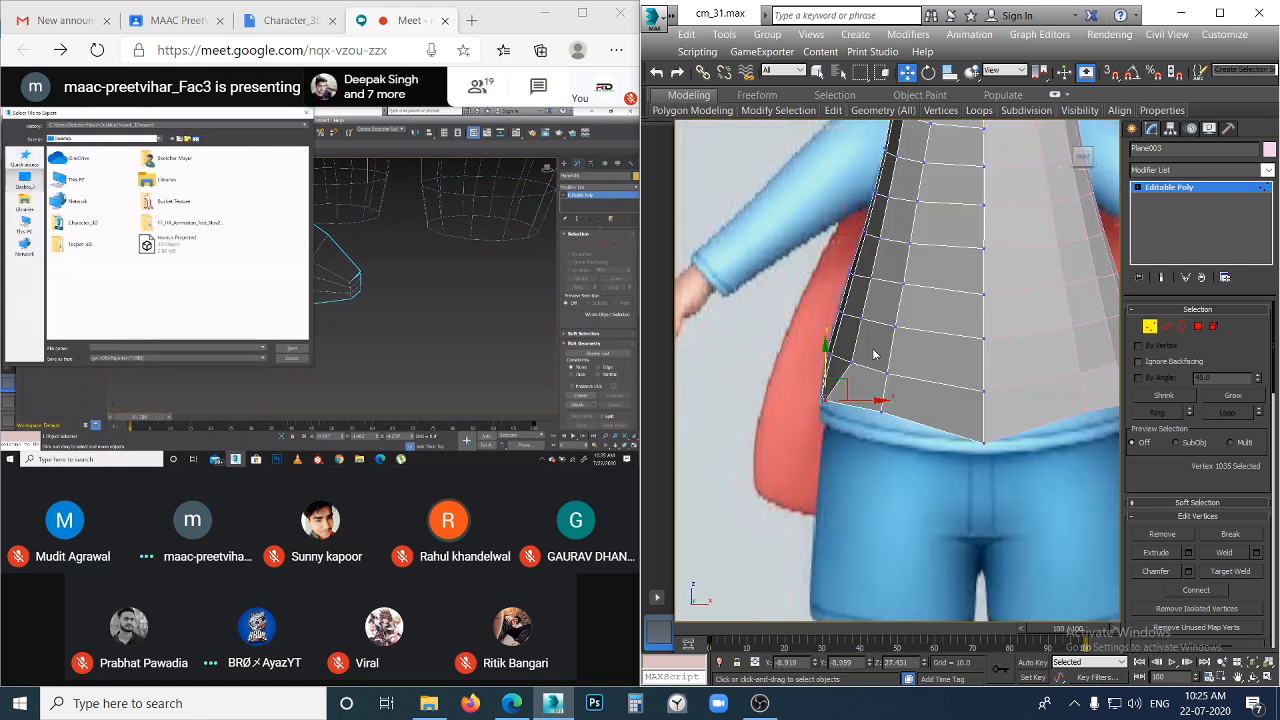
click(881, 413)
drag(881, 414, 880, 428)
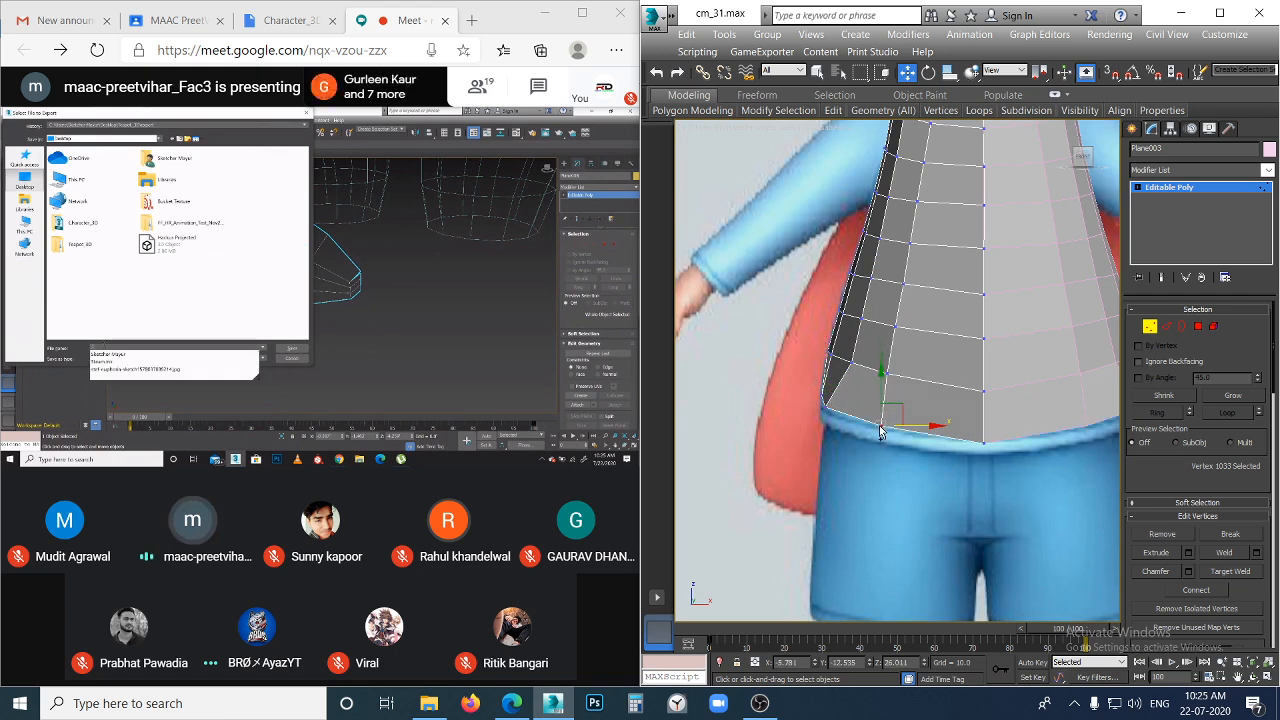
- In the front view, shift the vertex near the side edge in the row just above the hem outward
click(874, 455)
scroll(840, 427, up, 3)
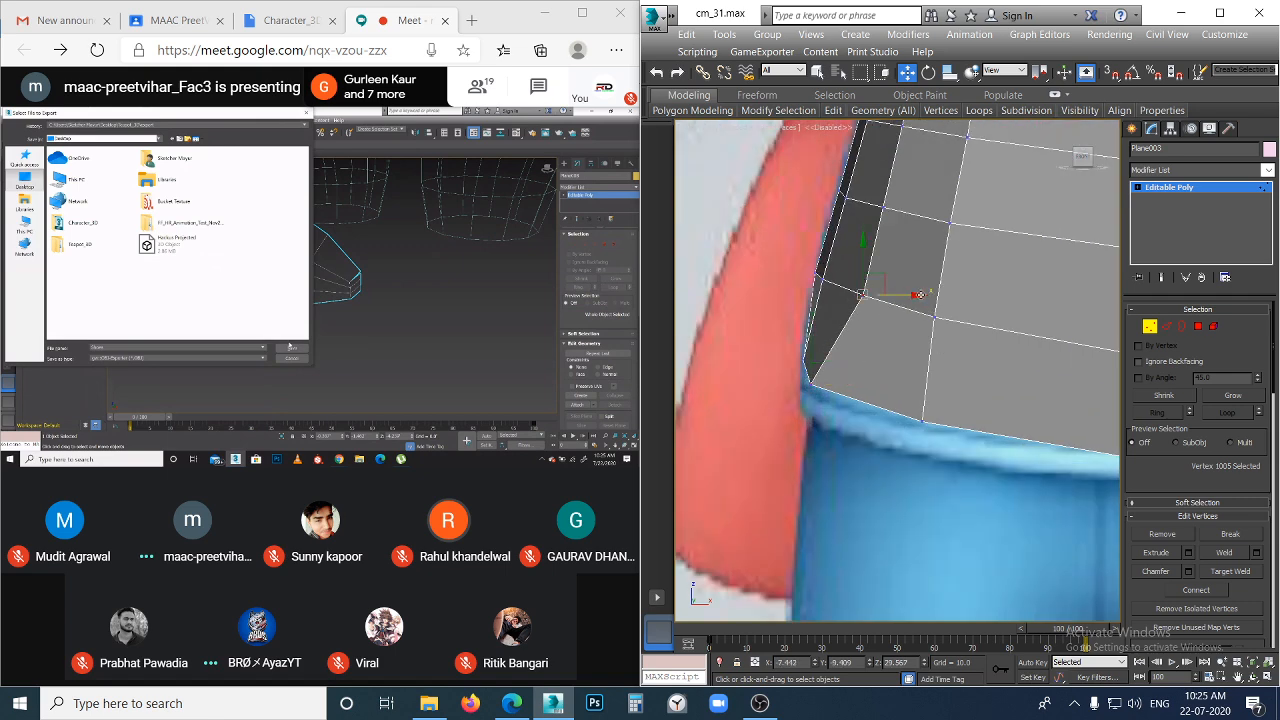
drag(920, 294, 908, 294)
click(888, 250)
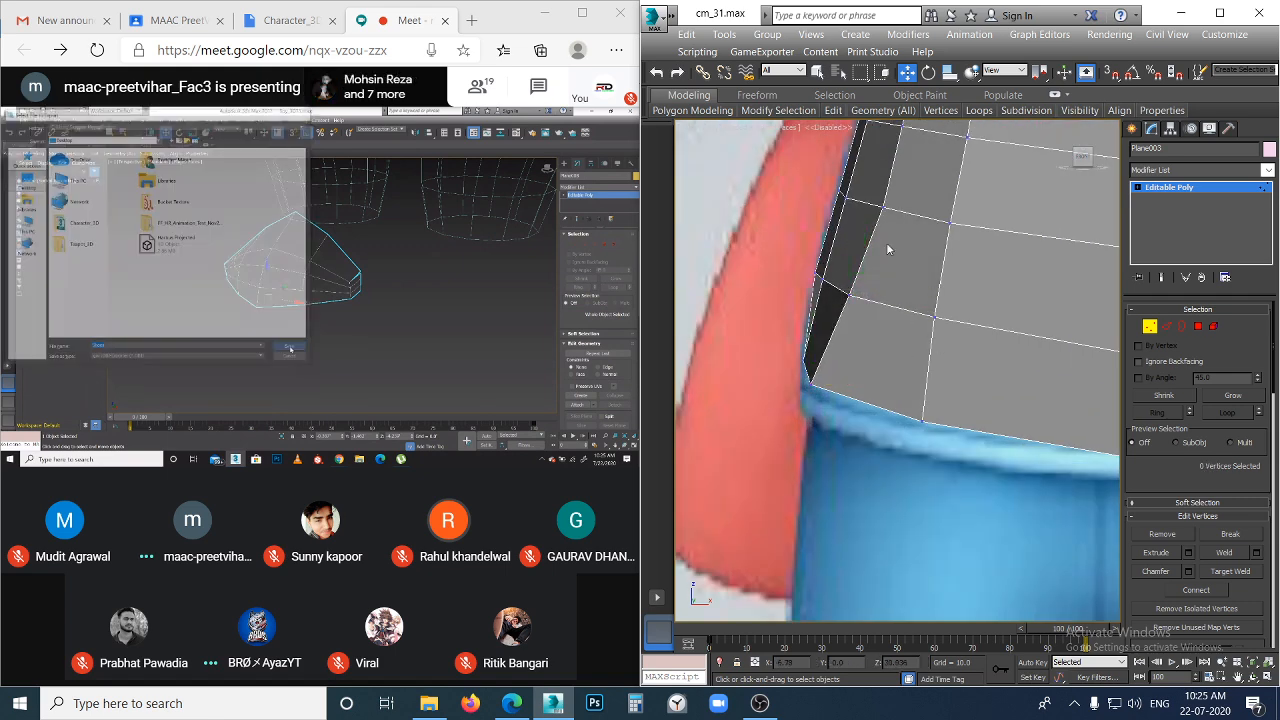
click(882, 208)
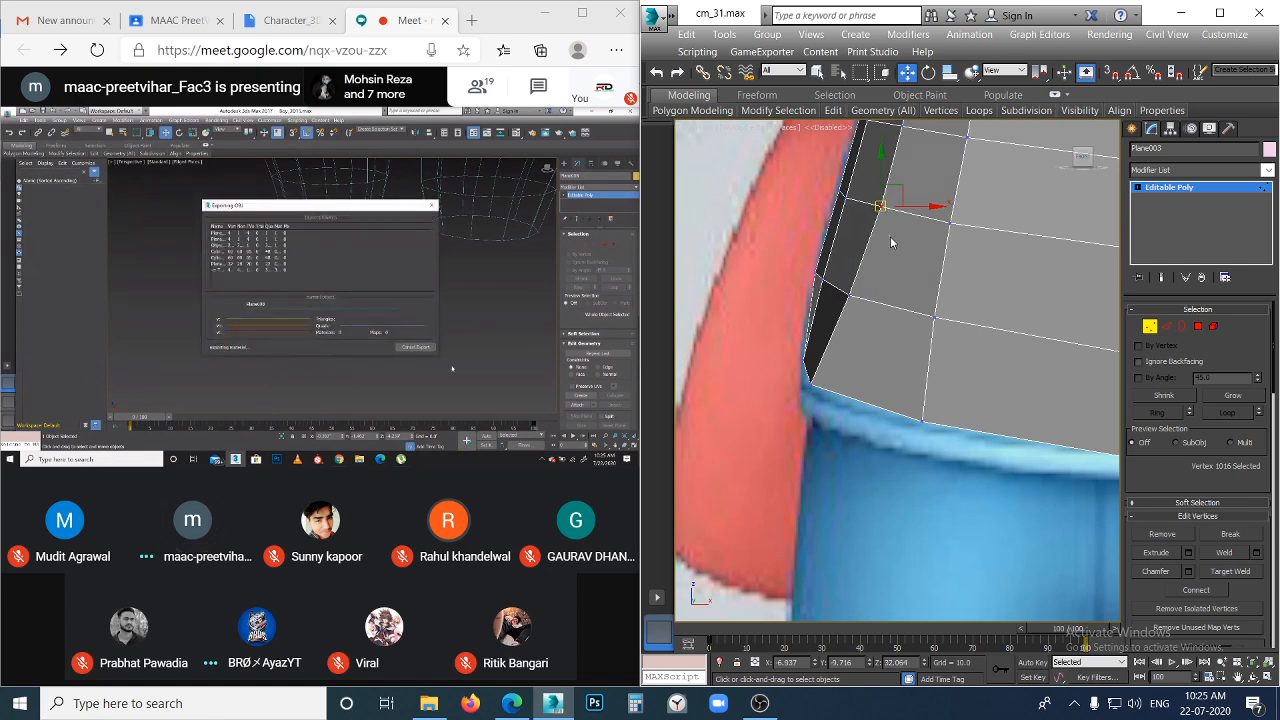
click(890, 242)
- In an orbited view, slightly raise the two hem vertices behind the front corner to smooth the bottom edge
scroll(883, 322, down, 4)
key(l)
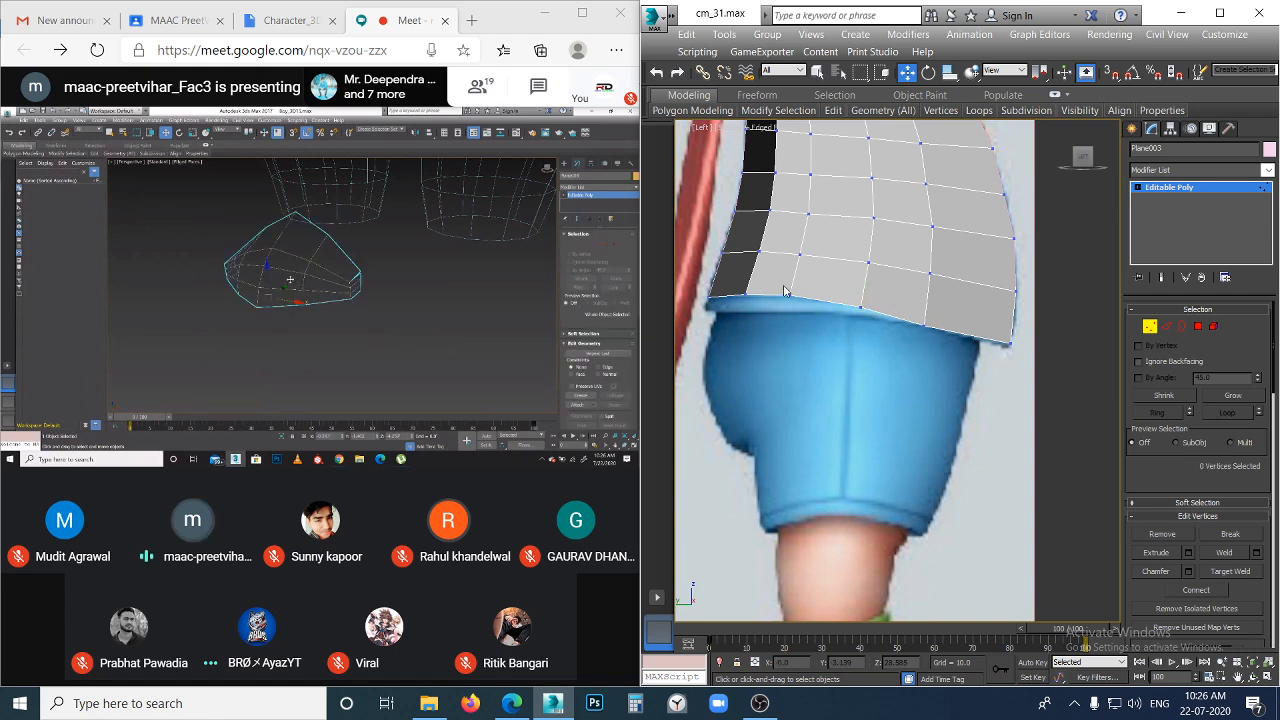
scroll(816, 332, down, 5)
mouse_move(796, 356)
alt+middle_down()
mouse_move(856, 367)
mouse_move(888, 412)
mouse_move(834, 409)
mouse_move(773, 369)
mouse_move(906, 342)
mouse_move(787, 351)
alt+middle_up()
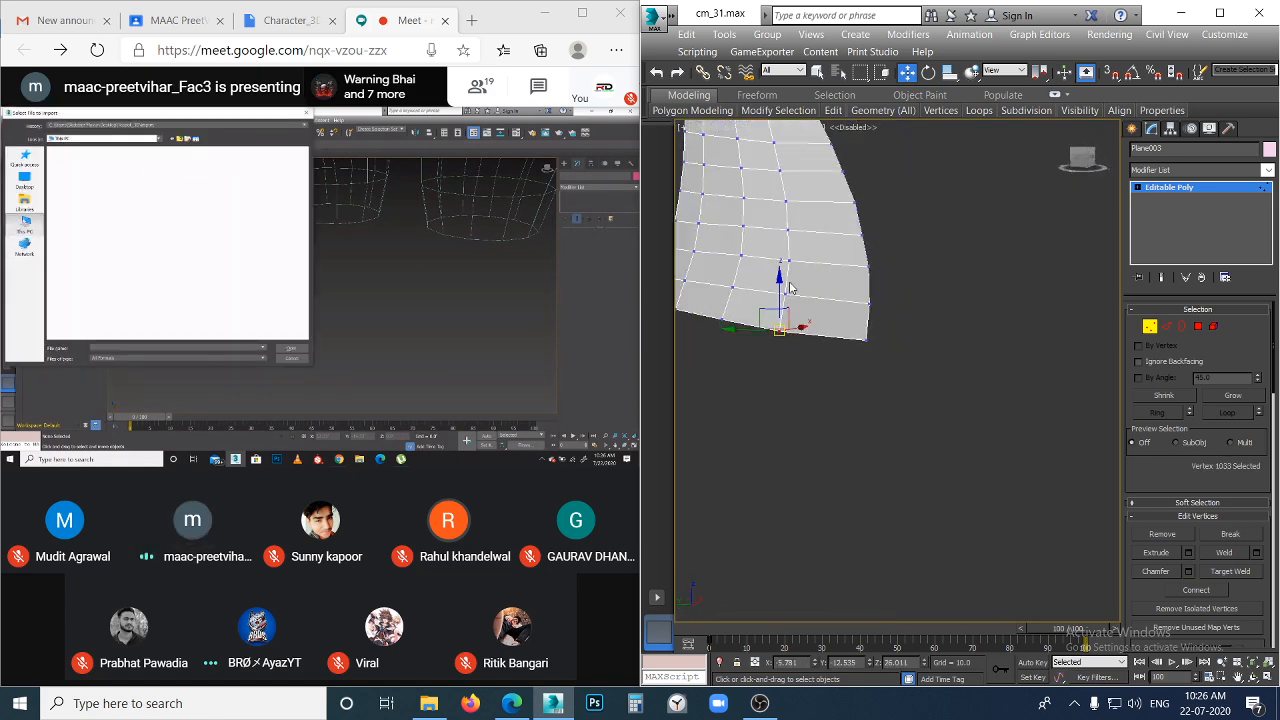
click(780, 330)
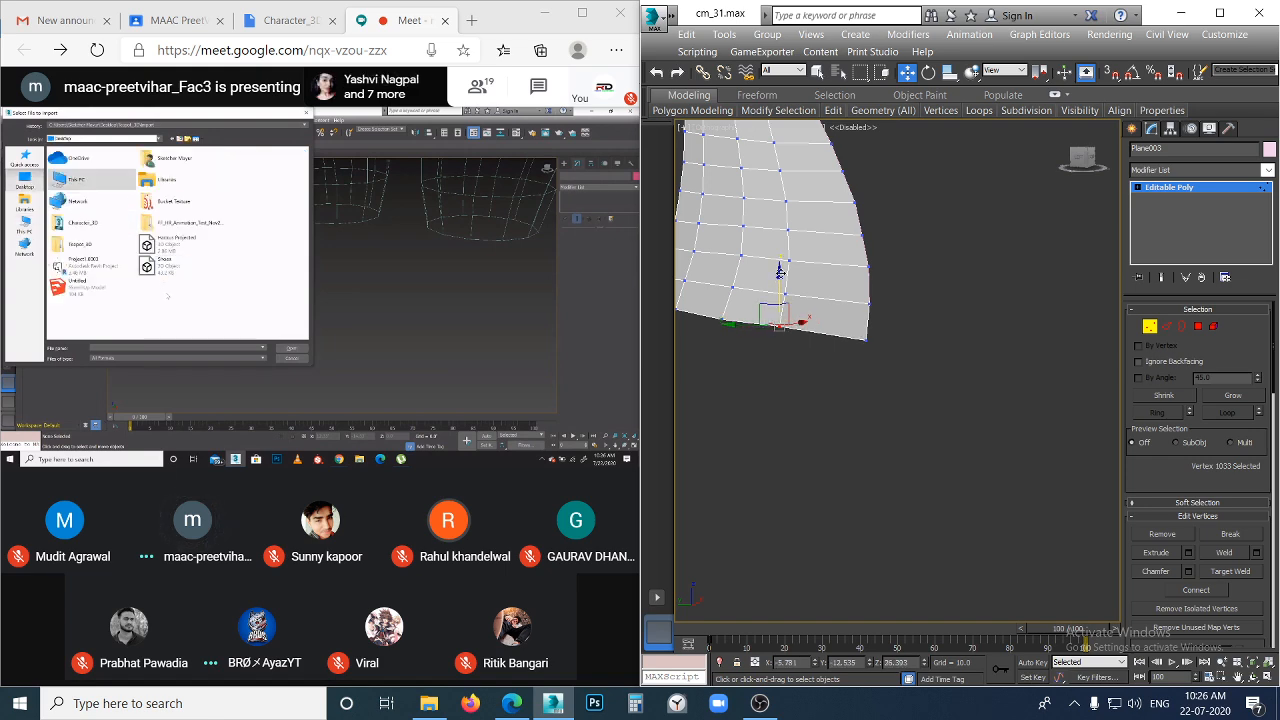
click(846, 411)
alt+middle_drag(846, 411, 768, 320)
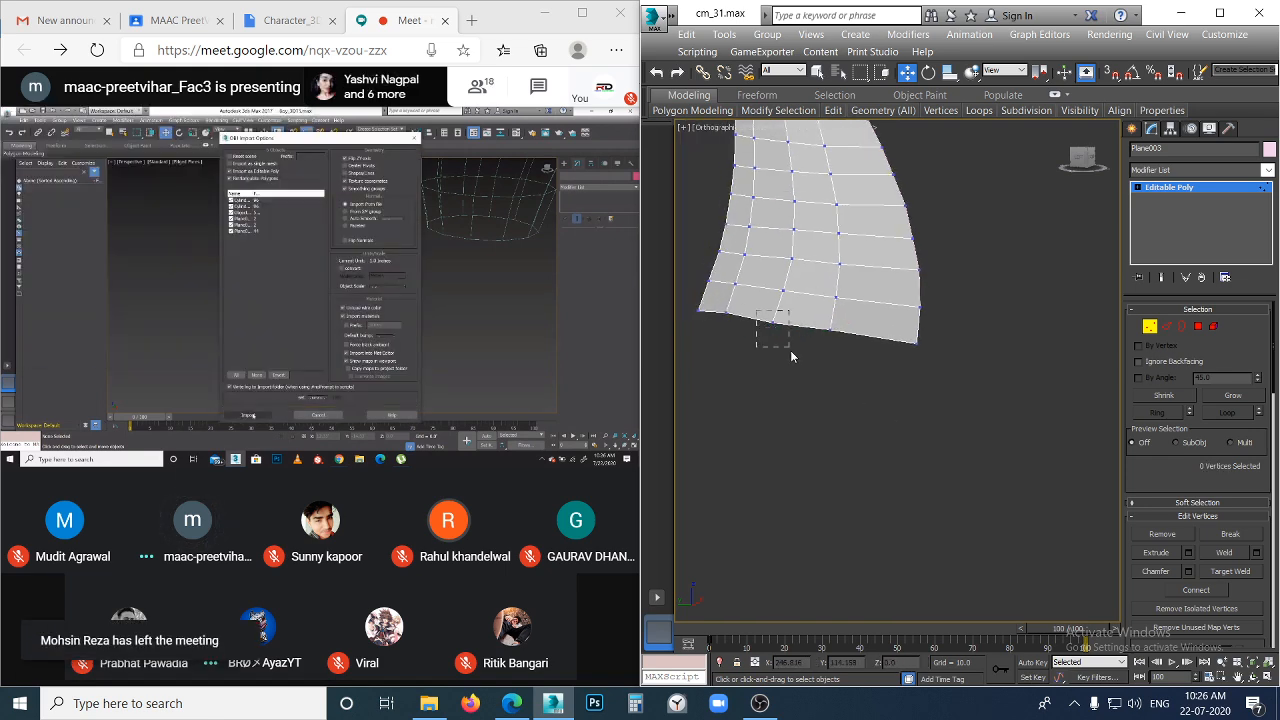
click(770, 318)
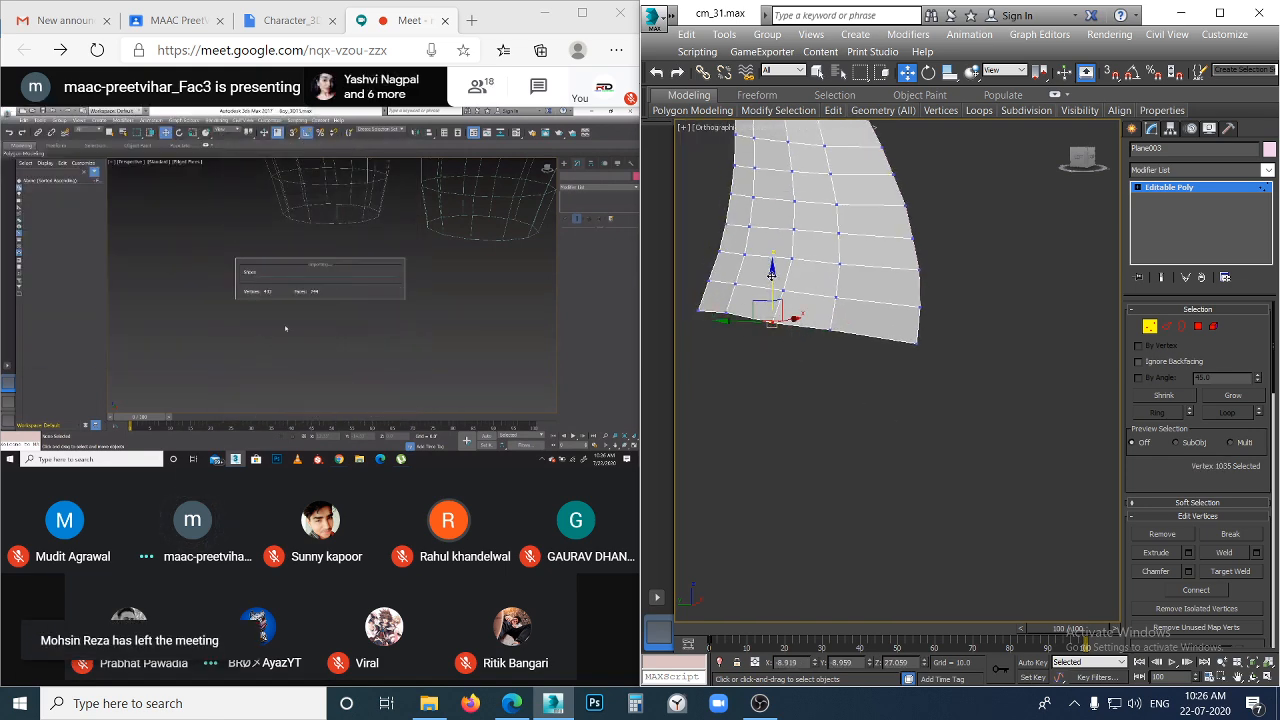
click(815, 377)
key(l)
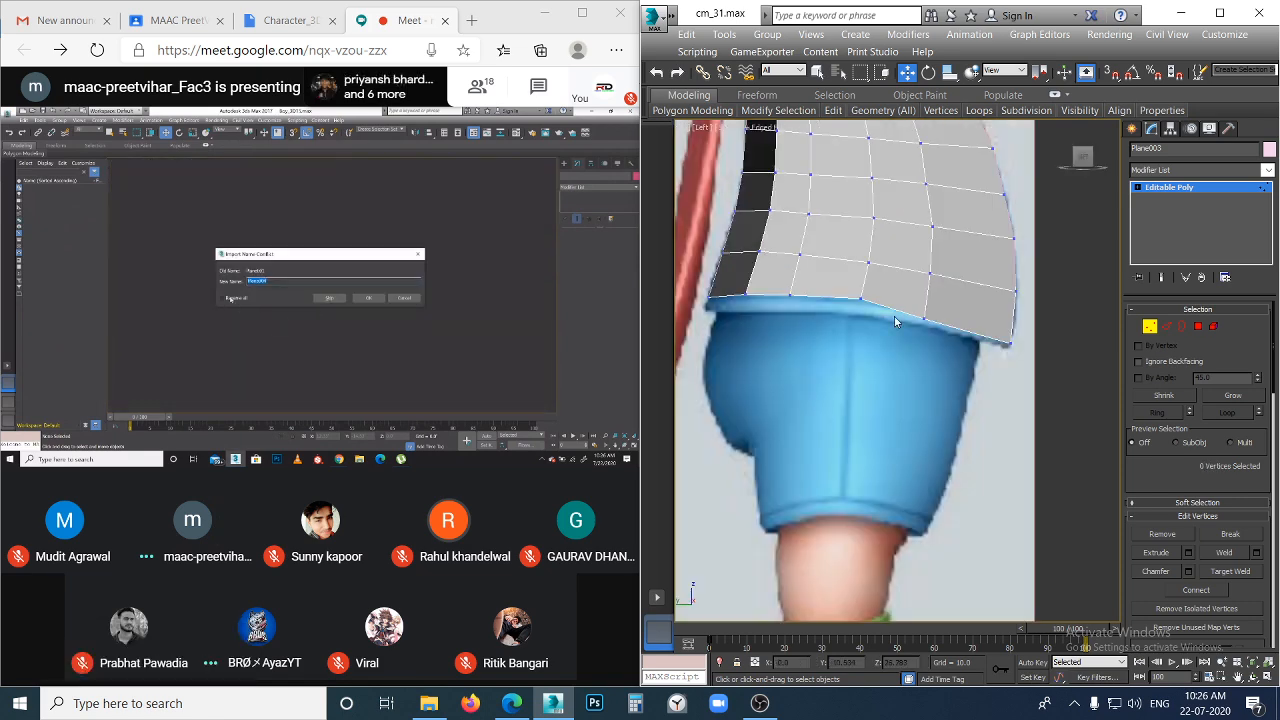
- In the side view, raise the front corner hem vertex and the vertex behind it slightly to follow the shirt's bottom edge
click(924, 318)
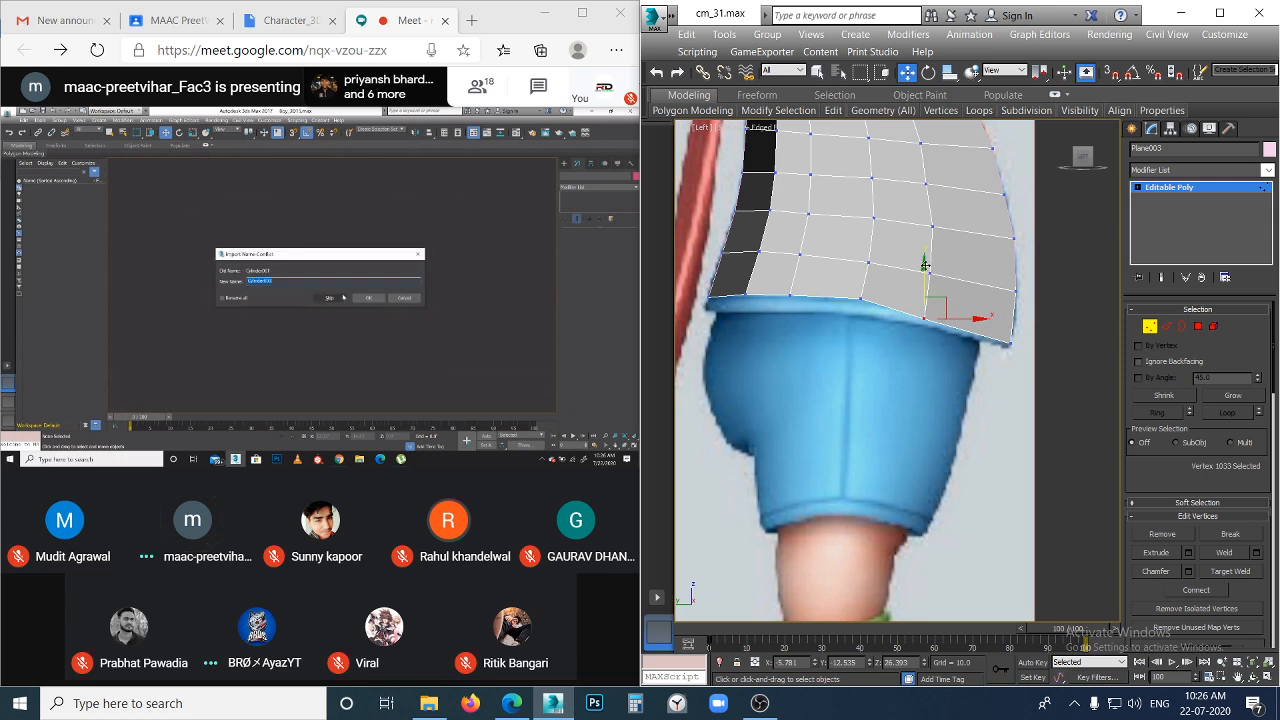
click(863, 285)
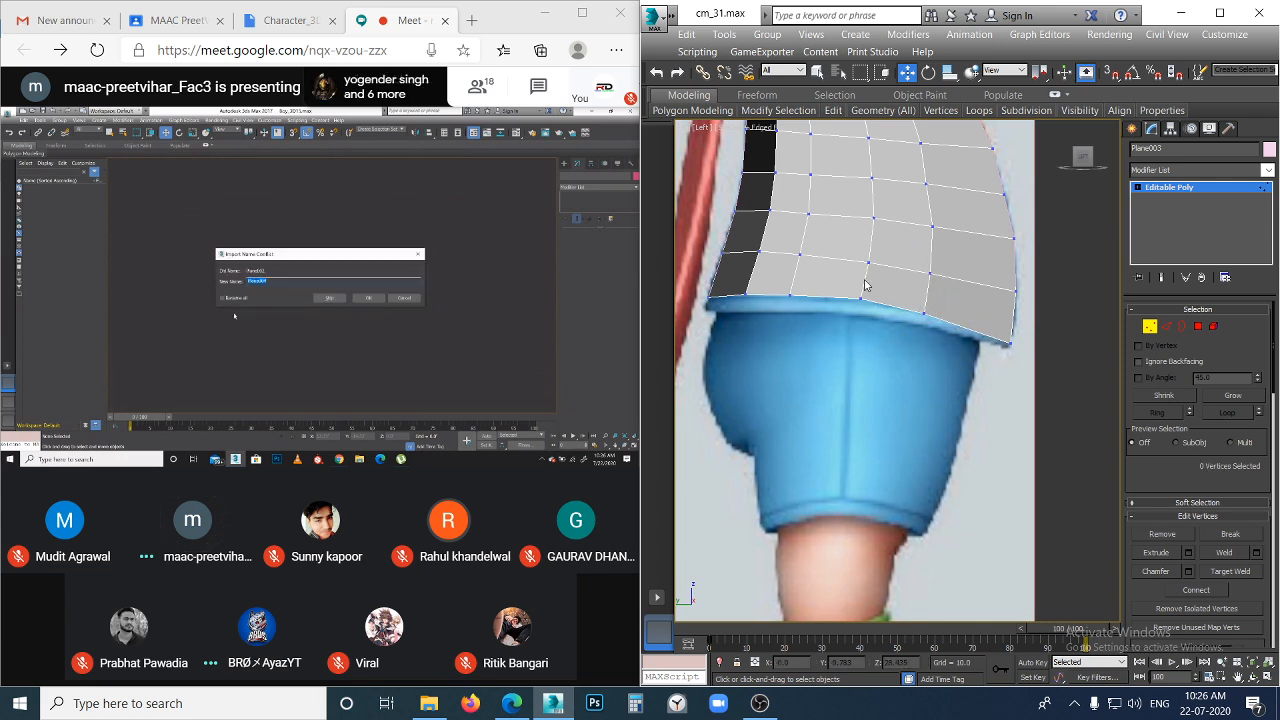
click(1011, 340)
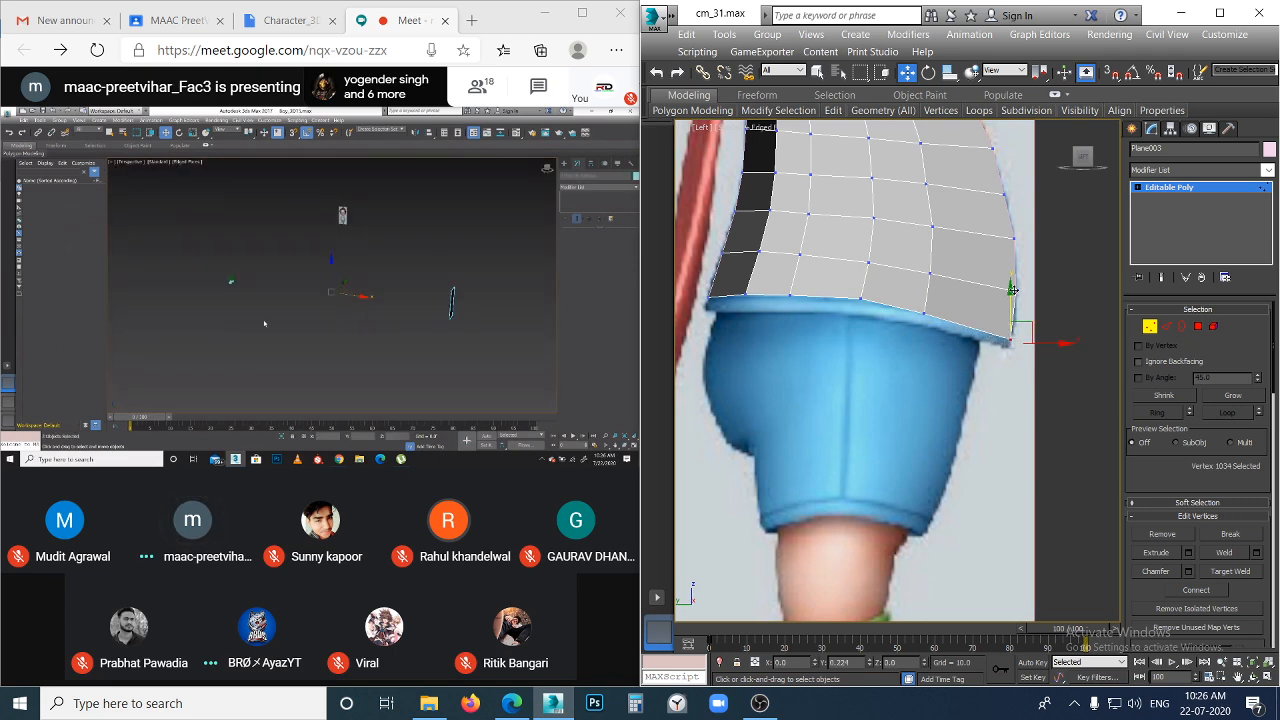
drag(1013, 290, 1014, 288)
click(927, 297)
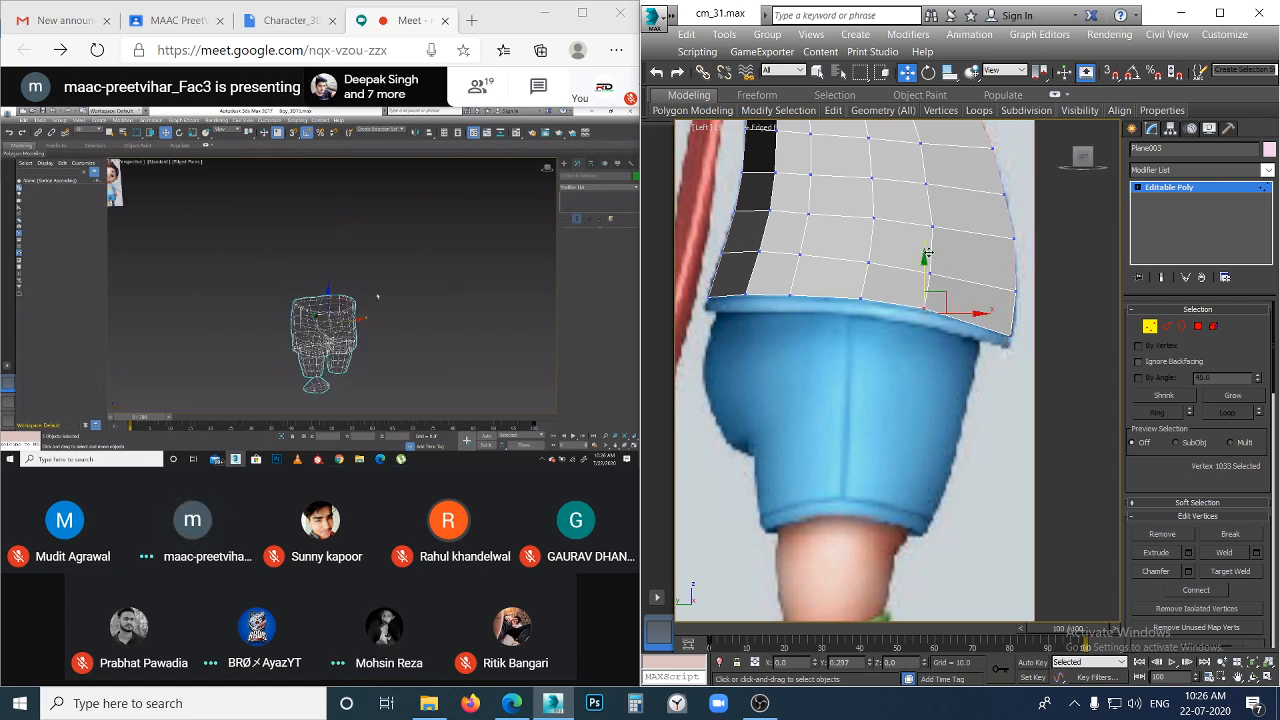
click(931, 352)
- In the side view, slightly lower the three hem vertices behind the front pair to follow the shirt's bottom edge
click(860, 297)
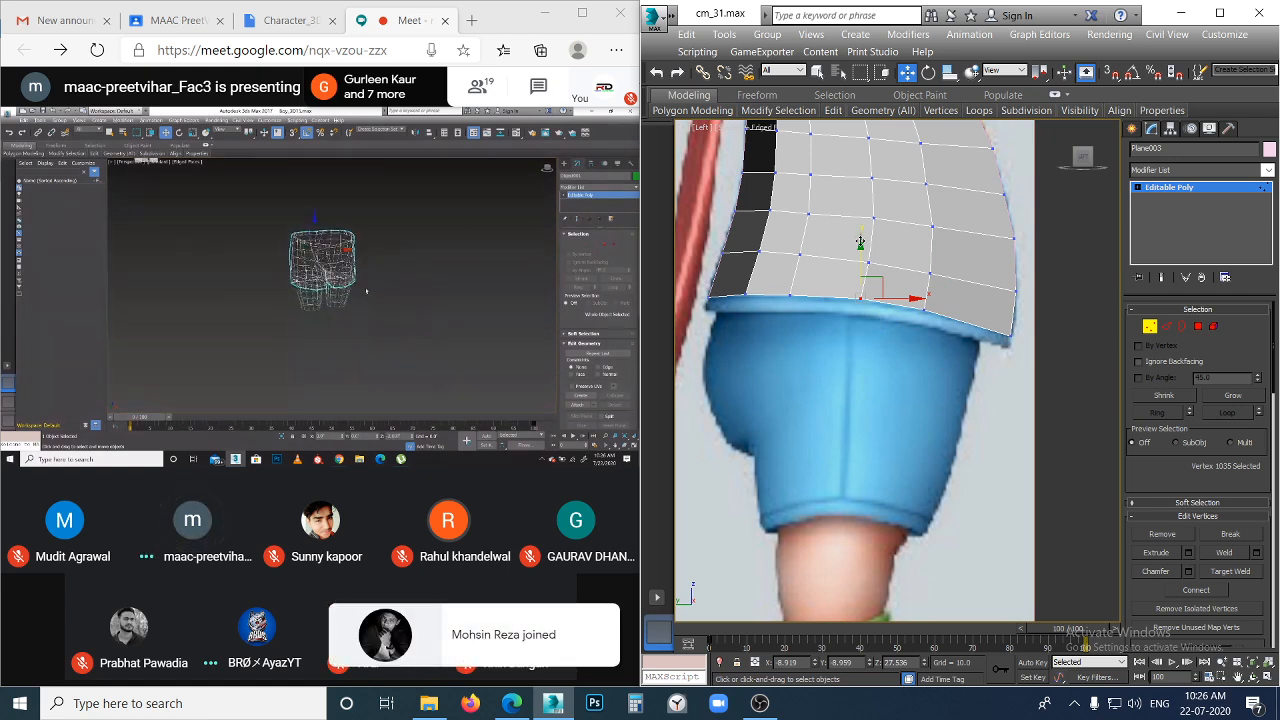
drag(863, 243, 863, 246)
click(894, 357)
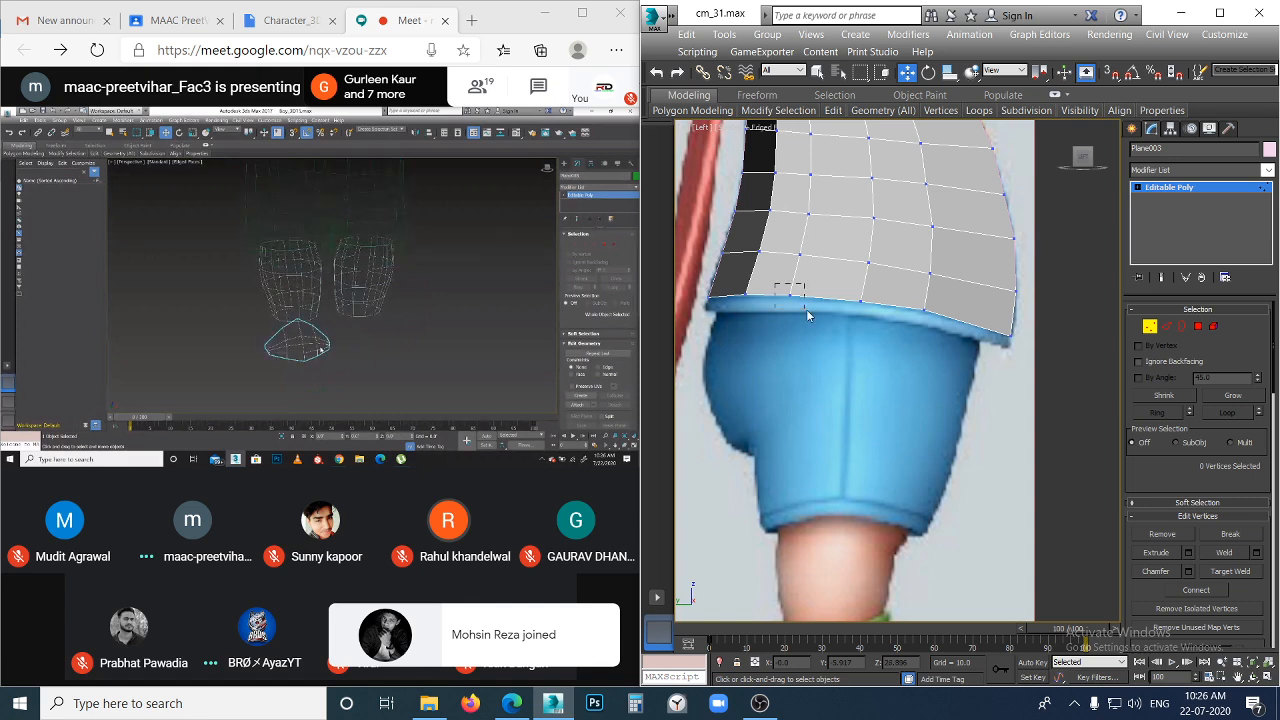
click(789, 295)
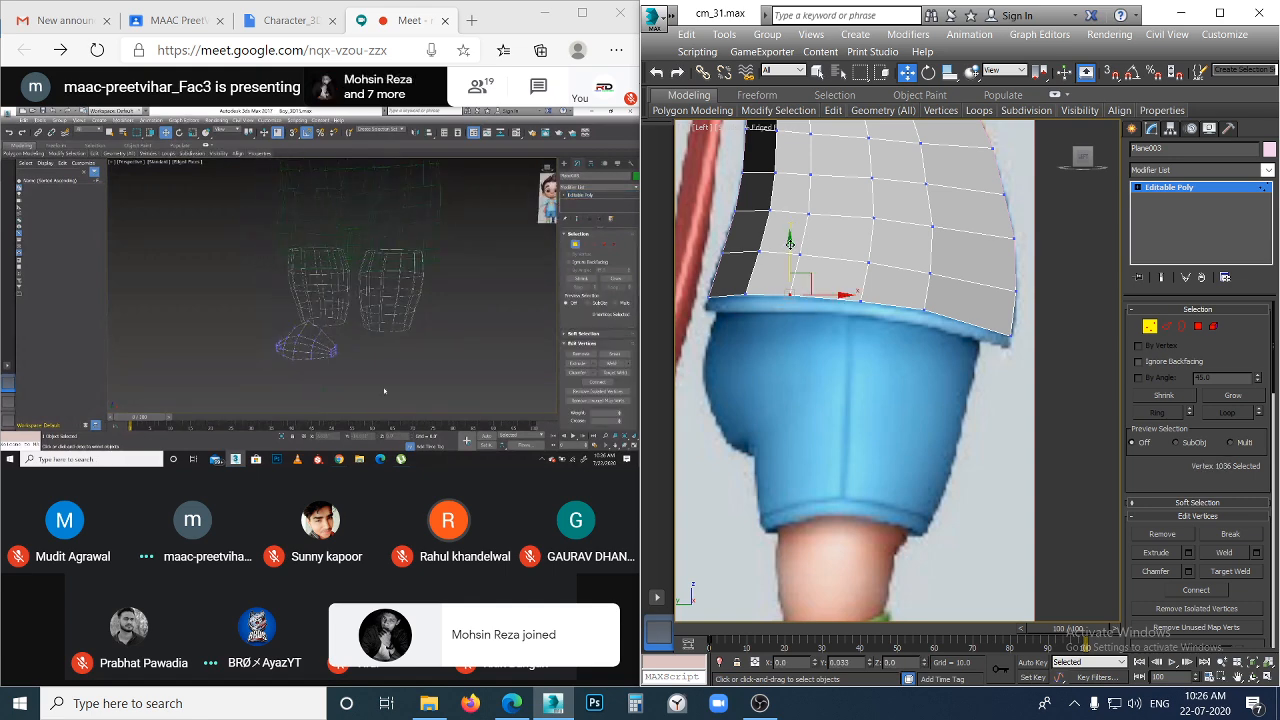
drag(788, 245, 790, 247)
click(770, 323)
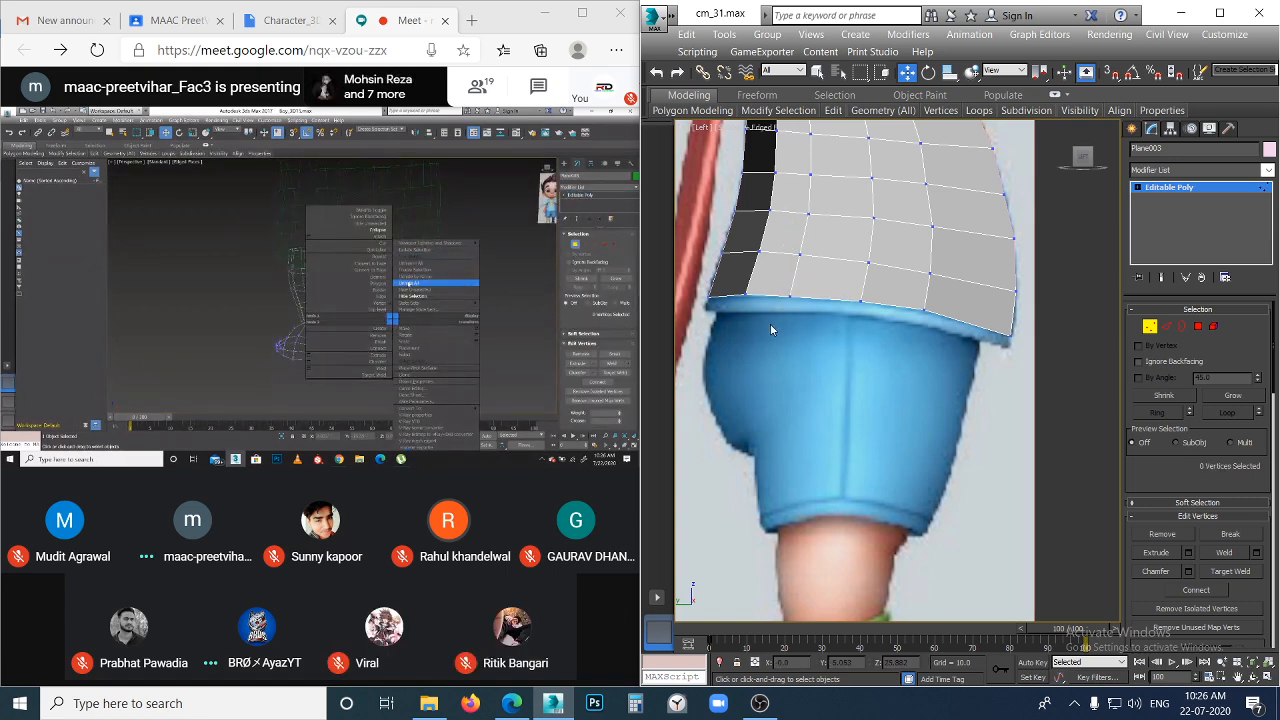
drag(733, 283, 756, 307)
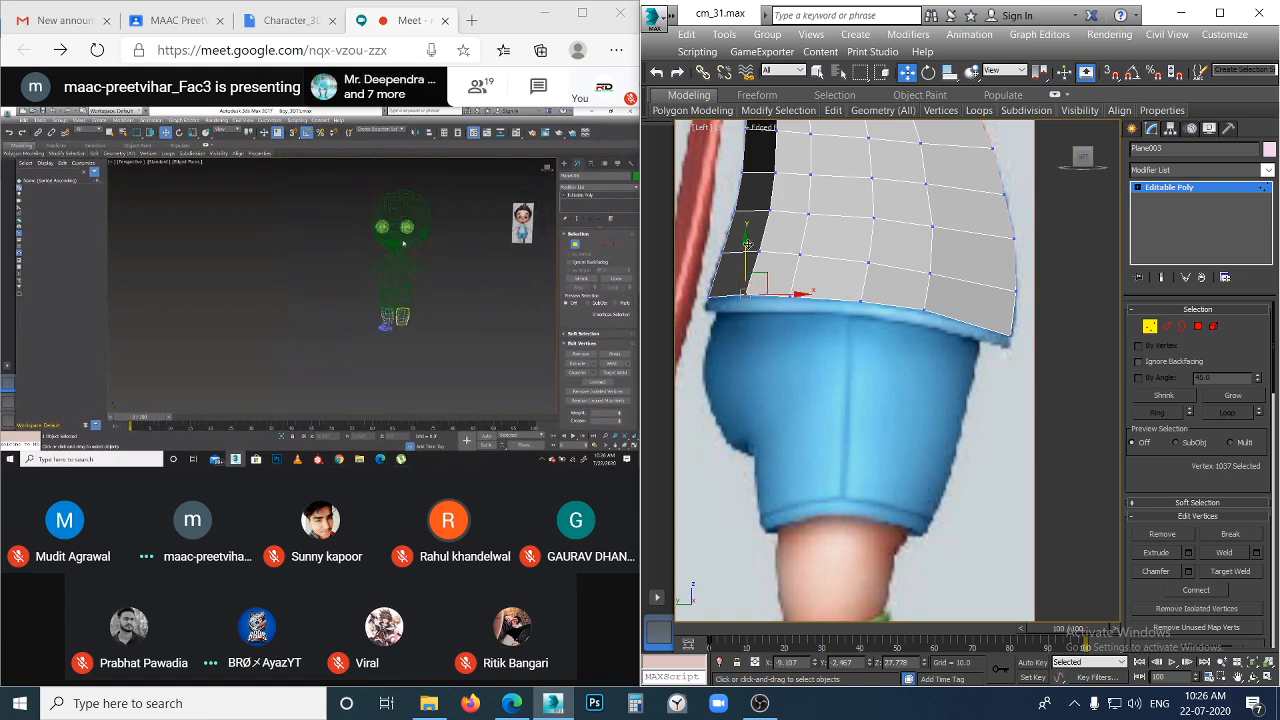
drag(749, 245, 750, 247)
click(793, 345)
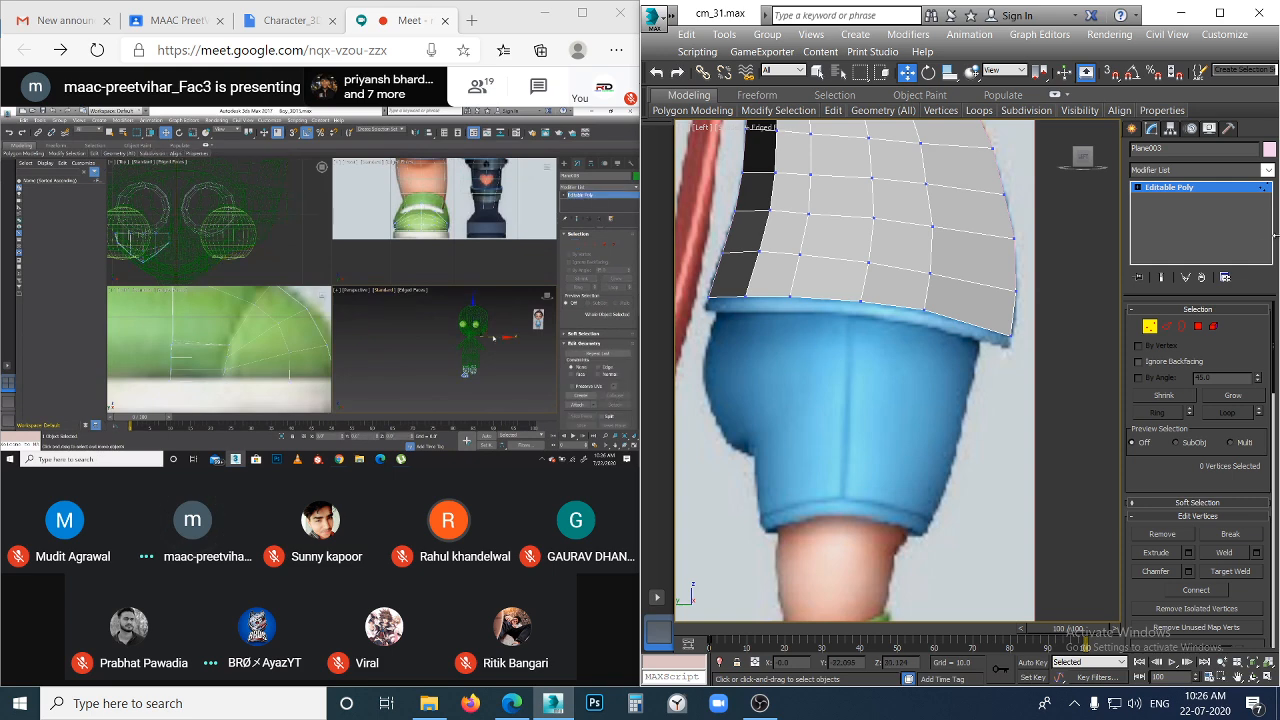
- In the side view, nudge the middle vertices of the two rows above the hem vertically to even out the rows
drag(858, 218, 894, 178)
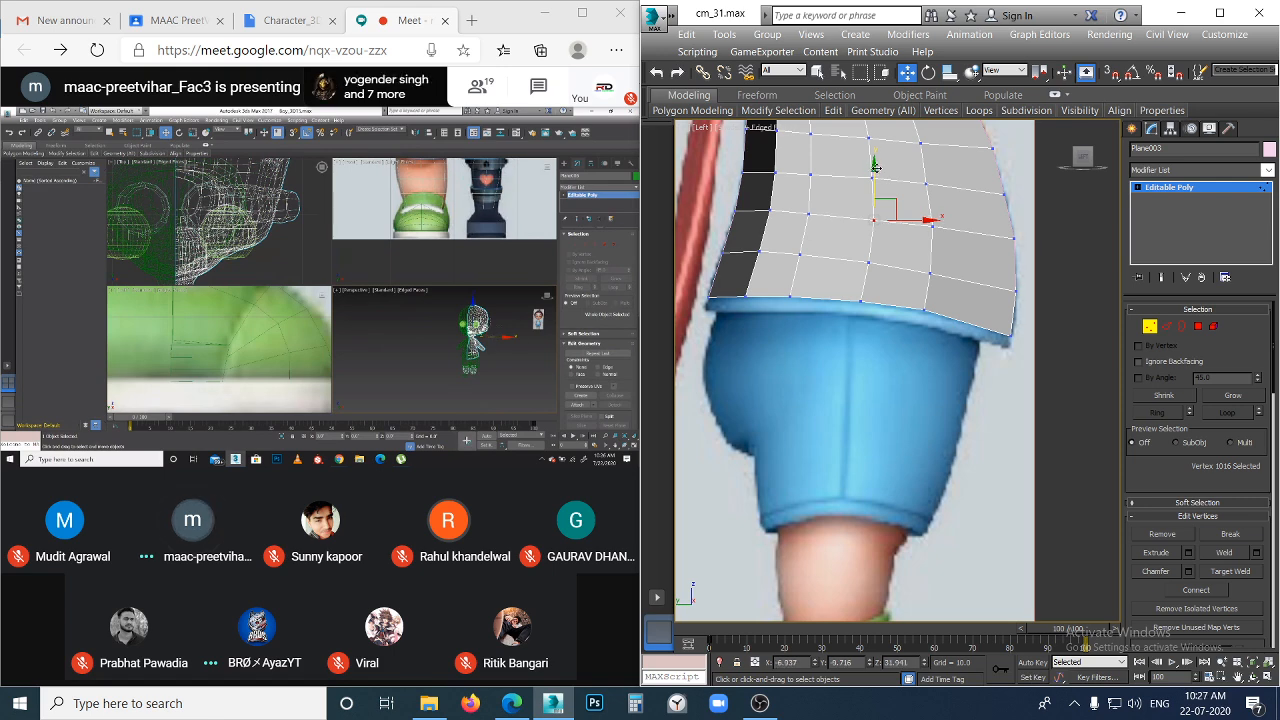
click(935, 263)
click(934, 268)
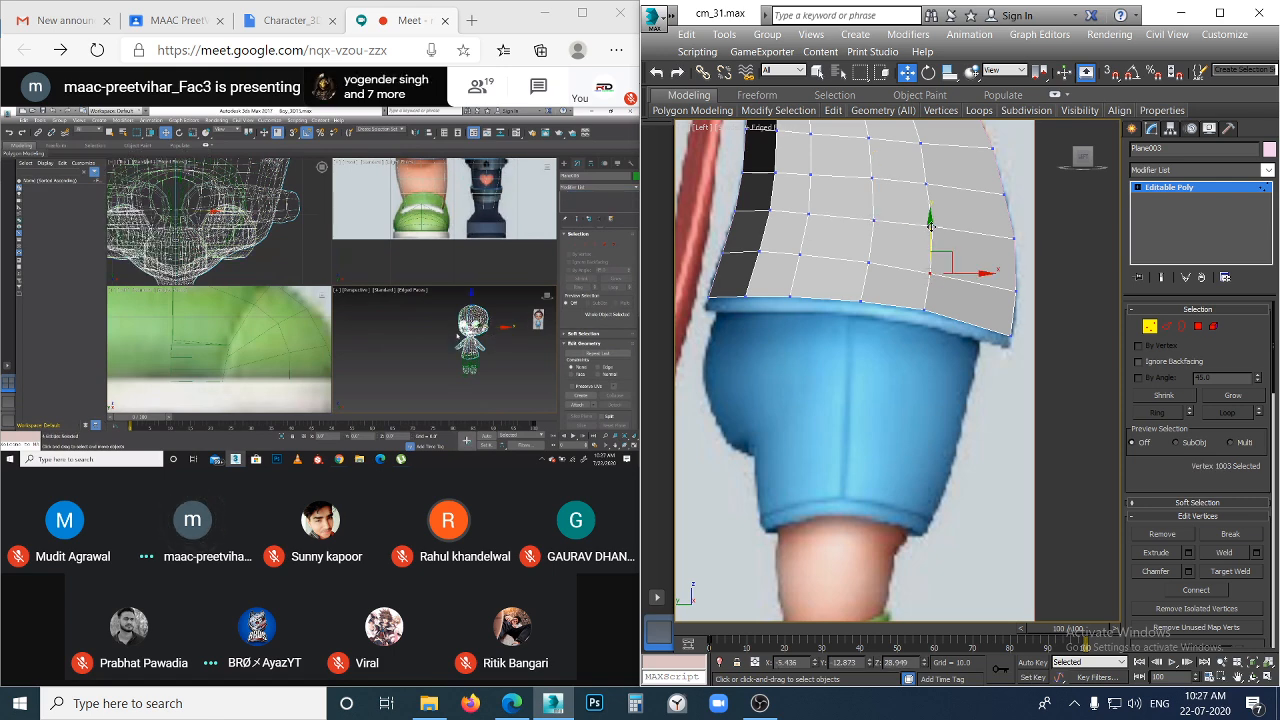
click(864, 258)
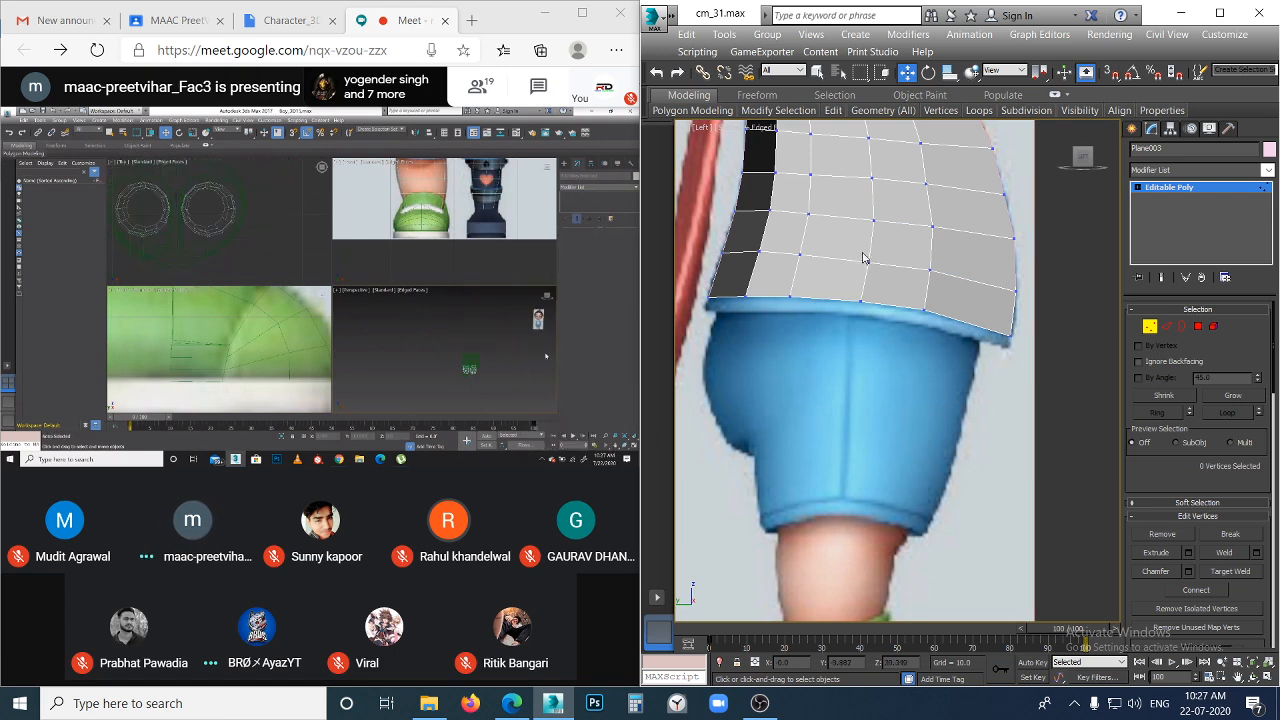
click(866, 260)
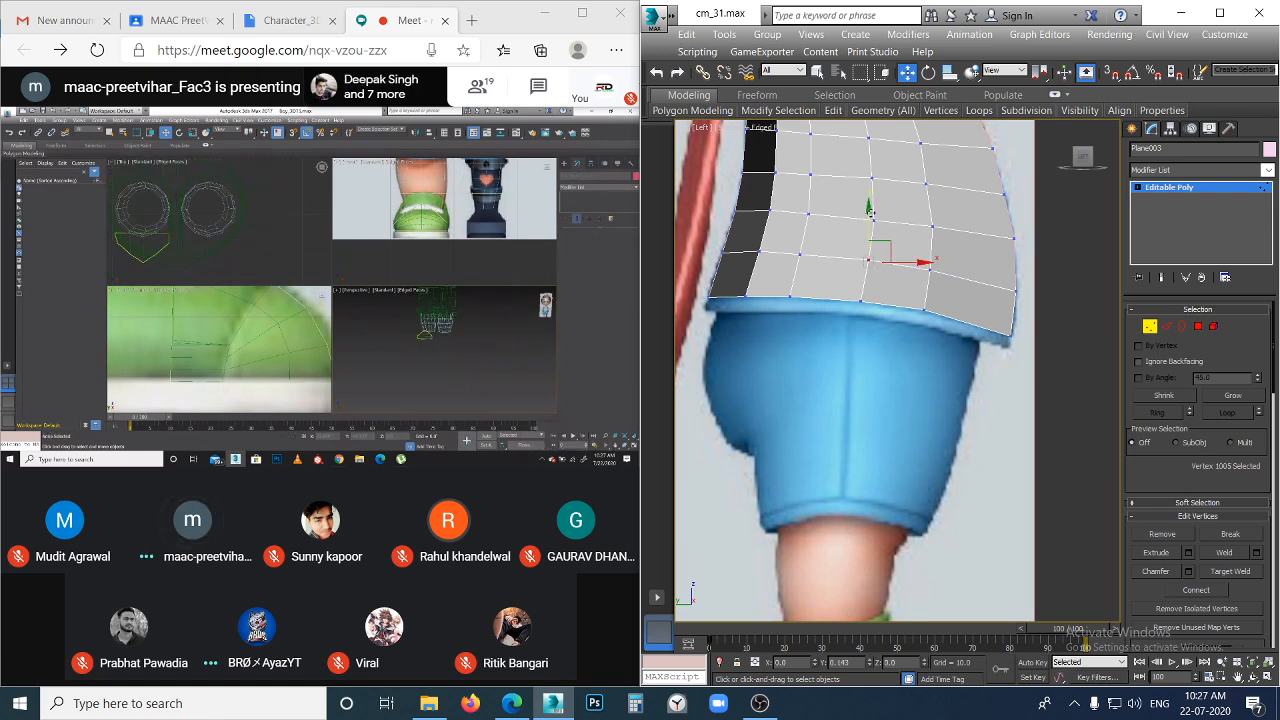
click(1005, 322)
click(1011, 338)
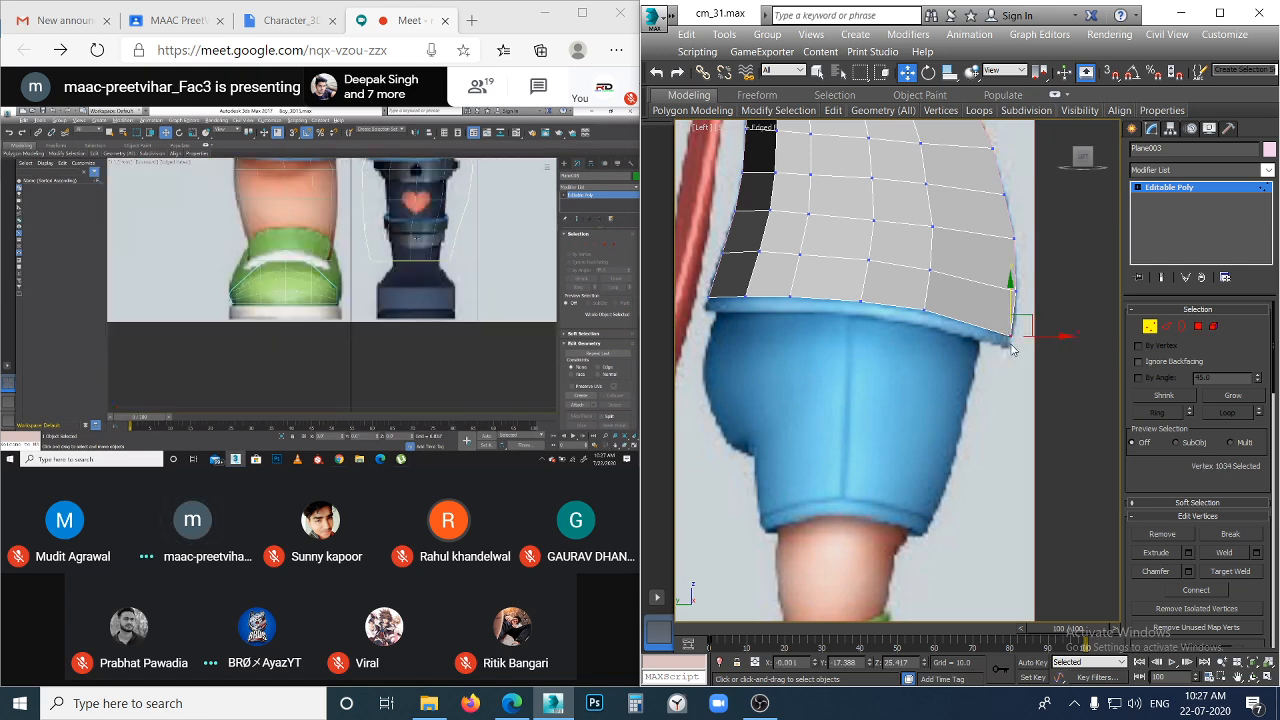
- In the front view, shift the two hem vertices nearest the shirt's side edge inward toward the centre
alt+middle_drag(1011, 348, 951, 349)
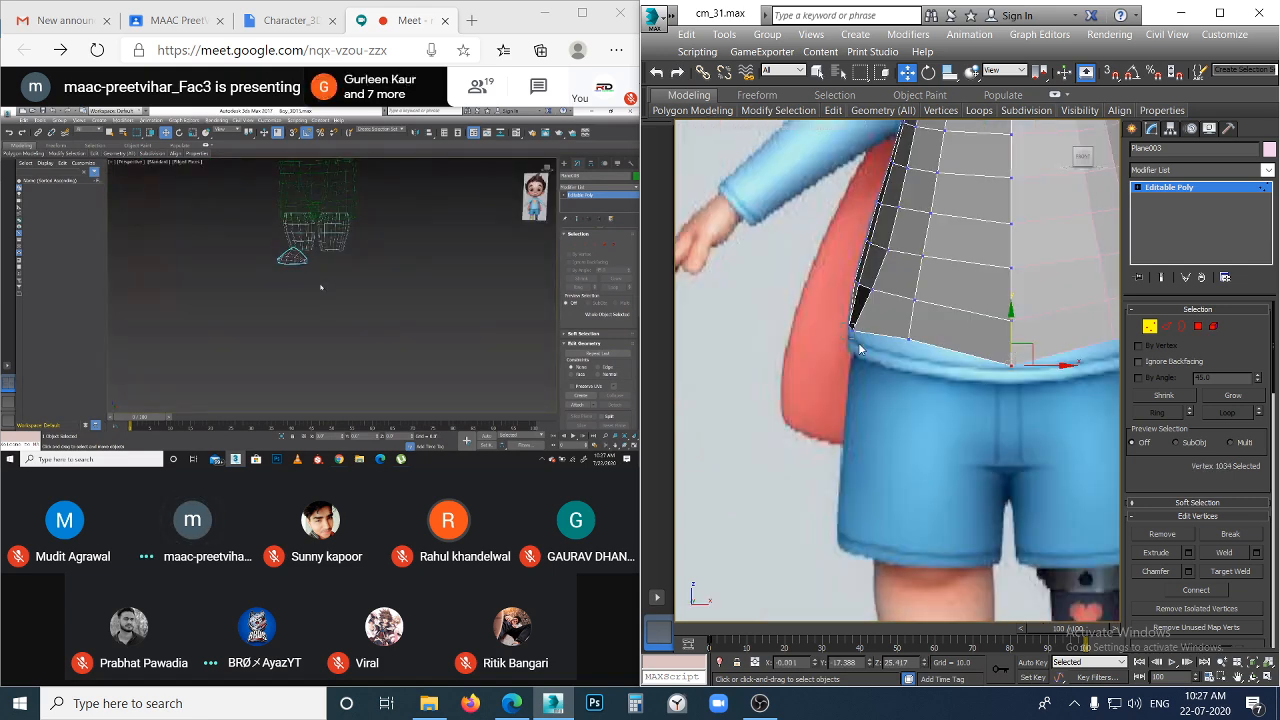
click(859, 348)
scroll(858, 342, up, 5)
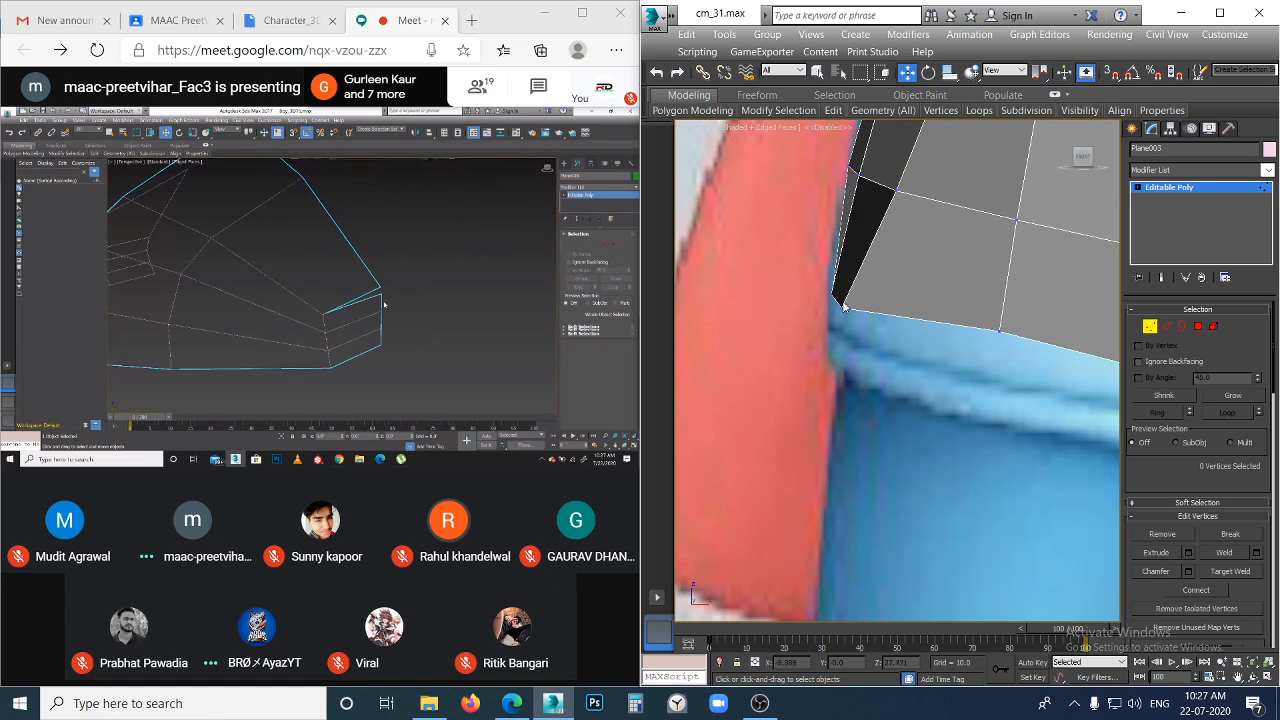
click(845, 308)
drag(903, 318, 918, 347)
click(918, 347)
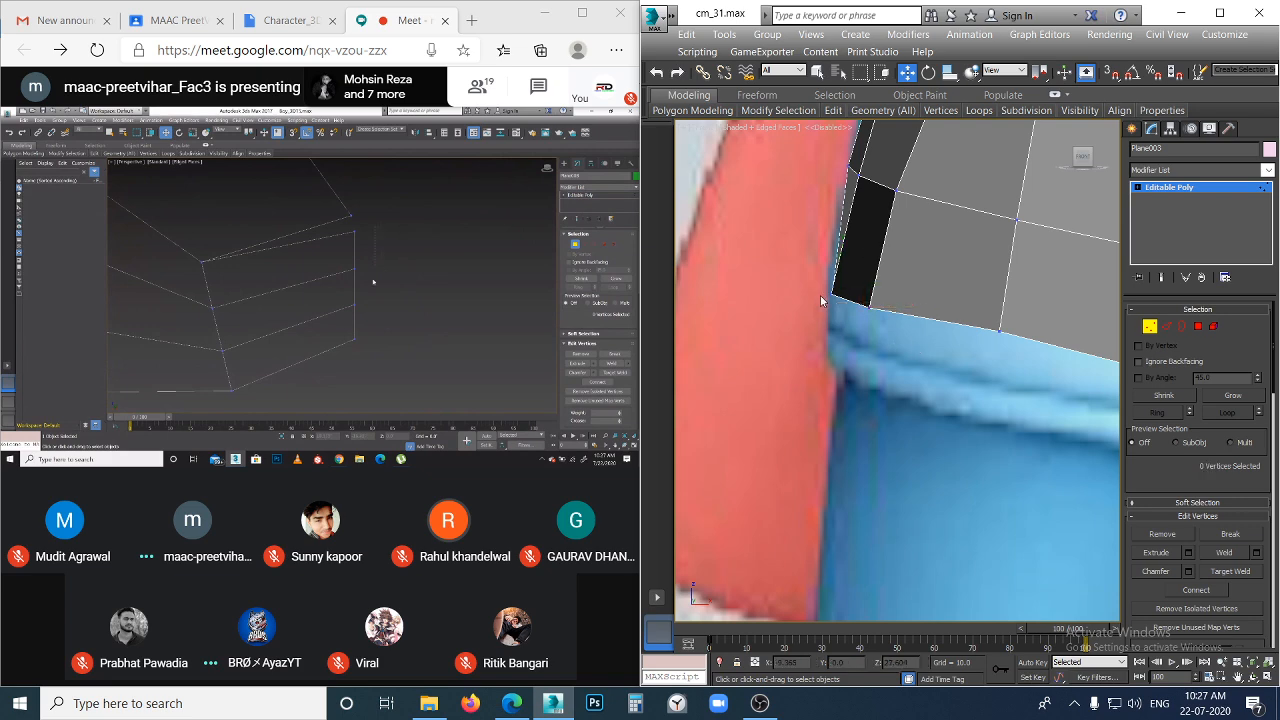
drag(824, 290, 897, 295)
click(886, 329)
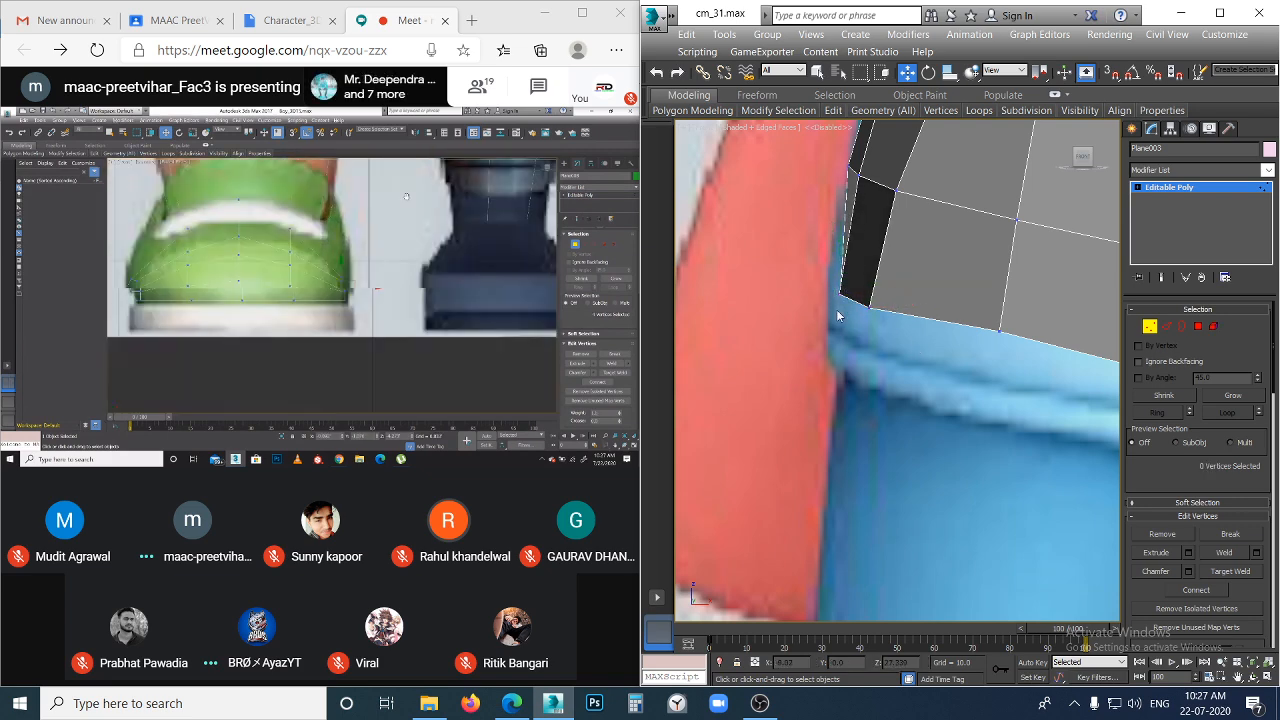
- Move the outermost hem vertex back outward and lower the vertex beside it to smooth the hem's side corner
scroll(837, 308, up, 2)
click(854, 289)
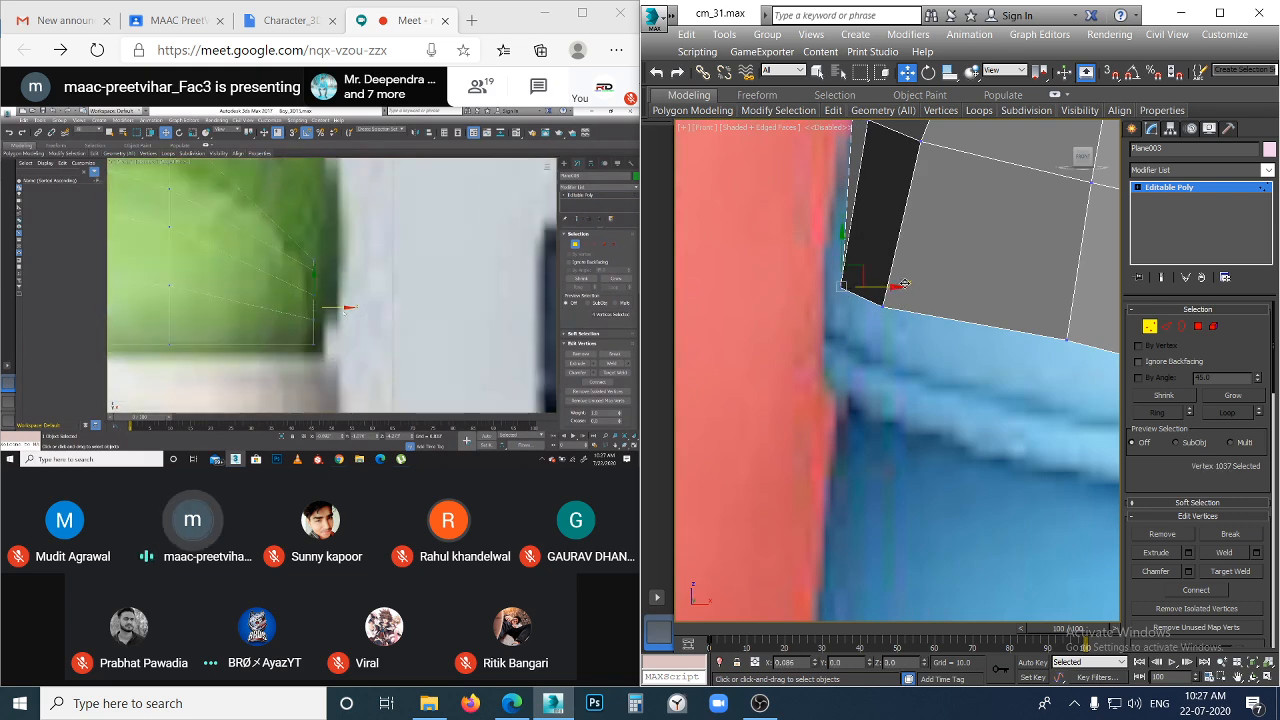
drag(910, 287, 880, 288)
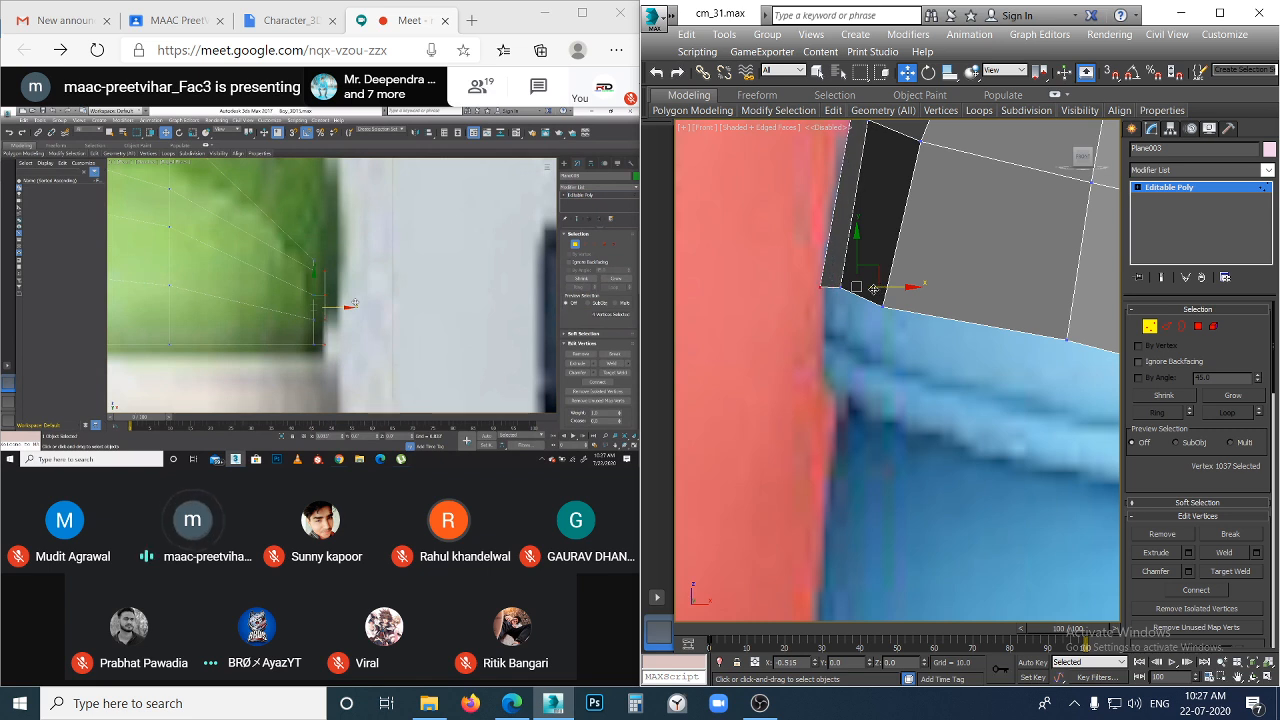
click(840, 285)
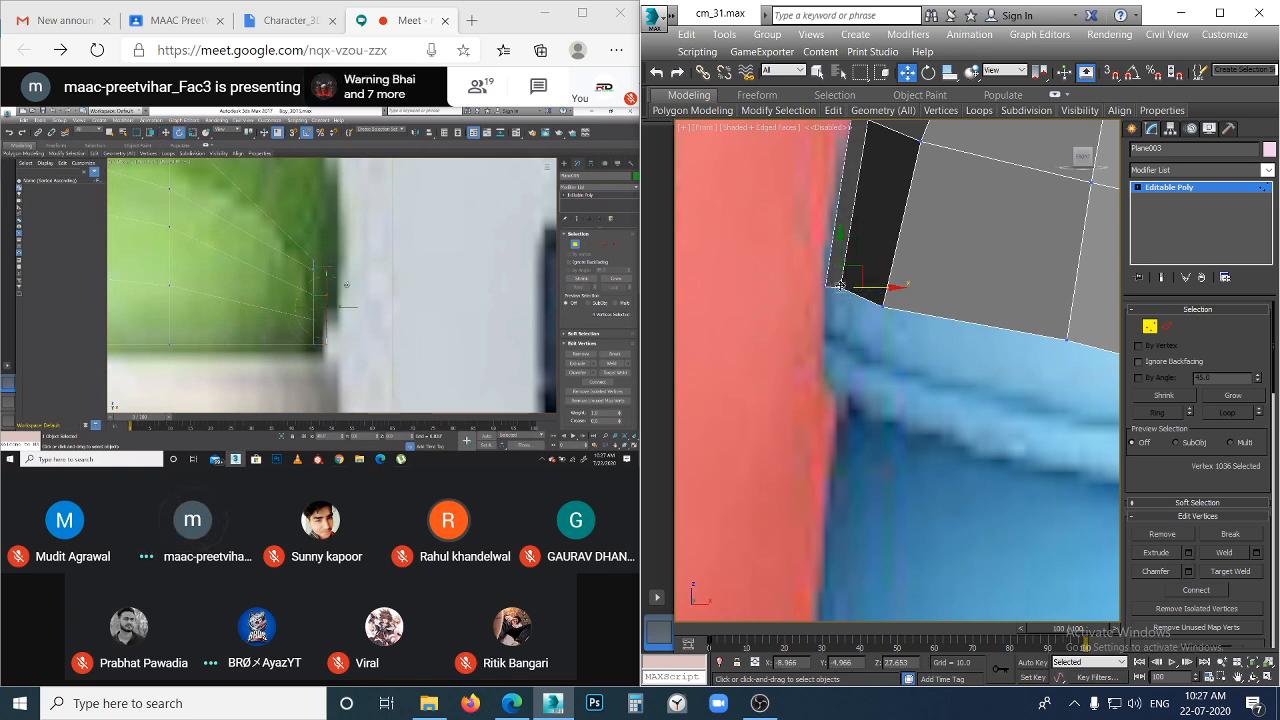
drag(840, 238, 840, 248)
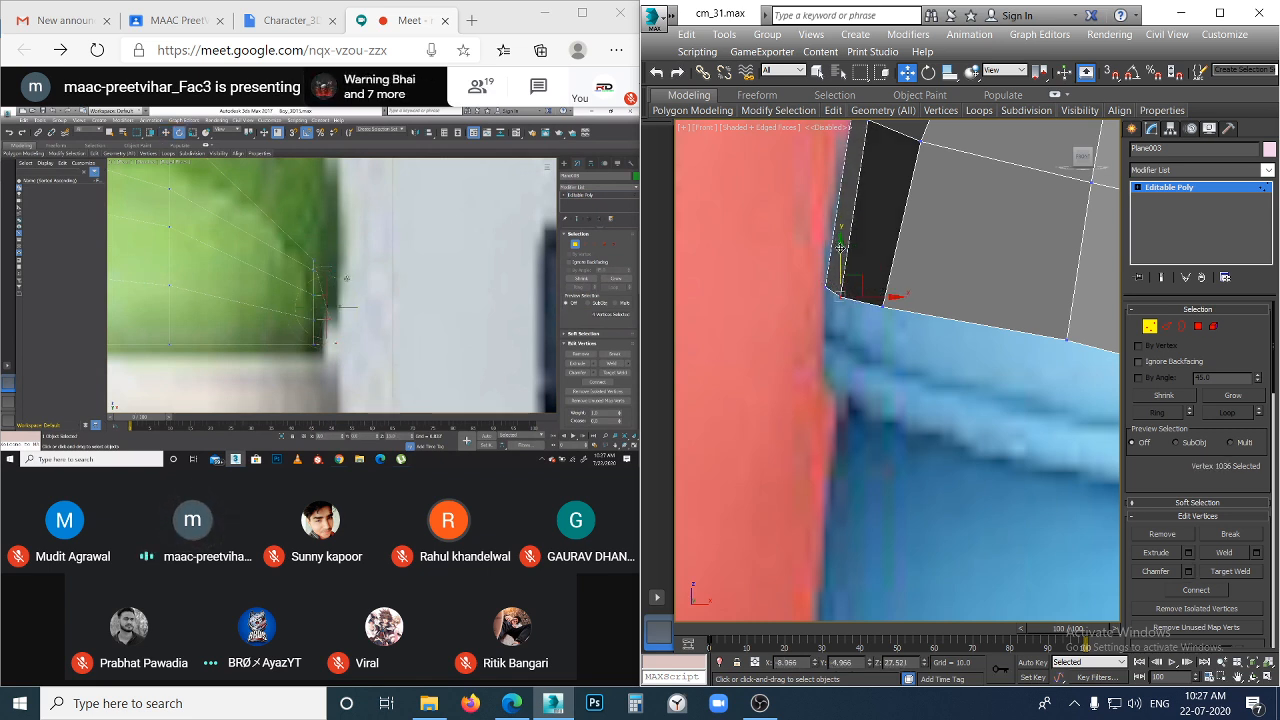
click(883, 319)
click(883, 307)
click(883, 308)
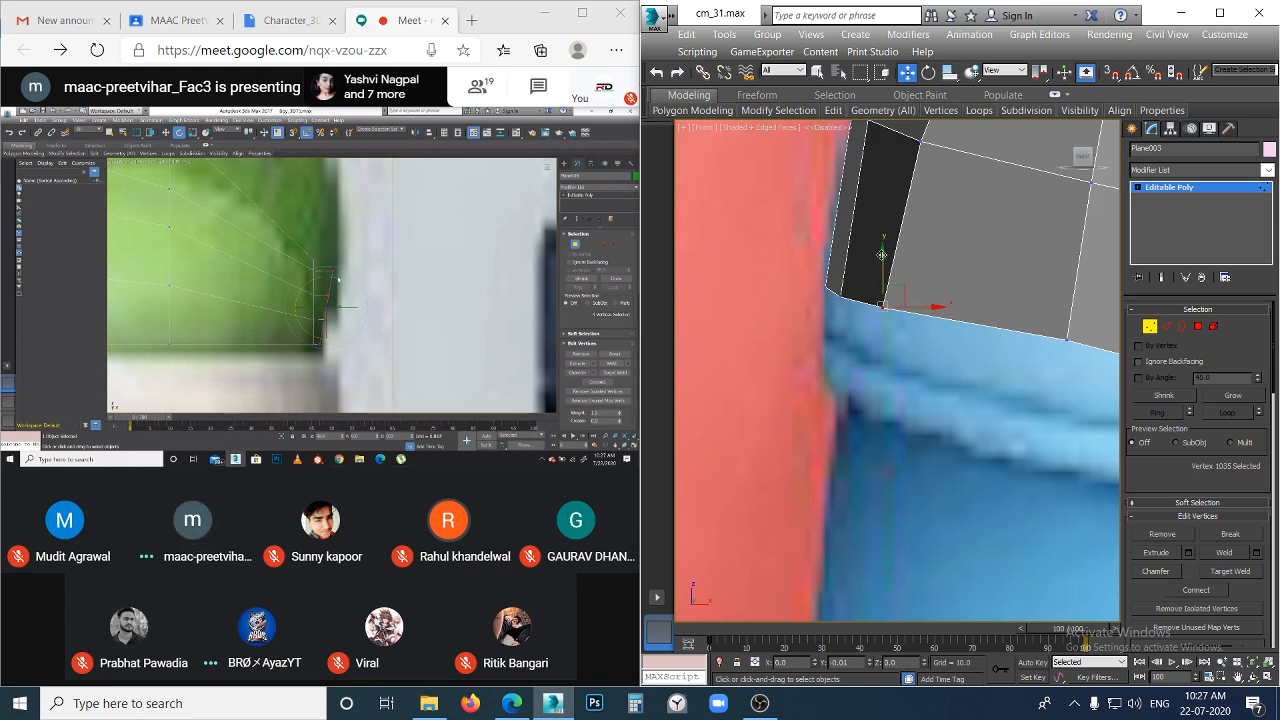
- In the front view, slightly lower the hem vertex next to the centre line
scroll(915, 393, down, 5)
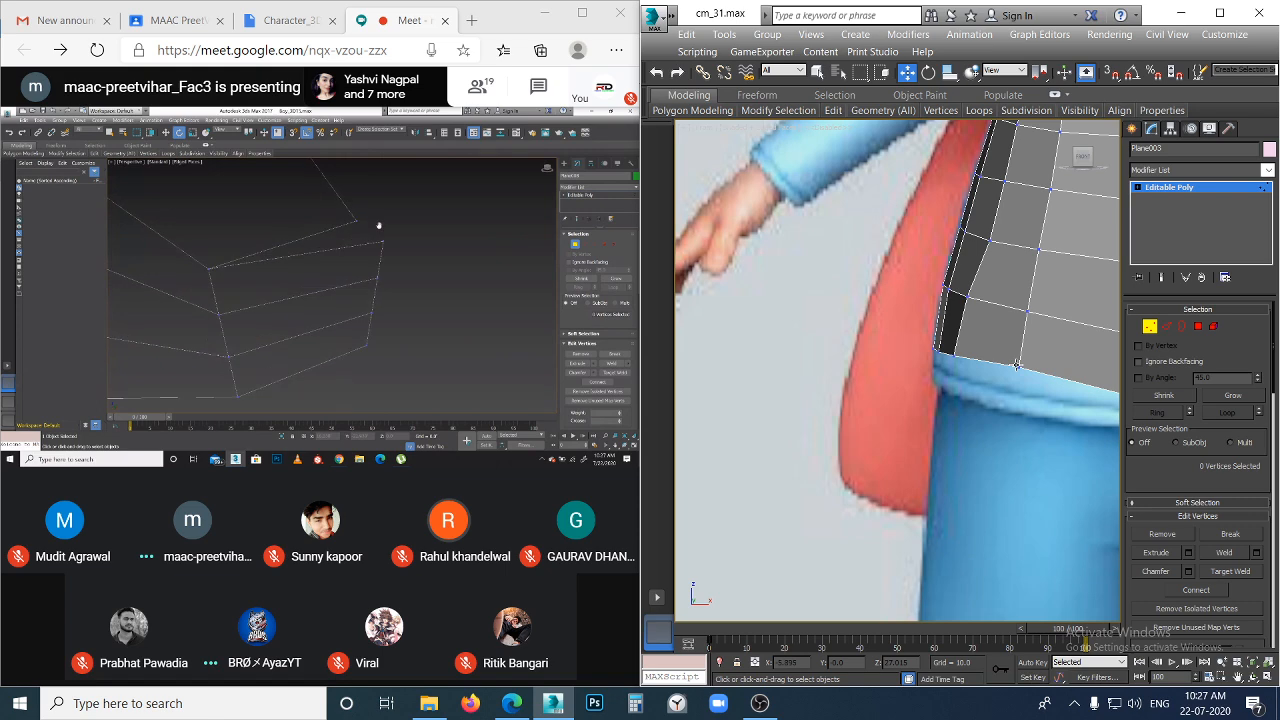
click(1018, 362)
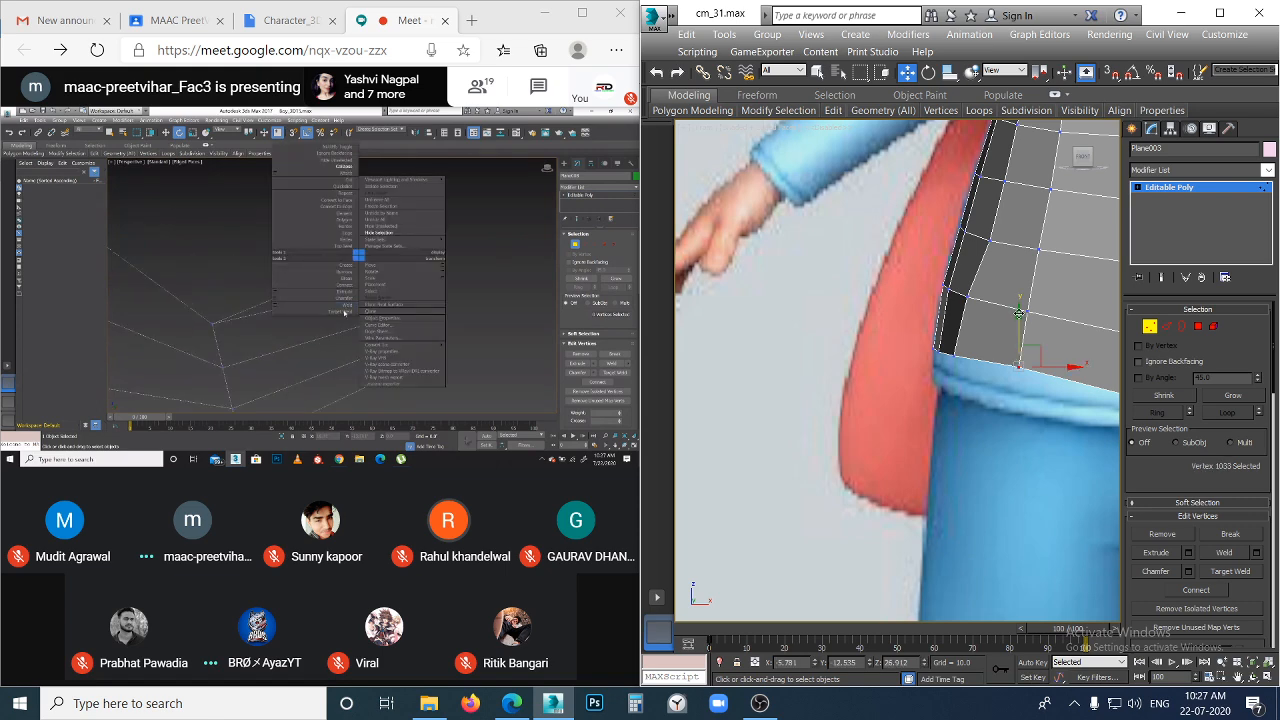
drag(1019, 314, 1019, 318)
click(1048, 391)
scroll(1047, 391, down, 2)
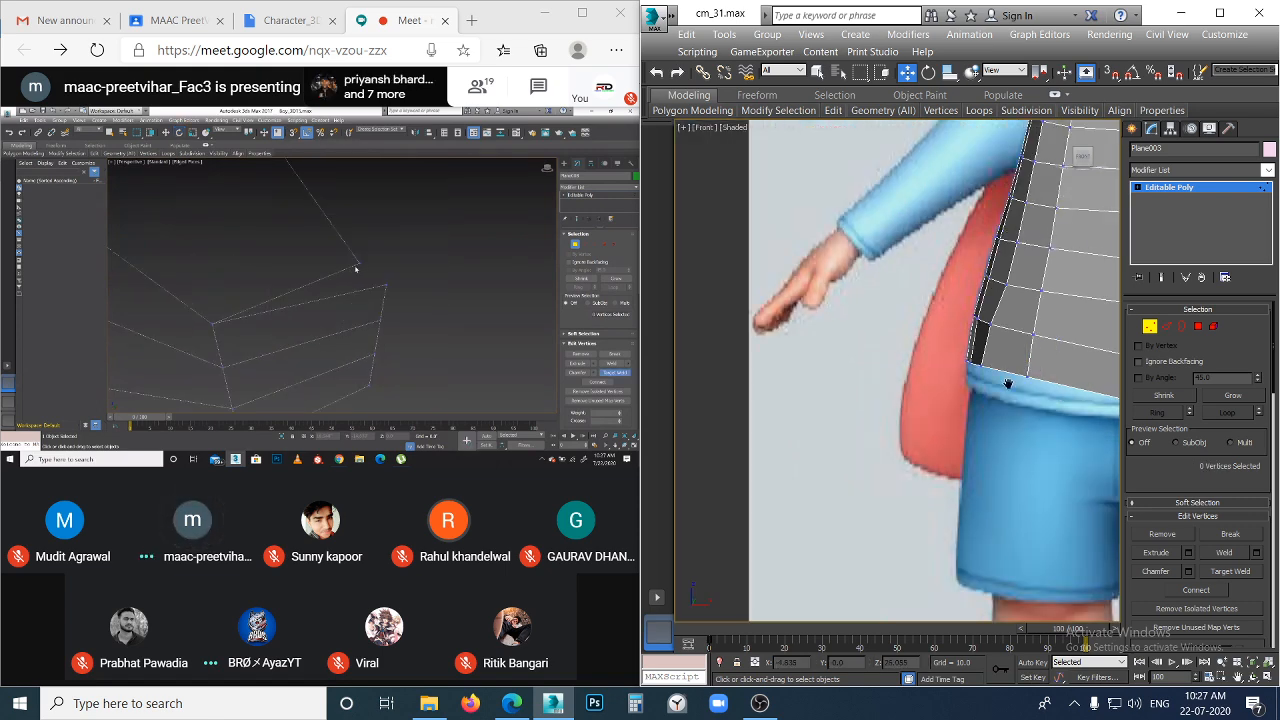
- Raise the centre-line hem vertex and the vertex directly above it slightly to flatten the front point
middle_drag(1008, 384, 778, 335)
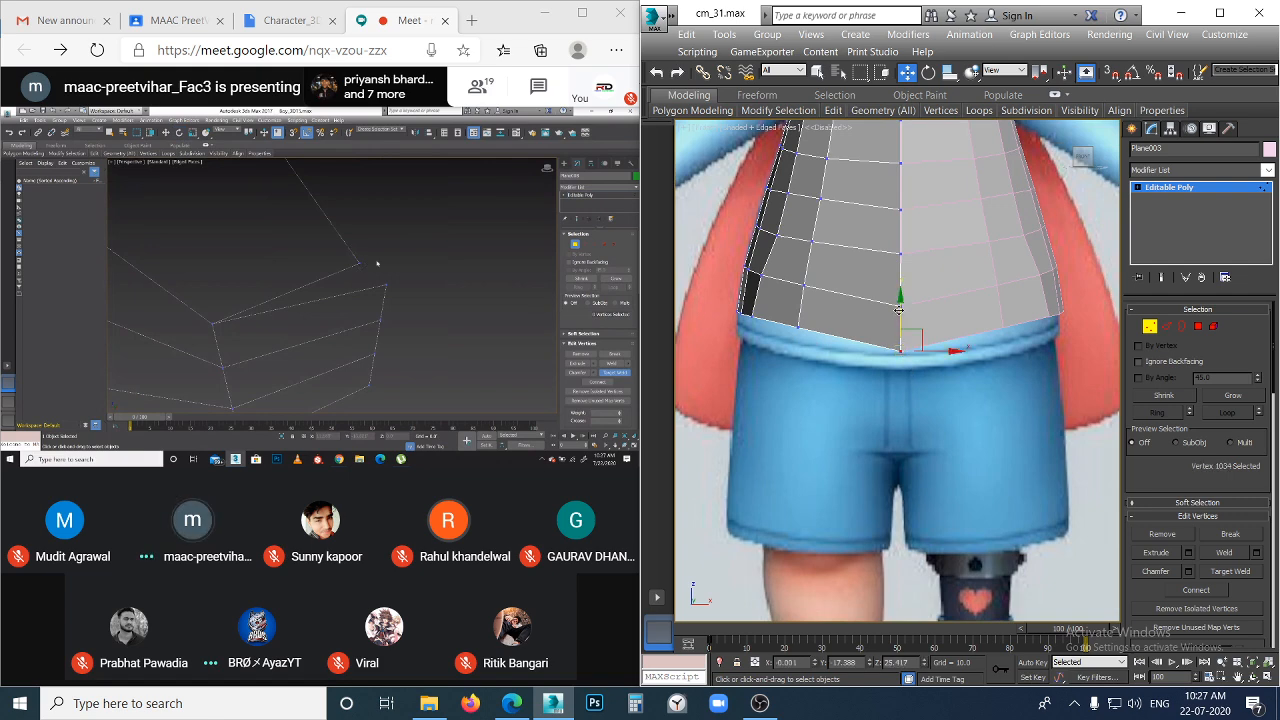
click(900, 347)
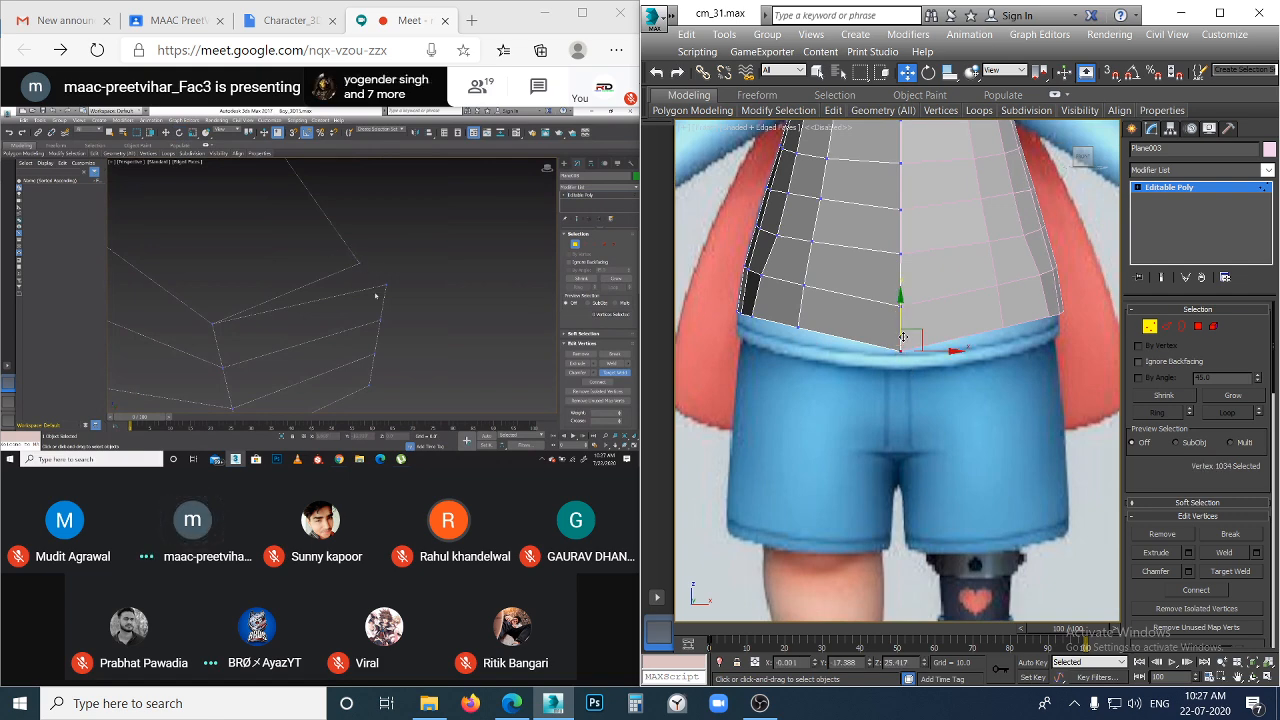
drag(900, 299, 900, 295)
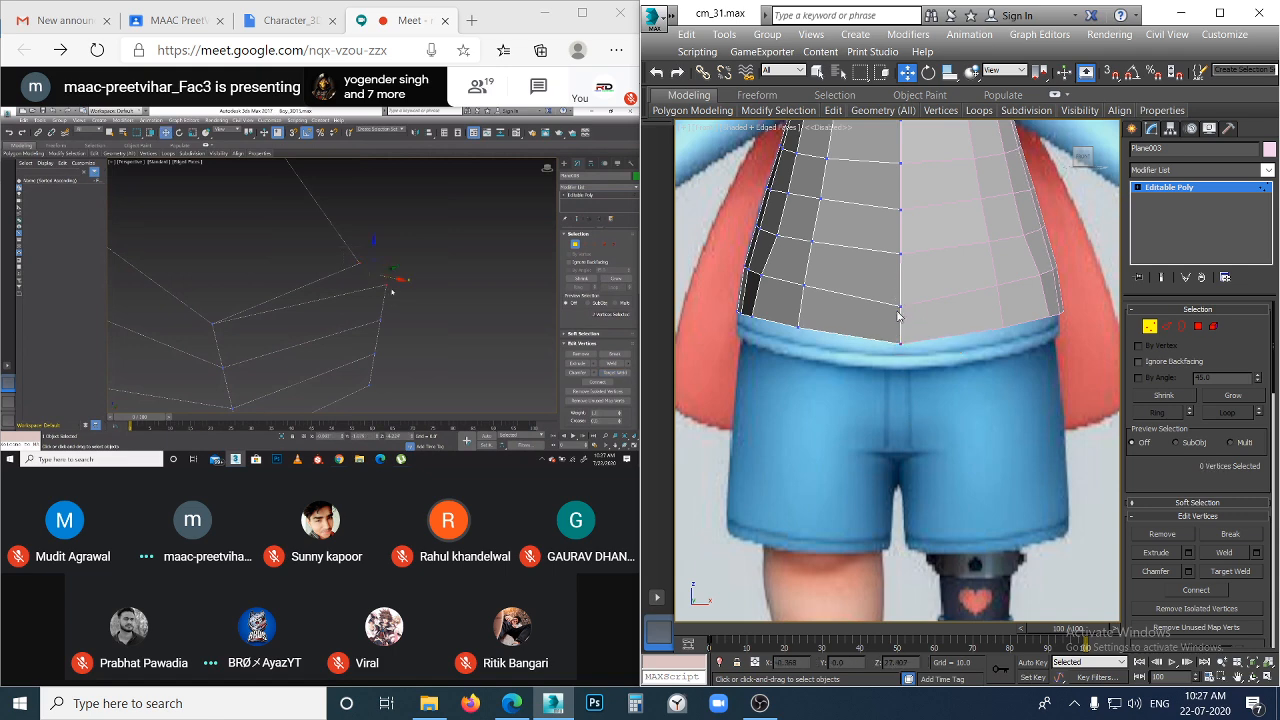
click(900, 298)
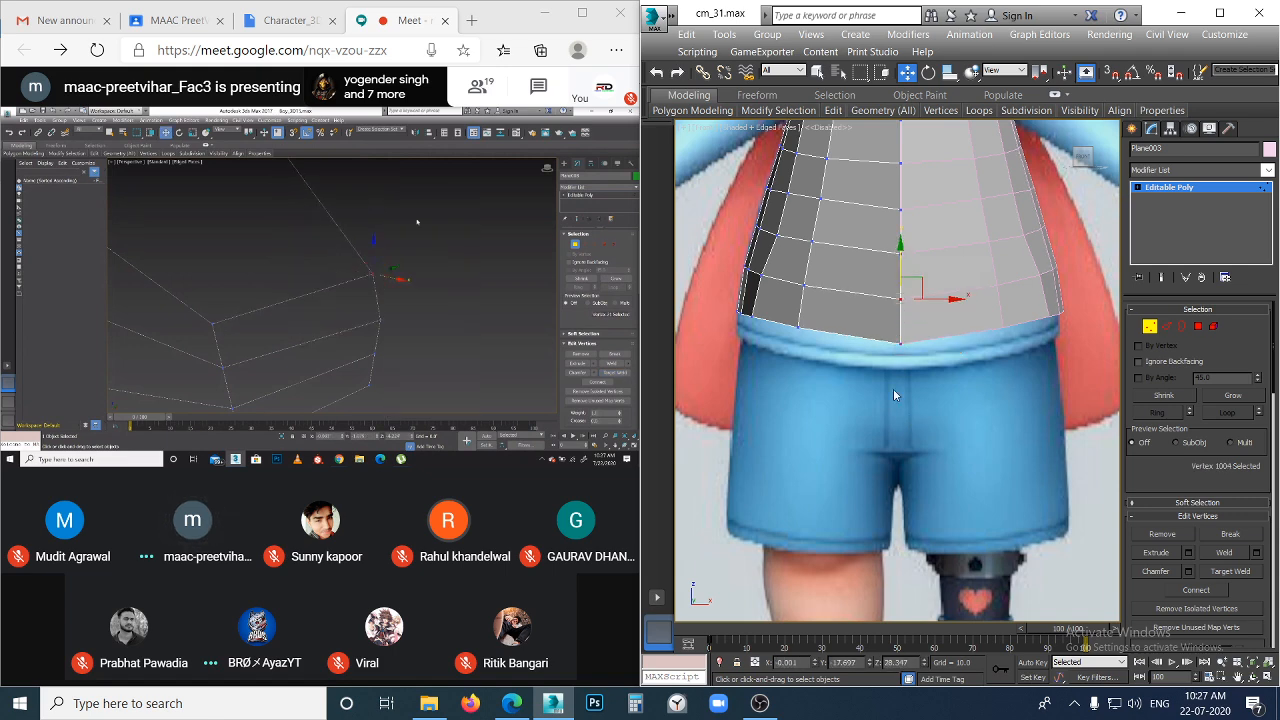
- Shift the vertex near the side in the row above the hem and the hem vertex below it slightly inward
click(760, 273)
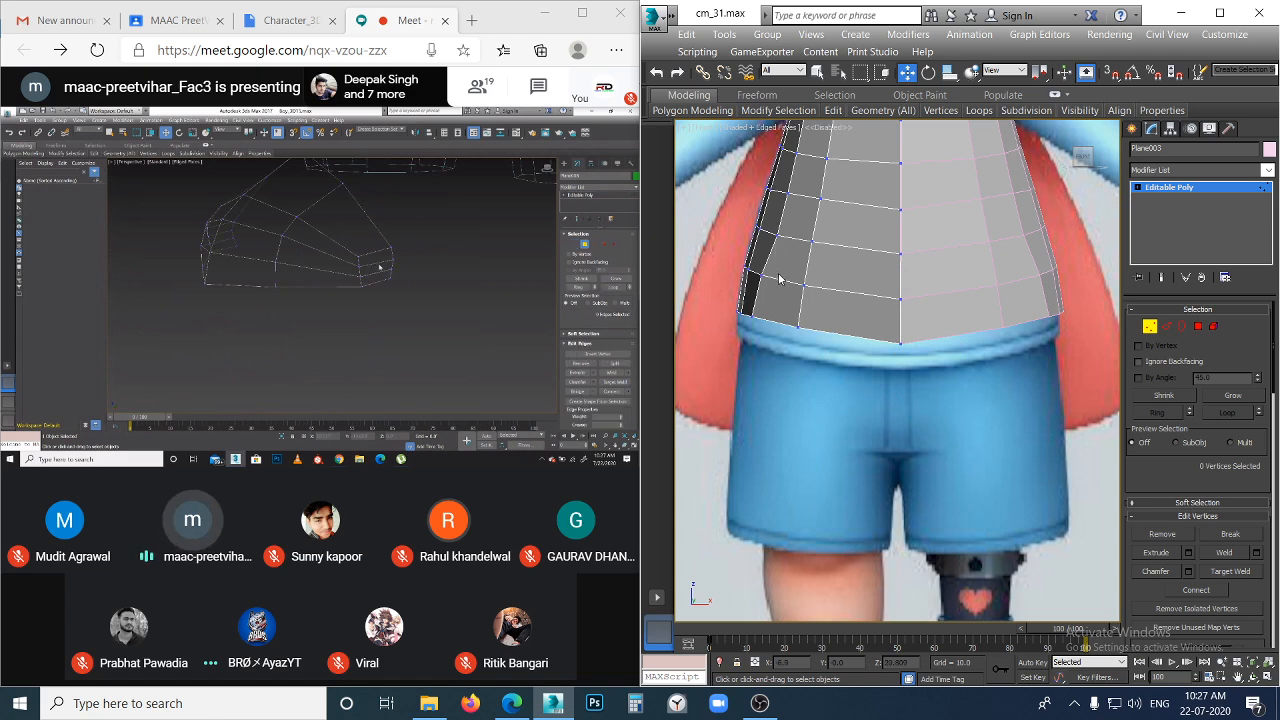
click(761, 273)
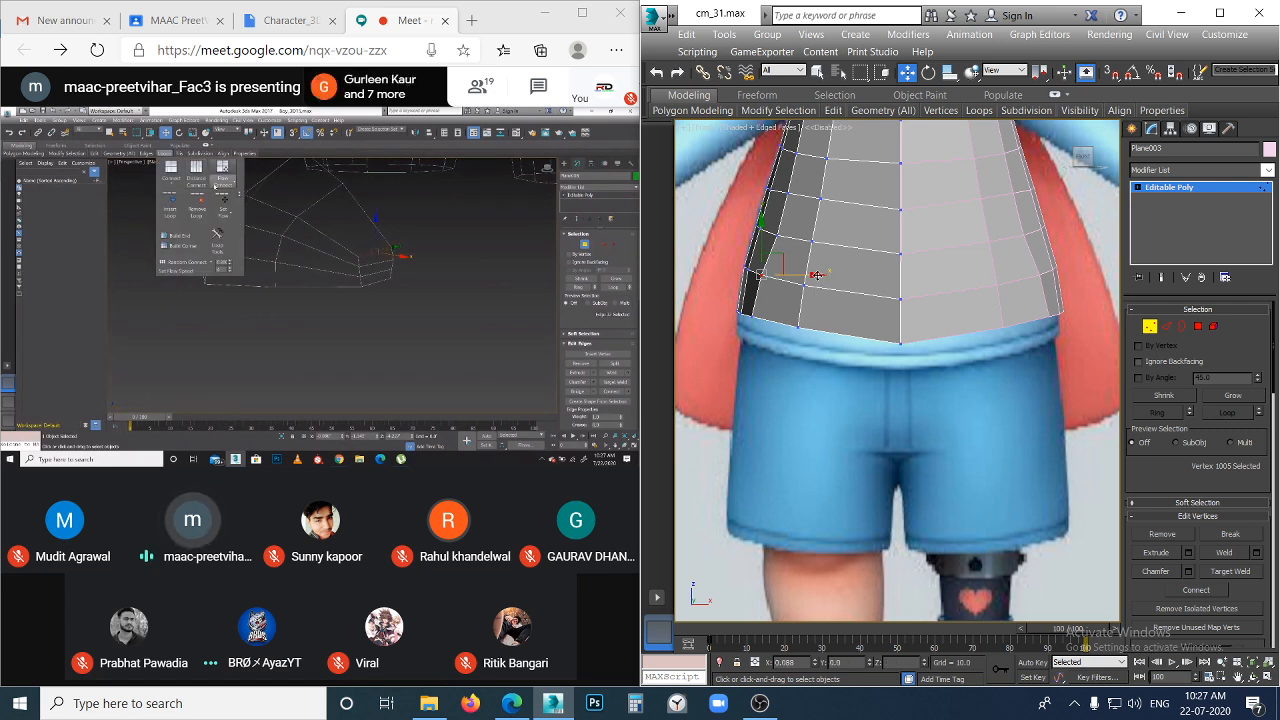
drag(816, 275, 818, 274)
click(769, 316)
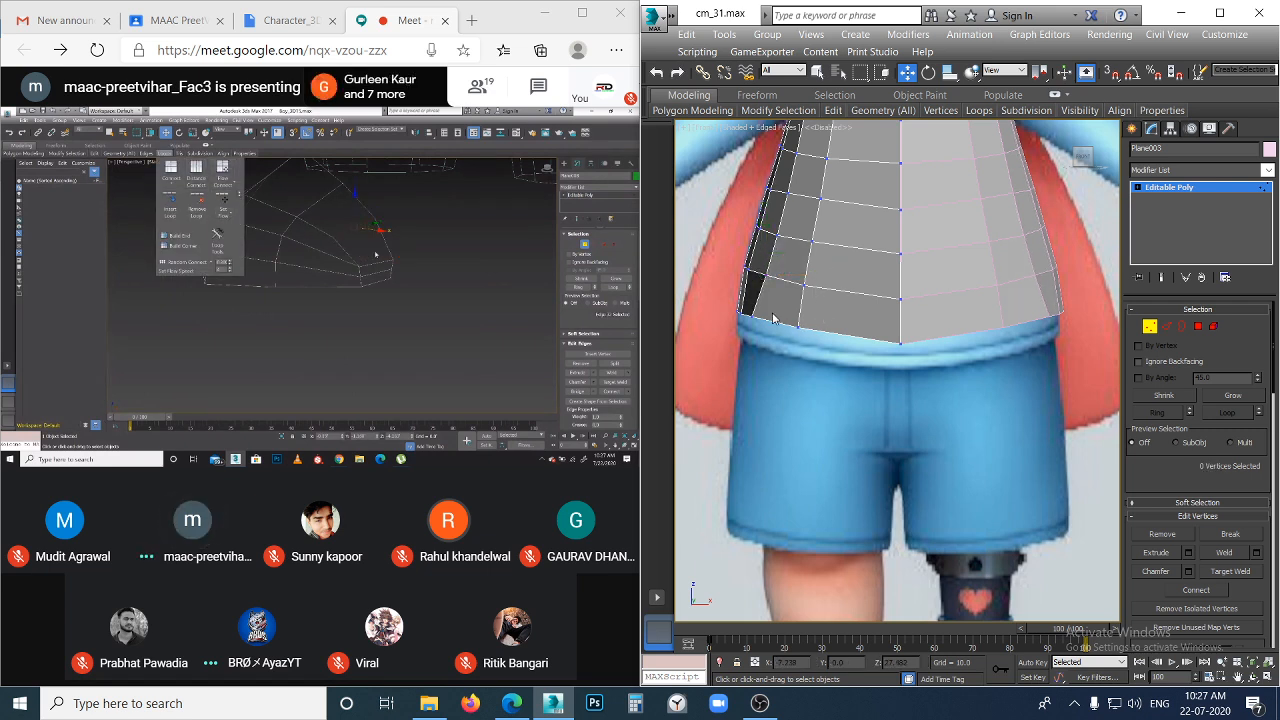
click(755, 317)
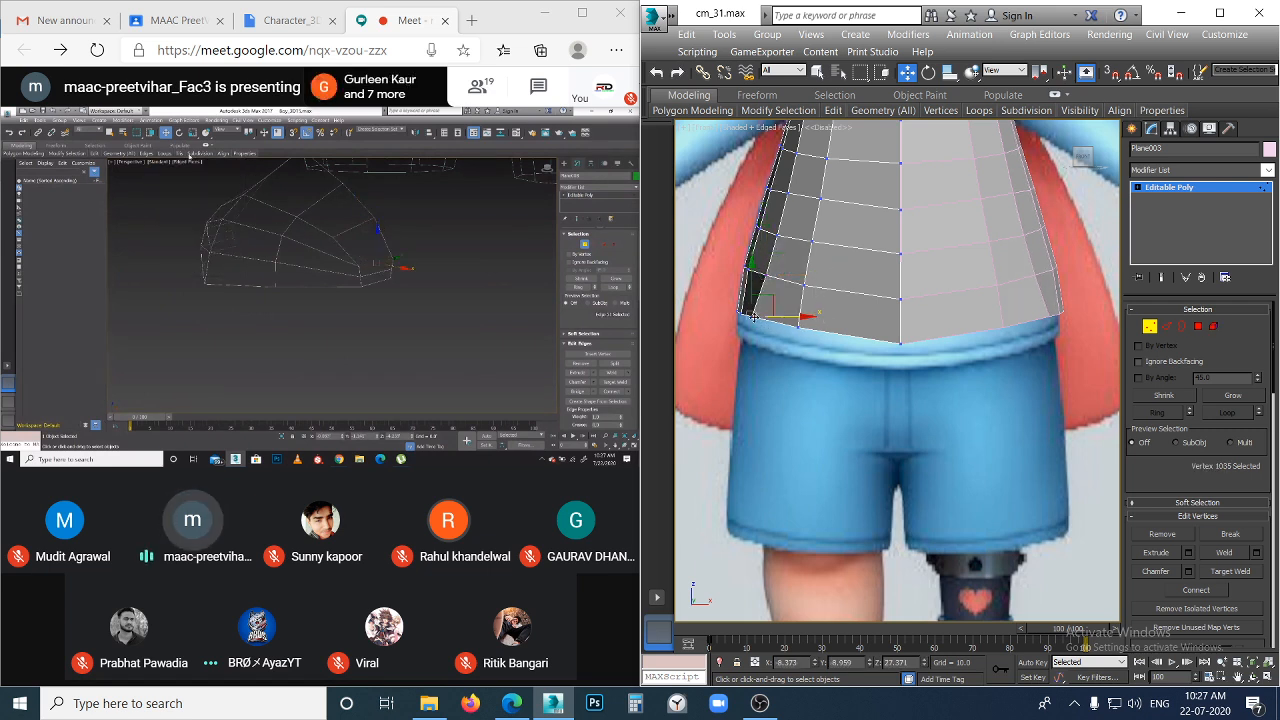
click(810, 335)
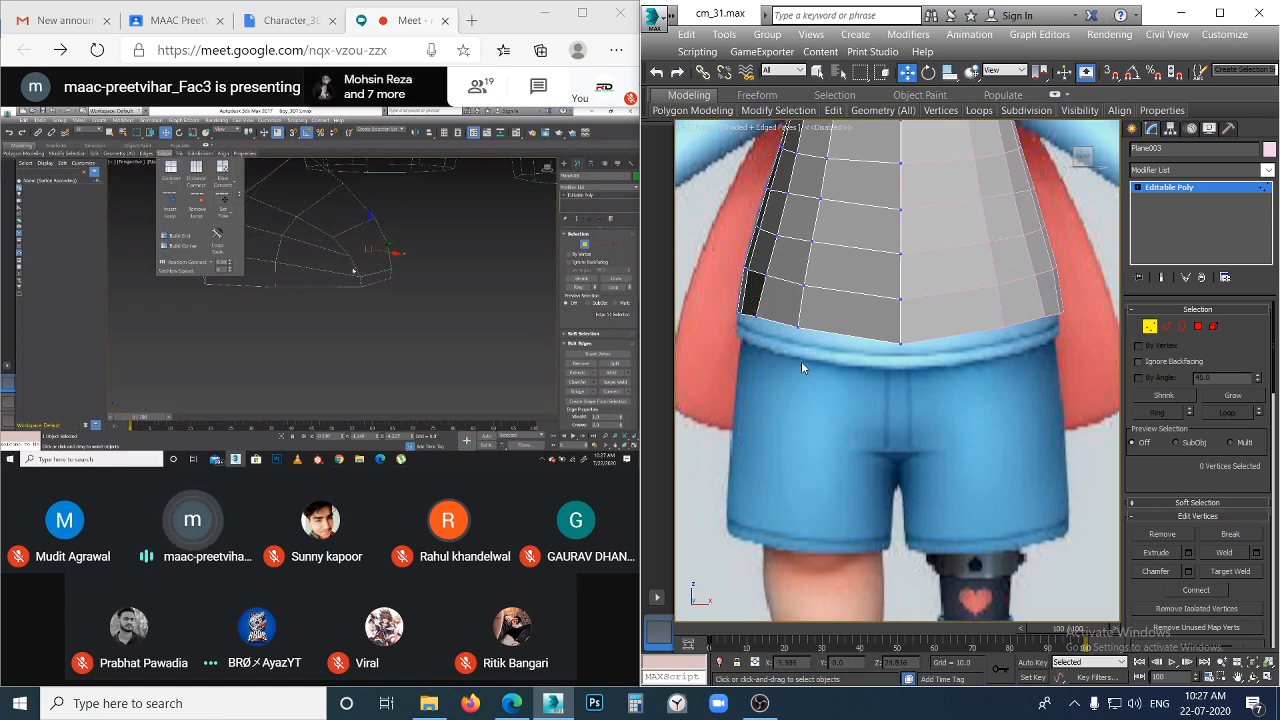
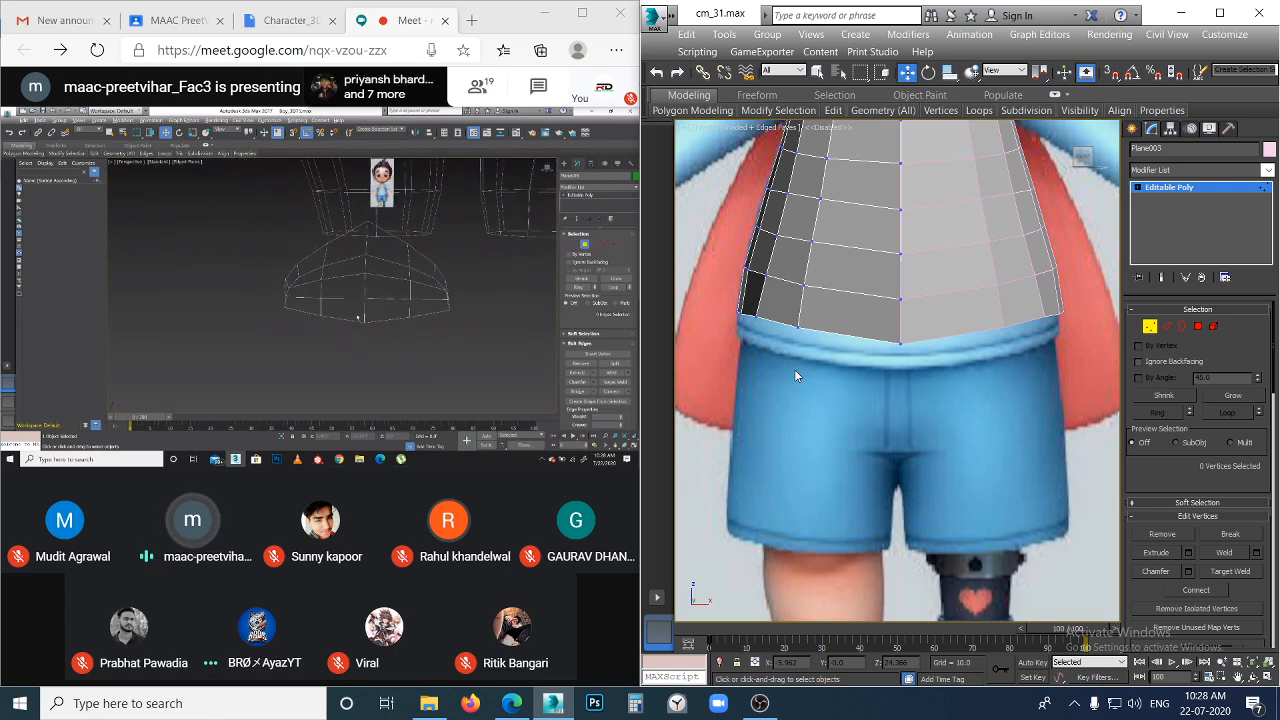
- Try removing alternate horizontal edge loops from the lower torso, starting with the loop just above the hem
scroll(1046, 544, down, 2)
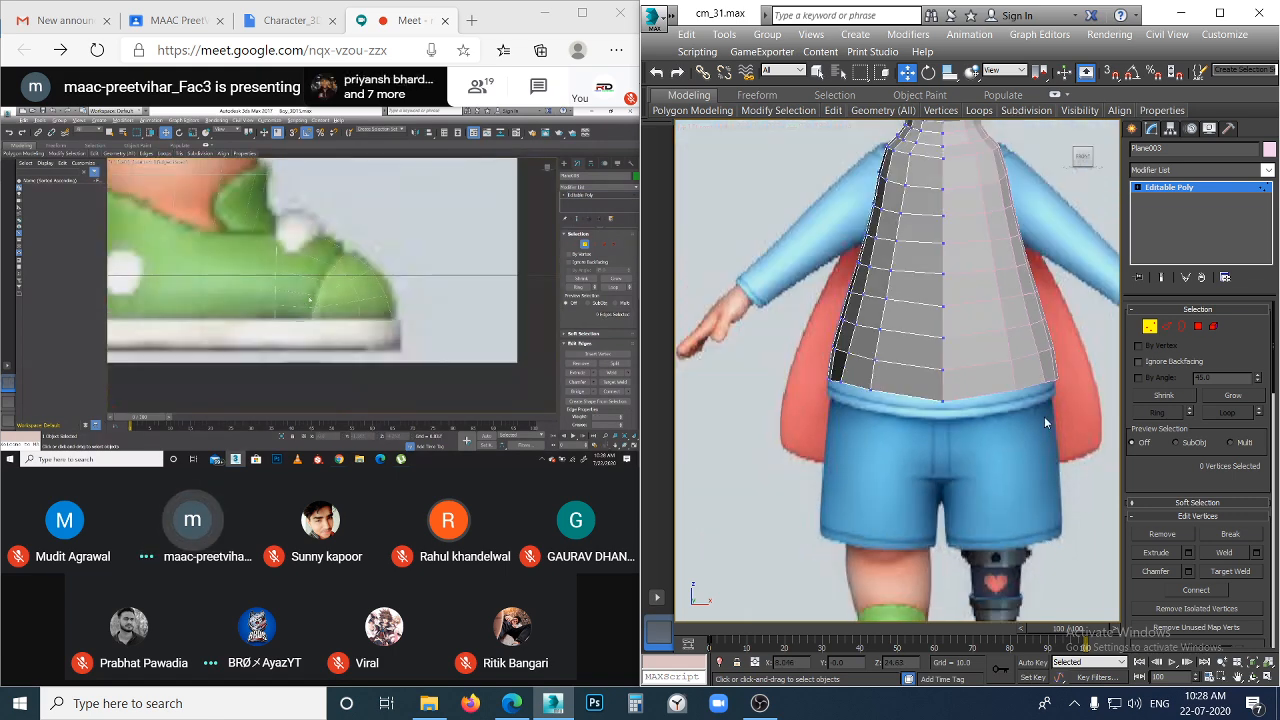
key(2)
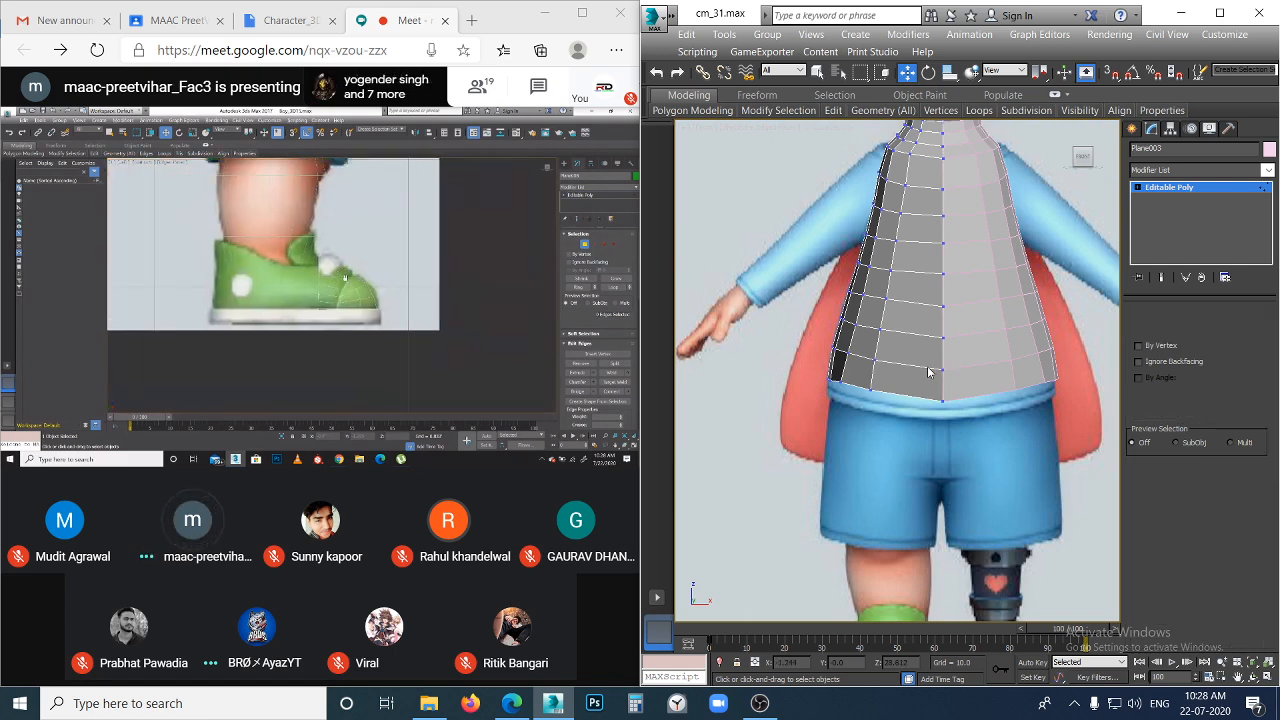
click(930, 369)
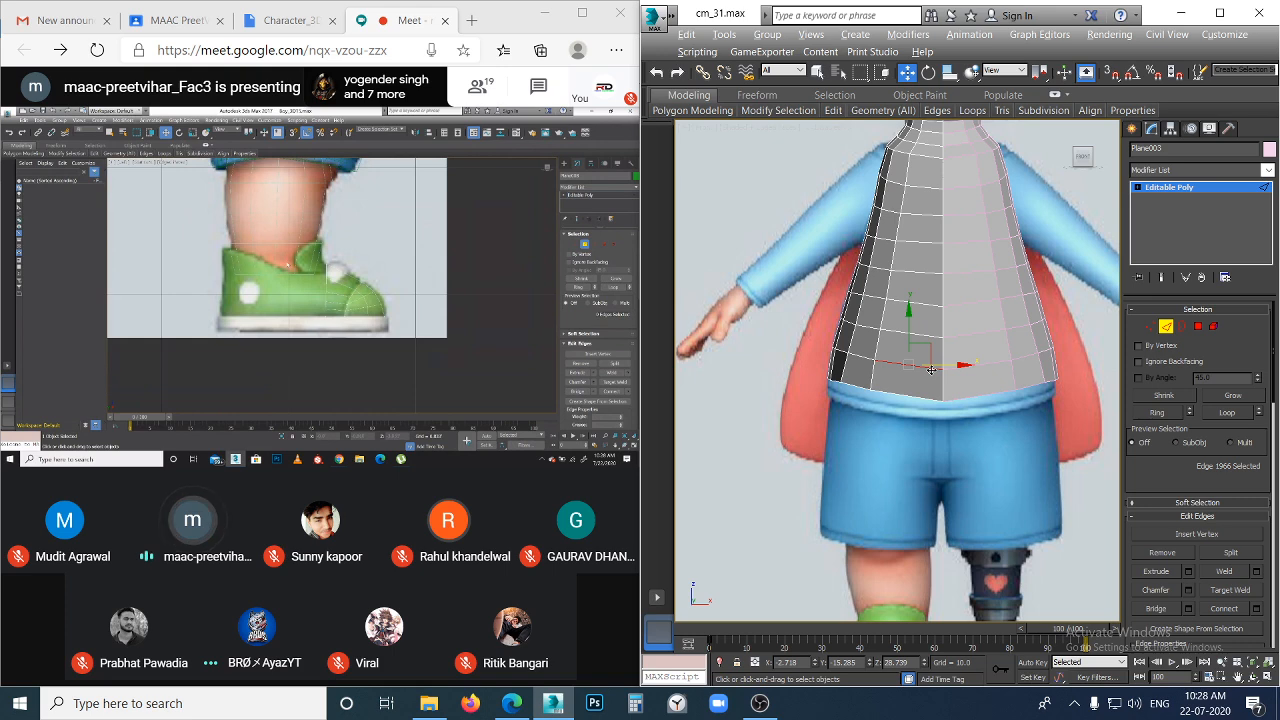
double_click(930, 369)
click(934, 306)
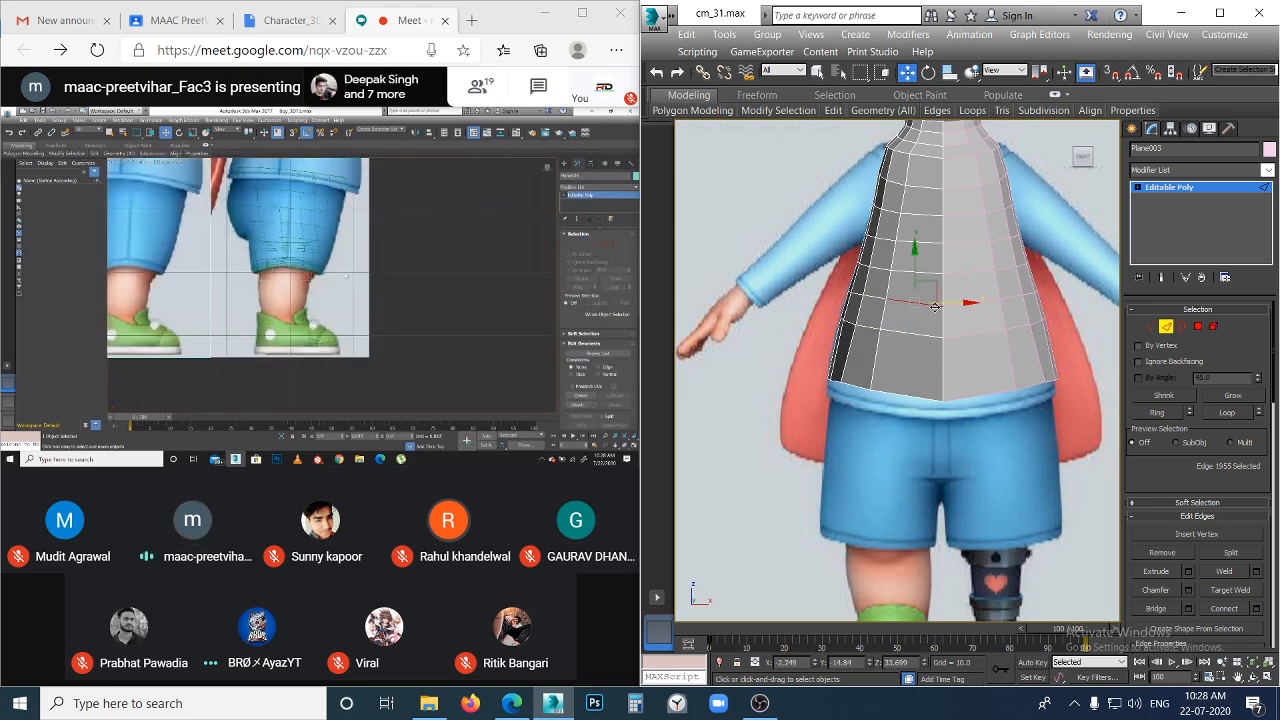
key(ctrl+d)
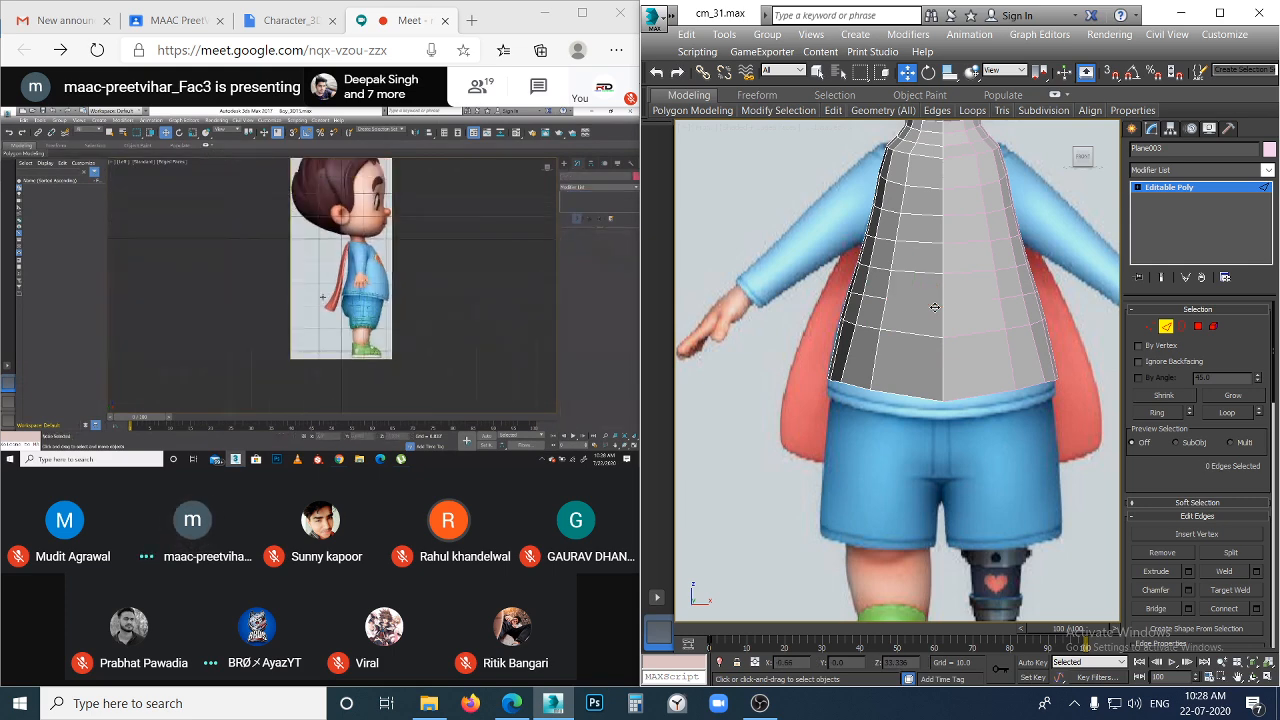
double_click(934, 306)
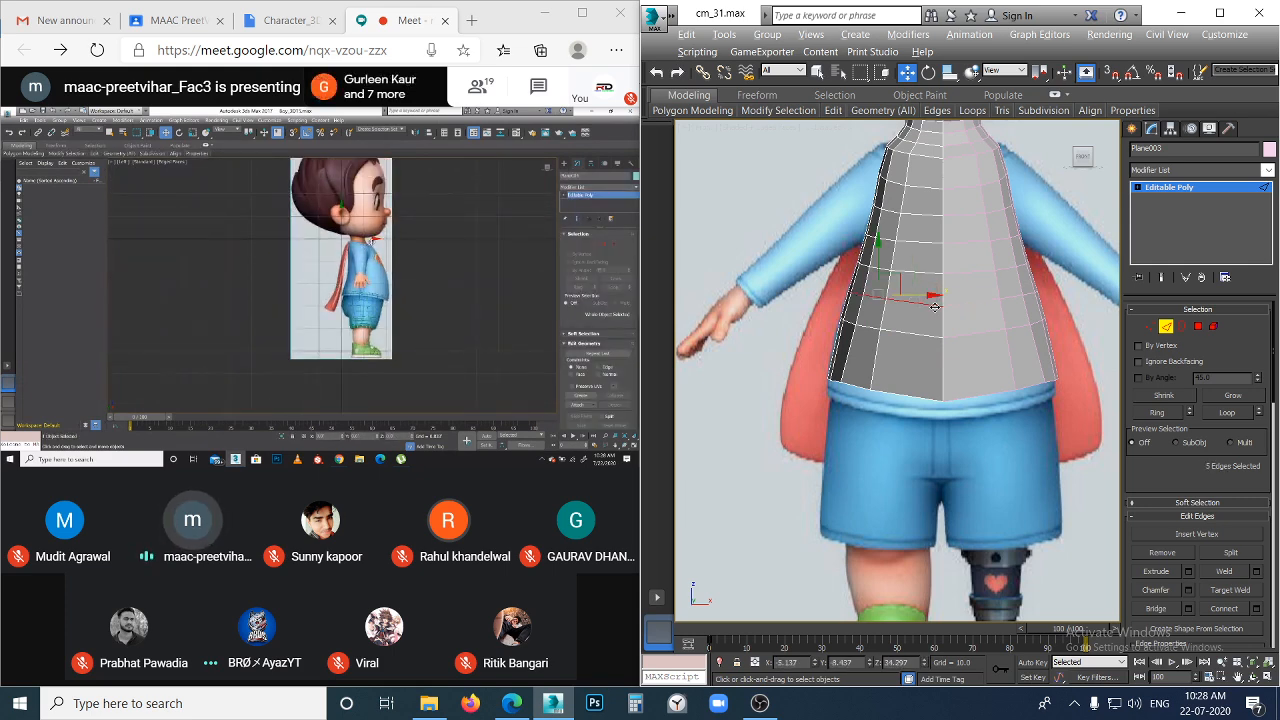
key(ctrl+d)
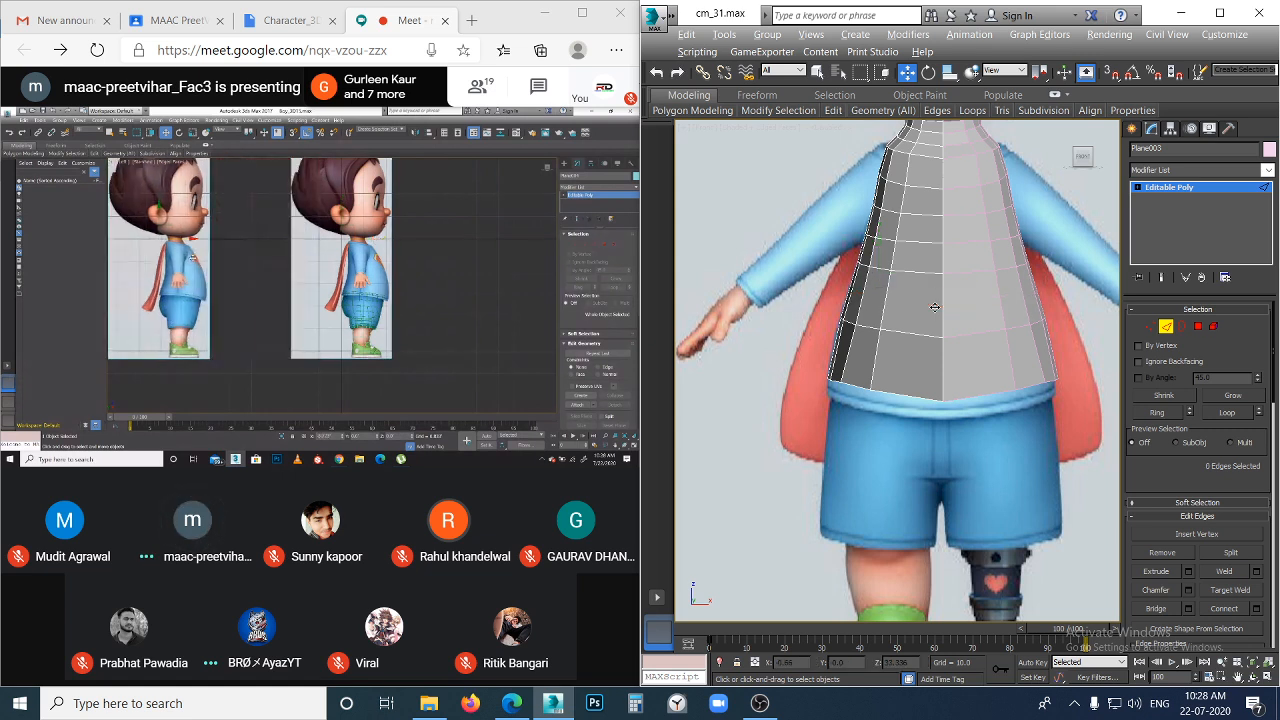
click(929, 233)
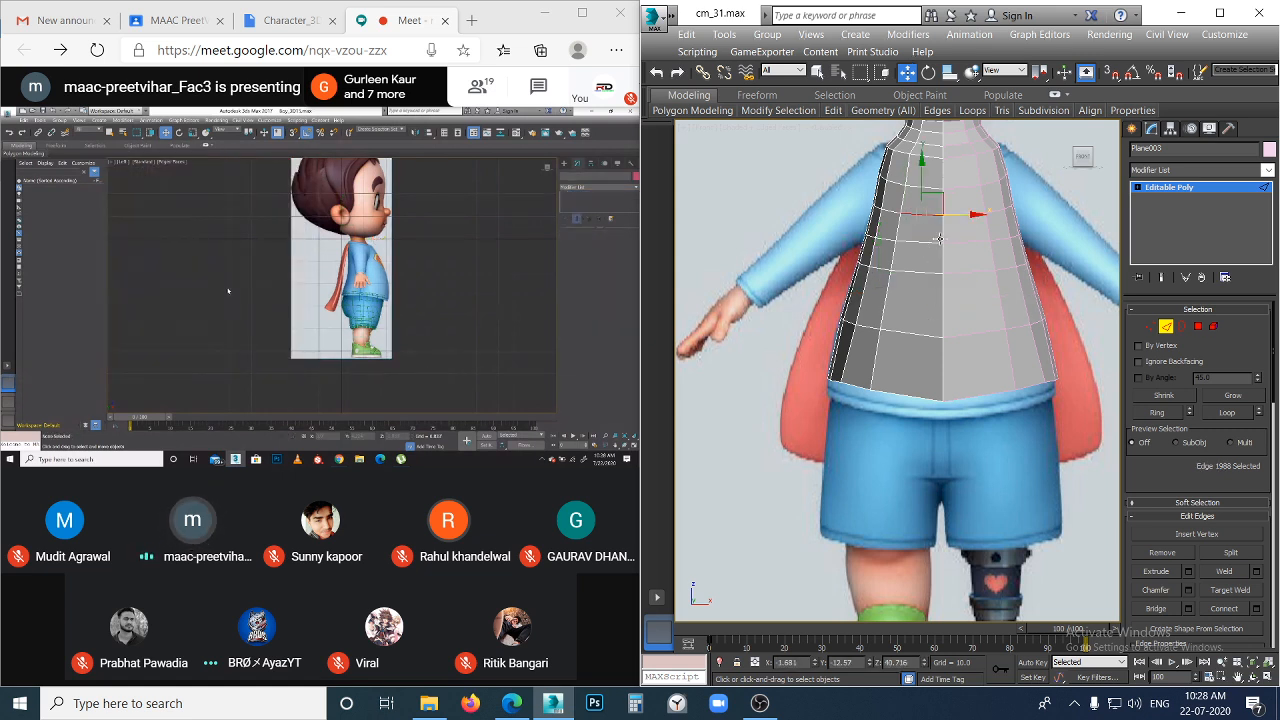
click(926, 258)
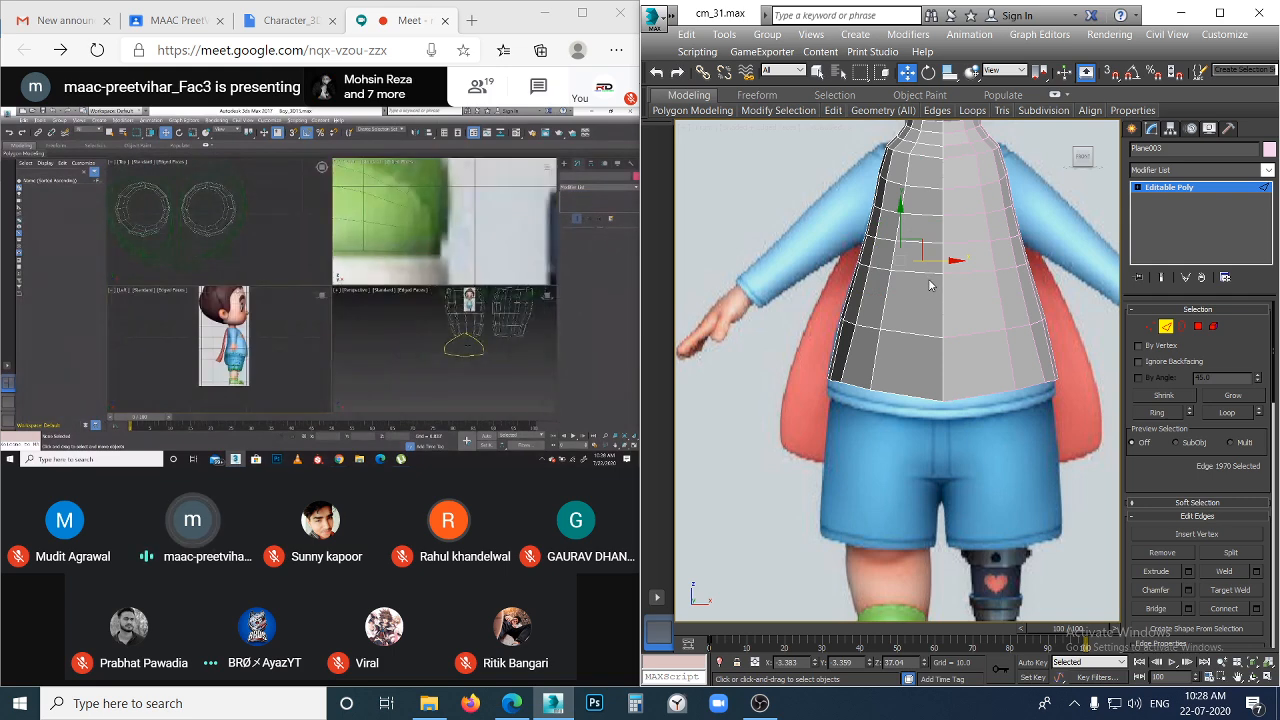
- Undo the edge loop removals on the torso and clear the selection
key(ctrl+z)
key(ctrl+z)
key(ctrl+z)
key(ctrl+z)
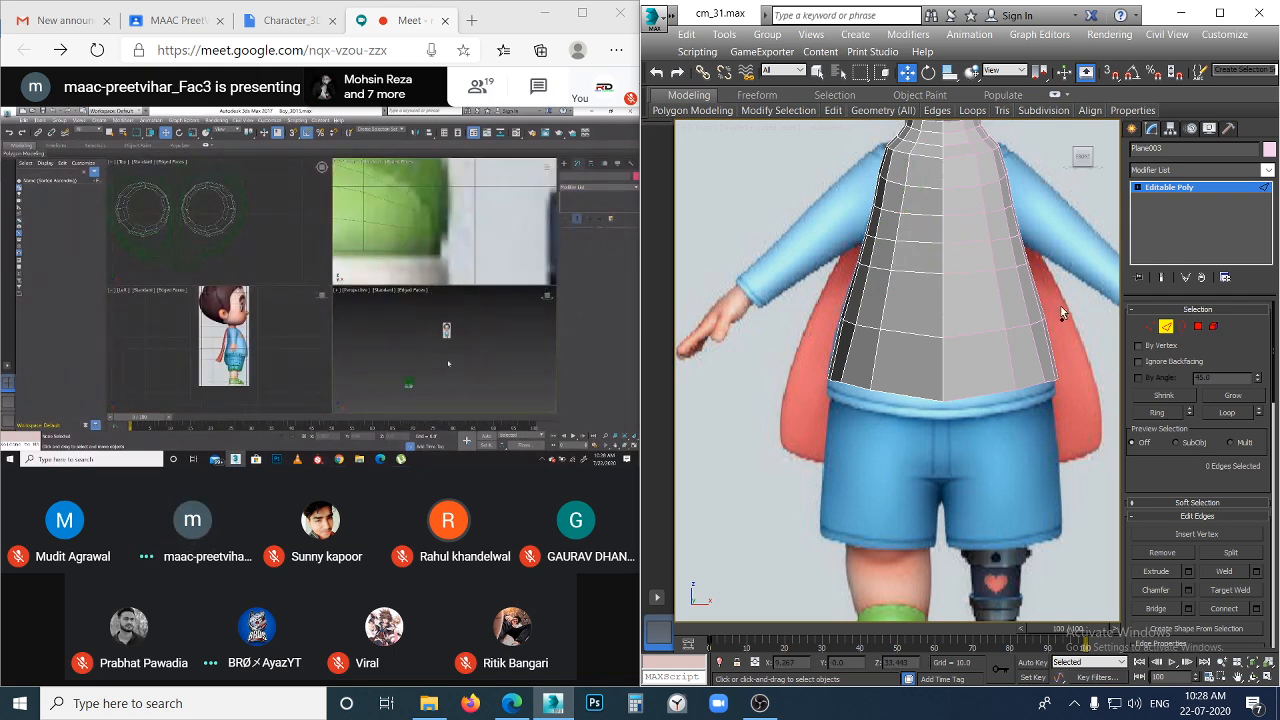
key(ctrl+z)
key(ctrl+z)
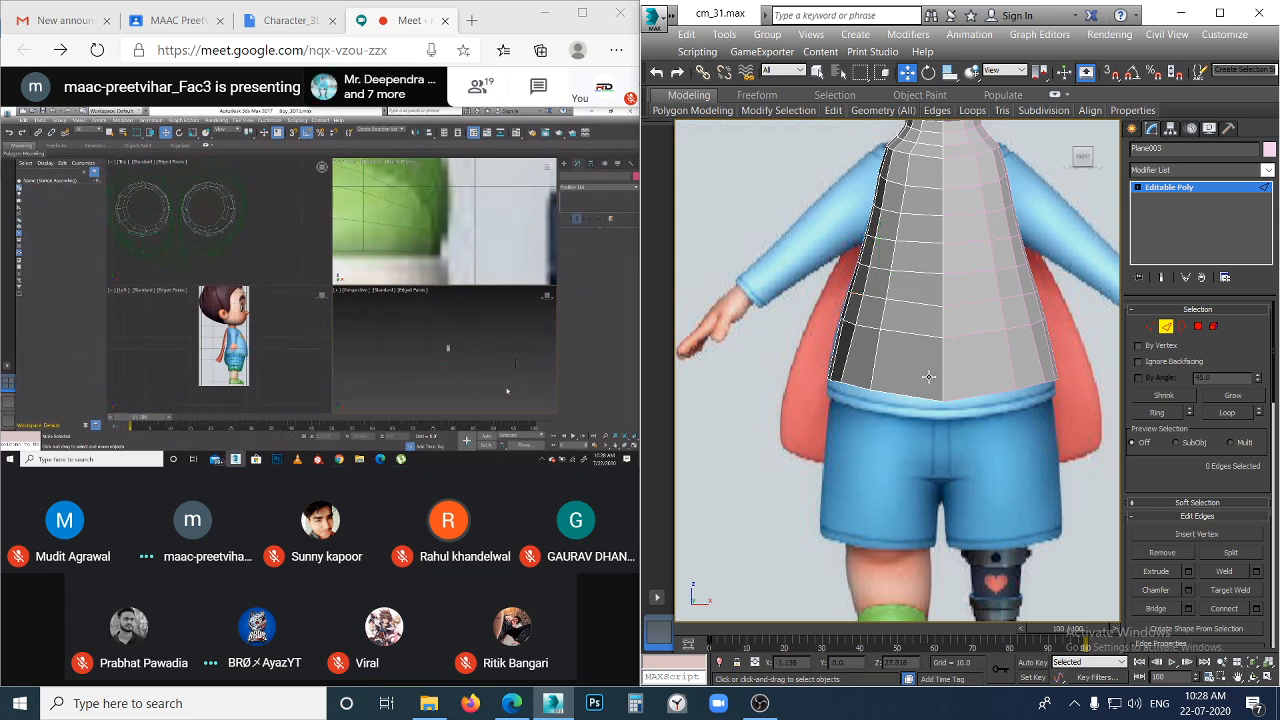
key(ctrl+z)
key(ctrl+z)
key(ctrl+z)
key(ctrl+z)
click(950, 448)
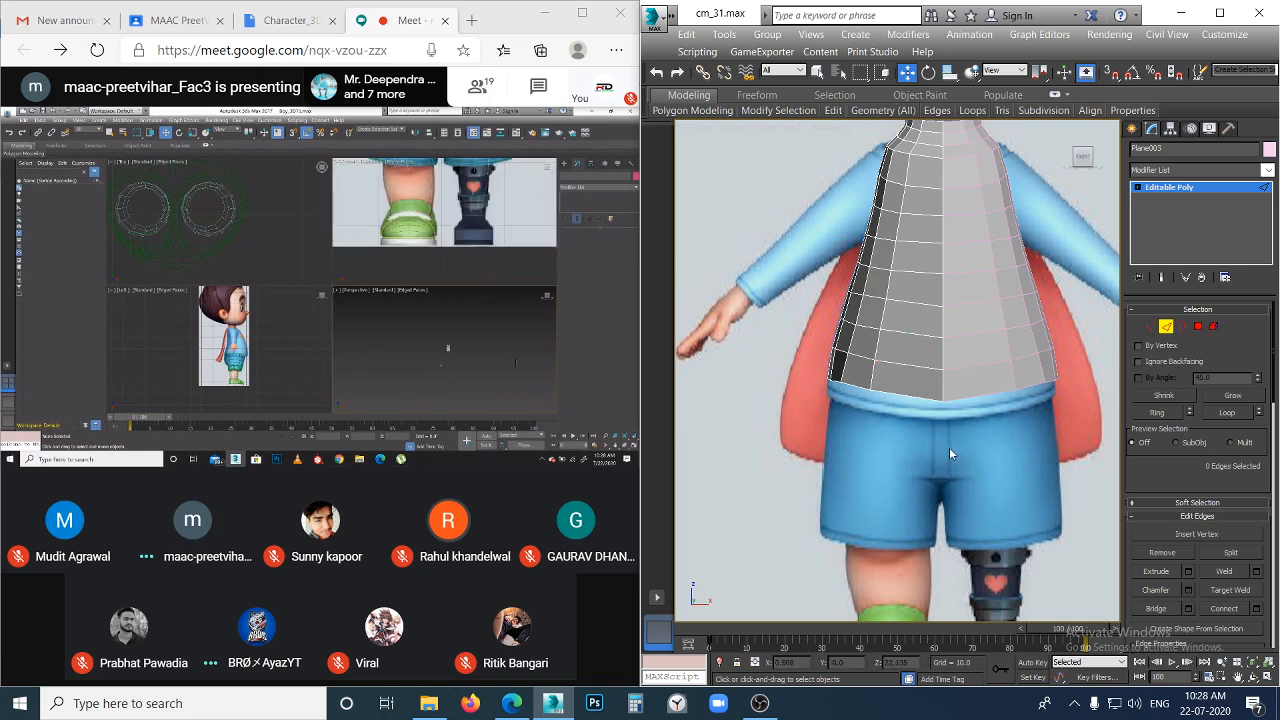
- In the left view, lower the six hem vertices together by about 0.7 units and shift them slightly backward
key(1)
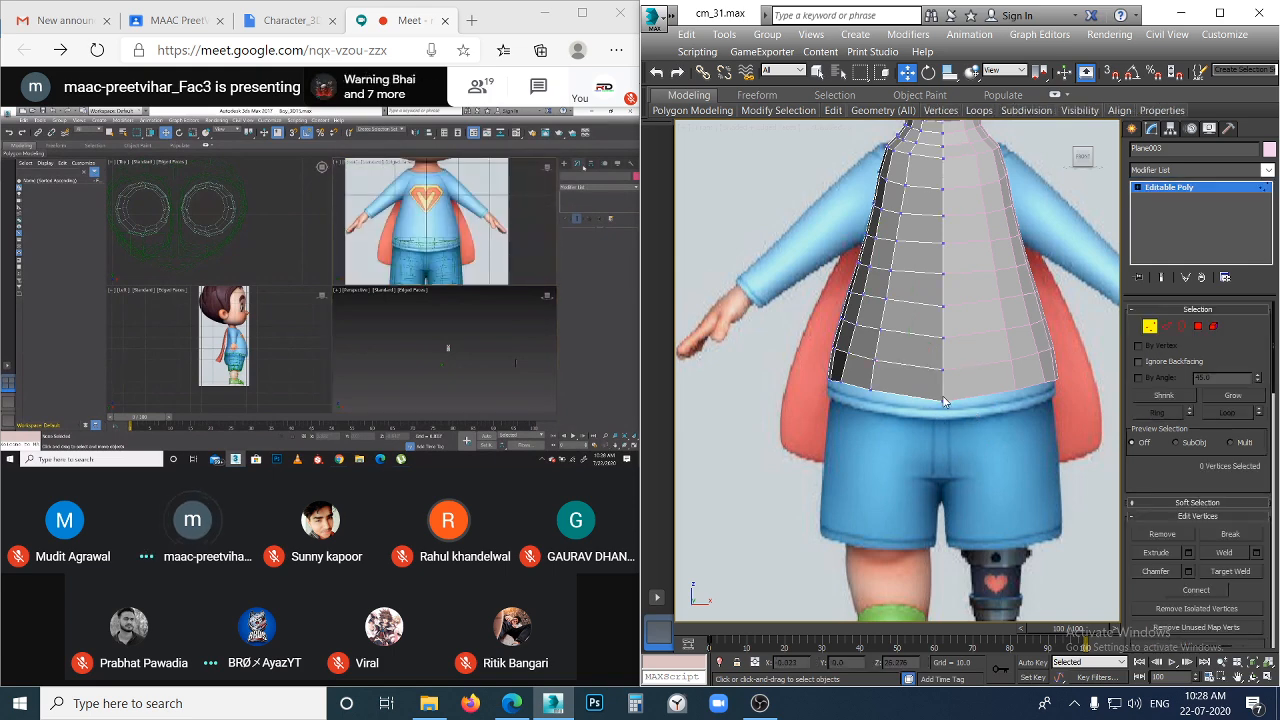
drag(770, 388, 770, 386)
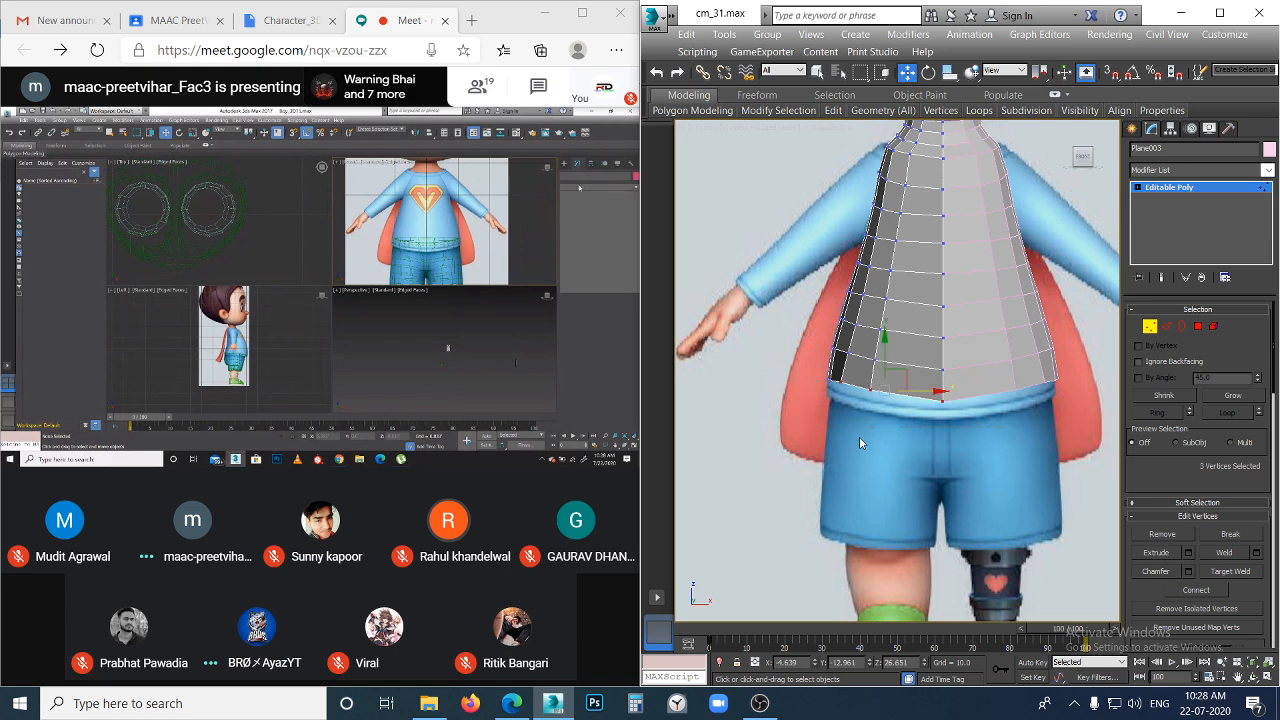
key(l)
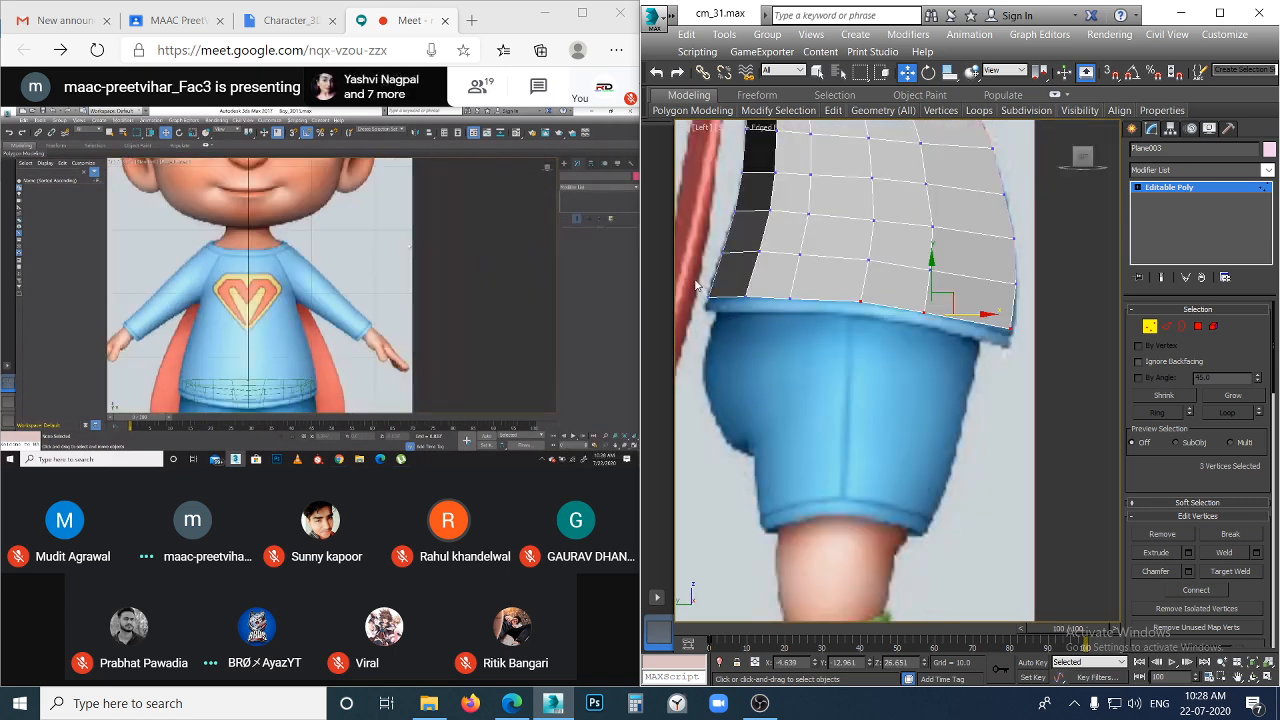
drag(933, 354, 1026, 398)
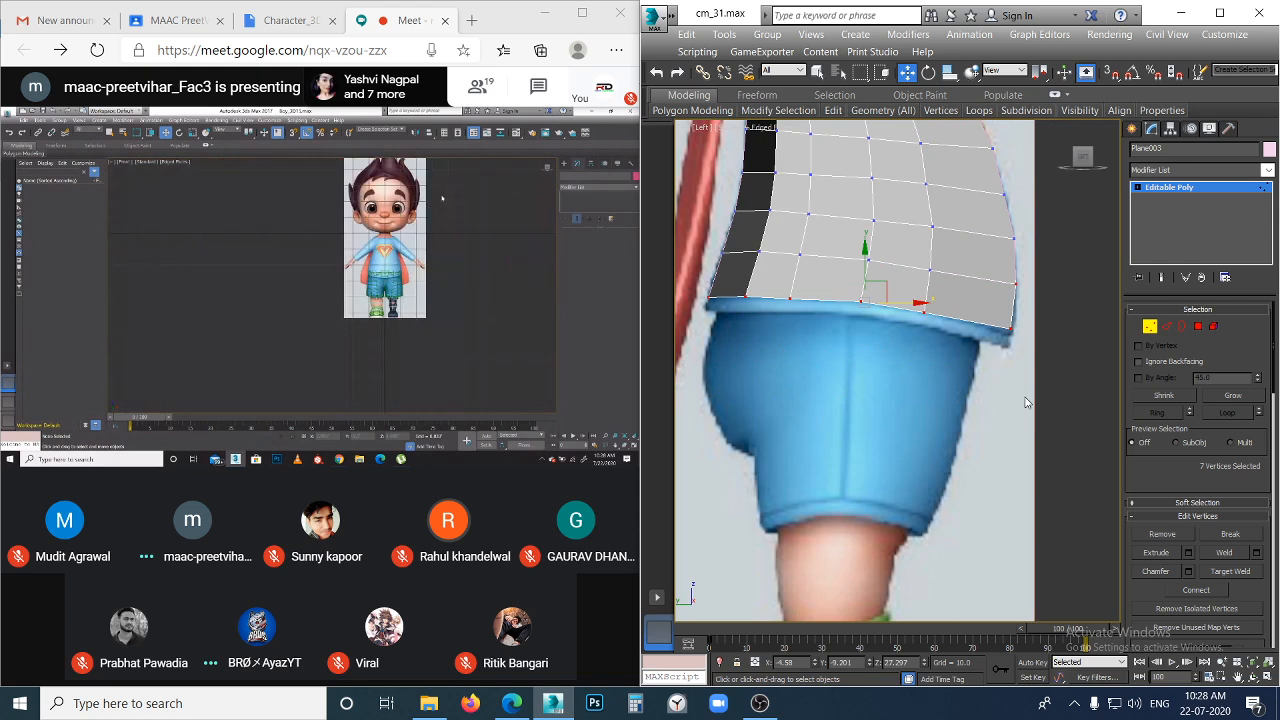
alt+drag(1052, 311, 1000, 265)
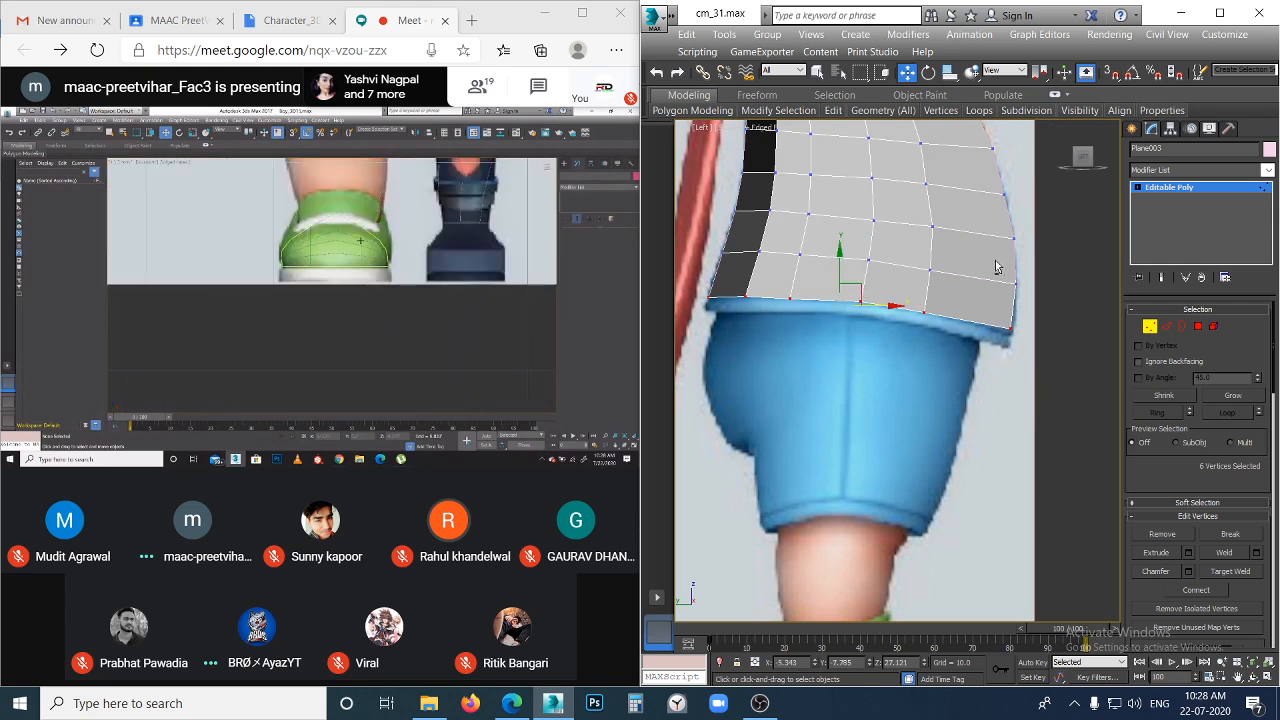
drag(840, 248, 840, 260)
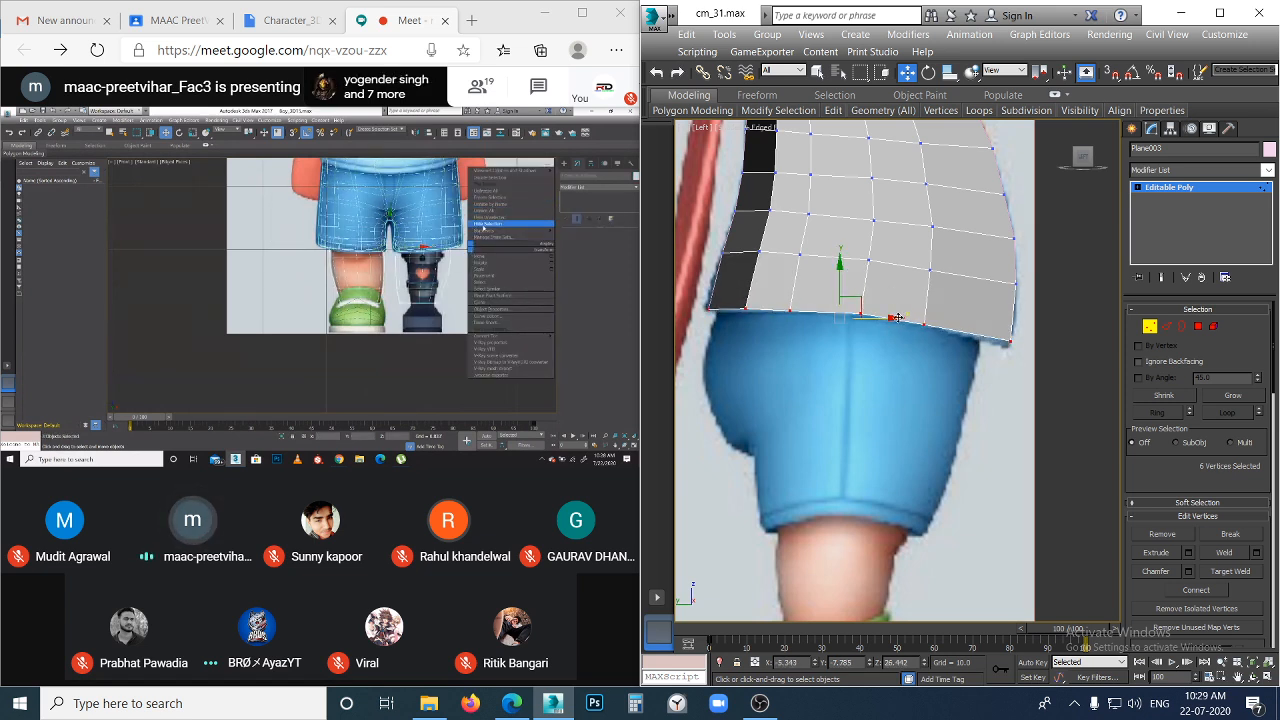
drag(901, 317, 897, 317)
- Nudge the hem's front corner vertex and the vertex directly above it slightly down along the shirt's front edge
click(1004, 342)
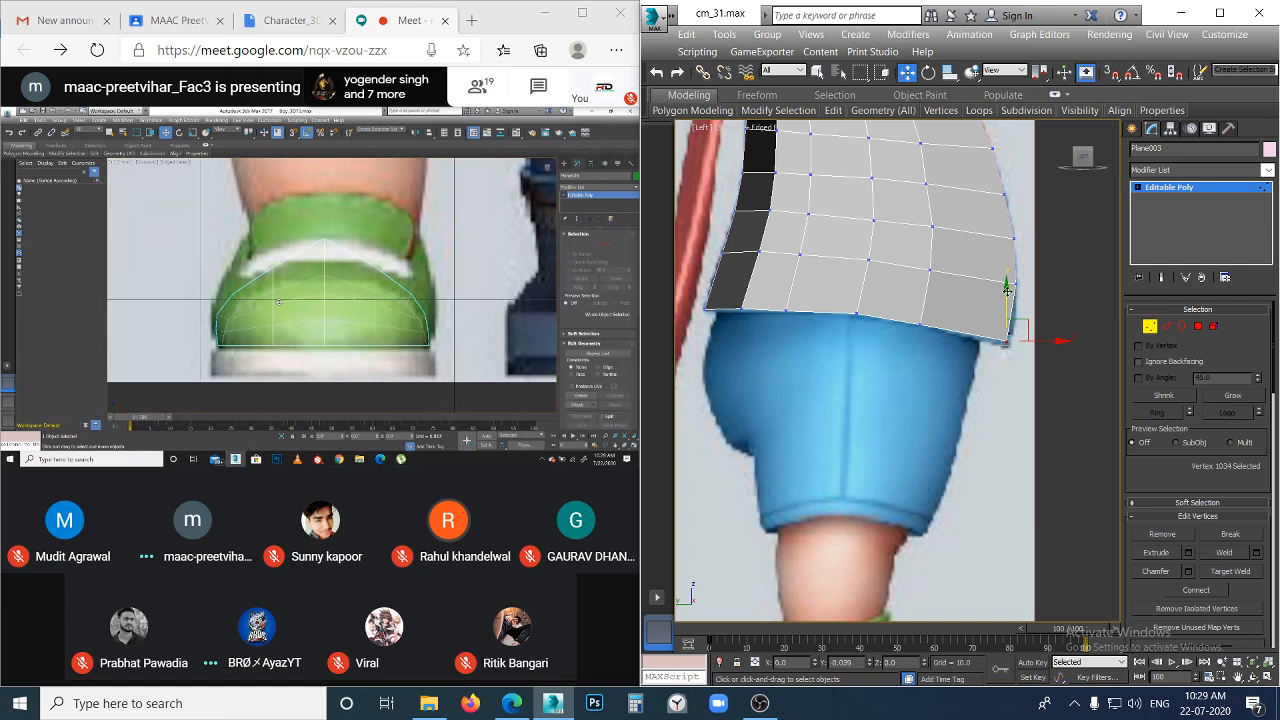
drag(1007, 291, 1007, 293)
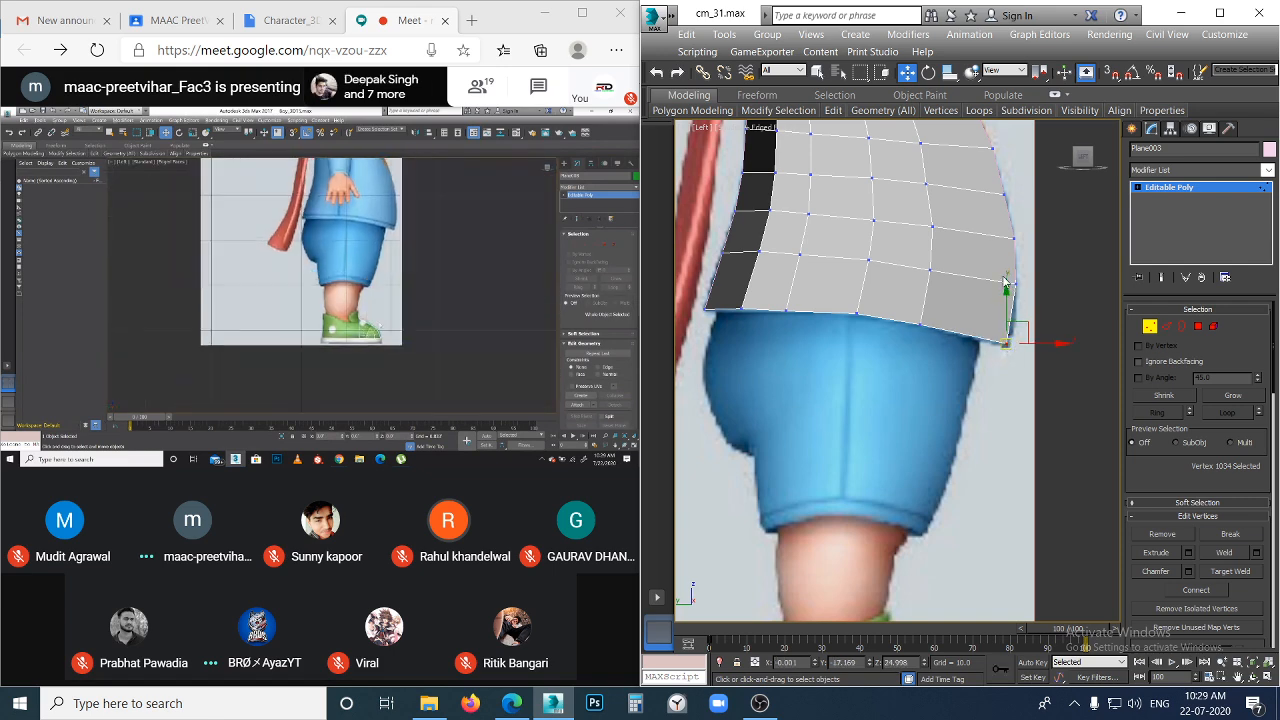
click(1010, 284)
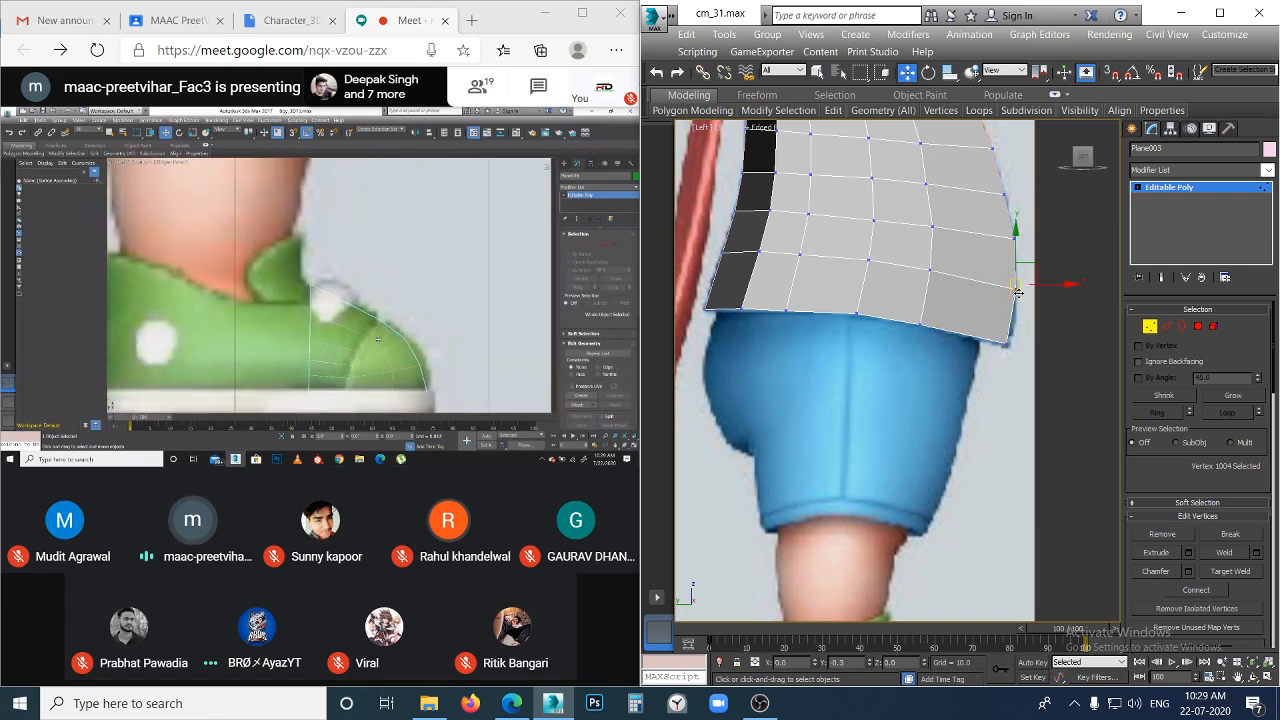
drag(1018, 292, 1018, 294)
click(1030, 331)
key(f)
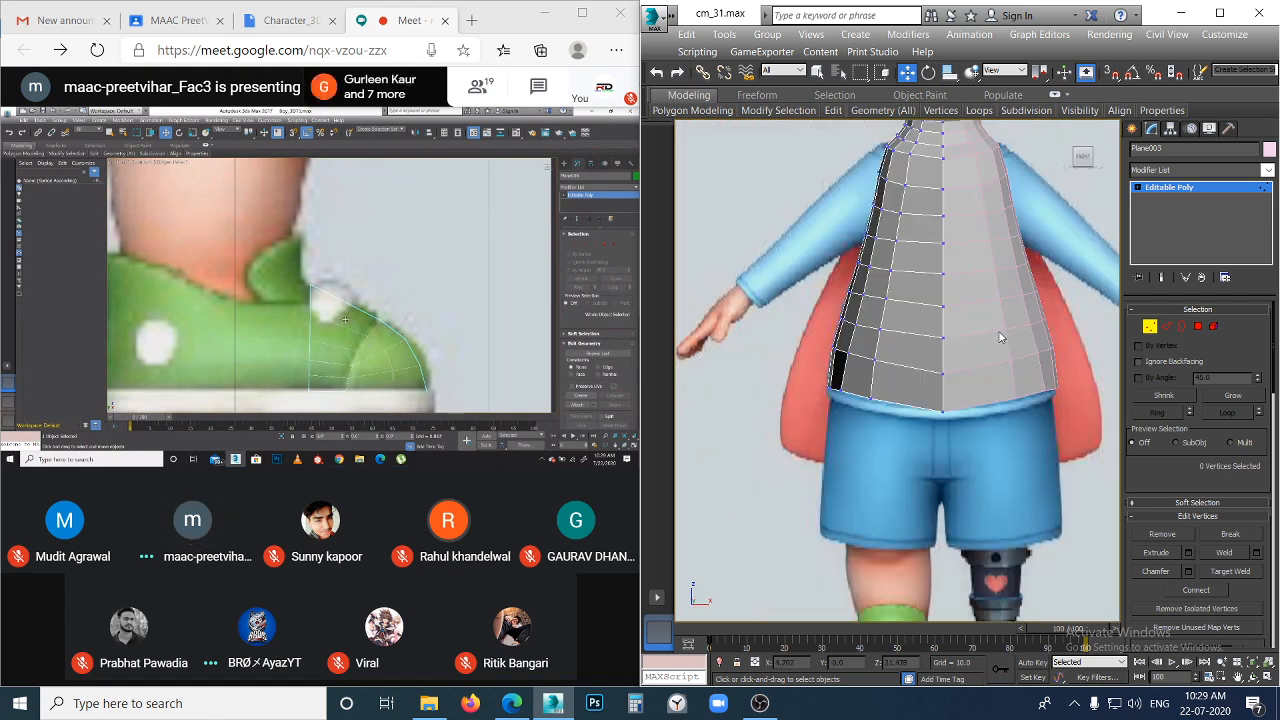
- In the front view, move the hem vertex next to the centre line slightly outward and fine-tune the vertex near the side corner
scroll(881, 406, up, 5)
click(857, 391)
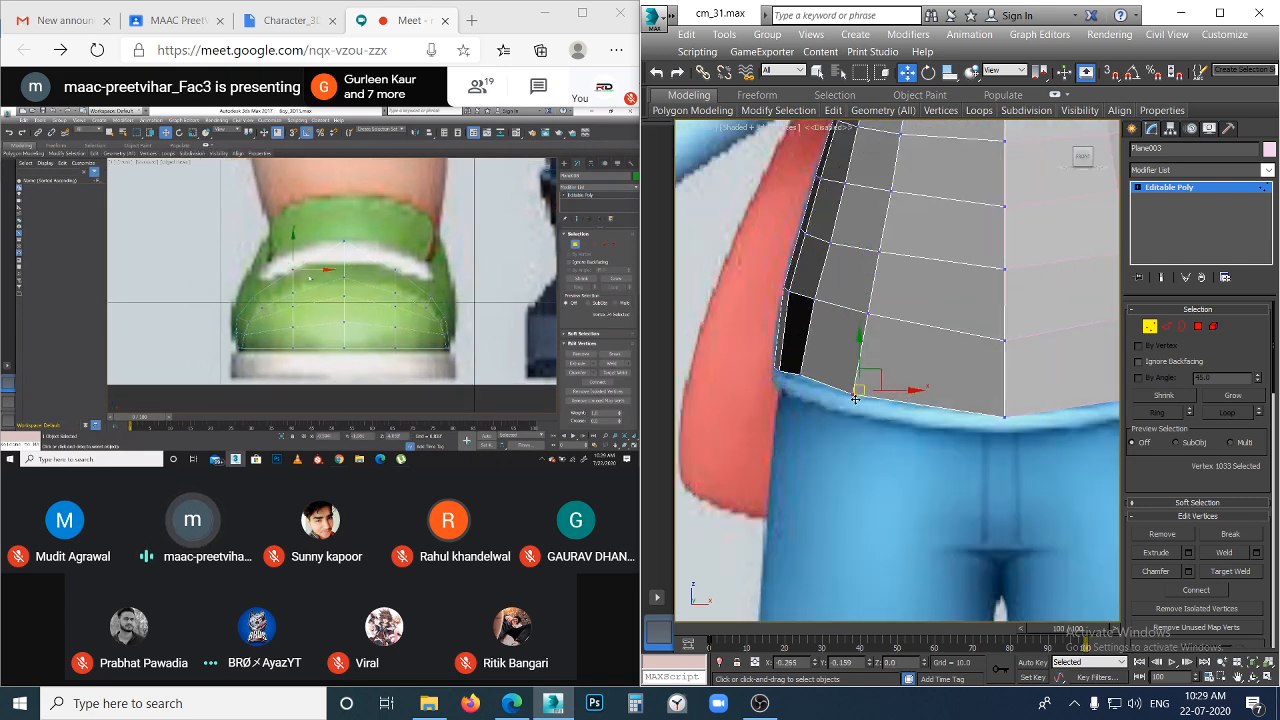
click(831, 391)
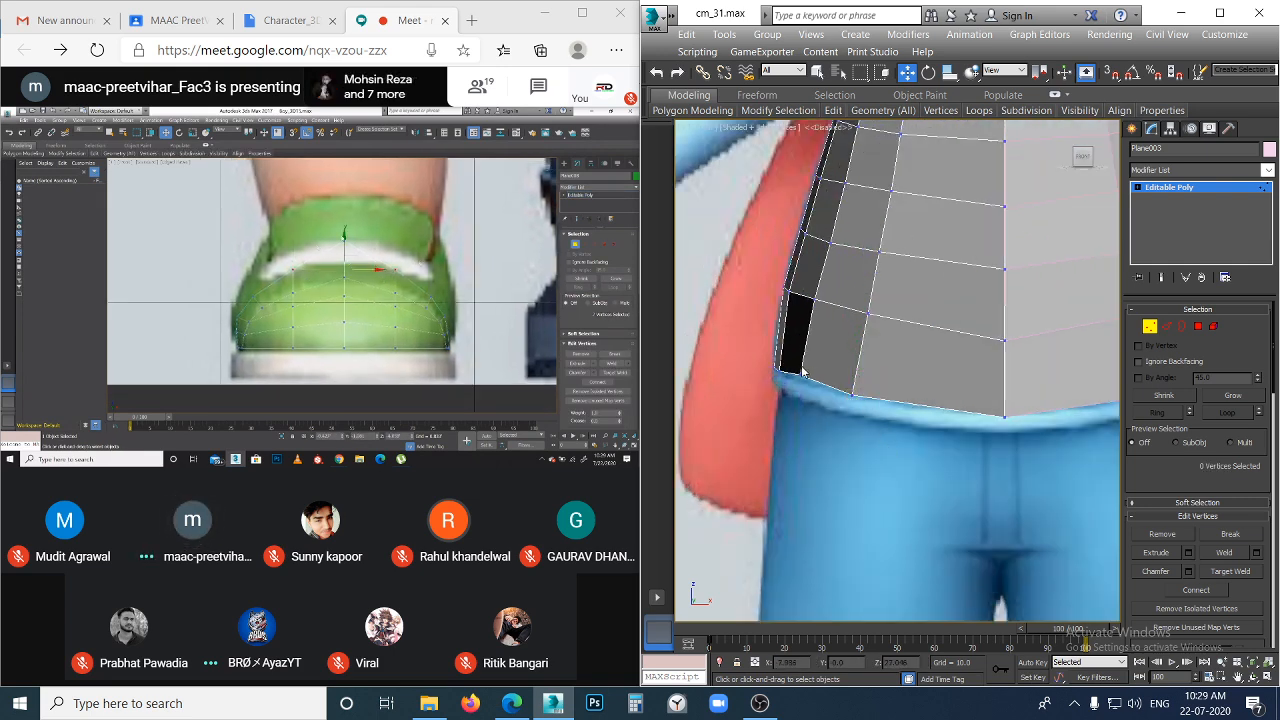
click(800, 375)
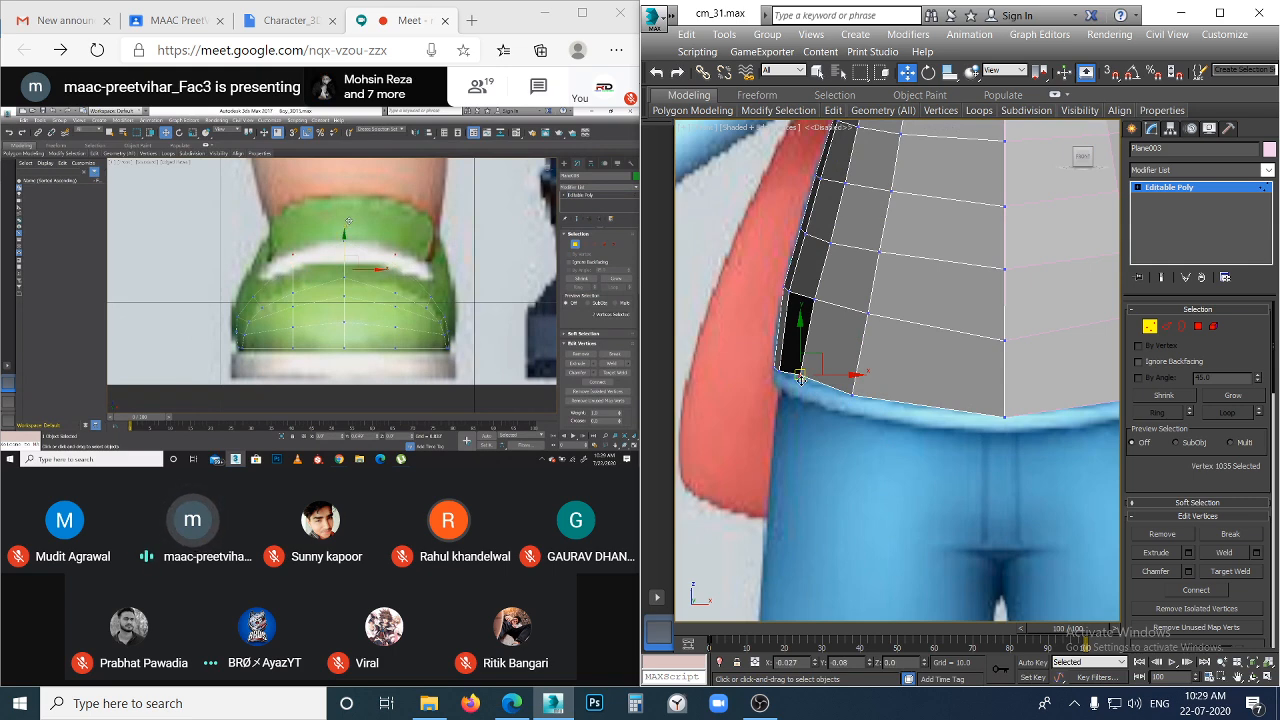
click(822, 421)
scroll(824, 422, down, 2)
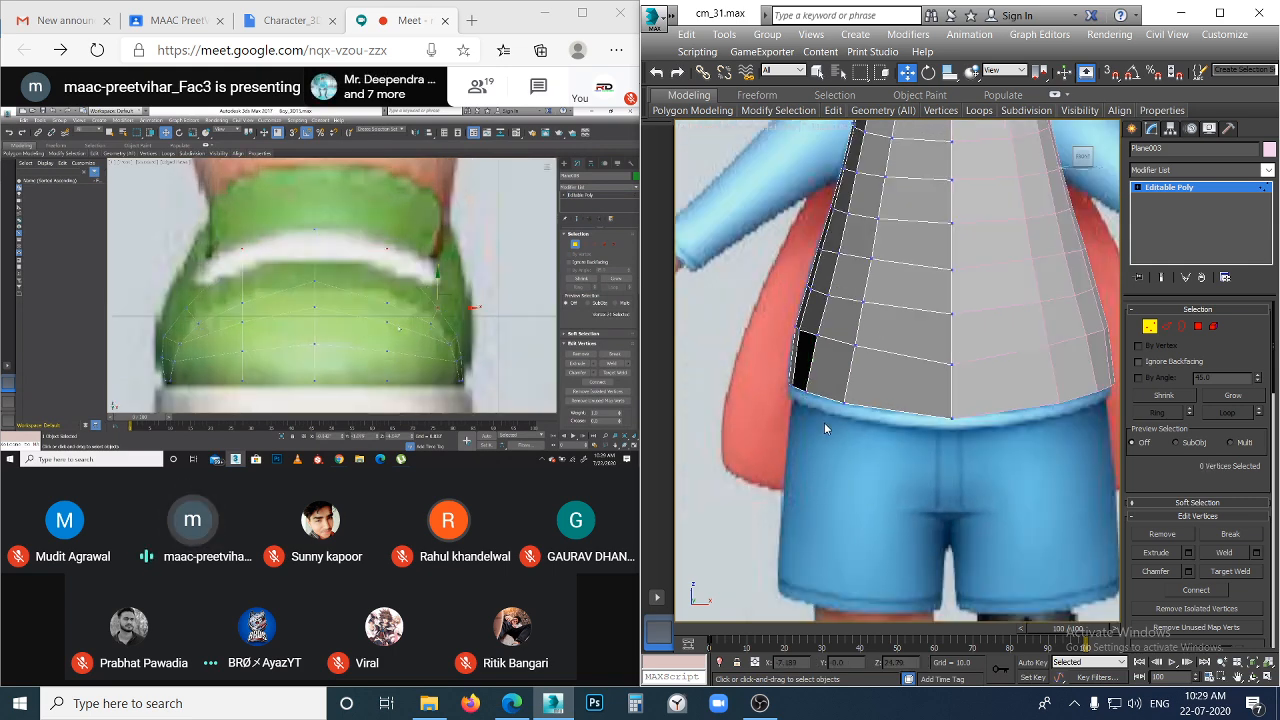
- Examine the whole model and the adjusted hem against the front and side reference images
scroll(824, 427, down, 5)
middle_drag(898, 267, 899, 372)
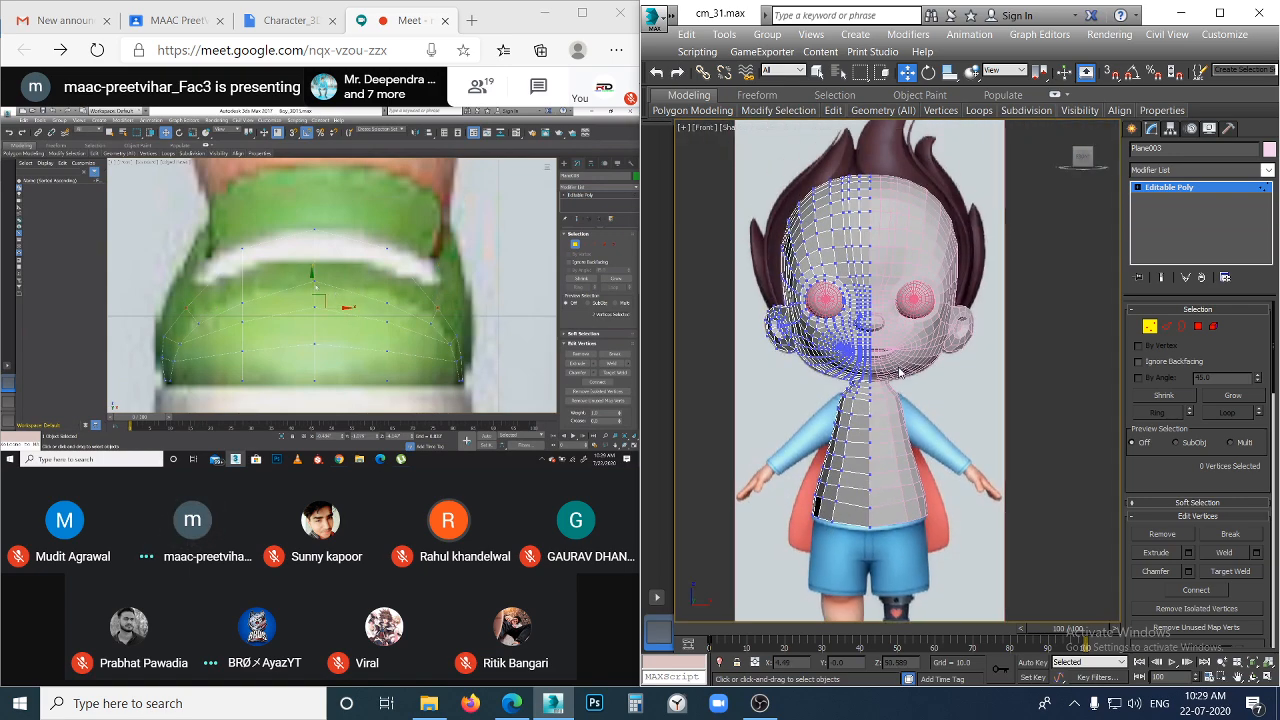
scroll(985, 345, up, 6)
scroll(878, 394, down, 5)
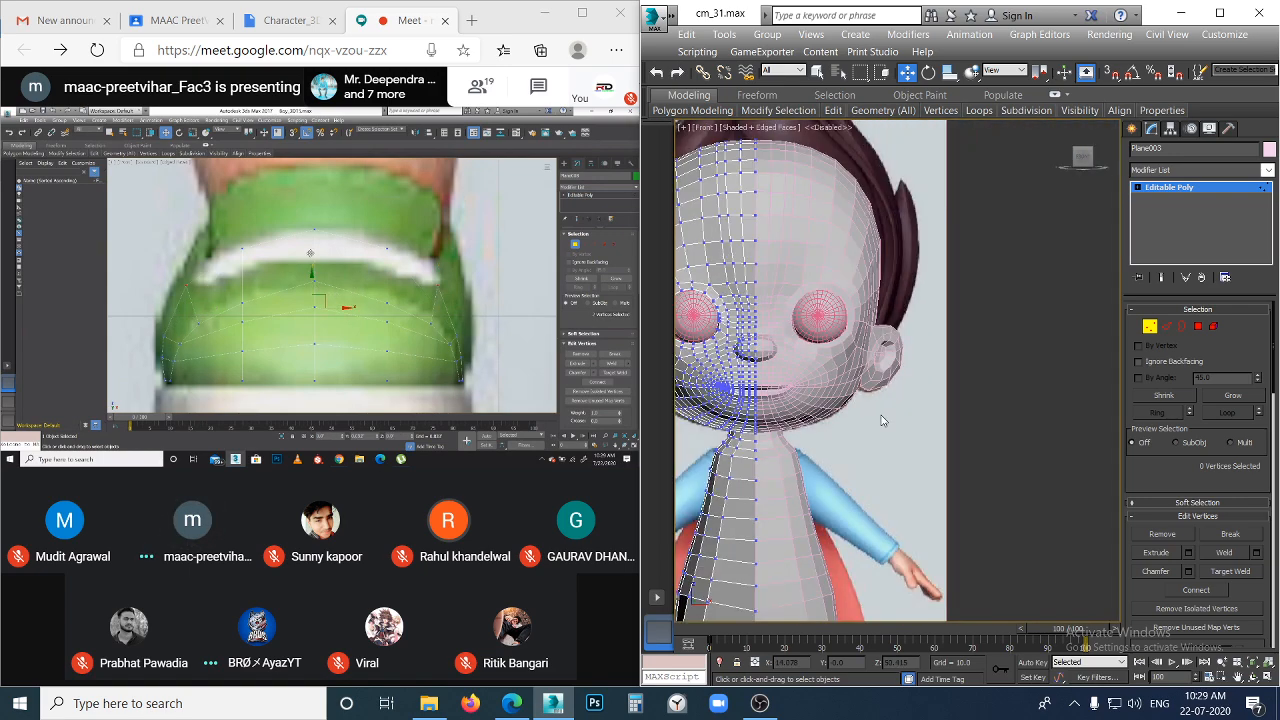
middle_drag(881, 415, 924, 277)
middle_drag(935, 422, 943, 346)
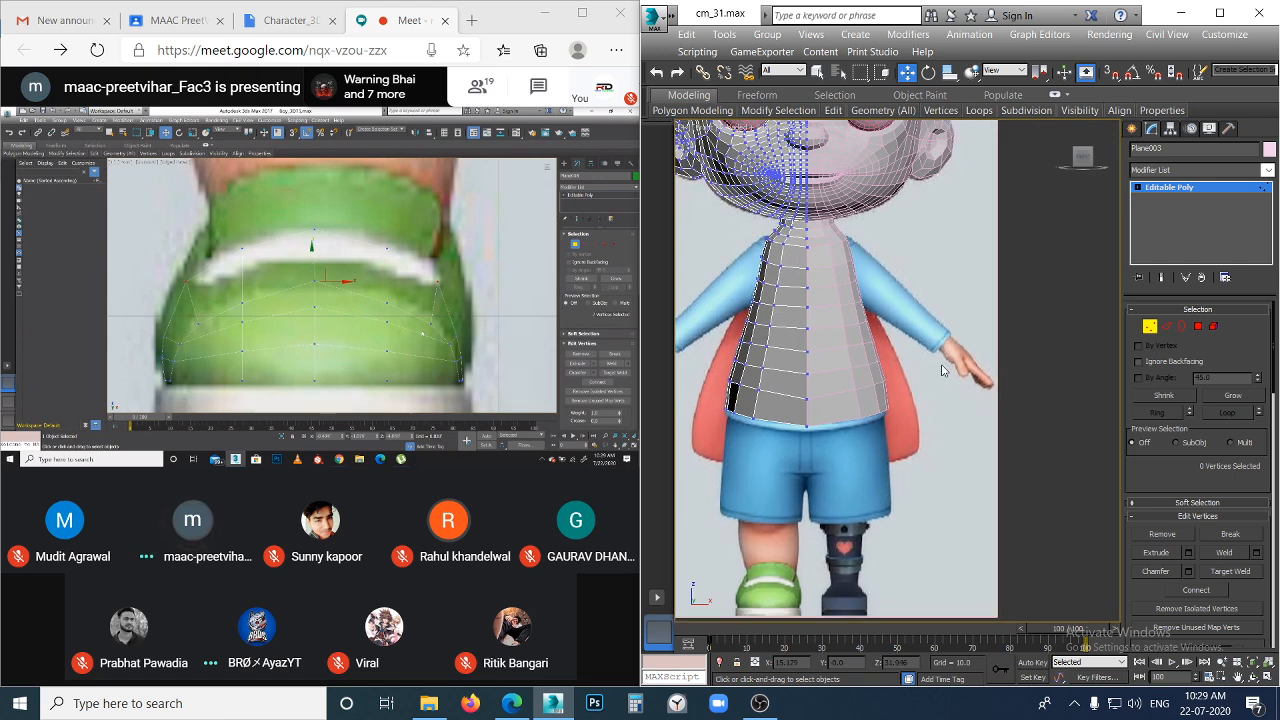
key(l)
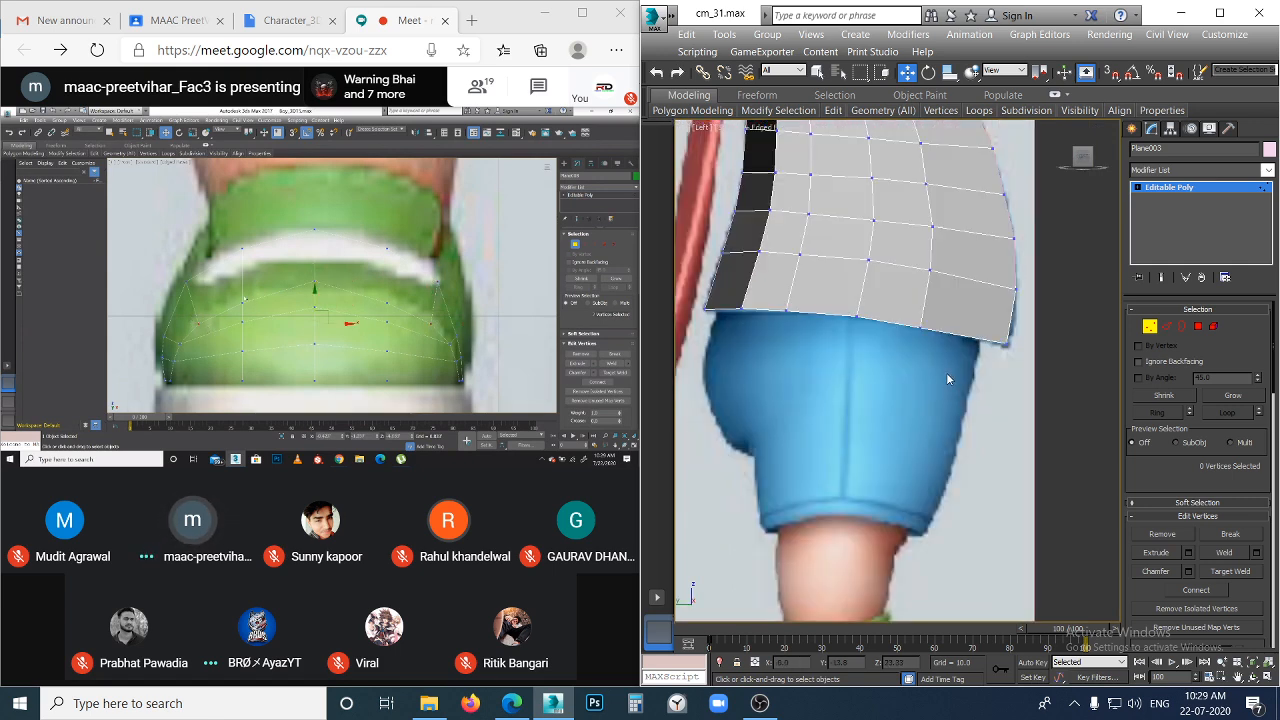
key(f)
- Select the horizontal edge loop just above the hem and apply Set Flow to even out its spacing
scroll(838, 358, up, 4)
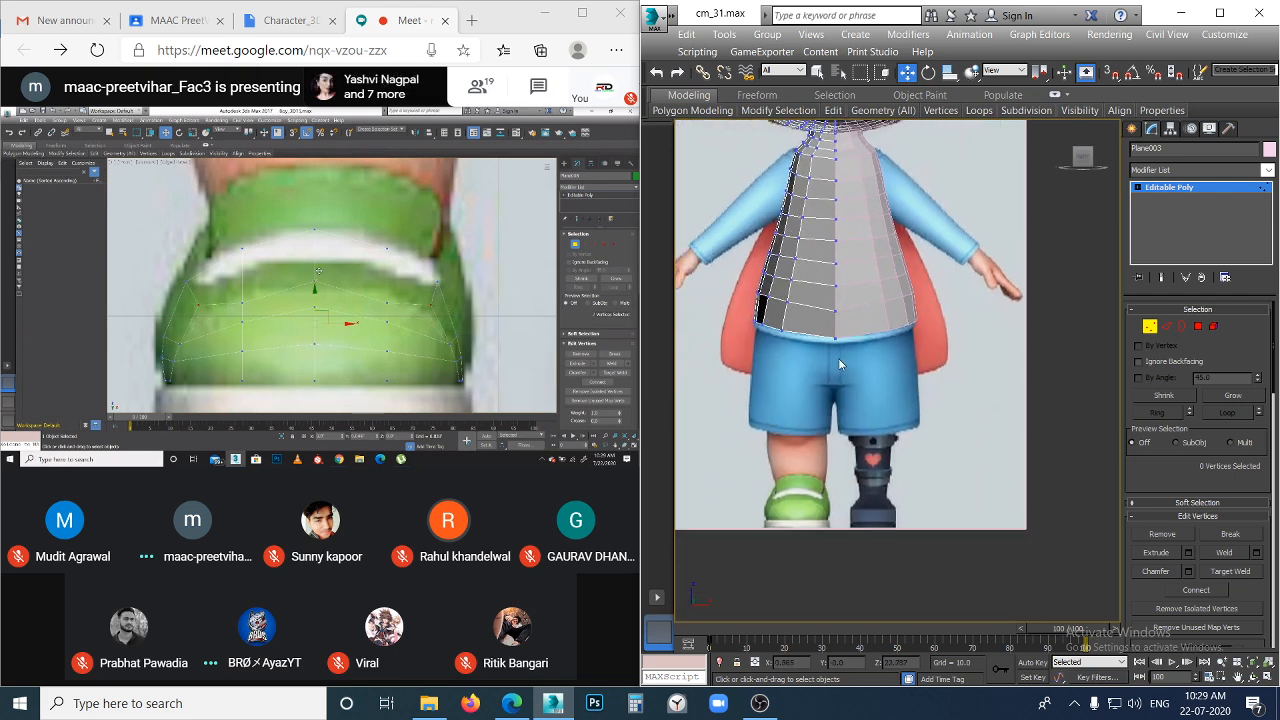
scroll(817, 368, up, 3)
scroll(818, 383, down, 1)
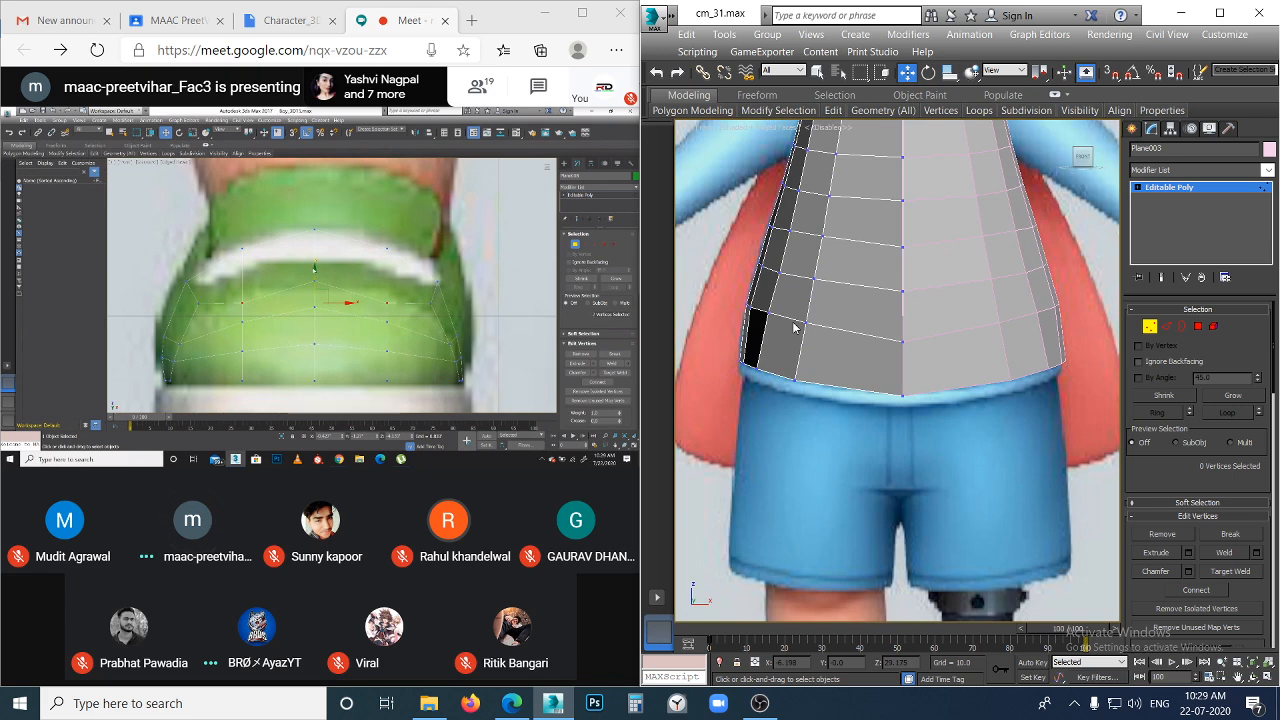
key(2)
click(845, 332)
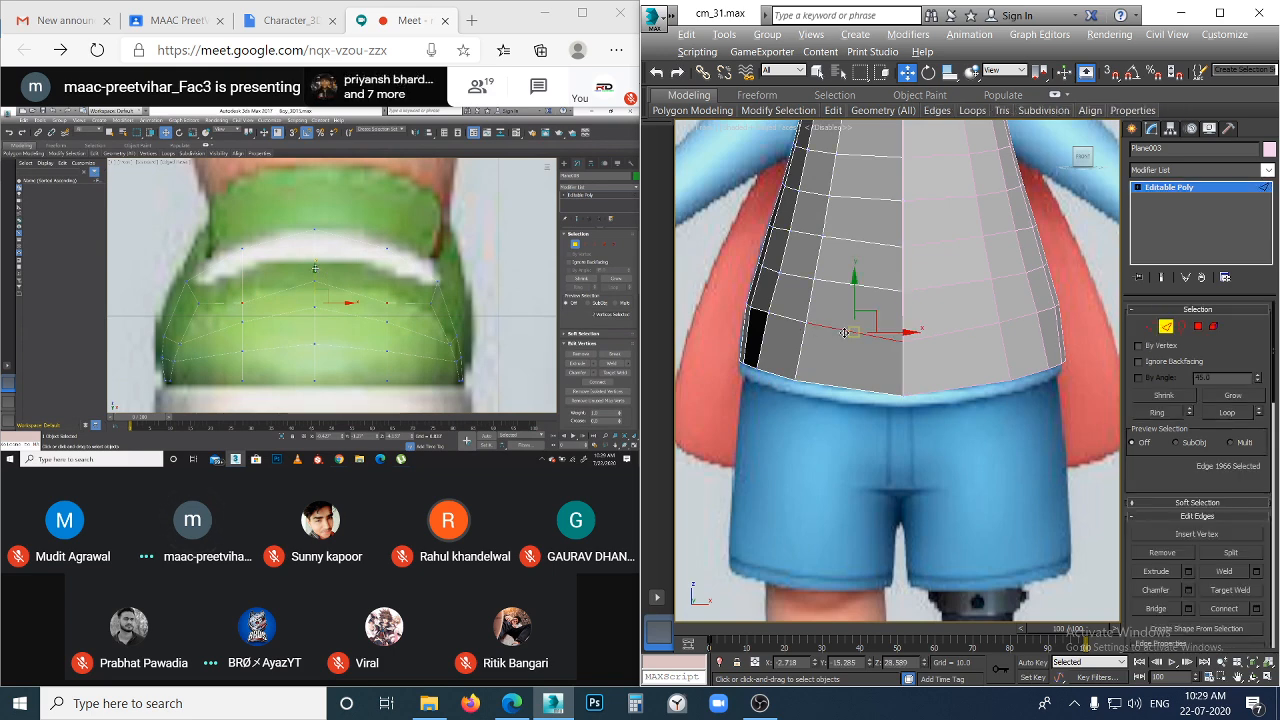
double_click(845, 332)
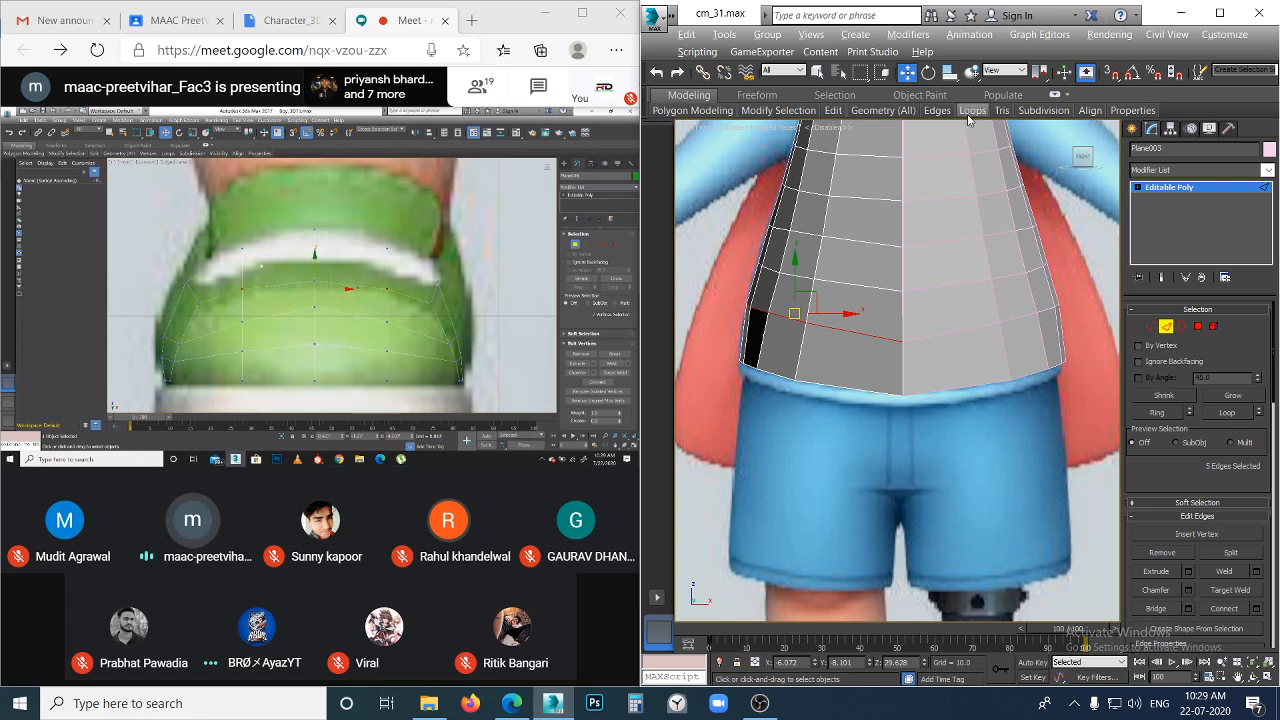
mouse_move(972, 110)
click(947, 200)
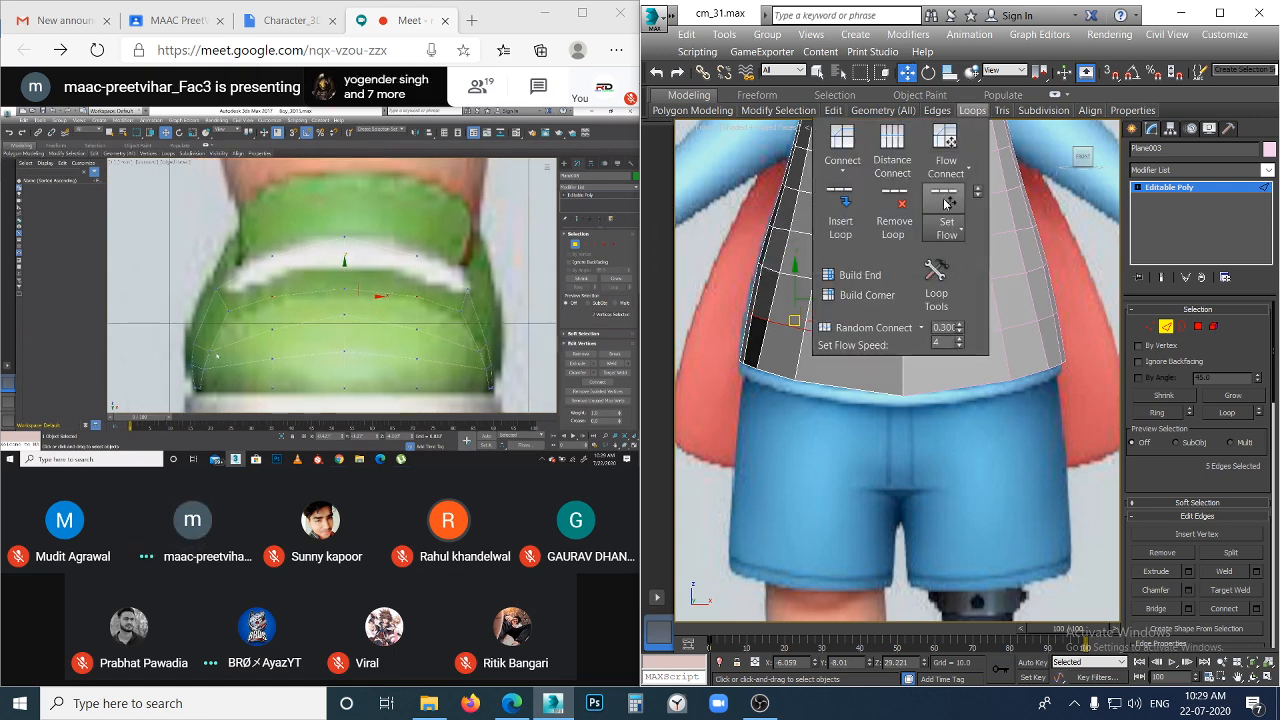
- Select the second horizontal edge loop above the shirt hem and apply Set Flow to smooth it
click(885, 338)
click(871, 289)
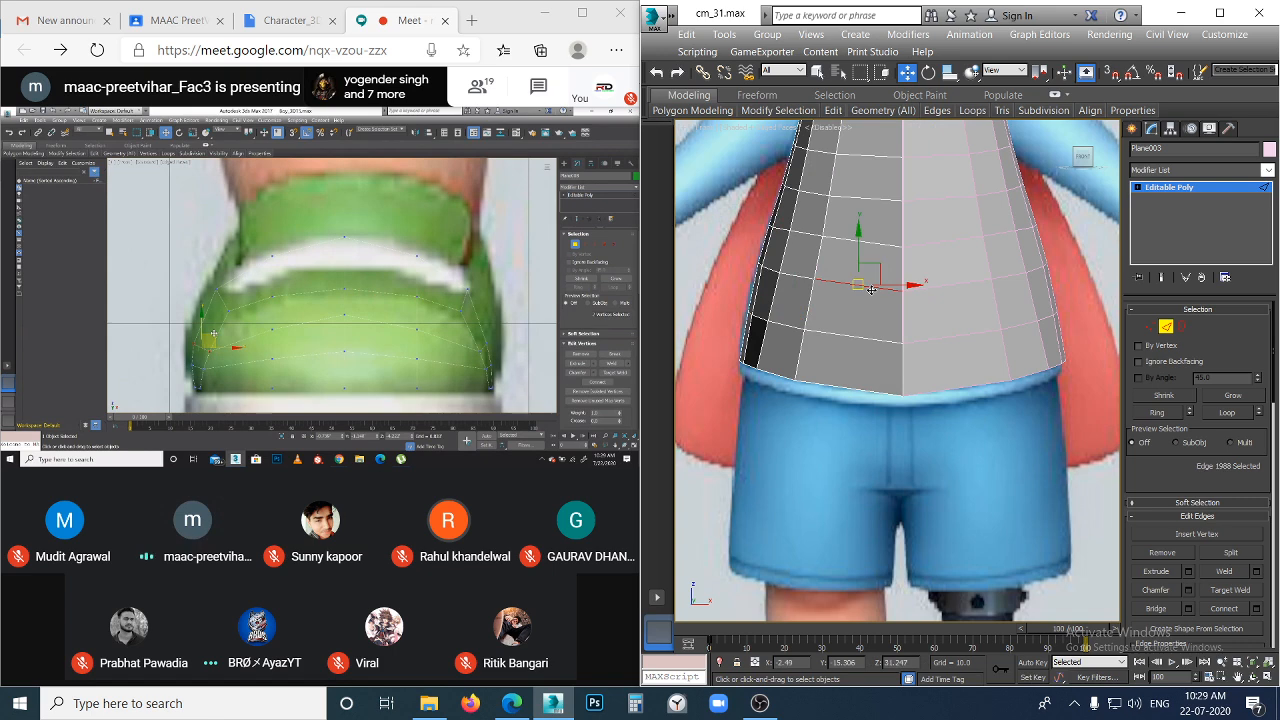
double_click(871, 289)
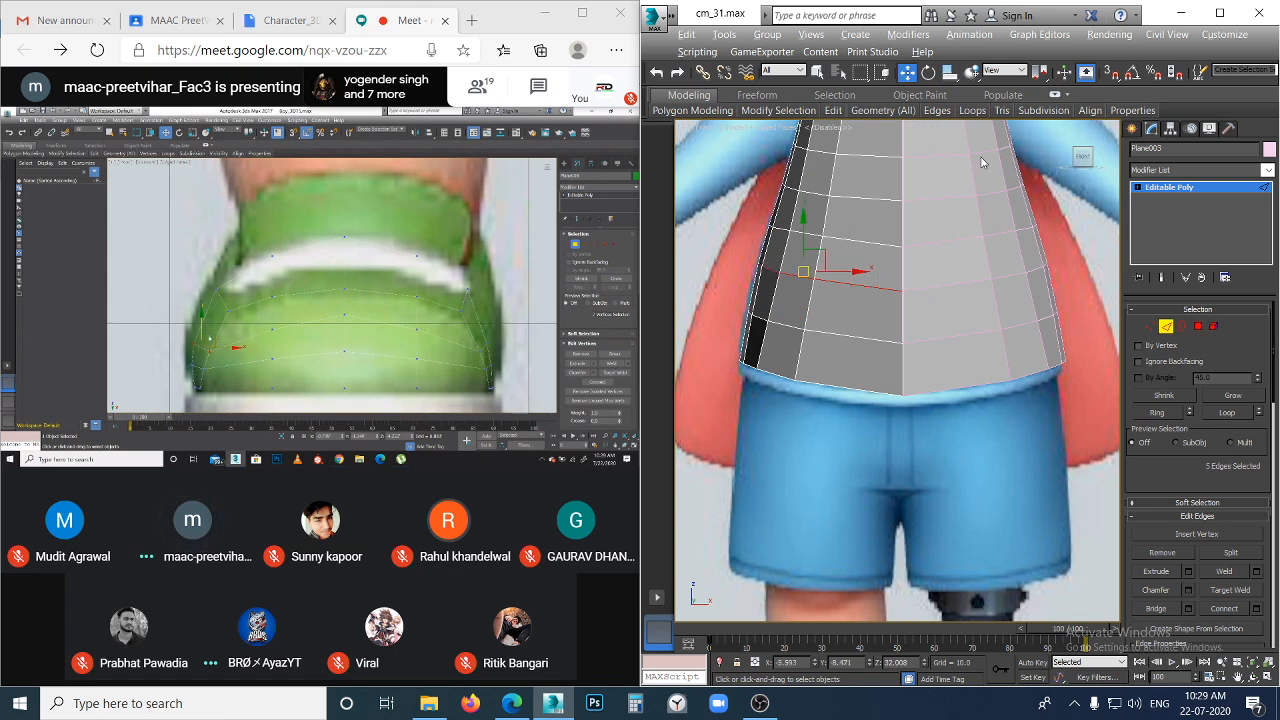
mouse_move(972, 110)
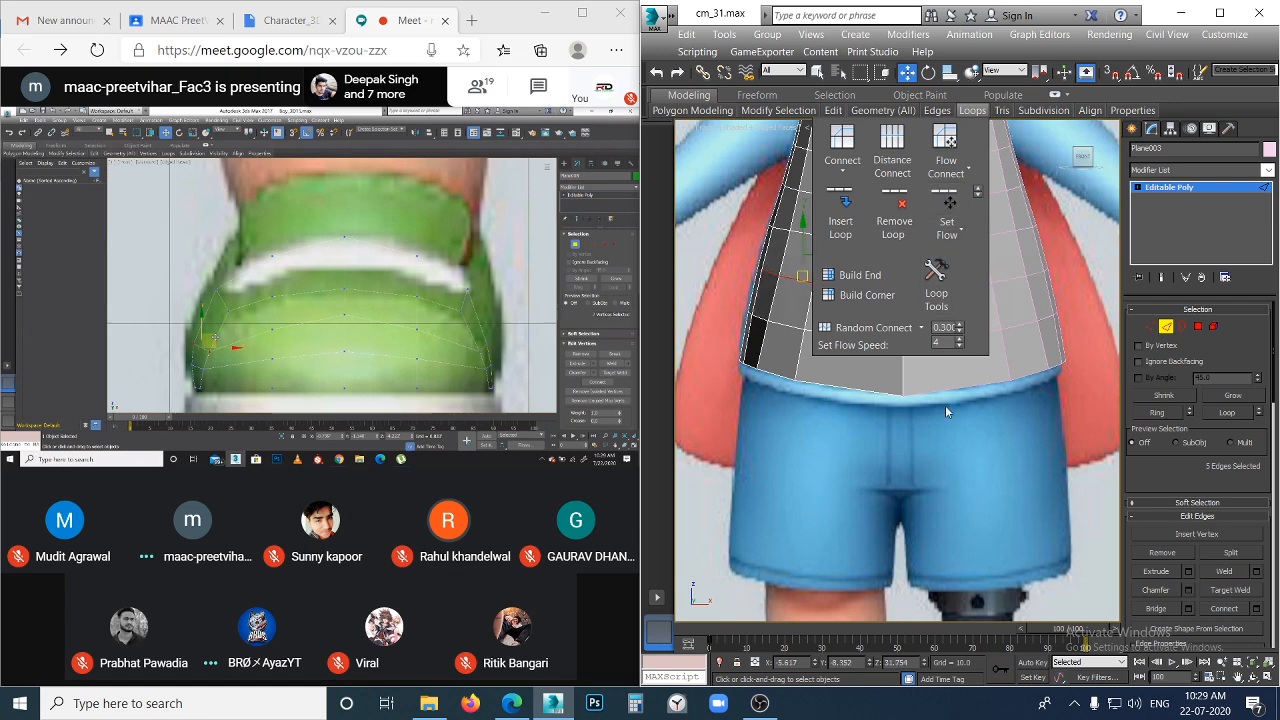
click(865, 253)
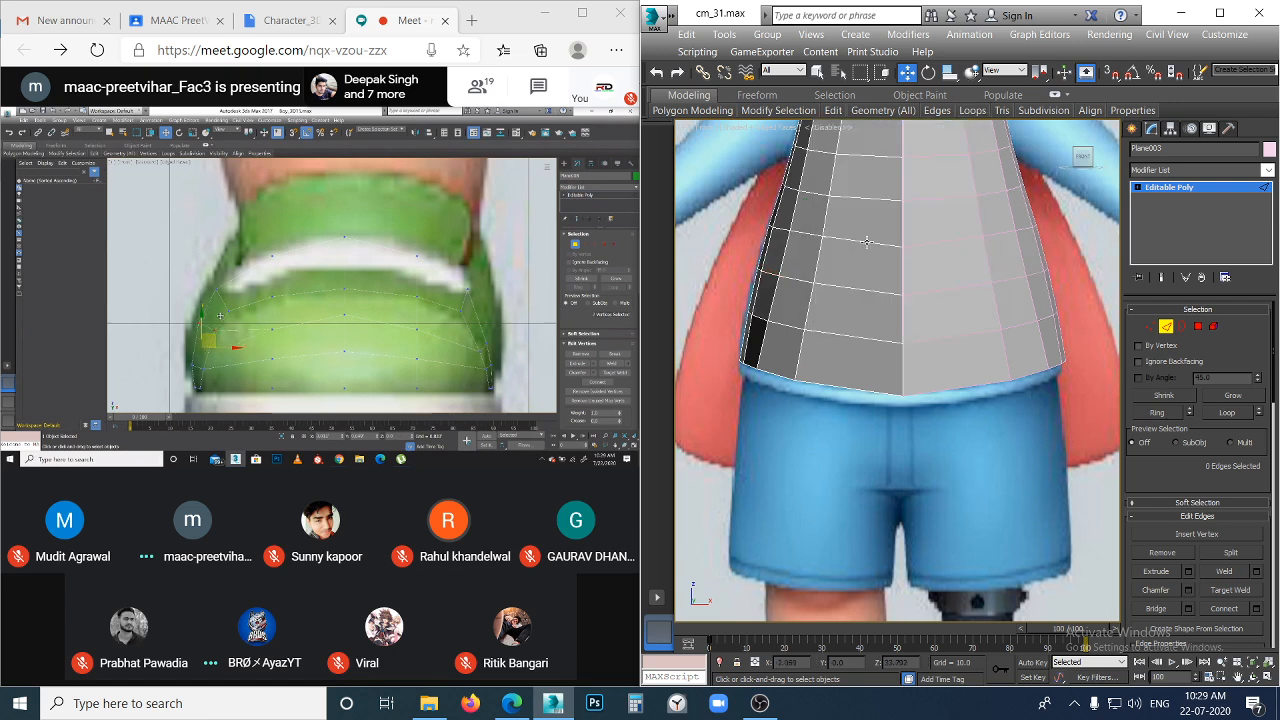
- Select the third horizontal edge loop above the hem and smooth it with Set Flow
click(866, 242)
double_click(865, 242)
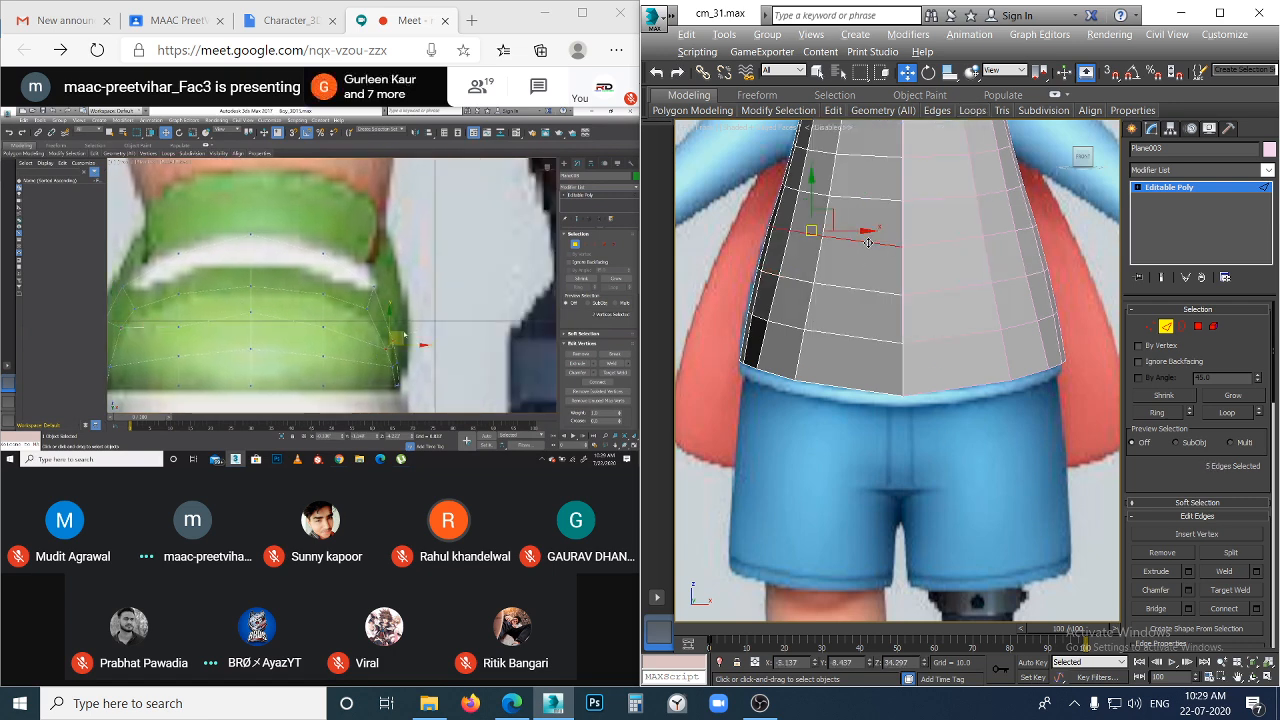
mouse_move(972, 110)
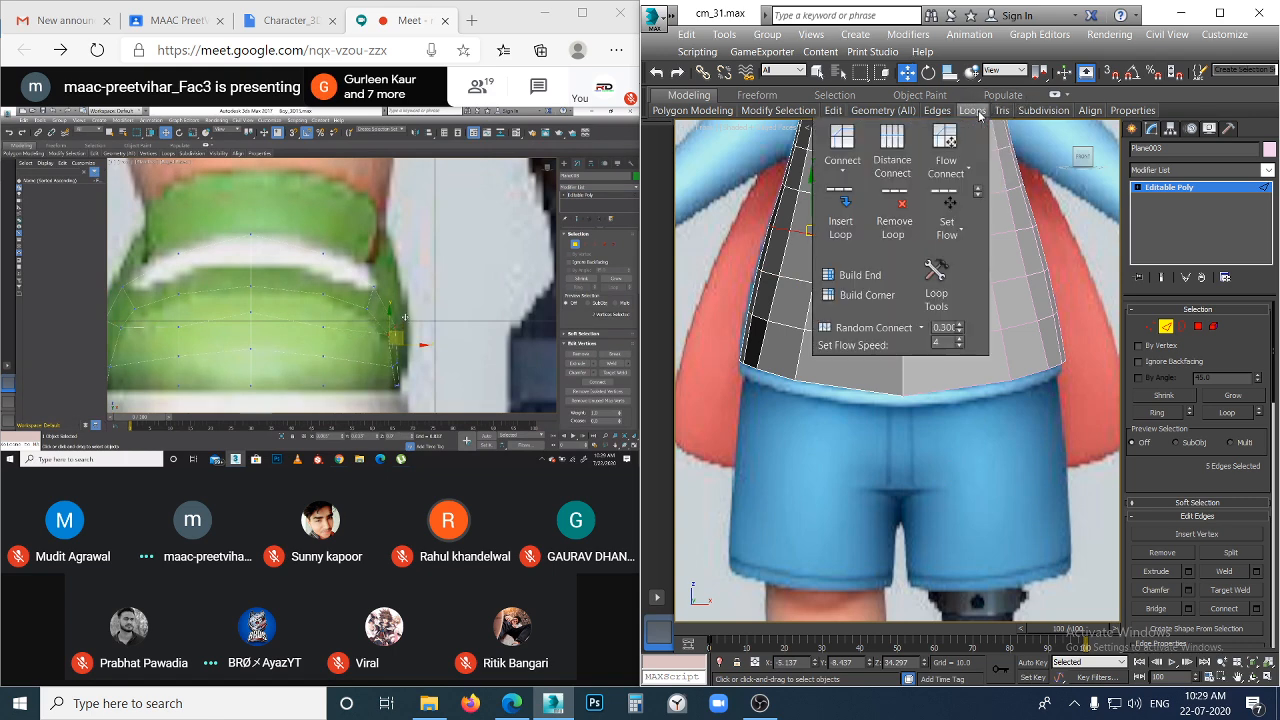
click(950, 206)
click(941, 446)
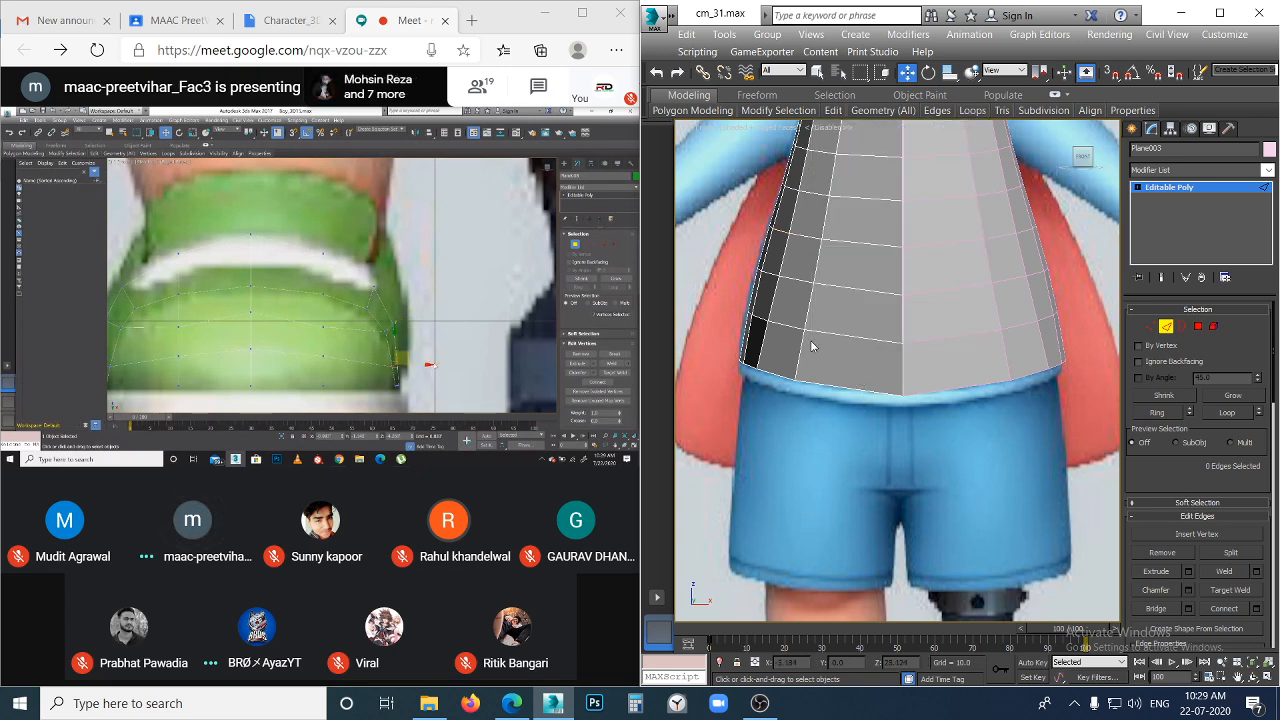
- Select the side vertices of the row just above the hem and nudge them outward by about 0.14 units
key(1)
drag(739, 304, 847, 351)
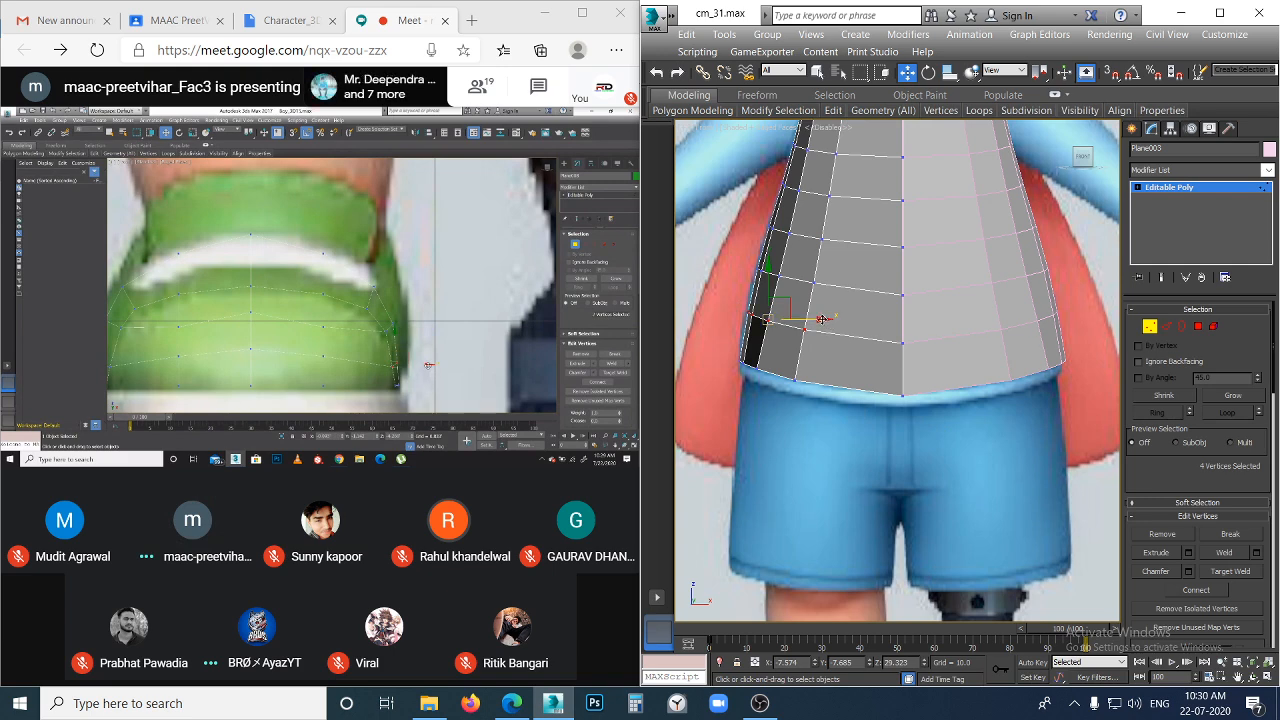
drag(820, 318, 819, 318)
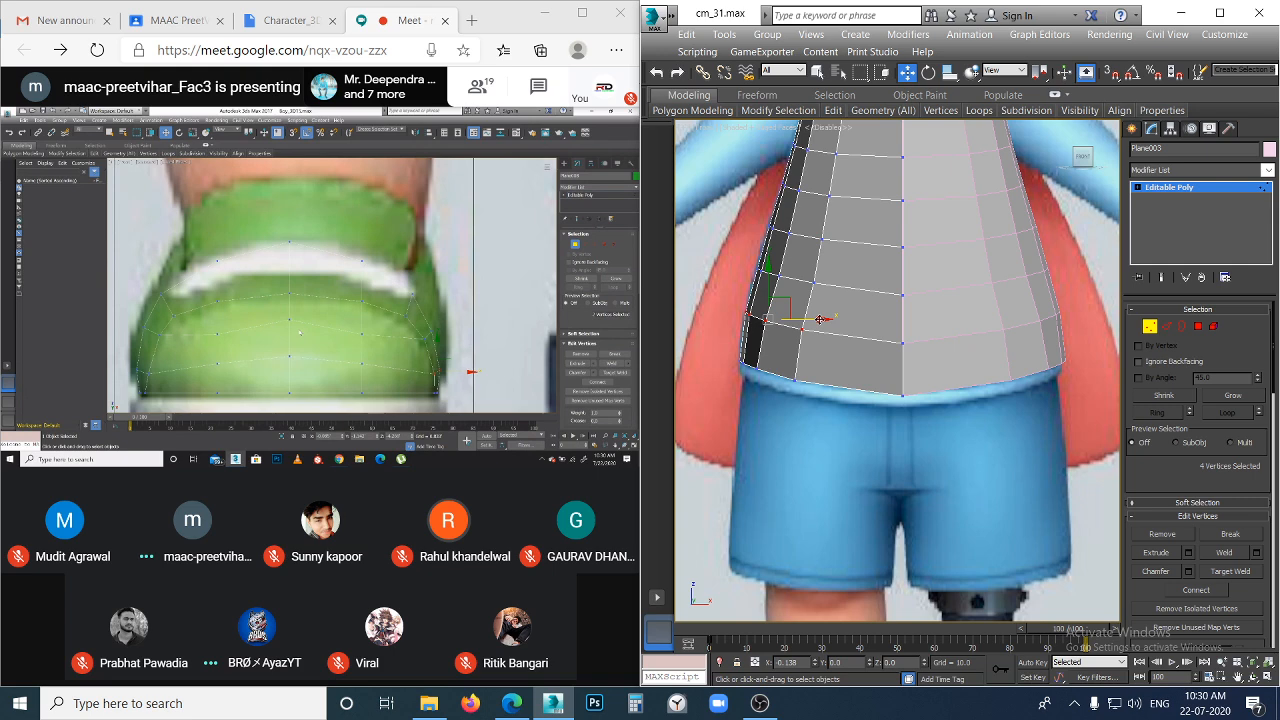
click(838, 324)
drag(763, 257, 841, 277)
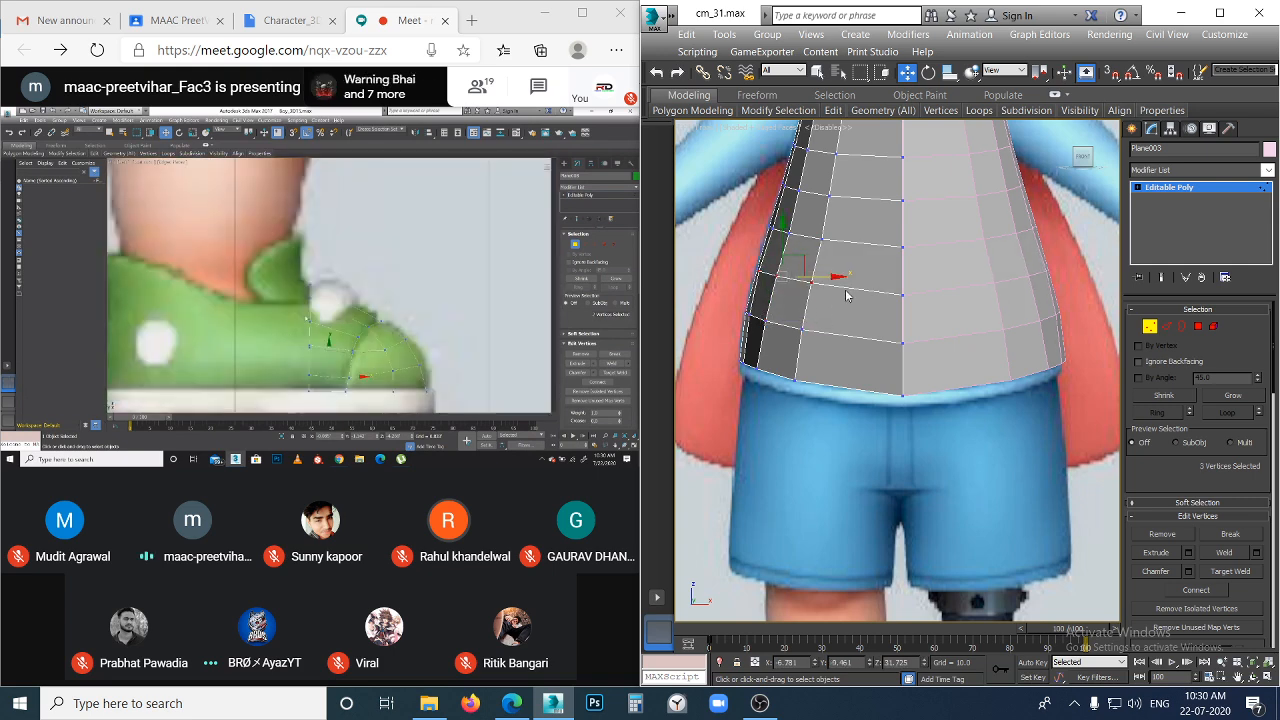
key(ctrl+z)
click(829, 304)
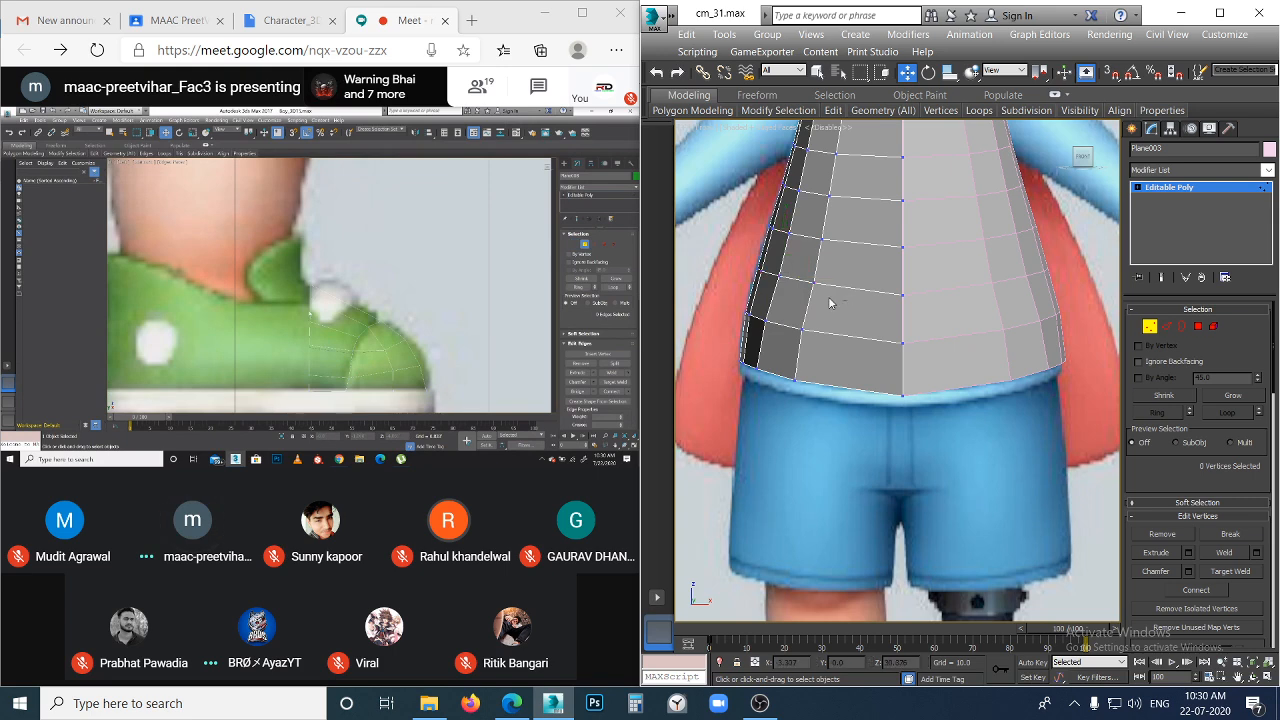
- Nudge the side vertices of the second row above the hem sideways, and fine-tune those in the row just above the hem
drag(741, 258, 740, 259)
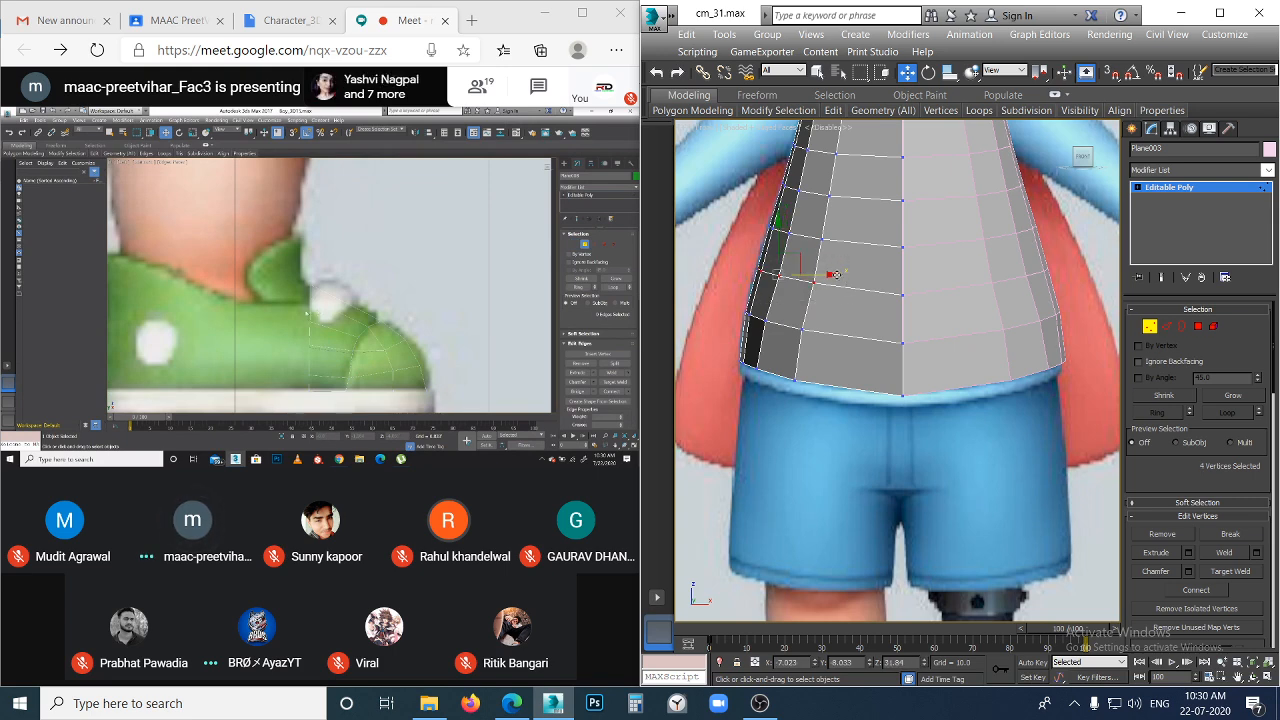
drag(831, 274, 825, 338)
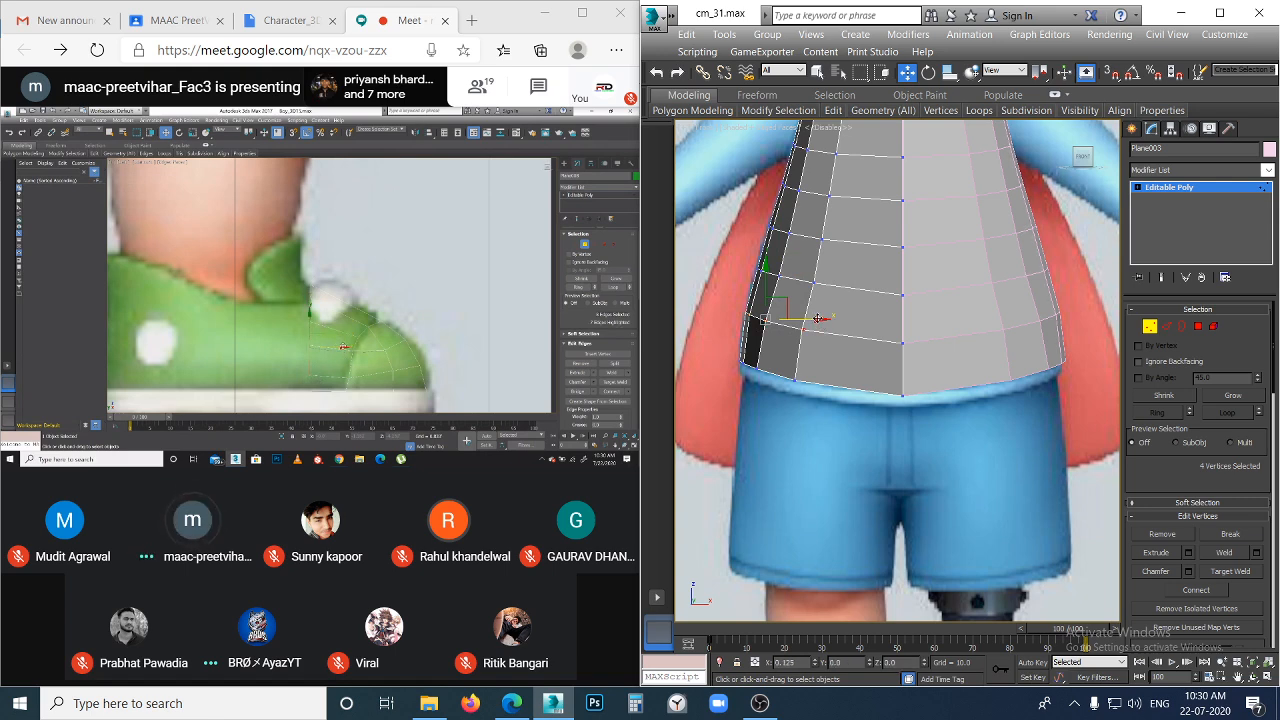
drag(817, 318, 812, 320)
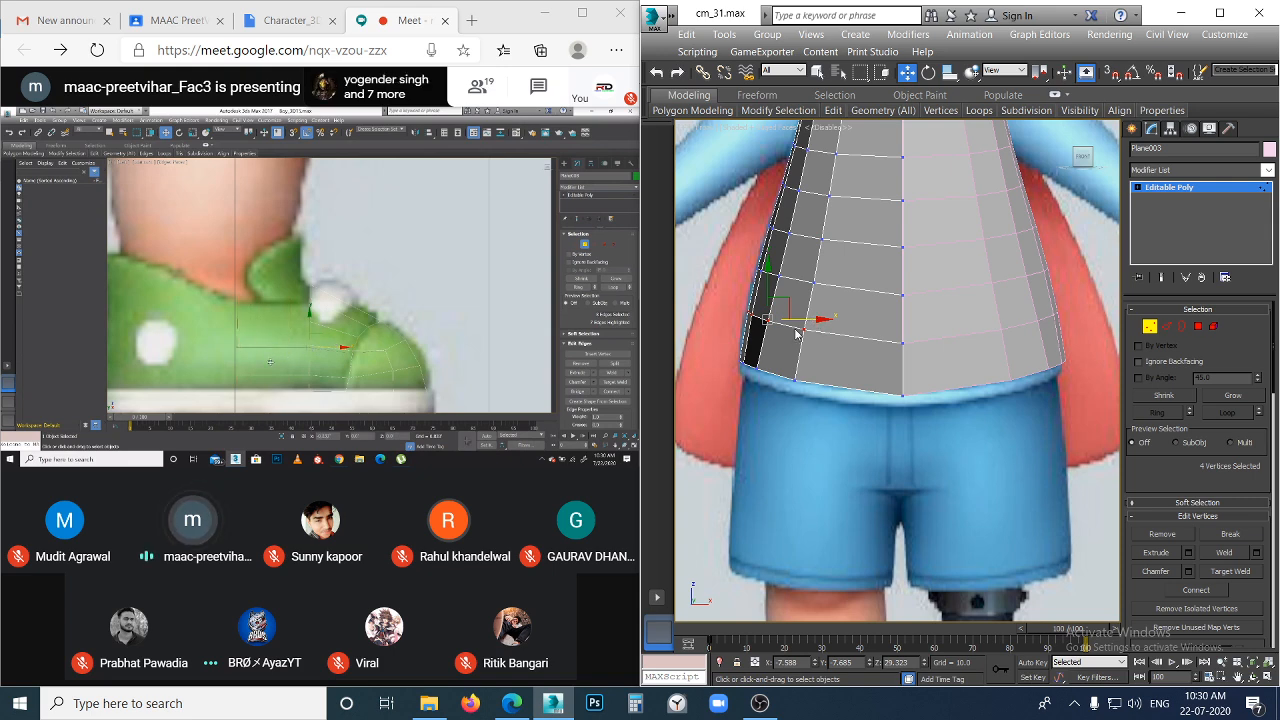
scroll(790, 325, up, 6)
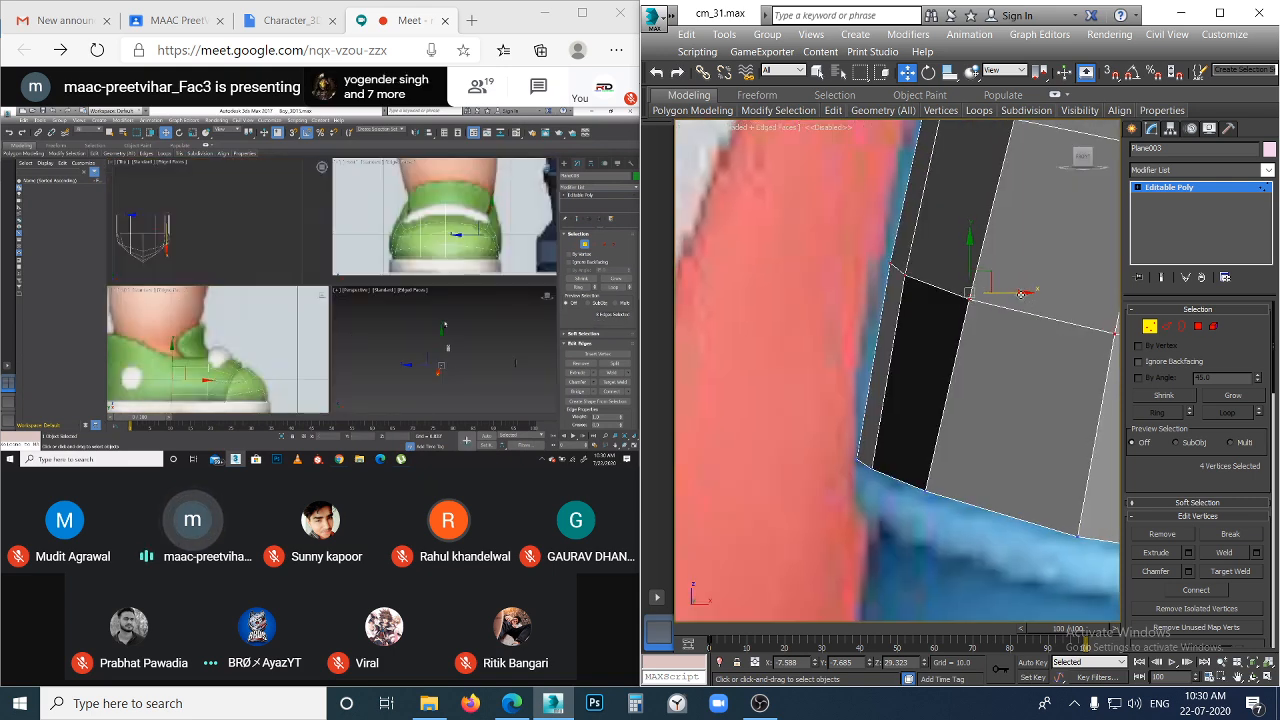
drag(1020, 294, 1016, 294)
click(1038, 381)
- Select the hem's whole border edge loop in the front view and extrude it slightly downward as a thin new strip
scroll(1038, 381, down, 4)
middle_drag(1038, 381, 838, 434)
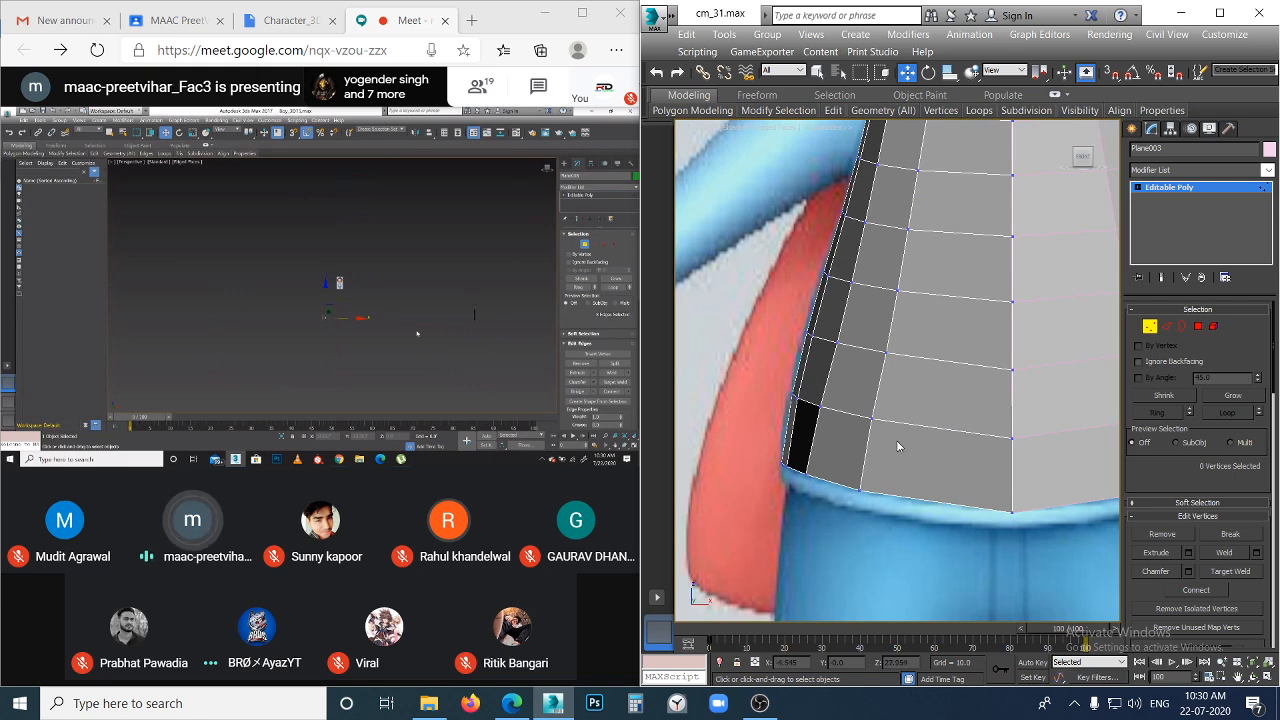
scroll(897, 446, down, 5)
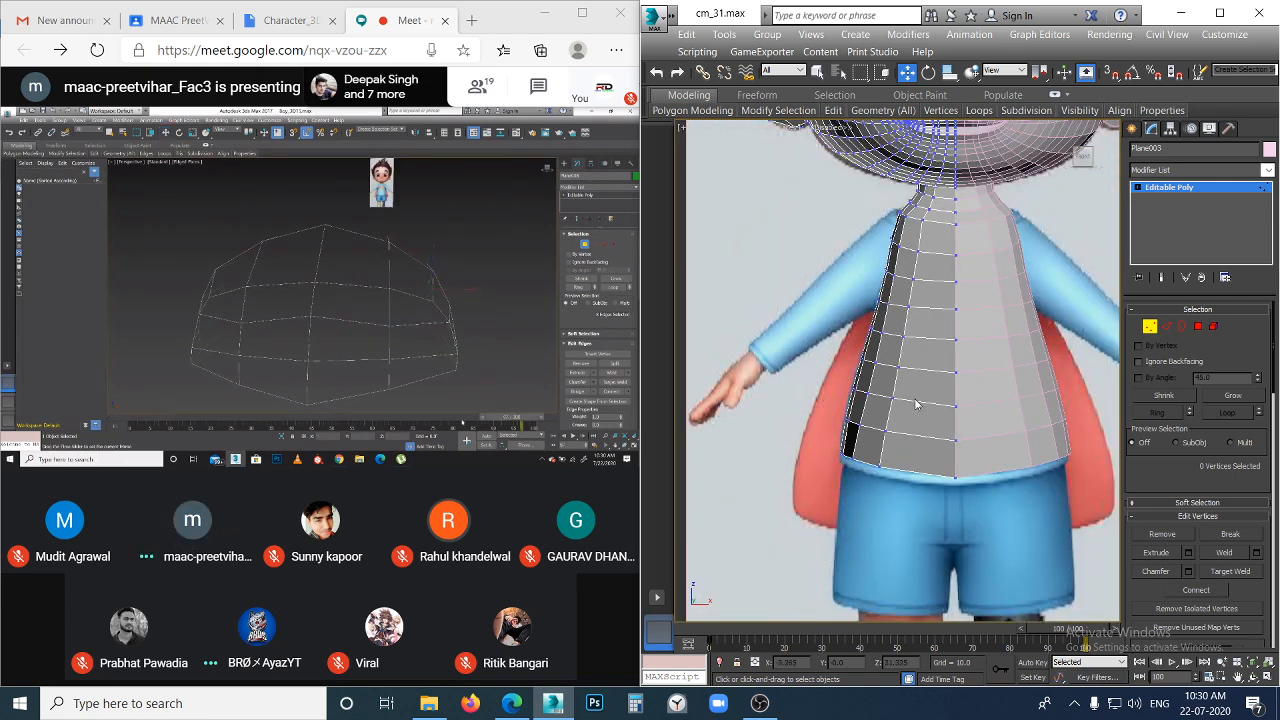
scroll(926, 269, up, 3)
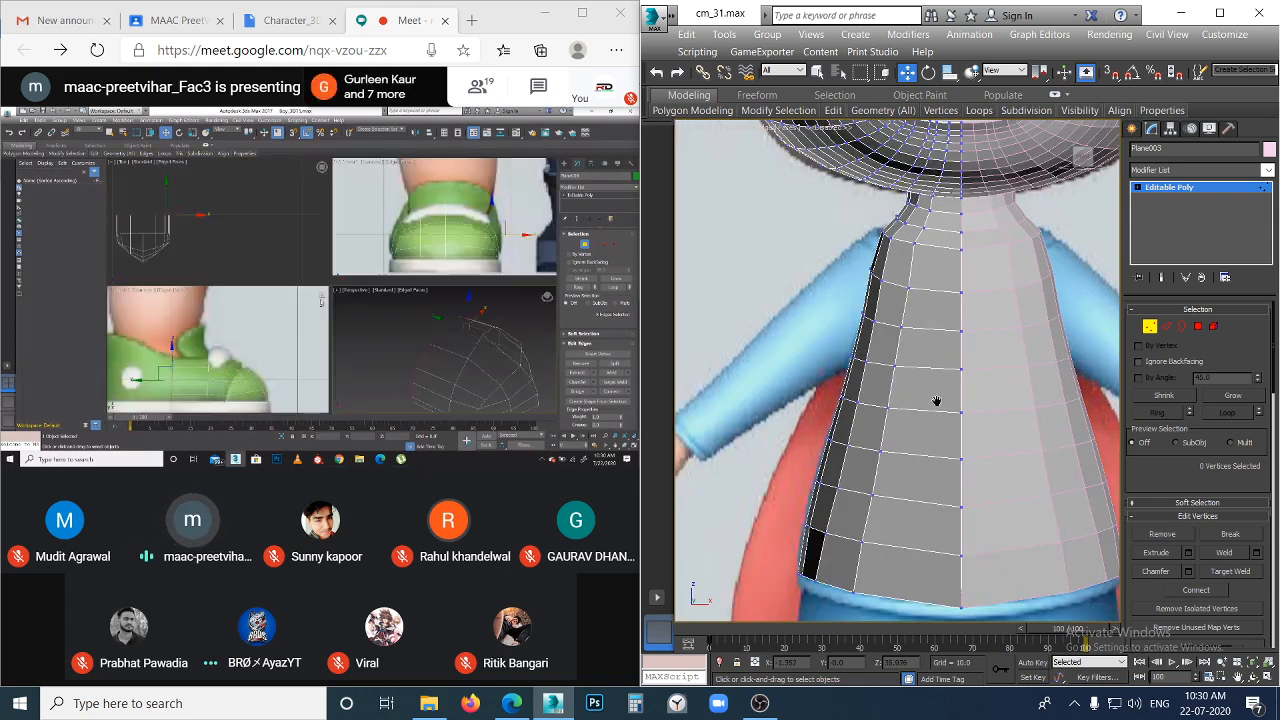
middle_drag(934, 400, 934, 234)
middle_drag(960, 390, 960, 346)
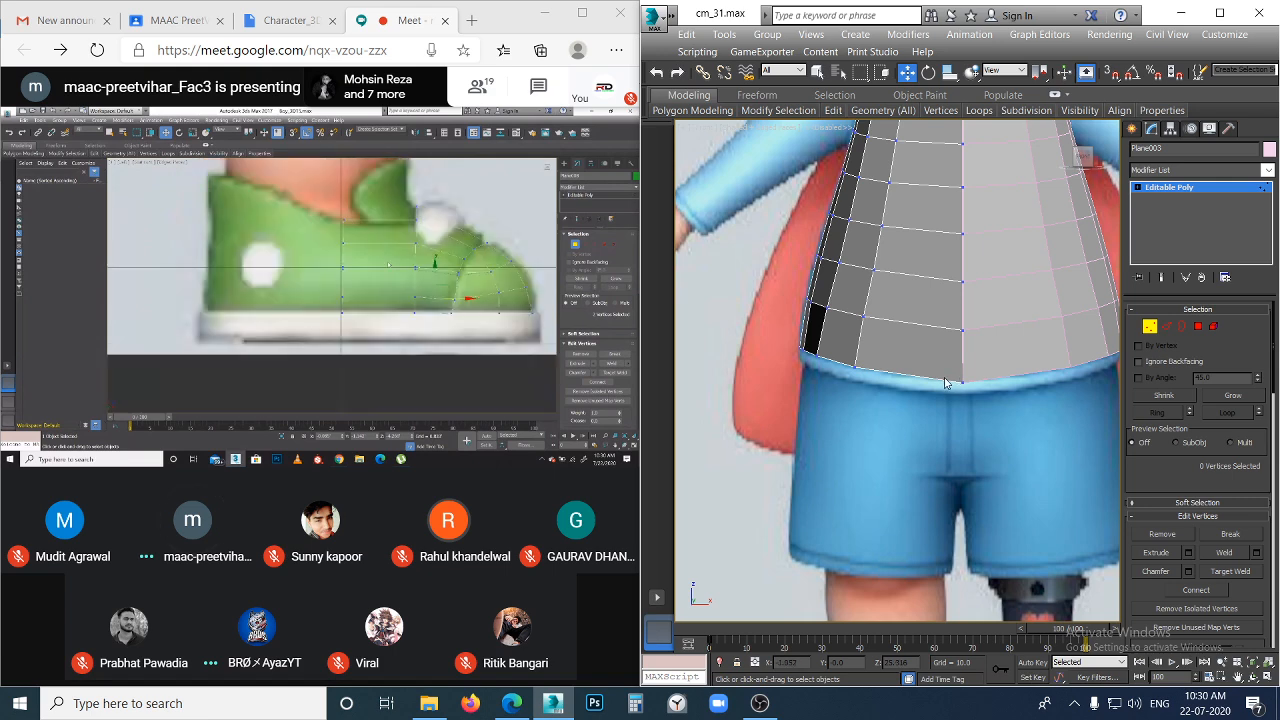
key(2)
click(935, 380)
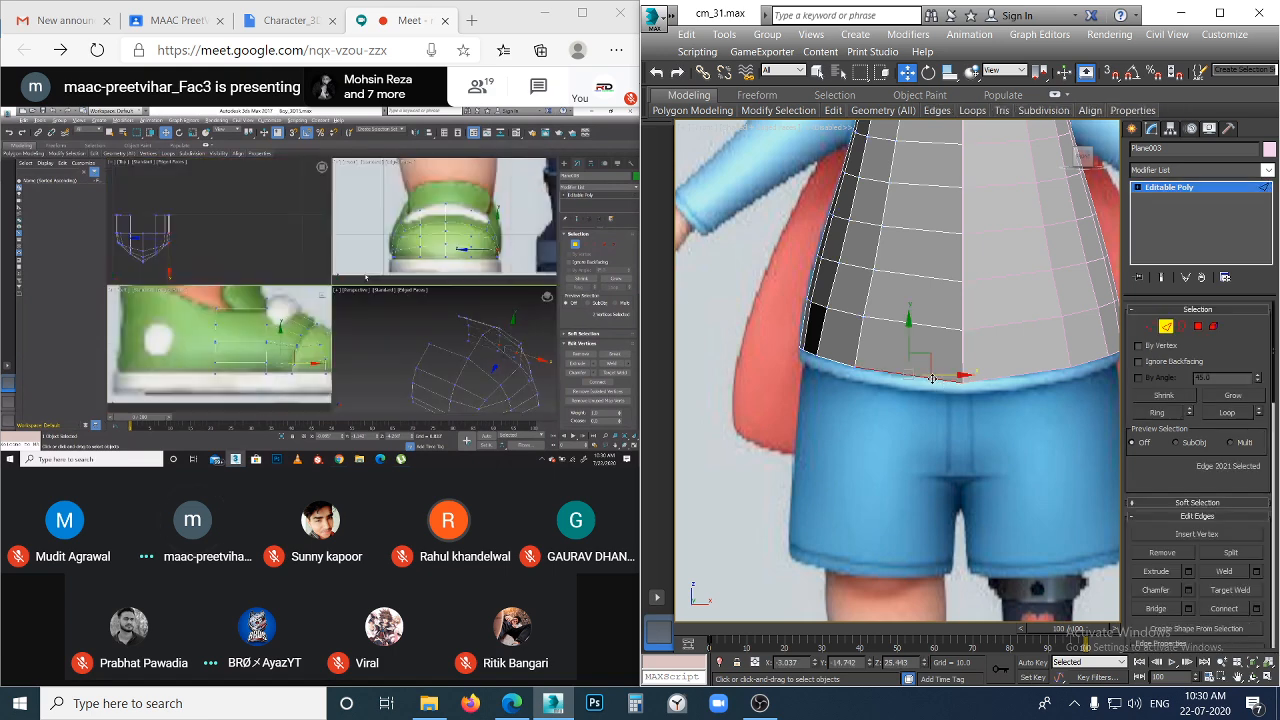
double_click(920, 370)
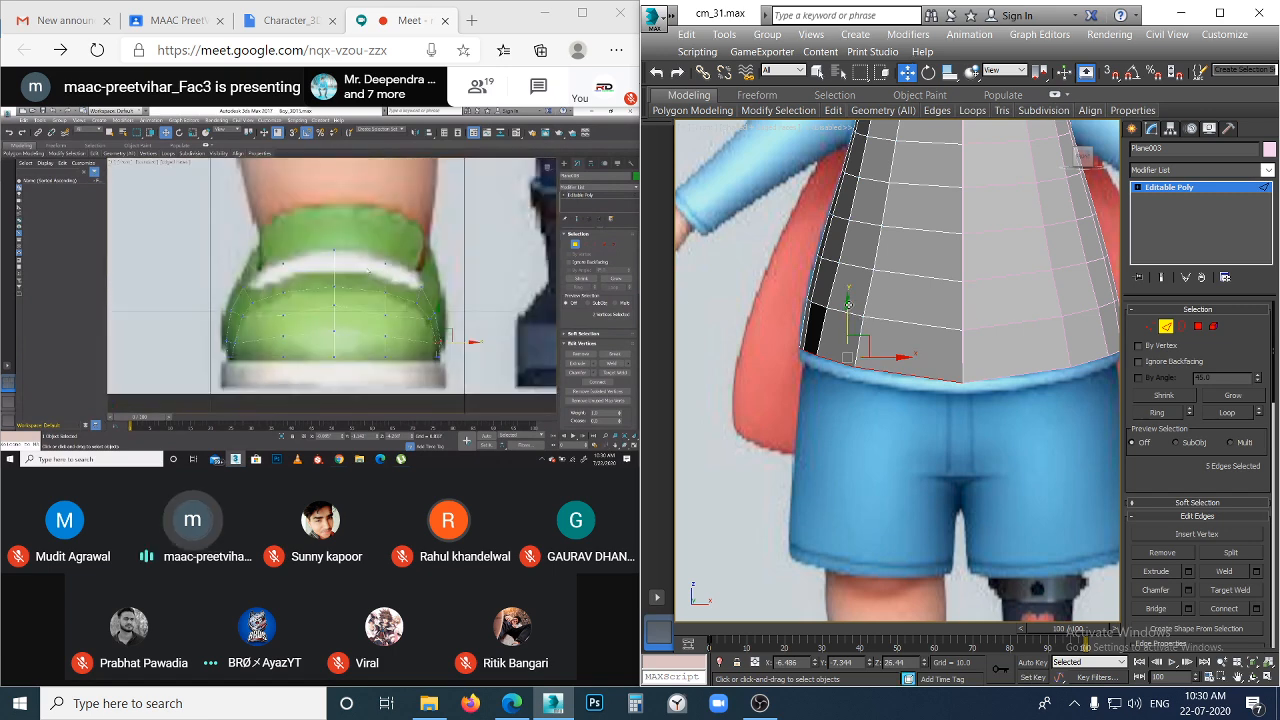
drag(848, 303, 848, 310)
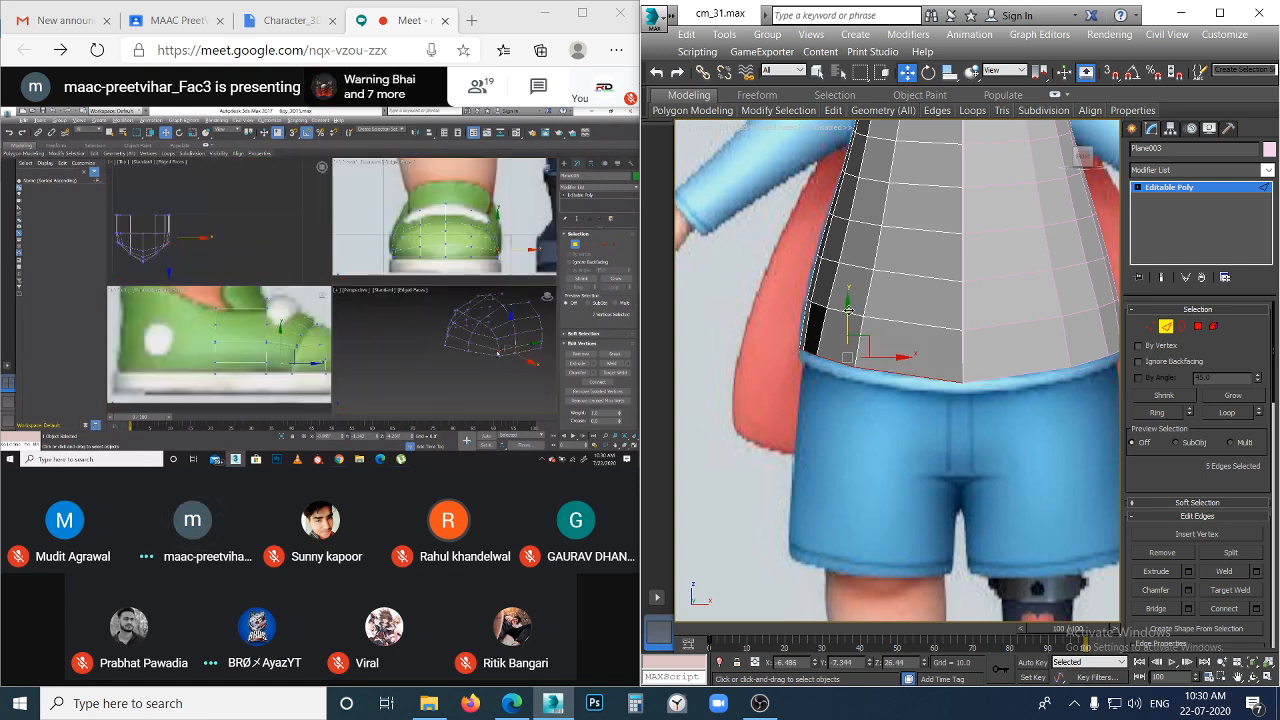
drag(848, 310, 856, 335)
click(894, 434)
- In the left view, select the edge loop along the top of the new hem strip and shift it forward about 0.36 units
click(911, 376)
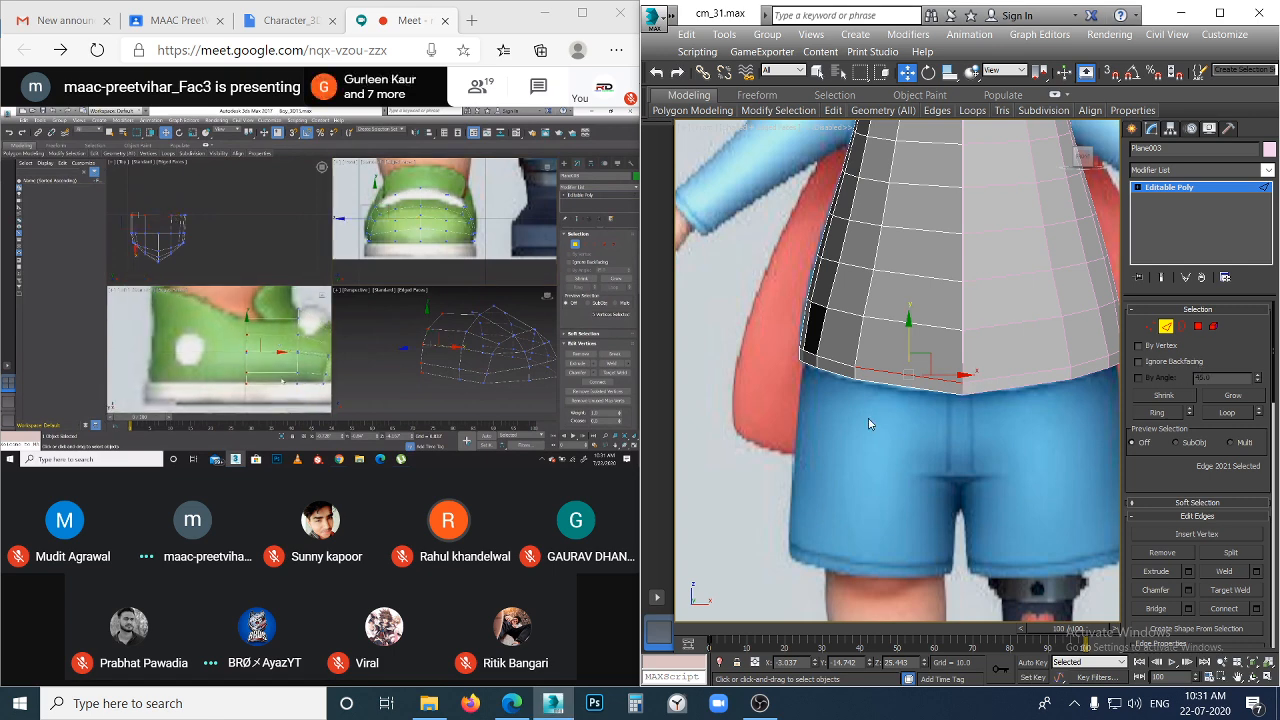
click(867, 418)
key(l)
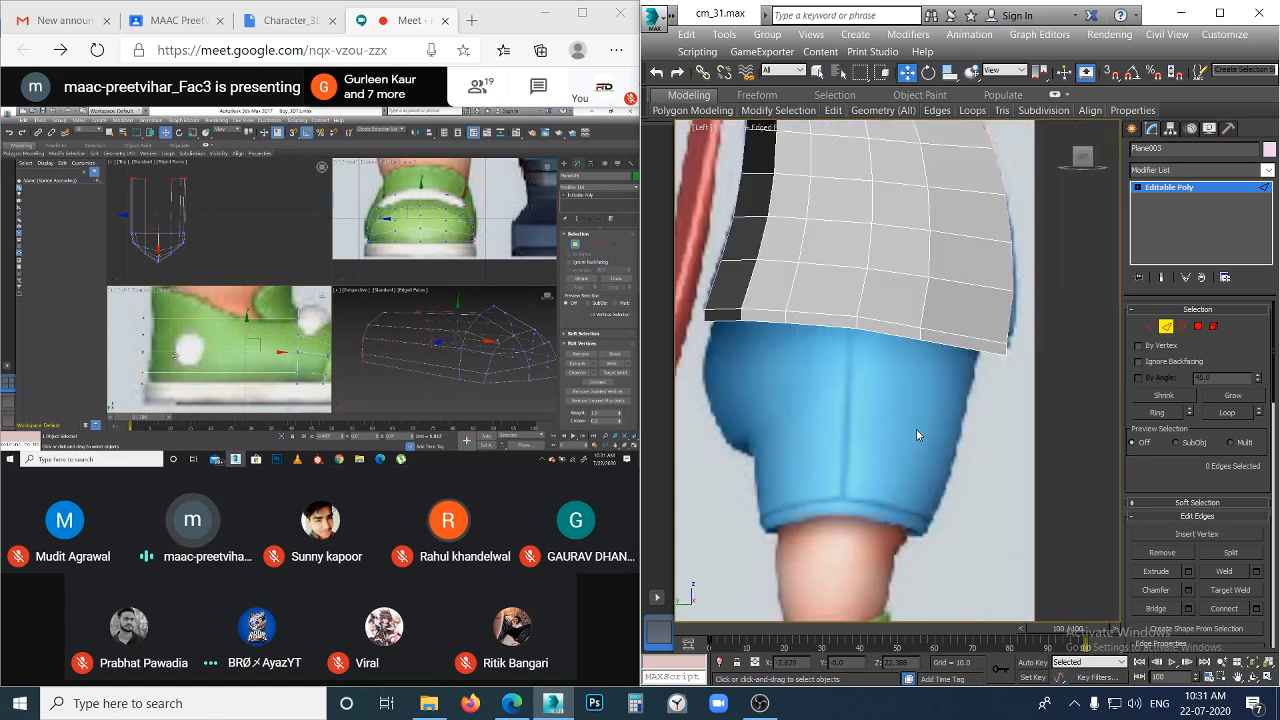
click(938, 346)
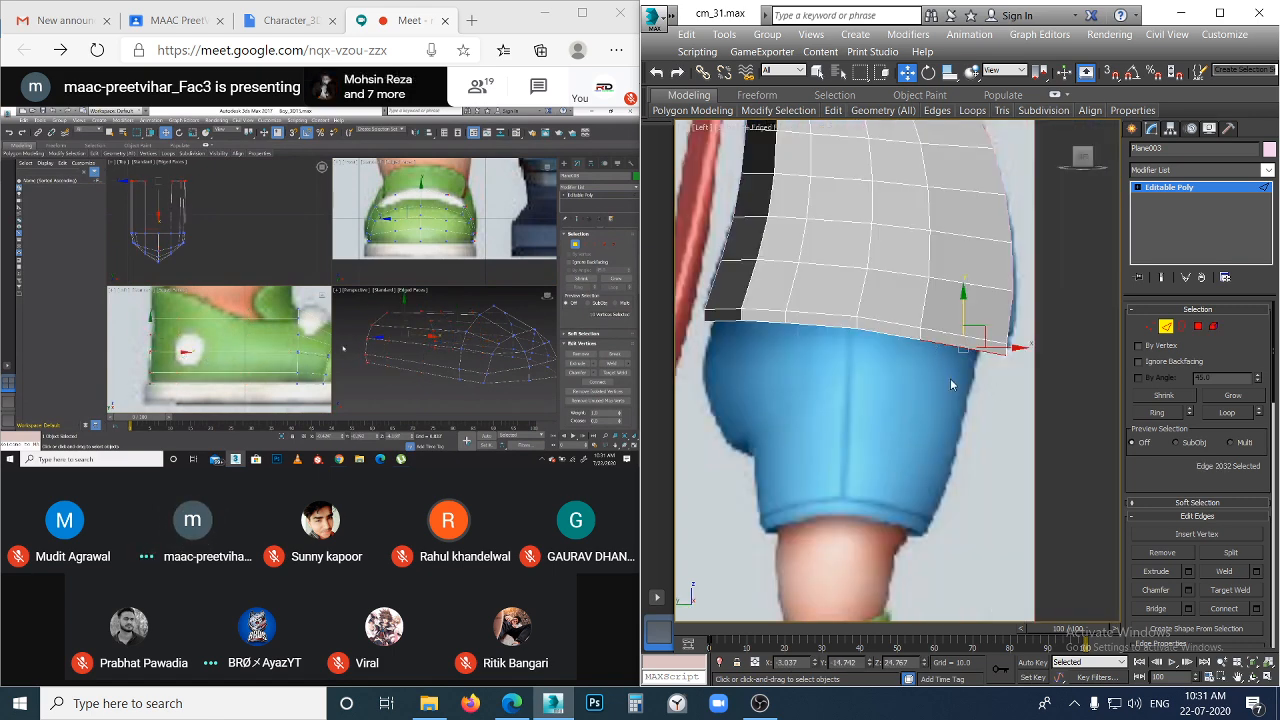
click(1052, 337)
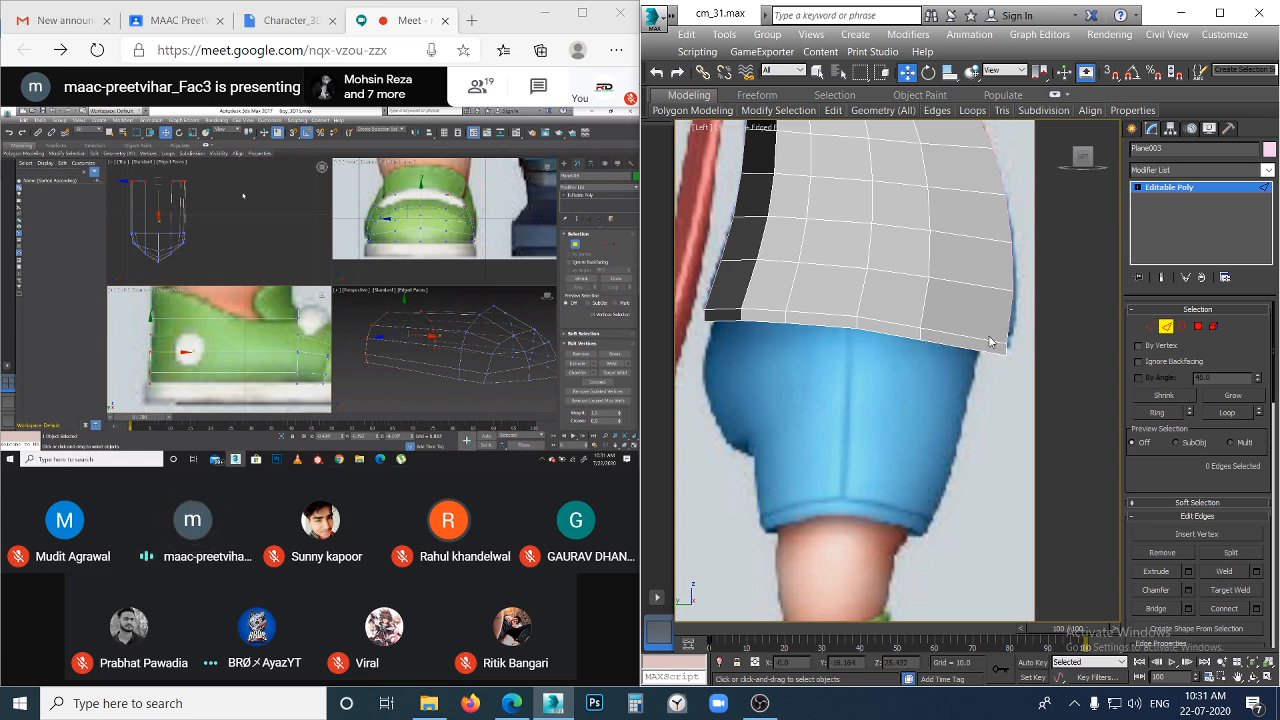
click(990, 342)
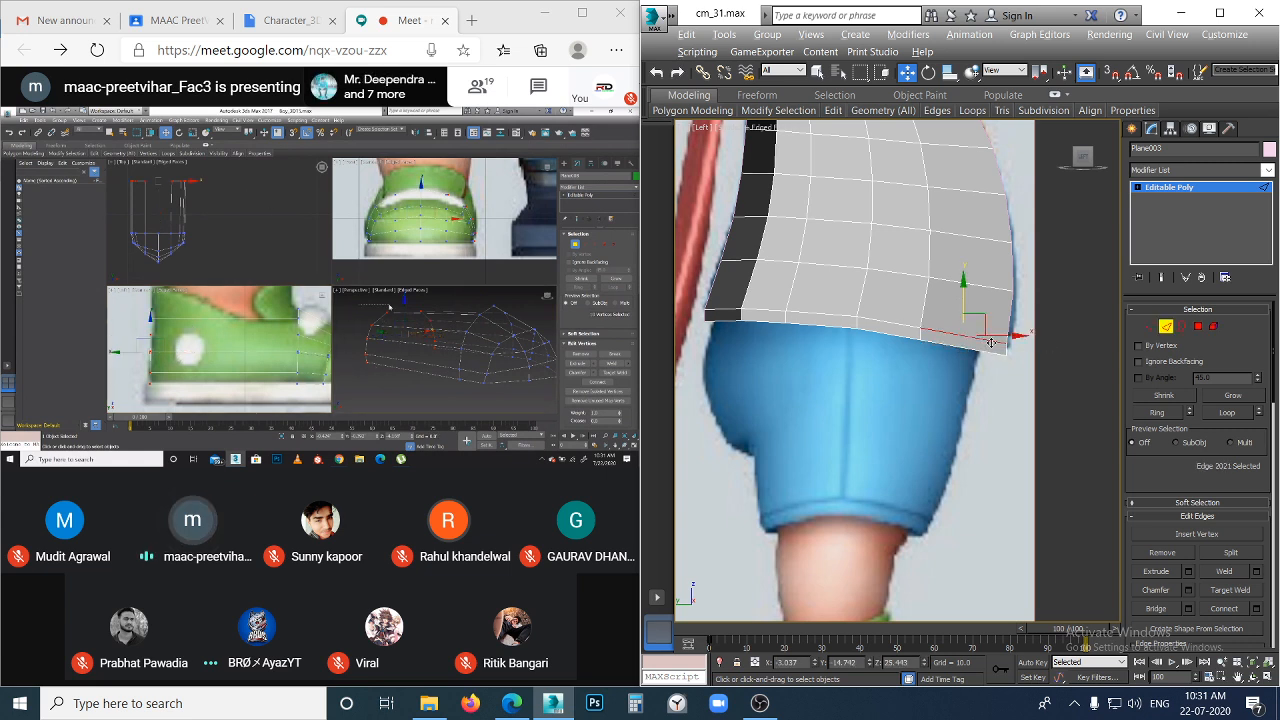
double_click(990, 342)
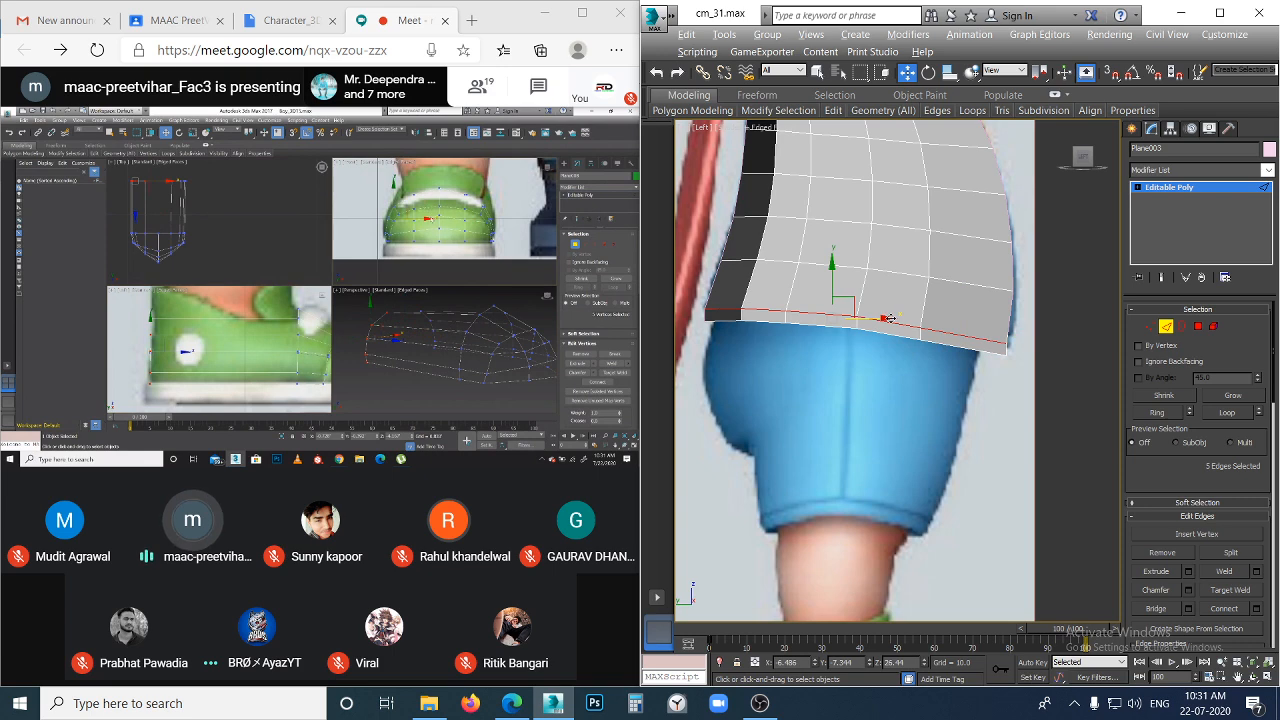
drag(888, 318, 892, 317)
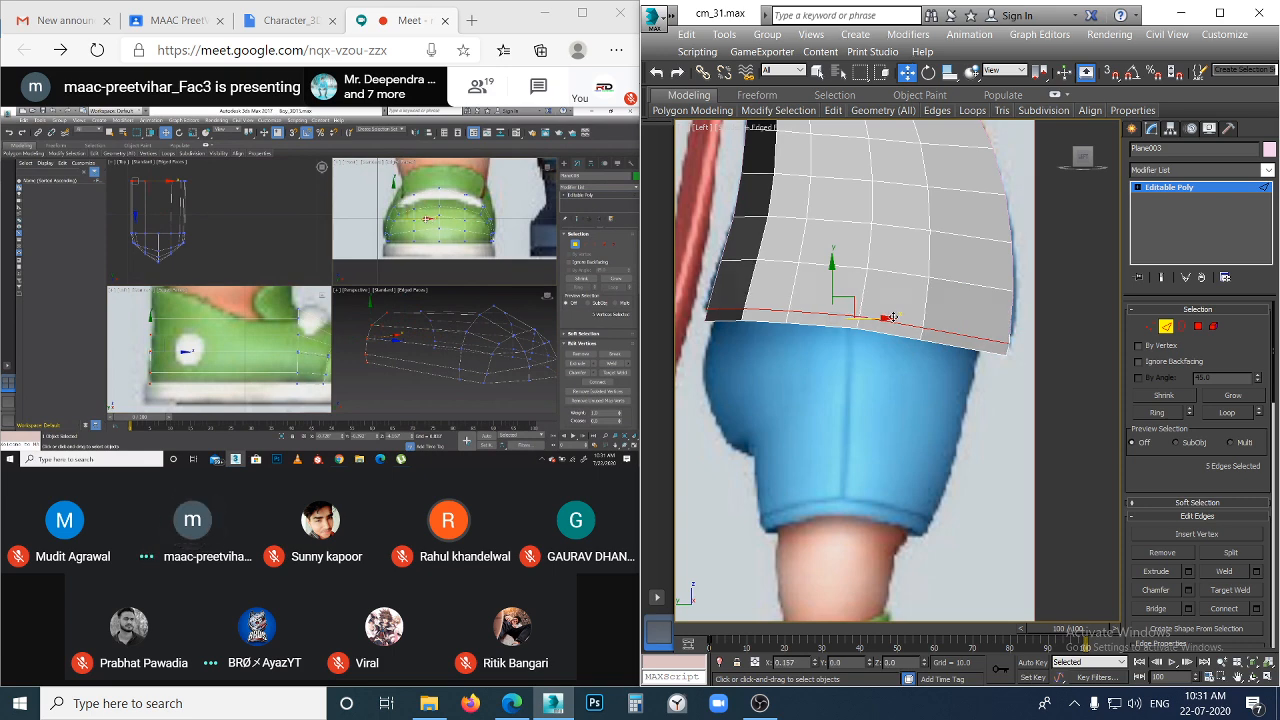
click(988, 428)
- Select the next horizontal edge loop above the hem strip and shift it forward about 0.08 units in the left view
click(996, 288)
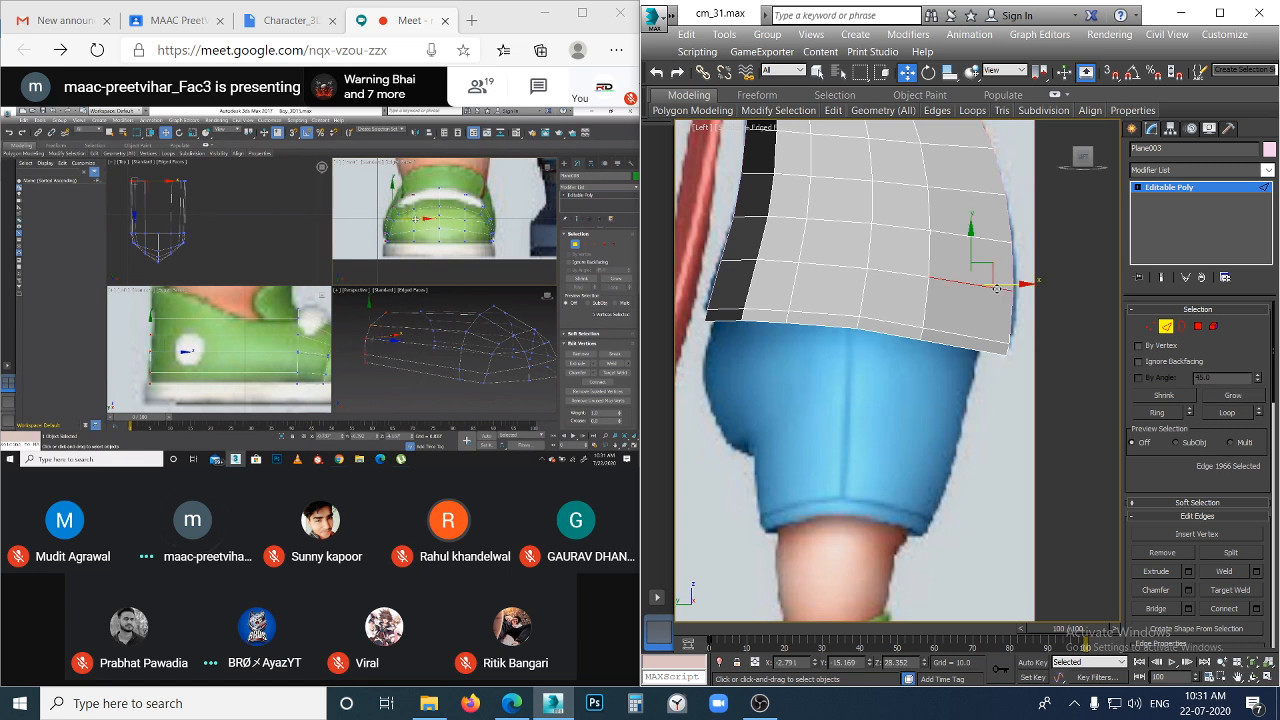
double_click(996, 288)
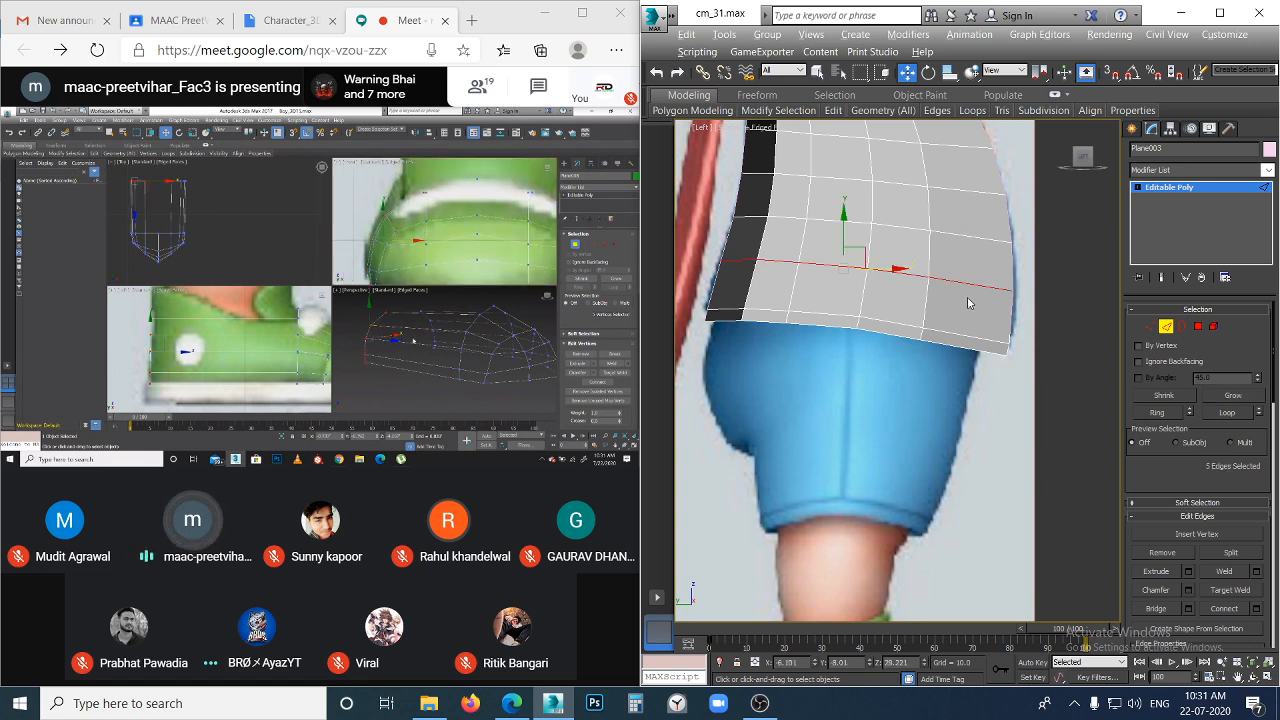
drag(899, 268, 900, 269)
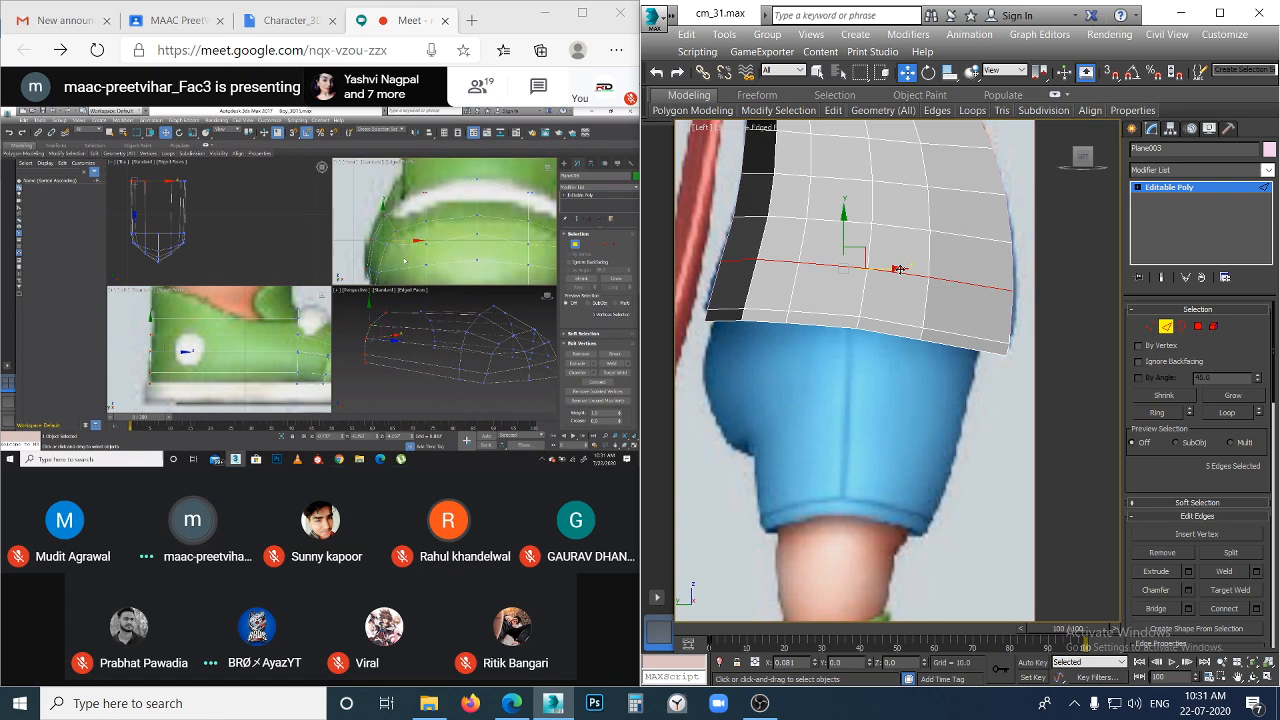
click(914, 404)
- In the front view, select the side vertices of the first row above the hem strip and nudge them outward about 0.05 units
scroll(913, 402, down, 2)
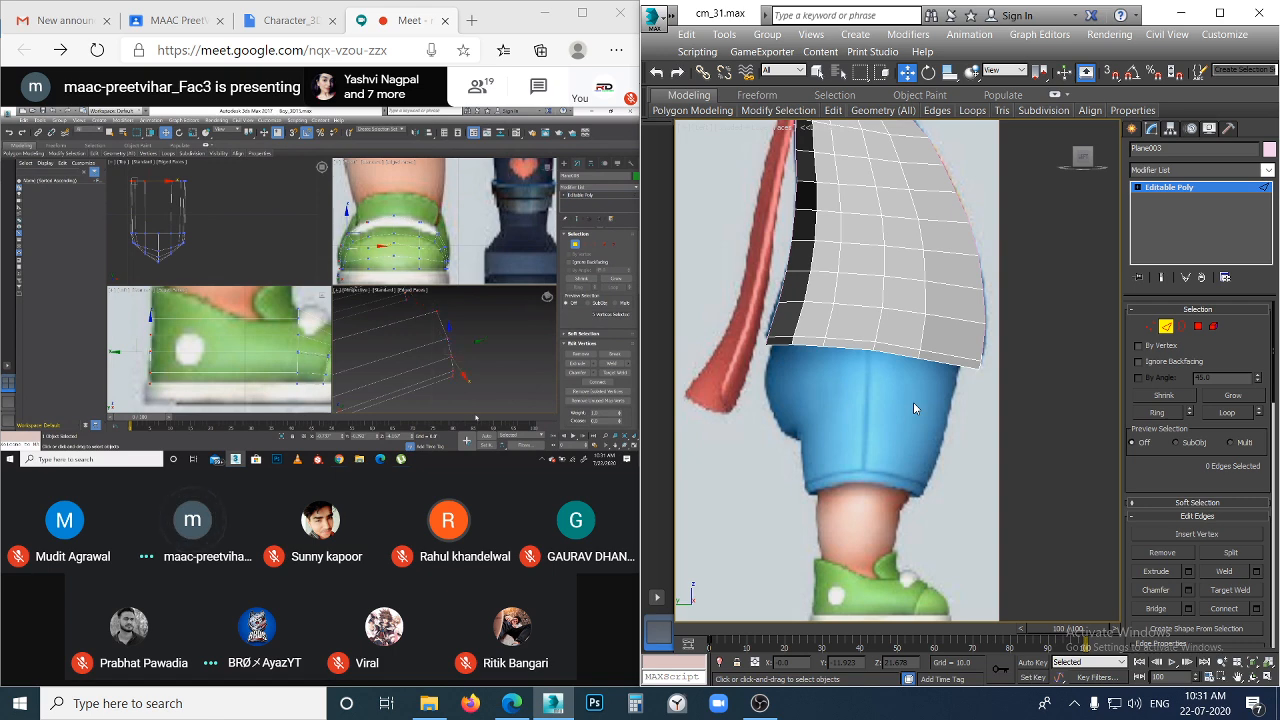
key(f)
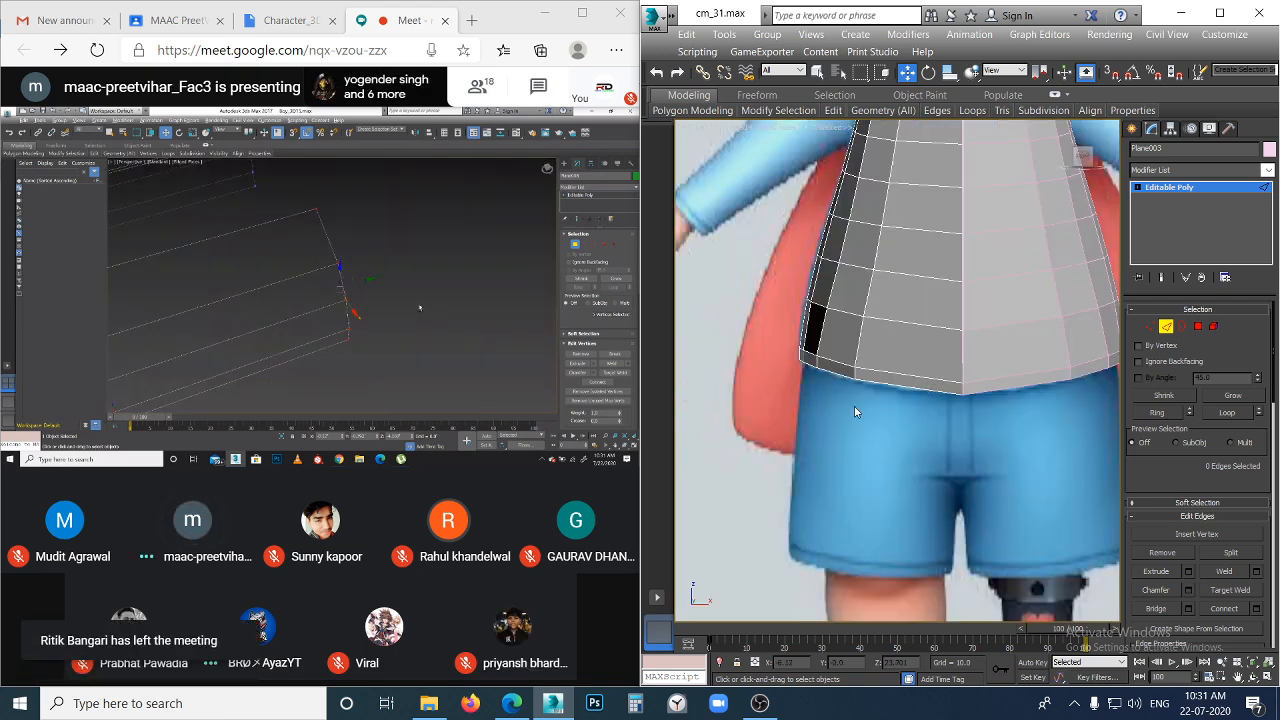
key(1)
click(855, 378)
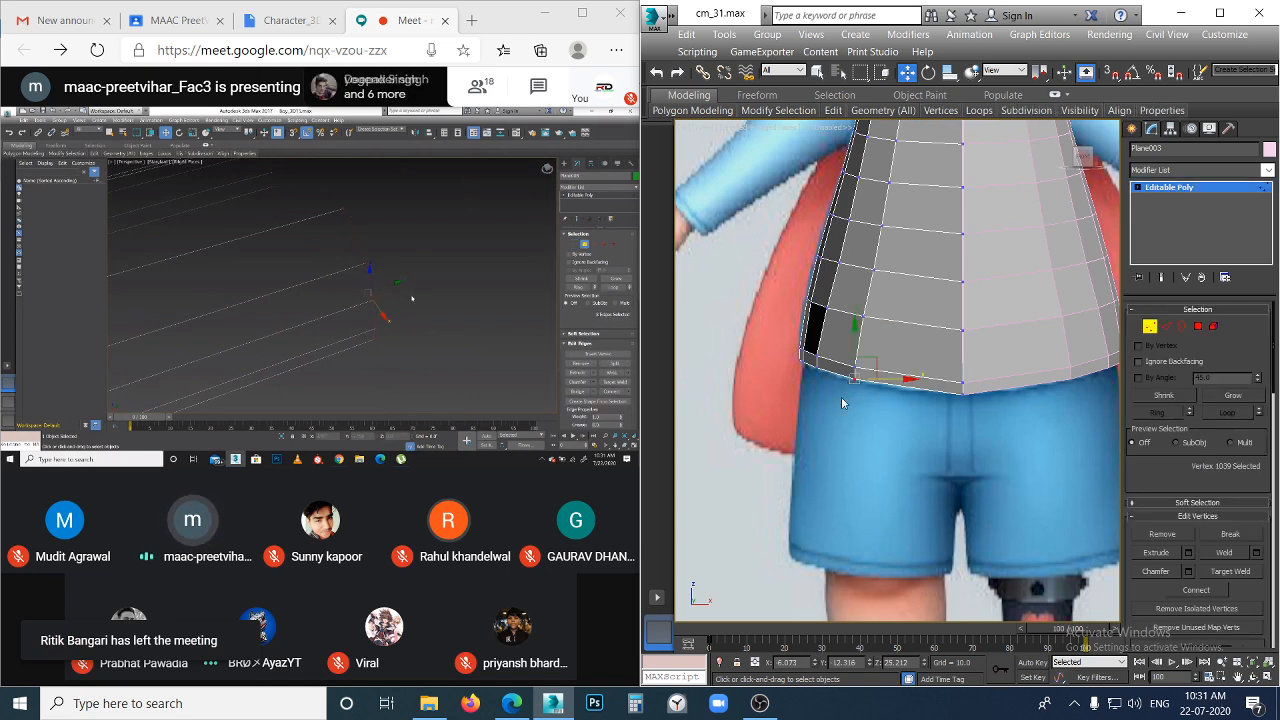
click(842, 399)
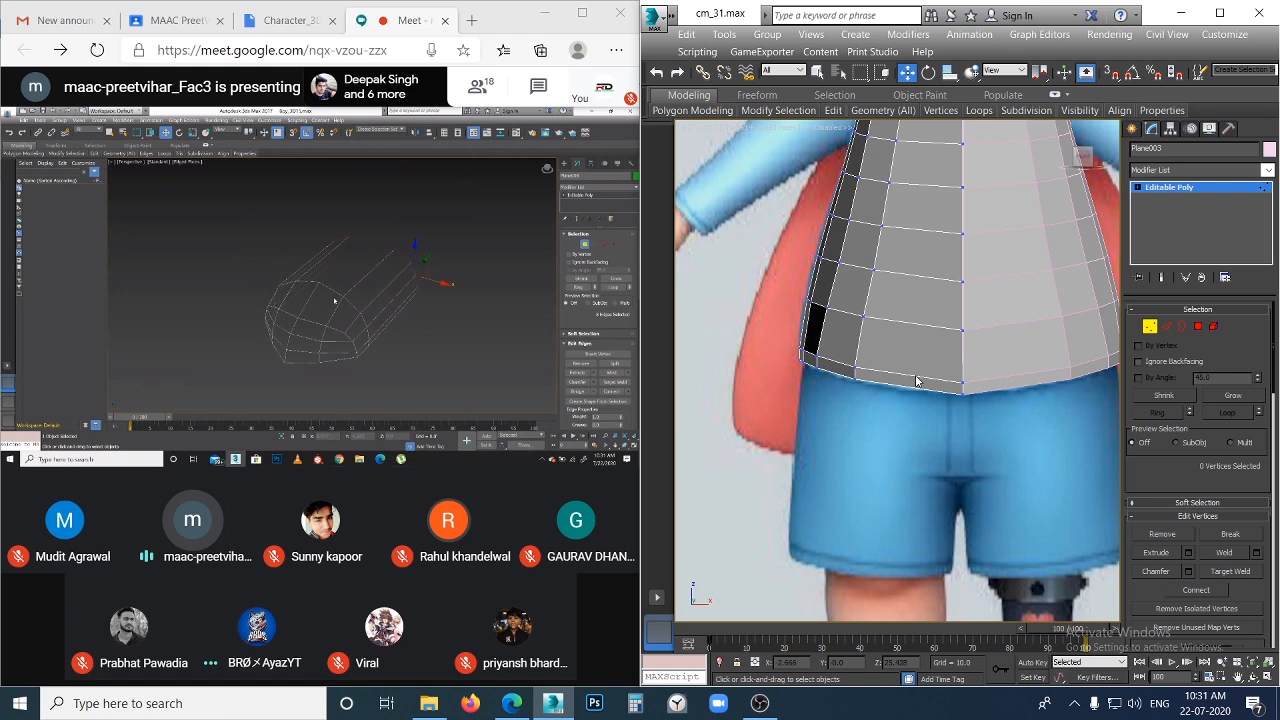
scroll(873, 373, up, 3)
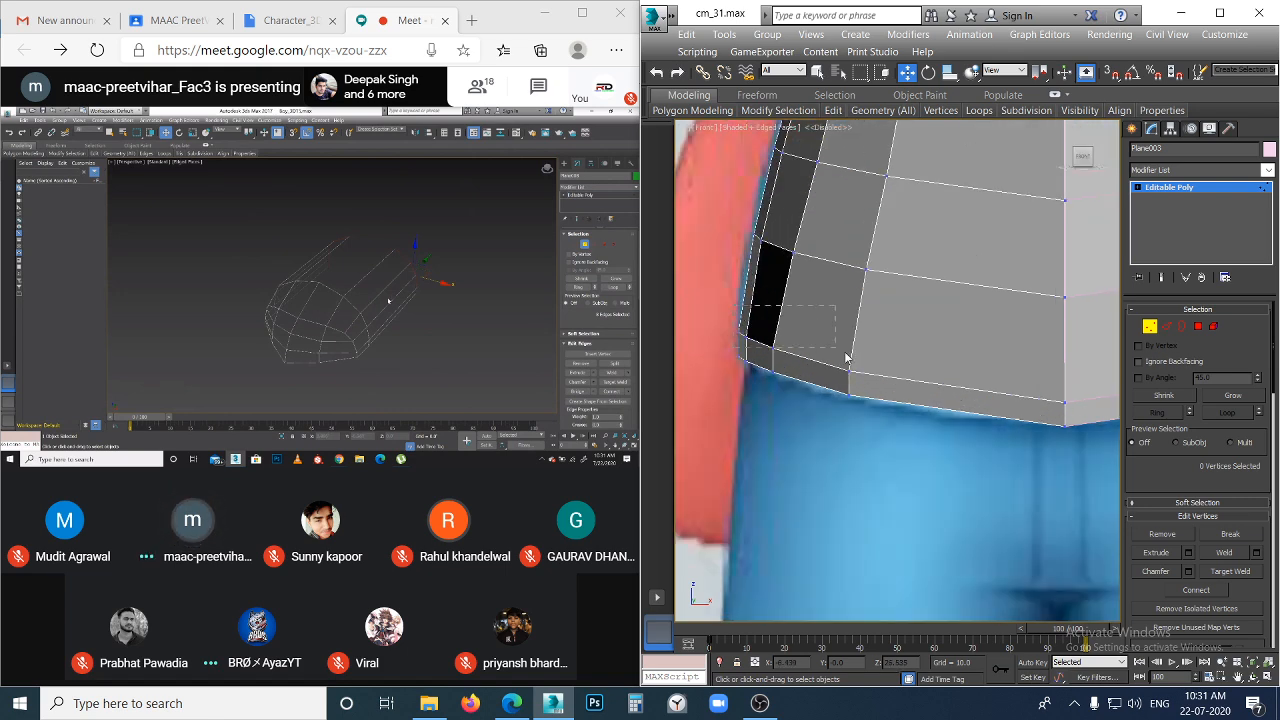
mouse_move(845, 358)
mouse_down()
mouse_move(837, 373)
mouse_move(829, 346)
mouse_up()
click(871, 454)
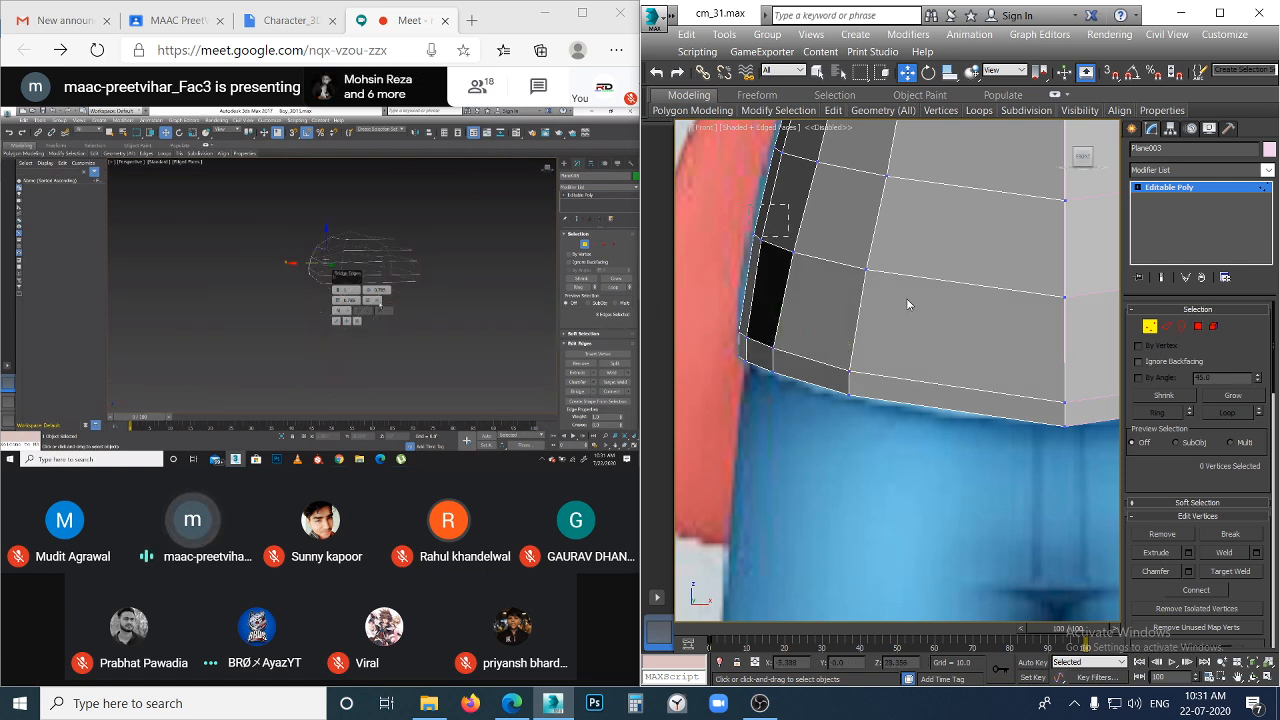
drag(907, 299, 910, 302)
drag(851, 249, 848, 249)
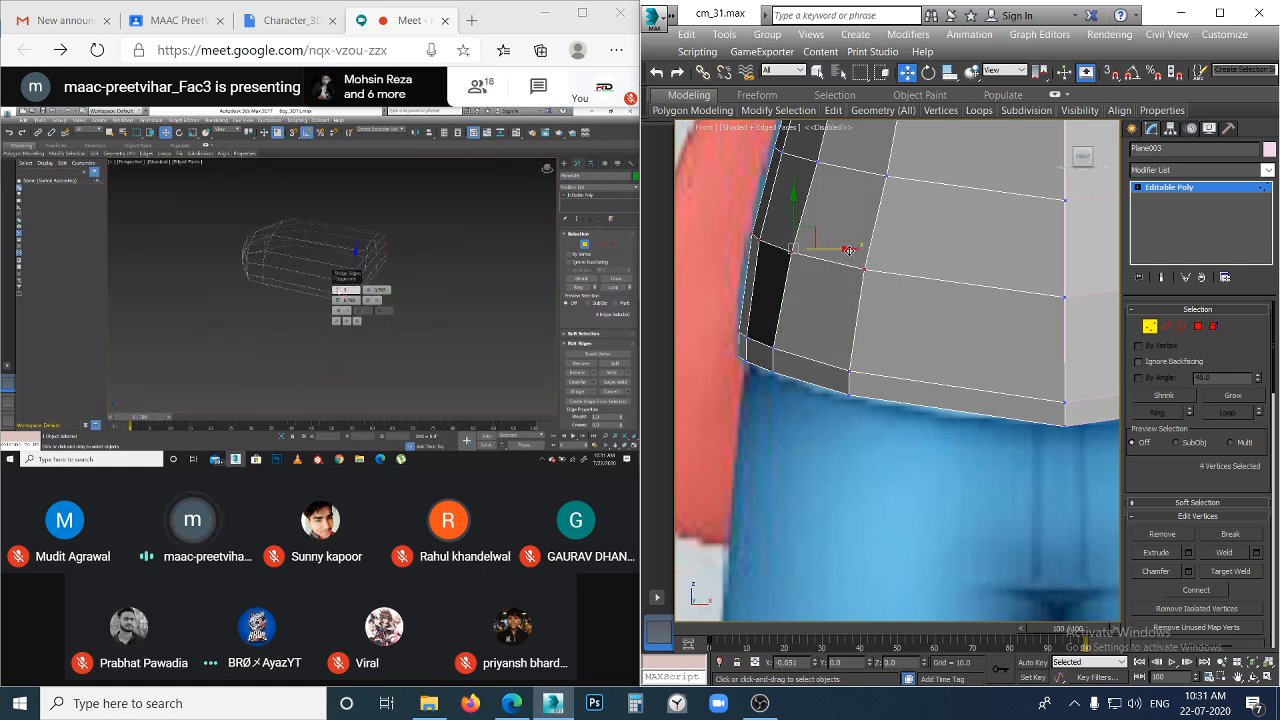
click(906, 306)
- Select the side vertices of the second and third rows above the hem strip in turn and adjust each row slightly sideways
scroll(906, 306, down, 2)
middle_drag(906, 306, 895, 387)
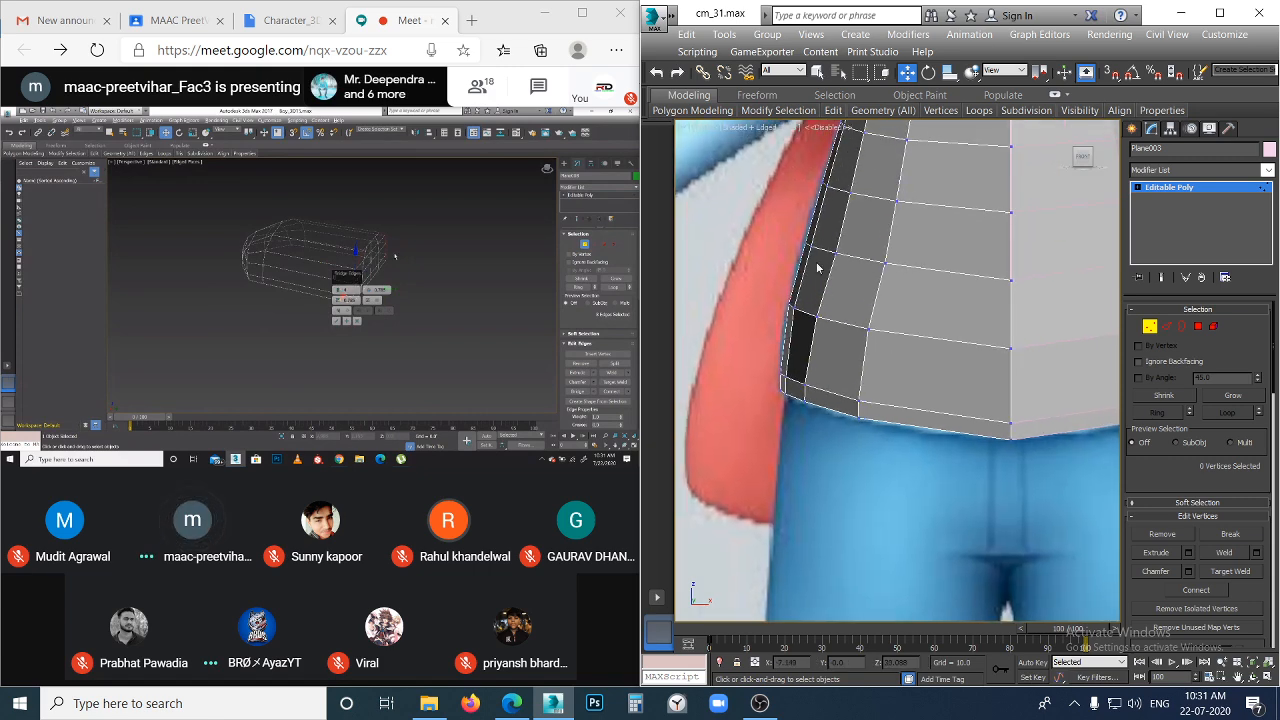
drag(790, 227, 929, 306)
drag(890, 255, 885, 252)
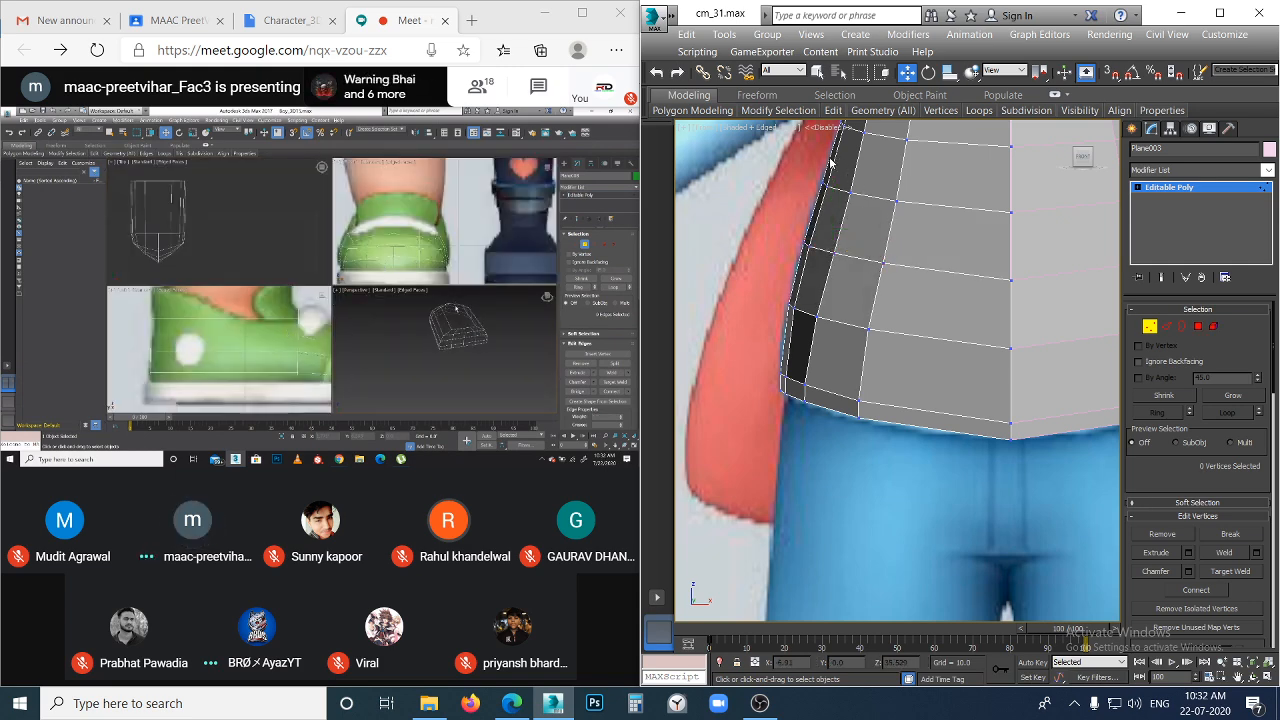
drag(821, 163, 913, 223)
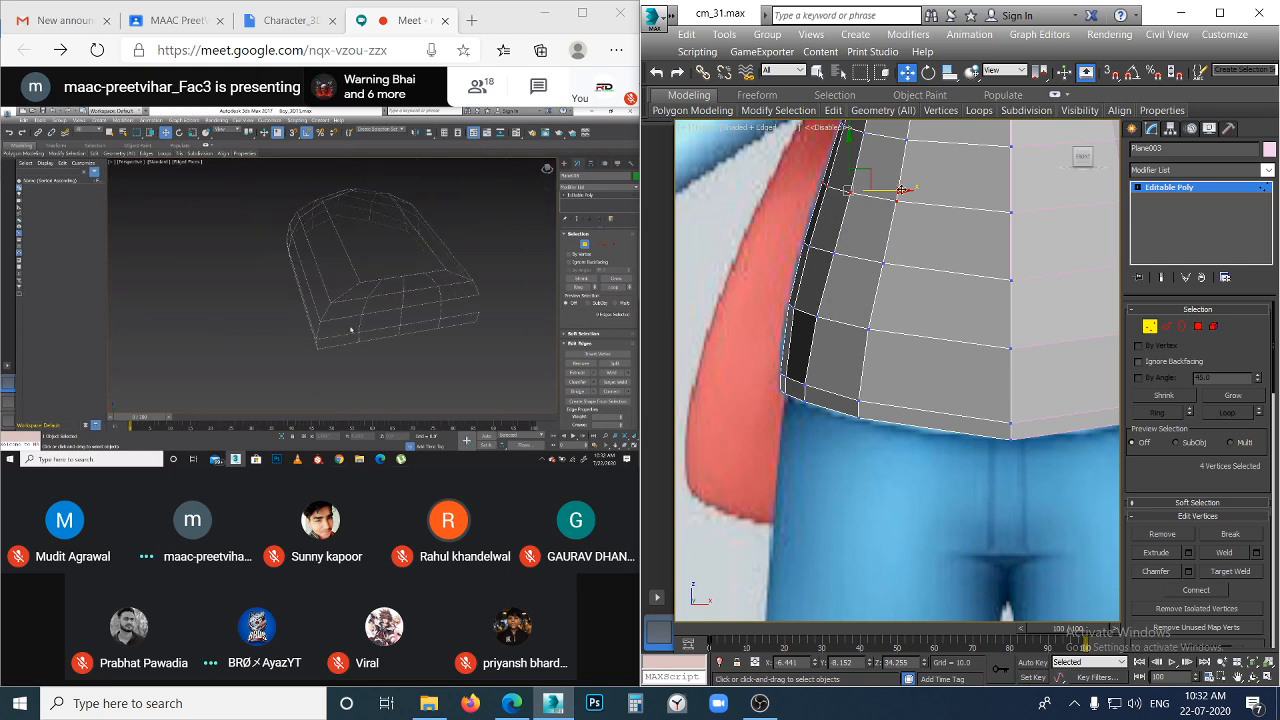
click(916, 259)
scroll(916, 259, down, 3)
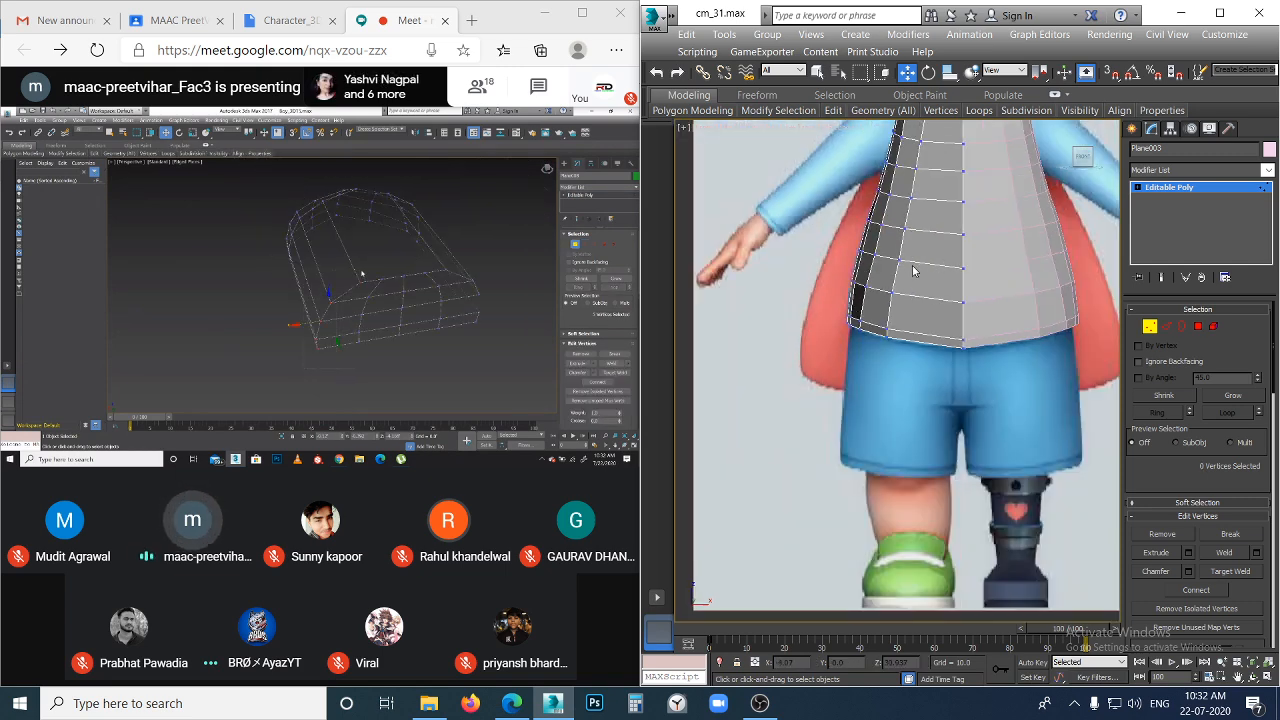
- Select the second horizontal edge loop above the hem strip and smooth it with Set Flow
key(2)
click(925, 263)
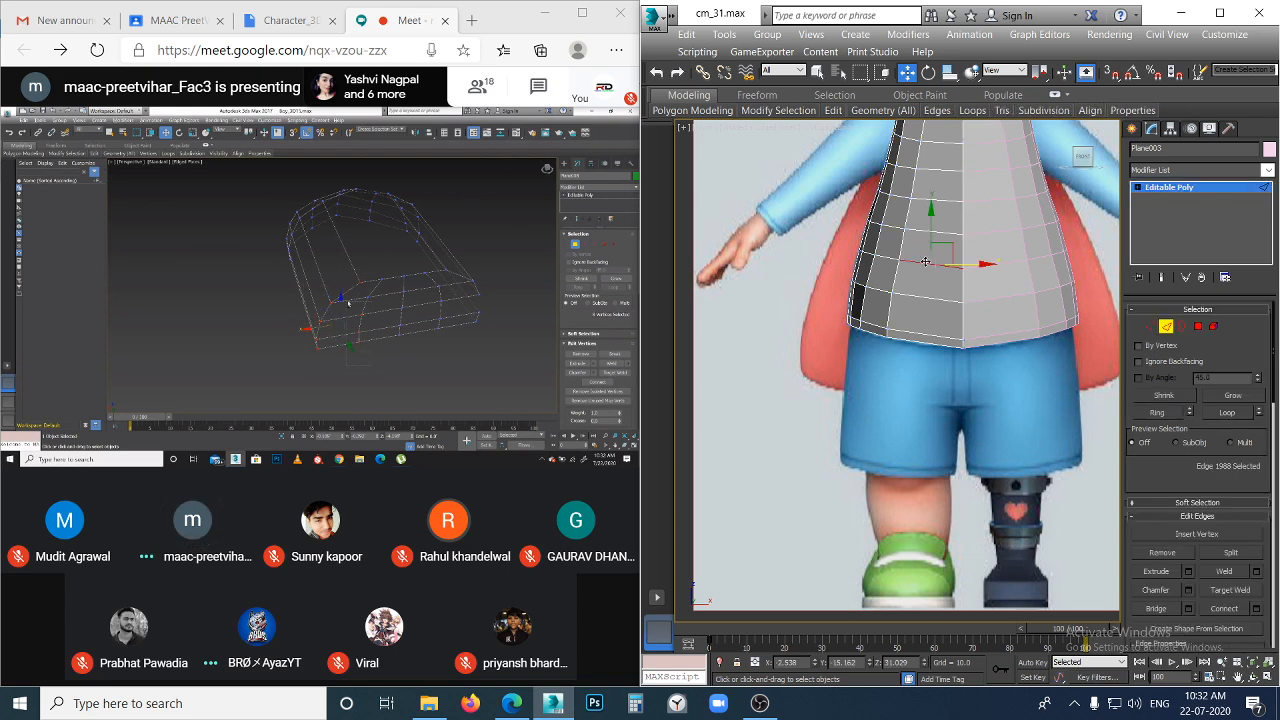
key(alt+l)
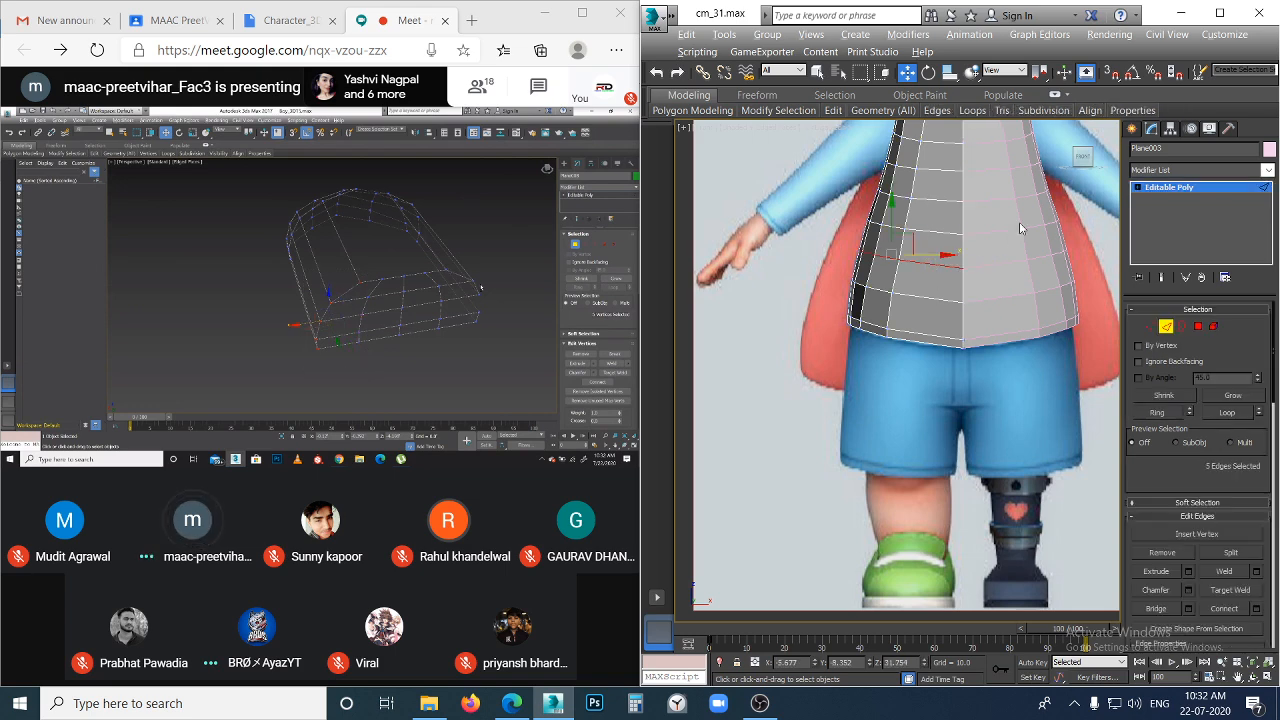
mouse_move(972, 110)
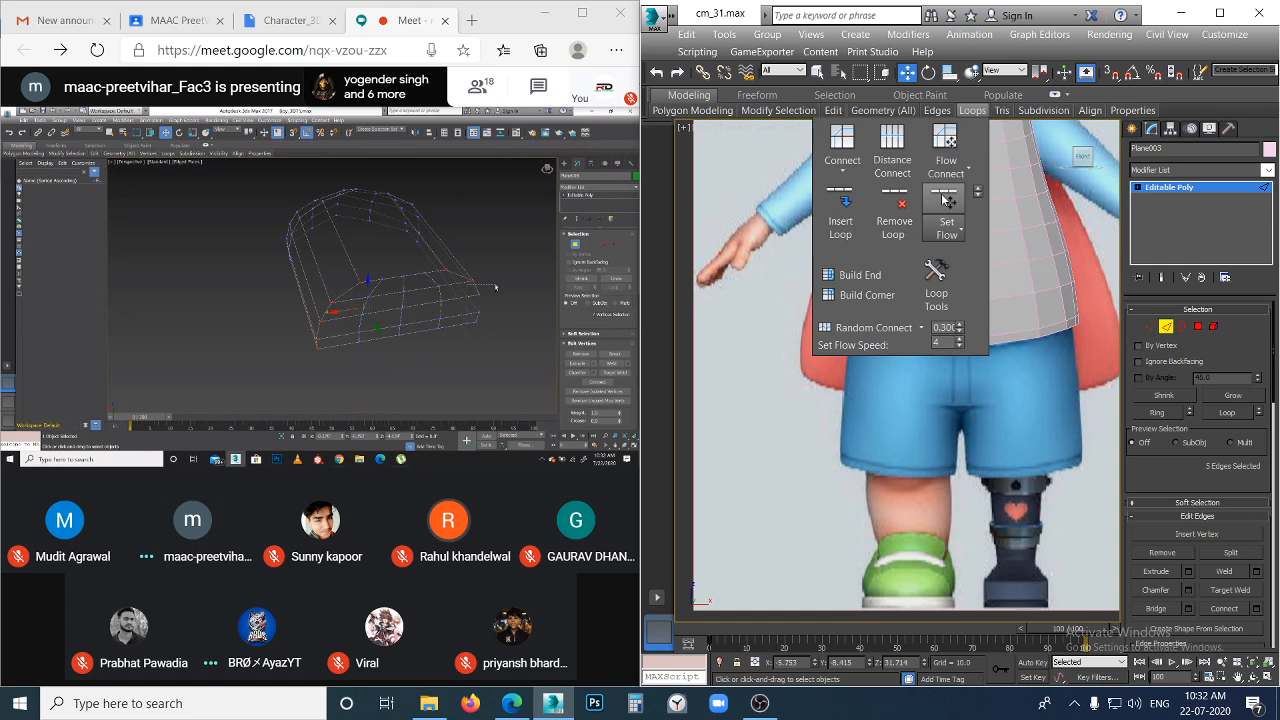
click(1024, 468)
- Select the side vertices of the loop at the base of the neck and shift them inward about 0.23 units
scroll(978, 438, down, 2)
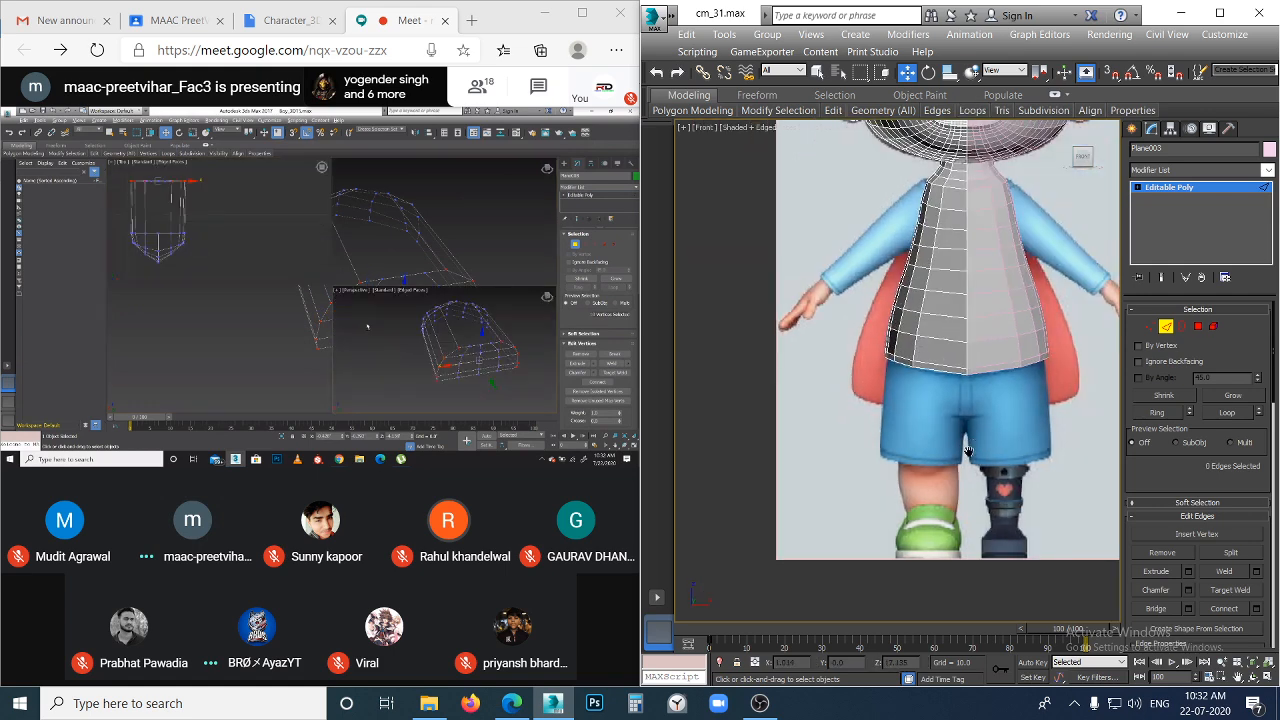
scroll(968, 451, up, 6)
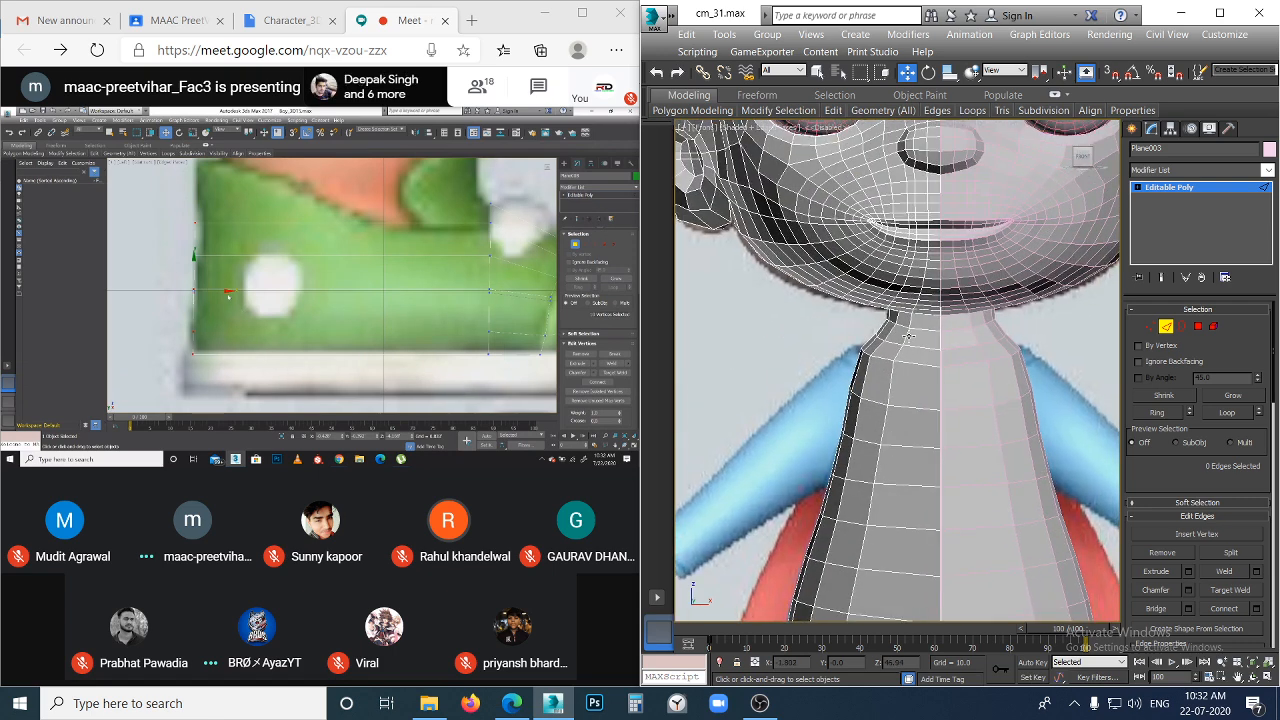
scroll(908, 345, up, 2)
click(910, 358)
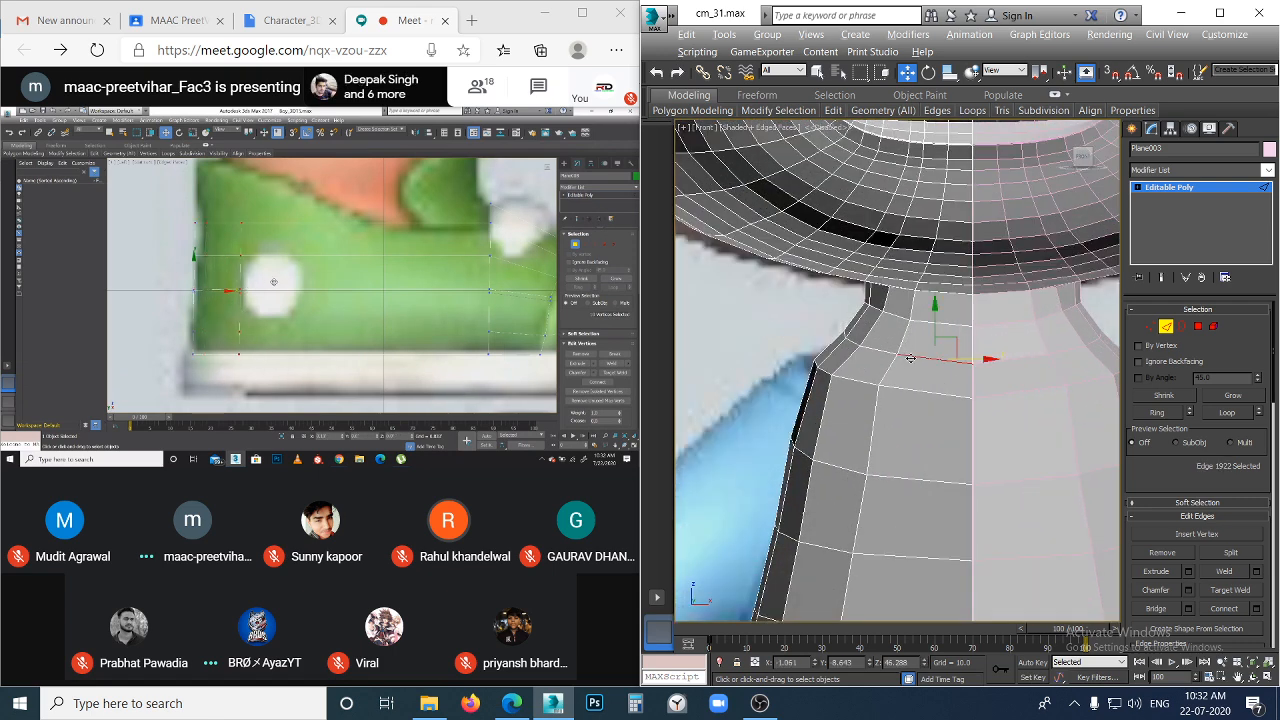
double_click(910, 358)
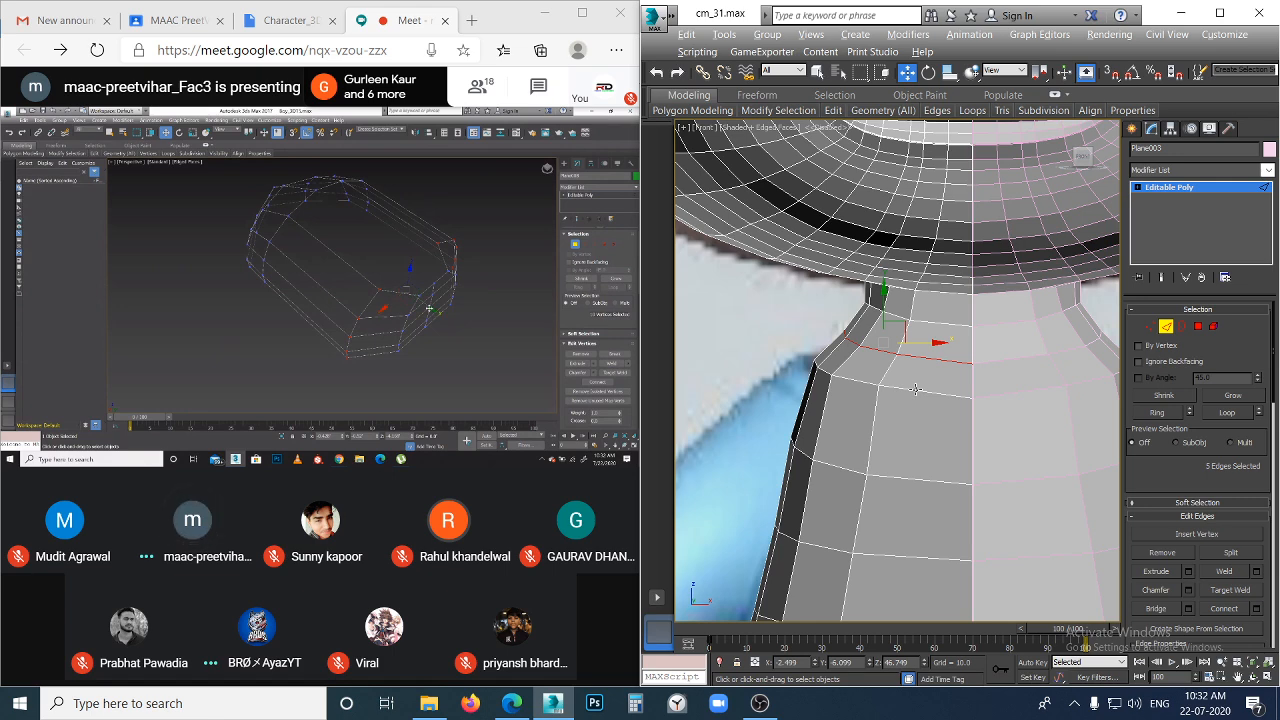
key(1)
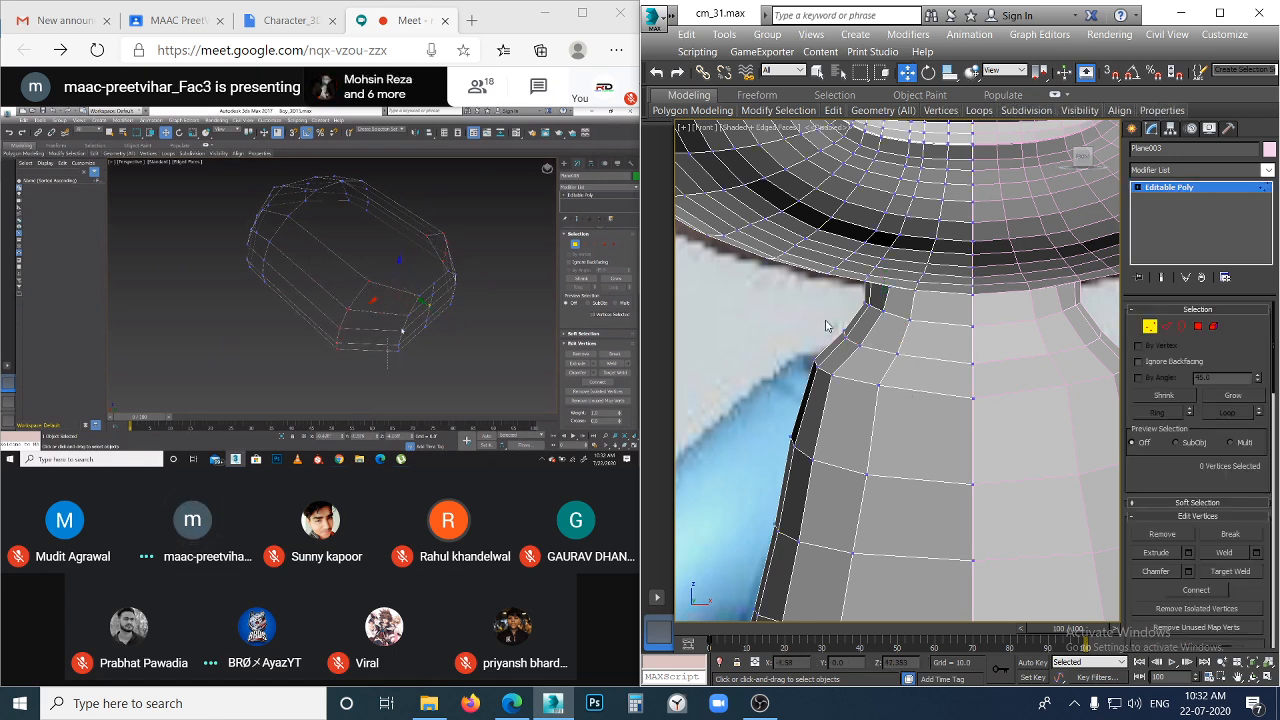
drag(917, 371, 861, 294)
click(920, 373)
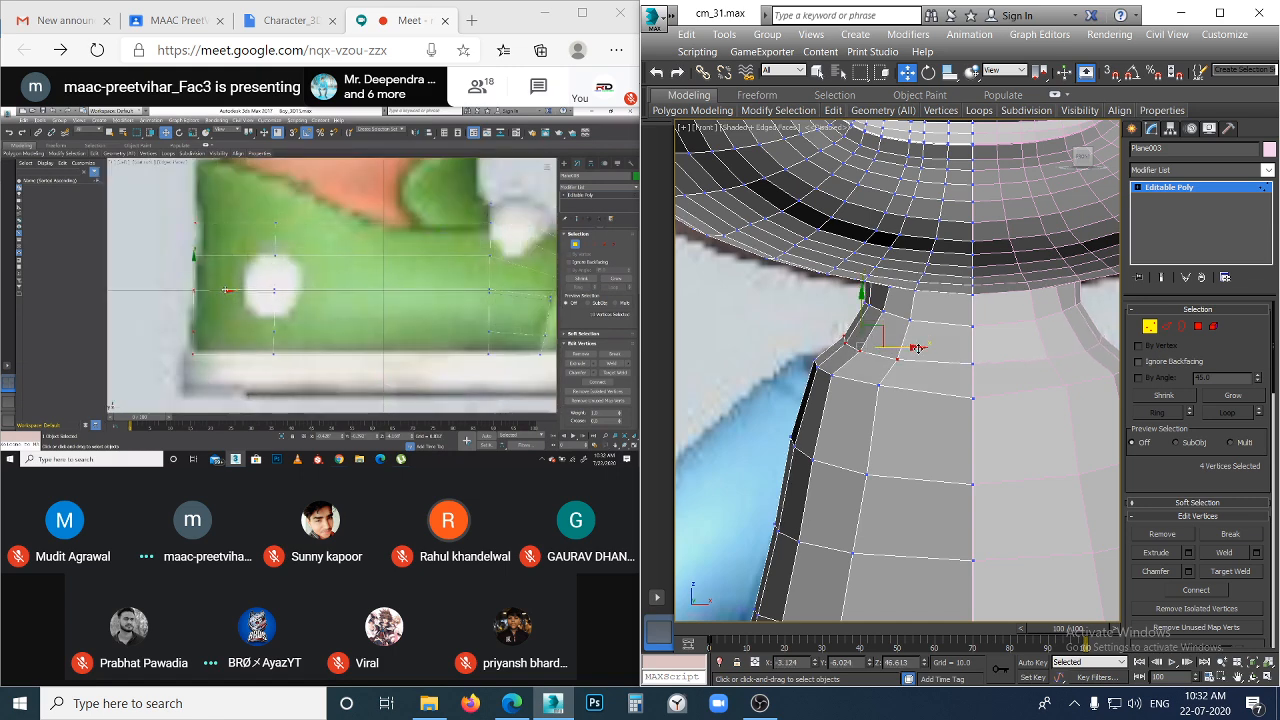
drag(914, 346, 926, 349)
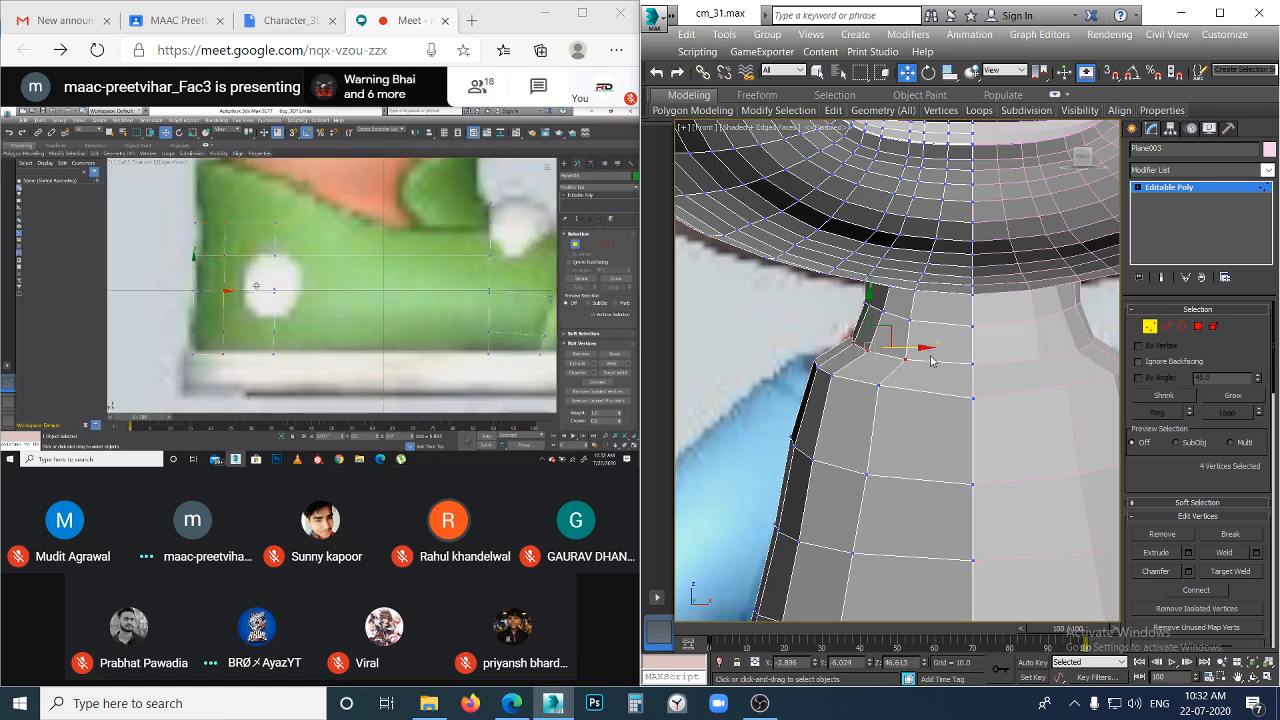
- Select the neck edge loop just above the base of the neck and smooth it with Set Flow
click(897, 318)
key(2)
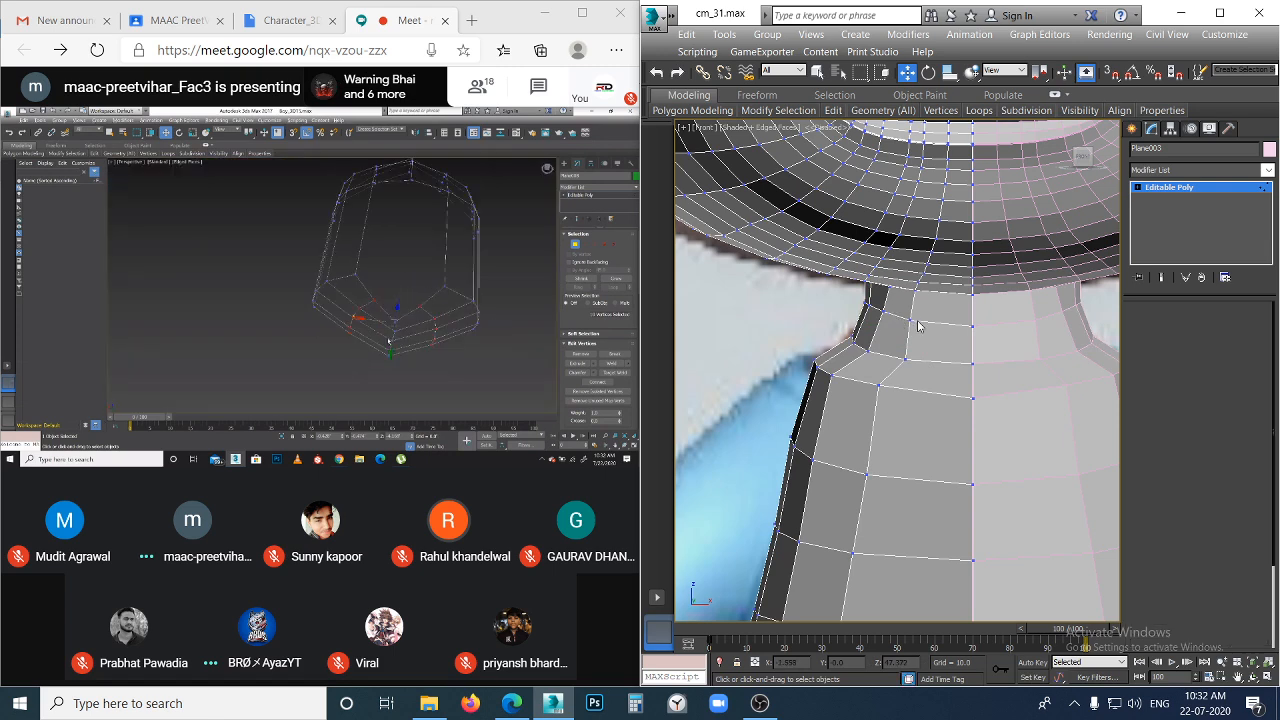
click(930, 323)
key(alt+l)
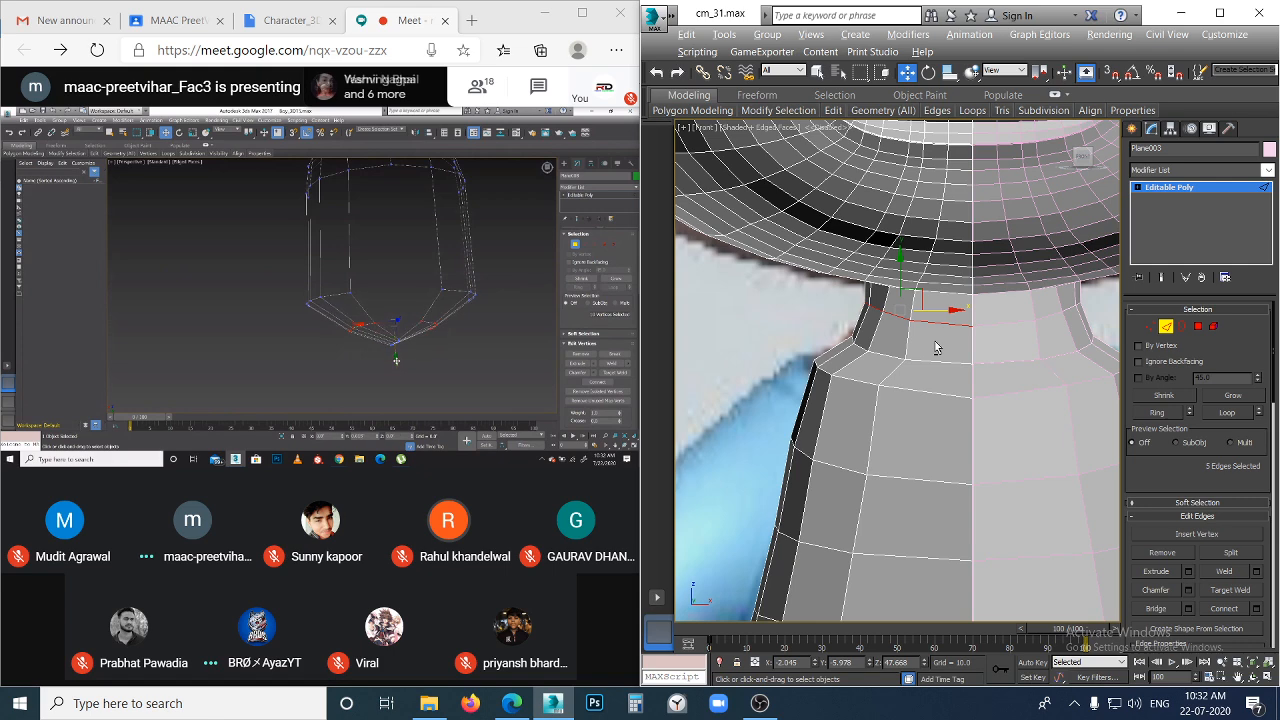
click(978, 111)
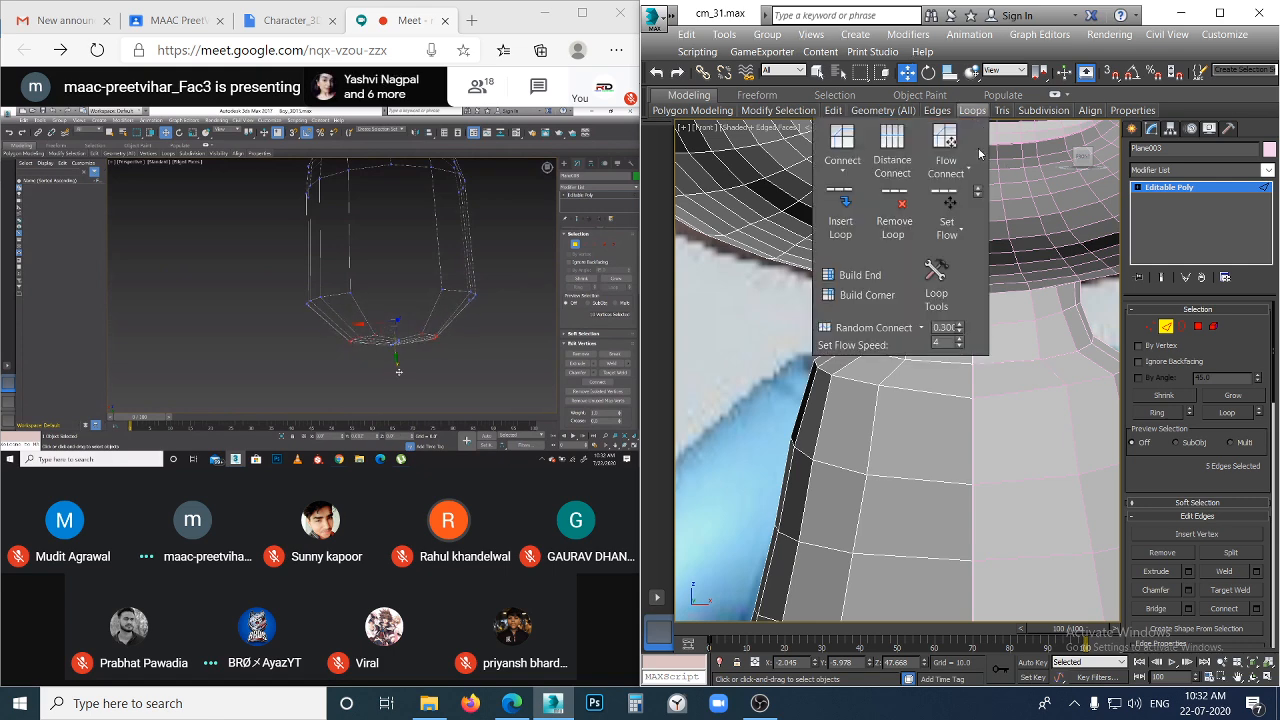
click(1065, 423)
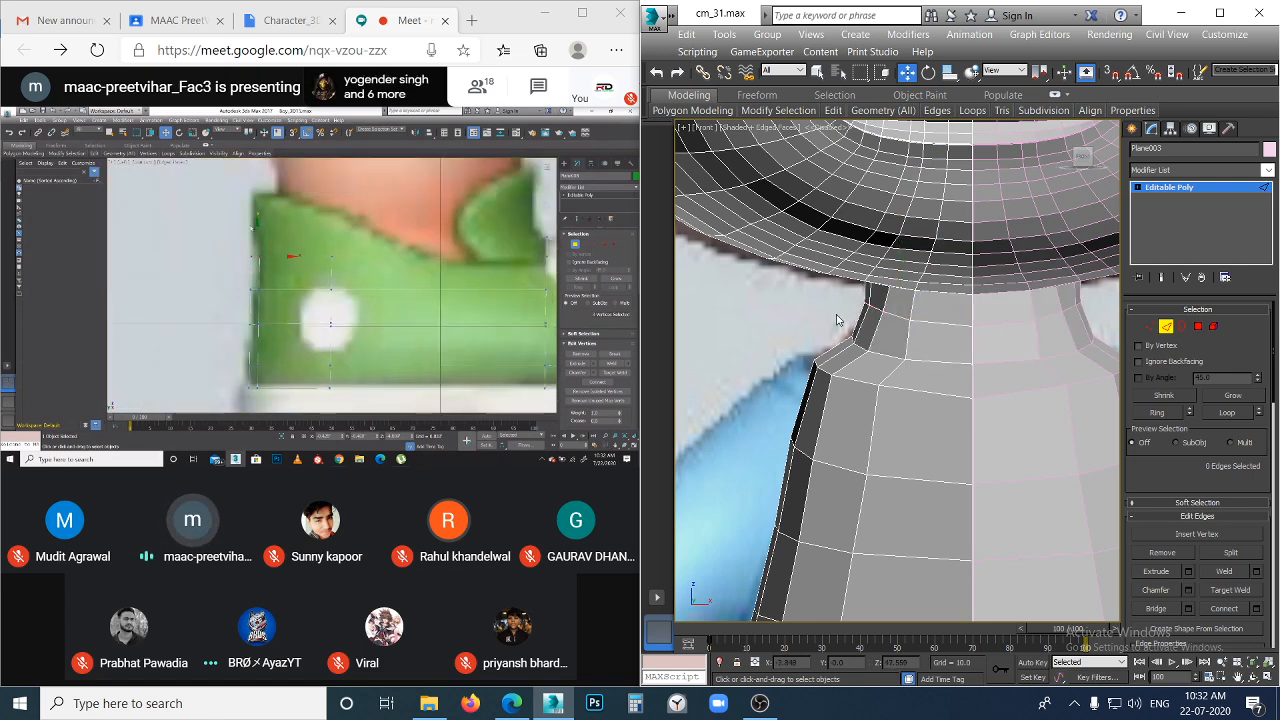
- Try smoothing the horizontal shoulder edge loop with Set Flow, and undo the change
key(1)
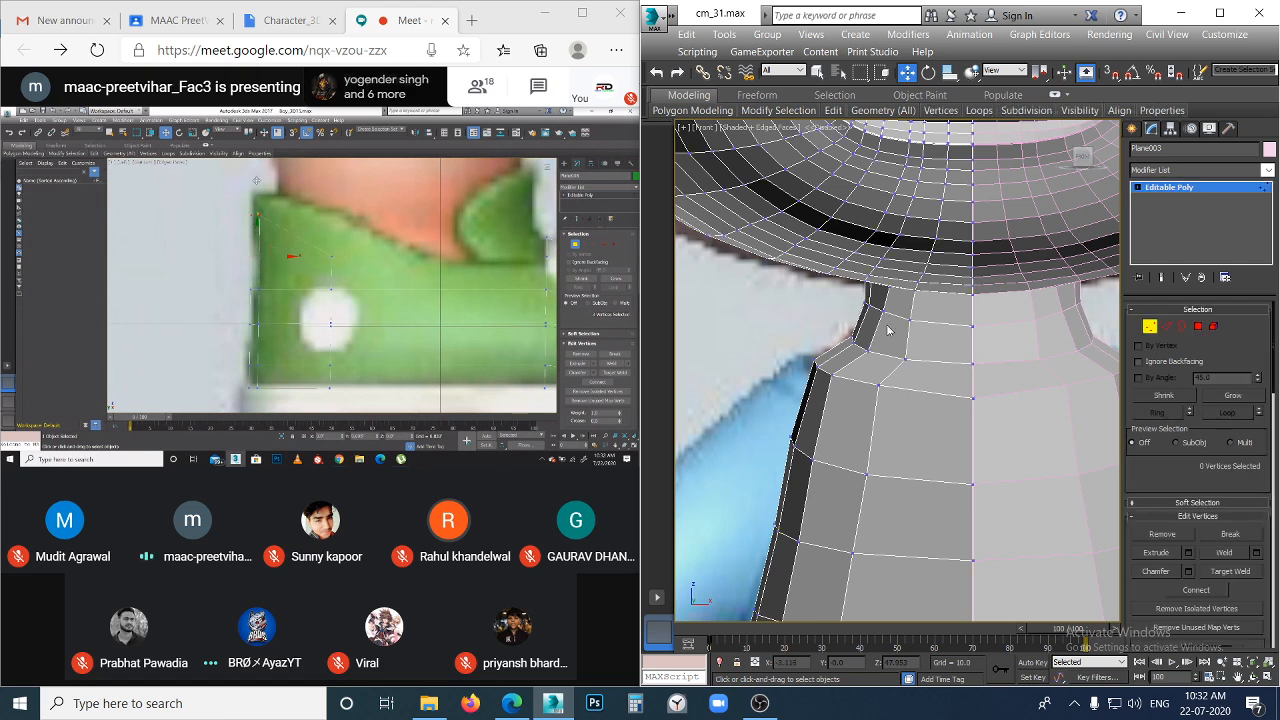
scroll(882, 386, down, 2)
middle_drag(898, 388, 888, 406)
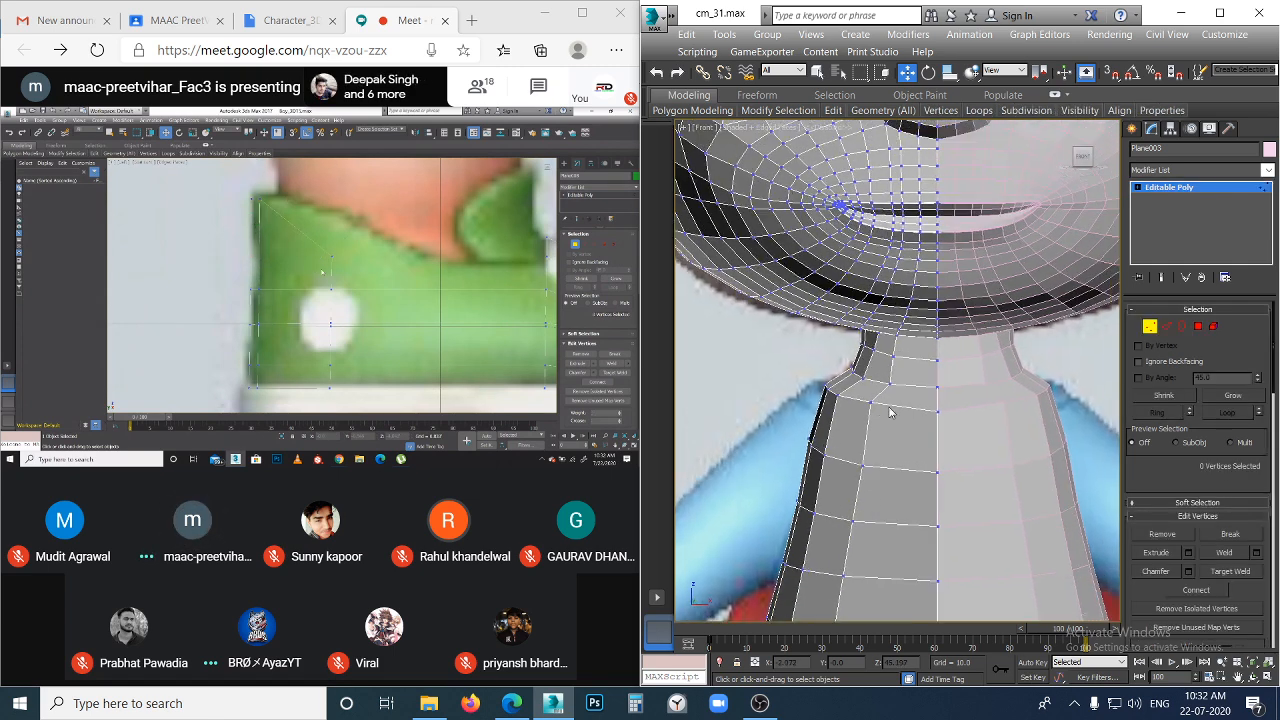
middle_drag(974, 457, 913, 452)
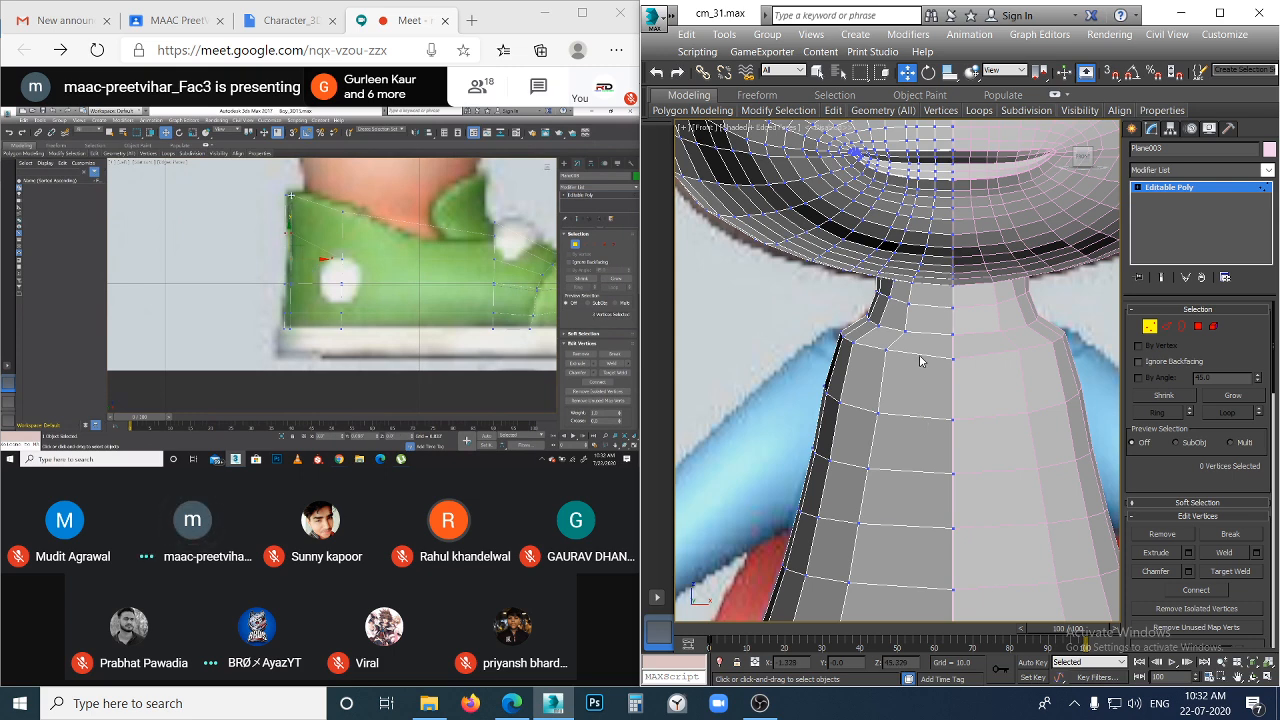
key(2)
click(923, 355)
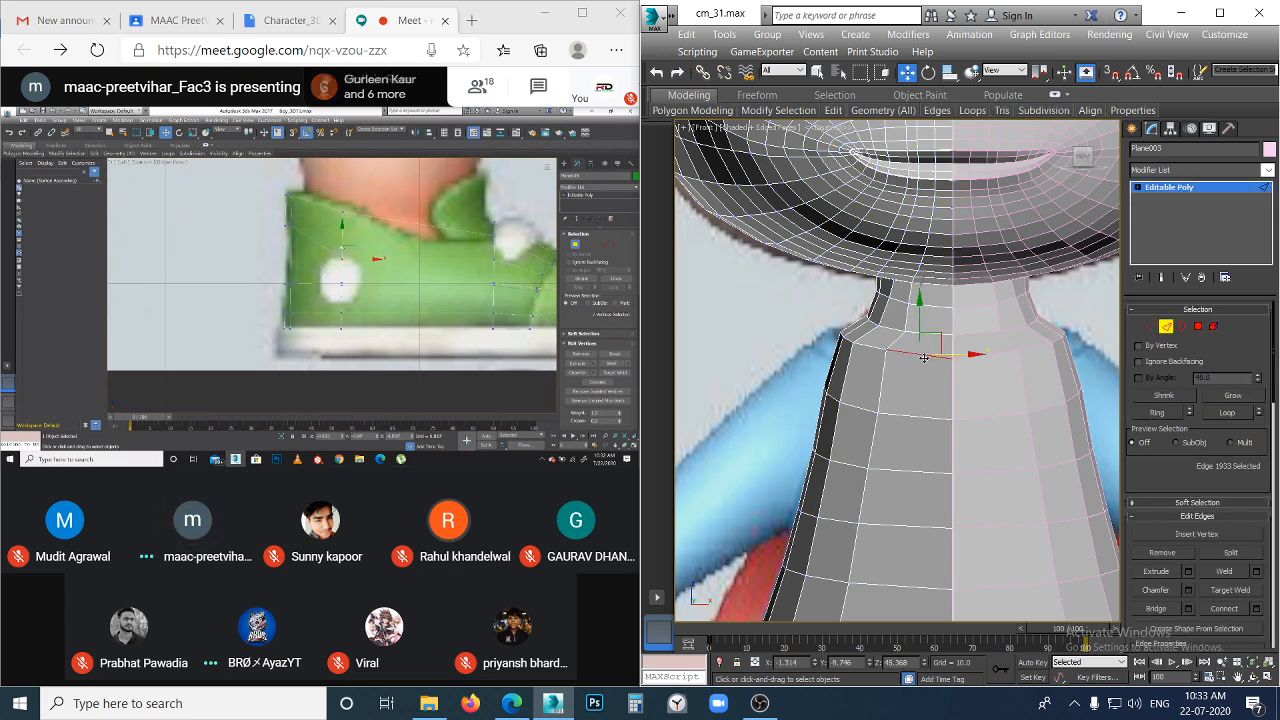
double_click(915, 346)
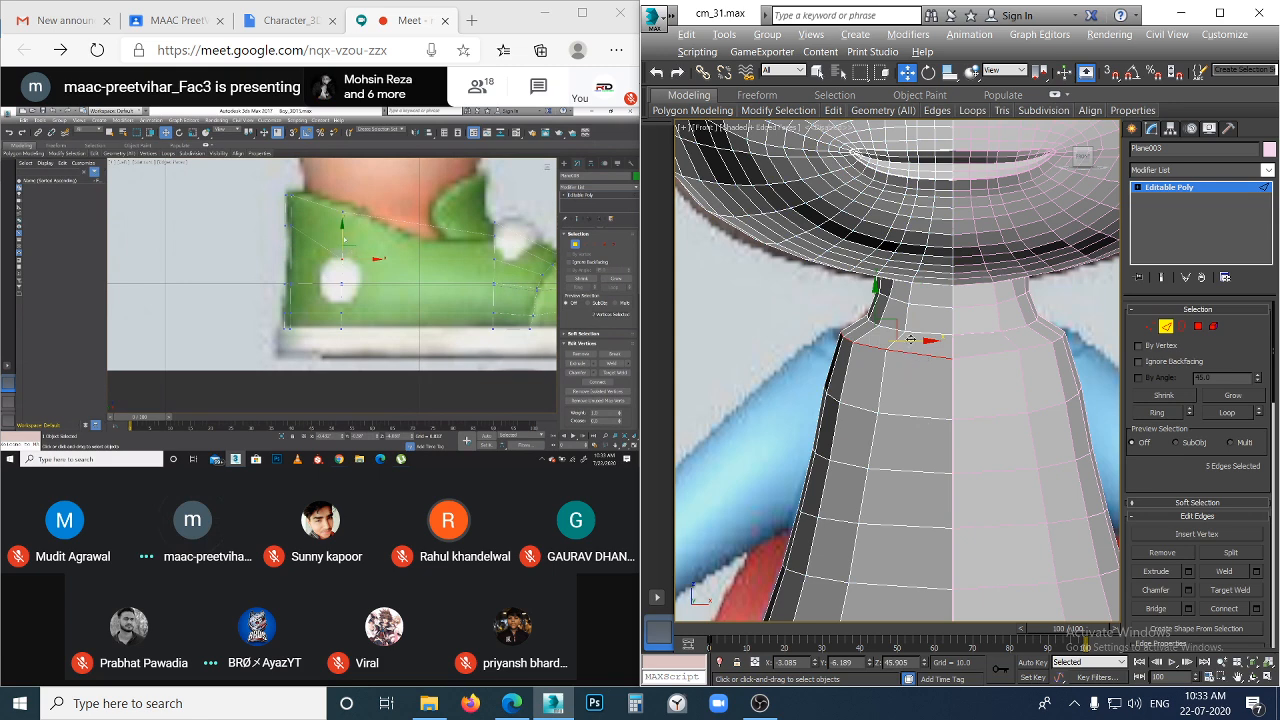
mouse_move(970, 112)
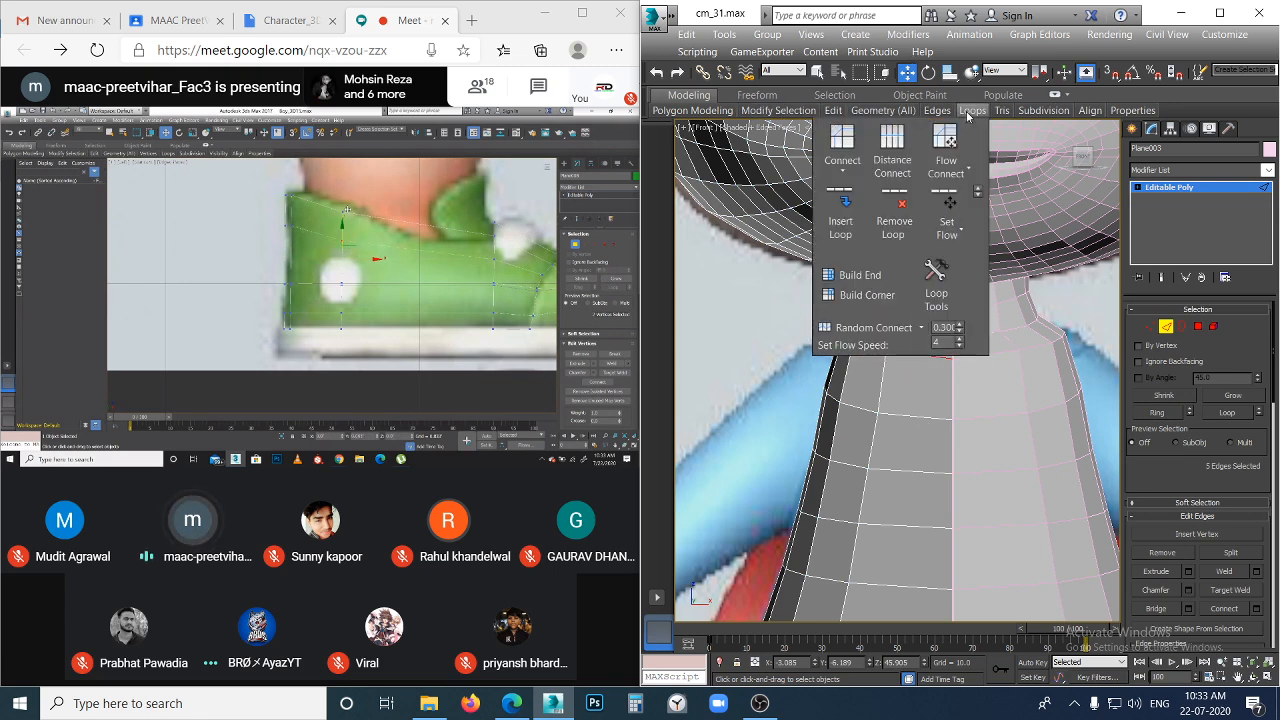
click(940, 200)
click(983, 379)
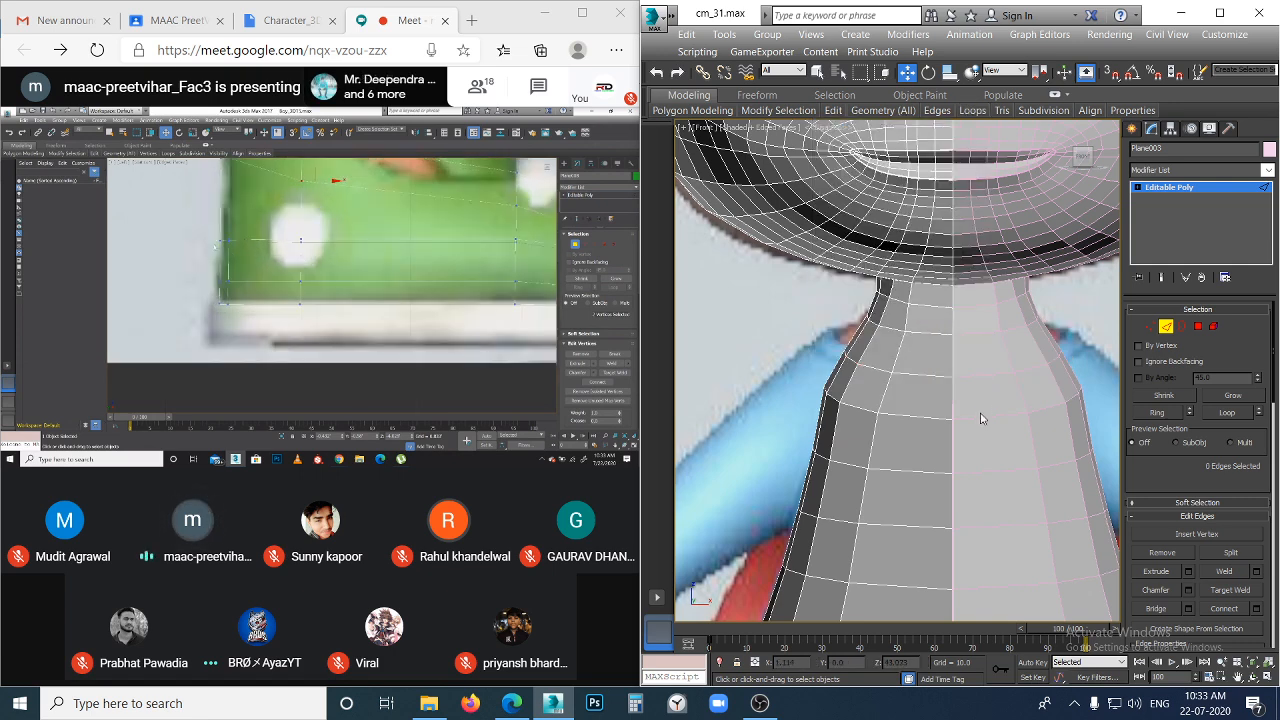
double_click(898, 373)
key(ctrl+z)
- Select the vertices at the outer corner of the shoulder loop and shift them inward about 0.36 units
click(877, 418)
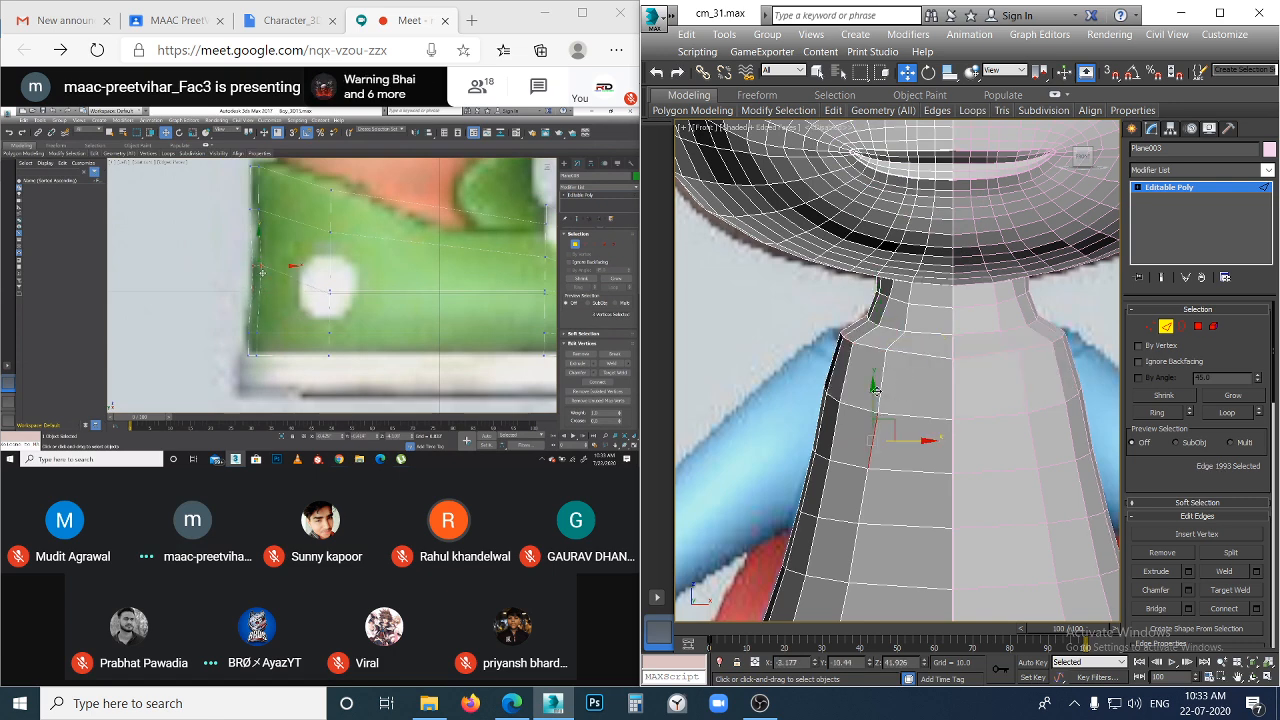
click(844, 340)
click(905, 368)
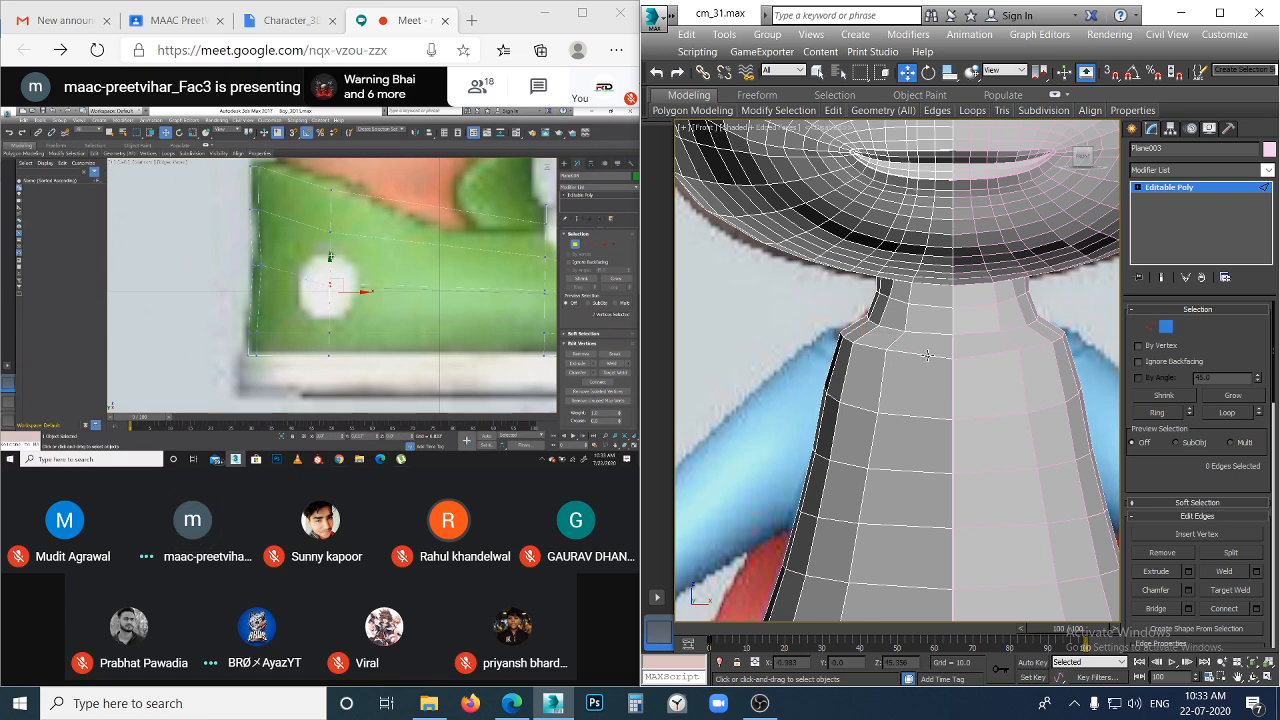
key(1)
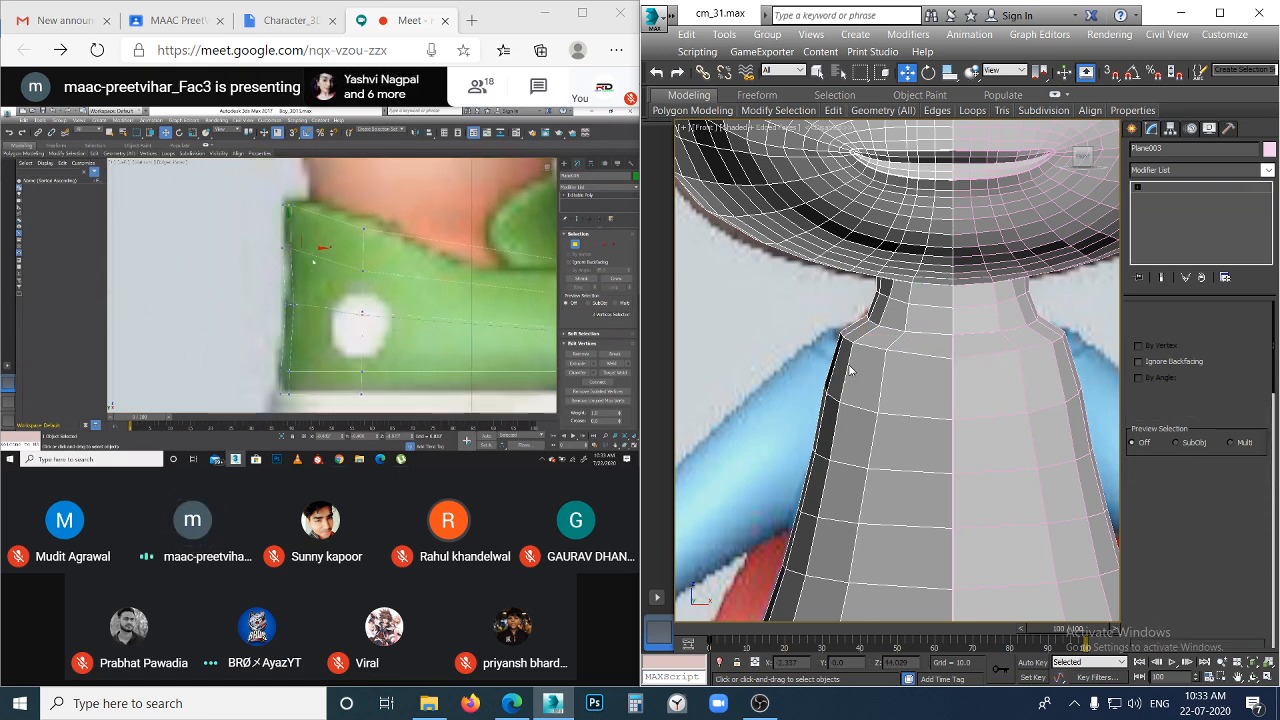
drag(830, 322, 893, 357)
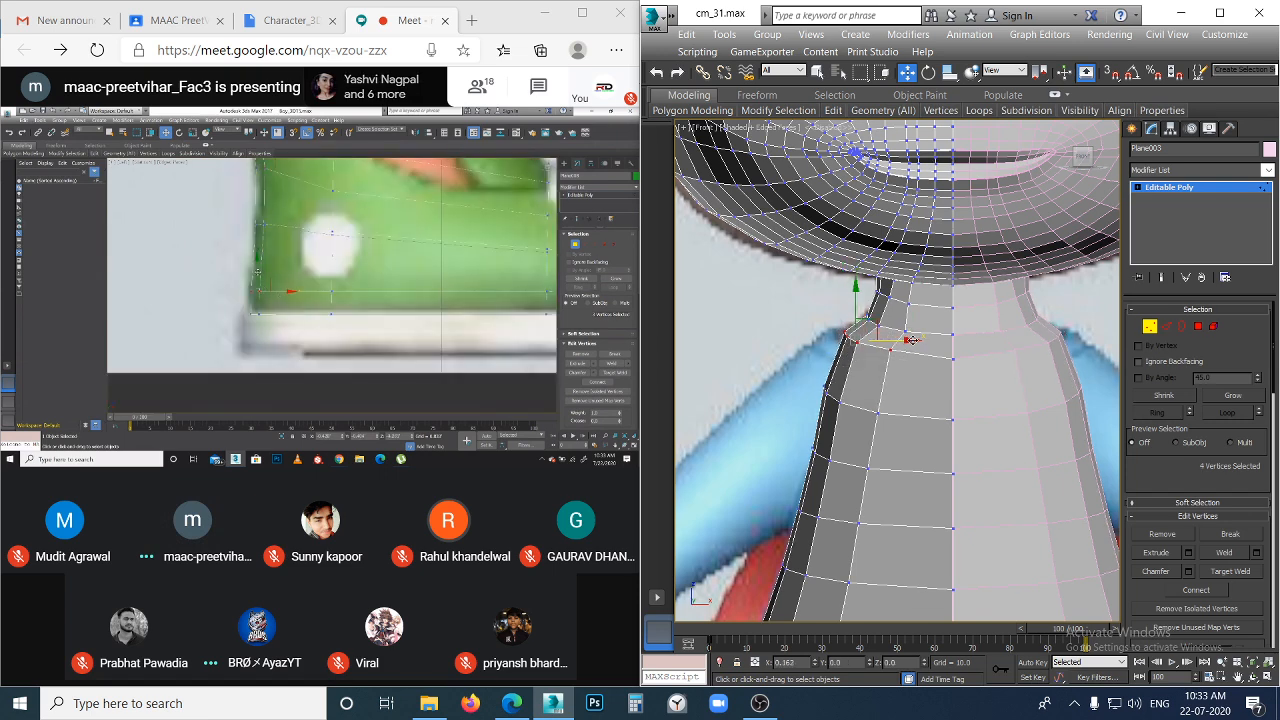
click(938, 323)
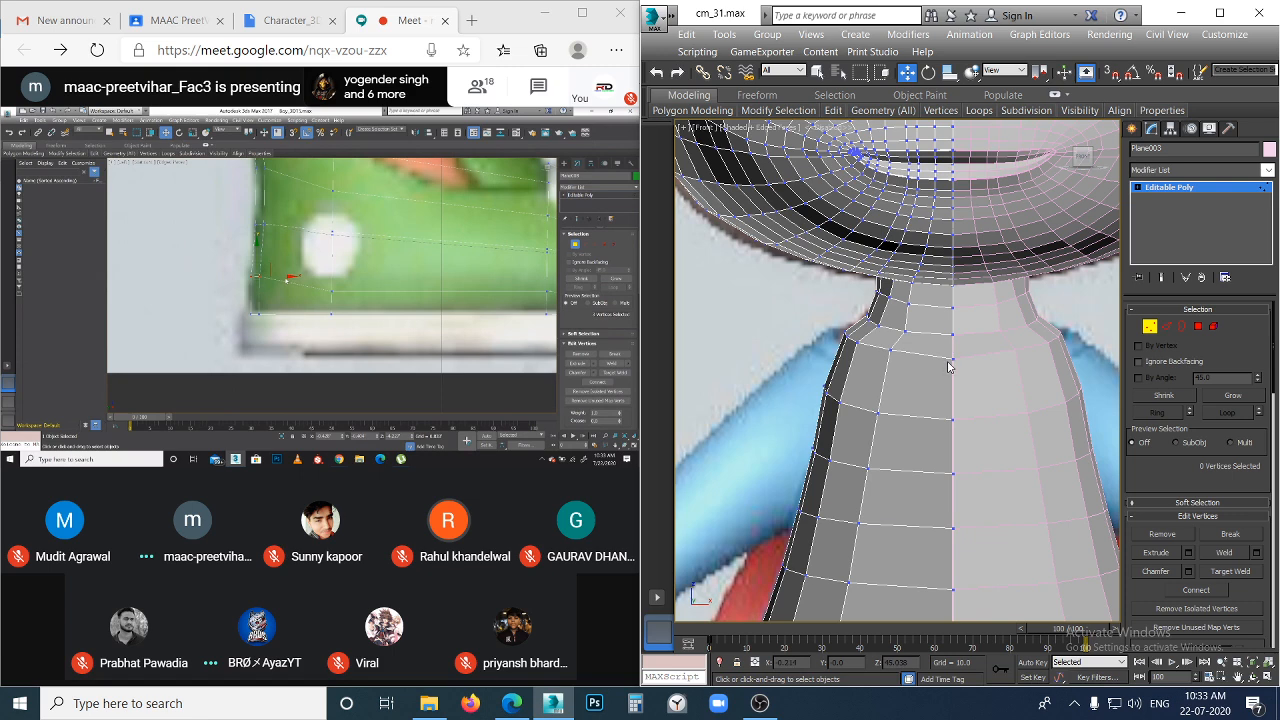
- Select the first horizontal edge loop below the shoulder corner loop and smooth it with Set Flow
scroll(935, 403, down, 2)
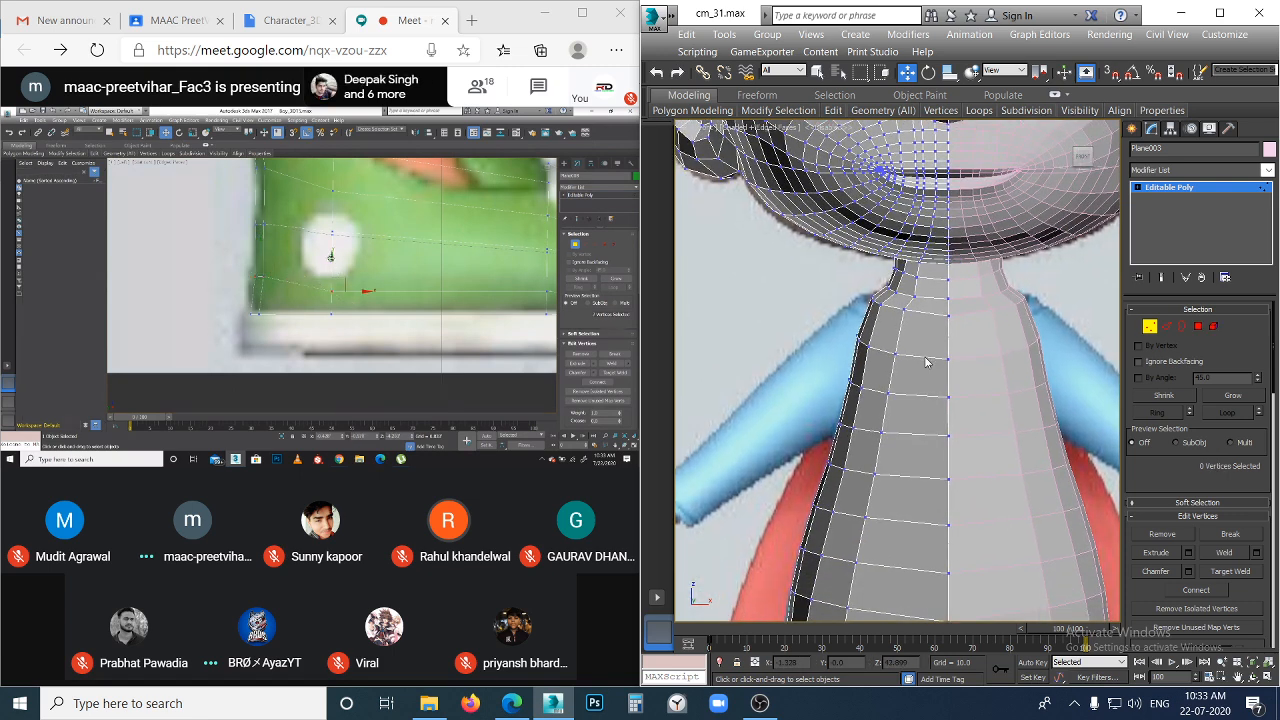
key(2)
click(927, 359)
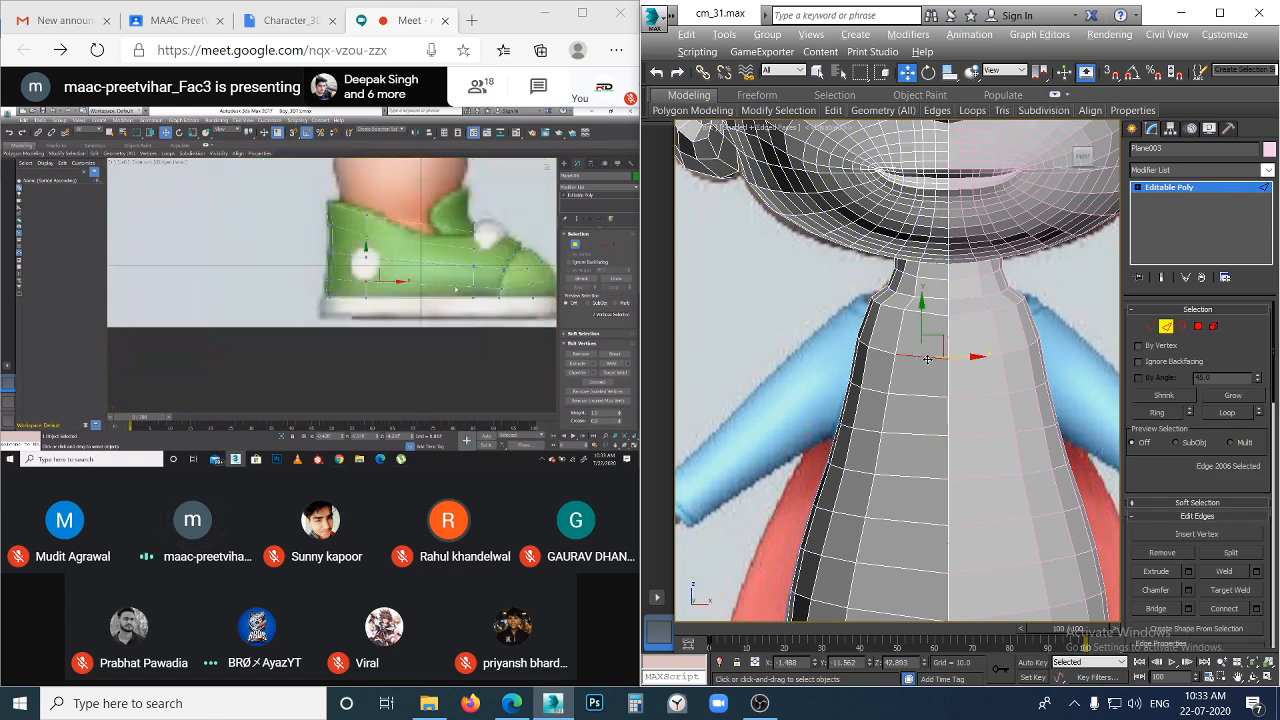
double_click(927, 359)
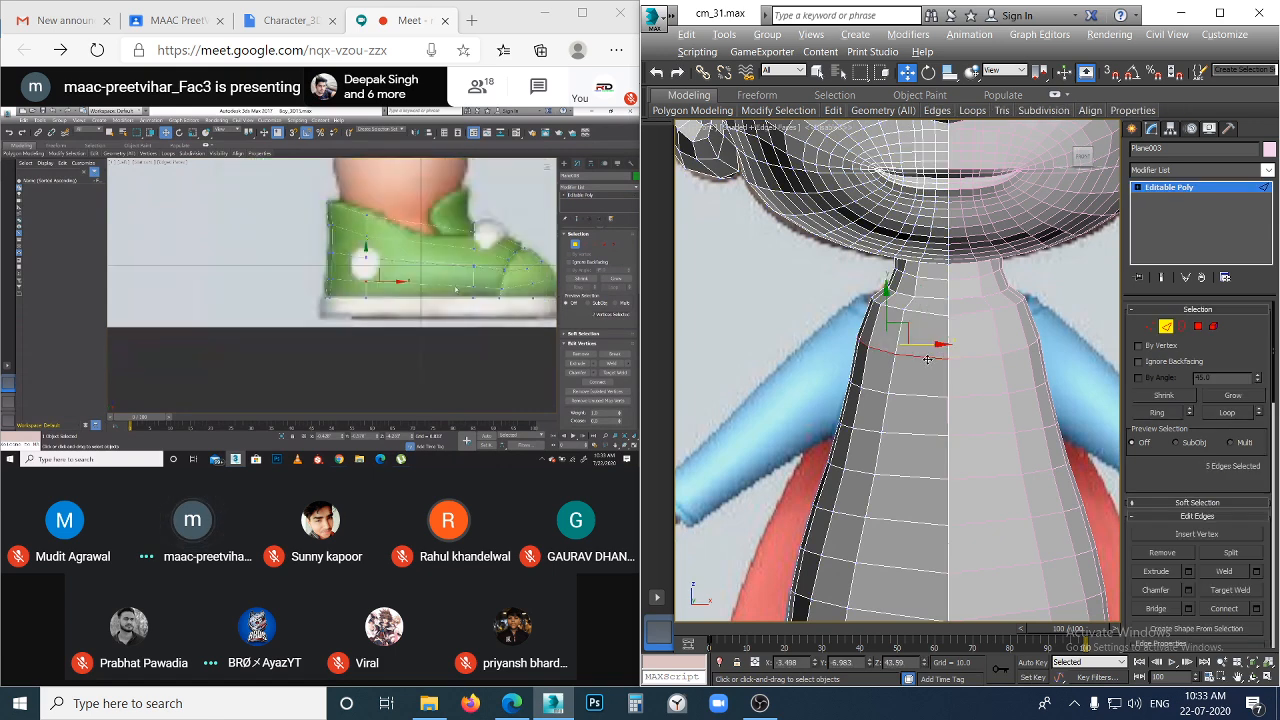
click(973, 112)
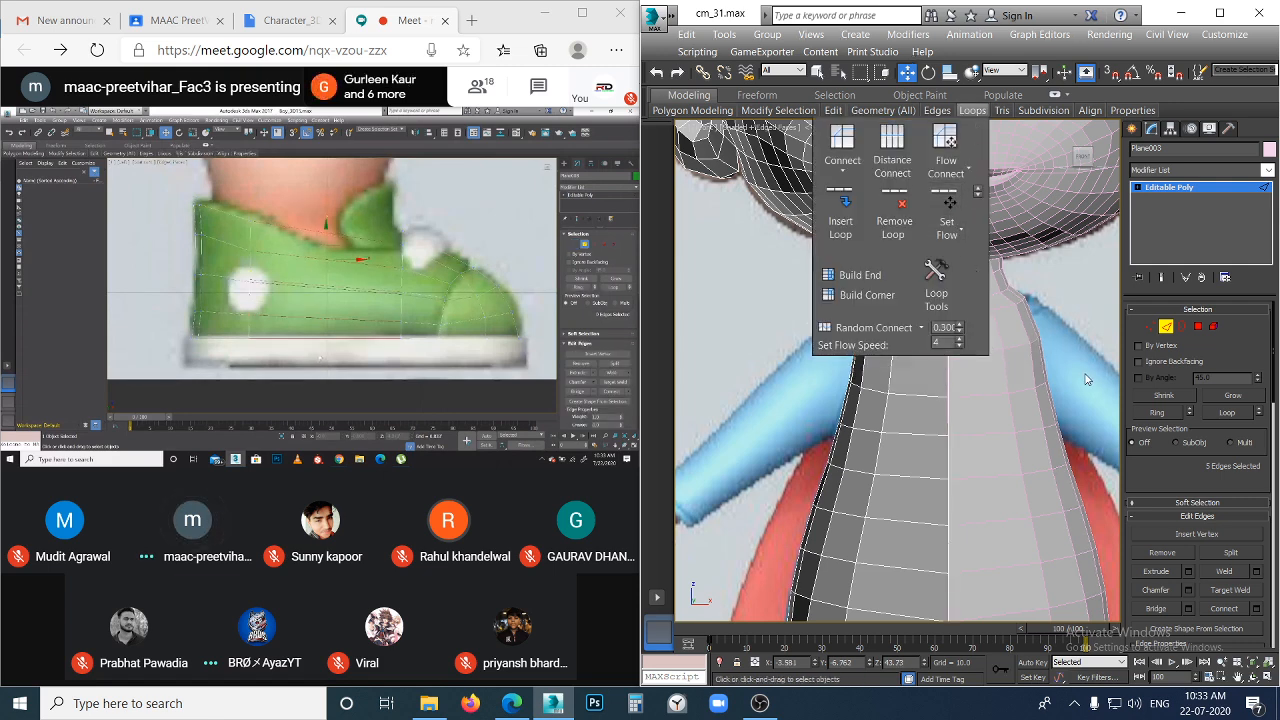
- Smooth the next two horizontal edge loops down the chest with Set Flow, one after the other
click(897, 393)
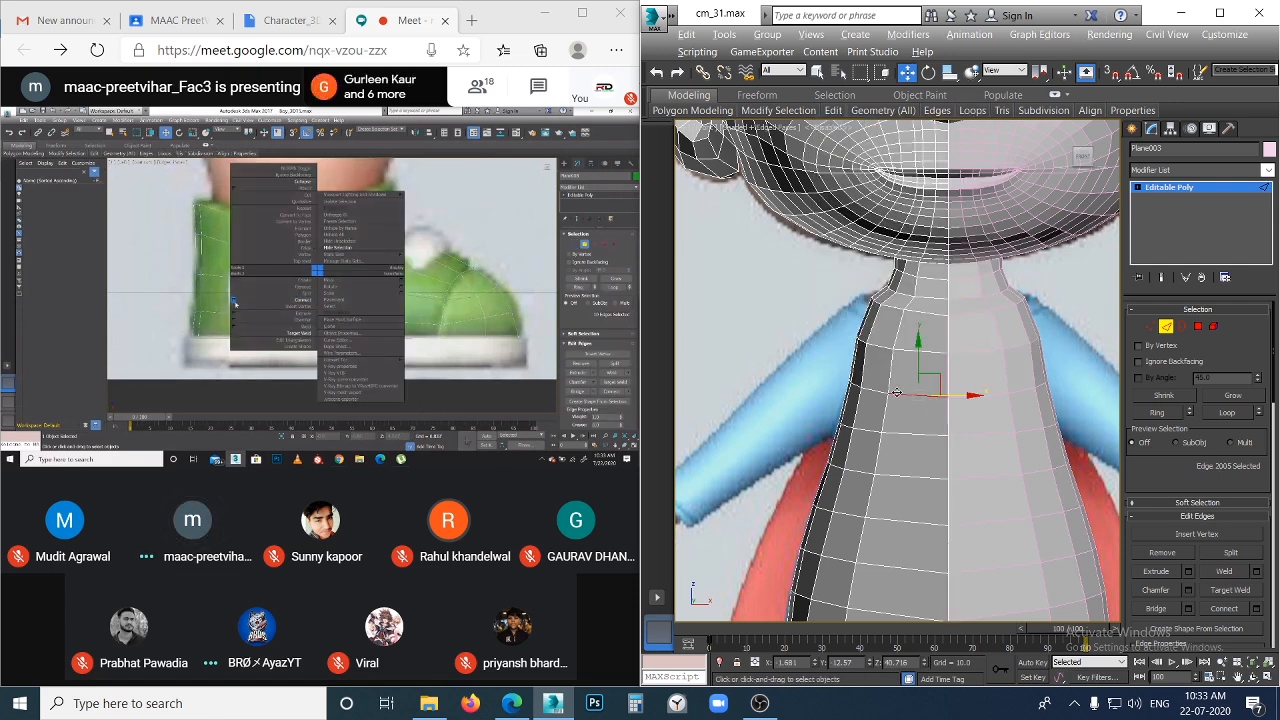
double_click(897, 393)
click(980, 112)
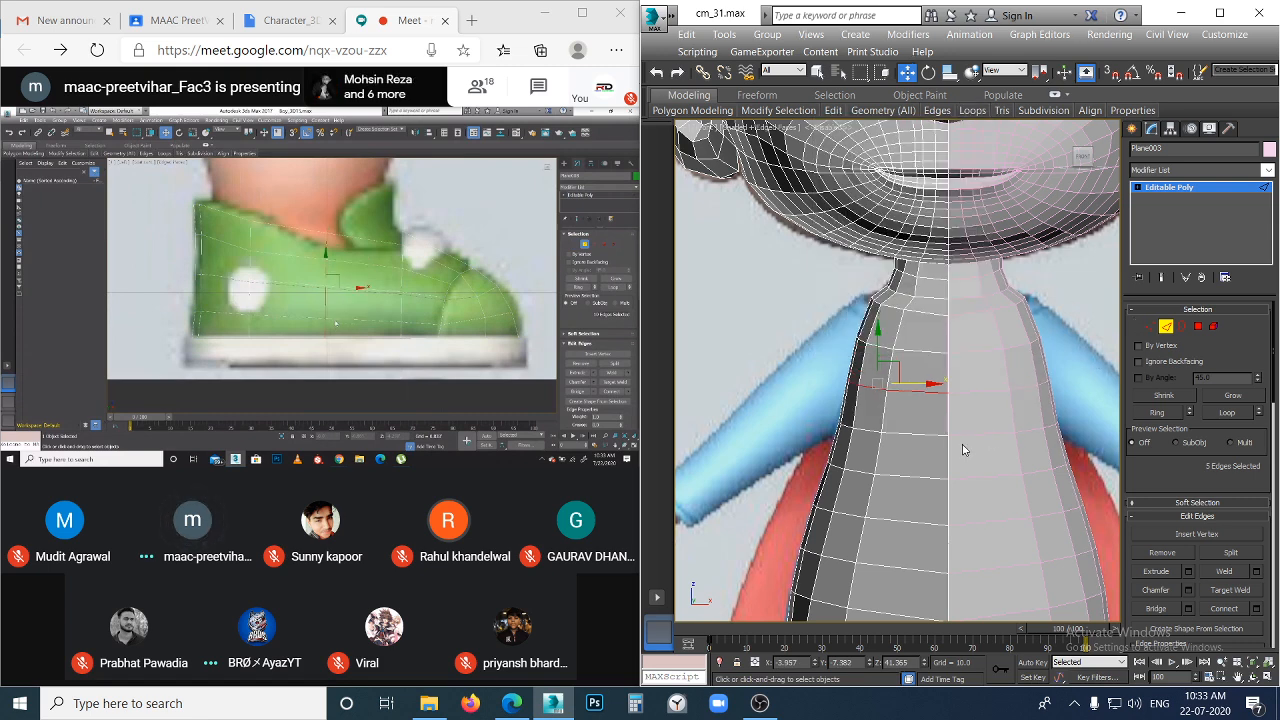
click(933, 433)
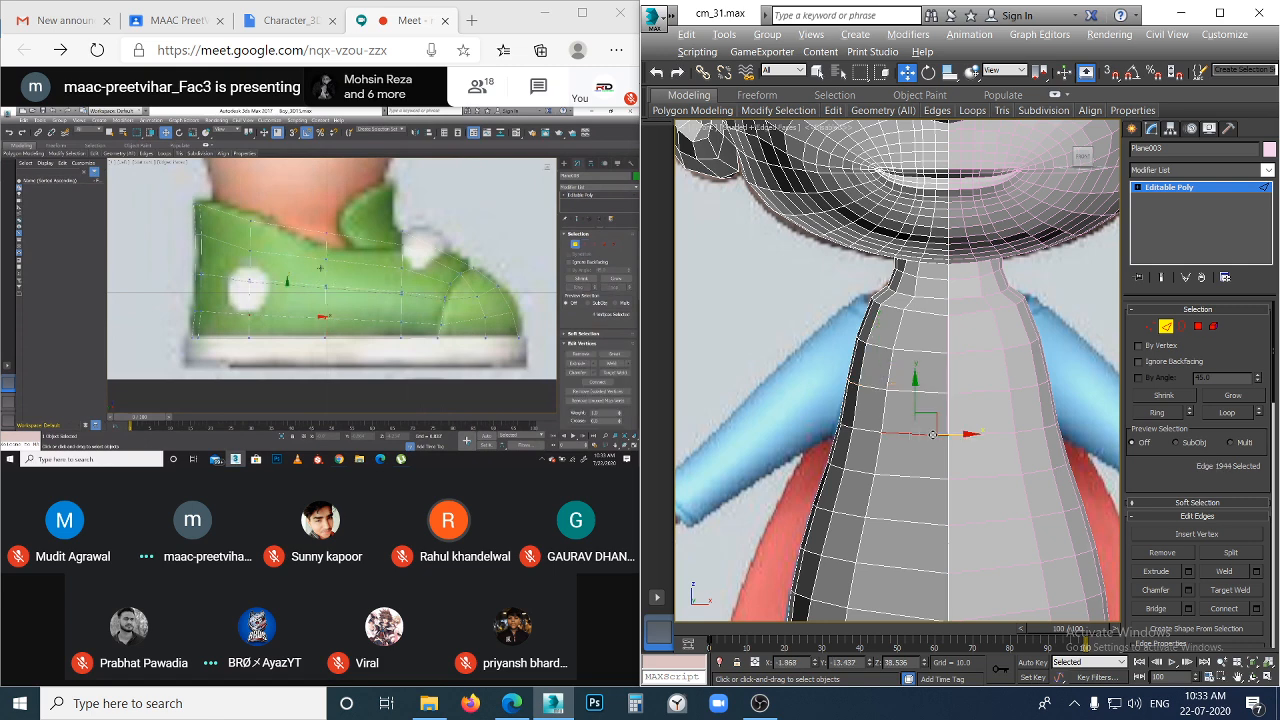
double_click(933, 433)
click(975, 112)
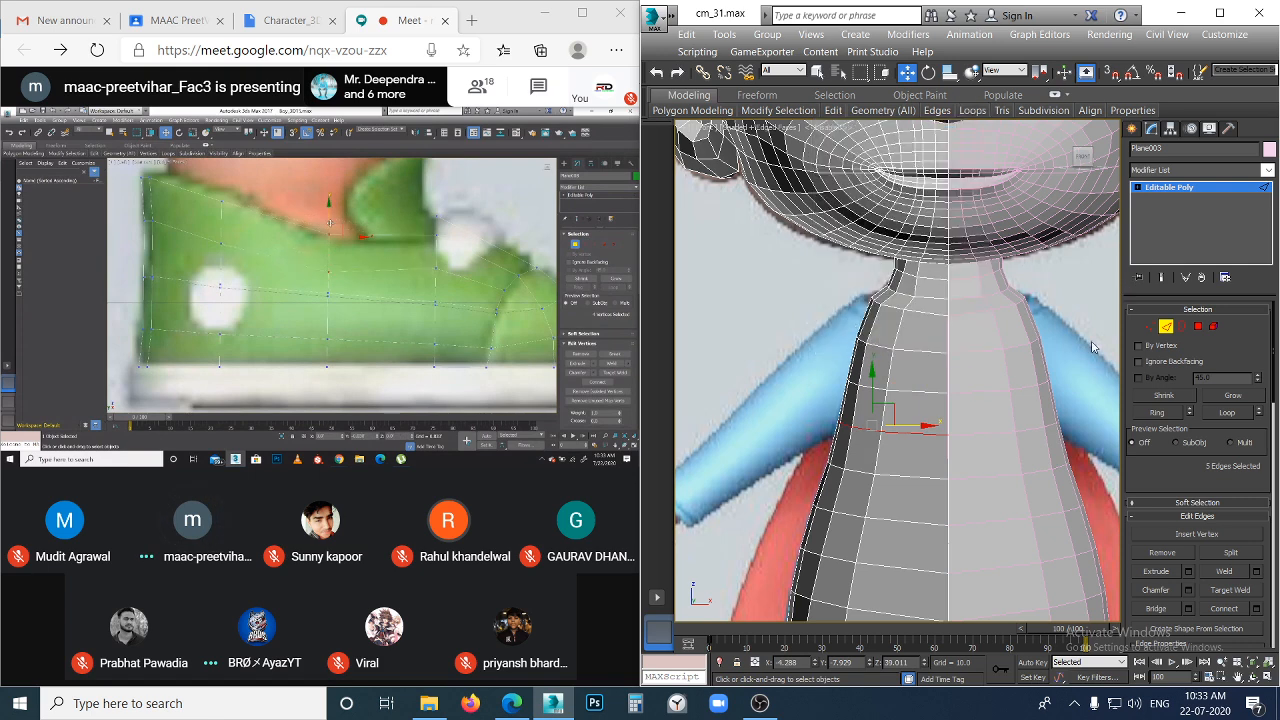
- Select the following horizontal edge loop, around mid-torso, and smooth it with Set Flow
scroll(1050, 460, down, 3)
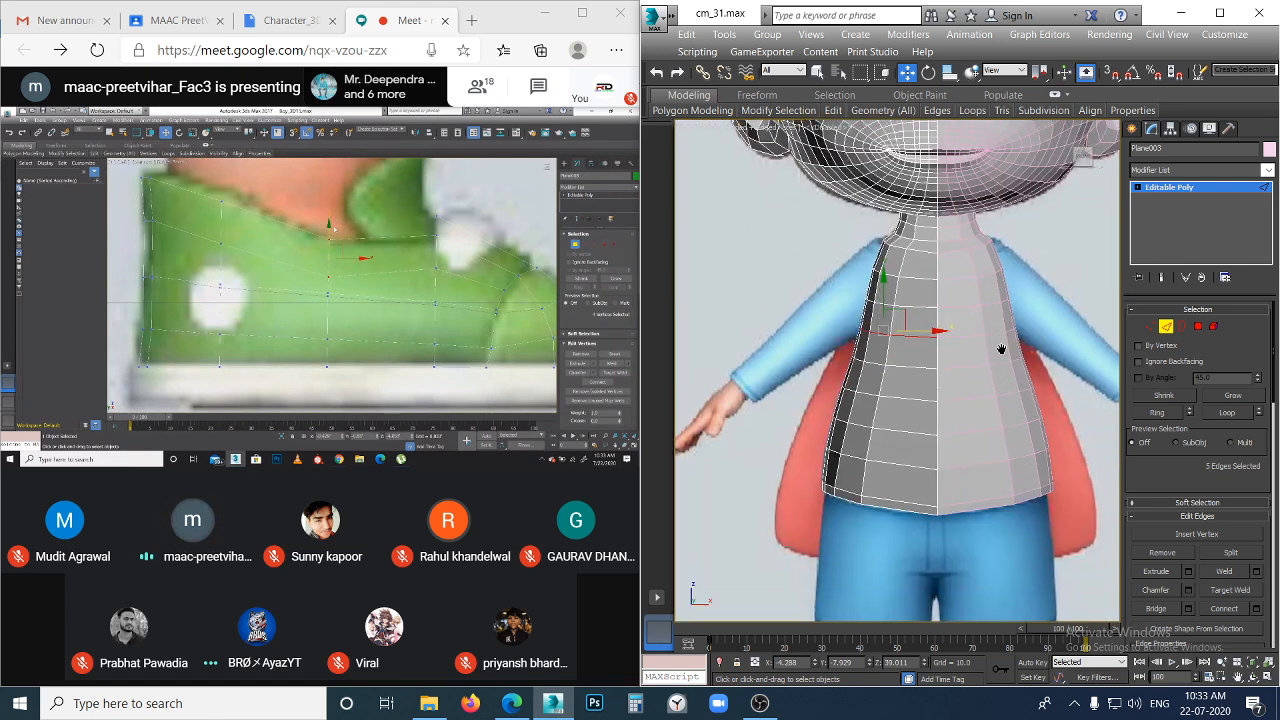
click(900, 367)
double_click(900, 367)
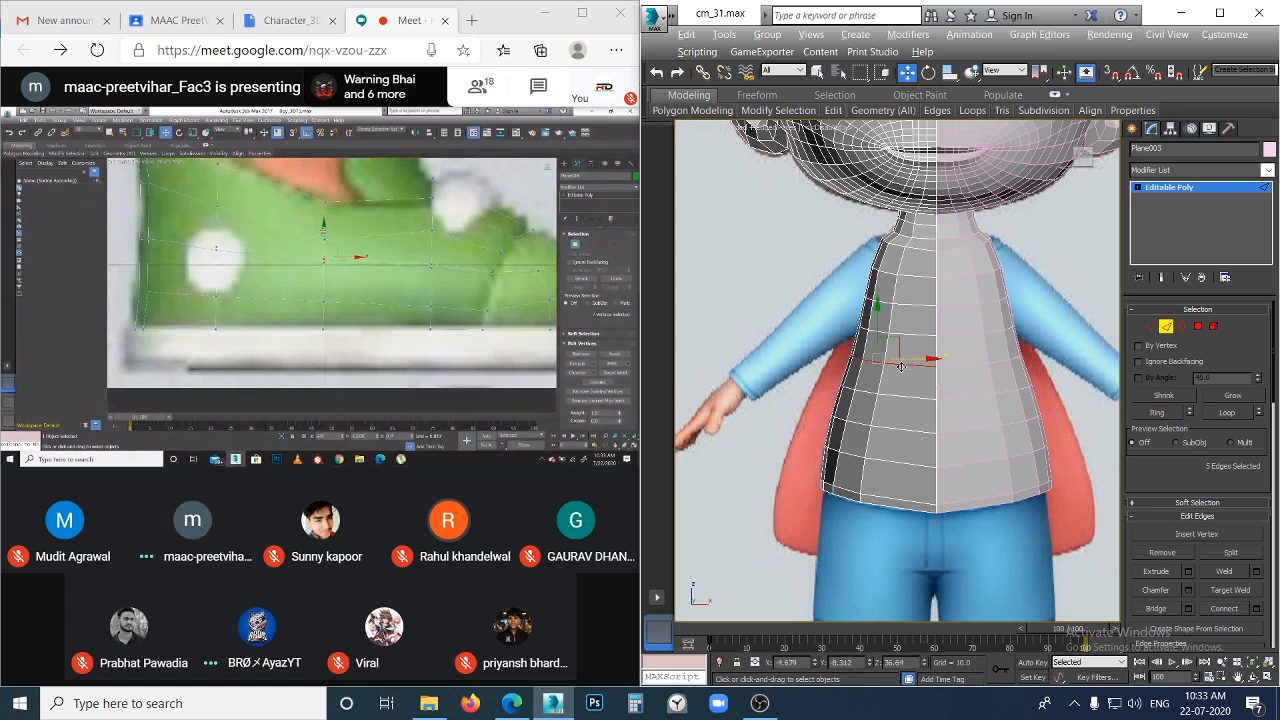
mouse_move(972, 110)
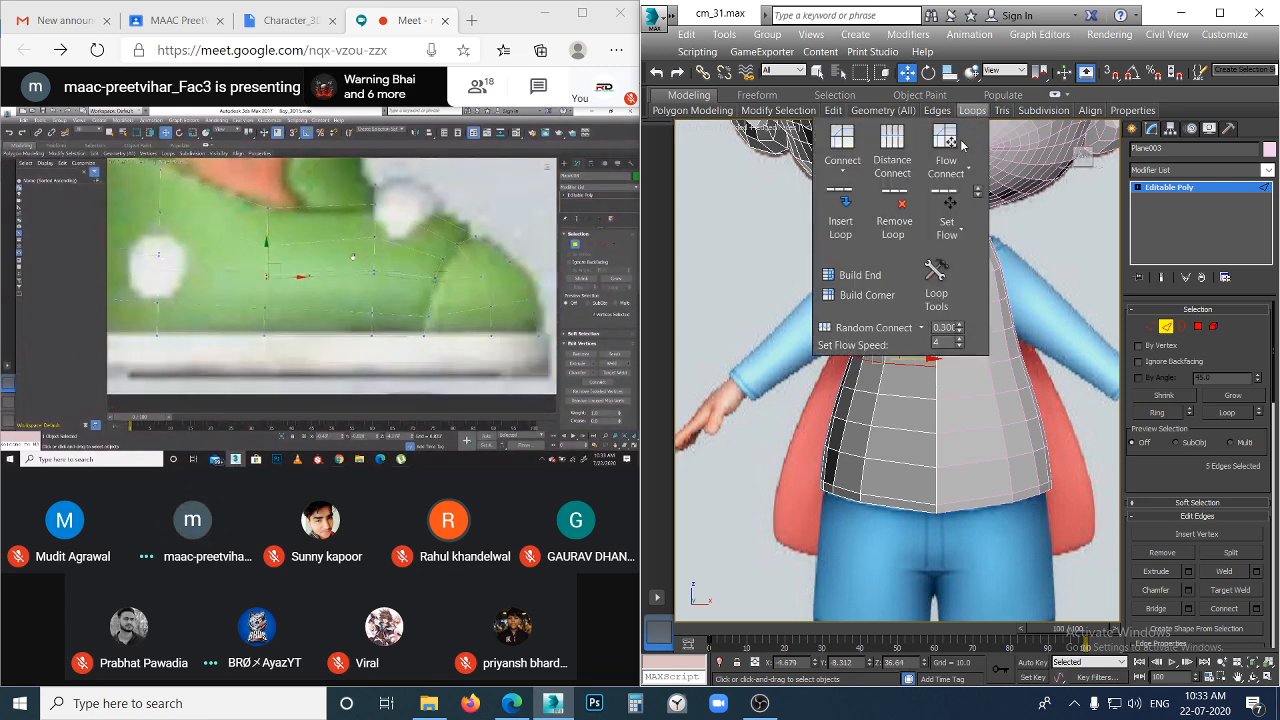
click(951, 208)
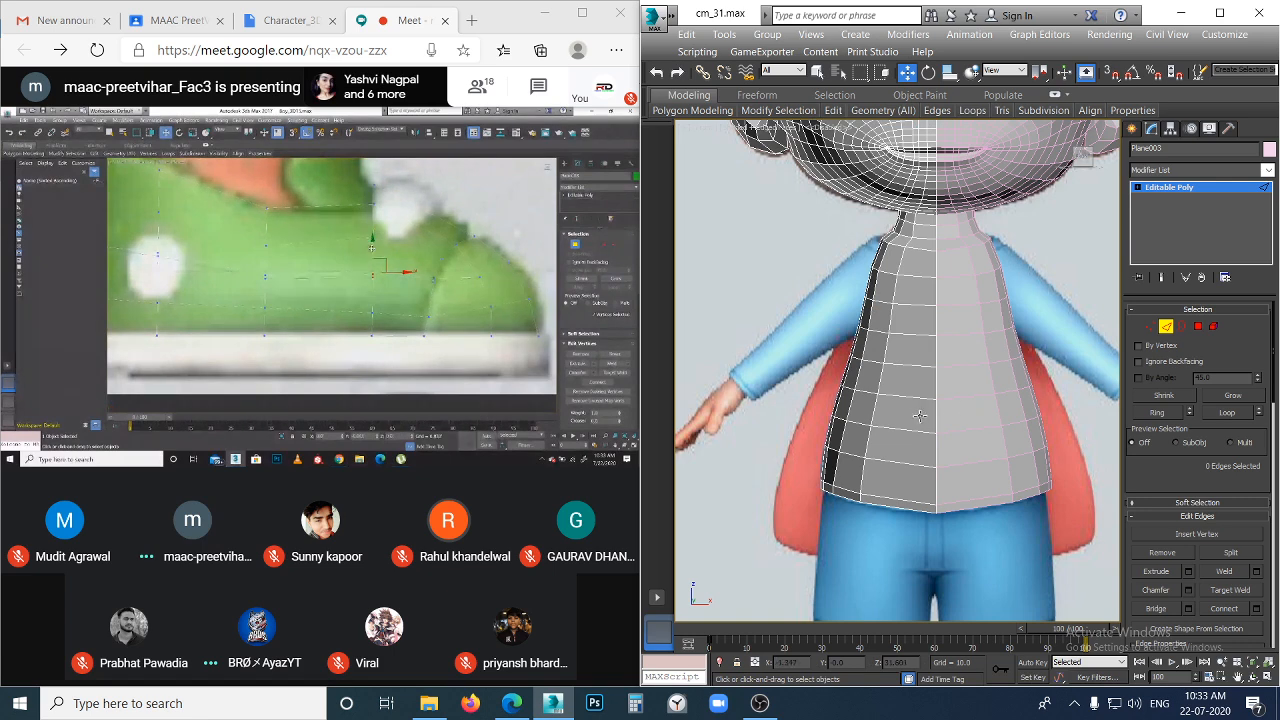
- In the left view, lower the rearmost vertex at the base of the neck by about 0.11 units
scroll(908, 412, down, 2)
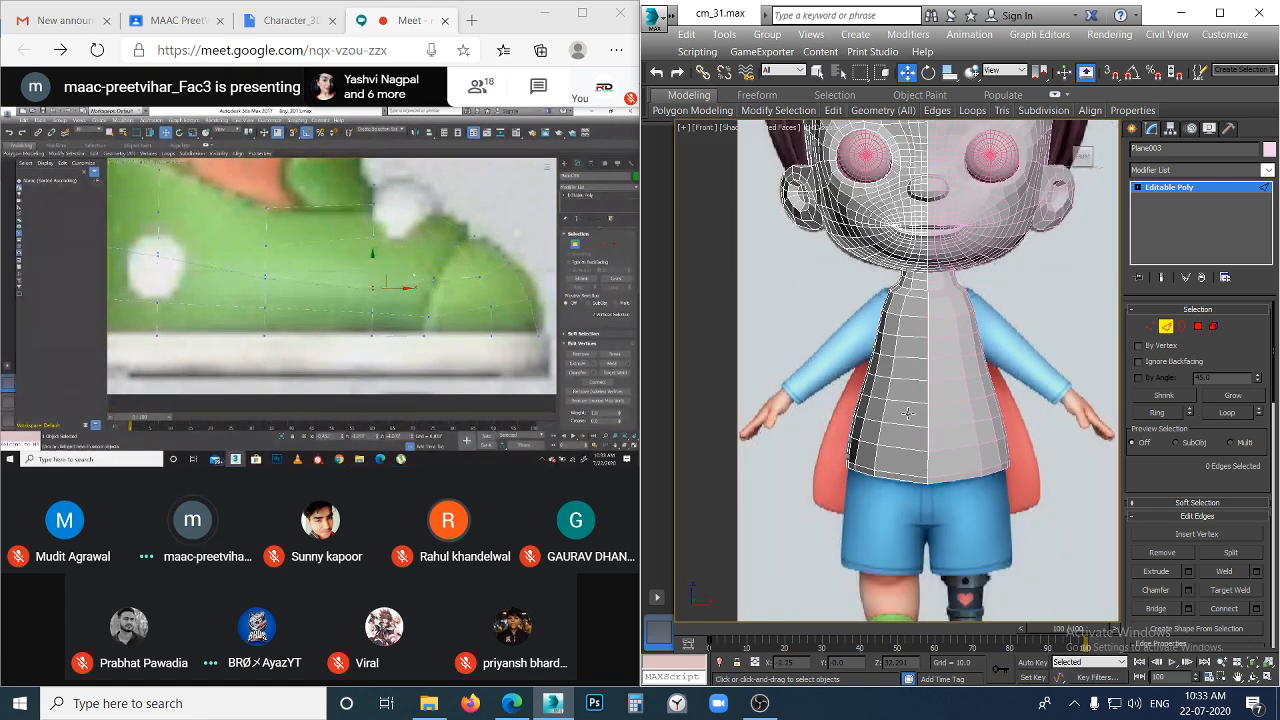
key(l)
middle_drag(901, 464, 894, 526)
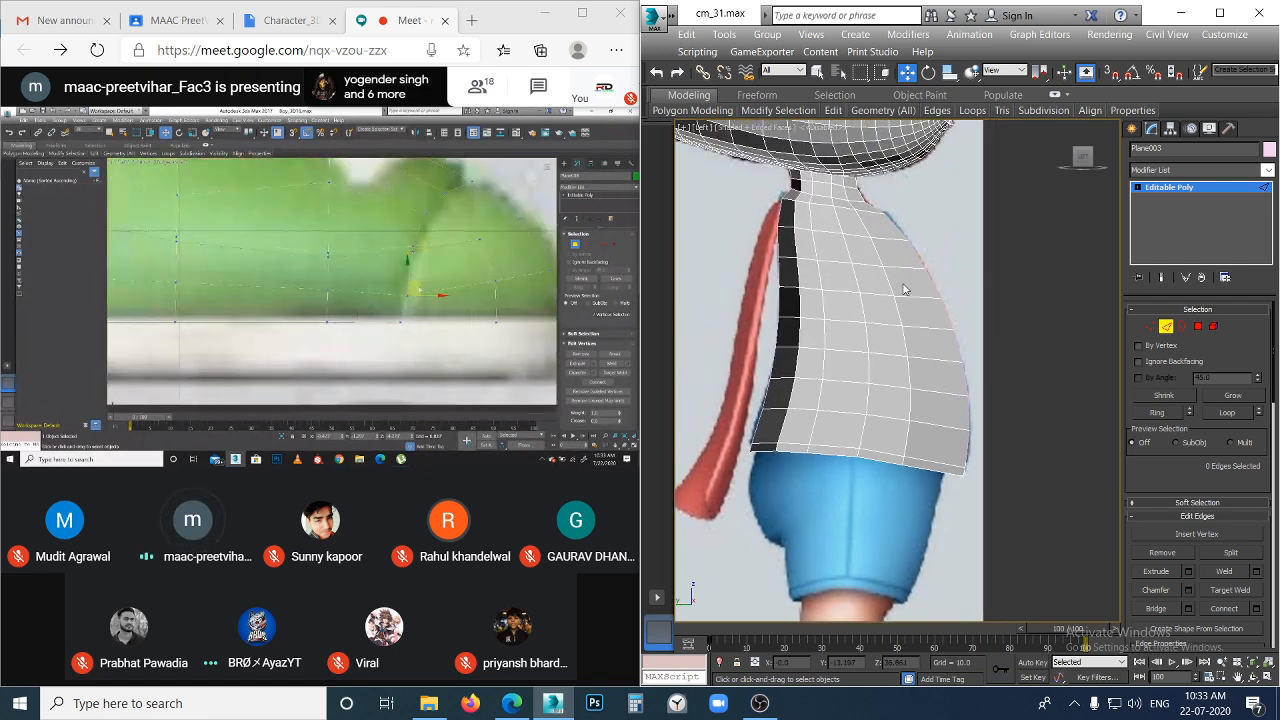
scroll(904, 289, up, 5)
scroll(876, 325, down, 3)
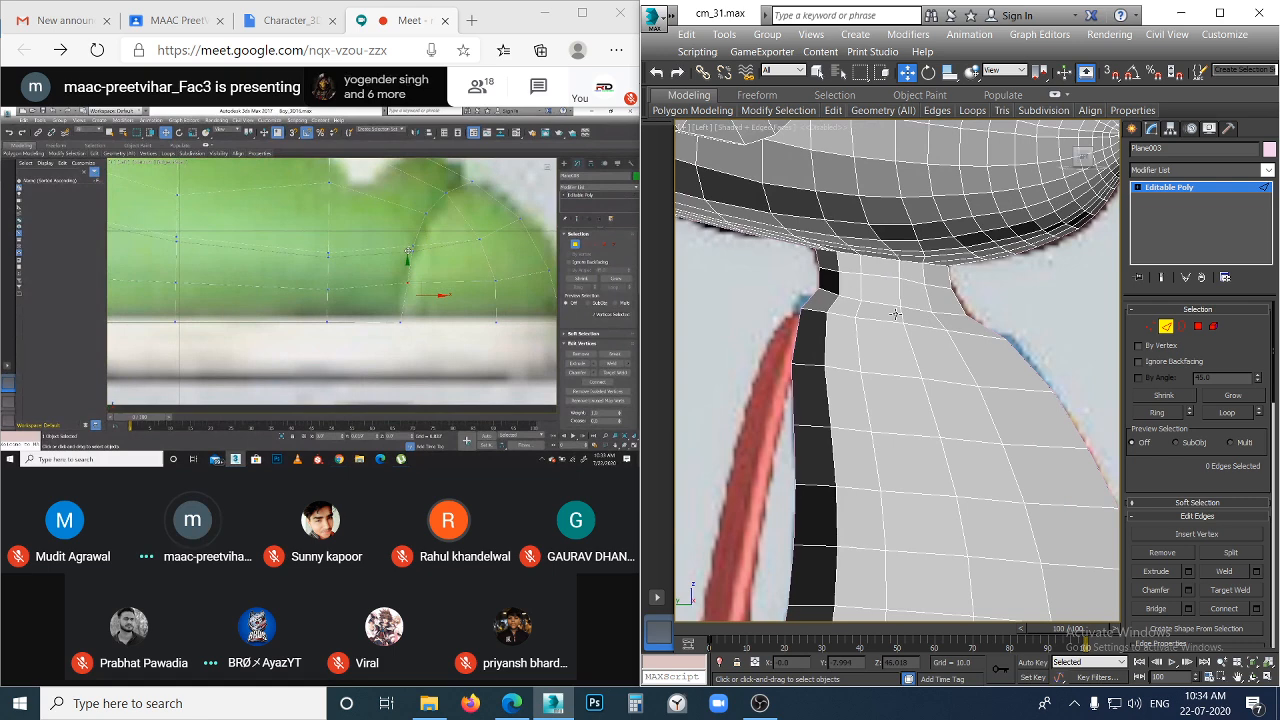
key(1)
scroll(838, 296, up, 2)
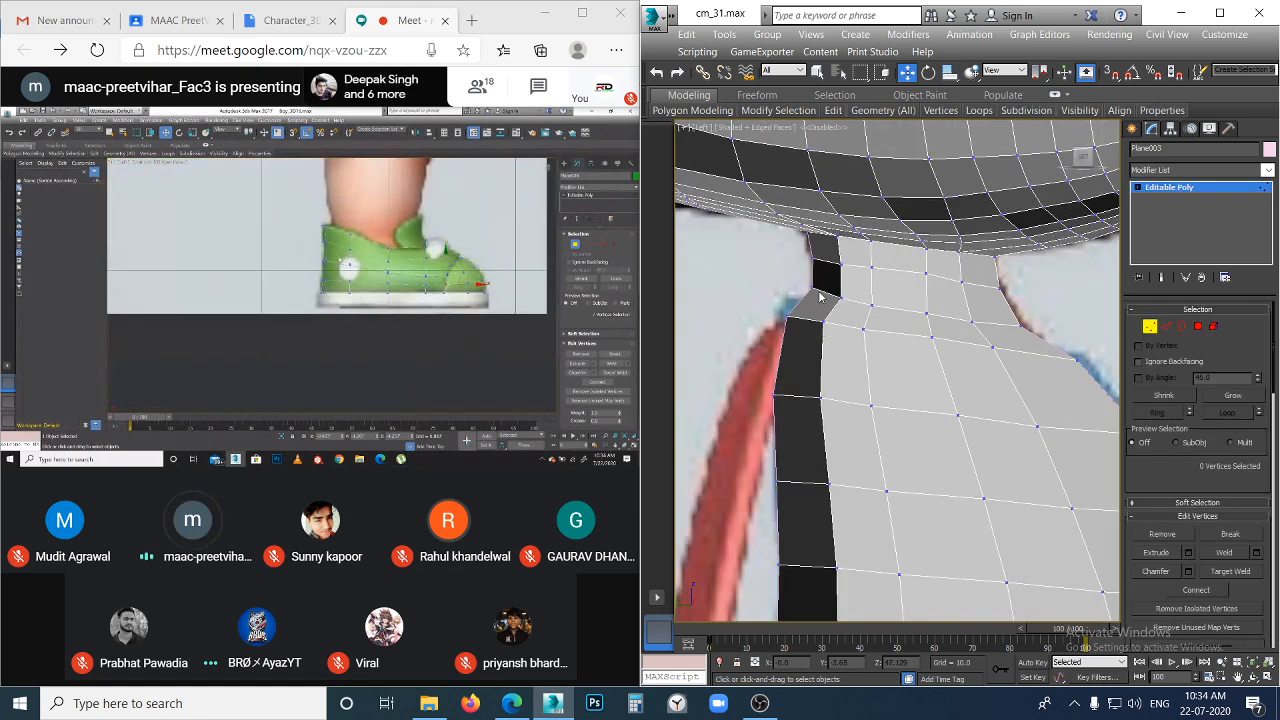
click(815, 285)
scroll(806, 243, up, 1)
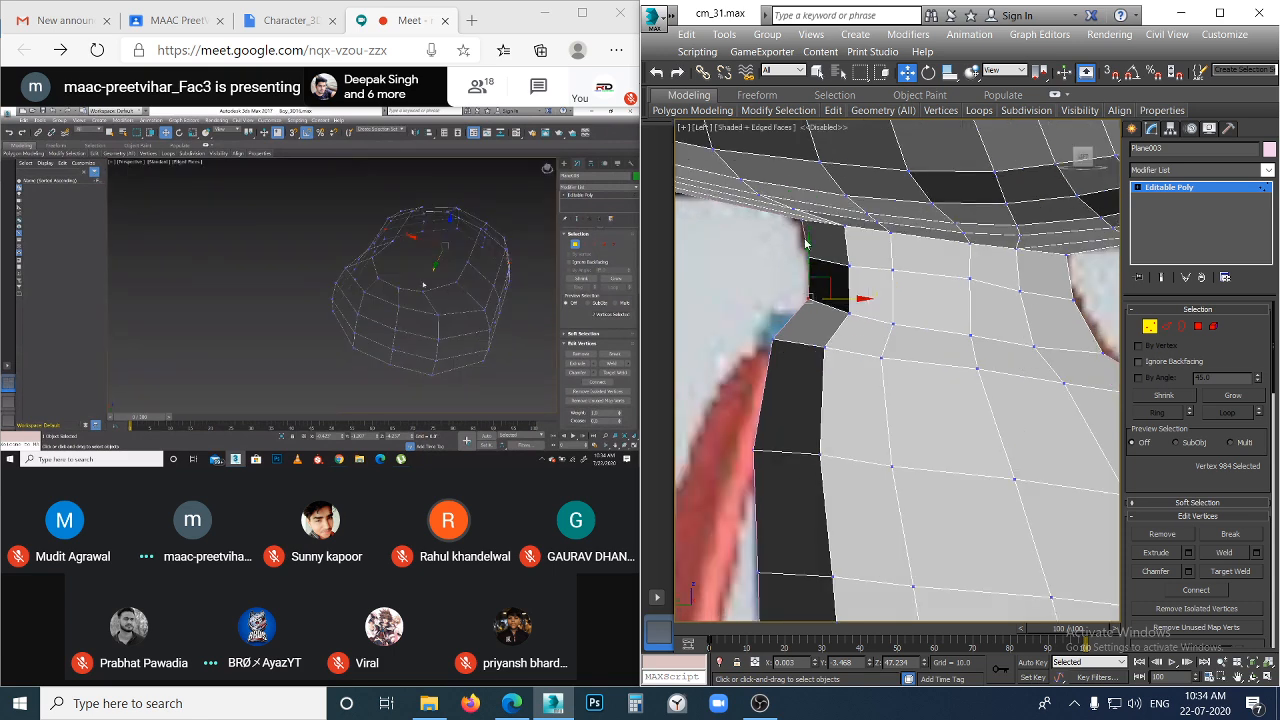
drag(809, 240, 809, 250)
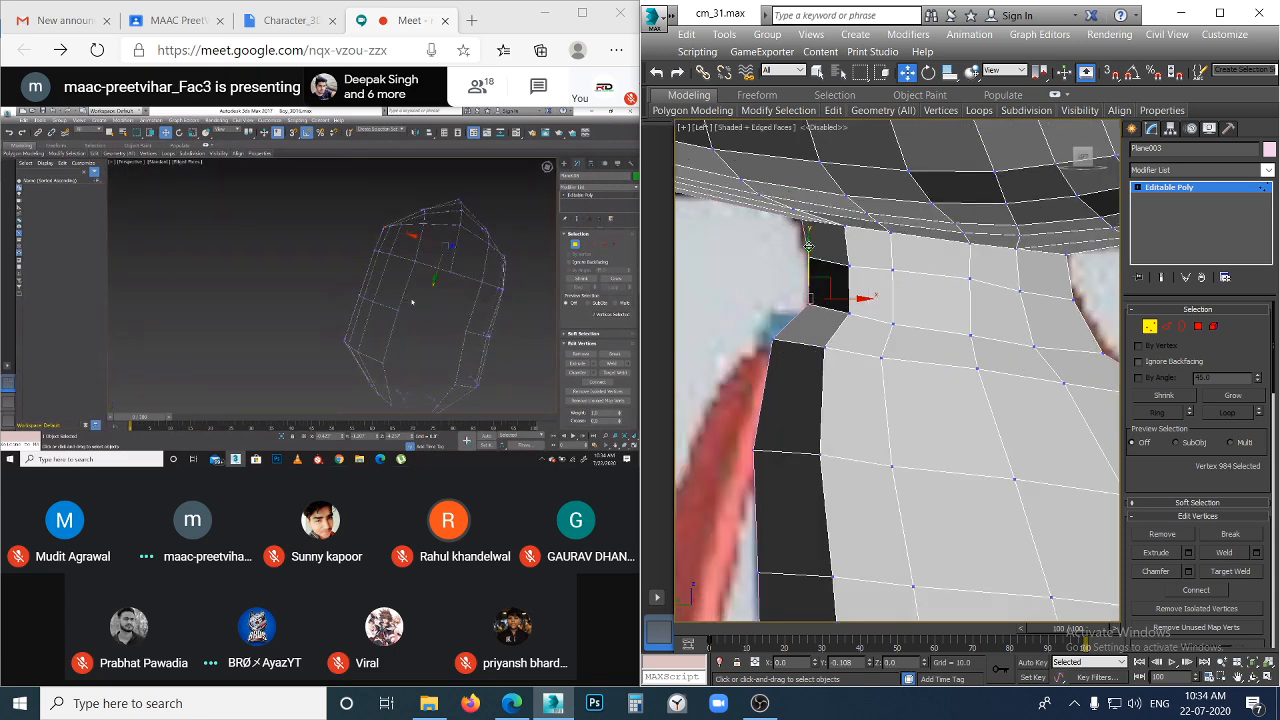
- Nudge the neighbouring vertex of the neck-base loop to even out the back corner of the neck
click(848, 311)
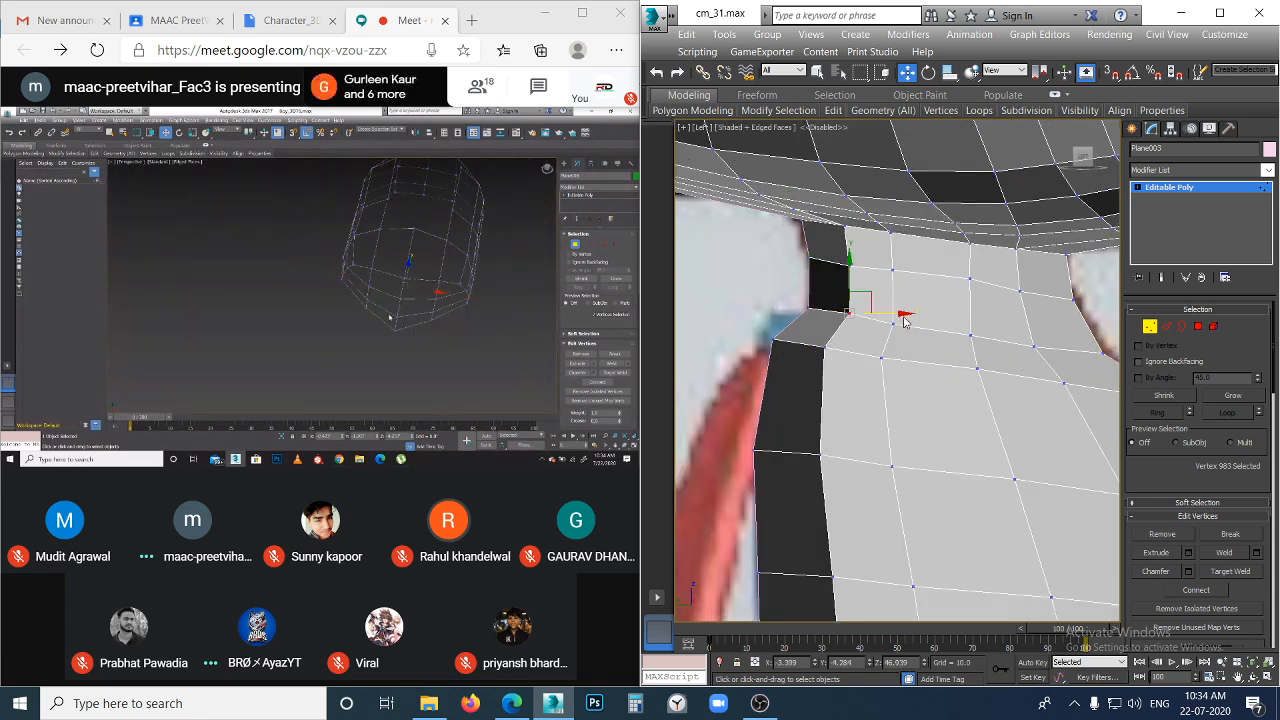
click(855, 318)
click(847, 313)
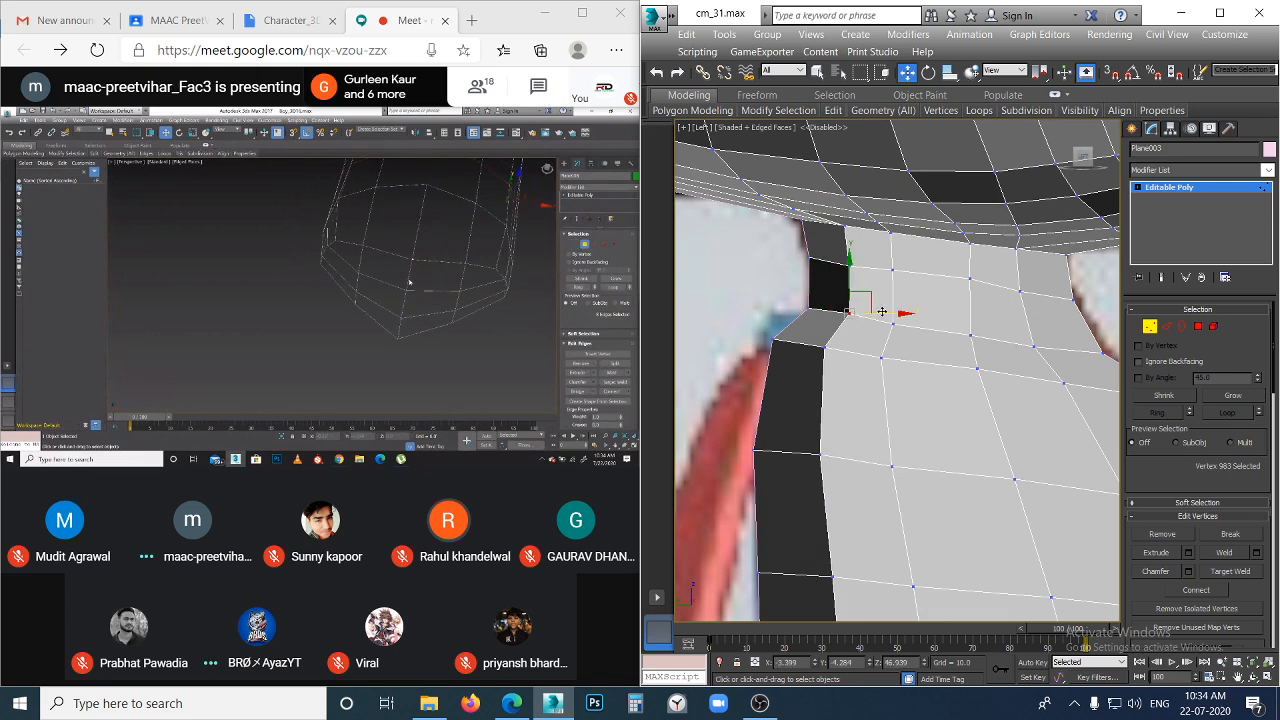
click(882, 333)
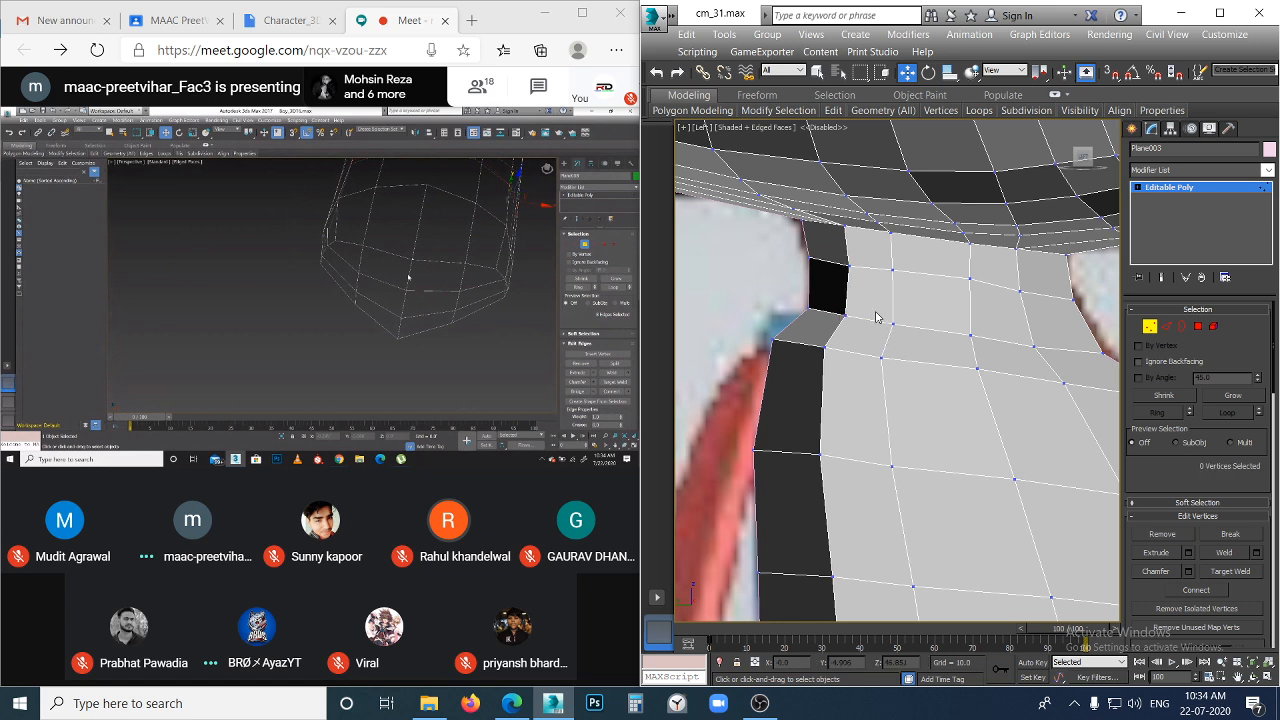
- Lower the three side vertices of the middle neck loop slightly so the loop runs evenly from back to front
click(894, 269)
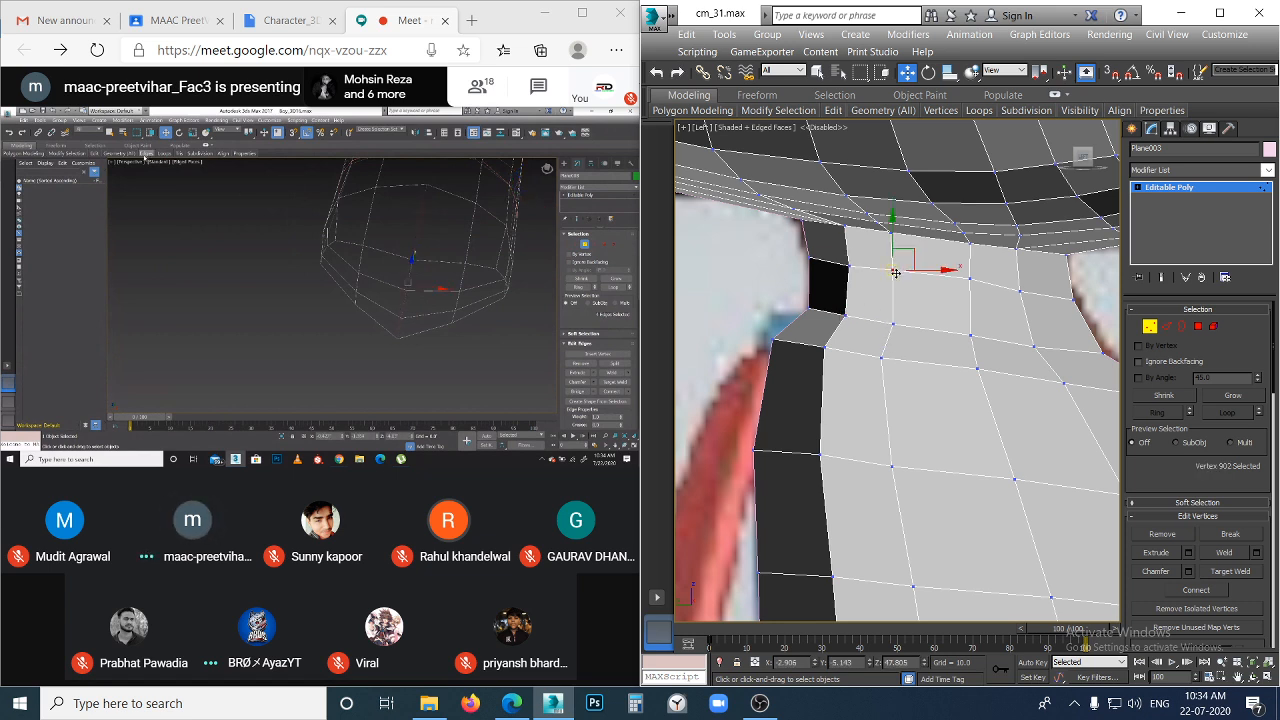
click(963, 277)
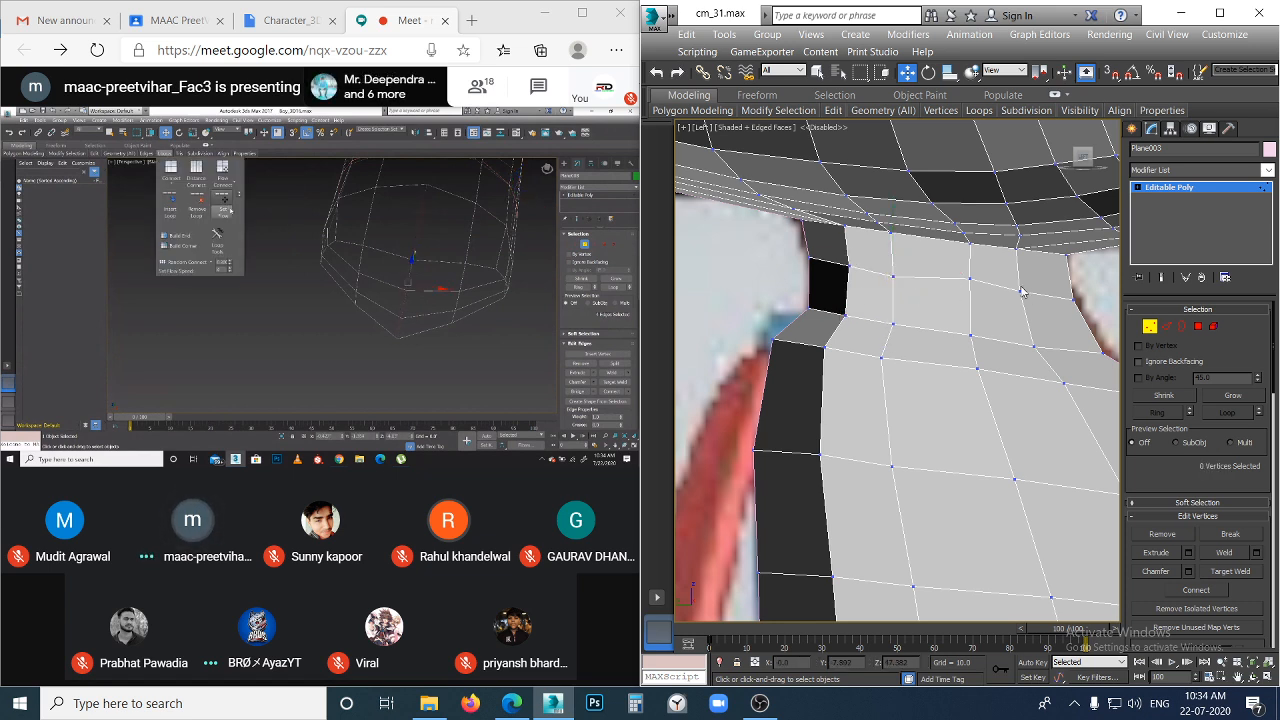
click(967, 278)
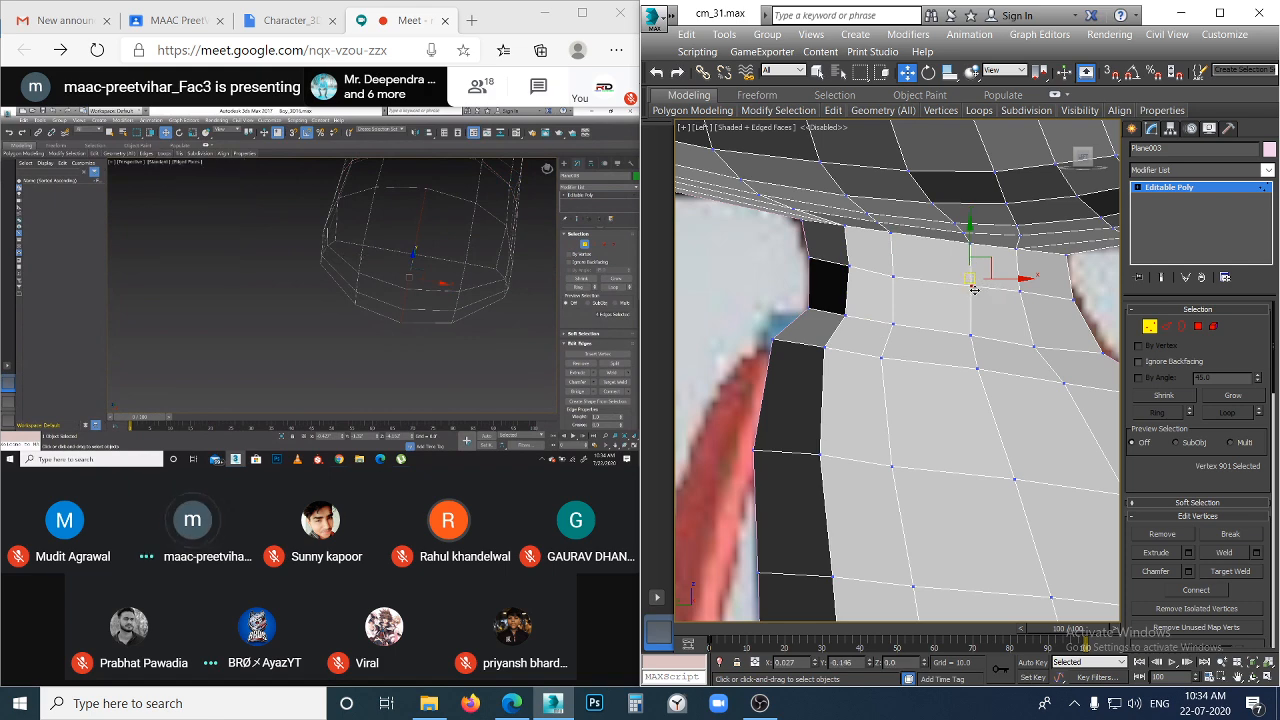
drag(973, 289, 975, 291)
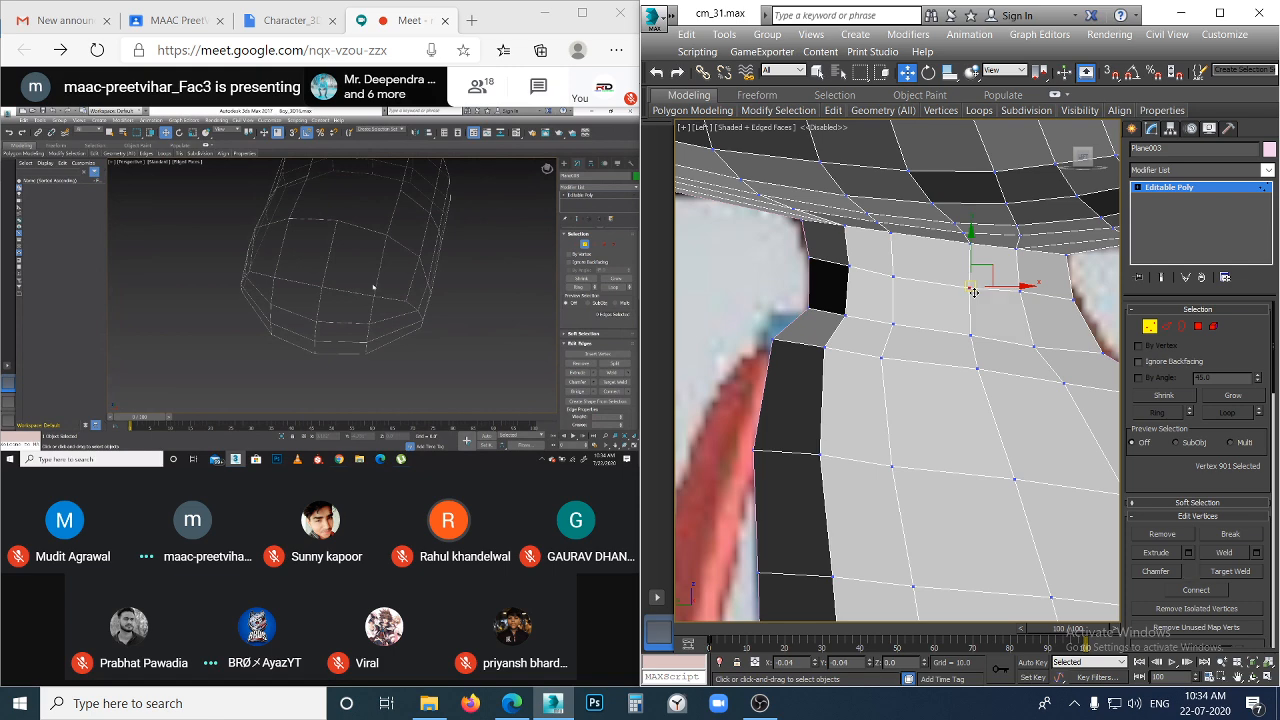
click(1018, 290)
click(1018, 293)
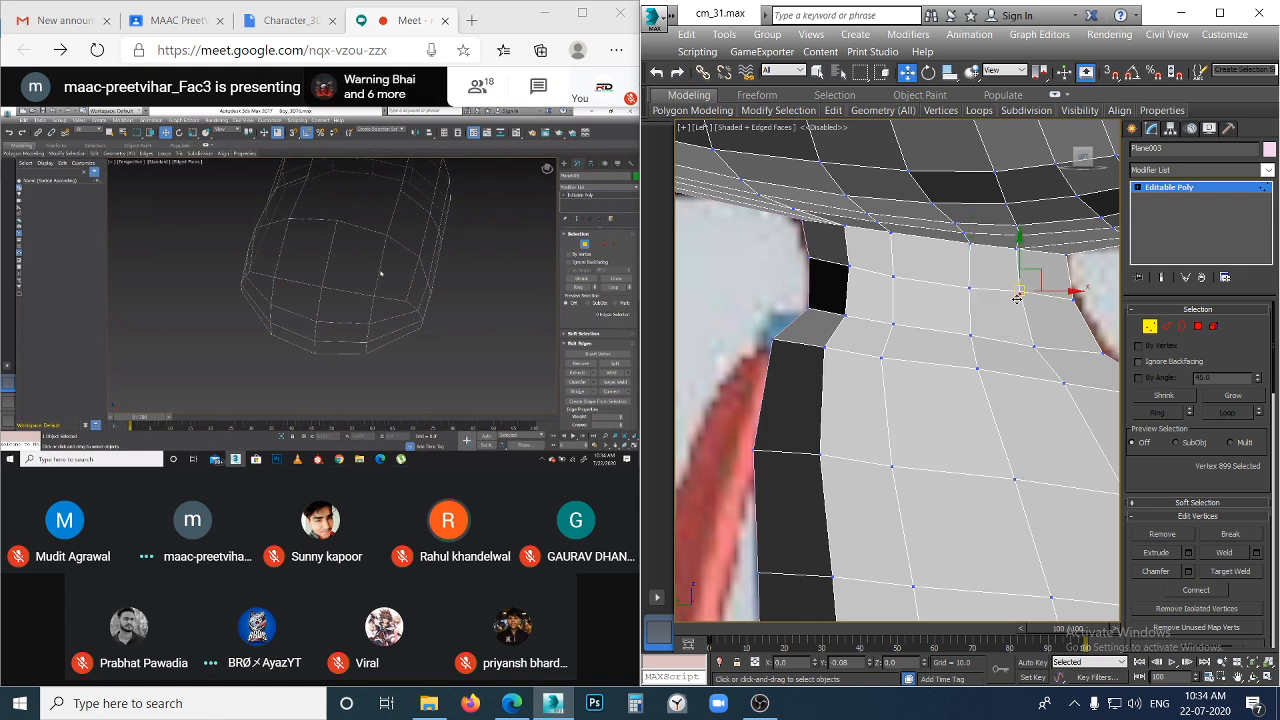
drag(1017, 298, 1017, 301)
click(1017, 321)
- Adjust the height of the front side vertex in the loop at the base of the neck
scroll(980, 351, down, 2)
click(1010, 346)
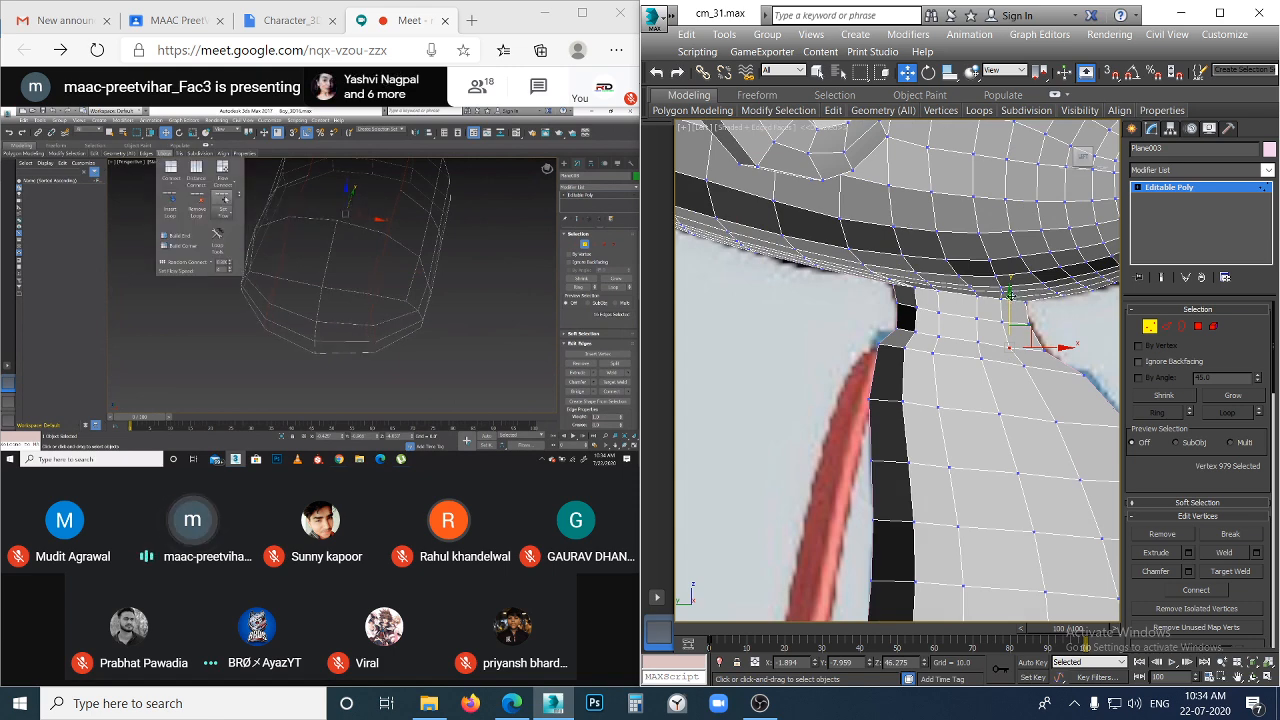
drag(1013, 323, 1008, 290)
click(1023, 396)
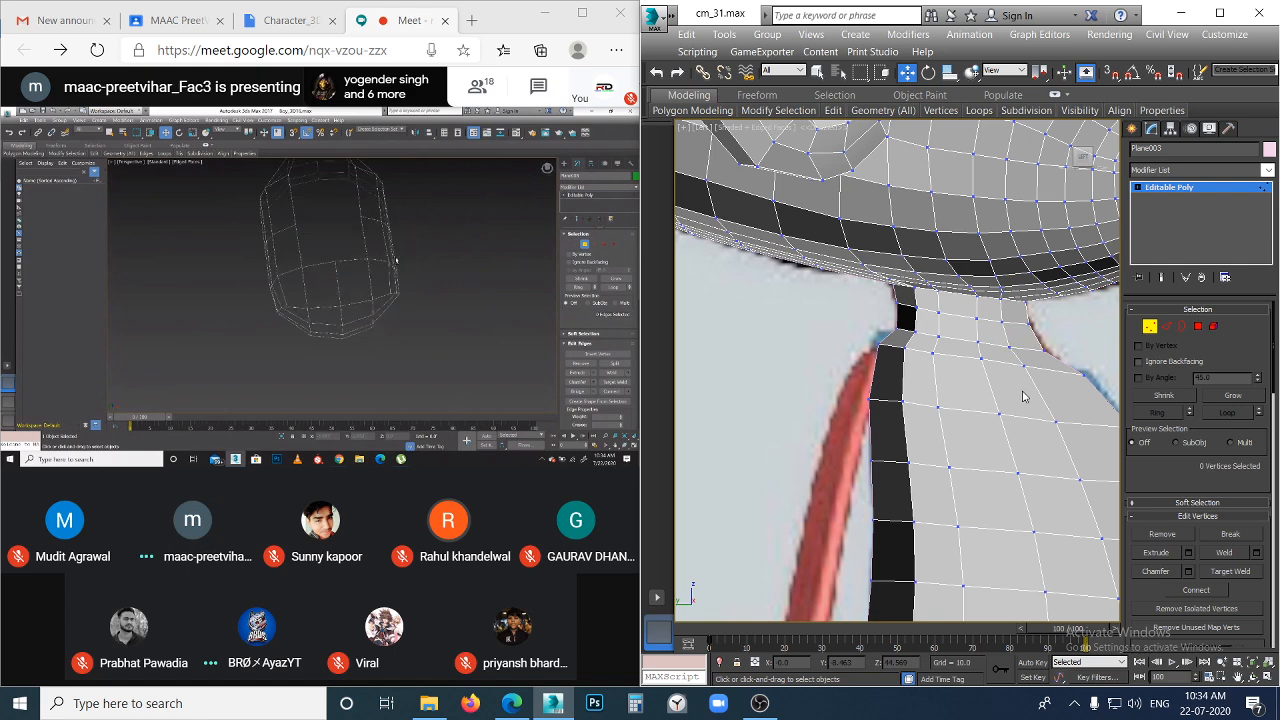
- In the front view, apply Set Flow to the second horizontal edge loop above the shirt's hem loops
key(f)
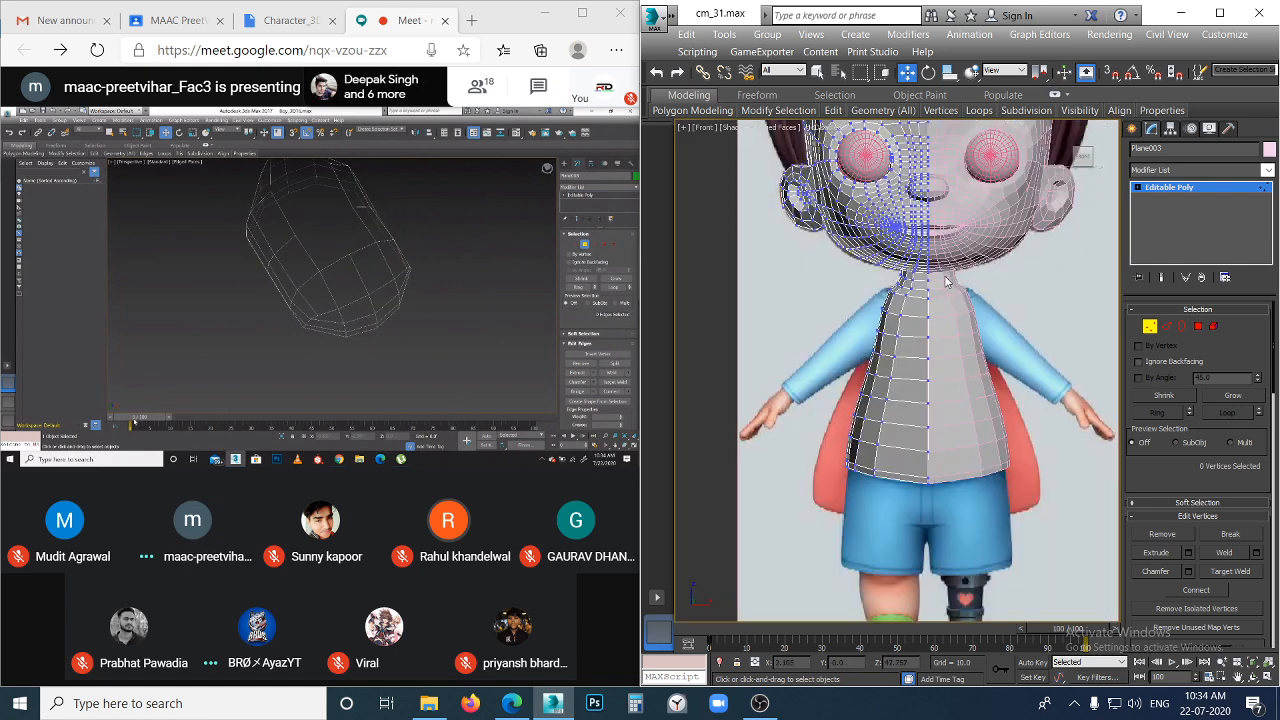
scroll(945, 280, up, 5)
scroll(903, 414, down, 3)
scroll(903, 409, up, 4)
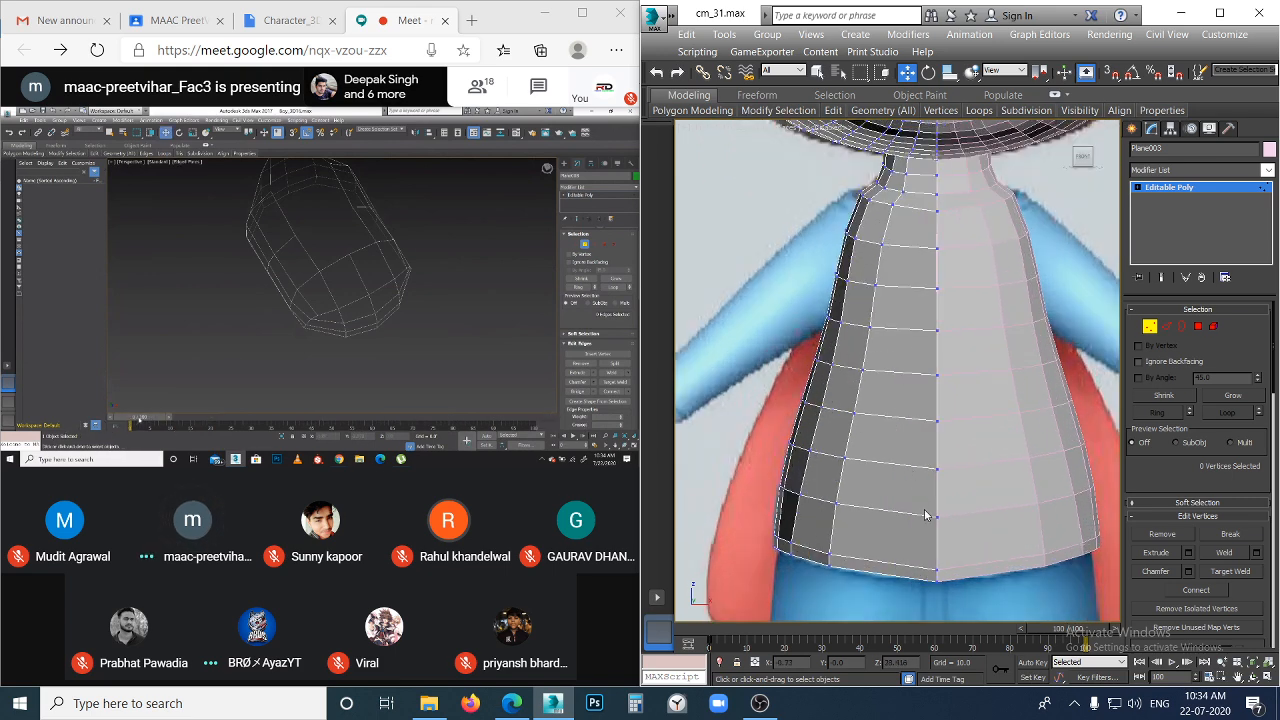
key(2)
double_click(897, 467)
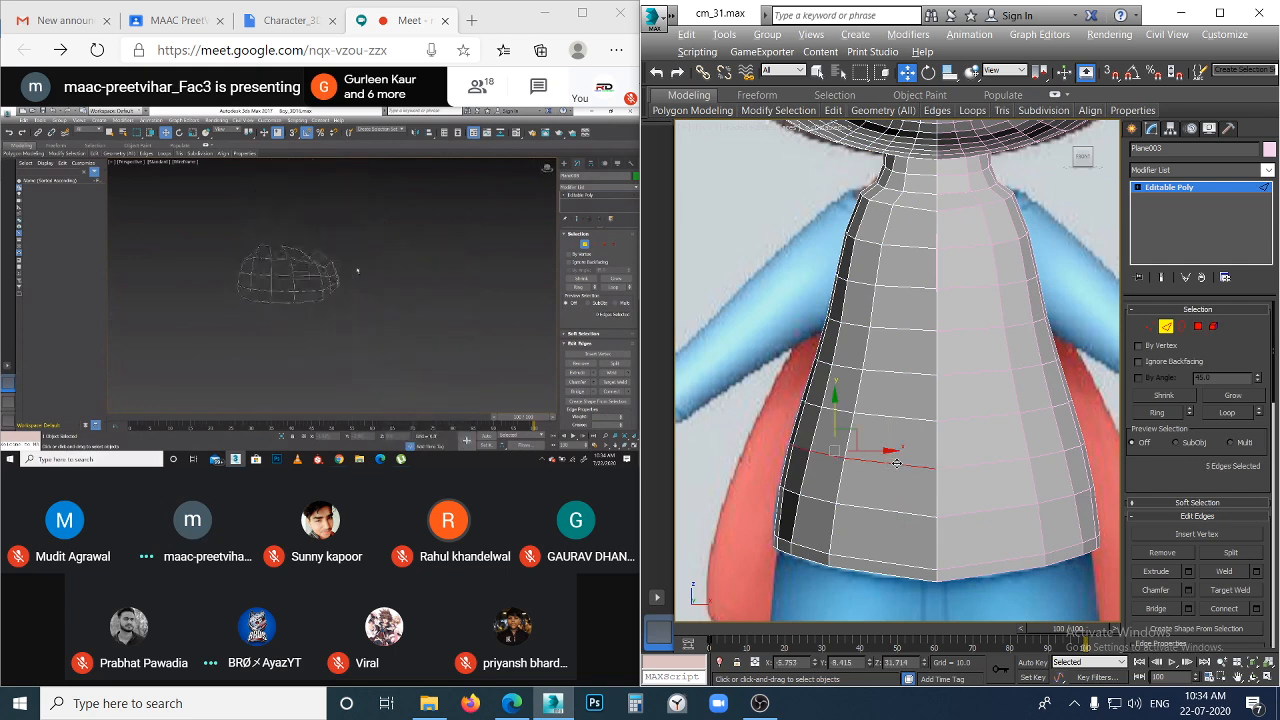
mouse_move(970, 110)
click(957, 172)
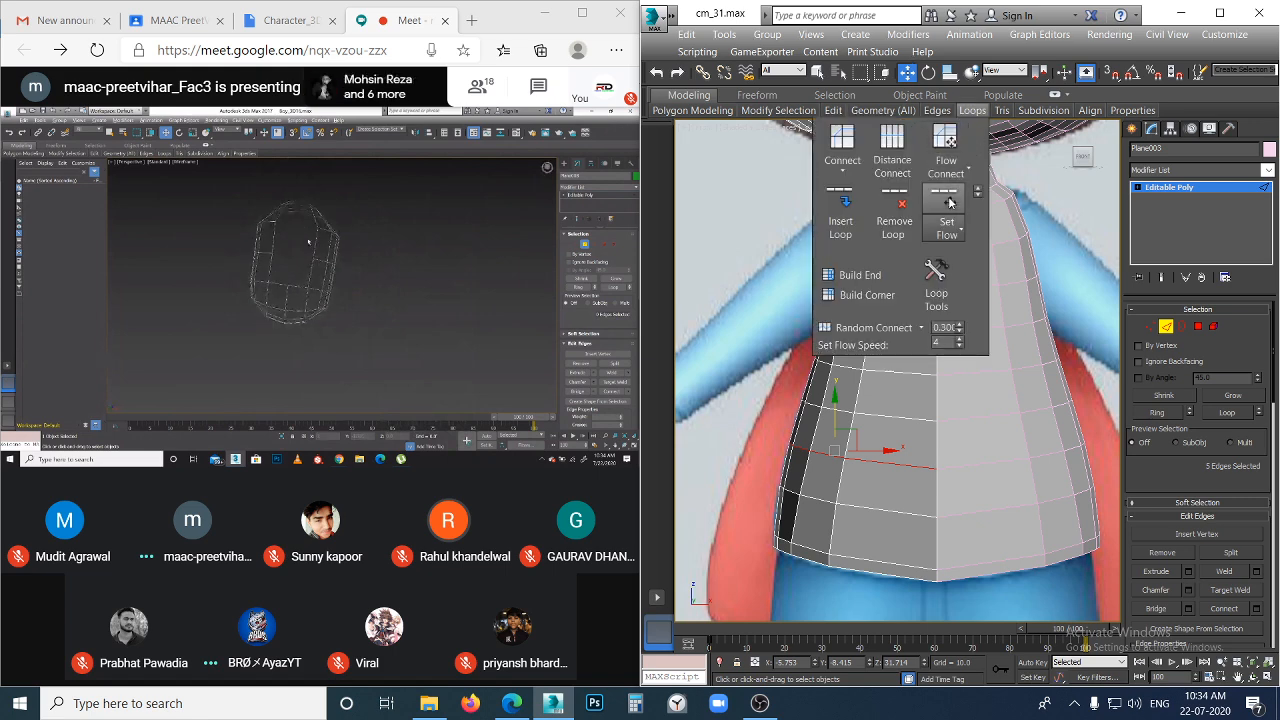
- Apply Set Flow to the horizontal edge loop directly above the shirt's hem loops and clear the selection
click(915, 512)
double_click(915, 513)
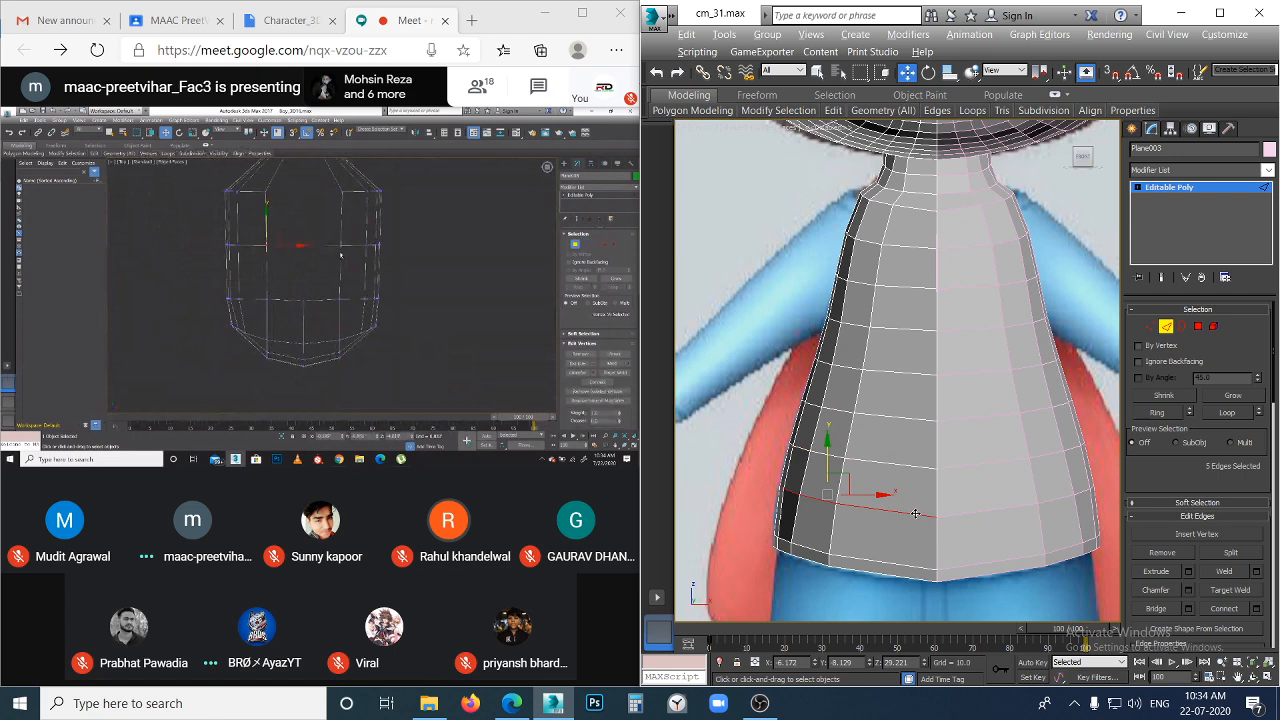
click(967, 114)
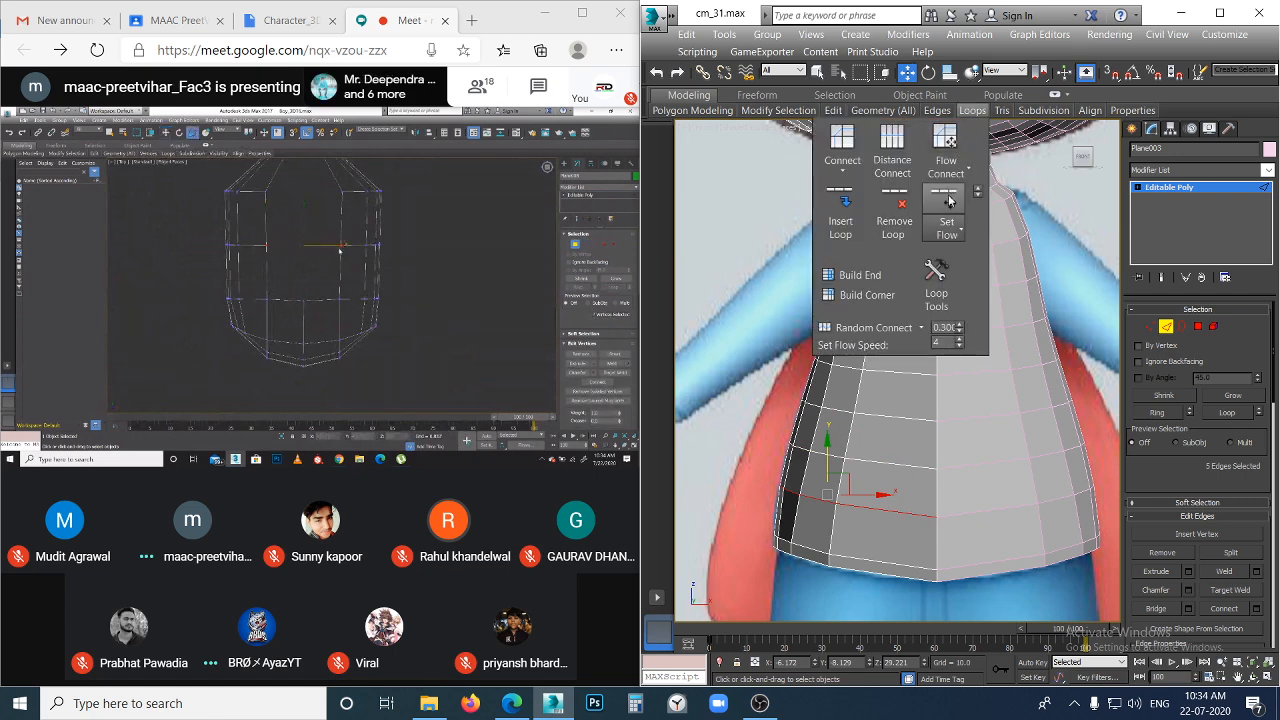
click(1075, 459)
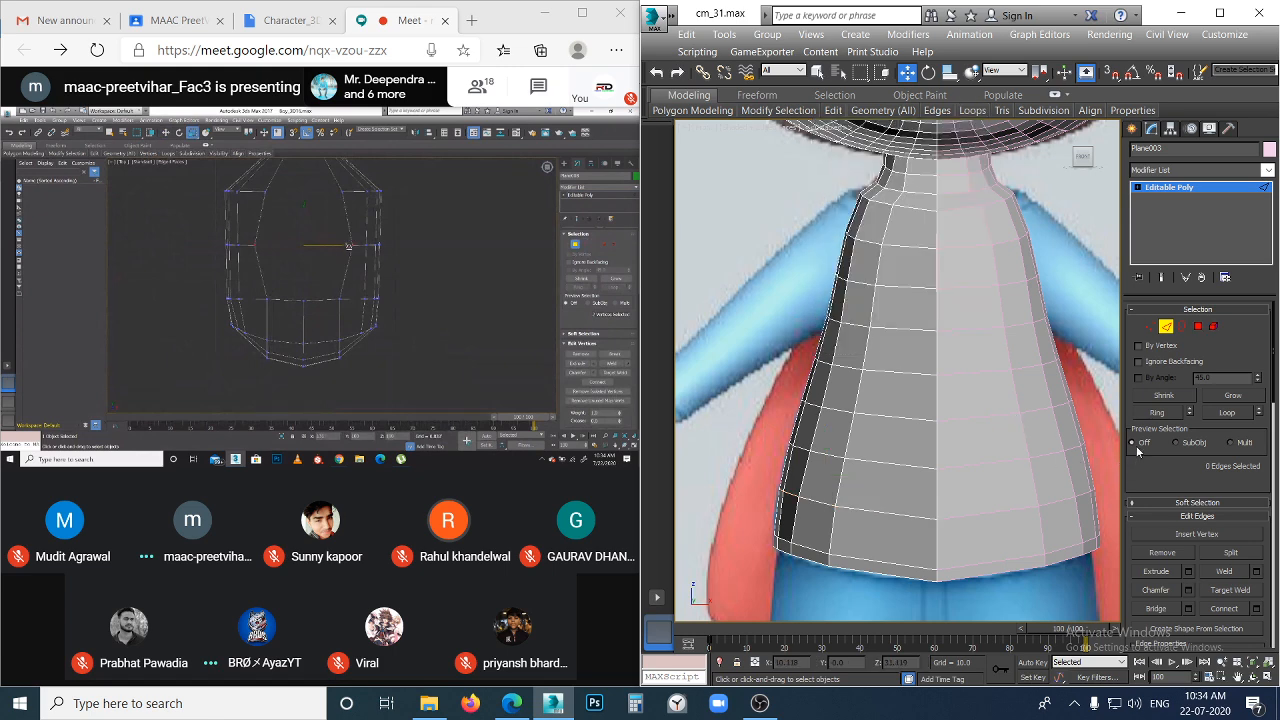
- Examine the torso's outline, hem and shorts area against the front reference image
scroll(845, 388, down, 4)
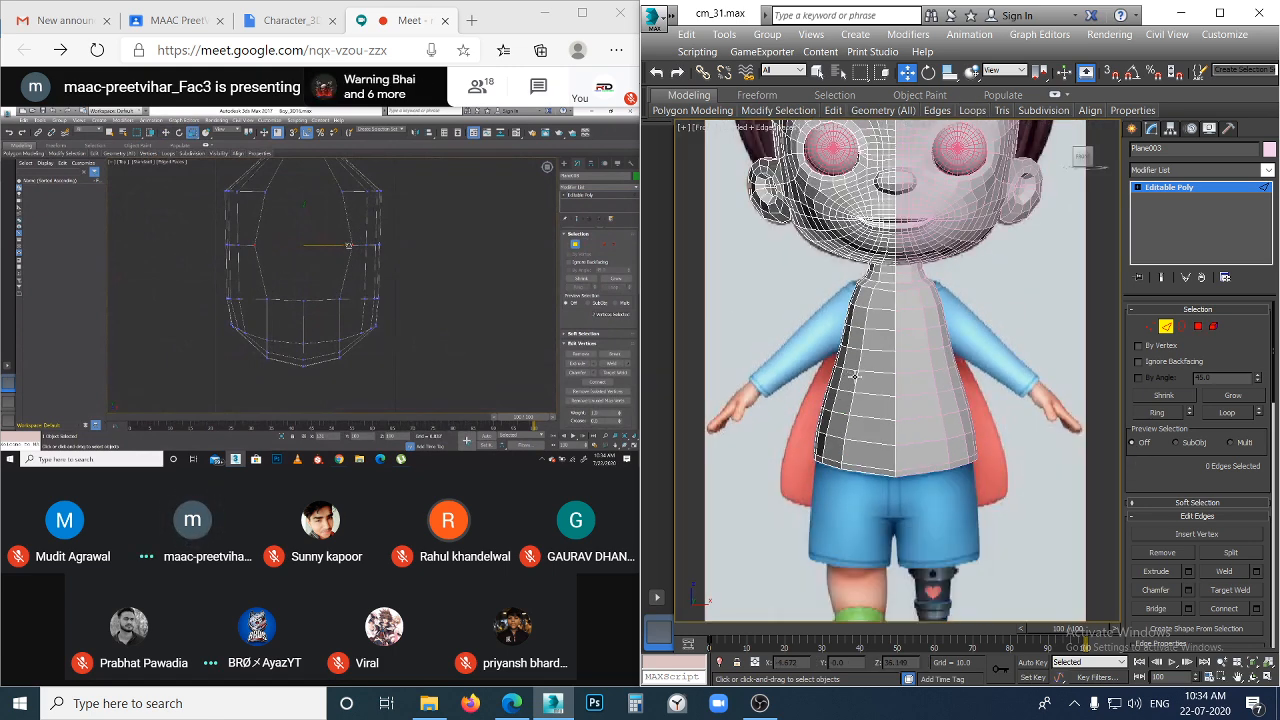
middle_drag(857, 393, 886, 288)
middle_drag(890, 448, 890, 398)
scroll(906, 351, up, 4)
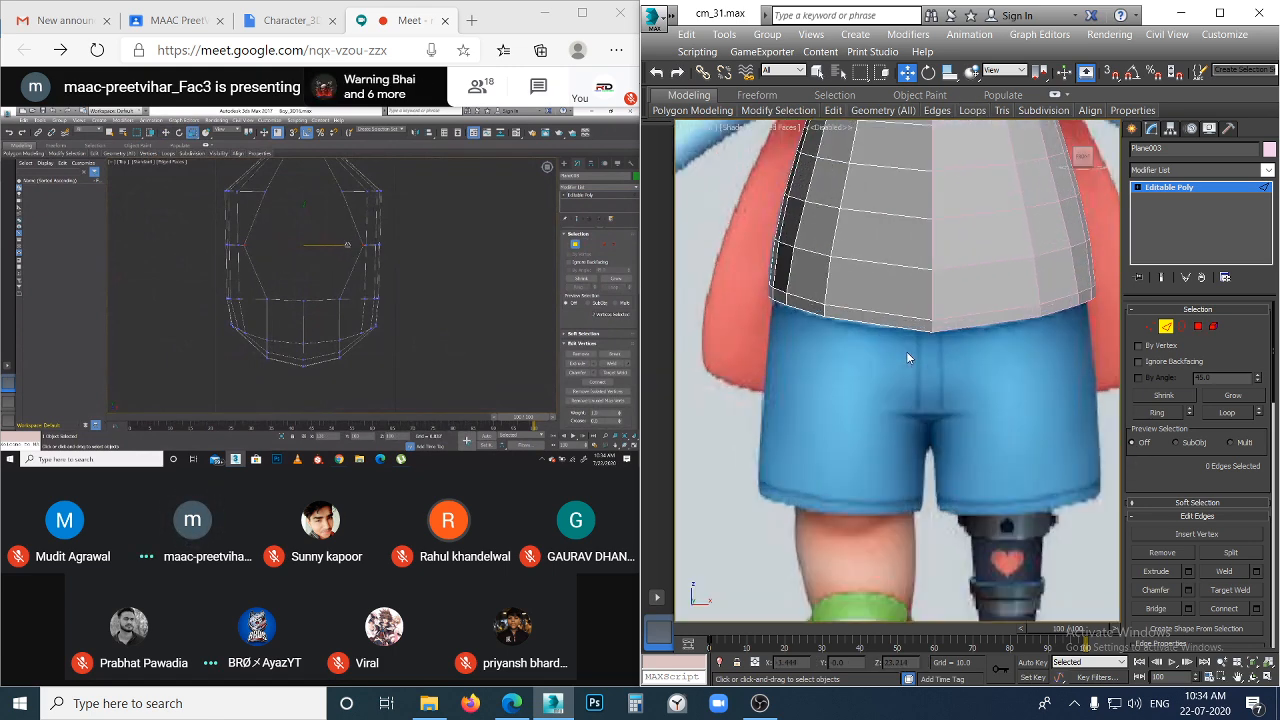
scroll(850, 344, down, 2)
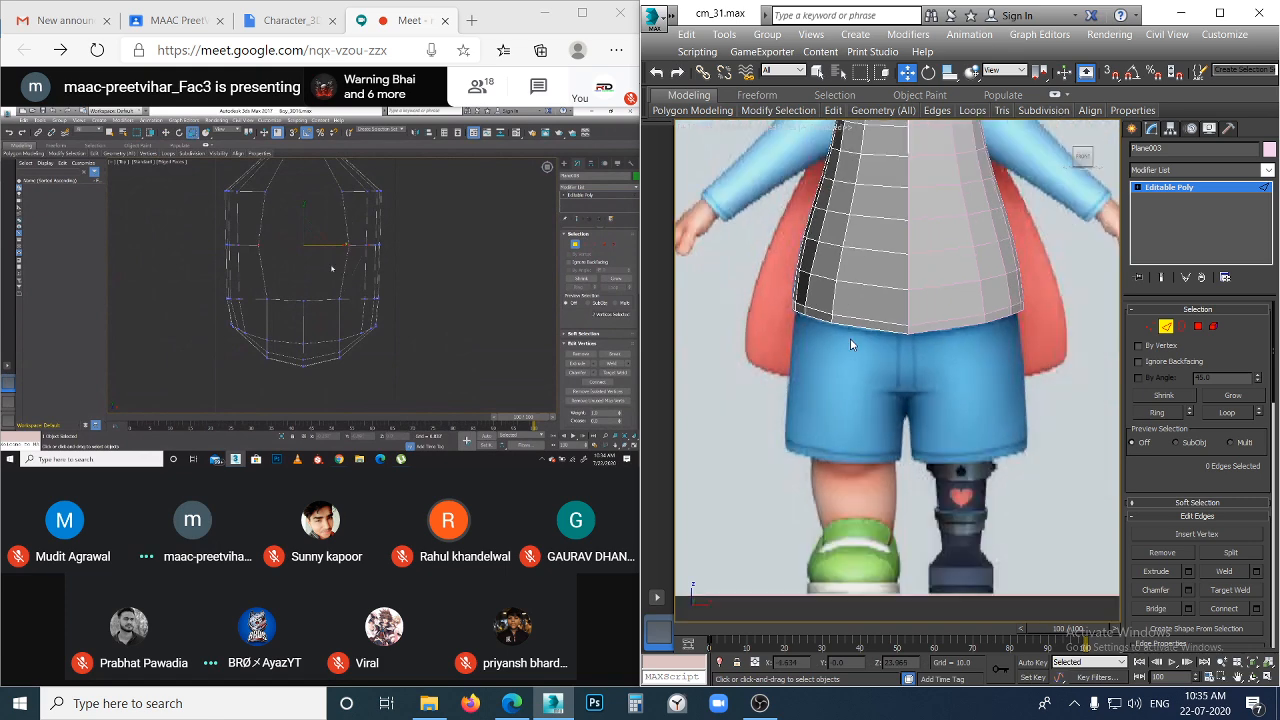
middle_drag(718, 305, 731, 360)
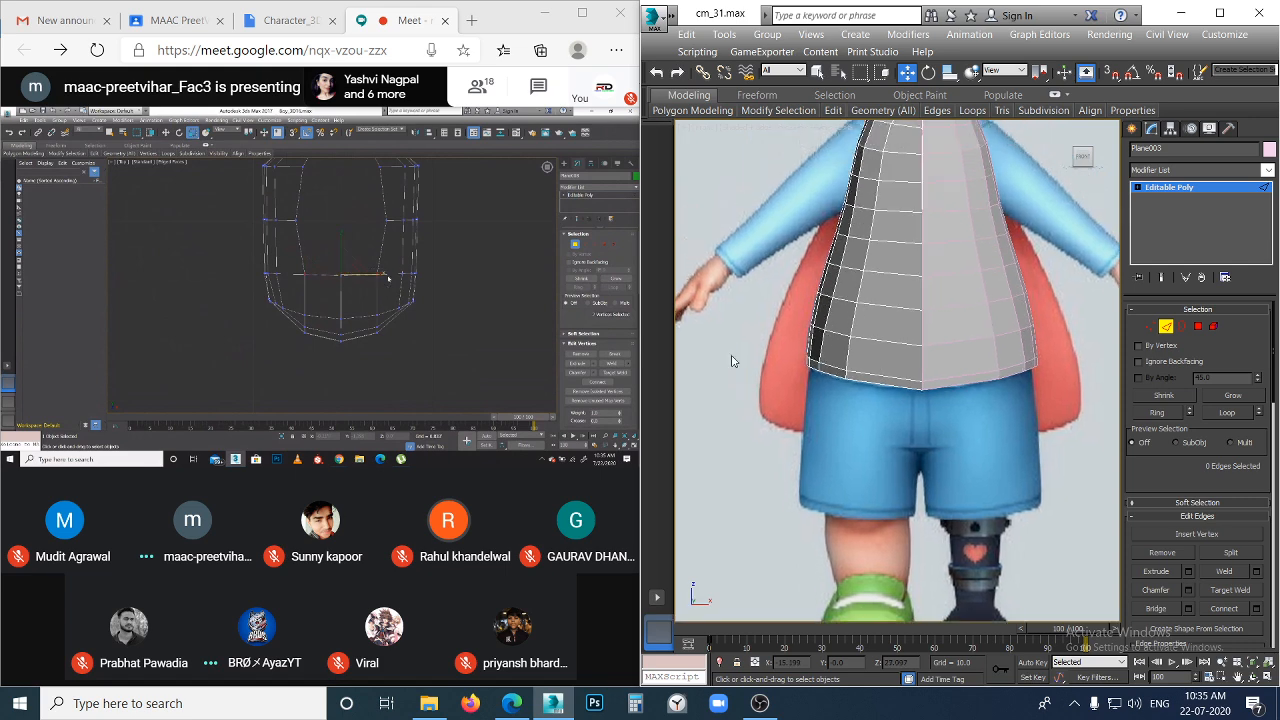
scroll(737, 350, down, 4)
middle_drag(745, 279, 754, 309)
scroll(759, 283, up, 2)
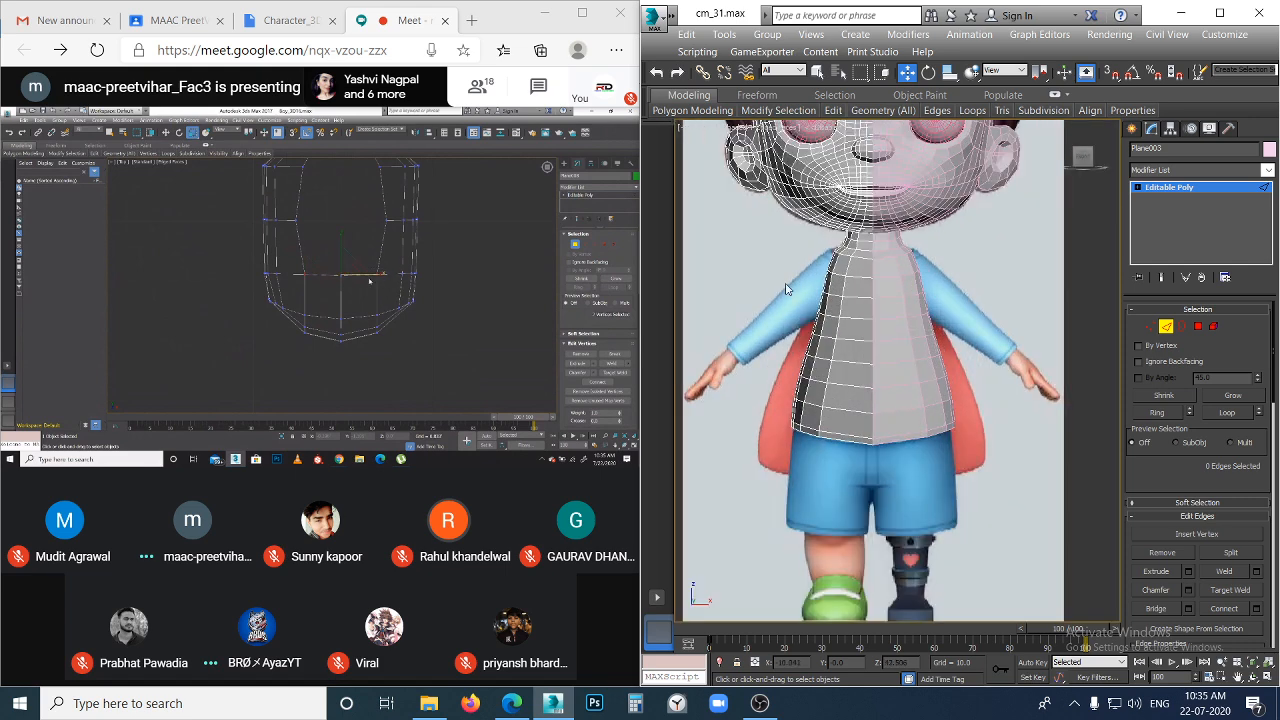
- In the left view, set the animation time to frame 0 and compare the shirt's side profile with the reference
scroll(890, 261, up, 5)
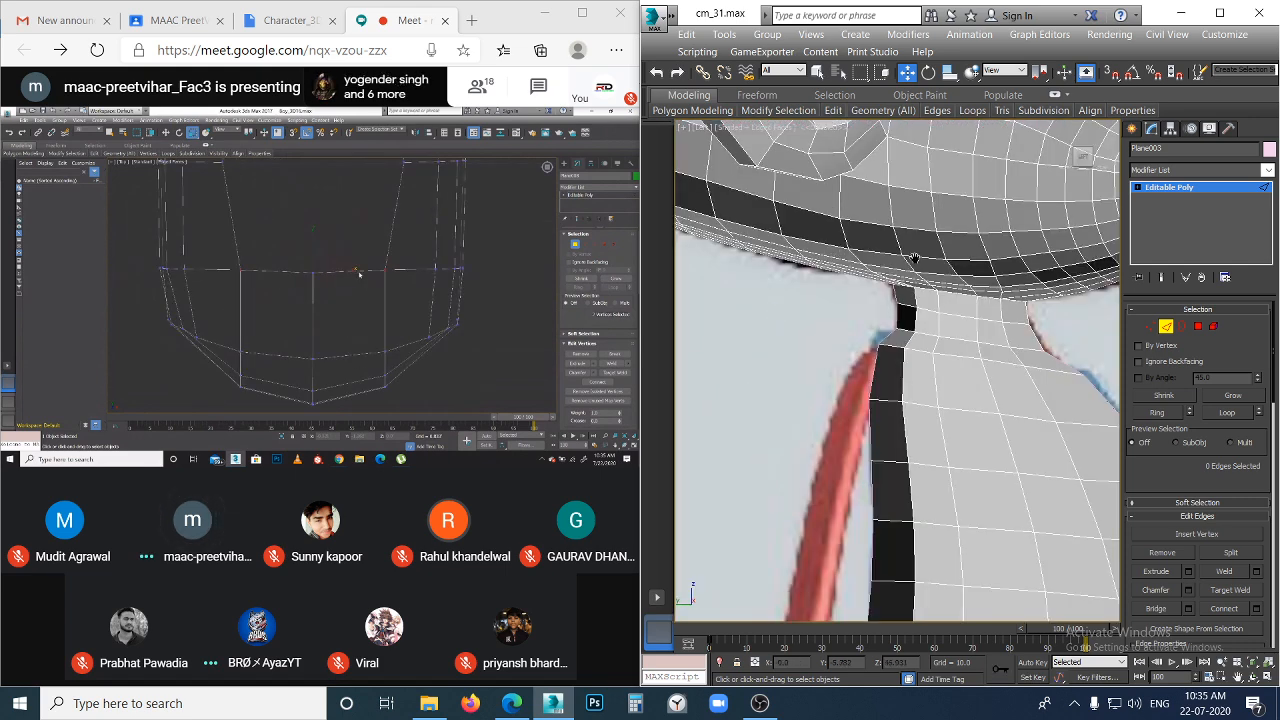
middle_drag(914, 259, 831, 70)
drag(1073, 628, 648, 634)
middle_drag(870, 203, 860, 270)
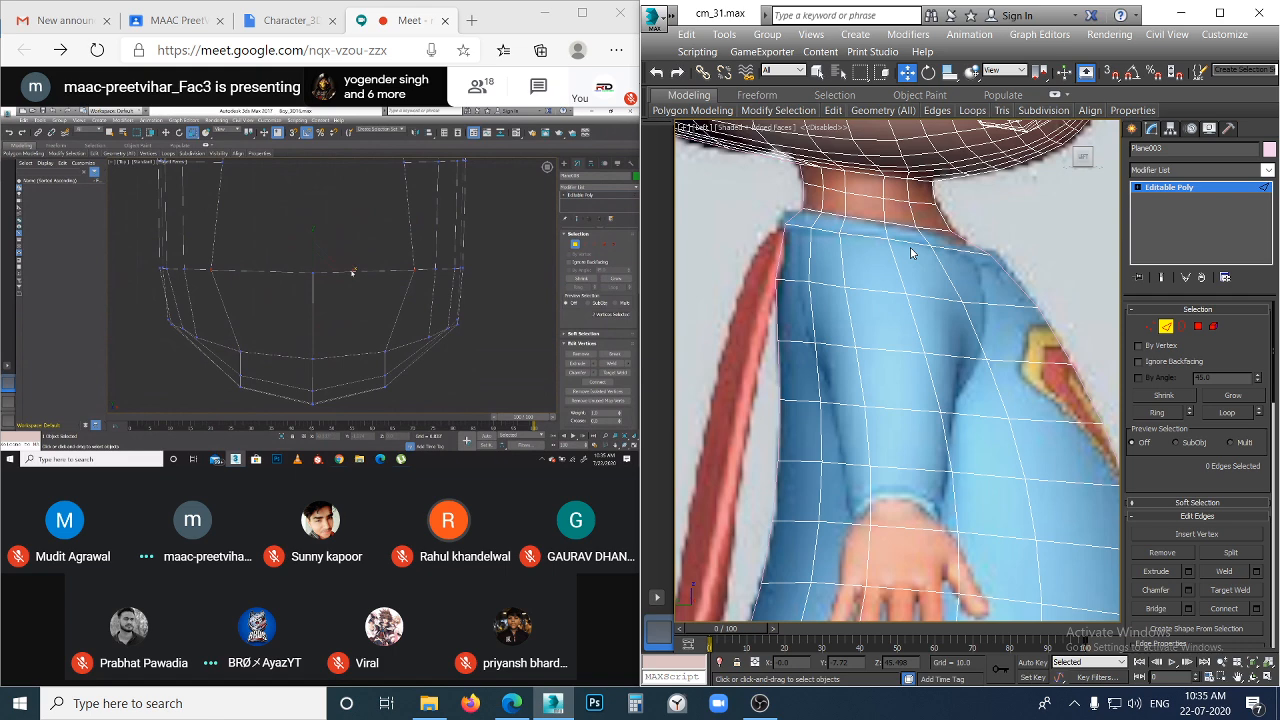
scroll(911, 253, up, 2)
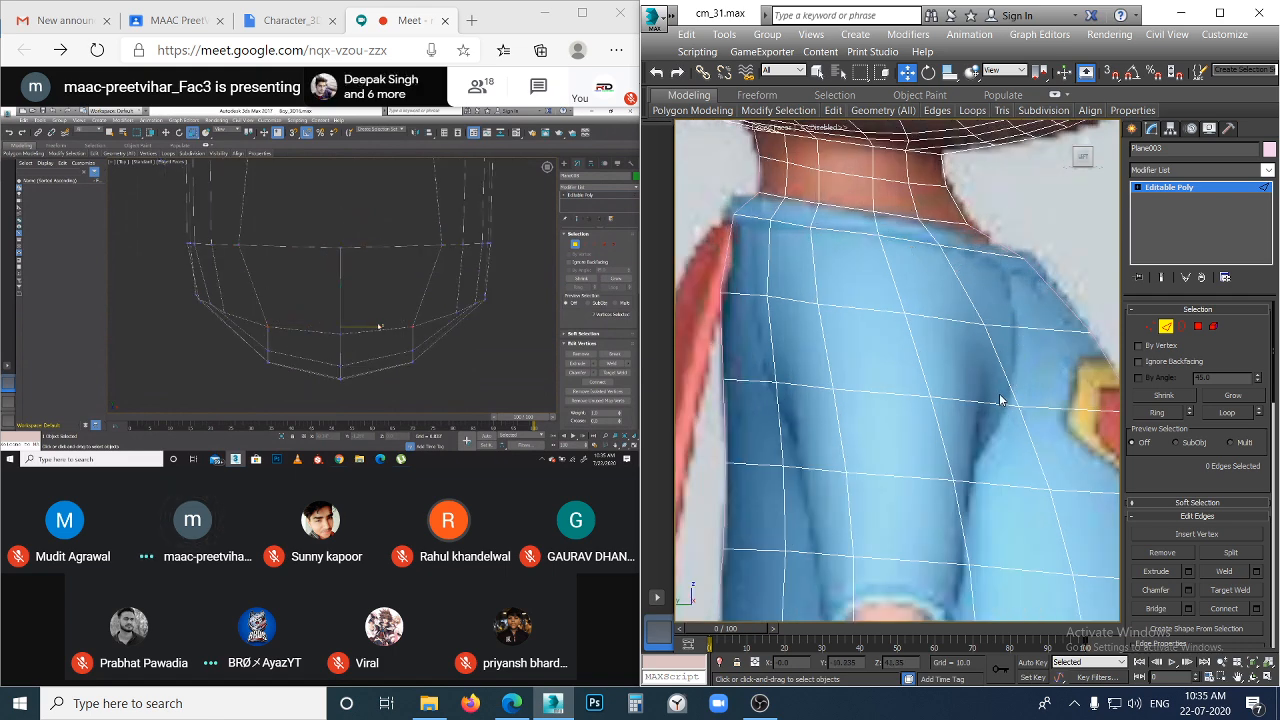
scroll(1000, 400, down, 3)
middle_drag(1000, 400, 889, 366)
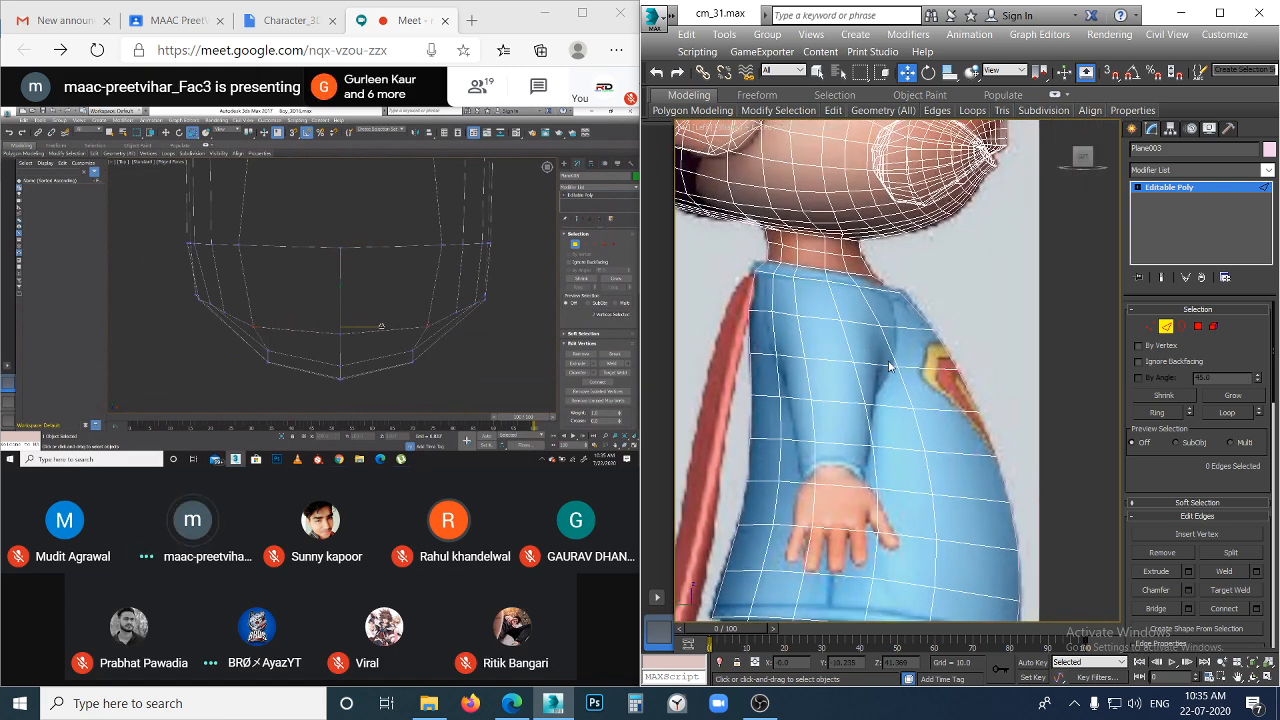
scroll(915, 405, down, 3)
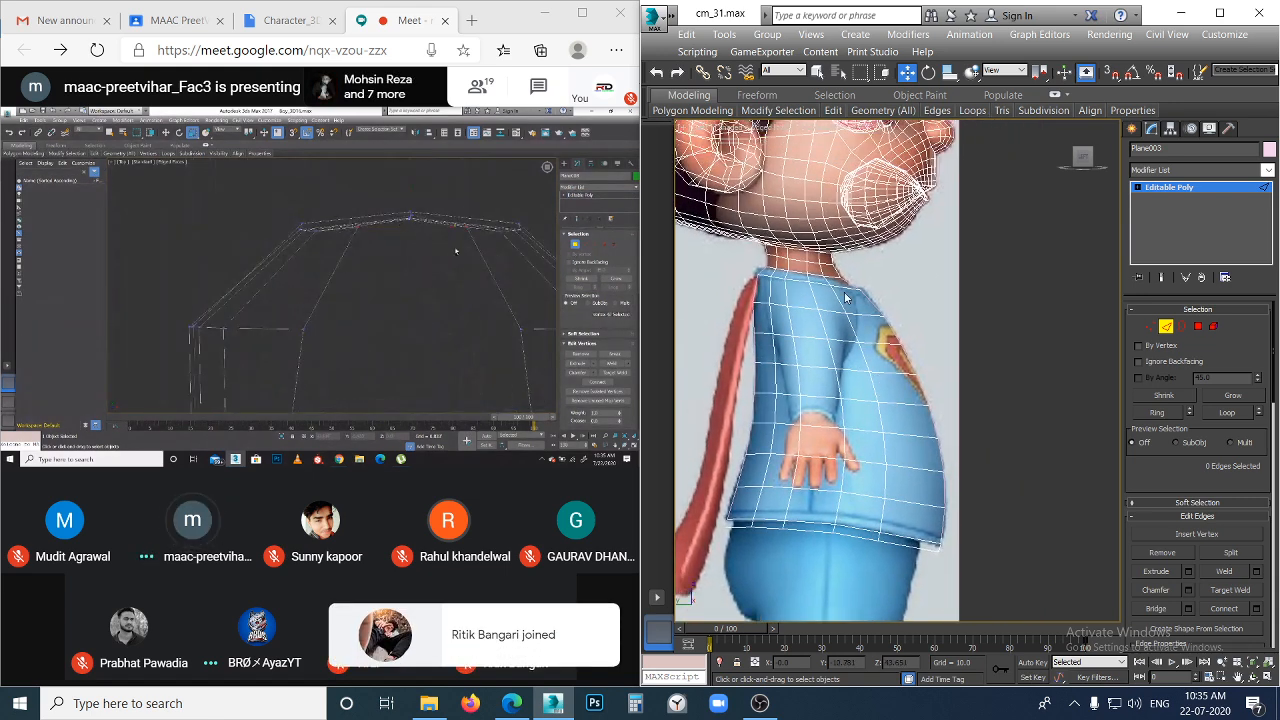
scroll(844, 292, up, 2)
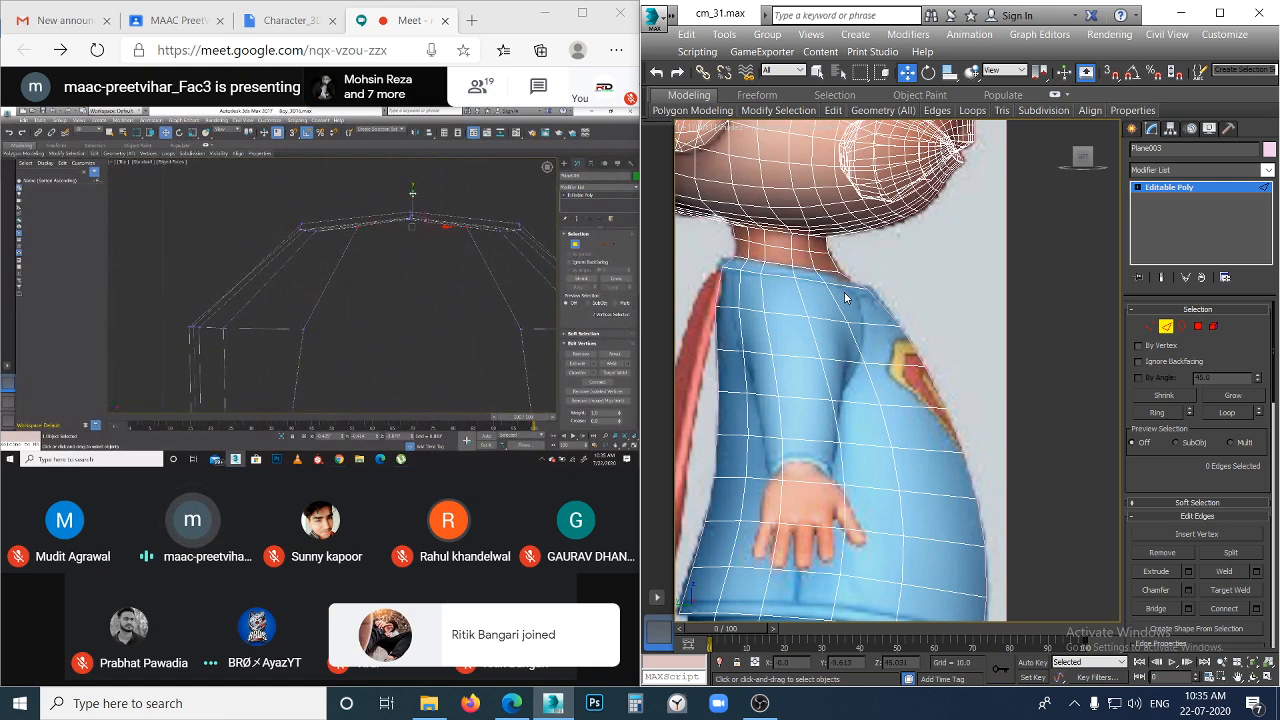
- Select the ten vertices of the vertical column just behind the shirt's front edge and move them forward about 0.75 units
key(1)
scroll(844, 292, up, 2)
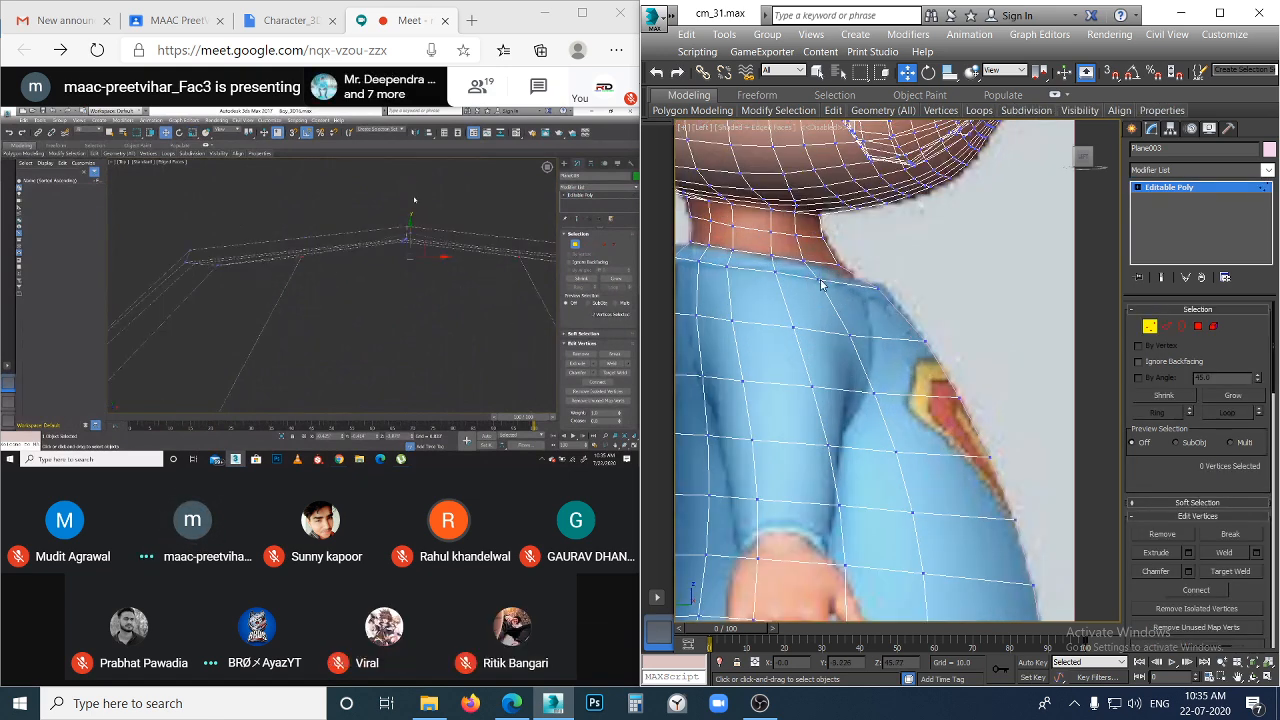
click(821, 283)
ctrl+click(848, 333)
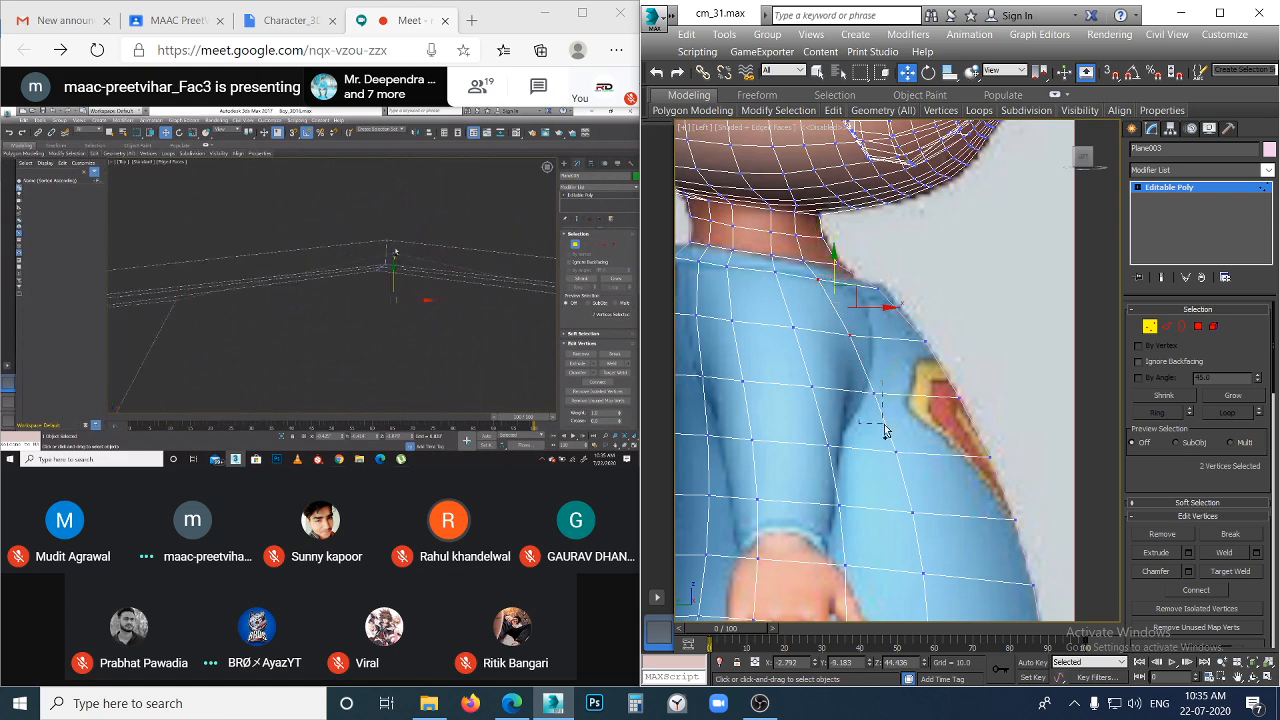
ctrl+click(875, 393)
ctrl+click(913, 508)
middle_drag(913, 510, 857, 300)
ctrl+drag(933, 675, 932, 674)
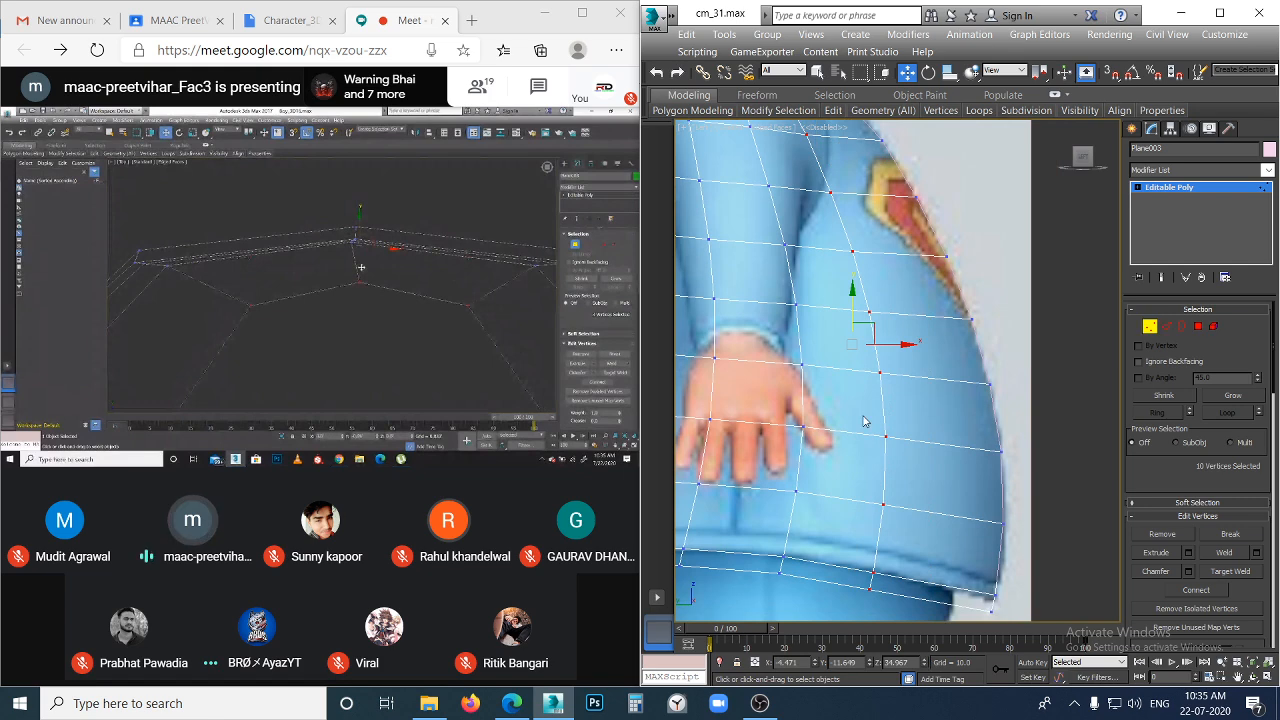
middle_drag(866, 421, 890, 486)
scroll(886, 463, down, 2)
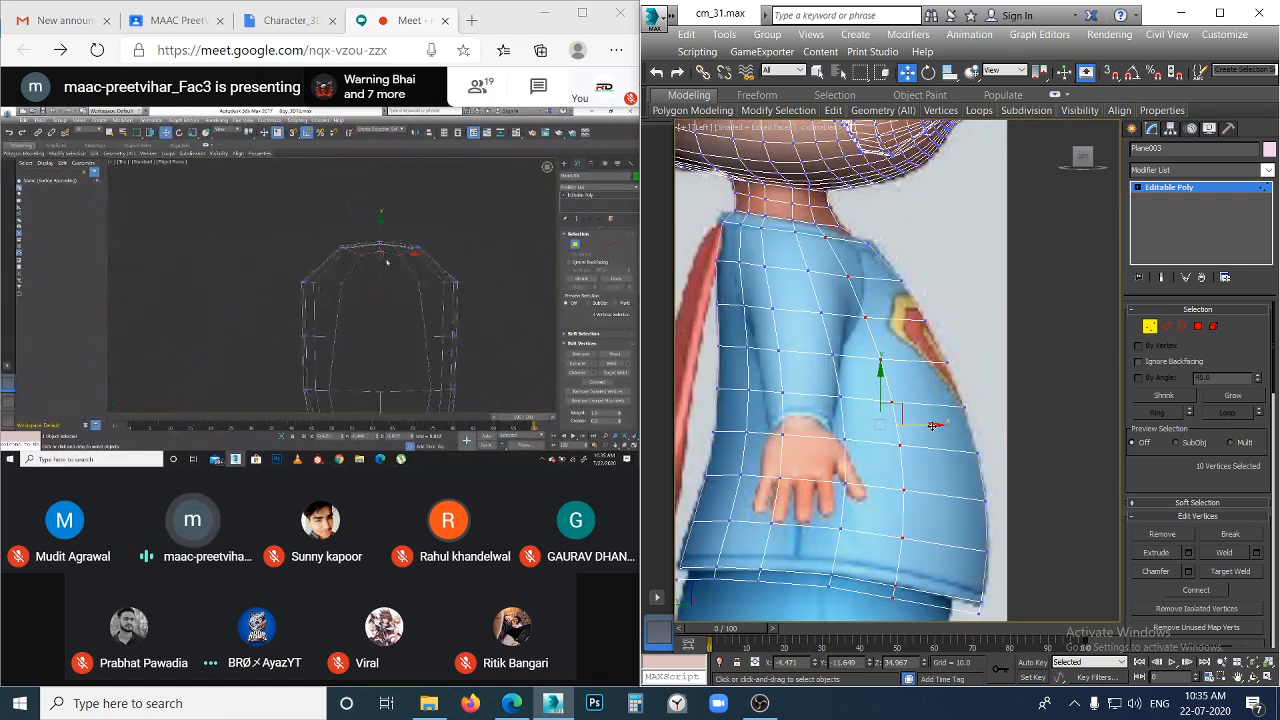
drag(930, 428, 957, 430)
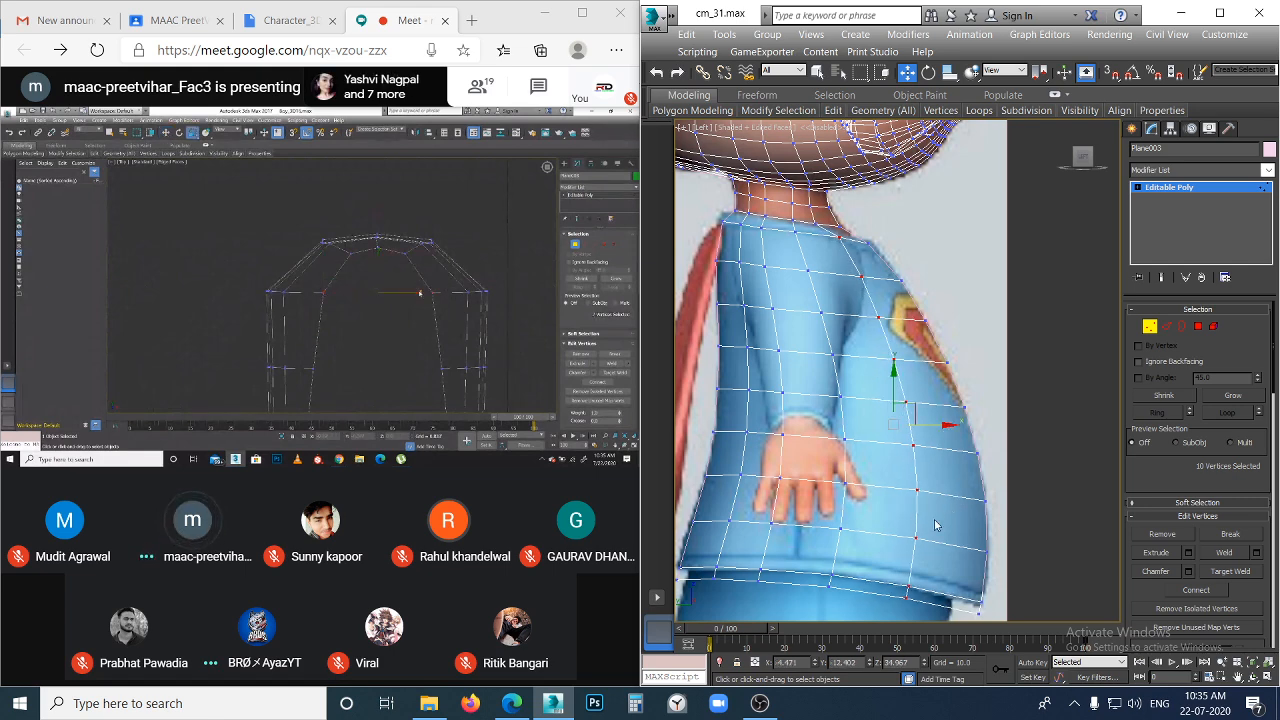
click(980, 436)
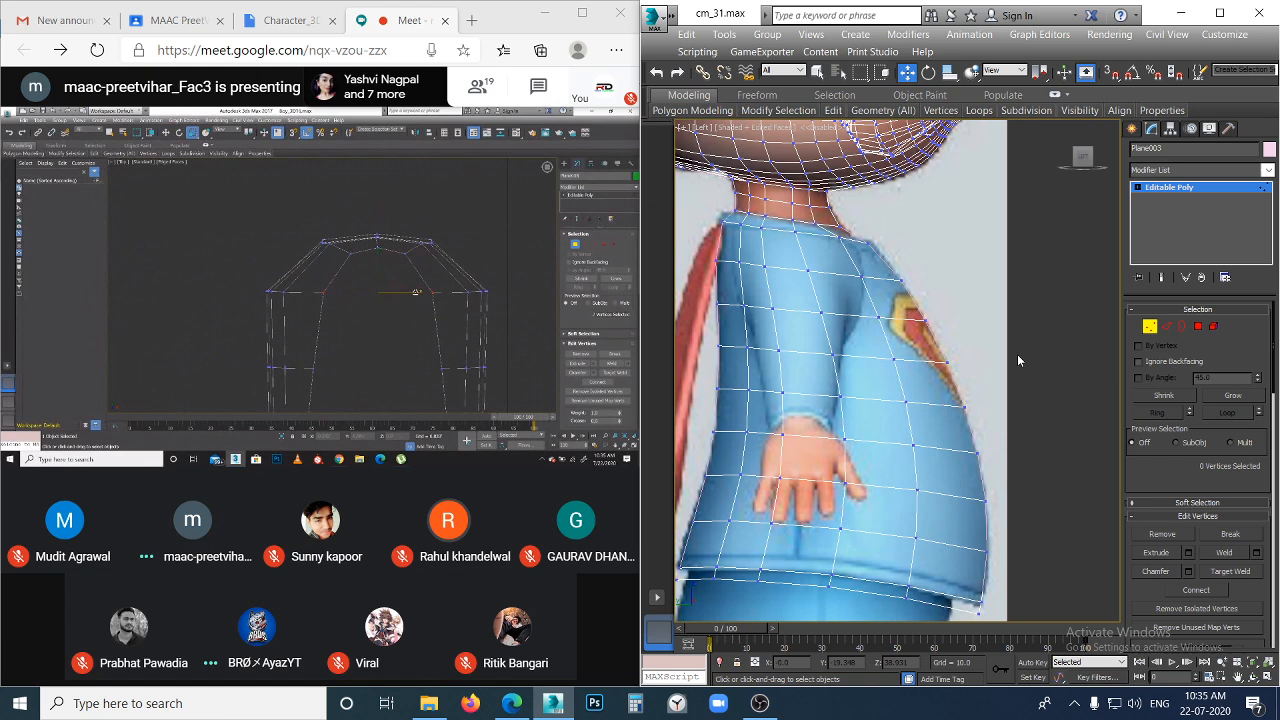
- Restore the ten-vertex column selection near the shirt's front and fine-tune its height, with a final raise of about 0.11 units
scroll(958, 422, down, 3)
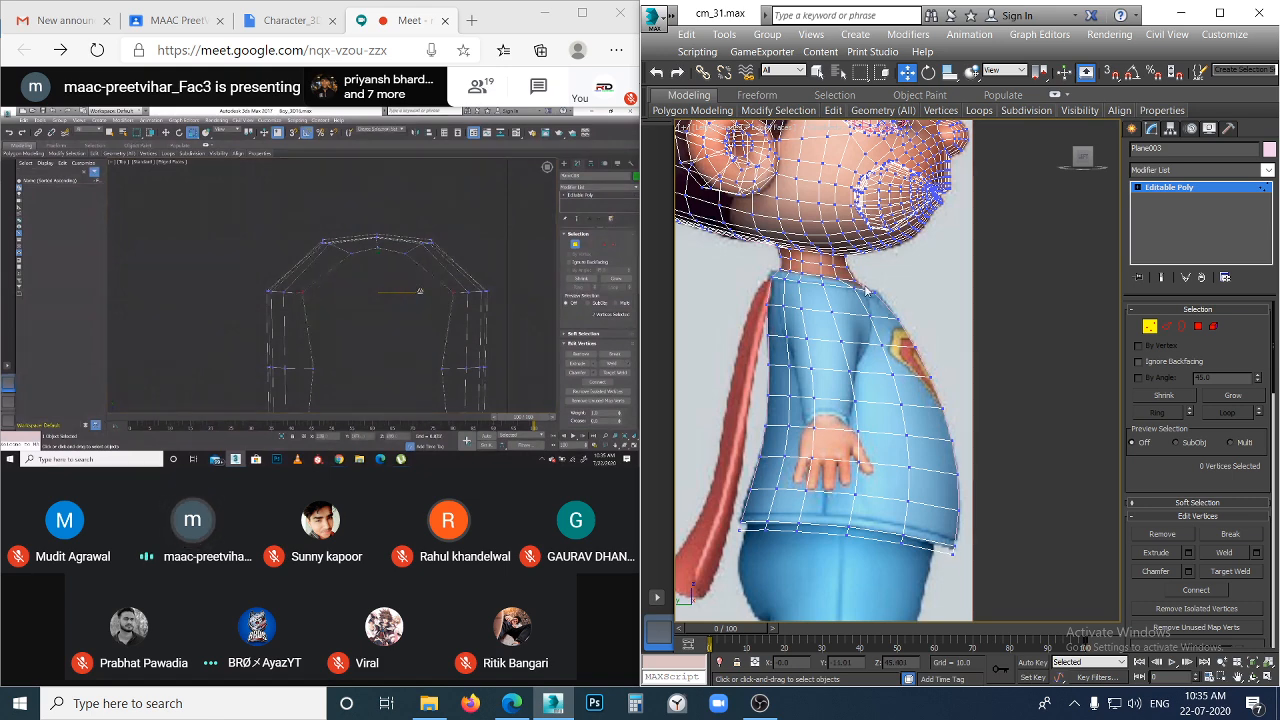
scroll(860, 305, up, 5)
click(834, 278)
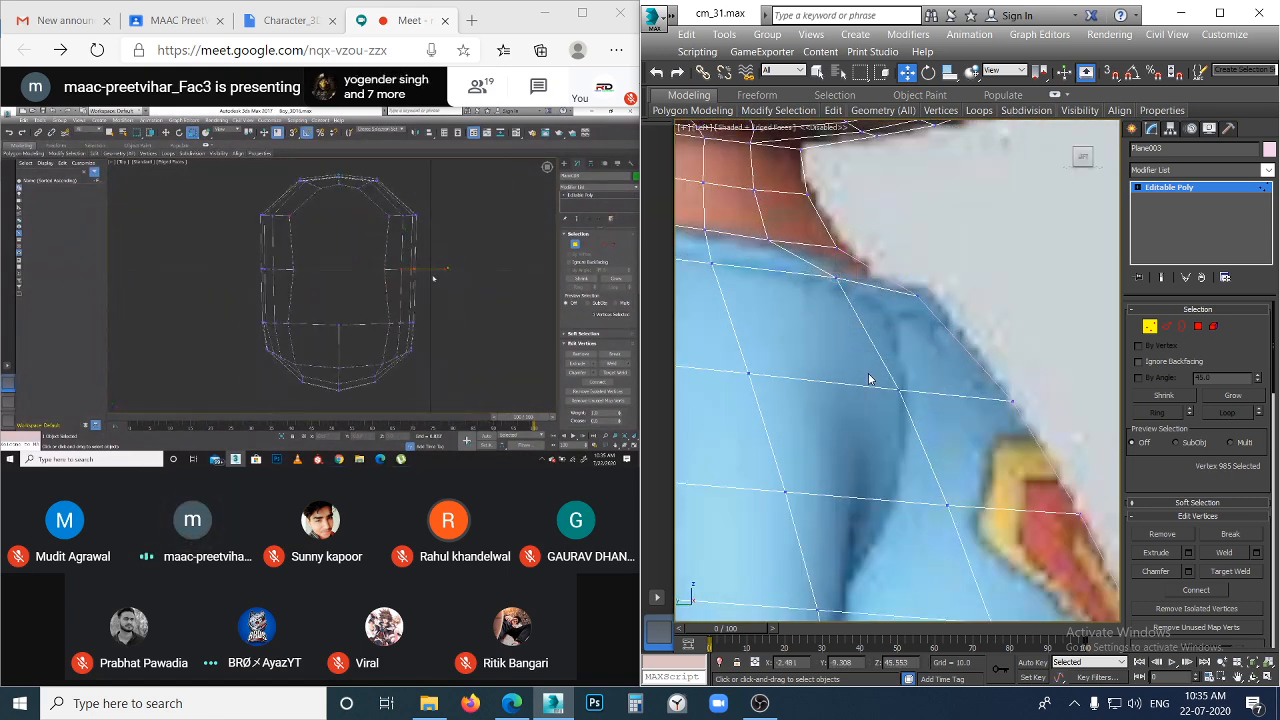
key(ctrl+z)
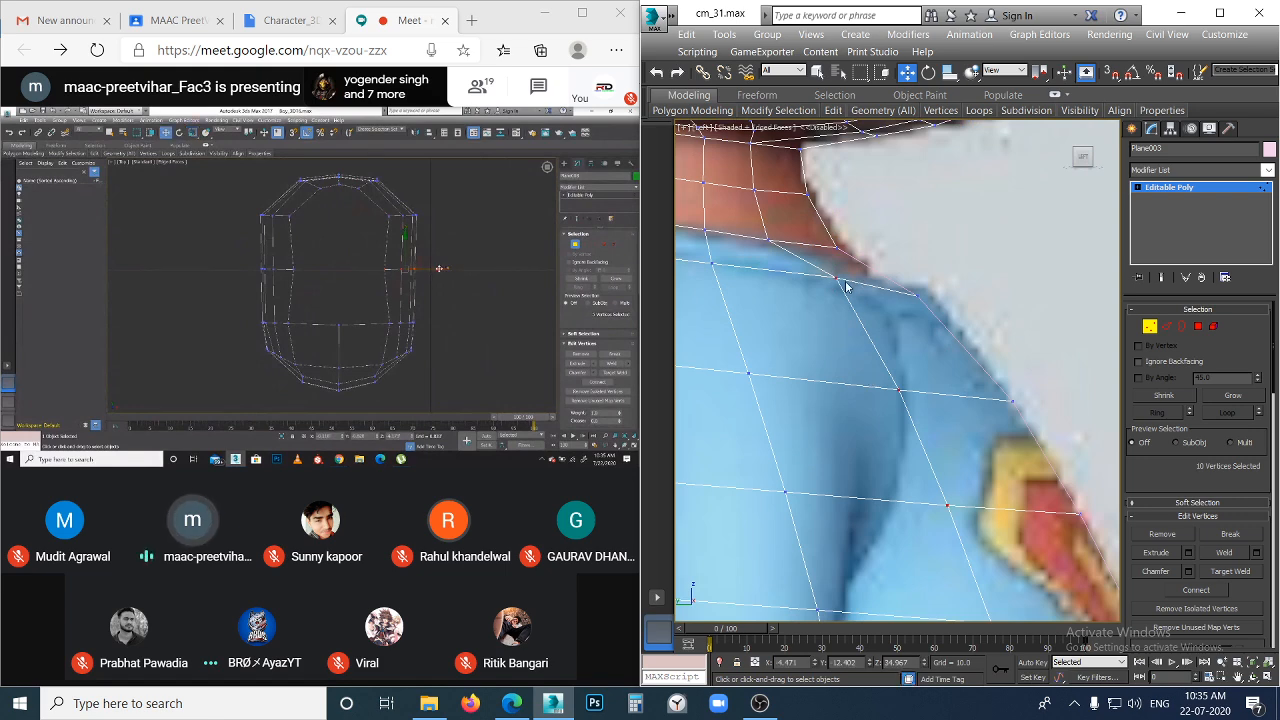
scroll(848, 300, down, 5)
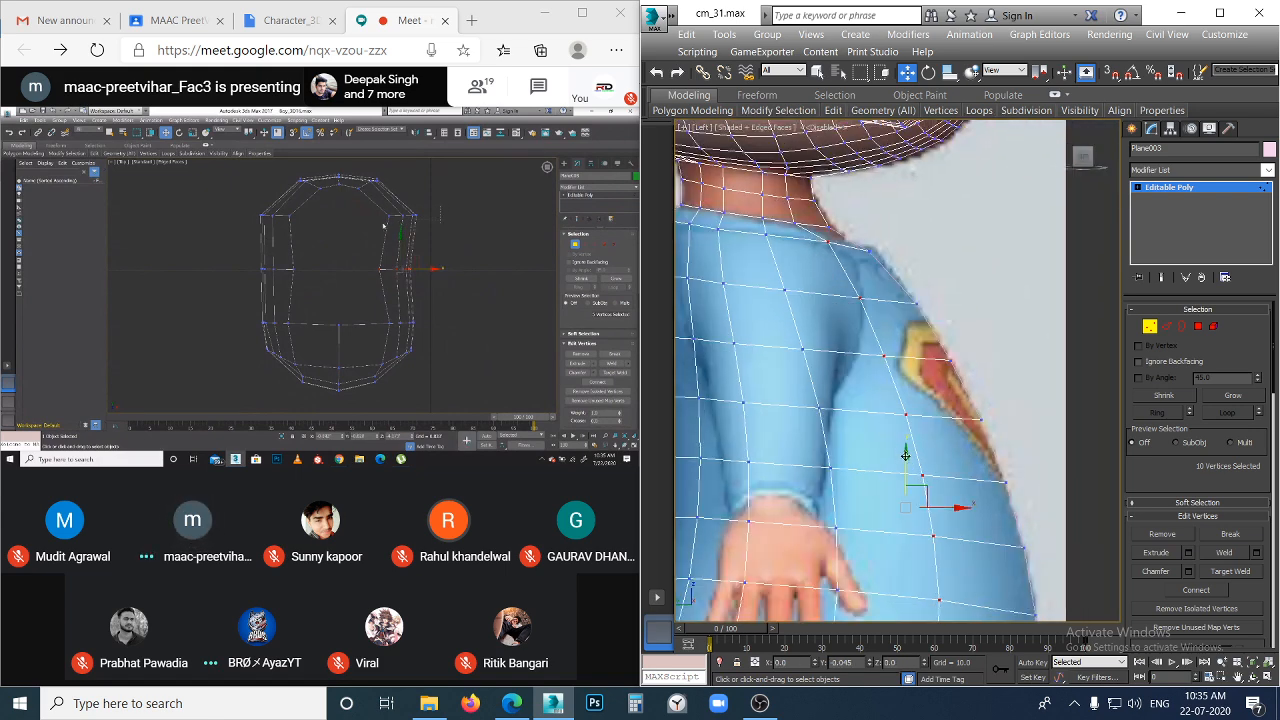
drag(905, 456, 906, 458)
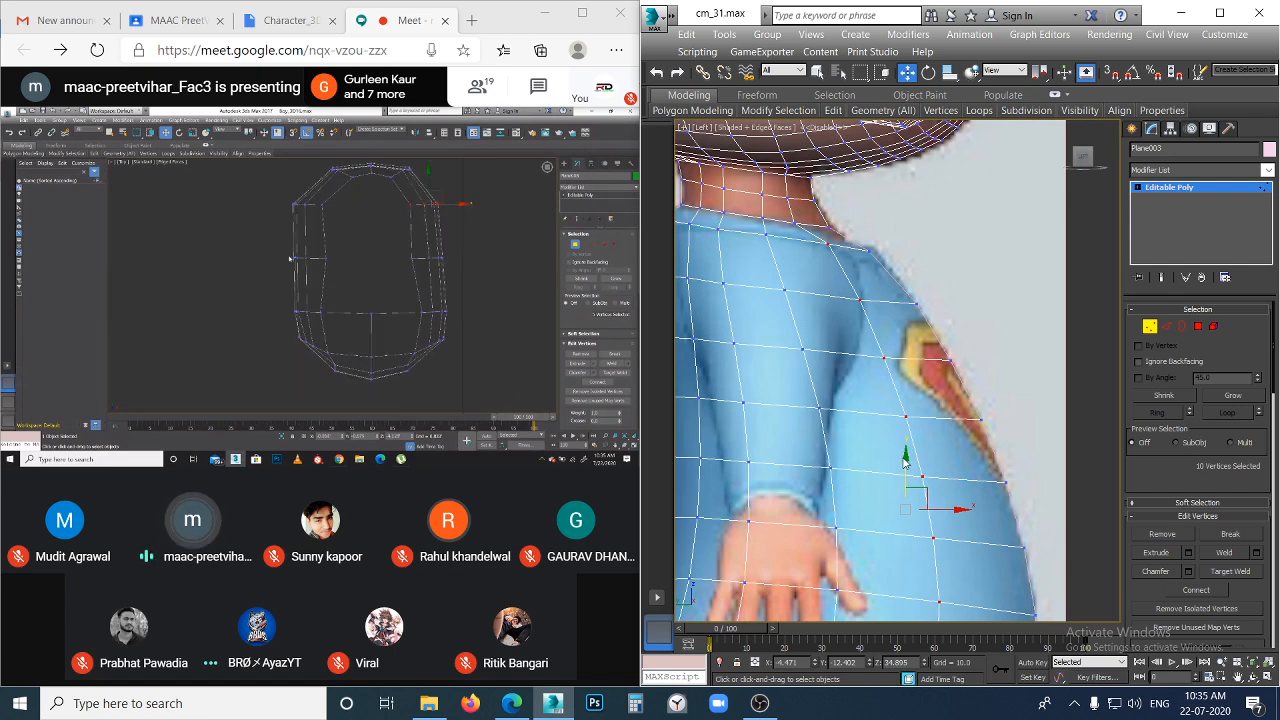
click(903, 462)
double_click(904, 452)
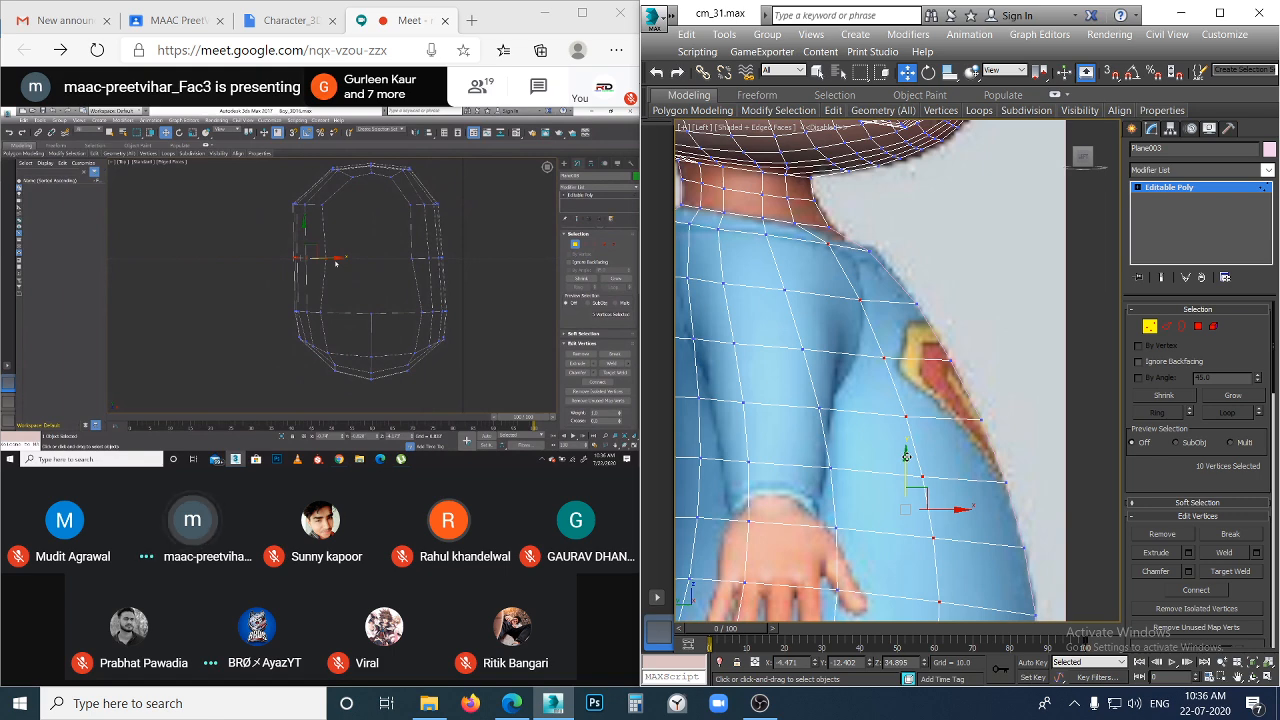
drag(906, 455, 908, 454)
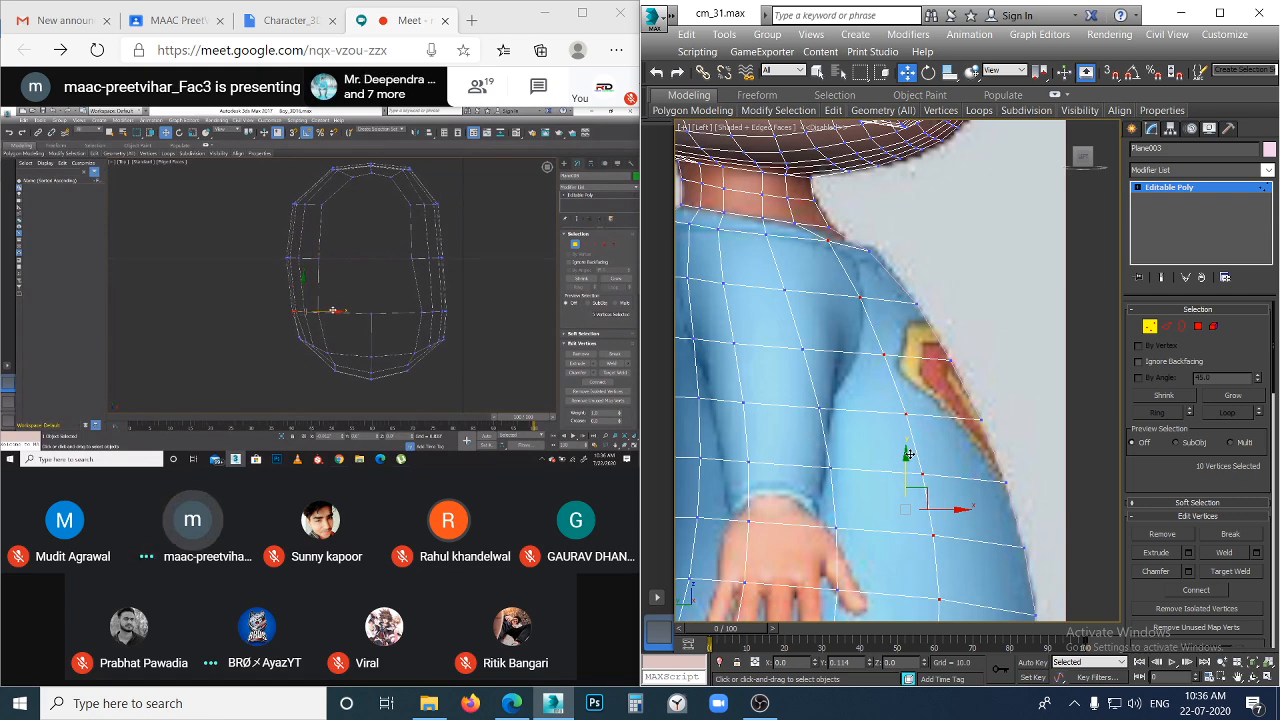
click(1017, 312)
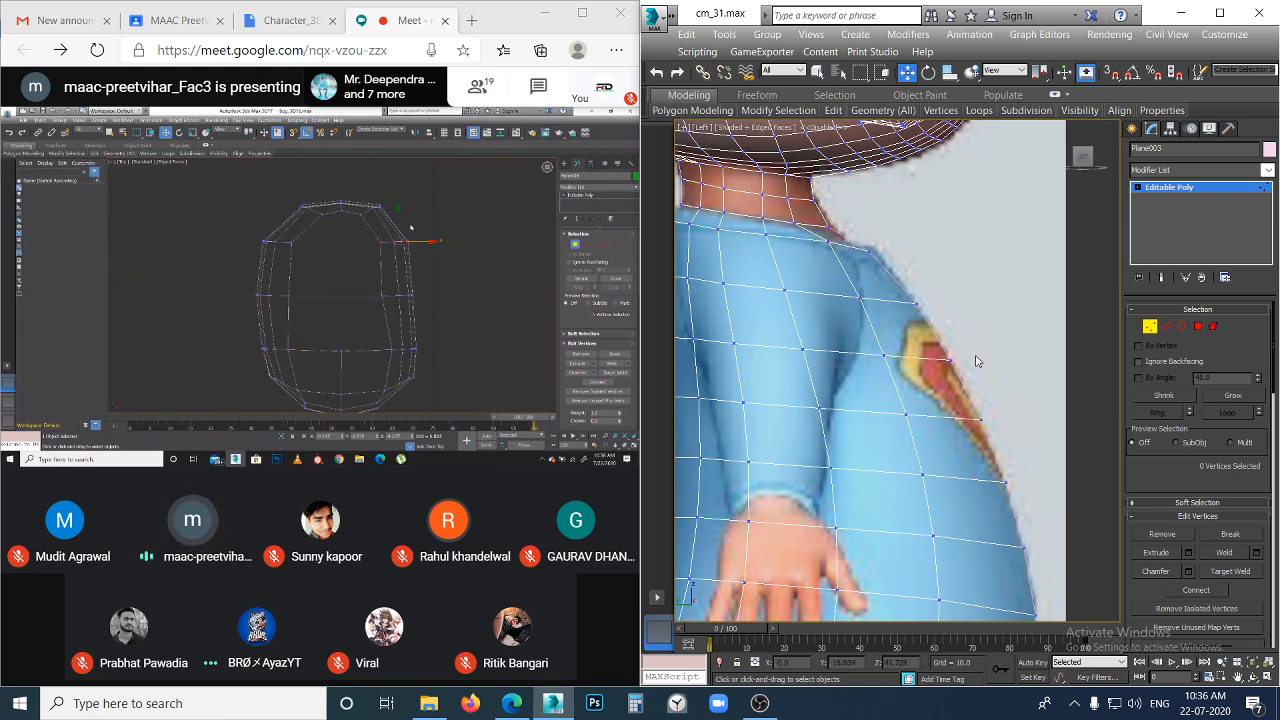
- Nudge the top vertex of that column, just below the base of the neck, to even out the collar line
scroll(963, 360, down, 2)
scroll(868, 300, up, 2)
click(868, 278)
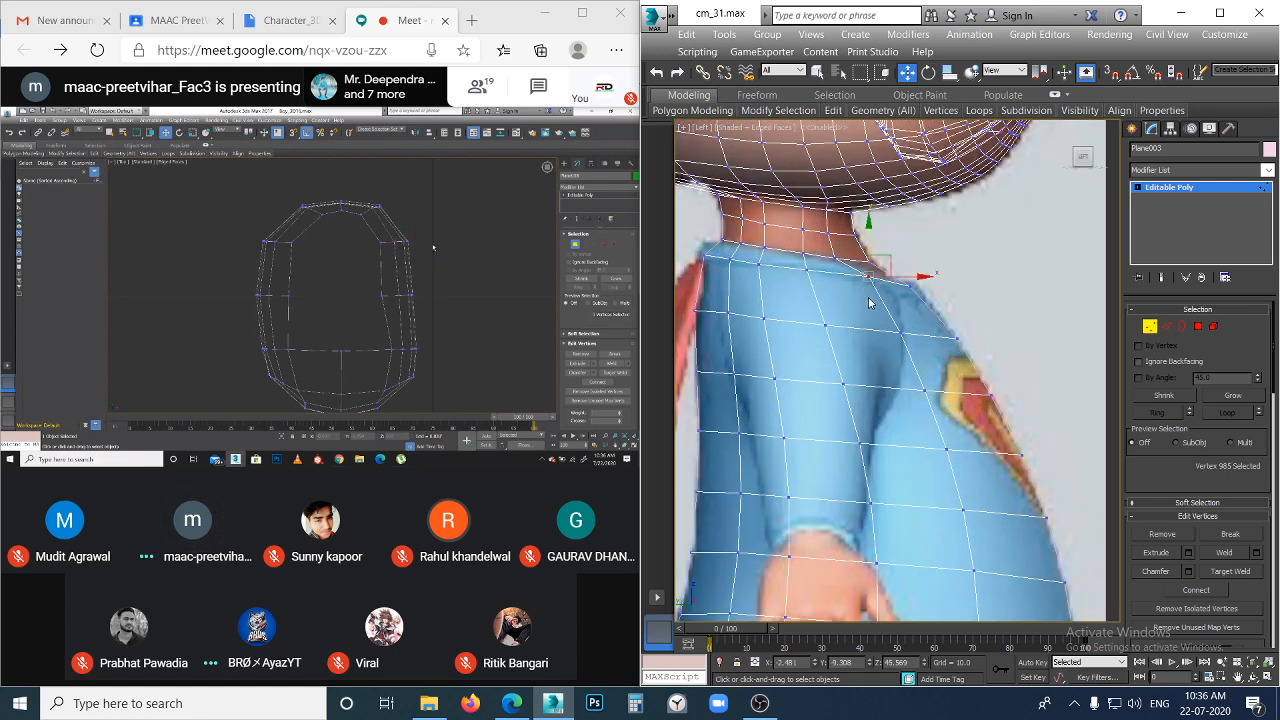
scroll(868, 285, up, 2)
drag(870, 257, 878, 263)
click(888, 328)
scroll(887, 330, down, 3)
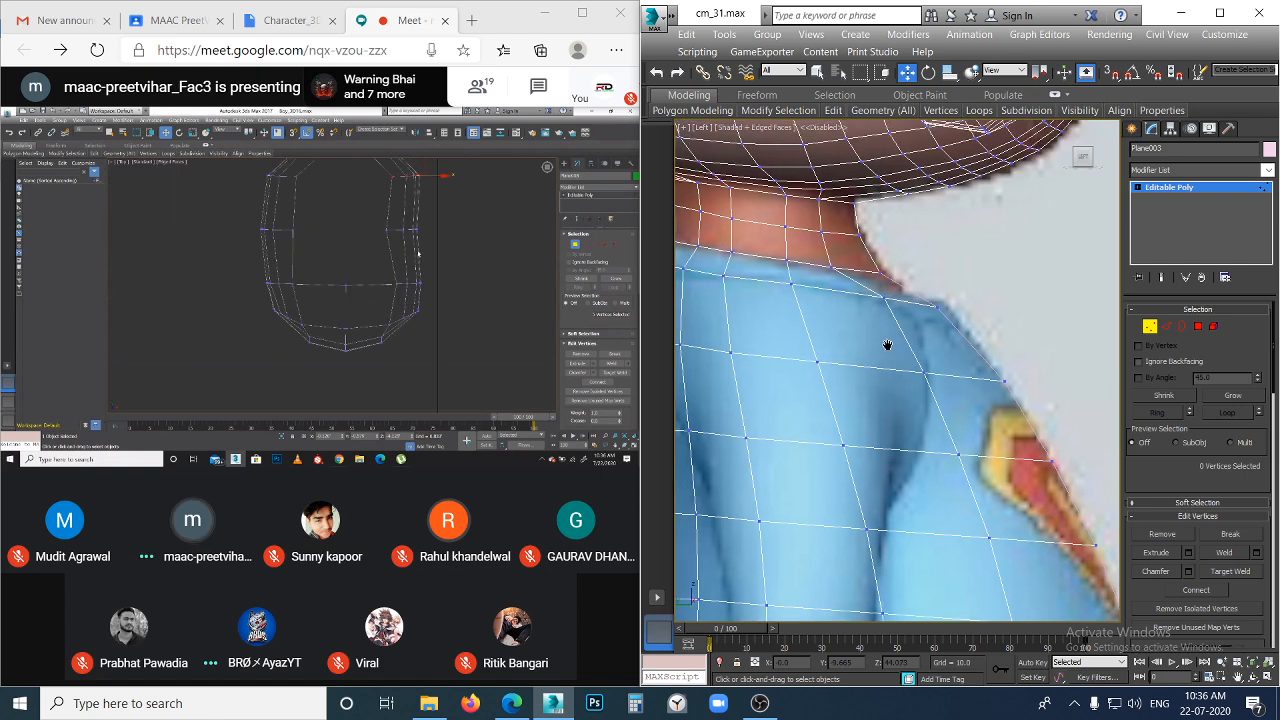
- Nudge the neckline vertex just behind the front of the neck's base horizontally to even out the collar line
click(845, 271)
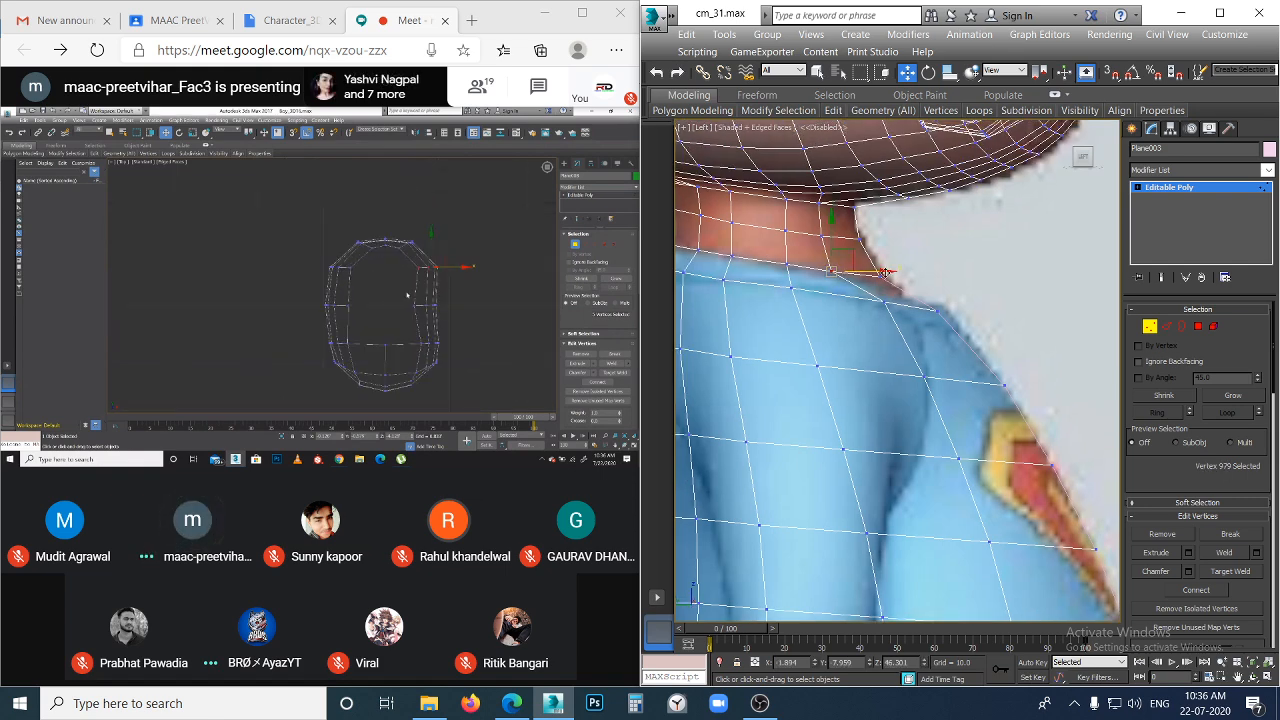
drag(845, 271, 853, 271)
click(874, 389)
- Select the shirt's outer side polygon at the height of the chest emblem in the front view, and return to the left view
scroll(874, 390, down, 5)
middle_drag(890, 555, 900, 456)
middle_drag(854, 289, 867, 349)
scroll(866, 350, up, 2)
scroll(866, 350, up, 2)
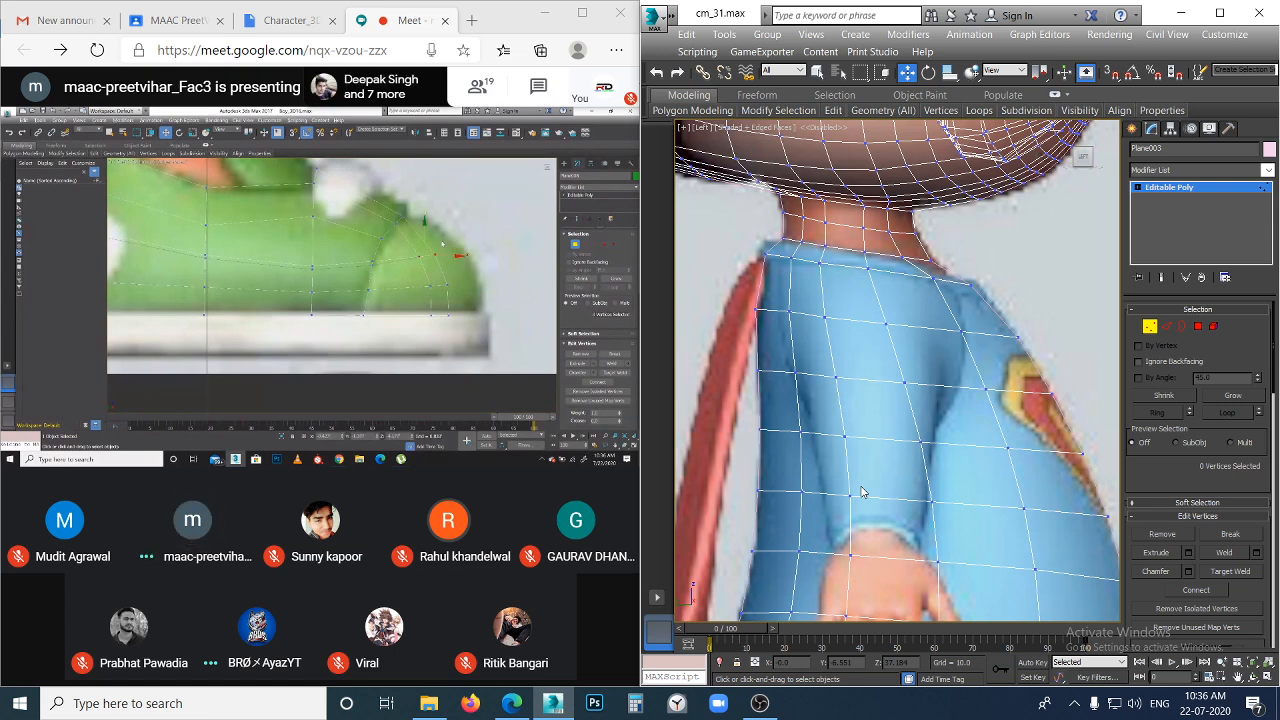
key(f)
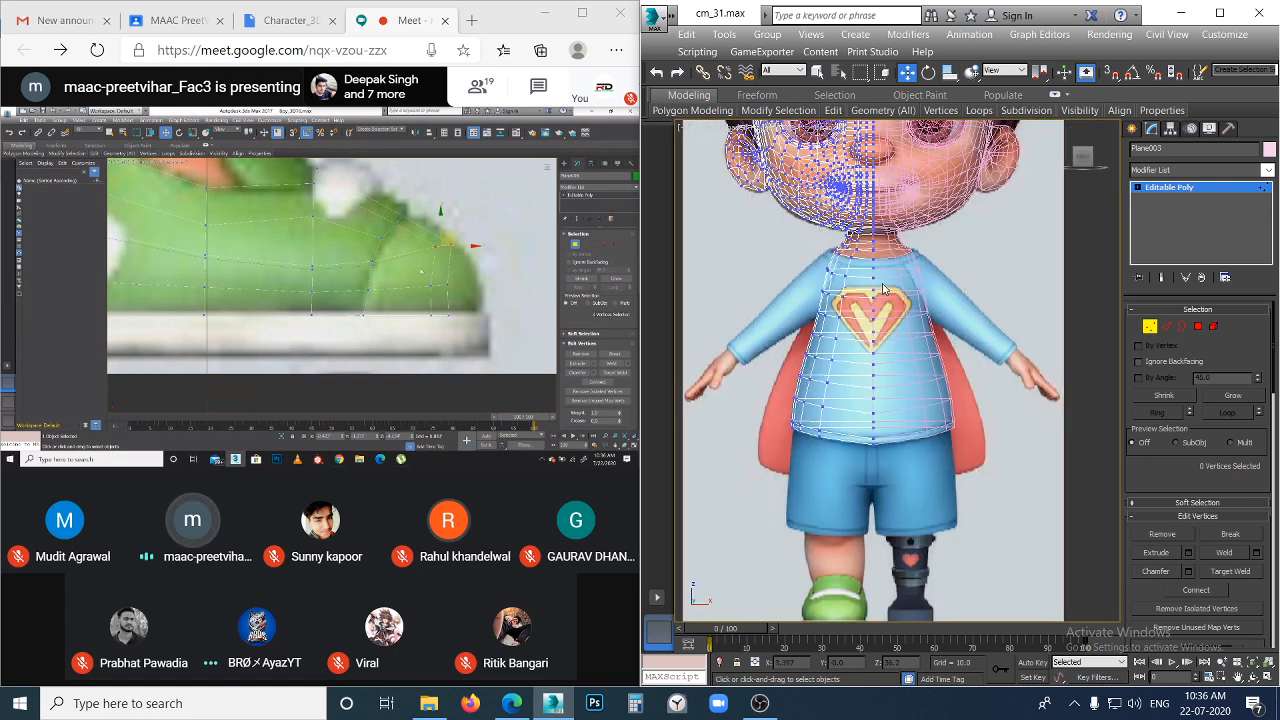
scroll(850, 295, up, 6)
middle_drag(823, 302, 1118, 307)
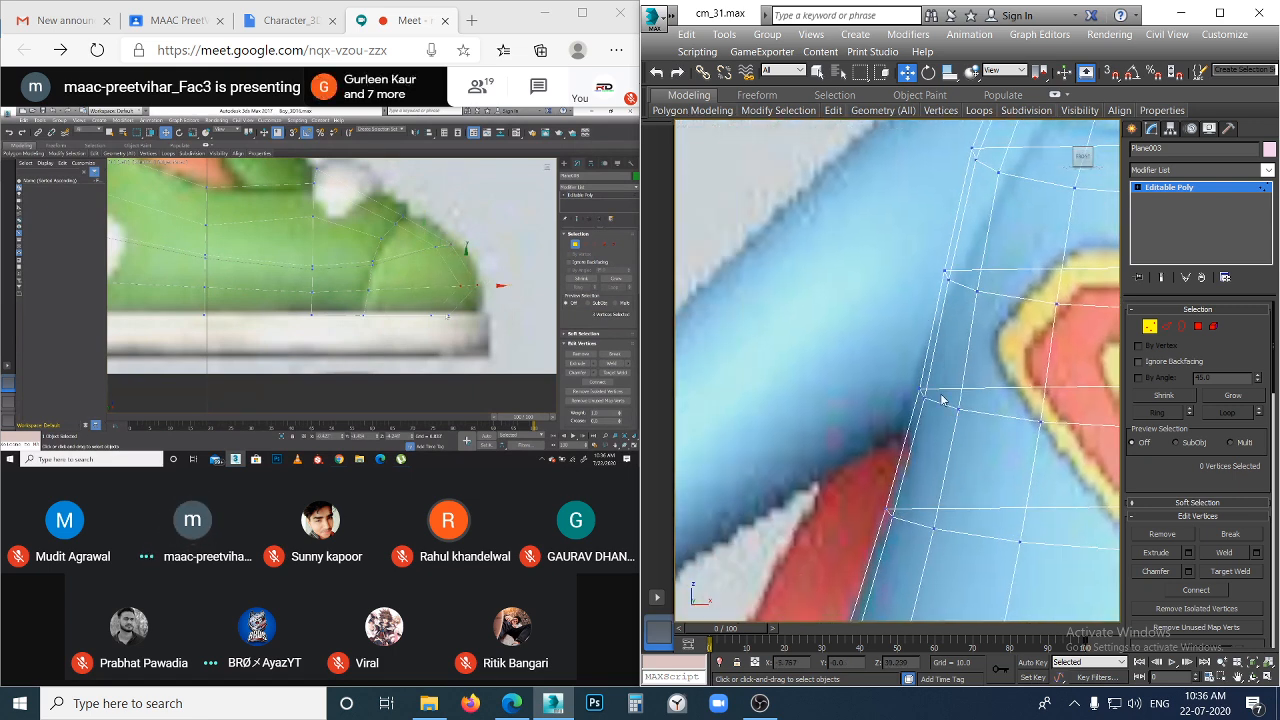
key(4)
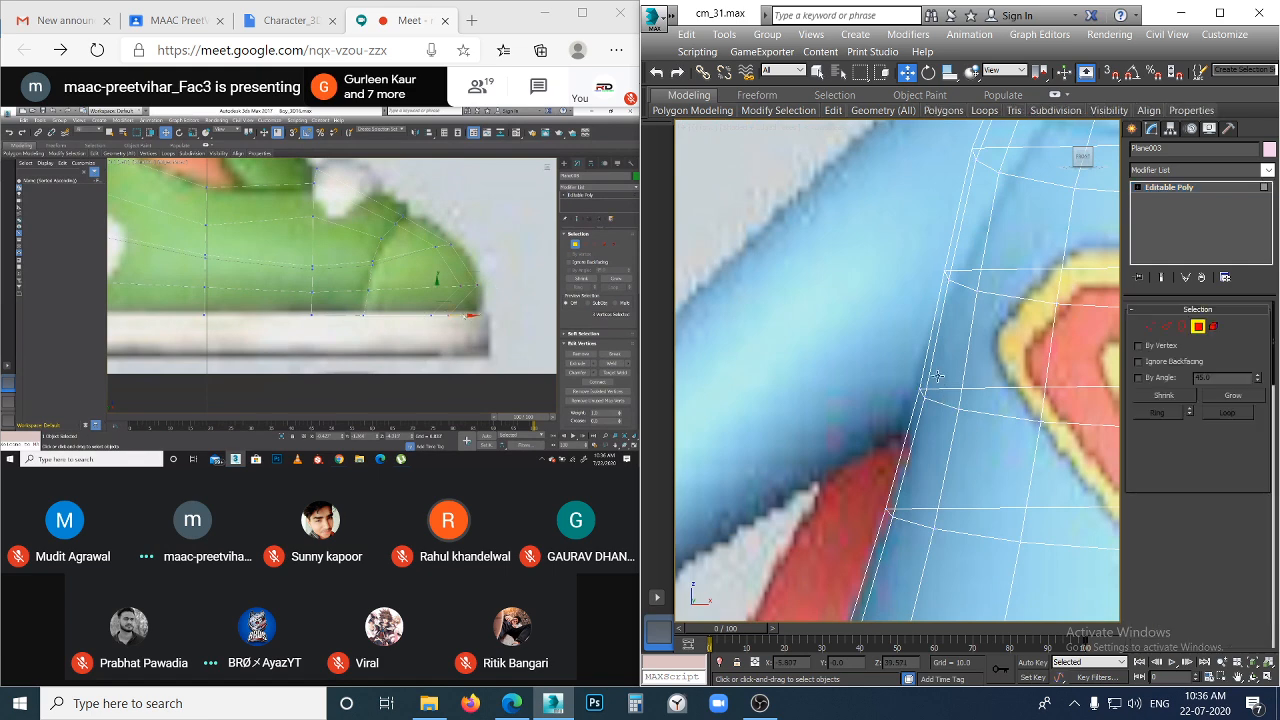
click(928, 373)
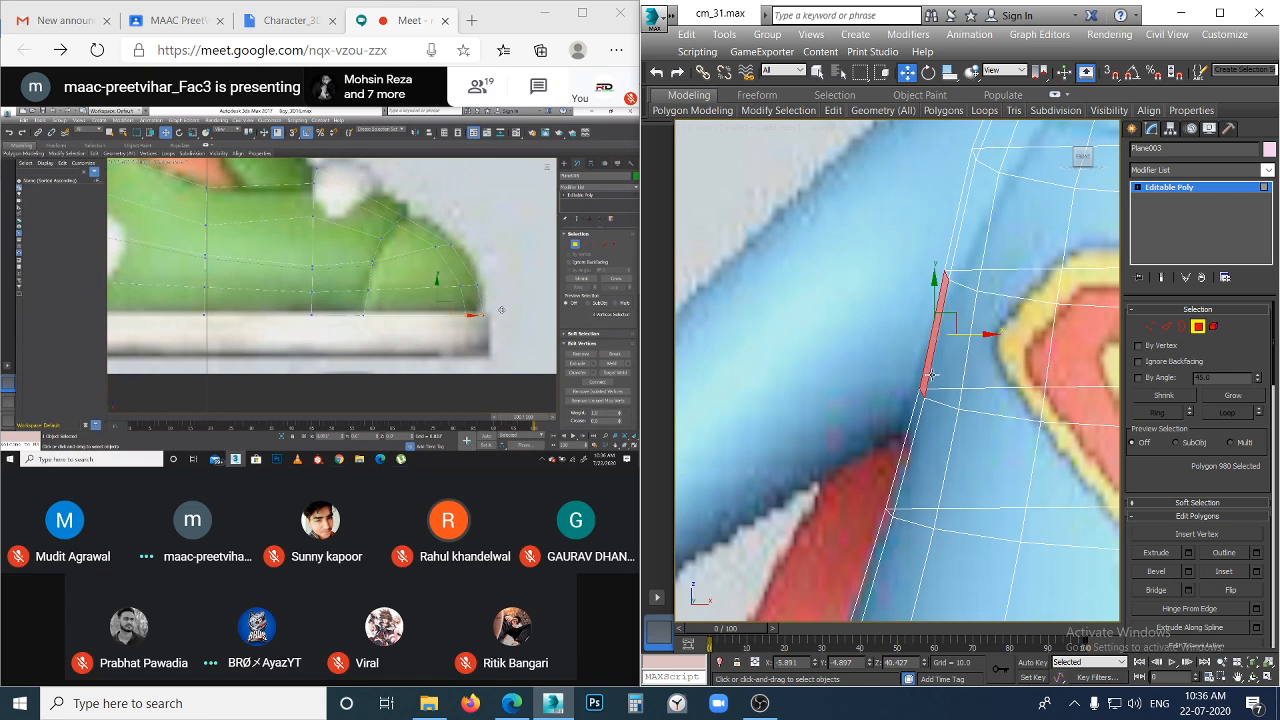
key(l)
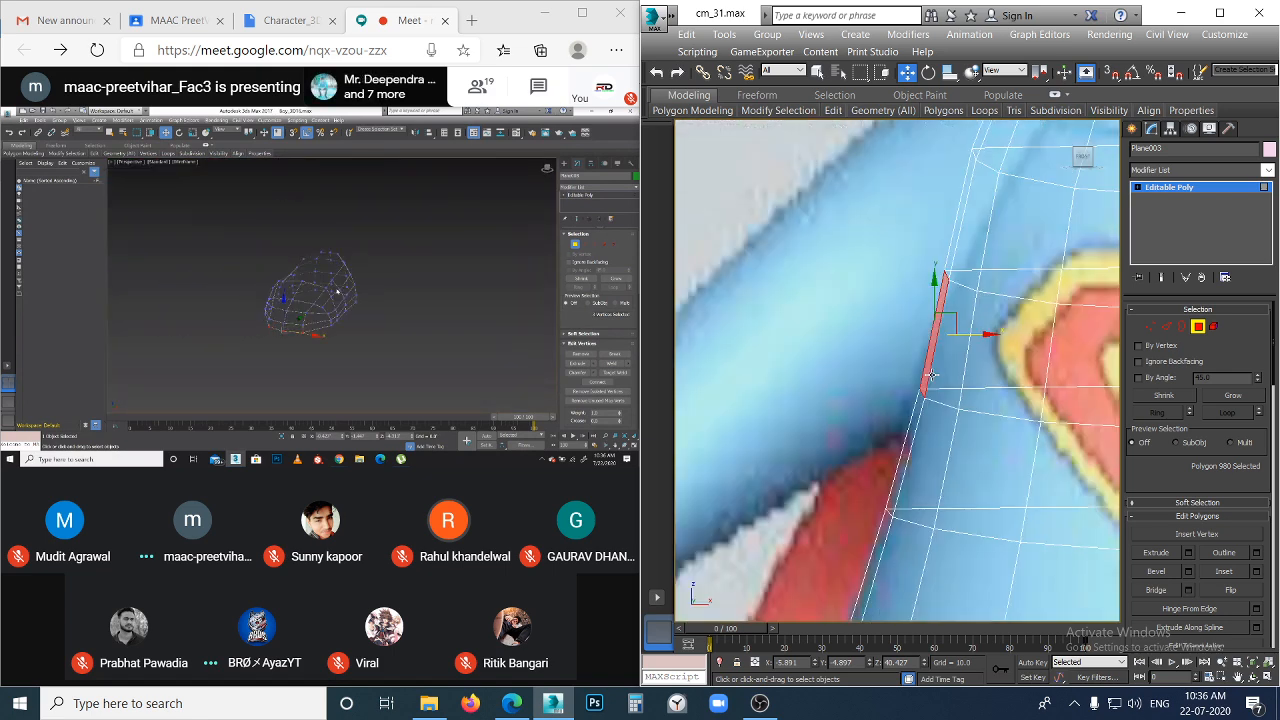
key(l)
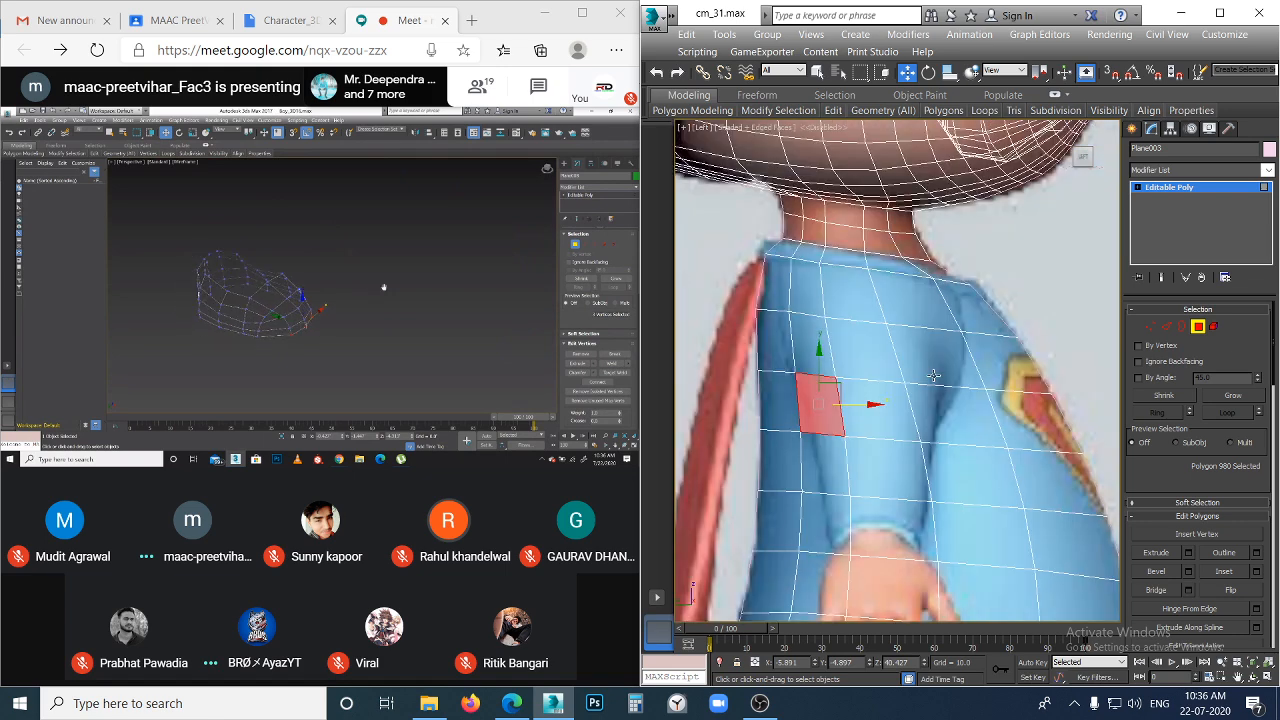
- Extend the selection to a three-by-three block of nine side polygons covering the area where the sleeve joins the shoulder
ctrl+click(875, 410)
ctrl+click(955, 412)
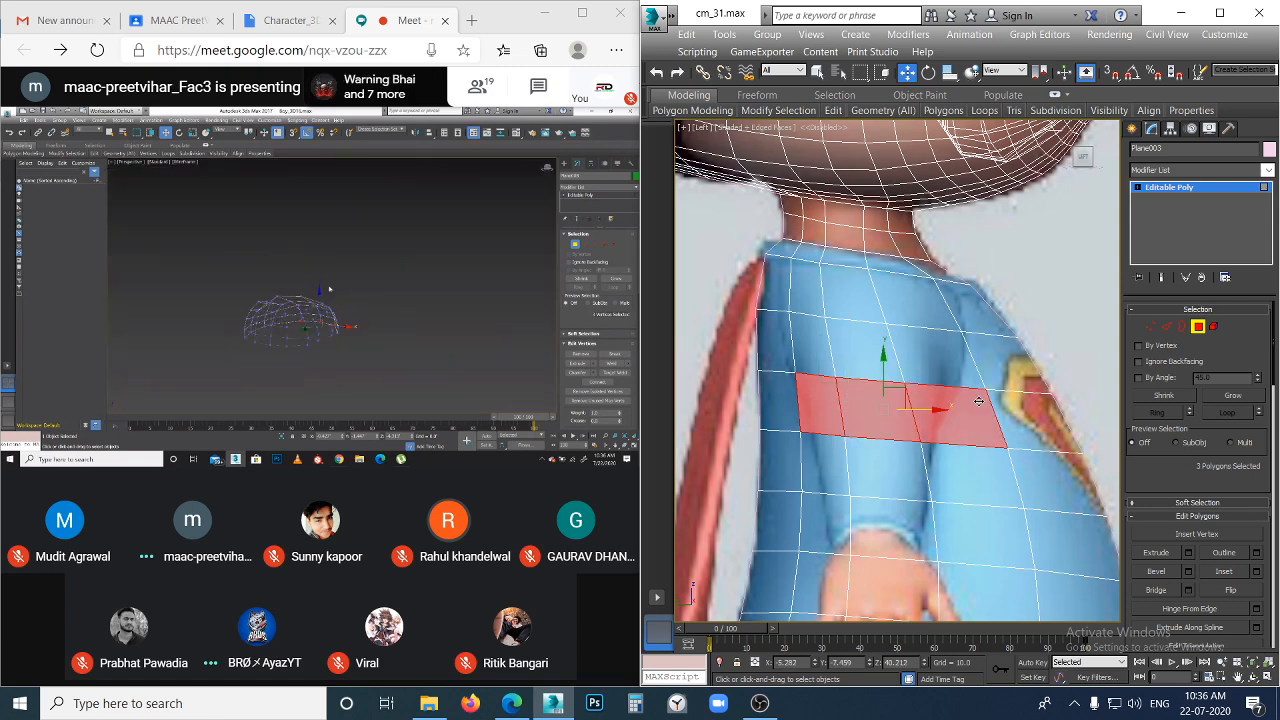
ctrl+click(922, 352)
ctrl+click(882, 359)
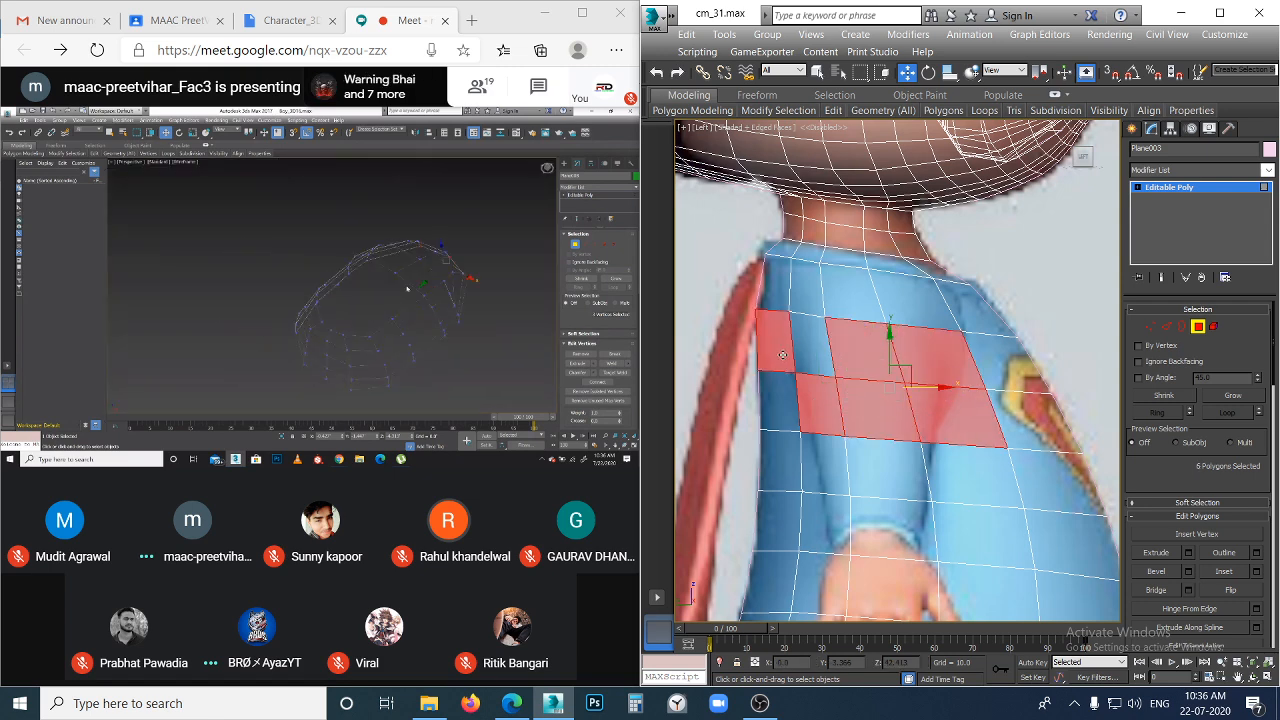
ctrl+click(806, 292)
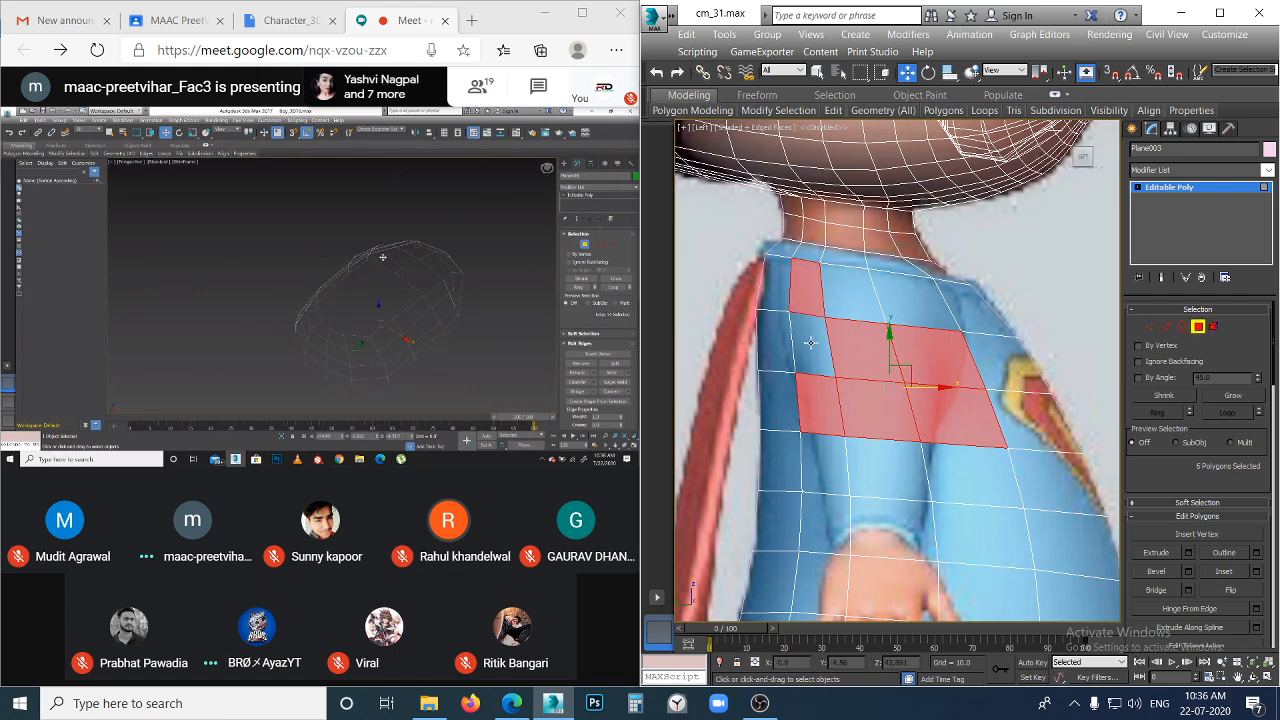
ctrl+click(812, 343)
ctrl+click(846, 296)
ctrl+click(903, 305)
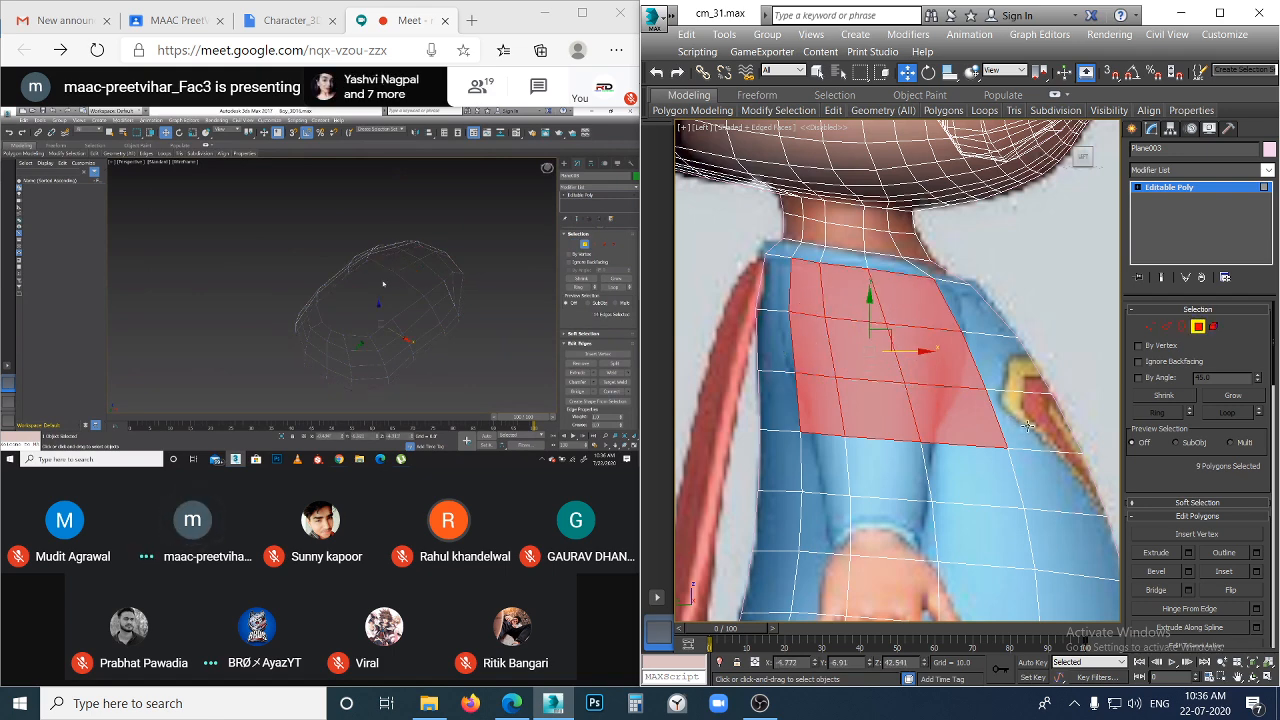
- Inset the nine selected shoulder polygons by 0.522 and clear their selection
click(1256, 571)
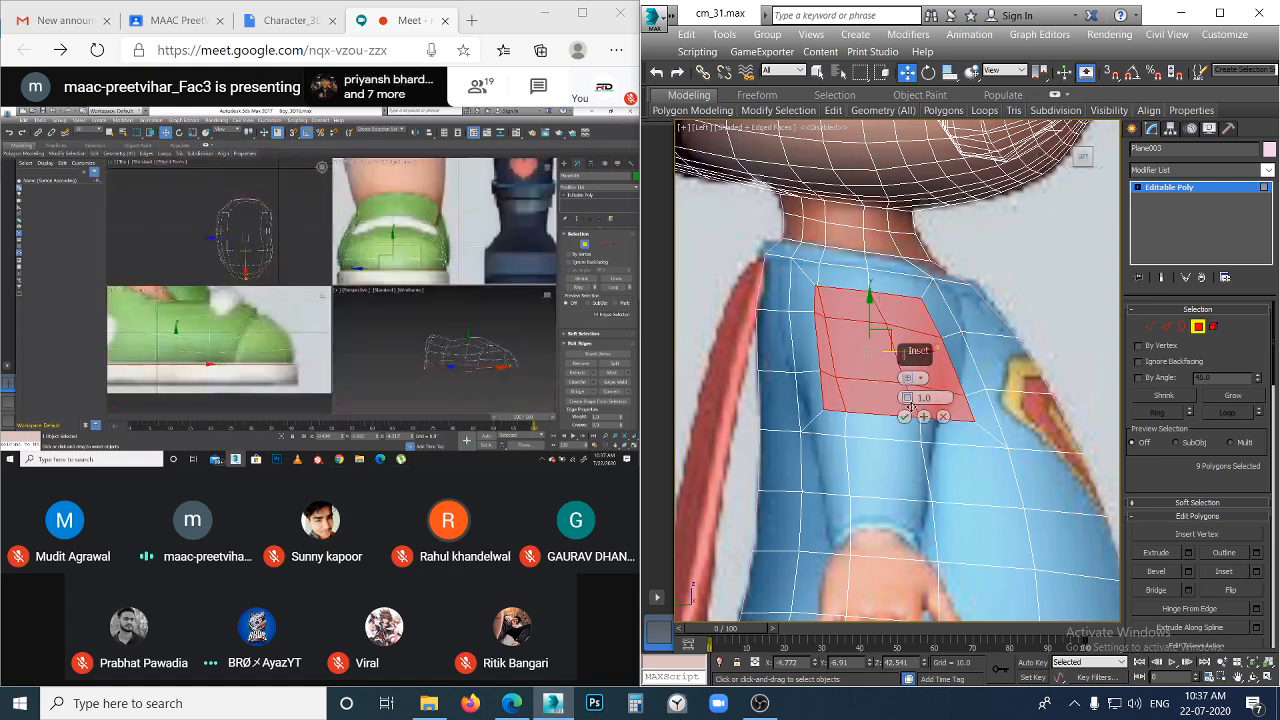
drag(908, 399, 910, 409)
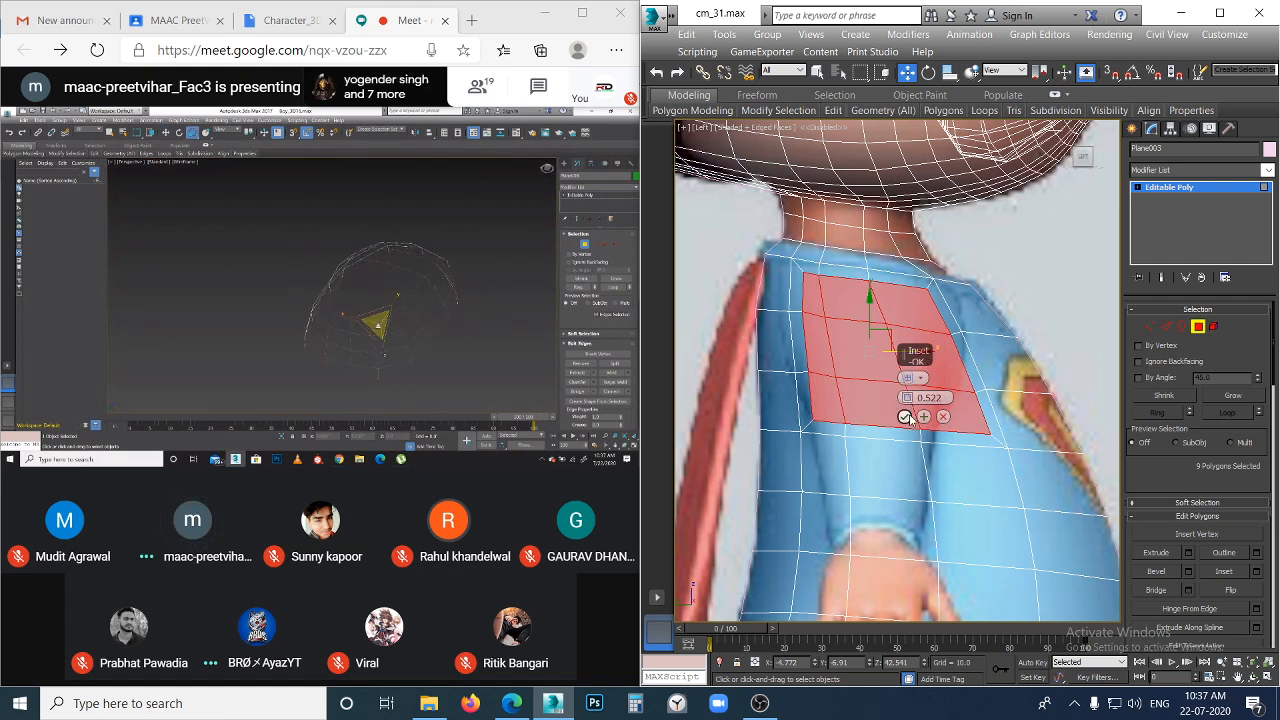
click(905, 416)
click(988, 491)
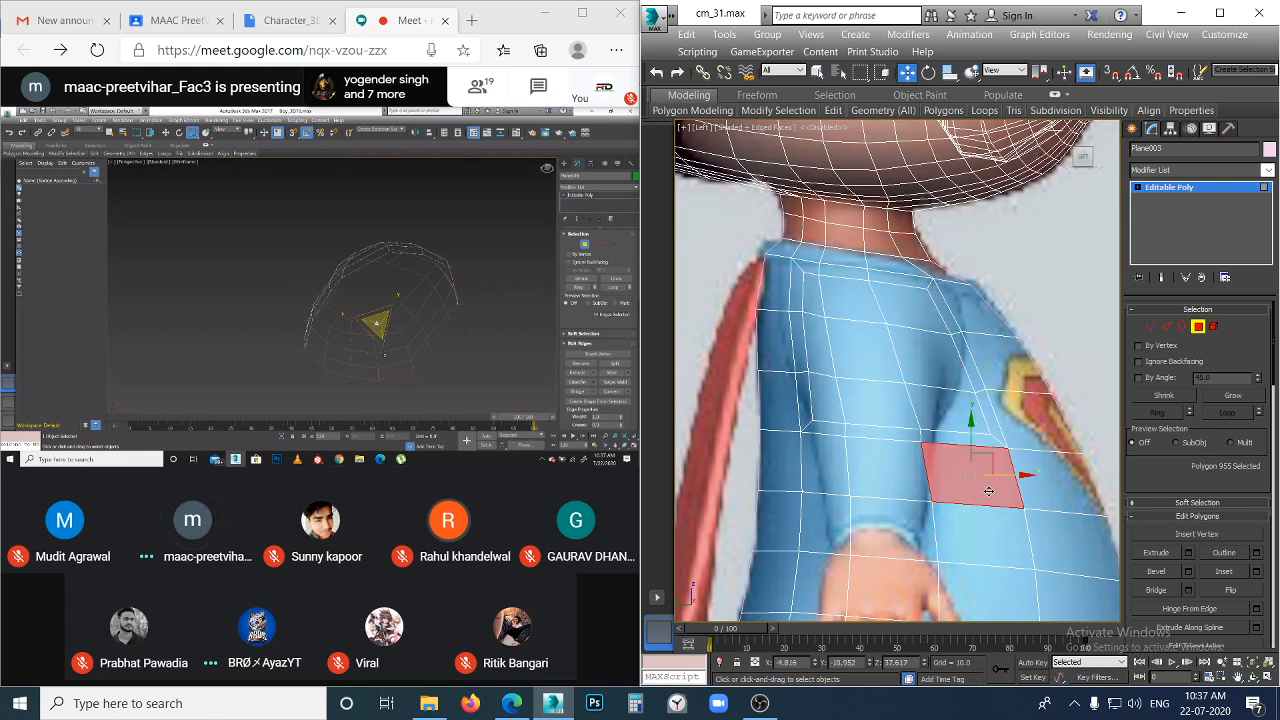
- Move the four vertices along the inset's top edge, pulling the corners inward to start rounding the sleeve opening
click(1150, 326)
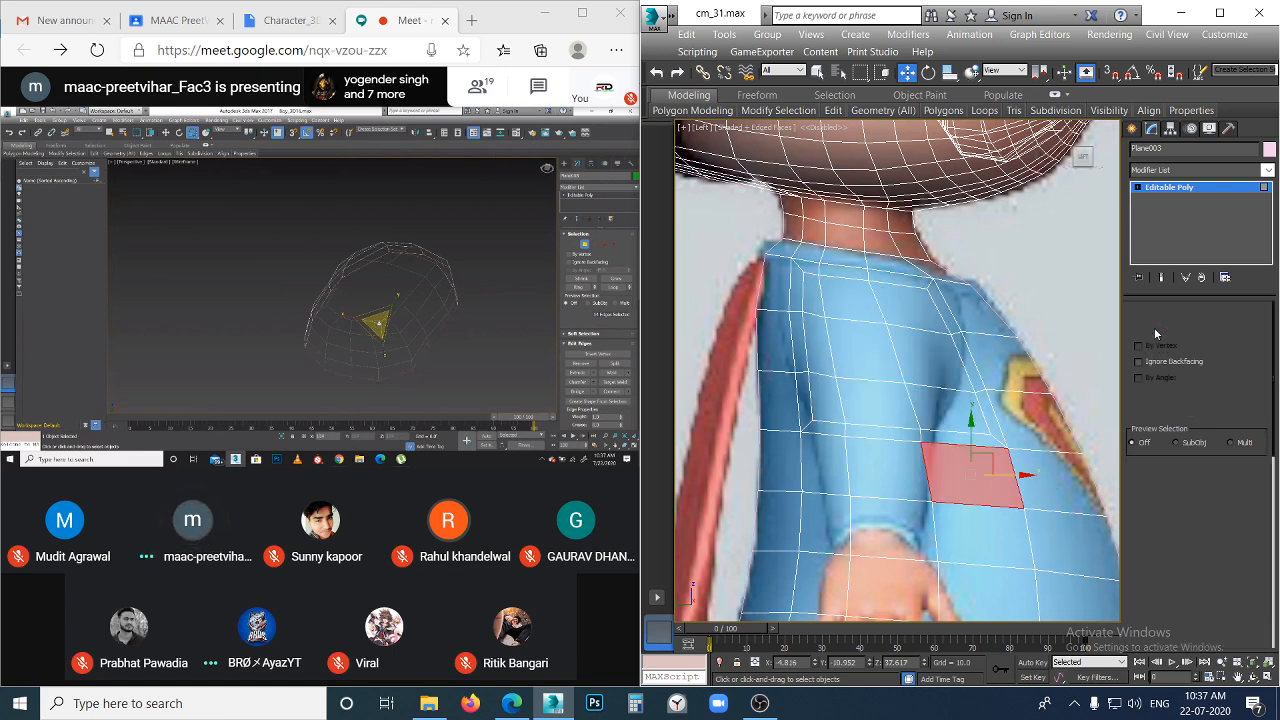
click(927, 290)
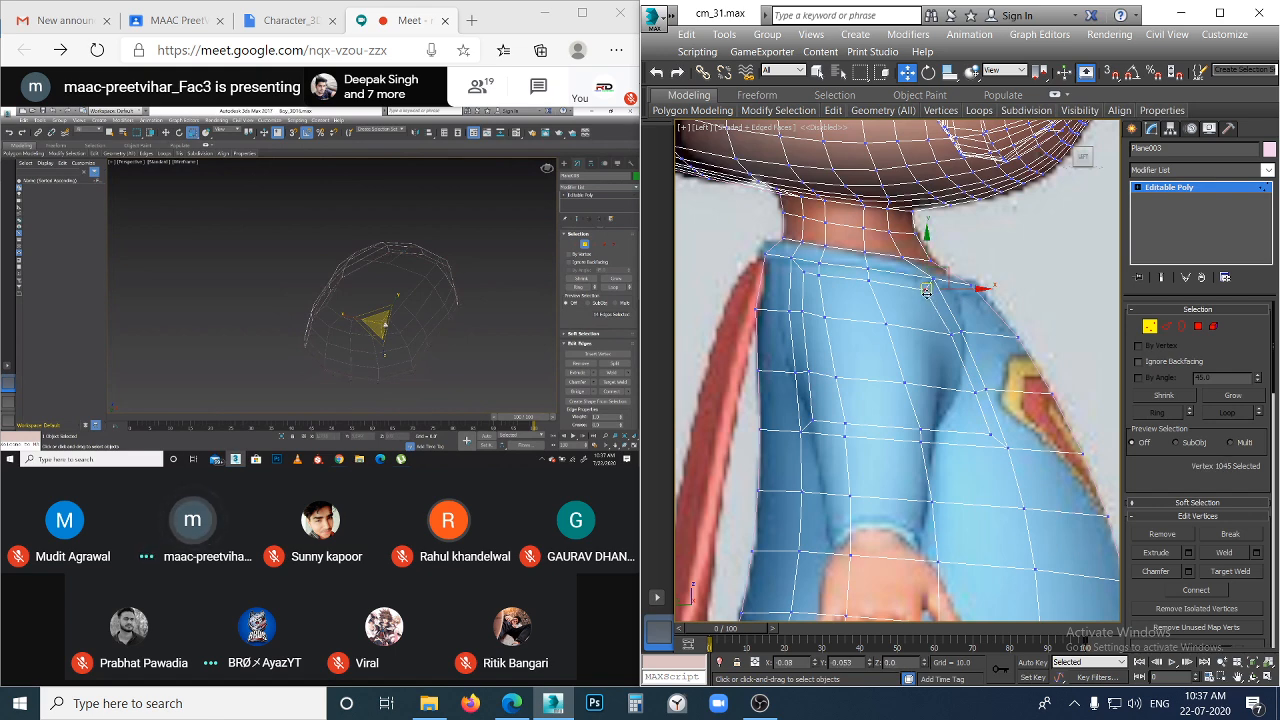
drag(927, 292, 926, 290)
click(797, 278)
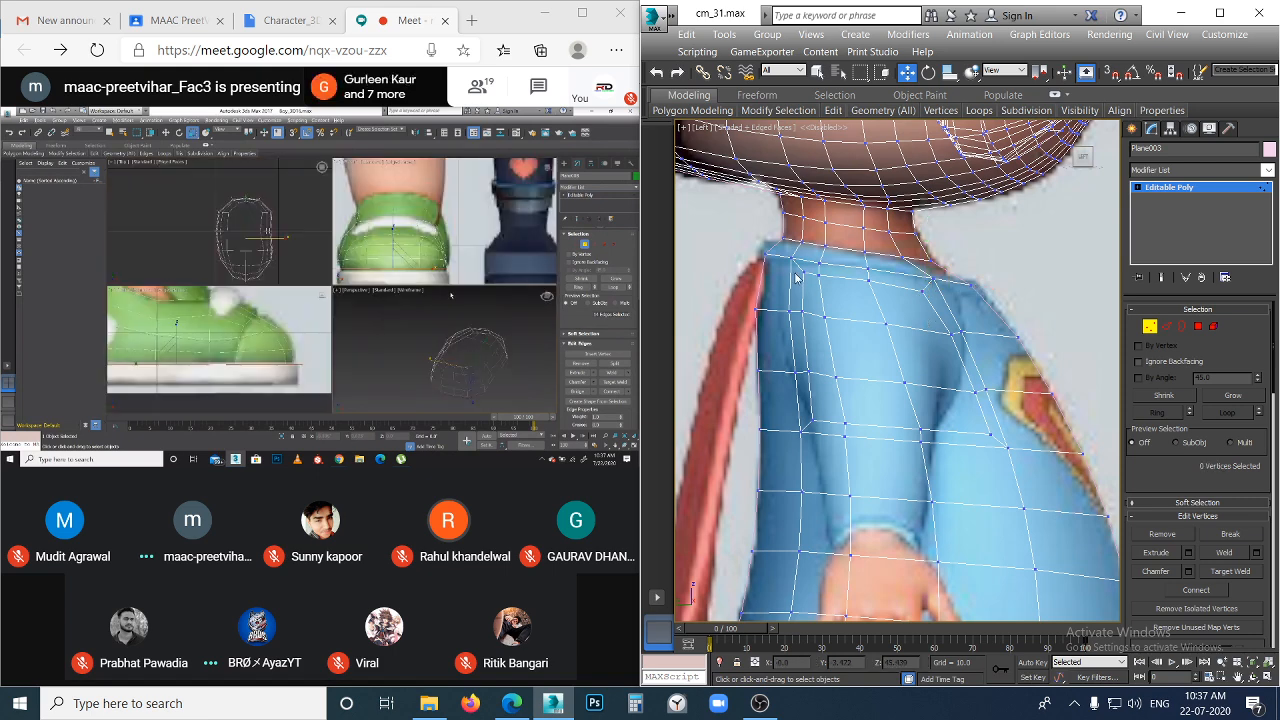
click(807, 288)
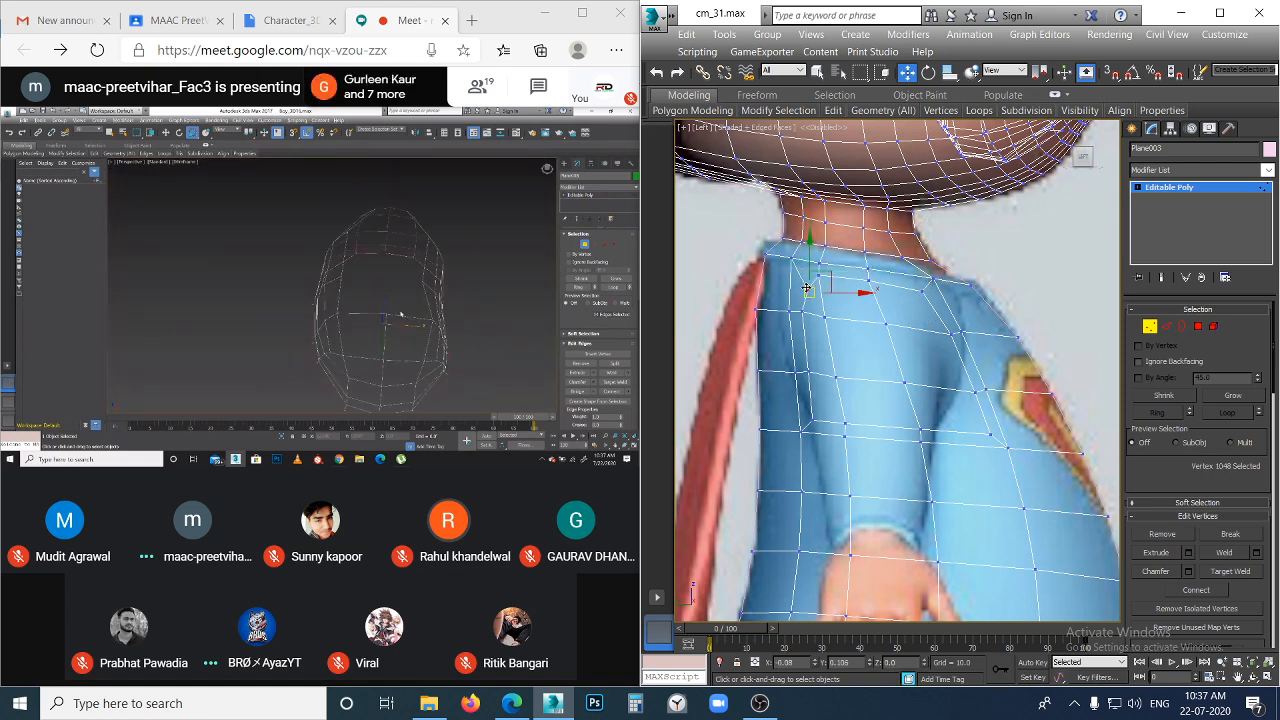
click(845, 302)
click(818, 276)
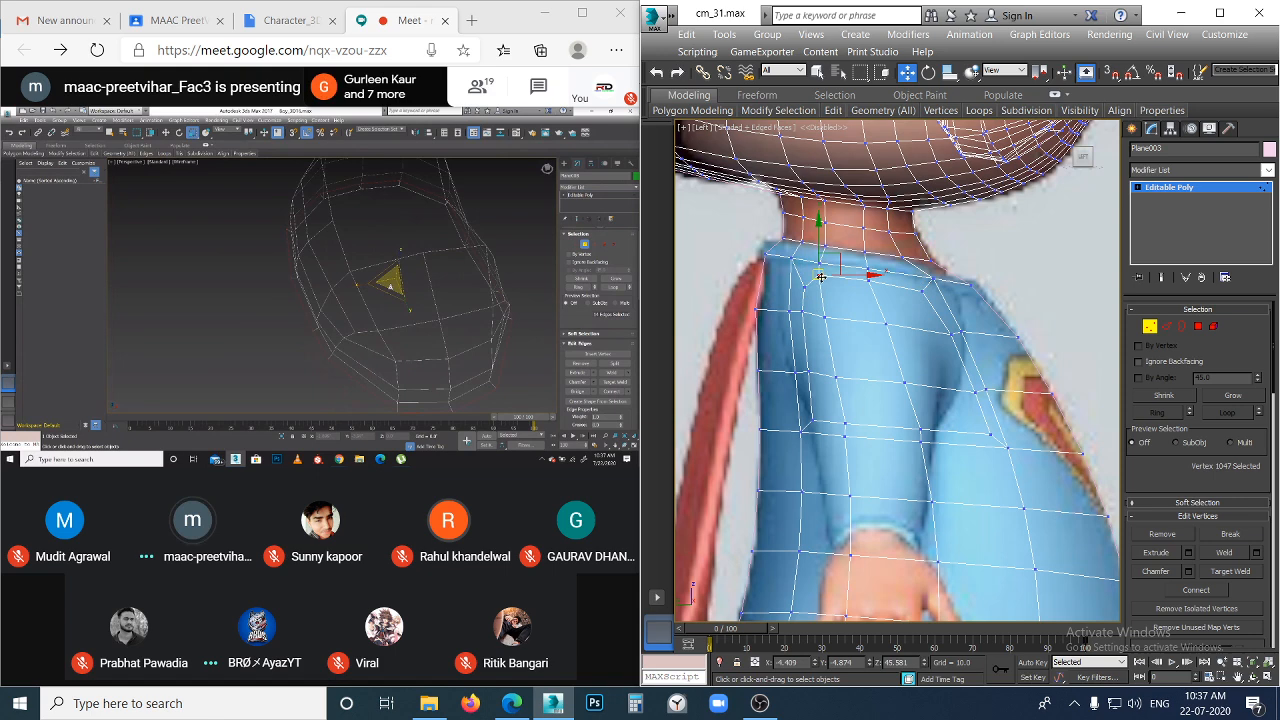
click(862, 293)
click(871, 282)
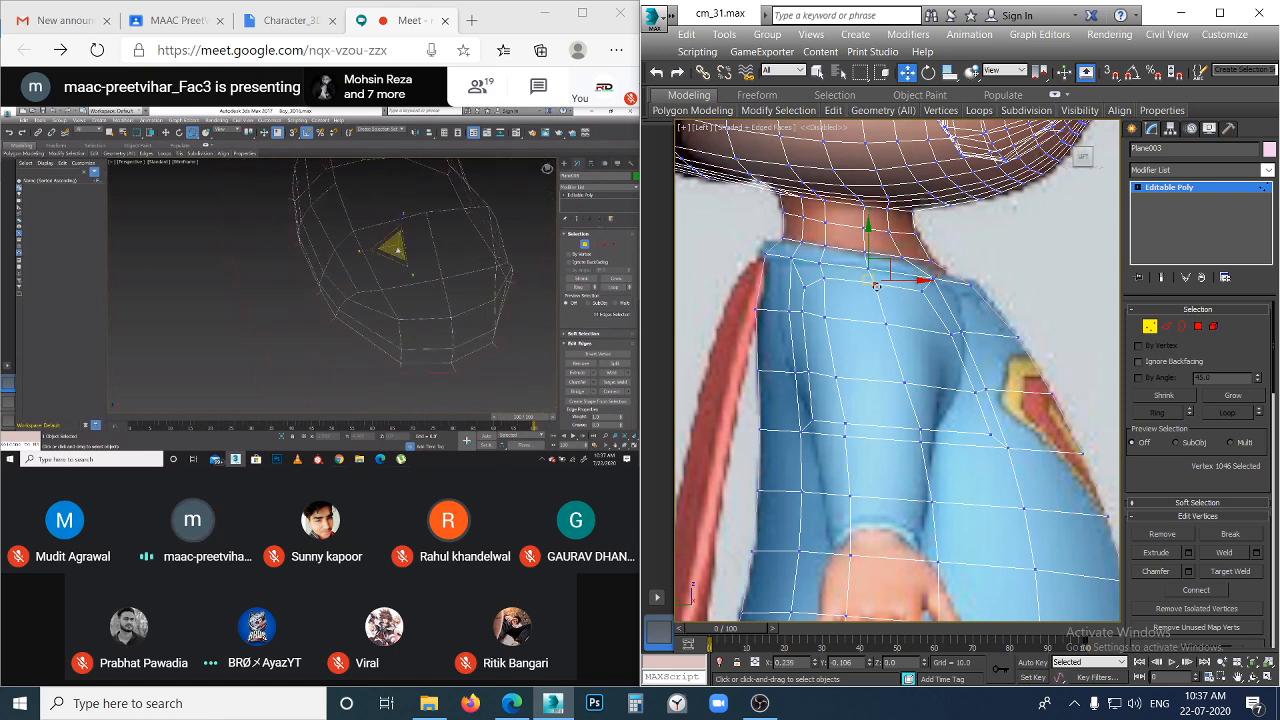
click(881, 325)
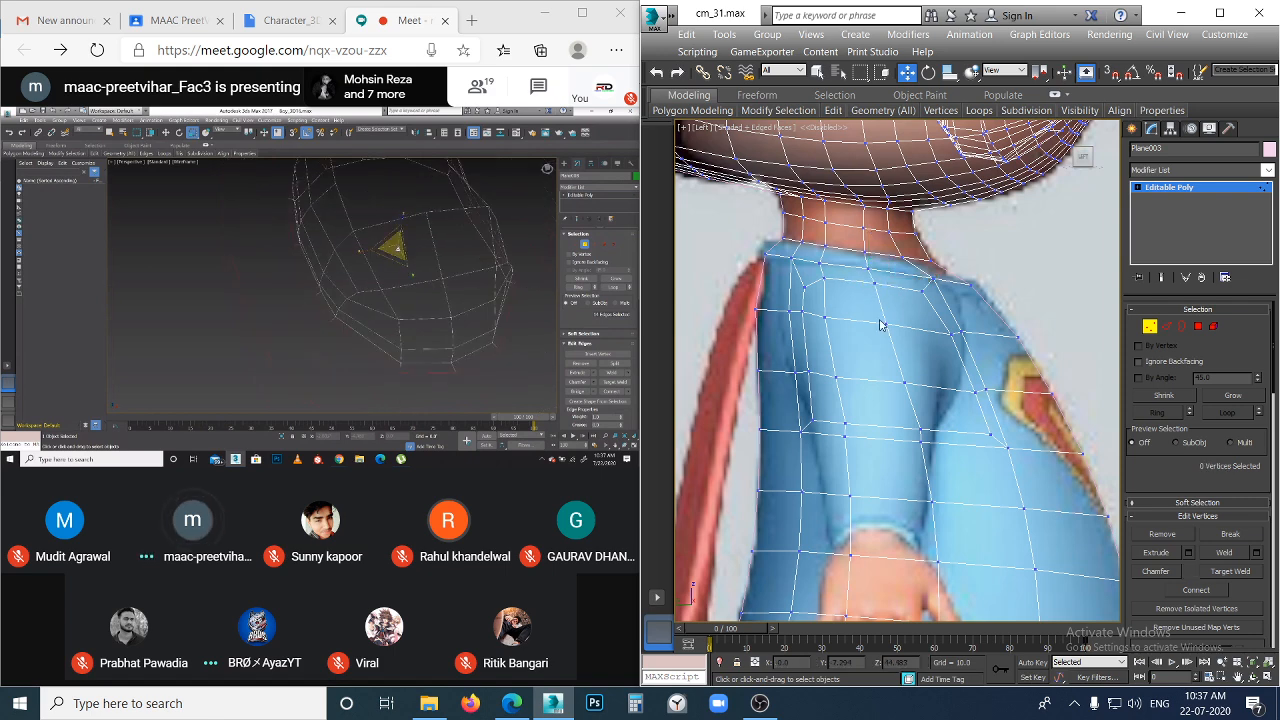
- Pull the inset's lower front corner vertex and the vertex above it inward to round the front of the sleeve opening
click(990, 432)
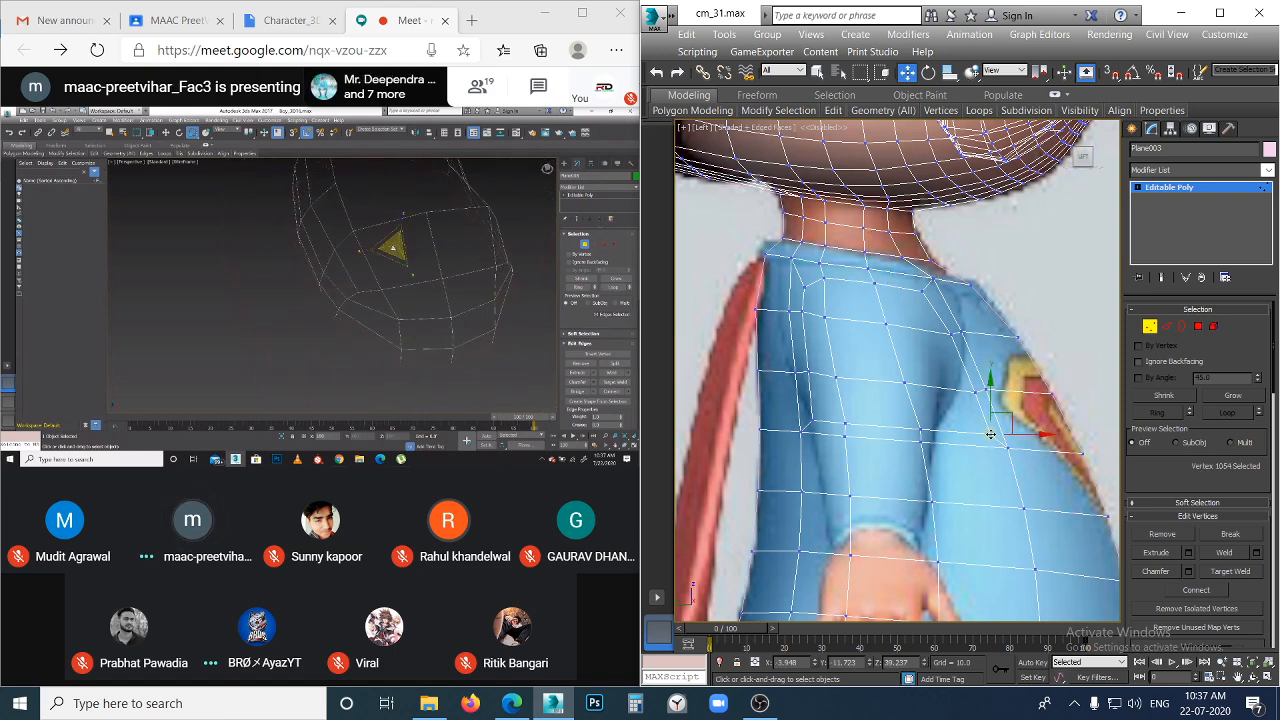
click(960, 390)
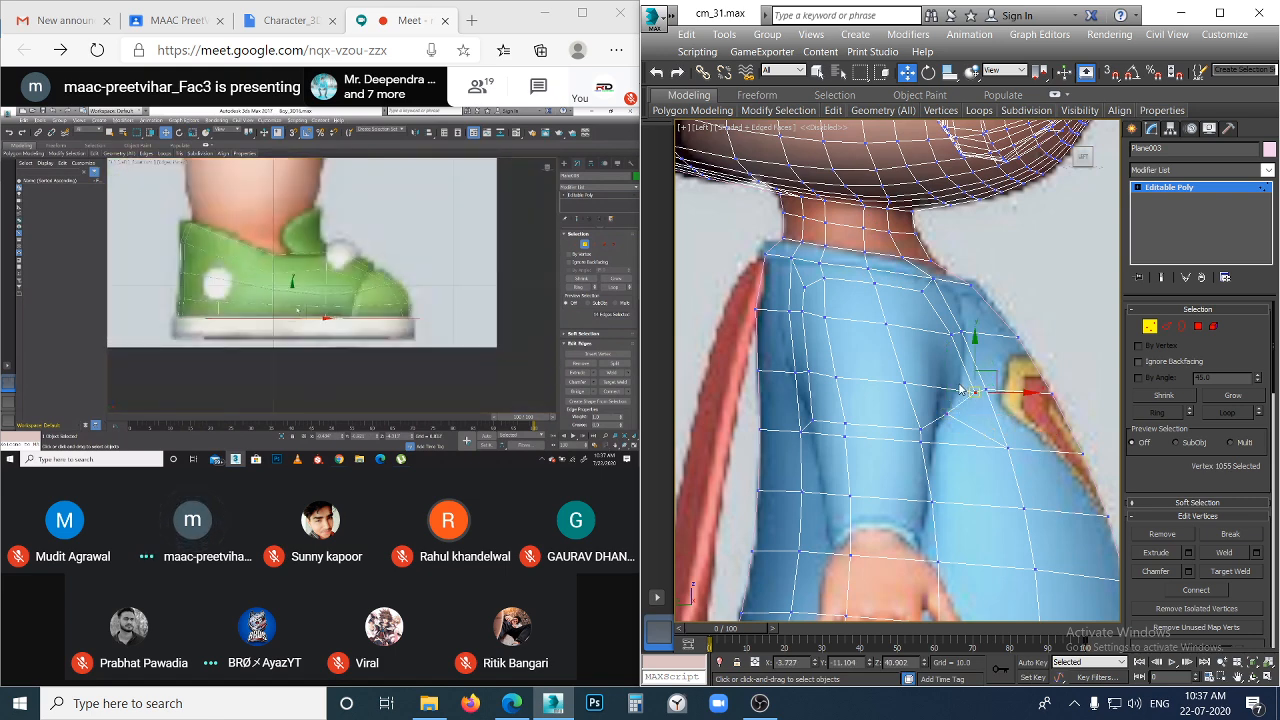
drag(968, 389, 957, 382)
click(958, 380)
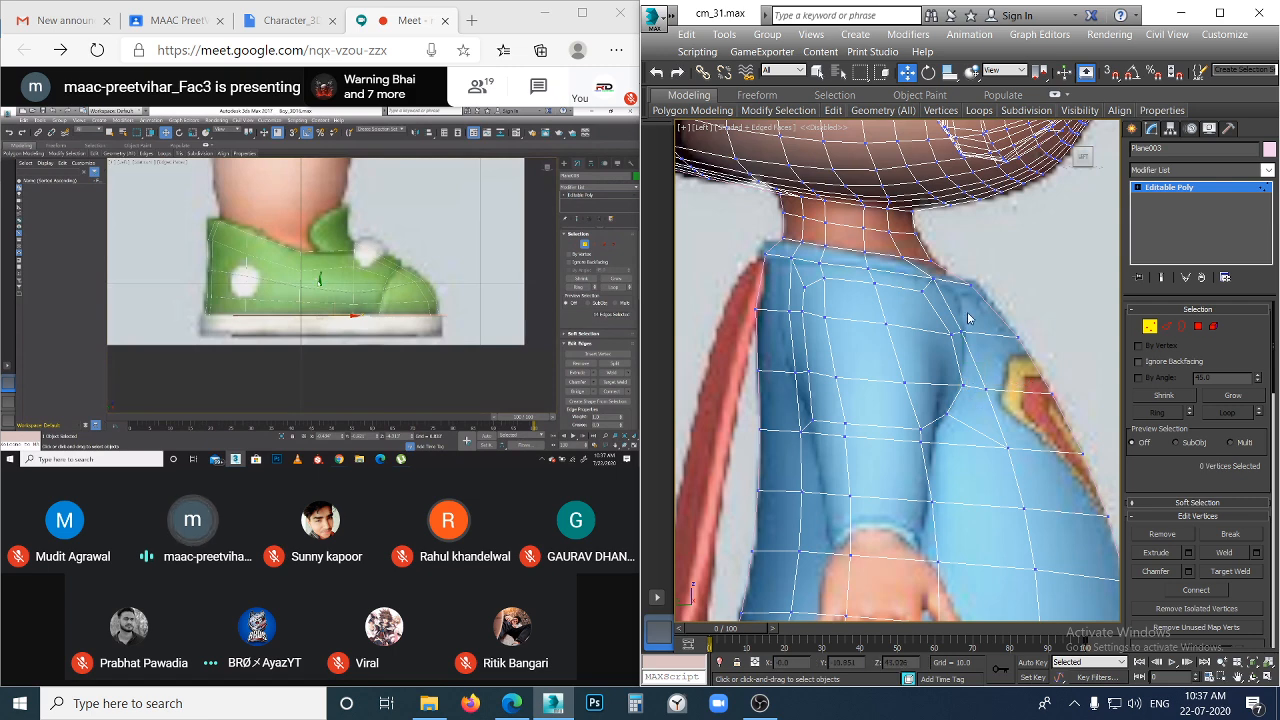
- Fine-tune the outer vertex in front of the inset's upper part and the neckline vertex above the inset's front corner
scroll(968, 324, up, 2)
click(962, 341)
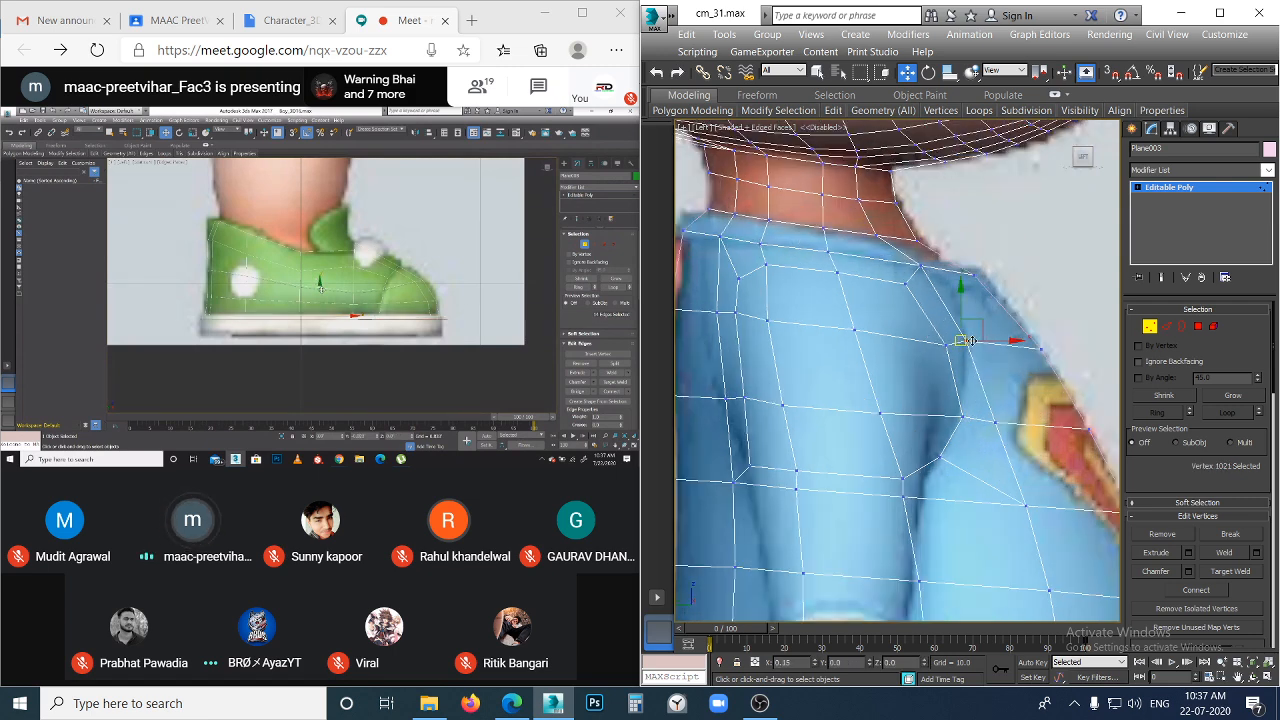
click(920, 266)
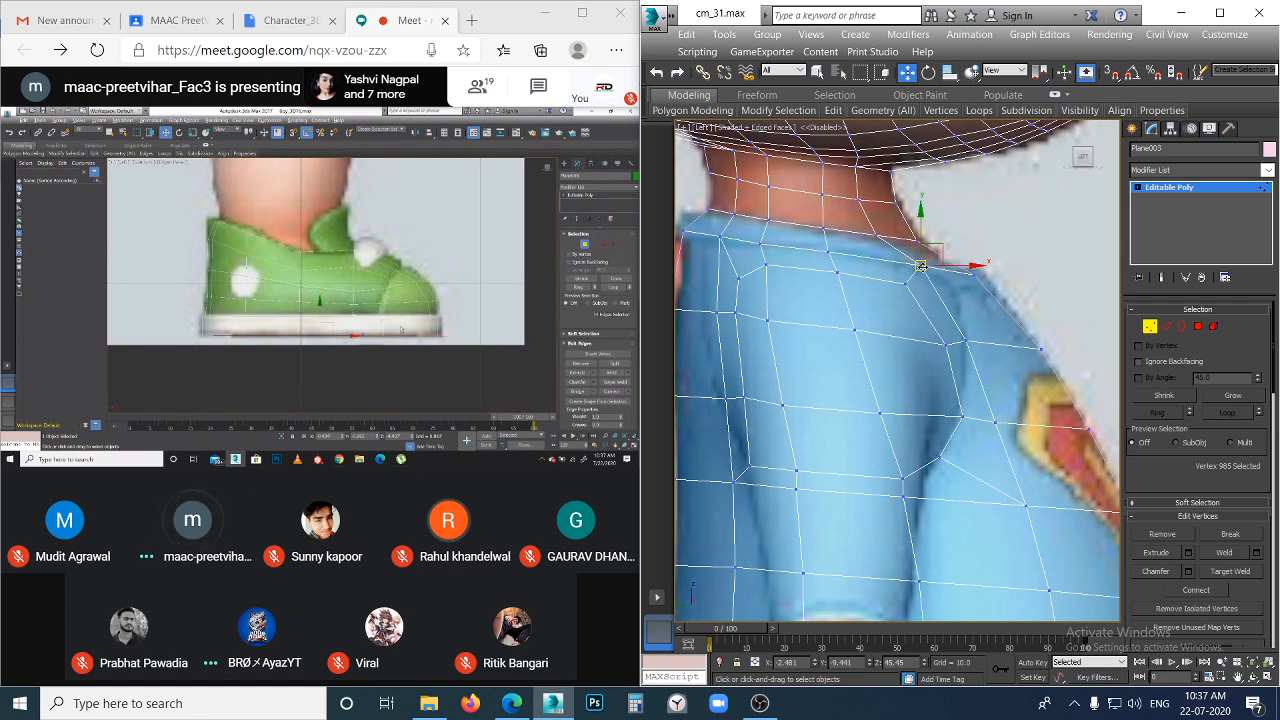
click(968, 342)
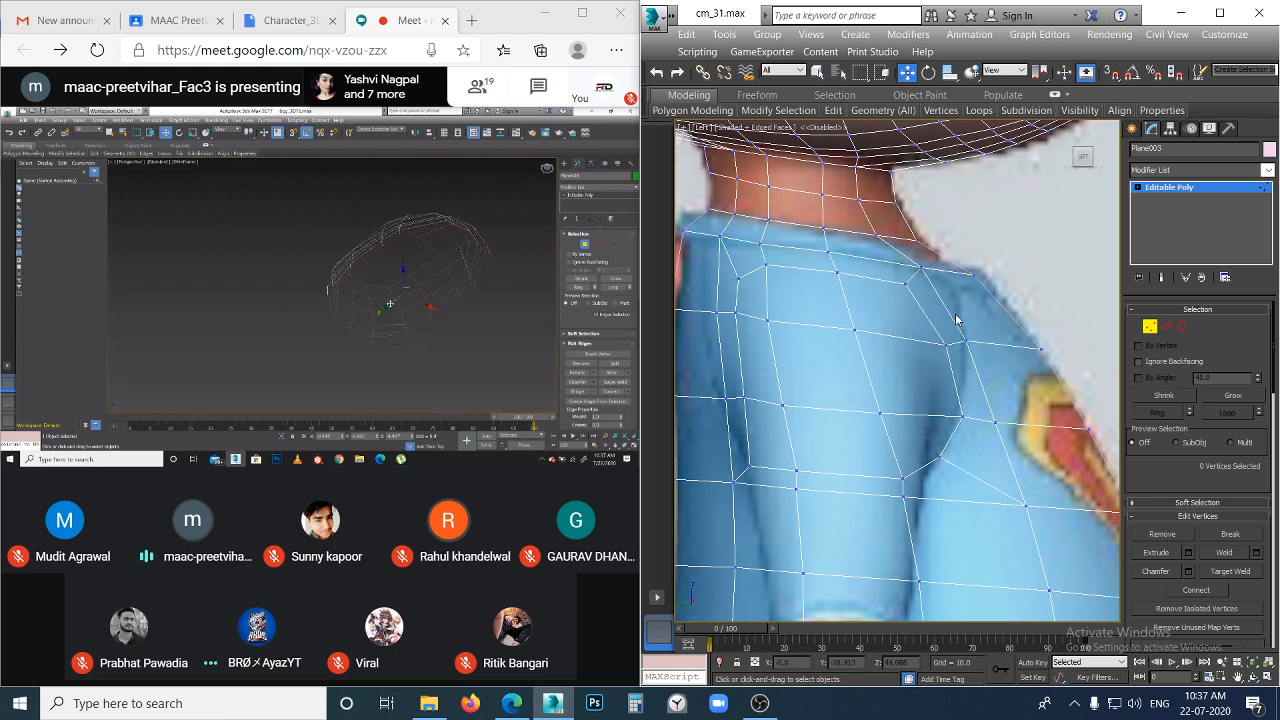
click(966, 341)
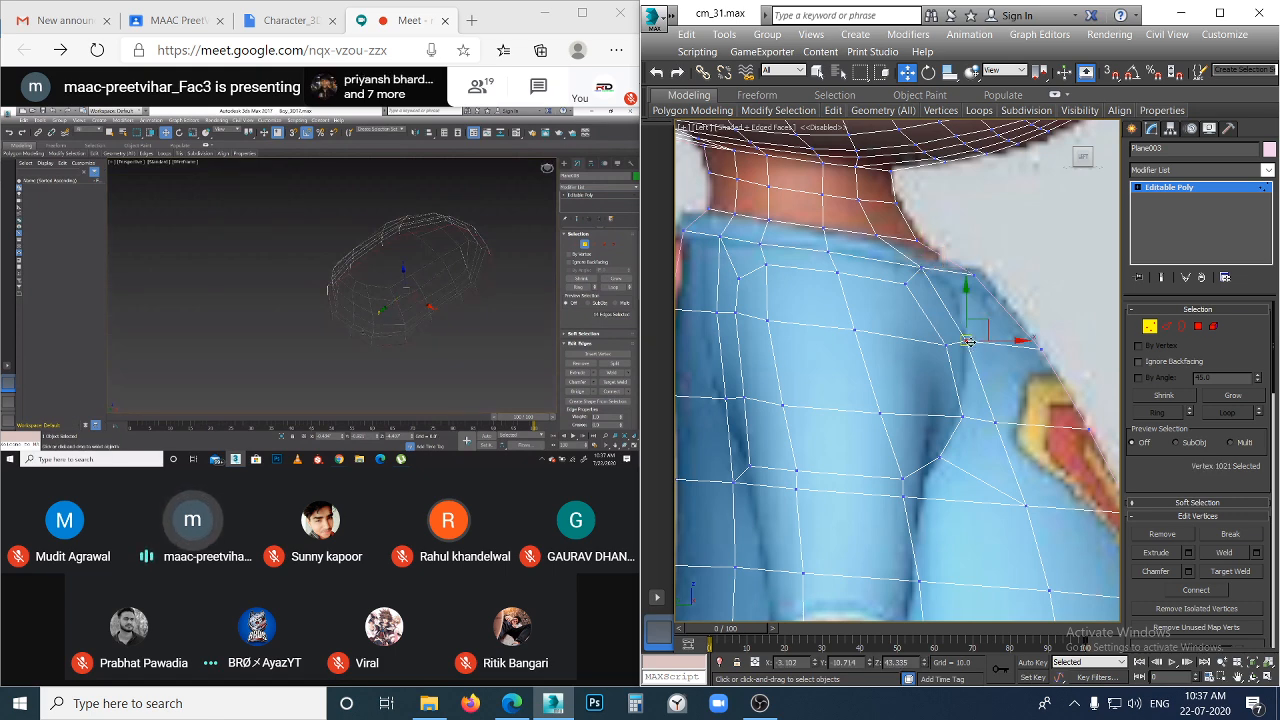
- Readjust the inset's upper front corner, the top-edge vertex behind it and the two front-edge vertices to smooth the armhole curve
click(905, 283)
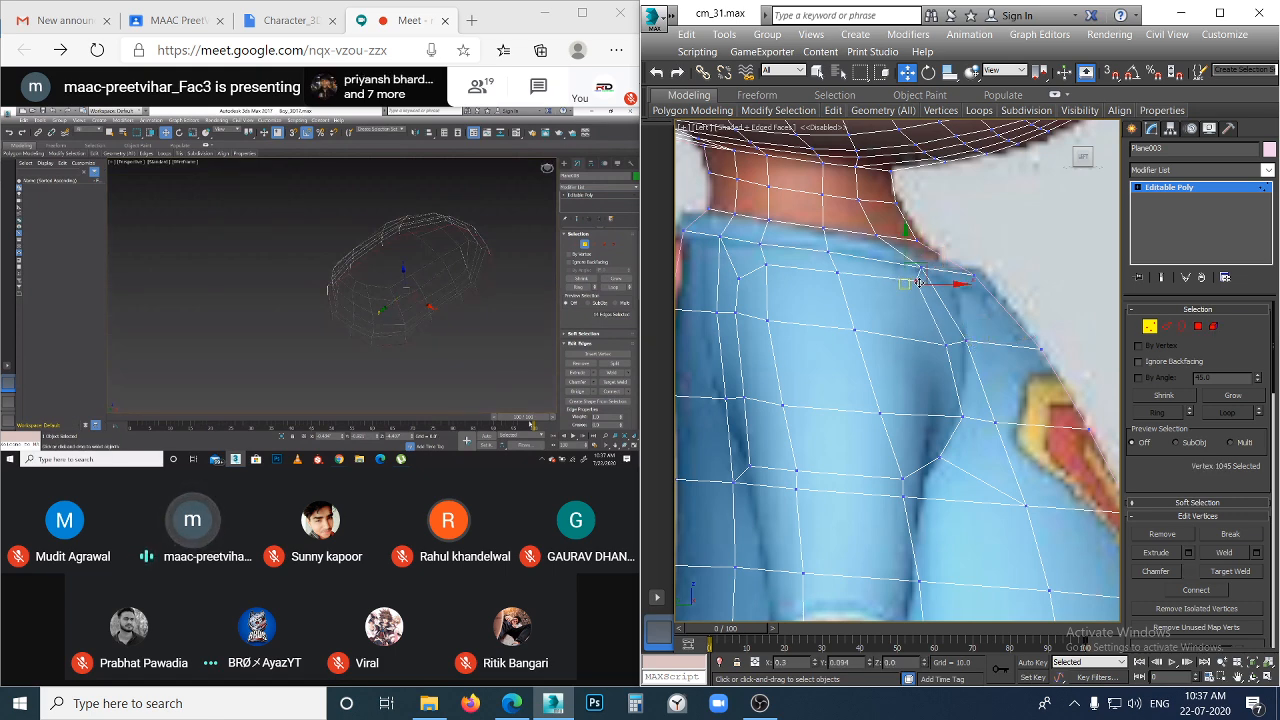
click(835, 270)
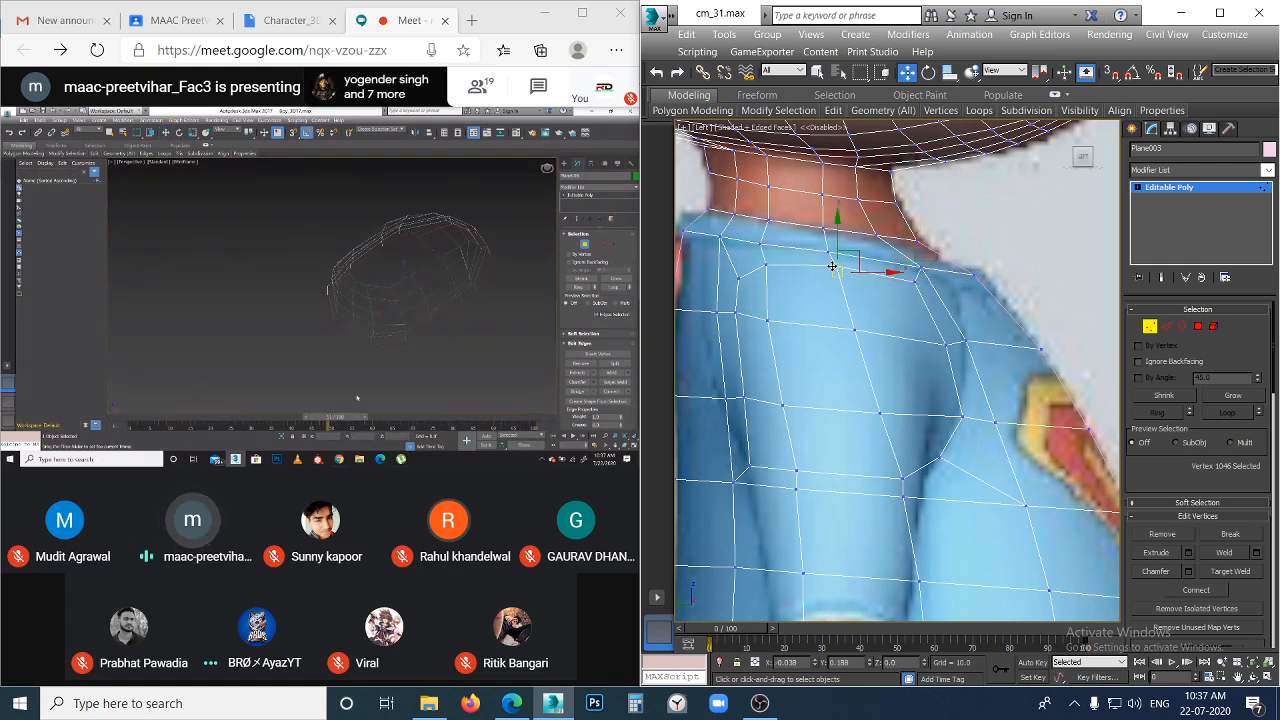
click(930, 336)
click(948, 344)
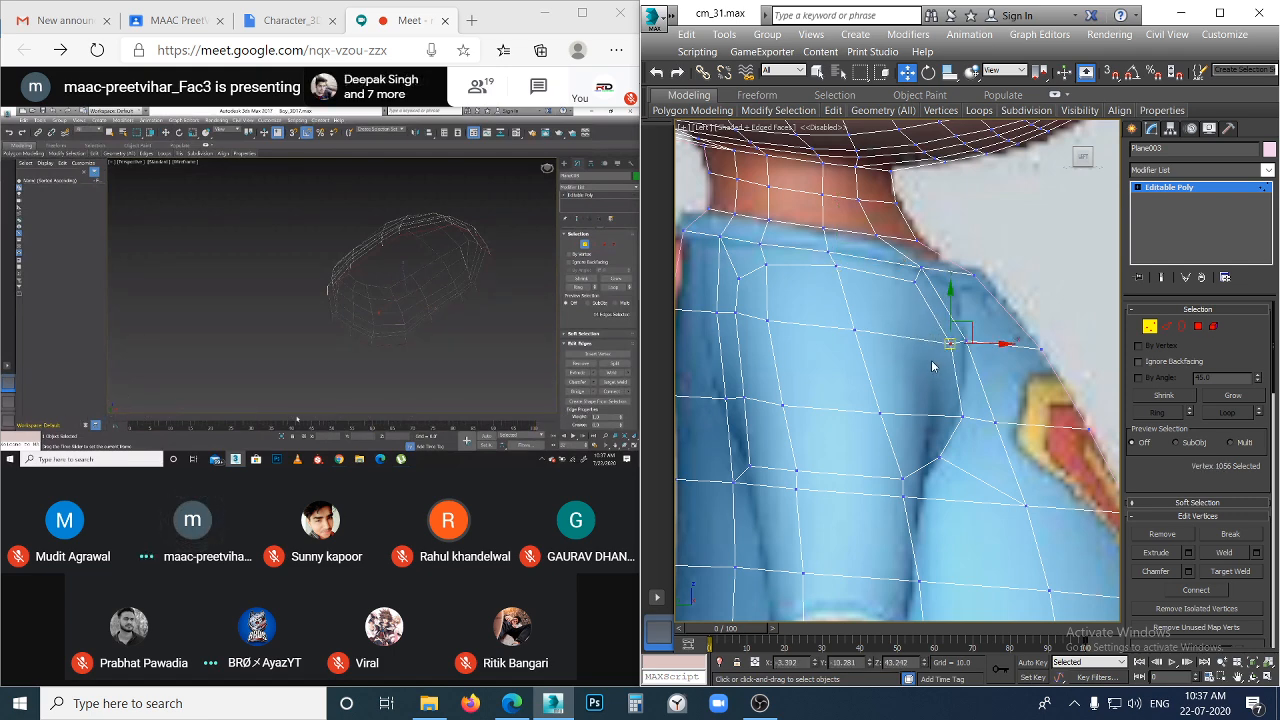
click(956, 418)
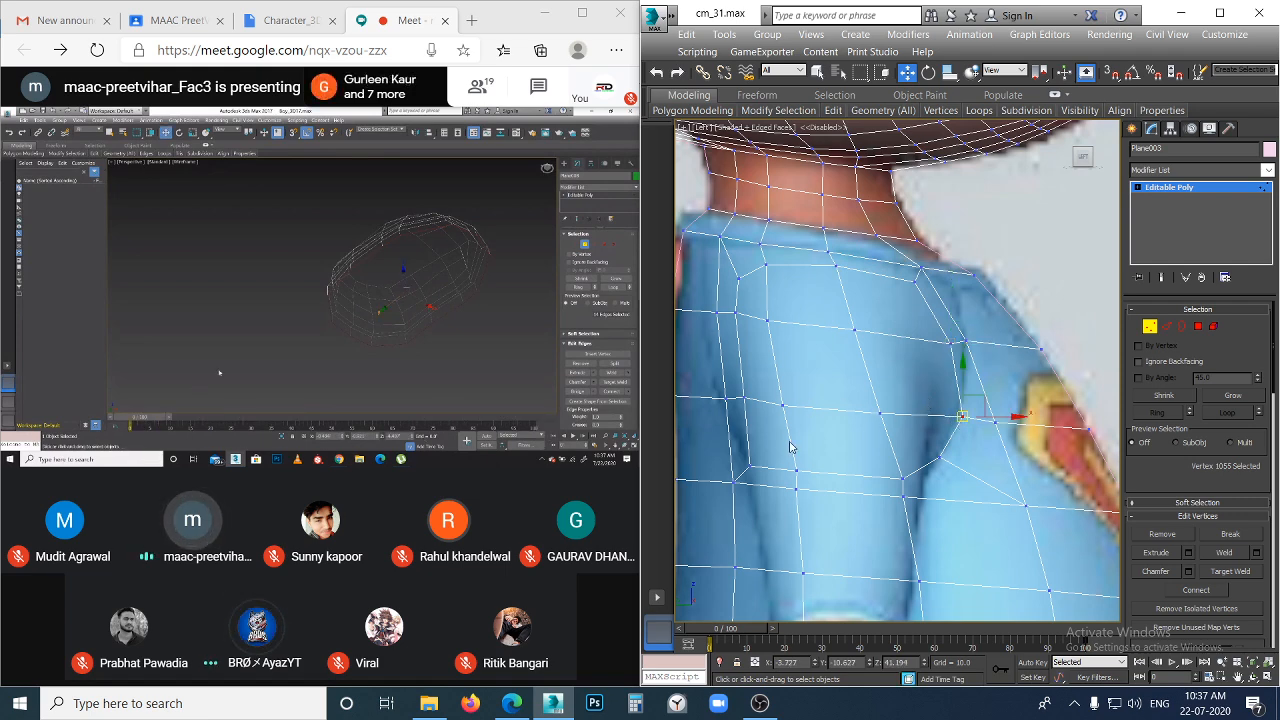
- In the left view, reposition the vertices along the rear edge of the armhole to smooth its outline
click(749, 464)
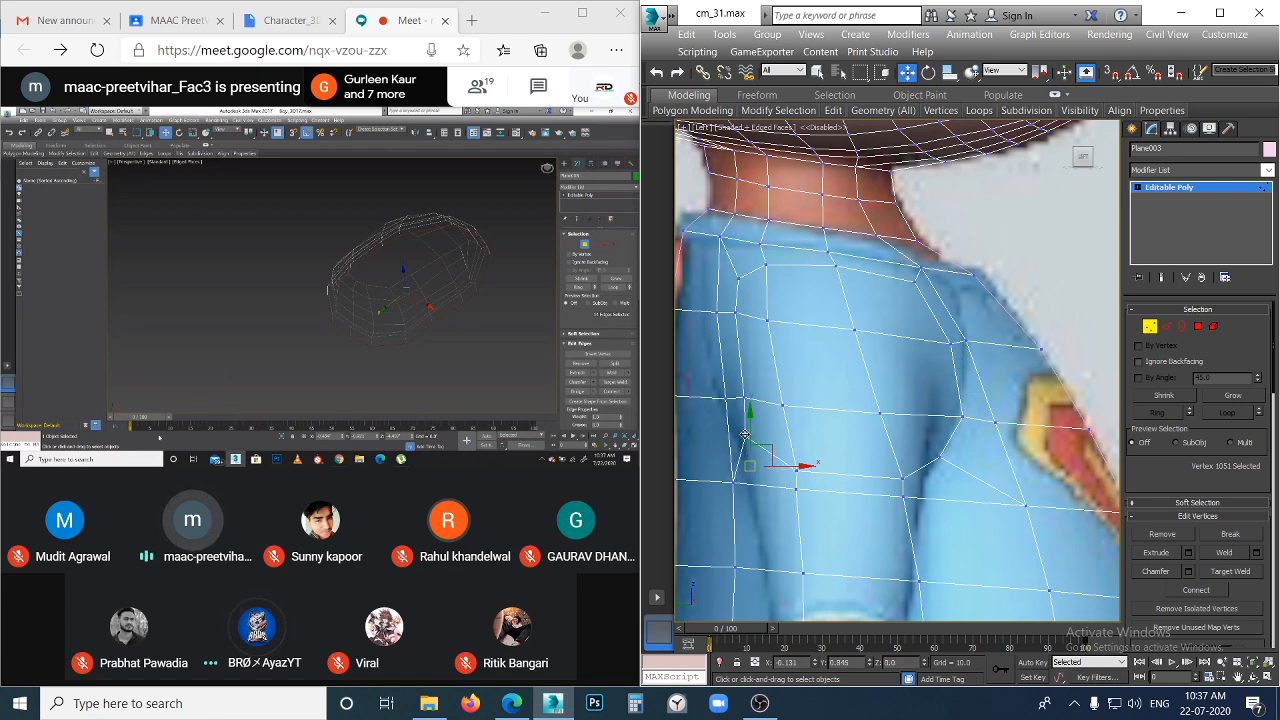
click(744, 398)
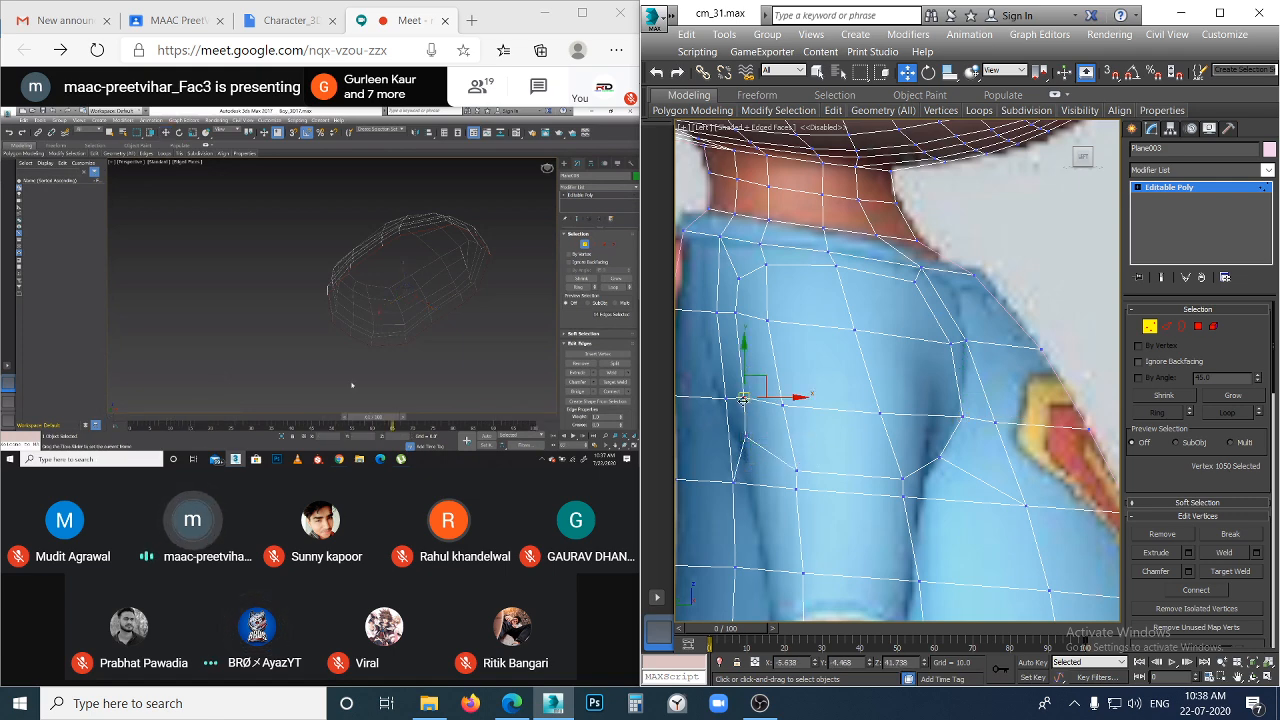
drag(744, 400, 735, 396)
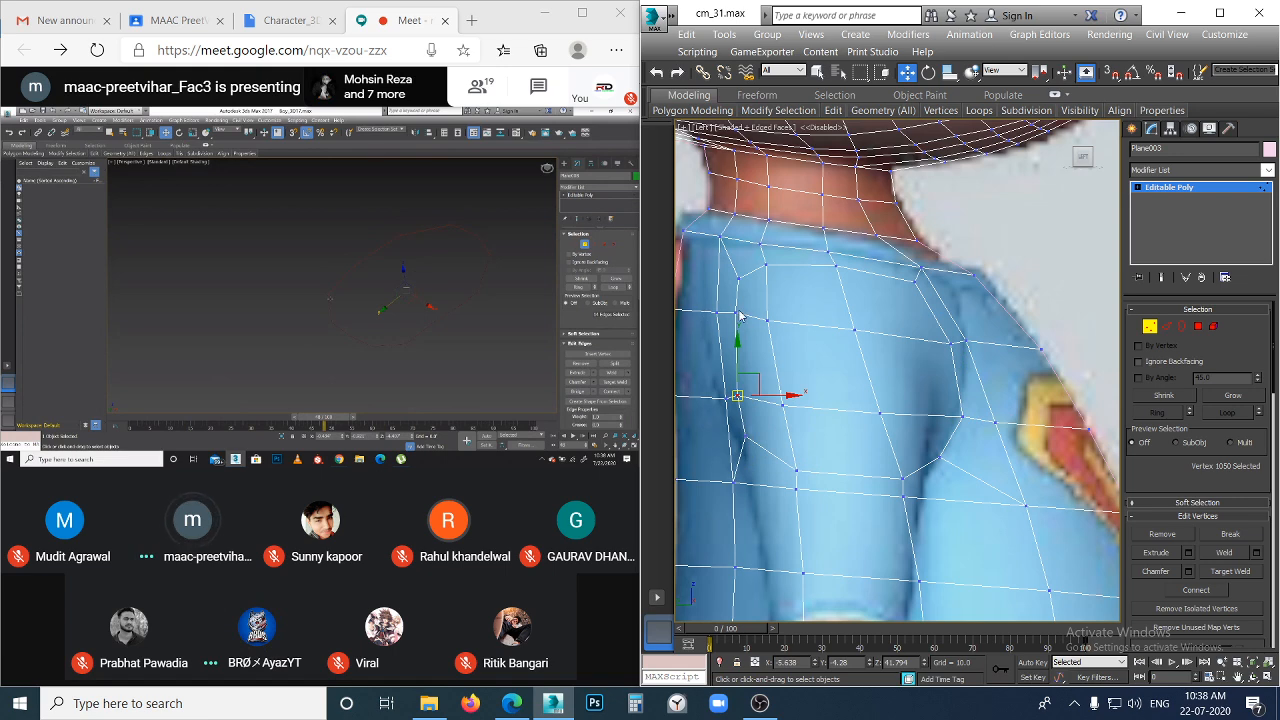
click(738, 315)
click(733, 312)
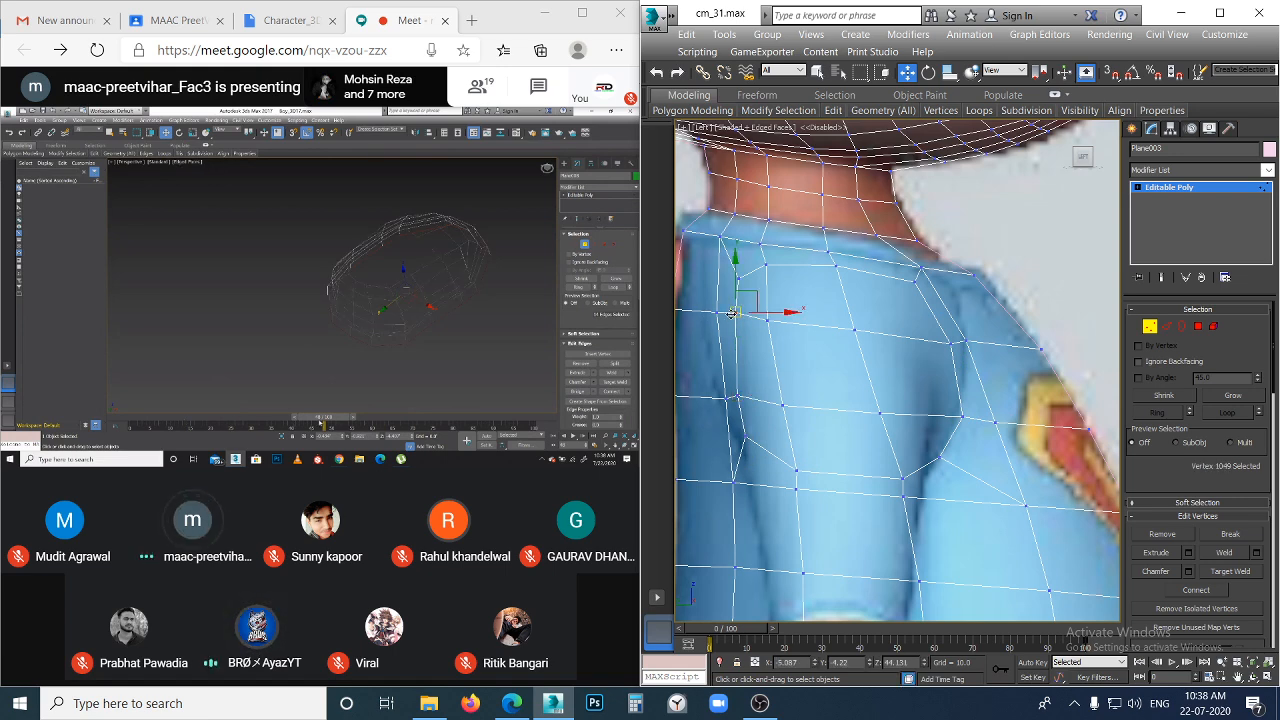
click(727, 401)
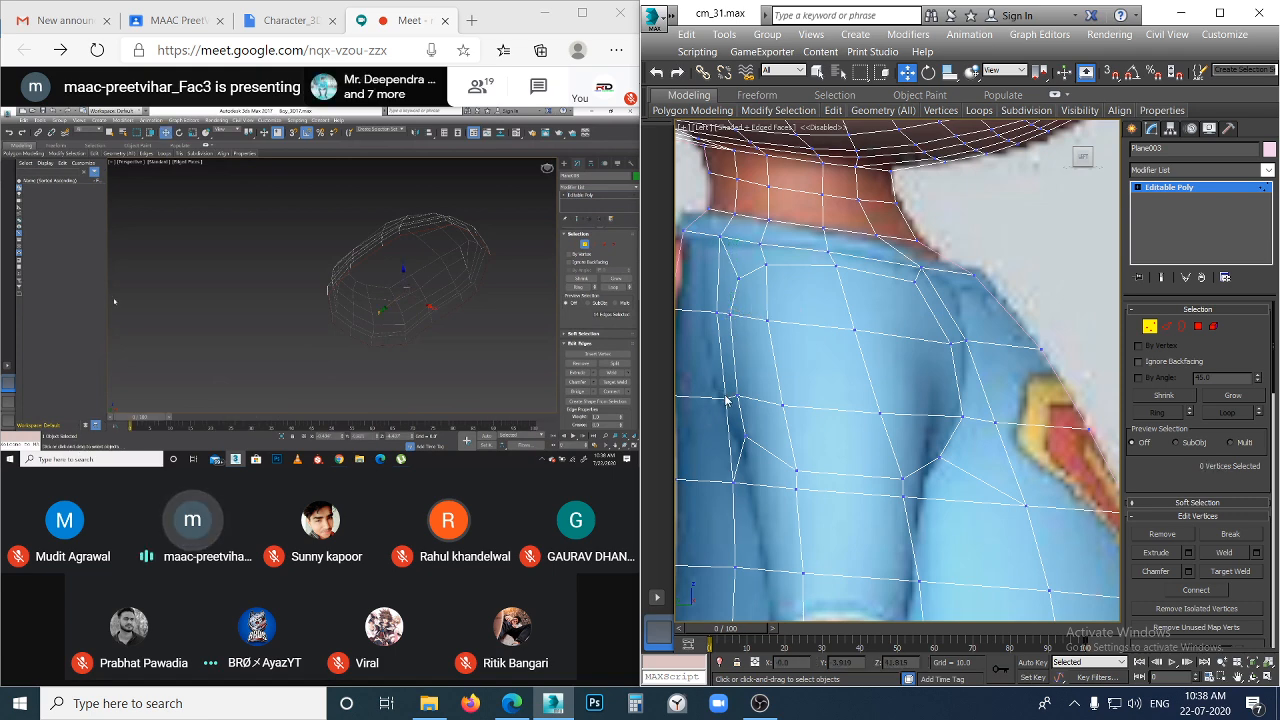
- In the front view, shift the vertex at the upper rear corner of the armhole slightly outward along X
scroll(727, 401, down, 4)
scroll(827, 400, up, 4)
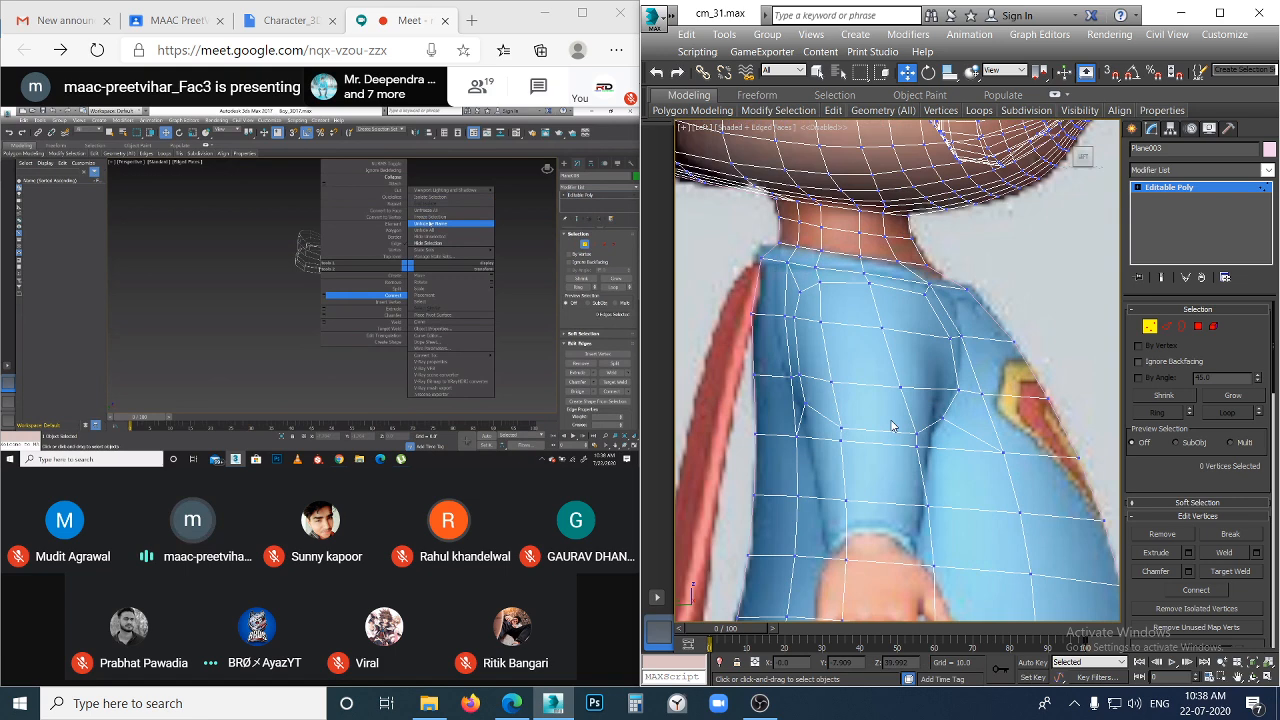
scroll(887, 427, up, 5)
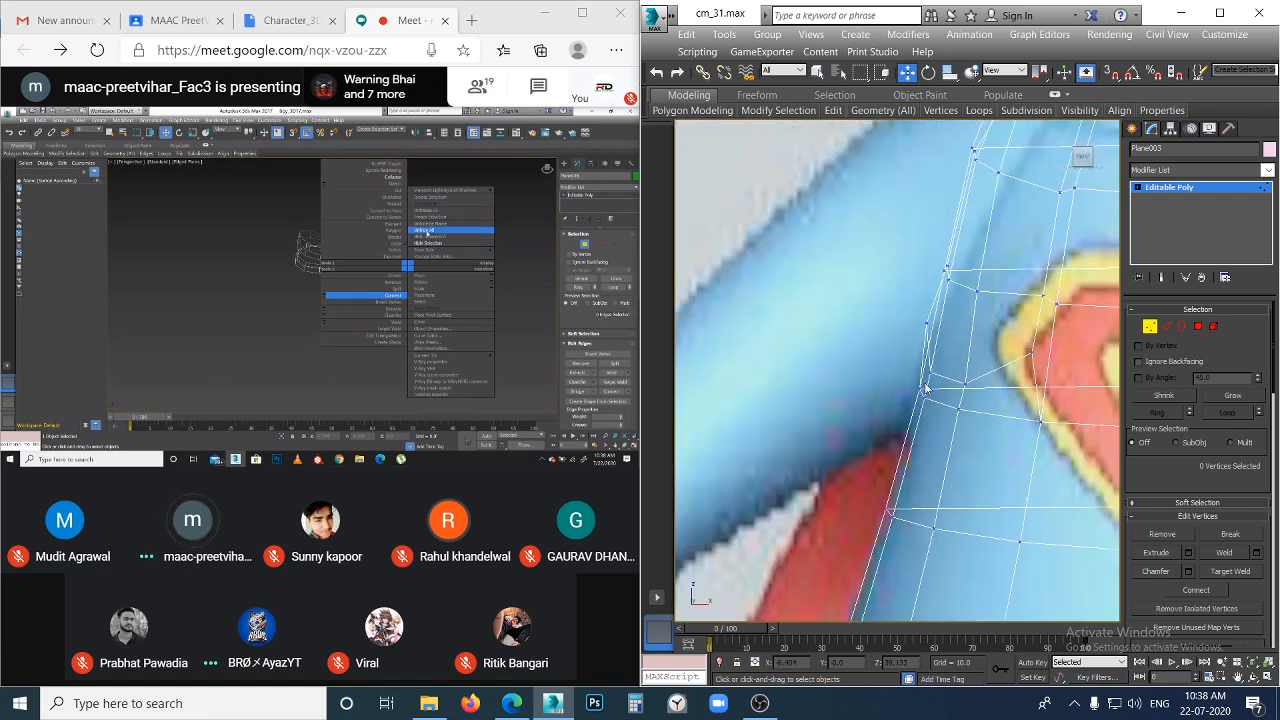
scroll(906, 428, down, 2)
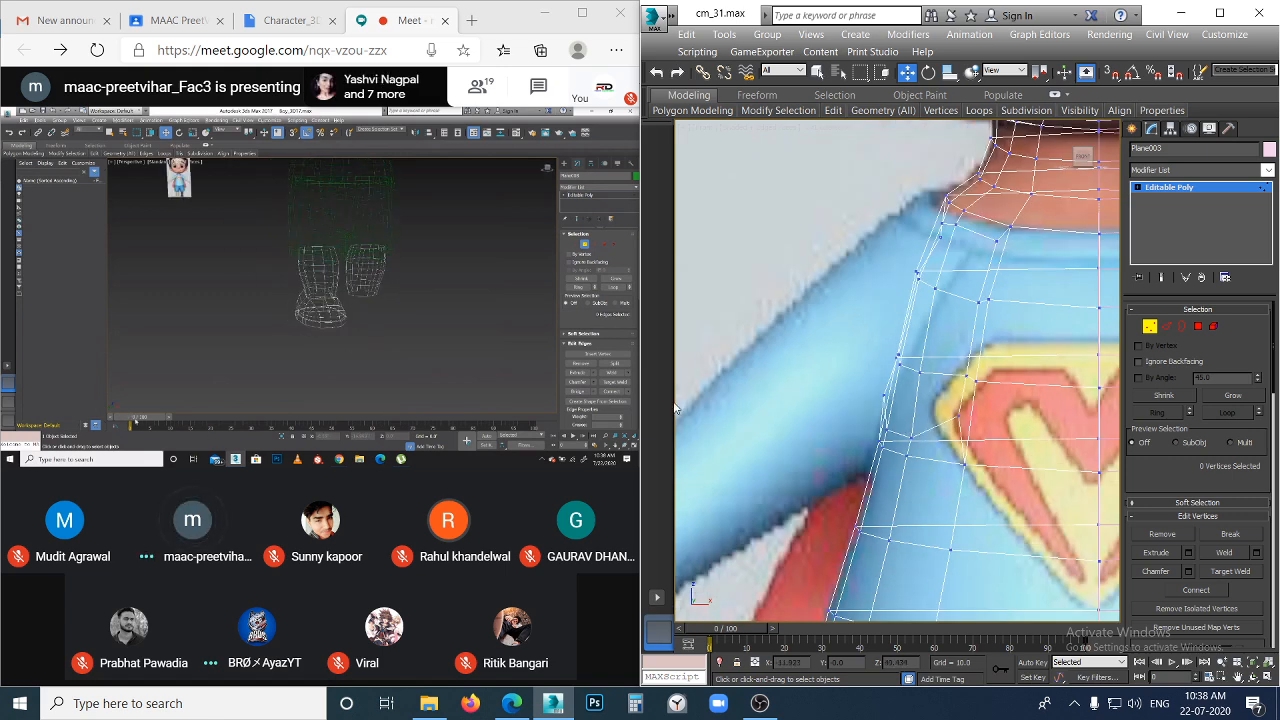
scroll(935, 250, up, 3)
click(958, 213)
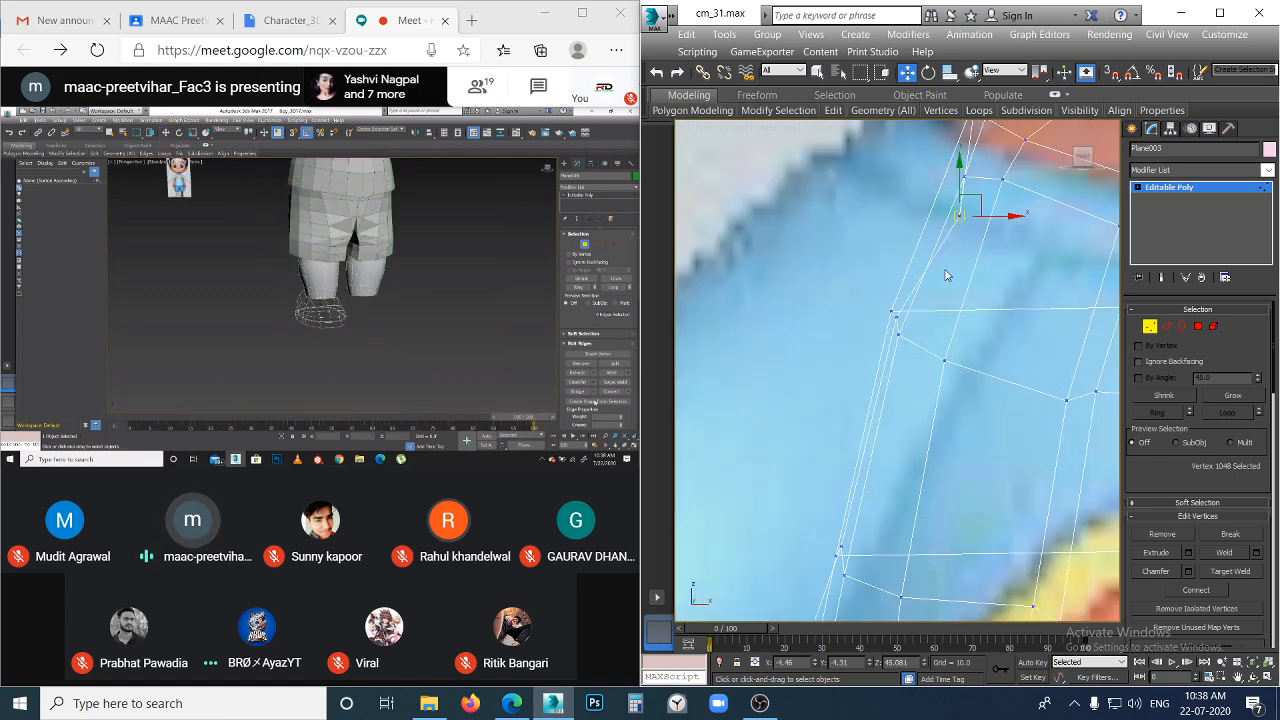
scroll(942, 285, down, 3)
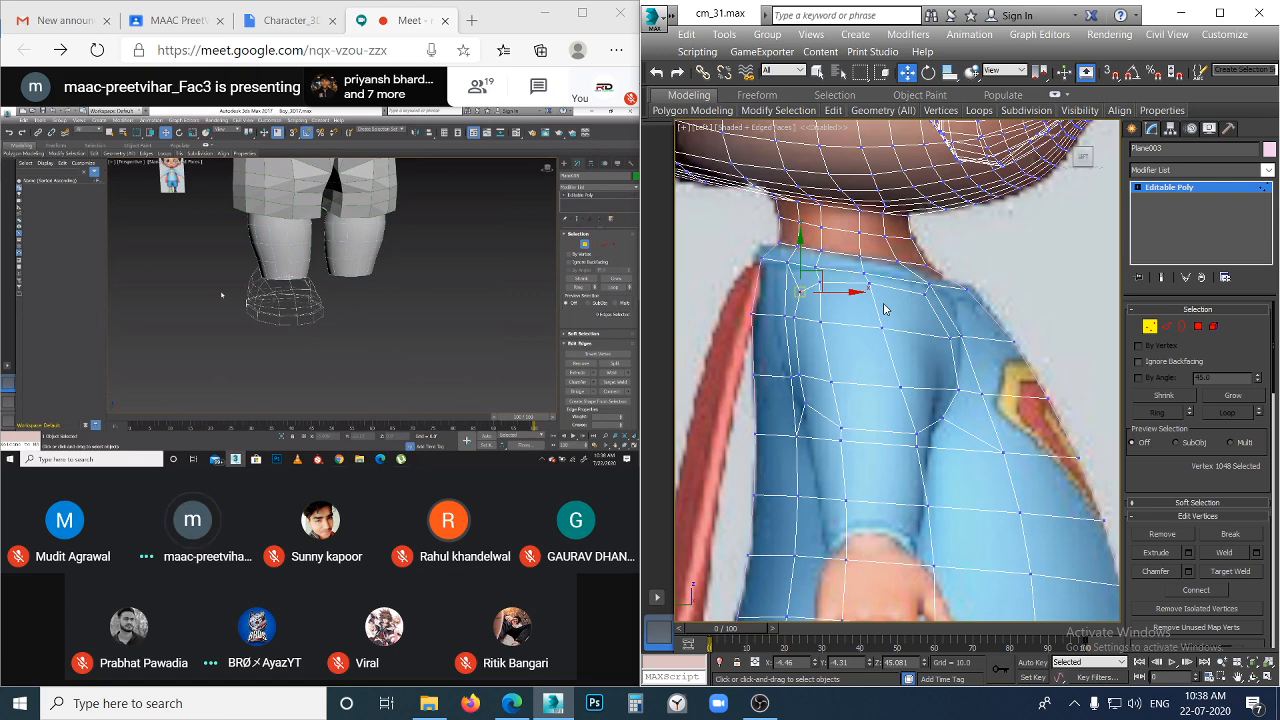
scroll(884, 309, up, 3)
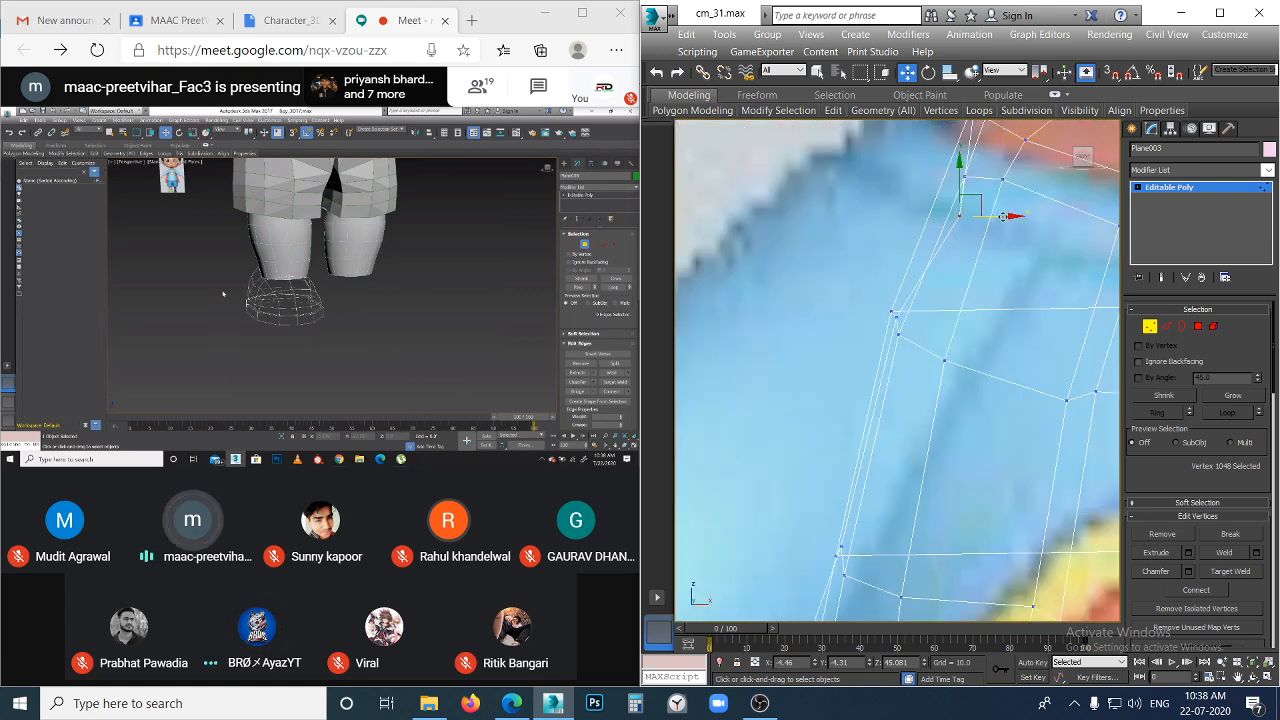
drag(1002, 216, 980, 216)
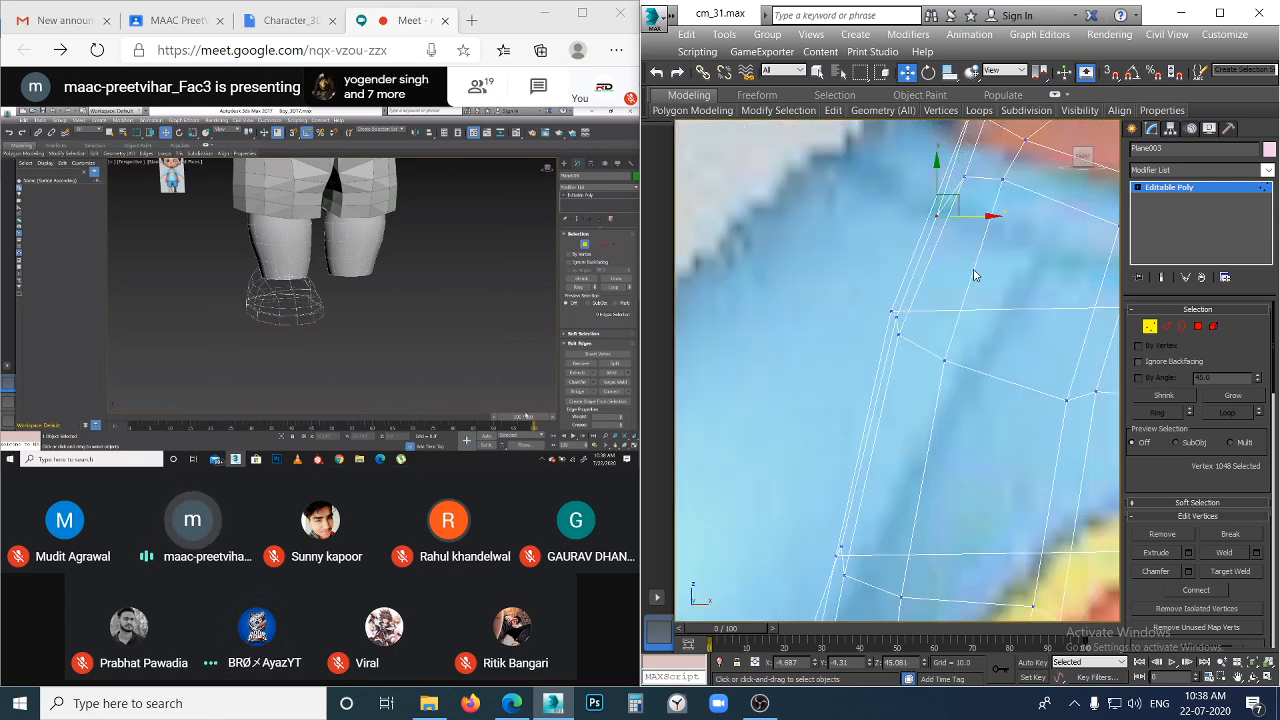
click(974, 270)
- In the left view, select the nine polygons inside the armhole outline and delete them to open the sleeve hole
scroll(974, 270, down, 3)
middle_drag(946, 307, 928, 189)
scroll(939, 318, down, 1)
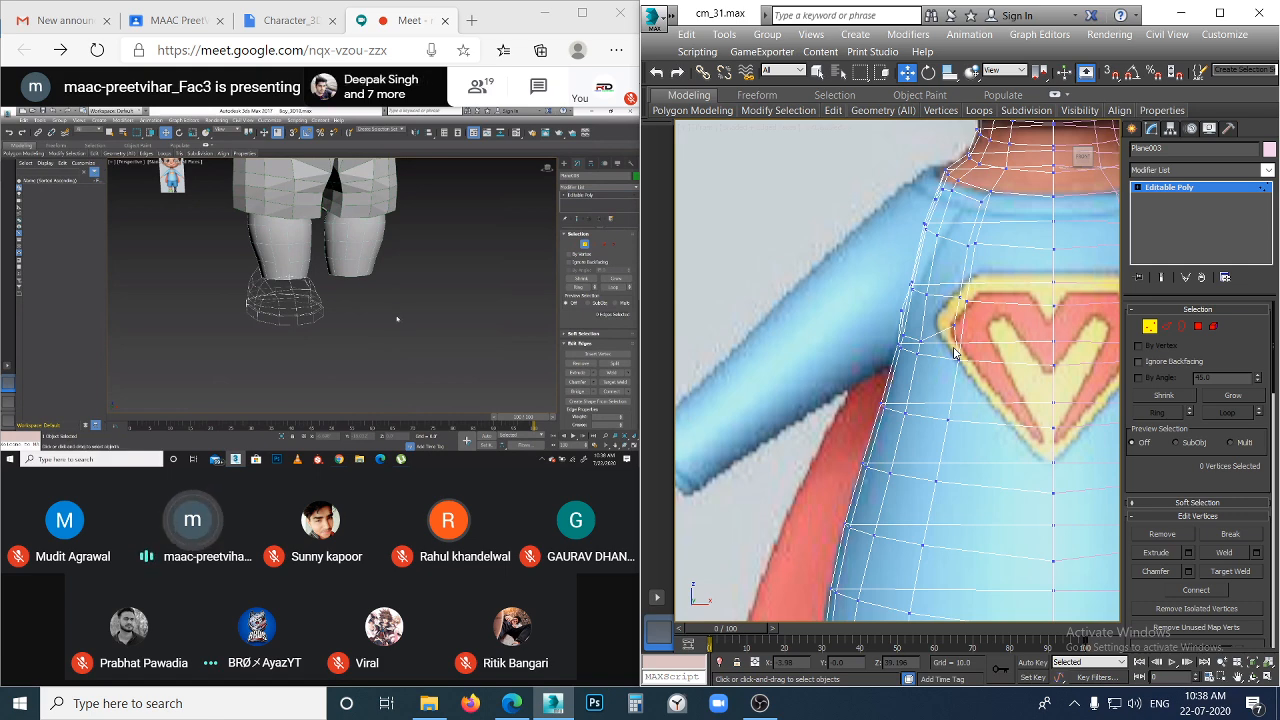
scroll(956, 352, down, 5)
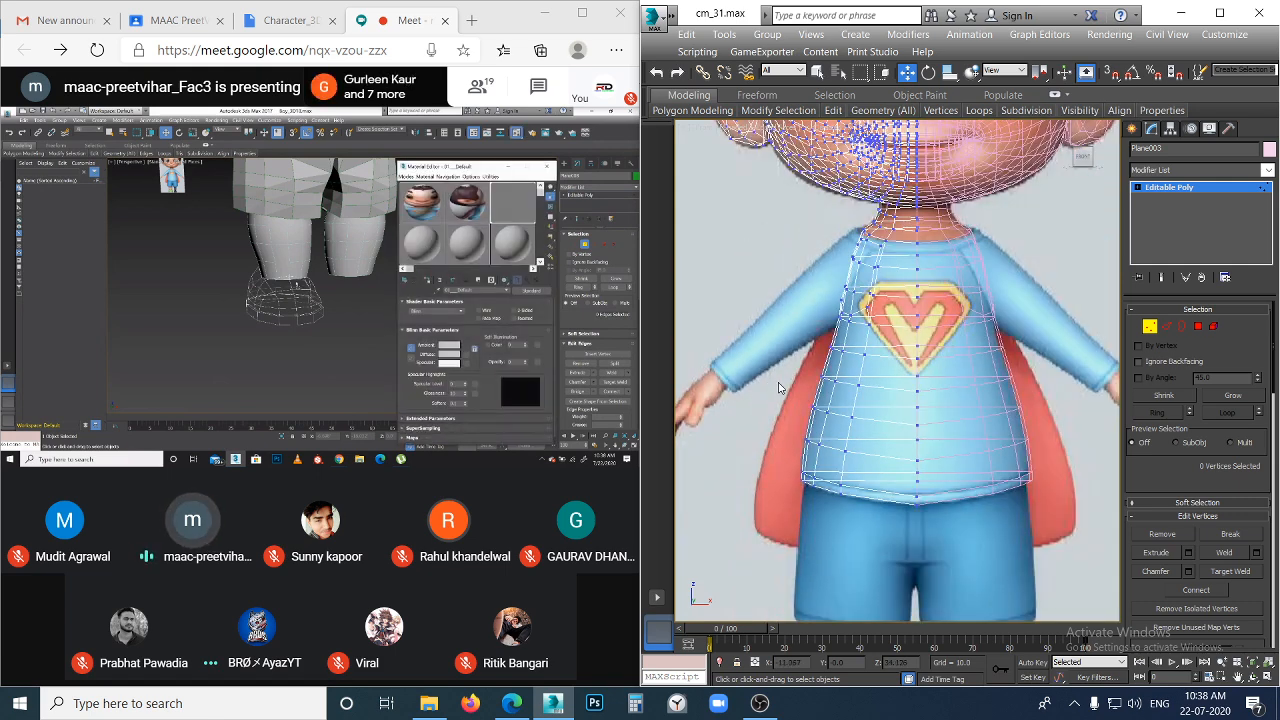
key(l)
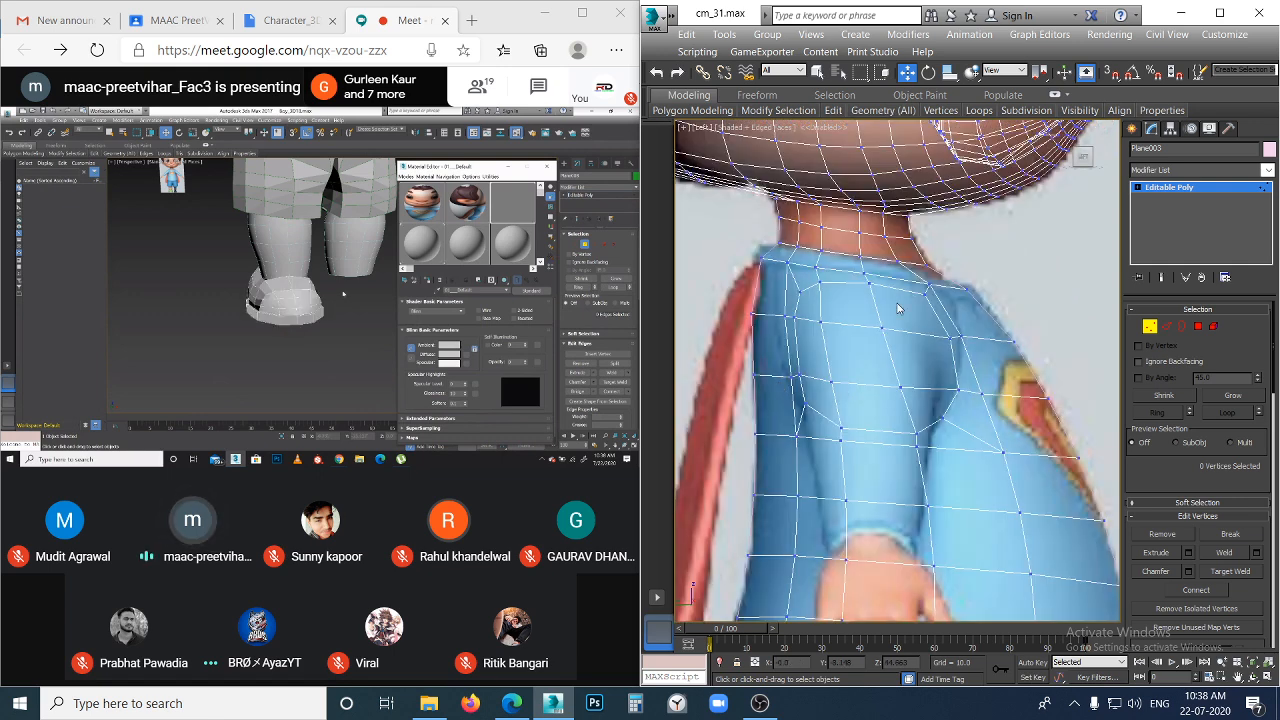
key(4)
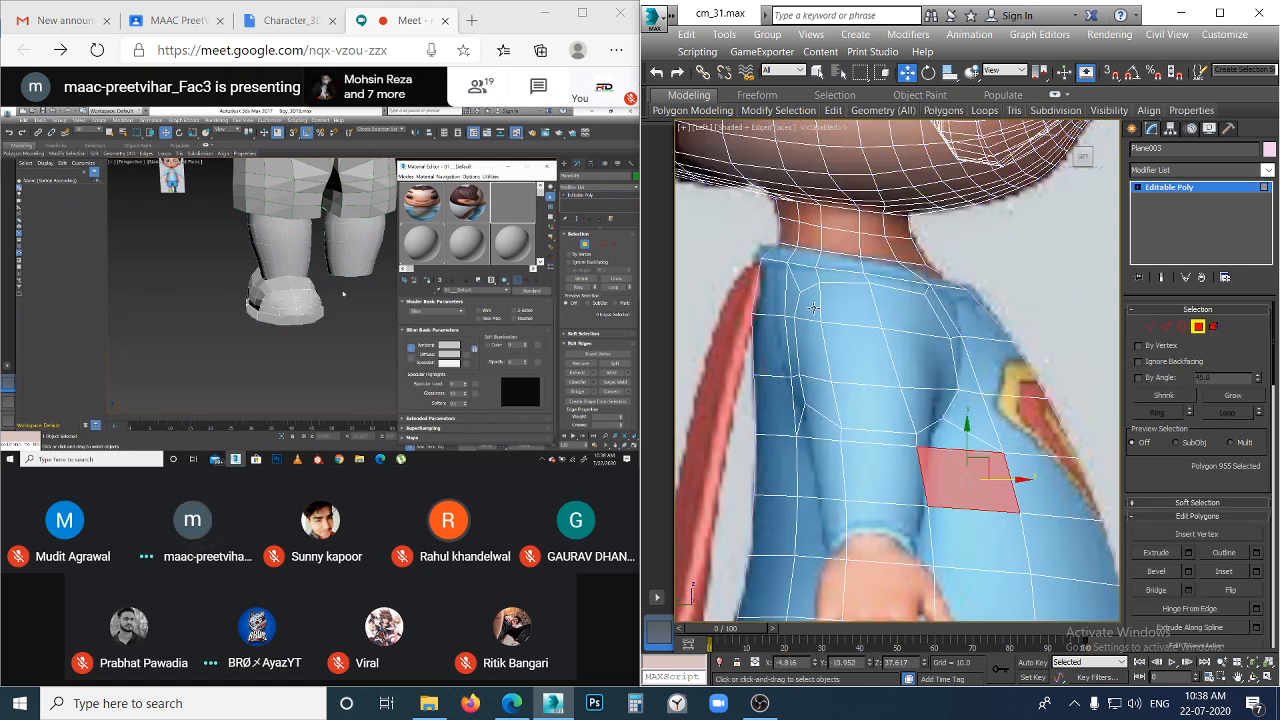
click(813, 308)
ctrl+click(809, 340)
ctrl+click(815, 386)
ctrl+click(858, 406)
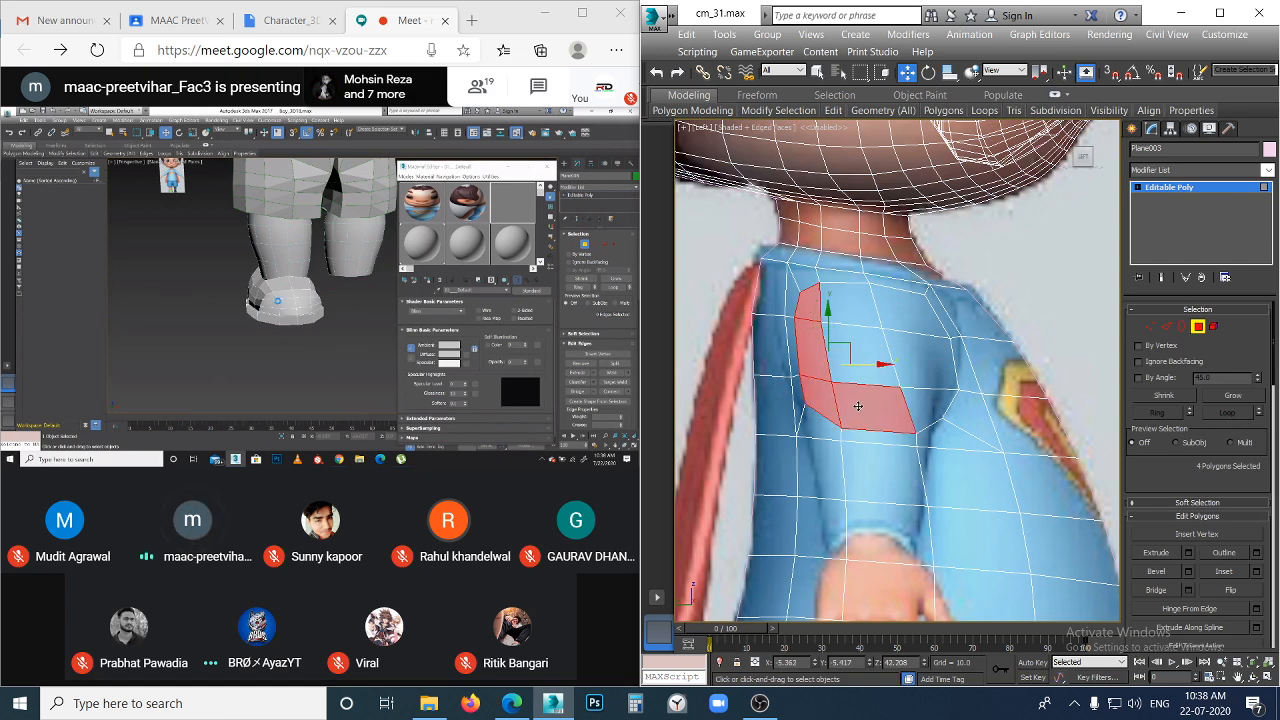
ctrl+click(949, 411)
alt+click(971, 416)
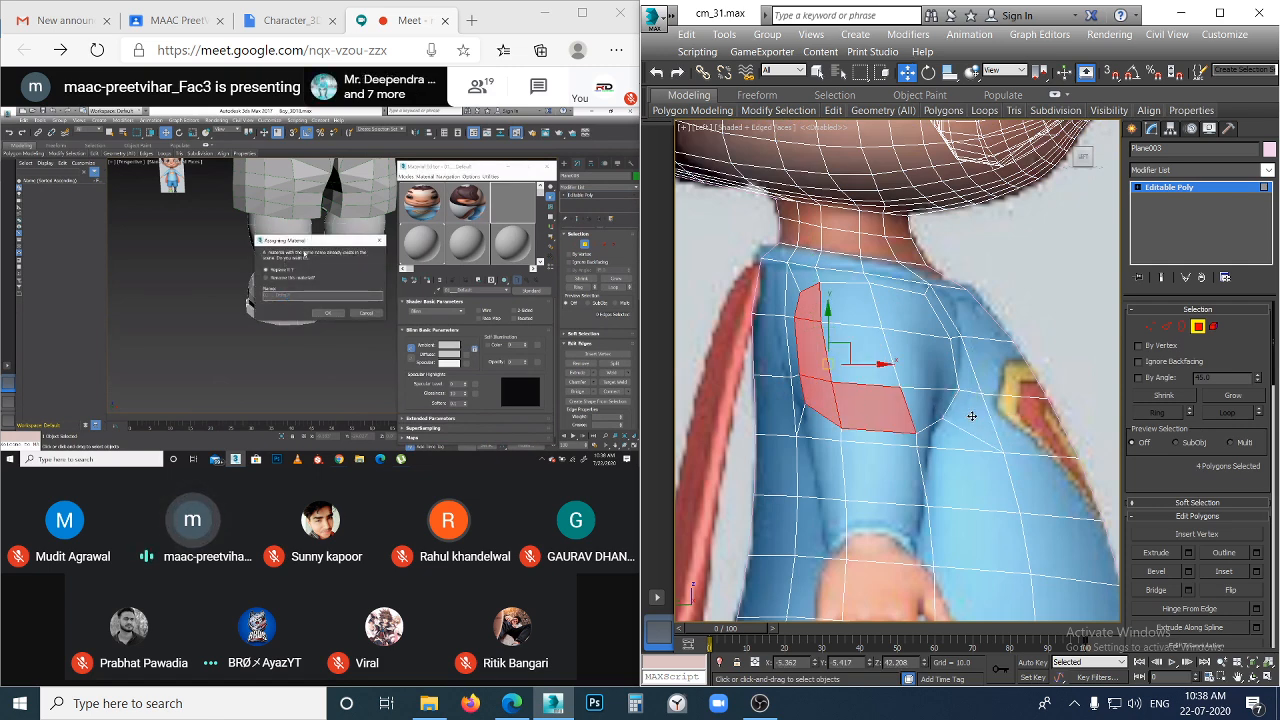
ctrl+click(929, 403)
ctrl+click(919, 362)
ctrl+click(903, 311)
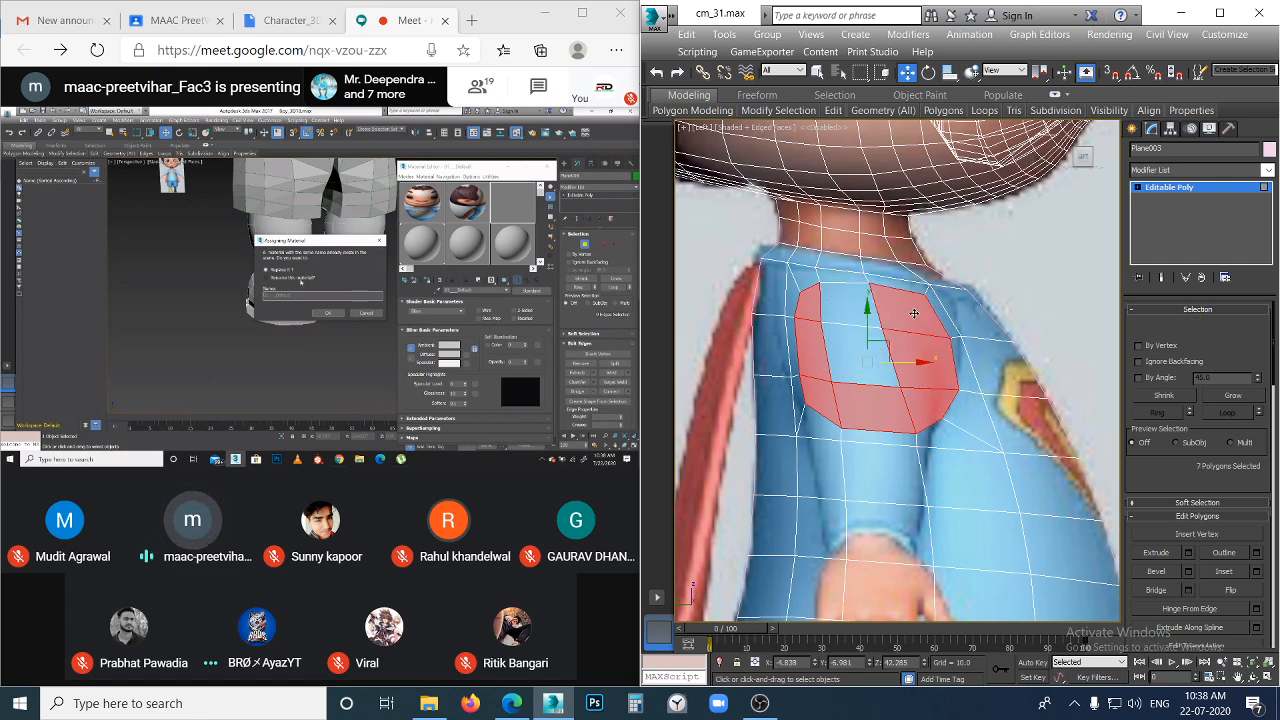
ctrl+click(850, 303)
ctrl+click(849, 343)
key(Delete)
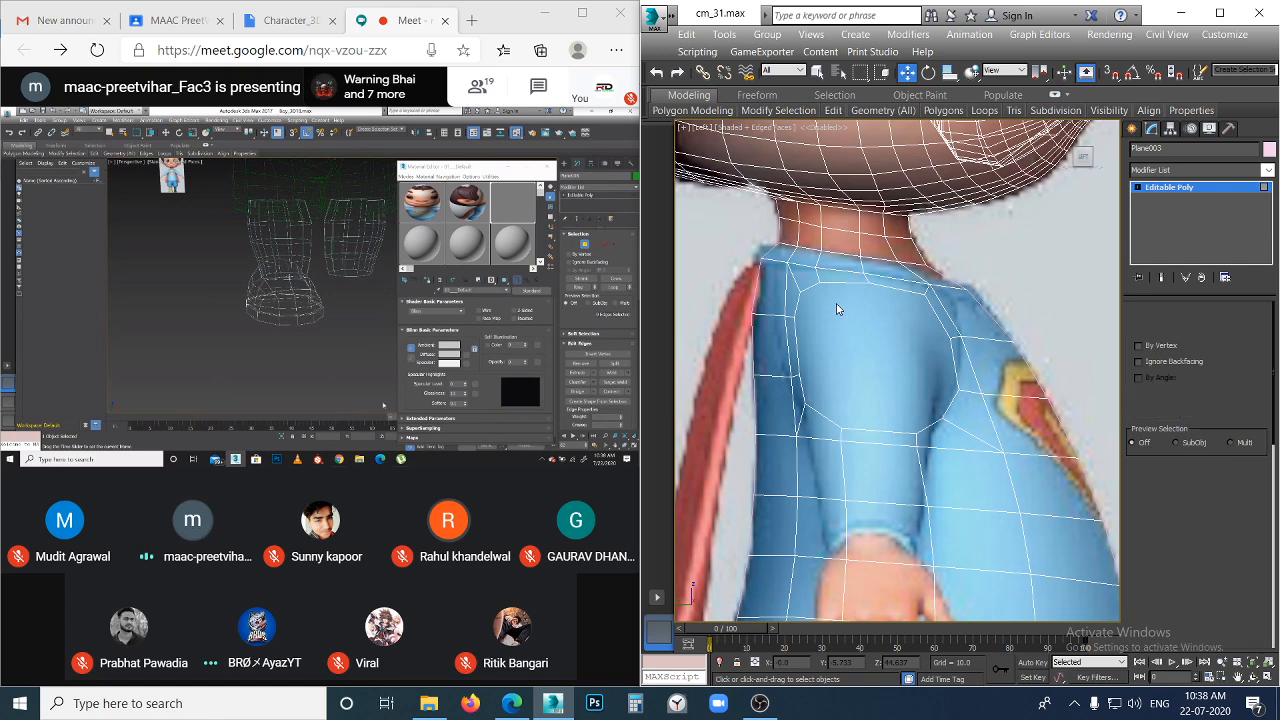
- Select the armhole's border edge loop and extrude it outward along X in the front view to start the sleeve
key(2)
click(869, 291)
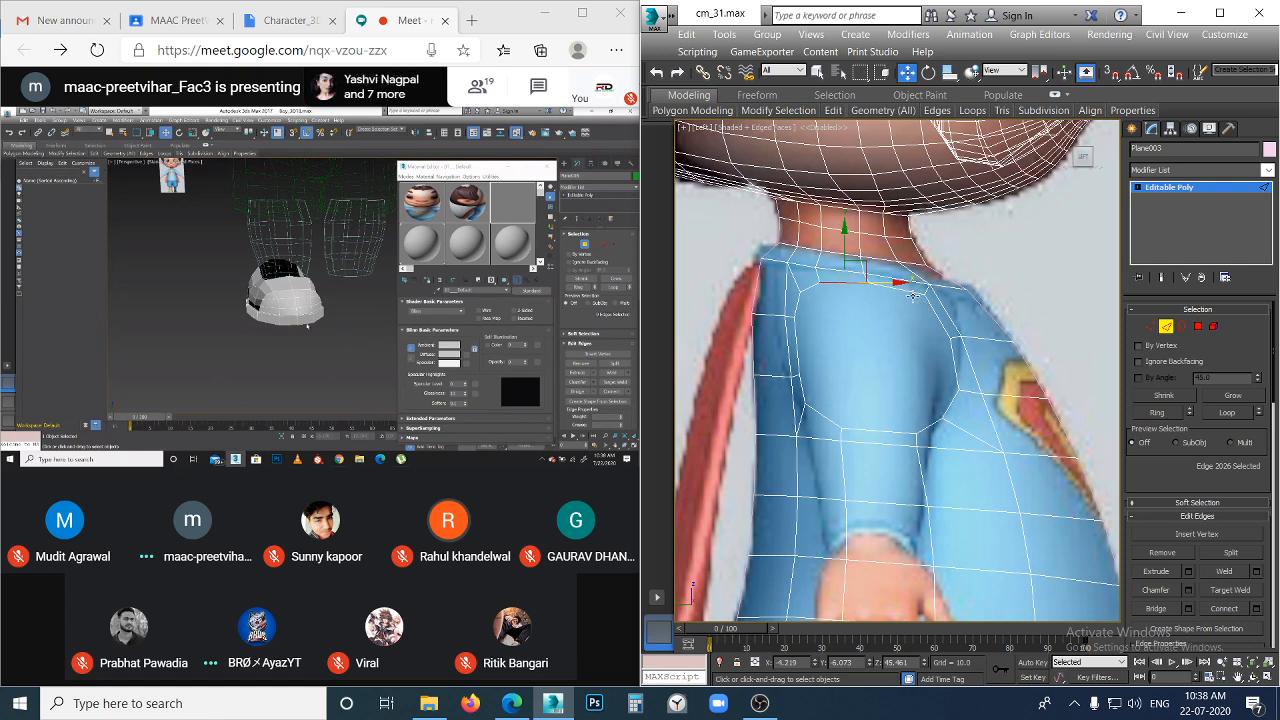
double_click(911, 292)
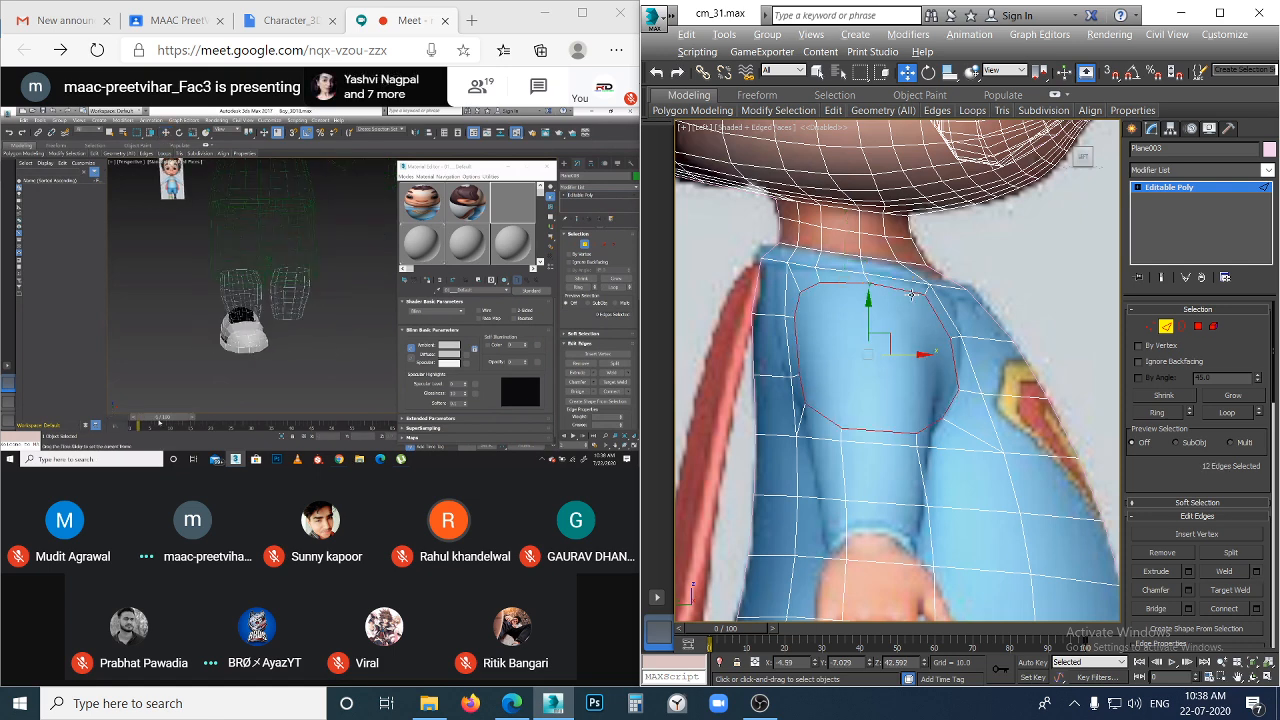
key(f)
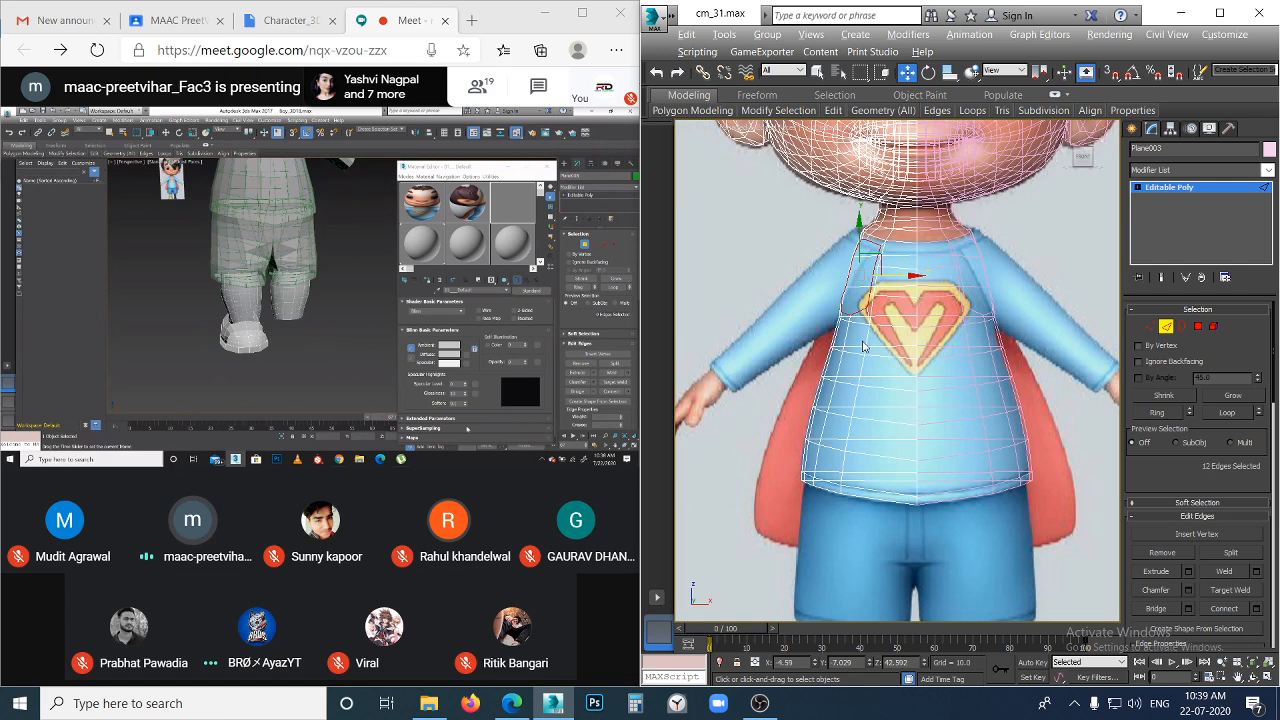
scroll(838, 288, up, 3)
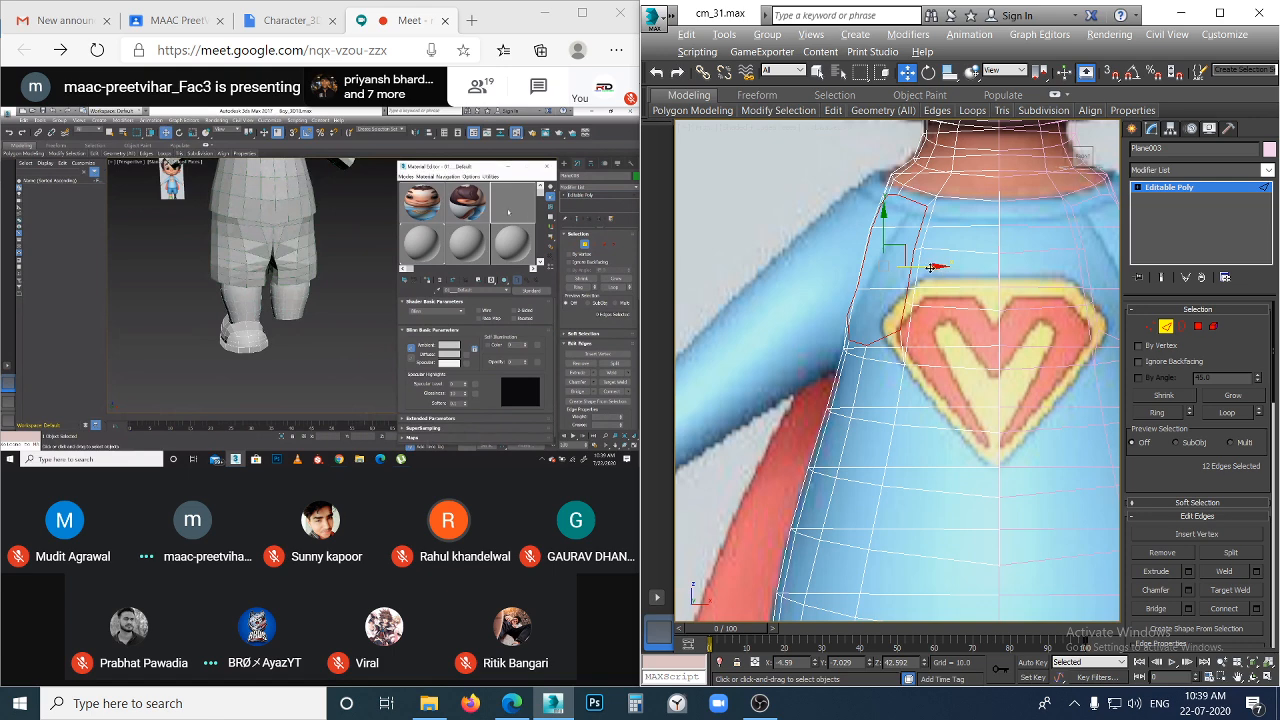
drag(930, 268, 893, 268)
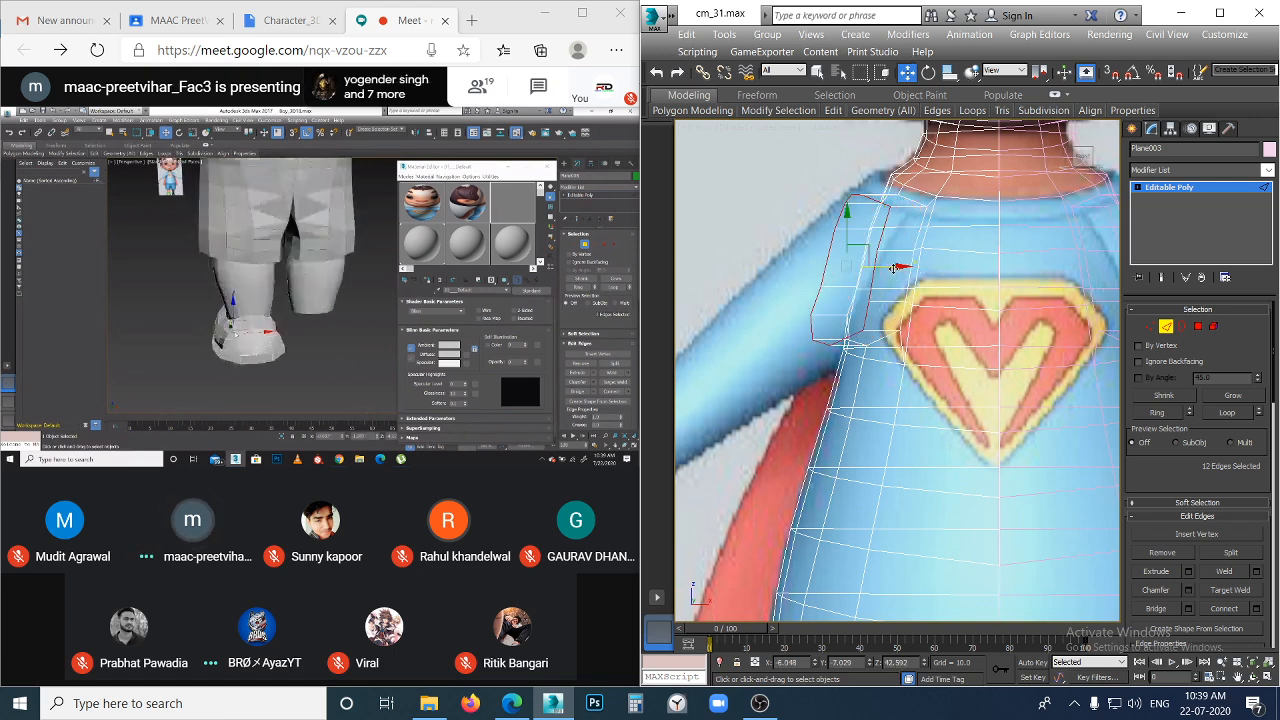
- Rotate the extruded sleeve loop about 6.75 degrees toward vertical and nudge it slightly down to fit the reference shoulder
scroll(763, 218, up, 2)
middle_drag(763, 218, 766, 278)
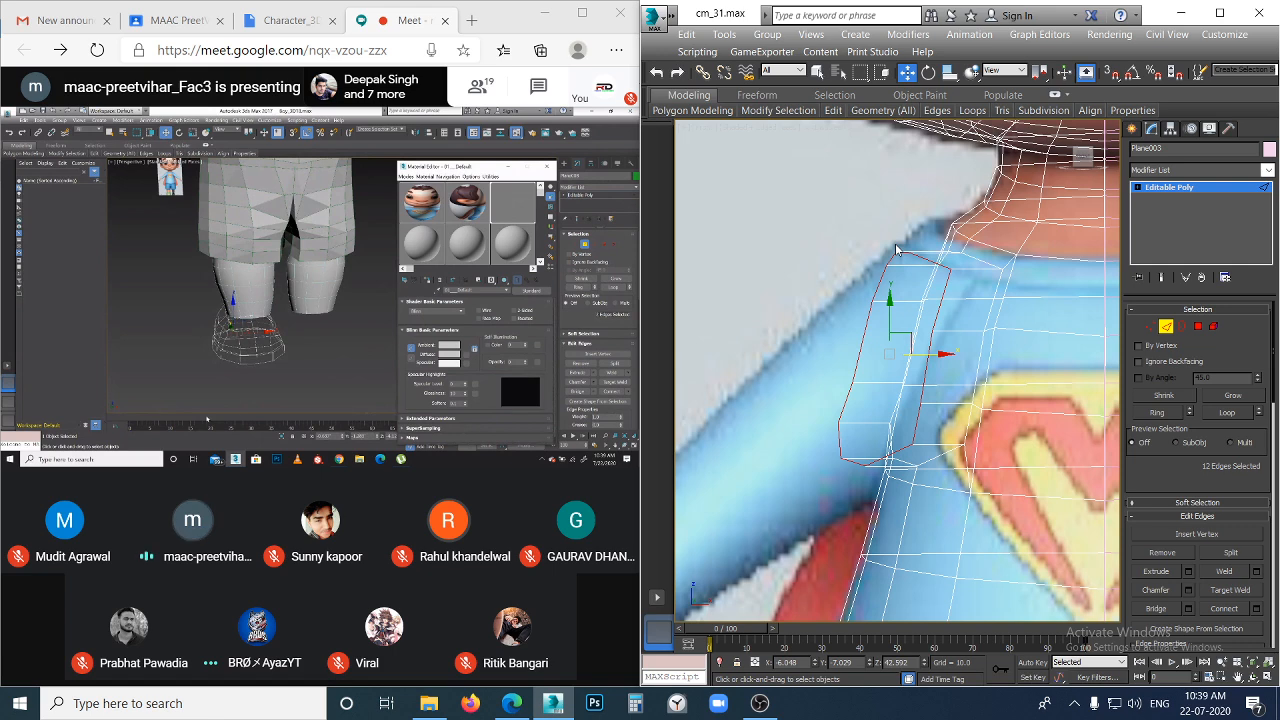
key(e)
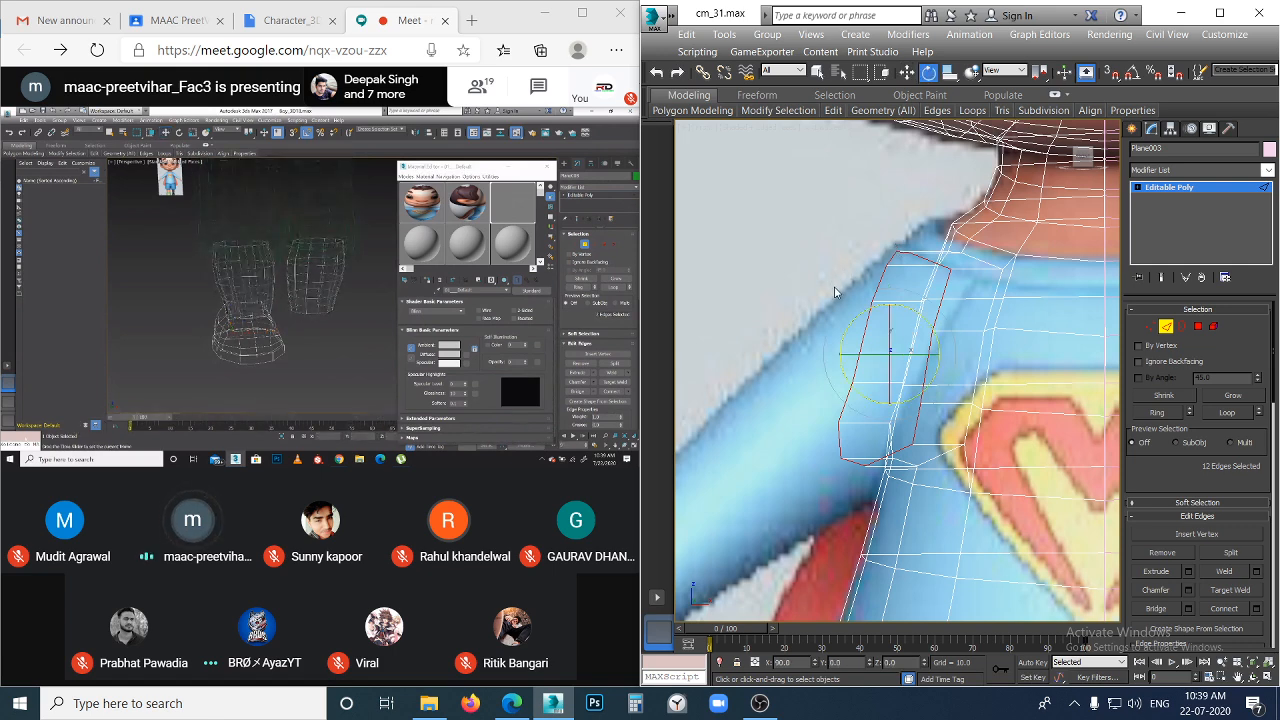
drag(897, 311, 892, 311)
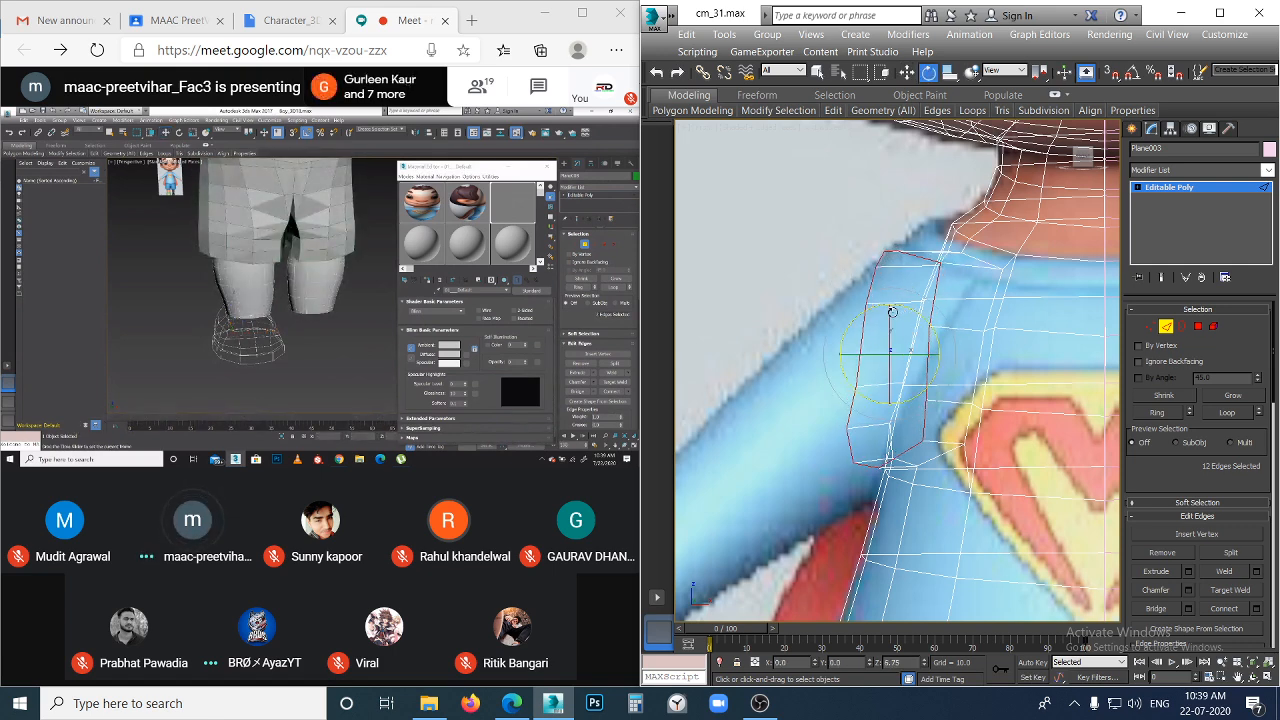
key(w)
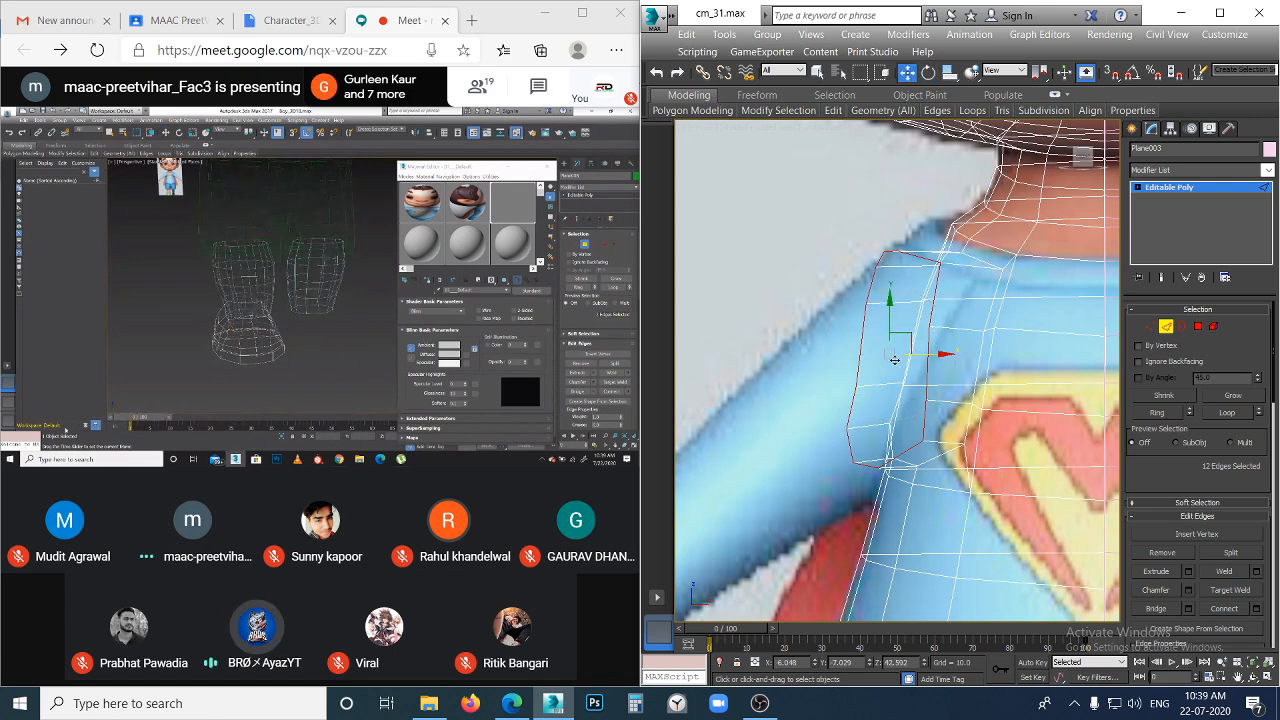
drag(889, 358, 890, 364)
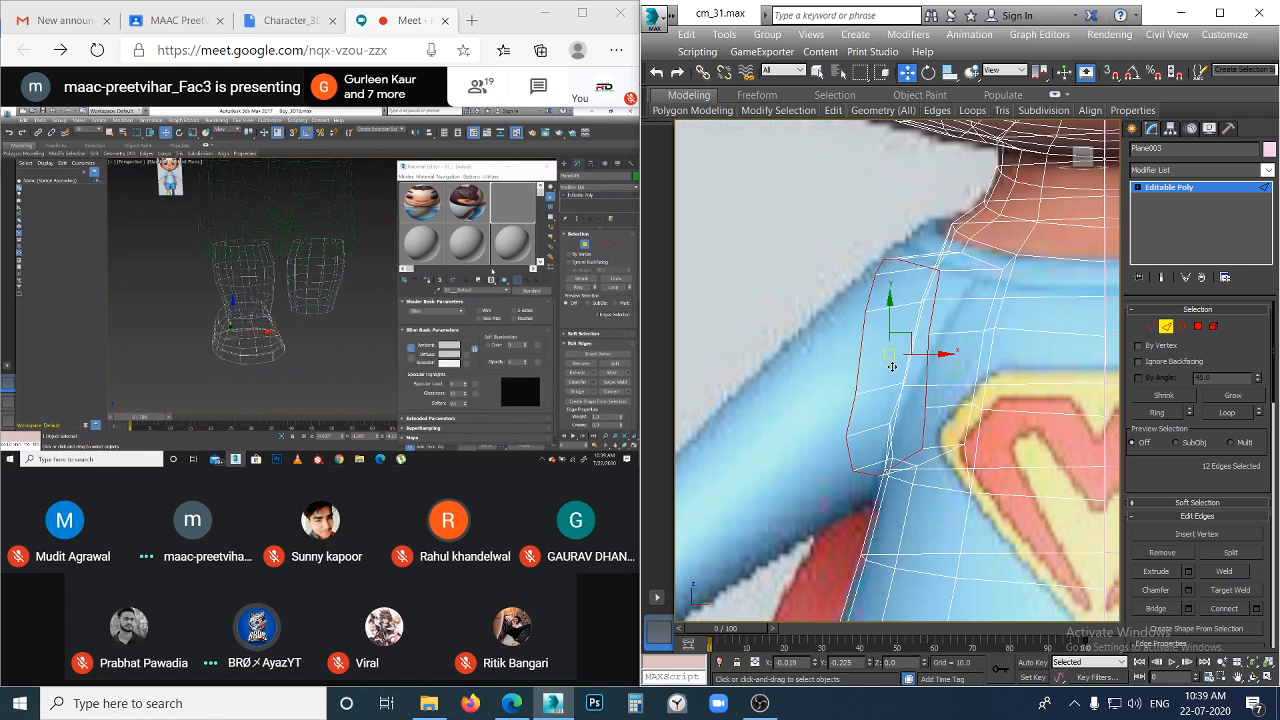
- Extrude the sleeve loop down to the middle of the upper arm and rotate it square to the arm's direction
scroll(834, 405, down, 2)
middle_drag(834, 405, 907, 252)
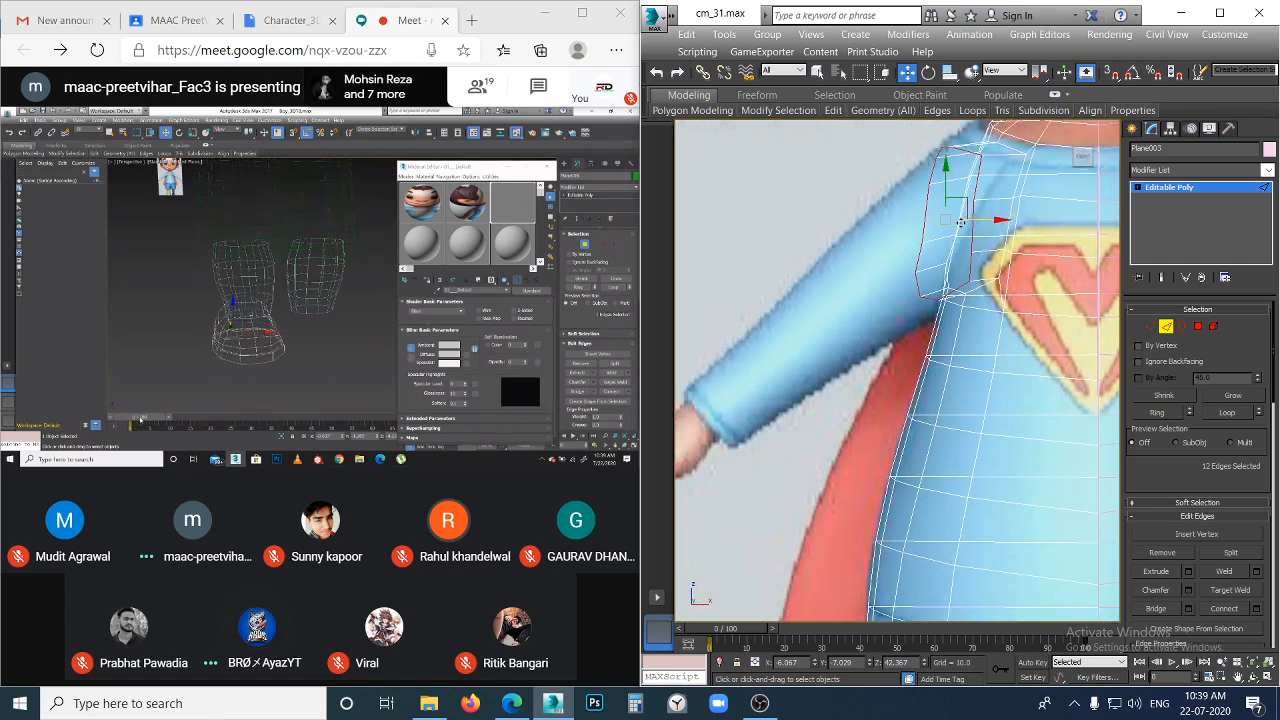
drag(960, 222, 855, 287)
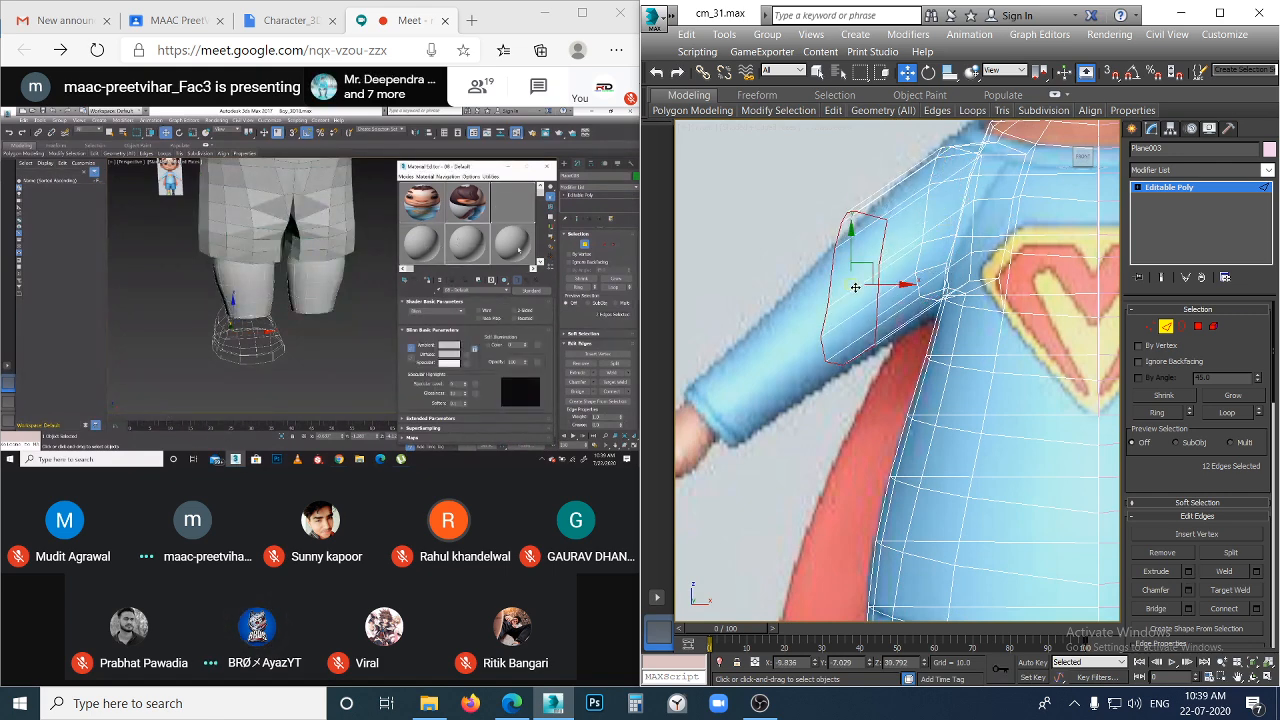
key(e)
drag(888, 256, 851, 254)
scroll(857, 313, down, 3)
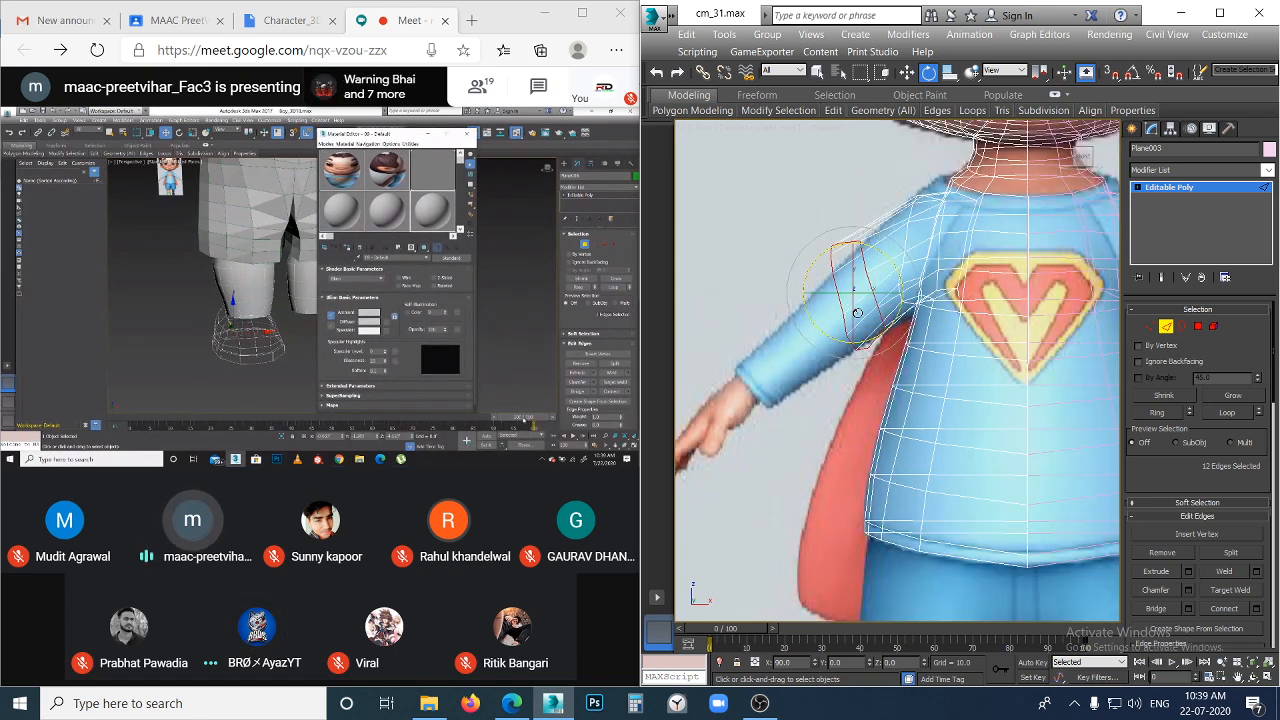
- Reselect the border edge loop at the sleeve's open end and try scaling it down vertically to fit the reference arm
click(510, 309)
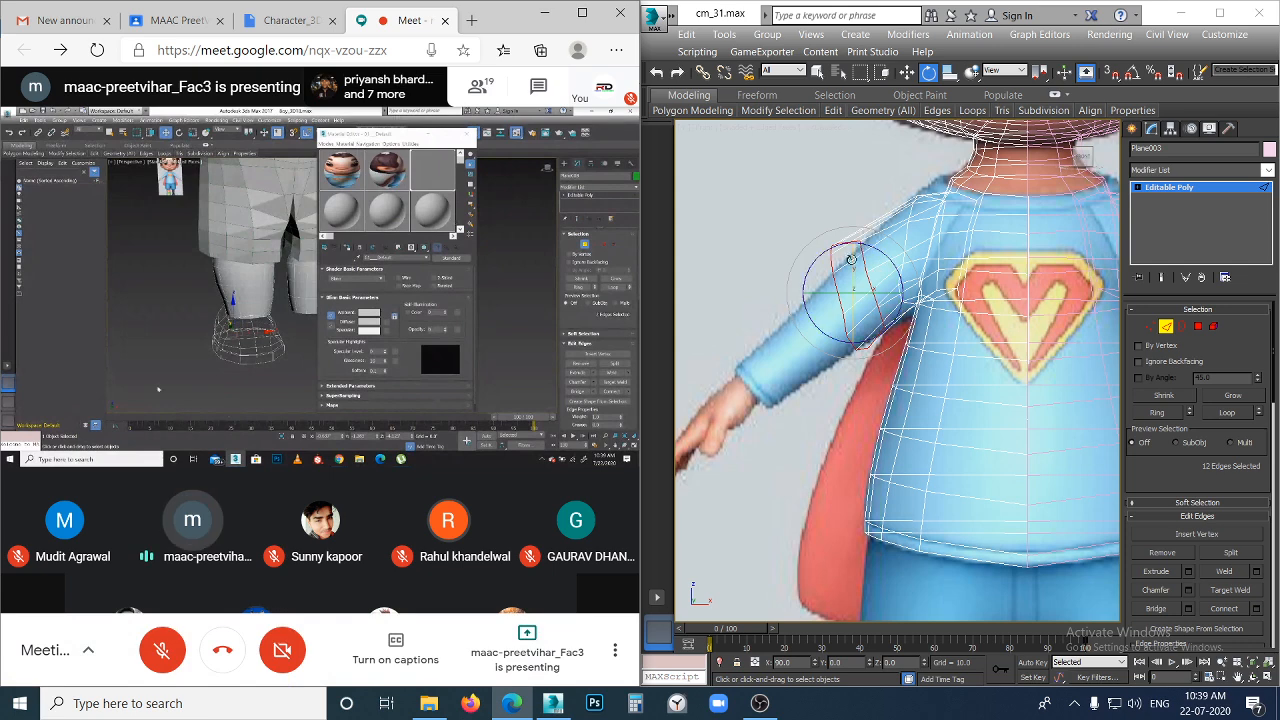
click(799, 225)
click(830, 245)
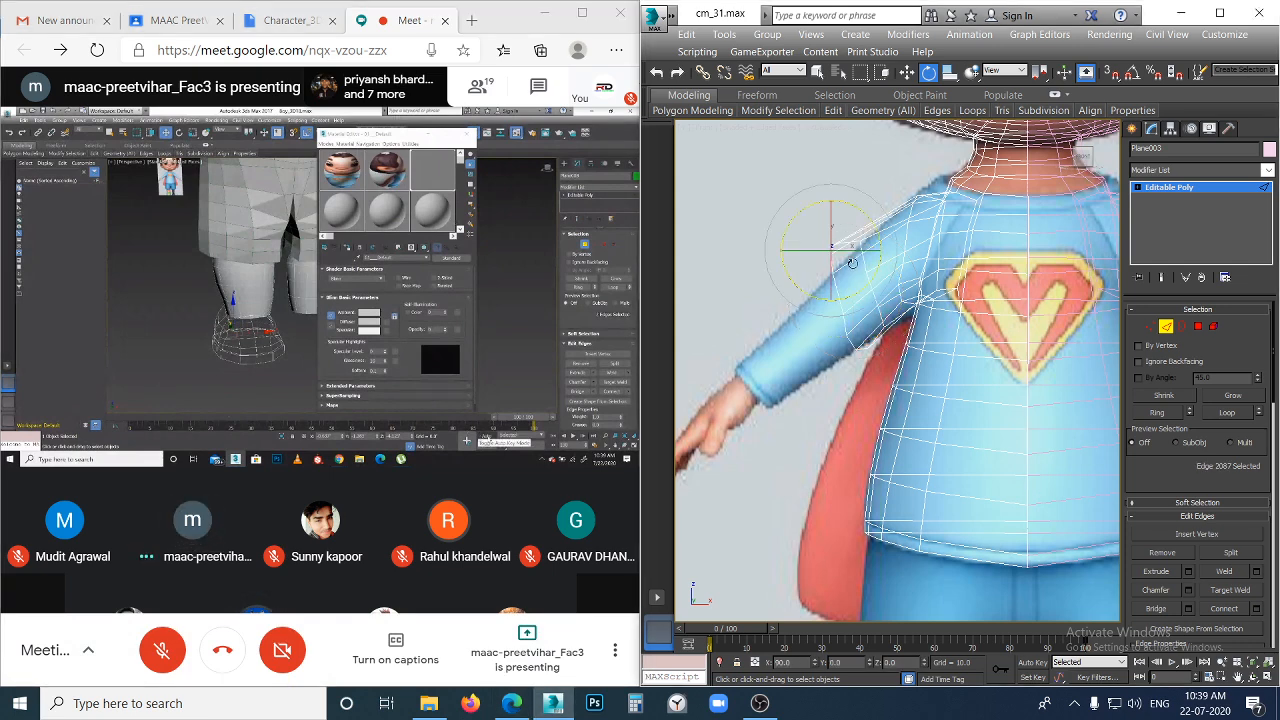
double_click(858, 288)
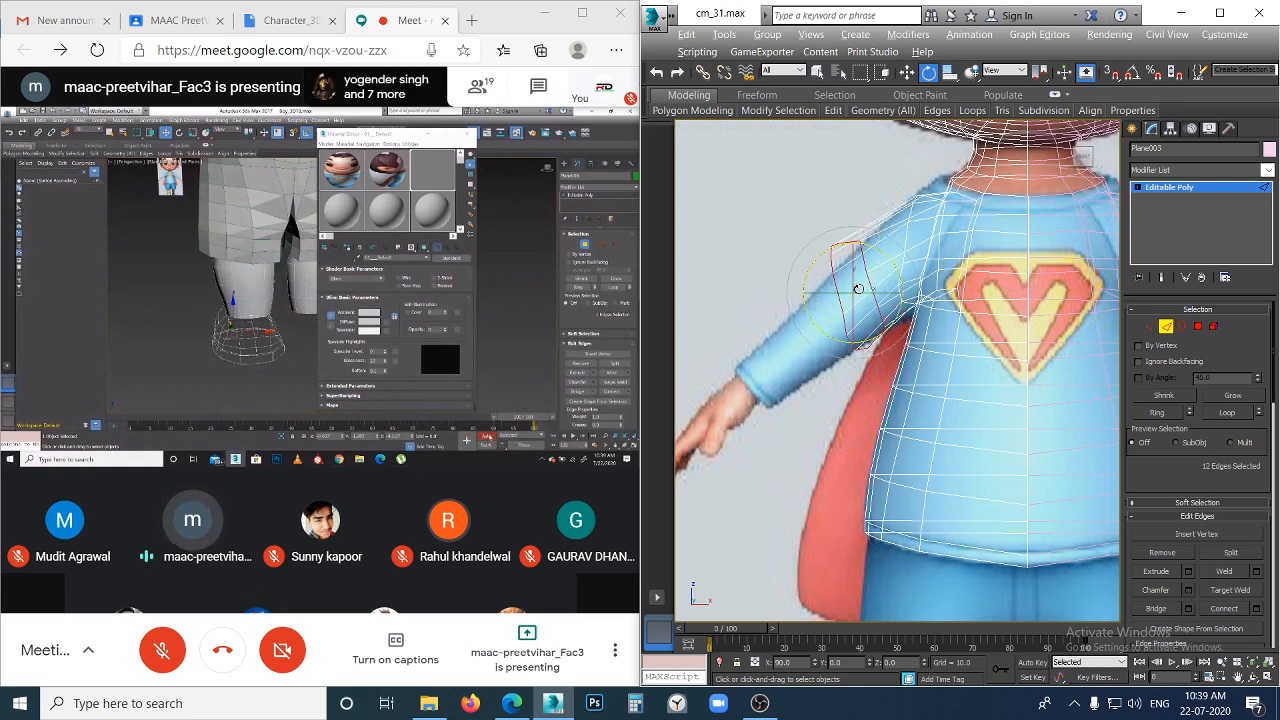
key(w)
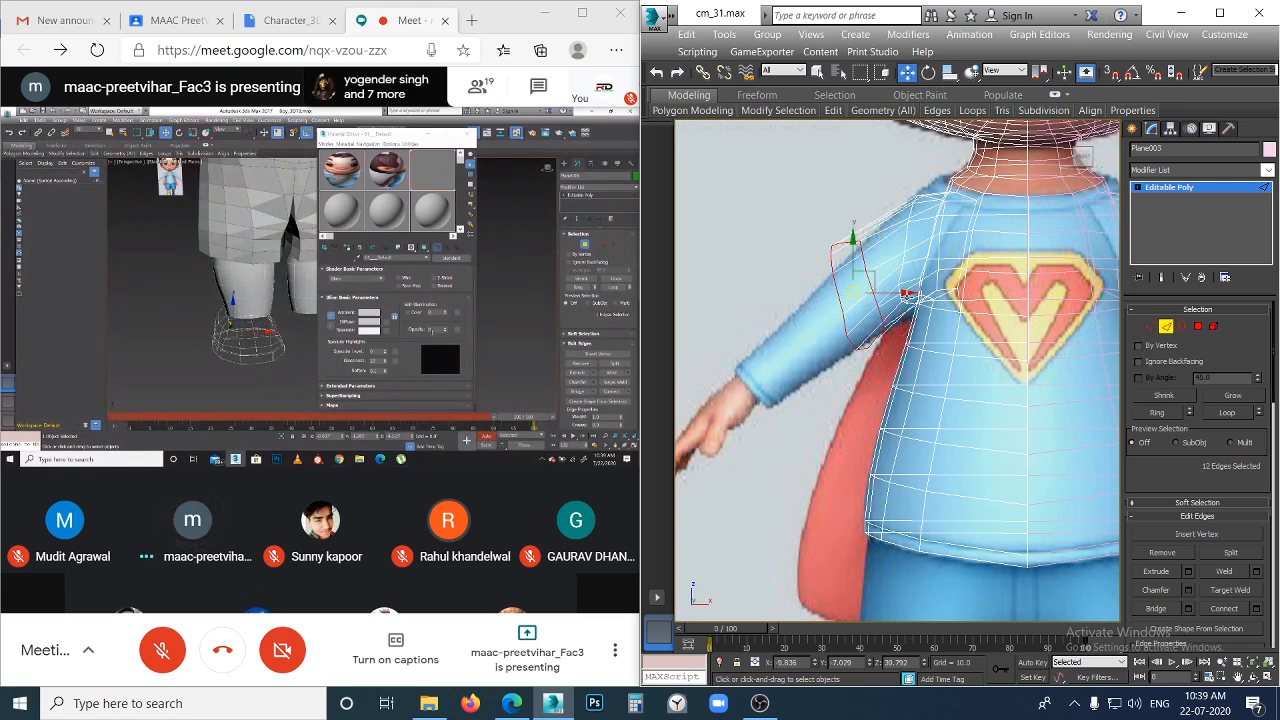
key(e)
key(r)
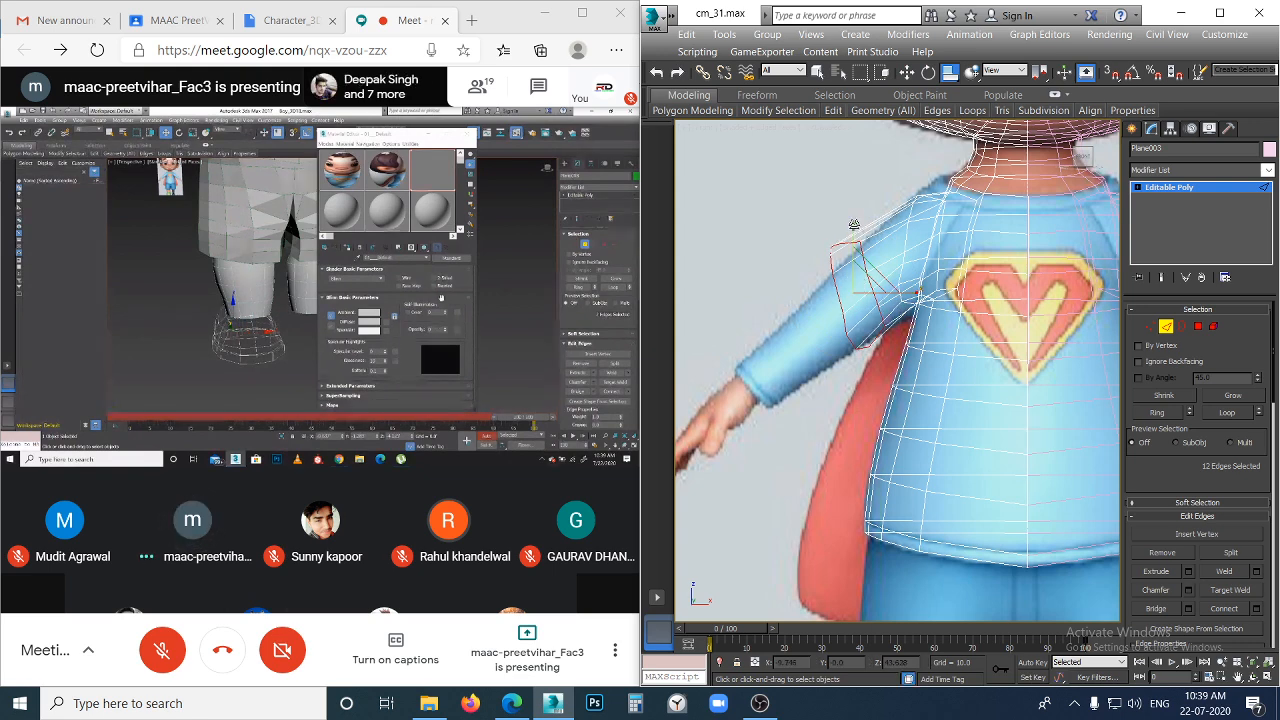
drag(854, 224, 855, 237)
scroll(829, 329, down, 5)
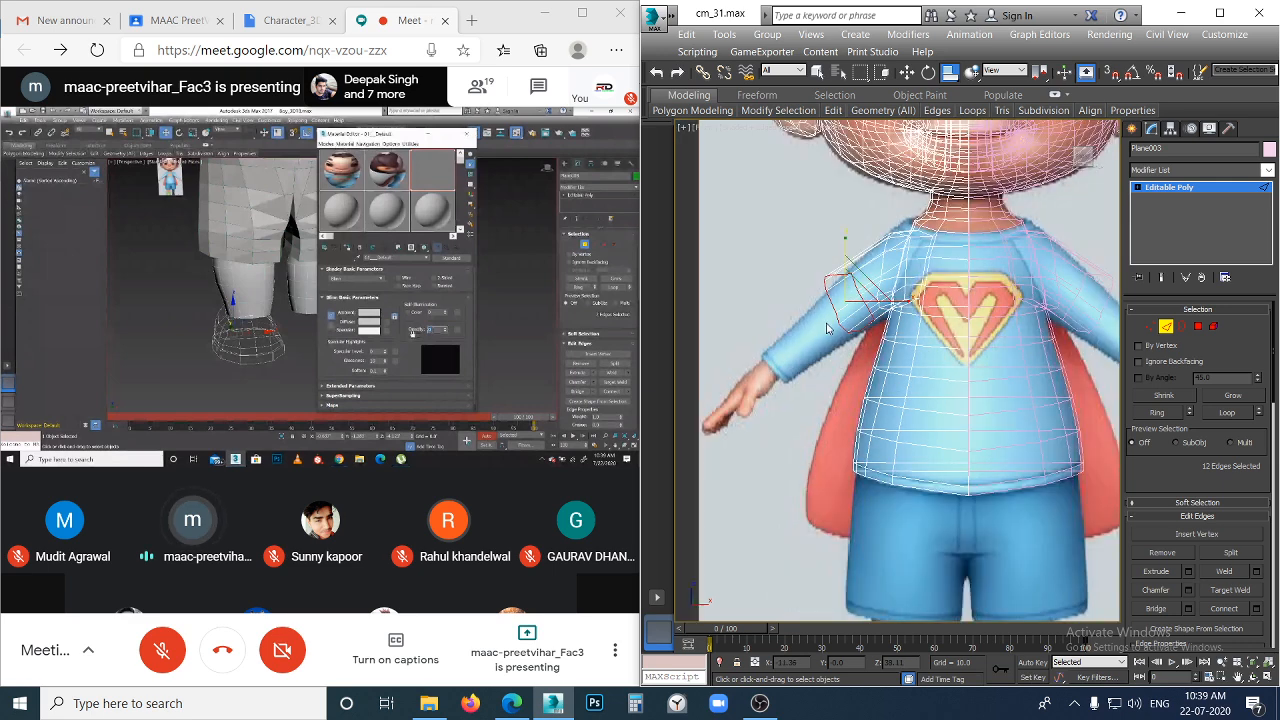
middle_drag(843, 355, 868, 375)
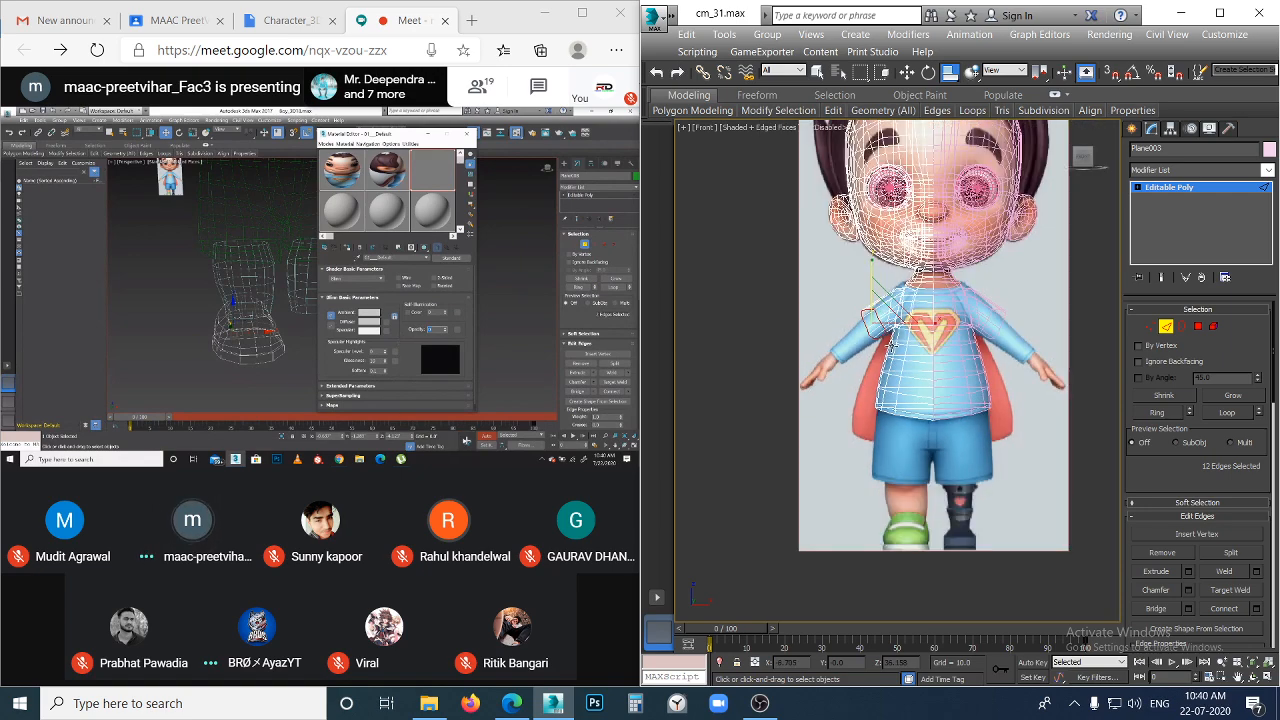
scroll(968, 309, up, 2)
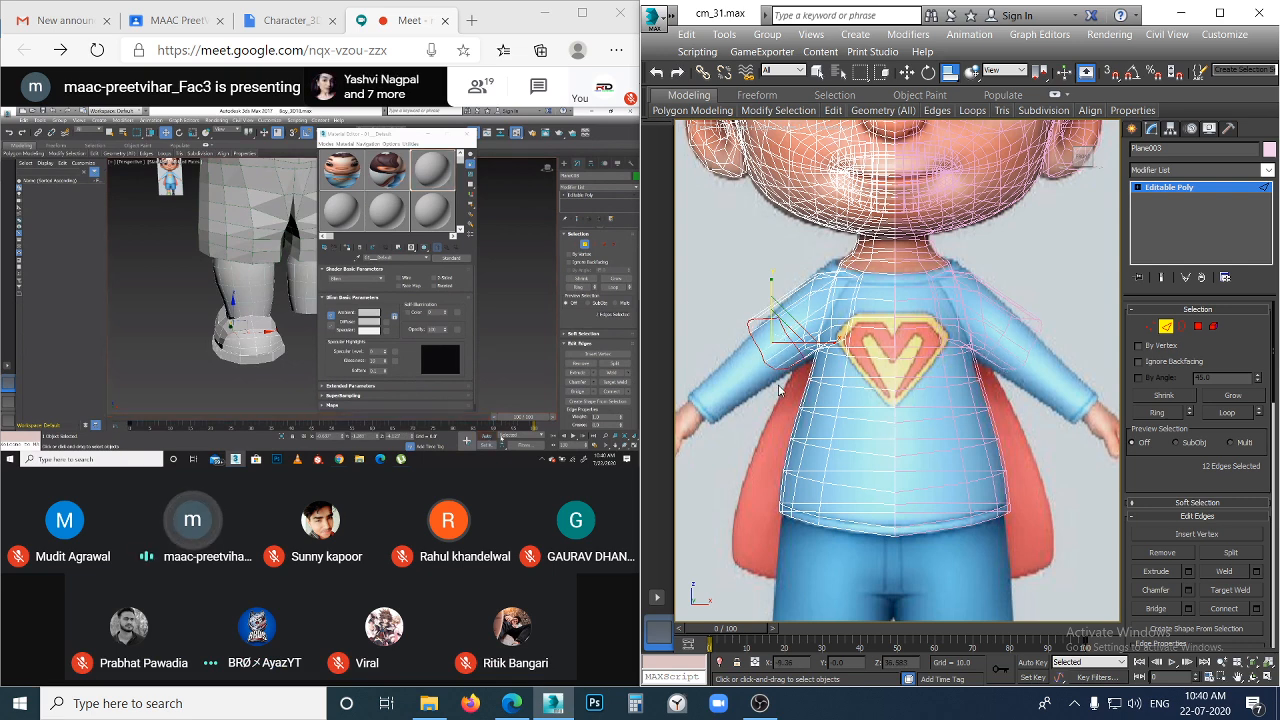
click(786, 345)
double_click(790, 349)
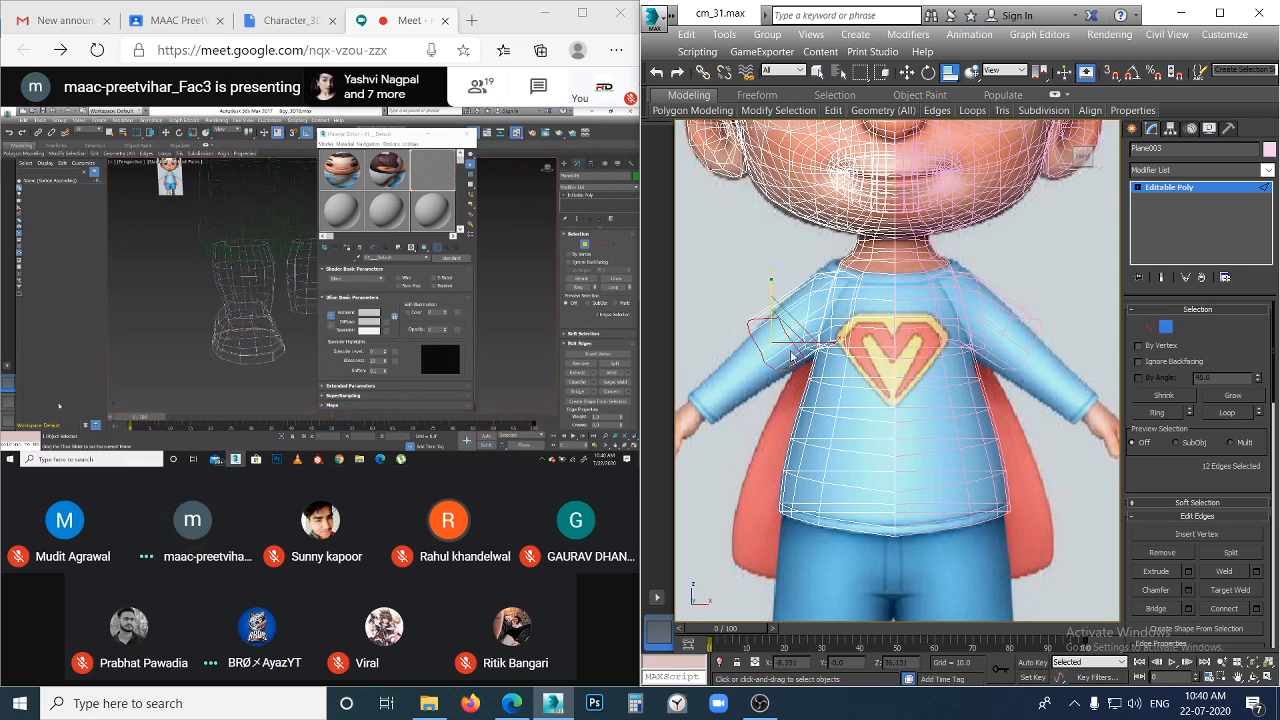
mouse_move(972, 112)
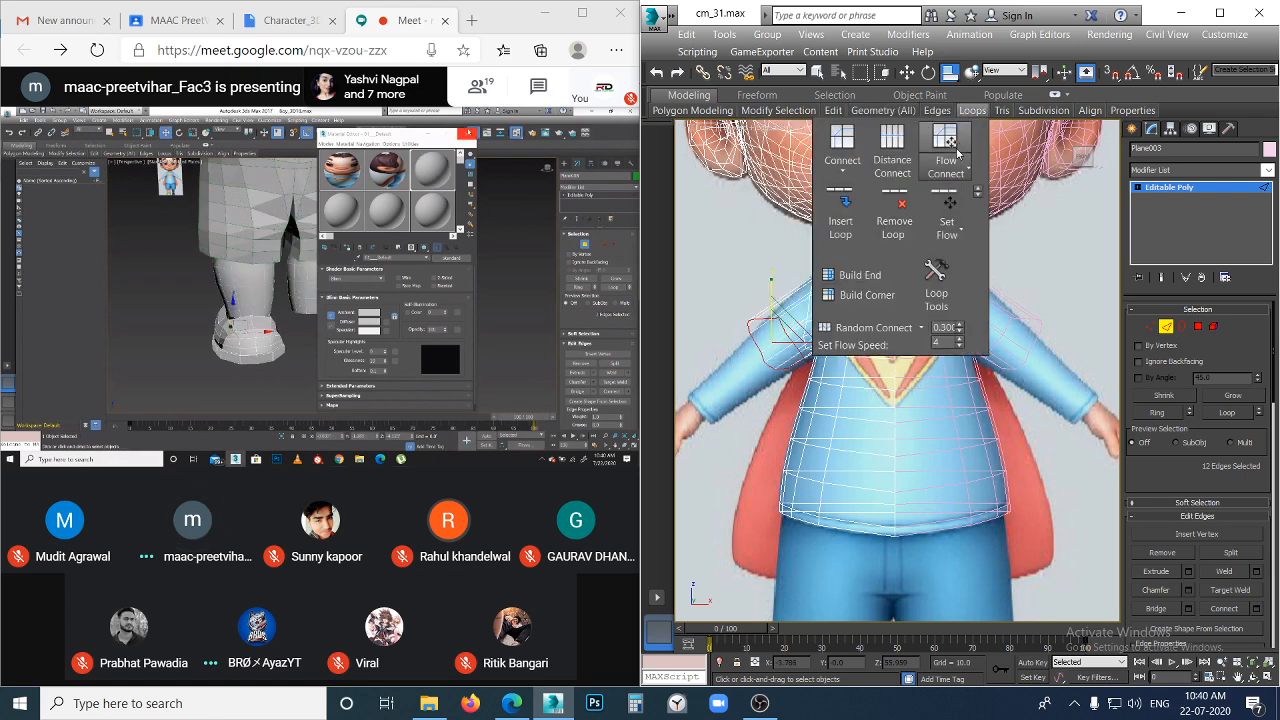
click(1028, 230)
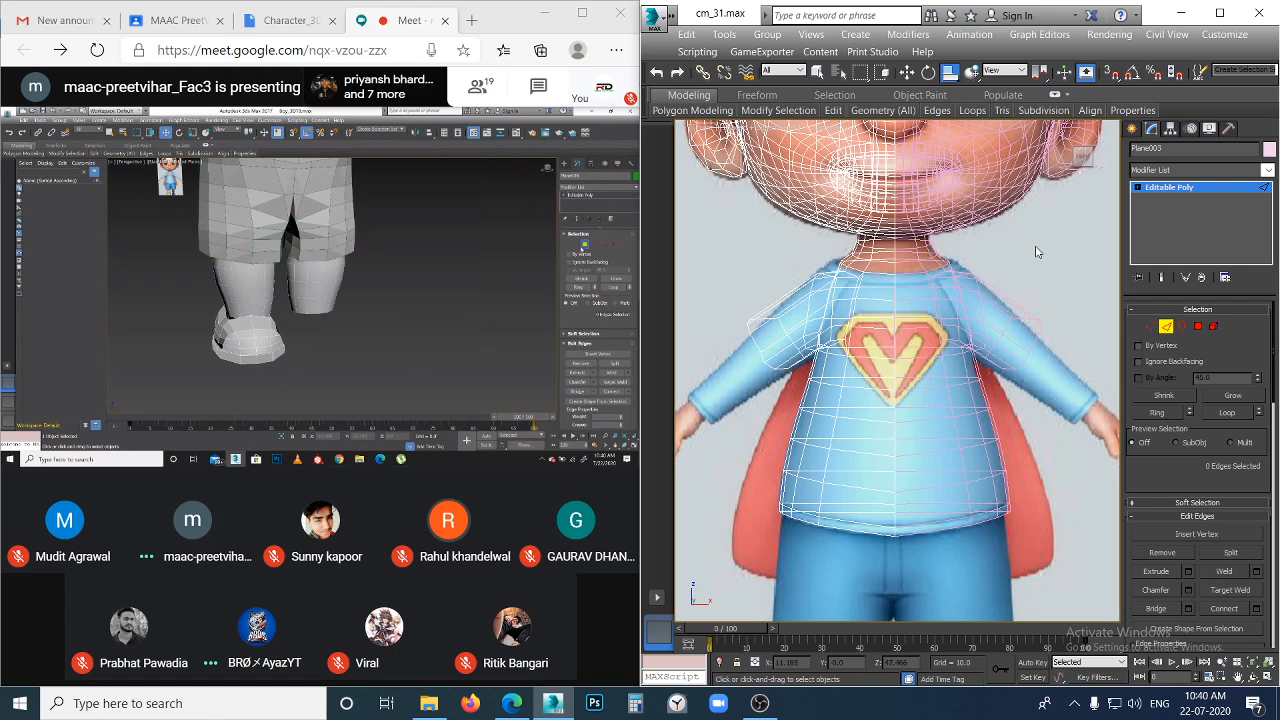
- Undo the sleeve extrusions and the deletion of the armhole polygons, and return to the left view
key(ctrl+z)
key(ctrl+z)
key(ctrl+z)
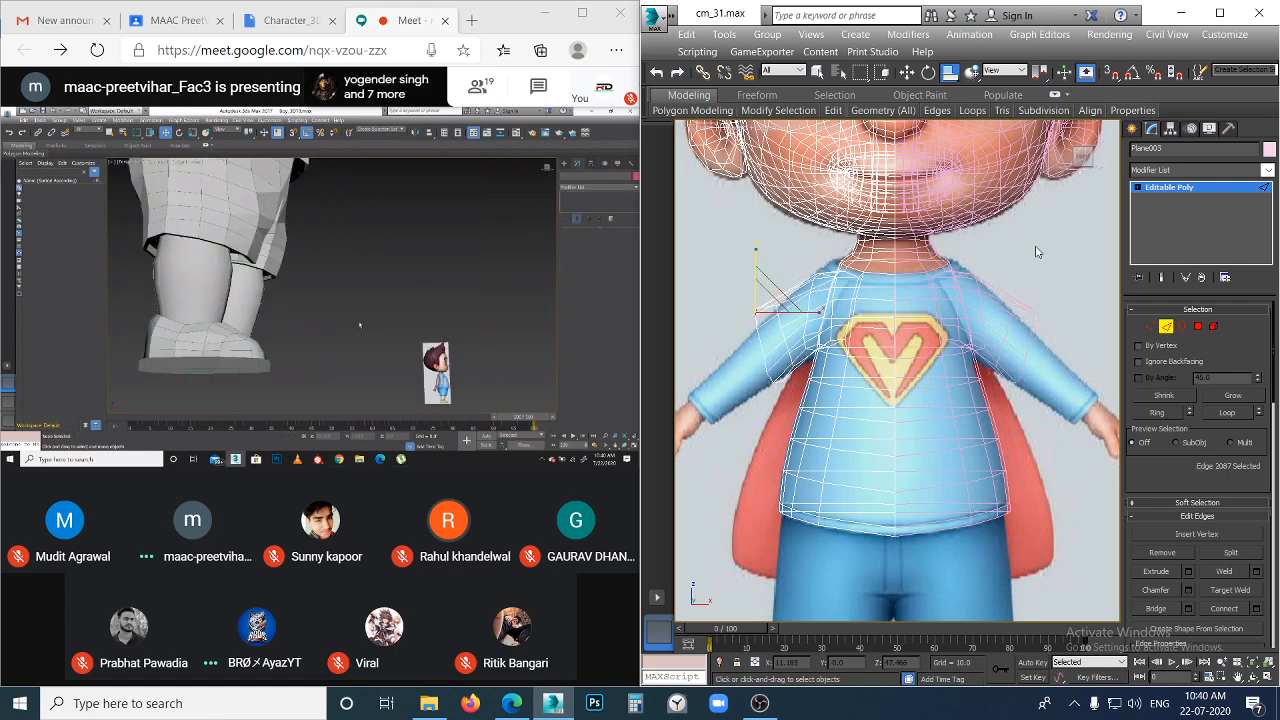
key(ctrl+z)
key(ctrl+z)
key(ctrl+z)
key(ctrl+z)
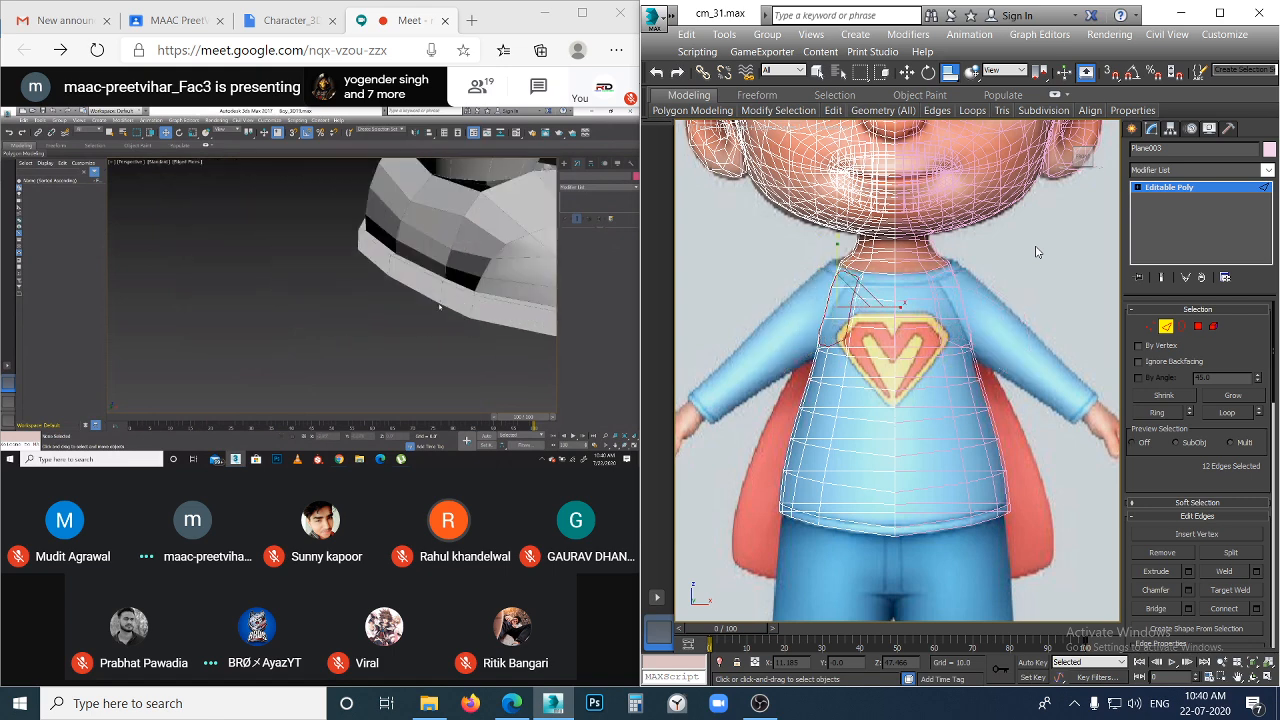
key(ctrl+z)
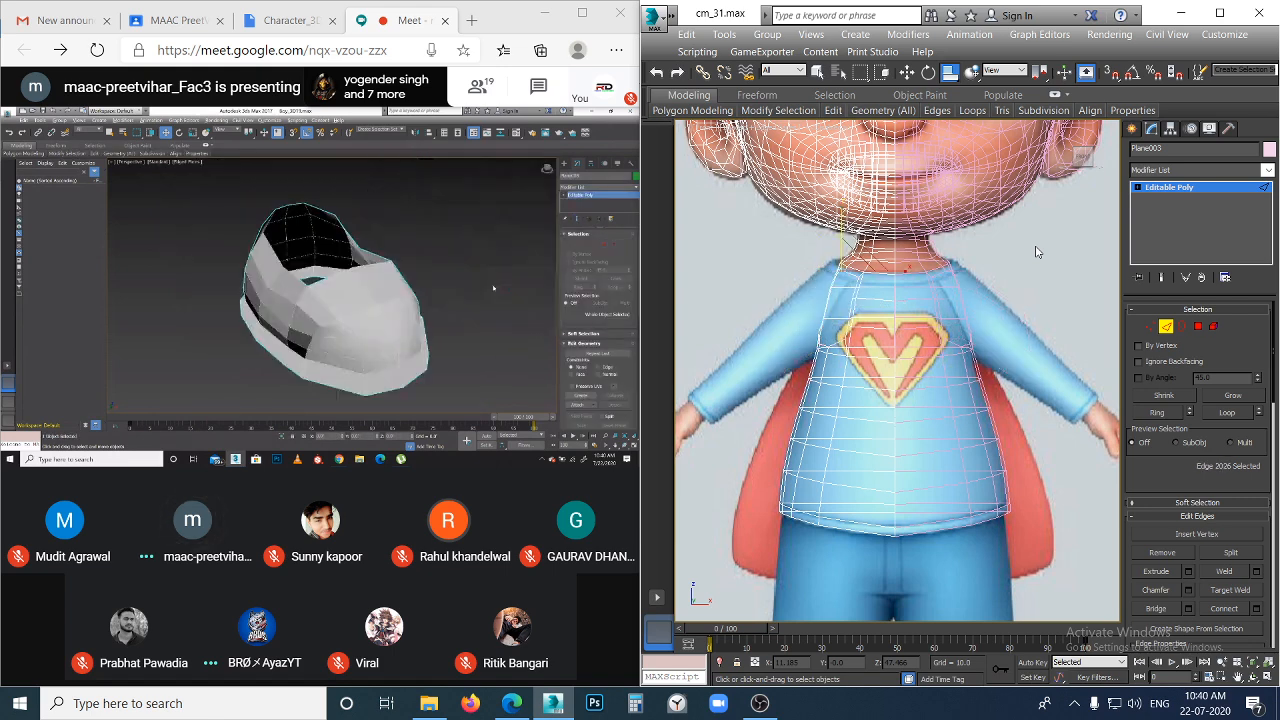
key(l)
key(ctrl+z)
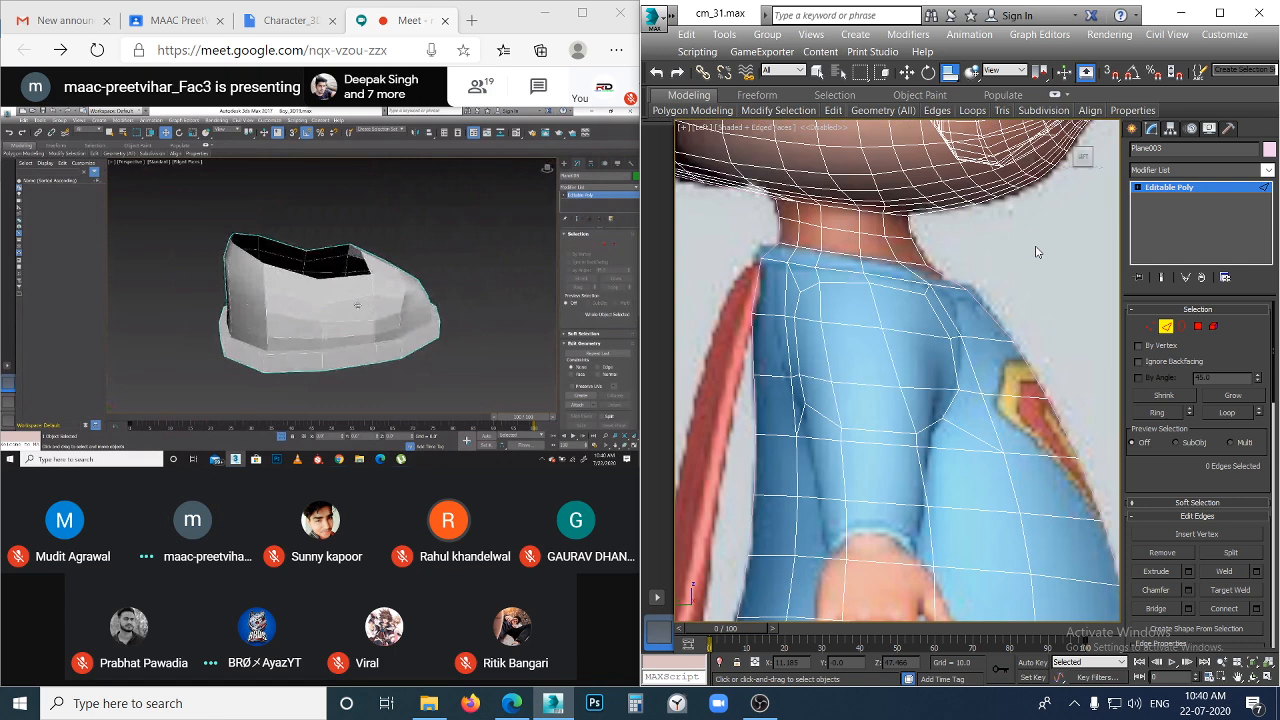
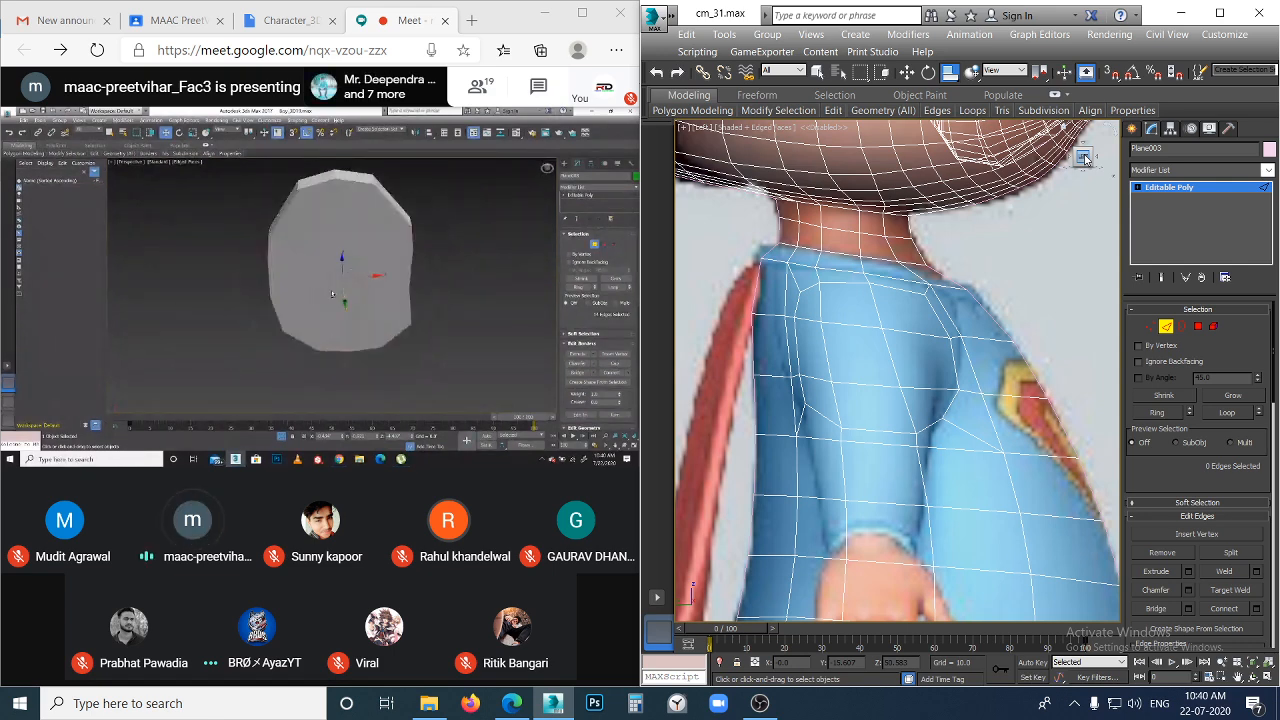
- Select the polygons inside the armhole outline on the shirt's side in the left view
key(4)
click(844, 310)
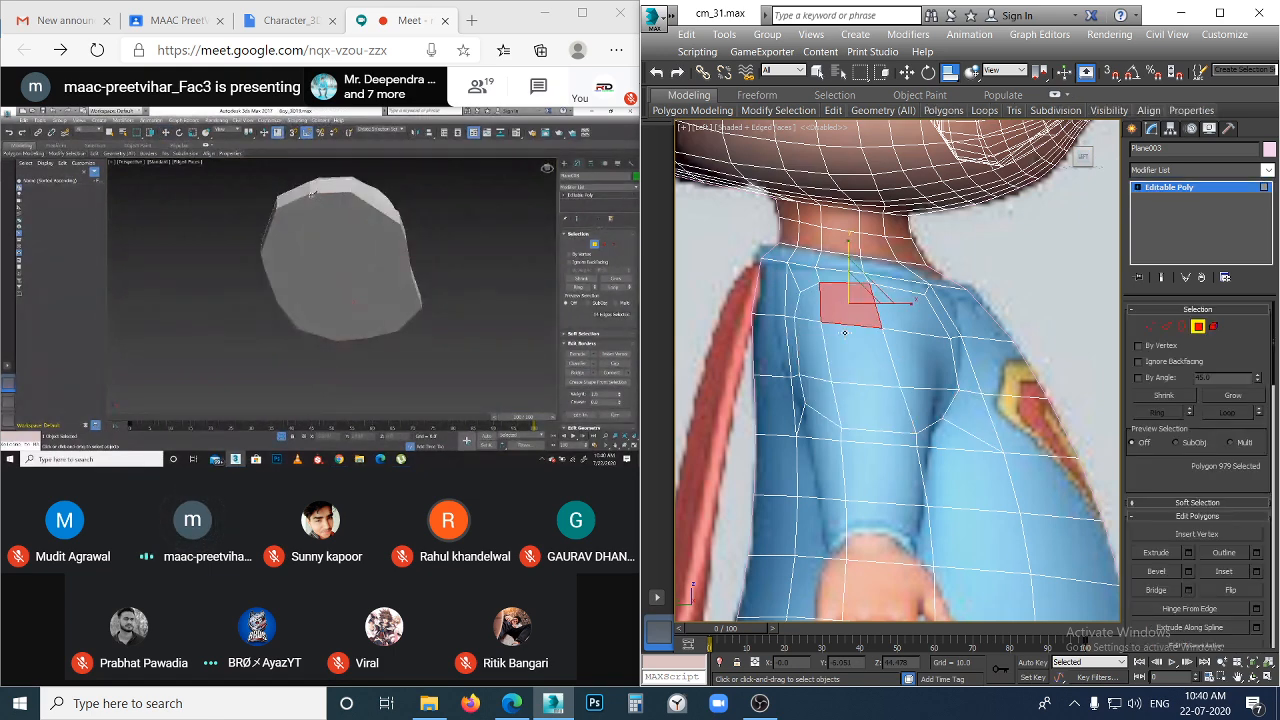
ctrl+click(862, 340)
ctrl+click(908, 322)
ctrl+click(922, 376)
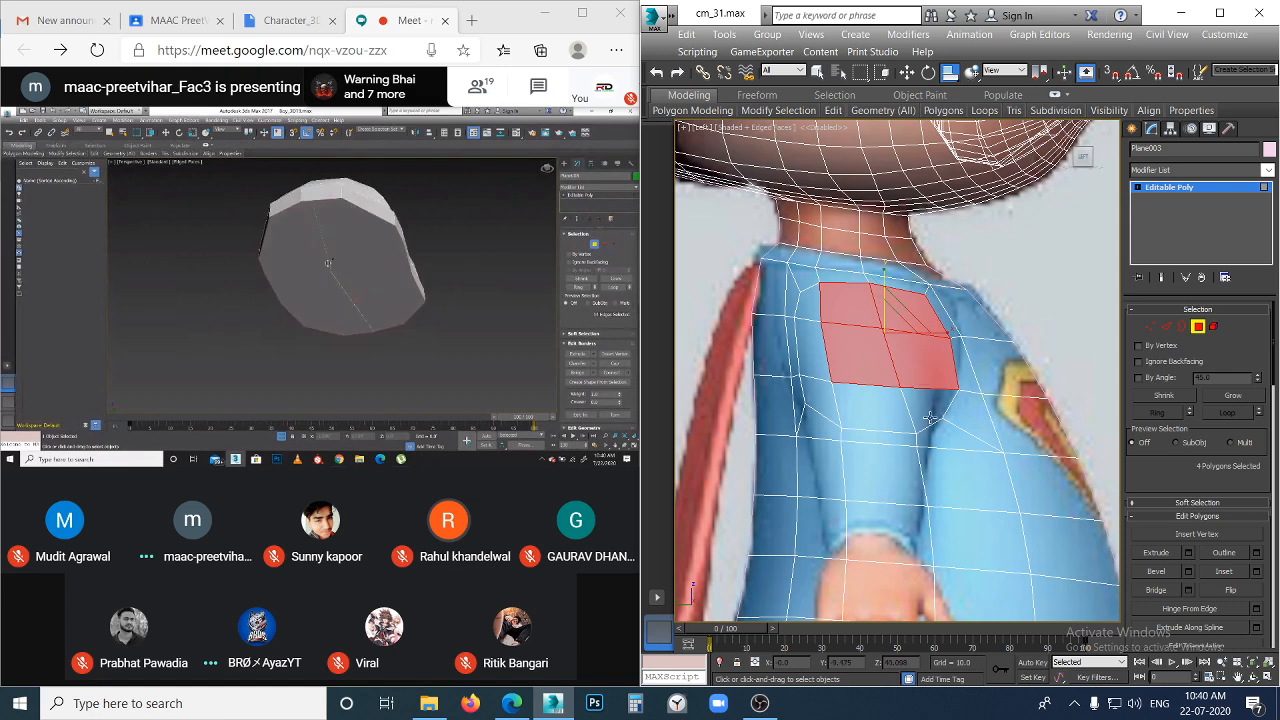
ctrl+click(928, 412)
ctrl+click(872, 408)
ctrl+click(820, 400)
ctrl+click(816, 370)
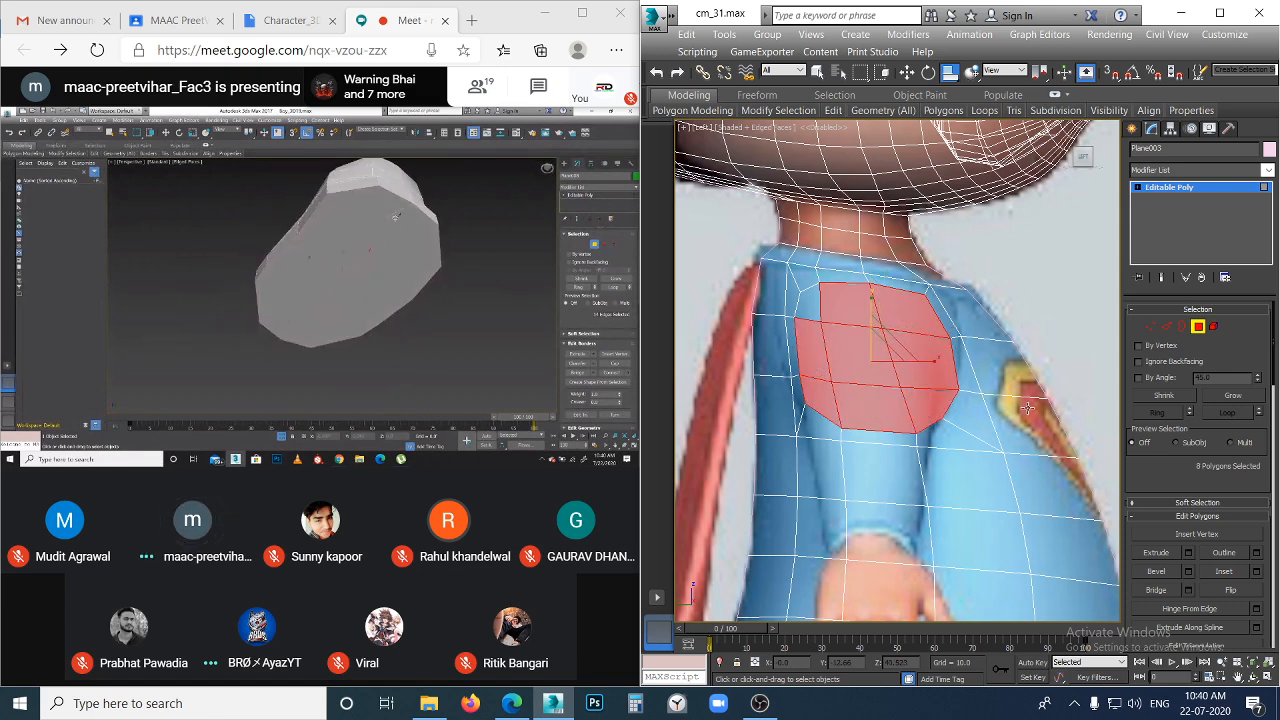
- Undo the polygon selections made inside the armhole outline, stepping back through the earlier selection changes
key(ctrl+z)
key(ctrl+z)
key(ctrl+z)
key(ctrl+z)
key(ctrl+z)
key(ctrl+z)
key(ctrl+z)
key(ctrl+z)
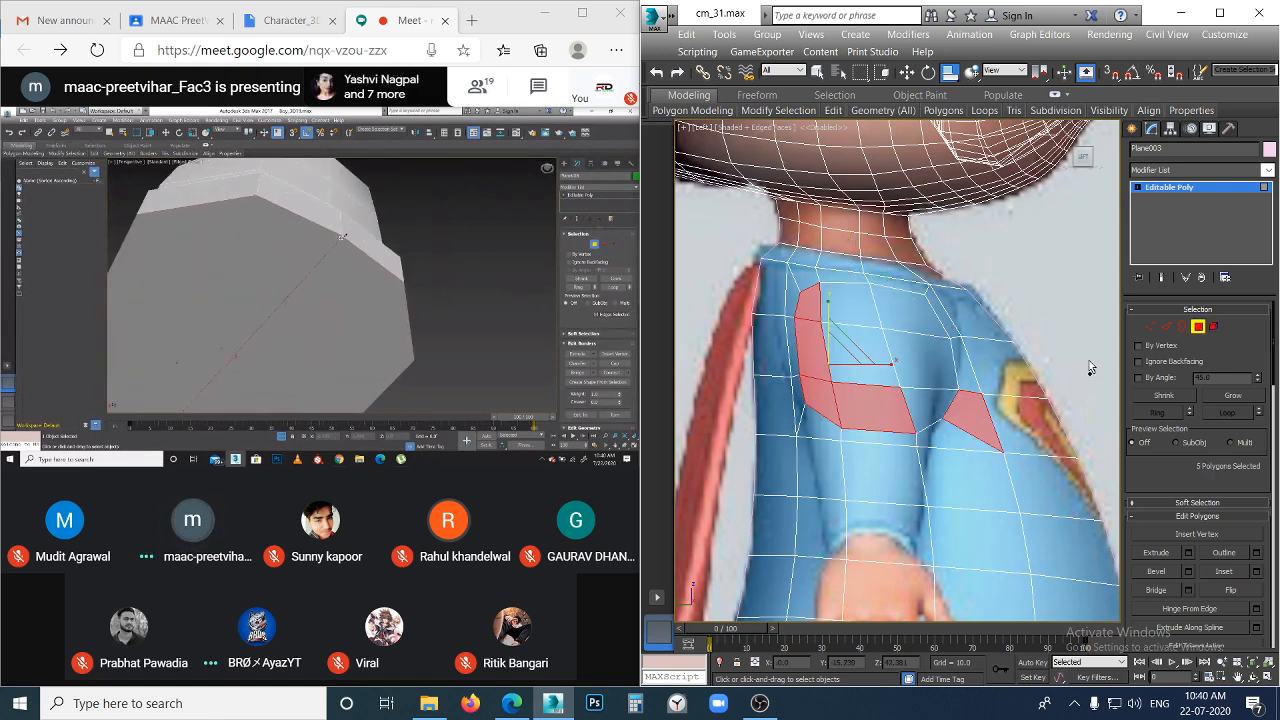
key(ctrl+z)
key(ctrl+z)
key(ctrl+z)
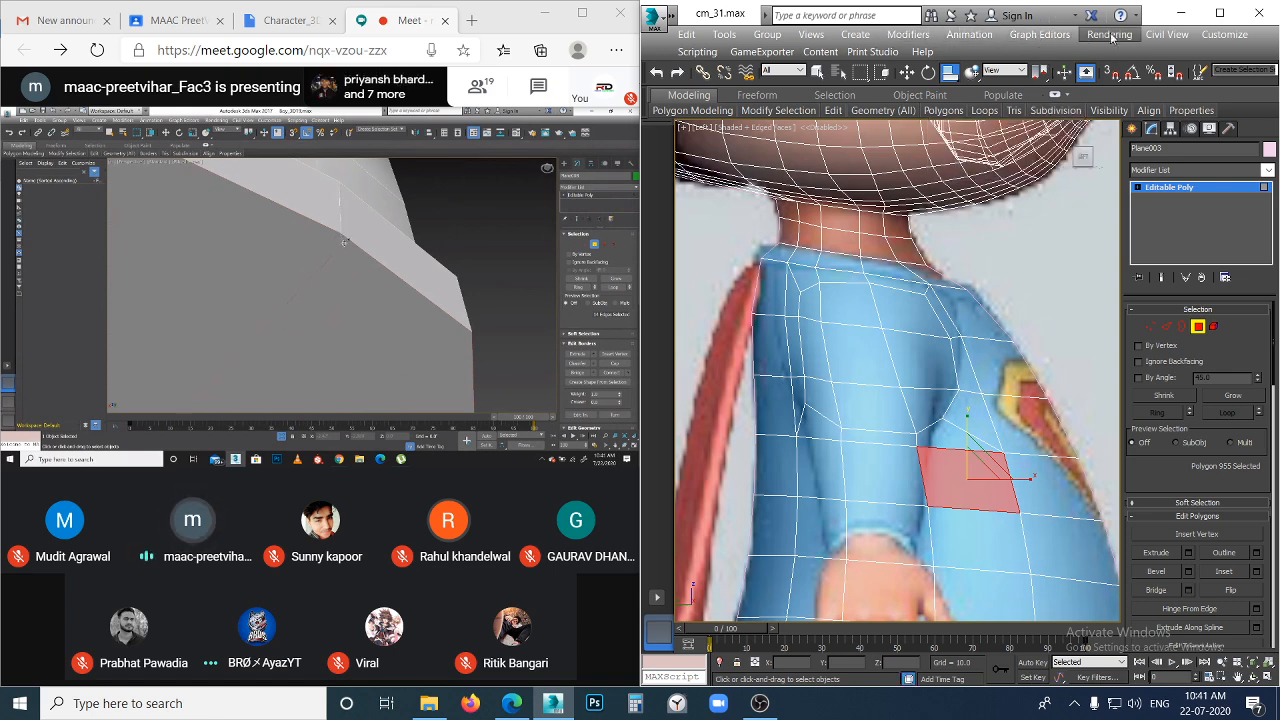
- Check the number of scene undo levels in the general preferences and close the settings unchanged
click(1222, 36)
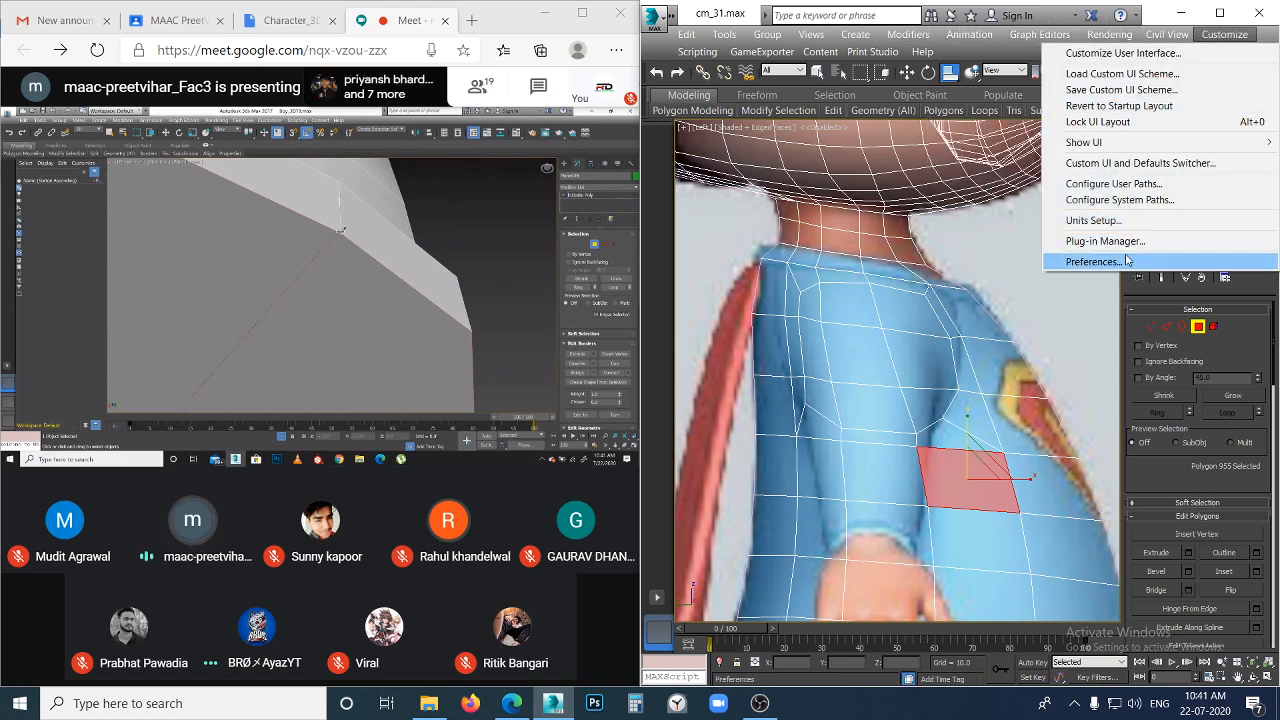
click(1094, 261)
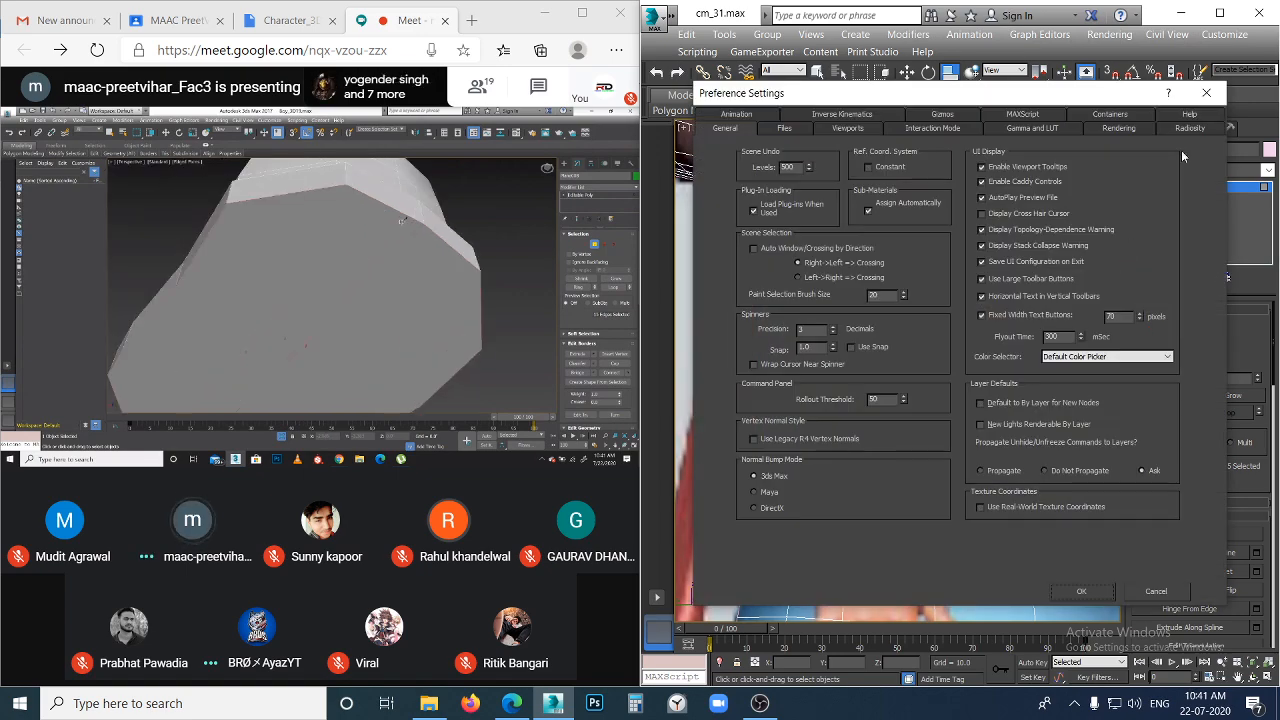
click(1203, 95)
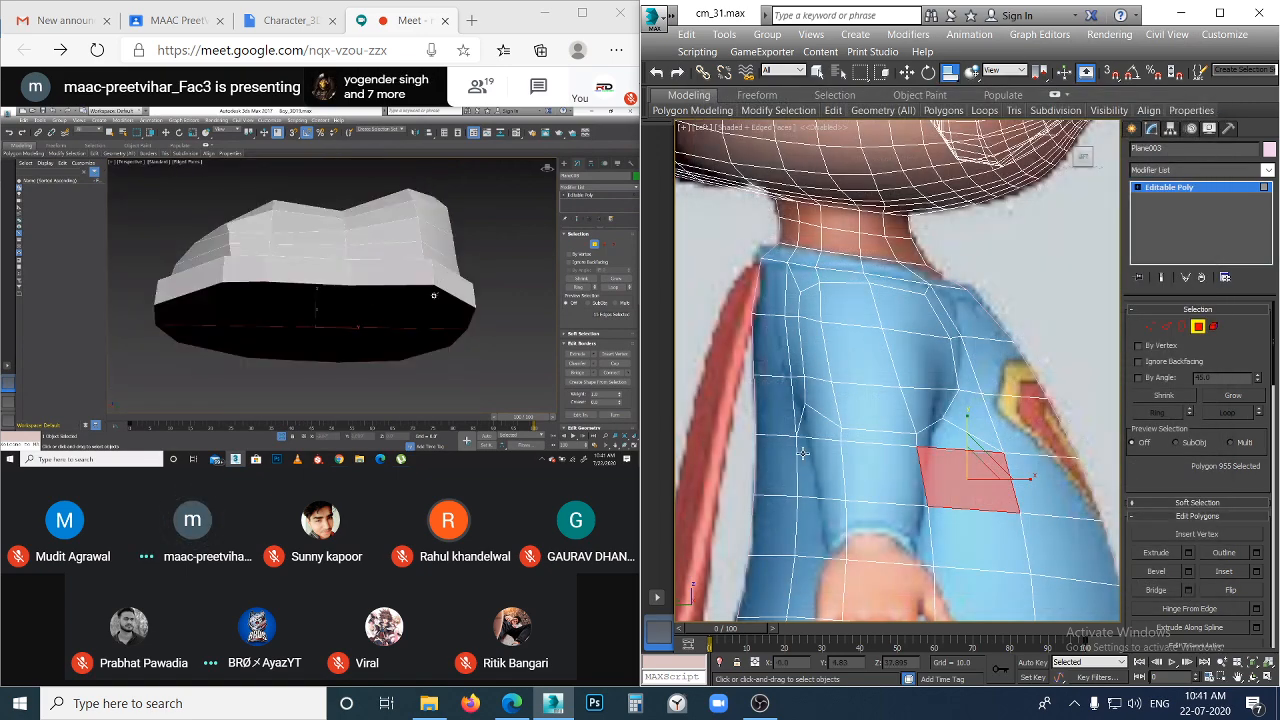
- Undo the armhole outline edits on the shirt's side back to the regular polygon grid and clear the polygon selection
key(f)
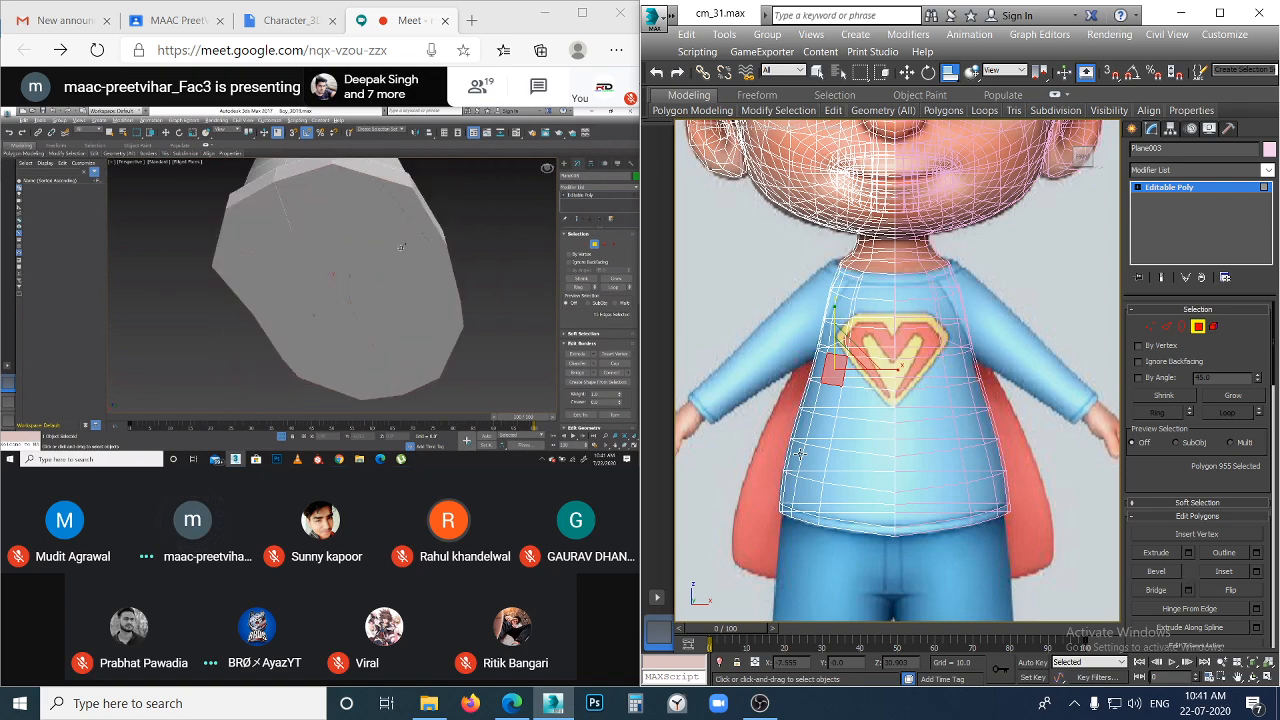
scroll(831, 362, down, 3)
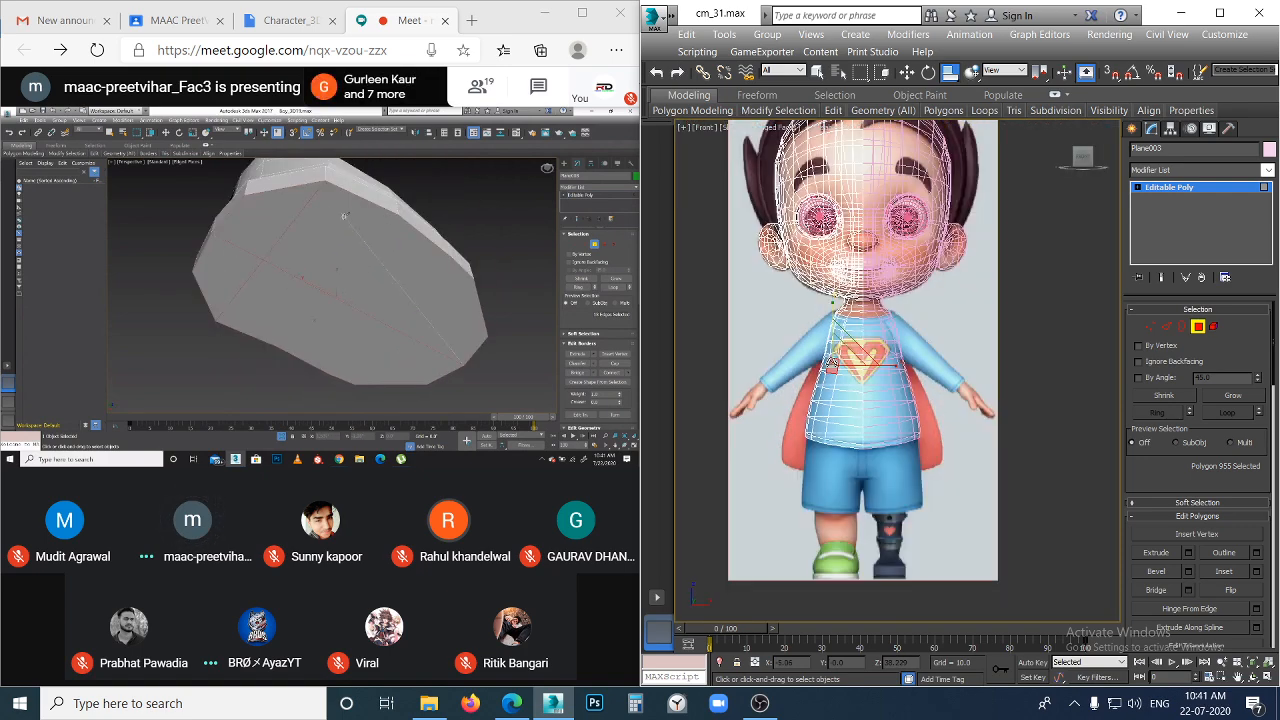
scroll(831, 362, up, 5)
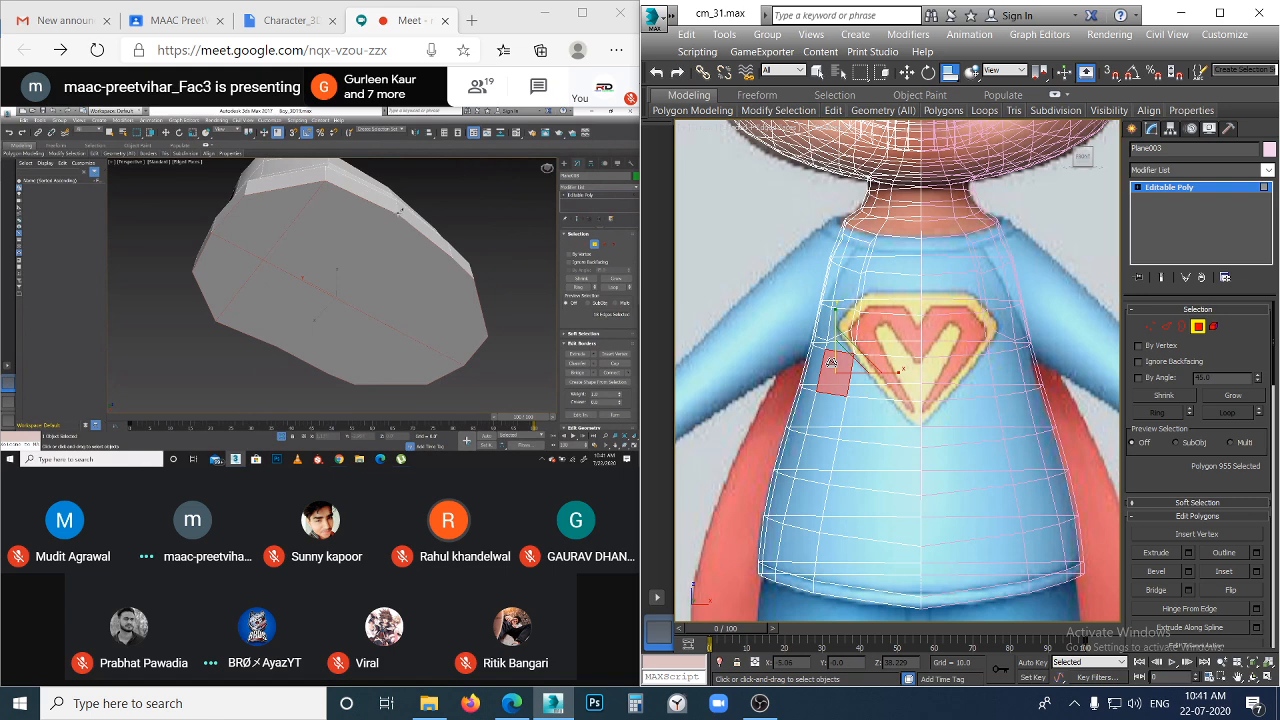
click(770, 277)
key(ctrl+z)
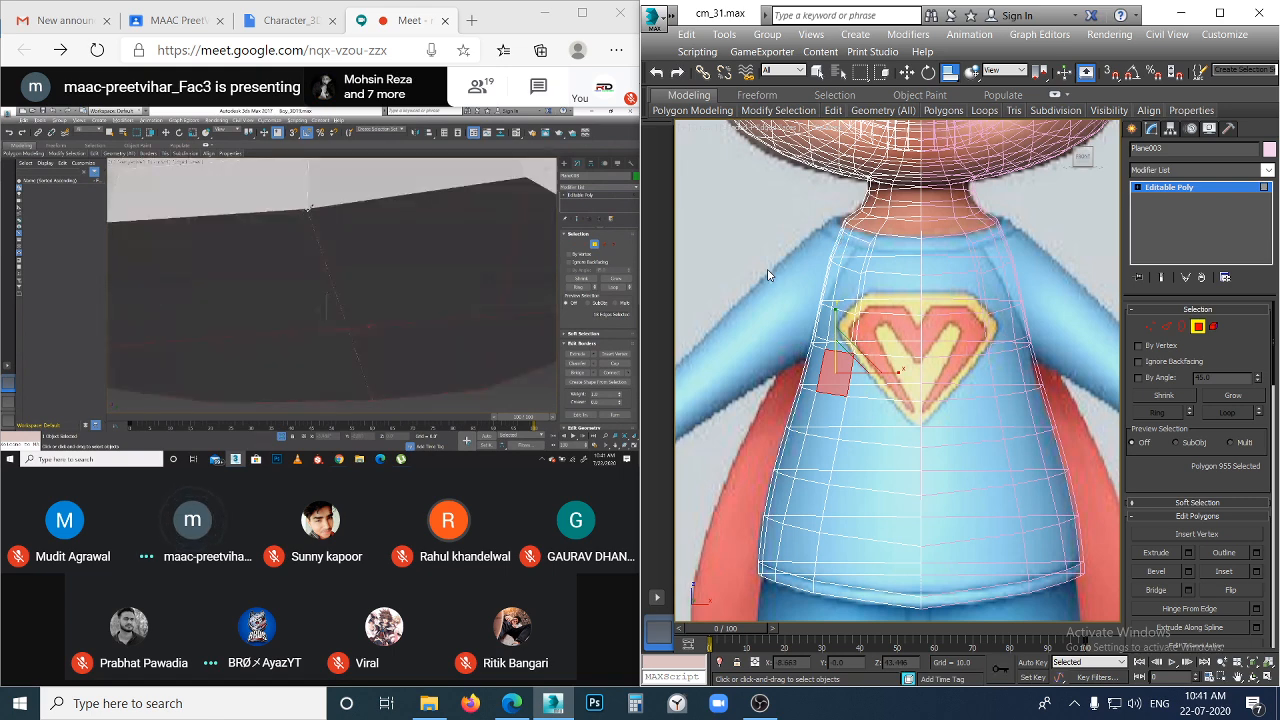
key(ctrl+z)
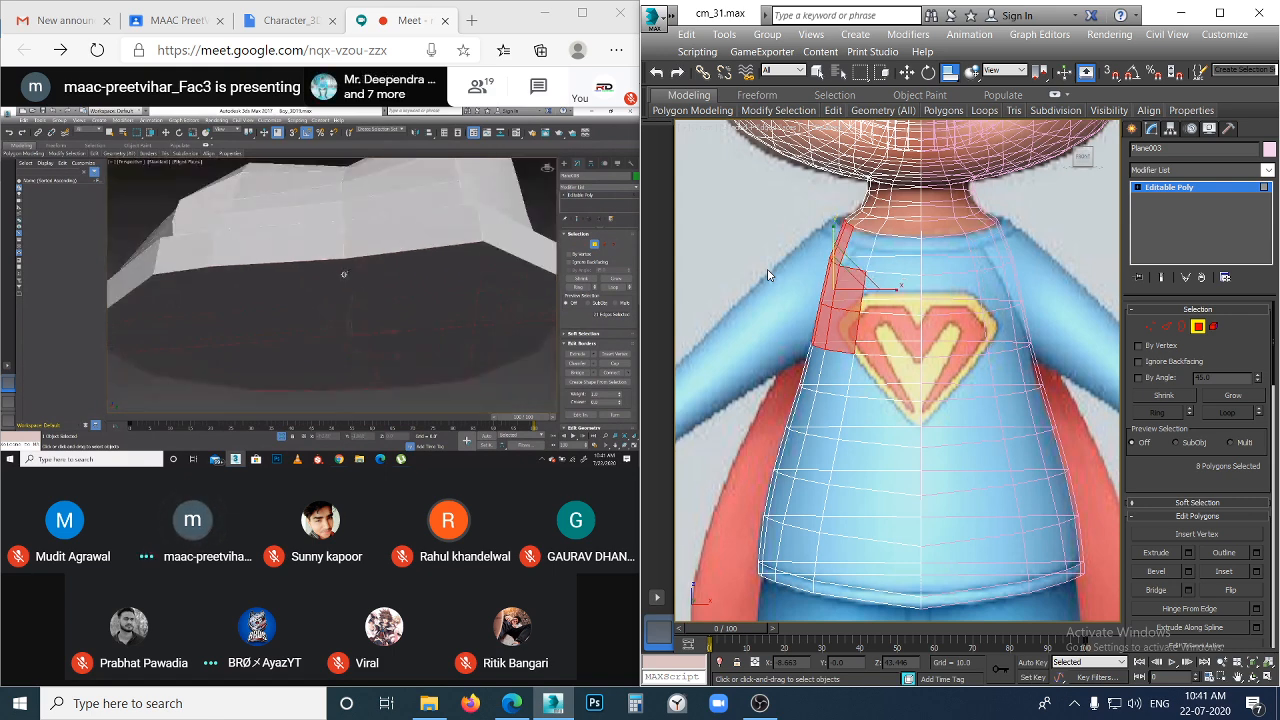
key(ctrl+z)
key(ctrl+z)
key(ctrl+z)
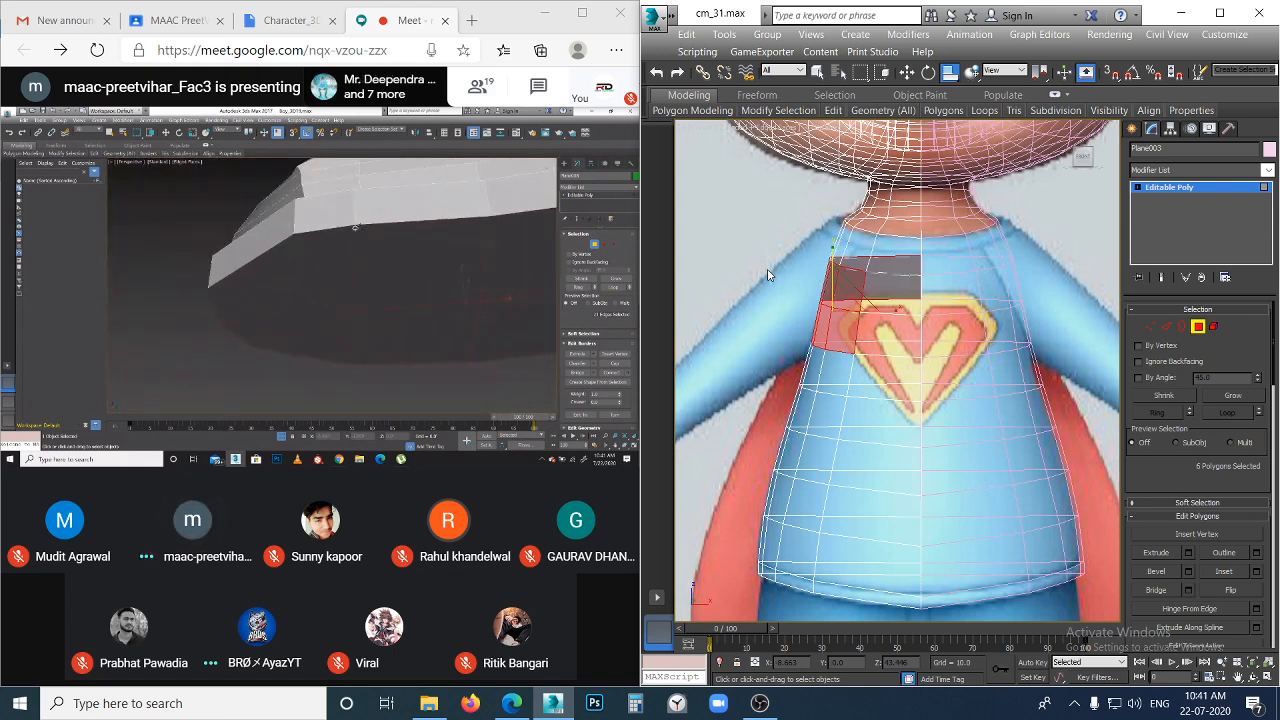
key(l)
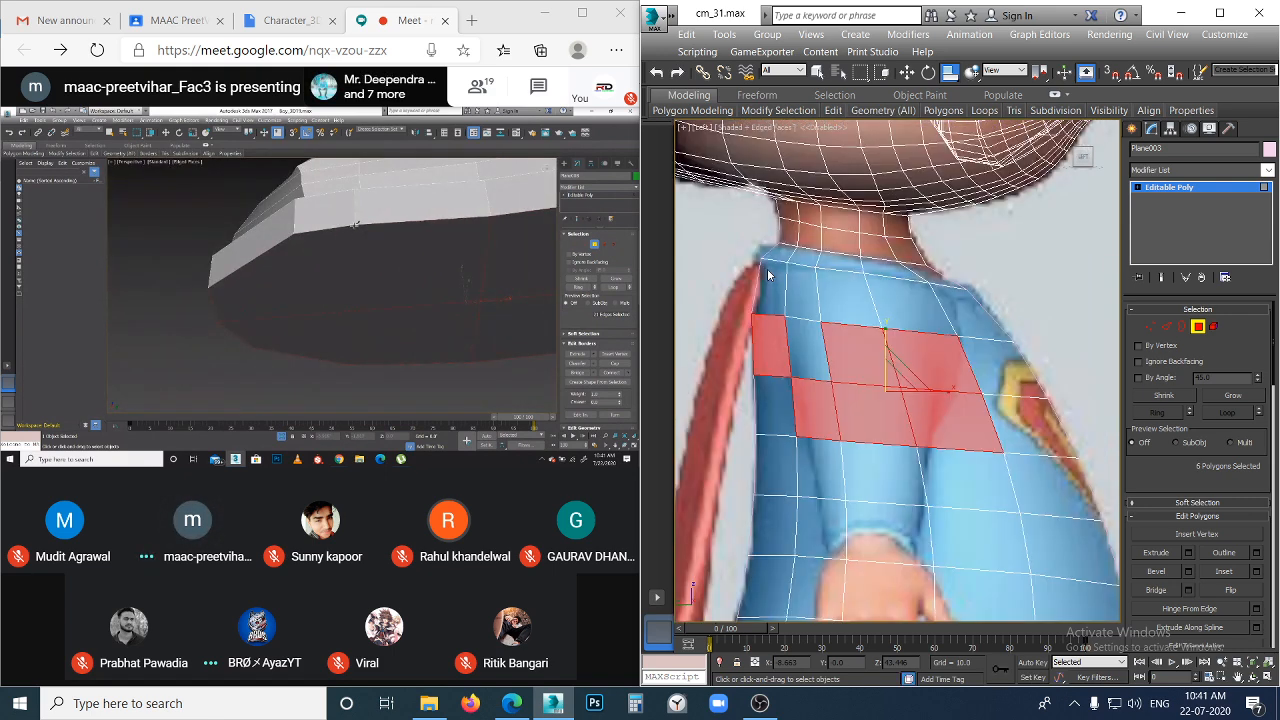
click(1022, 257)
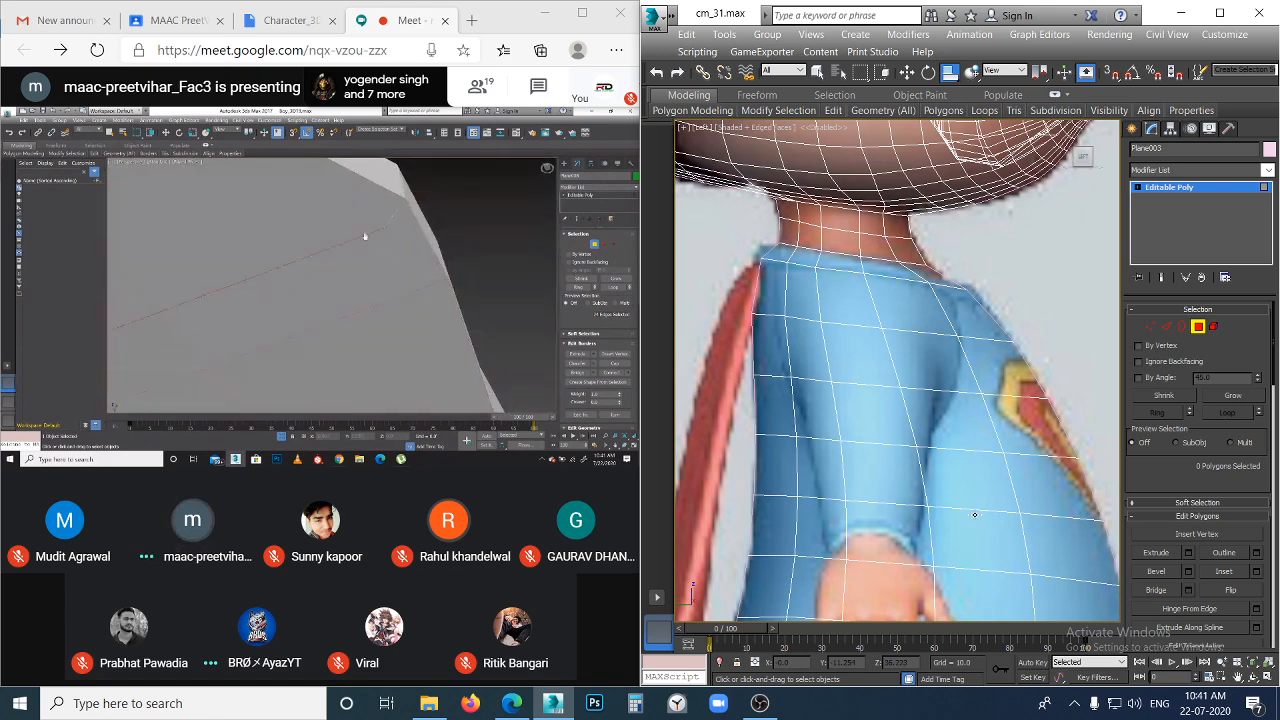
- Collapse the four grid vertices in the middle of the shirt's upper sleeve area into a single vertex
key(1)
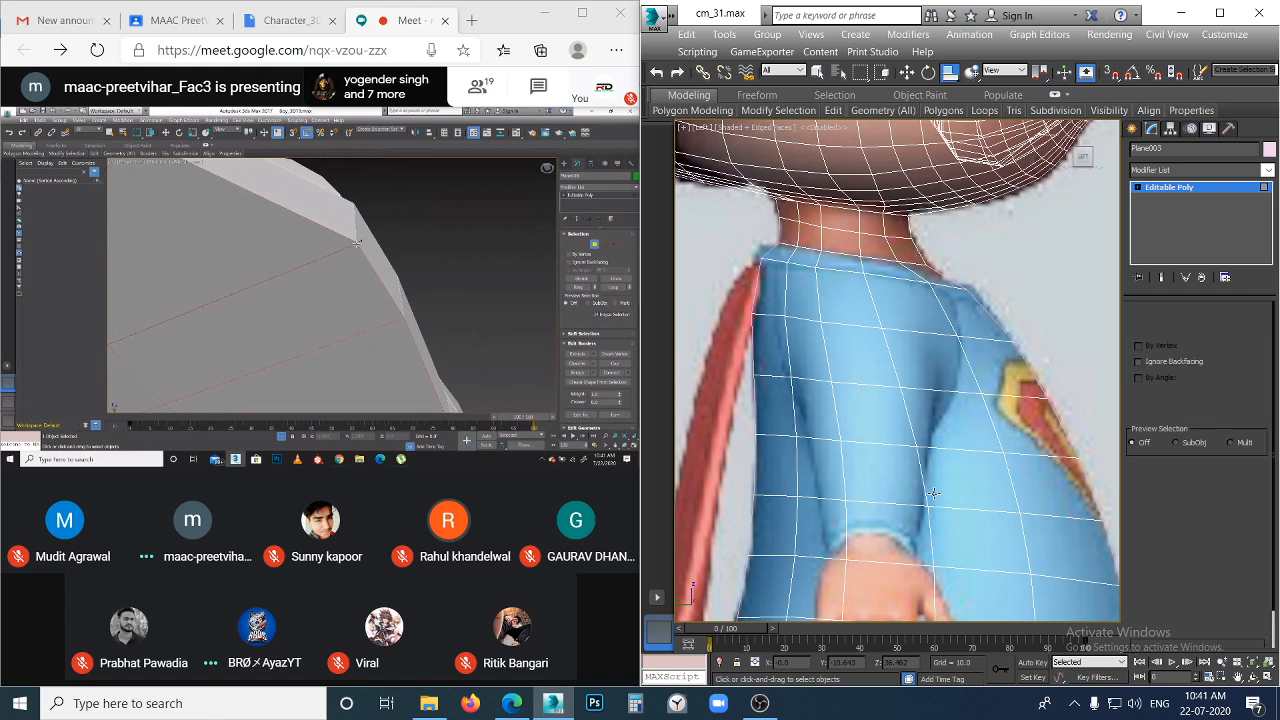
click(821, 322)
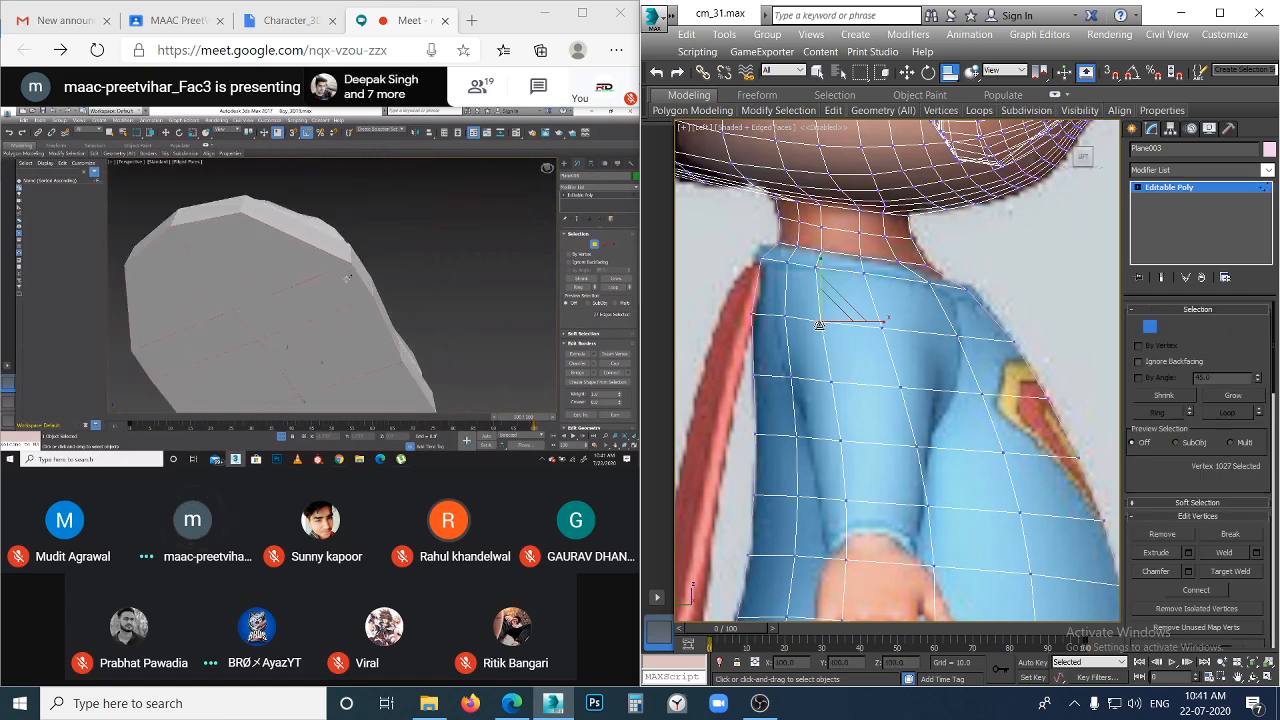
ctrl+click(830, 380)
ctrl+click(900, 388)
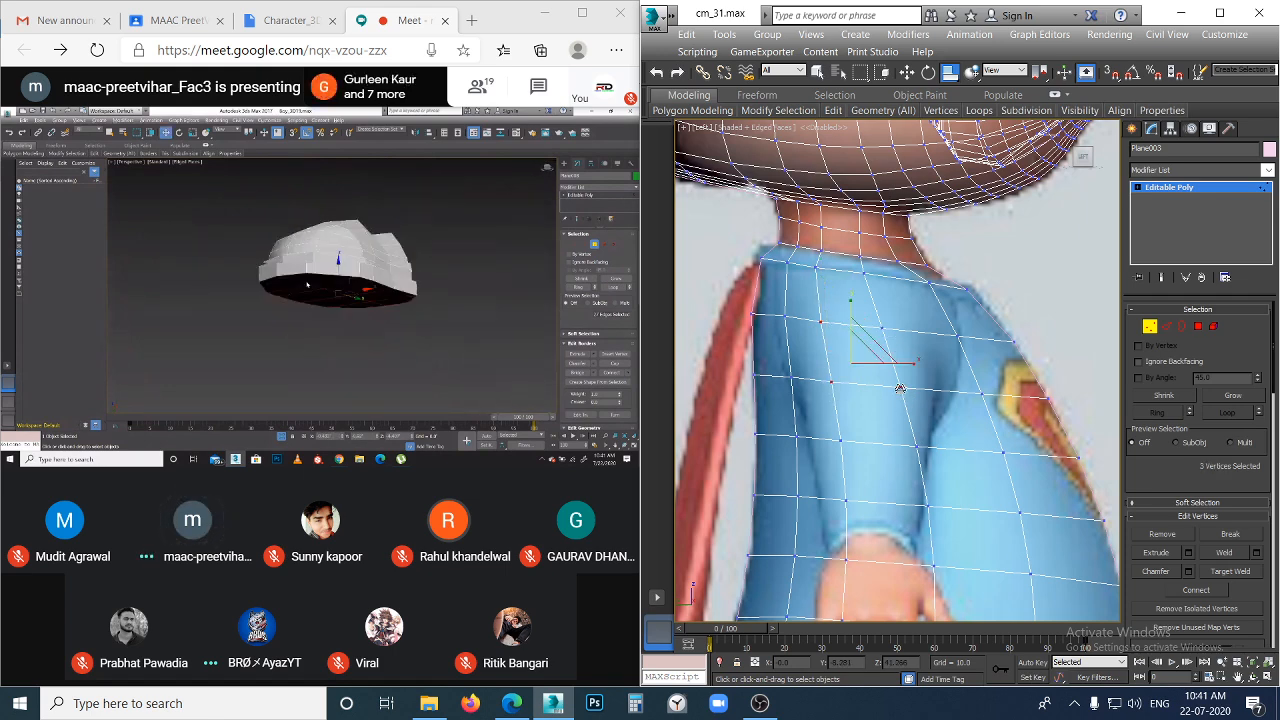
ctrl+click(881, 328)
right_click(878, 374)
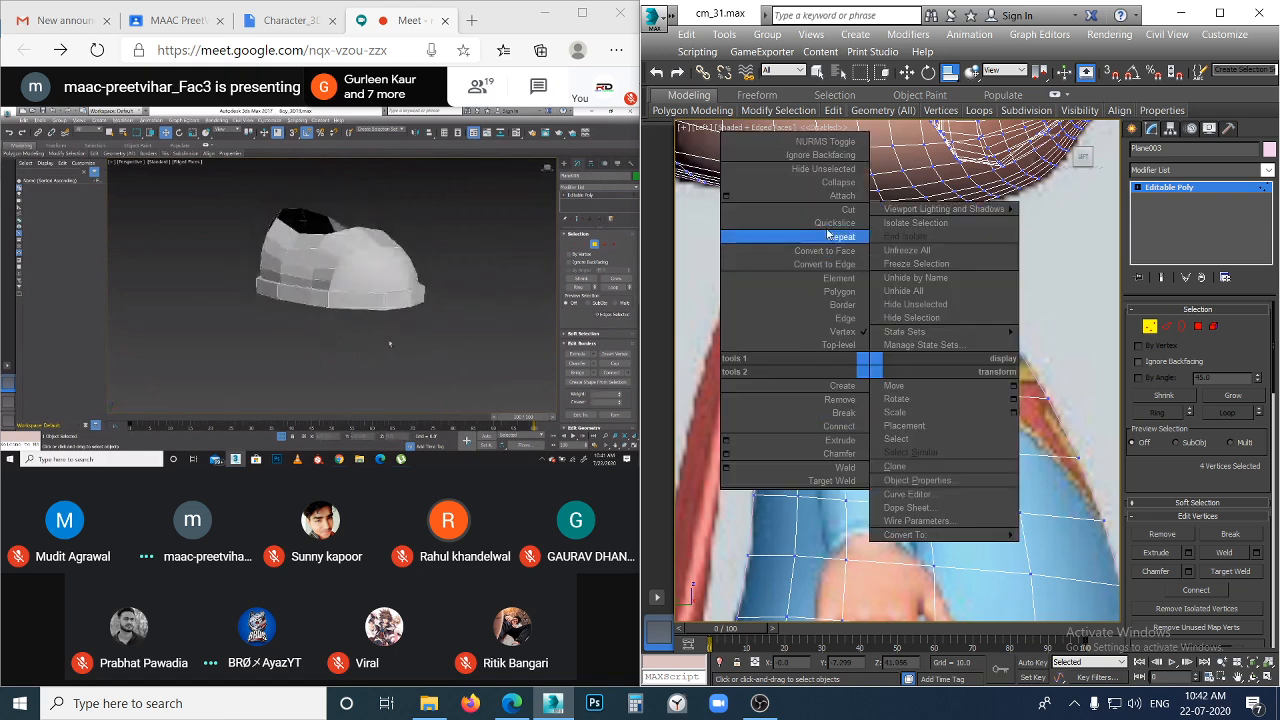
click(836, 193)
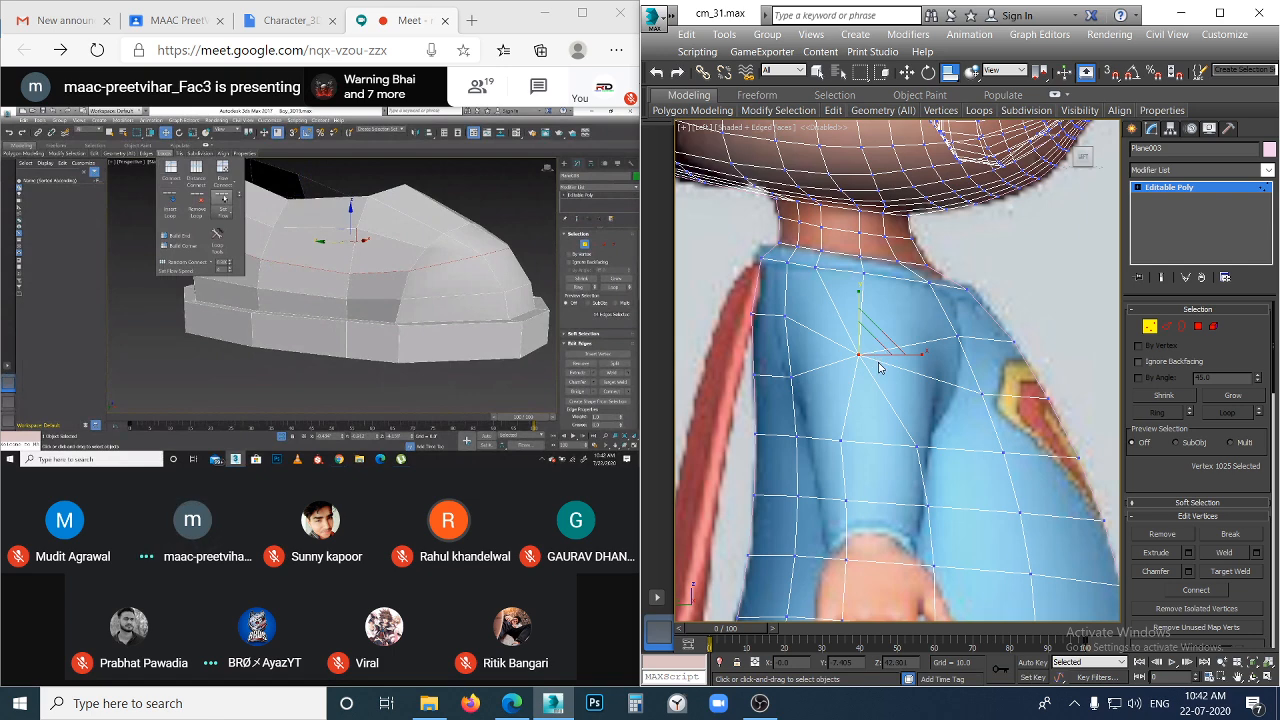
- Shift the collapsed vertex slightly toward the chest to centre it in the armhole area, keeping it selected
key(w)
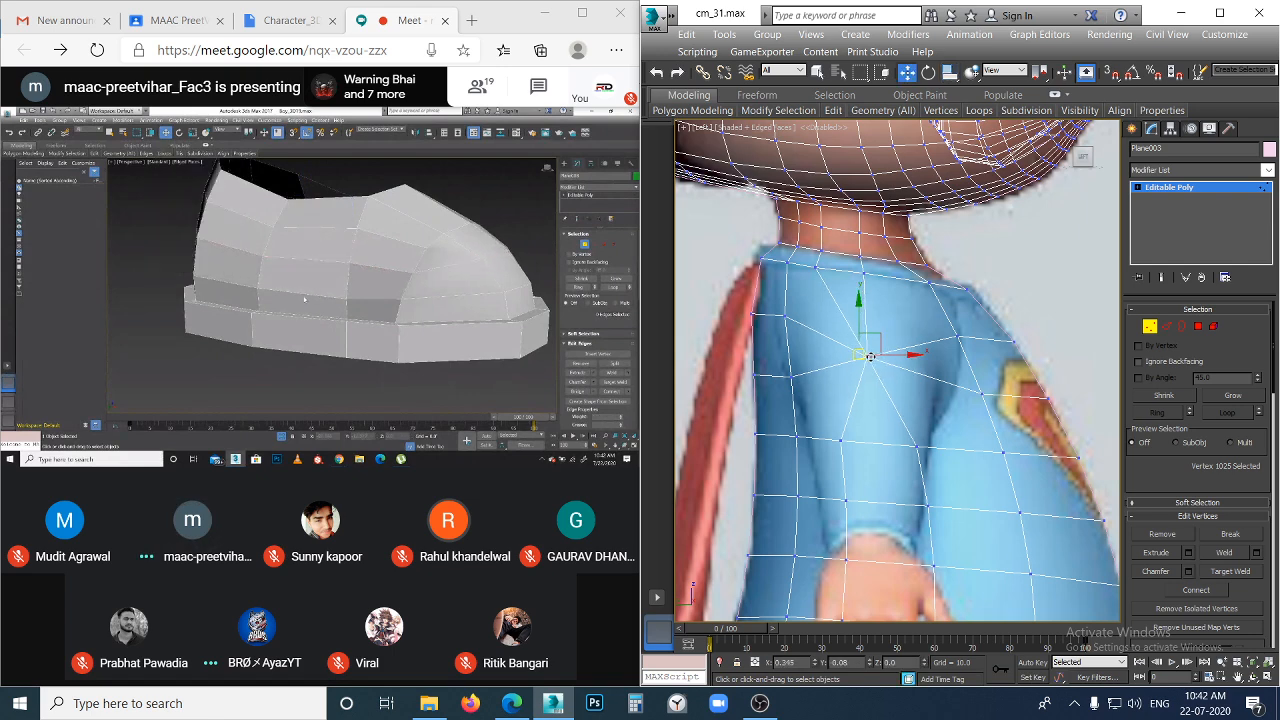
click(904, 376)
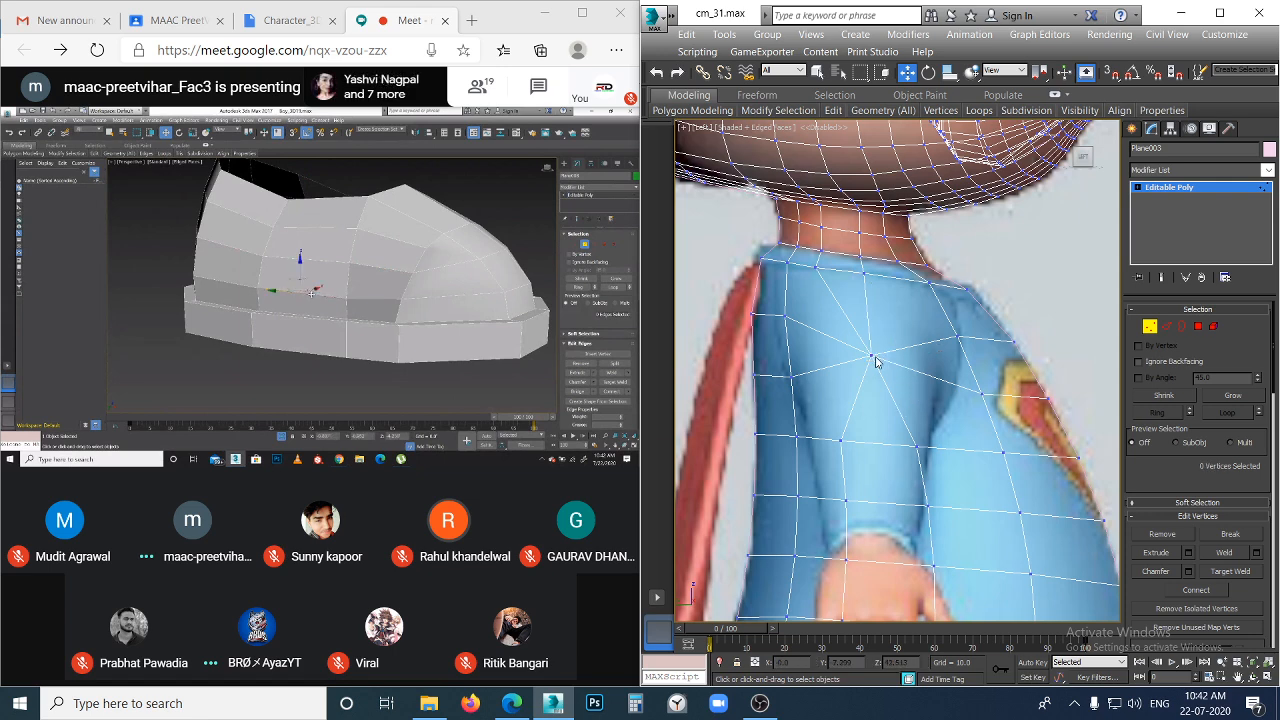
click(873, 357)
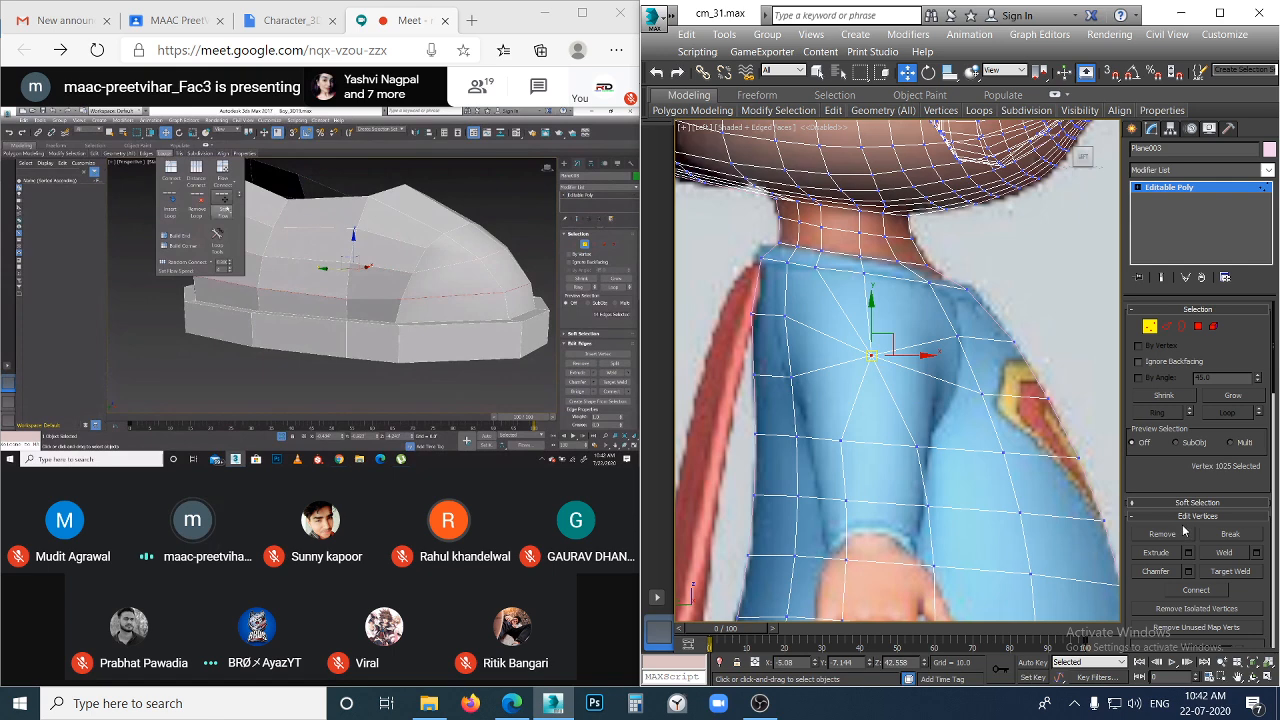
click(1156, 552)
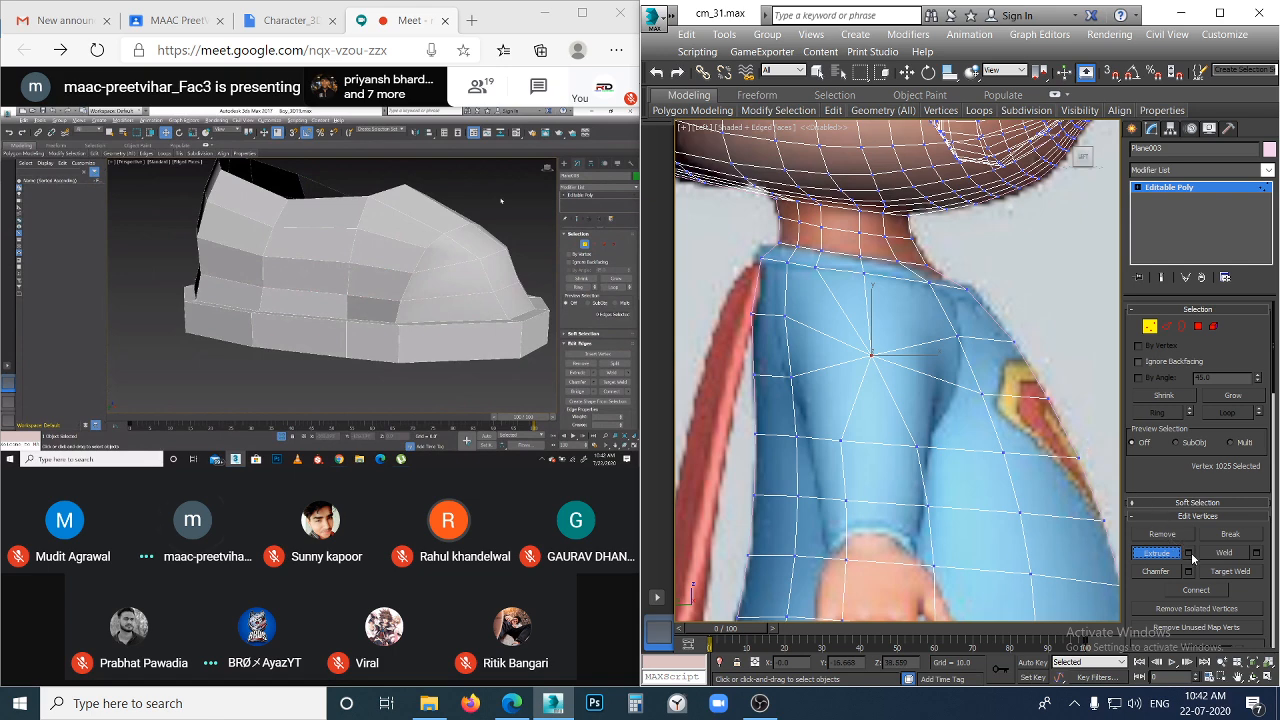
click(1189, 556)
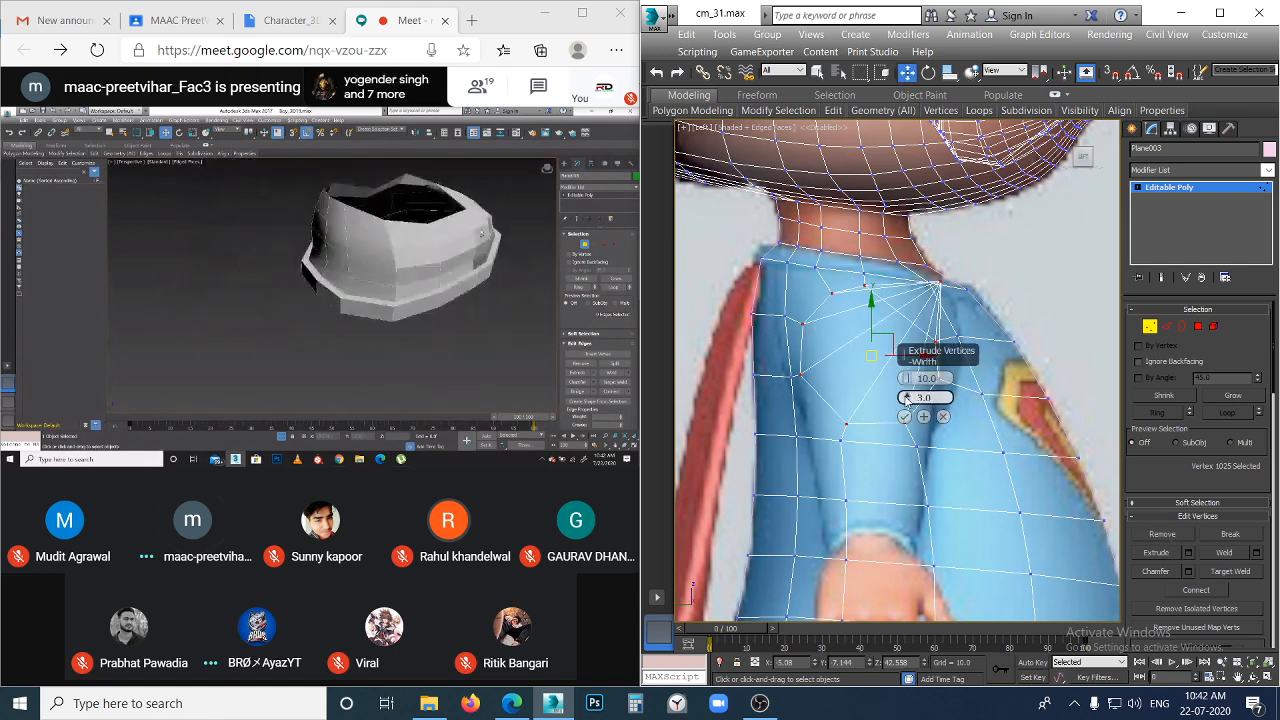
drag(903, 380, 913, 435)
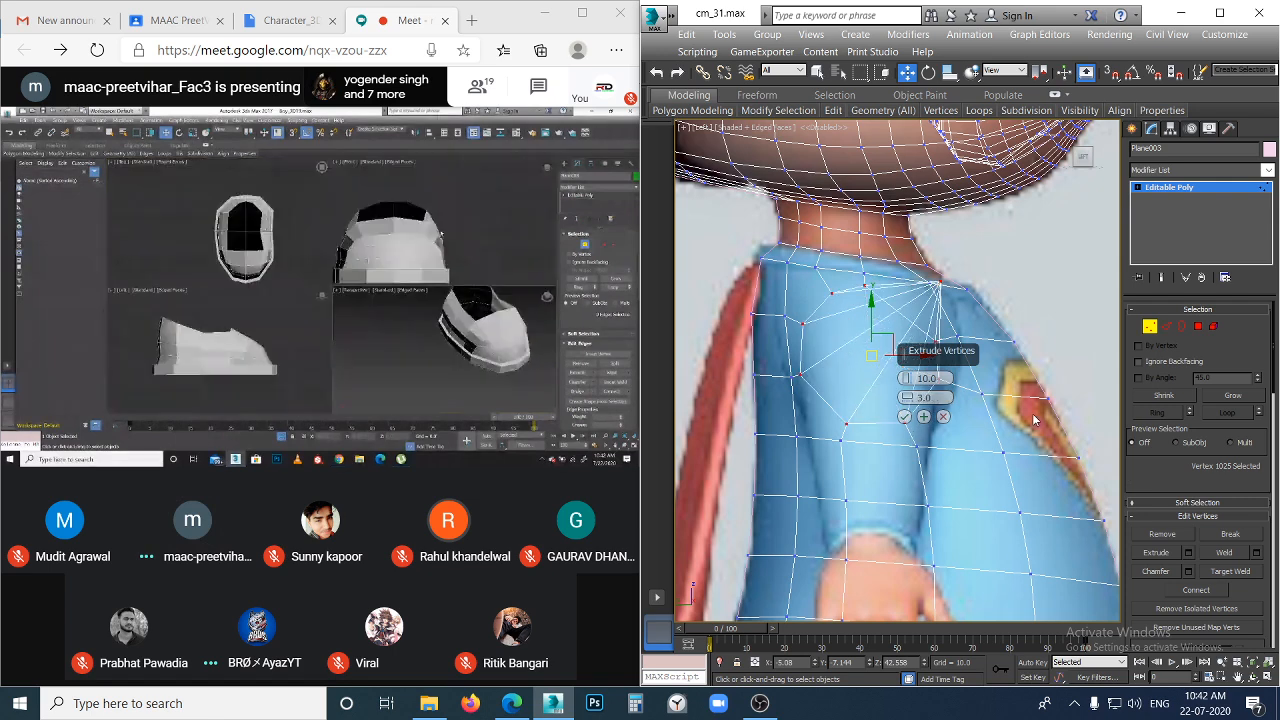
key(ctrl+z)
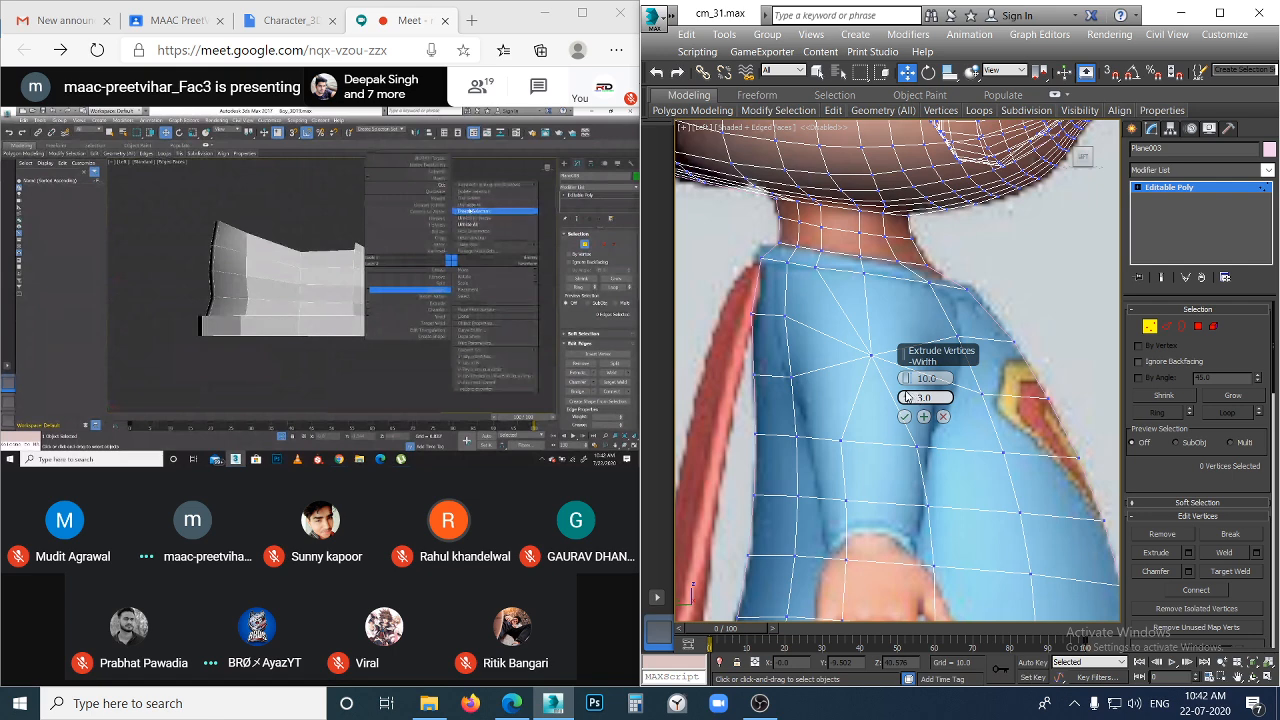
drag(902, 377, 908, 371)
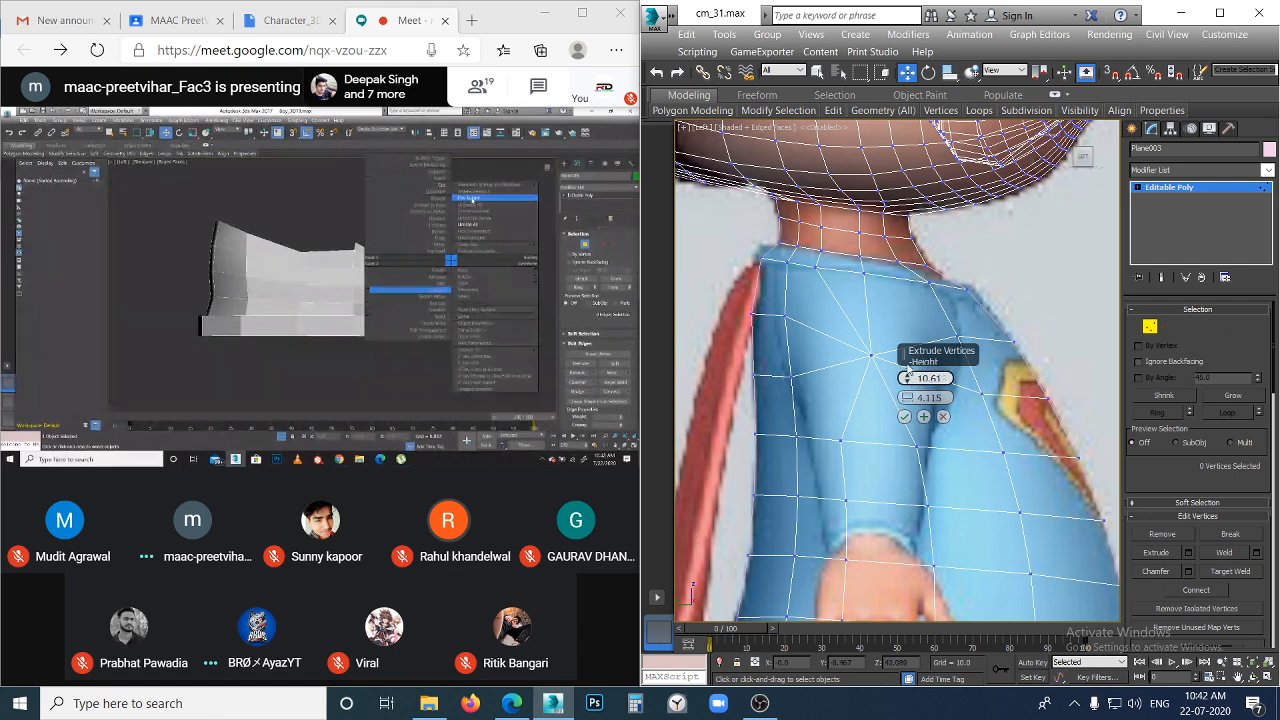
click(942, 416)
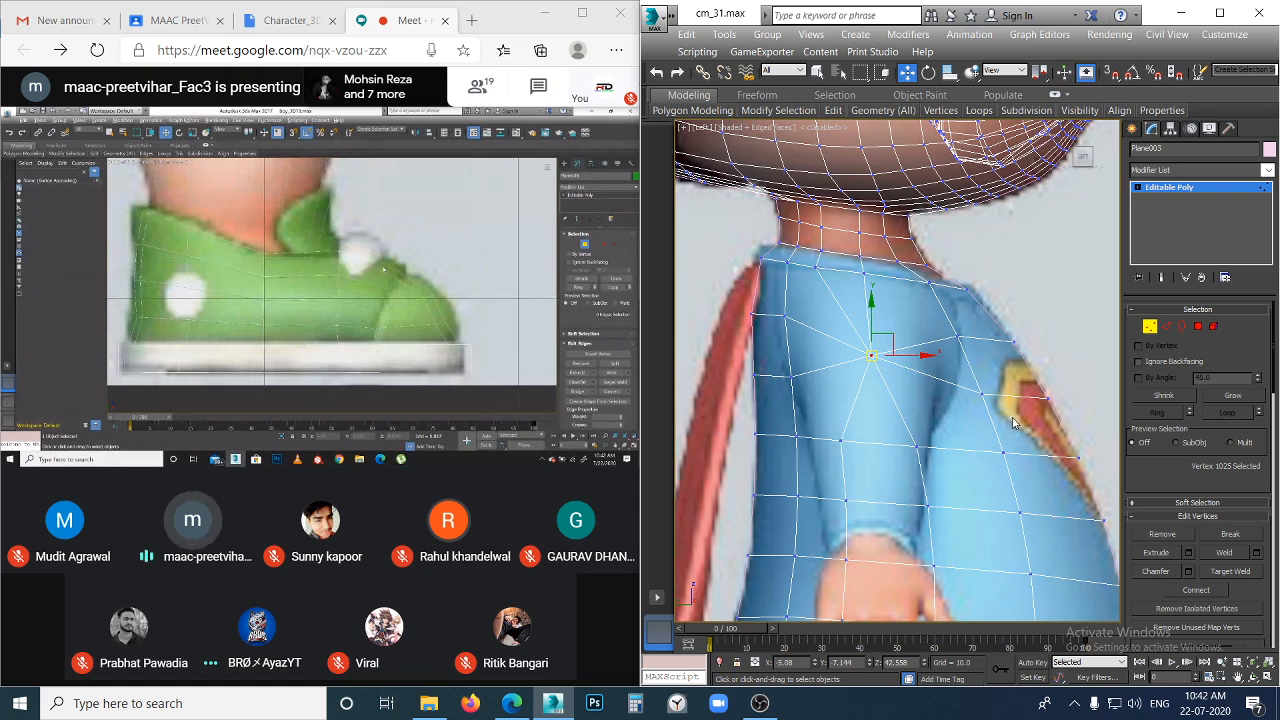
- Extrude the centre vertex with a height of 0 and a width of 3.186 to form an armhole outline
click(1189, 555)
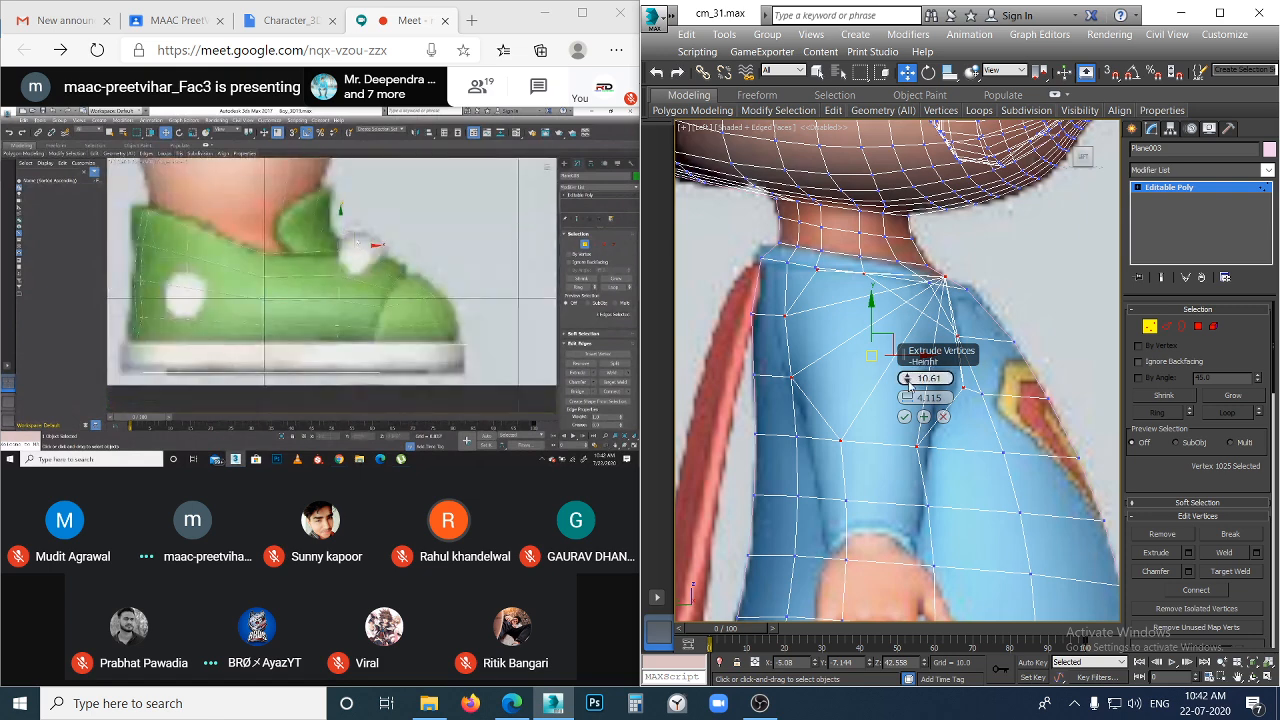
drag(909, 383, 931, 468)
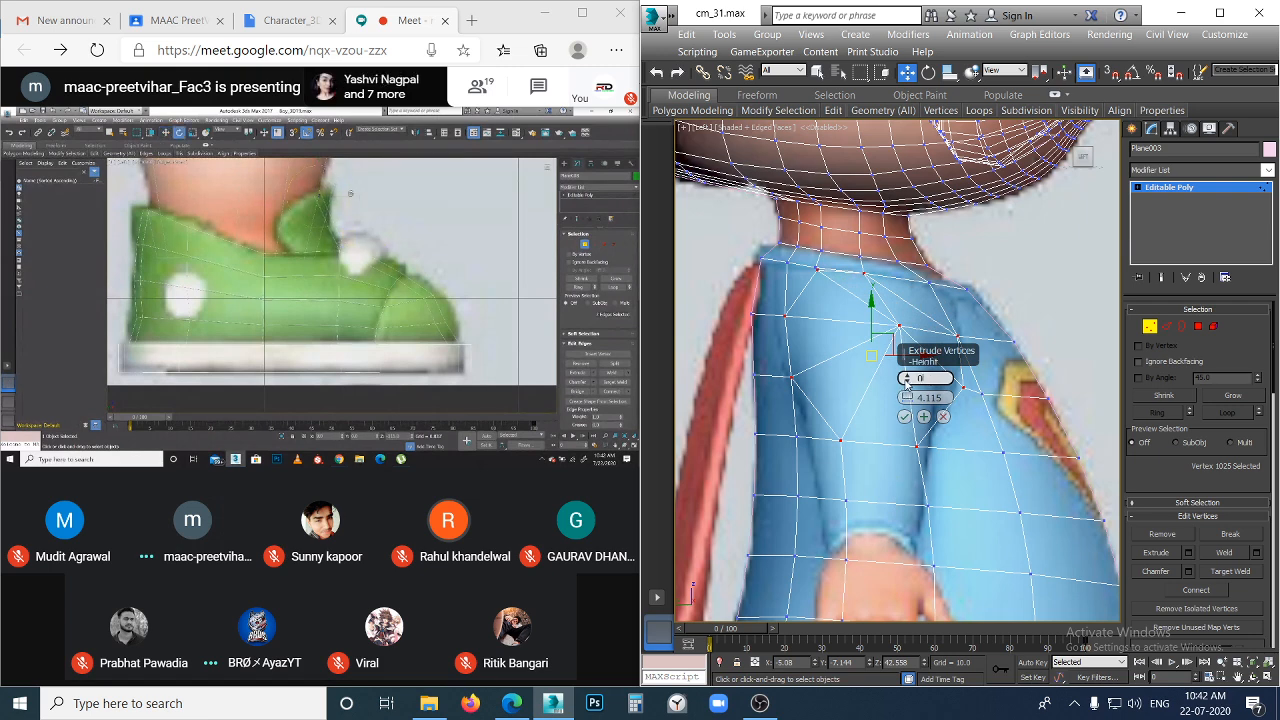
drag(907, 398, 912, 445)
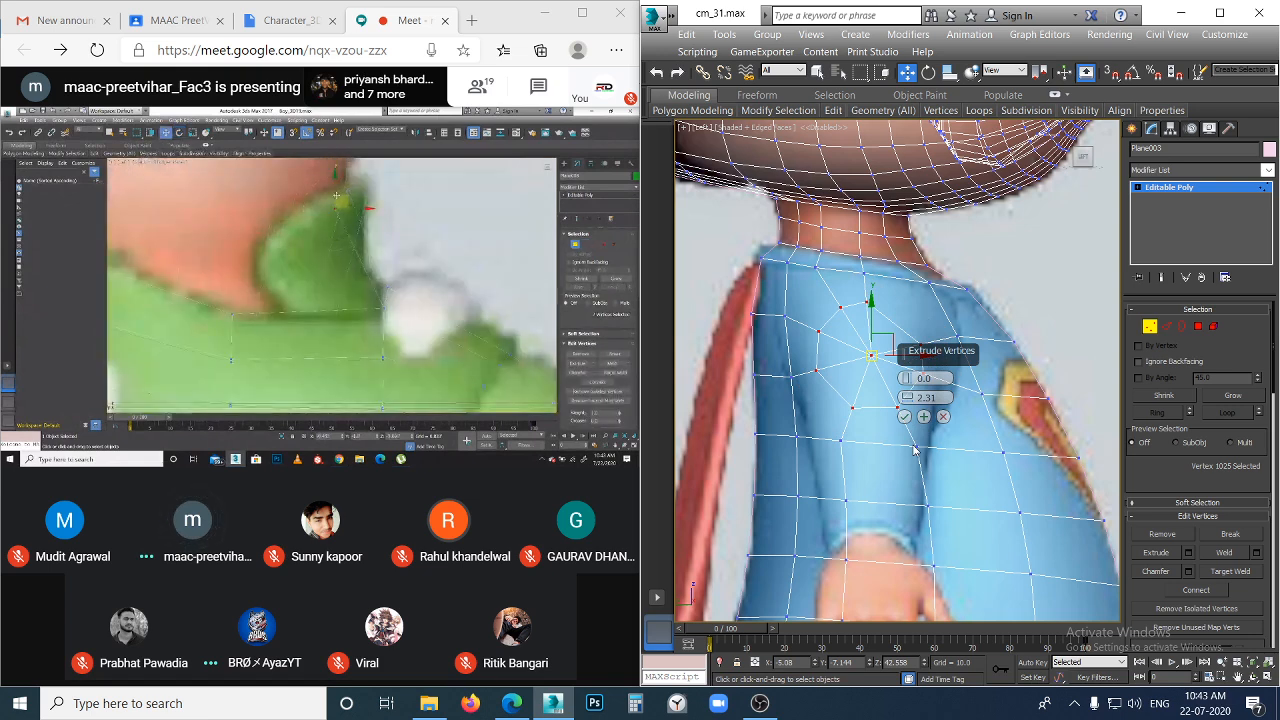
drag(910, 410, 907, 392)
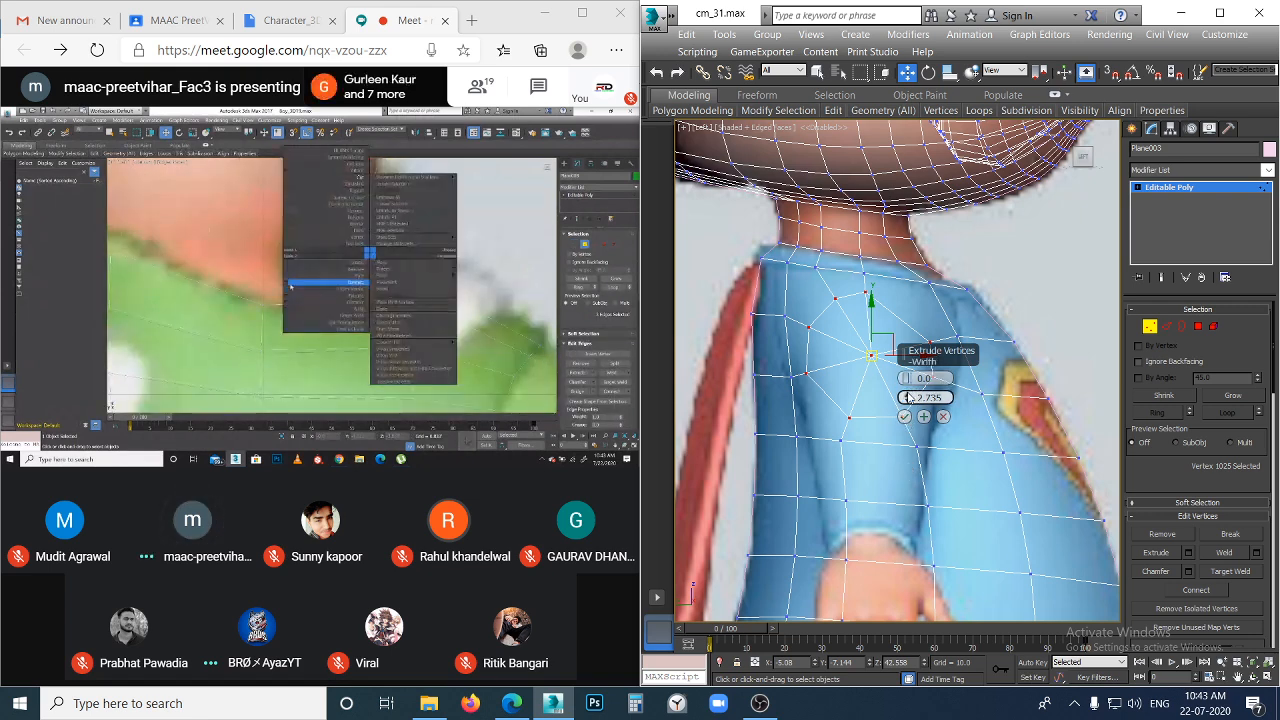
drag(907, 397, 906, 382)
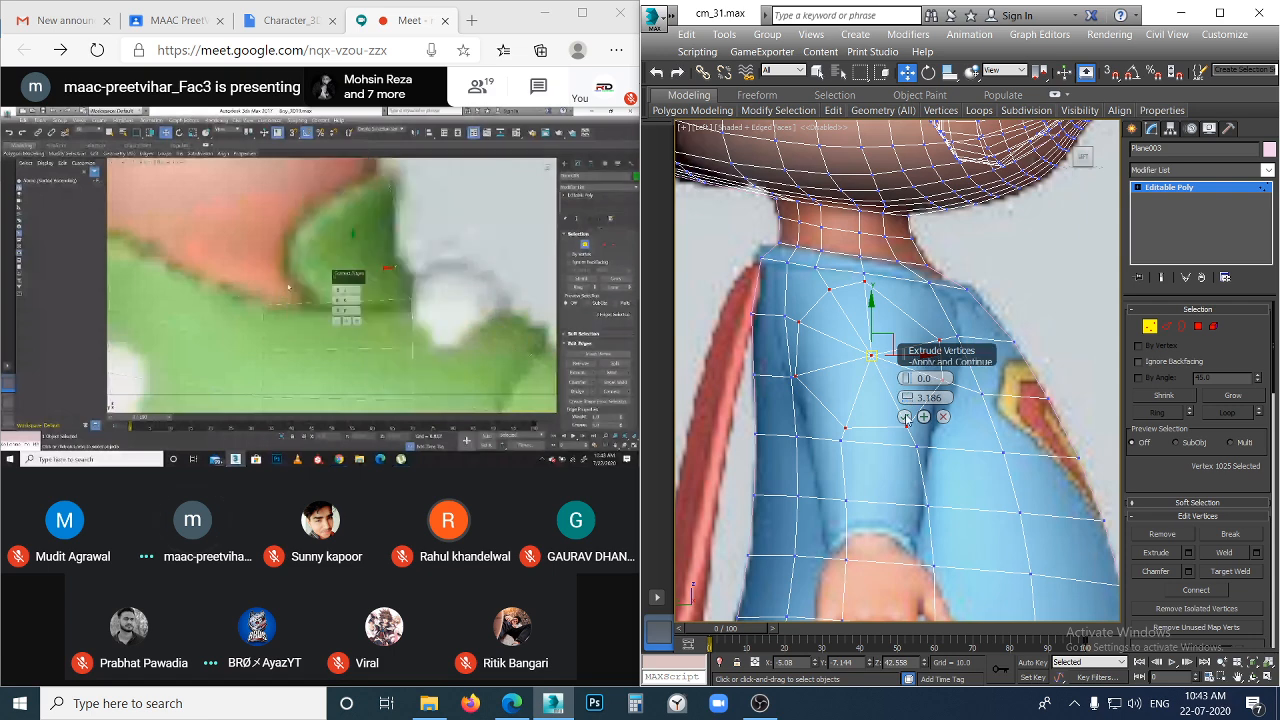
click(905, 418)
- Remove the centre vertex and its radiating edges, leaving only the armhole outline
click(966, 407)
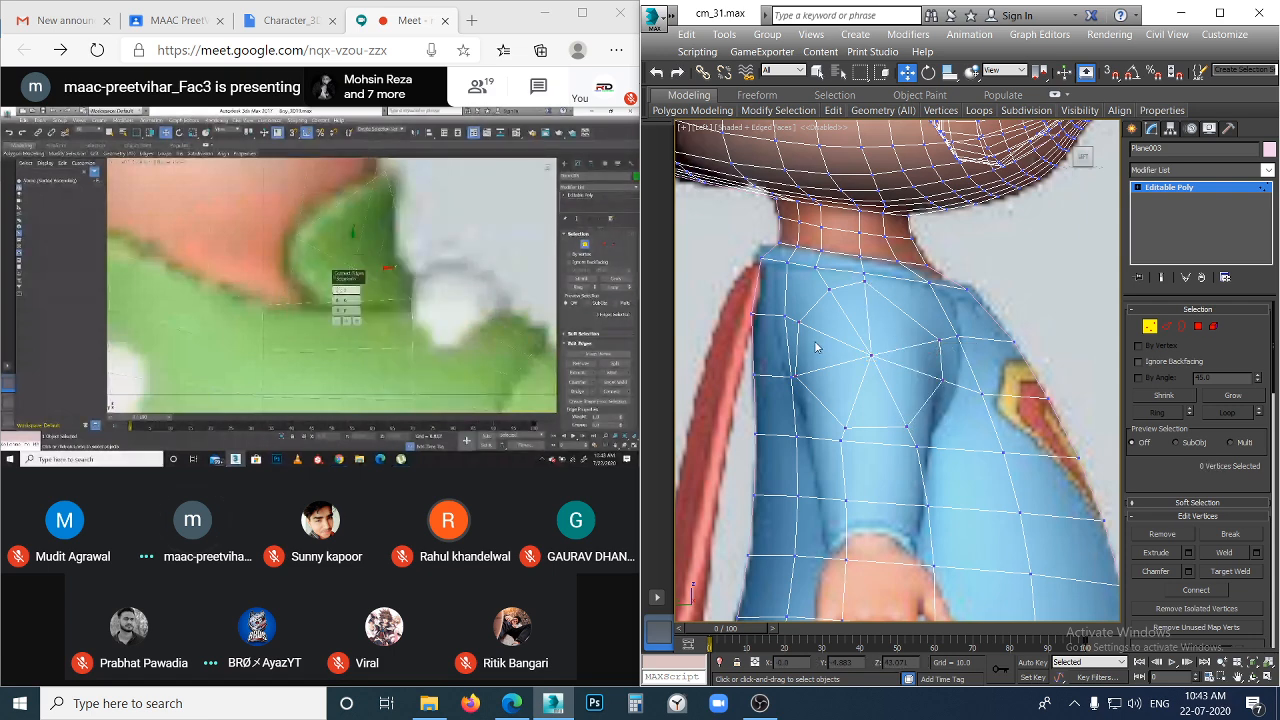
click(880, 366)
click(885, 375)
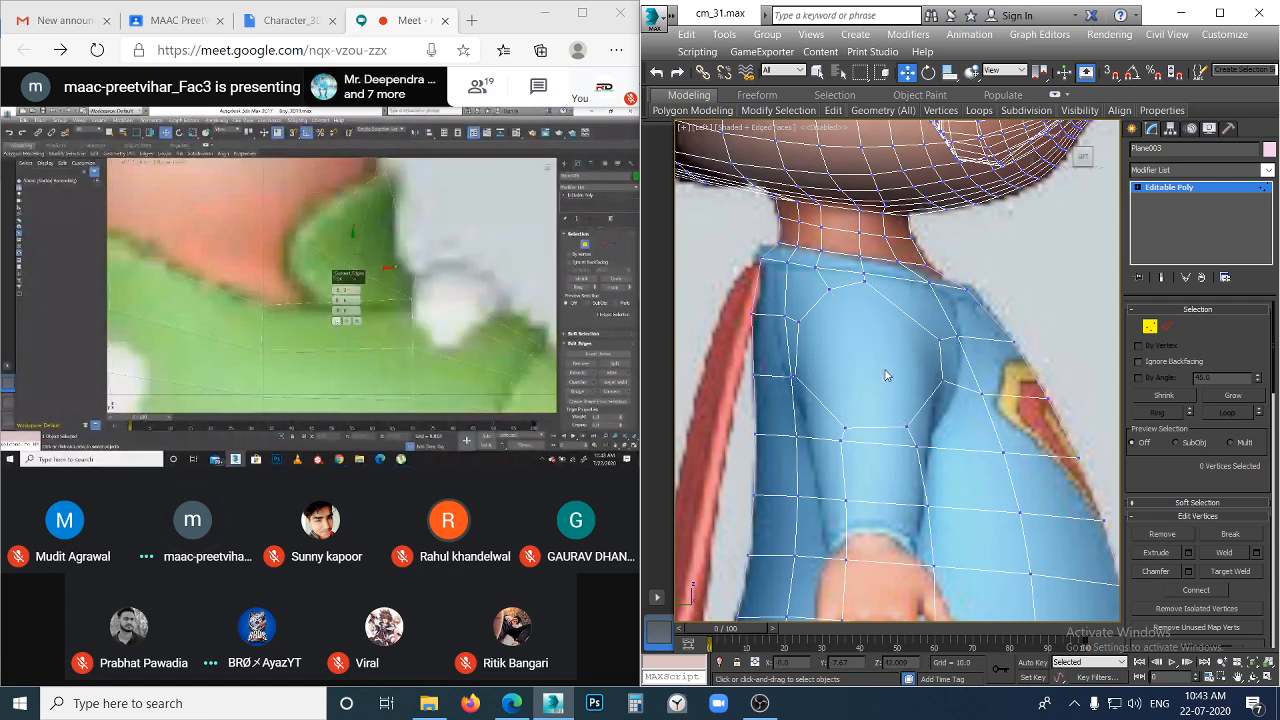
- Reposition the upper vertices of the armhole outline to give it a rounder shape
click(829, 289)
scroll(838, 309, up, 2)
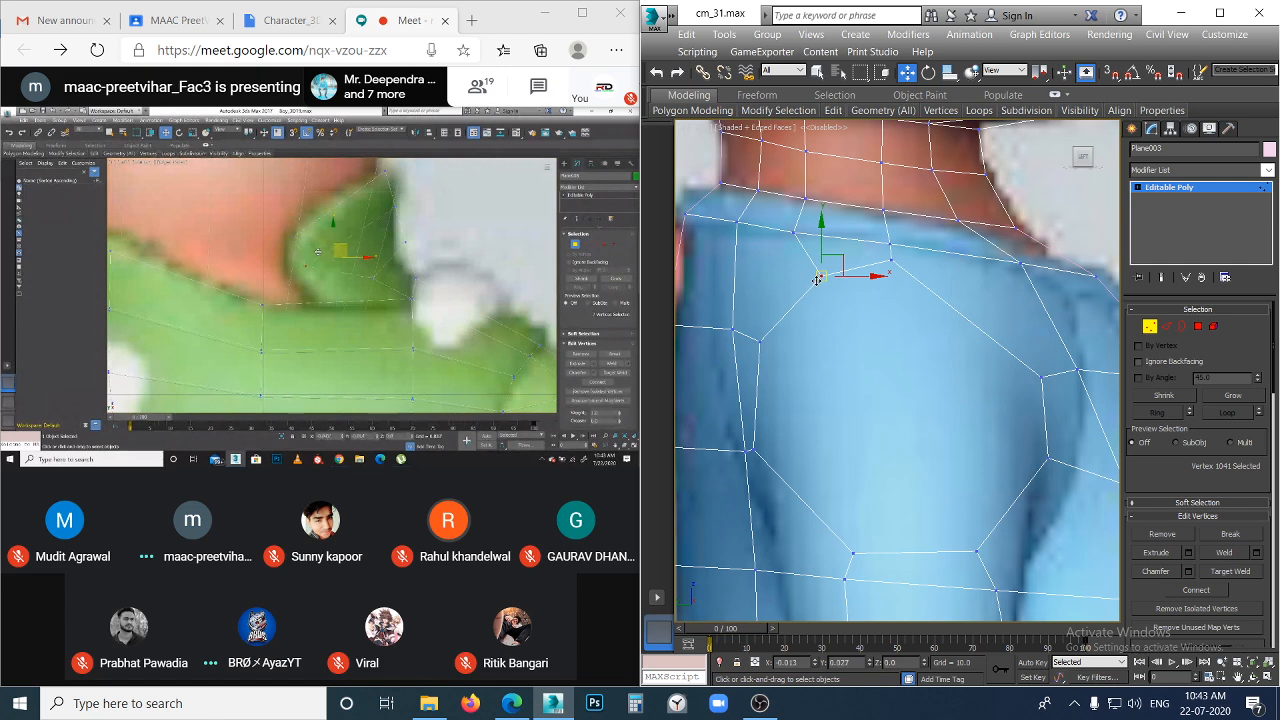
click(1026, 369)
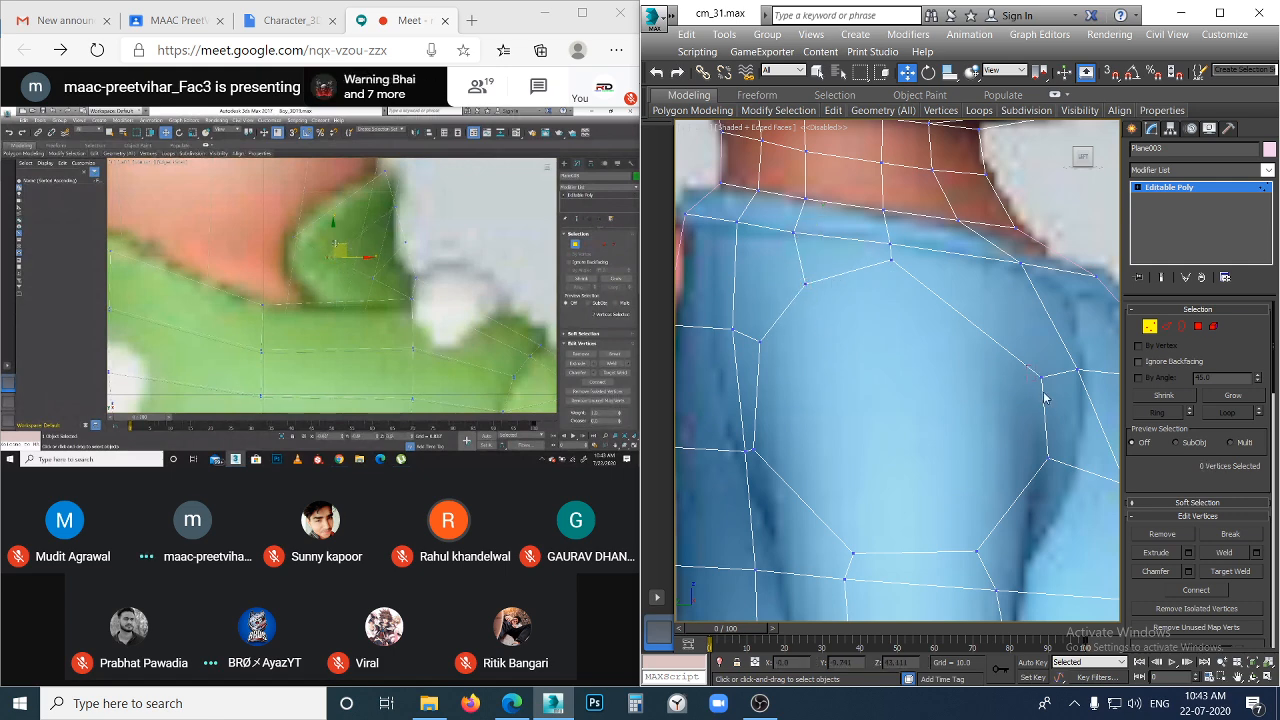
click(1041, 377)
drag(1043, 375, 1022, 344)
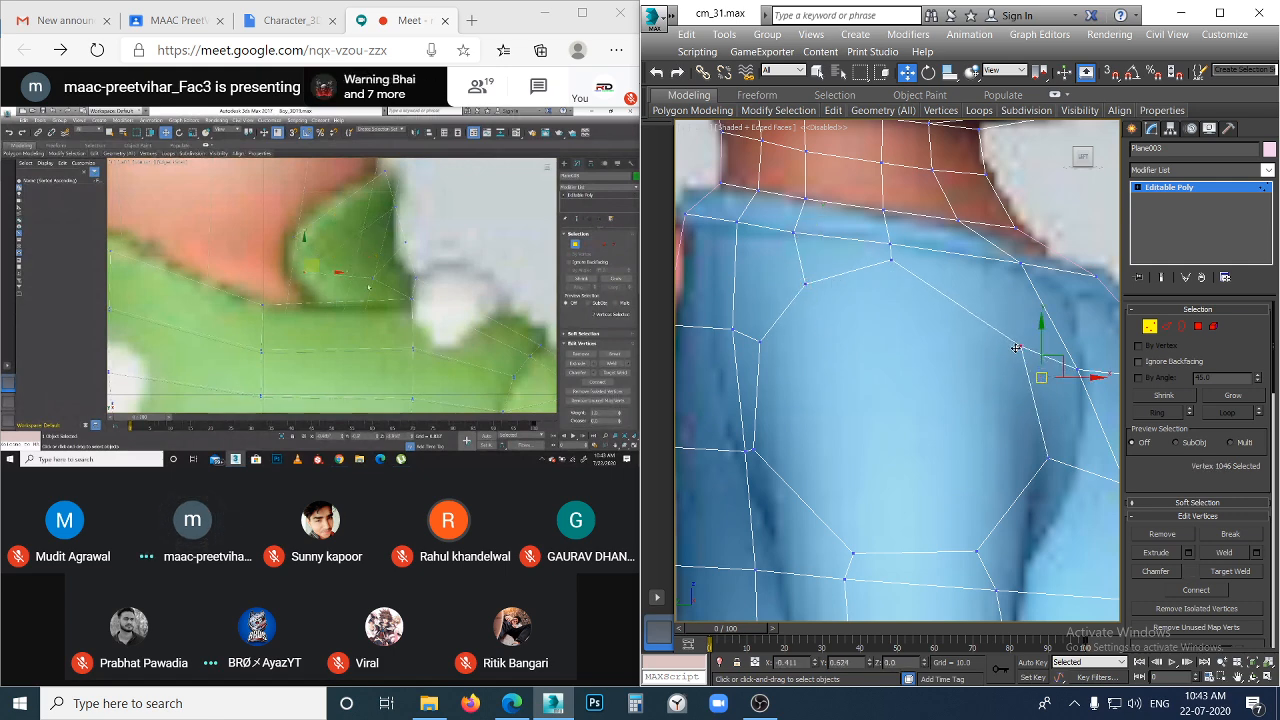
click(890, 262)
drag(890, 262, 897, 280)
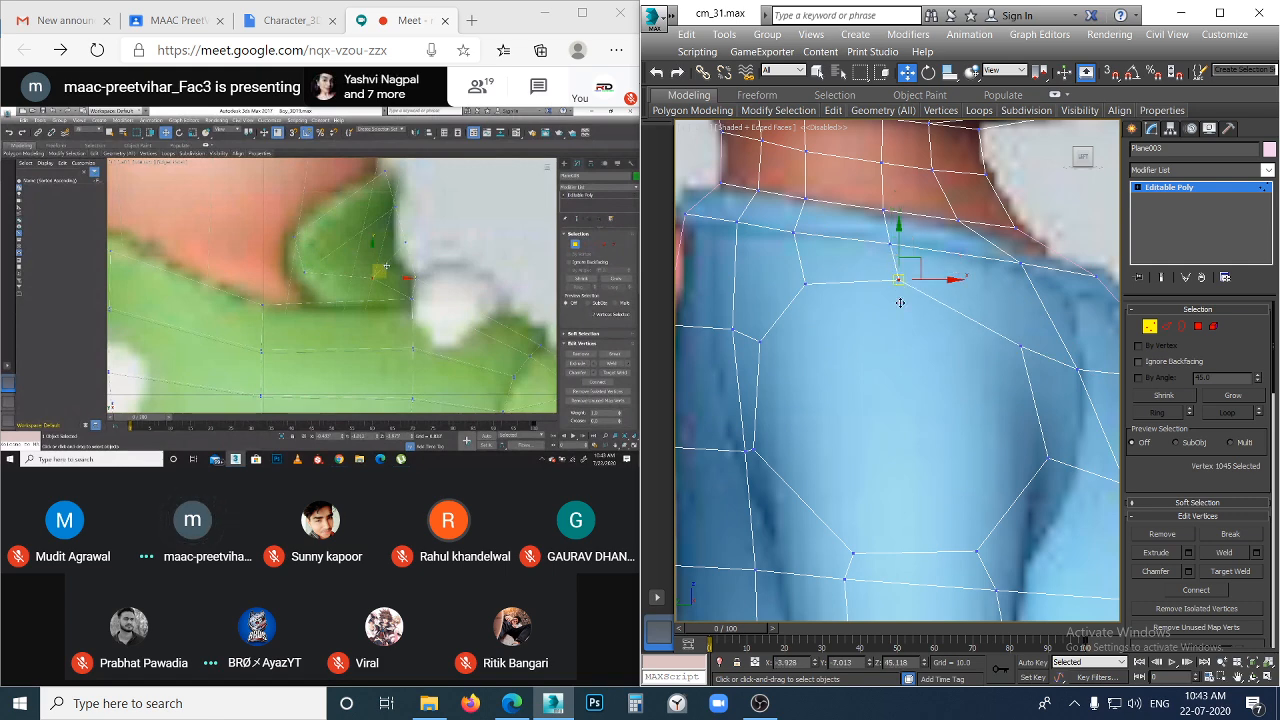
click(1013, 378)
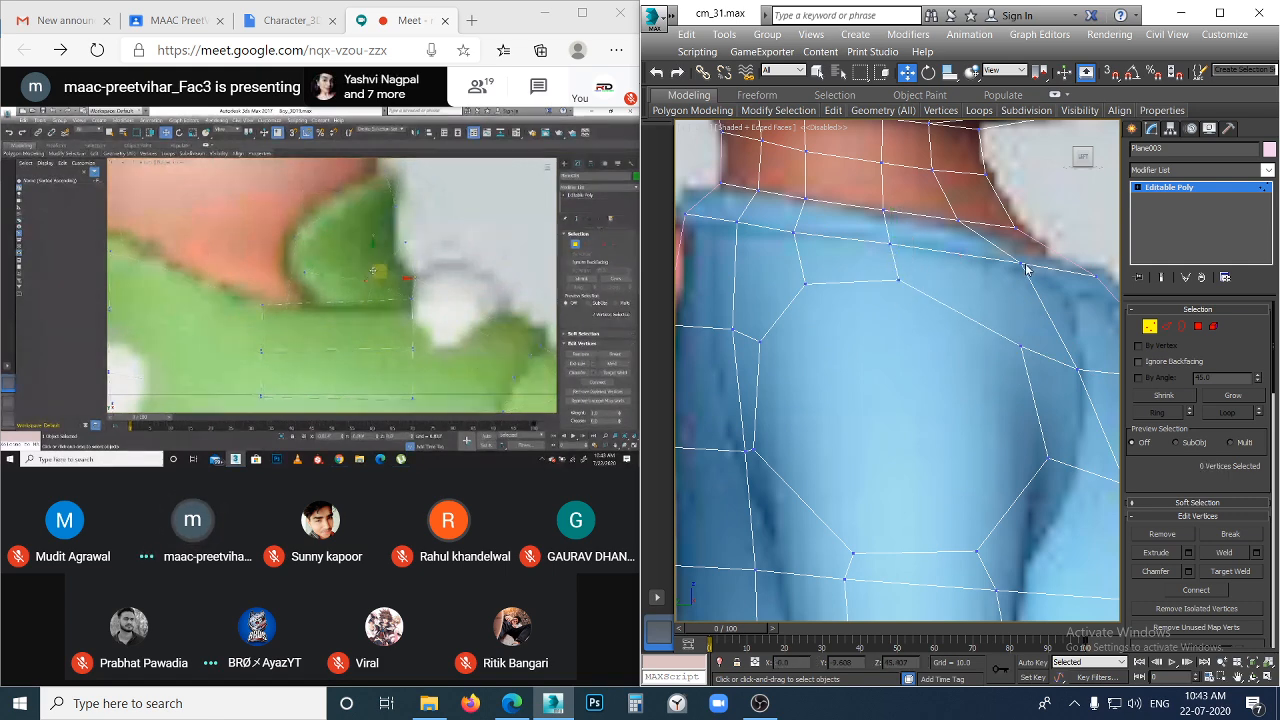
- Undo the armhole outline edits back to the single centre vertex with its radiating edges
scroll(946, 391, down, 4)
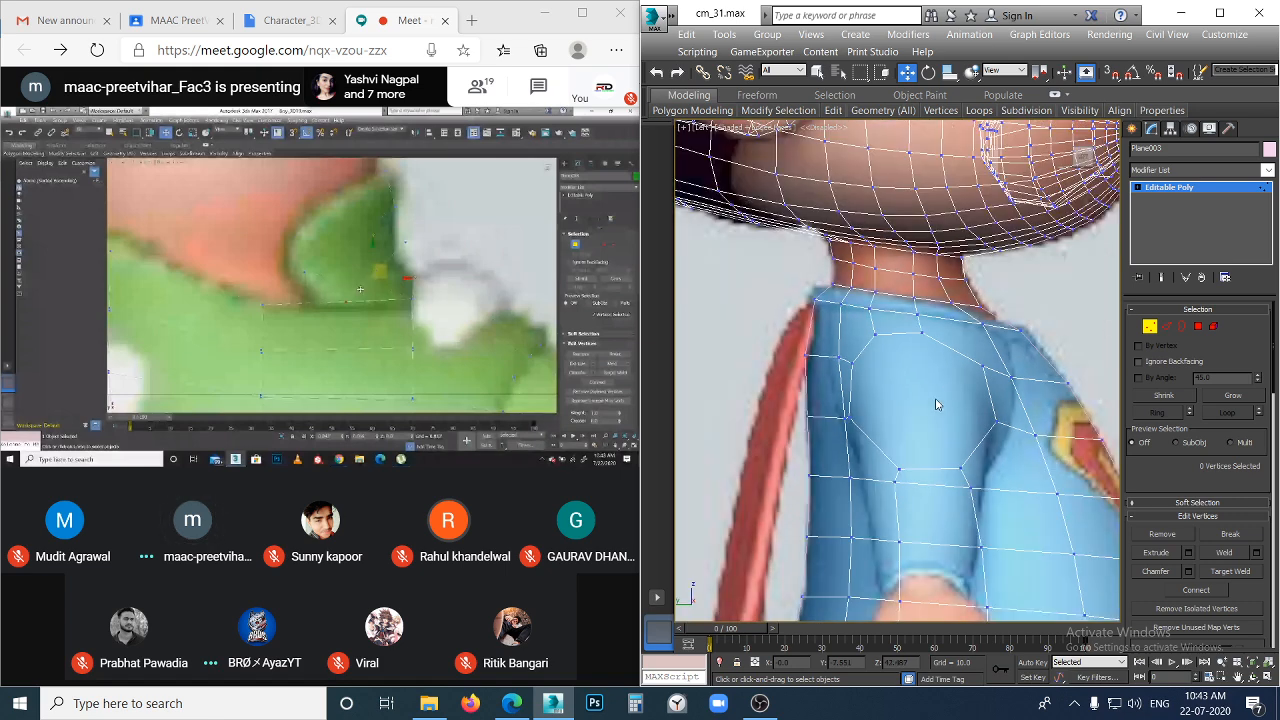
click(874, 334)
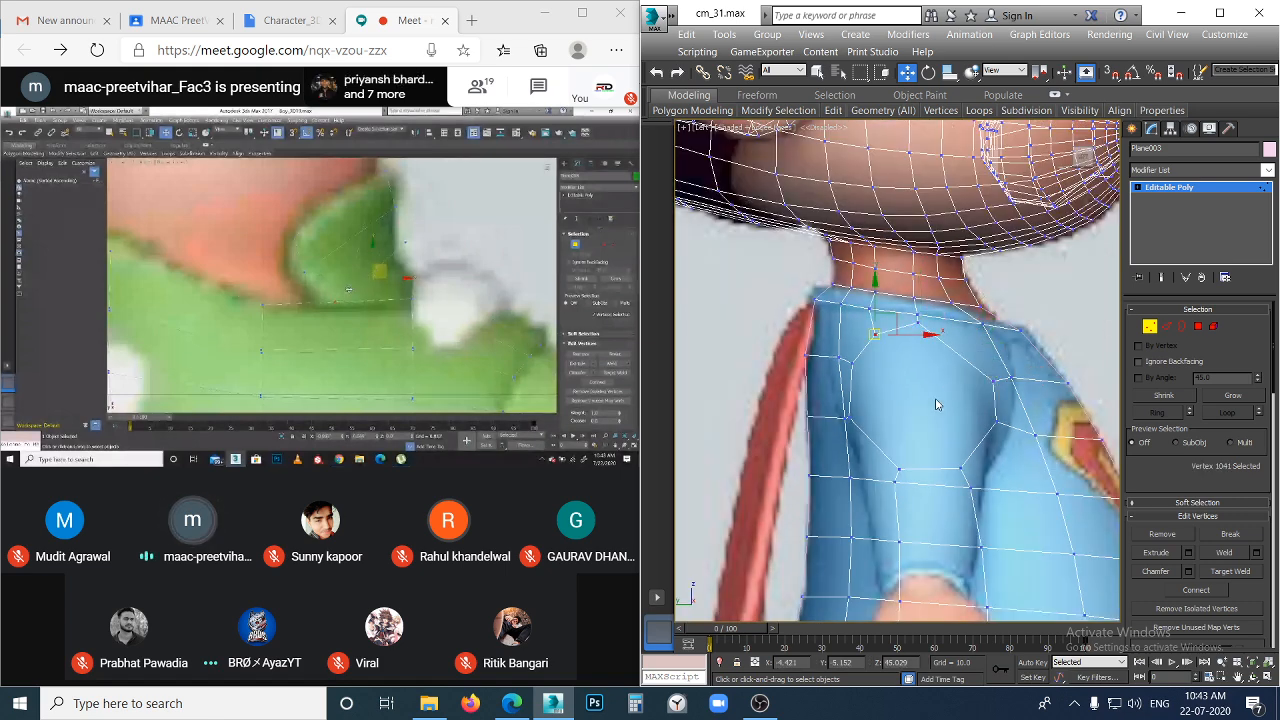
click(925, 396)
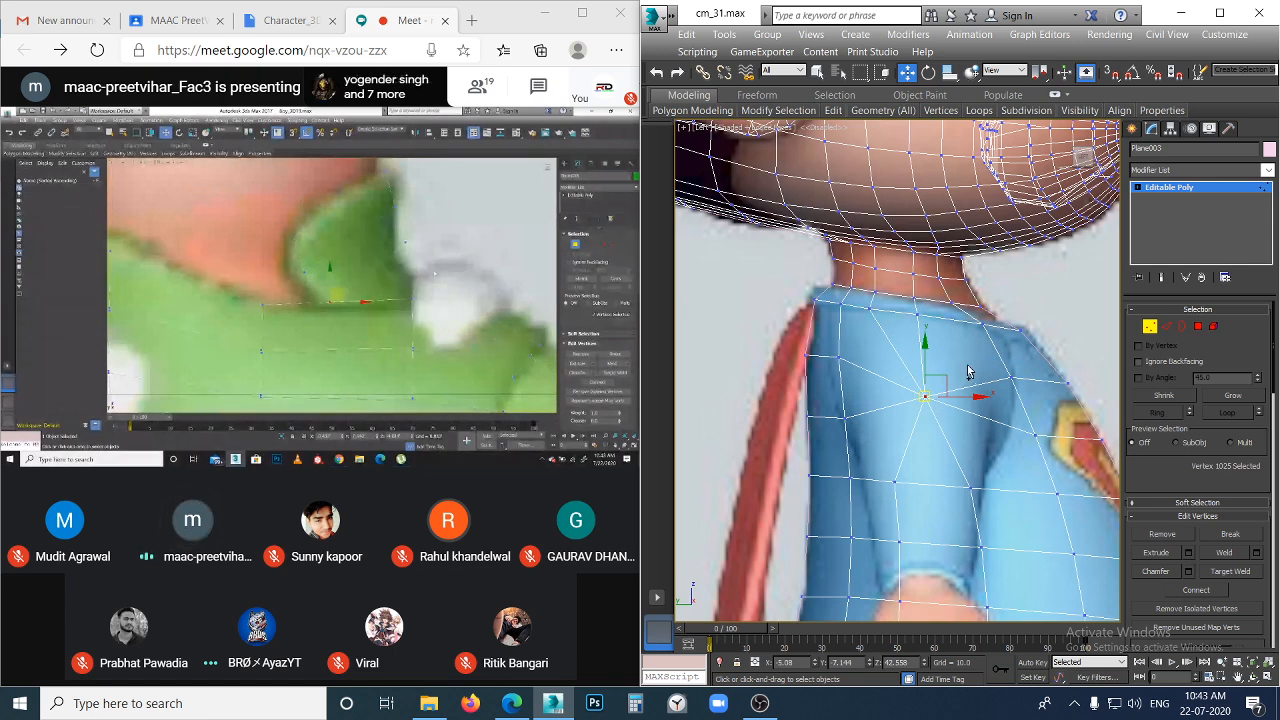
click(1008, 476)
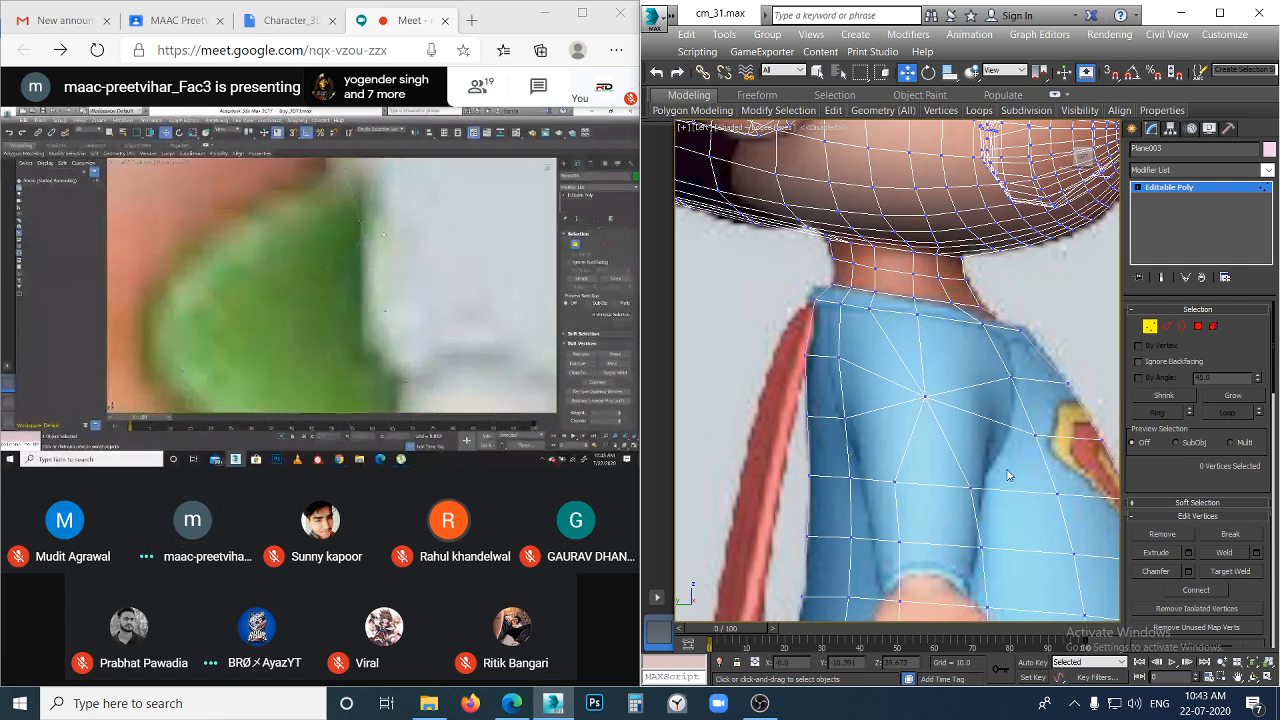
scroll(1038, 492, up, 2)
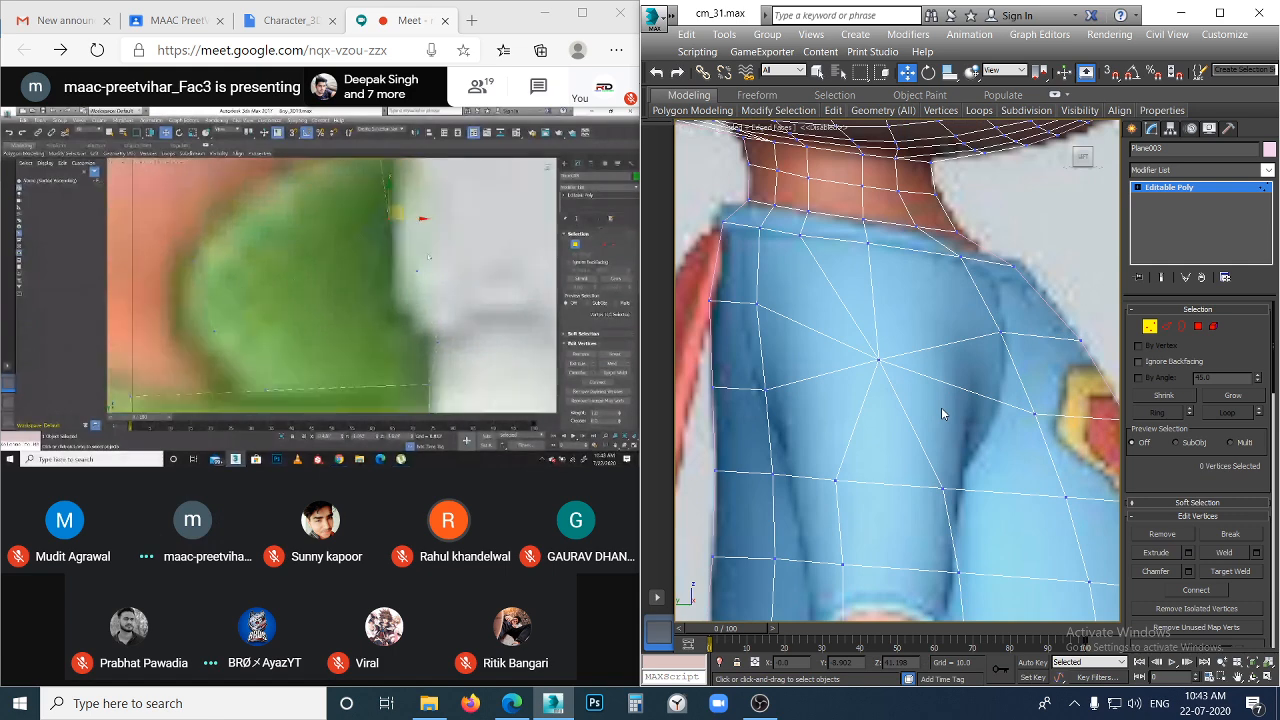
key(ctrl+z)
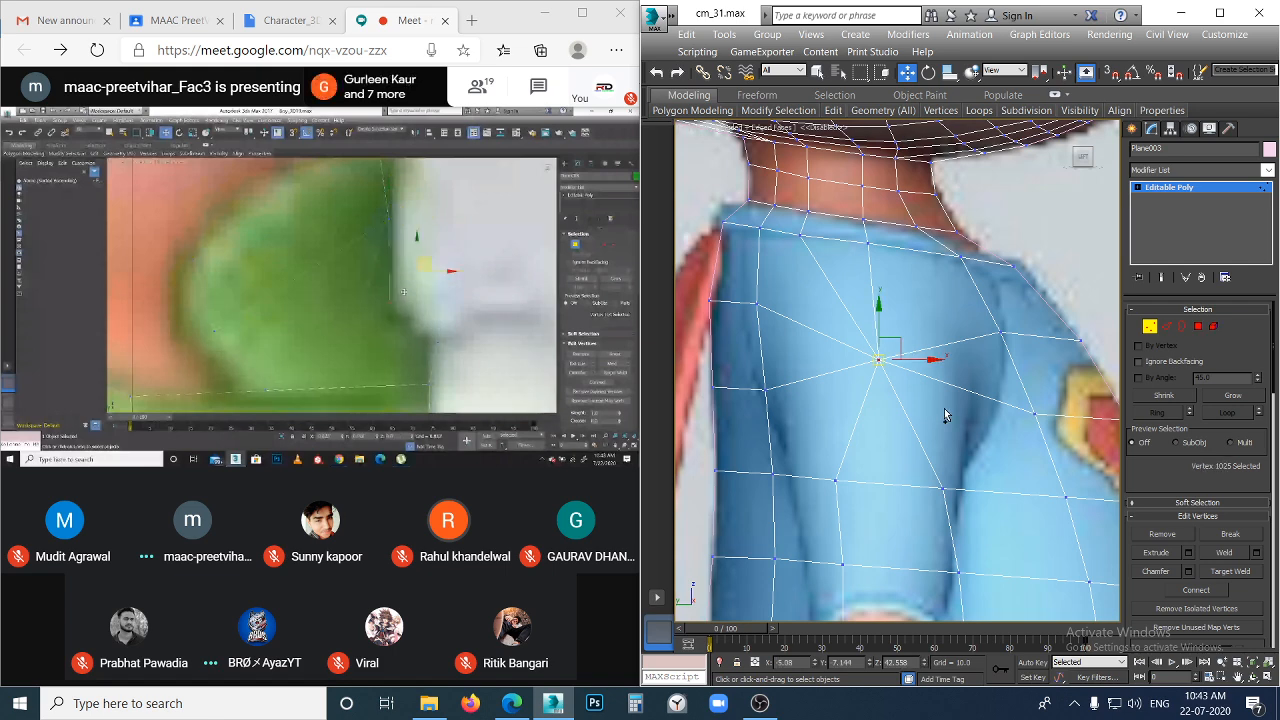
click(944, 410)
- Undo the centre vertex's shift and collapse back to the regular grid, and return to polygon selection
key(ctrl+z)
key(ctrl+z)
key(ctrl+z)
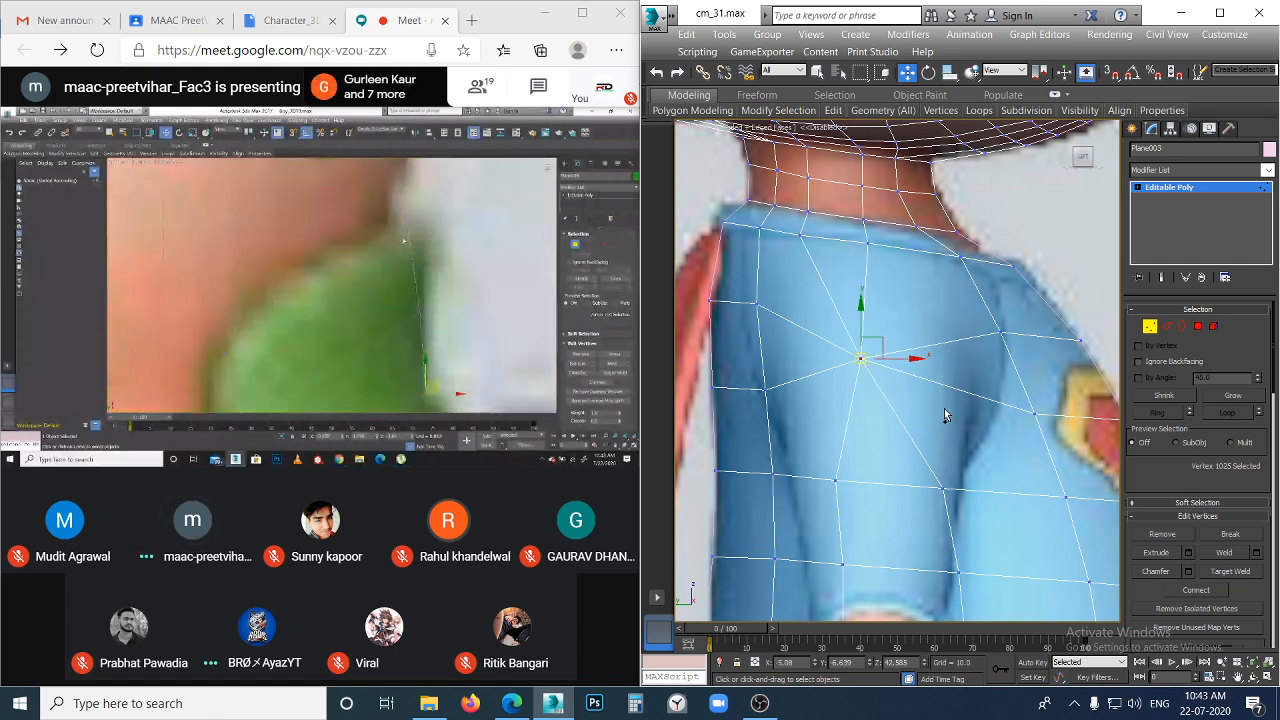
click(945, 444)
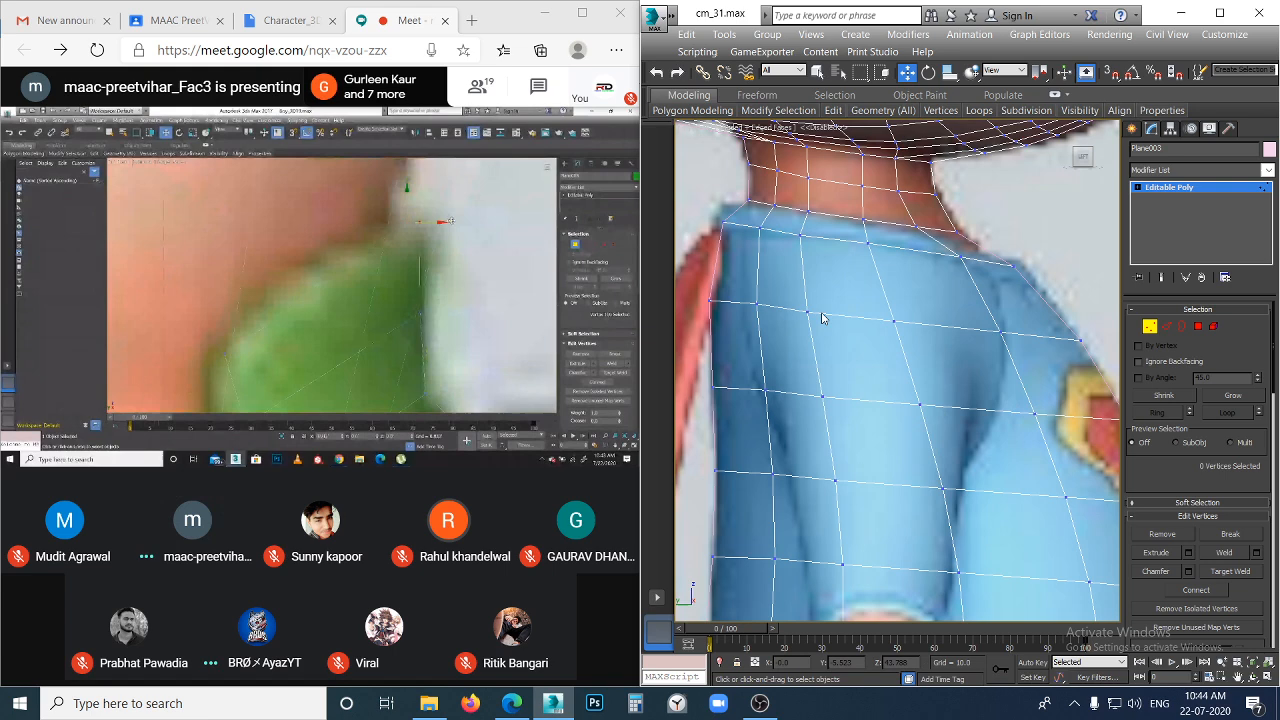
key(4)
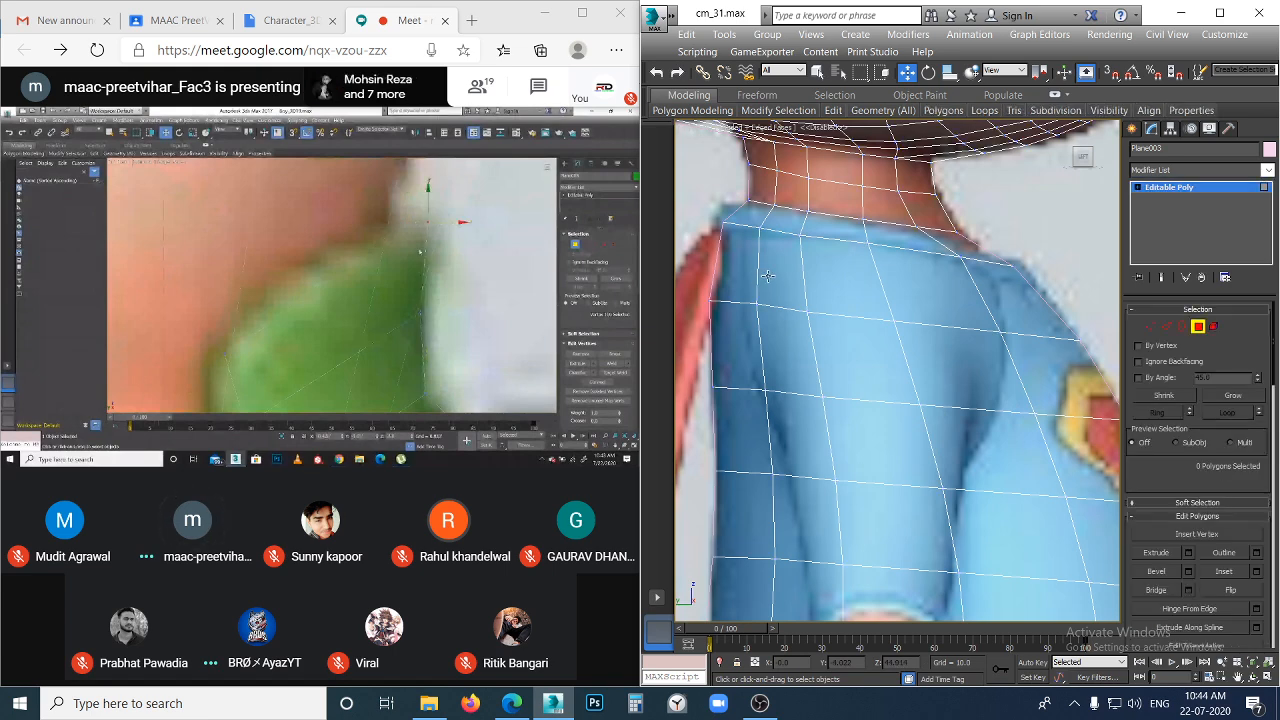
click(767, 276)
ctrl+click(783, 341)
ctrl+click(785, 423)
ctrl+click(836, 427)
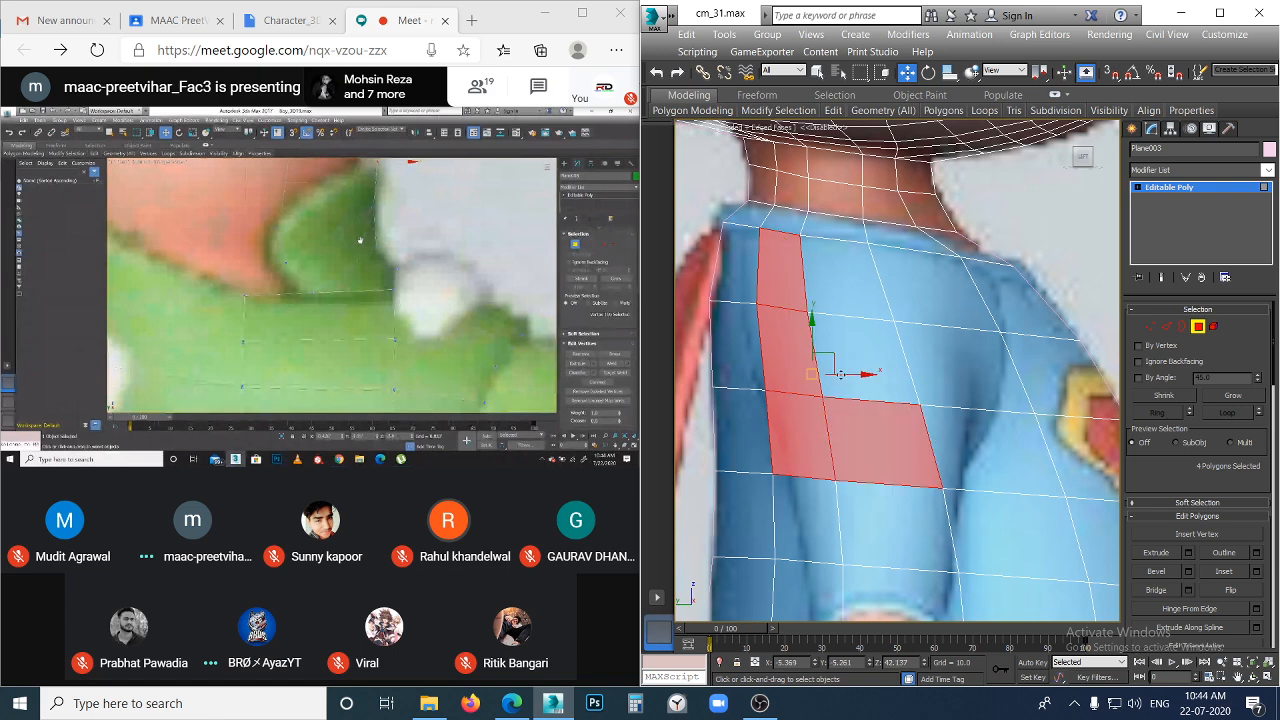
ctrl+click(845, 345)
ctrl+click(846, 301)
ctrl+click(920, 288)
ctrl+click(955, 362)
ctrl+click(1000, 452)
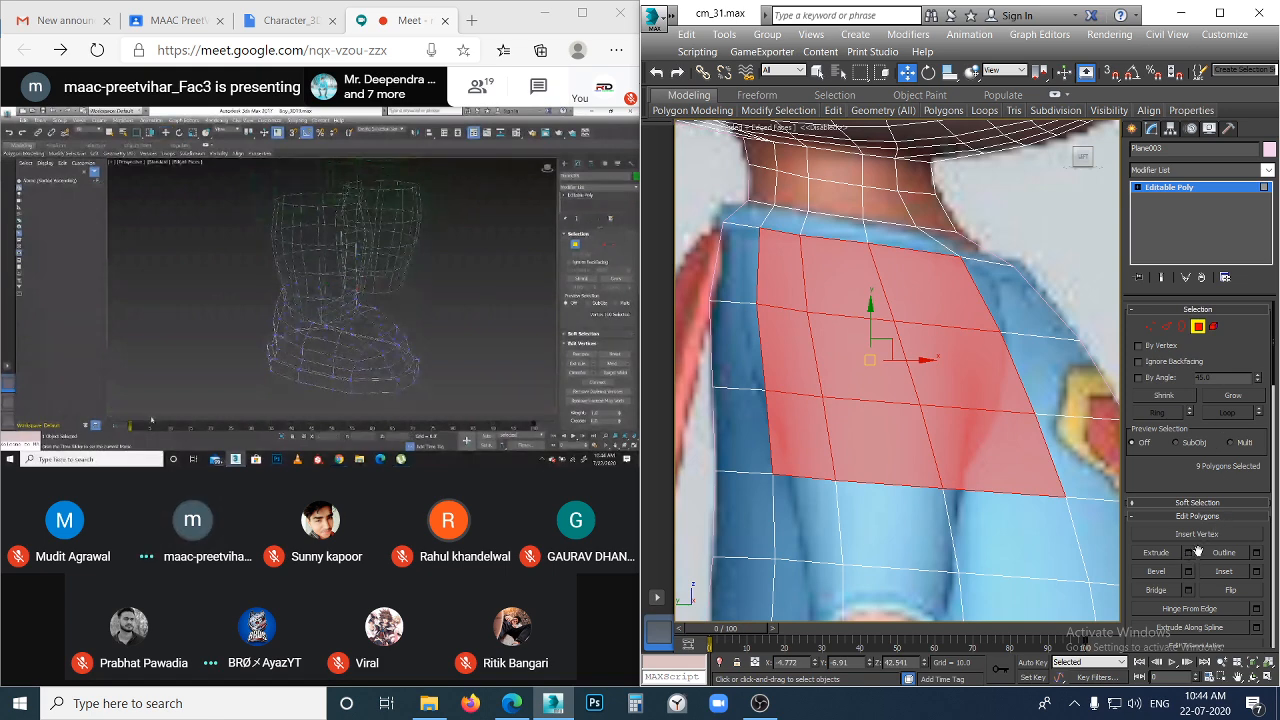
click(1256, 571)
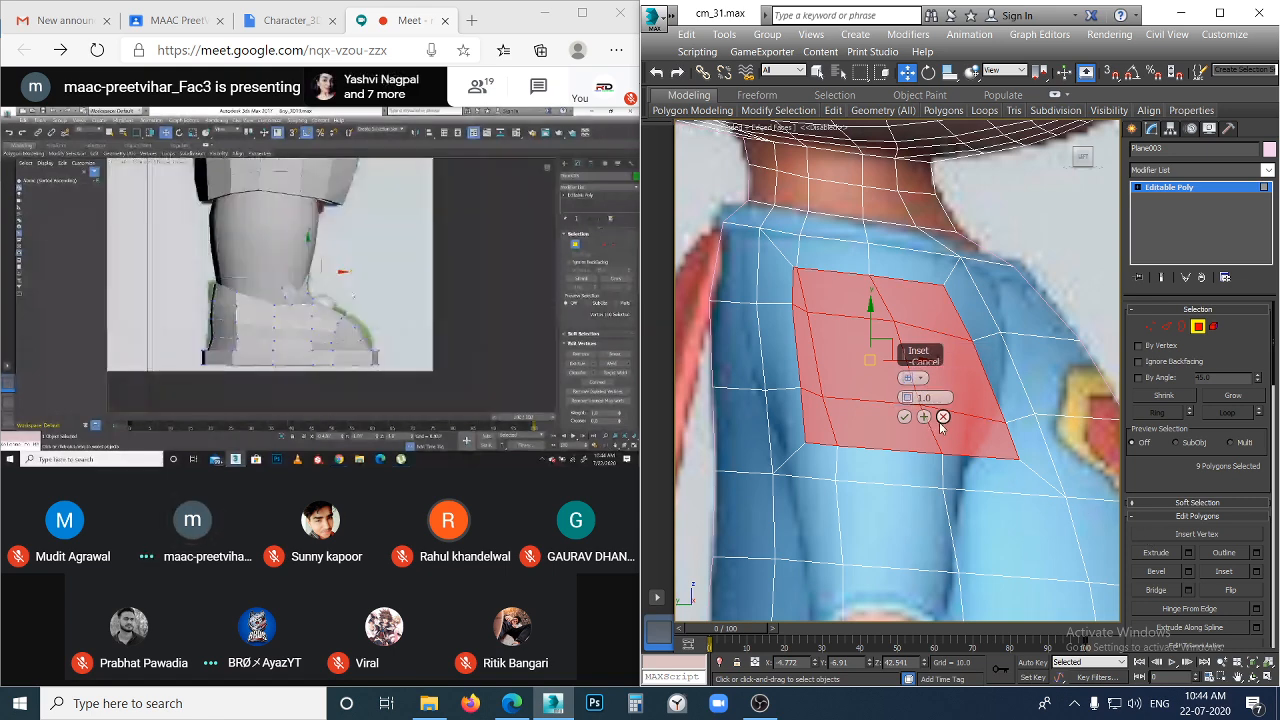
click(942, 417)
click(983, 449)
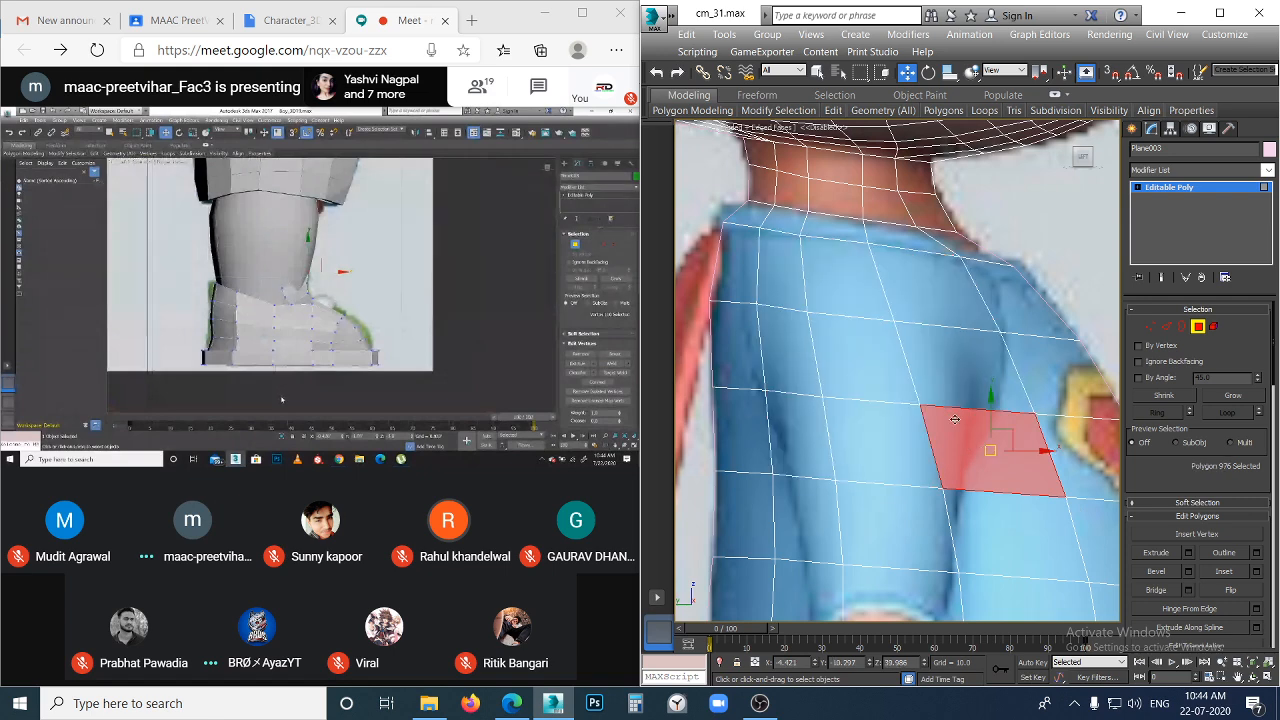
- Collapse the four vertices inside the 3 by 3 polygon block on the shirt's side into a single centre vertex
key(1)
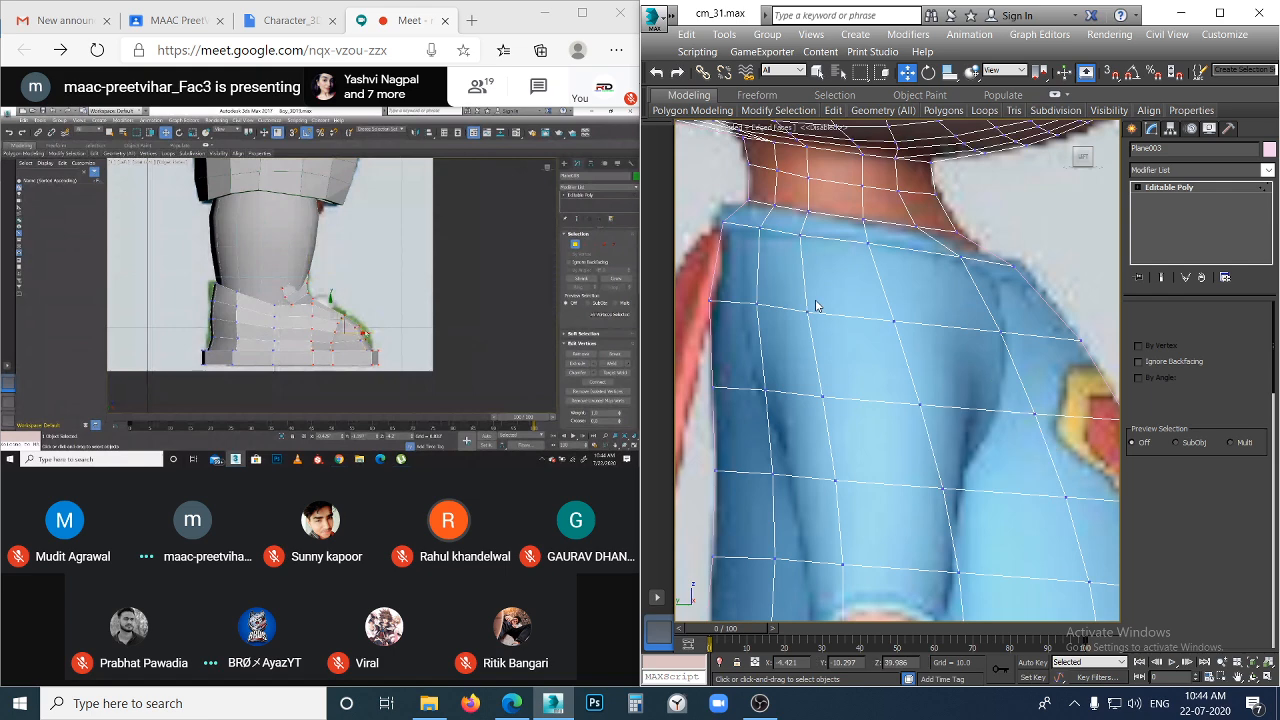
drag(793, 285, 940, 434)
click(938, 428)
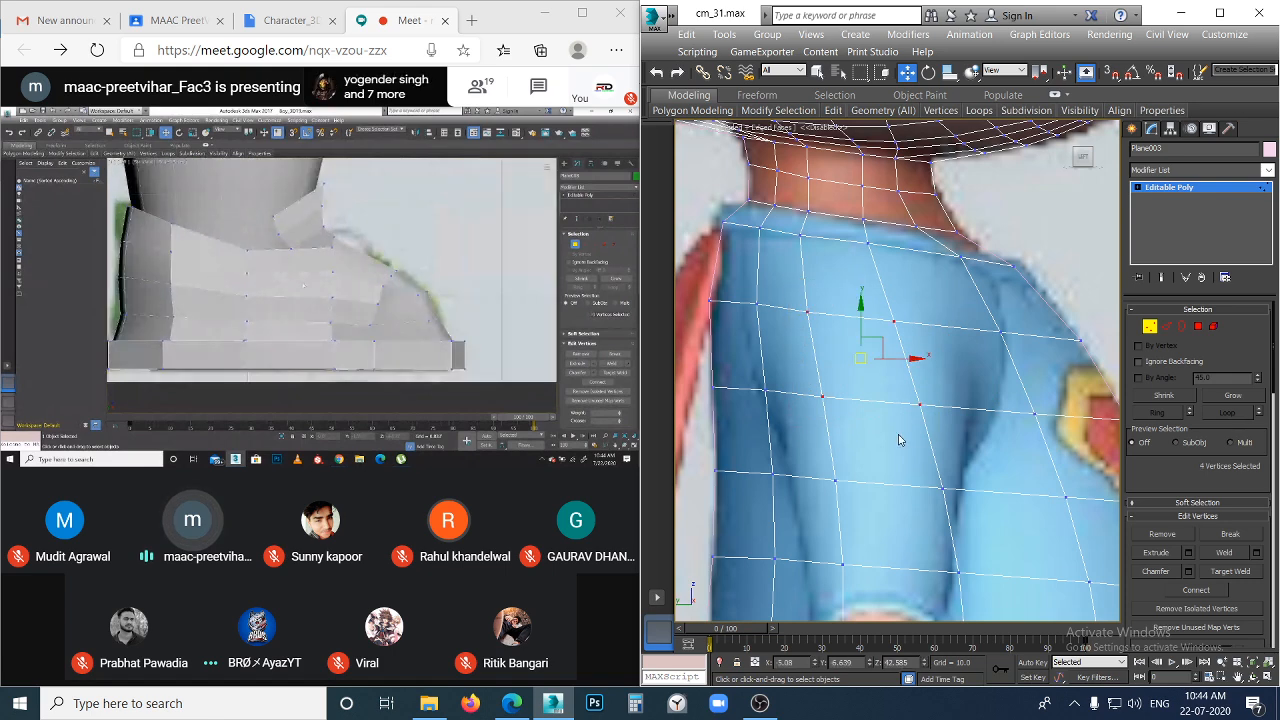
right_click(894, 428)
click(815, 251)
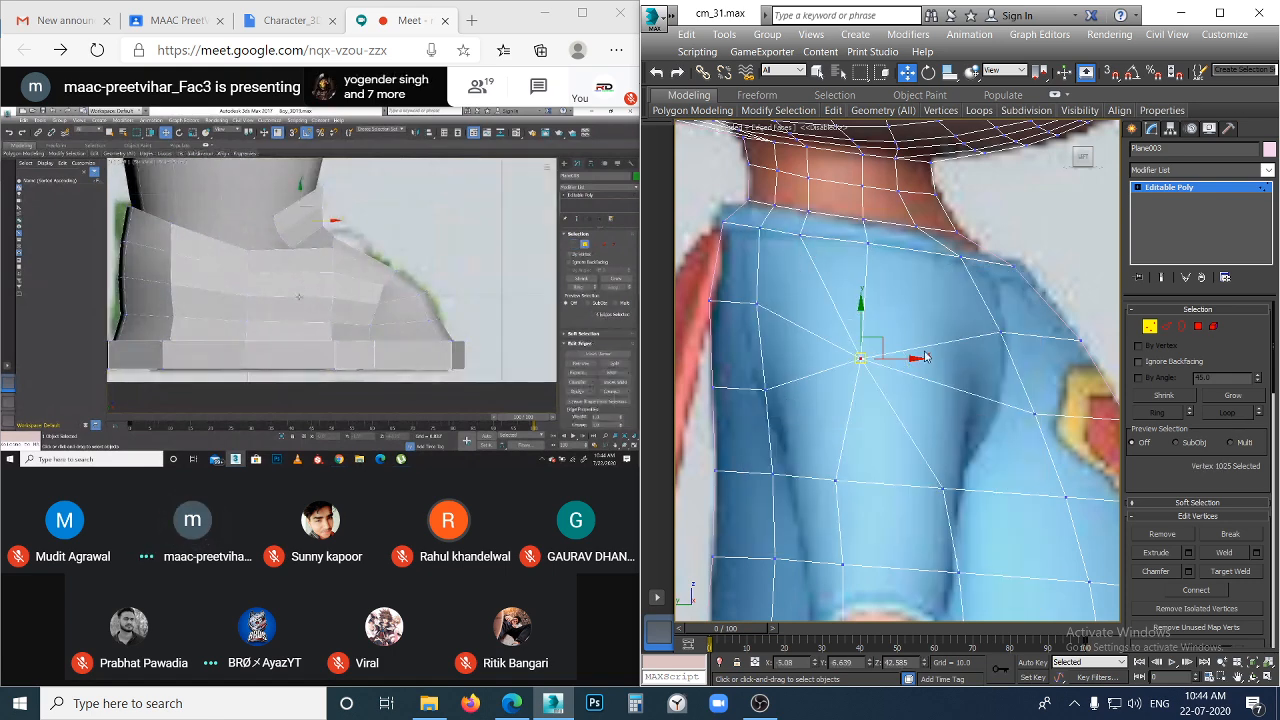
click(916, 317)
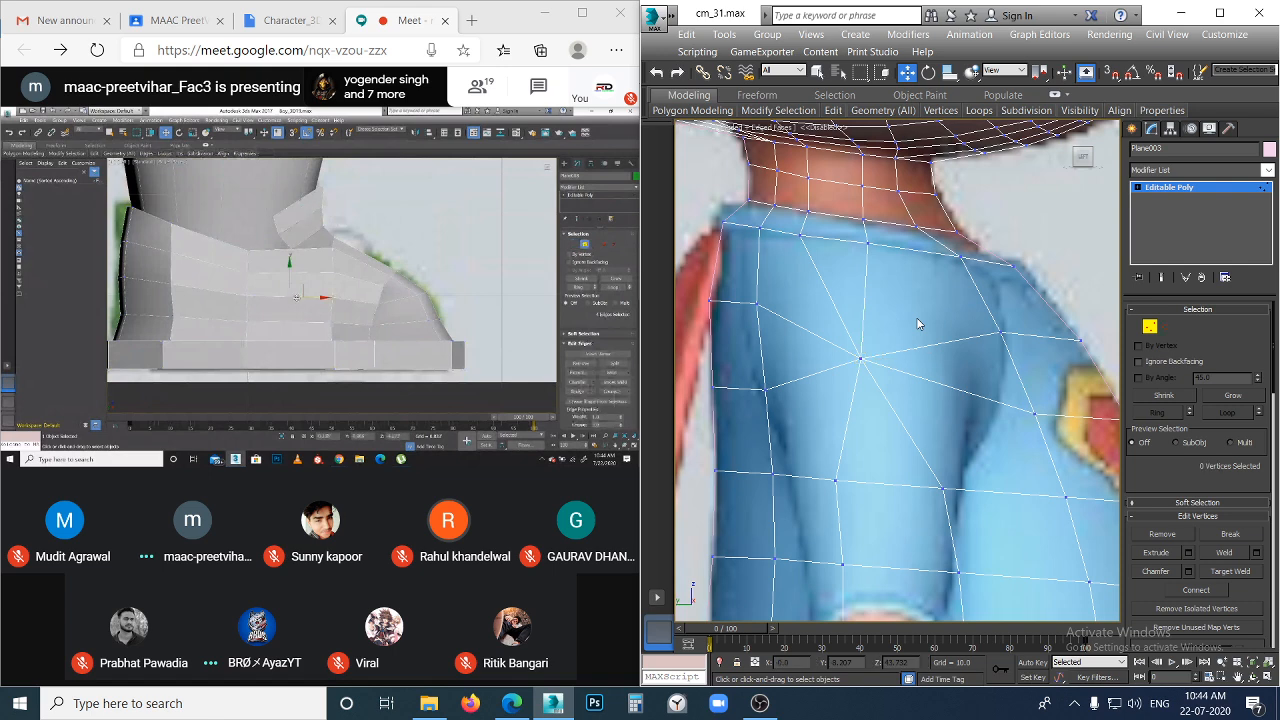
- Connect the centre vertex to the upper and lower corner vertices of the block on the chest side
click(959, 258)
ctrl+click(861, 359)
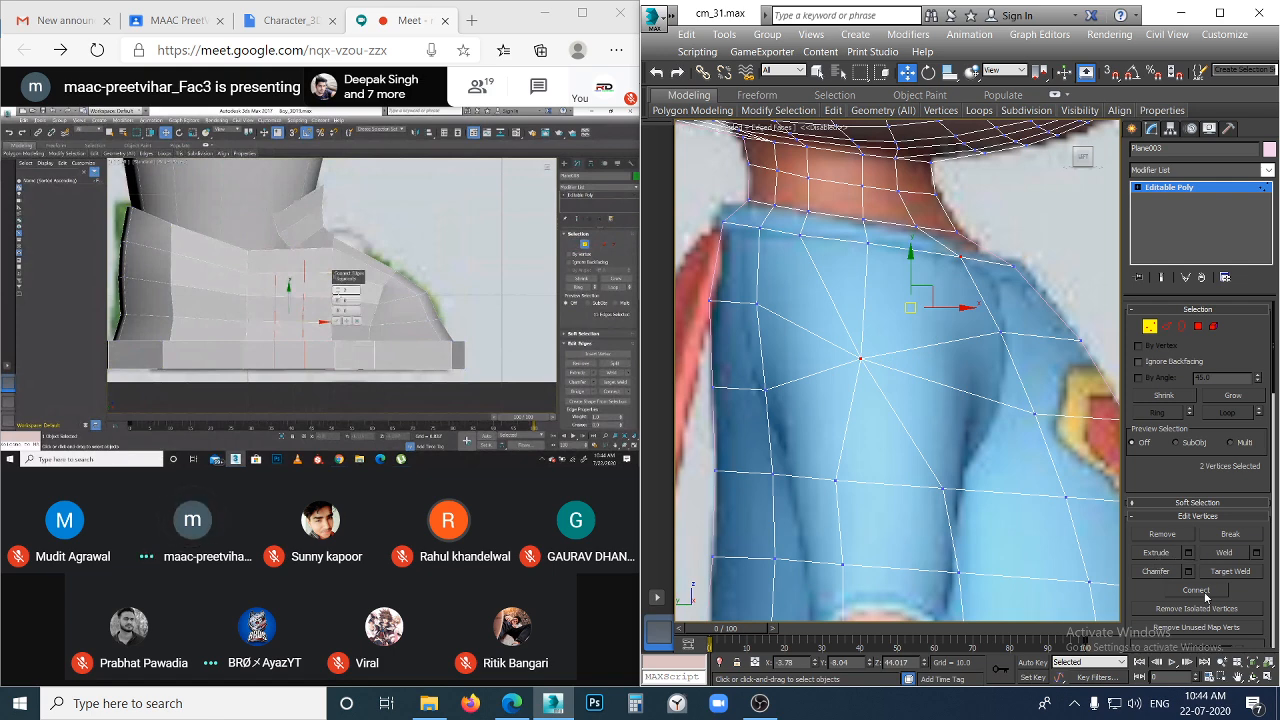
click(1015, 515)
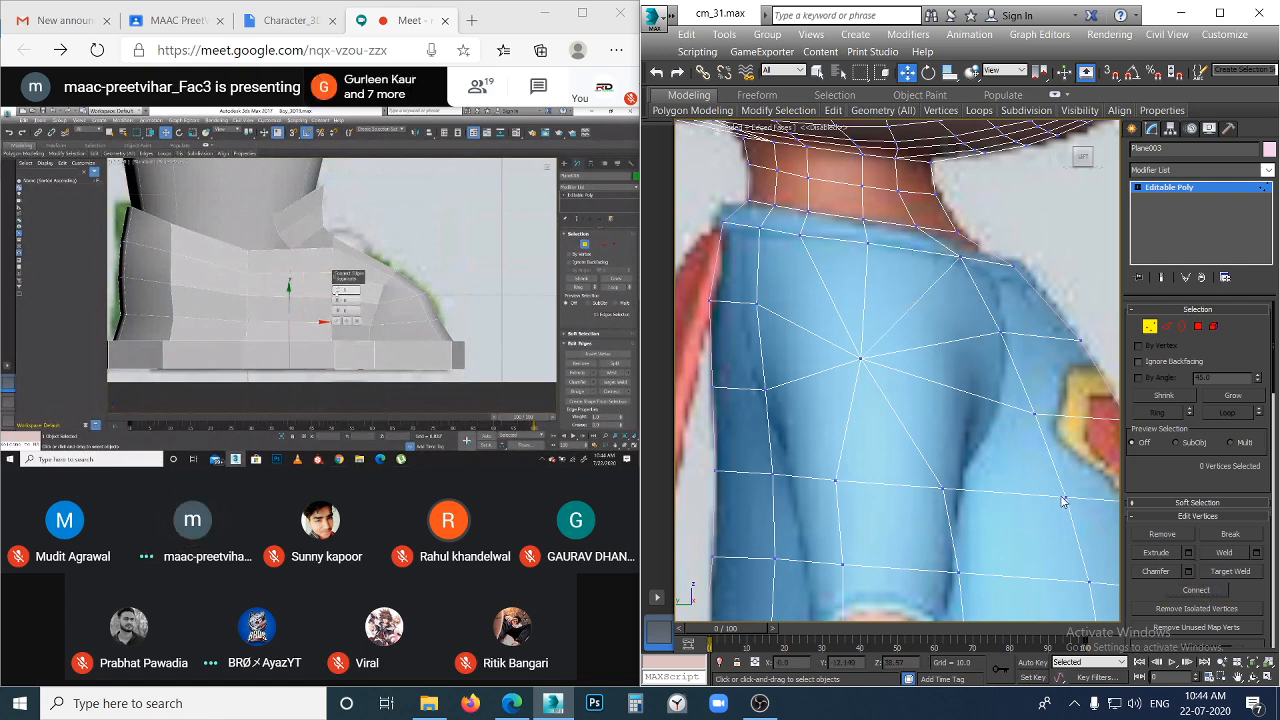
click(1065, 497)
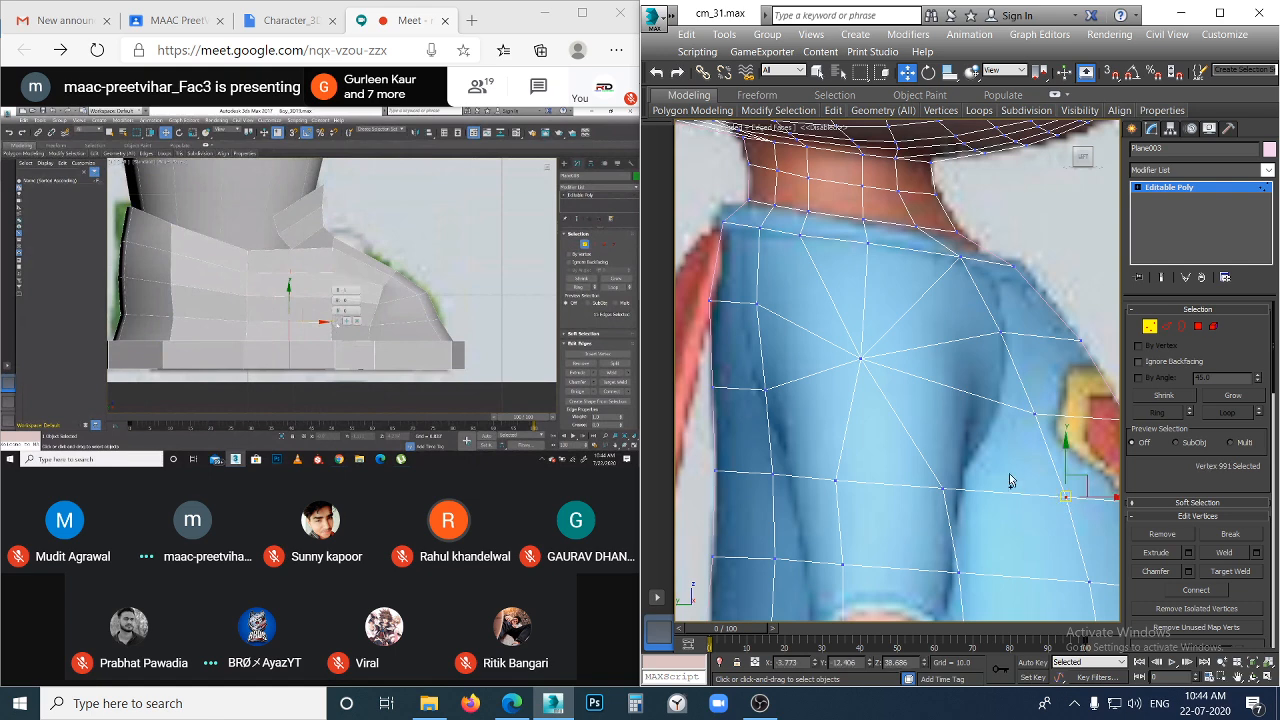
ctrl+click(859, 359)
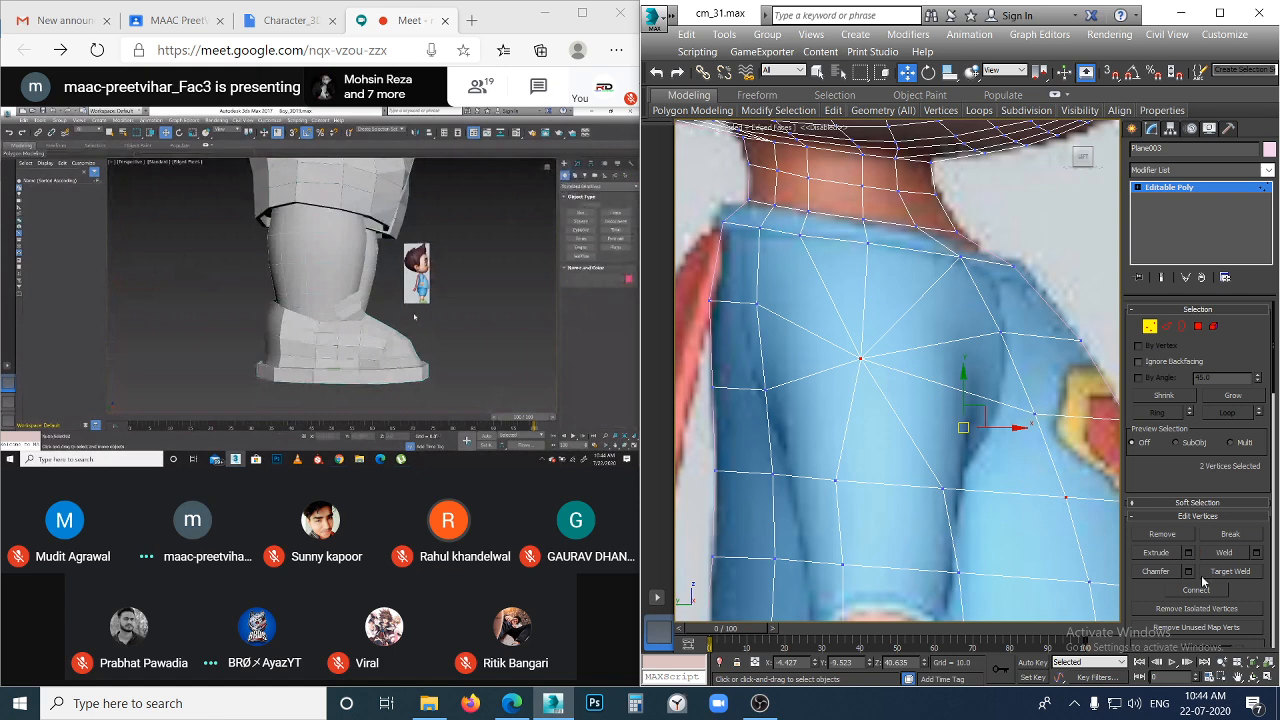
click(899, 464)
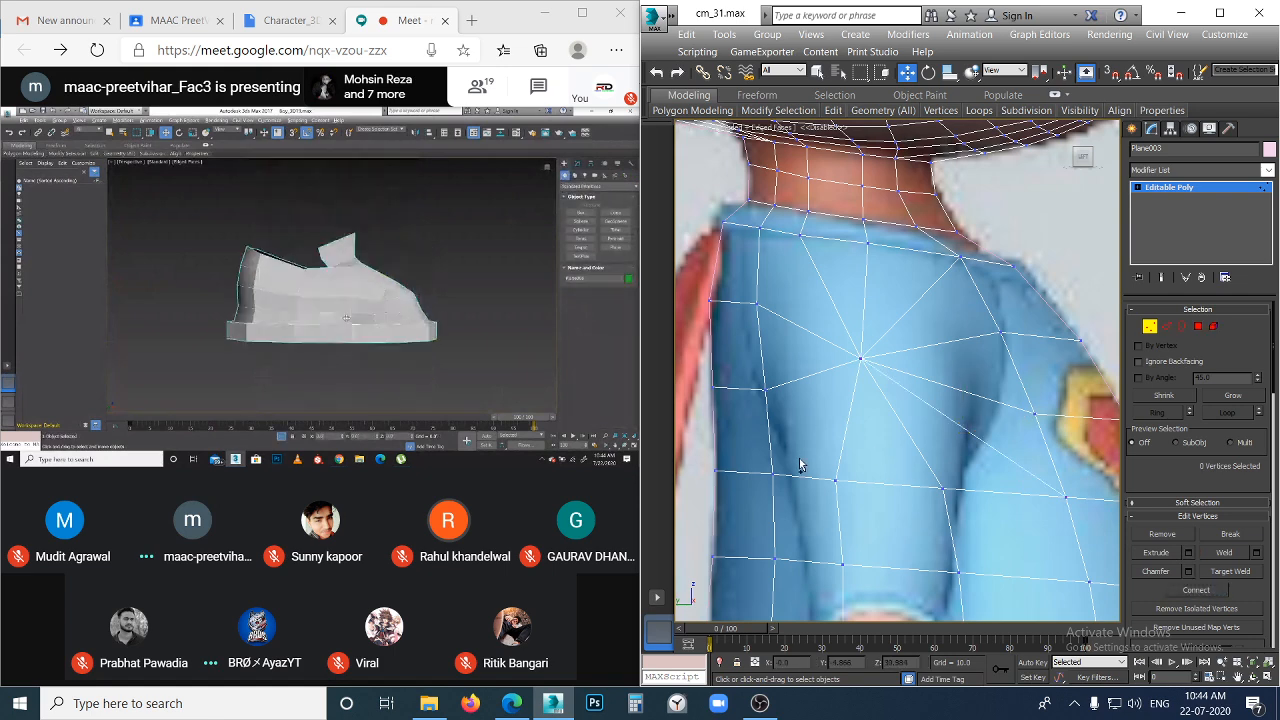
- Connect the centre vertex to the lower and upper corner vertices of the block on the cape side
click(772, 475)
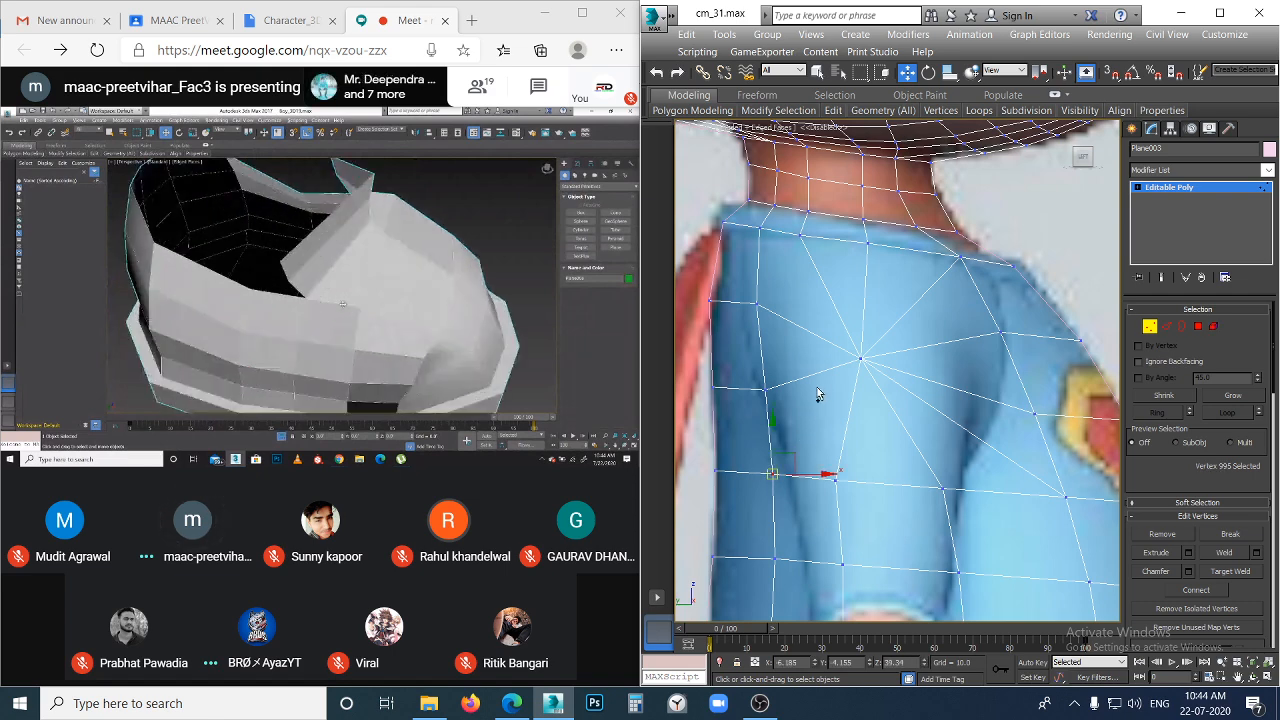
ctrl+click(859, 360)
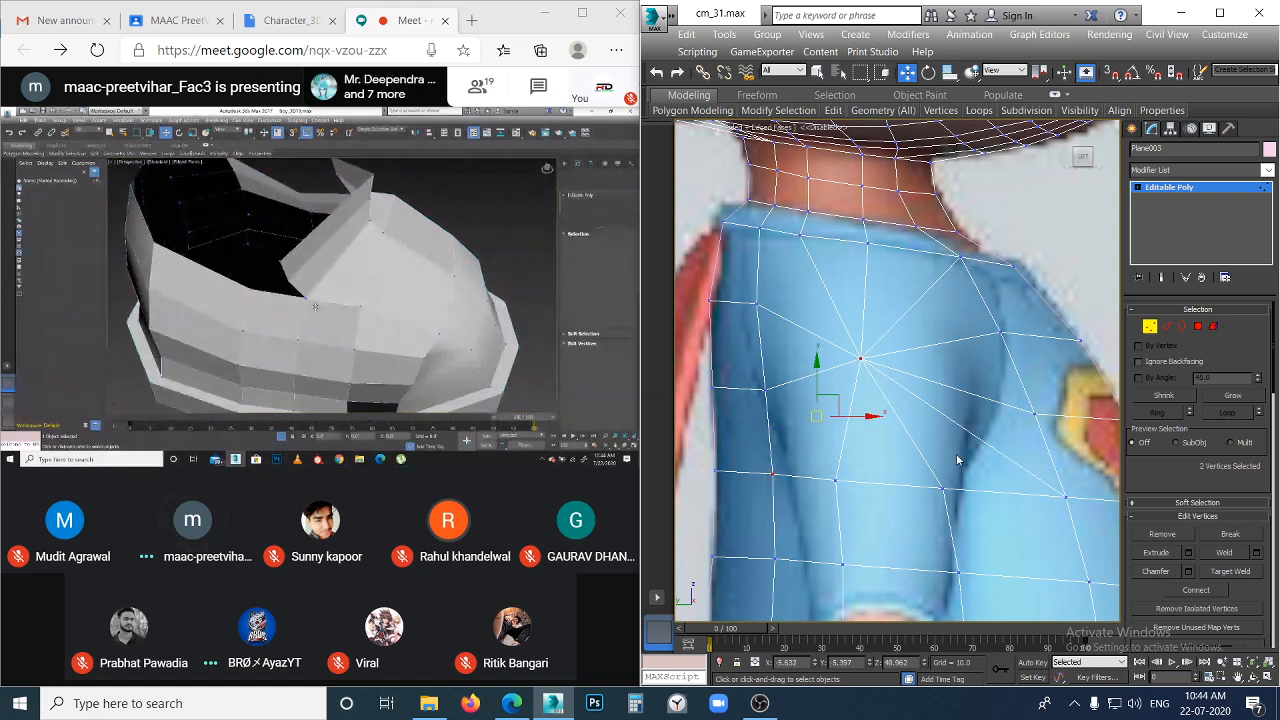
click(1205, 591)
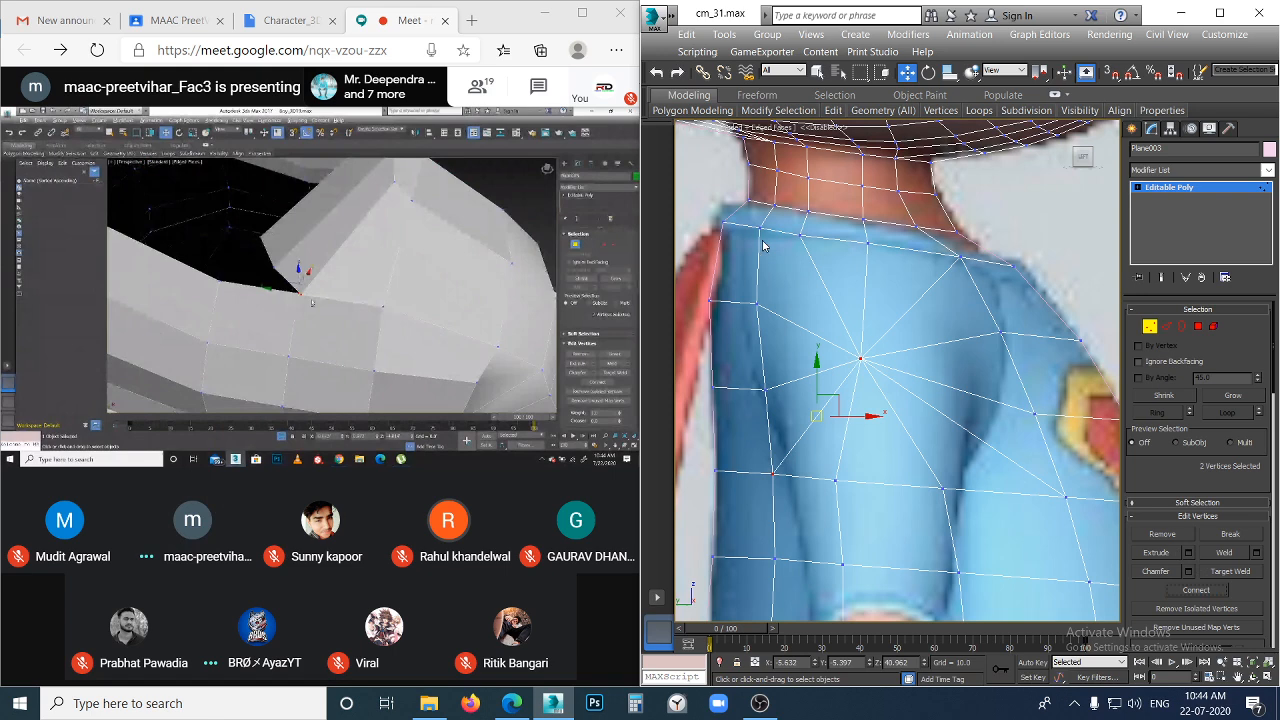
click(792, 282)
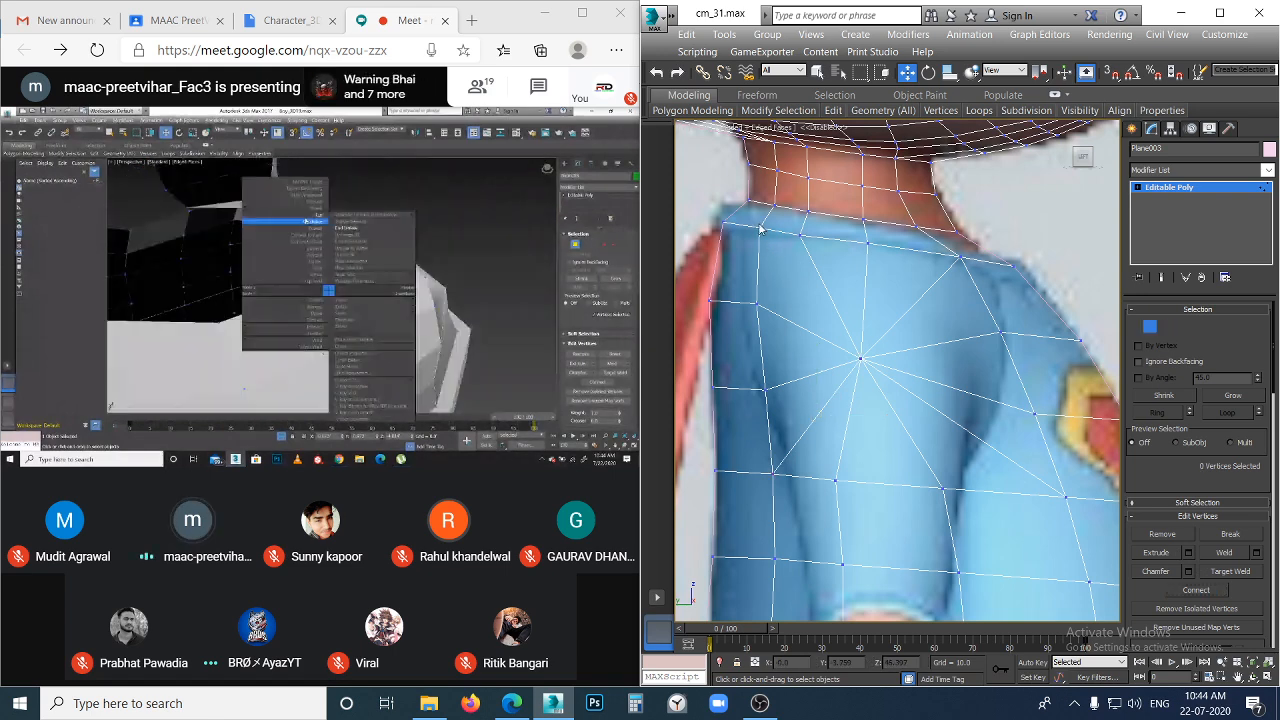
click(760, 229)
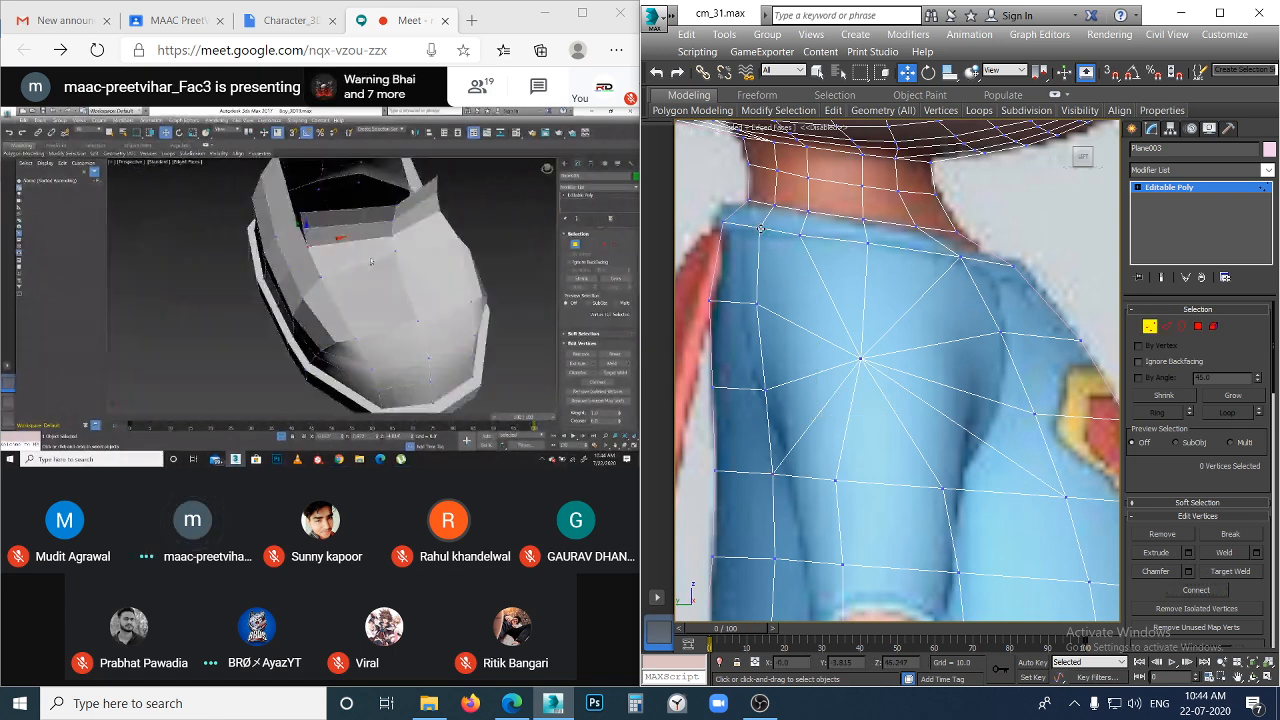
ctrl+click(857, 358)
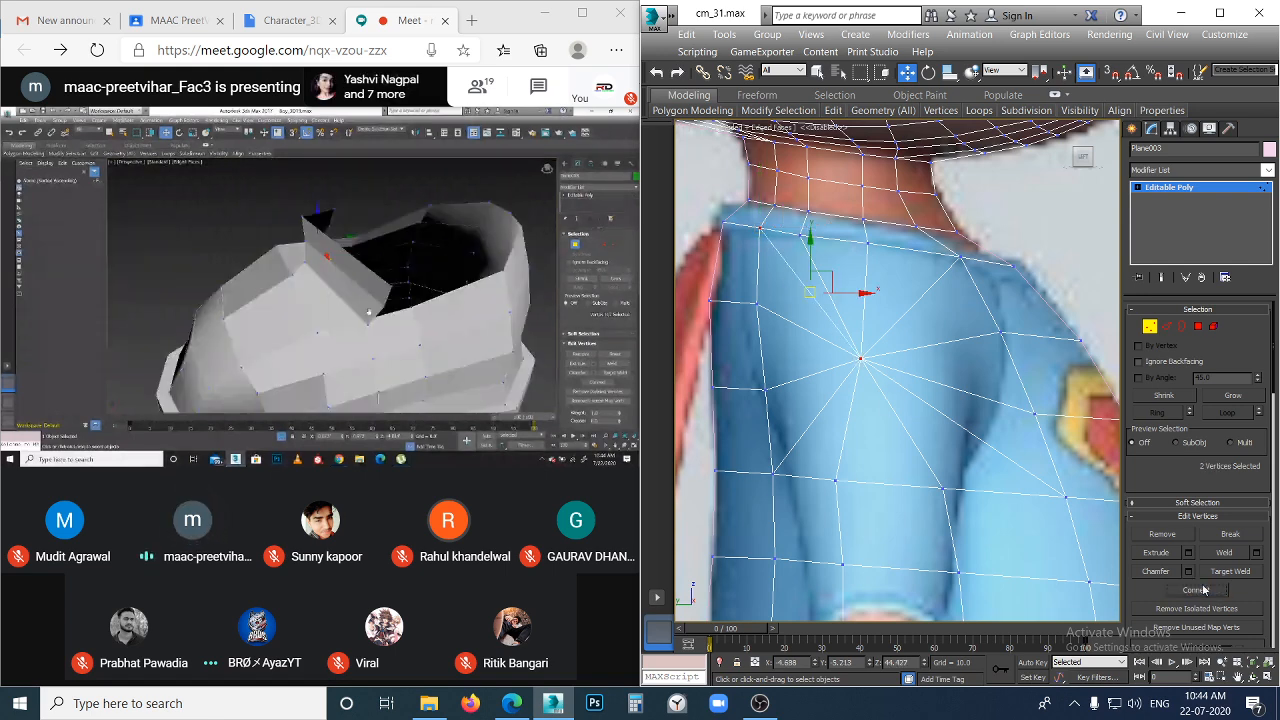
click(1196, 590)
click(848, 378)
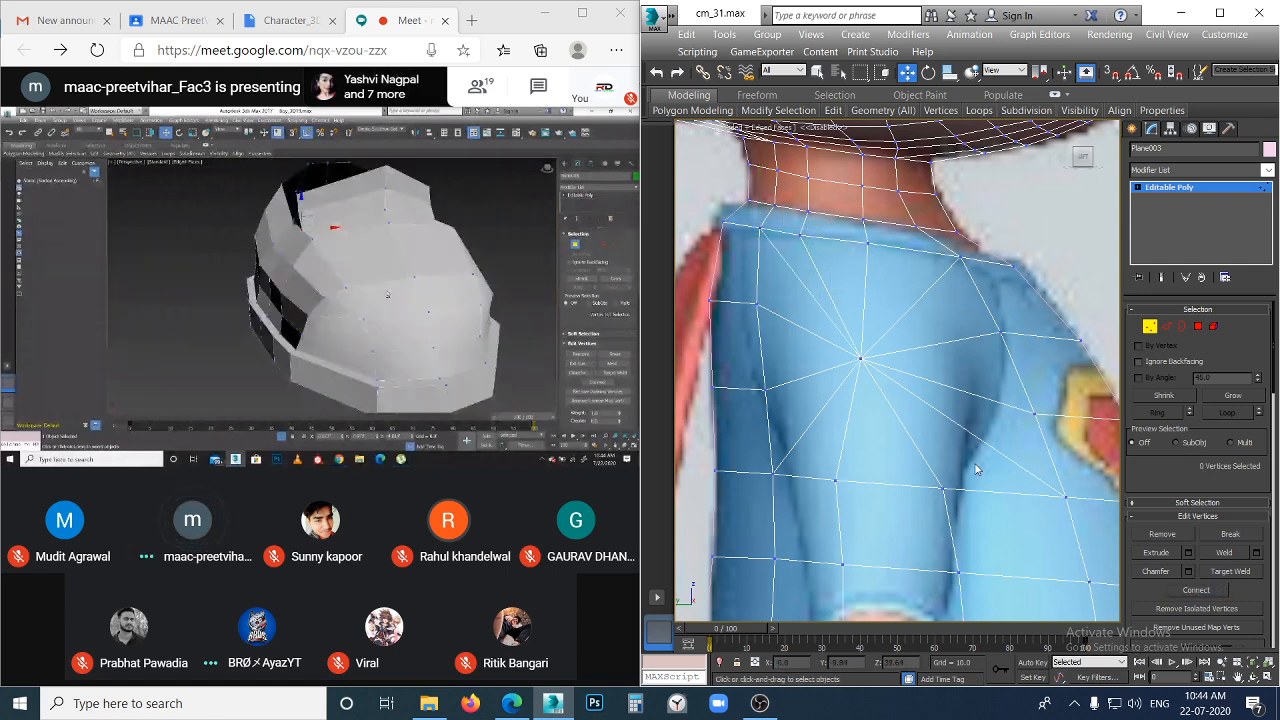
- Shift the centre vertex slightly towards the chest side of the shirt
click(859, 358)
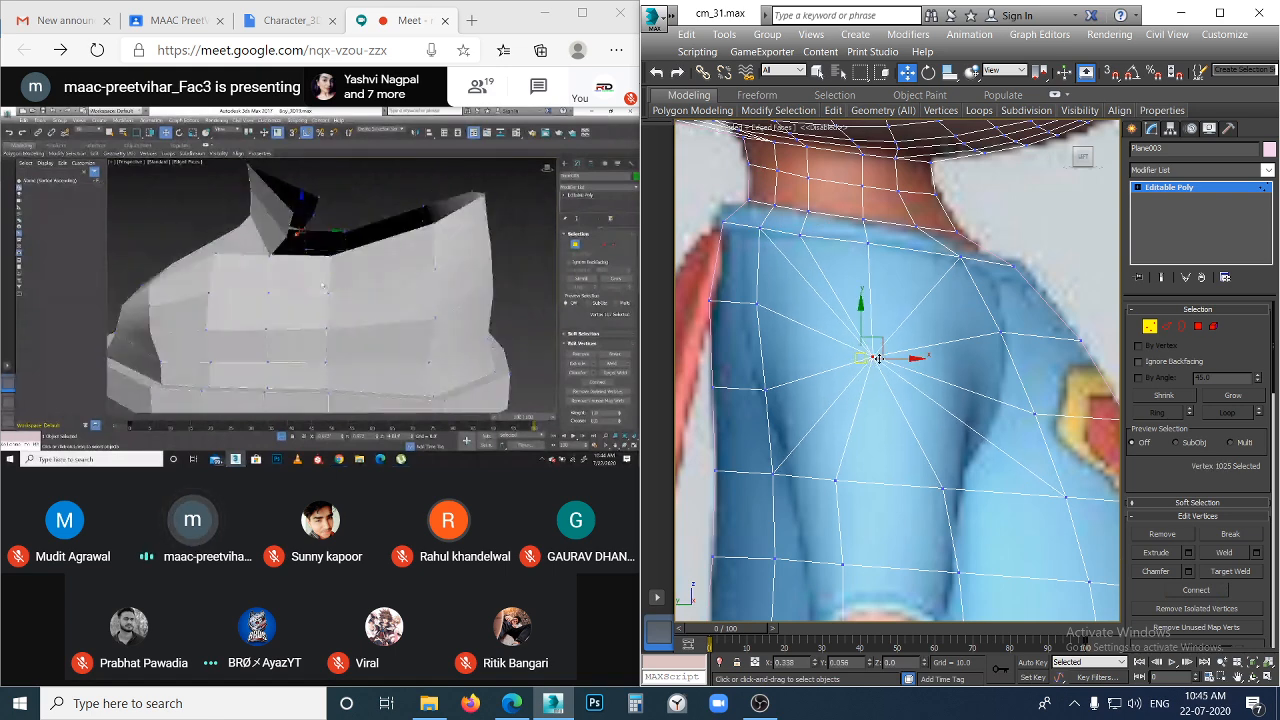
drag(879, 358, 884, 355)
click(882, 382)
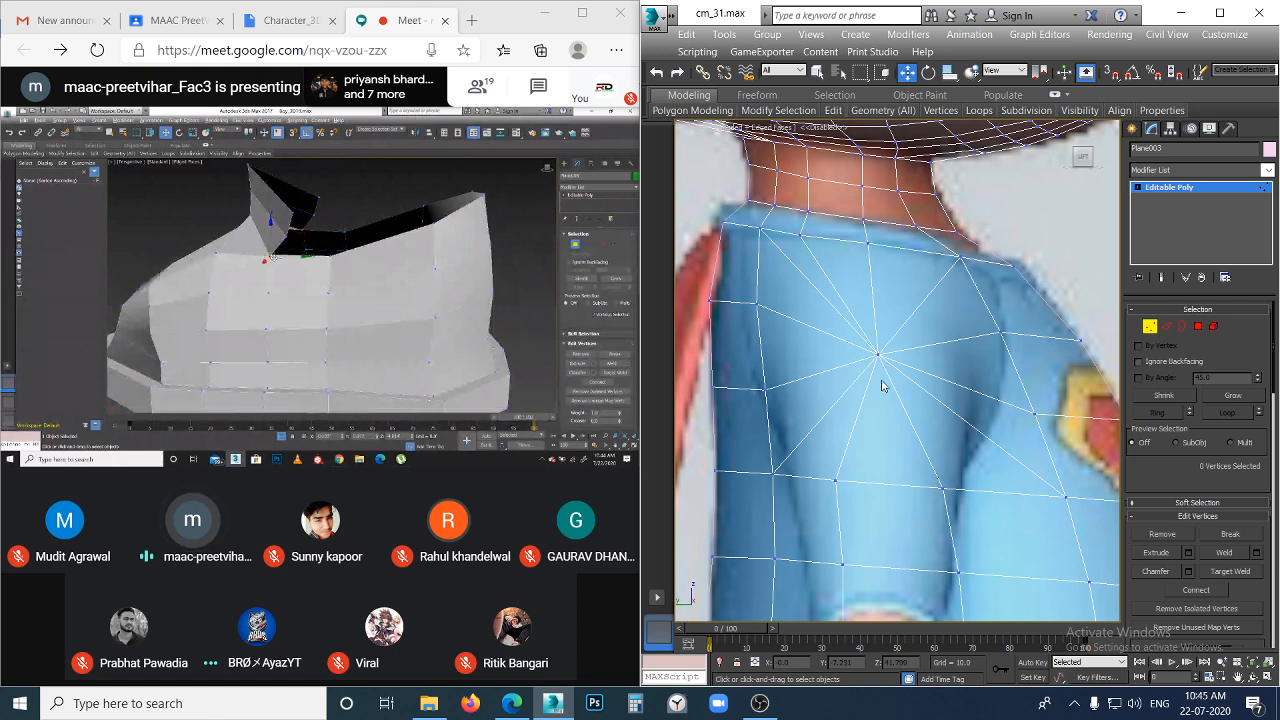
- Extrude the centre vertex with height 0 and width 3.03, and delete it to open a round armhole
click(880, 357)
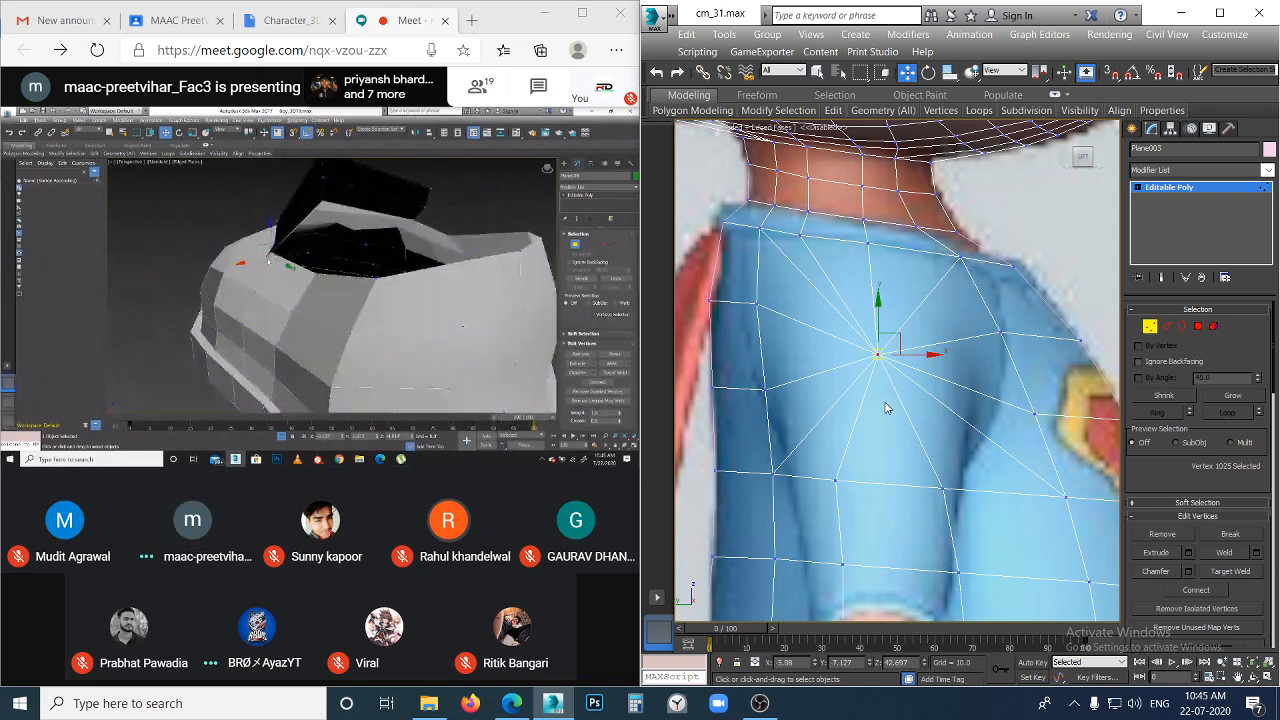
click(1188, 557)
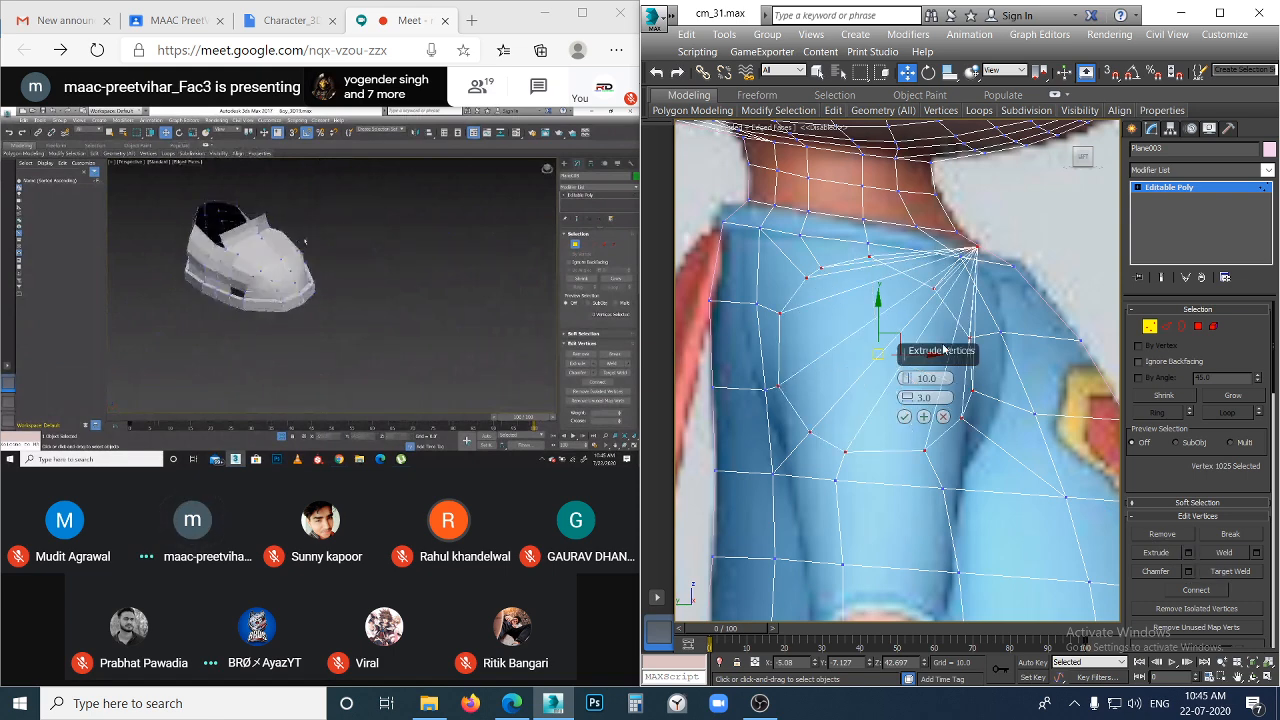
text(0)
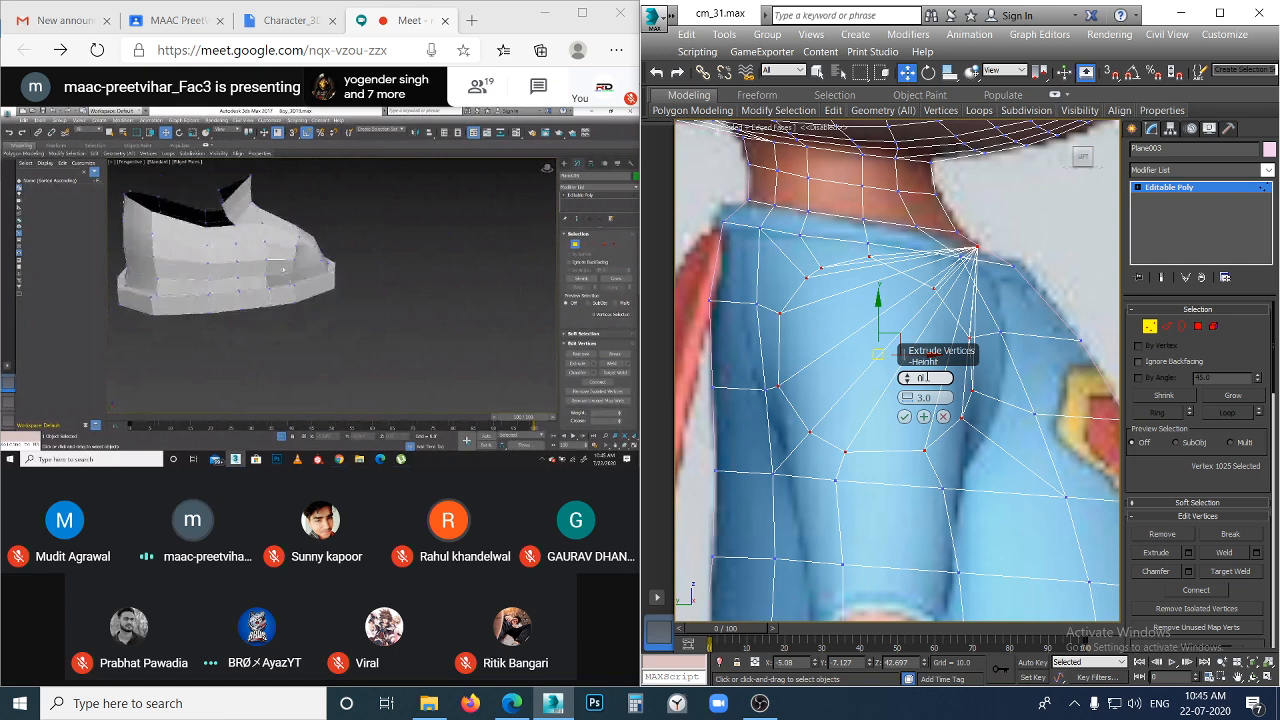
click(906, 395)
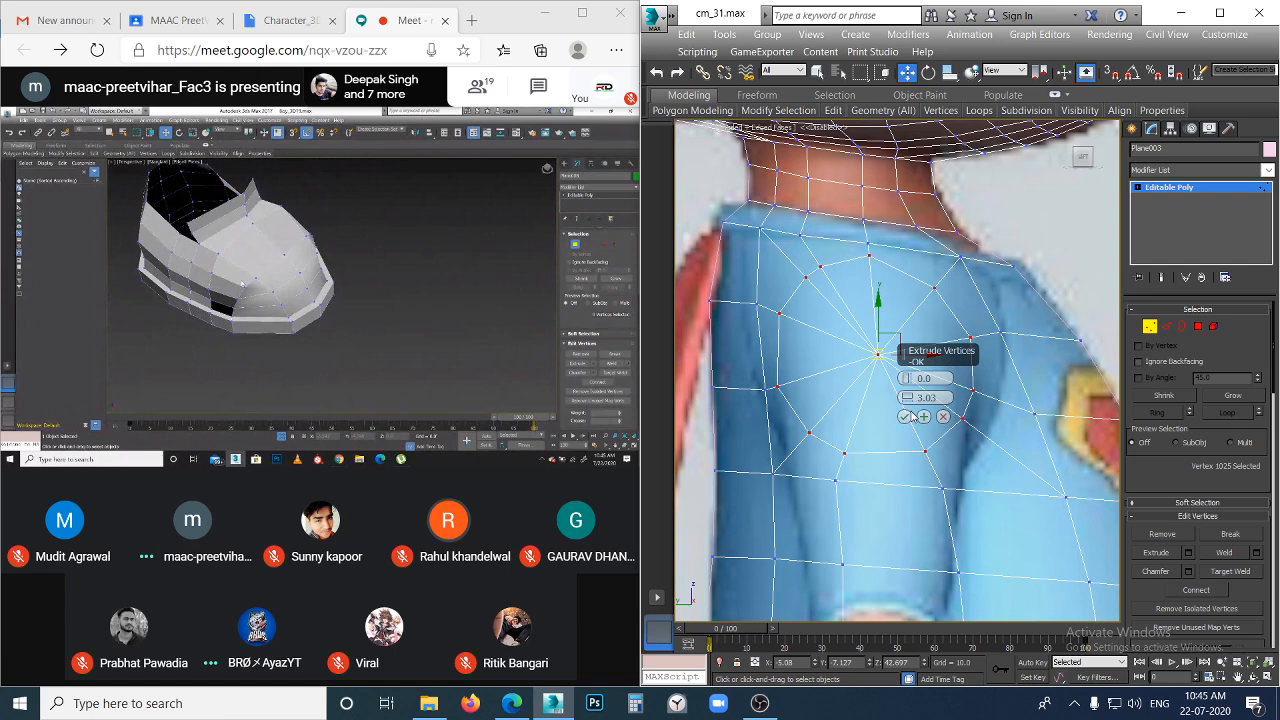
click(904, 416)
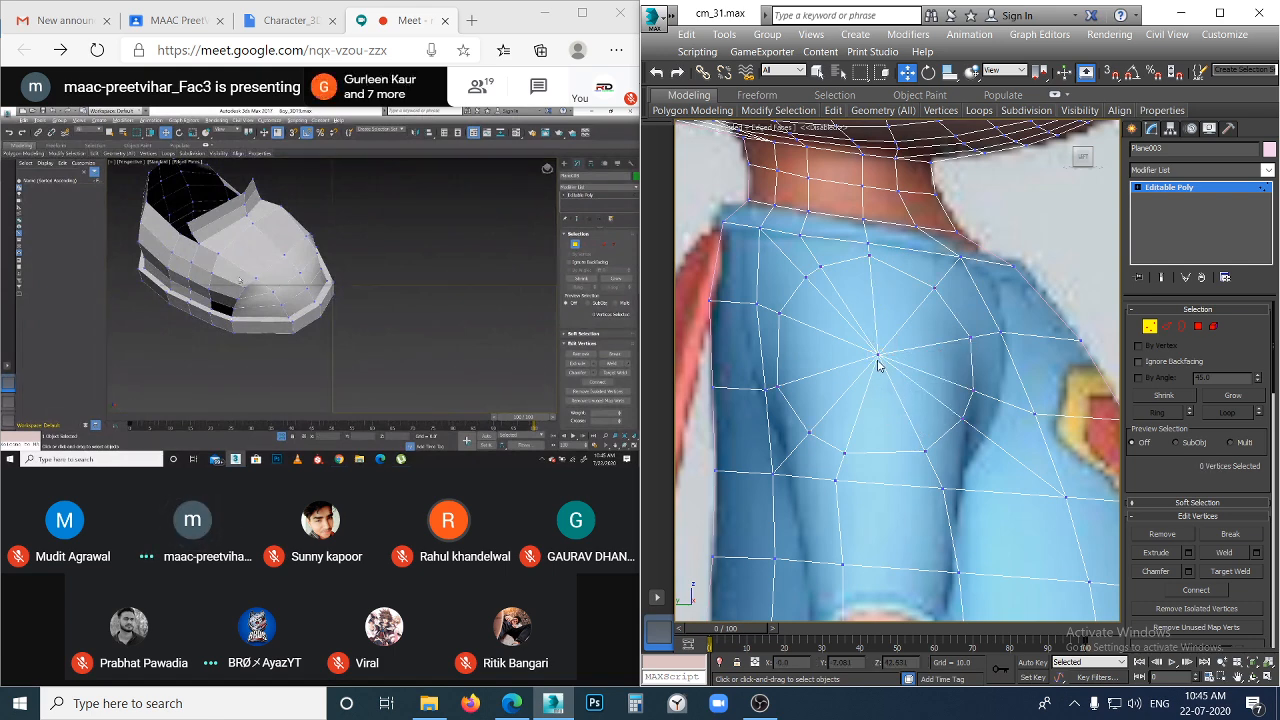
click(878, 356)
key(BackSpace)
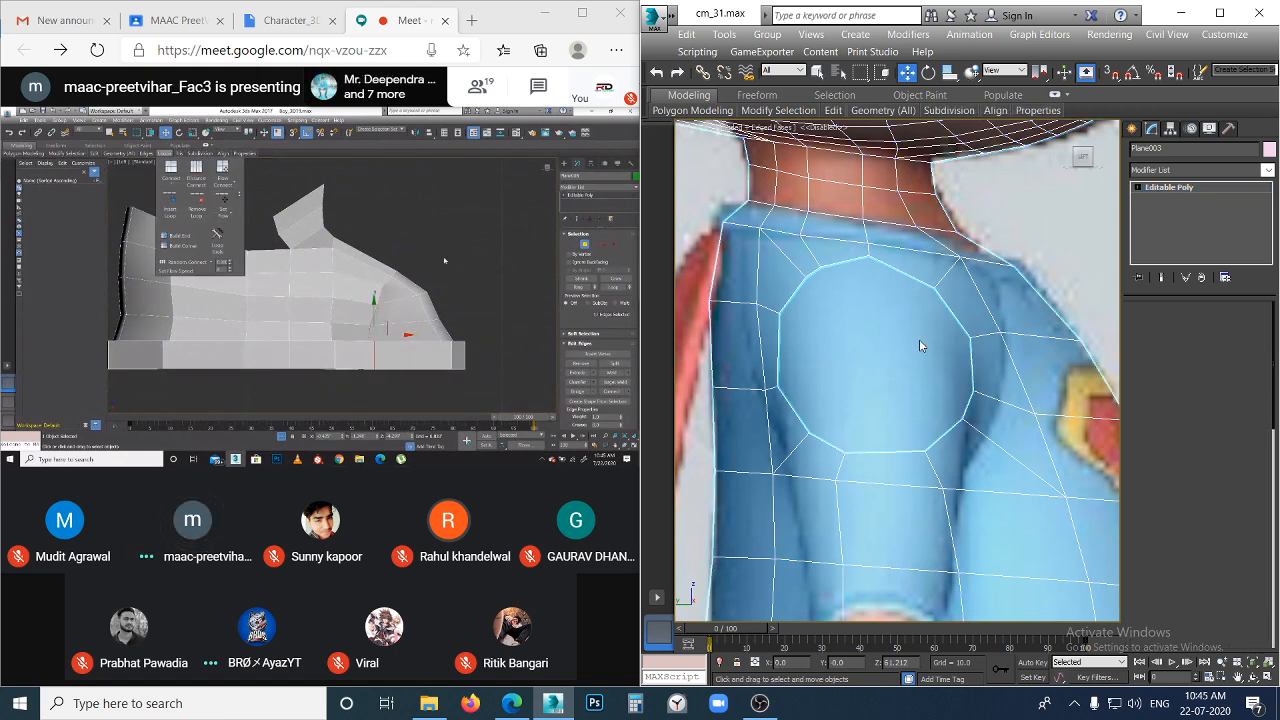
- Move the armhole's chest-side border vertices, from the upper one to the lower one, slightly outward to round the outline
click(935, 287)
drag(936, 288, 942, 284)
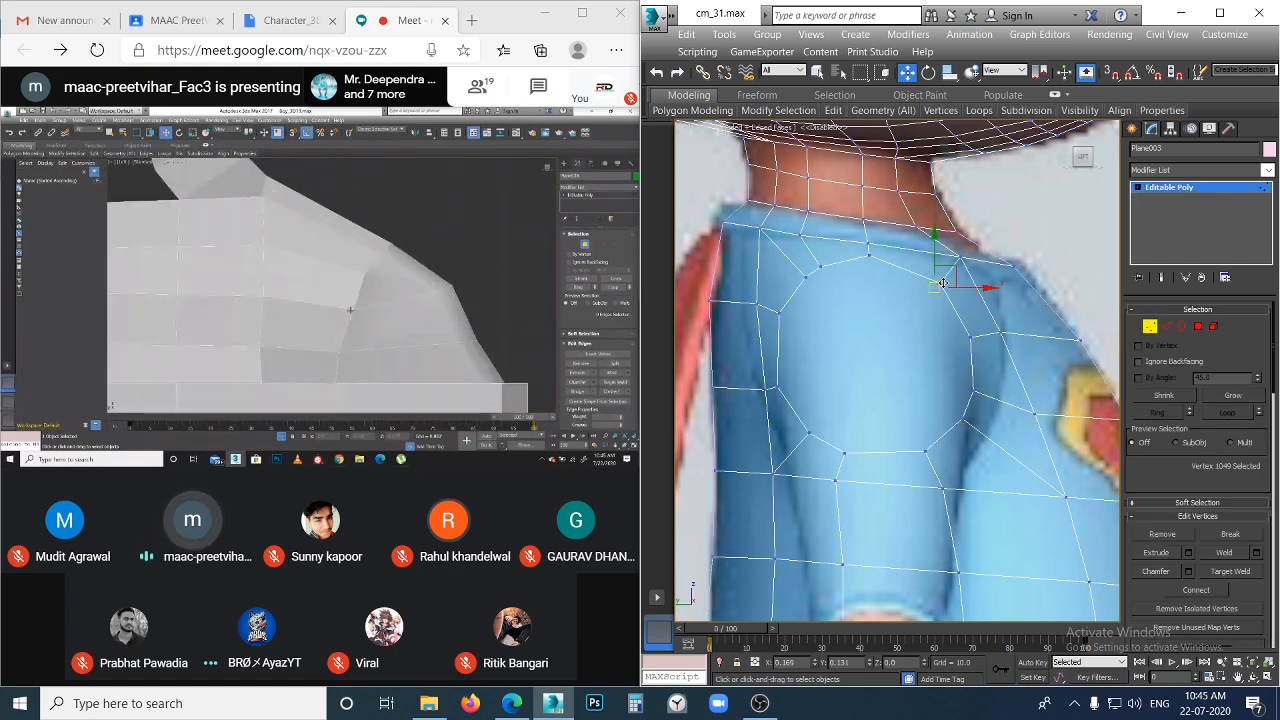
click(974, 335)
click(972, 337)
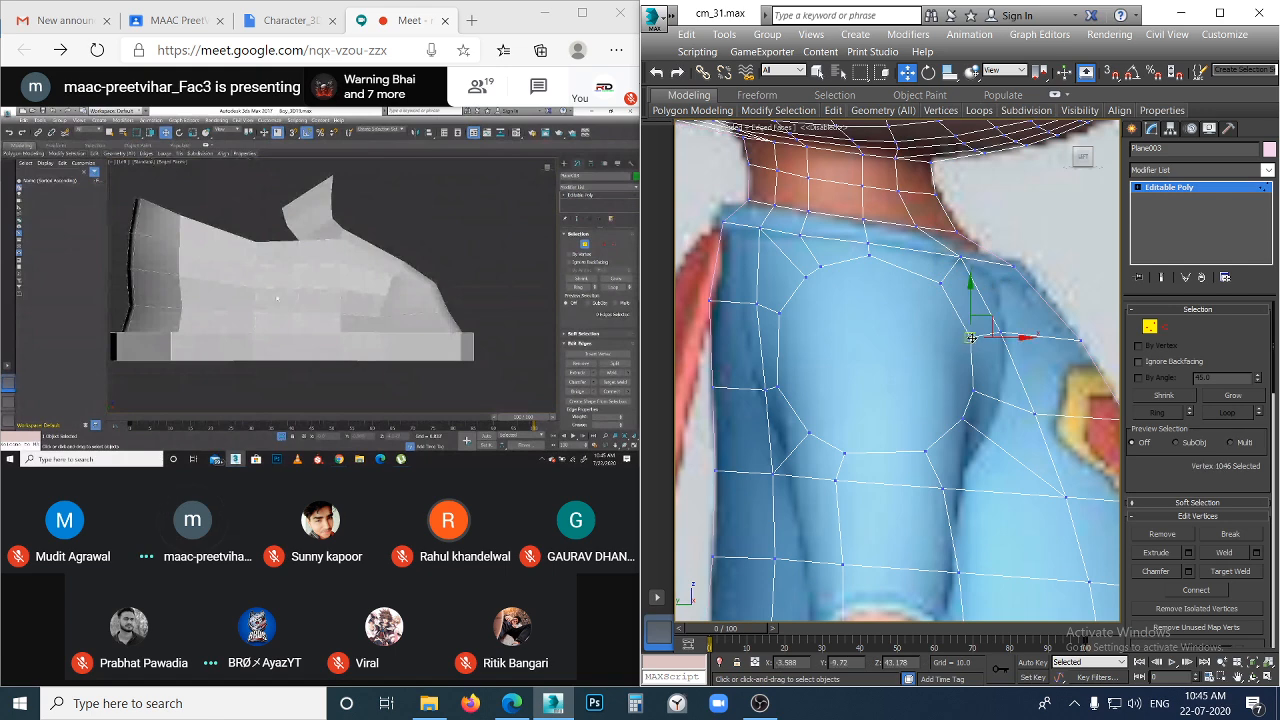
drag(972, 339, 981, 418)
click(999, 375)
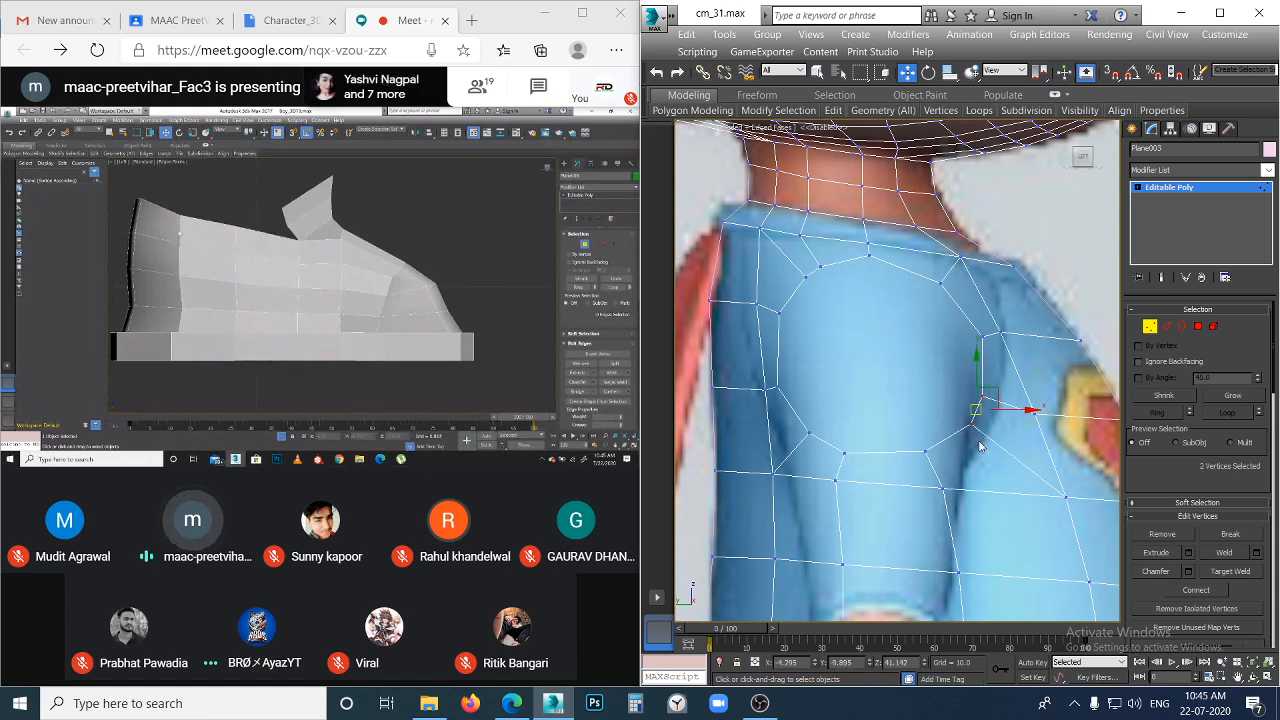
click(921, 433)
click(926, 451)
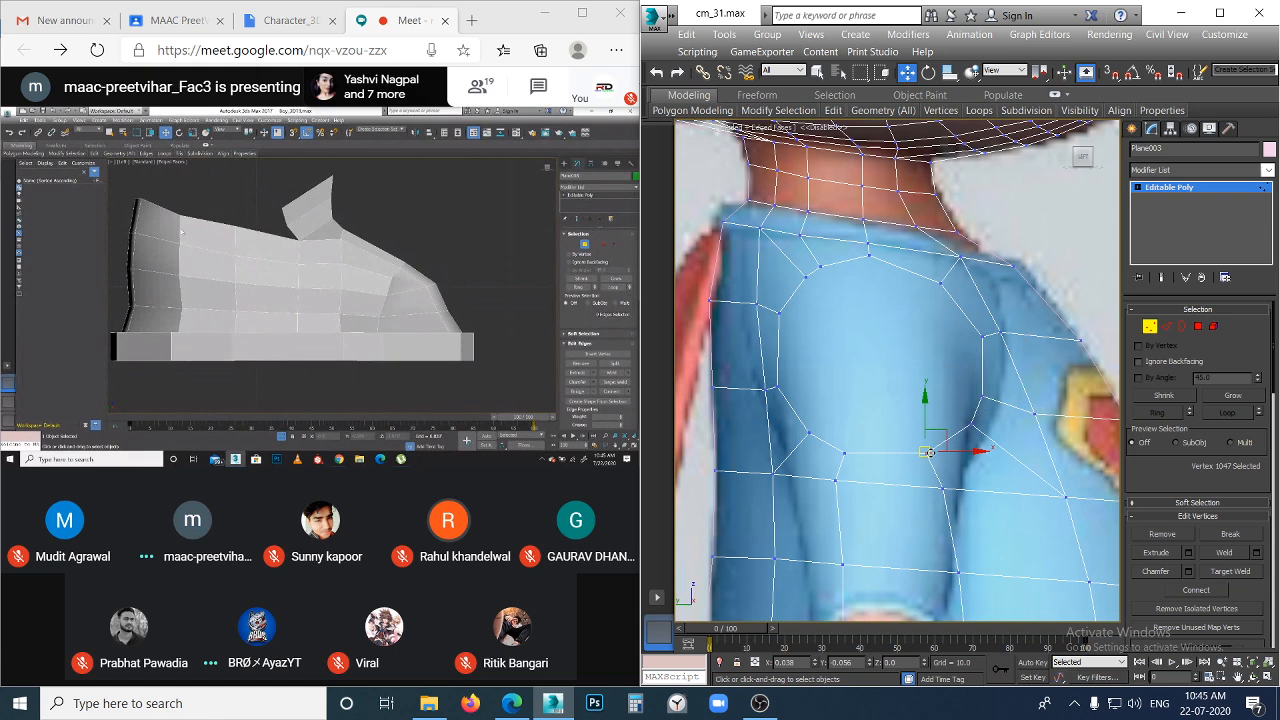
click(969, 437)
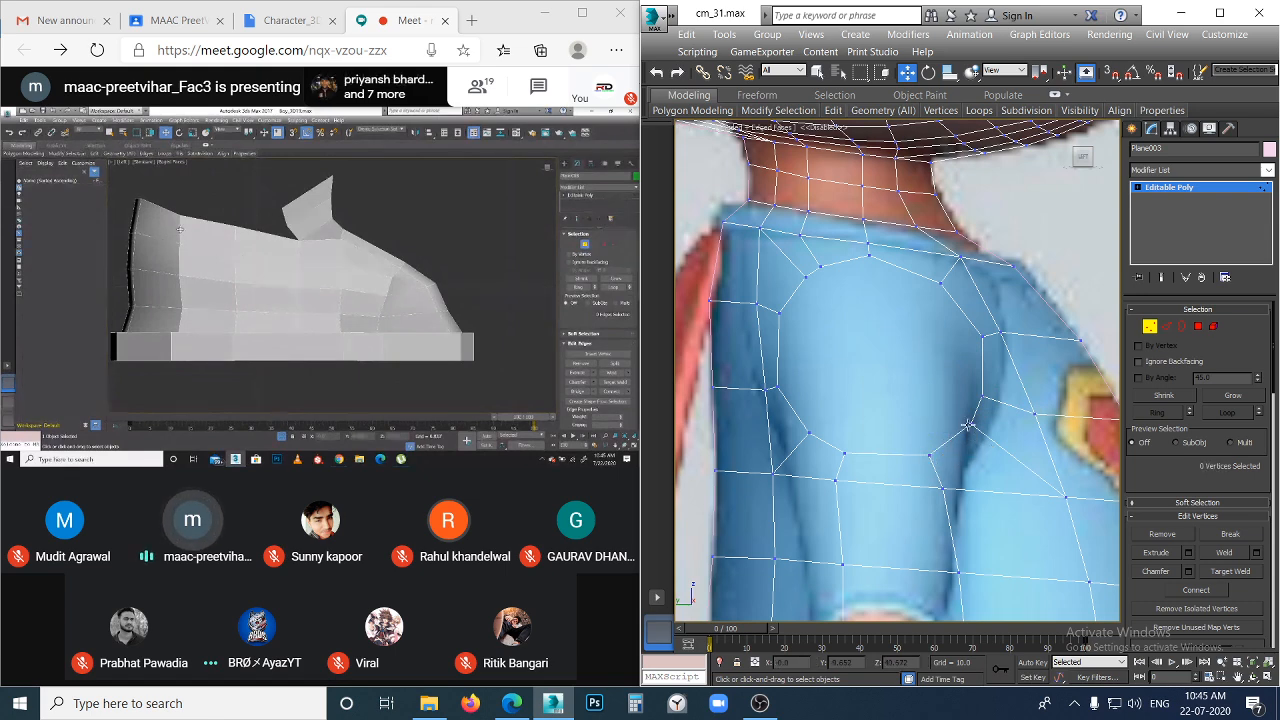
click(968, 425)
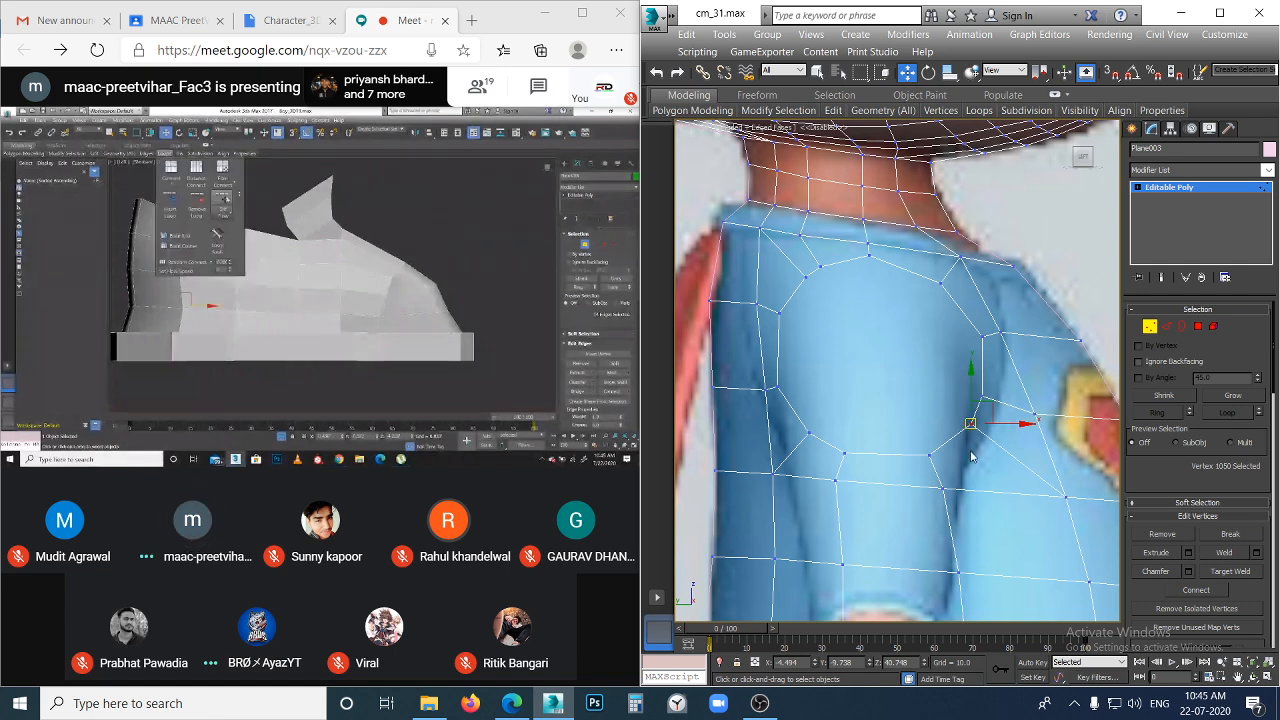
click(941, 313)
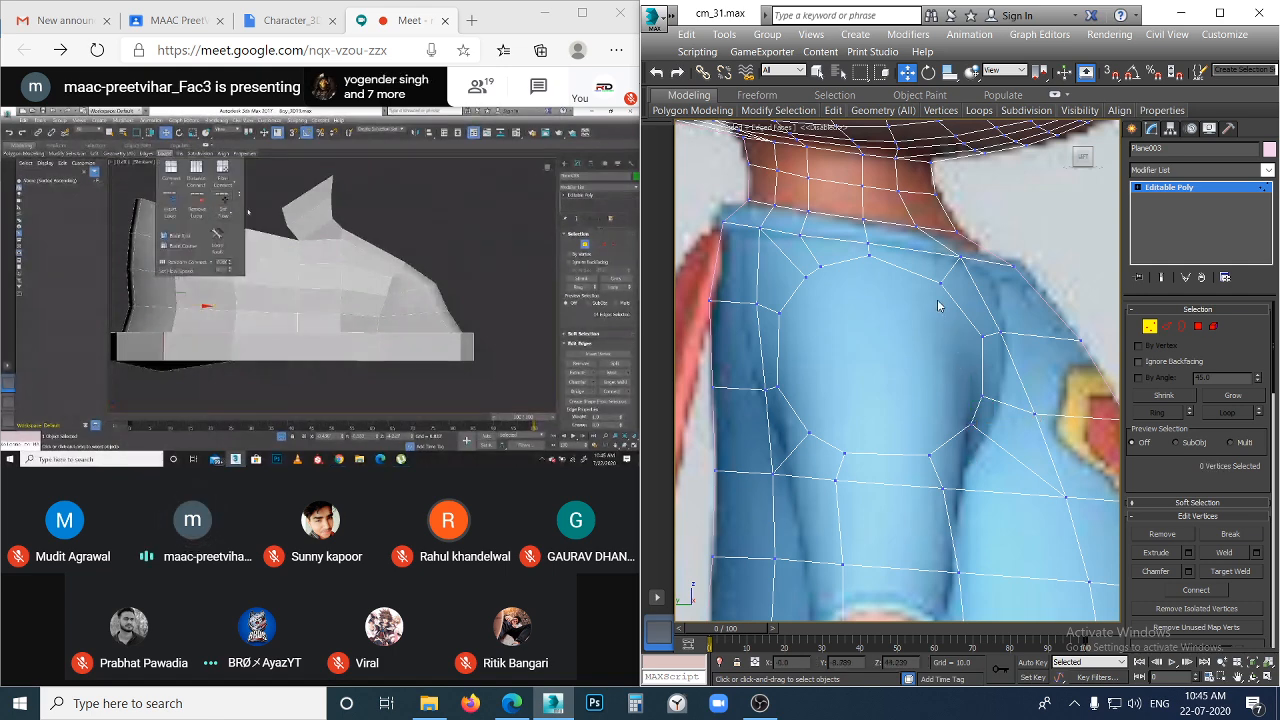
- Nudge the armhole's upper cape-side vertex outward and the top vertex slightly down to even out the round outline
click(805, 279)
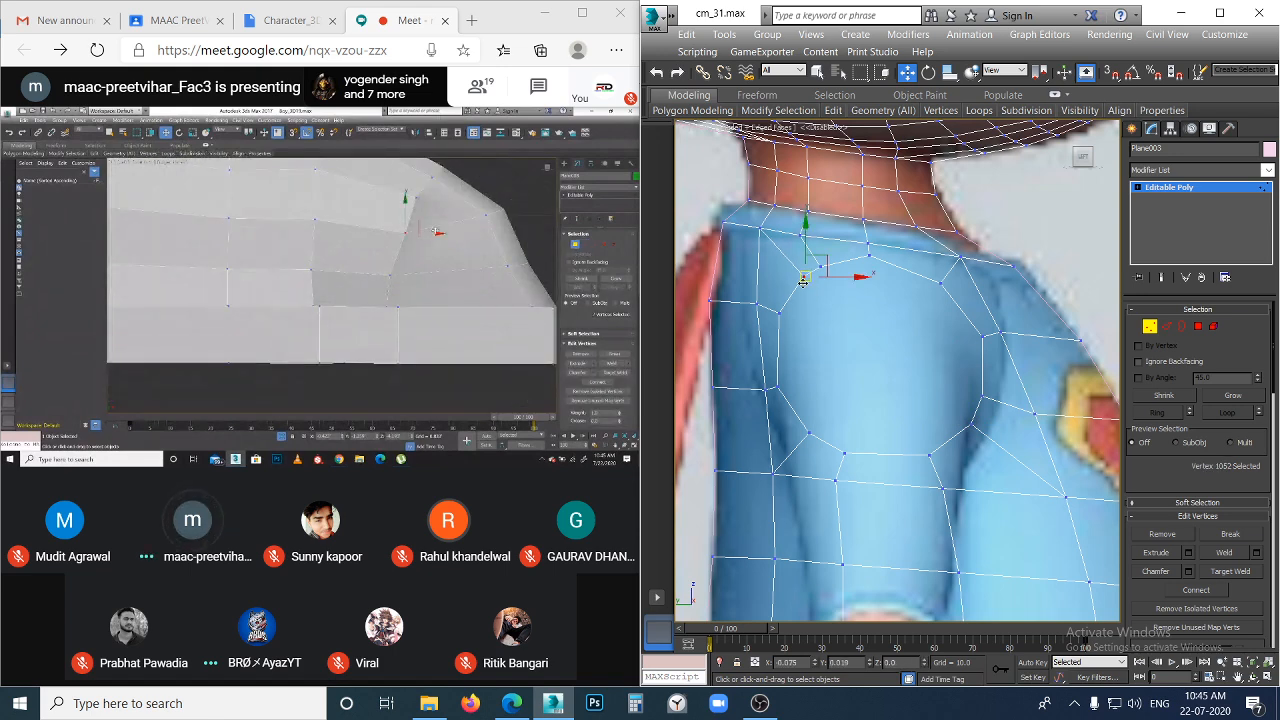
click(819, 331)
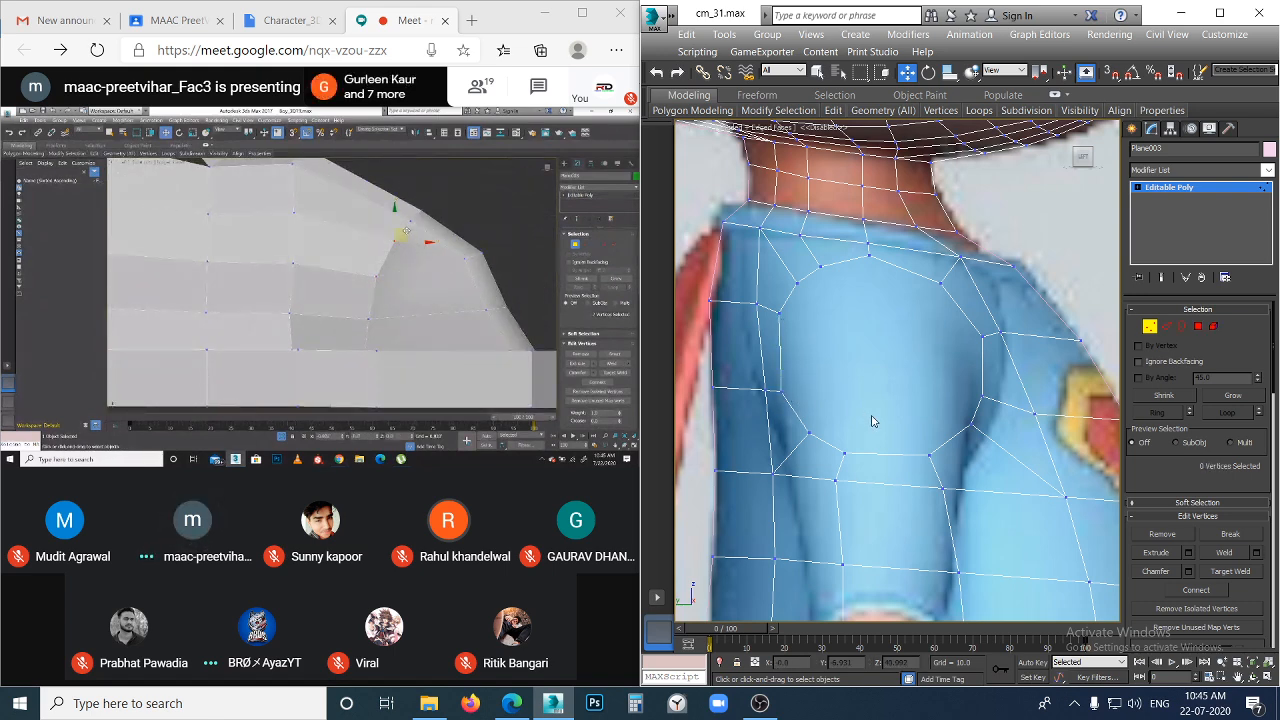
scroll(944, 394, down, 2)
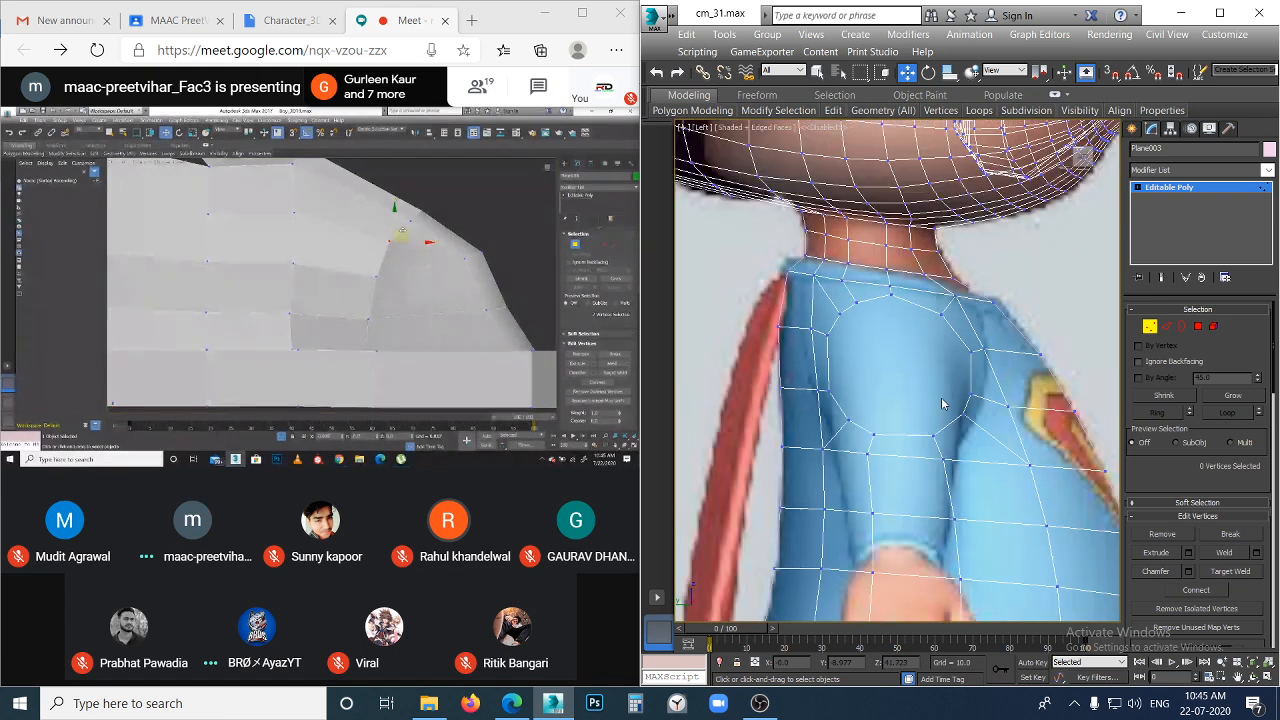
click(892, 294)
scroll(891, 290, up, 3)
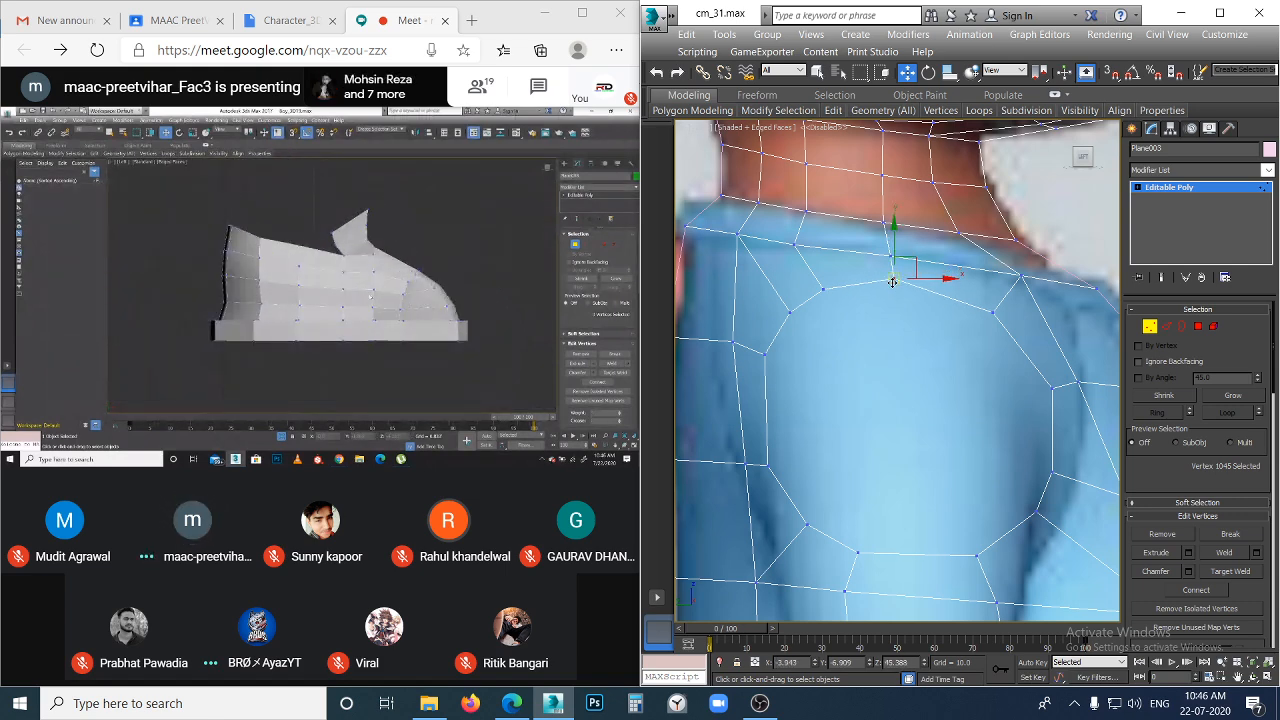
click(873, 401)
scroll(873, 401, down, 2)
middle_drag(873, 401, 862, 344)
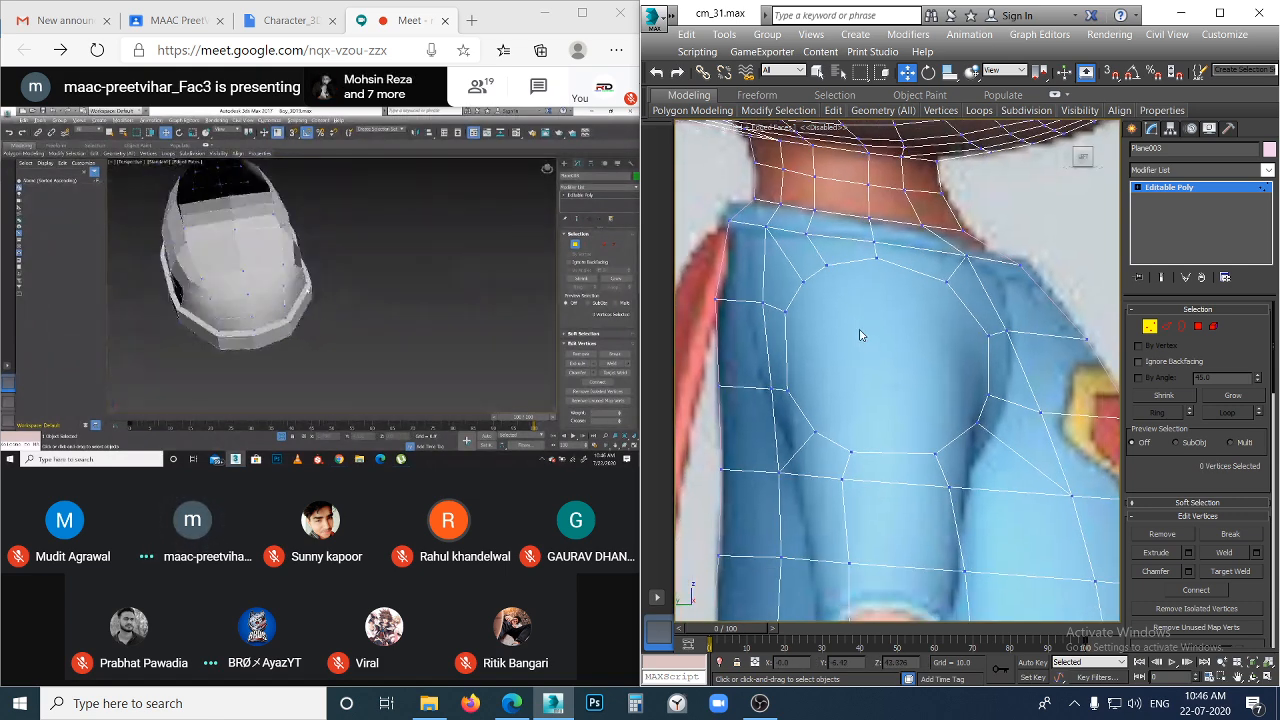
- Try to extrude the armhole's border edge loop outward along the arm in the front view, and undo the extrusion
key(2)
click(851, 262)
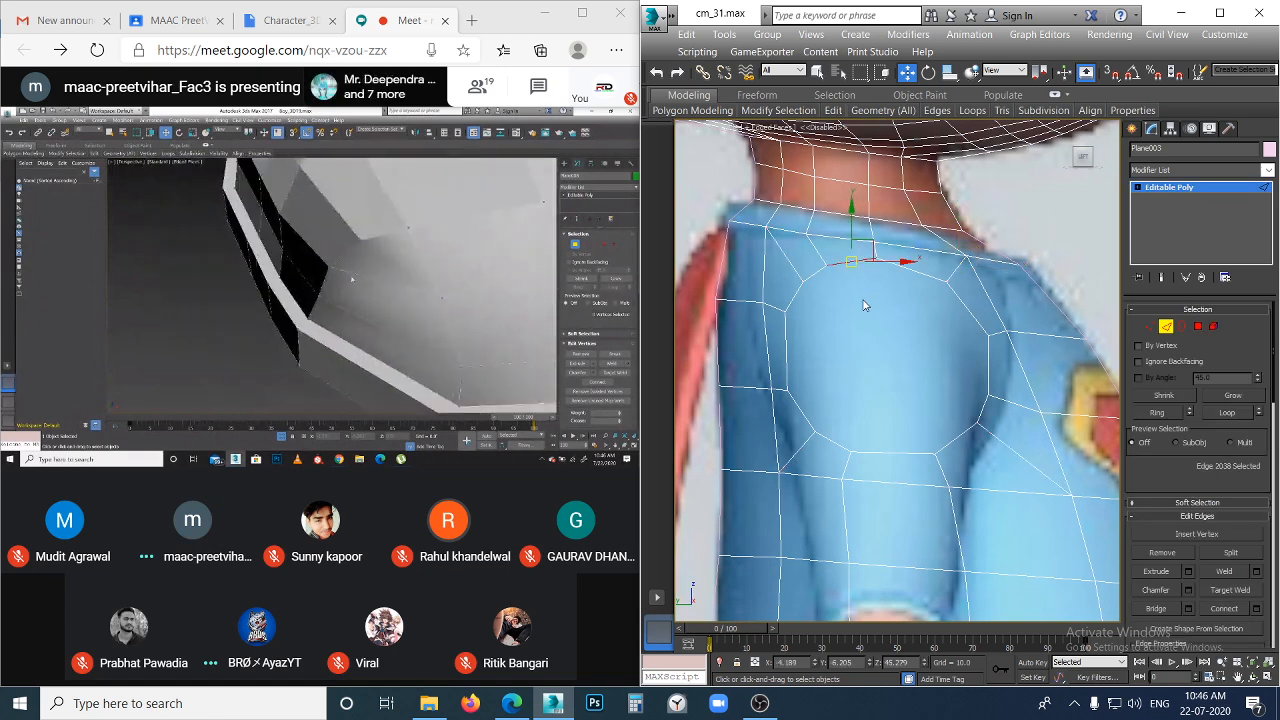
key(alt+l)
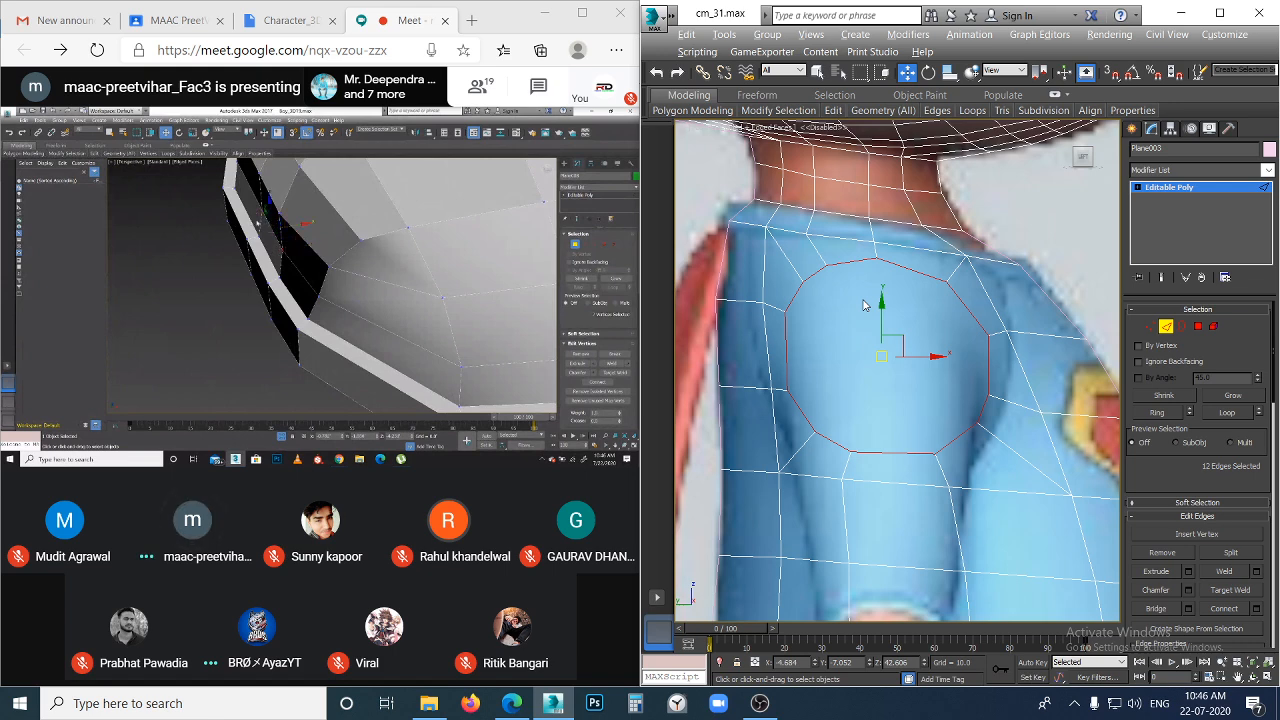
key(f)
scroll(846, 267, up, 3)
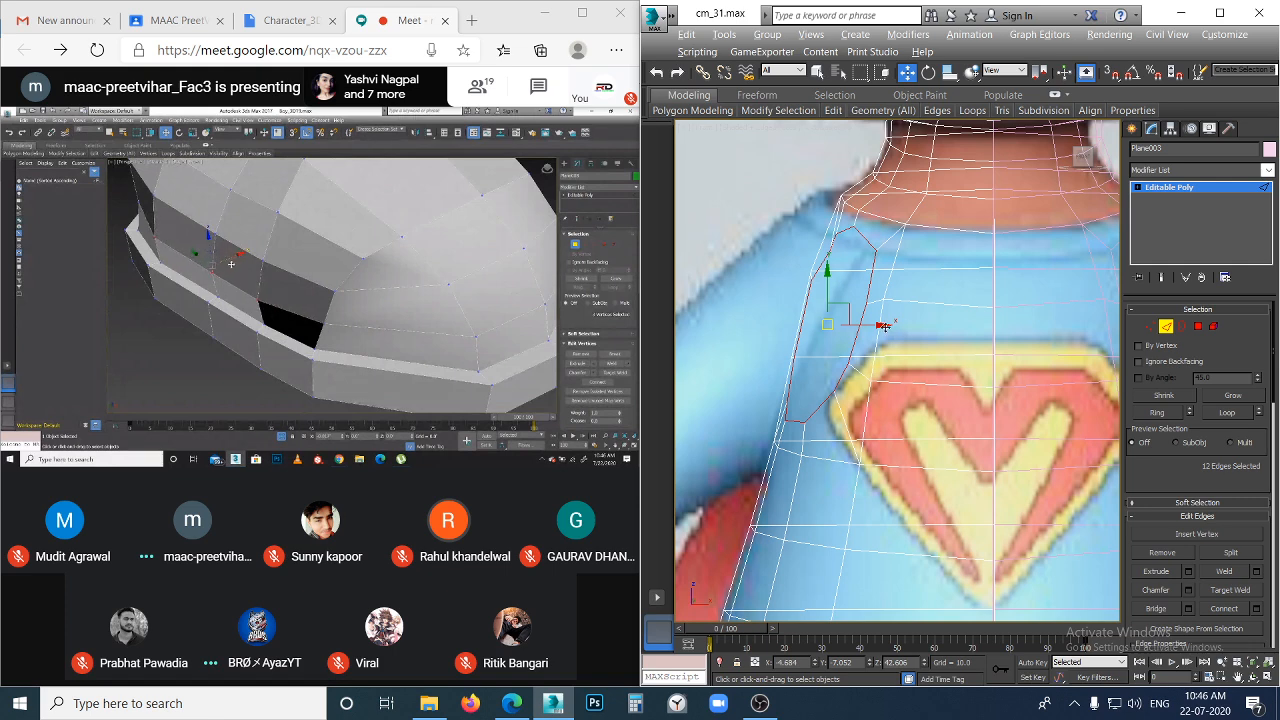
drag(876, 325, 870, 325)
key(ctrl+z)
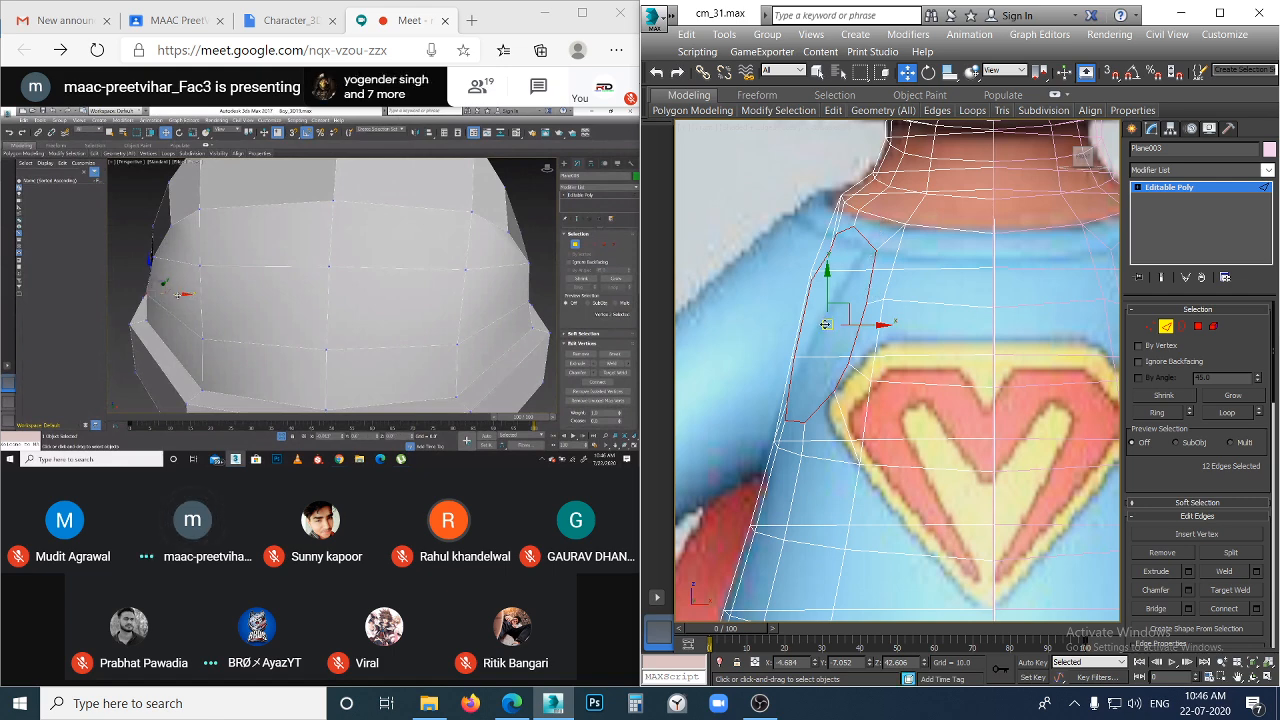
drag(846, 311, 733, 335)
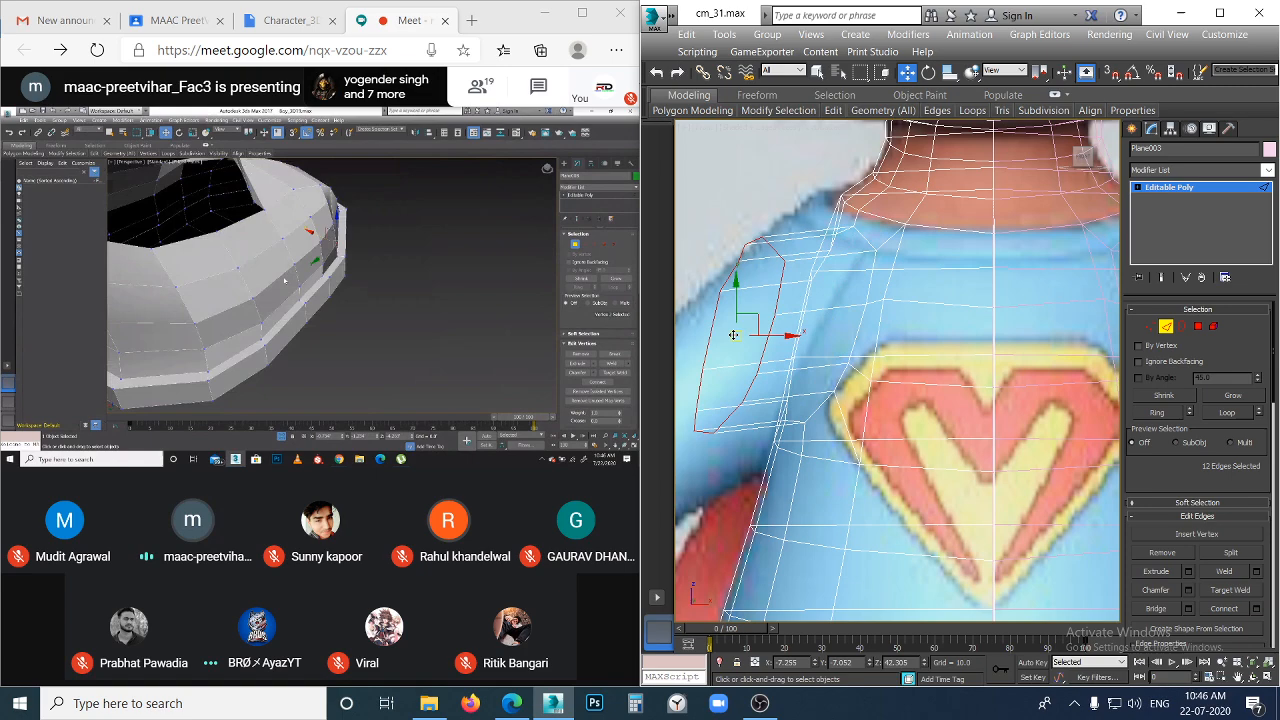
scroll(740, 320, down, 5)
scroll(815, 245, up, 3)
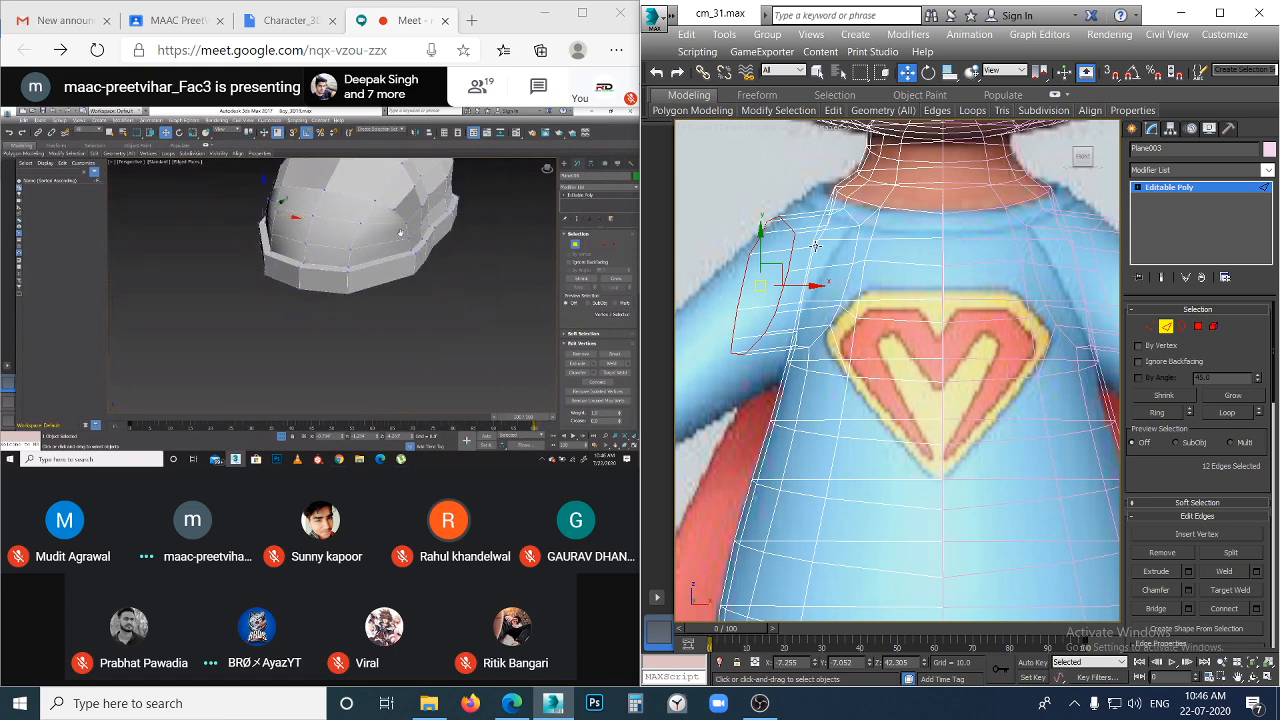
click(815, 245)
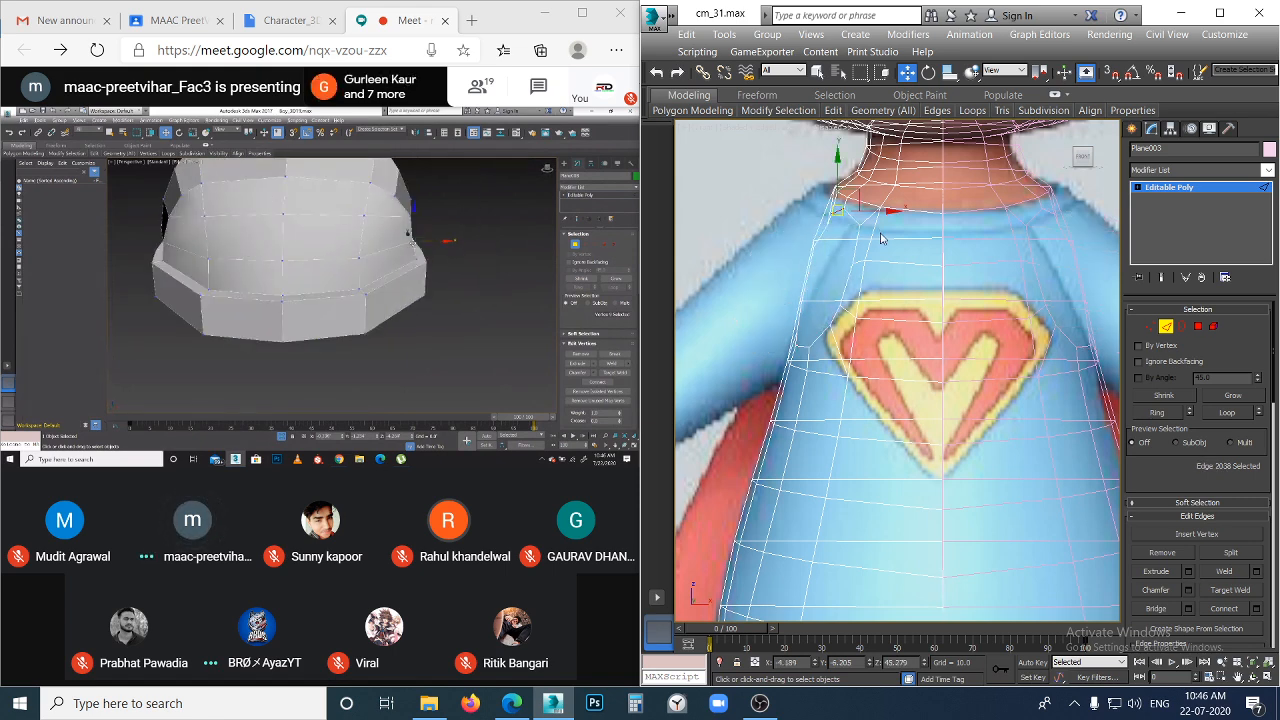
key(l)
click(886, 313)
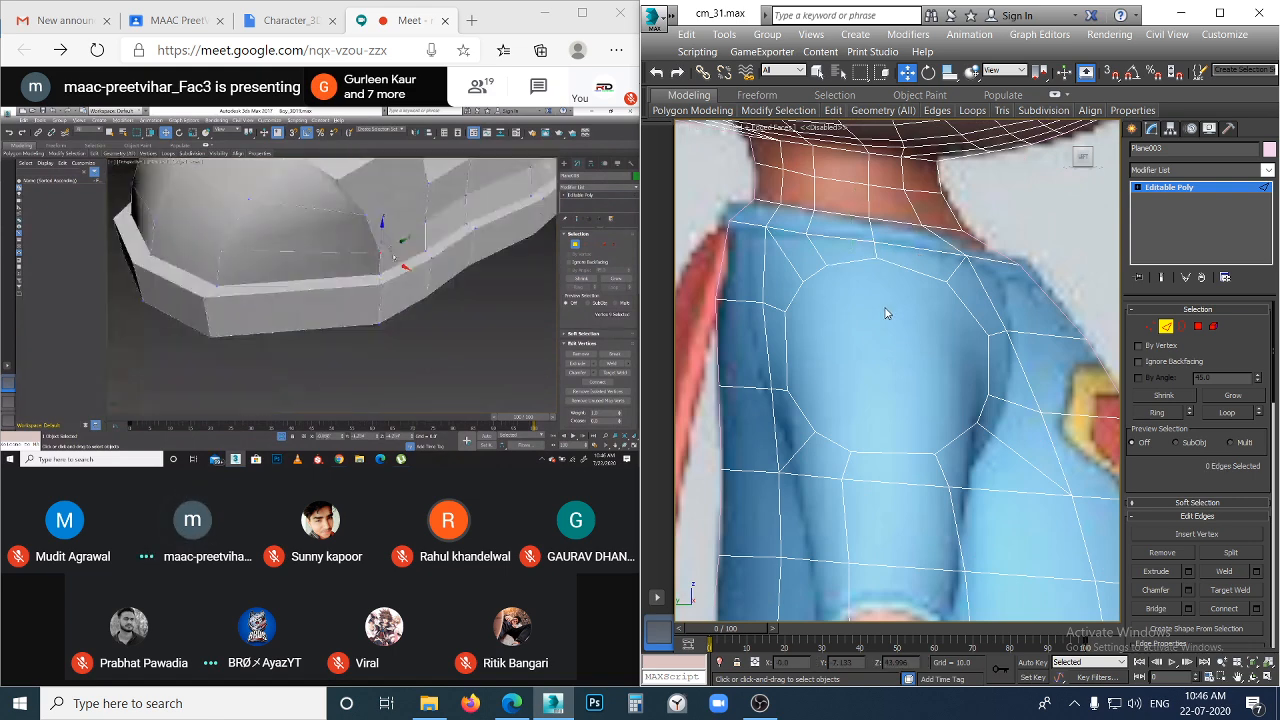
- Raise the six border vertices along the upper half of the armhole slightly towards the shoulder
key(1)
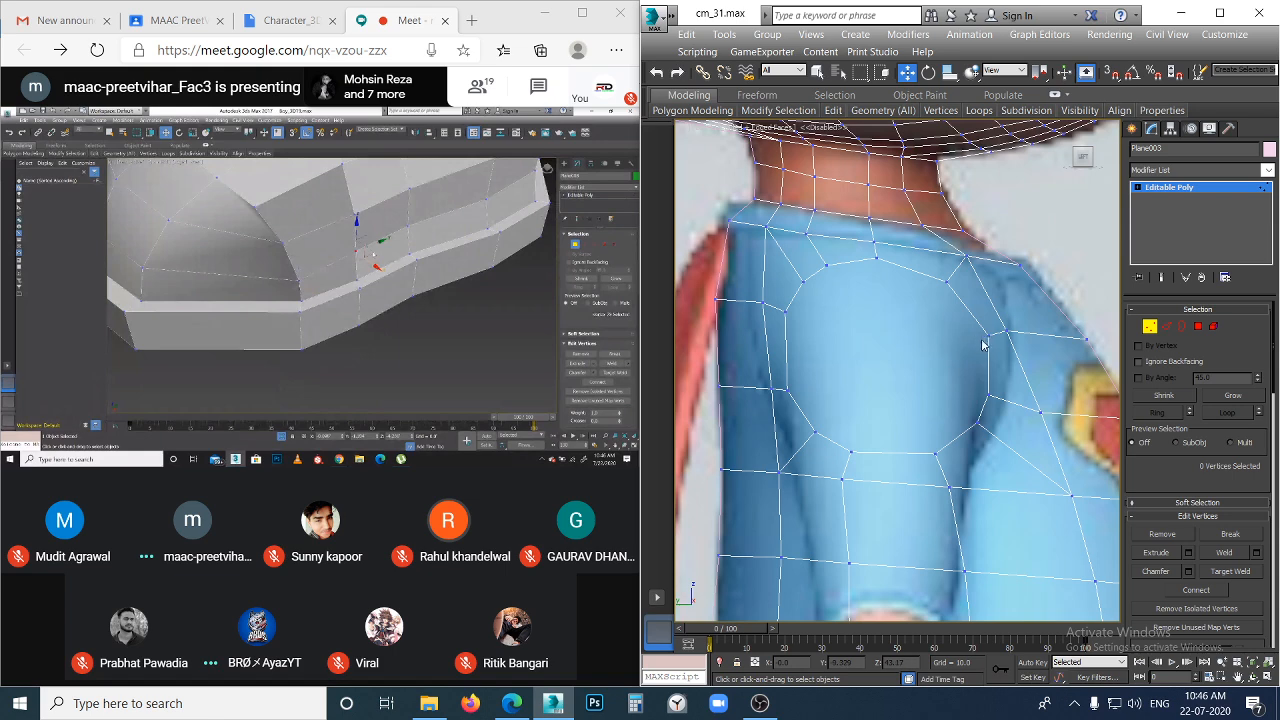
click(988, 336)
ctrl+click(944, 282)
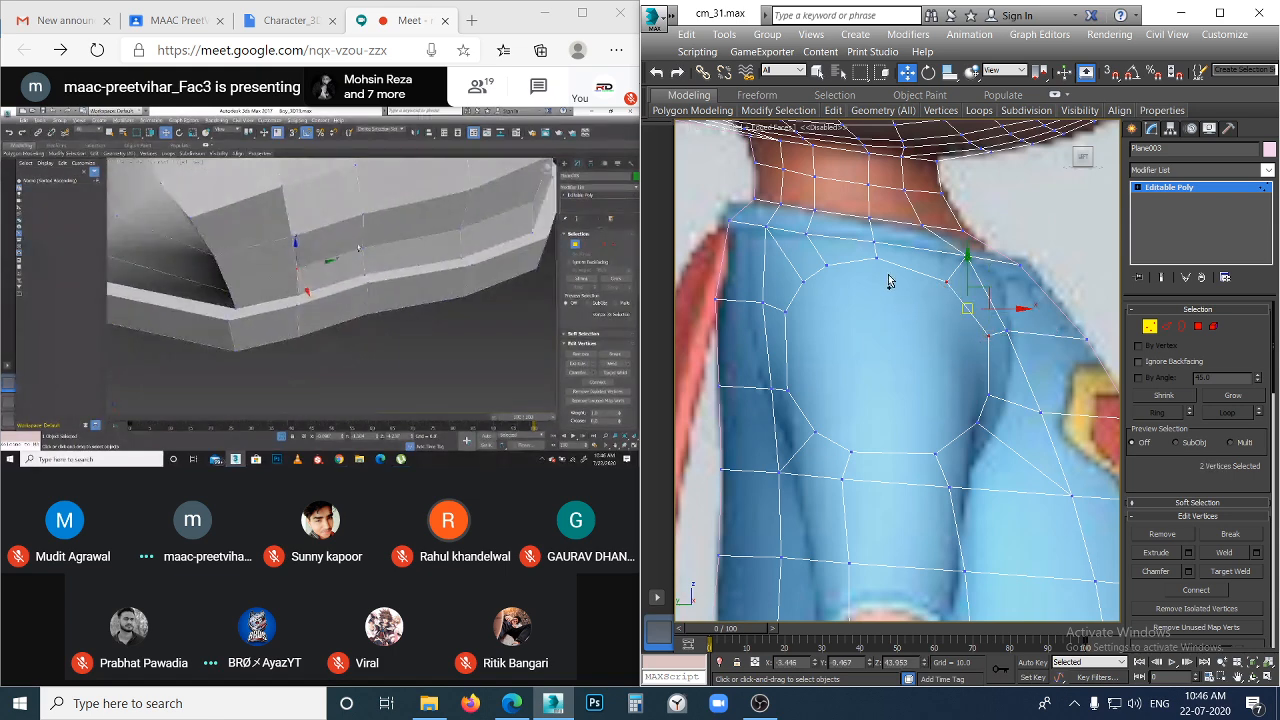
ctrl+click(868, 261)
ctrl+click(825, 266)
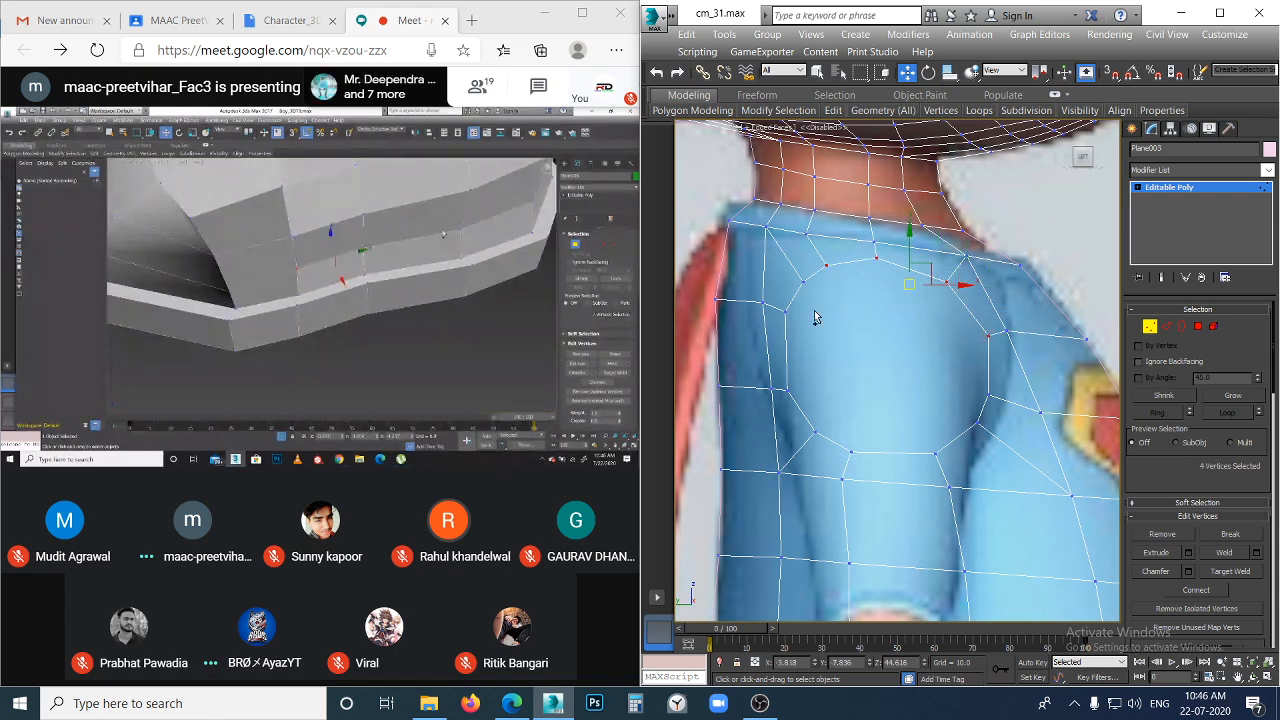
ctrl+click(802, 282)
ctrl+click(786, 310)
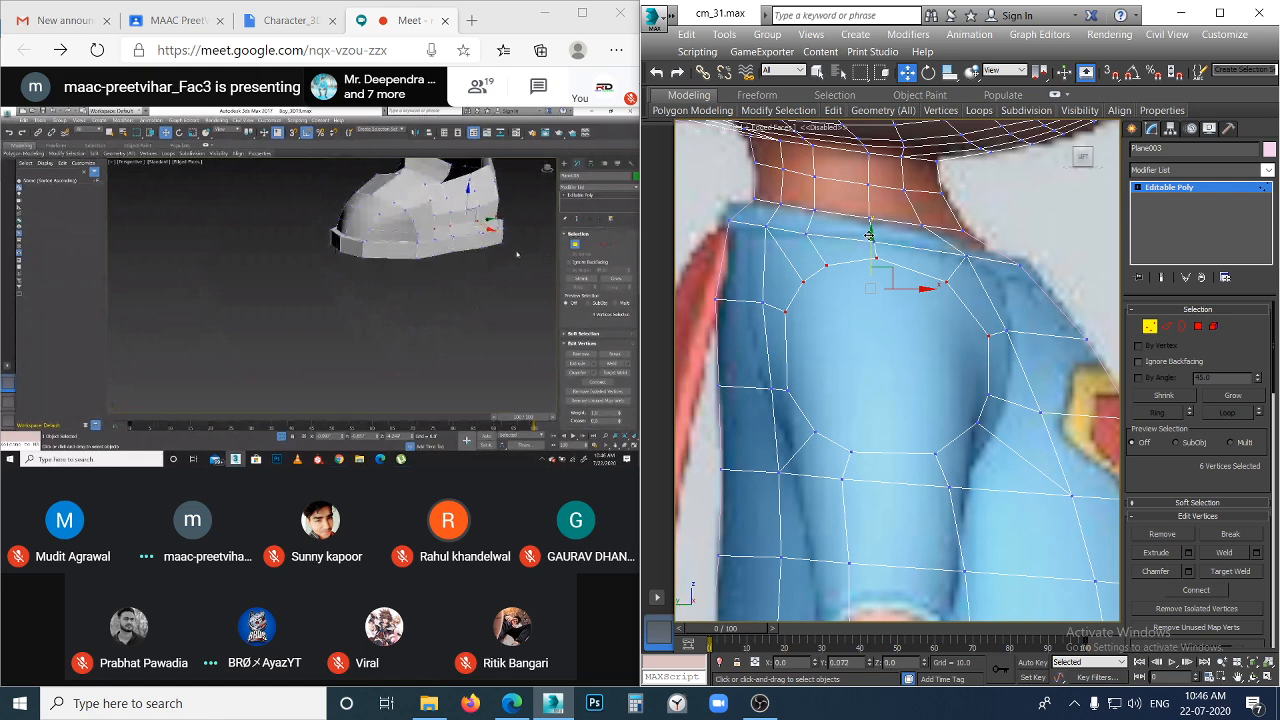
drag(870, 237, 864, 226)
click(905, 282)
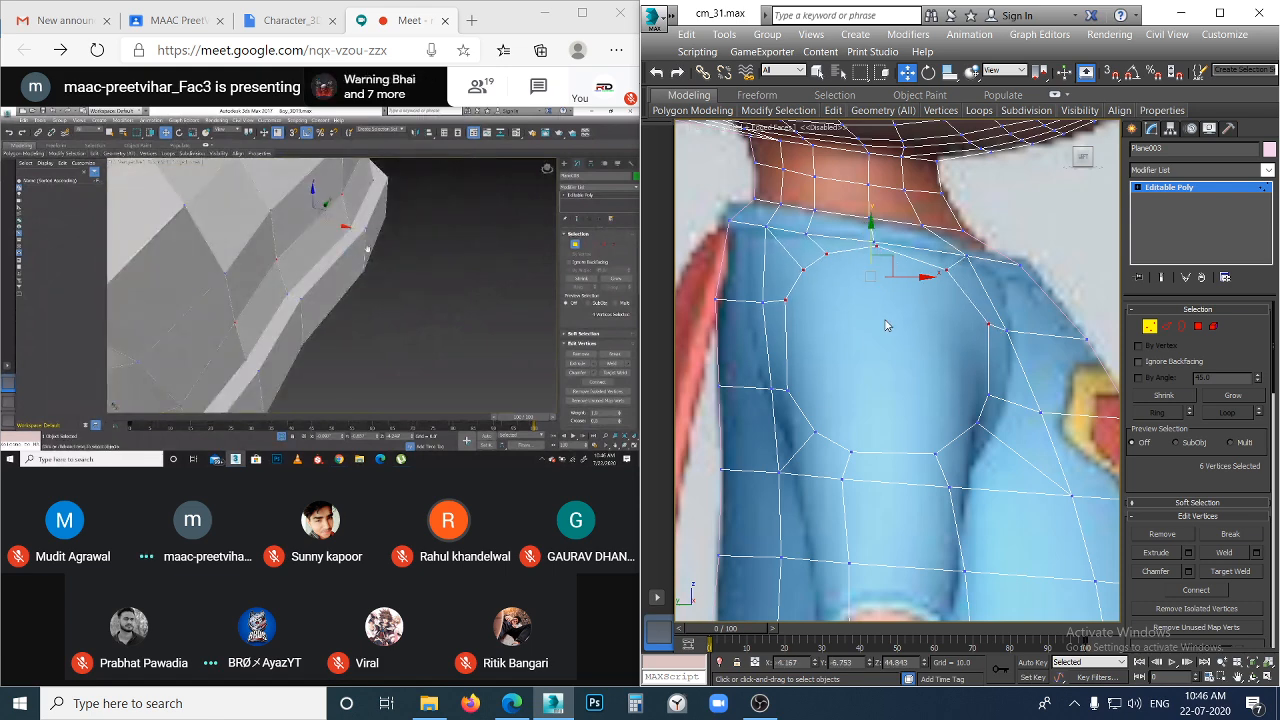
- Raise the five shoulder-line edges directly above the armhole slightly towards the neck
scroll(894, 310, up, 3)
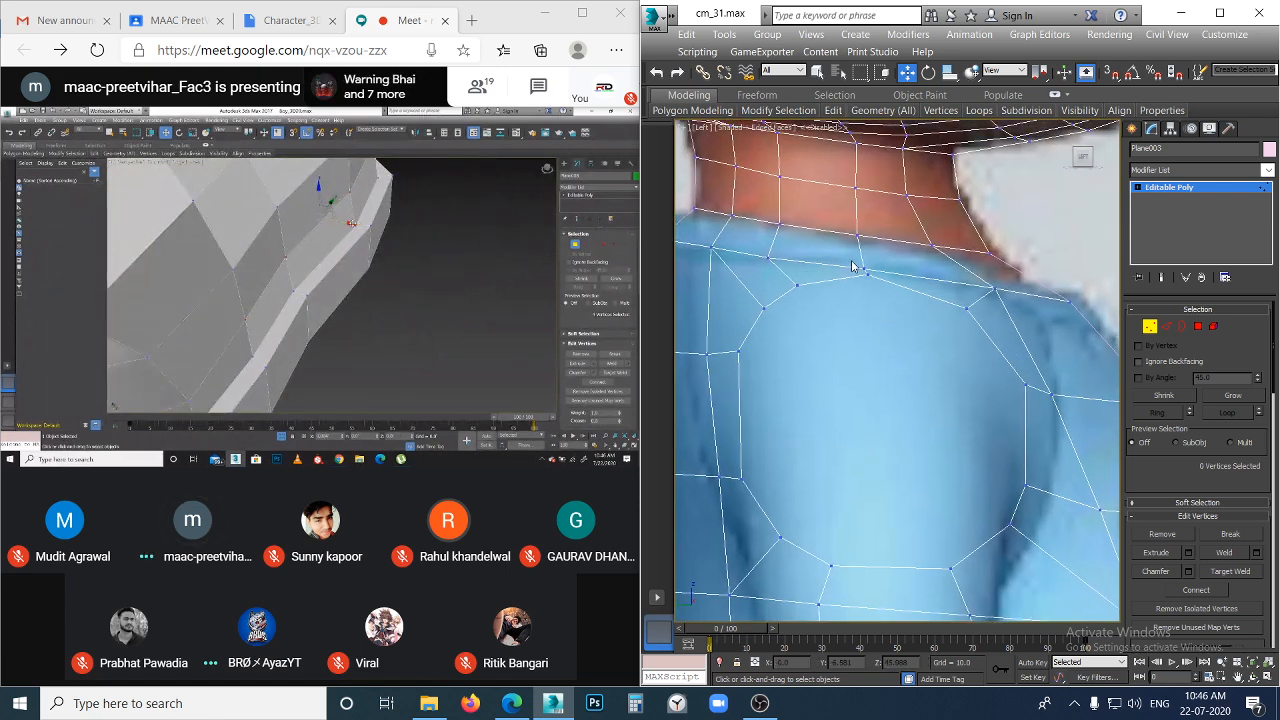
scroll(952, 300, down, 2)
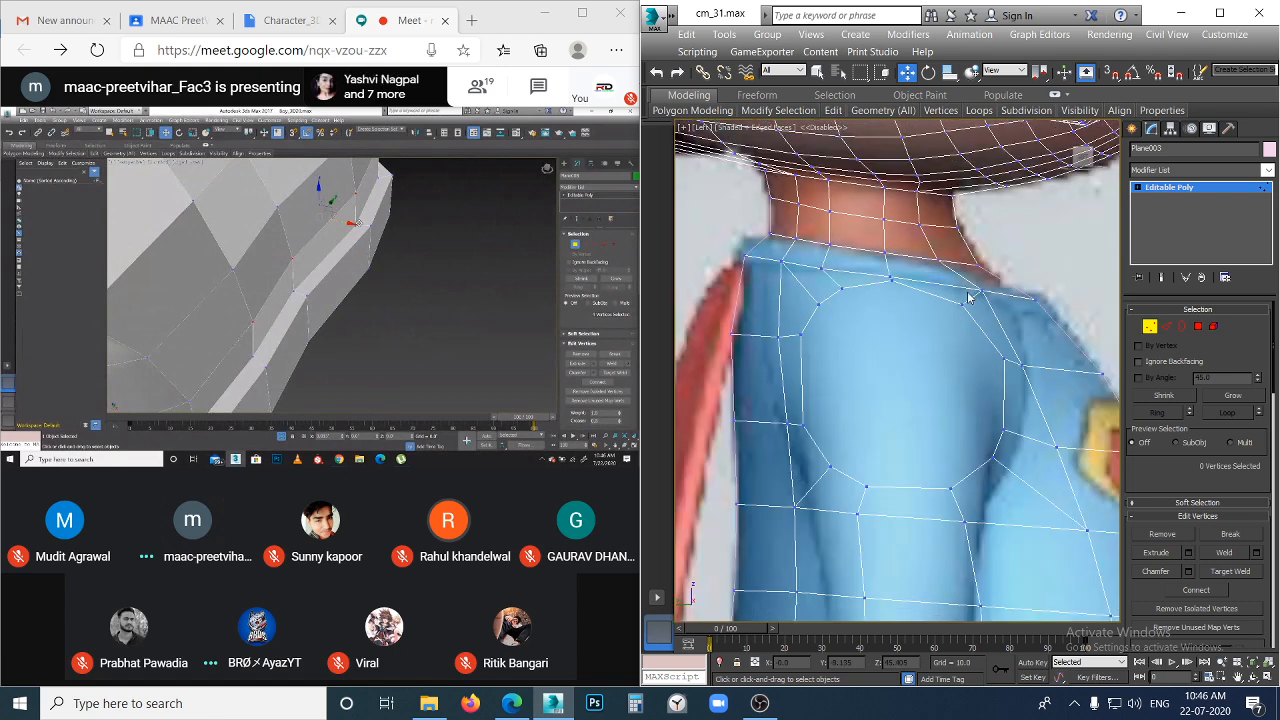
key(2)
click(942, 285)
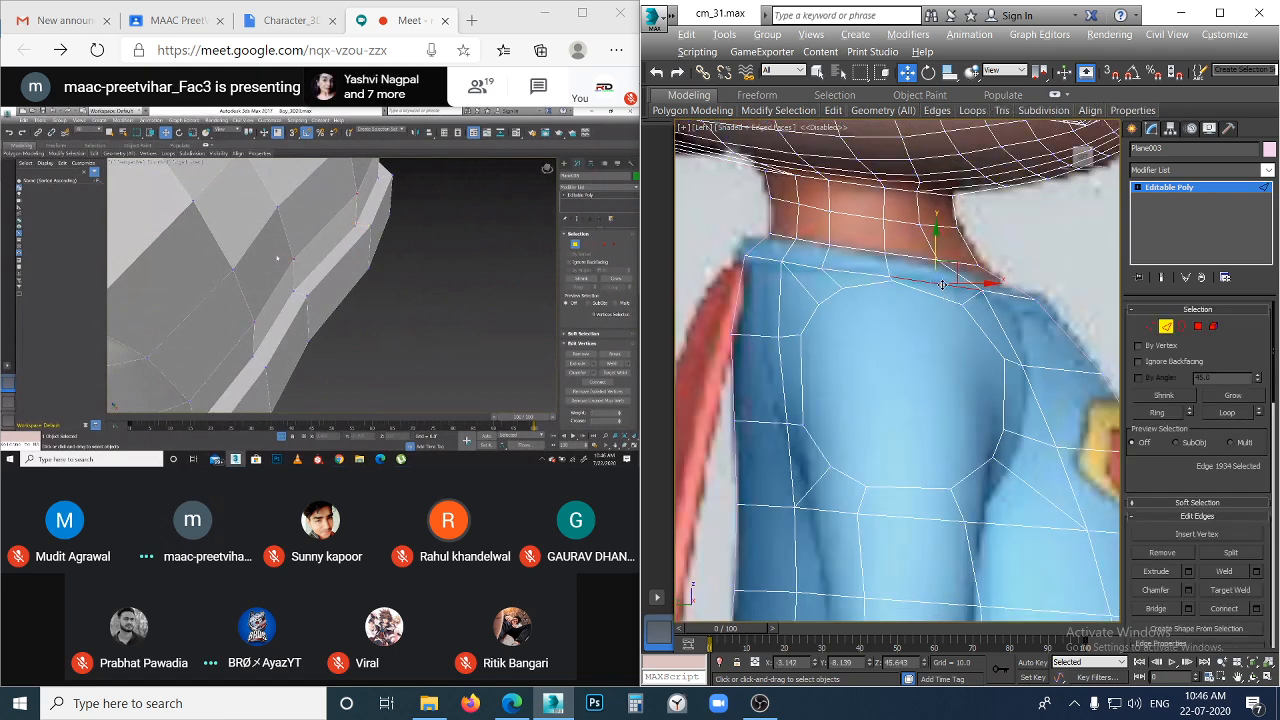
click(942, 285)
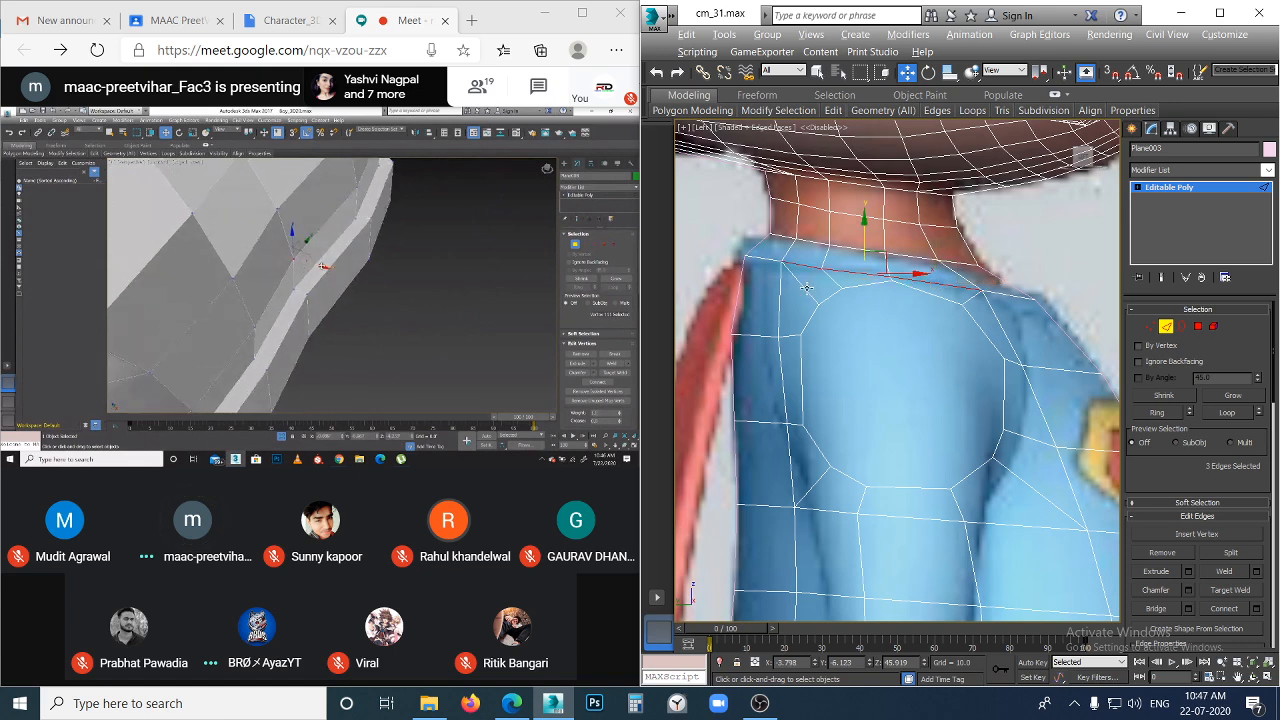
ctrl+click(769, 260)
ctrl+click(1019, 297)
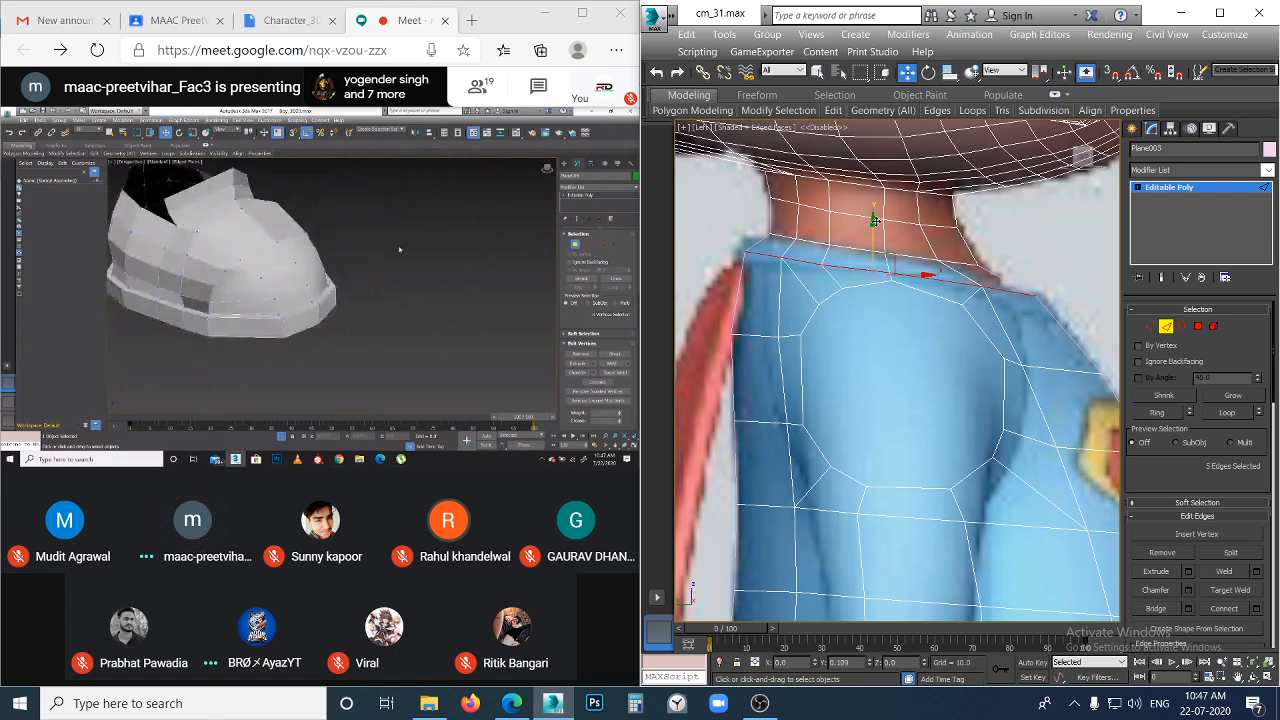
click(918, 311)
- Shift five upper border vertices of the armhole, from the chest side round to the cape side, slightly up and towards the cape
key(1)
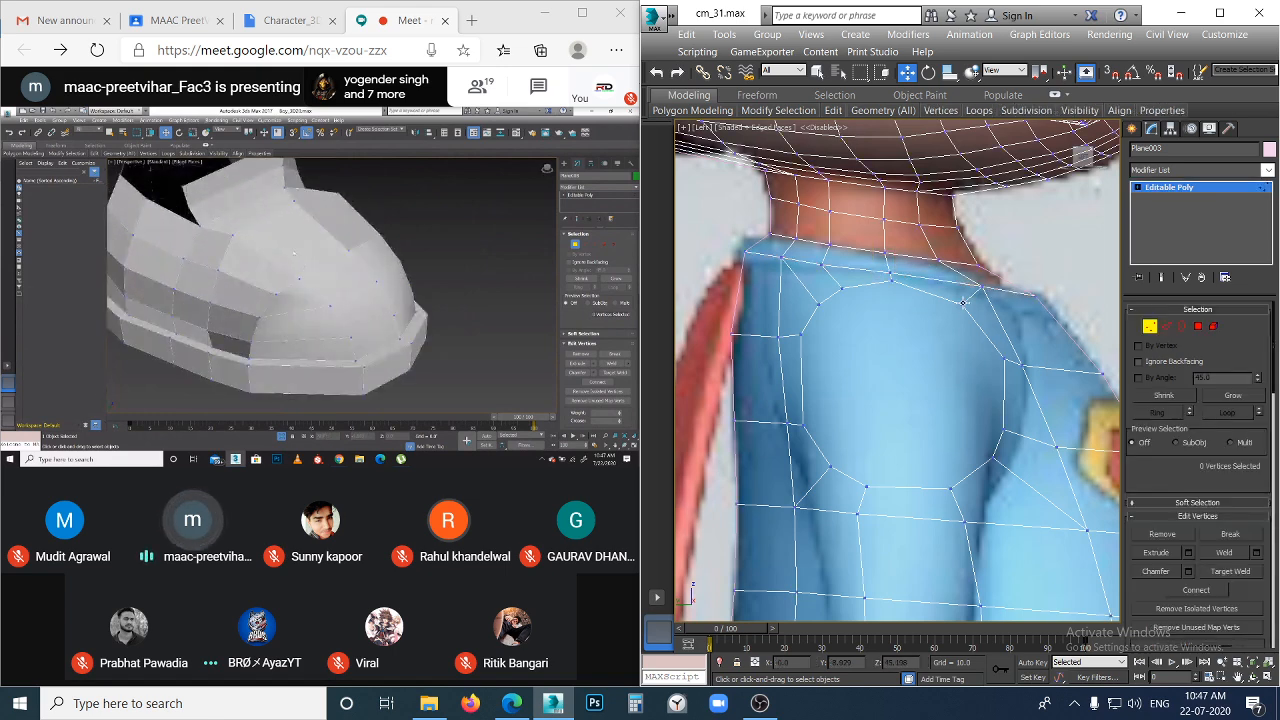
click(962, 304)
ctrl+click(885, 290)
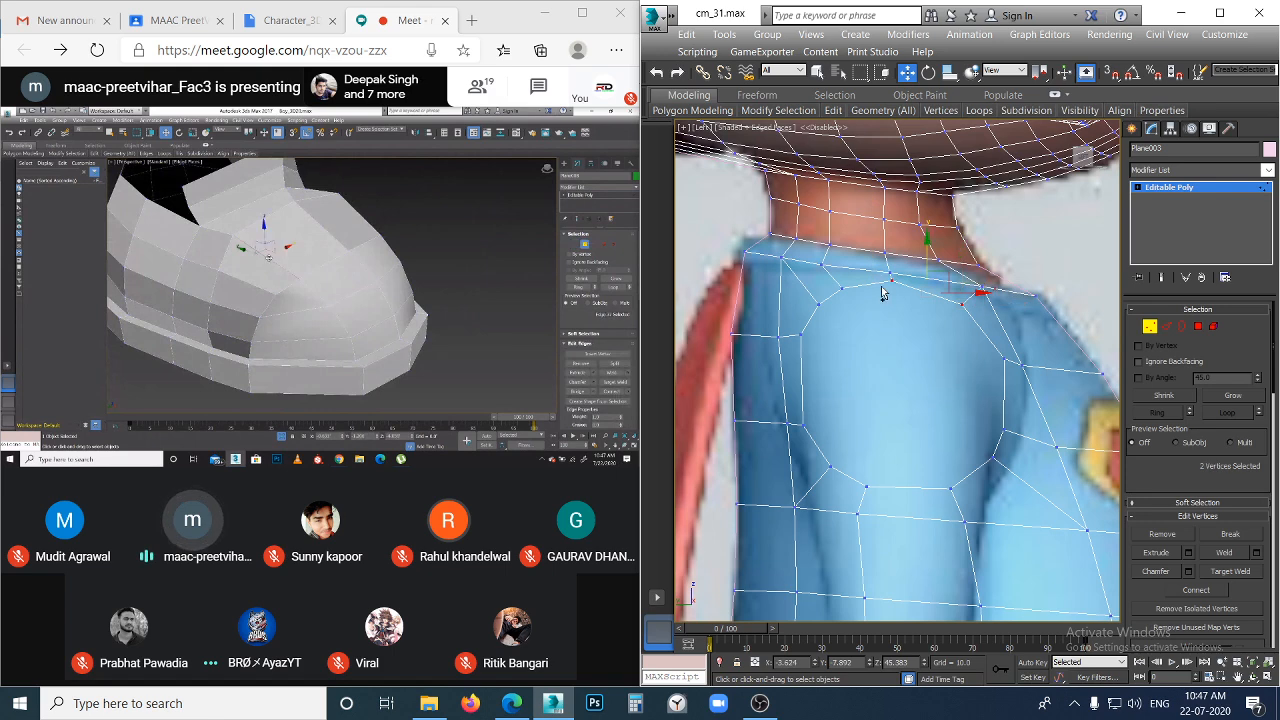
ctrl+click(843, 287)
ctrl+click(820, 304)
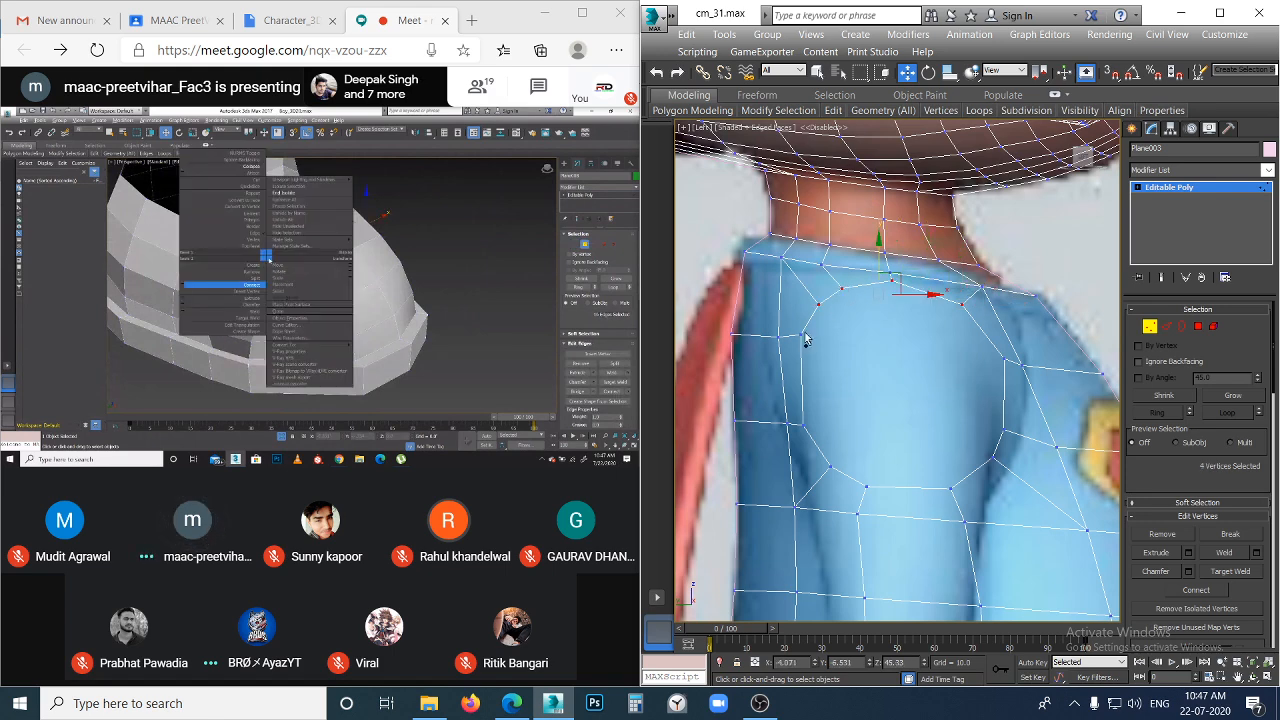
ctrl+click(802, 334)
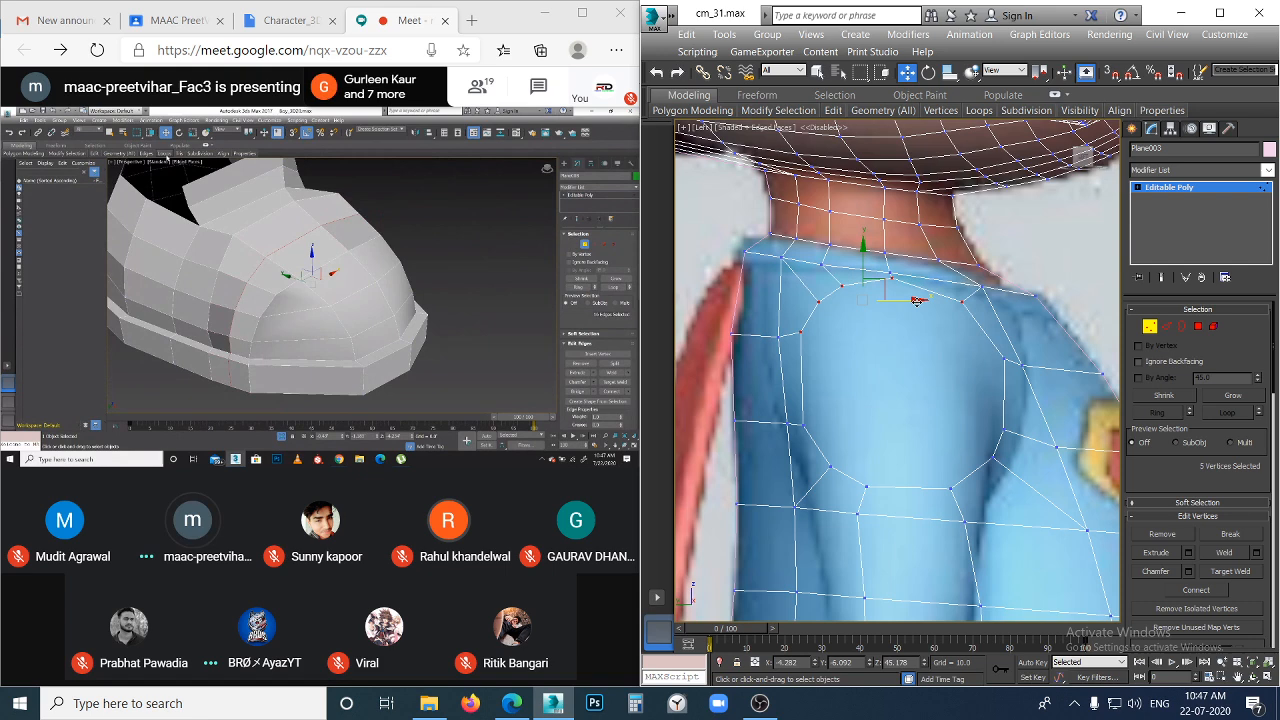
click(959, 360)
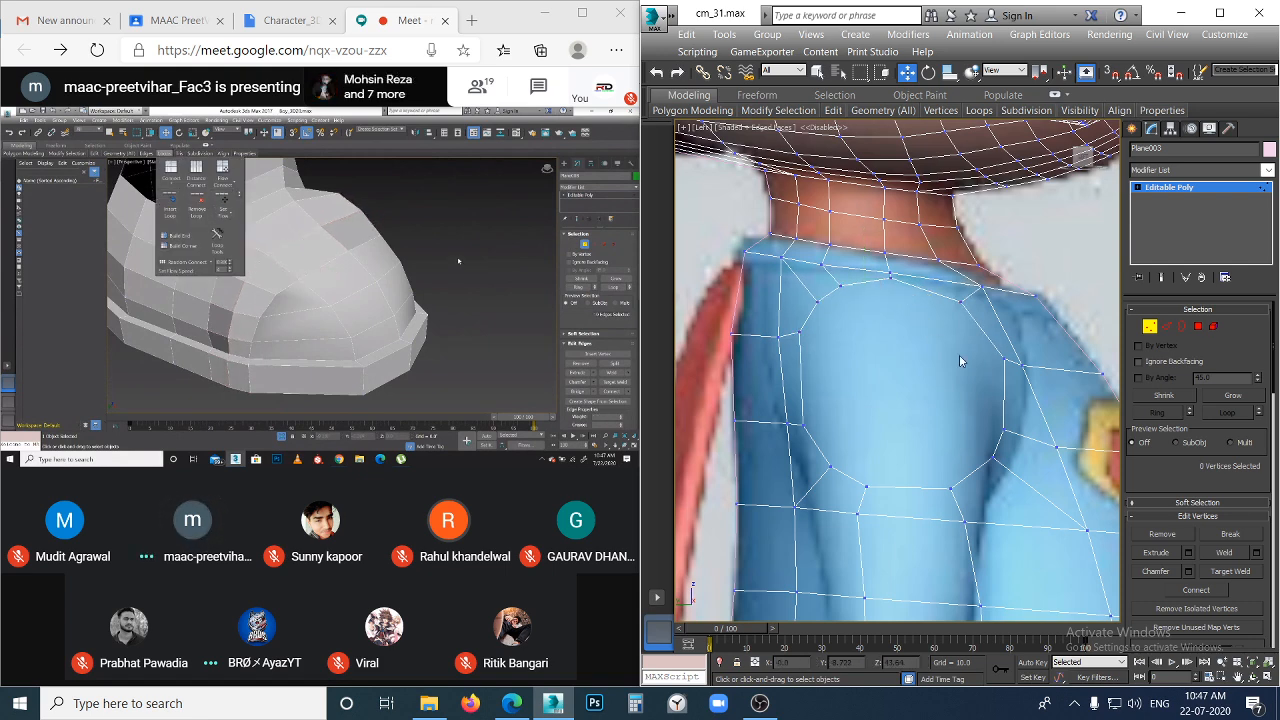
- Select the complete 12-edge border loop of the armhole in the side view
scroll(890, 408, down, 2)
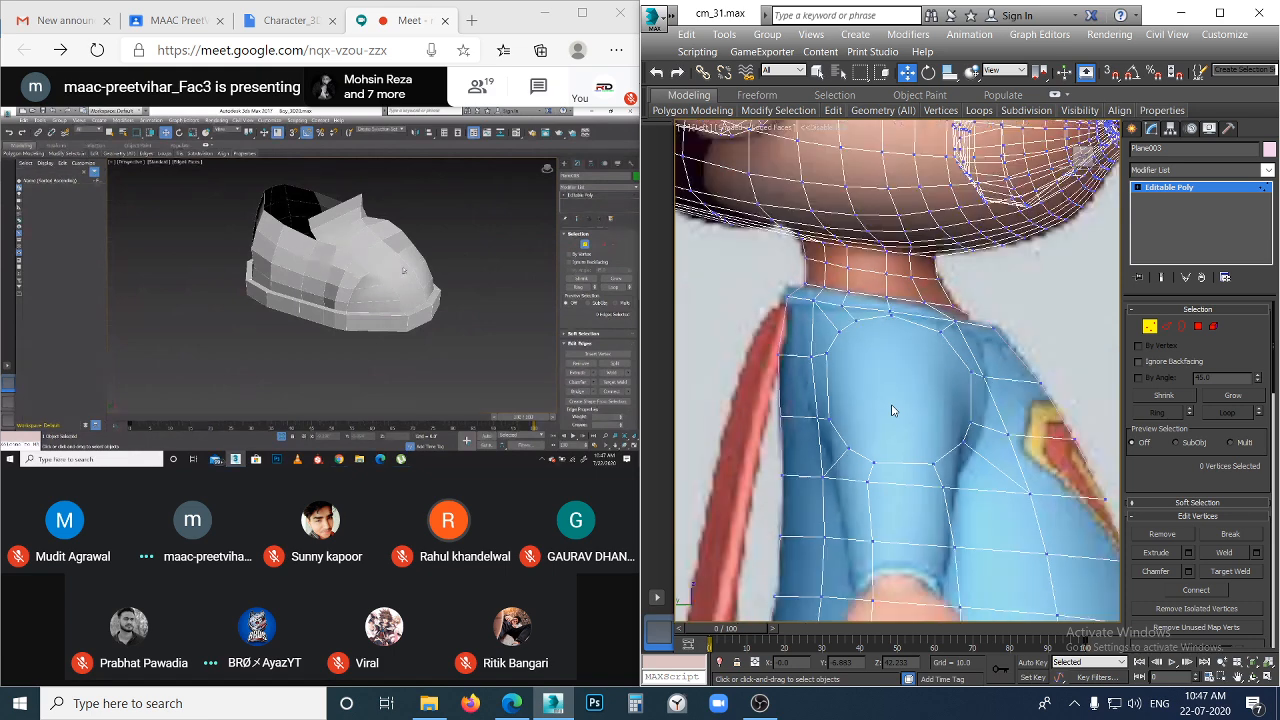
scroll(893, 410, down, 3)
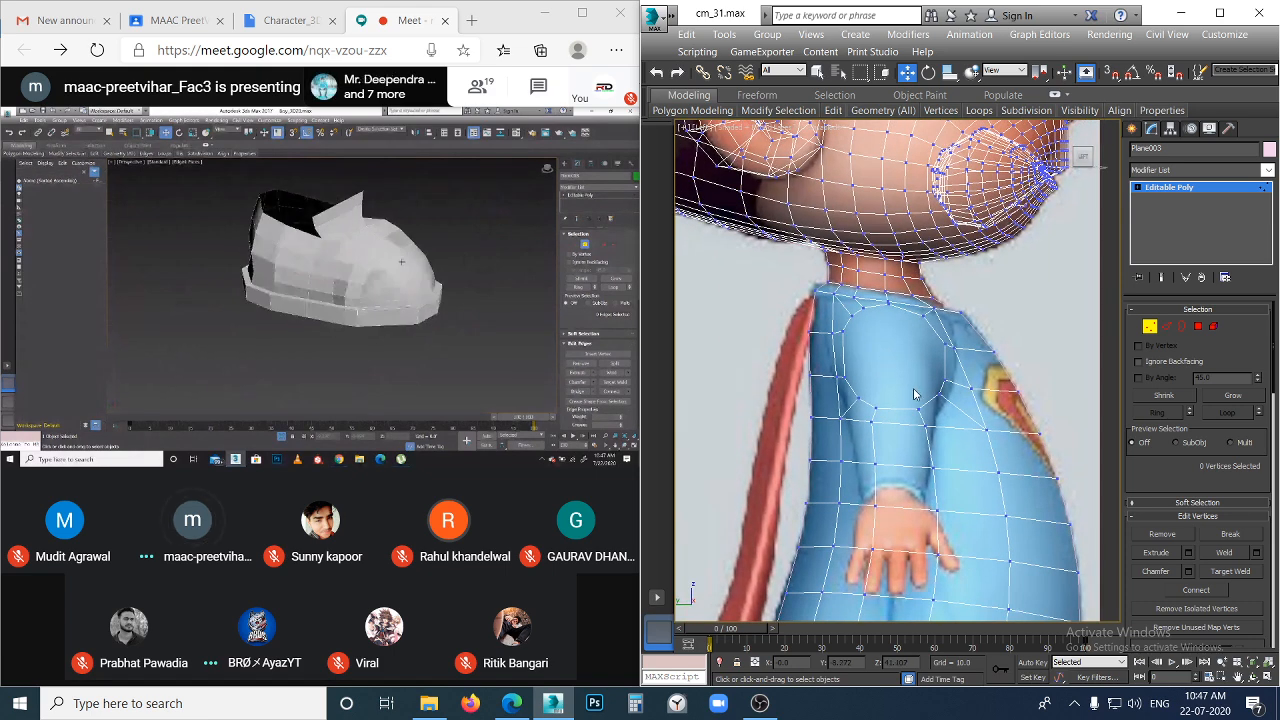
scroll(929, 382, up, 2)
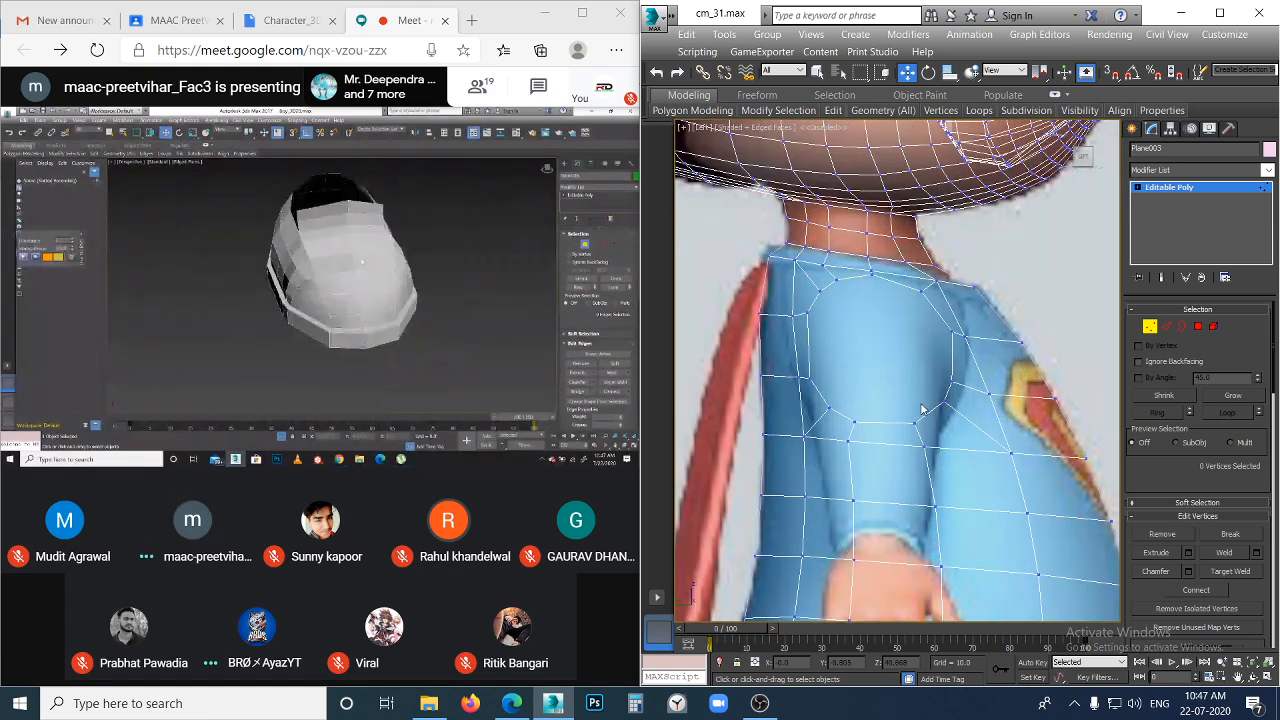
key(f)
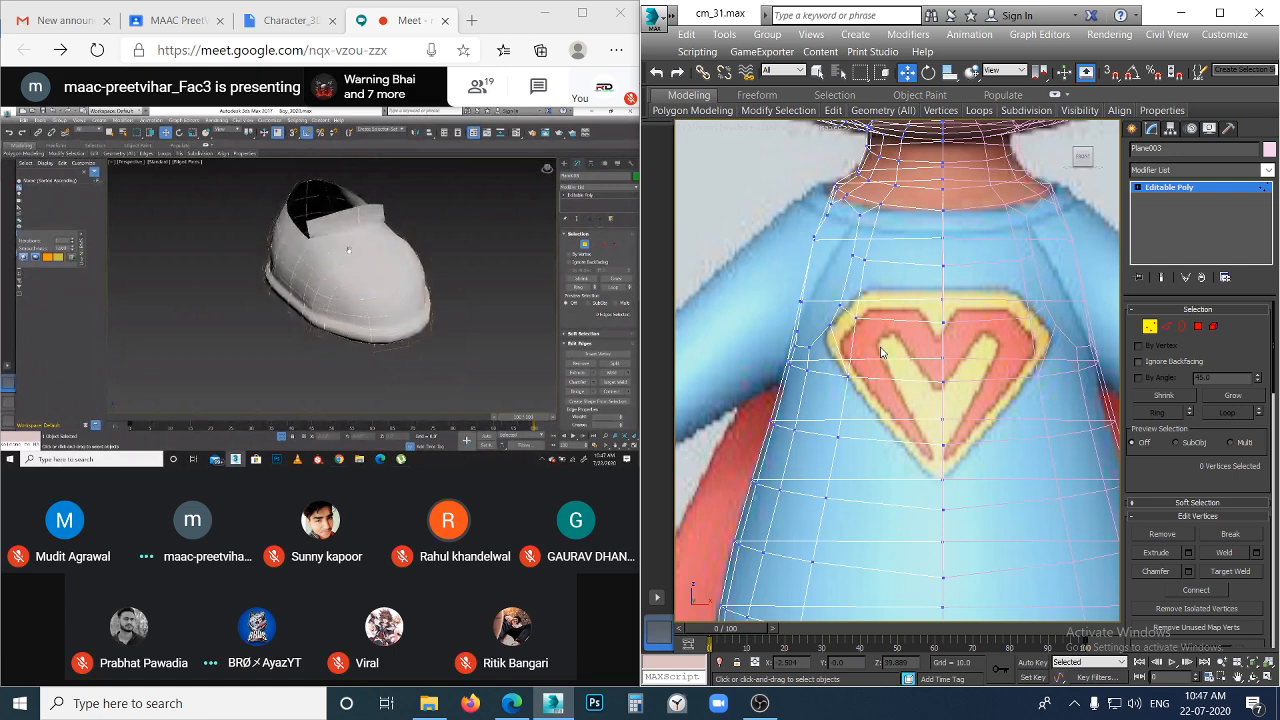
key(l)
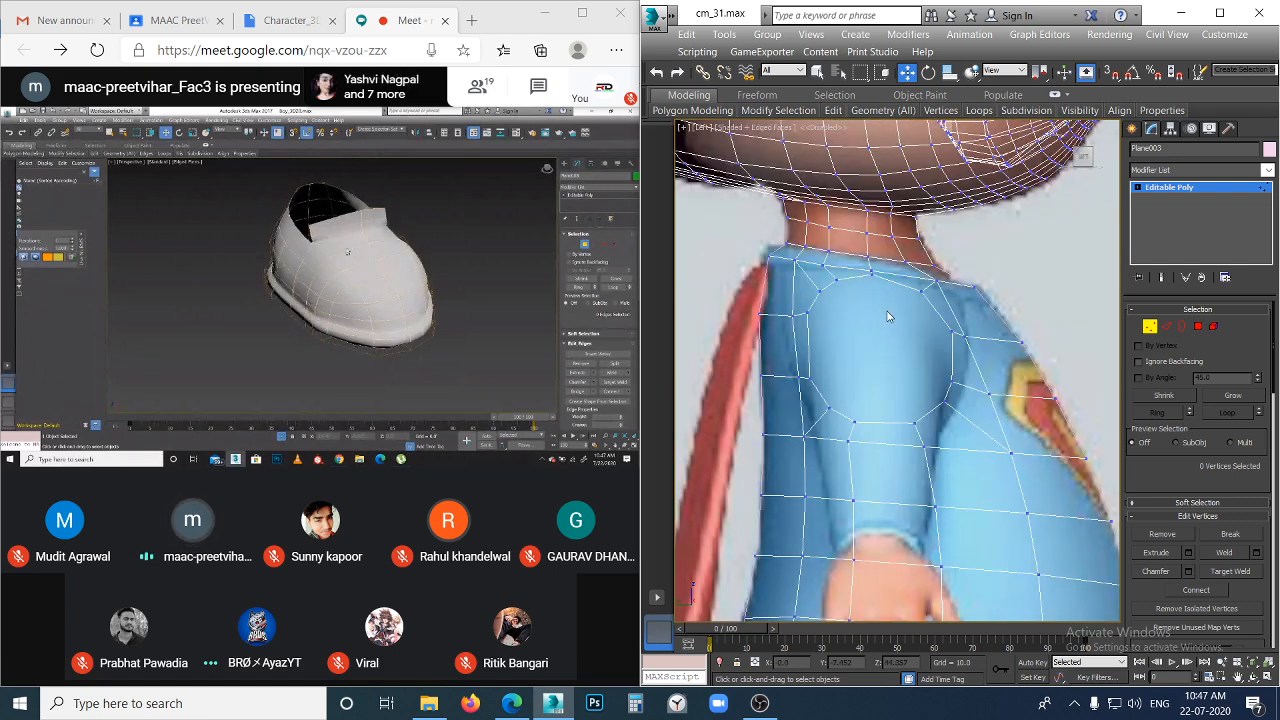
key(2)
click(853, 280)
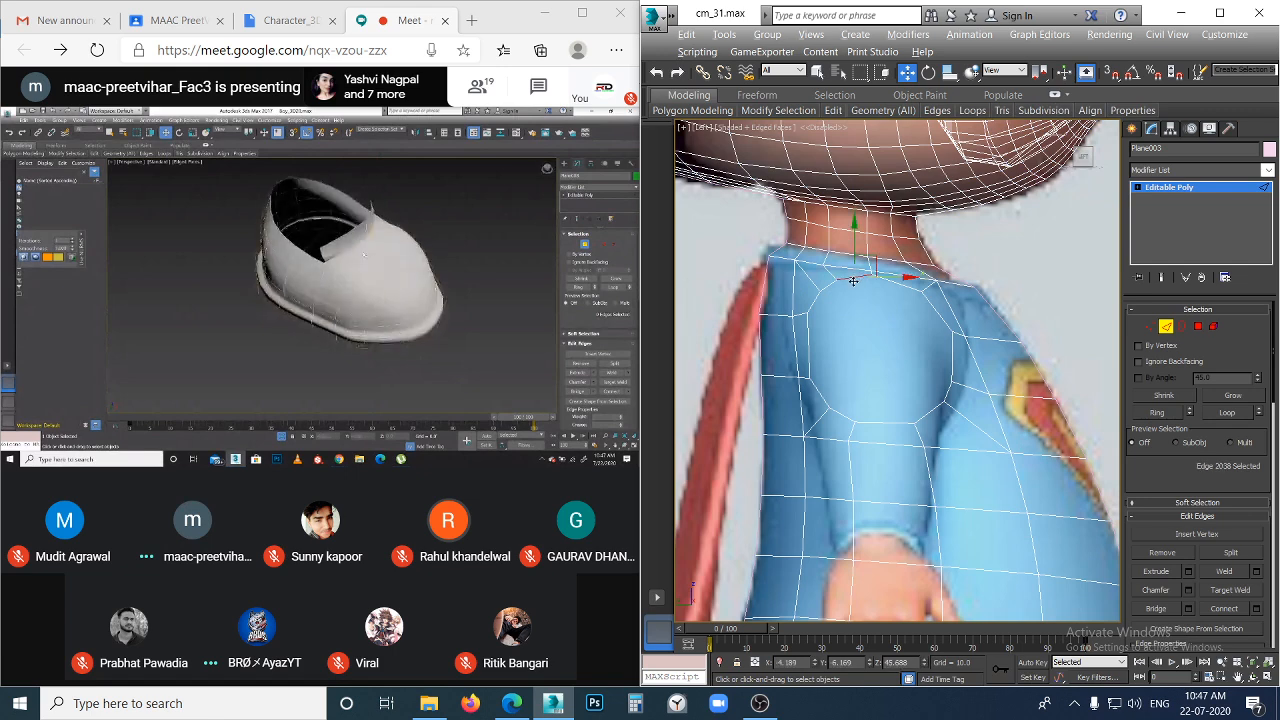
double_click(853, 280)
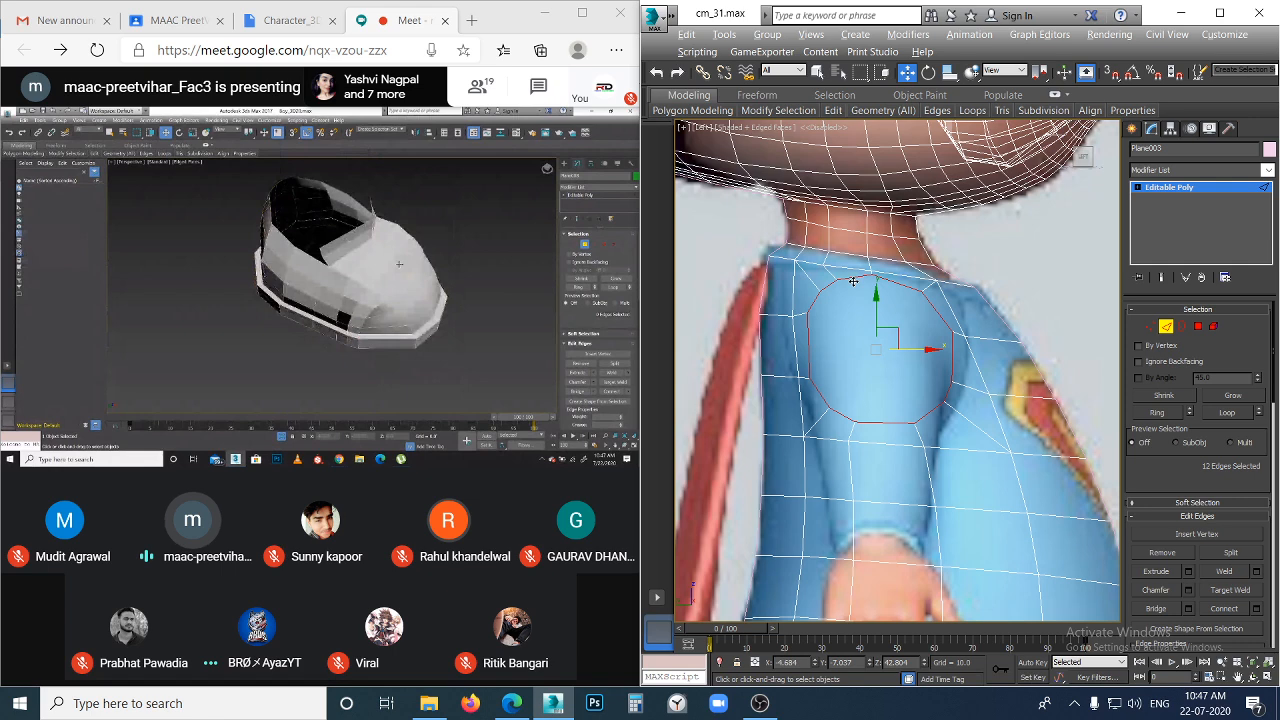
- Try to extrude the armhole's border loop outward in the front view, rotating the new ring more upright, and undo it
key(f)
scroll(867, 301, down, 4)
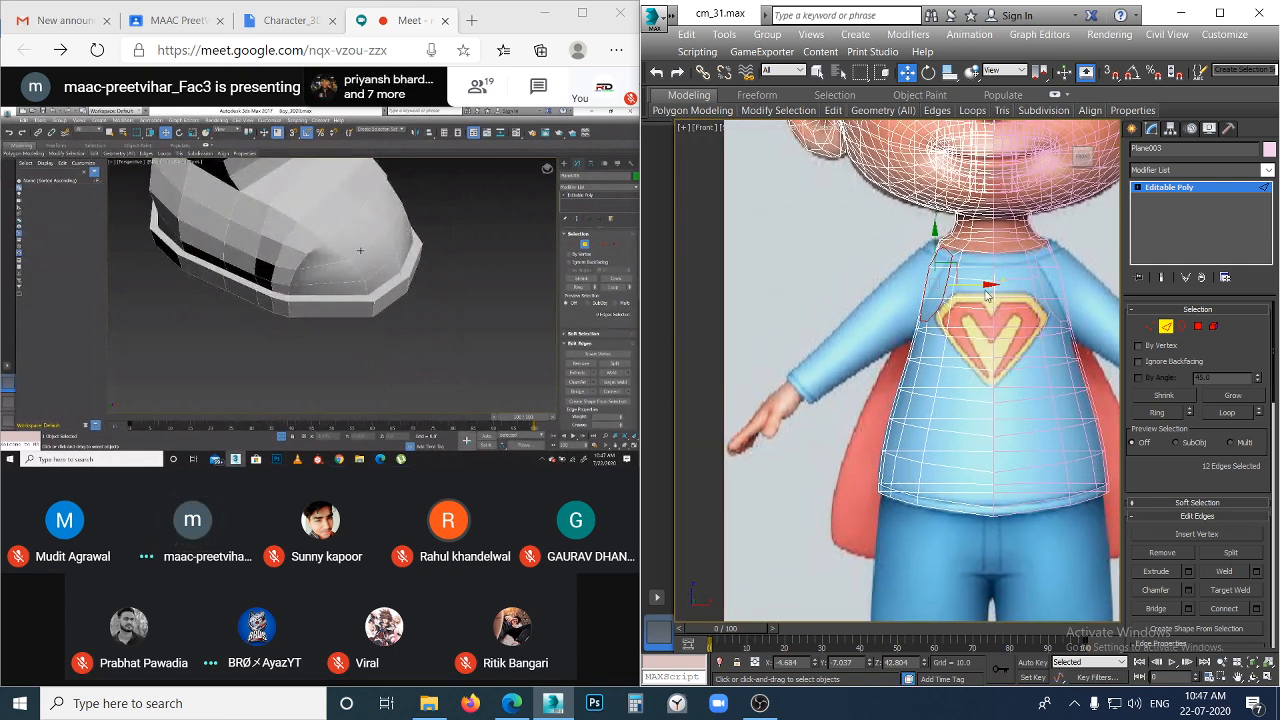
drag(988, 284, 954, 285)
scroll(916, 307, up, 5)
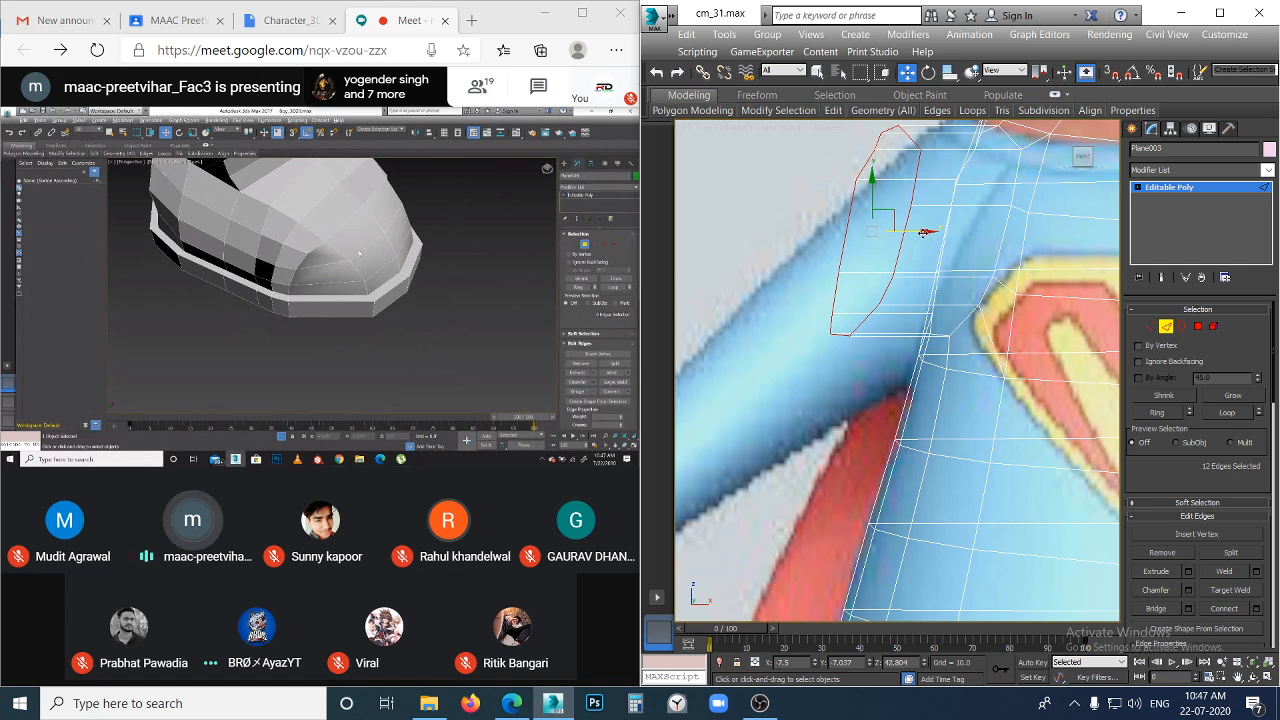
drag(928, 234, 964, 243)
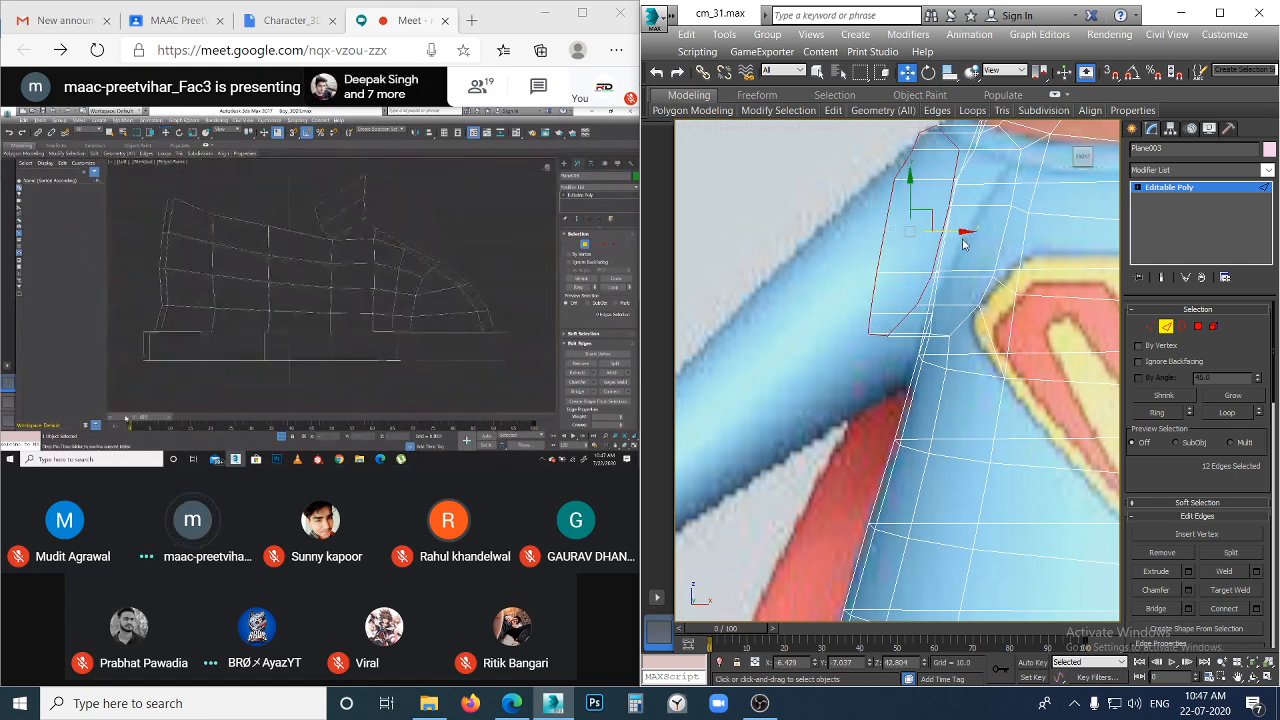
key(e)
drag(939, 196, 924, 193)
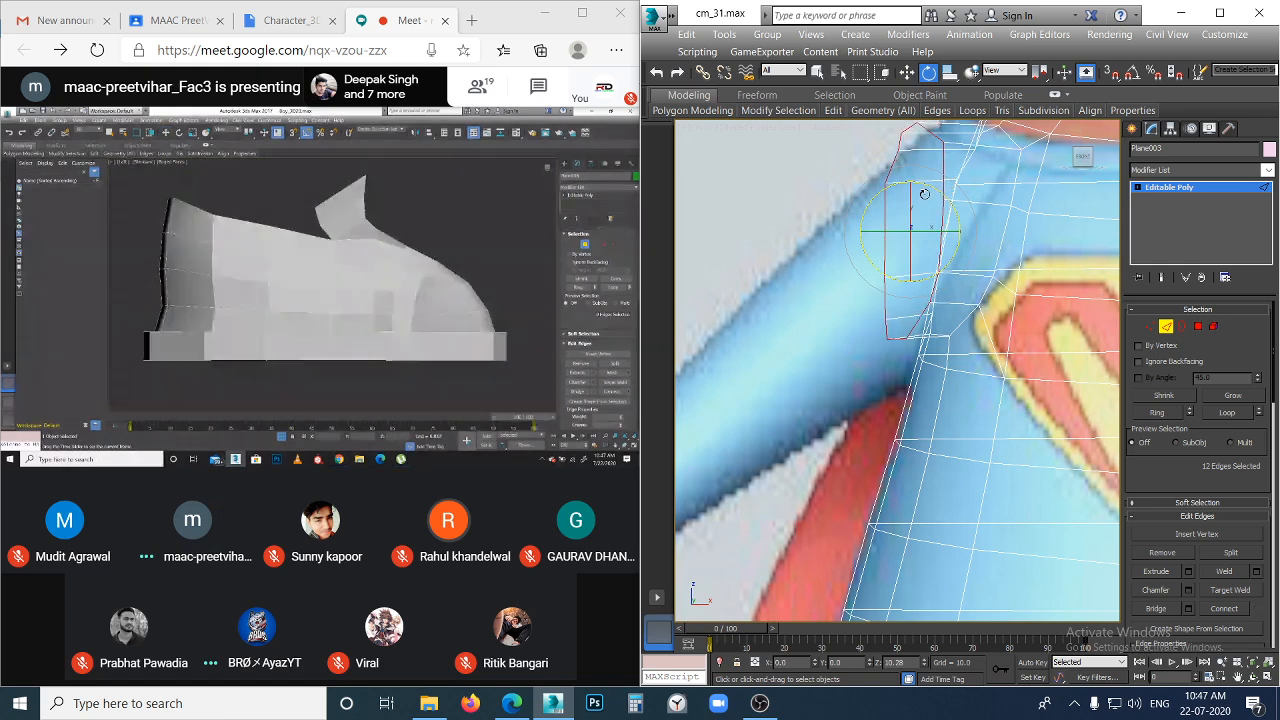
scroll(905, 290, down, 4)
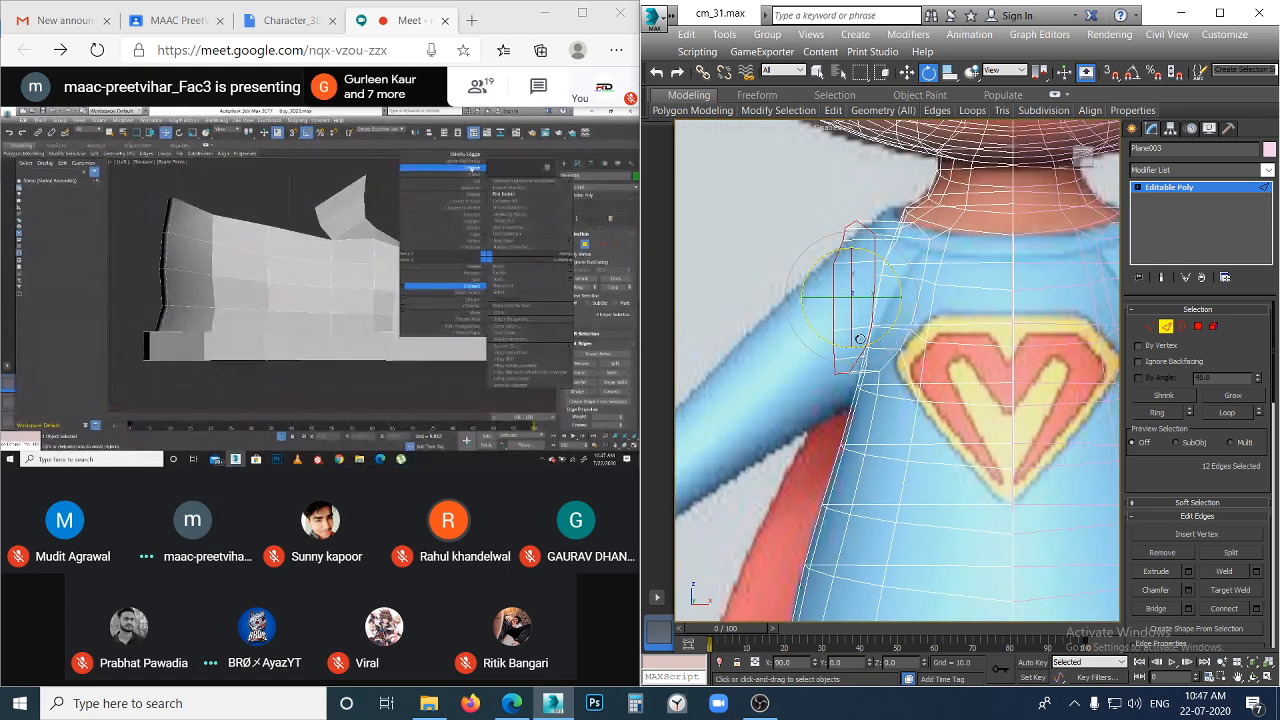
key(w)
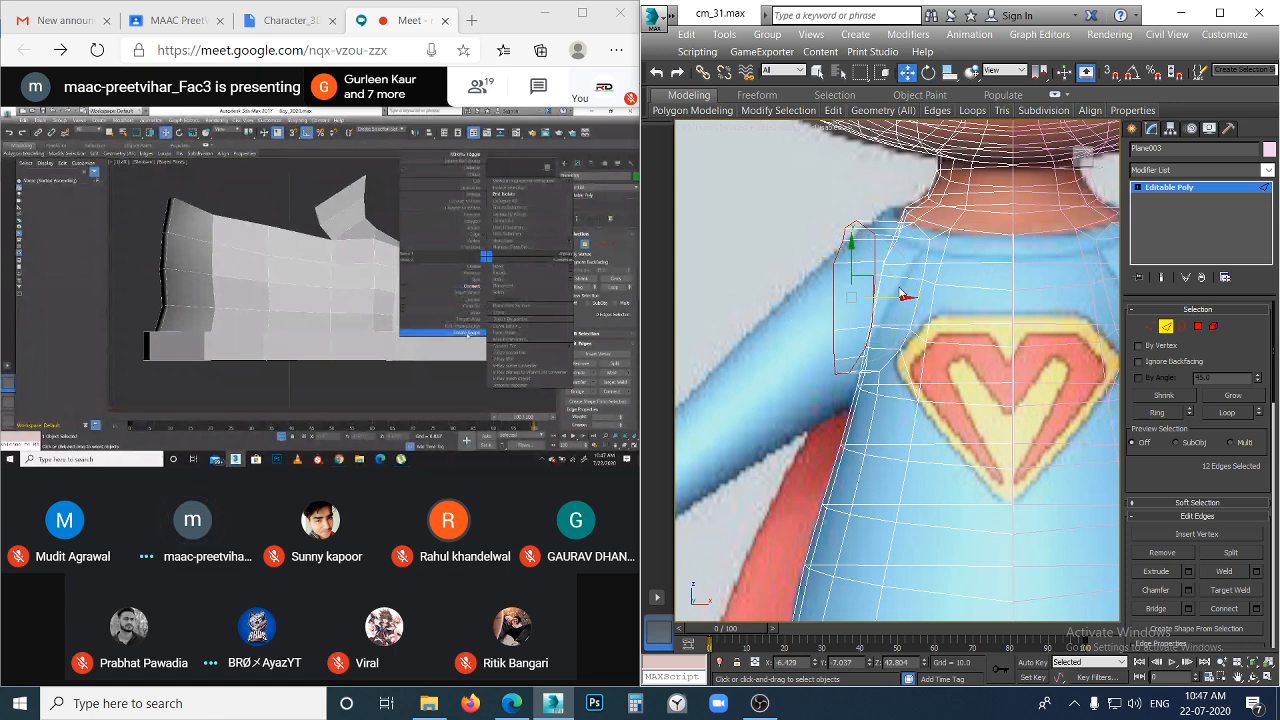
drag(906, 297, 916, 309)
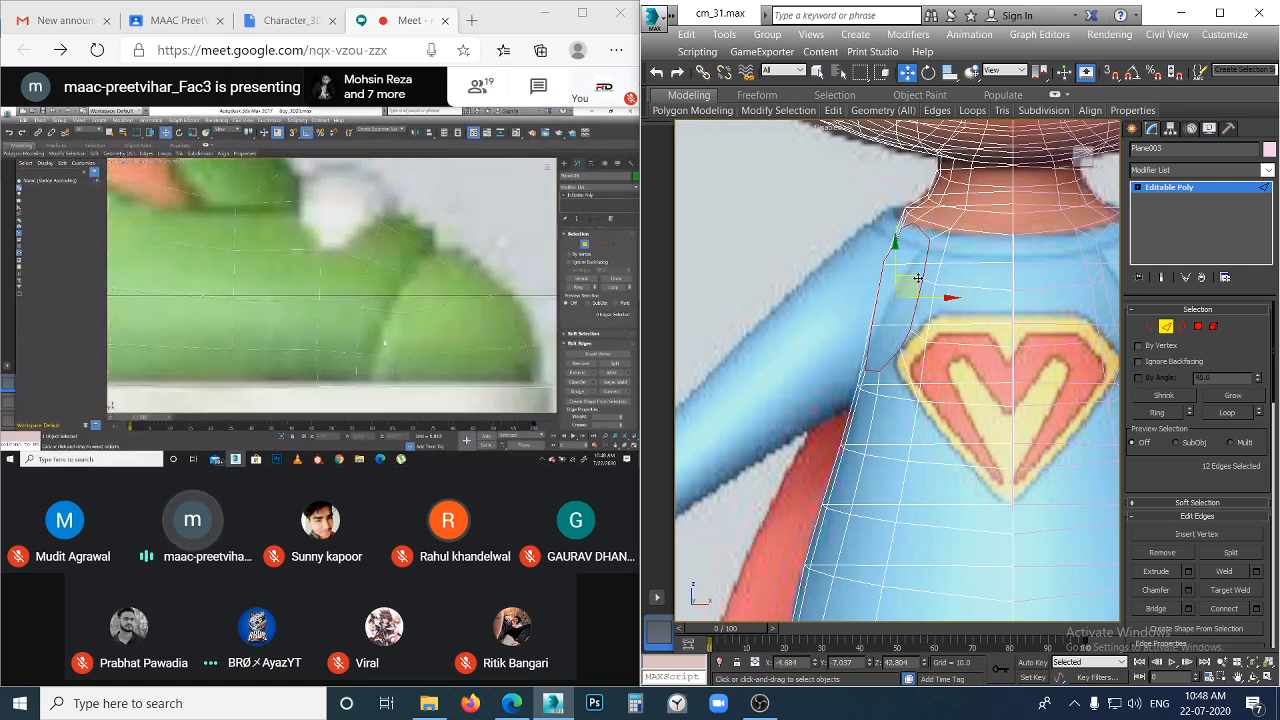
- Rotate the armhole's border loop more upright, extrude it slightly outward as a first sleeve ring, and rotate that ring towards the arm's direction
key(e)
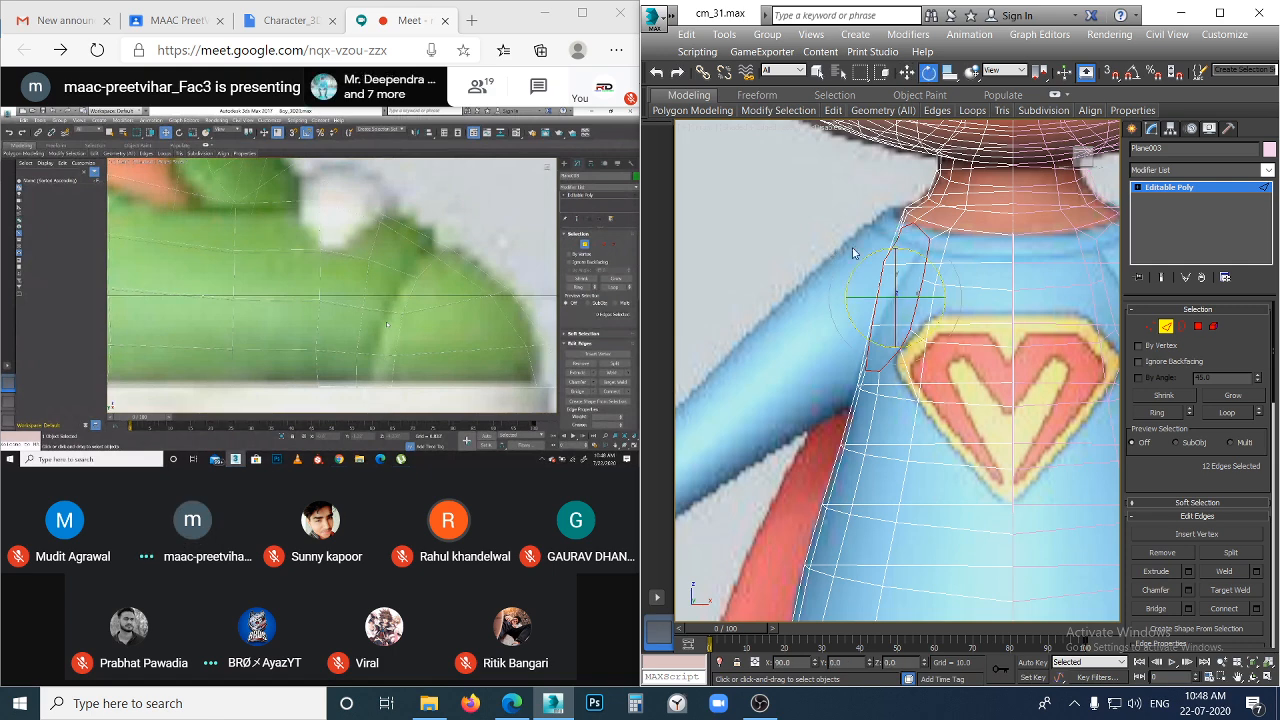
drag(903, 247, 891, 248)
key(w)
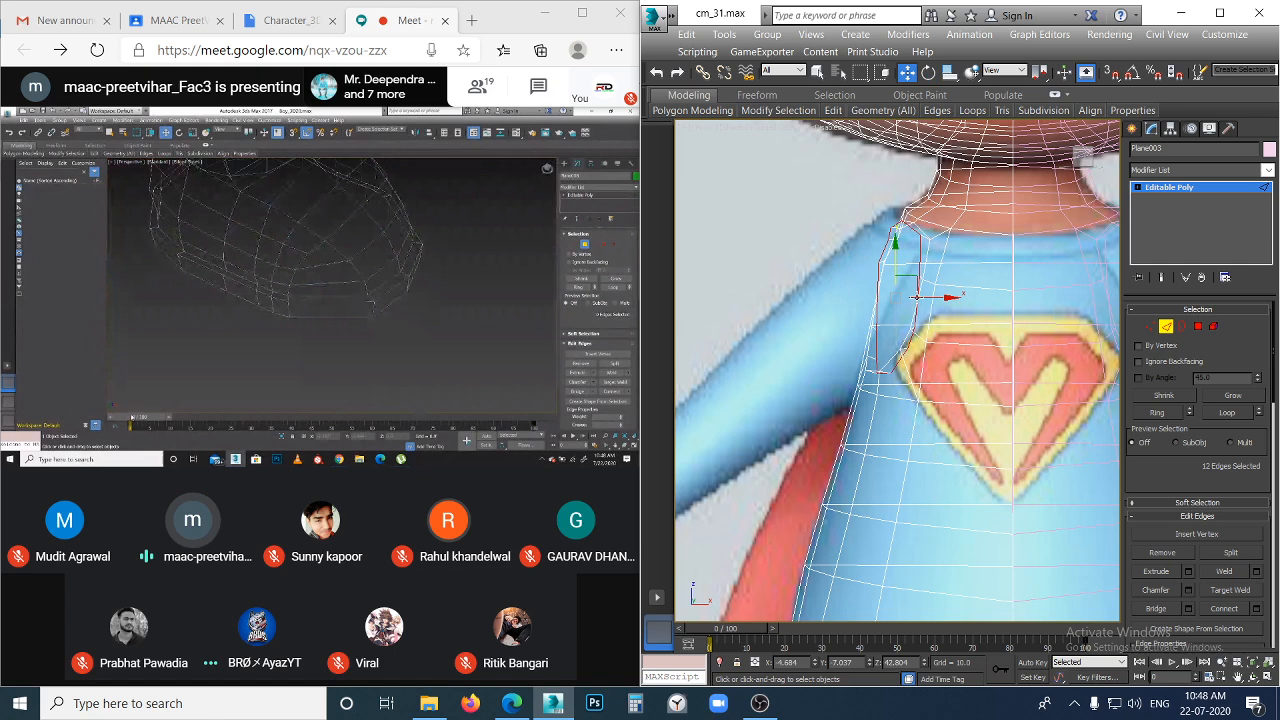
drag(895, 297, 877, 298)
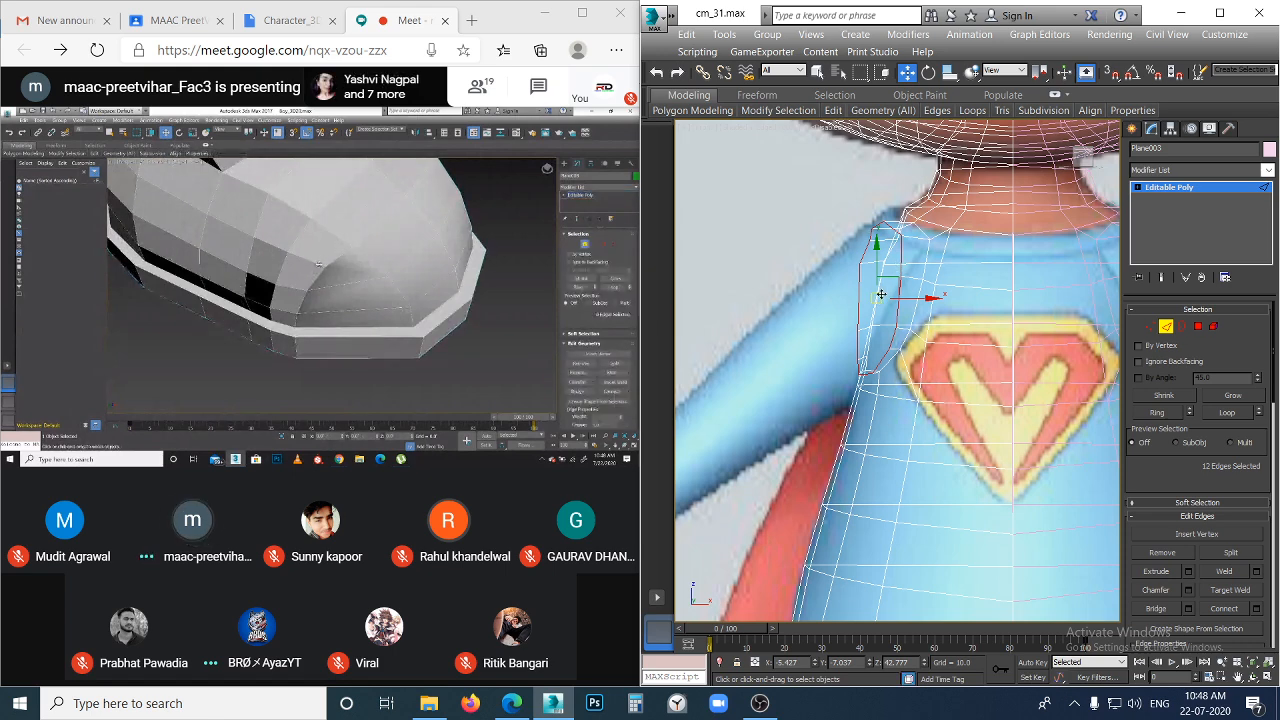
key(e)
drag(895, 253, 883, 253)
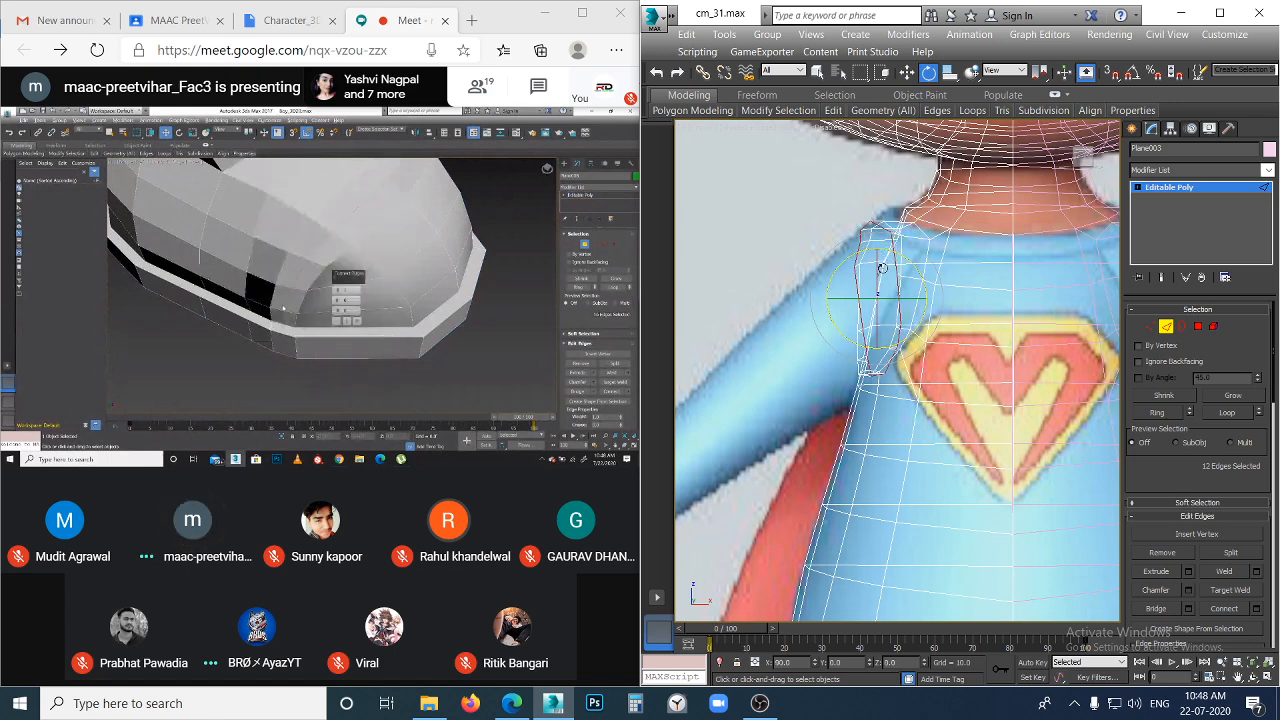
- Extrude two more short rings outward and slightly down from the shoulder, rotating the outermost one square to the arm
key(w)
drag(882, 299, 866, 312)
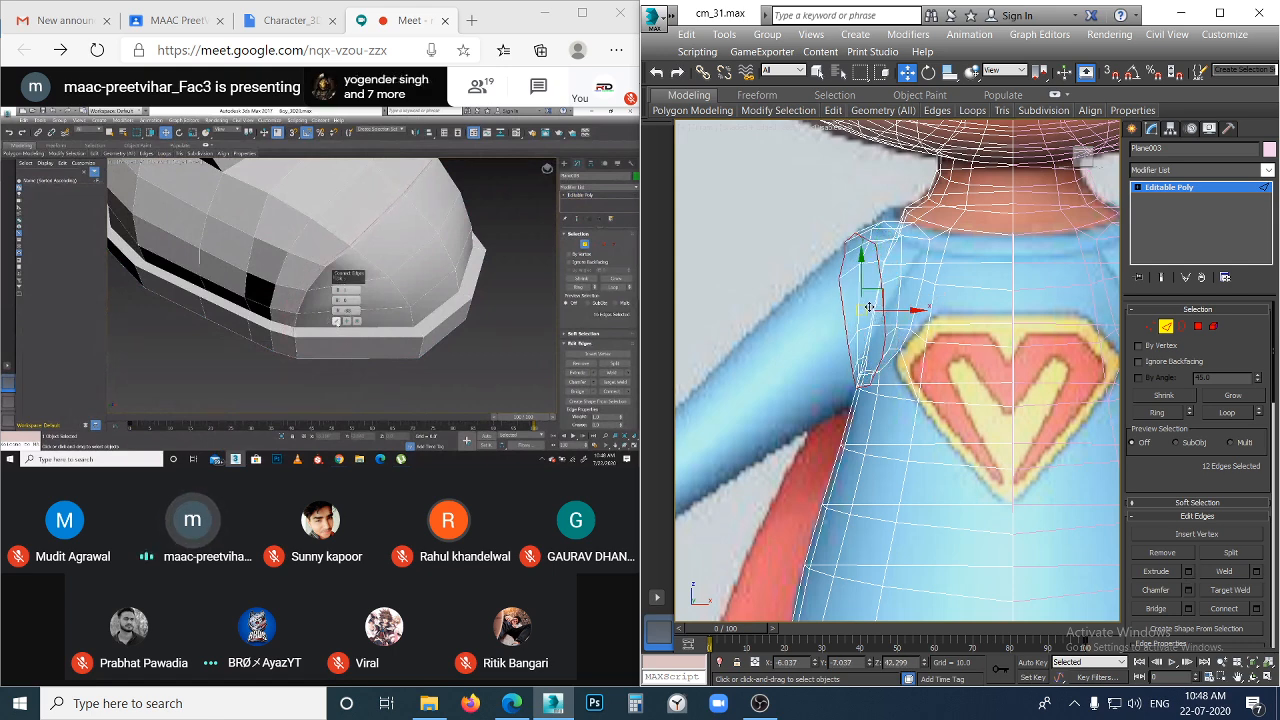
key(e)
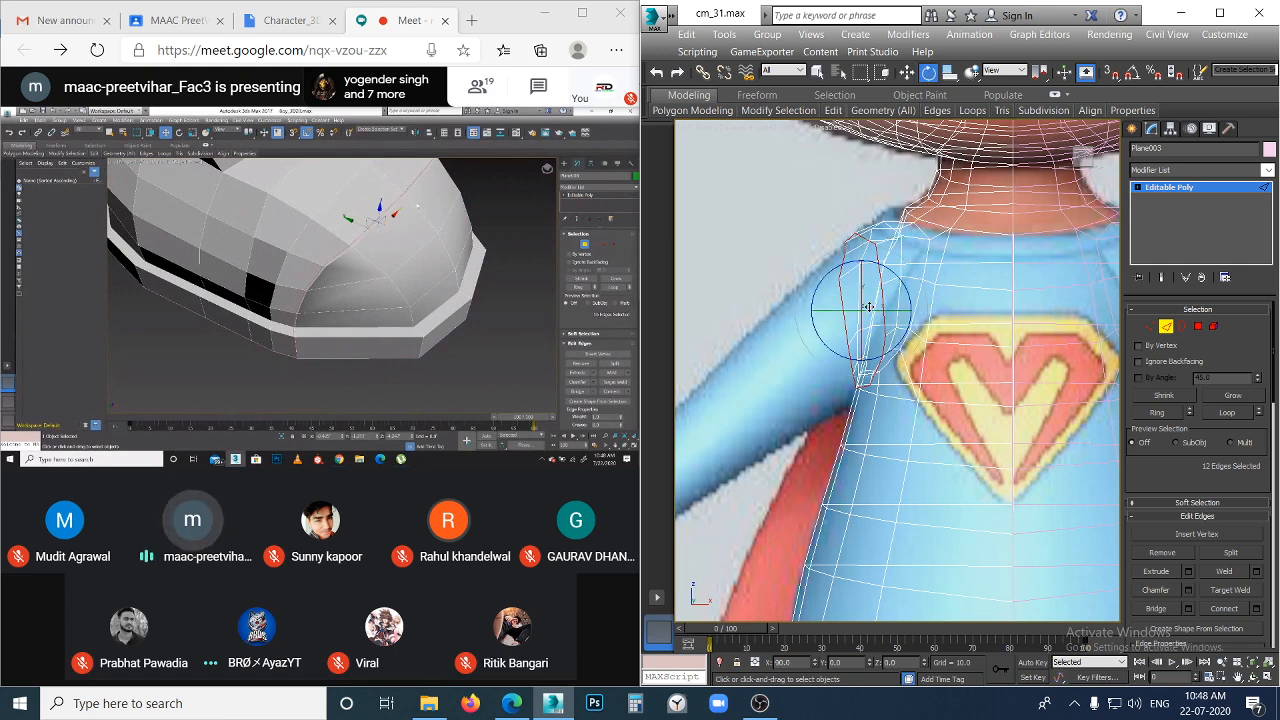
drag(883, 270, 829, 331)
key(w)
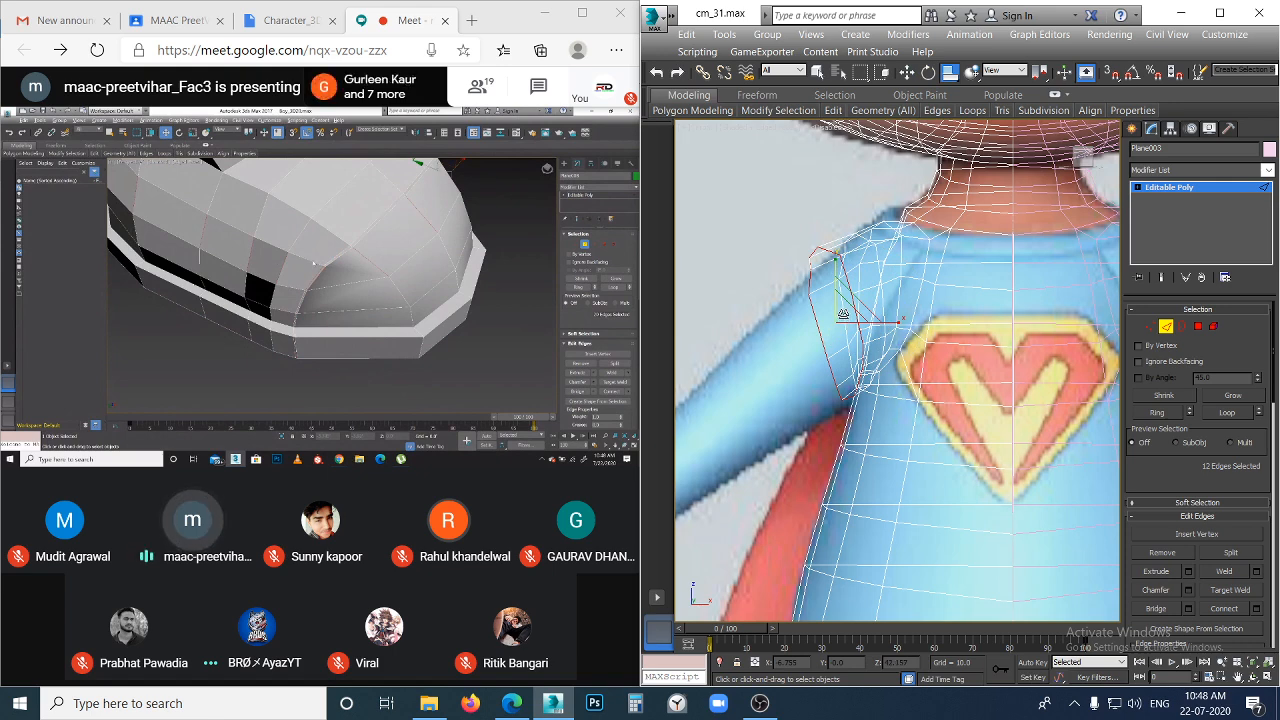
- Scale the outermost sleeve ring to fit the upper arm in the reference image, and deselect it
key(r)
click(844, 314)
double_click(843, 311)
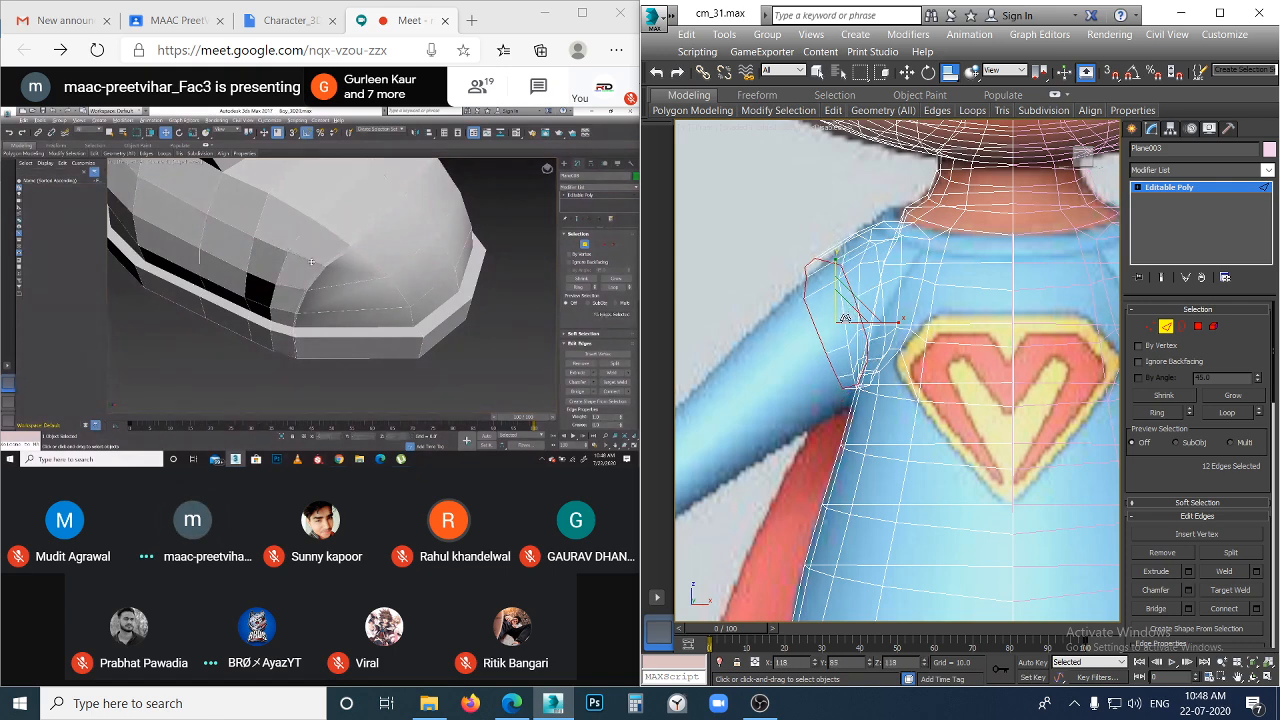
click(846, 311)
middle_drag(834, 332, 825, 276)
click(819, 326)
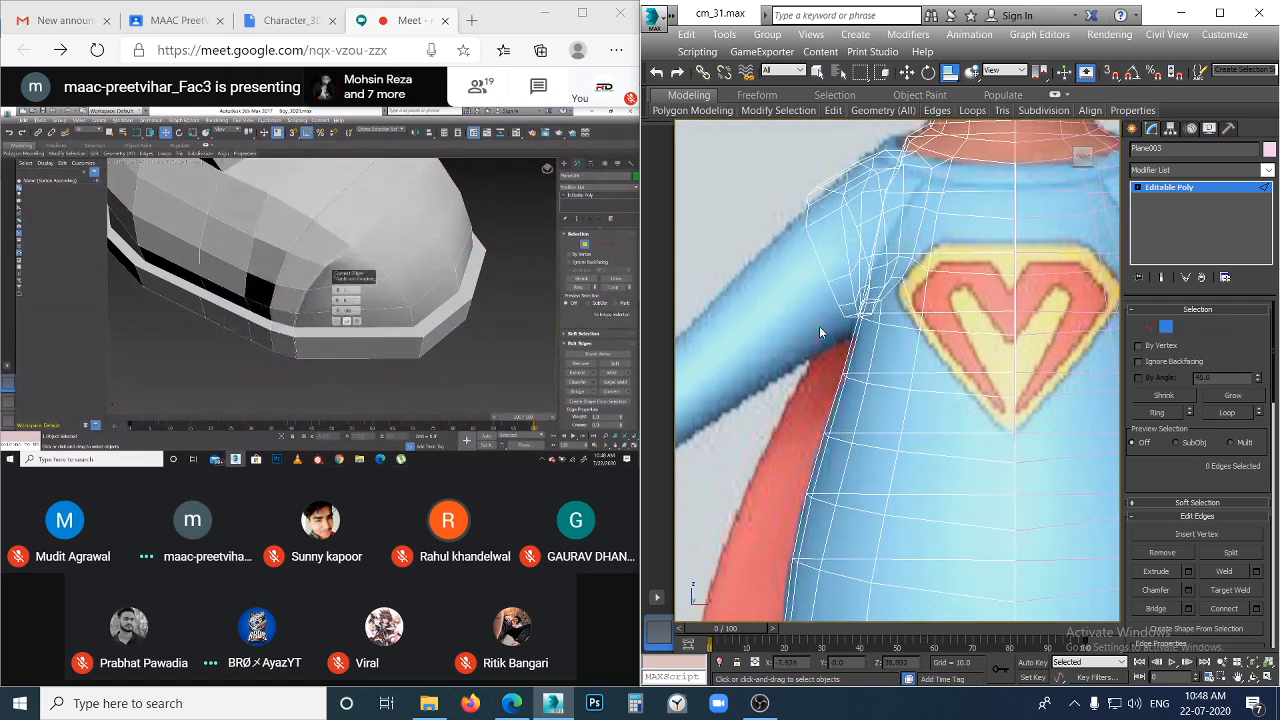
- Reselect the outermost sleeve ring, flatten it further to the arm's thickness in the front view, and lower it slightly
scroll(819, 313, down, 3)
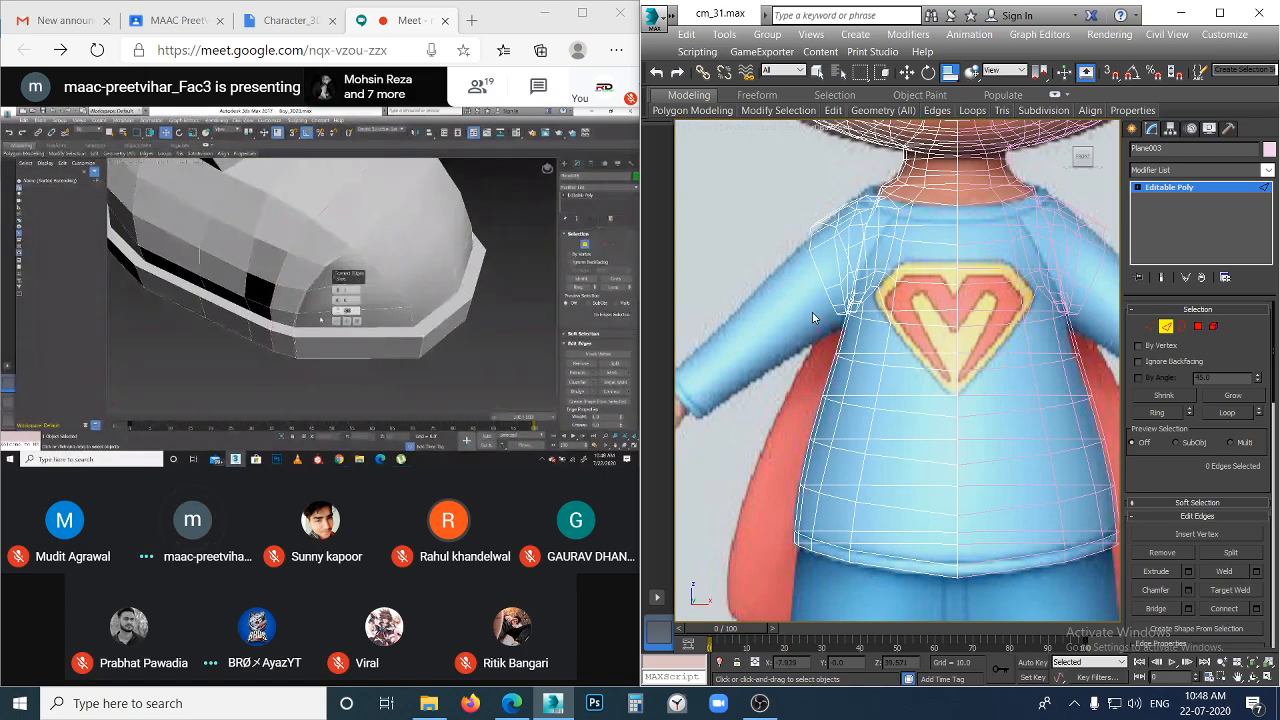
key(F3)
alt+middle_drag(840, 341, 860, 351)
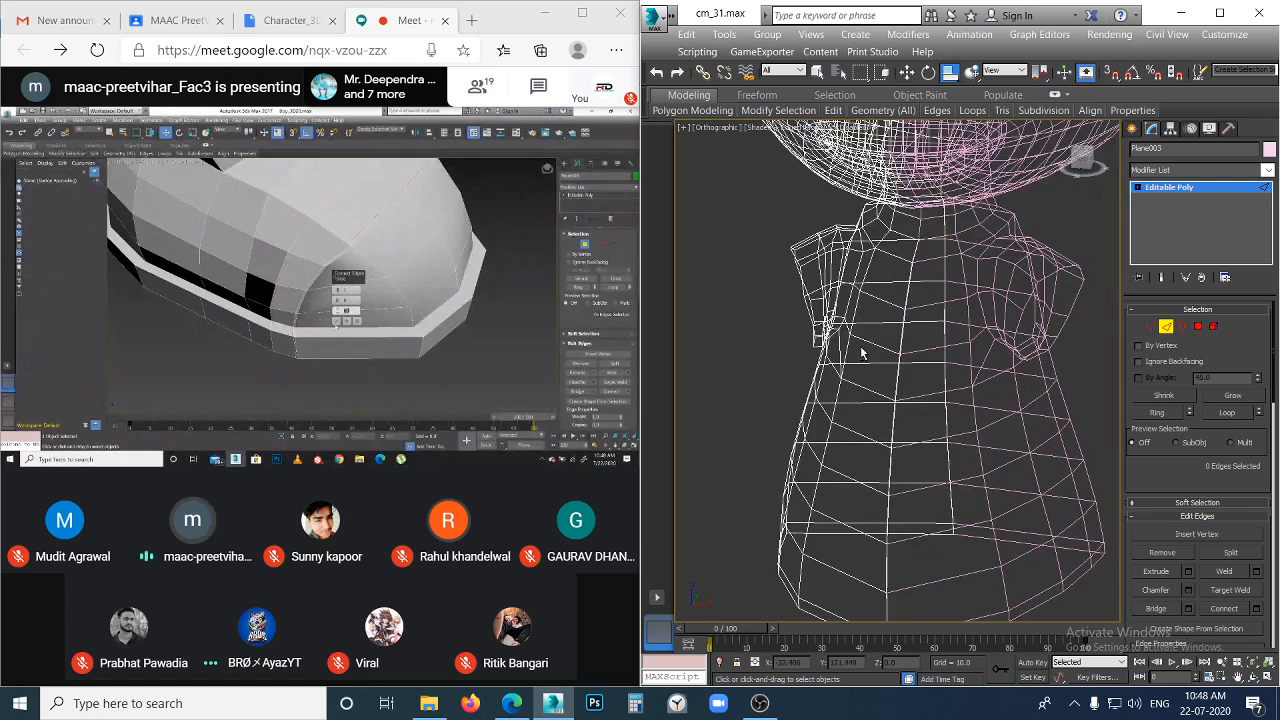
key(f)
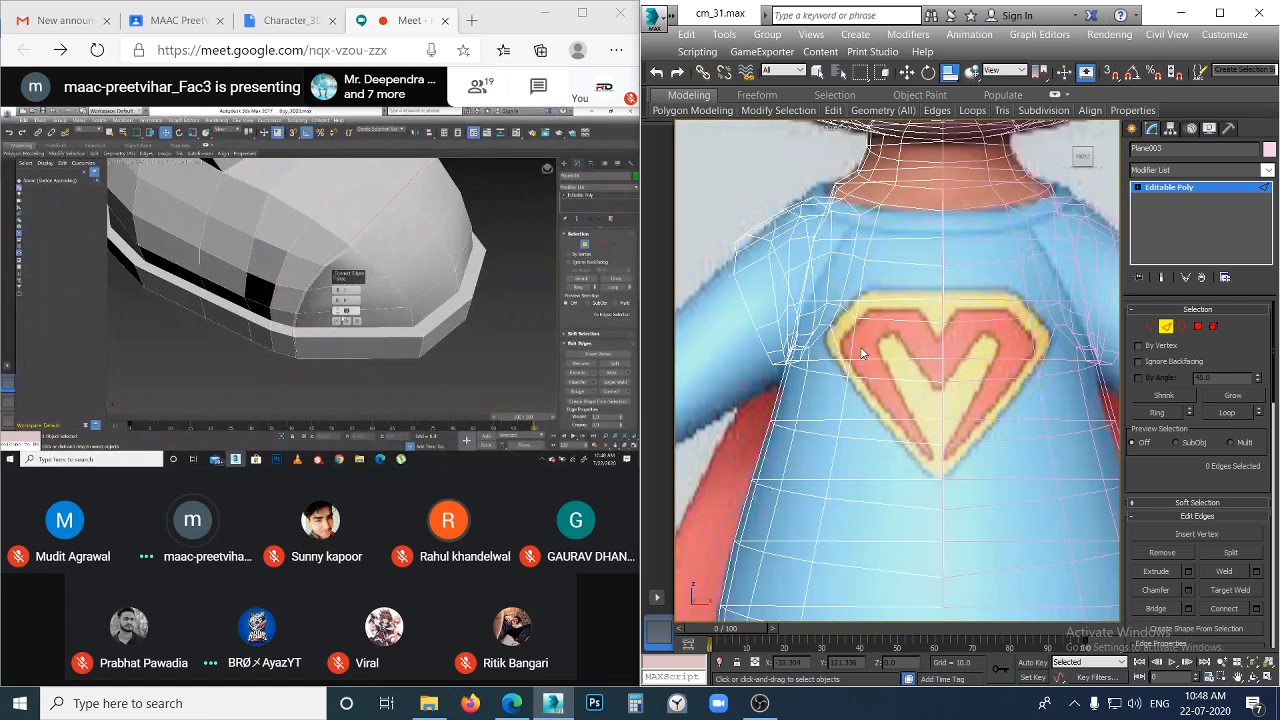
double_click(755, 298)
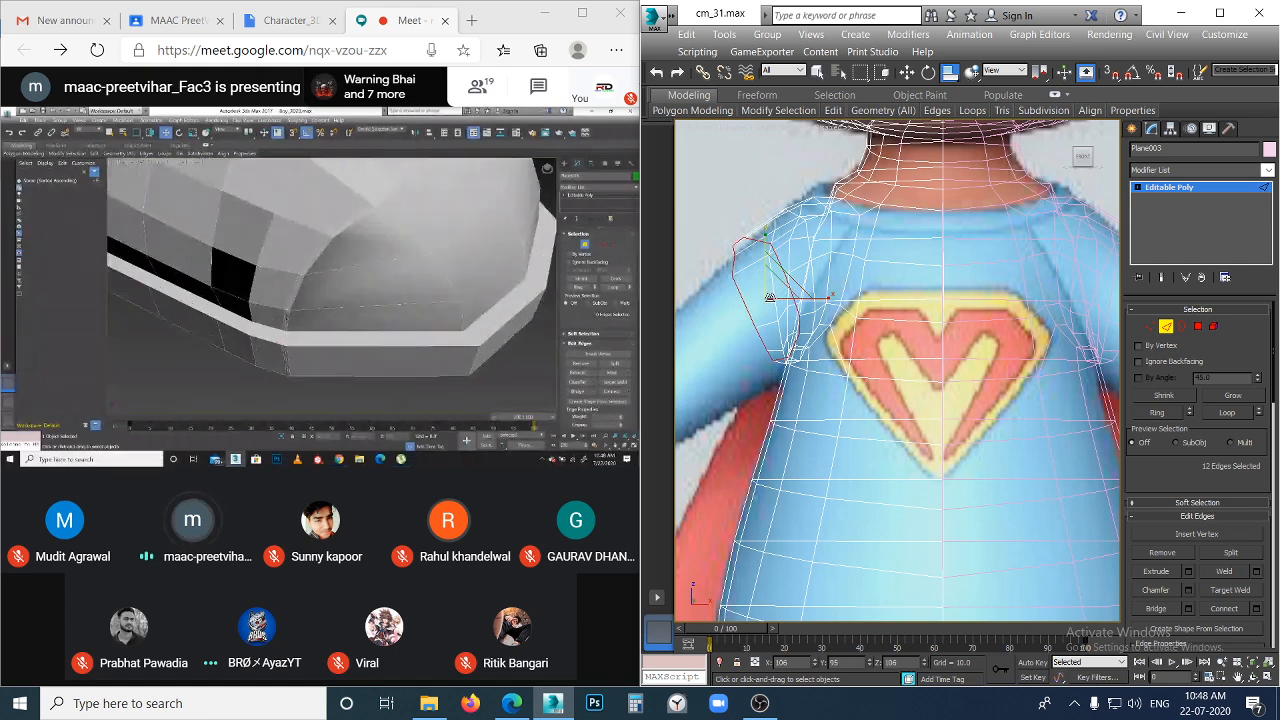
middle_drag(769, 362, 826, 309)
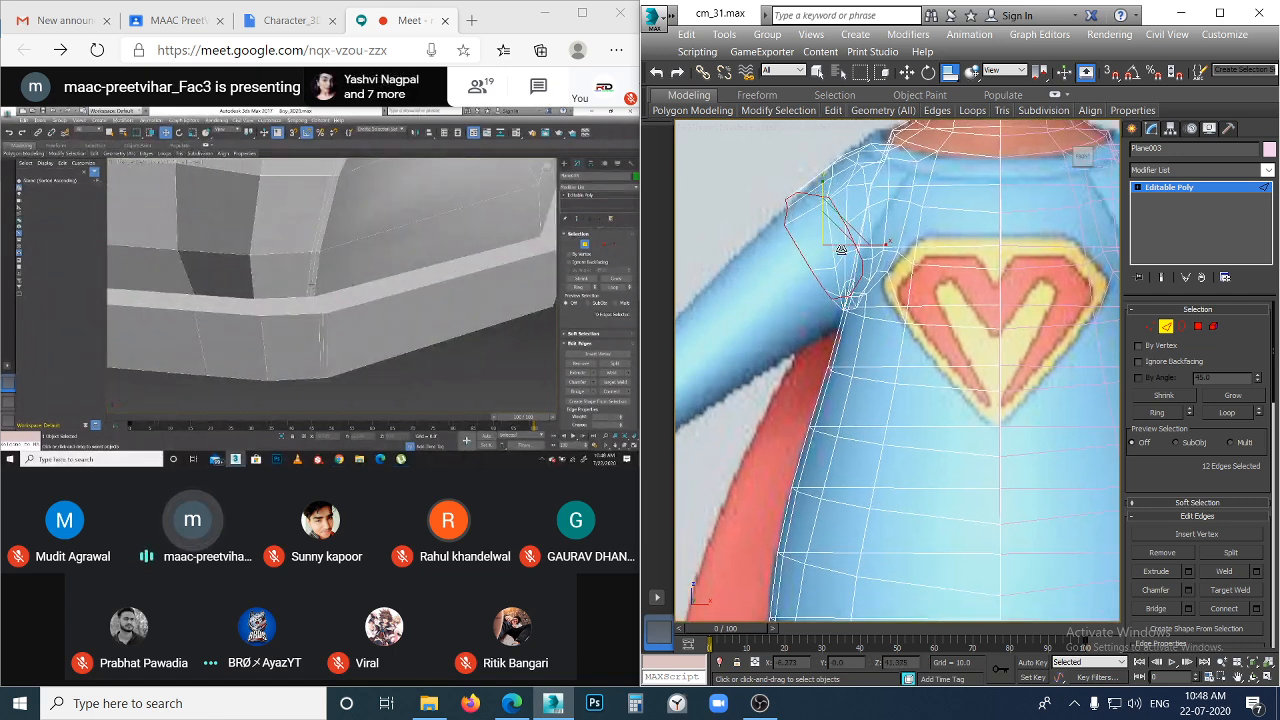
key(w)
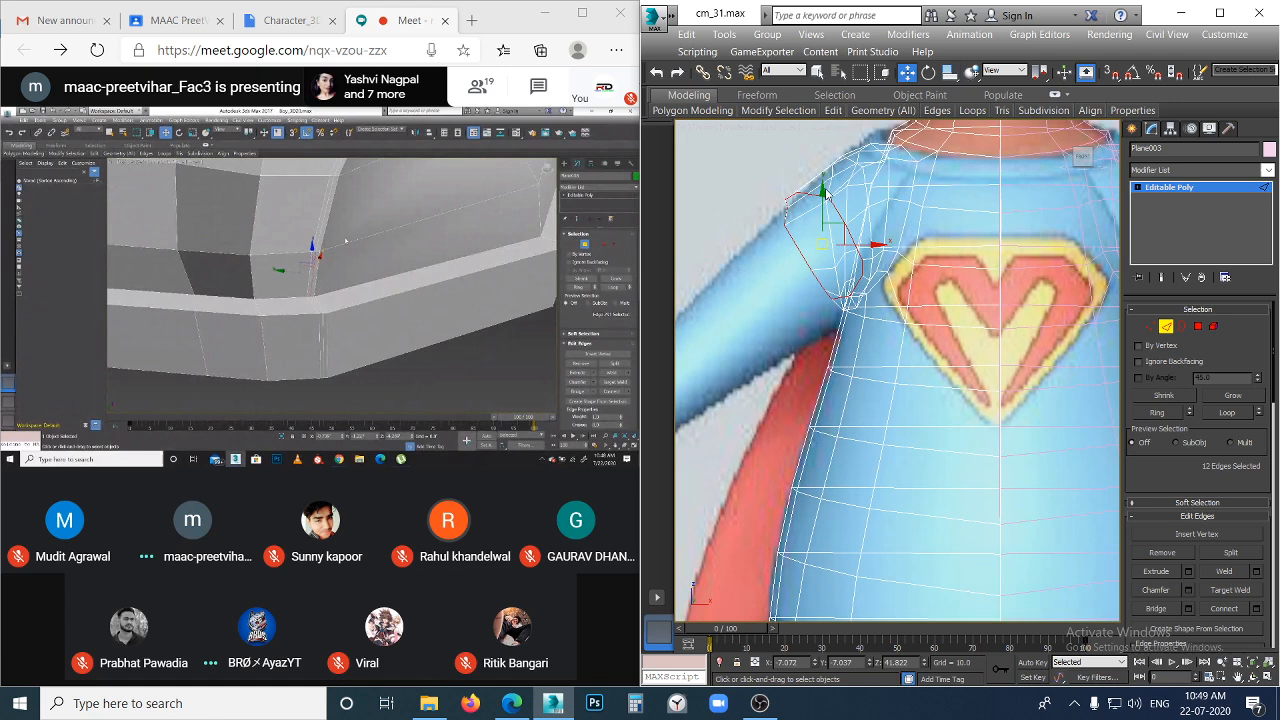
scroll(848, 300, down, 3)
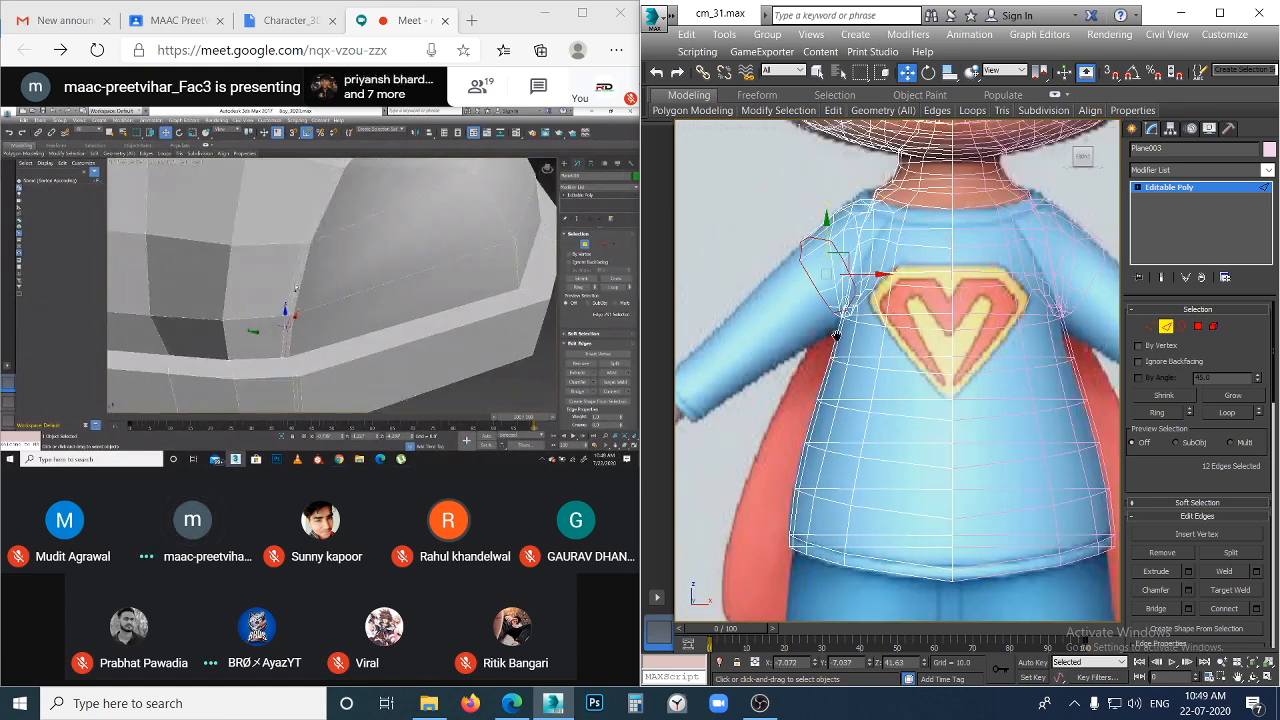
- Extrude the outermost sleeve ring farther down along the upper arm and scale the new ring to the sleeve's width
middle_drag(922, 255, 923, 253)
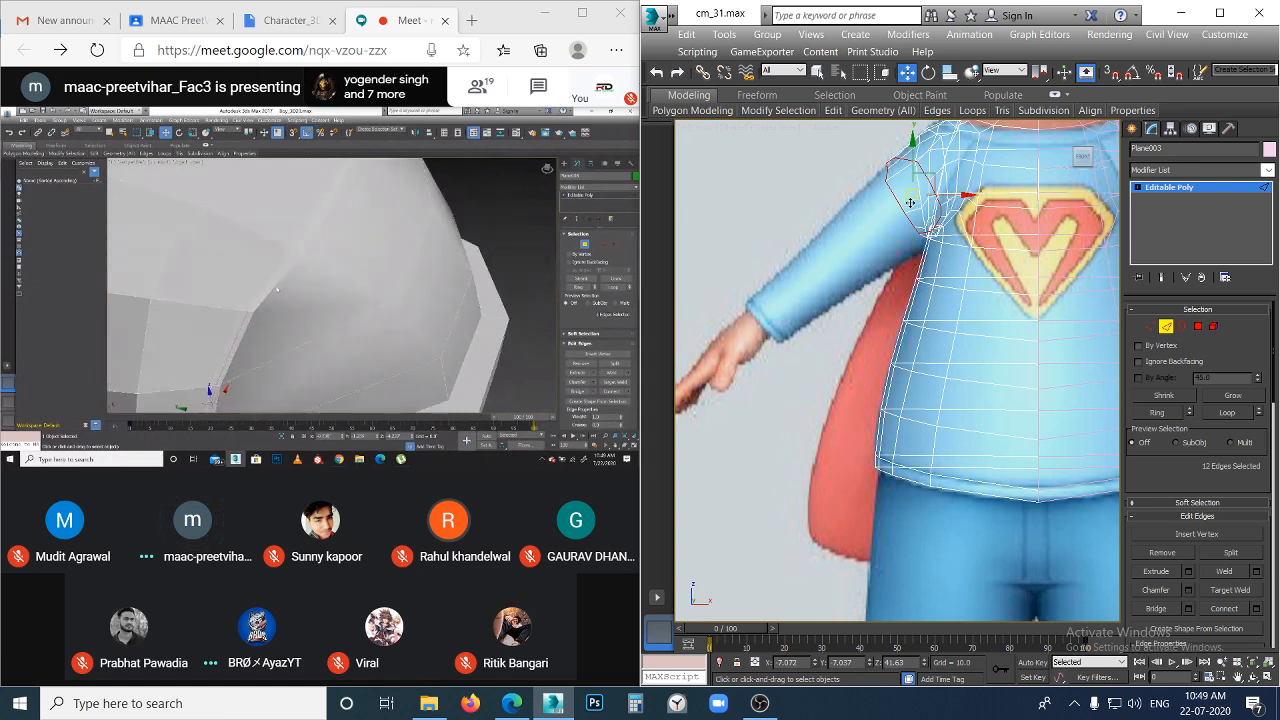
drag(899, 216, 879, 236)
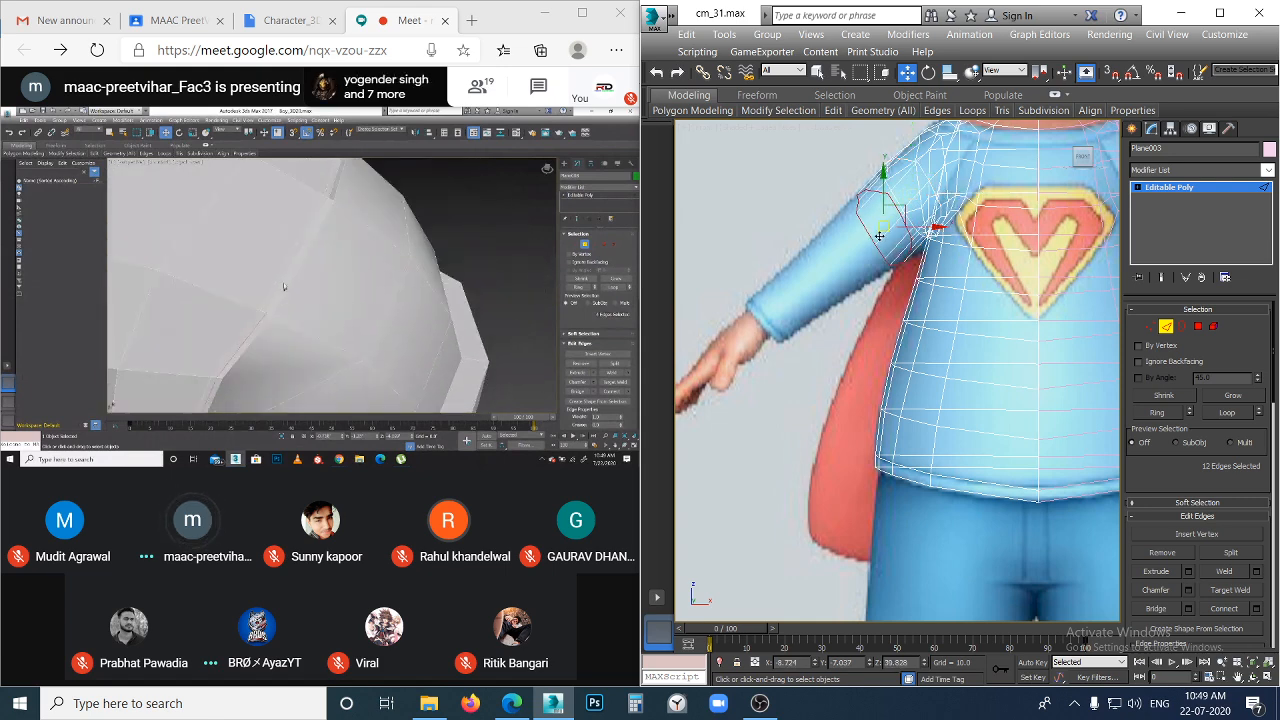
scroll(820, 364, up, 6)
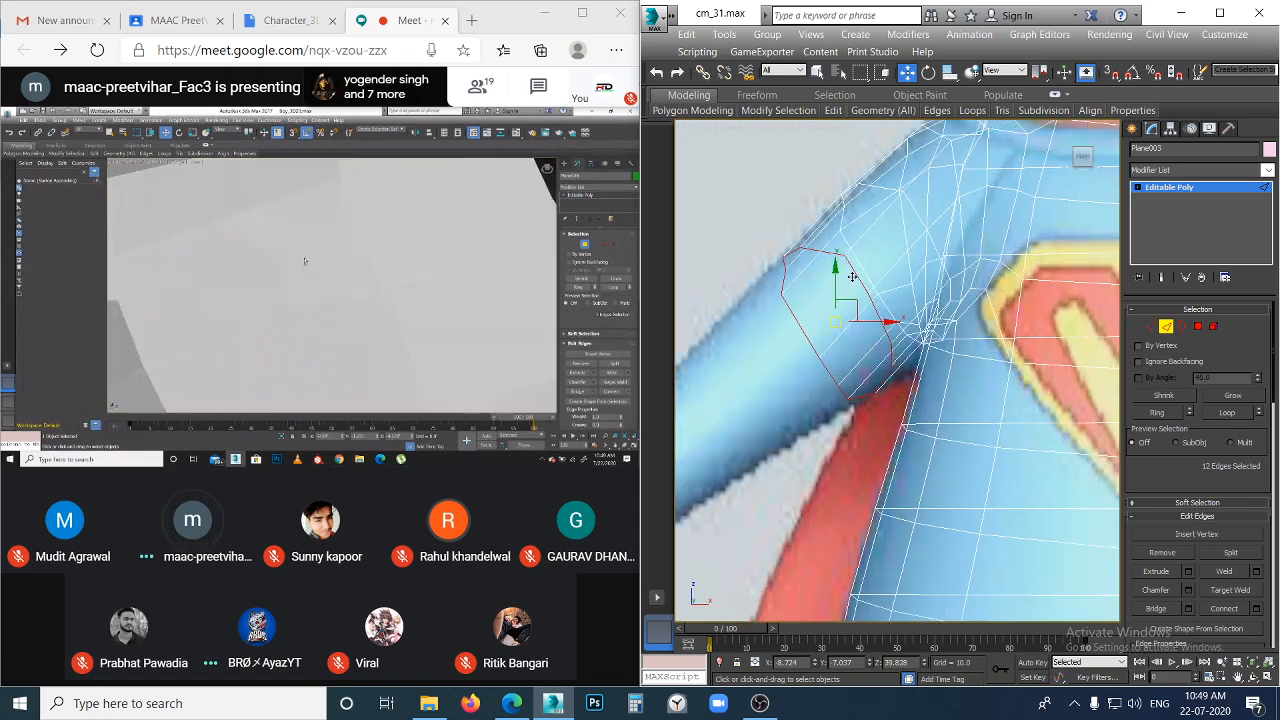
scroll(842, 316, down, 3)
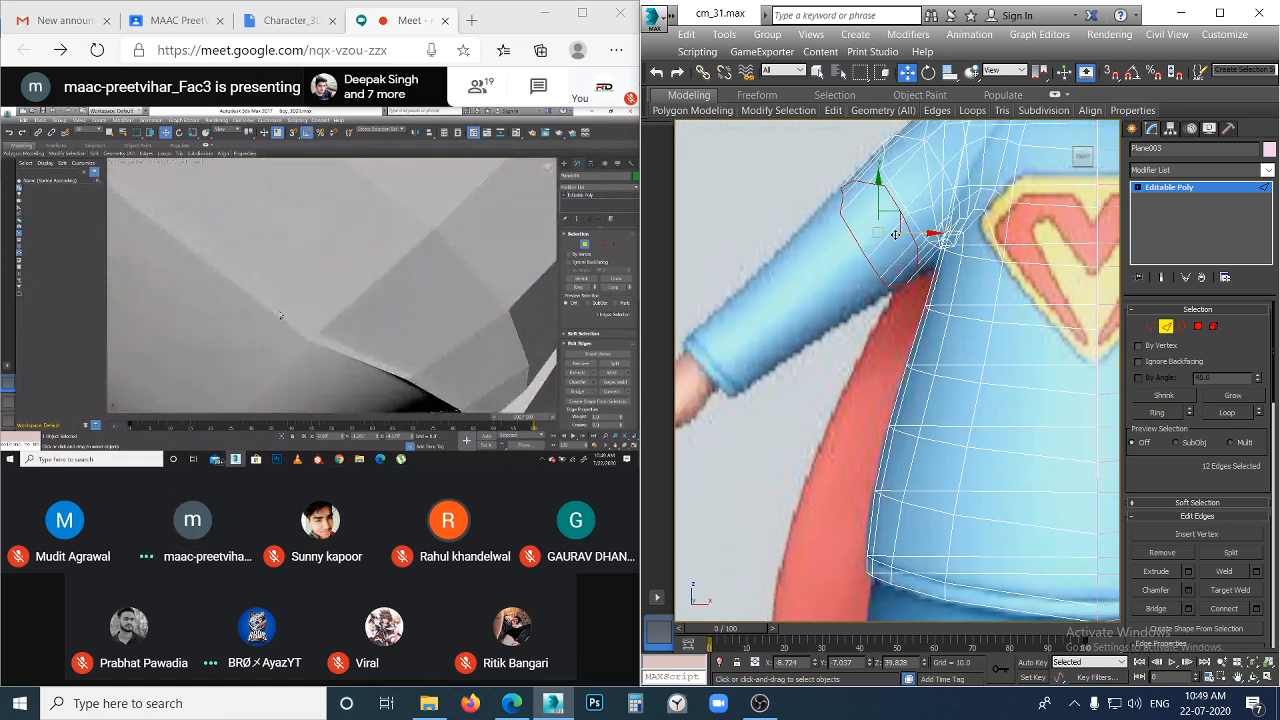
key(r)
drag(881, 223, 881, 228)
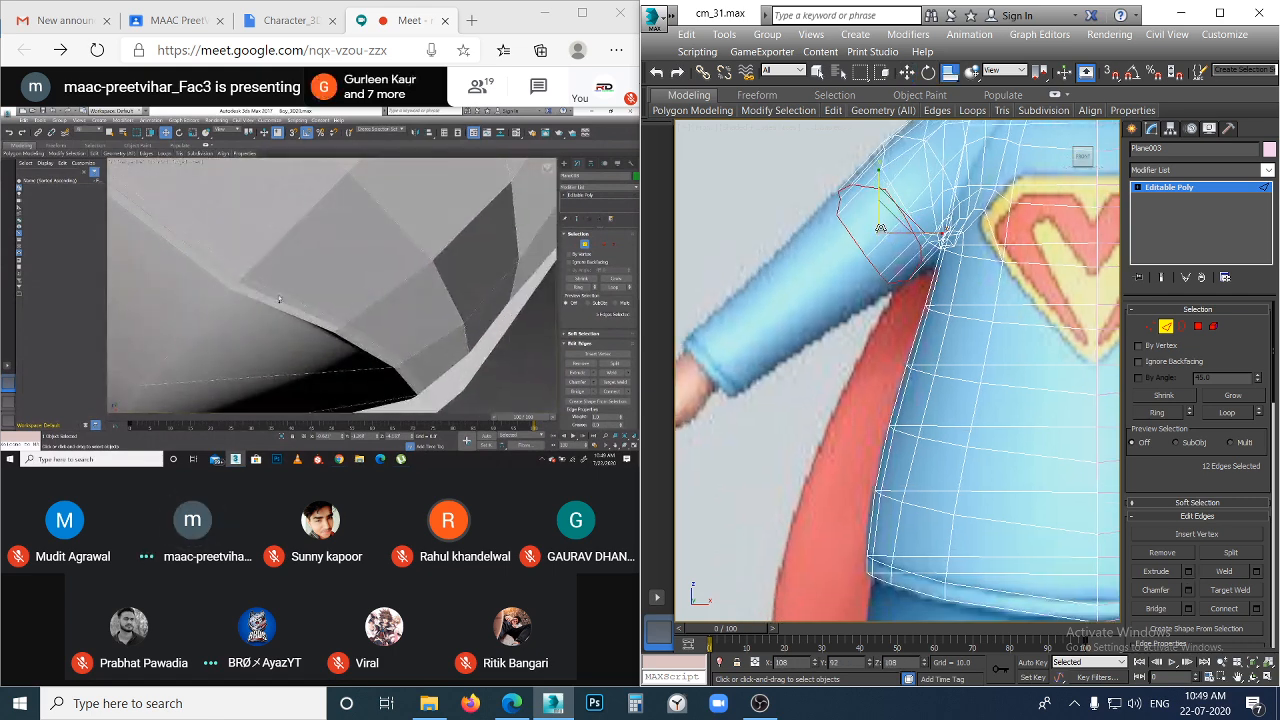
click(880, 272)
scroll(853, 279, up, 4)
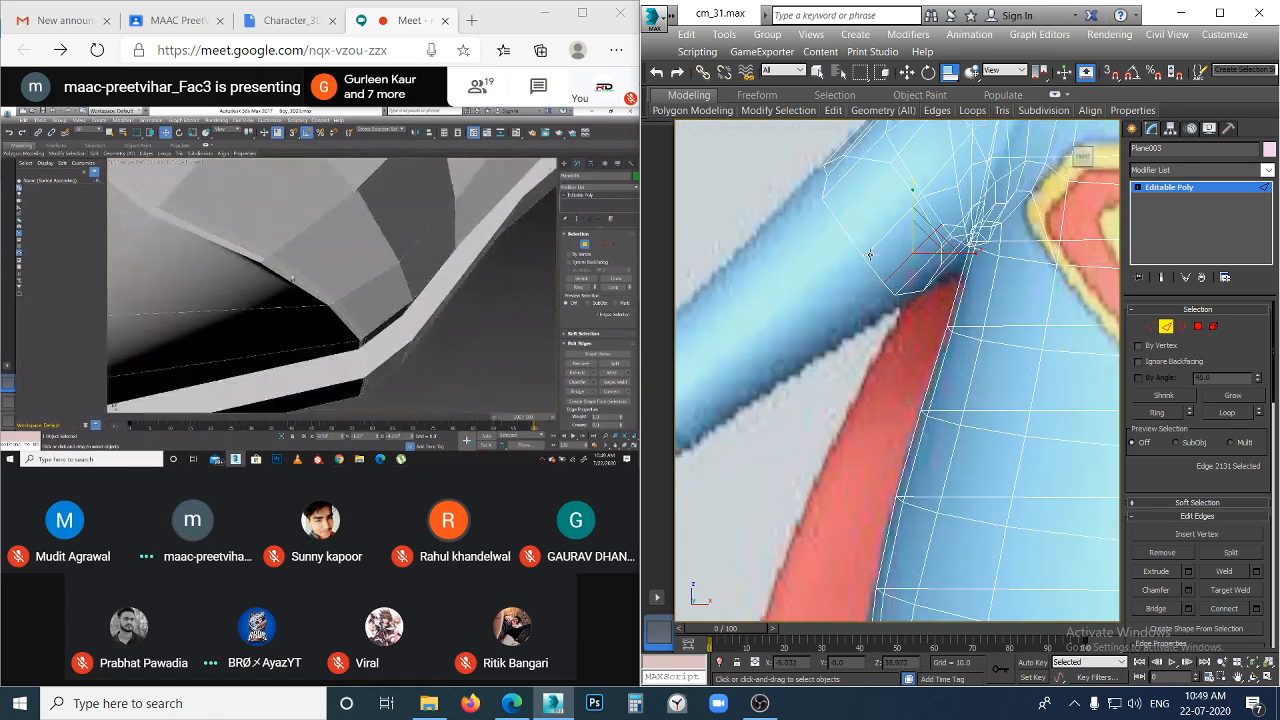
scroll(855, 238, down, 3)
key(1)
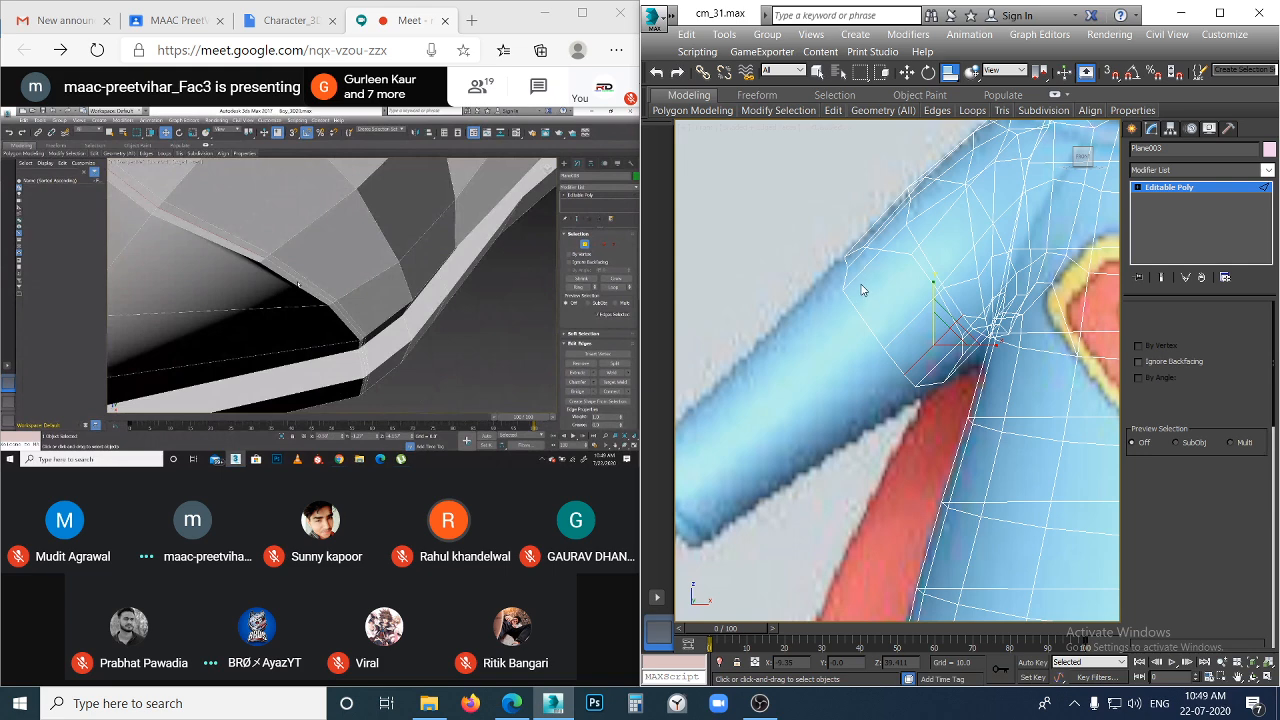
click(846, 265)
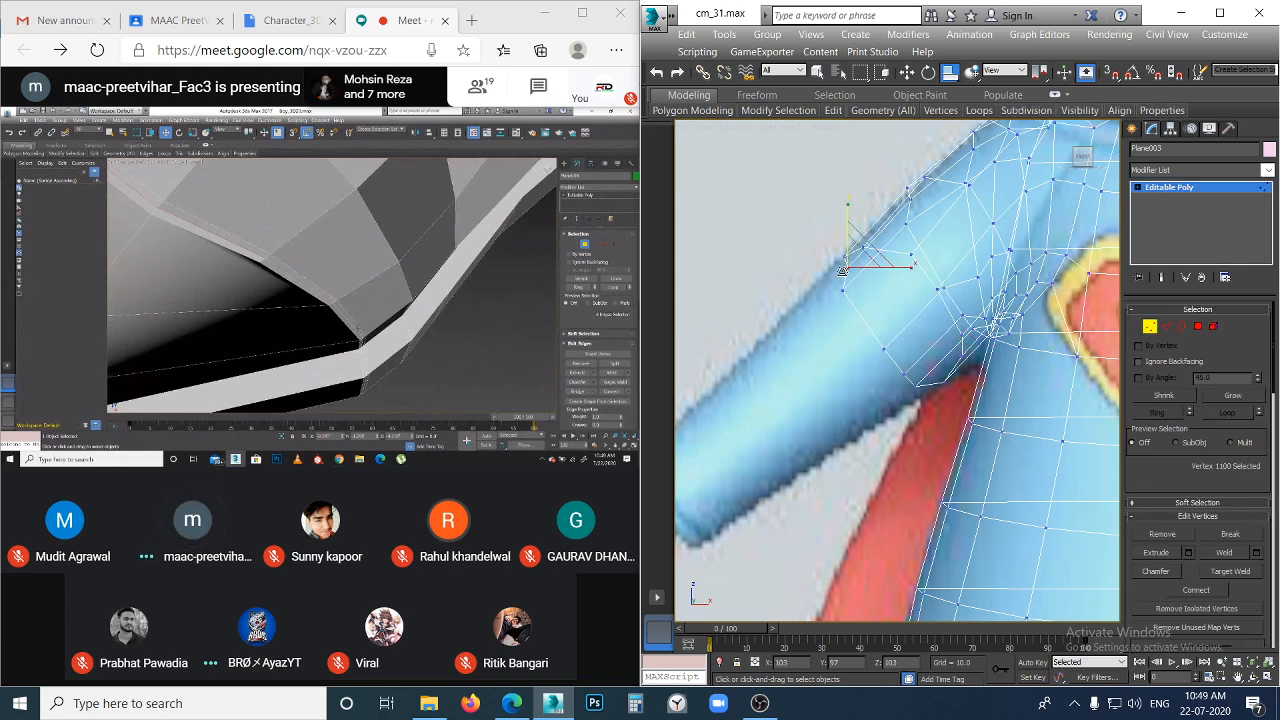
key(w)
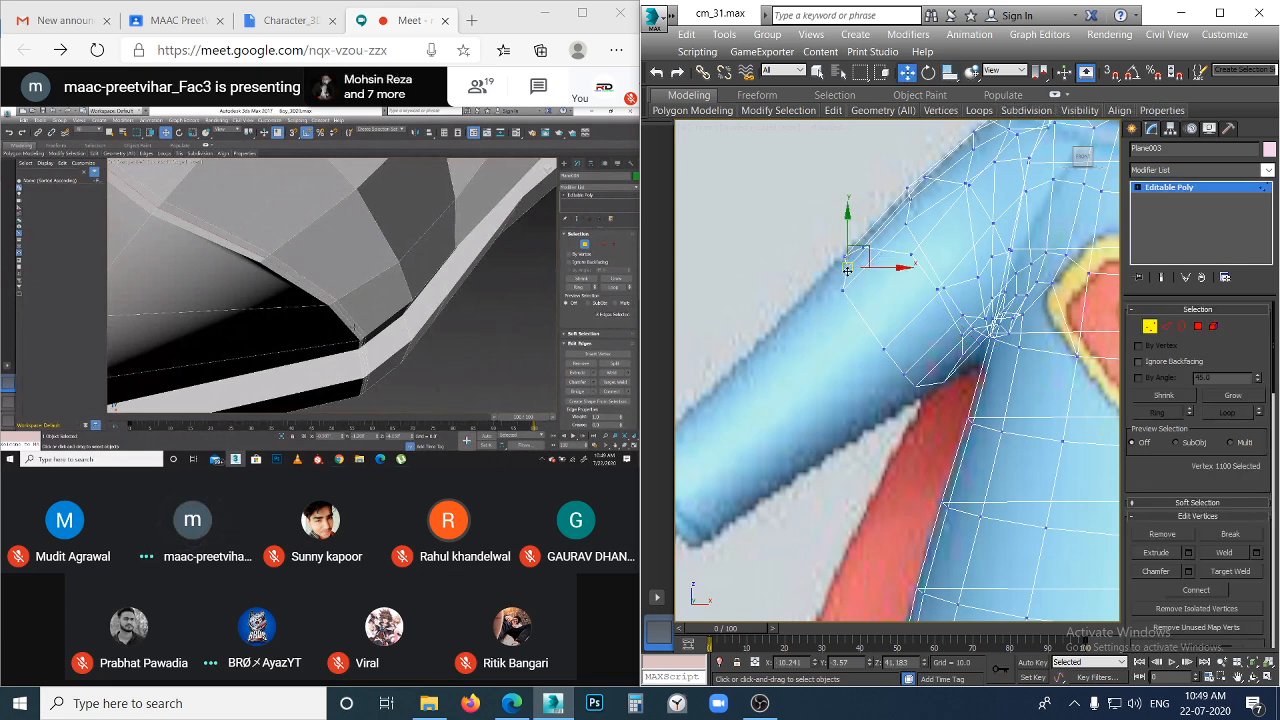
click(841, 273)
scroll(855, 255, down, 6)
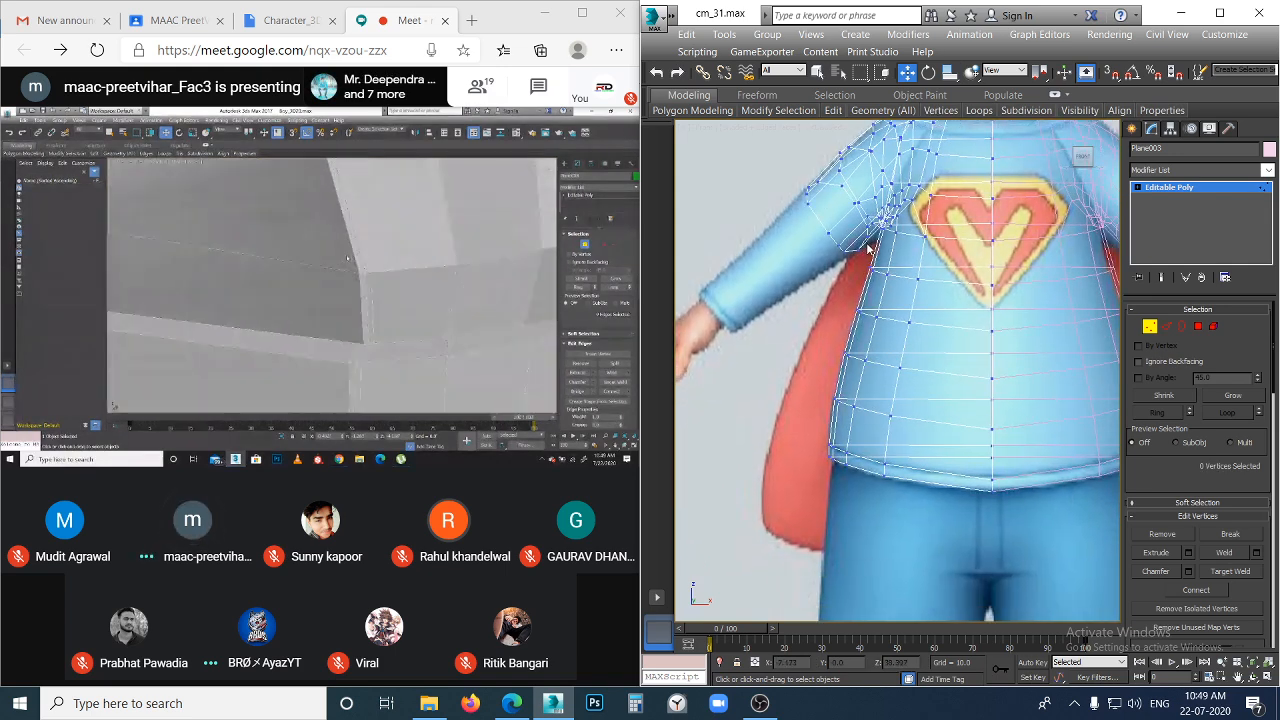
- Select the outermost sleeve ring's full edge loop and extrude it down the arm to the cuff in the reference image
key(2)
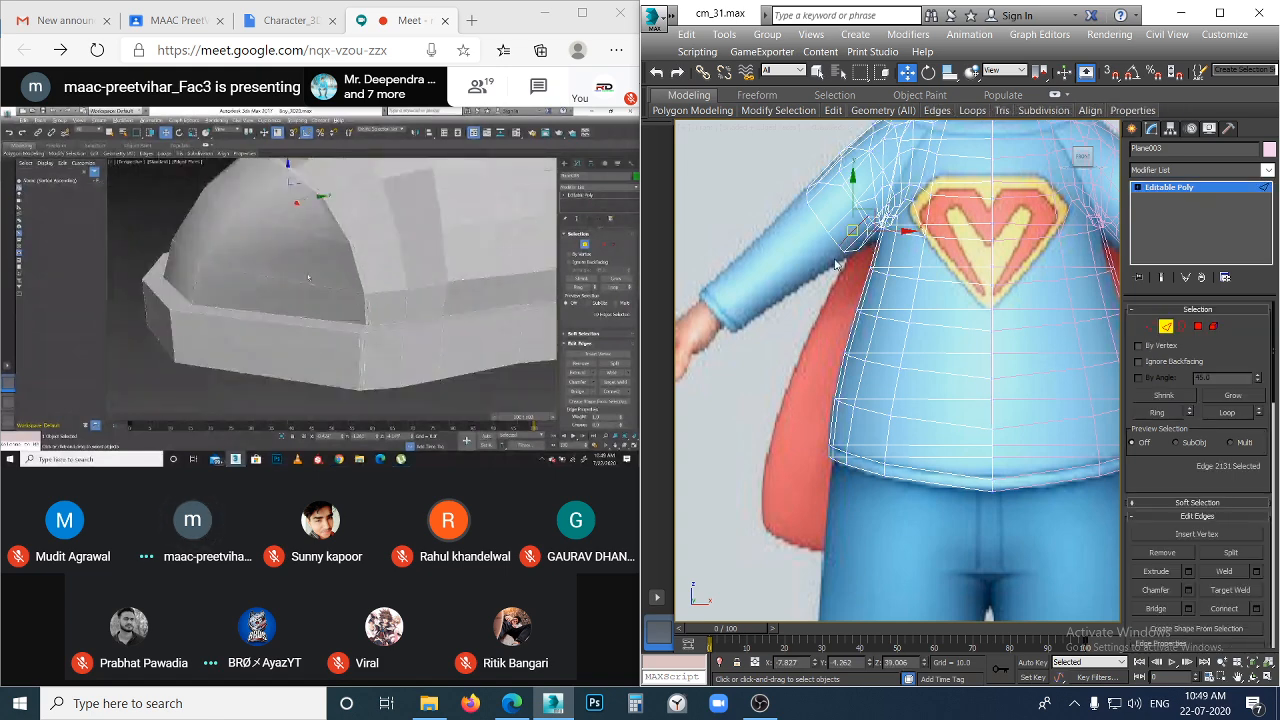
scroll(836, 245, up, 3)
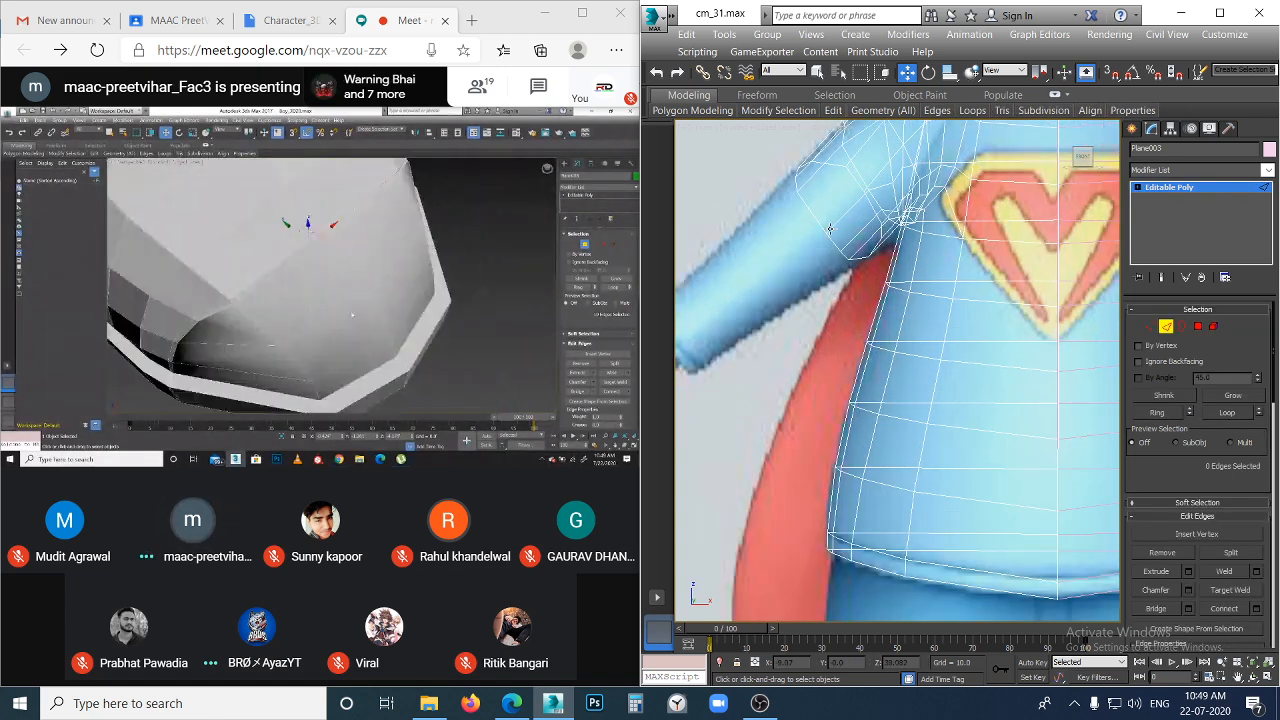
click(829, 229)
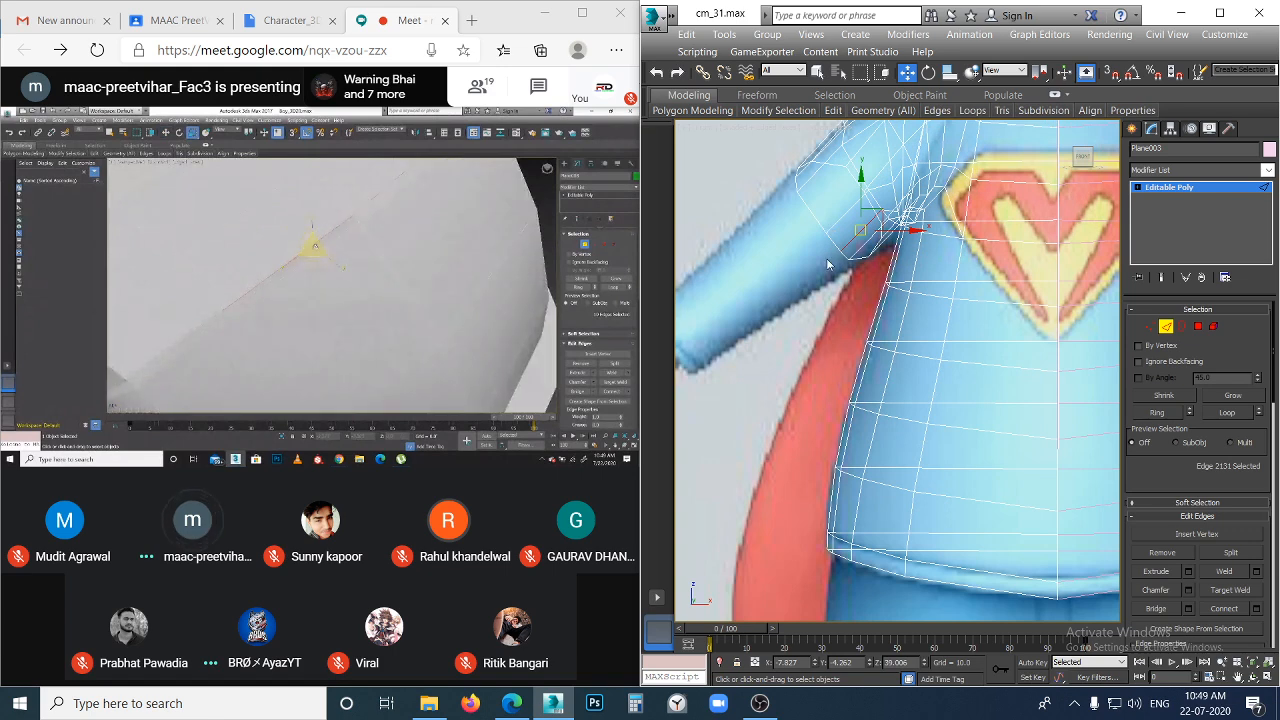
click(822, 227)
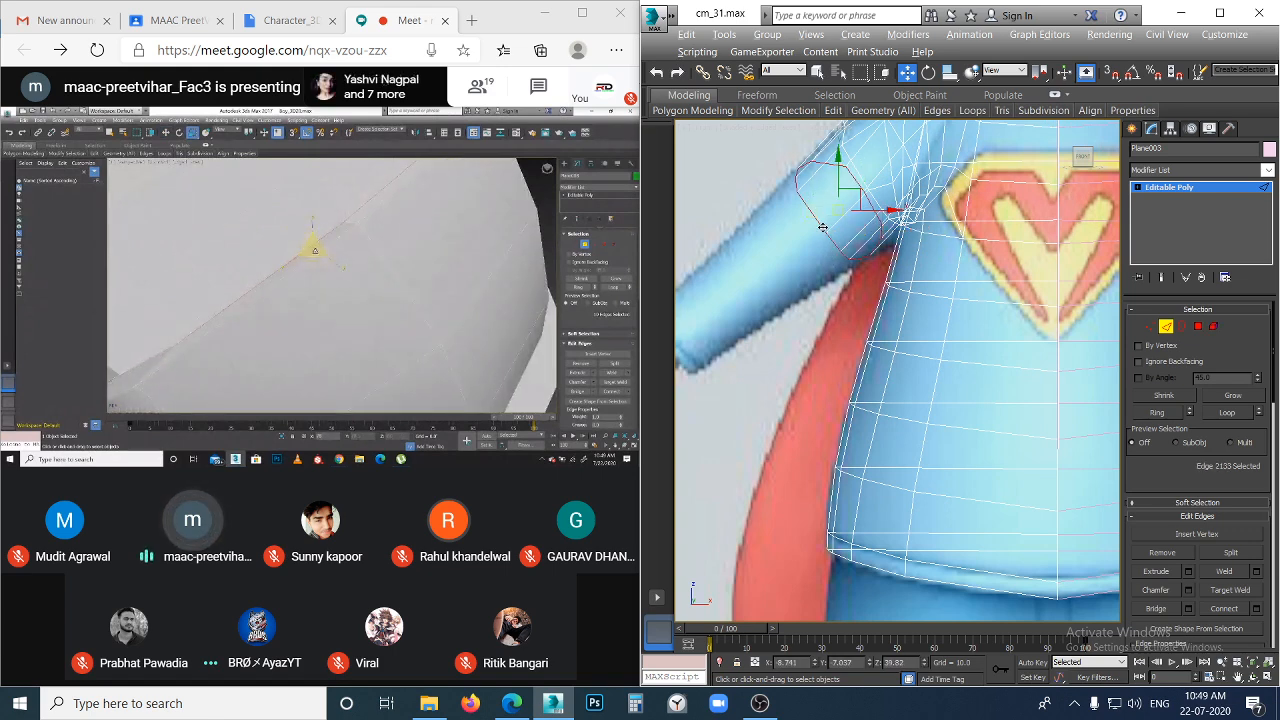
double_click(822, 227)
scroll(848, 185, down, 4)
scroll(848, 185, down, 8)
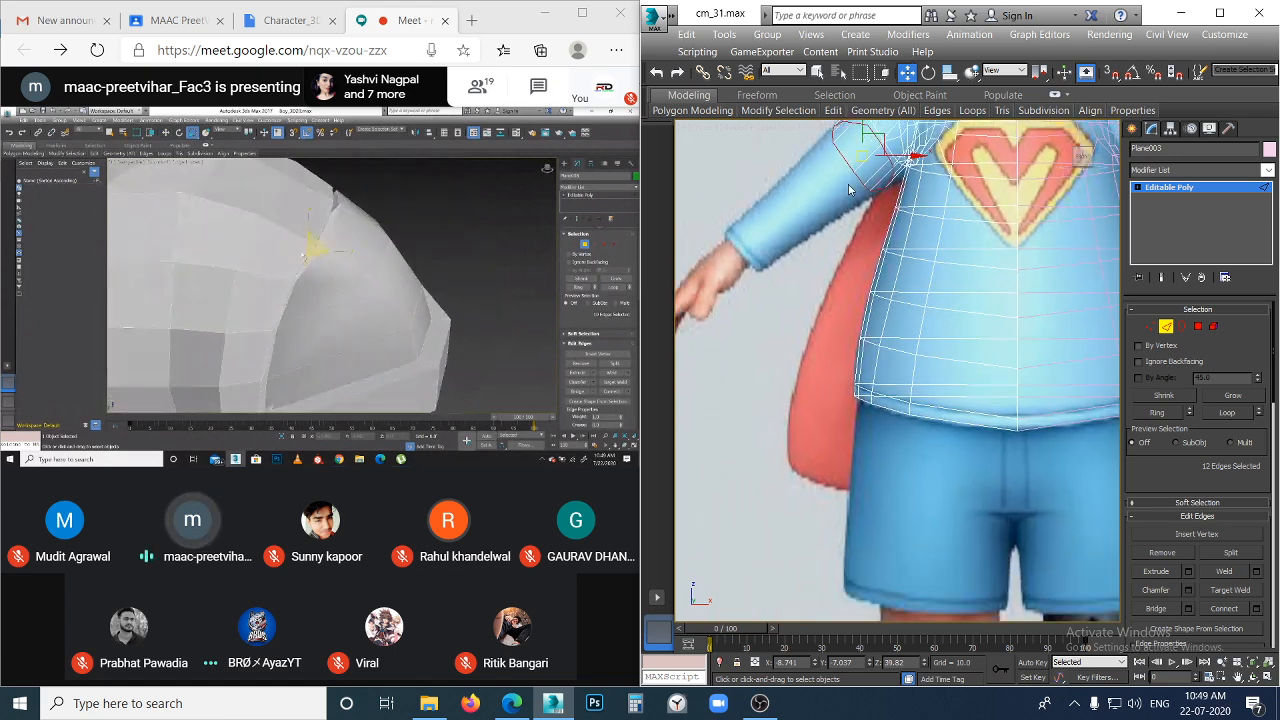
scroll(888, 230, up, 6)
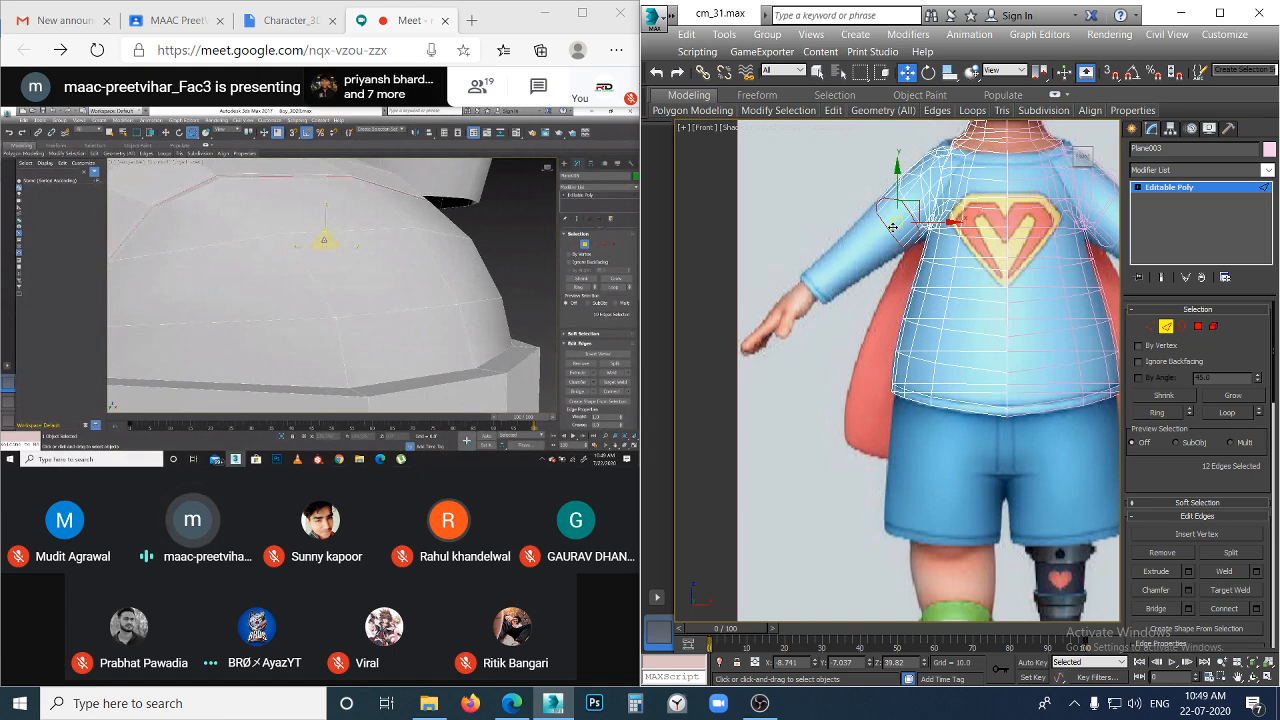
shift+drag(893, 227, 815, 290)
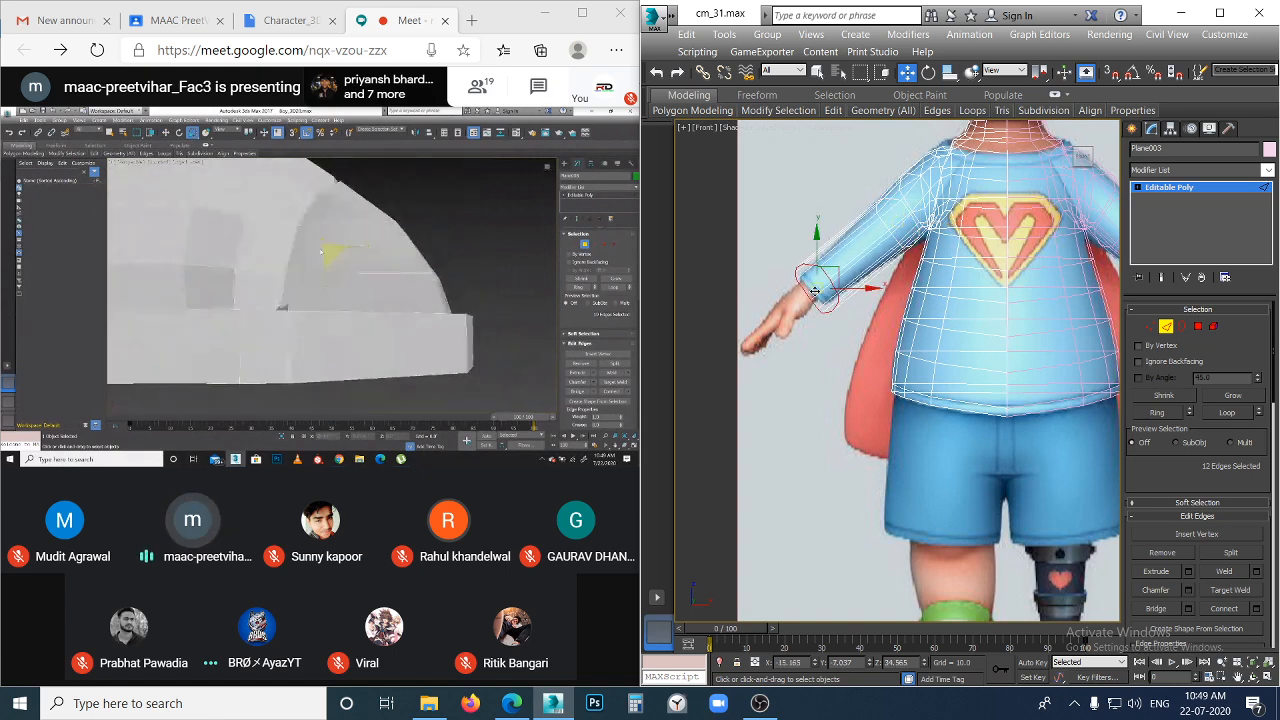
- Scale the new cuff ring to match the sleeve opening at the wrist, and deselect it
scroll(812, 292, up, 2)
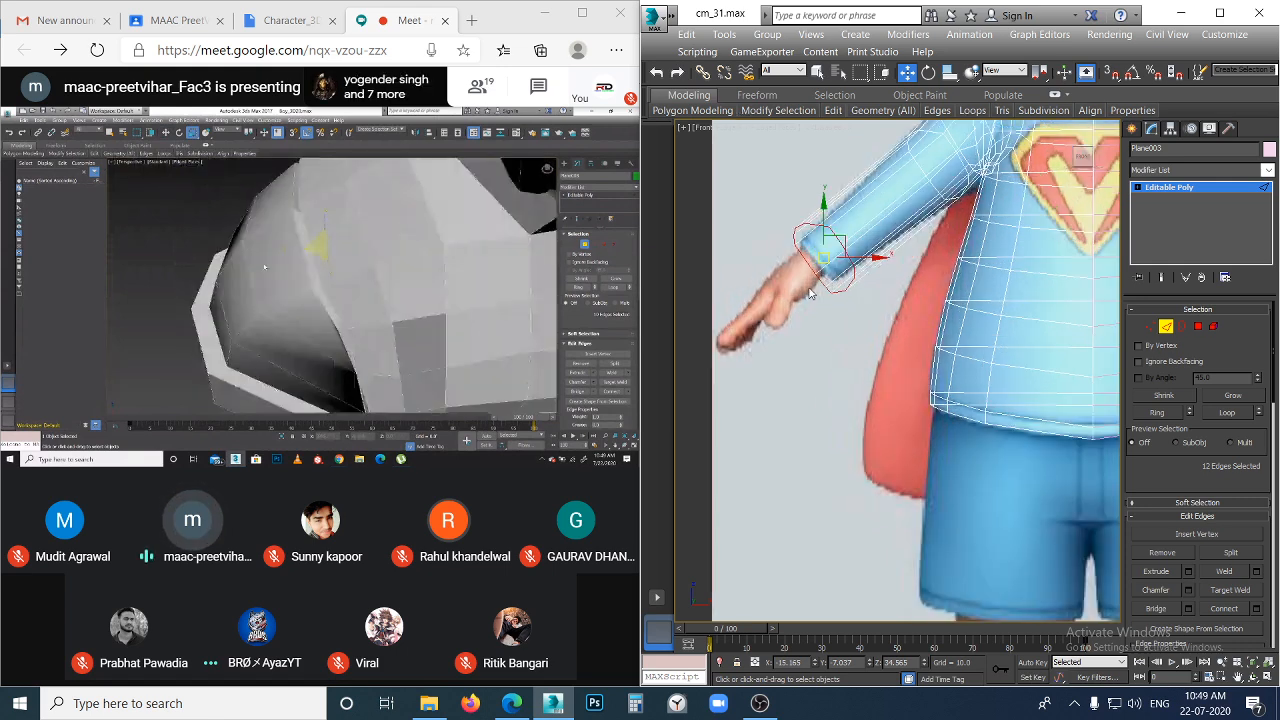
middle_drag(810, 292, 835, 300)
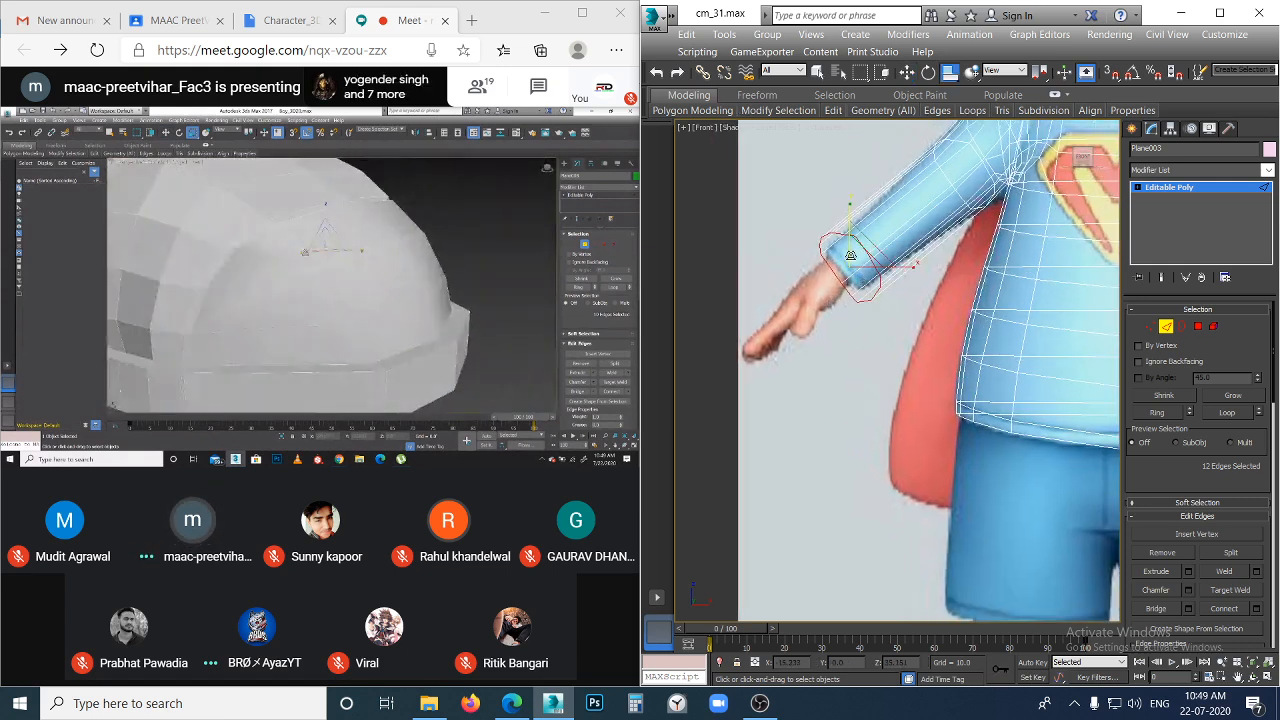
drag(855, 255, 872, 295)
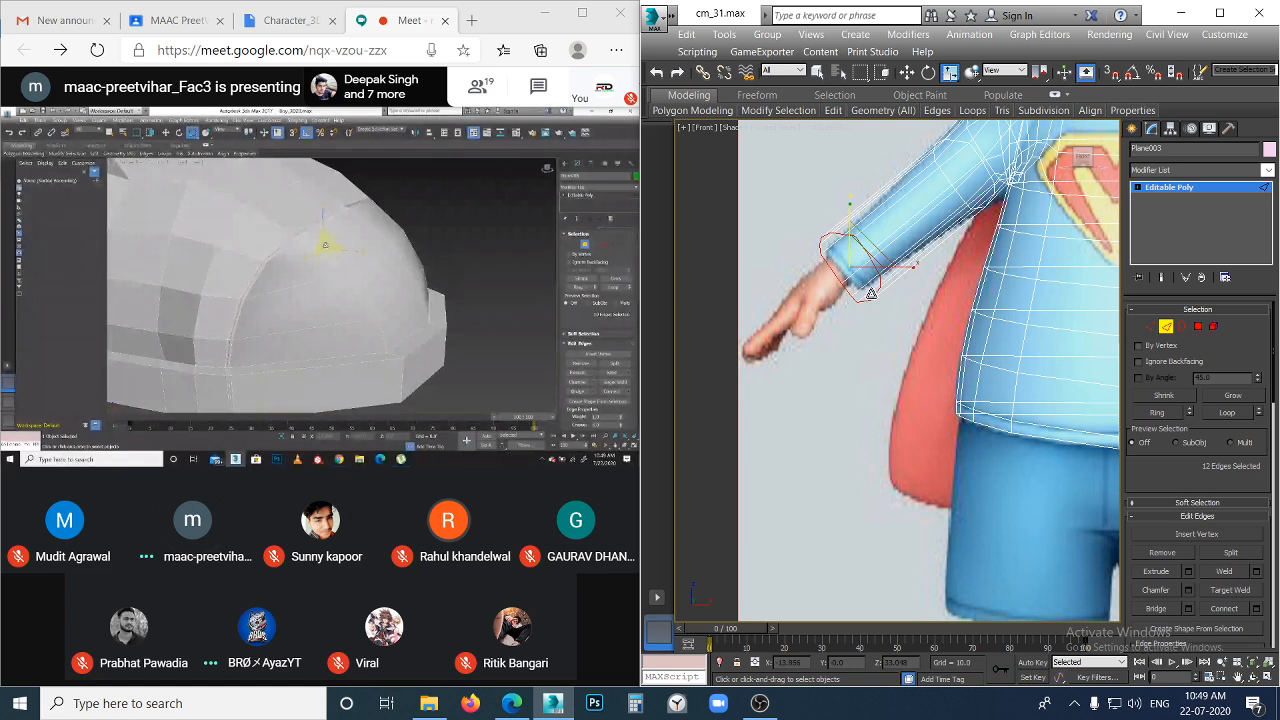
drag(862, 263, 847, 296)
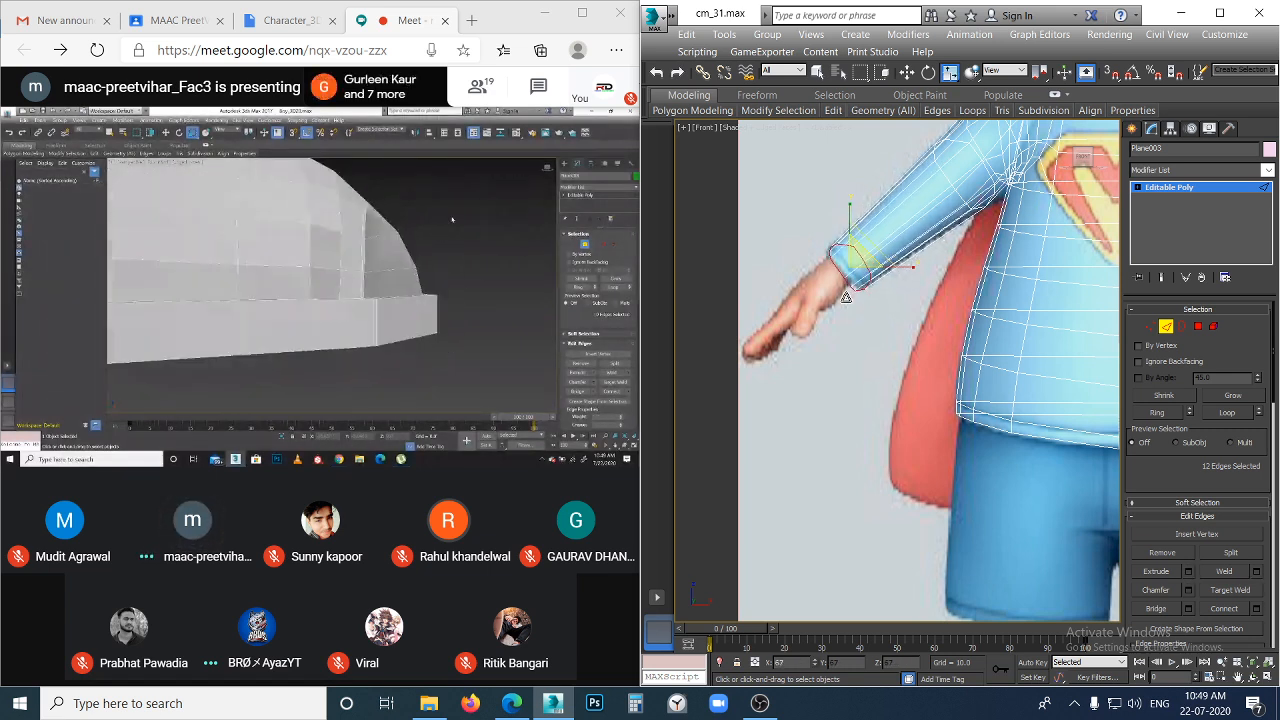
click(877, 340)
- Select the upper-arm sleeve ring, scale it down to about 94 percent, and deselect it
middle_drag(931, 306, 840, 419)
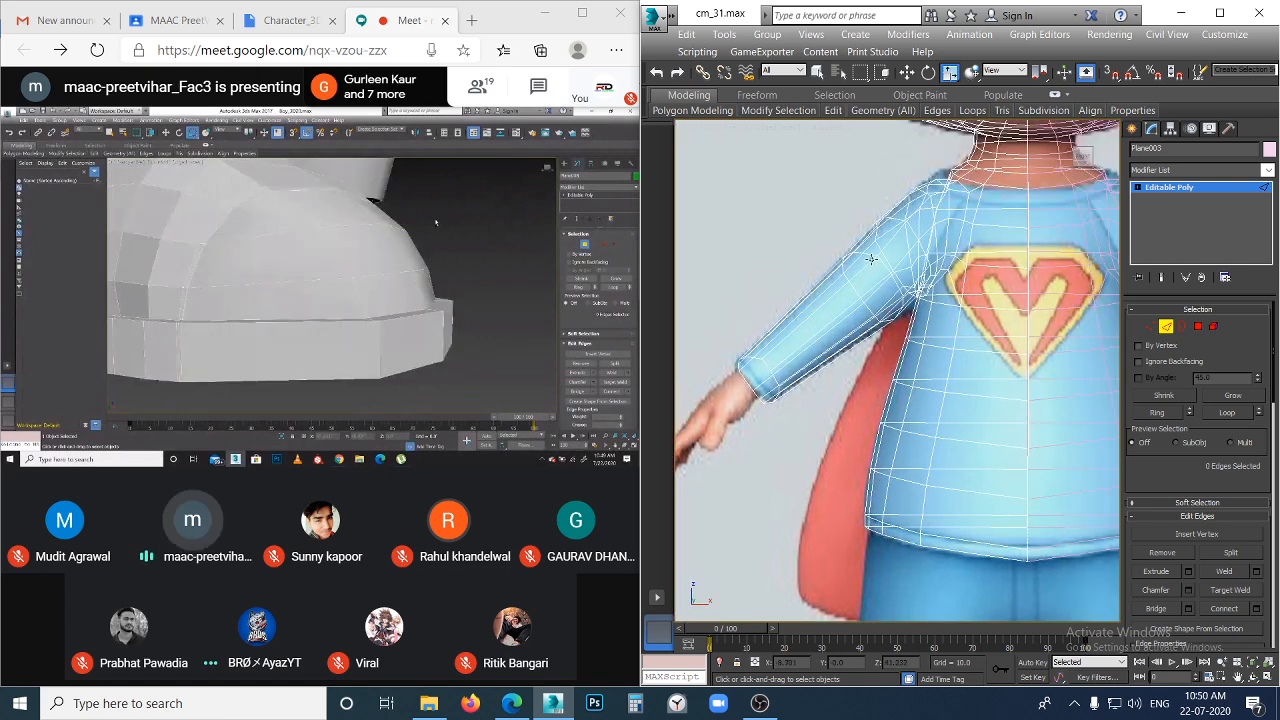
double_click(897, 312)
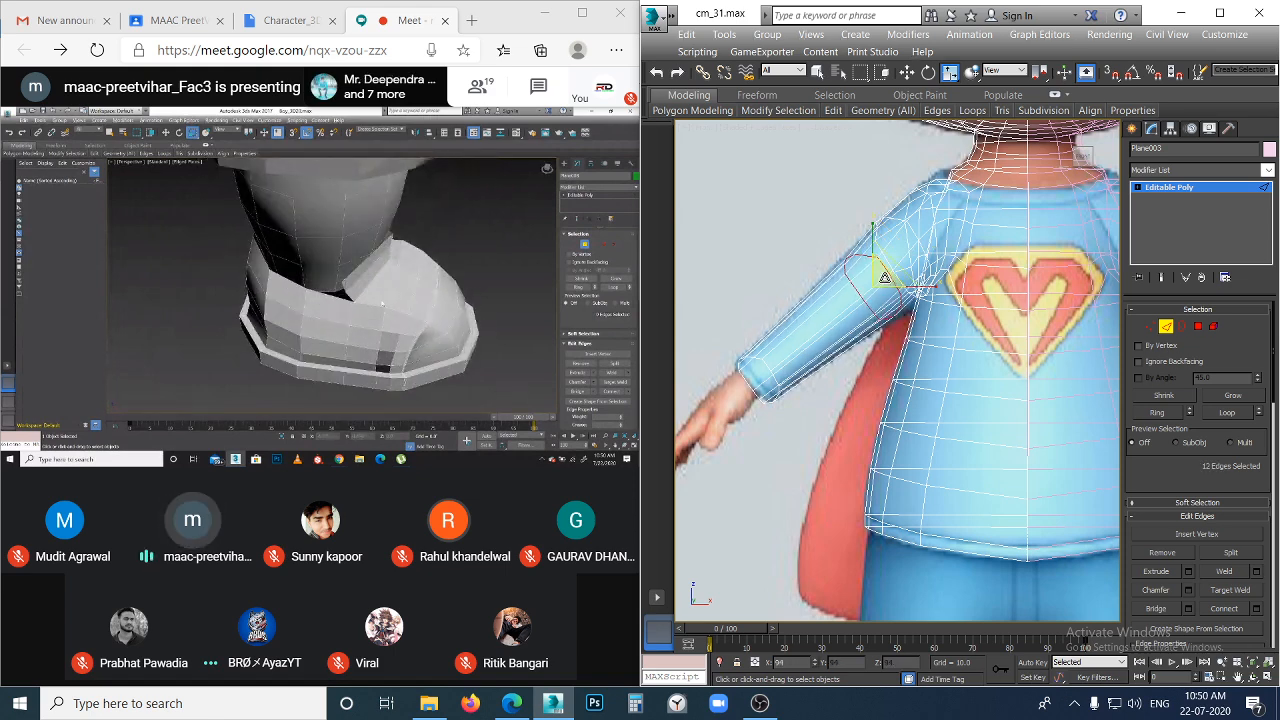
click(916, 354)
- Select the edge loop just below the shoulder and apply Set Flow to smooth its curvature
scroll(898, 223, up, 4)
click(881, 223)
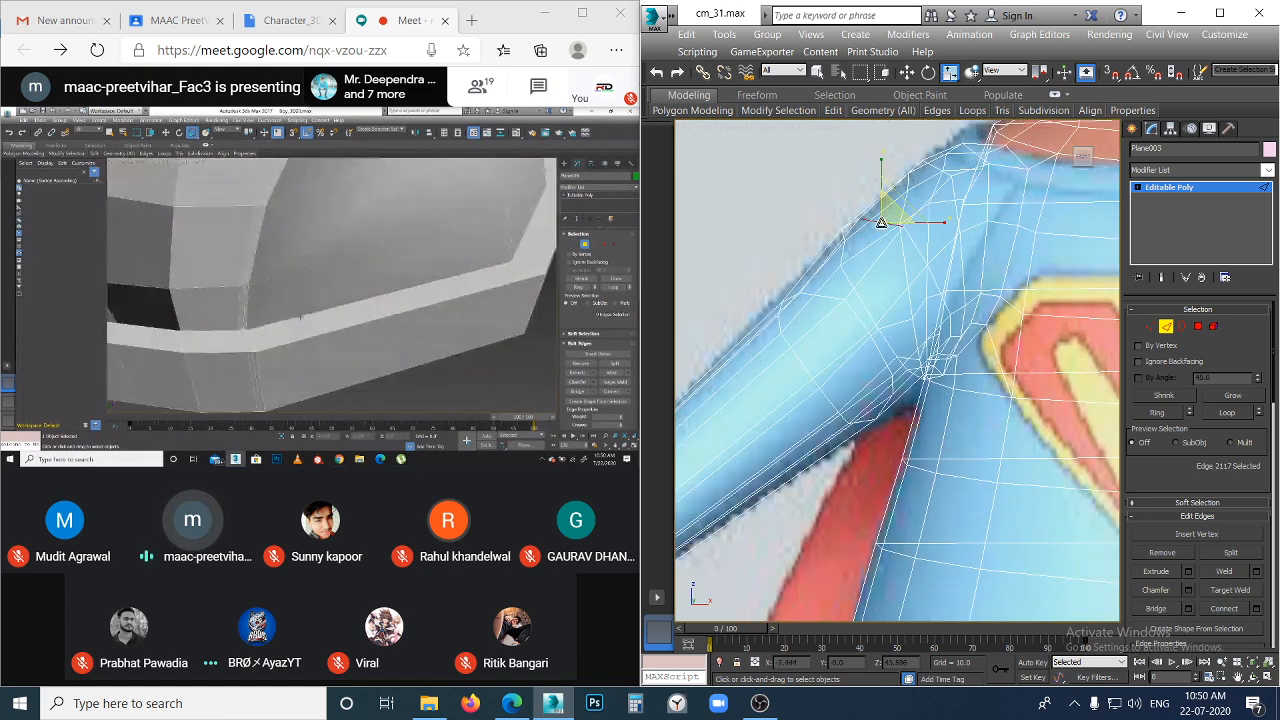
double_click(886, 220)
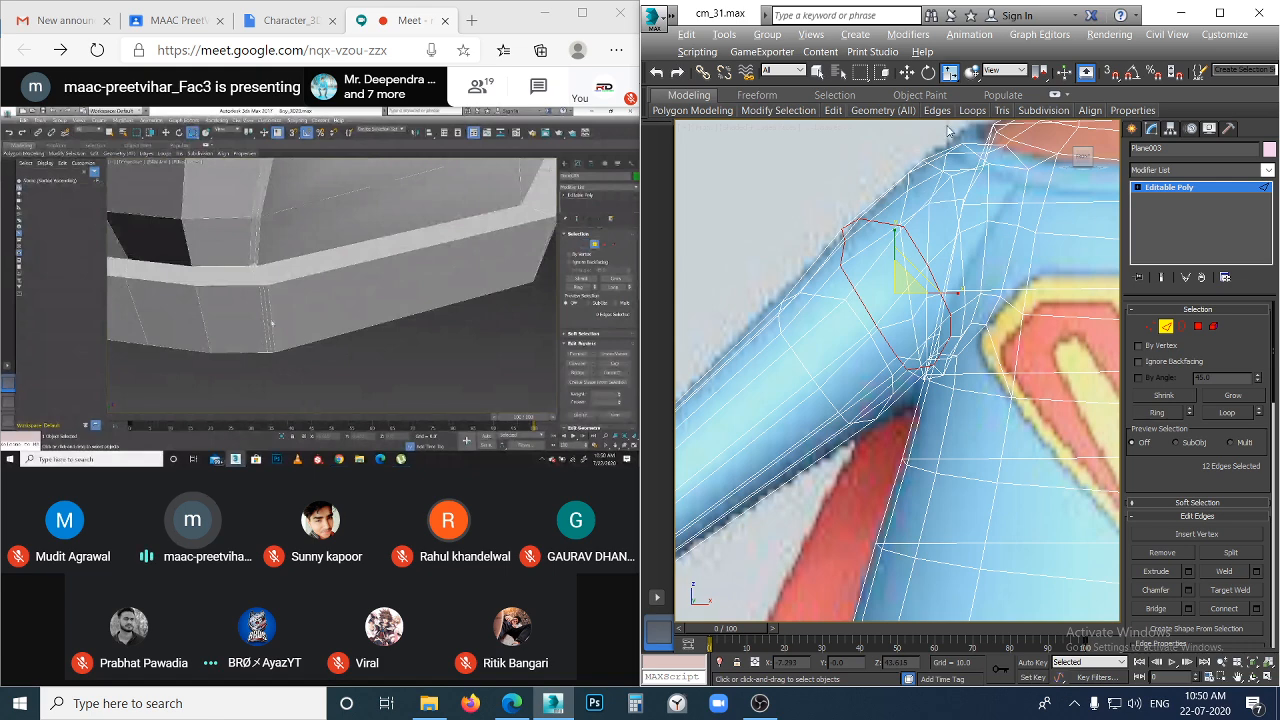
mouse_move(965, 111)
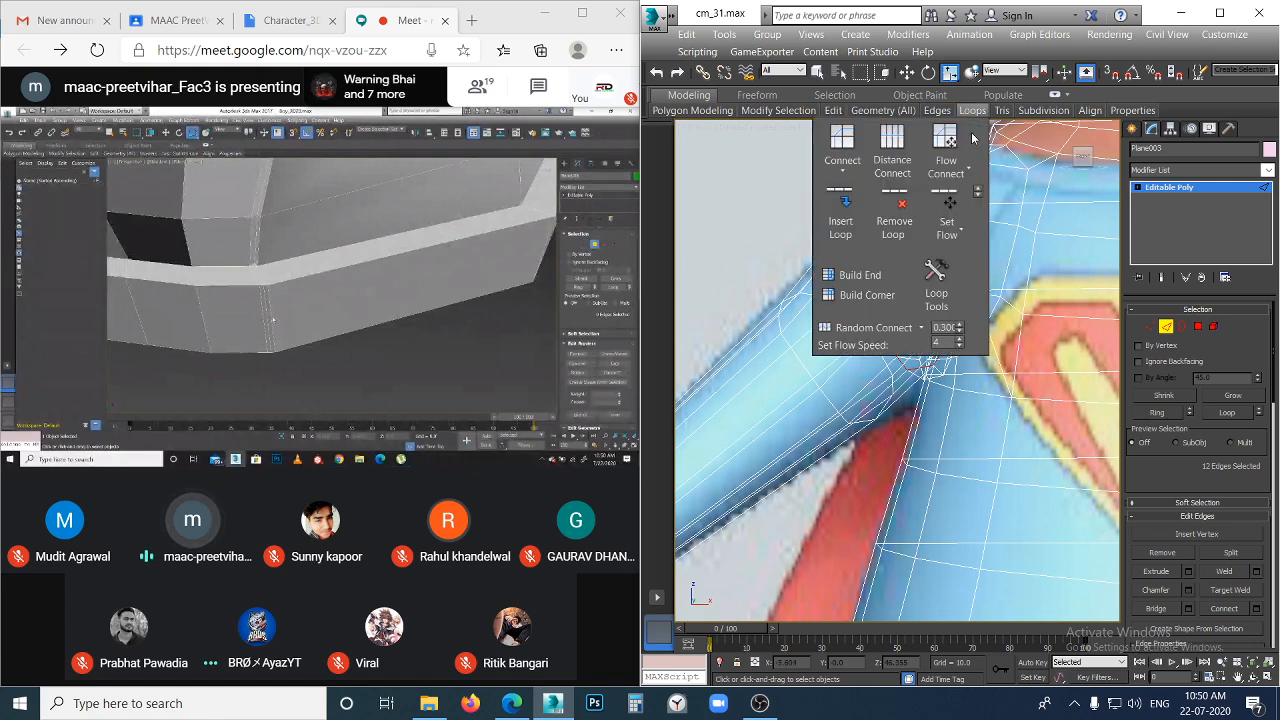
click(948, 199)
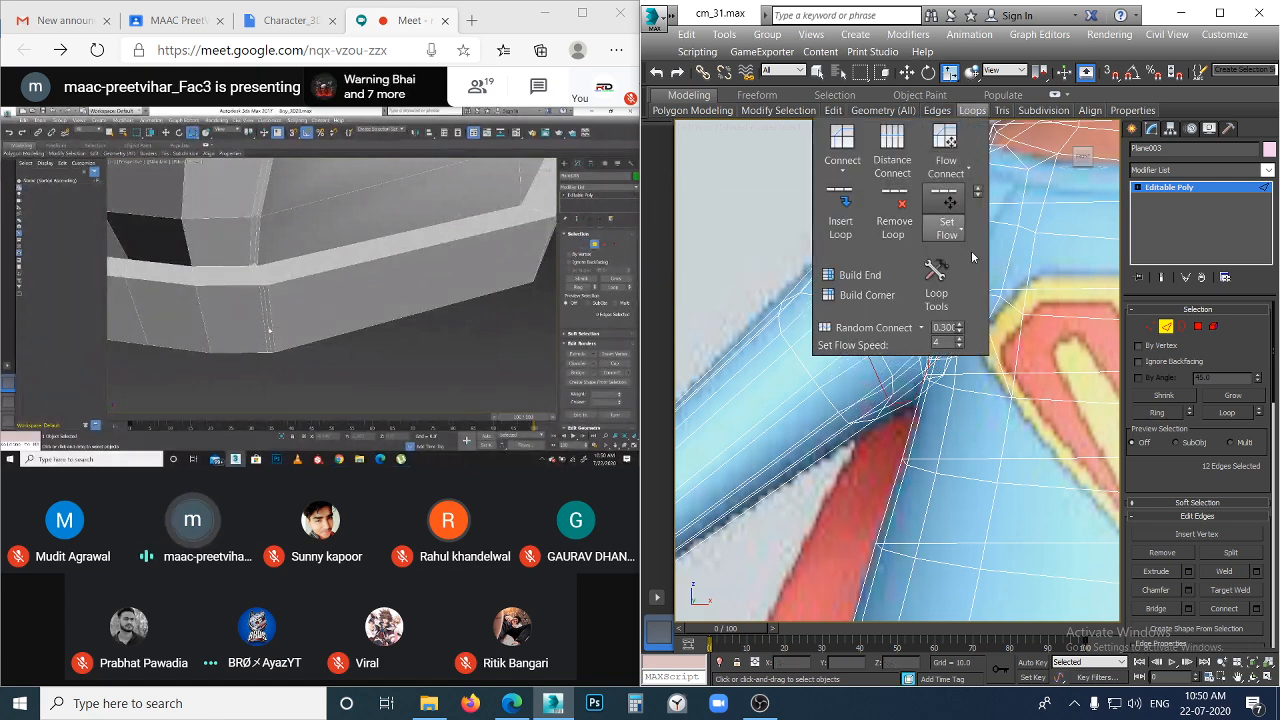
click(981, 404)
- Apply Set Flow to the next edge loop down the sleeve and clear the selection
click(846, 306)
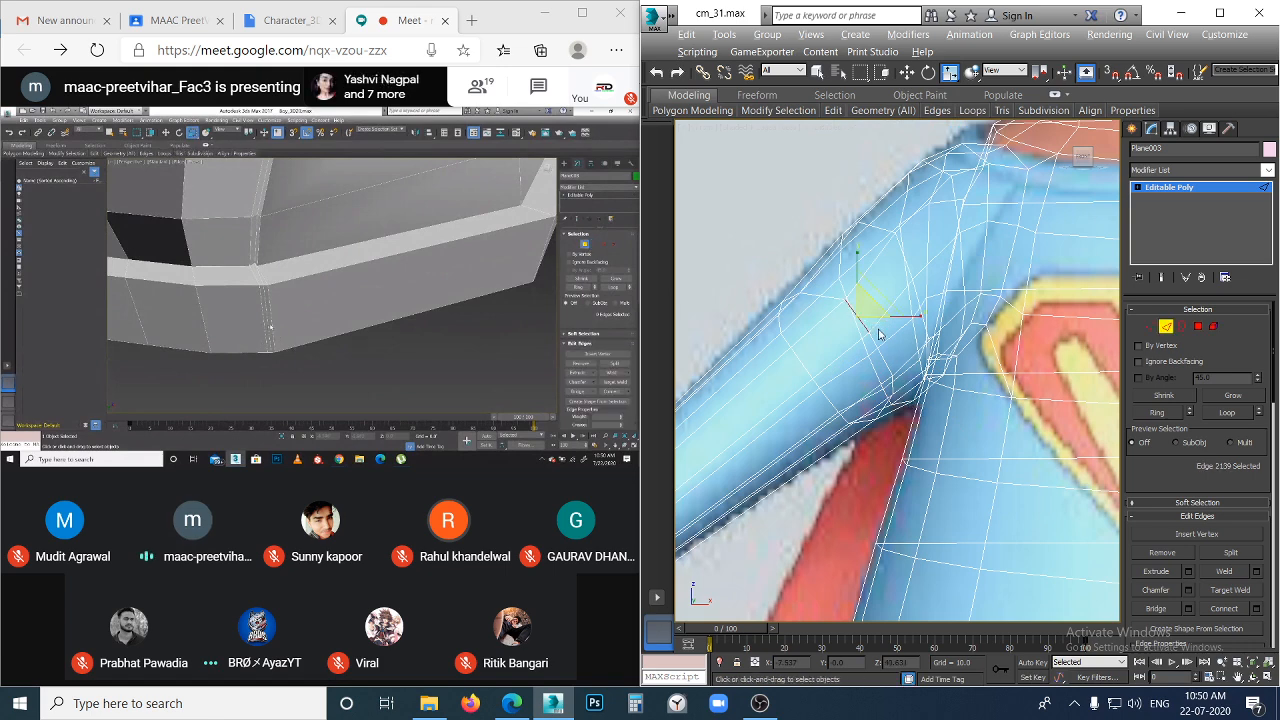
key(alt+l)
click(975, 111)
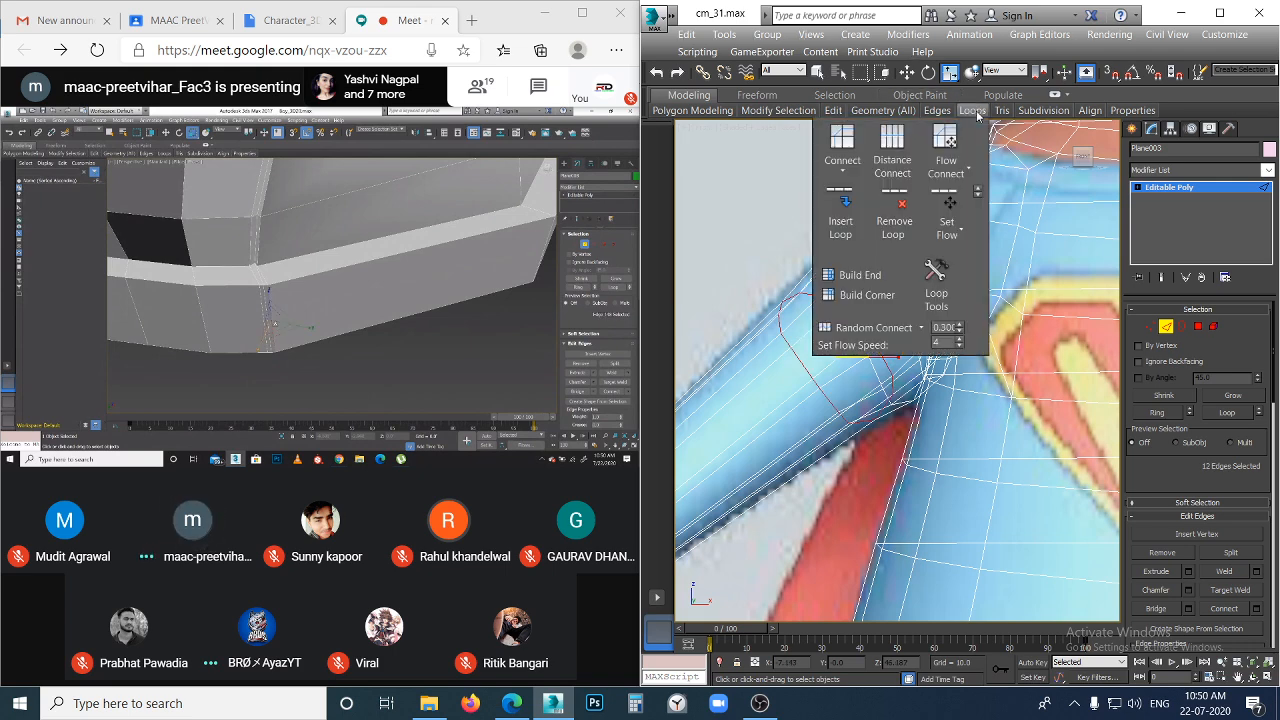
alt+middle_drag(905, 415, 876, 402)
click(876, 402)
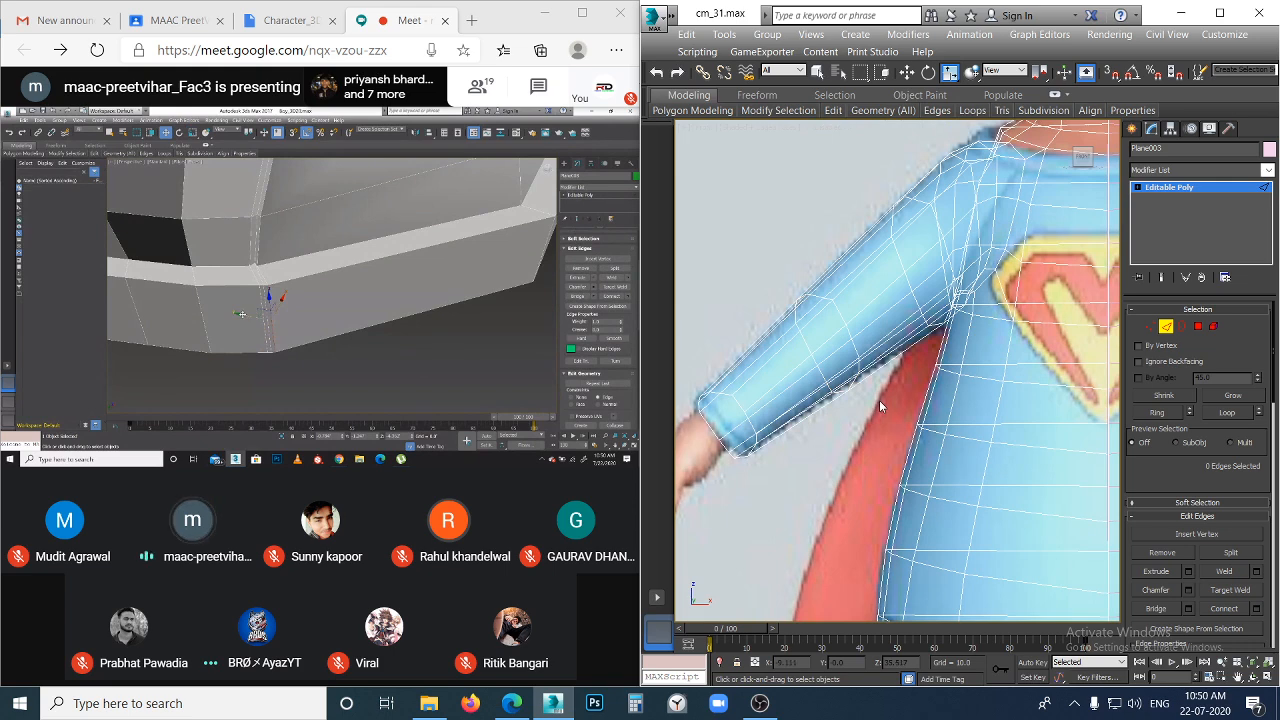
- Examine the wireframe where the shoulder meets the collar against the reference image
alt+middle_drag(901, 378, 865, 444)
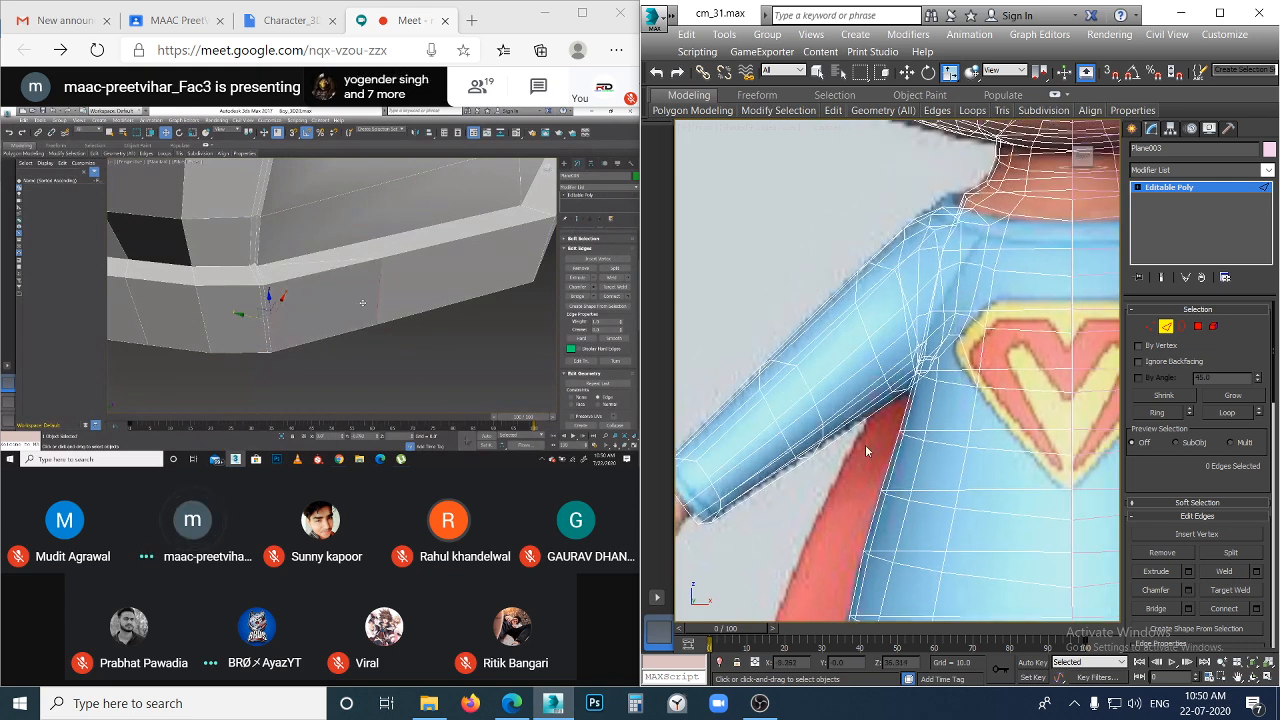
scroll(865, 444, down, 2)
scroll(931, 227, up, 5)
alt+middle_drag(931, 227, 937, 257)
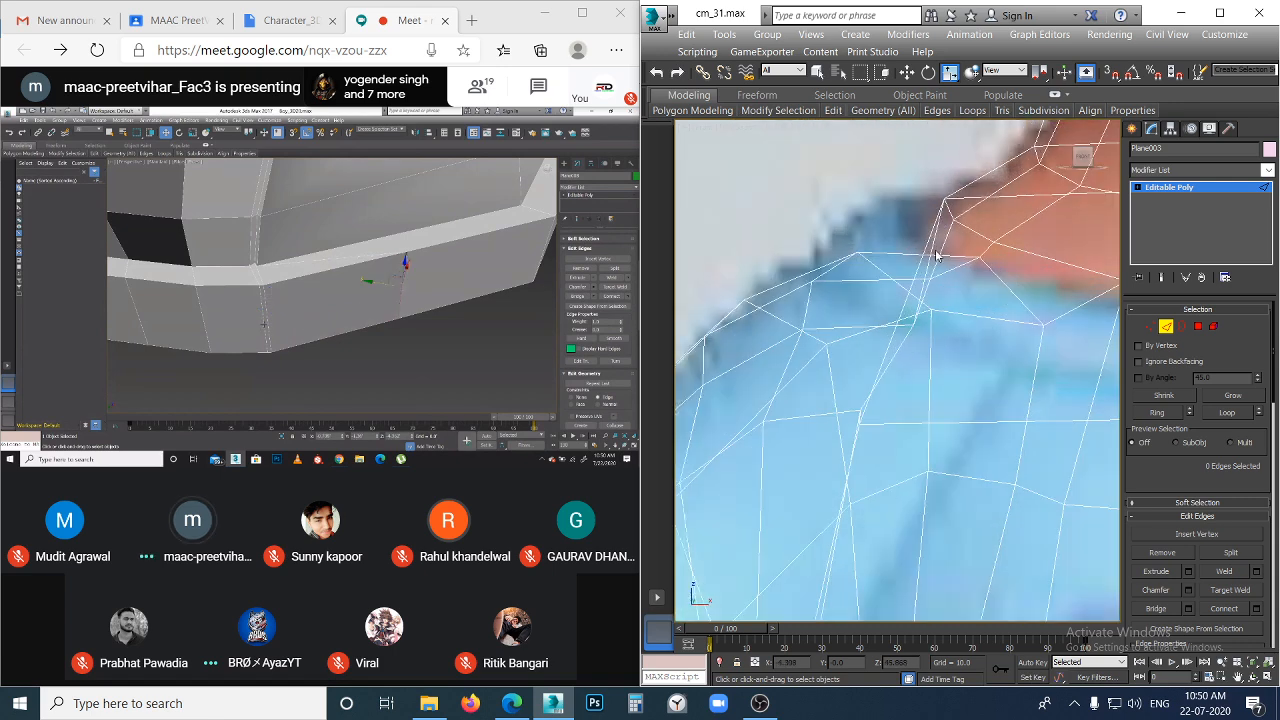
click(933, 251)
click(1008, 305)
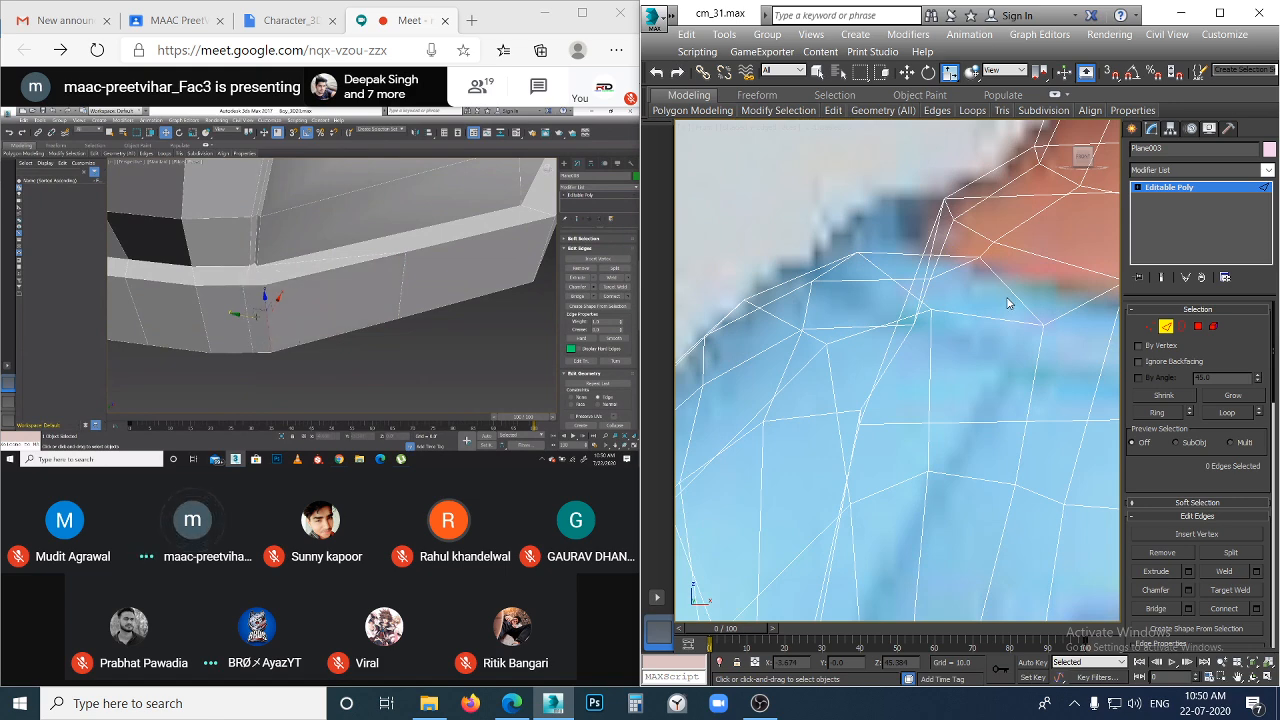
scroll(752, 143, down, 8)
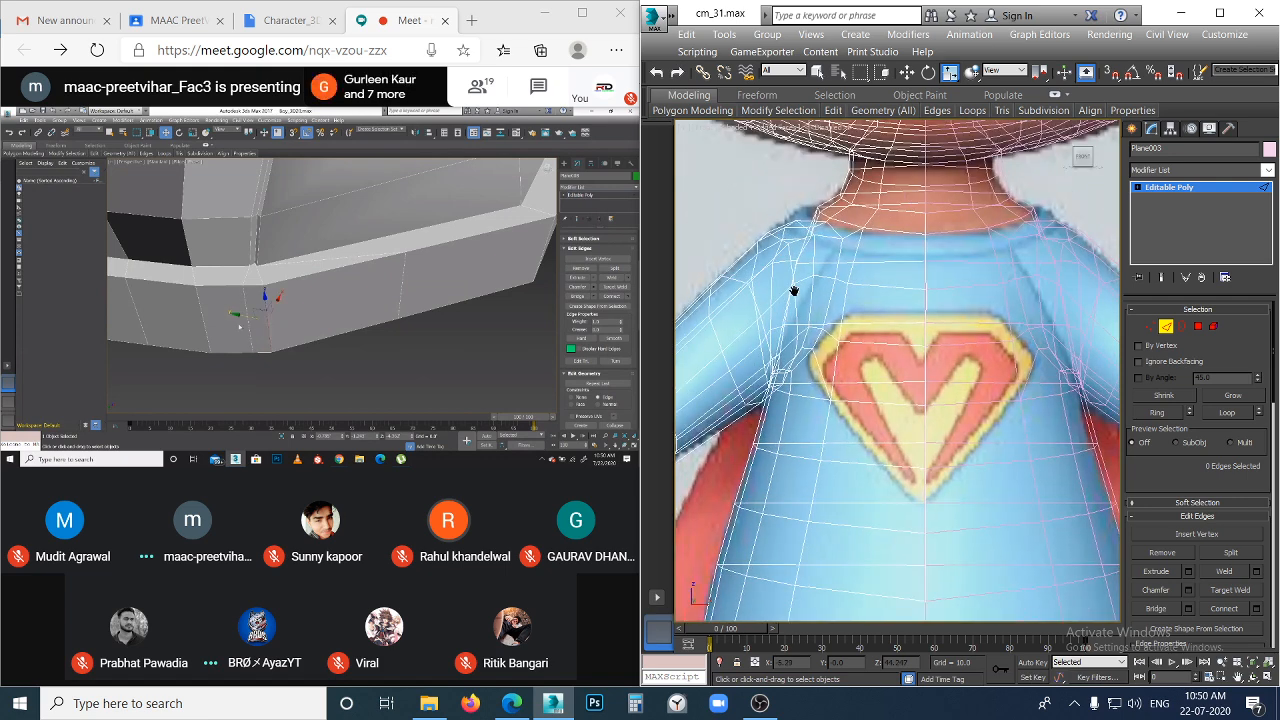
- Move the timeline to frame 100 to display the model as solid shaded, and check the sleeve and shoulder shape
drag(733, 631, 1082, 636)
scroll(964, 494, down, 4)
scroll(962, 494, up, 10)
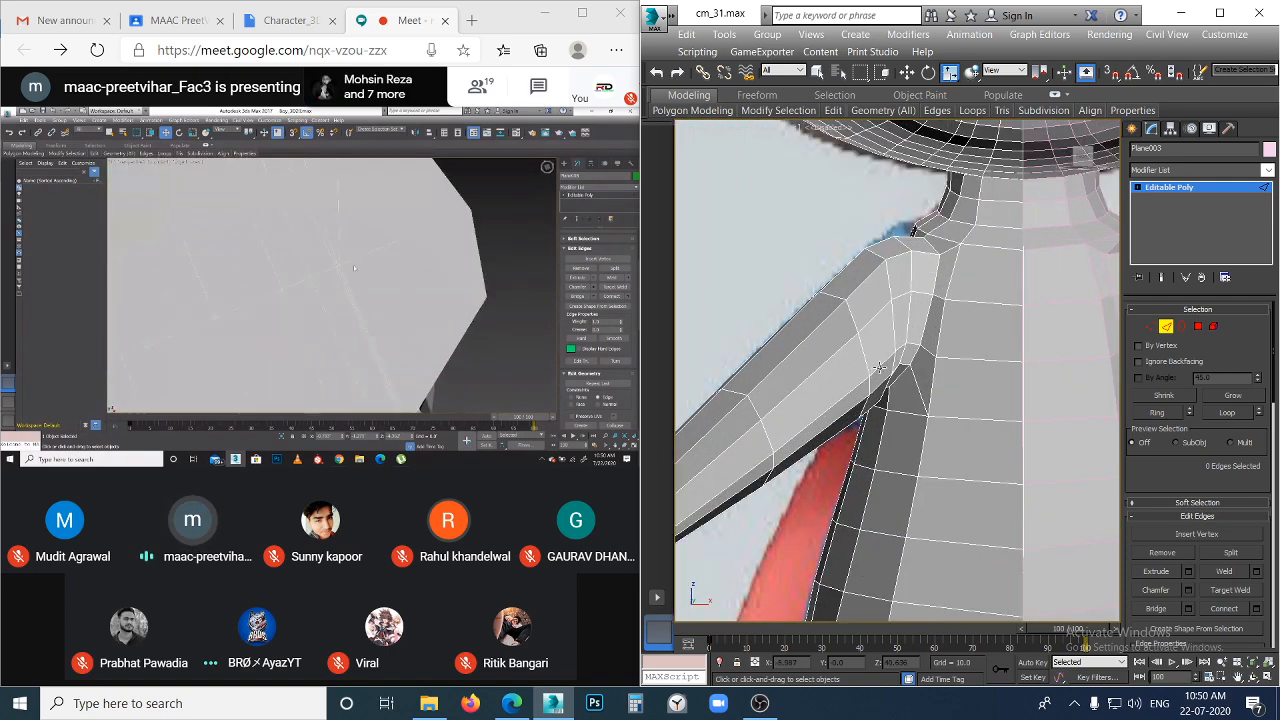
scroll(879, 367, down, 4)
middle_drag(925, 365, 957, 357)
scroll(957, 356, up, 5)
scroll(957, 356, down, 3)
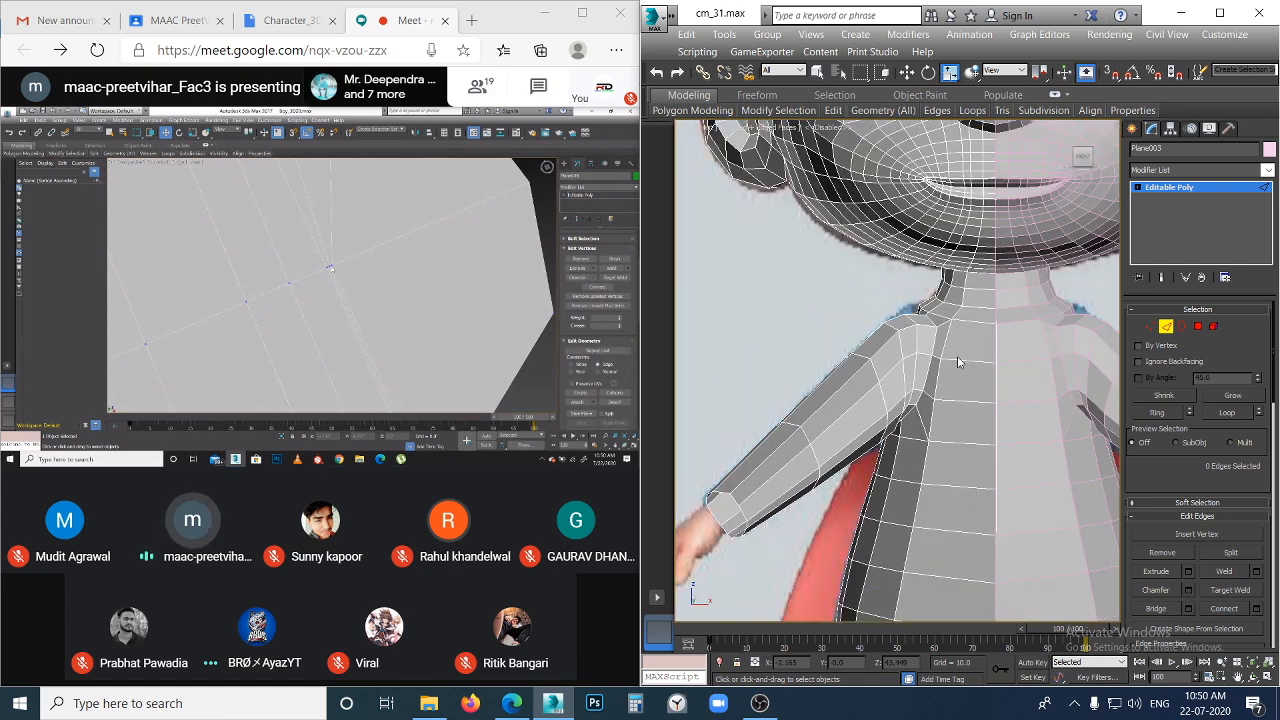
scroll(986, 318, up, 3)
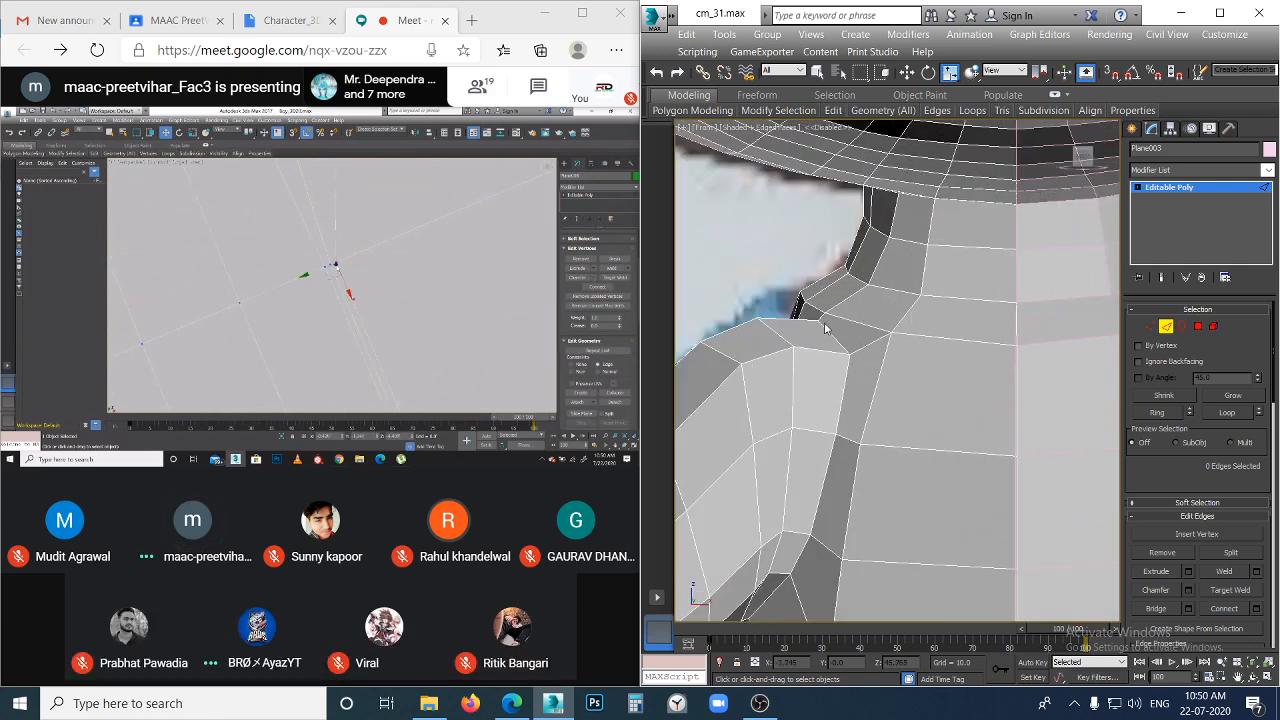
- Examine the shoulder and collar topology from an orbited angle and again up close in the front view
mouse_move(822, 322)
alt+middle_down()
mouse_move(870, 355)
mouse_move(937, 347)
mouse_move(927, 335)
mouse_move(951, 366)
mouse_move(894, 317)
mouse_move(871, 374)
mouse_move(868, 346)
mouse_move(889, 334)
mouse_move(834, 286)
mouse_move(821, 298)
alt+middle_up()
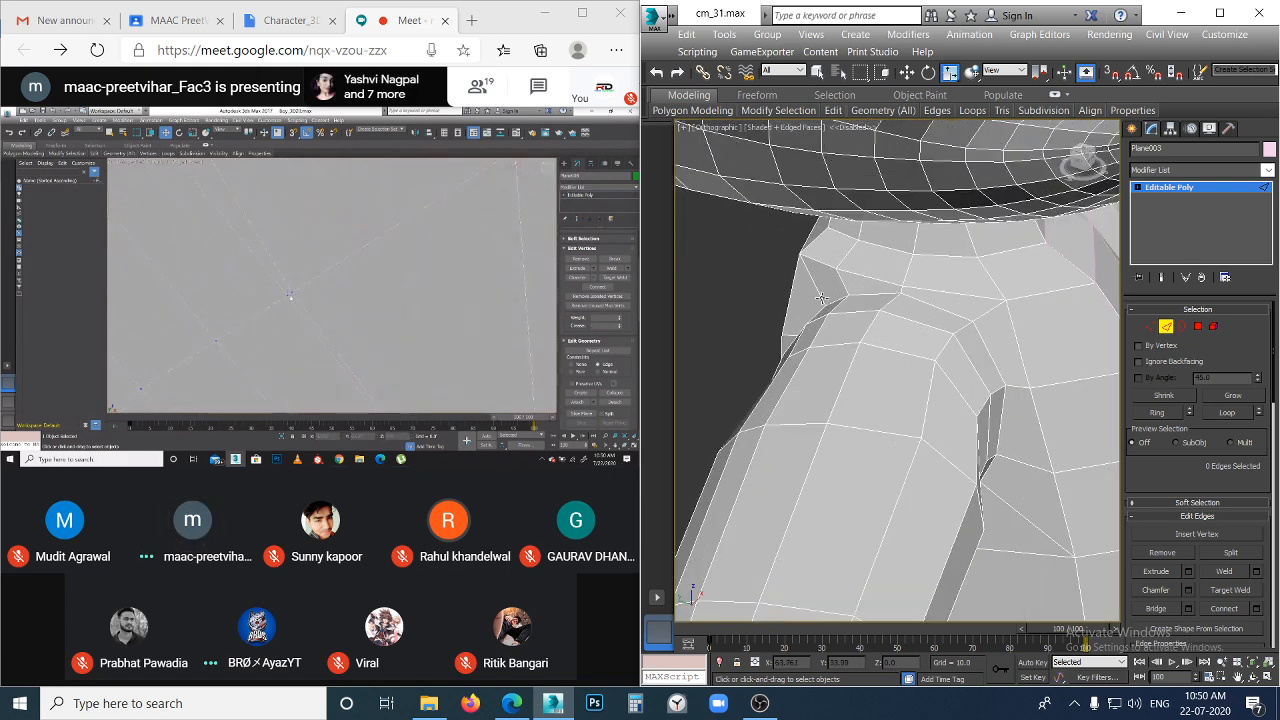
click(907, 290)
click(994, 341)
key(f)
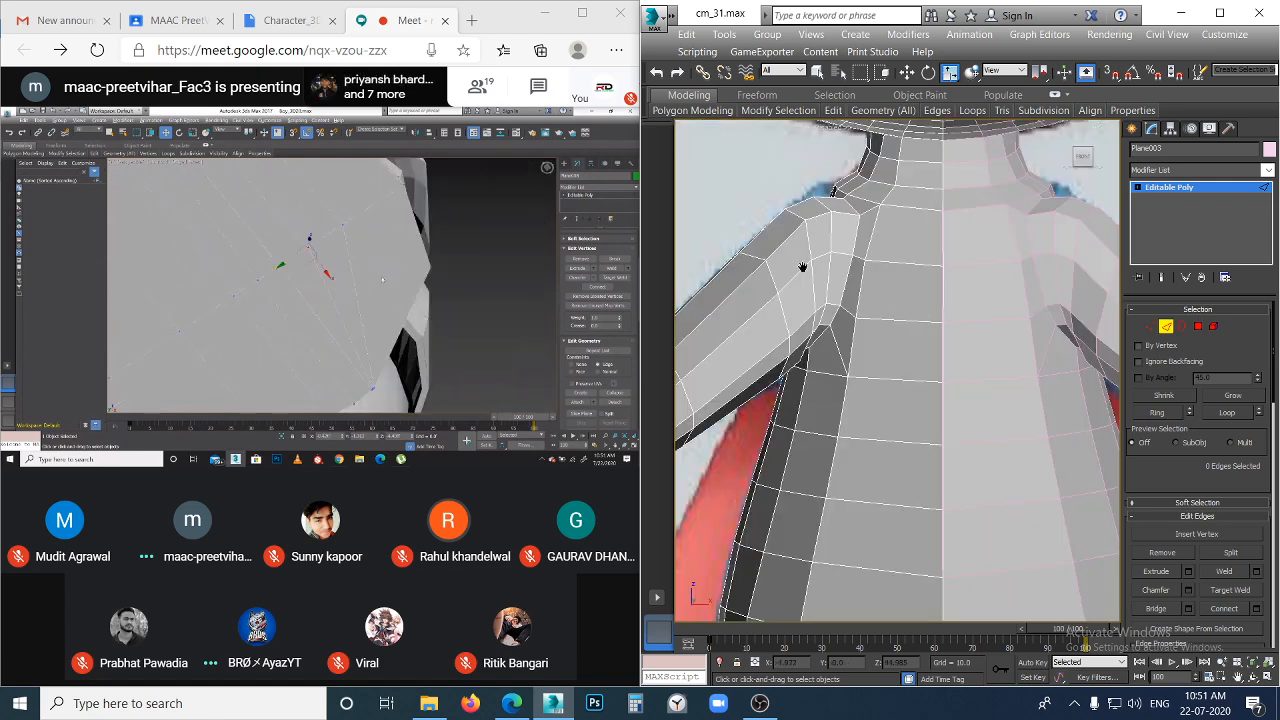
scroll(811, 283, up, 5)
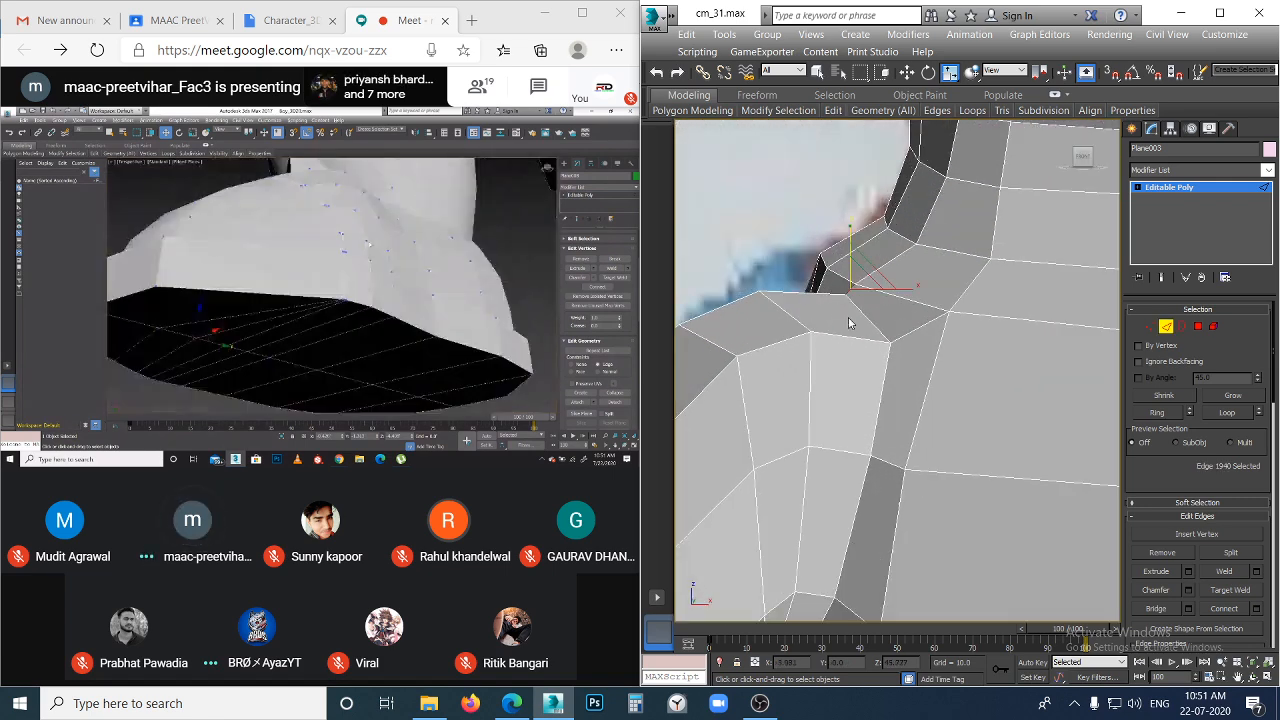
key(1)
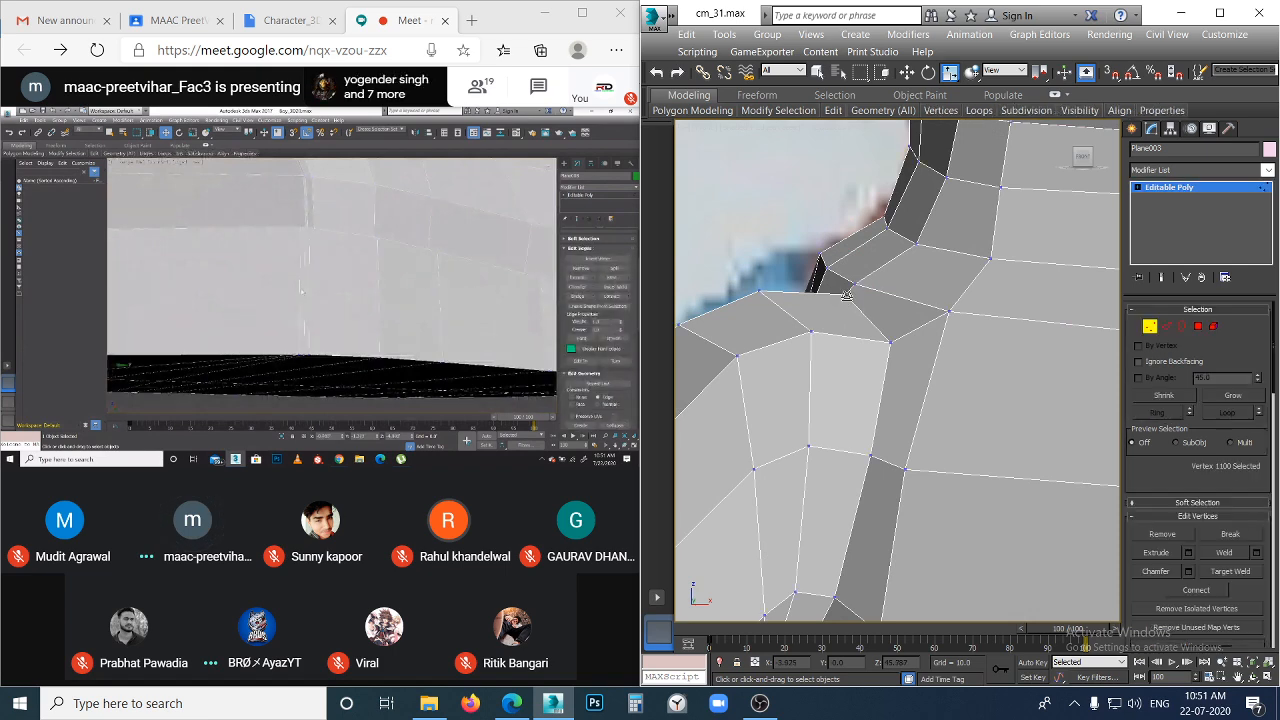
ctrl+click(889, 345)
scroll(848, 373, down, 5)
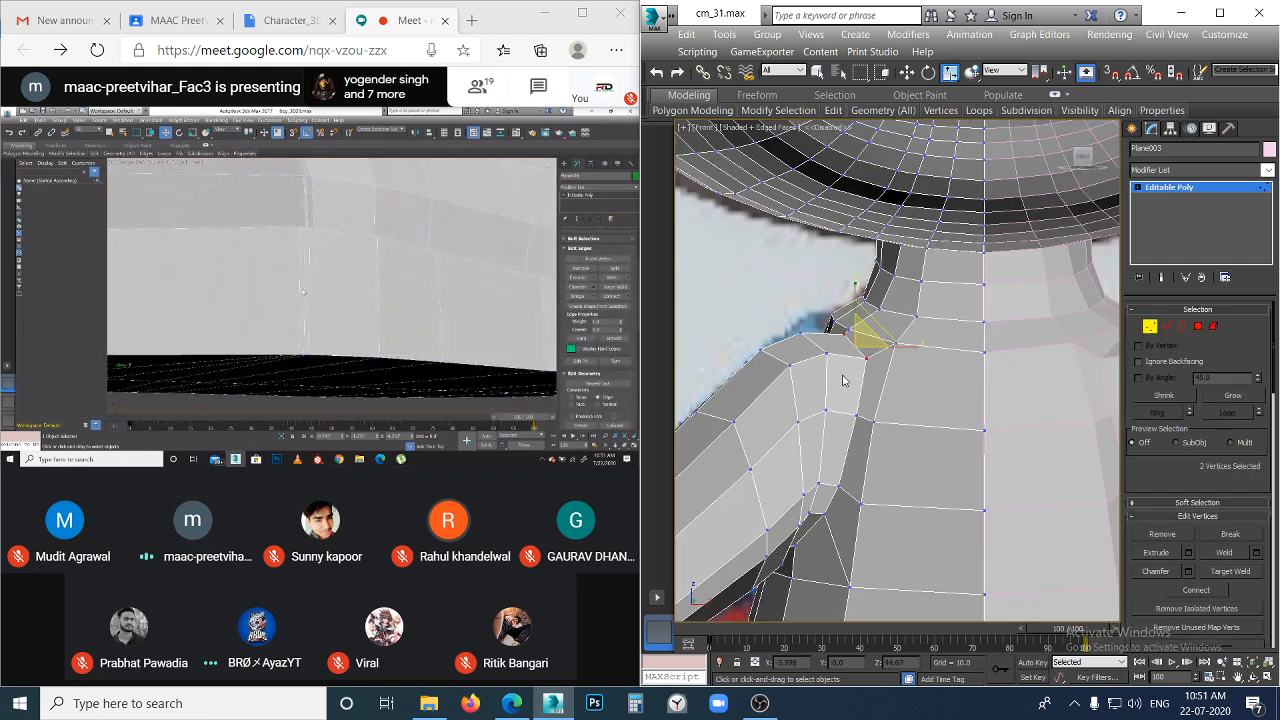
middle_drag(850, 366, 844, 348)
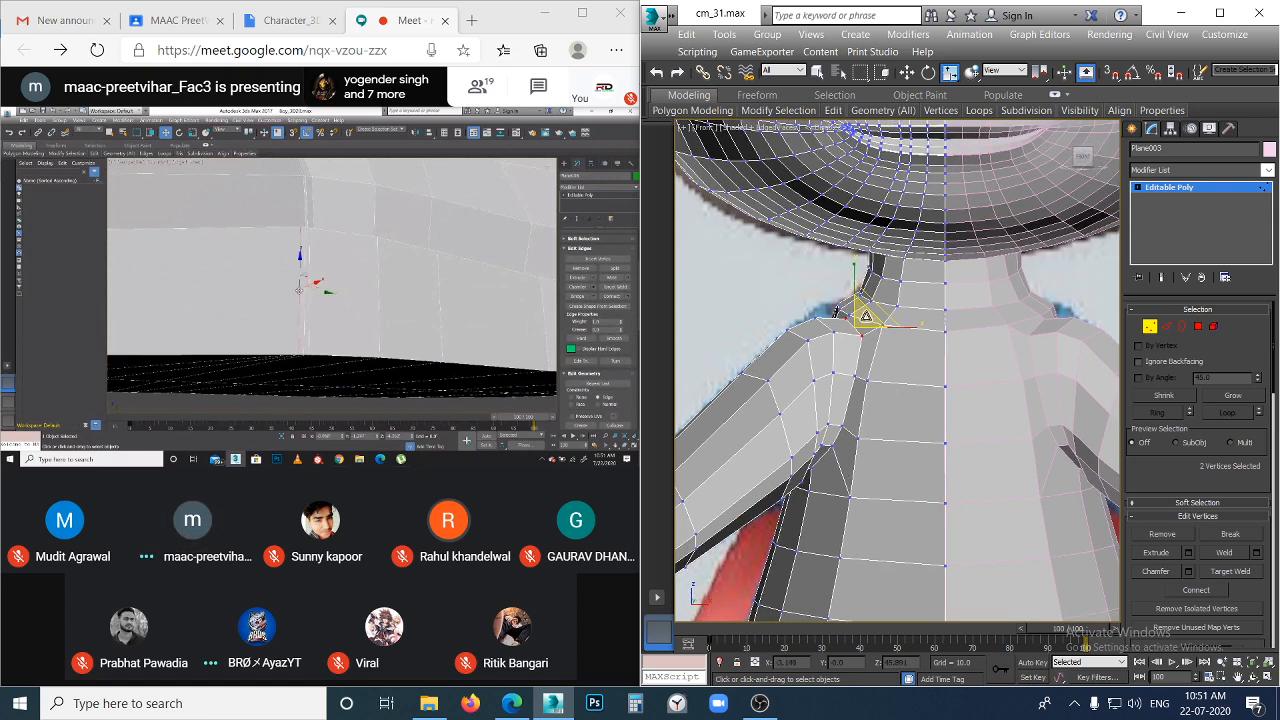
key(w)
key(2)
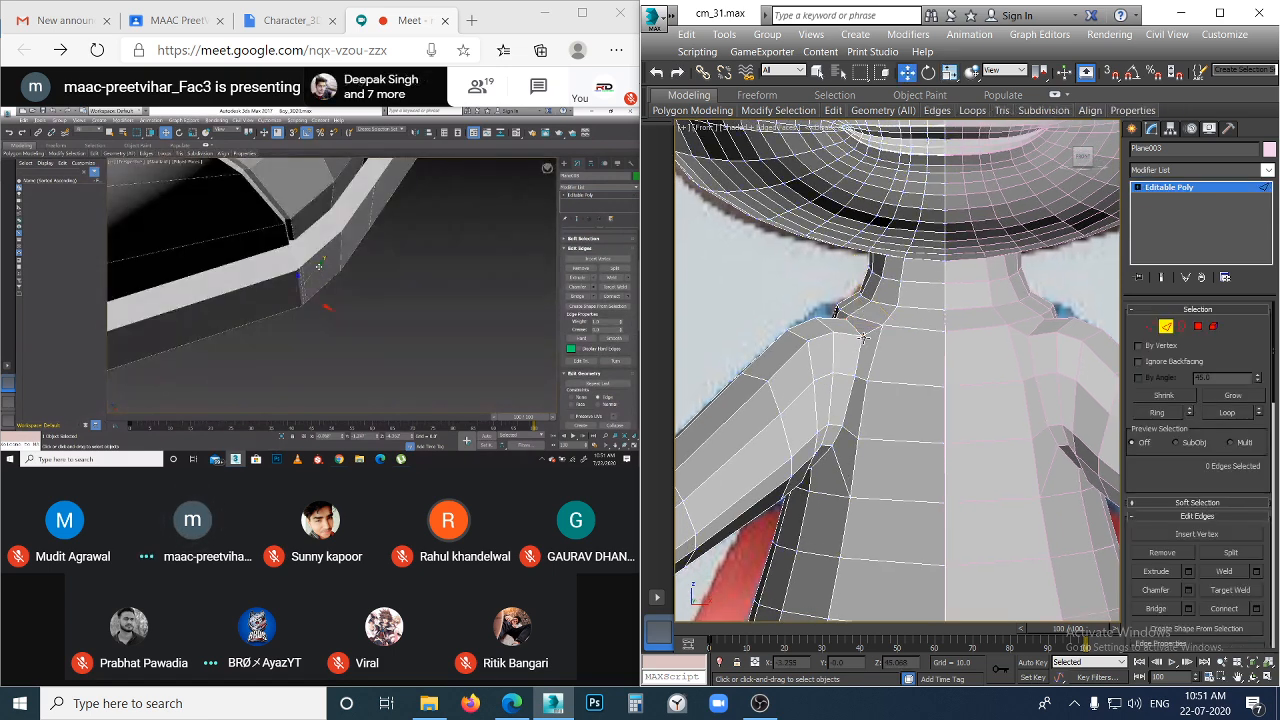
click(861, 341)
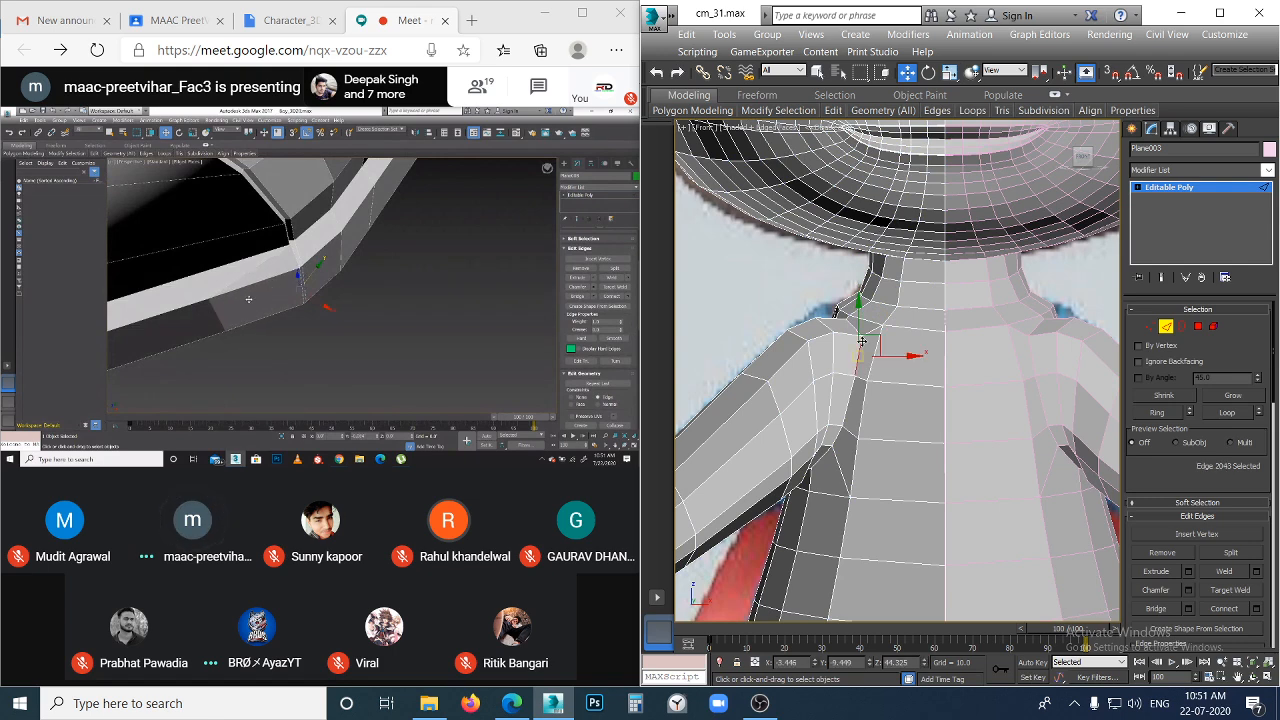
key(1)
scroll(872, 340, up, 3)
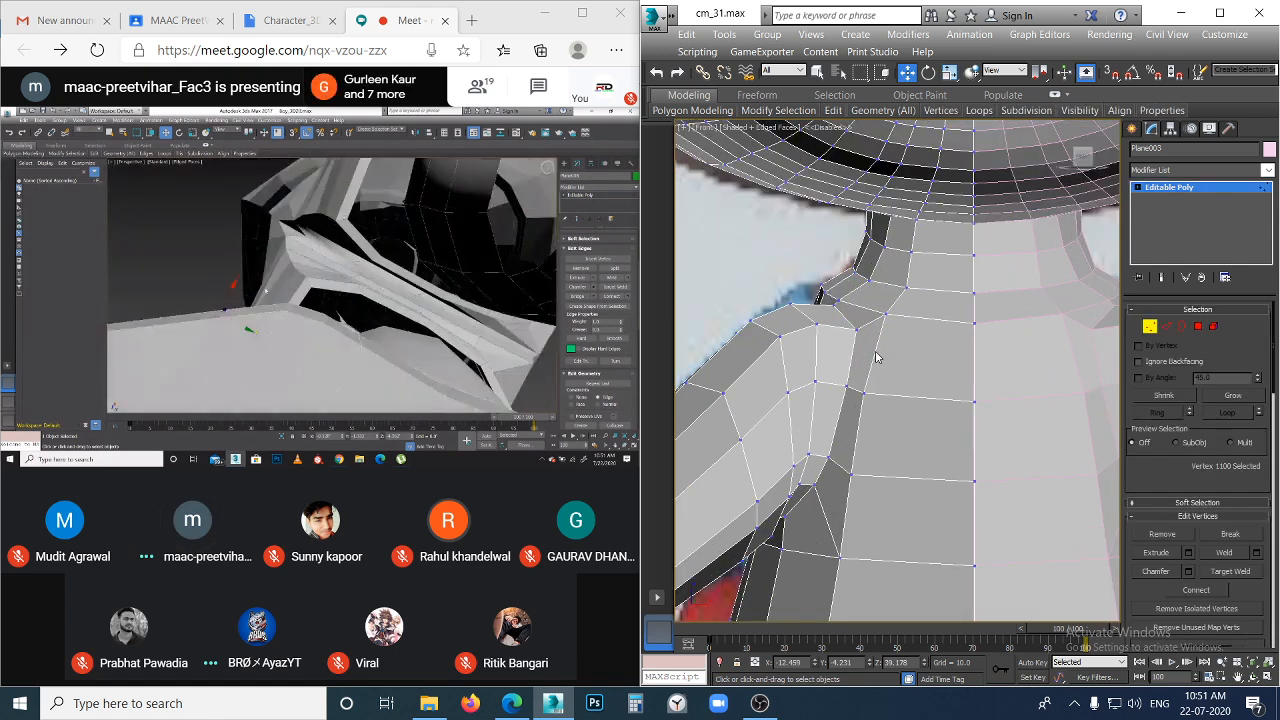
middle_drag(845, 340, 836, 332)
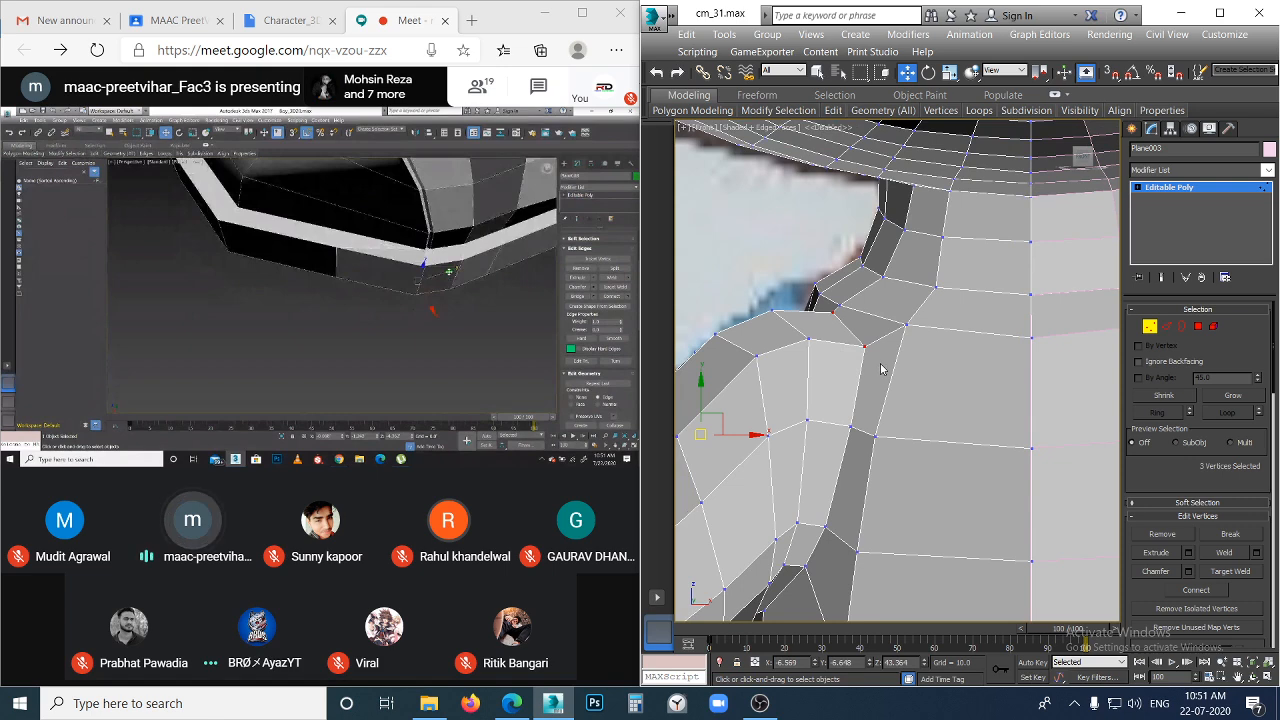
- Move the two vertices at the front corner where the shoulder meets the collar slightly outwards towards the sleeve
click(864, 346)
ctrl+click(832, 312)
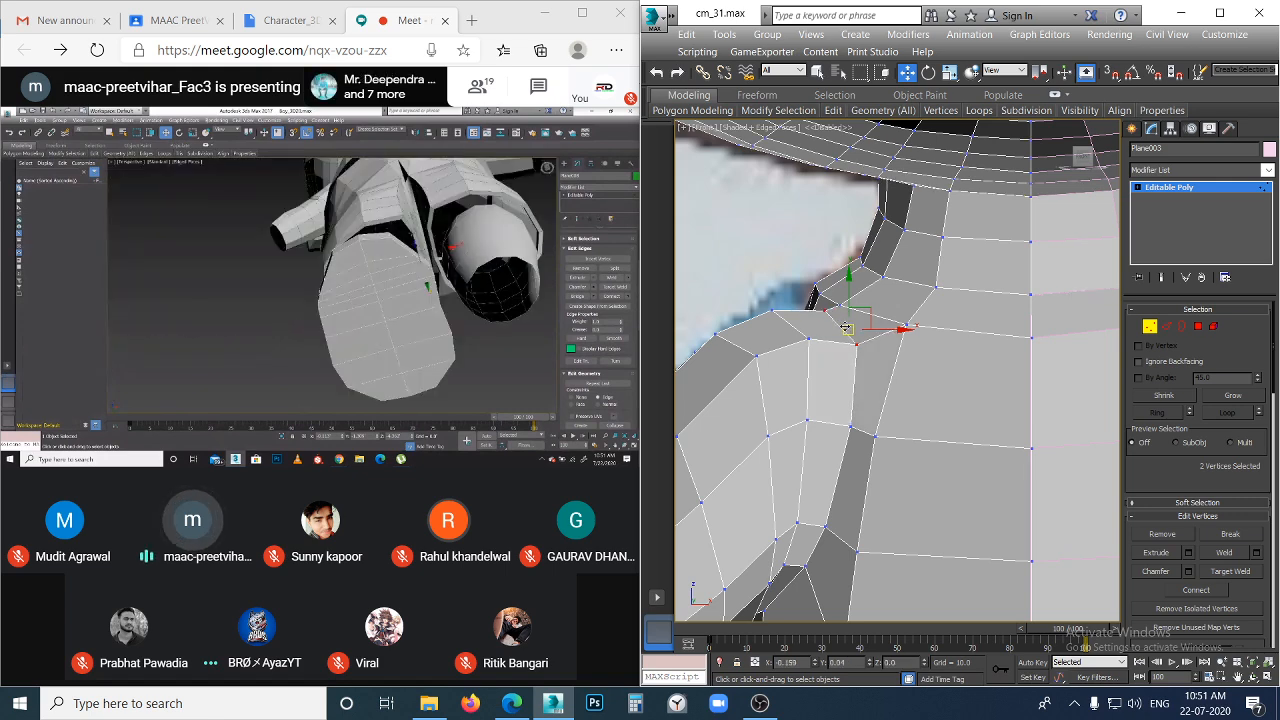
drag(855, 329, 839, 326)
click(866, 358)
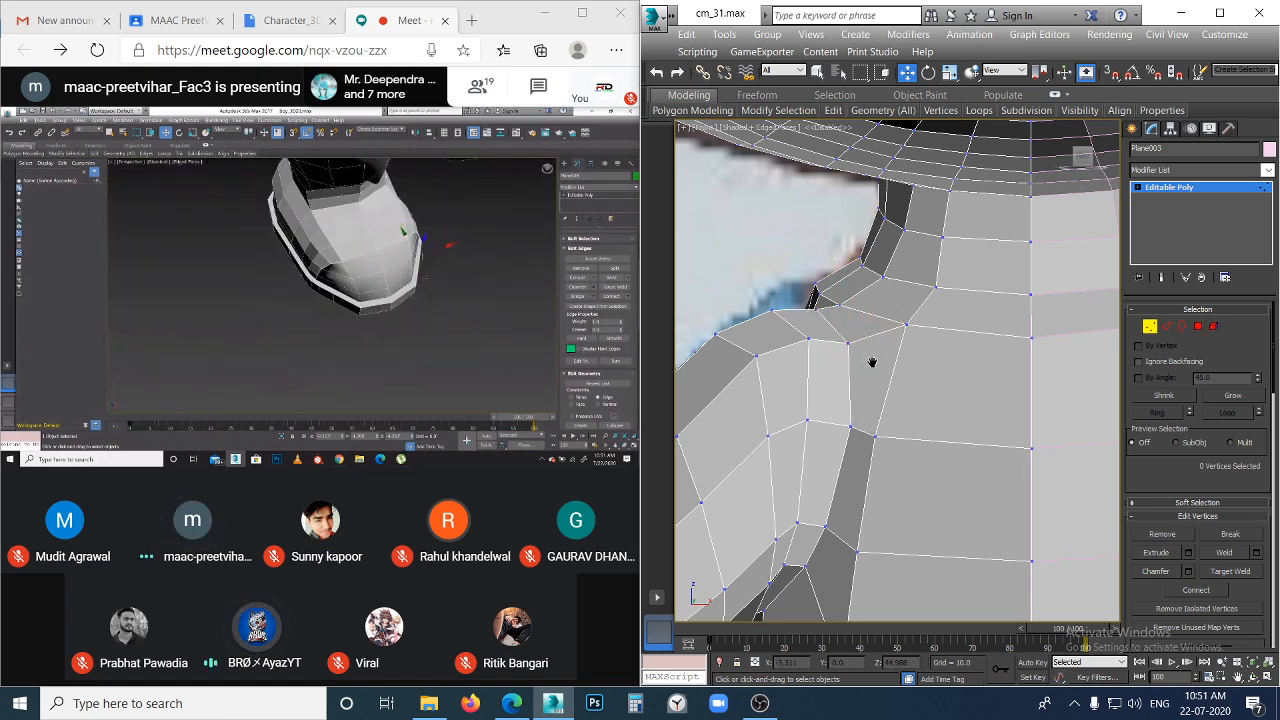
middle_drag(871, 361, 879, 373)
- Move the next two vertices on top of the shoulder slightly up and outwards in the front view to match the reference outline
alt+middle_drag(799, 378, 923, 391)
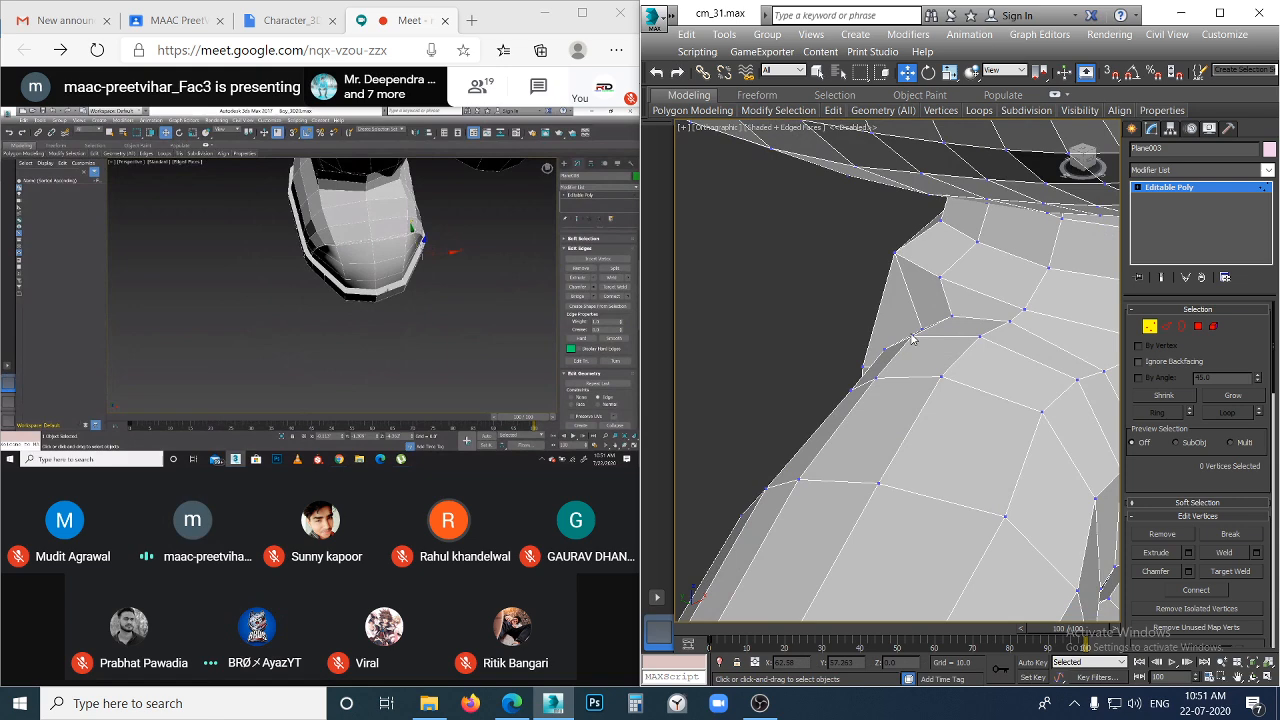
click(948, 319)
ctrl+click(921, 327)
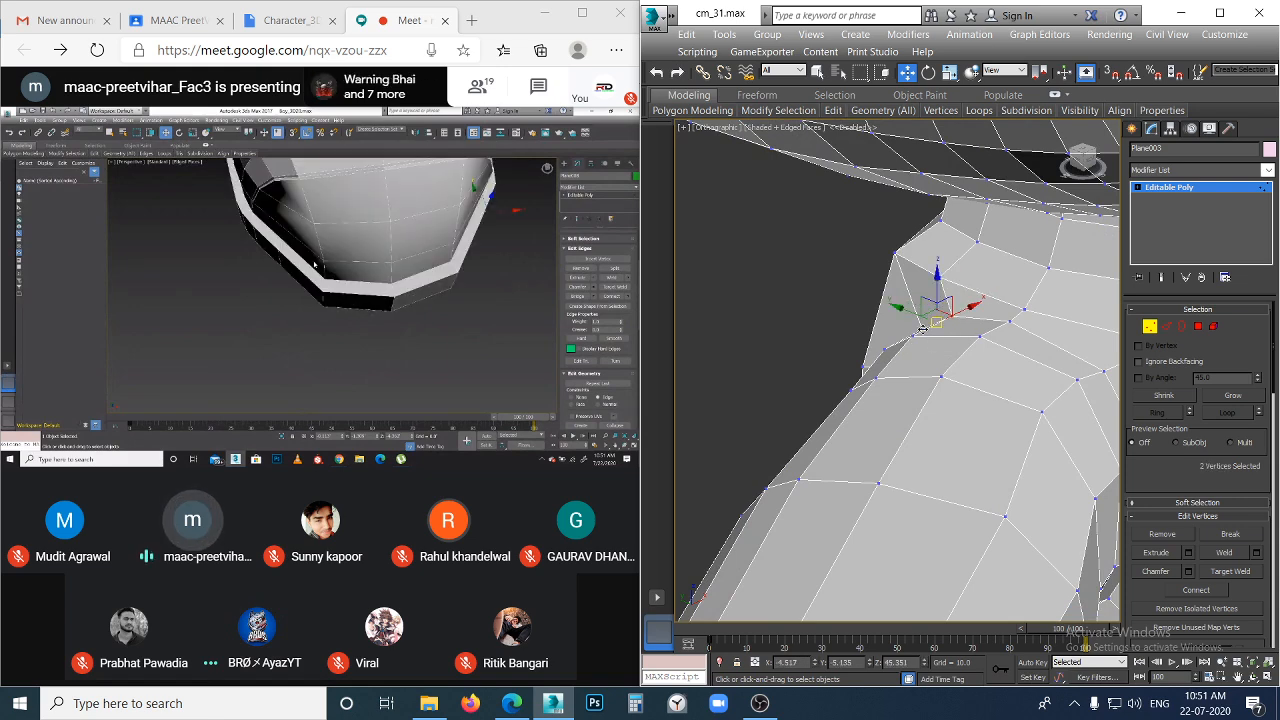
key(f)
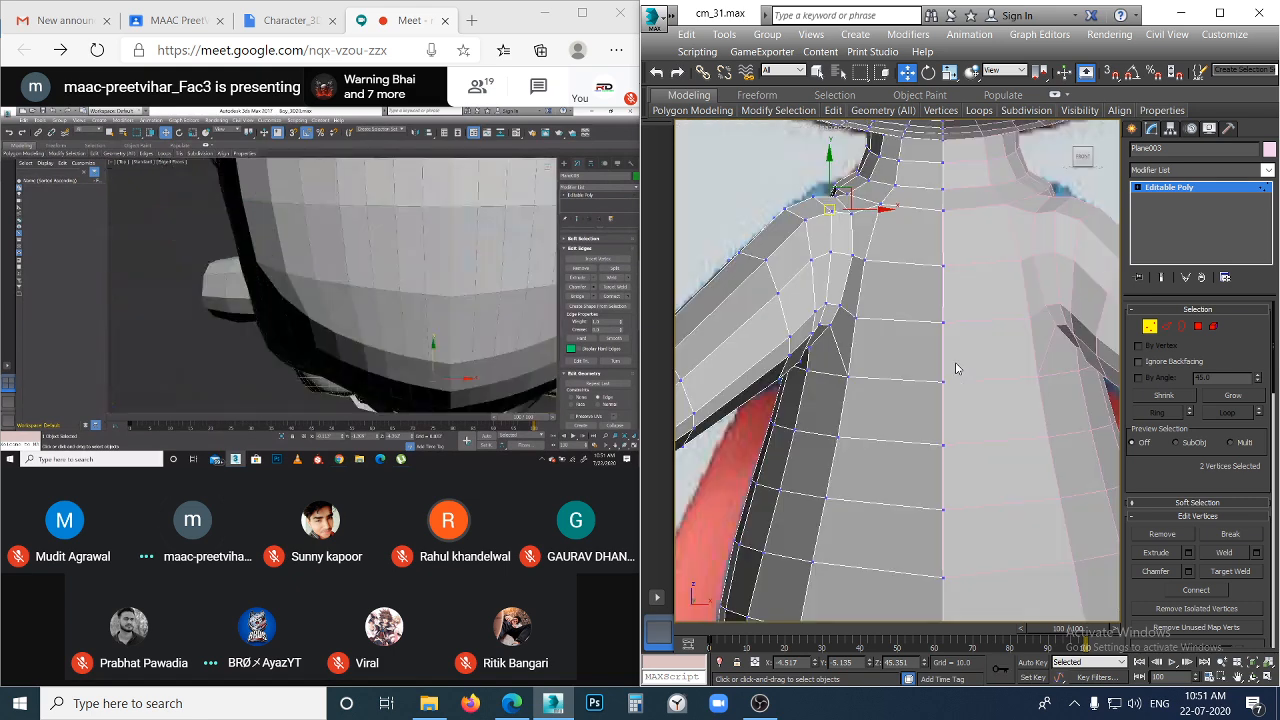
middle_drag(824, 286, 863, 460)
scroll(874, 364, up, 4)
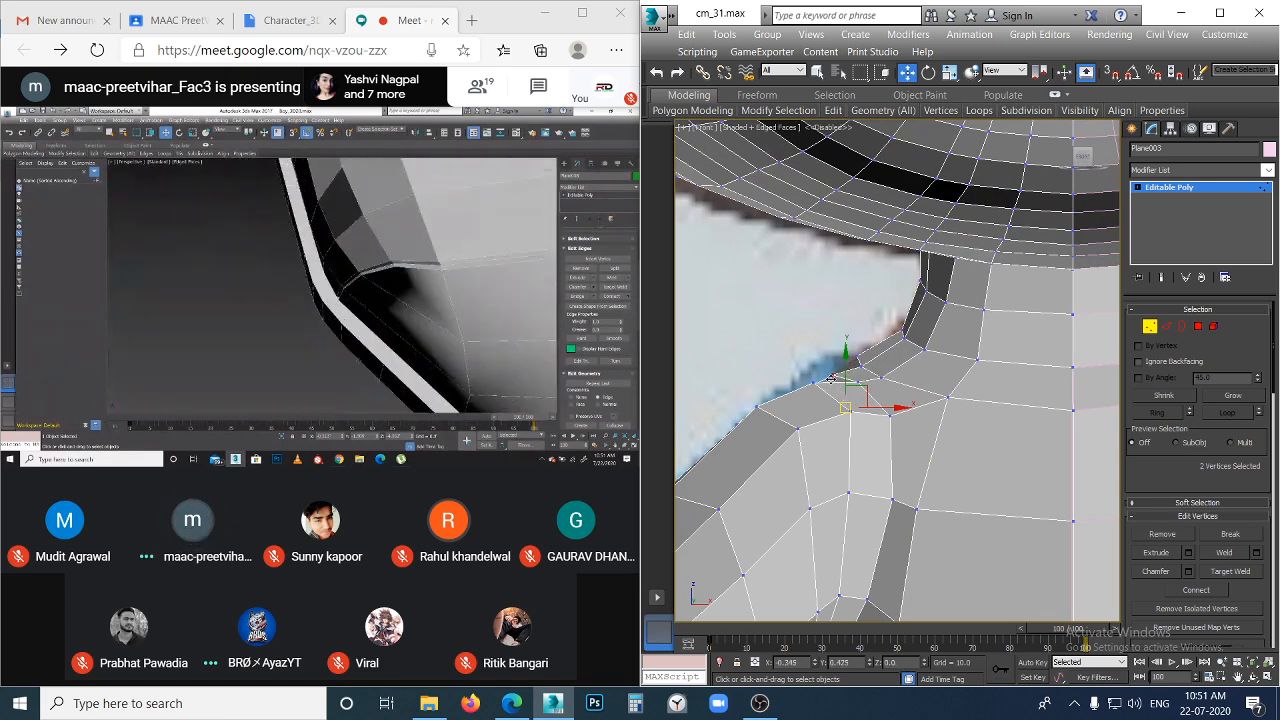
click(857, 419)
- Select the two vertices at the back of the shoulder where the sleeve joins the torso and nudge them to smooth the seam
scroll(857, 417, down, 2)
alt+middle_drag(828, 407, 892, 342)
scroll(884, 332, up, 2)
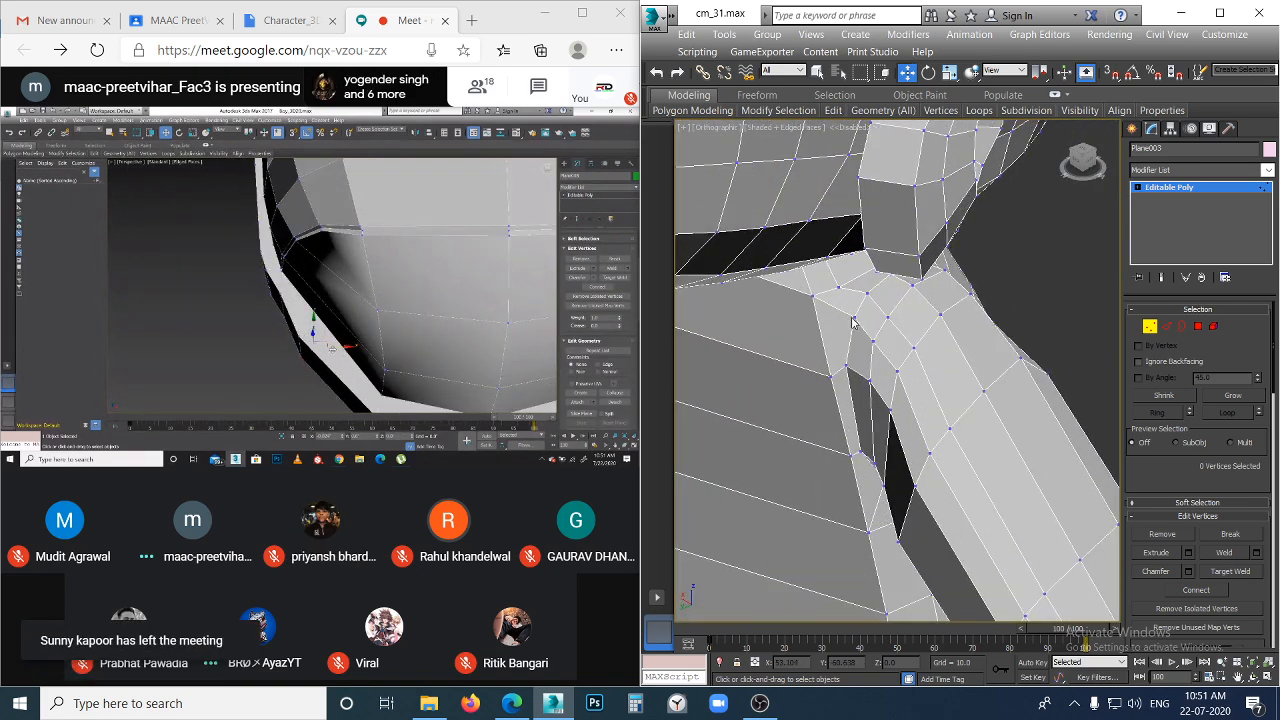
click(852, 318)
ctrl+click(847, 363)
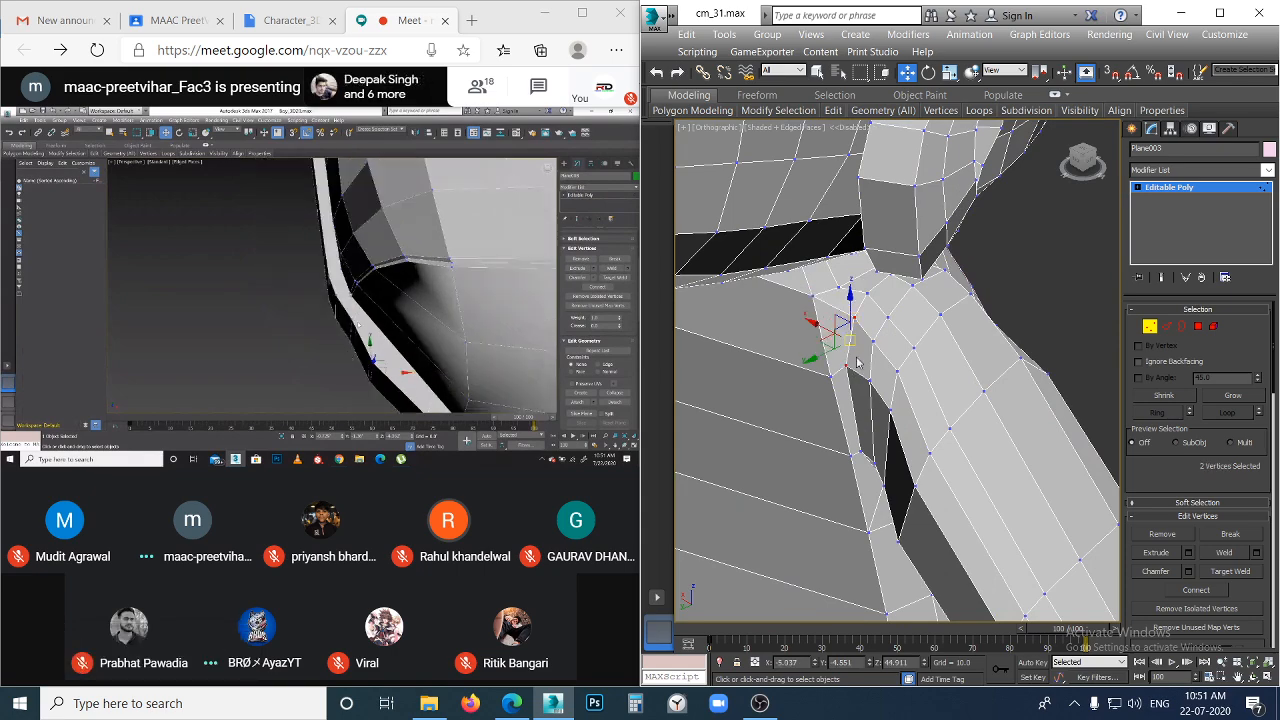
alt+middle_drag(900, 358, 834, 330)
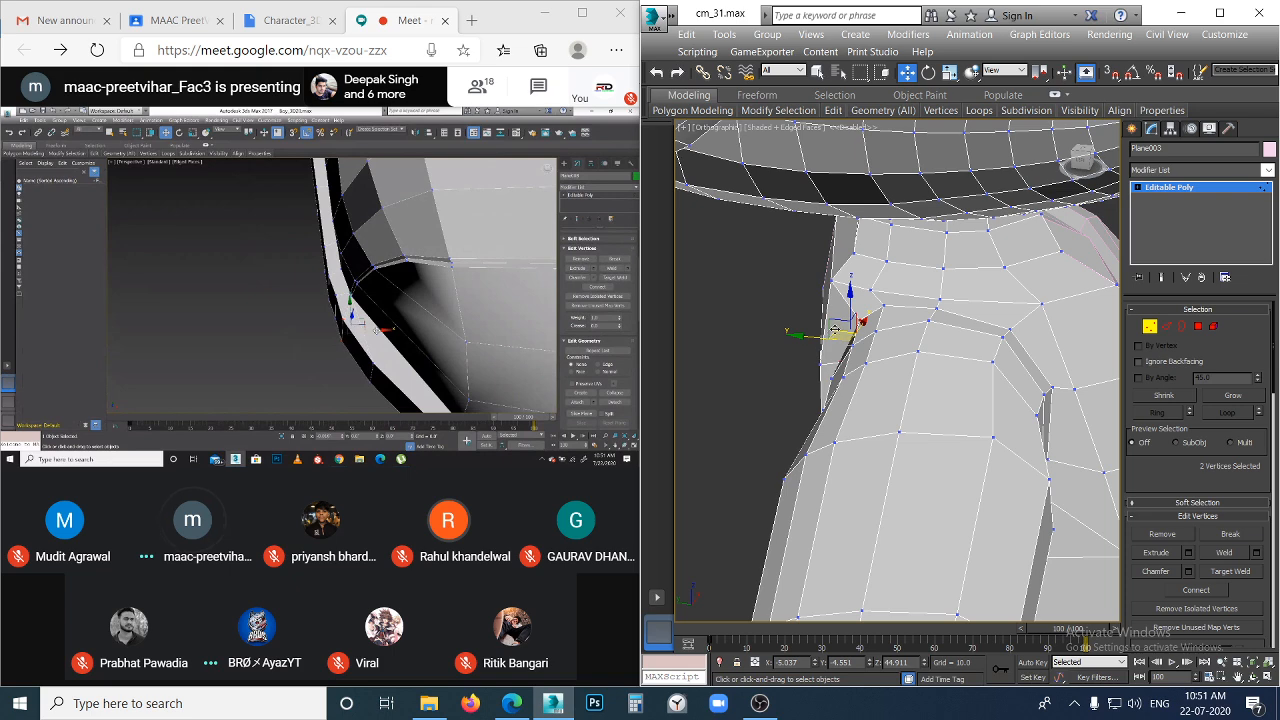
drag(848, 336, 843, 331)
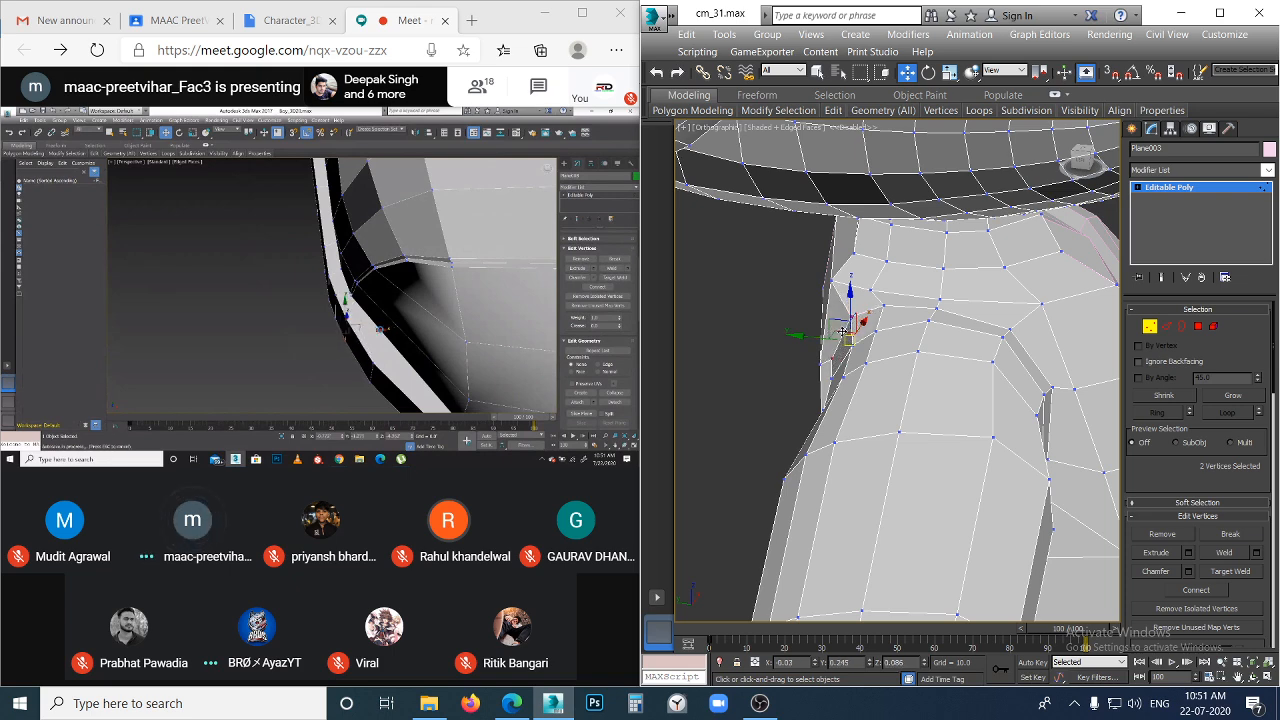
- Nudge three vertices one by one along the shoulder seam nearest the collar to even out the ring
click(889, 335)
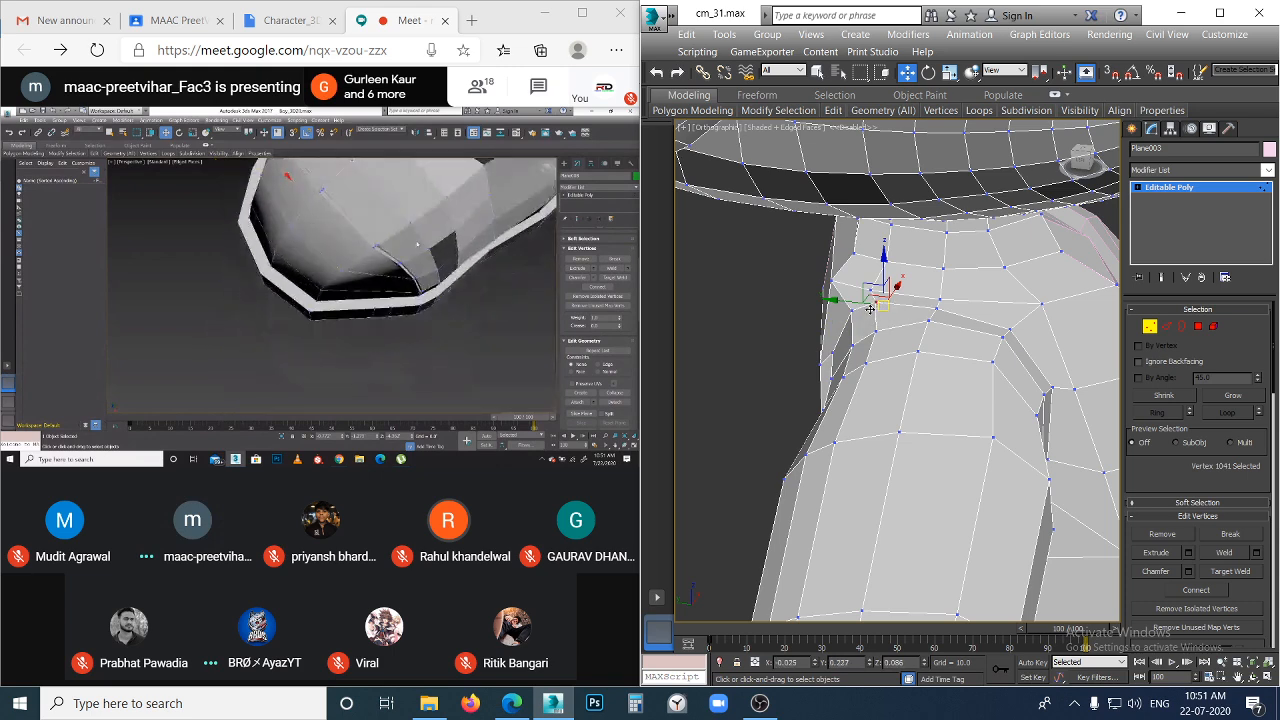
click(917, 348)
click(937, 322)
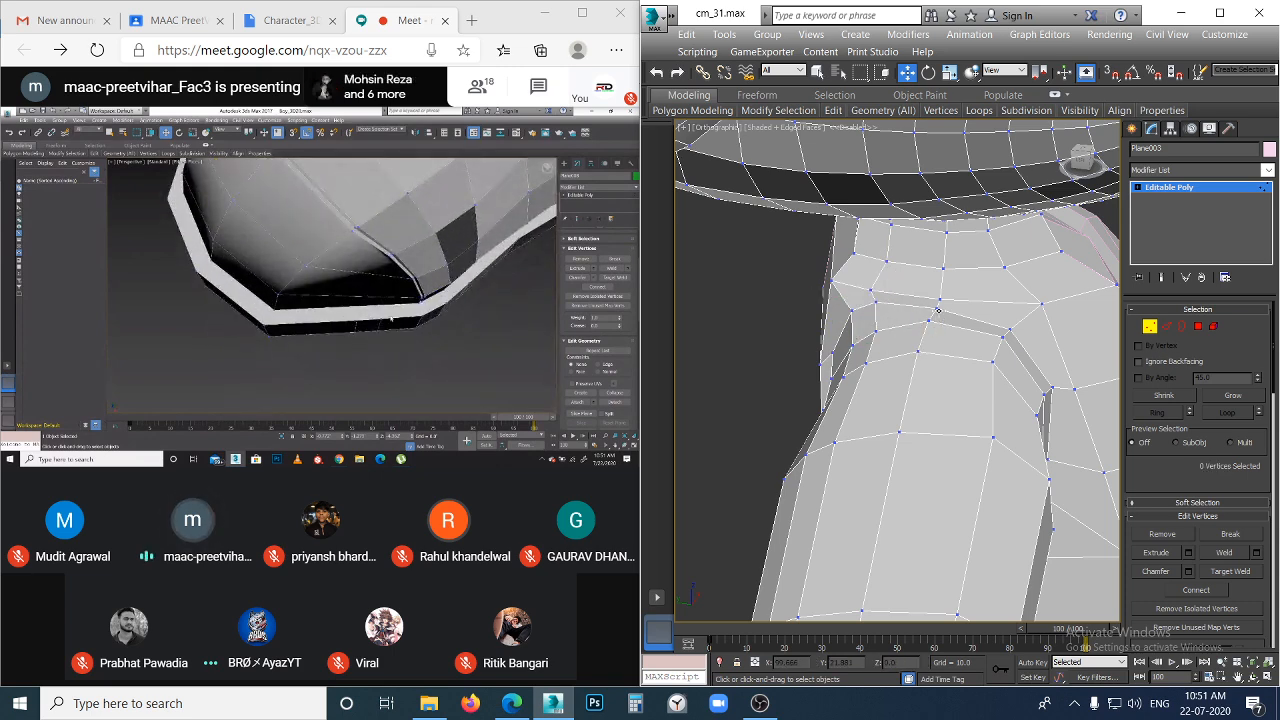
click(937, 310)
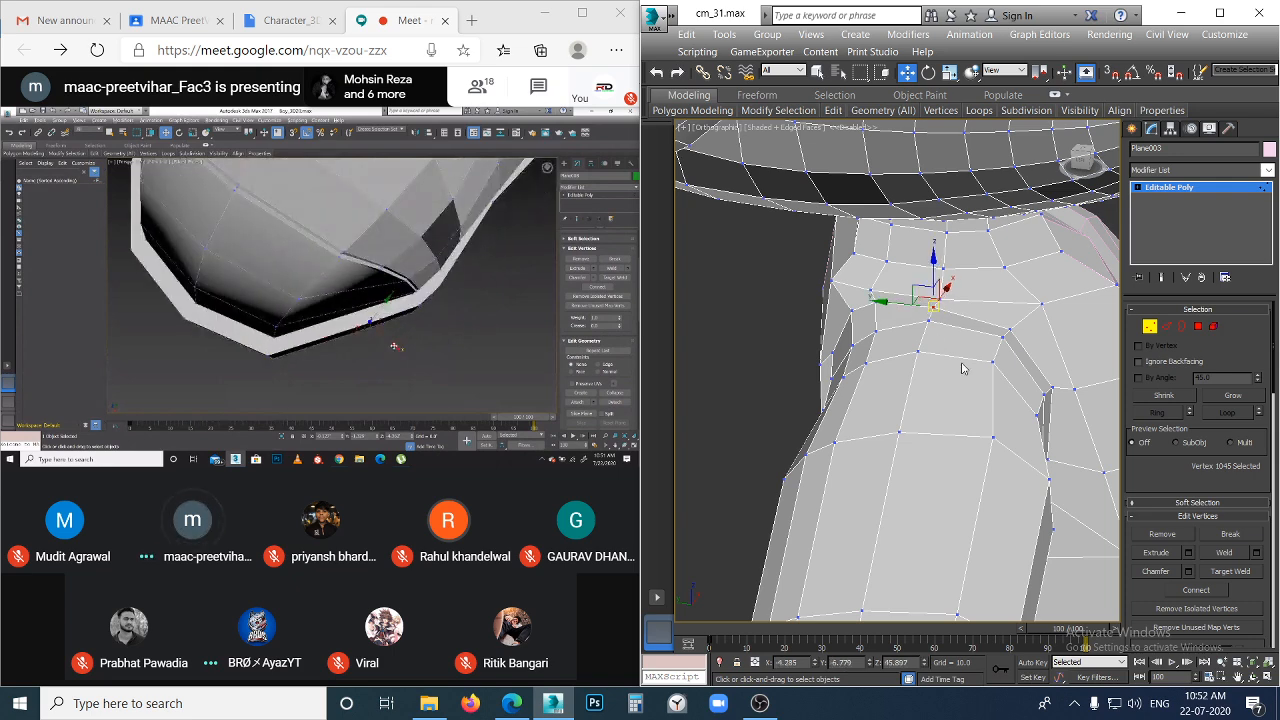
click(1010, 330)
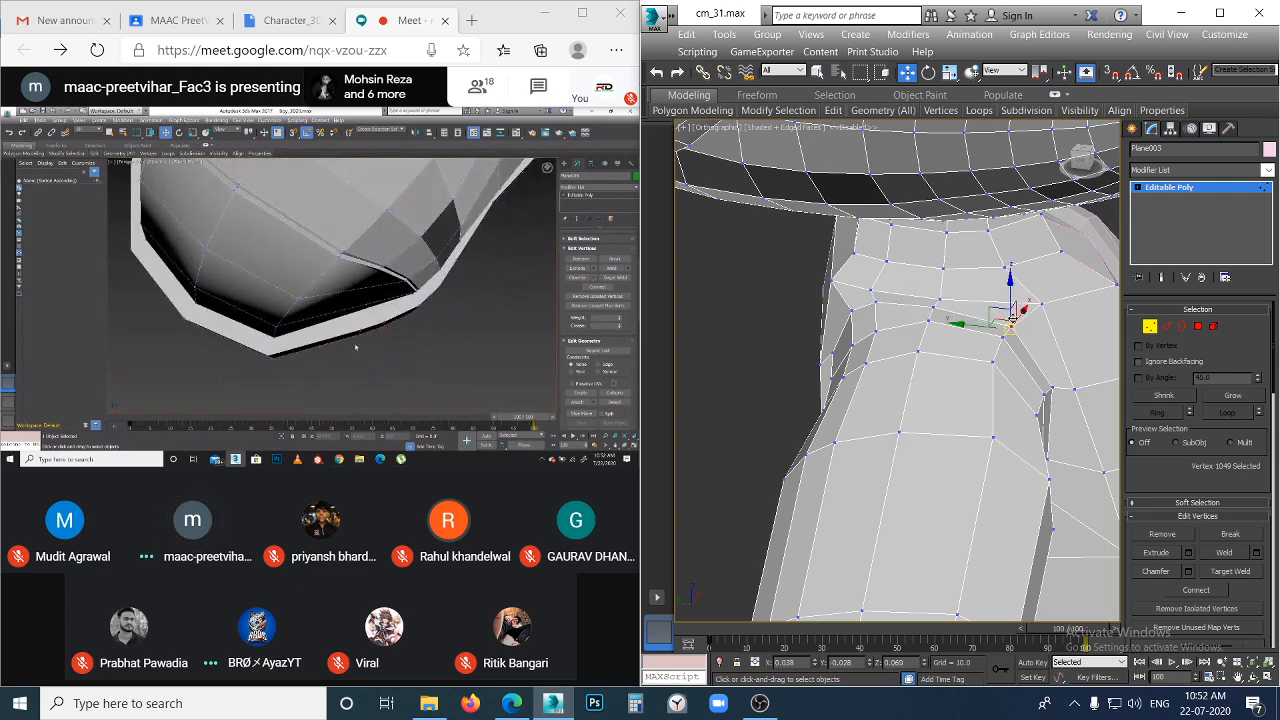
drag(1013, 318, 1017, 313)
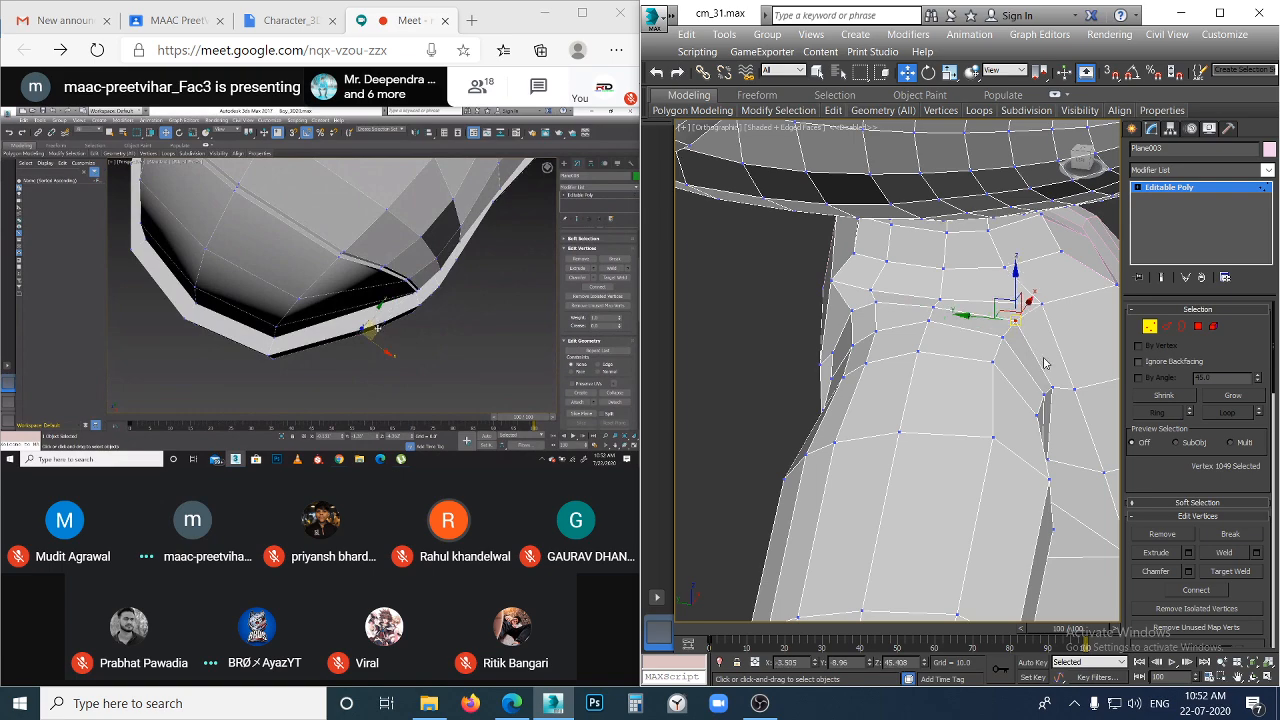
click(1037, 396)
- Compare the outline between shoulder and collar with the reference image up close in the front view
scroll(1035, 398, down, 2)
middle_drag(1010, 359, 925, 378)
scroll(986, 302, down, 5)
key(f)
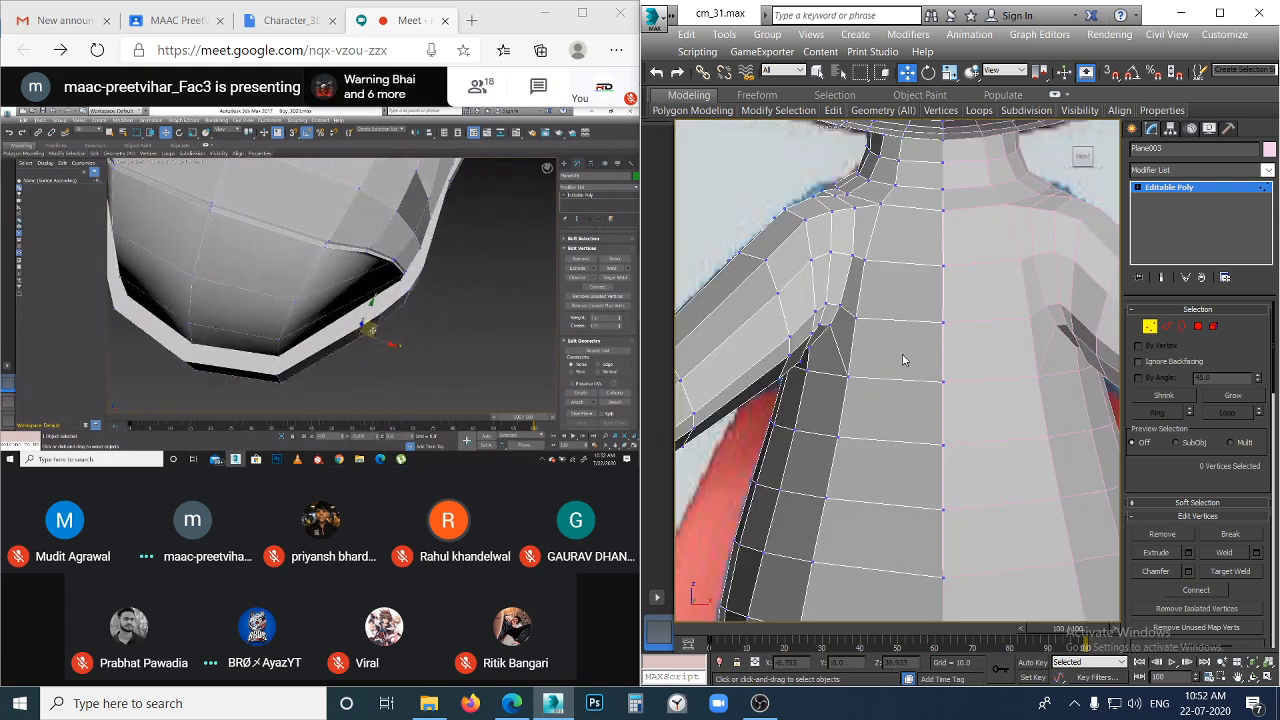
scroll(846, 250, up, 5)
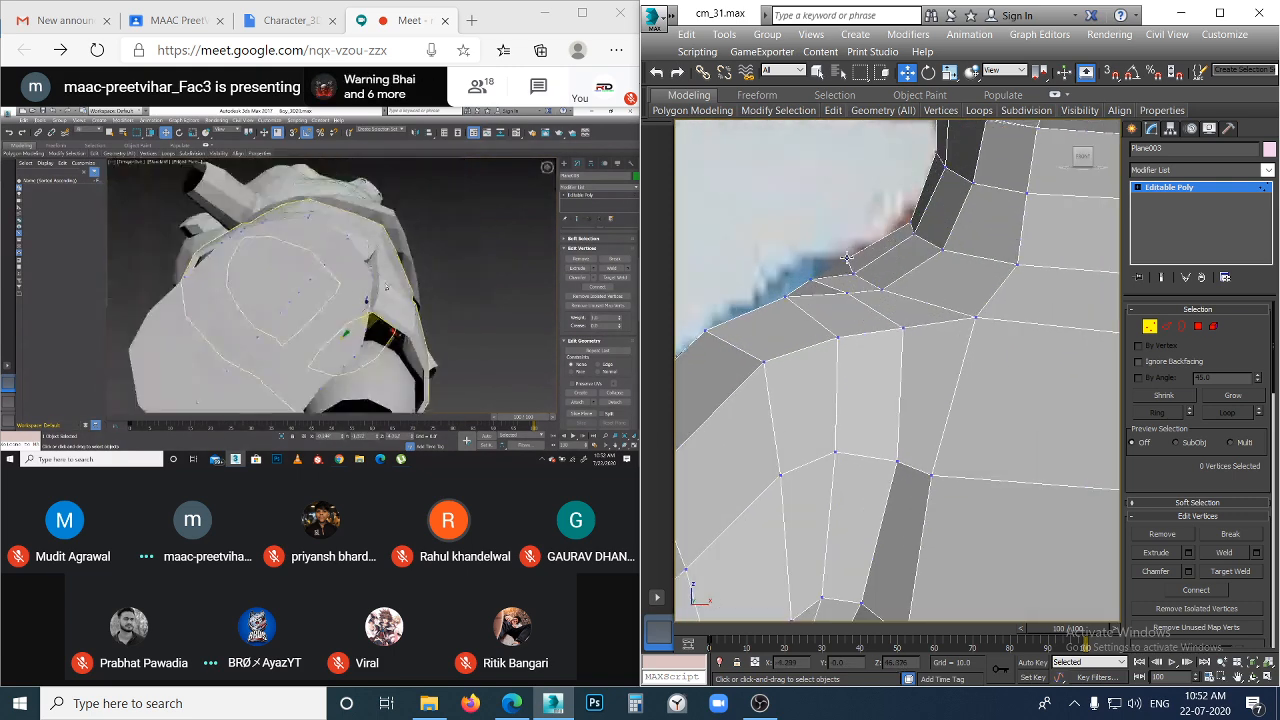
click(846, 262)
click(846, 250)
- Shift two vertices along the back armhole seam outwards towards the sleeve
alt+middle_drag(844, 297, 900, 307)
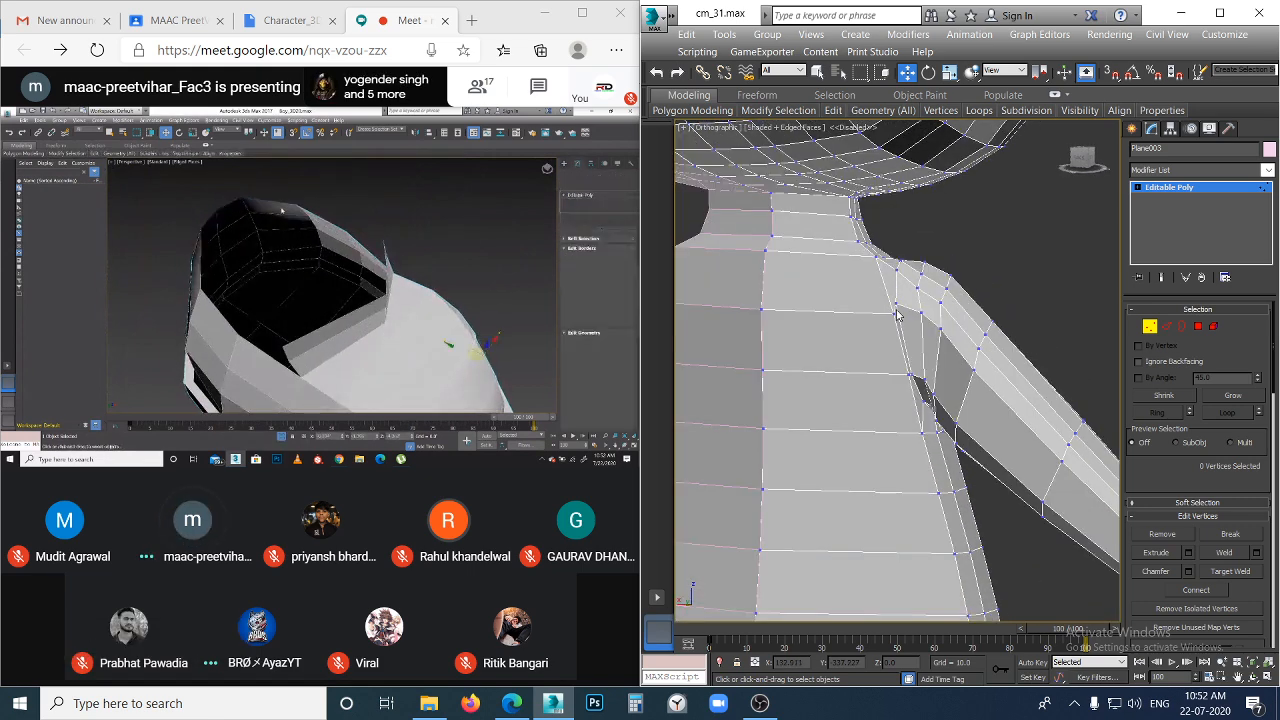
scroll(898, 307, up, 3)
drag(899, 298, 911, 291)
click(947, 460)
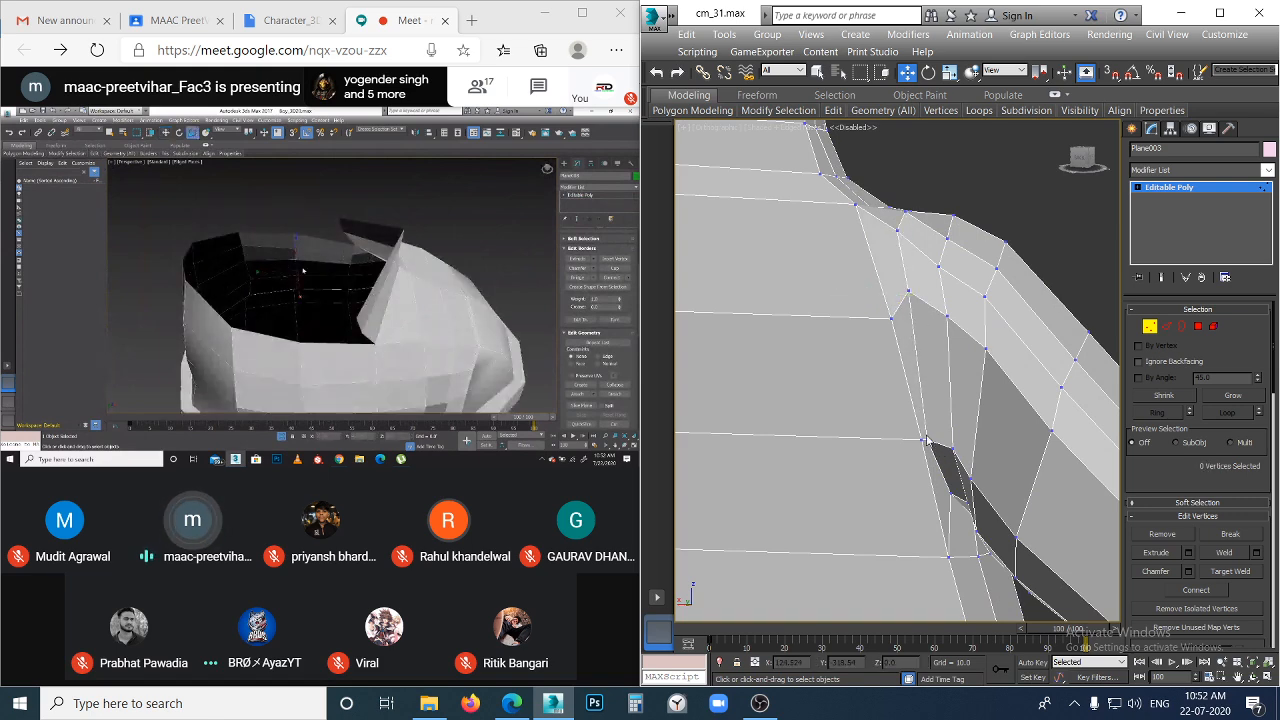
click(926, 440)
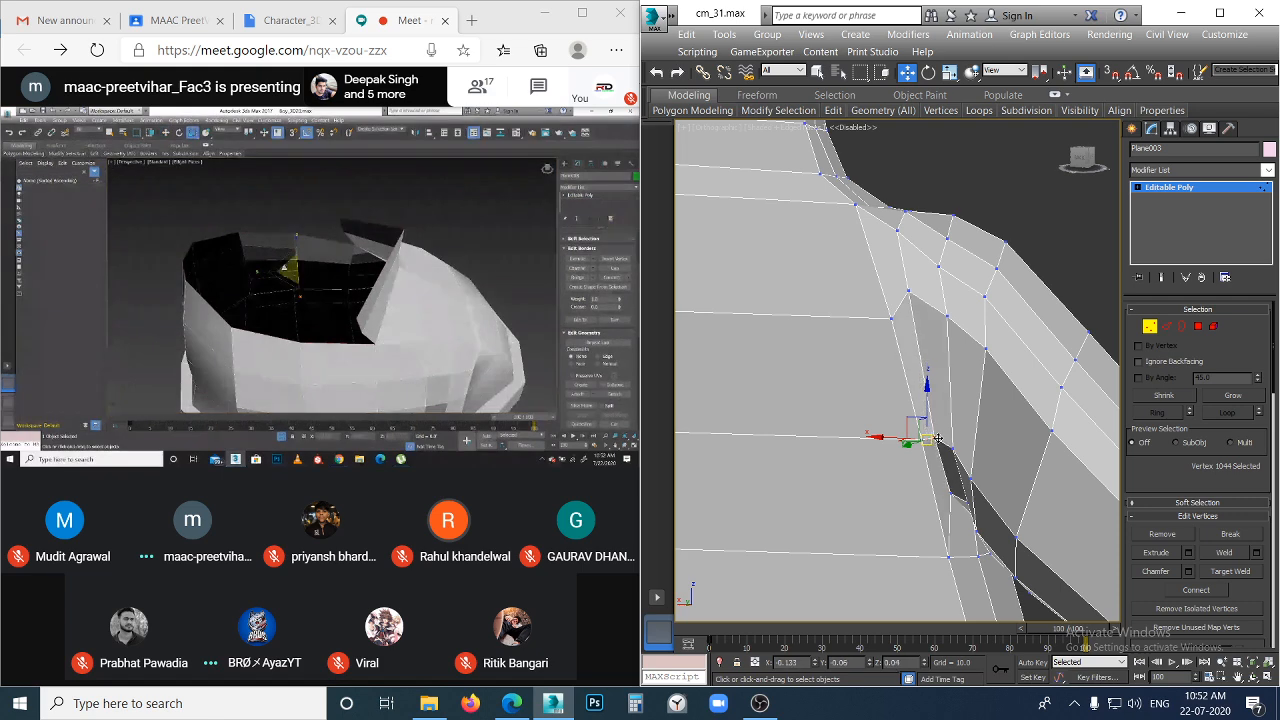
drag(938, 438, 945, 436)
- Move the two torso vertices beside the back armhole slightly inwards towards the middle of the back
click(888, 320)
scroll(870, 350, down, 3)
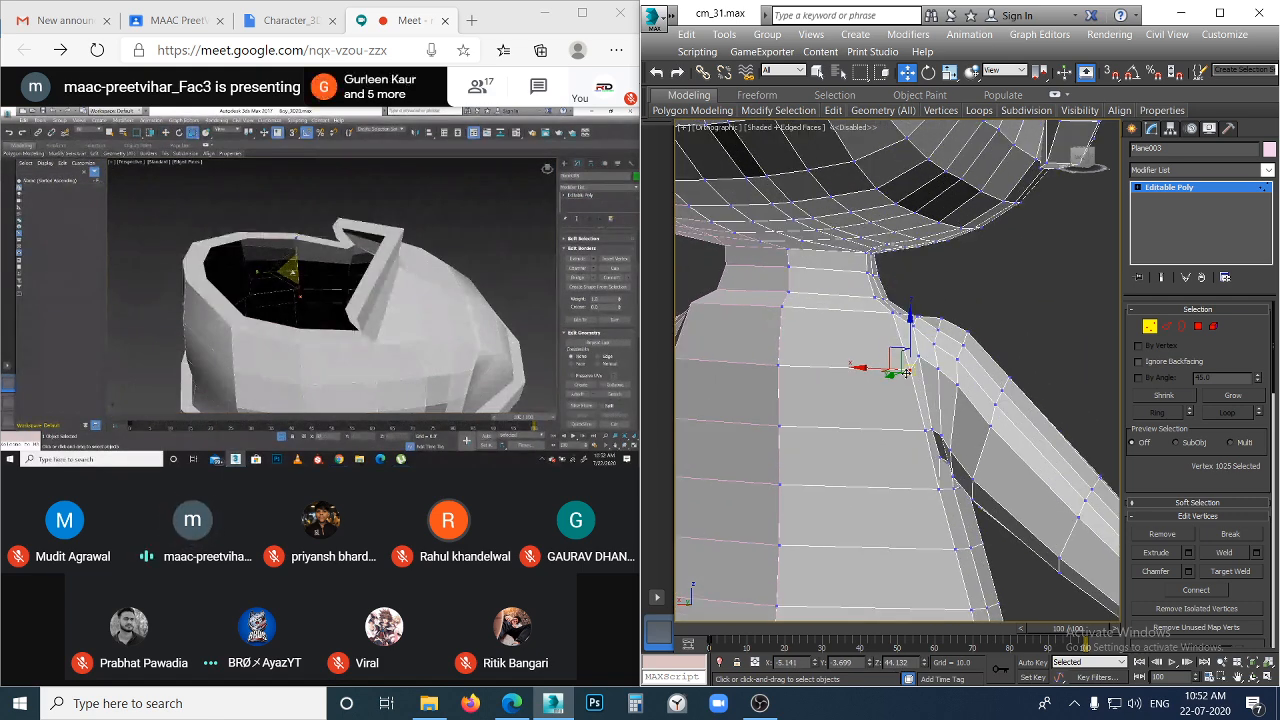
drag(907, 371, 900, 364)
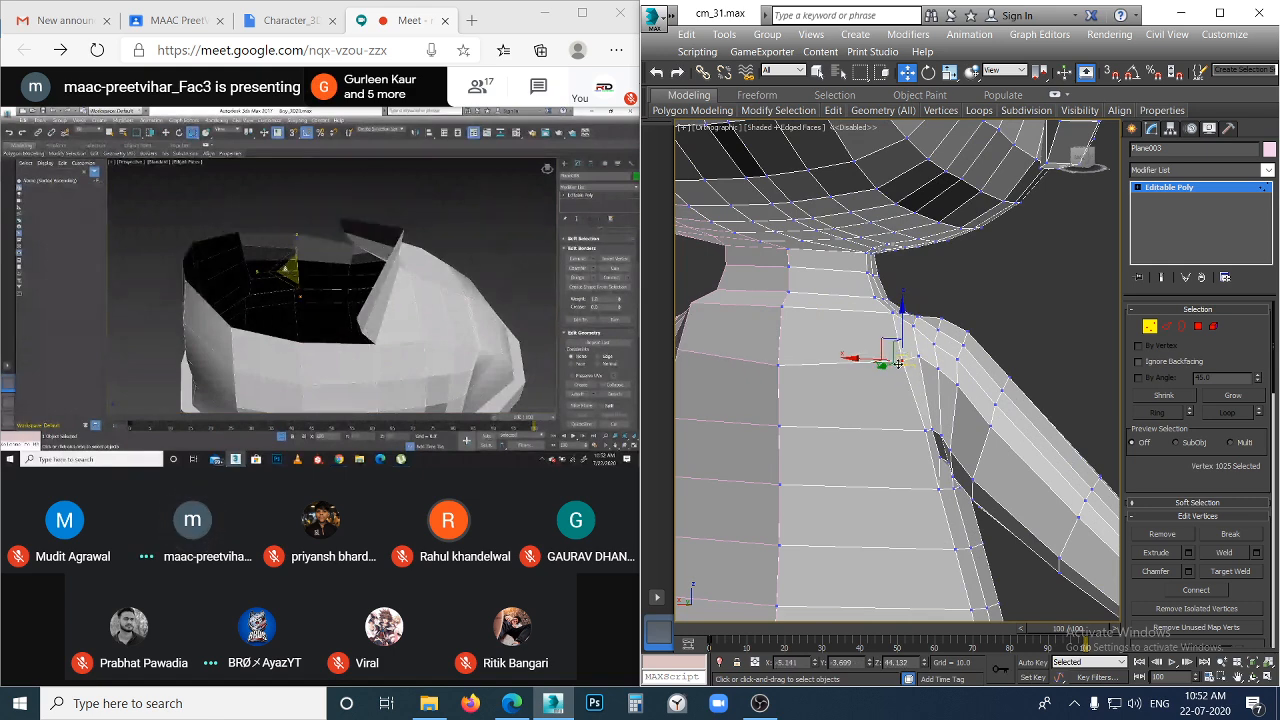
click(938, 440)
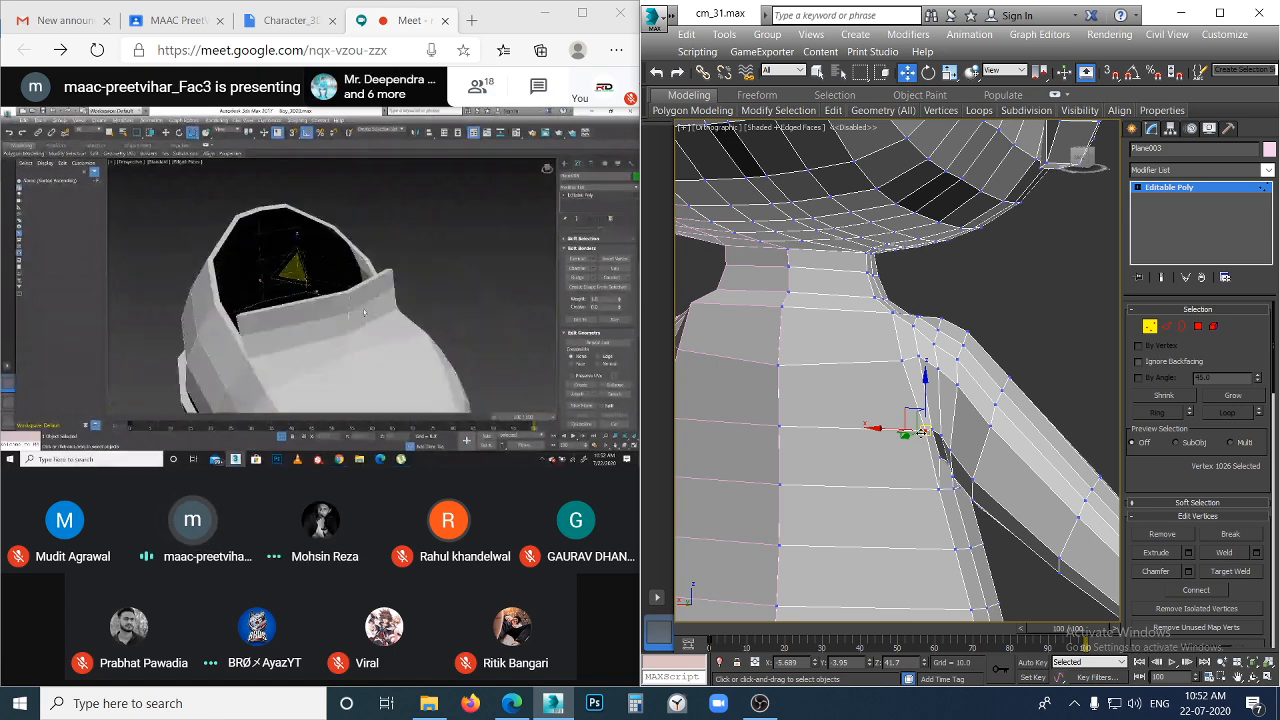
drag(920, 434, 916, 434)
click(976, 326)
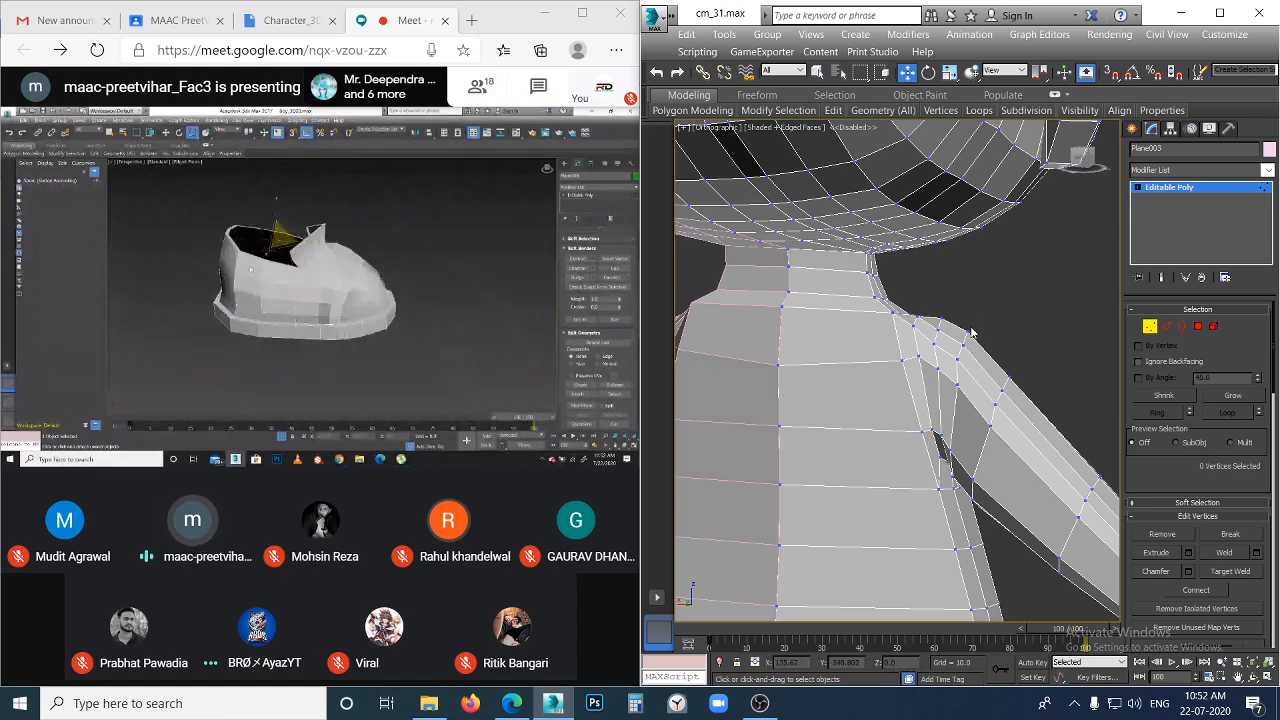
- Nudge the outermost vertex between the shoulder and collar slightly outwards to fit the reference in the front view
key(f)
middle_drag(830, 190, 850, 297)
scroll(857, 297, up, 7)
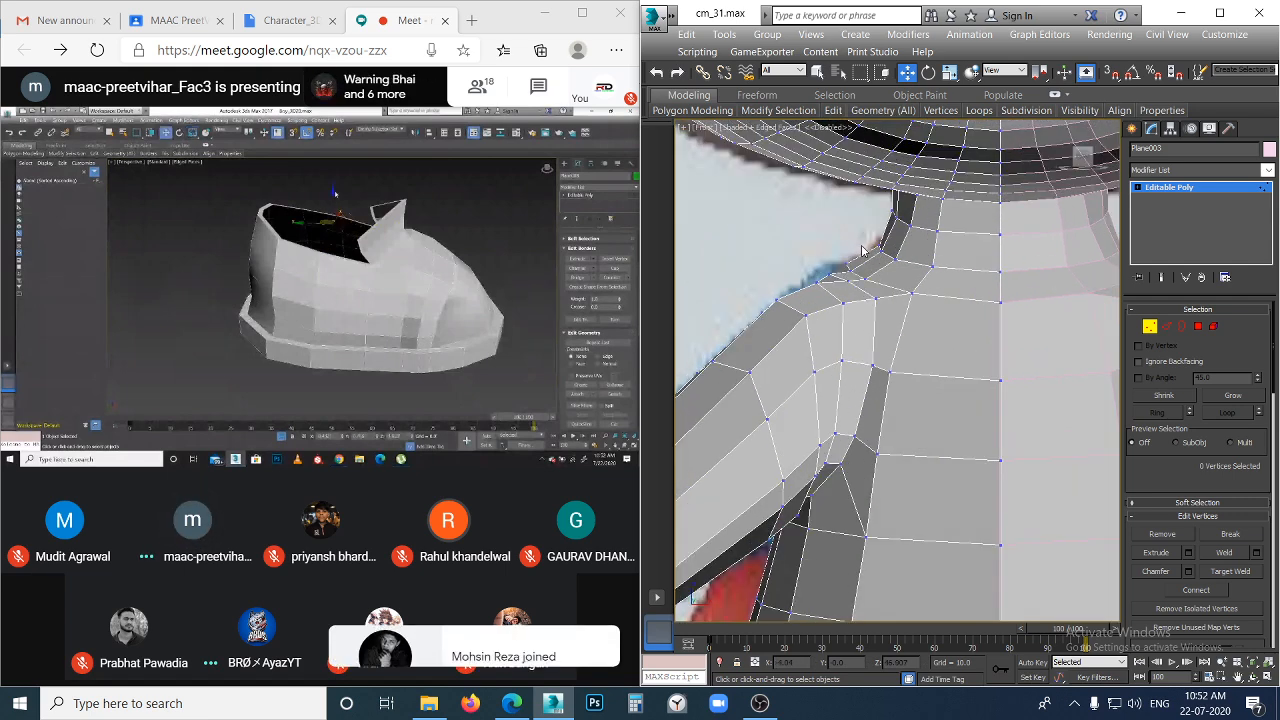
click(819, 298)
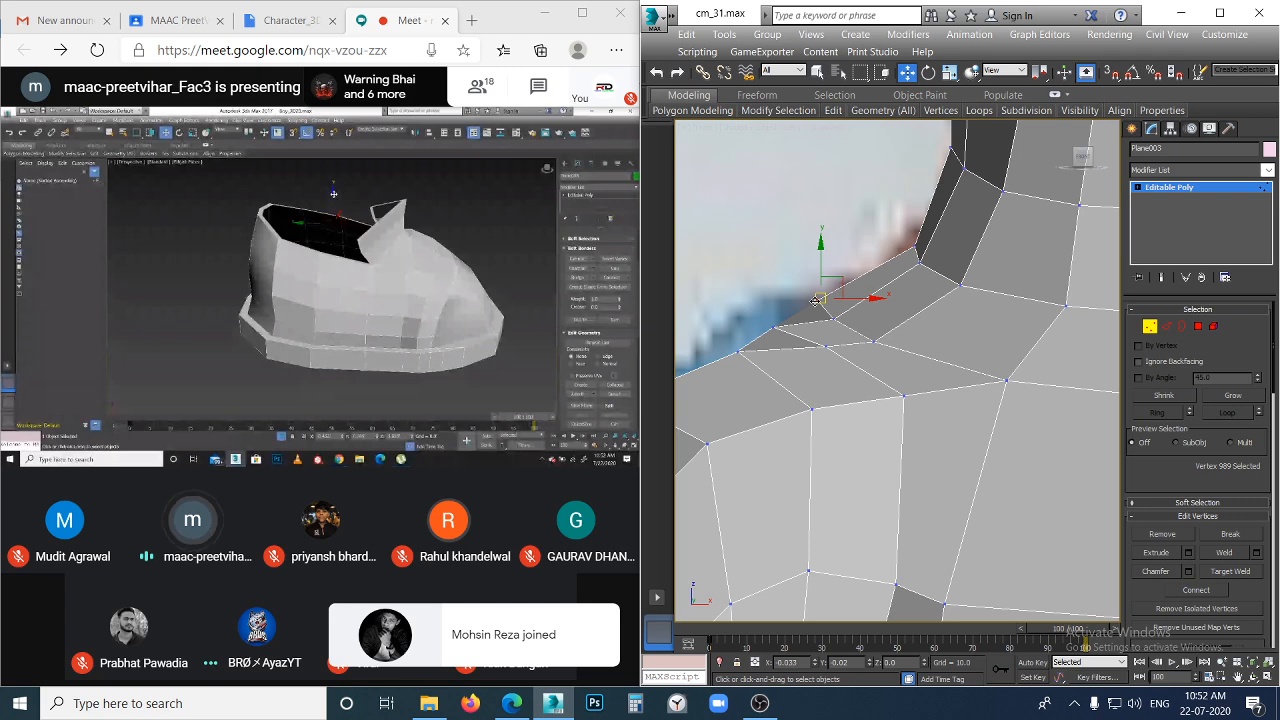
drag(823, 298, 819, 301)
click(838, 329)
- Raise the top shoulder vertex just outside the collar slightly to meet the reference outline in the front view
alt+middle_drag(836, 360, 877, 420)
click(869, 409)
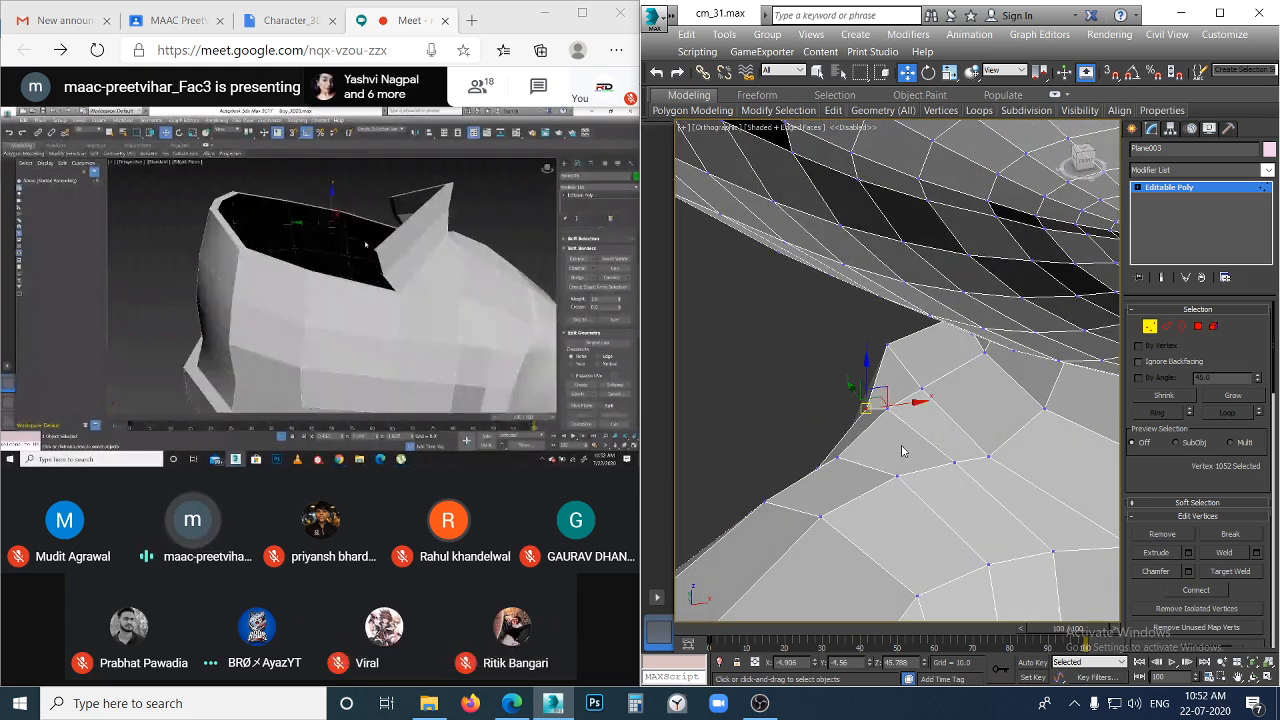
key(f)
scroll(783, 285, down, 3)
scroll(863, 365, up, 4)
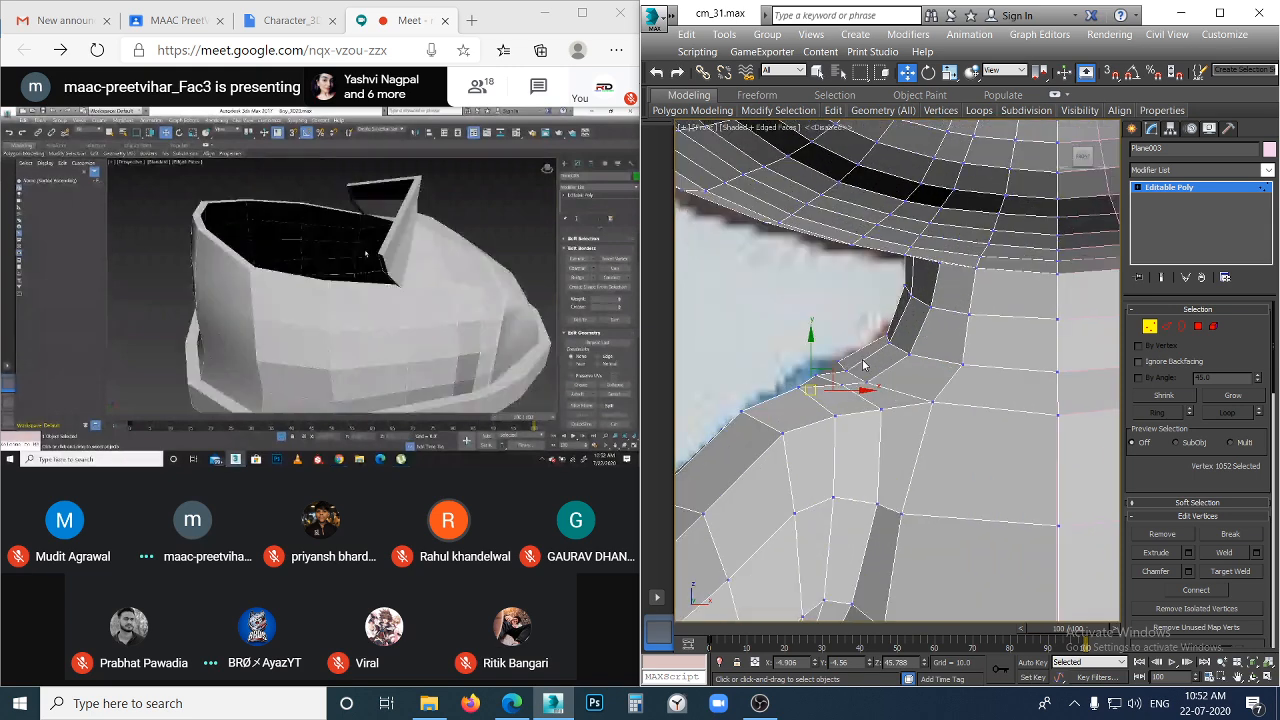
drag(808, 345, 800, 313)
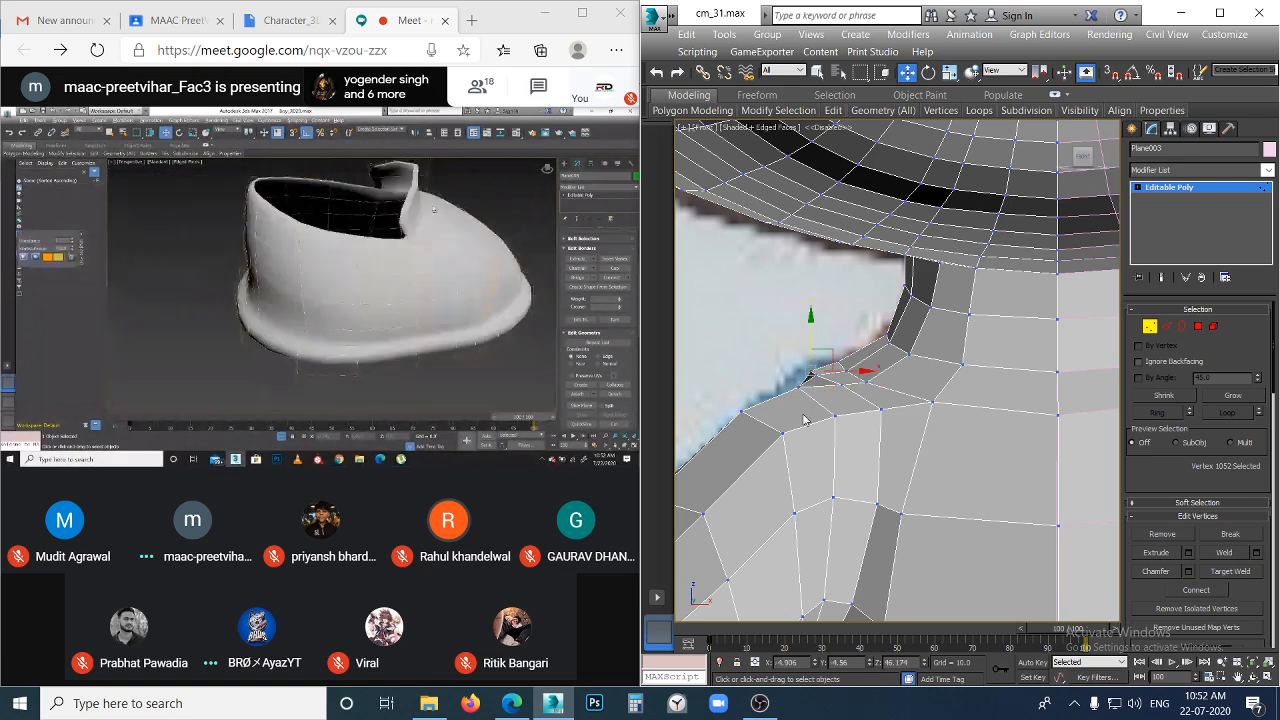
- Raise the next vertex along the top of the shoulder, towards the sleeve, to the reference outline
alt+middle_drag(806, 340, 785, 435)
click(785, 432)
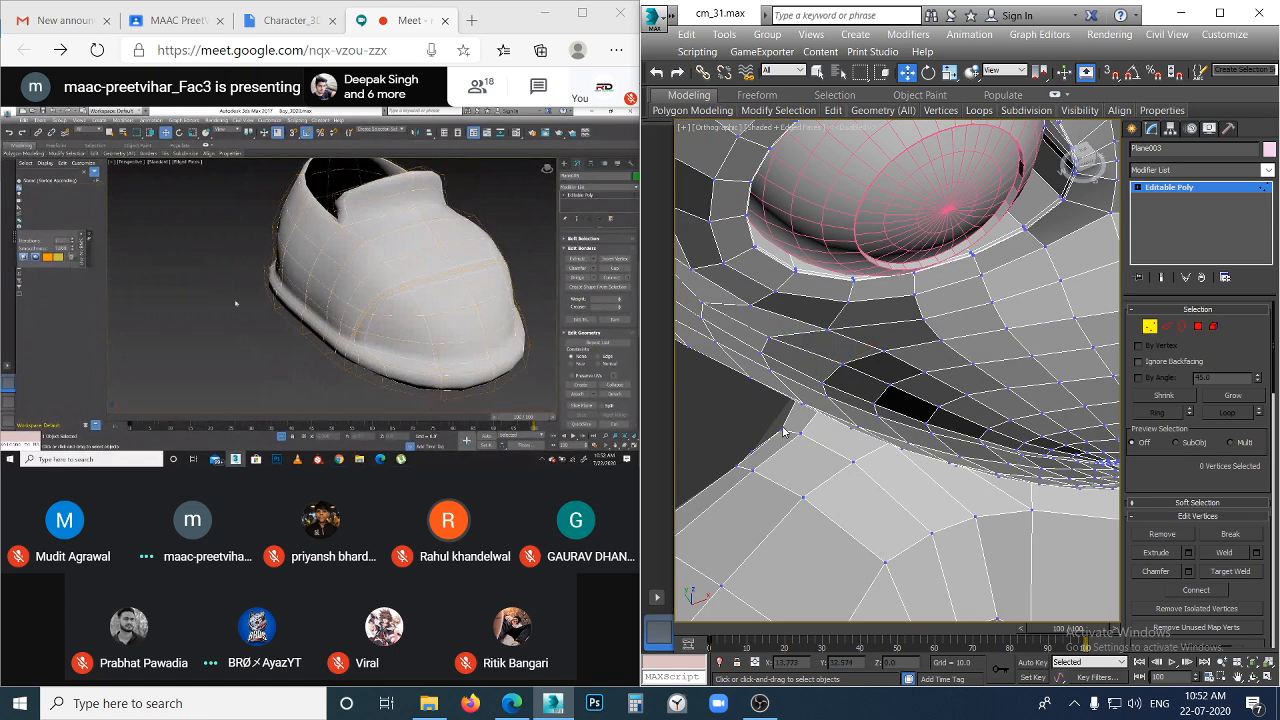
click(780, 429)
key(f)
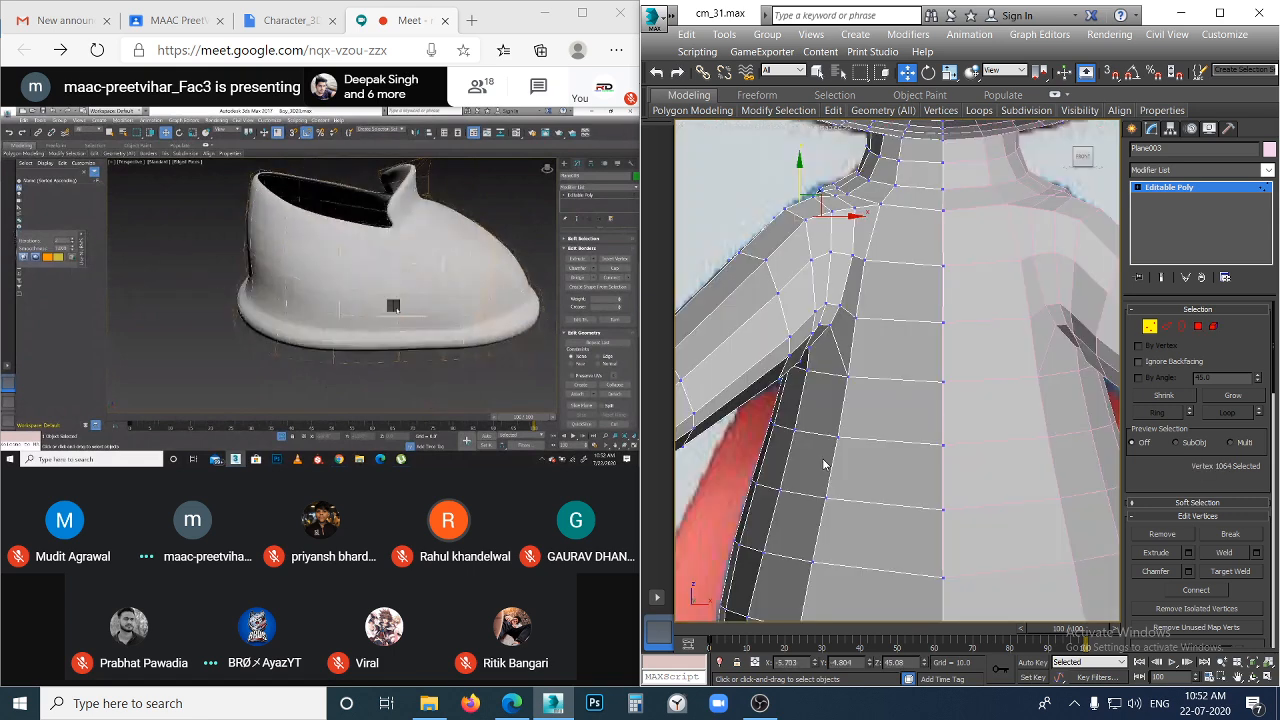
middle_drag(801, 530, 806, 700)
scroll(822, 452, up, 5)
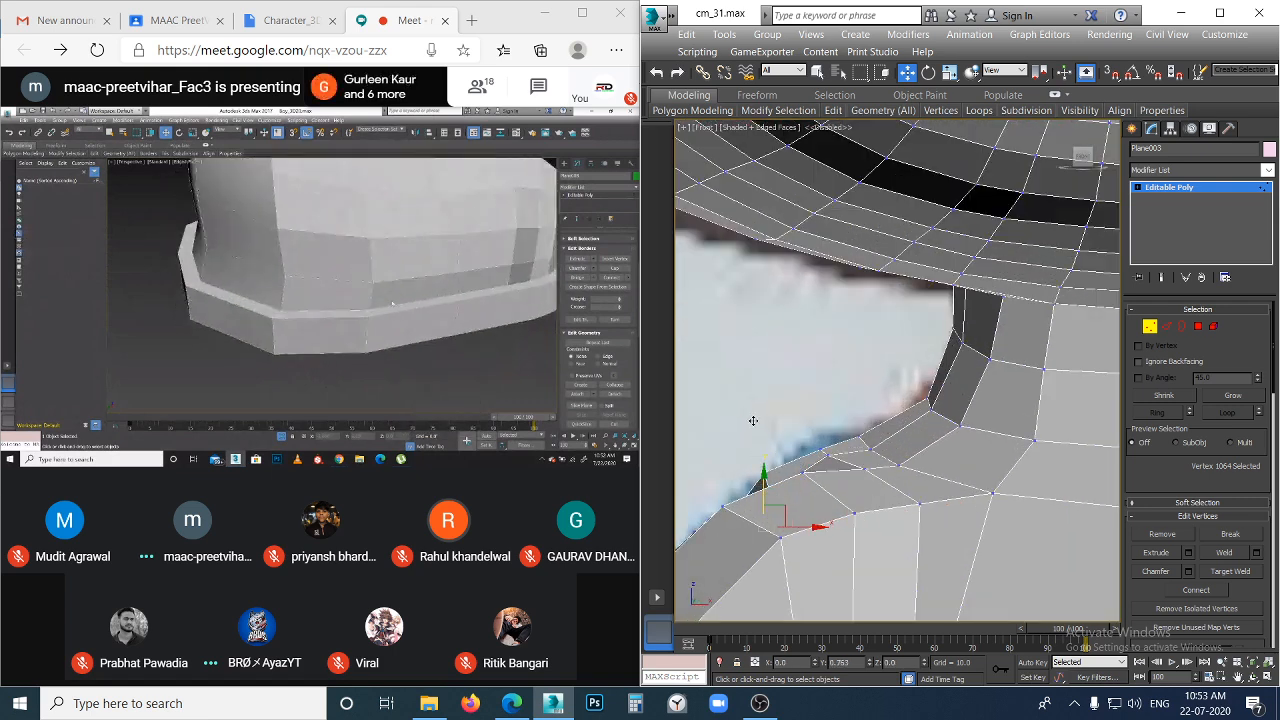
click(821, 495)
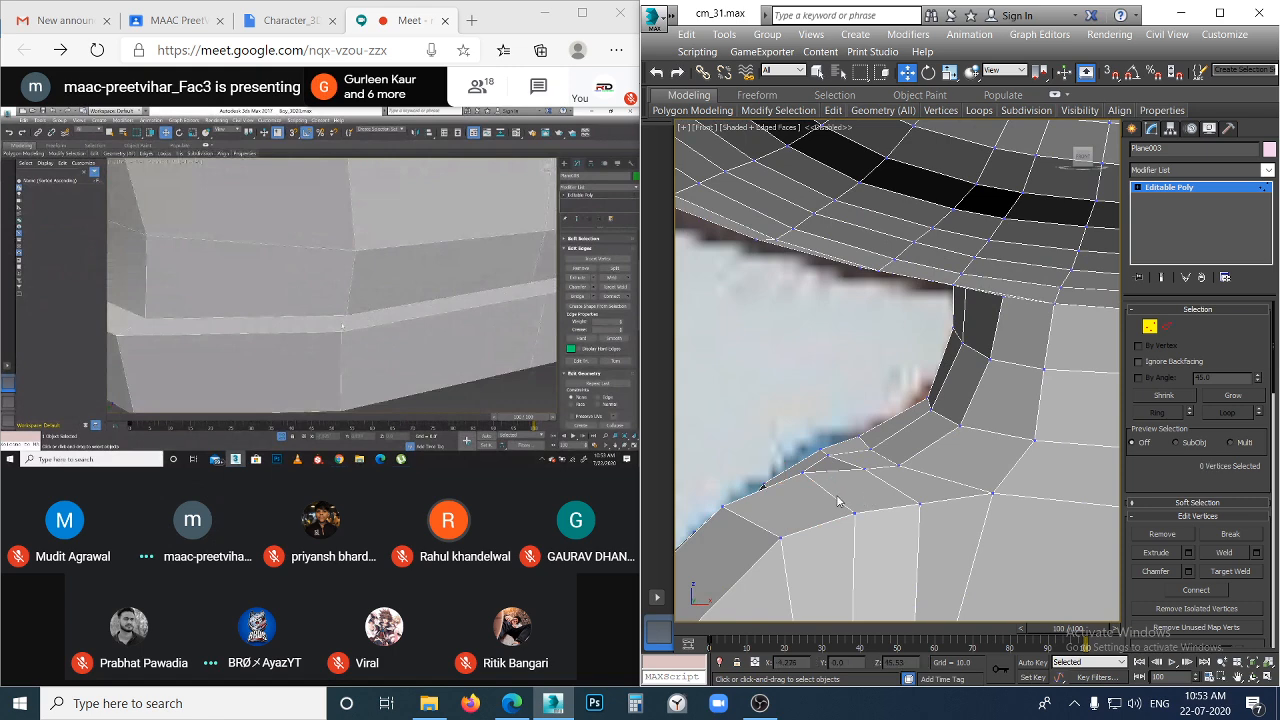
- Nudge the neighbouring vertex just in front of the shoulder ridge slightly upwards in the front view
alt+middle_drag(837, 495, 829, 530)
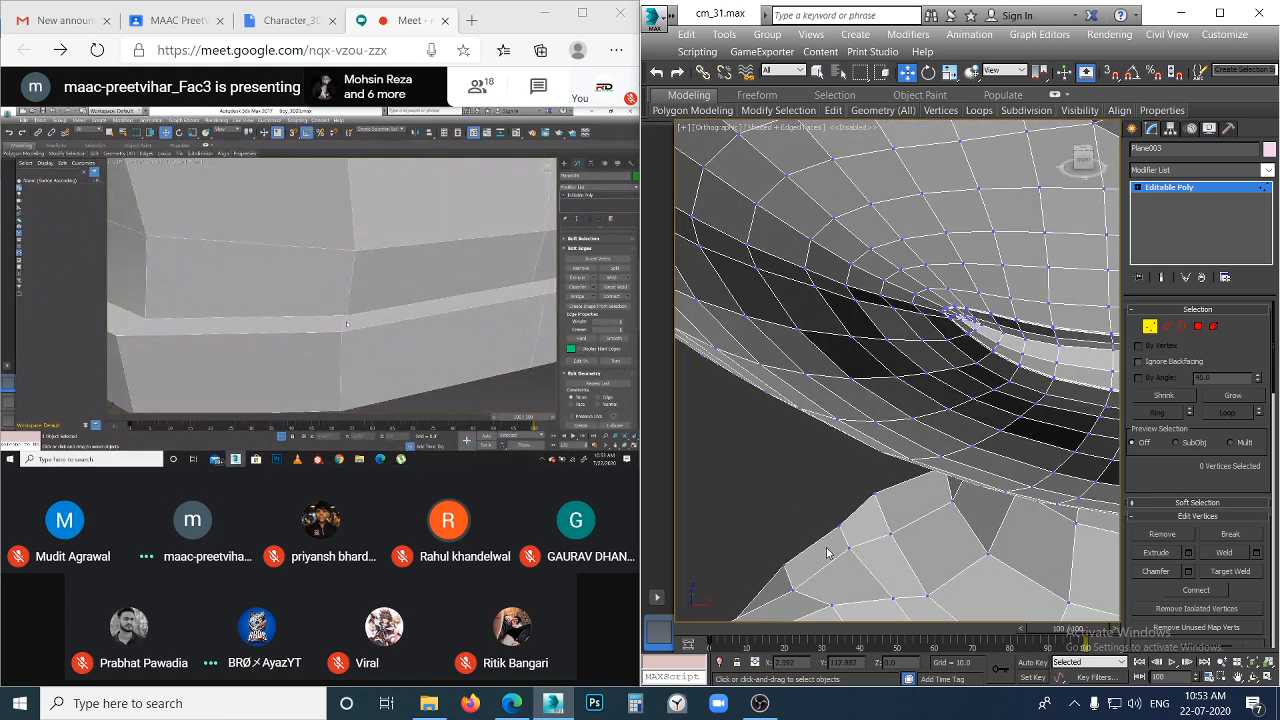
click(792, 589)
key(f)
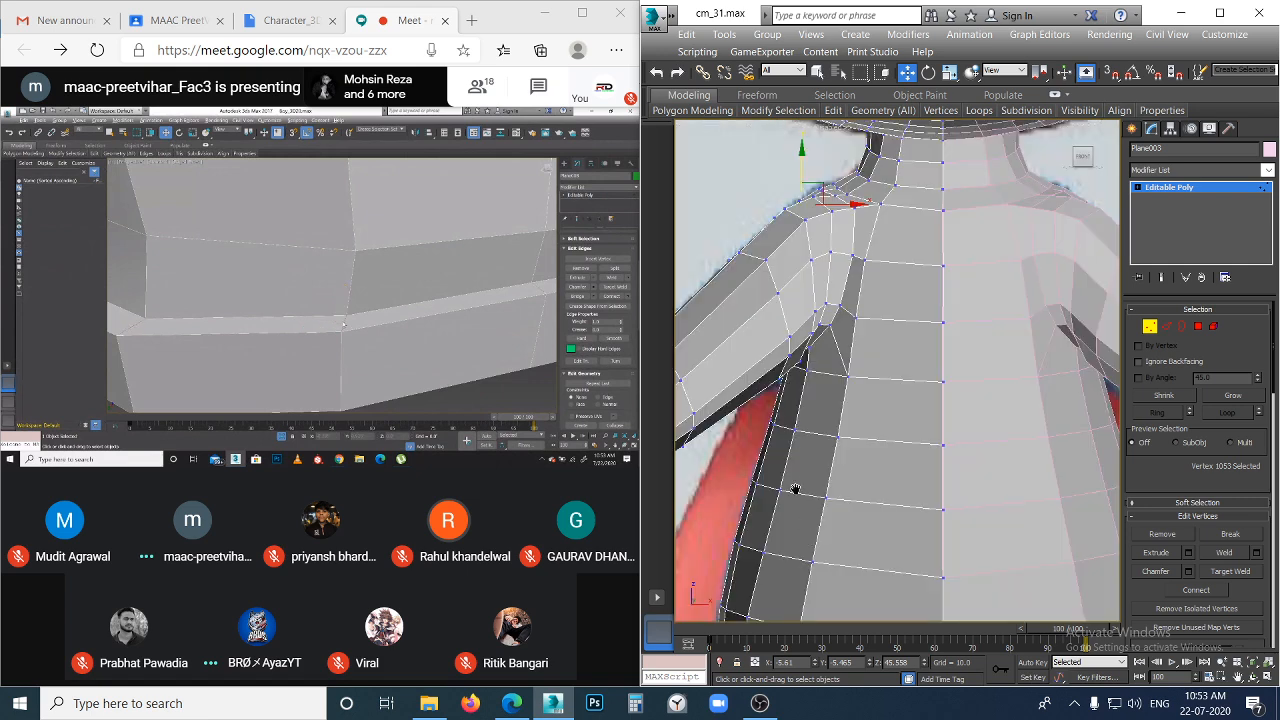
middle_drag(795, 489, 798, 638)
scroll(830, 307, up, 5)
drag(802, 368, 800, 361)
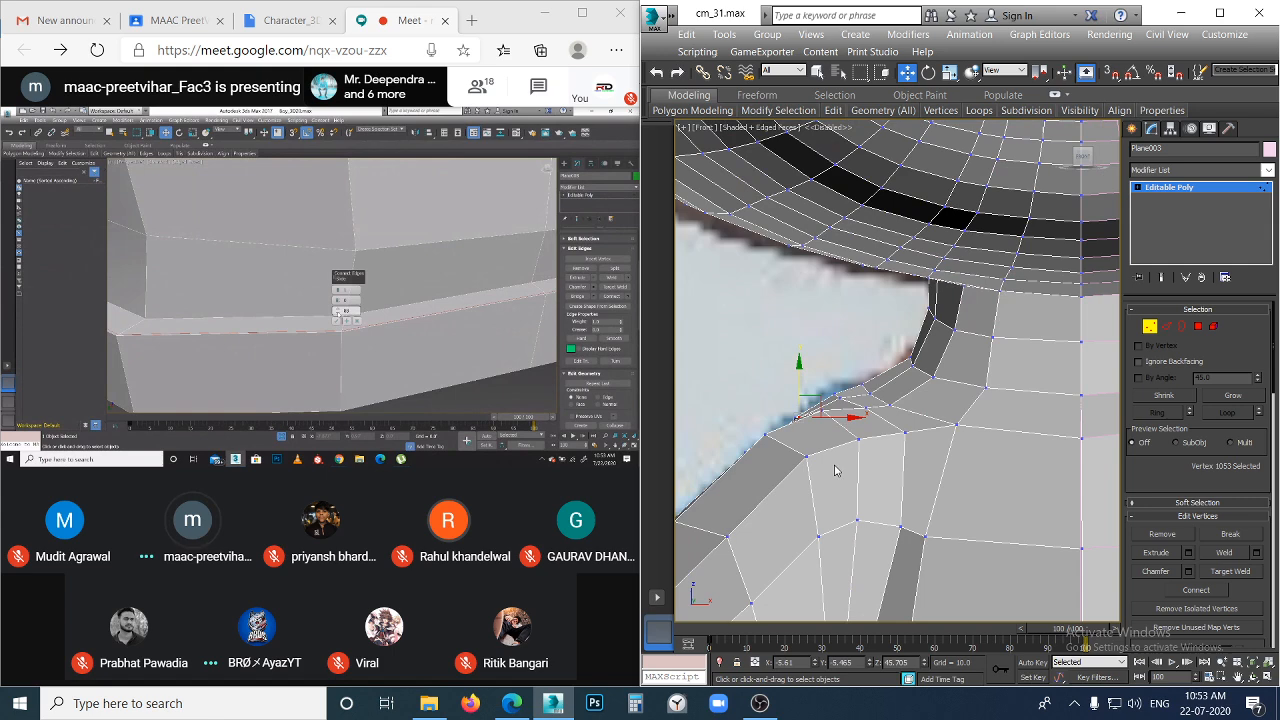
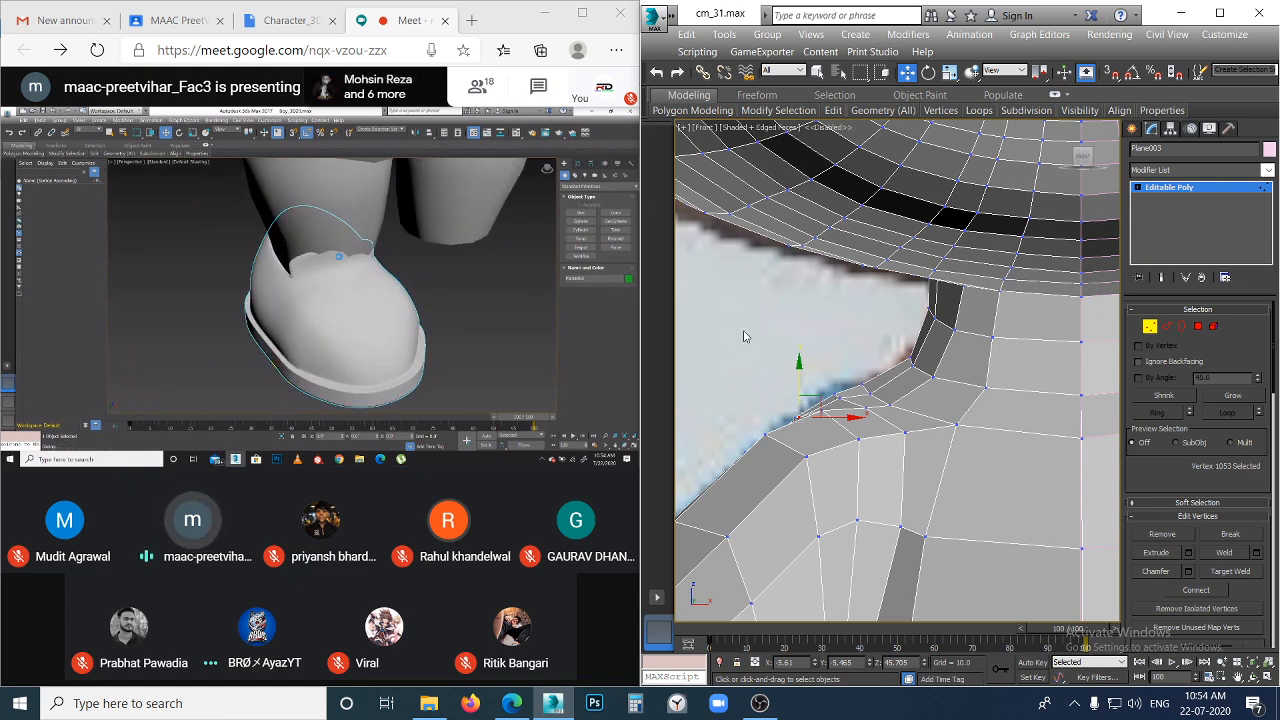
- Maximize the 3ds Max window, show the whole shirt in the front view and save the scene as cm_32
scroll(849, 353, down, 3)
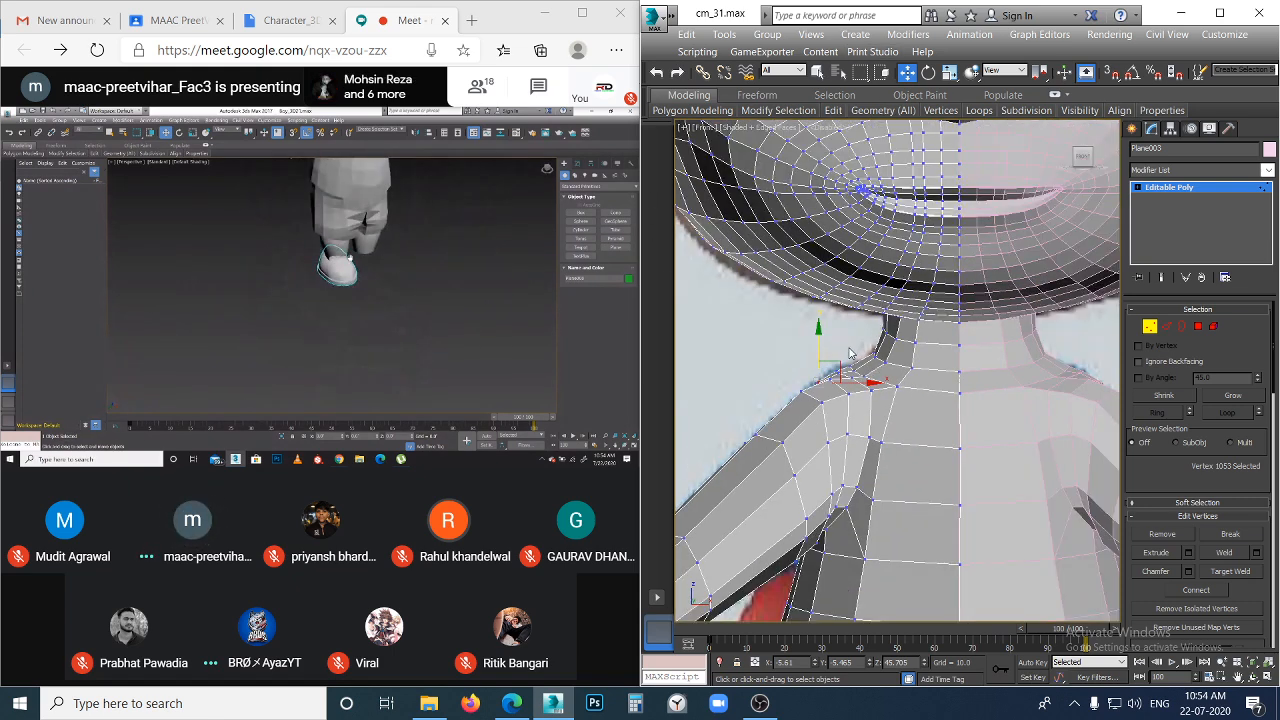
click(1219, 13)
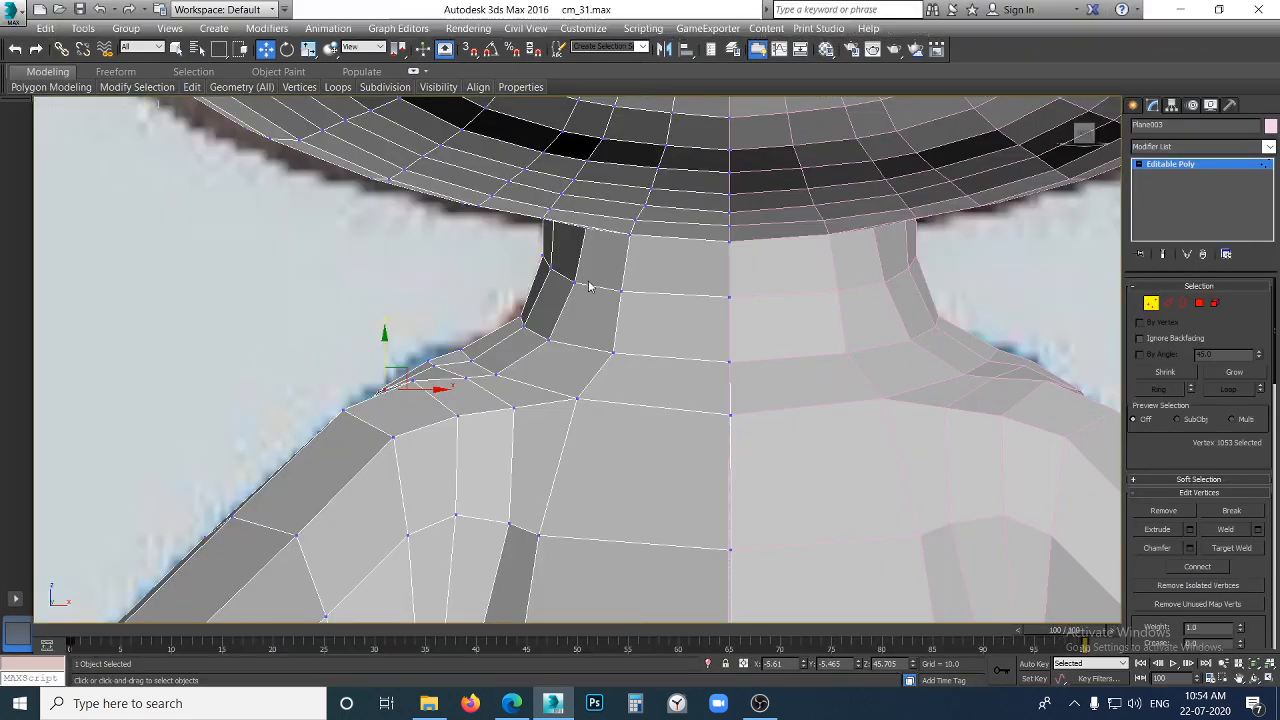
scroll(605, 310, down, 8)
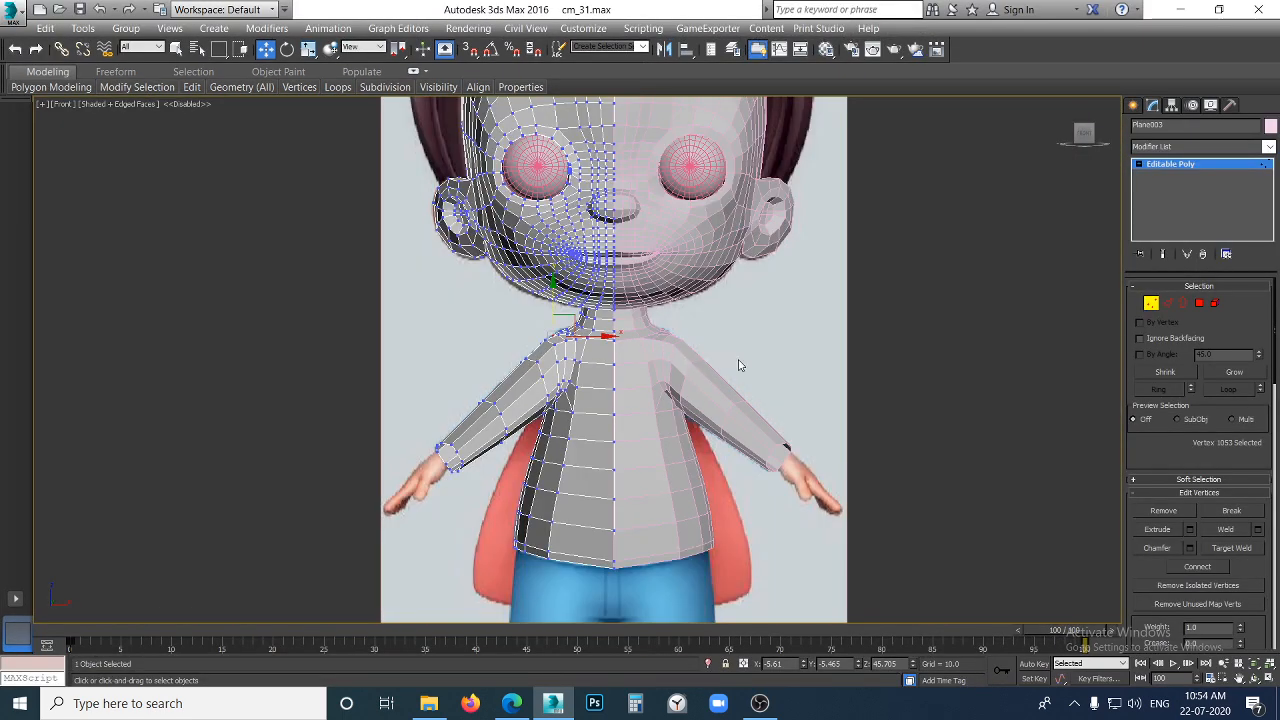
middle_drag(740, 362, 742, 340)
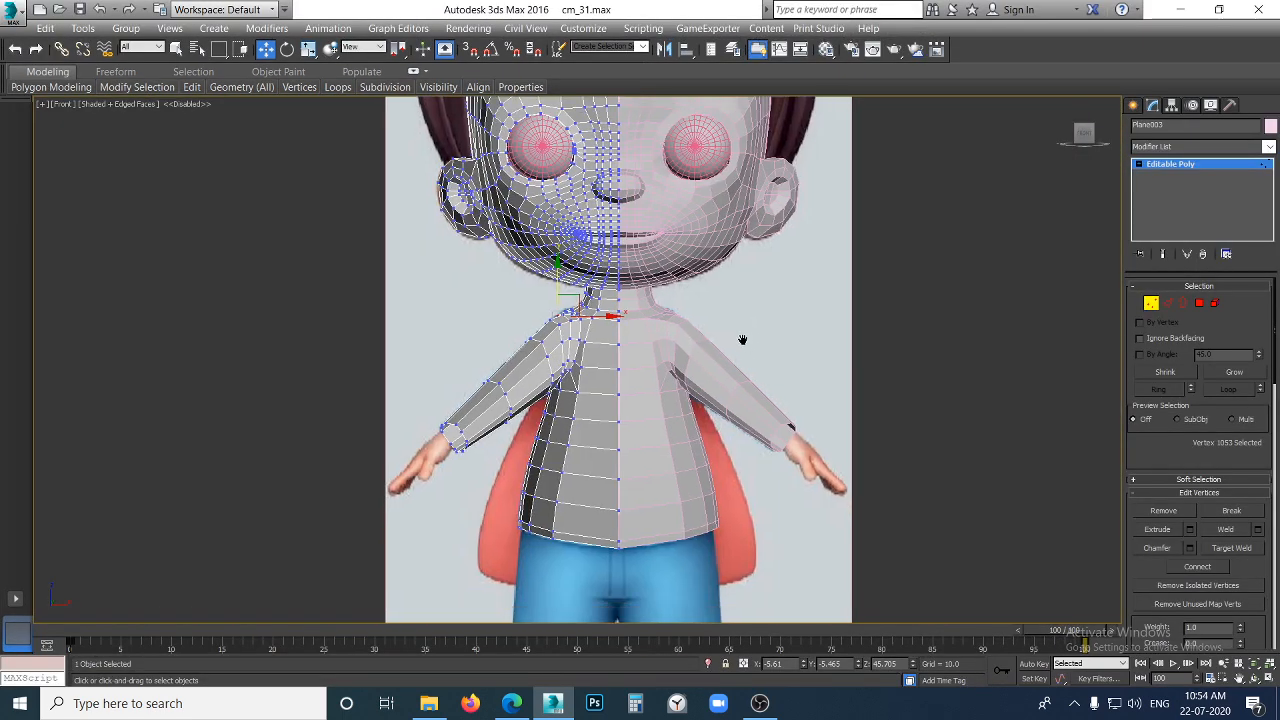
key(ctrl+s)
- Switch to the modeling class in Google Classroom, start a new stream post and browse for a file to upload as its attachment
click(1180, 9)
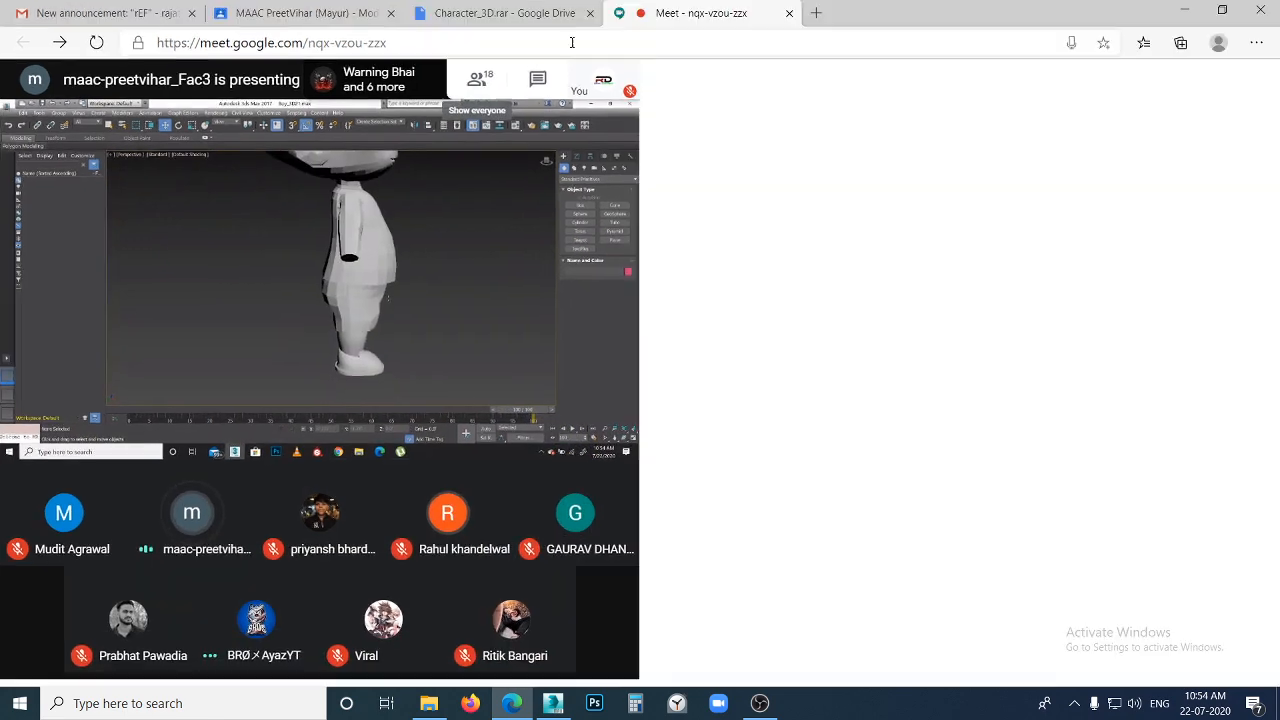
click(582, 13)
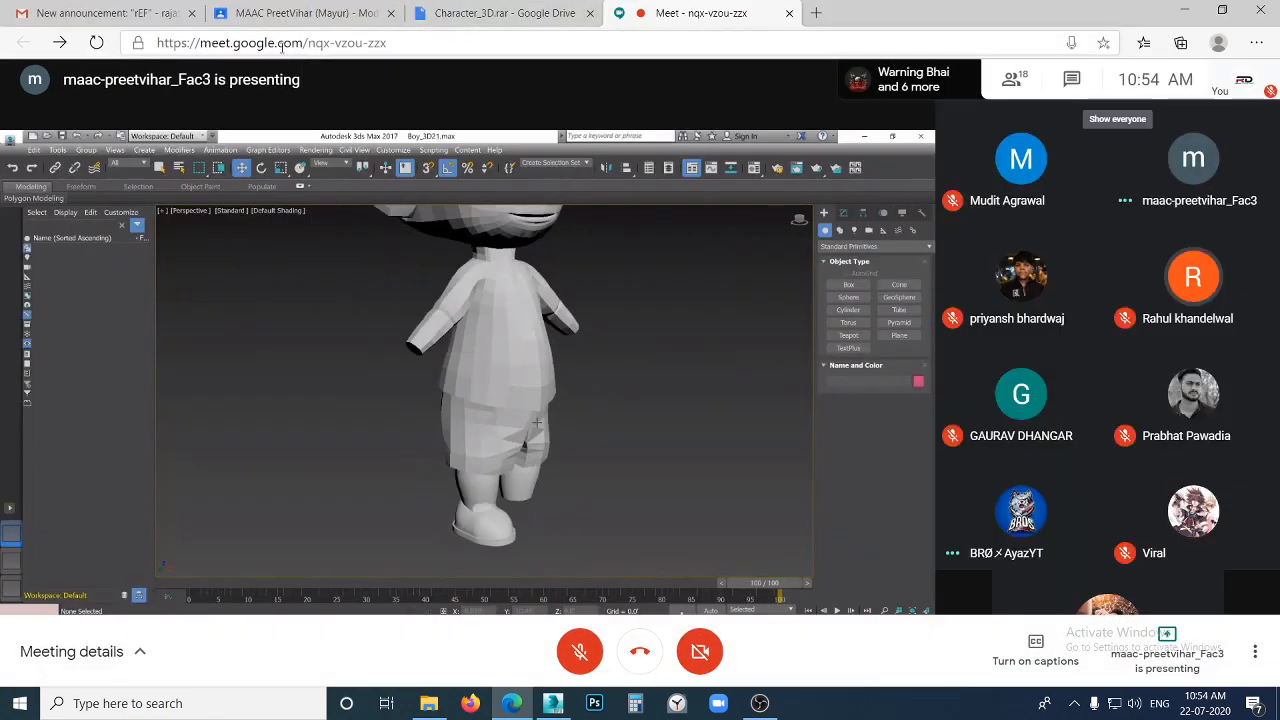
click(292, 14)
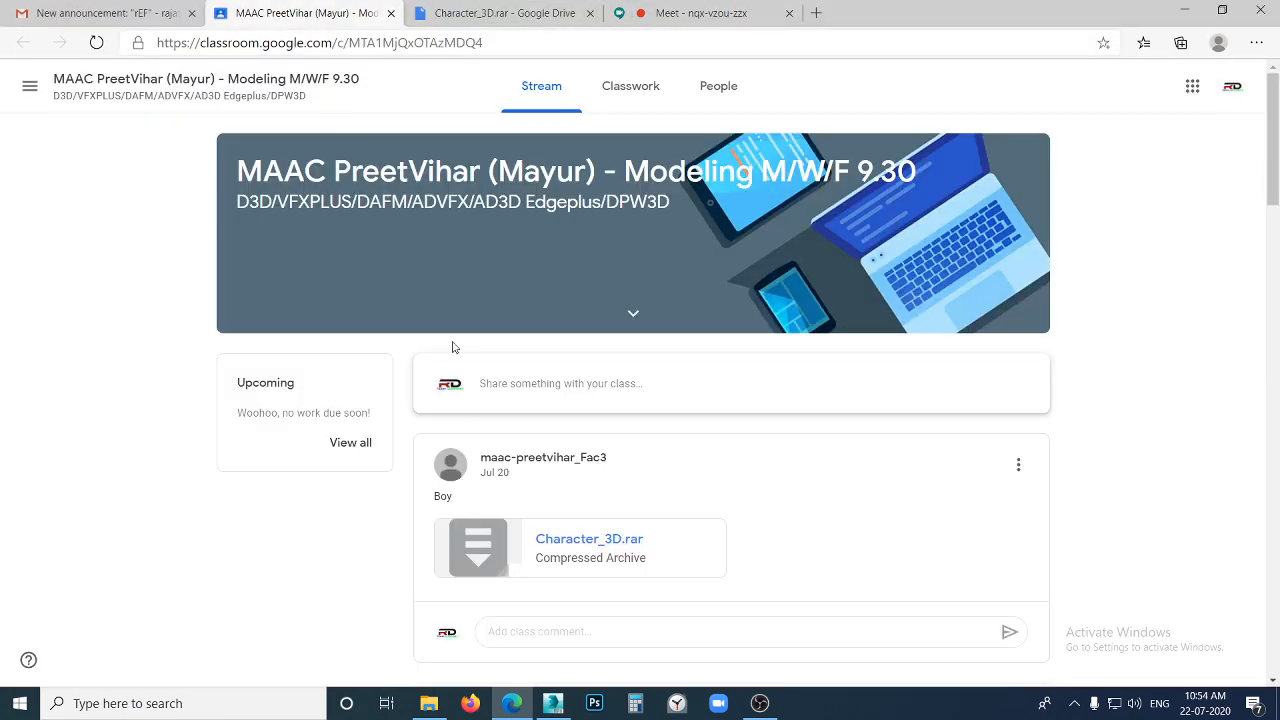
click(593, 404)
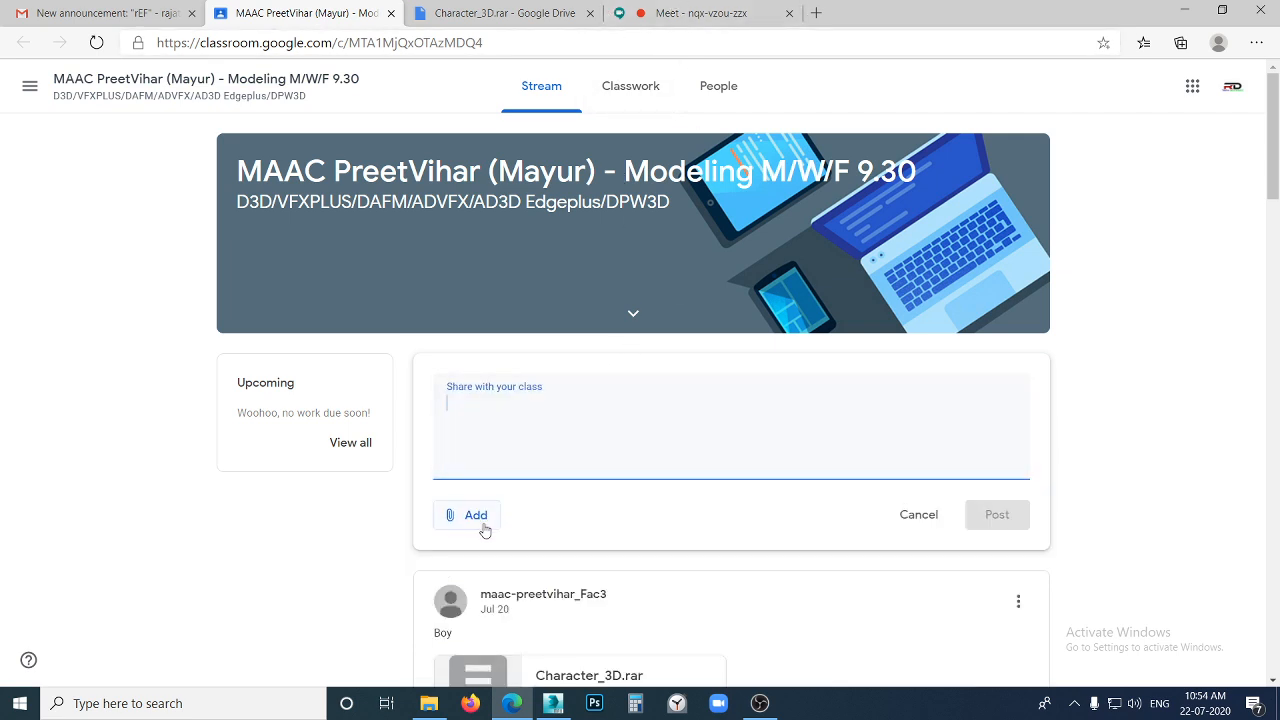
click(483, 527)
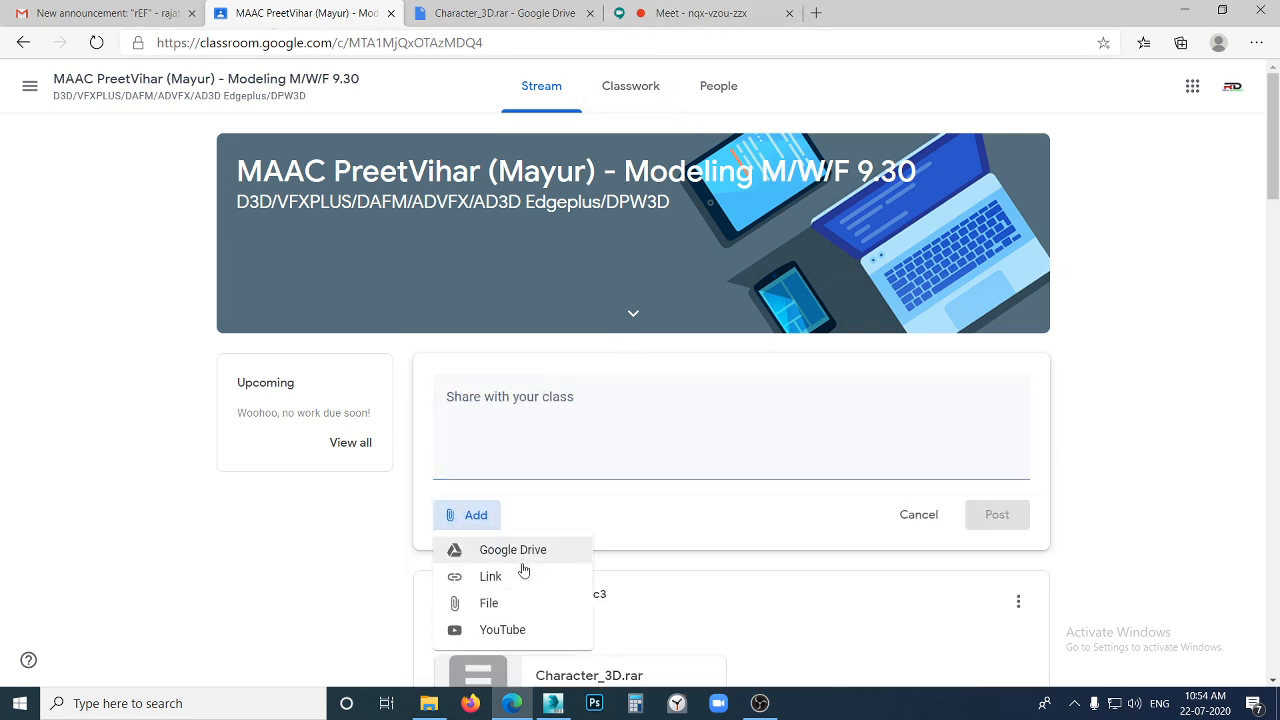
click(514, 608)
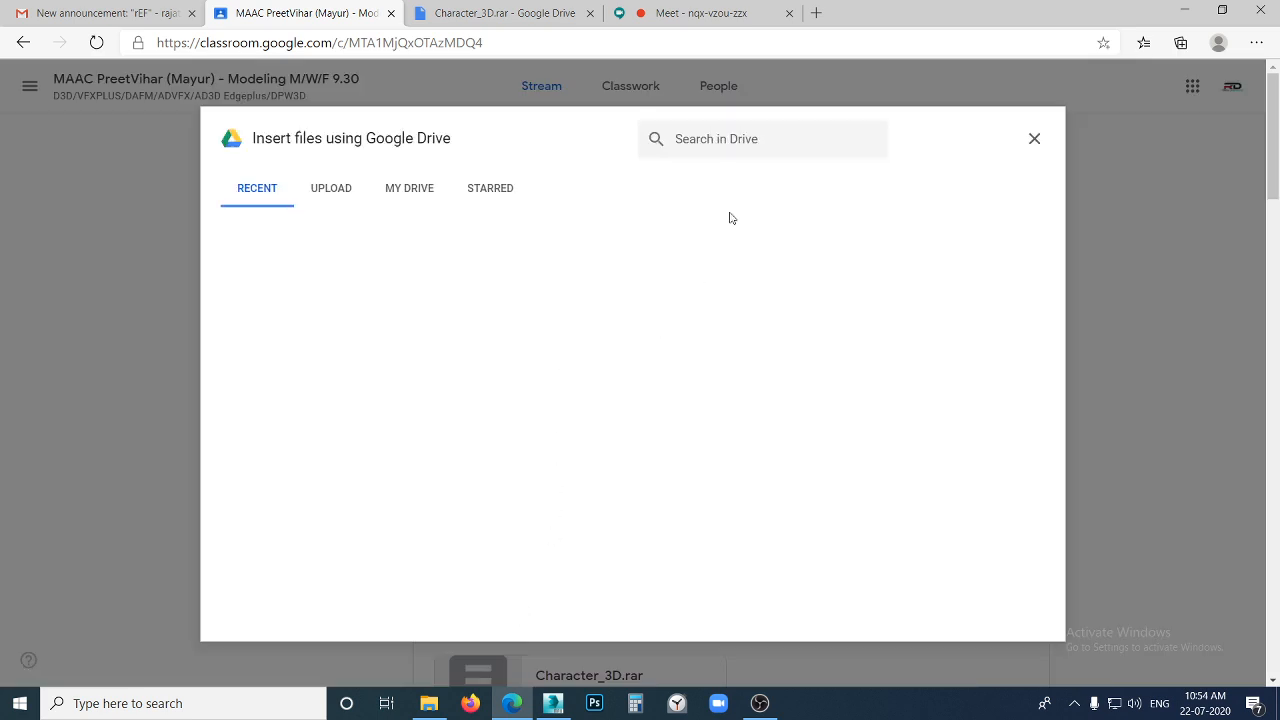
click(340, 189)
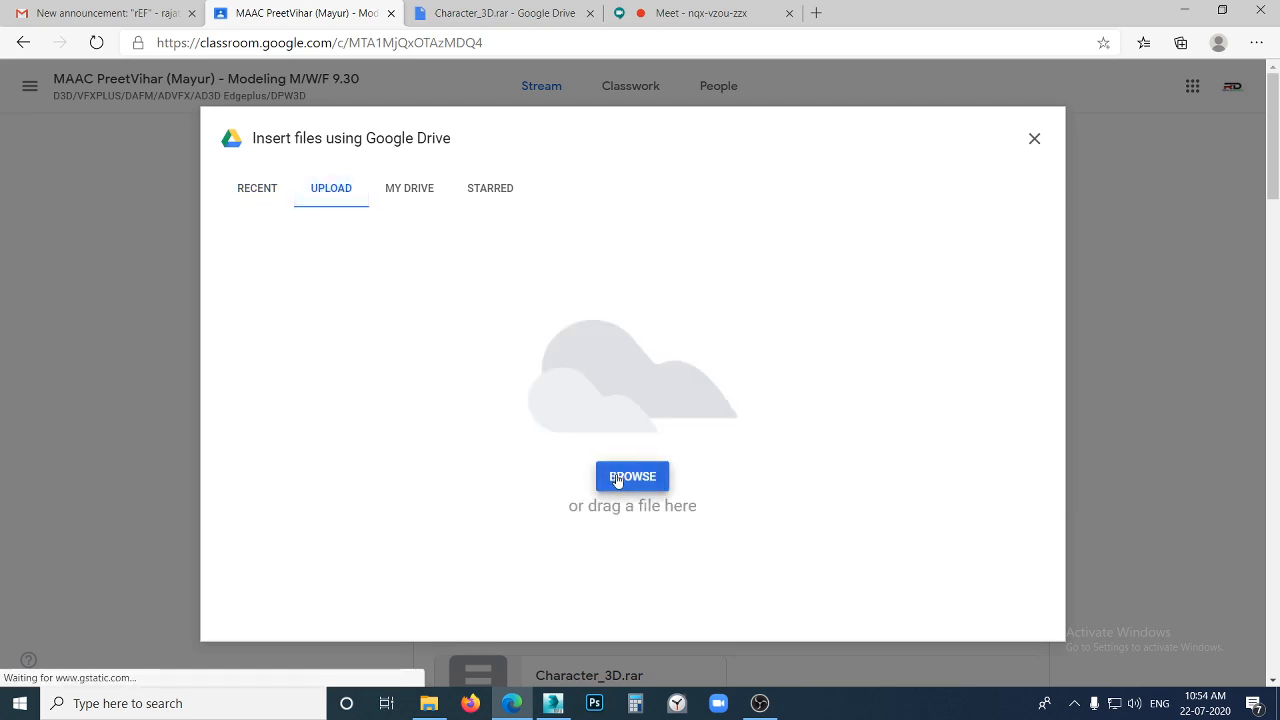
click(640, 478)
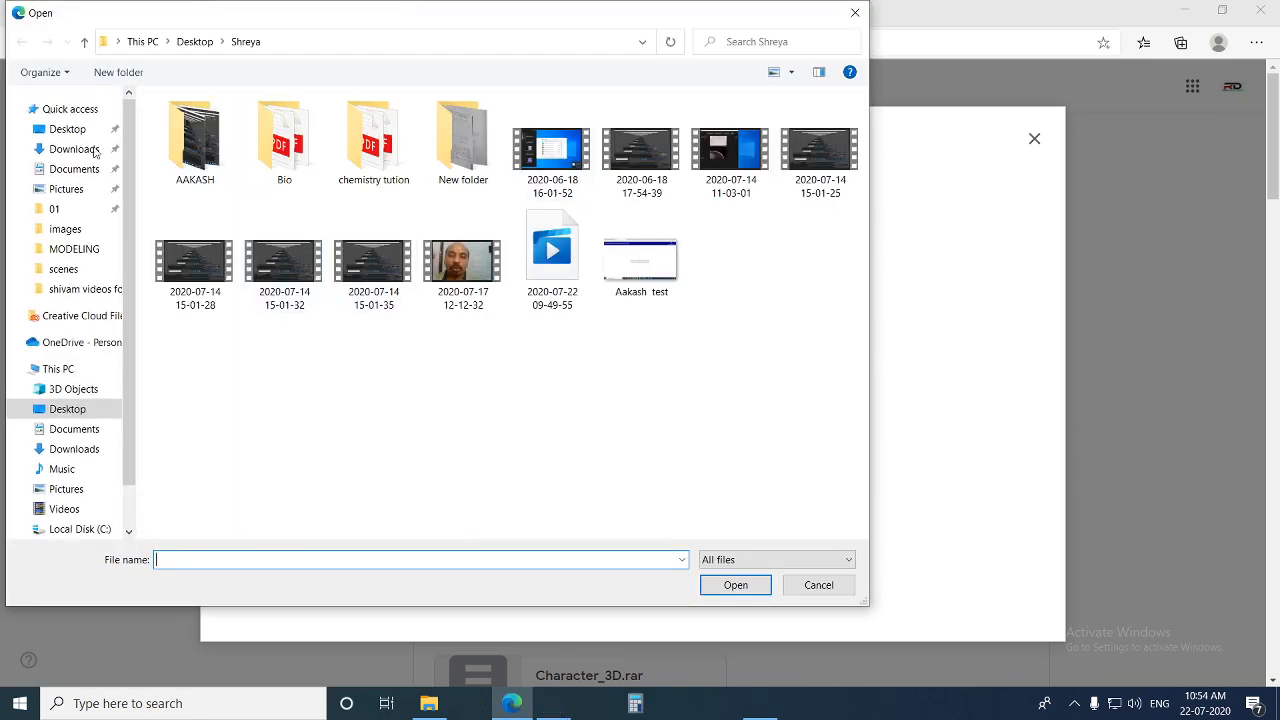
- Upload the scene file cm_32 from Desktop > 3ds max > MODELING > character_model > scenes to the post
click(68, 129)
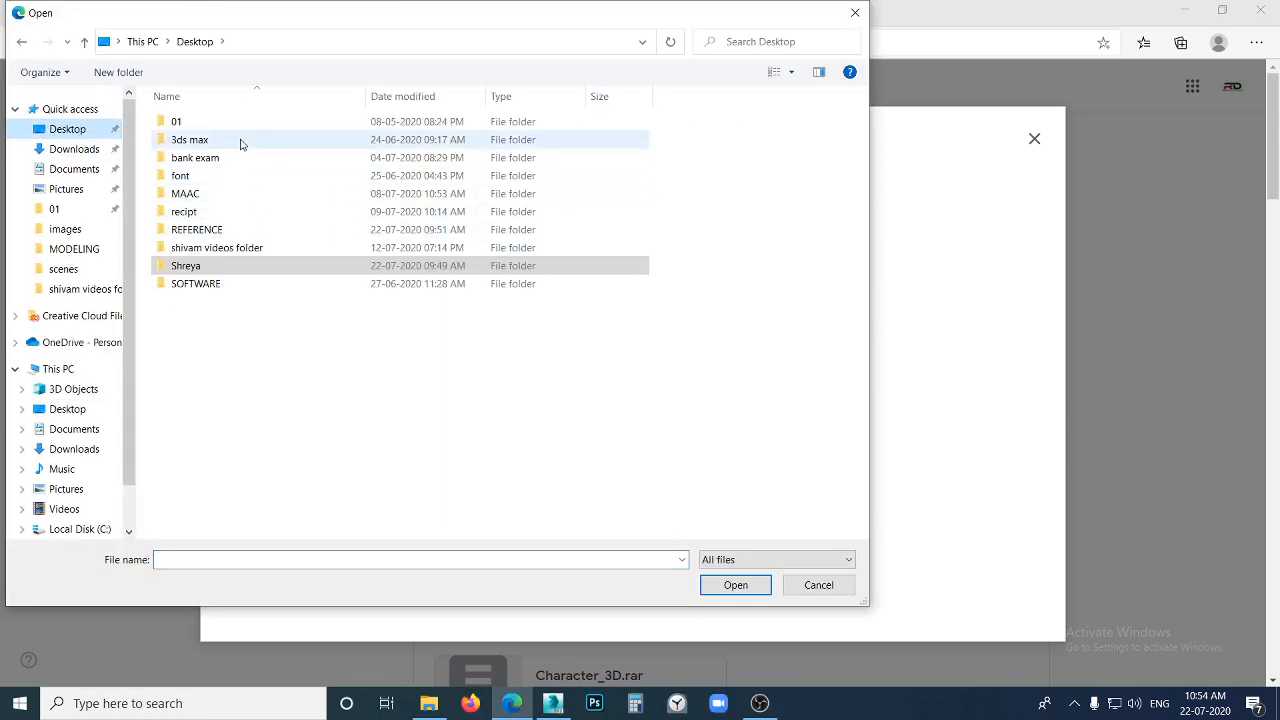
double_click(243, 140)
double_click(292, 180)
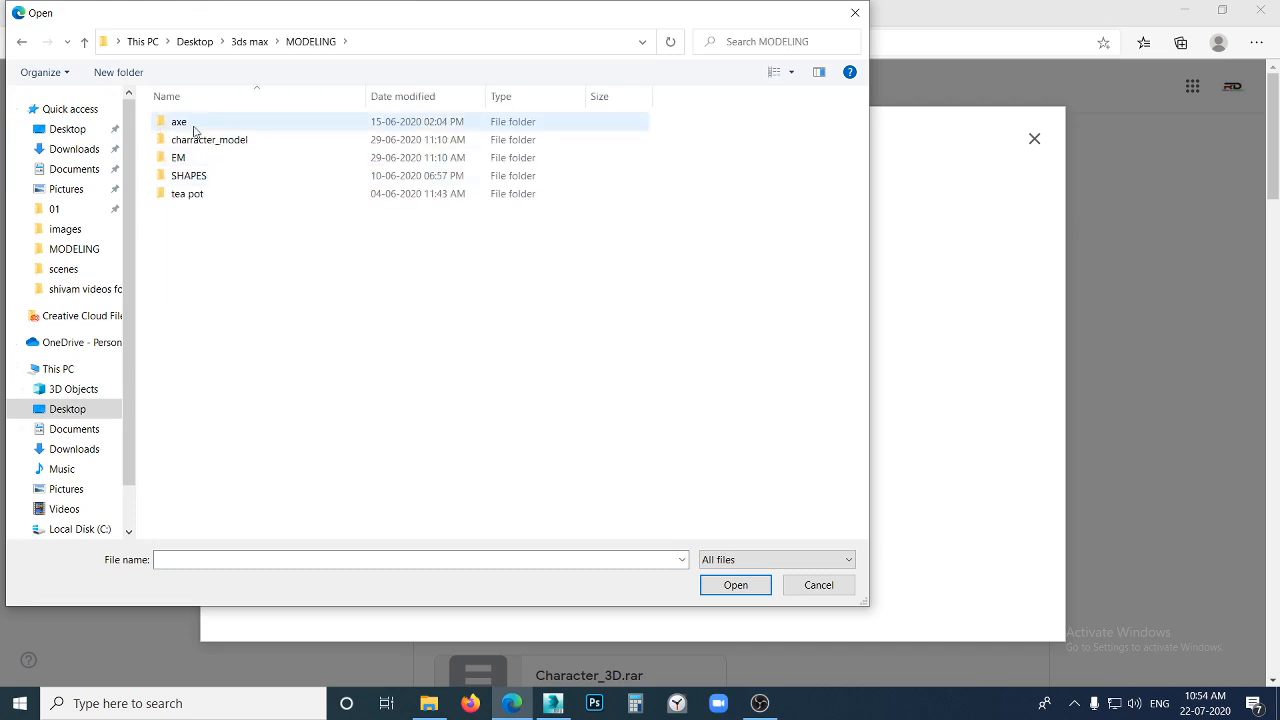
double_click(222, 138)
double_click(282, 345)
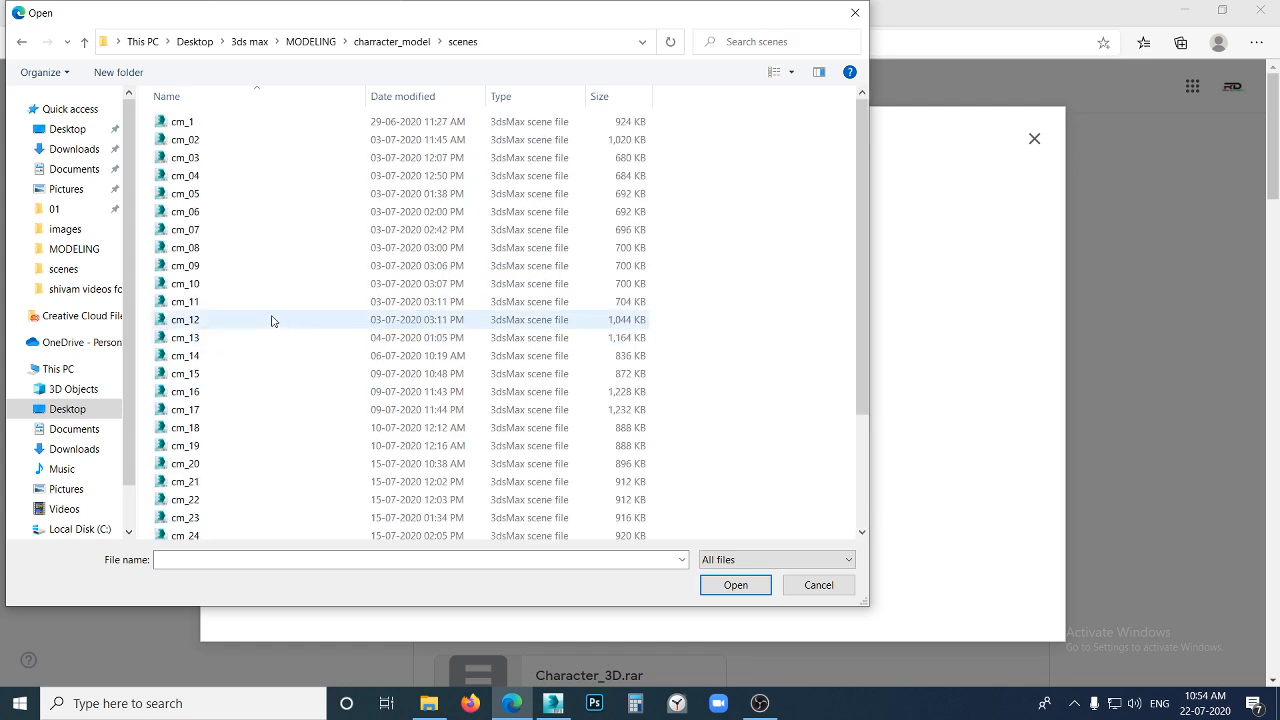
scroll(277, 360, down, 3)
click(283, 530)
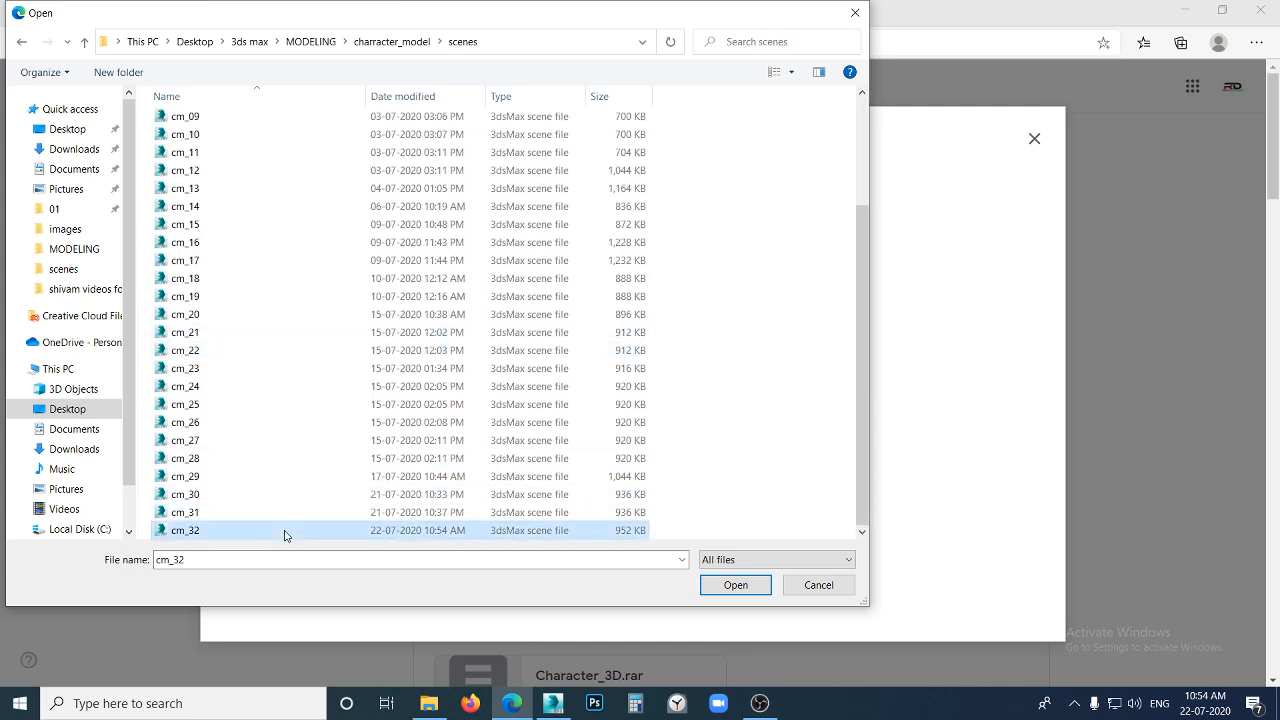
click(717, 587)
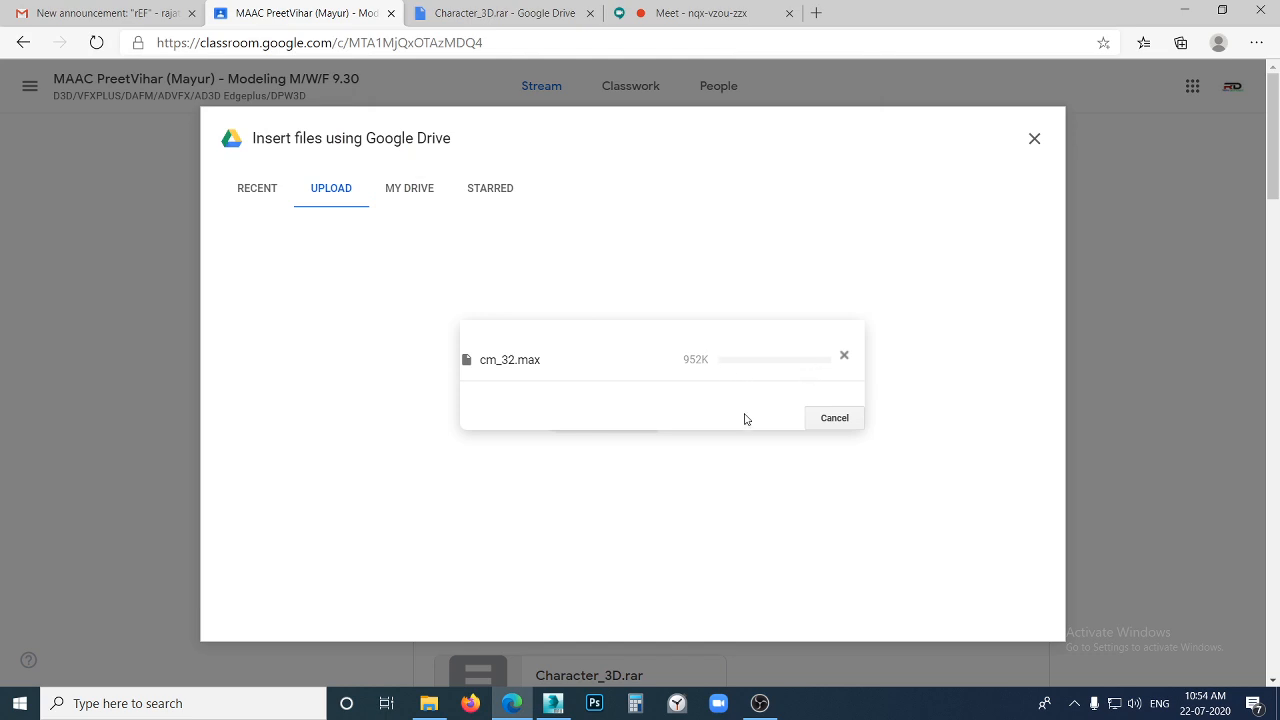
click(715, 13)
click(300, 12)
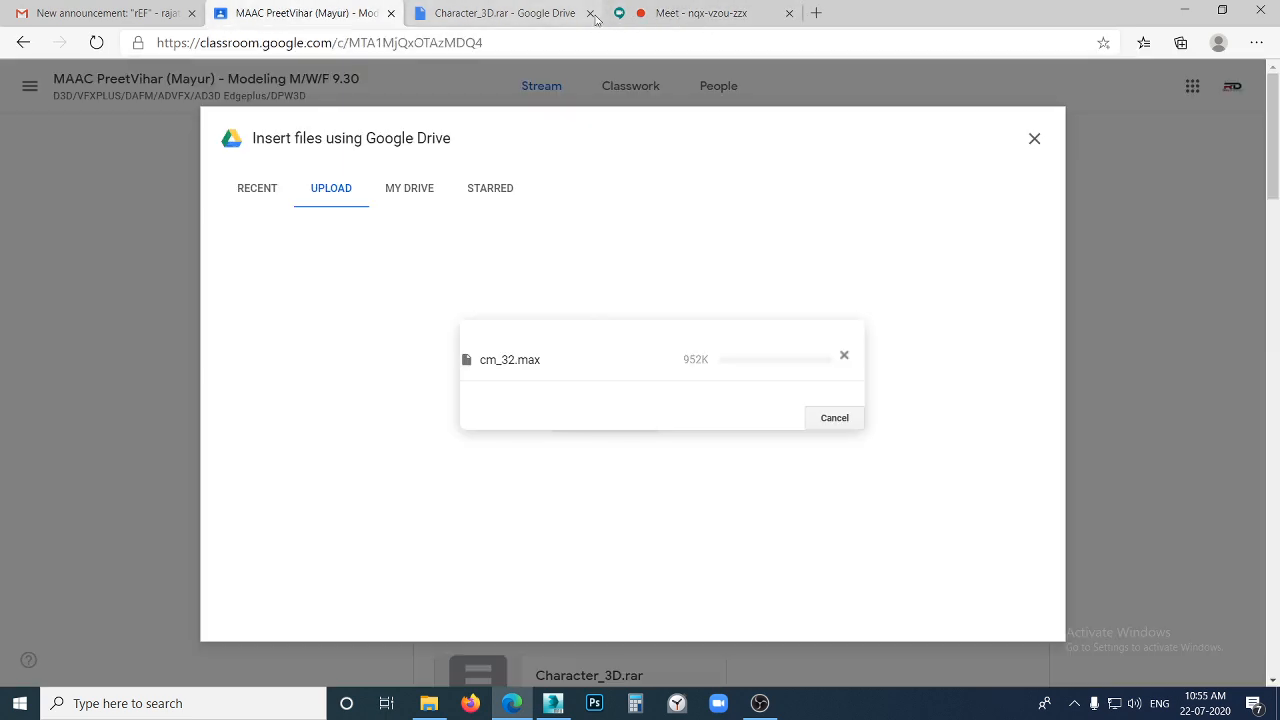
click(727, 10)
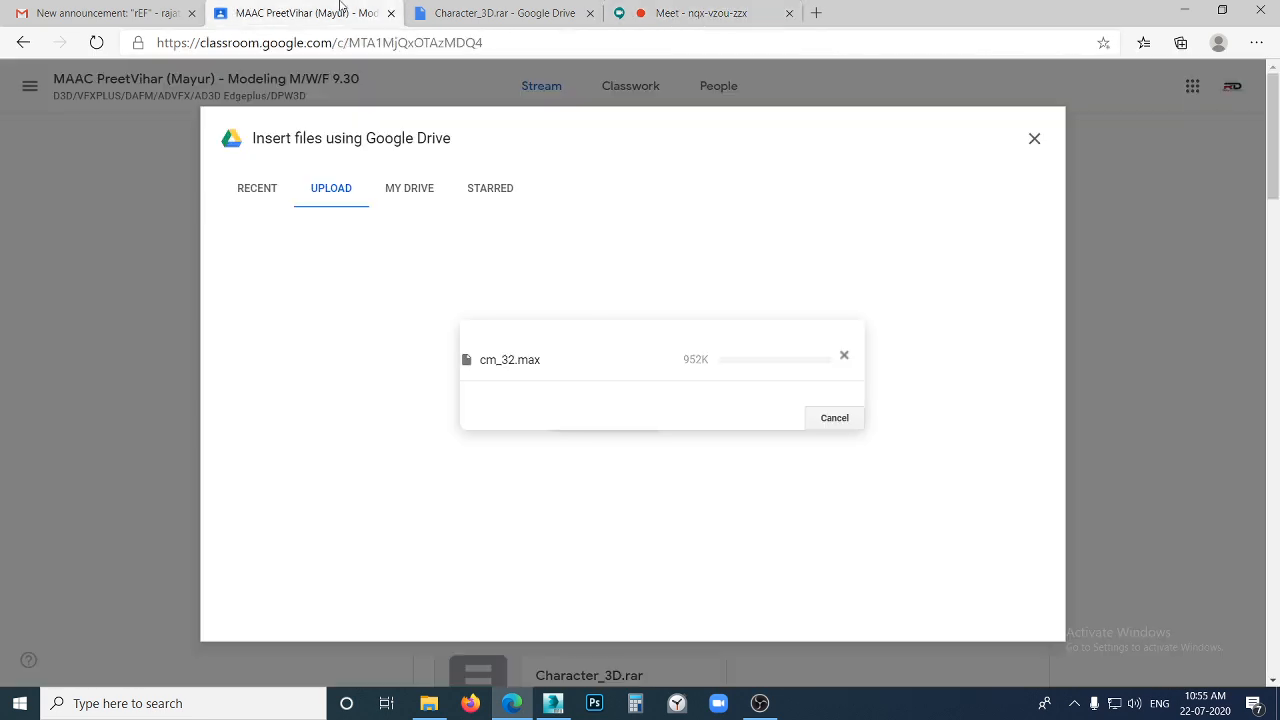
click(300, 12)
- Switch to the Google Meet call and turn the microphone on and off again
click(681, 8)
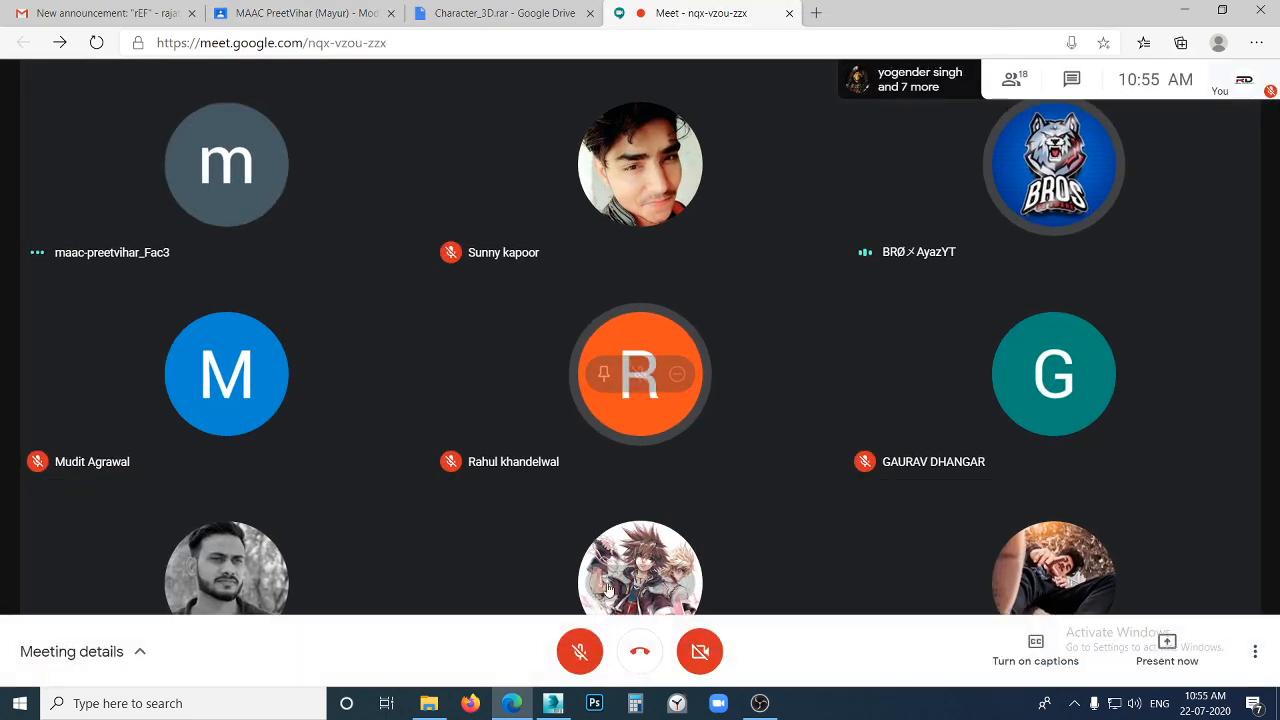
click(581, 651)
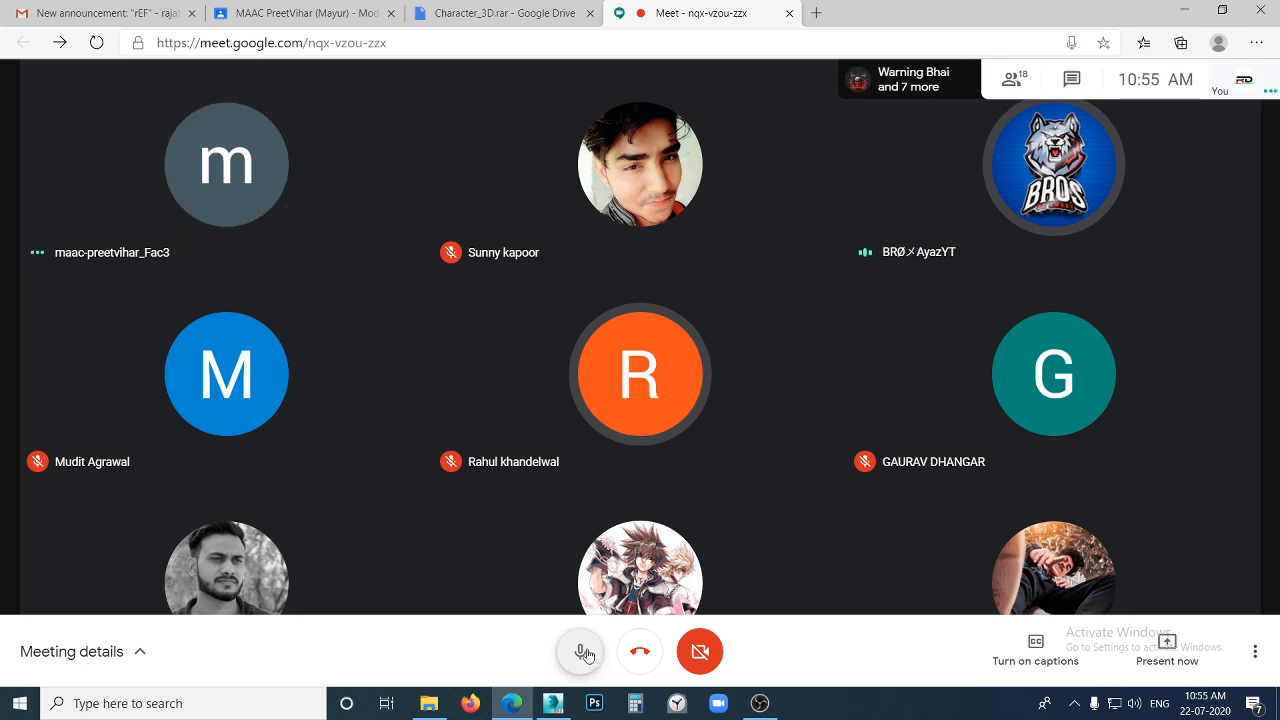
click(585, 654)
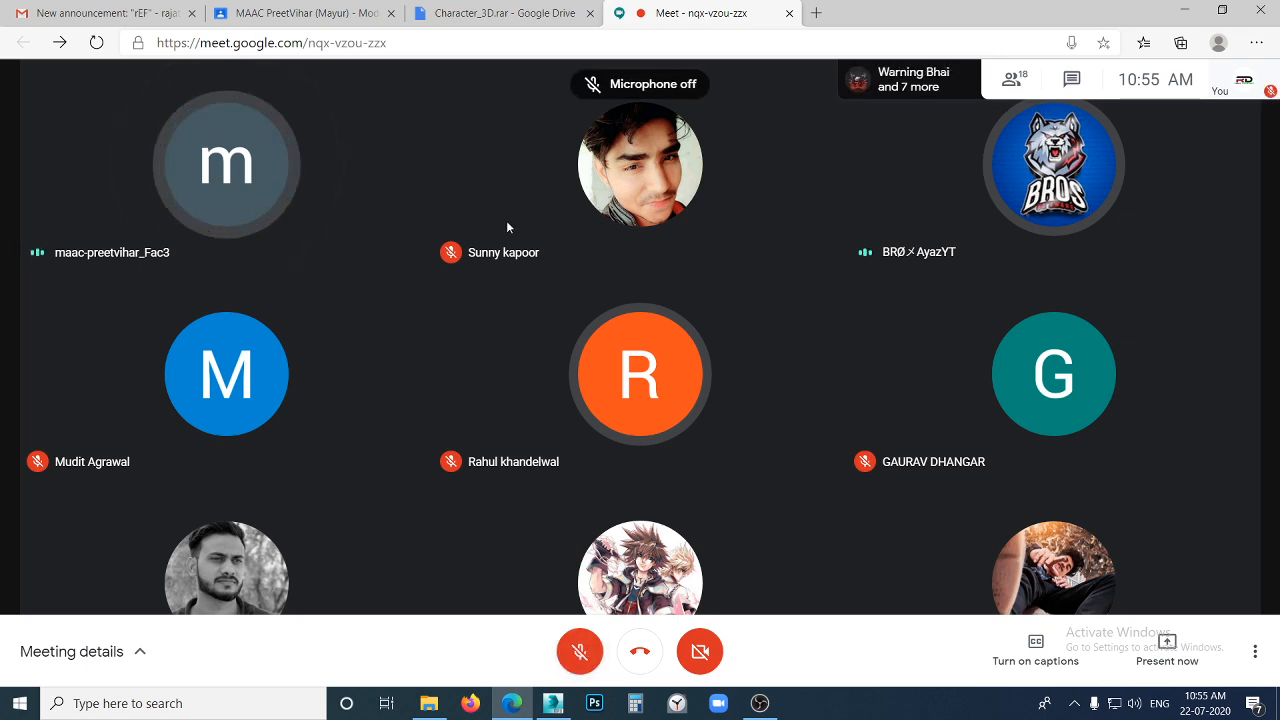
- Return to the Classroom draft post, enter the message "charracter model" above the cm_32.max attachment and publish it to the class stream
click(331, 14)
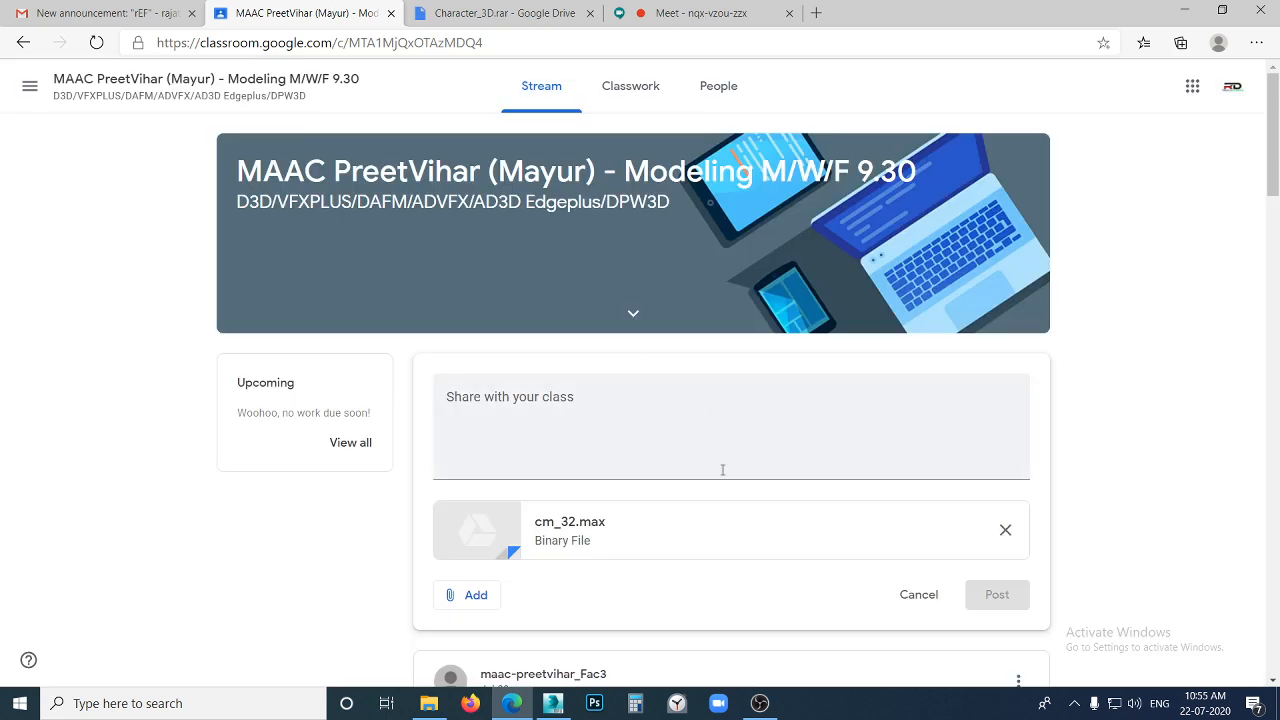
scroll(722, 469, down, 3)
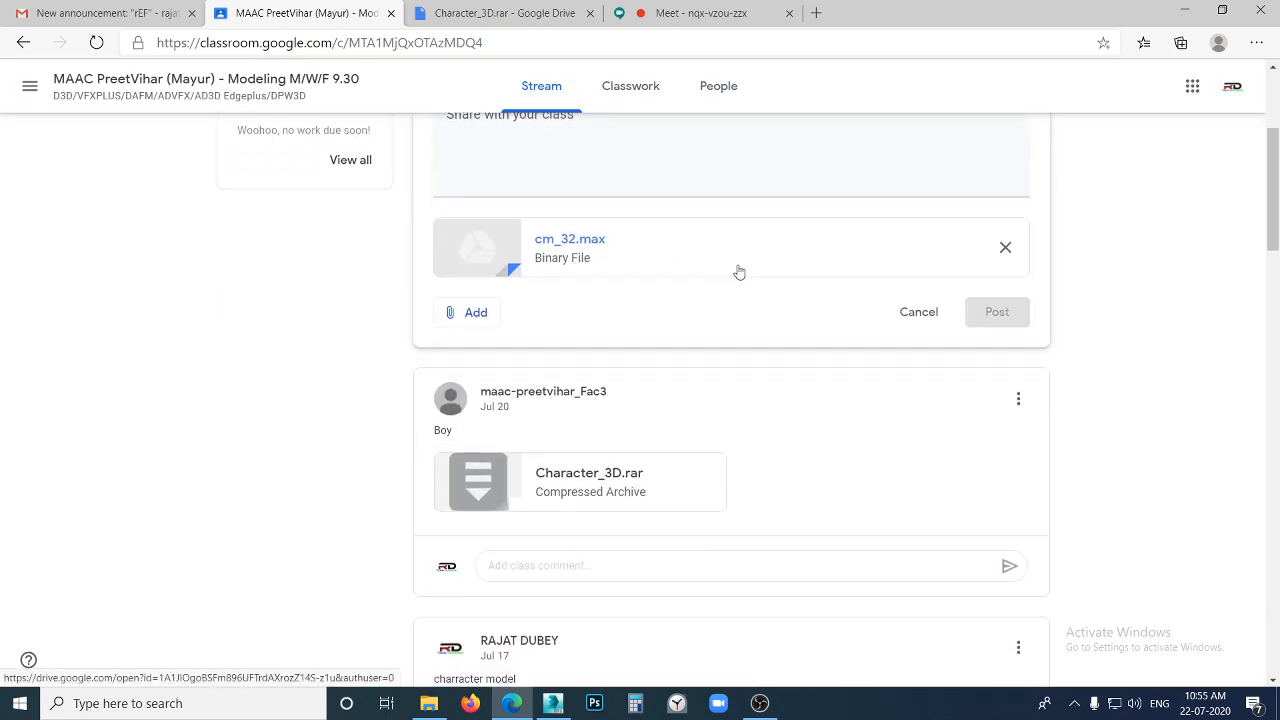
scroll(671, 283, up, 3)
click(594, 441)
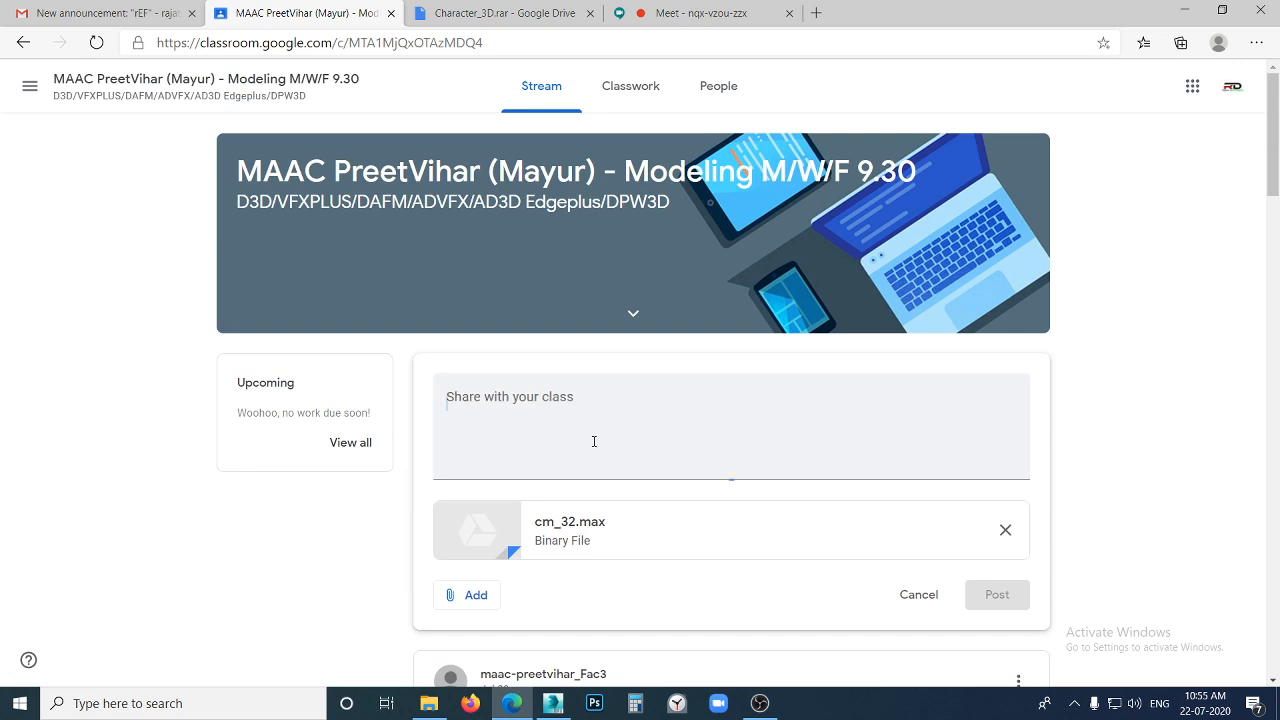
text(charracter model)
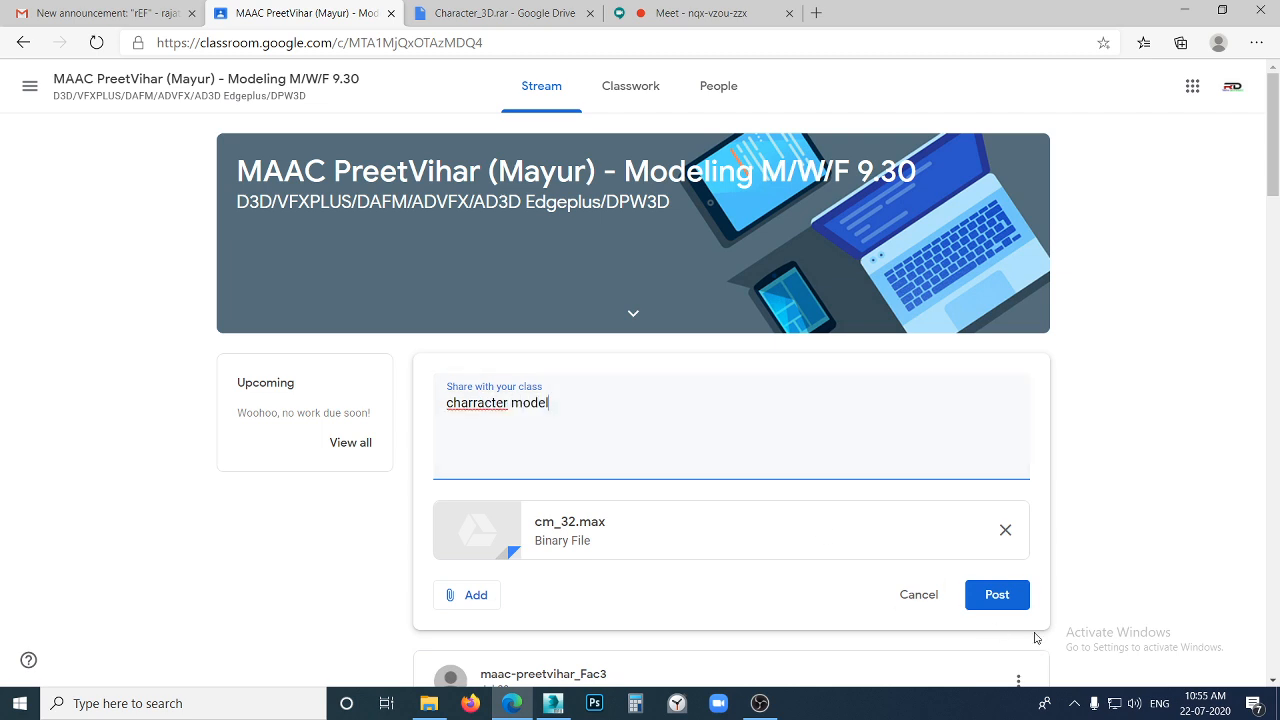
click(997, 594)
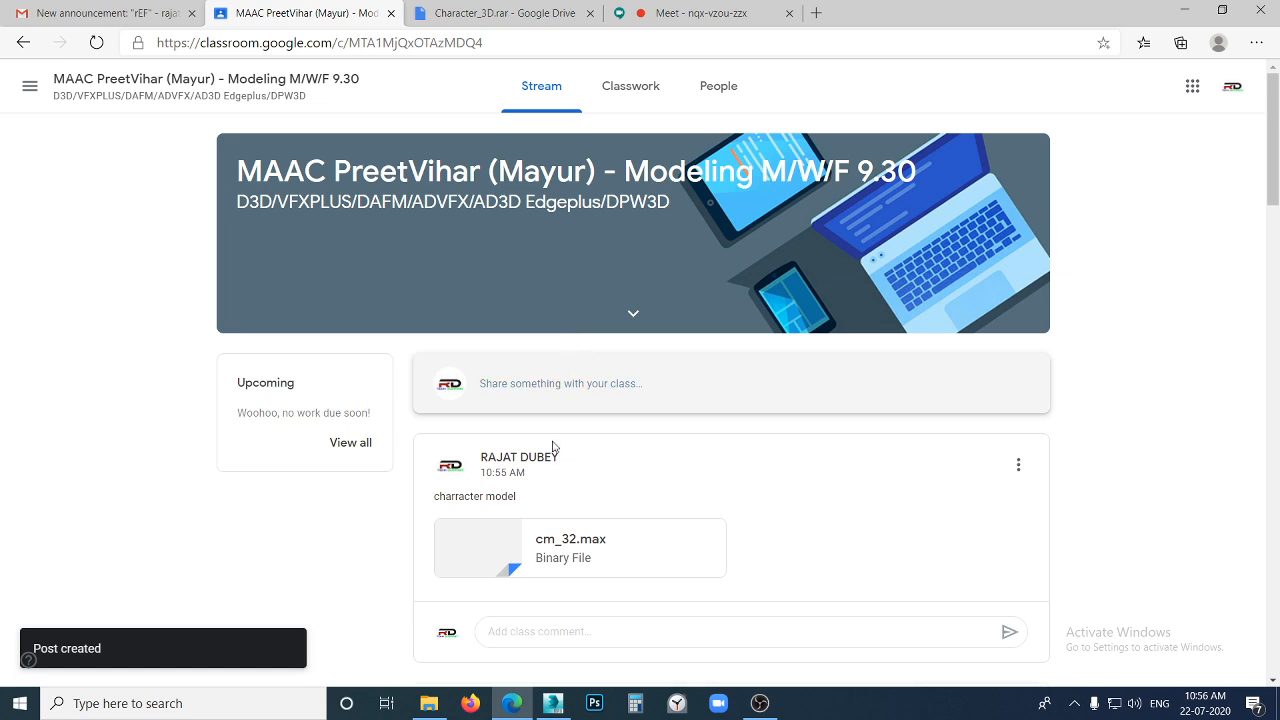
scroll(553, 446, down, 3)
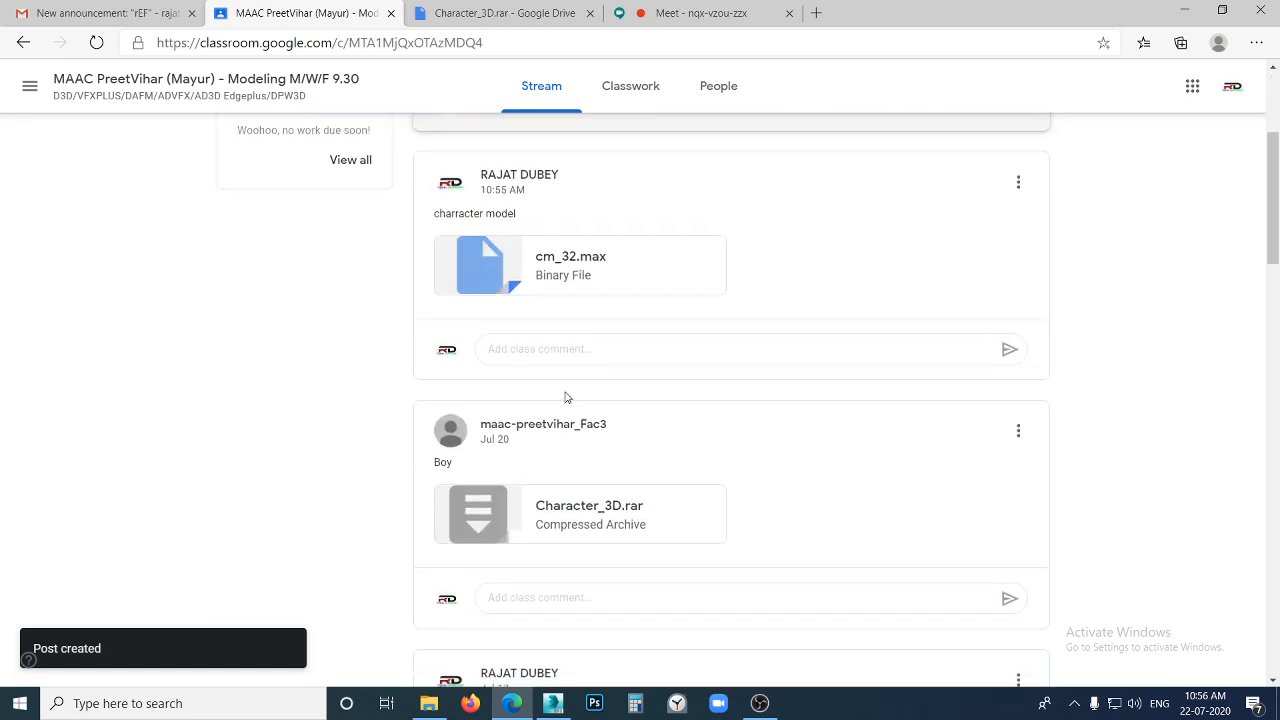
scroll(565, 397, up, 3)
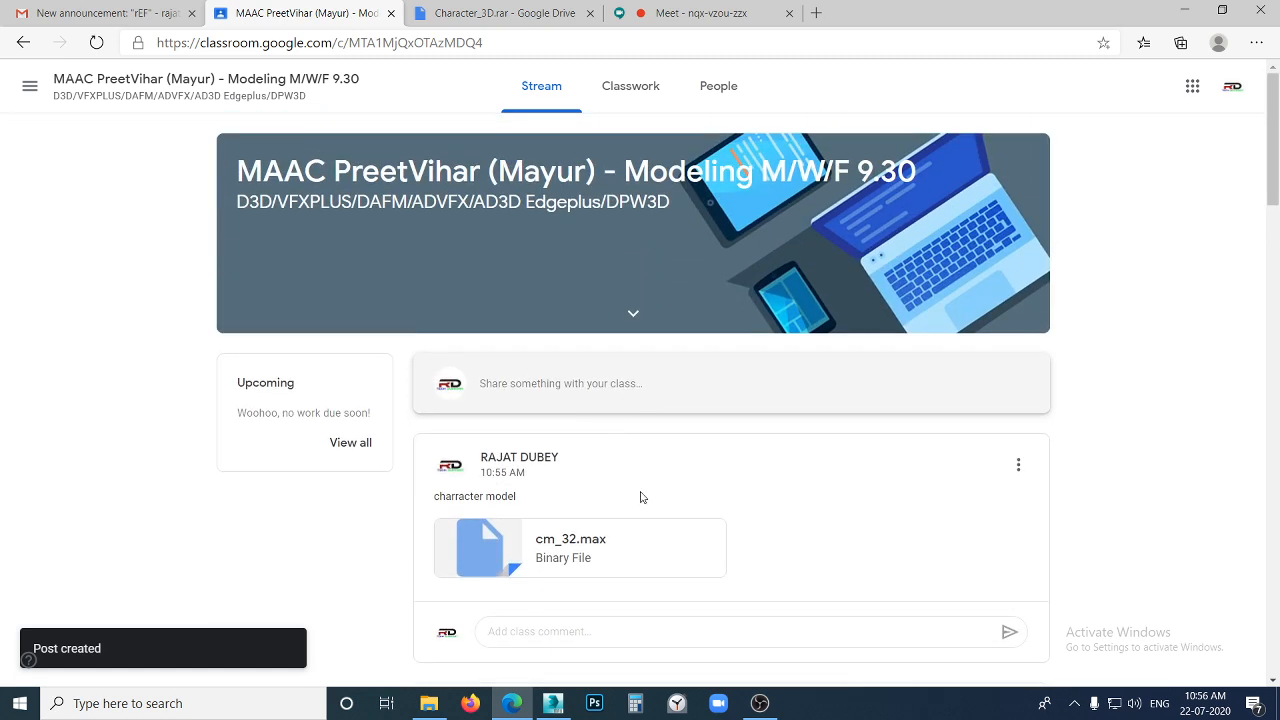
click(496, 8)
click(704, 8)
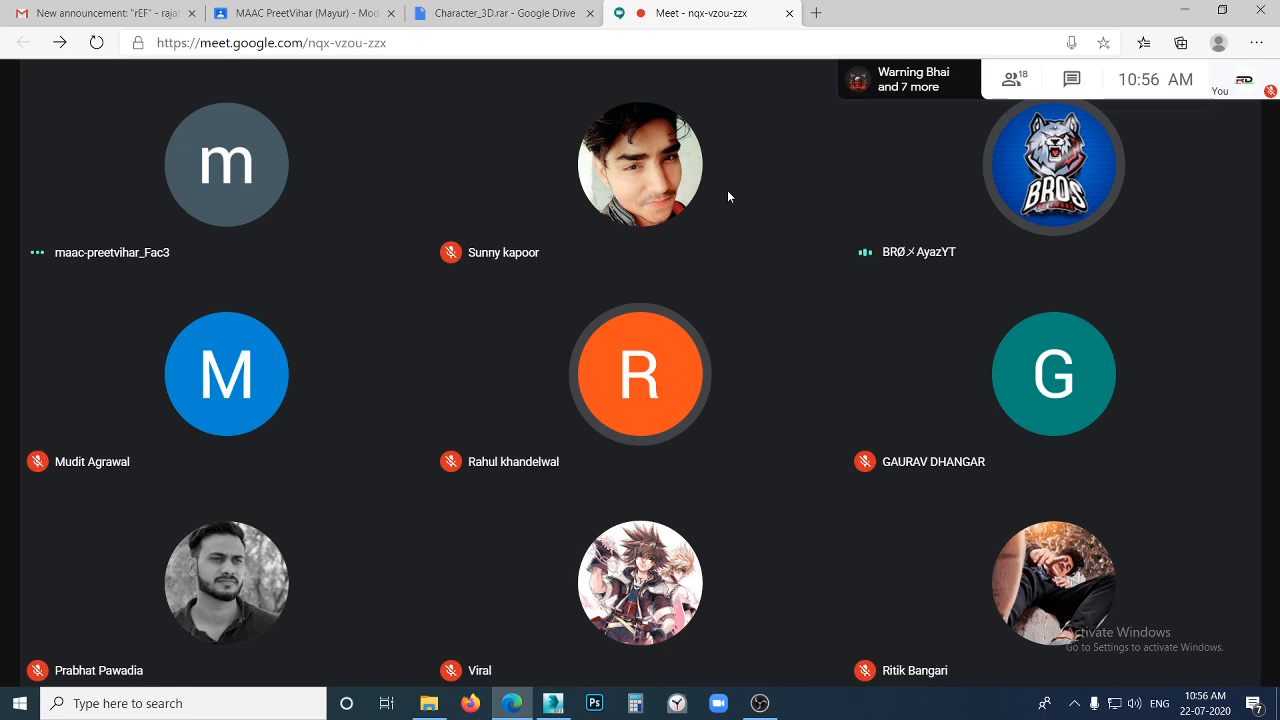
click(553, 13)
click(705, 13)
click(520, 13)
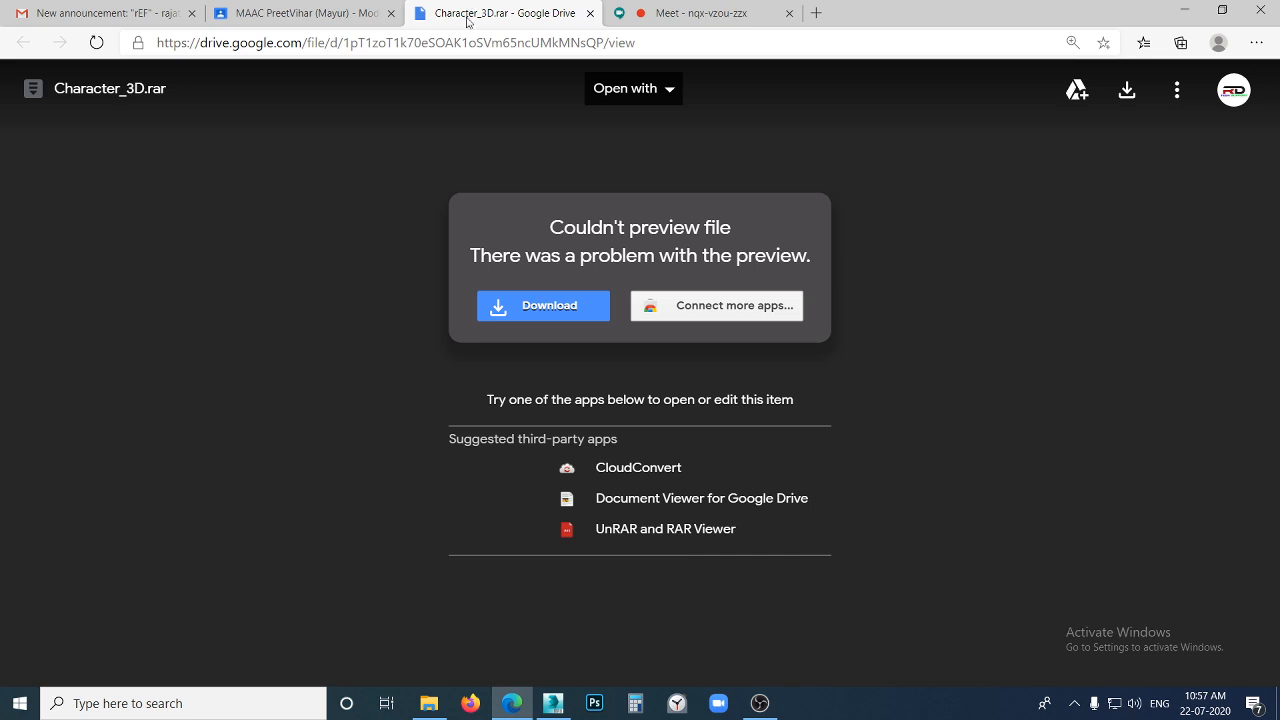
click(352, 10)
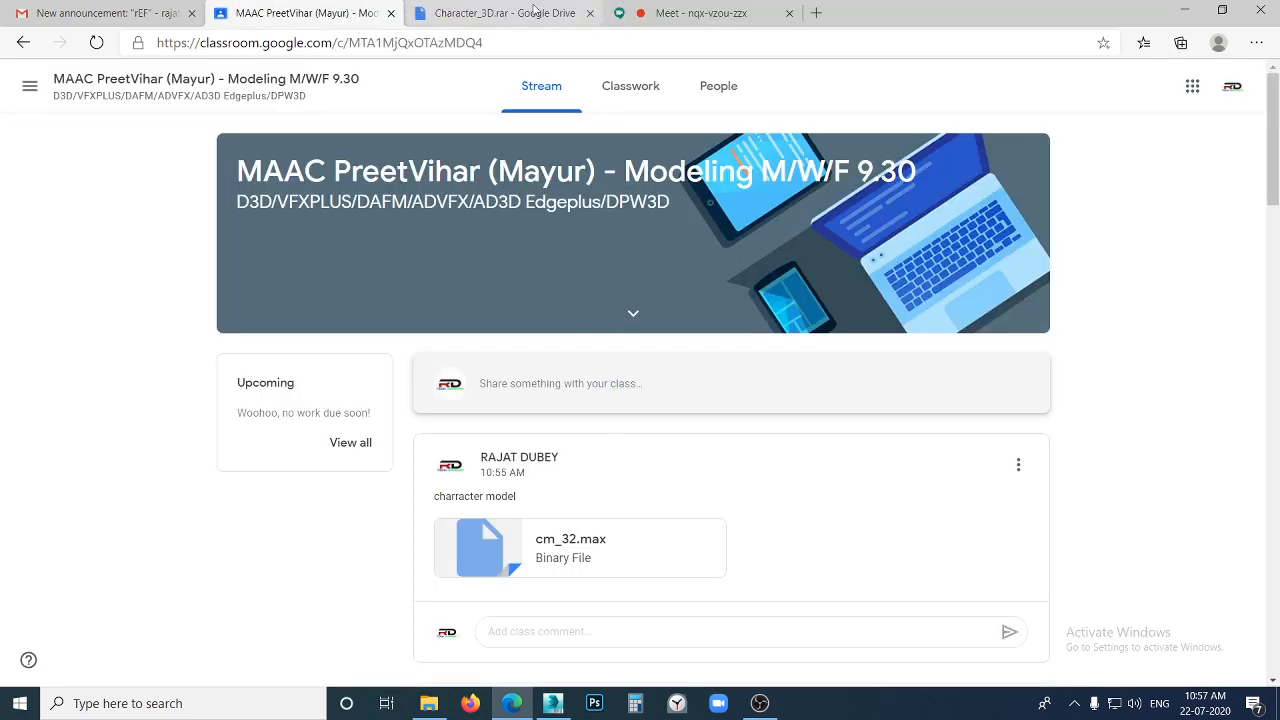
click(500, 13)
click(700, 13)
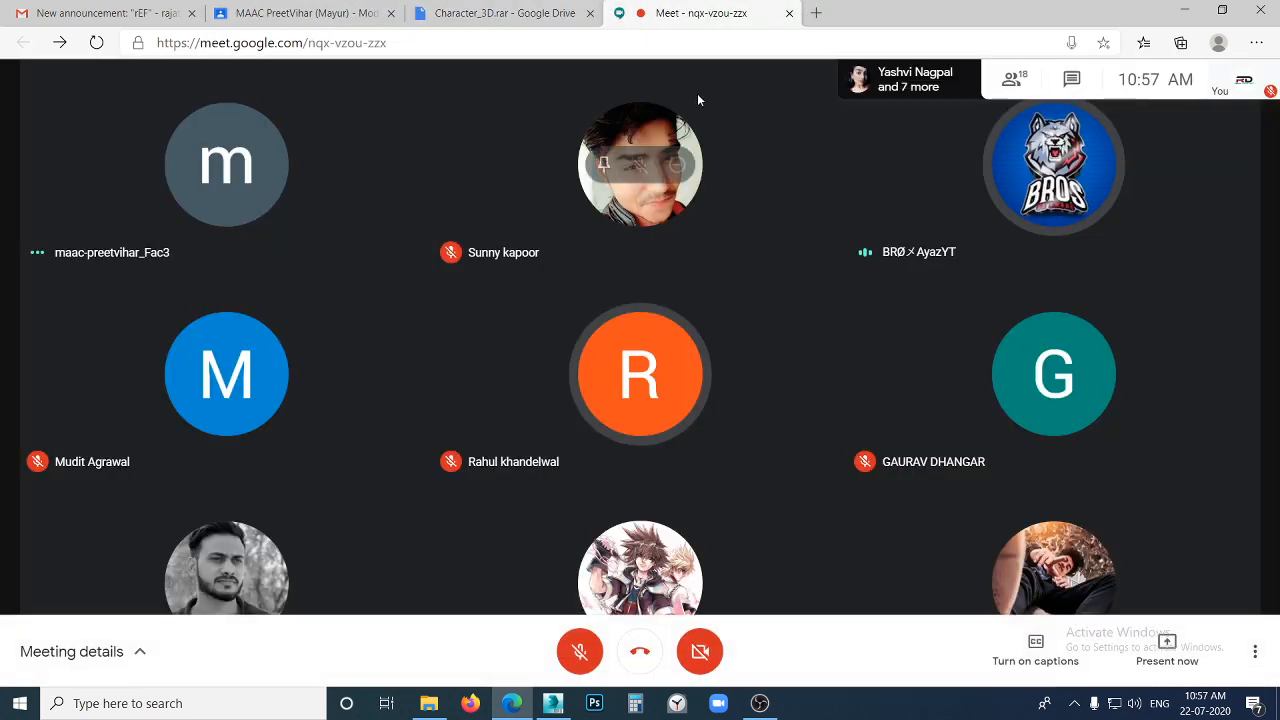
- Switch to 3ds Max, clear the vertex selection and examine the shirt and sleeve in the front view
key(alt+Tab)
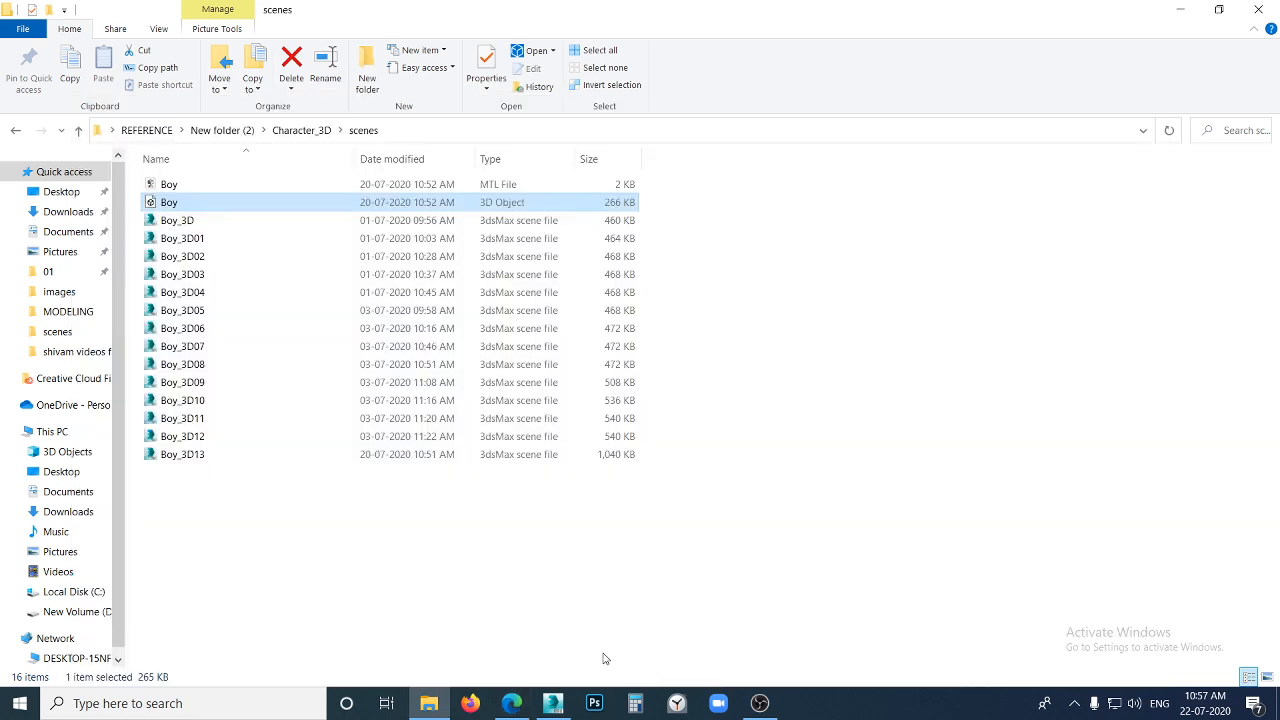
click(553, 703)
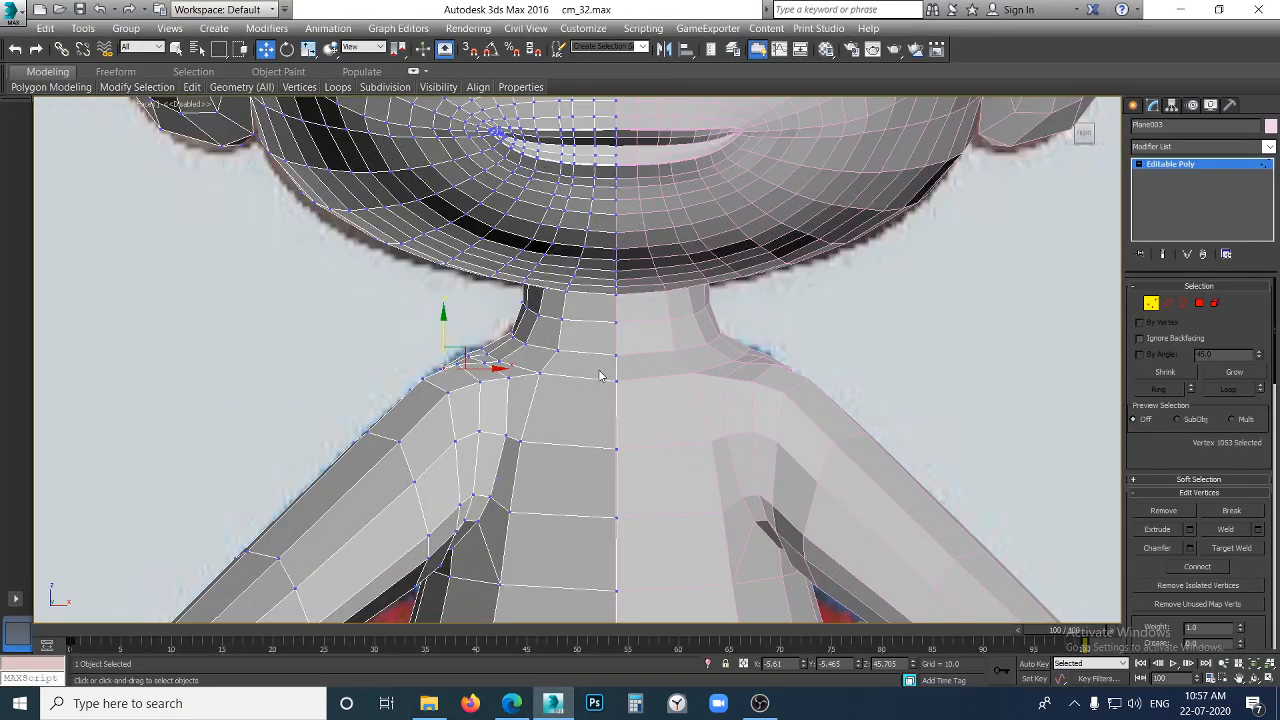
click(640, 428)
scroll(640, 428, down, 4)
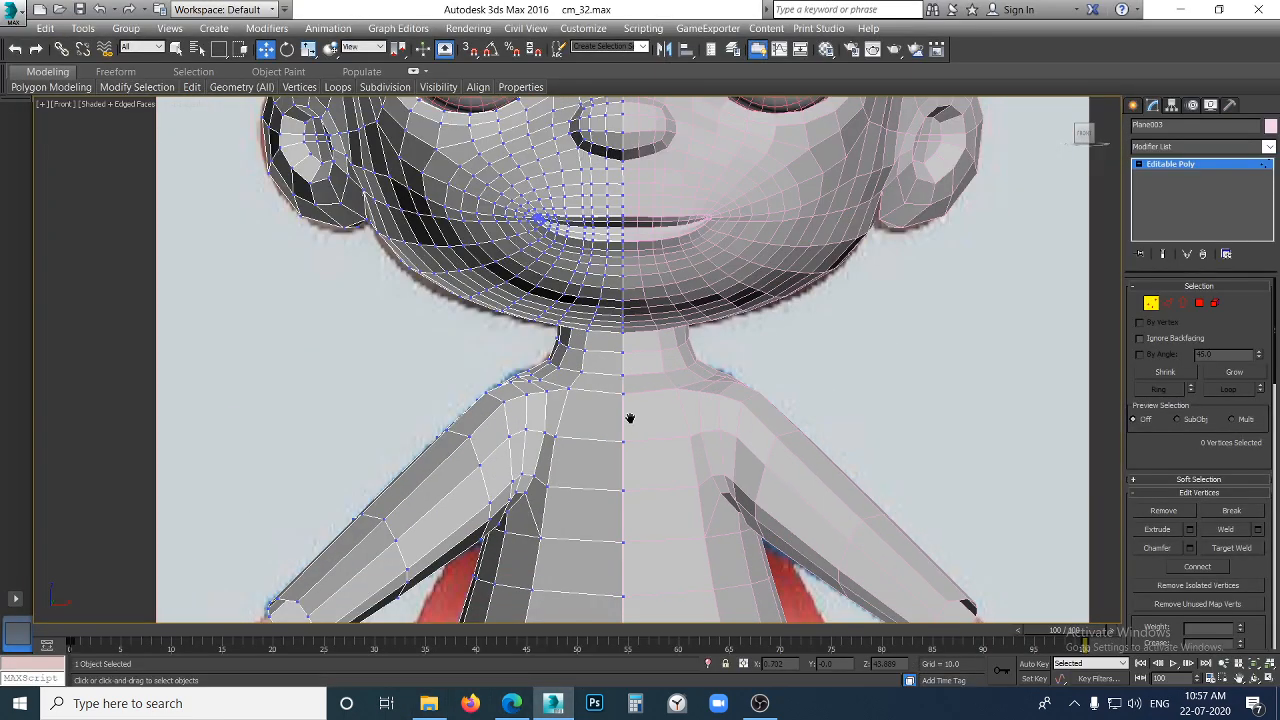
scroll(661, 425, down, 4)
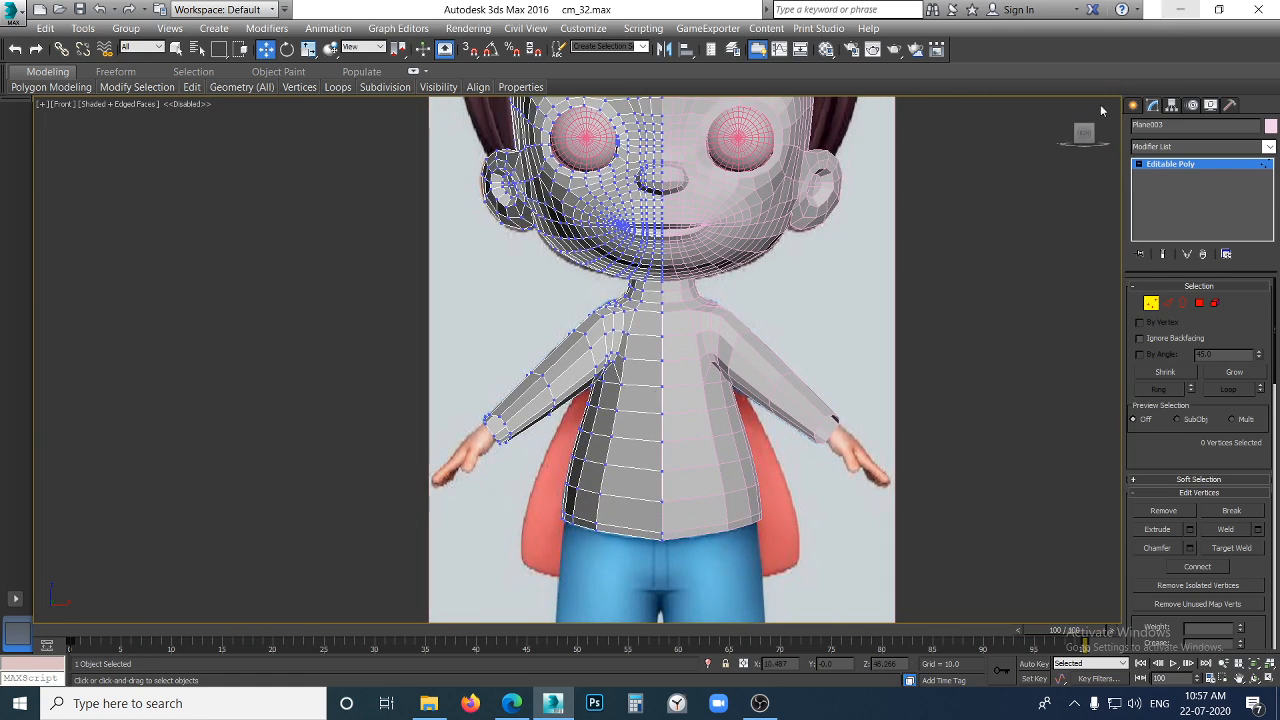
middle_drag(704, 323, 701, 341)
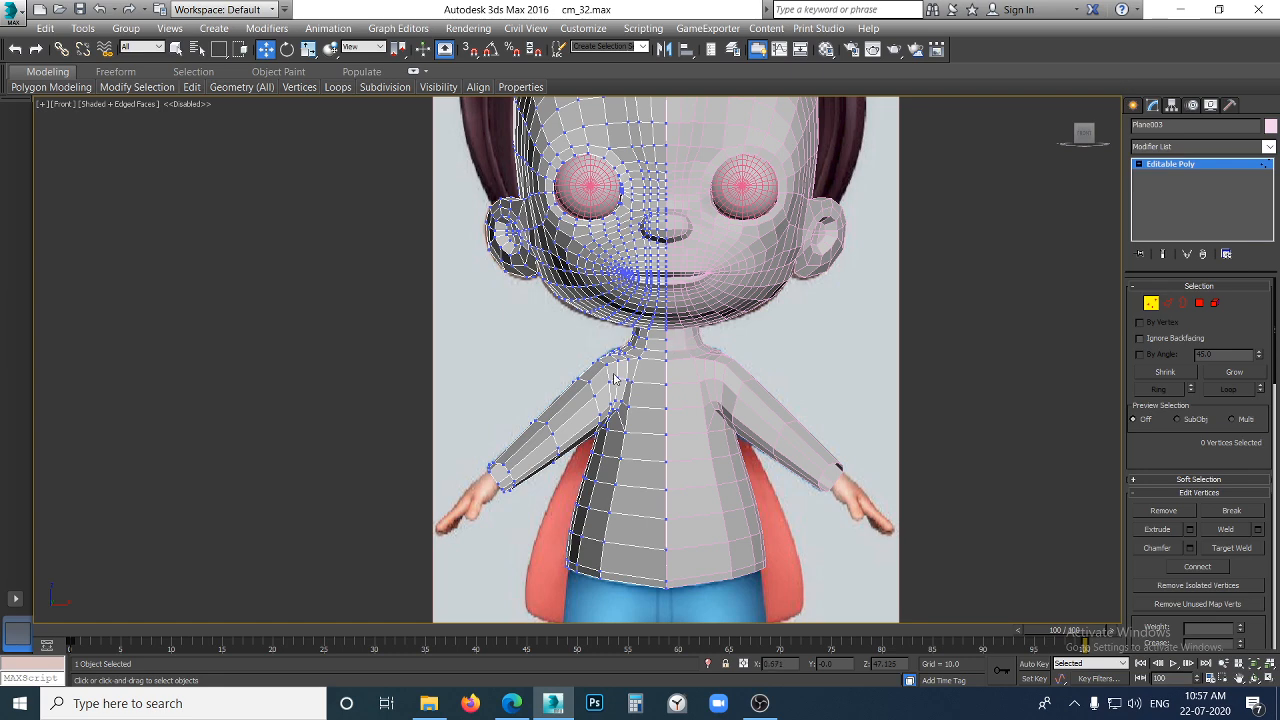
scroll(614, 378, up, 2)
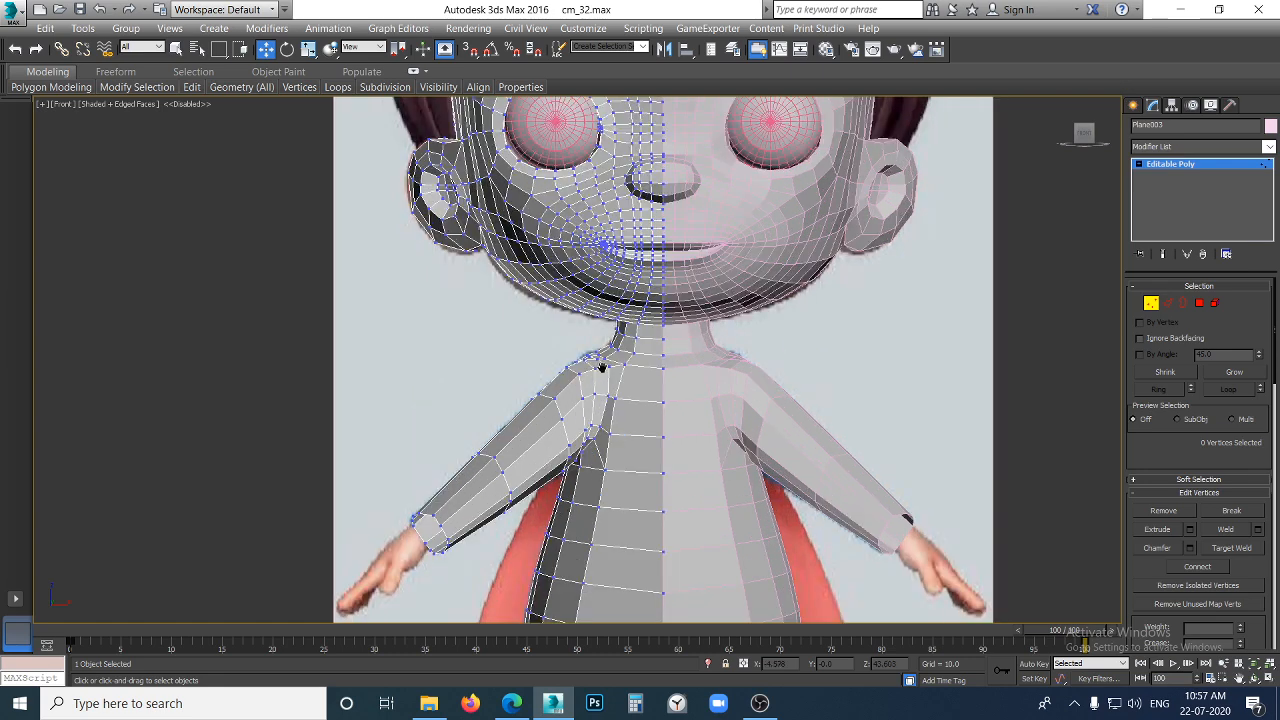
middle_drag(601, 368, 629, 260)
- Show the whole shirt in the left view and move the time slider to frame 0
key(l)
scroll(619, 384, down, 3)
scroll(619, 382, down, 2)
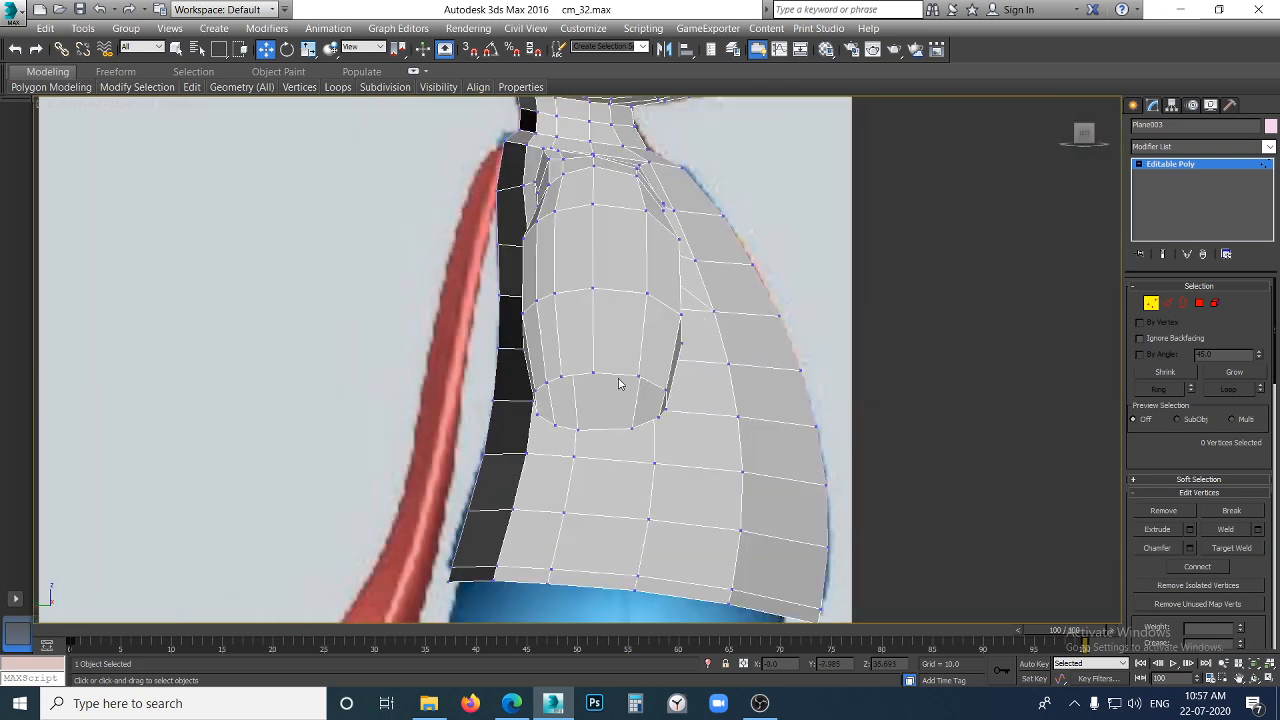
scroll(619, 384, down, 2)
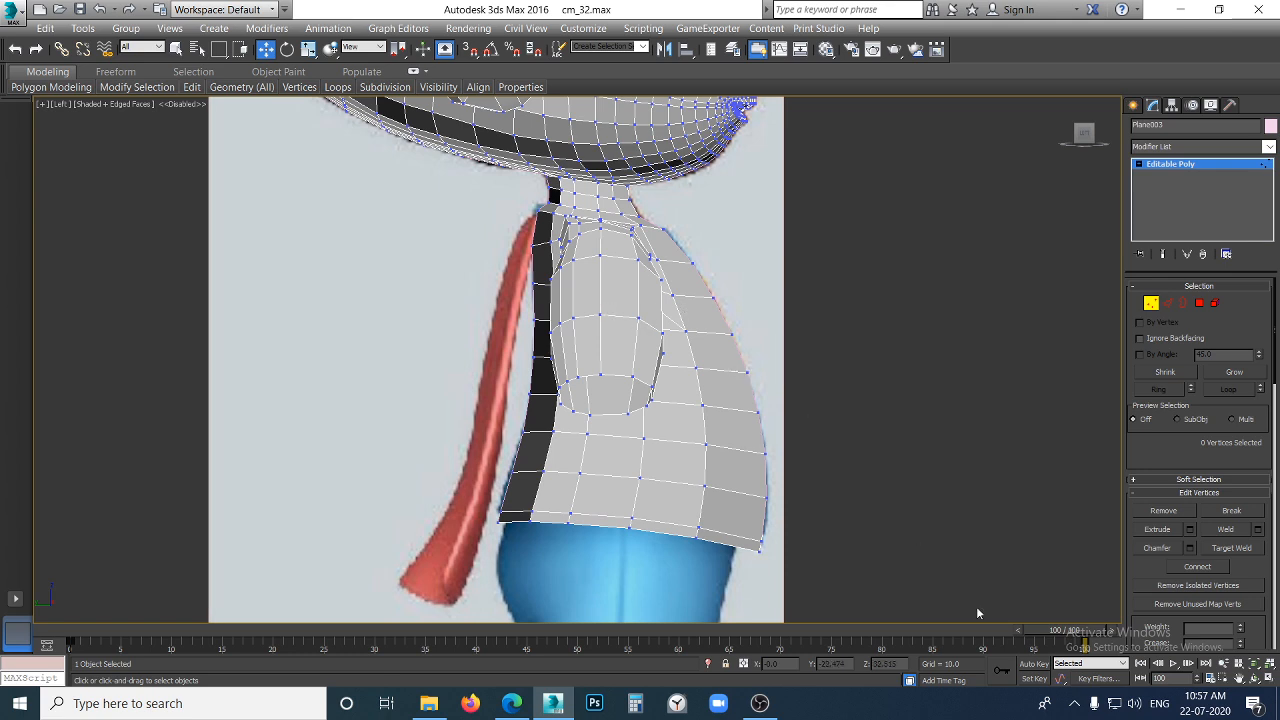
drag(1086, 633, 2, 641)
key(w)
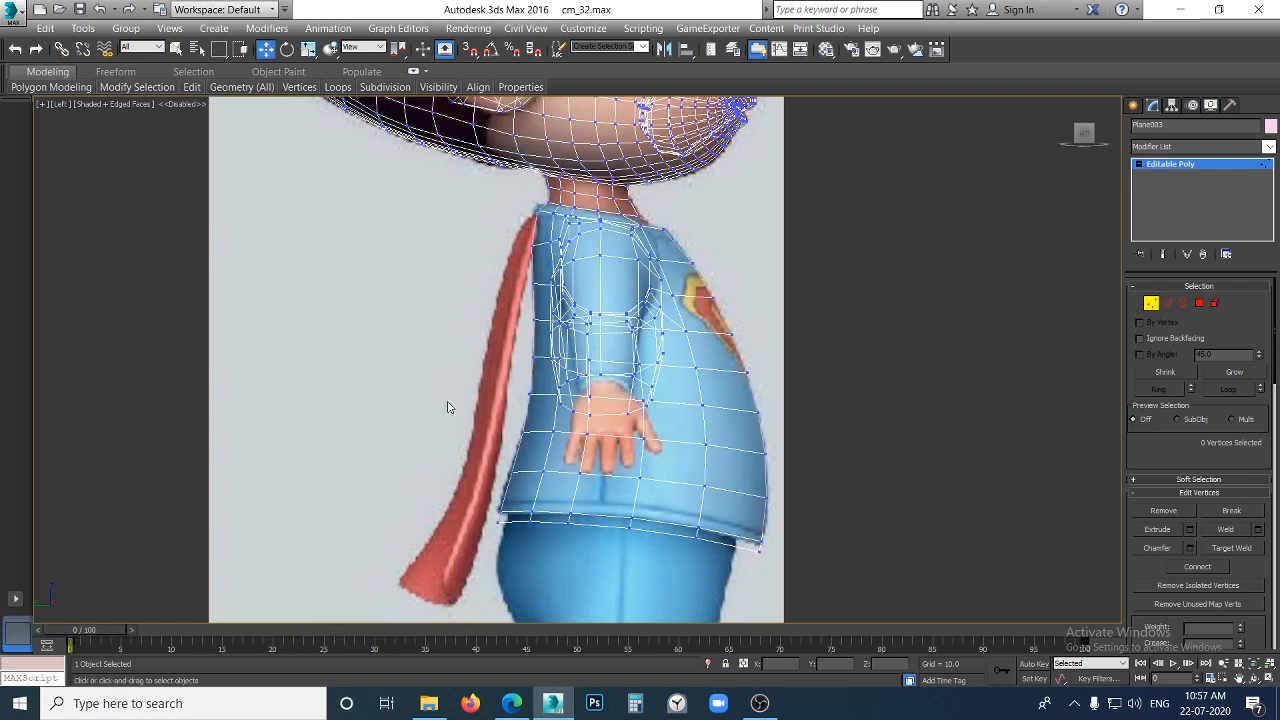
- Select the edge loop around the upper sleeve and scale it uniformly to about 76% to match the reference arm
scroll(560, 285, up, 3)
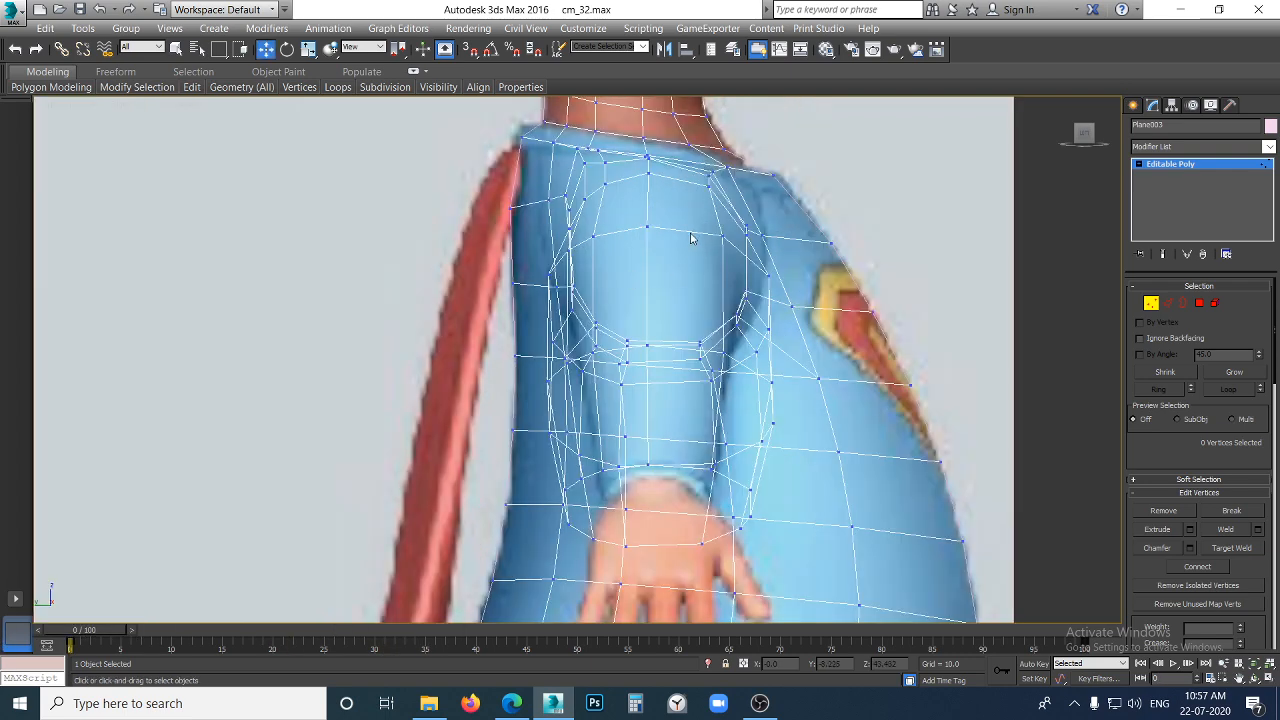
key(2)
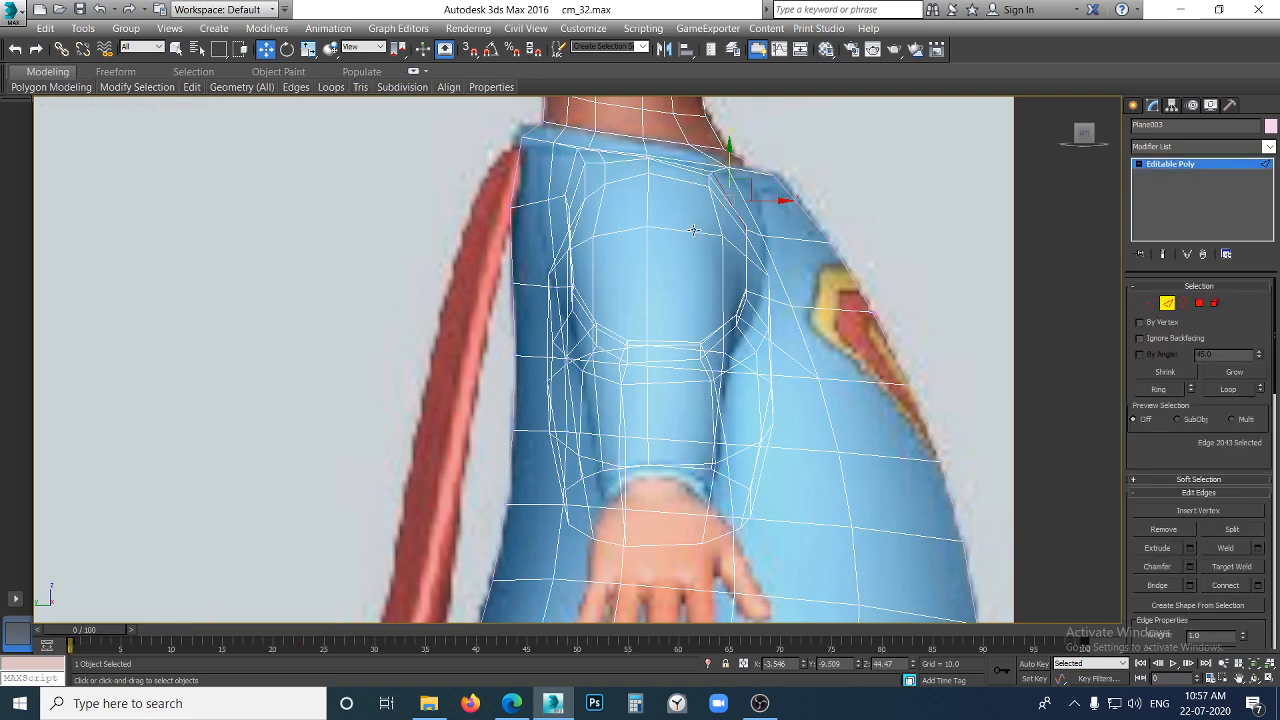
click(693, 230)
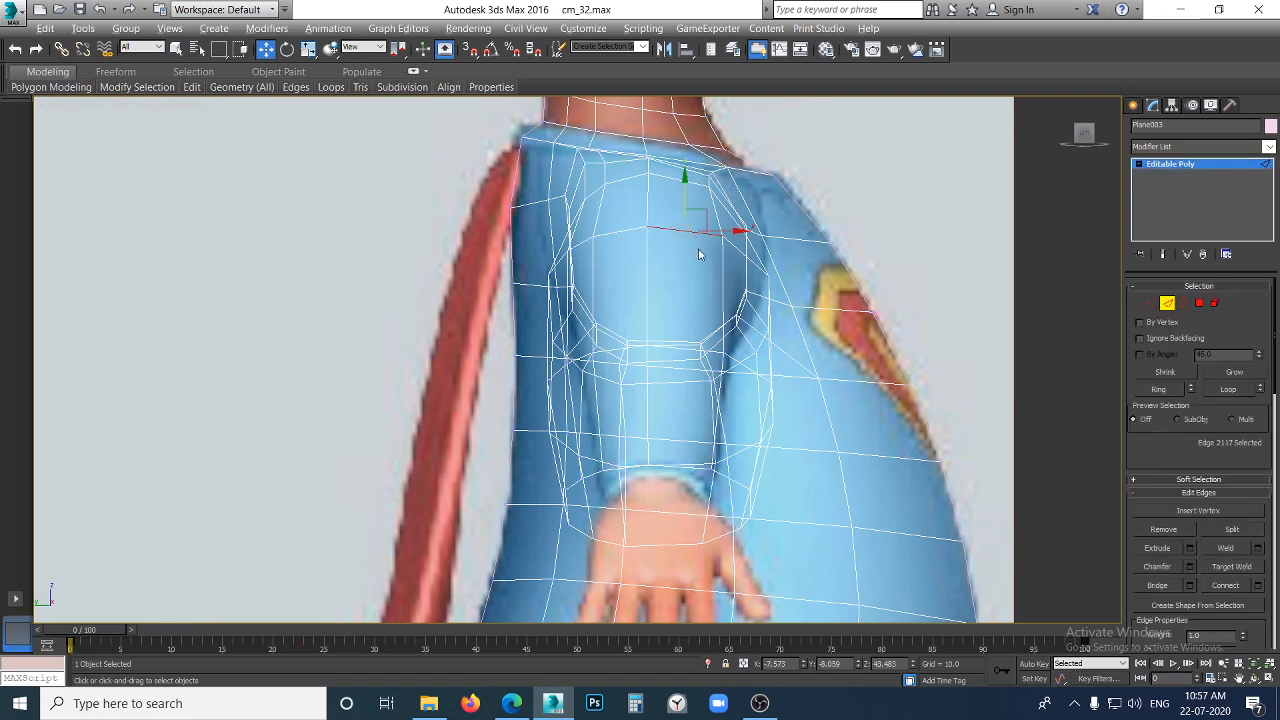
key(alt+l)
key(r)
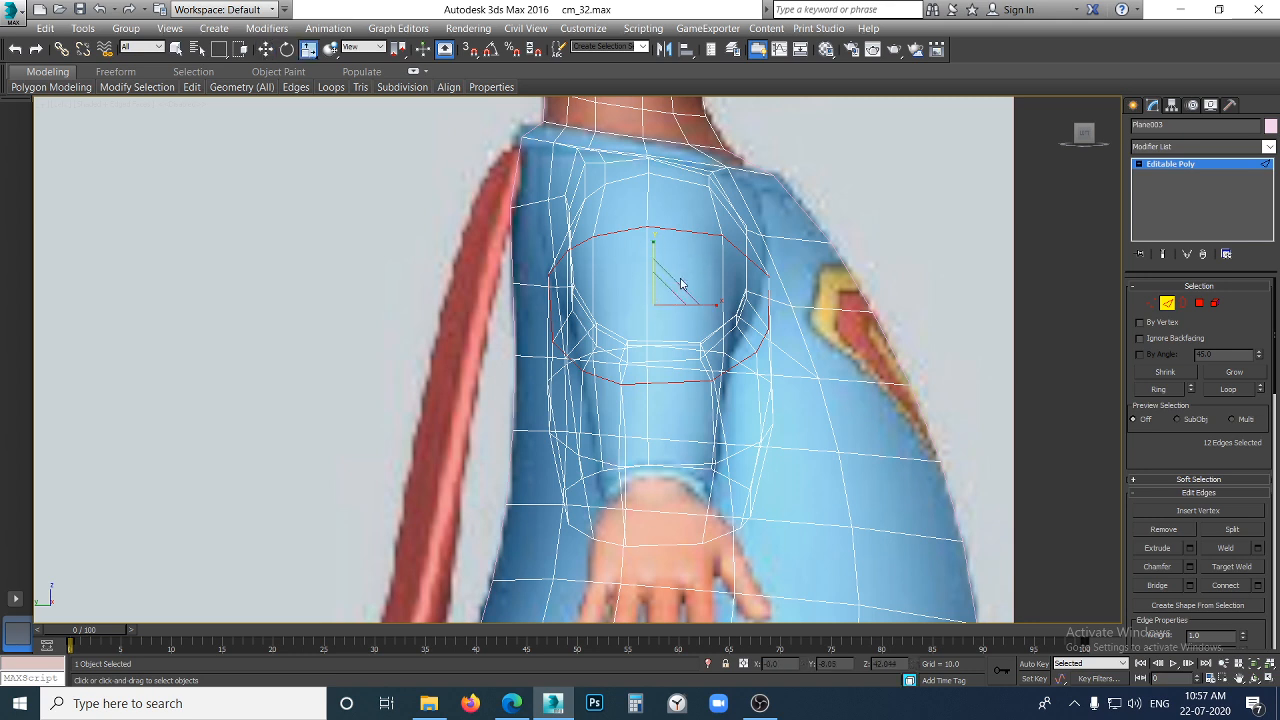
drag(657, 289, 642, 314)
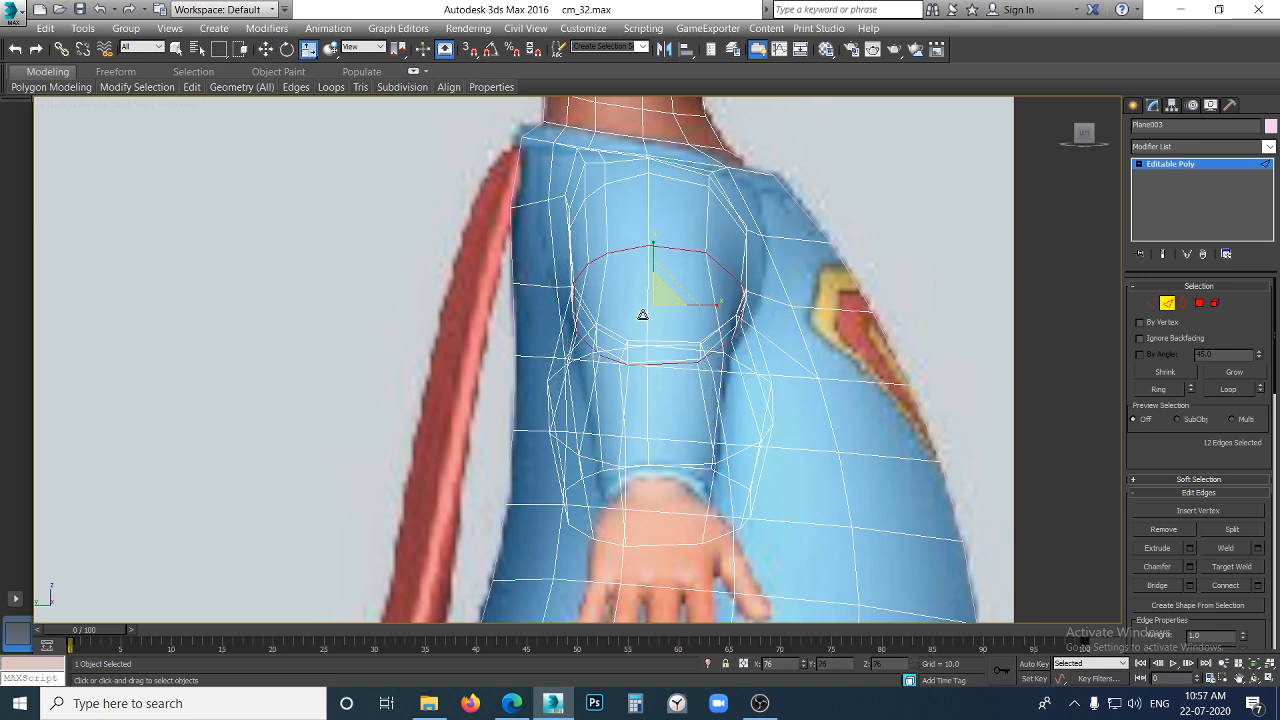
- Select the edge loop around the middle of the sleeve and scale it down uniformly to the reference arm's width
click(696, 350)
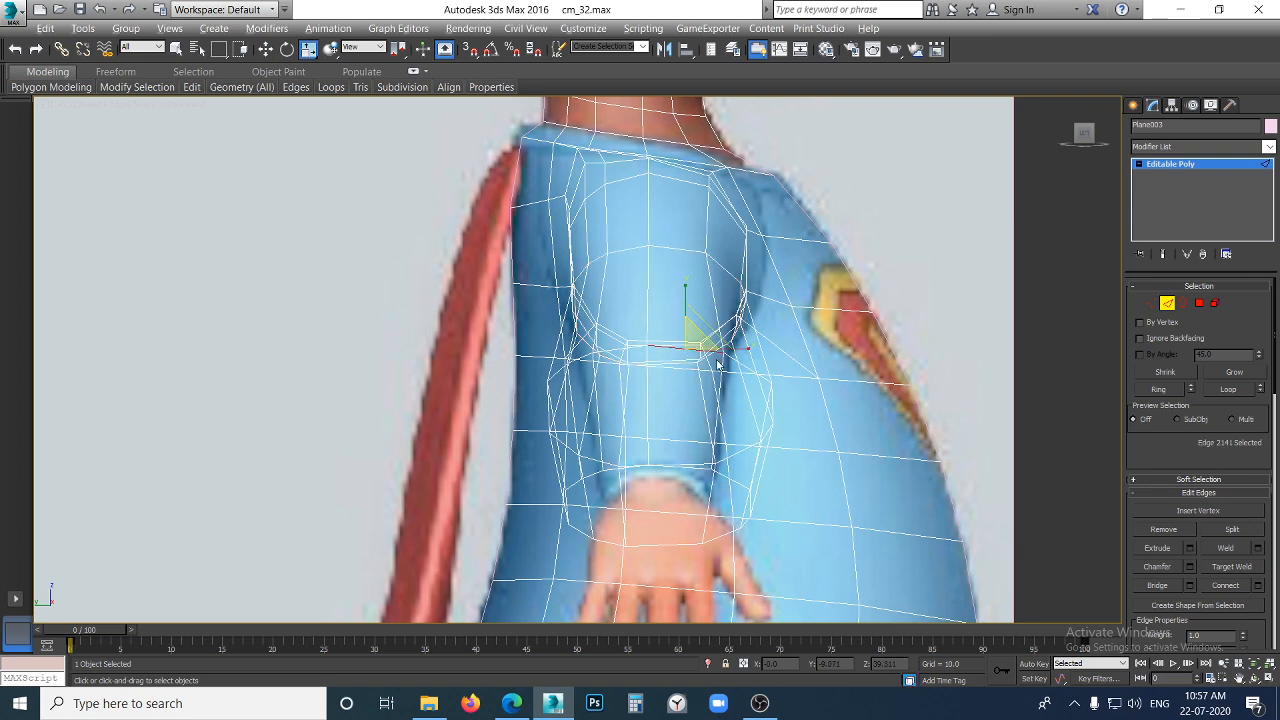
double_click(718, 365)
drag(666, 394, 596, 451)
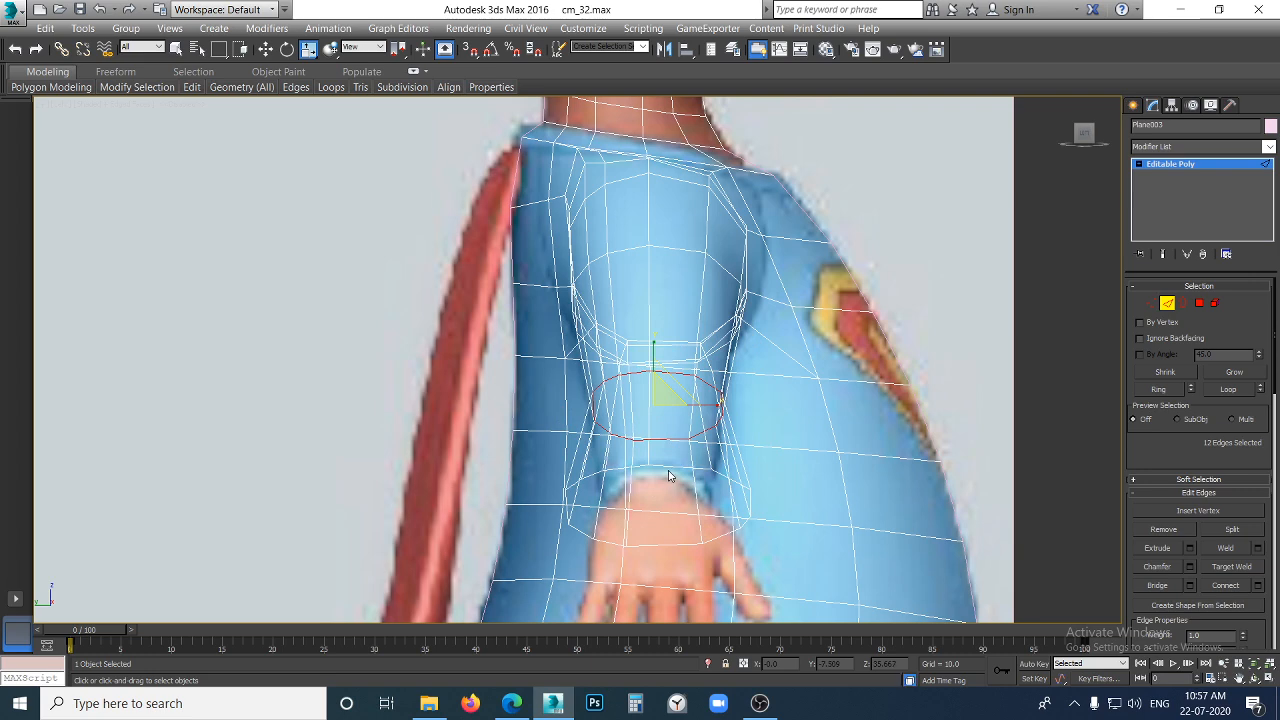
- Scale the sleeve's cuff edge loop uniformly to about 55% and raise it slightly toward the reference cuff
click(670, 466)
double_click(670, 466)
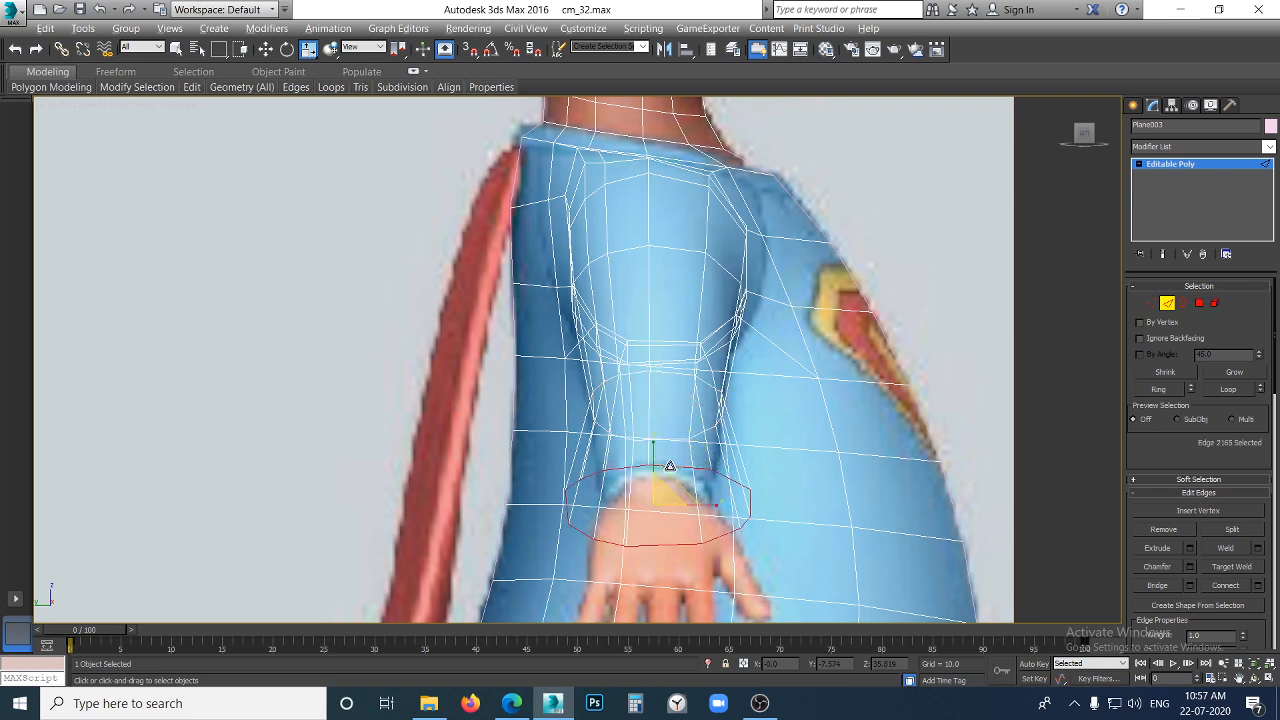
drag(648, 511, 530, 553)
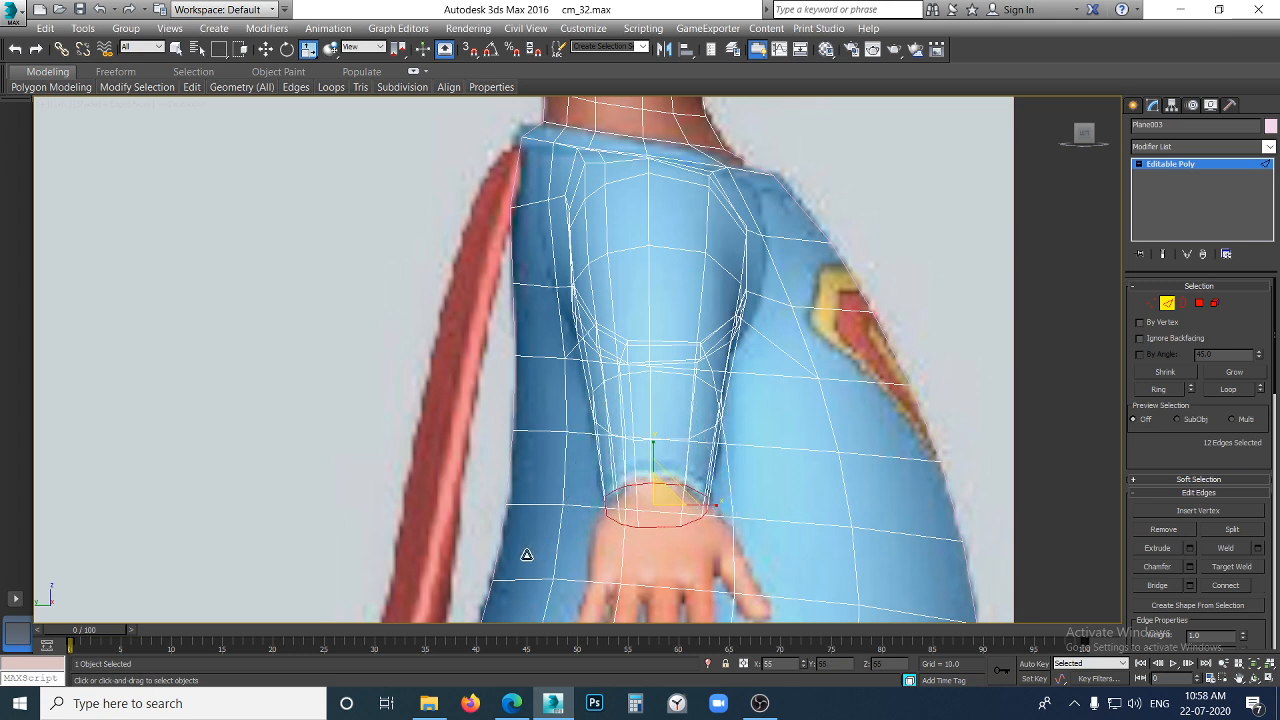
key(w)
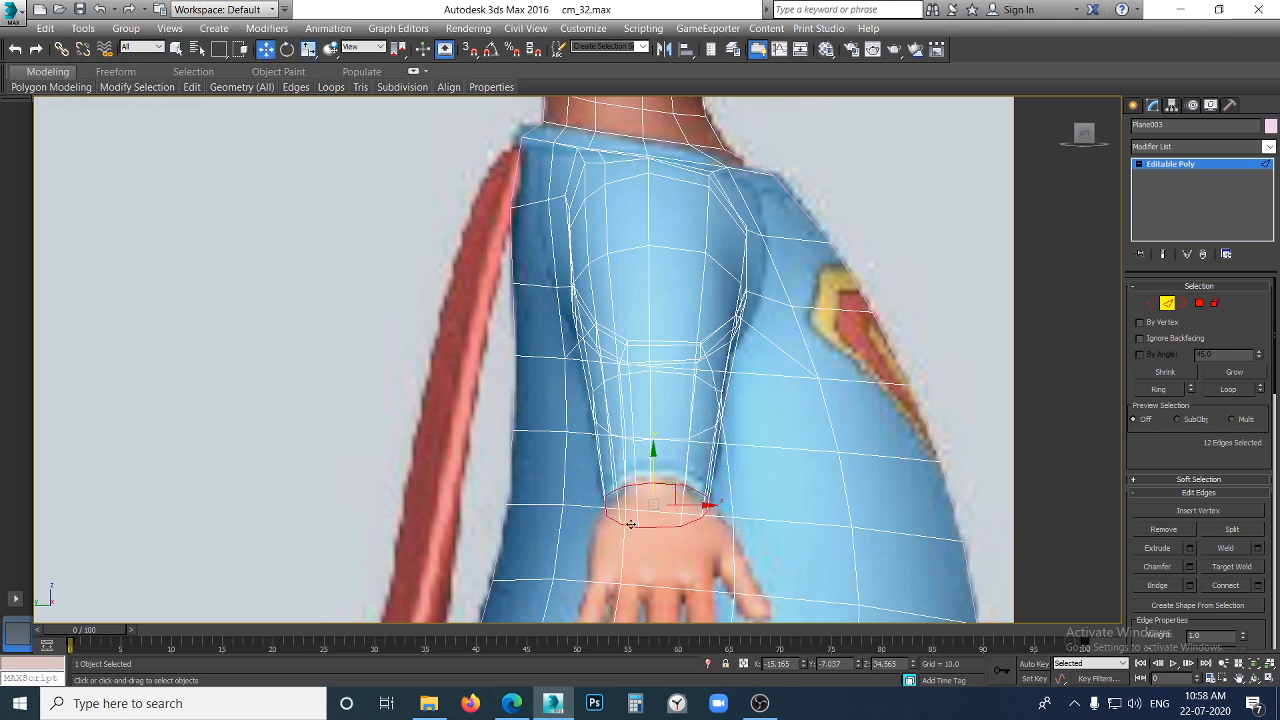
click(658, 471)
double_click(665, 482)
drag(653, 453, 656, 449)
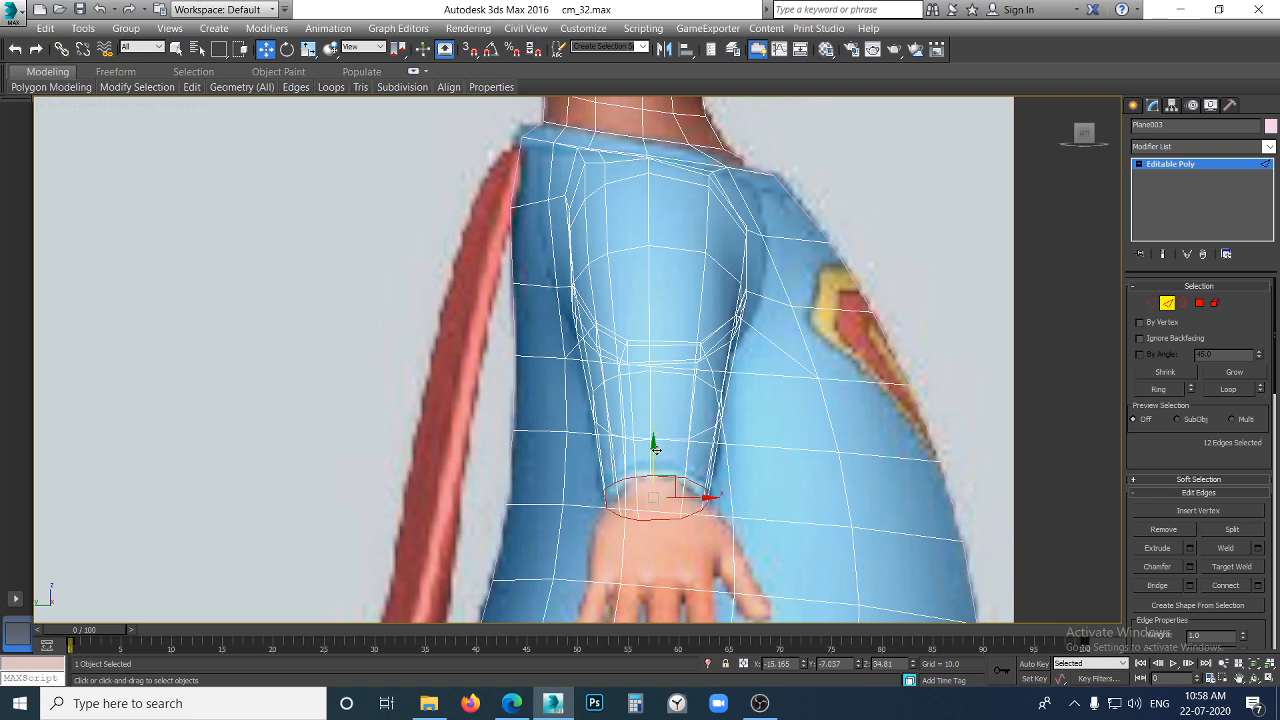
- In the front view, scale the mid-sleeve edge loop vertically to about 177% and rotate it perpendicular to the reference arm
click(857, 474)
scroll(857, 474, down, 5)
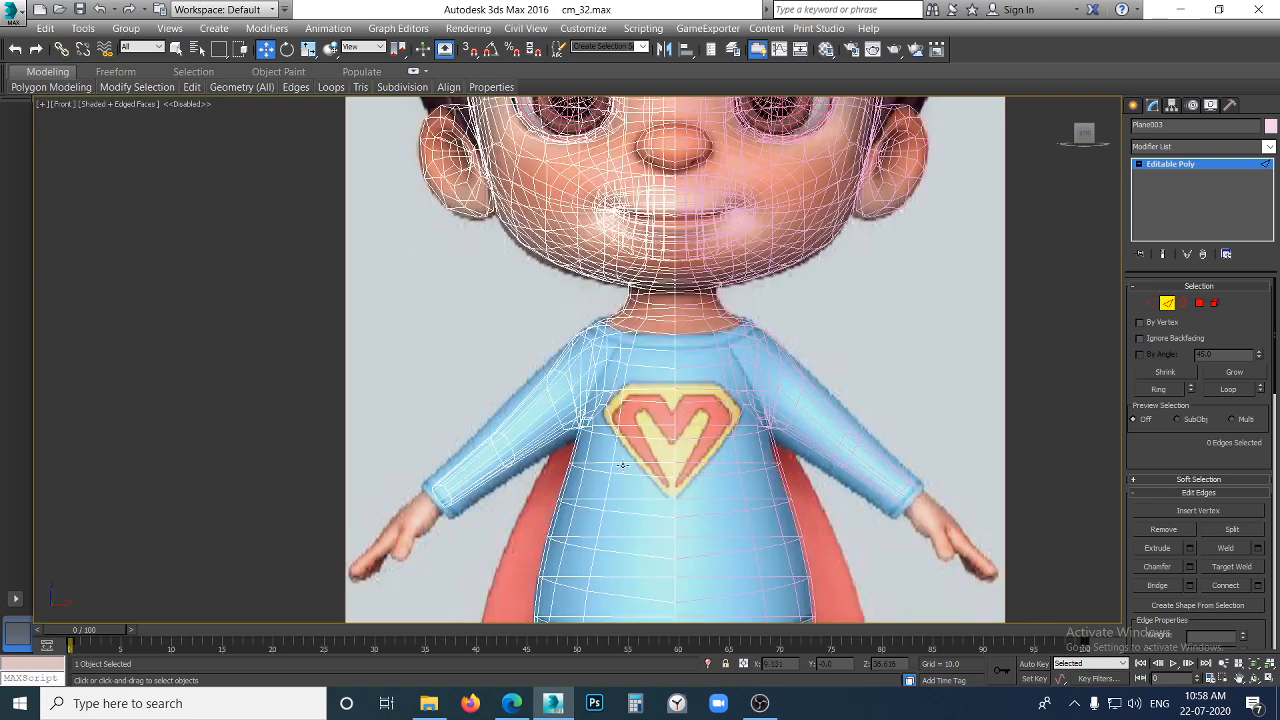
scroll(493, 503, up, 5)
middle_drag(509, 456, 519, 450)
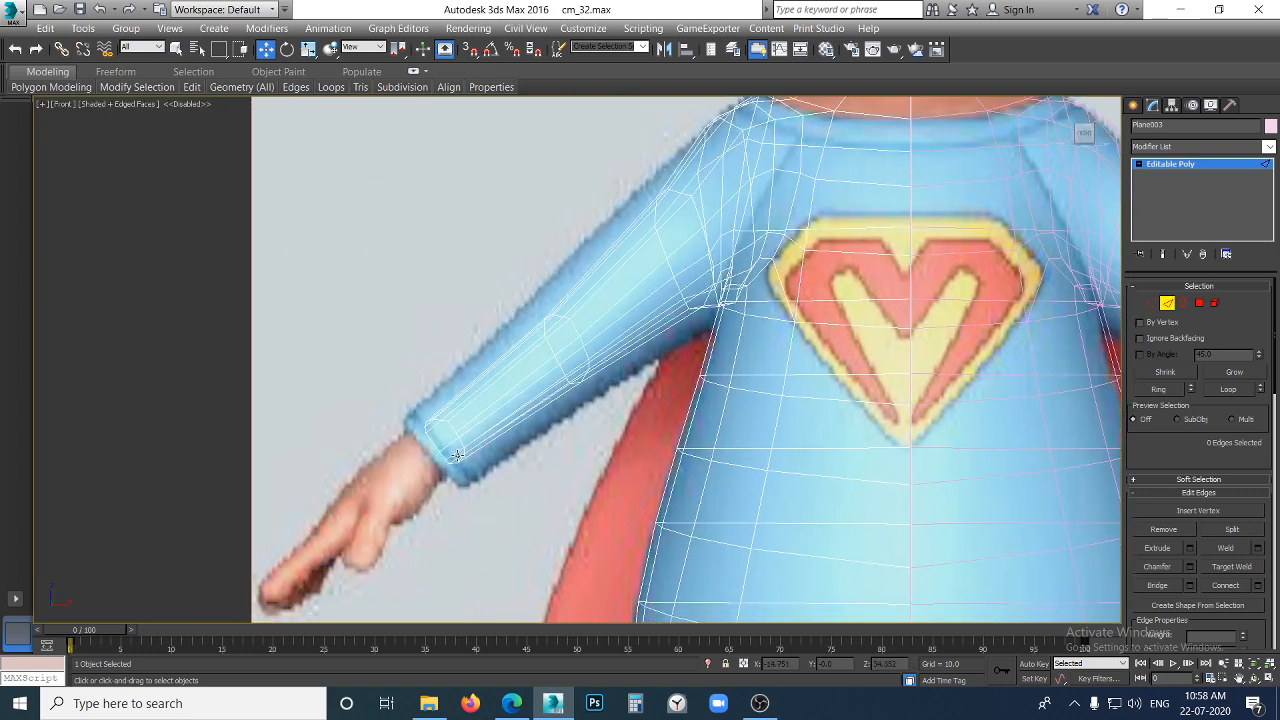
click(583, 353)
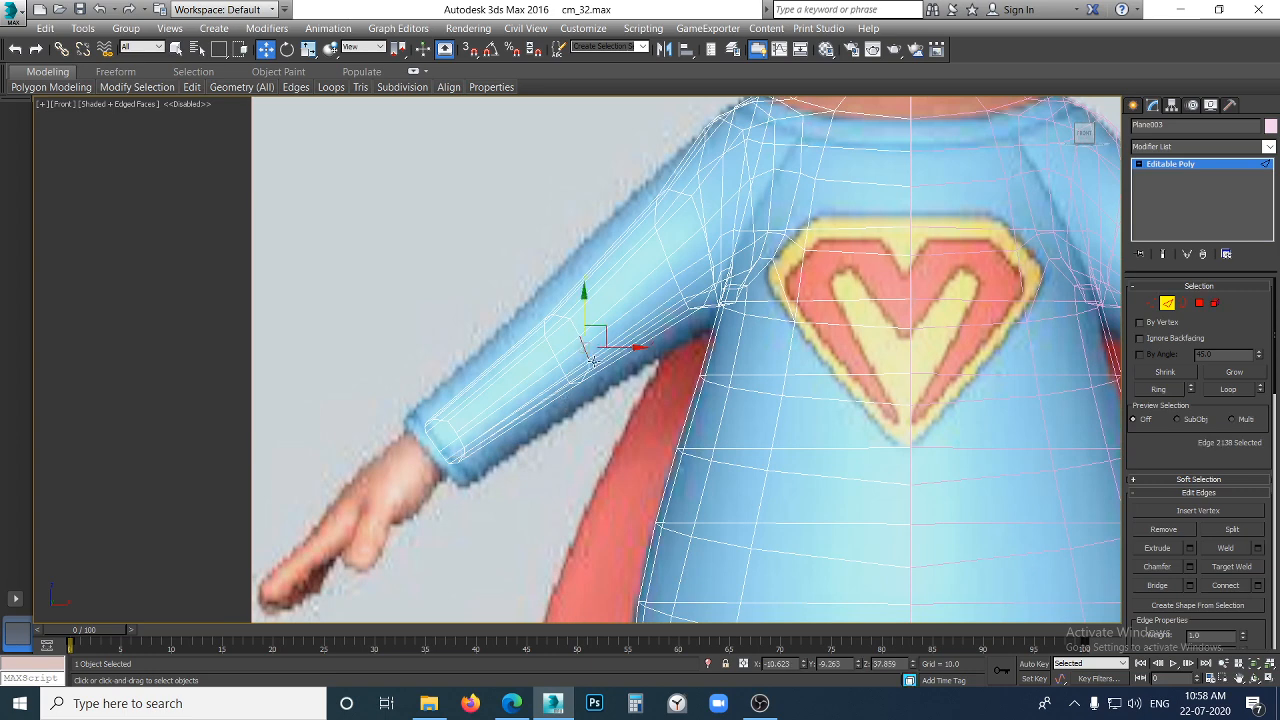
double_click(581, 377)
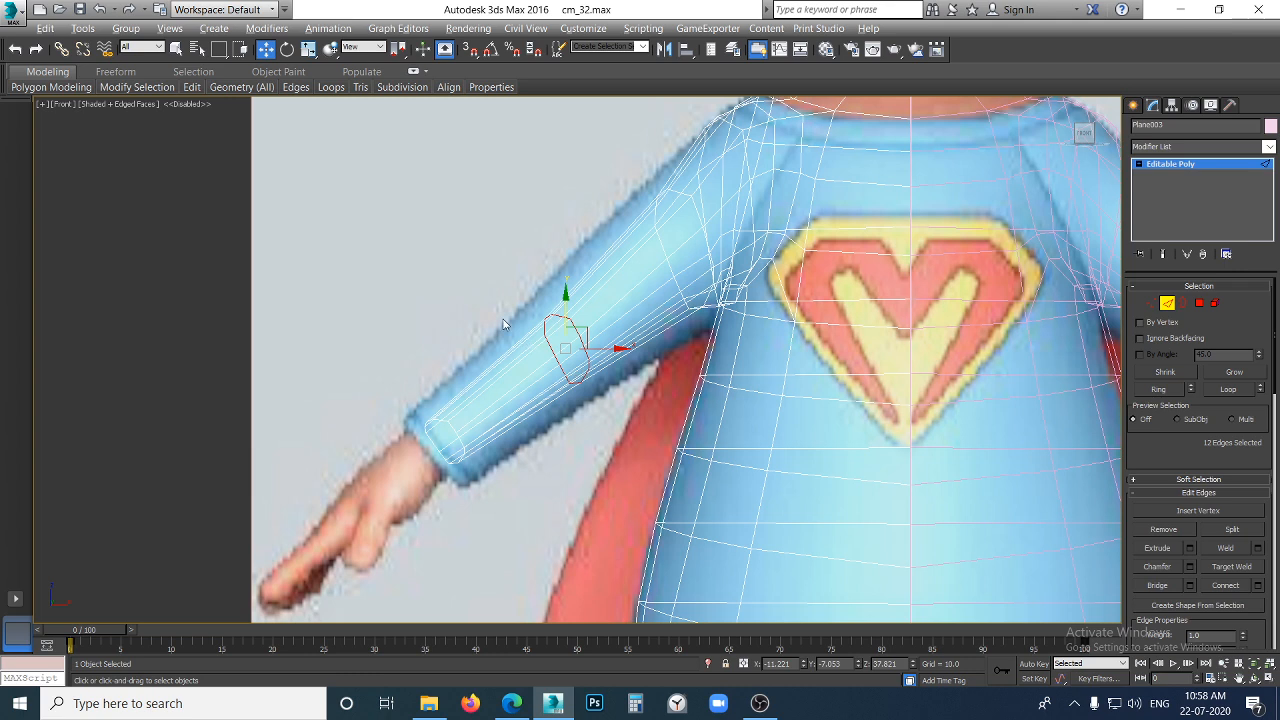
key(r)
drag(567, 287, 548, 248)
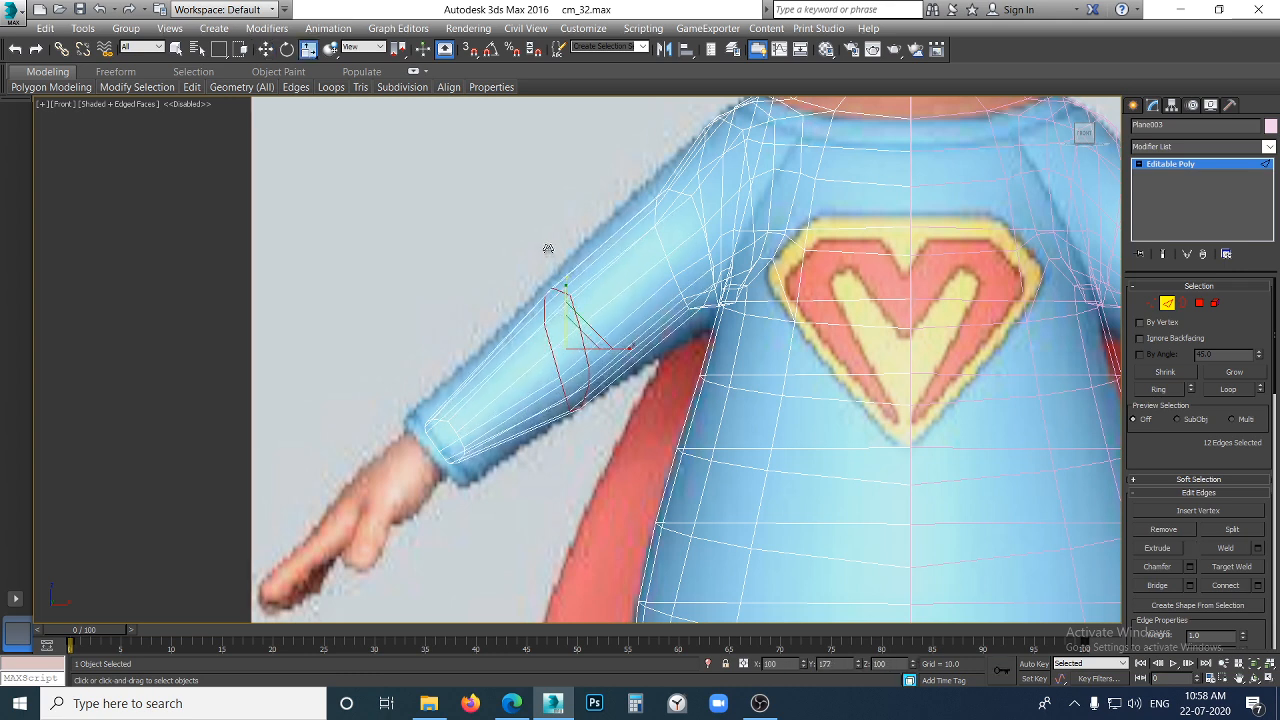
key(e)
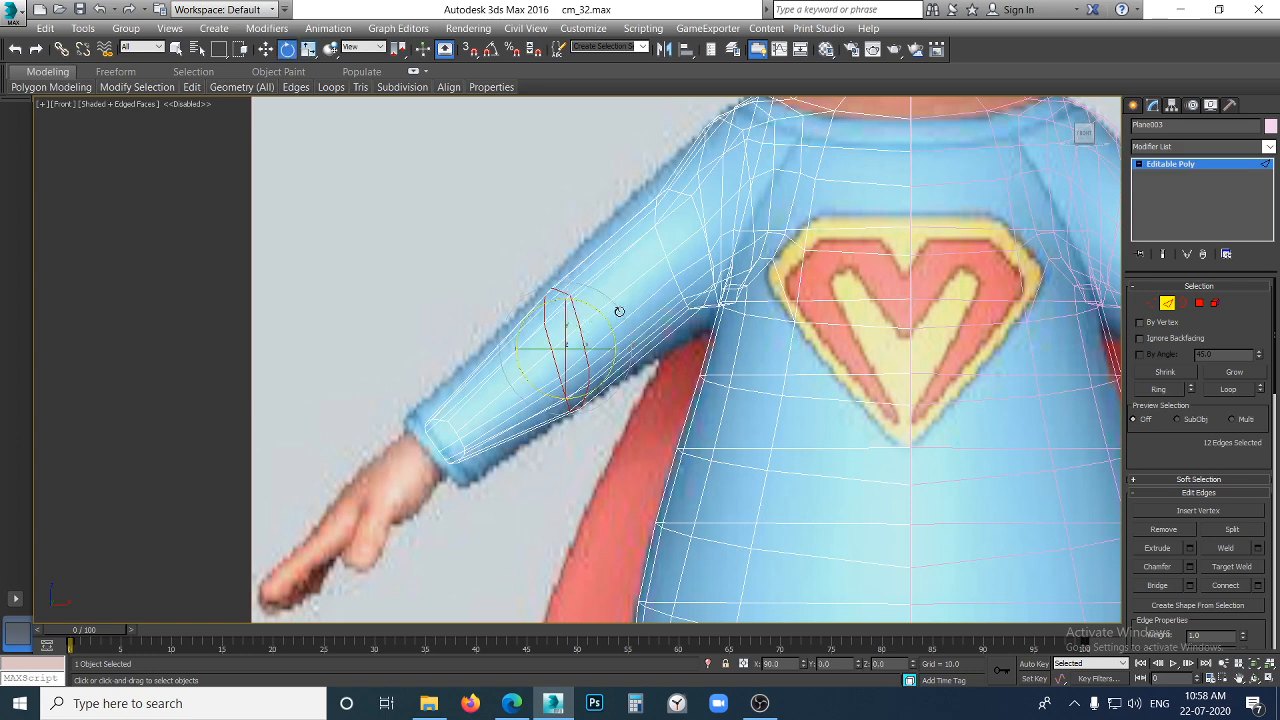
drag(592, 306, 583, 302)
- Select the upper-sleeve edge loop, stretch it vertically to the reference arm's width, tilt it across the arm and adjust its position
click(676, 192)
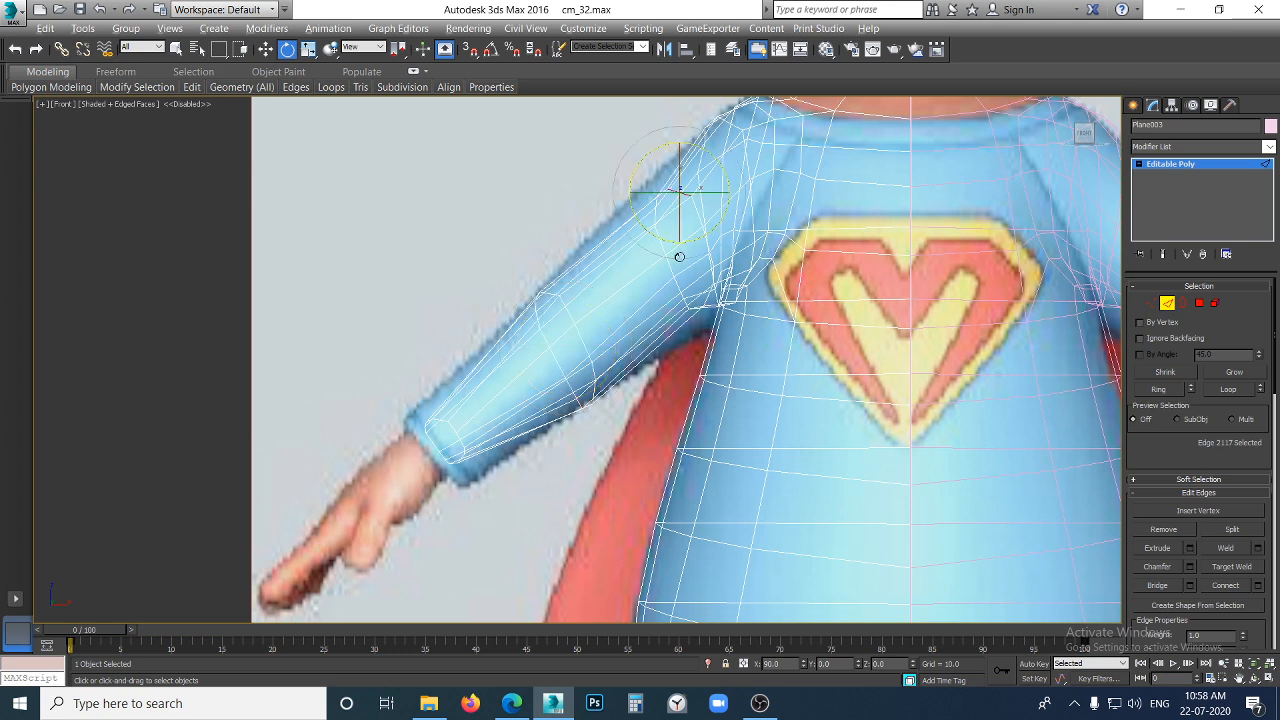
key(alt+l)
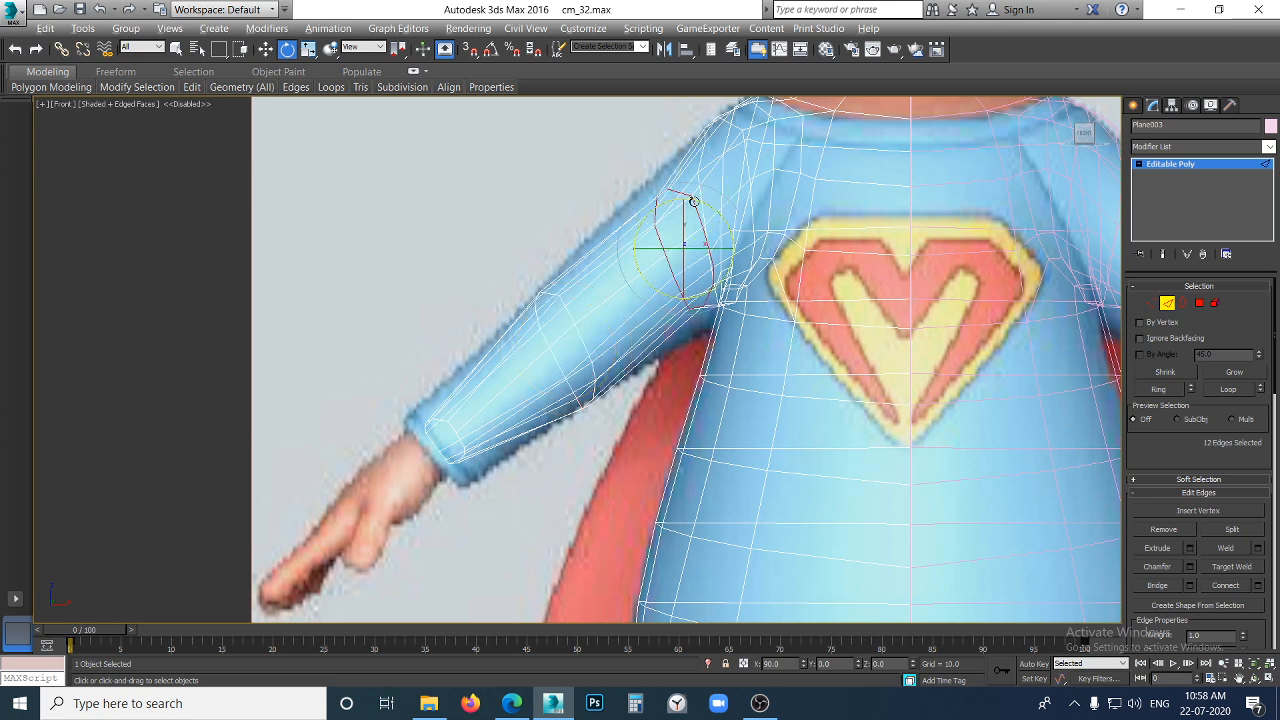
key(r)
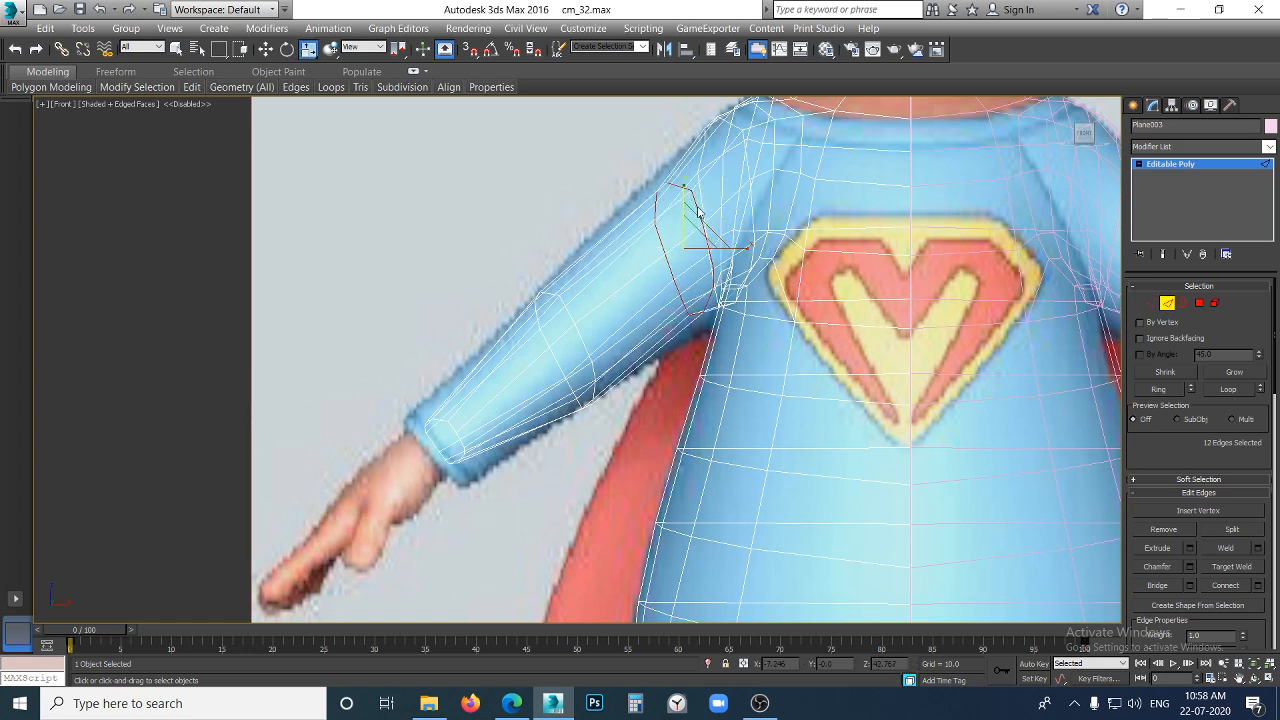
key(e)
drag(704, 208, 685, 248)
key(w)
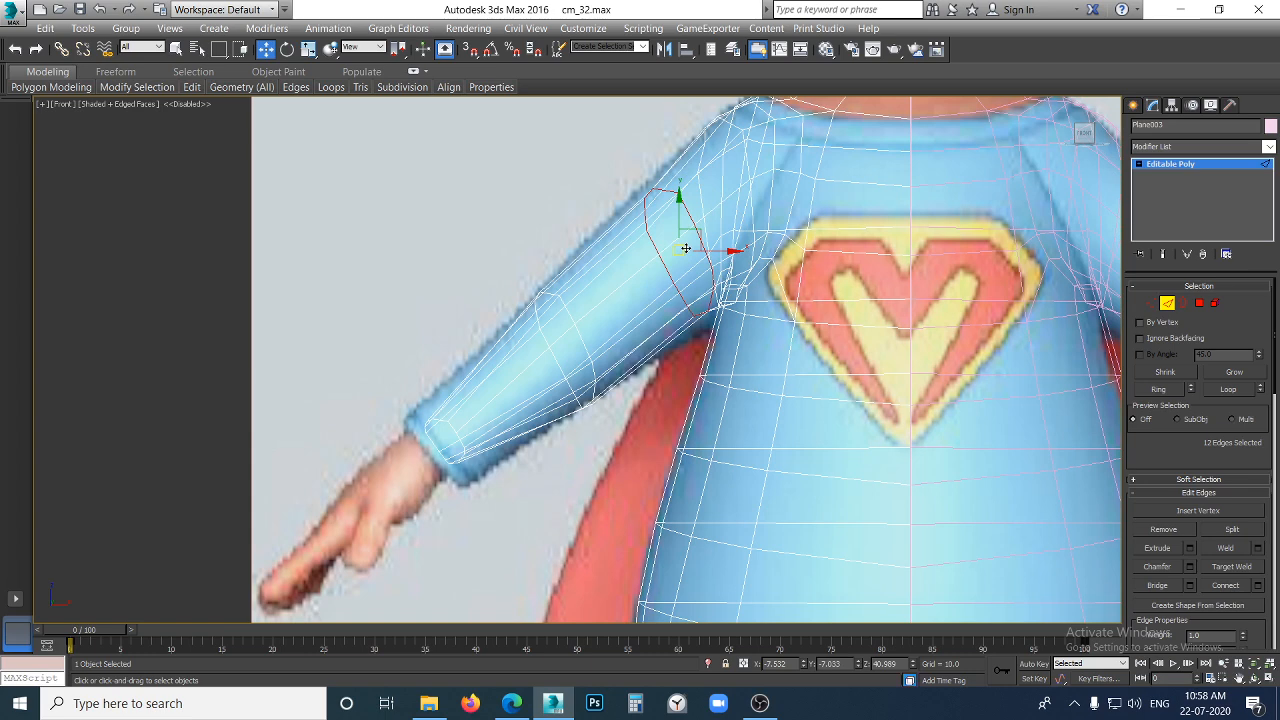
key(r)
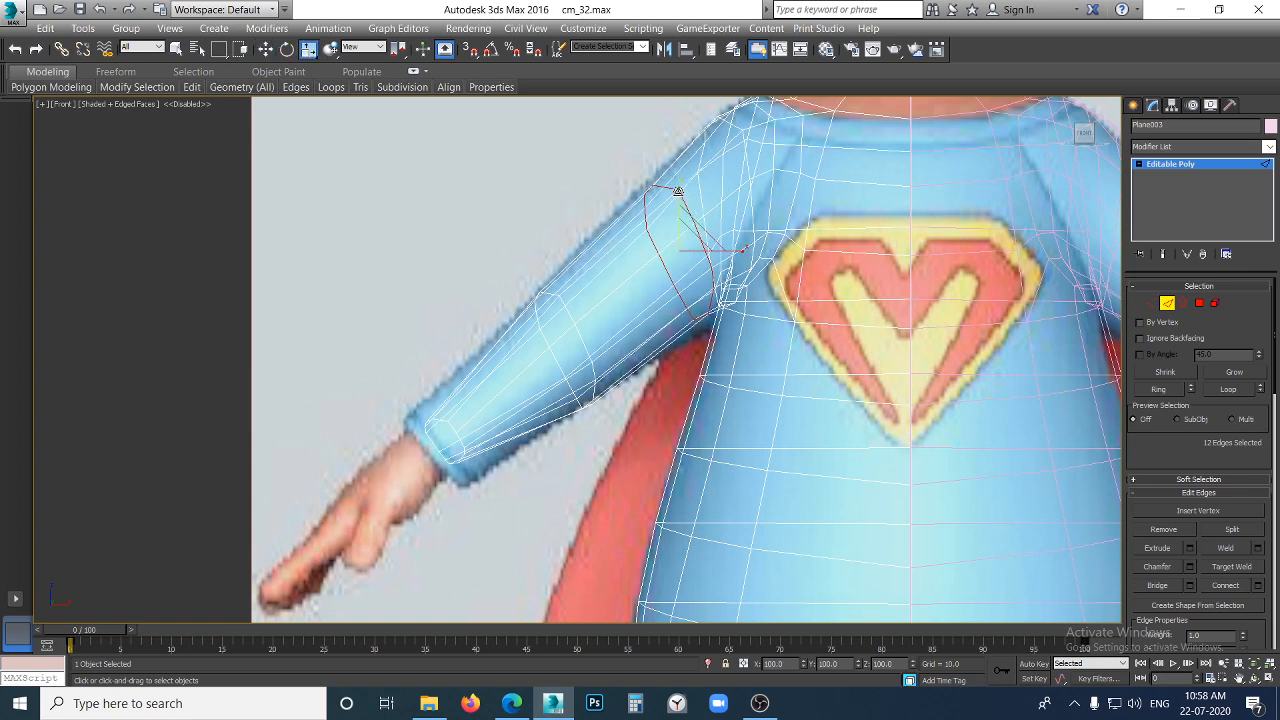
- Select the mid-sleeve edge loop and move it up along the arm toward the shoulder
click(586, 334)
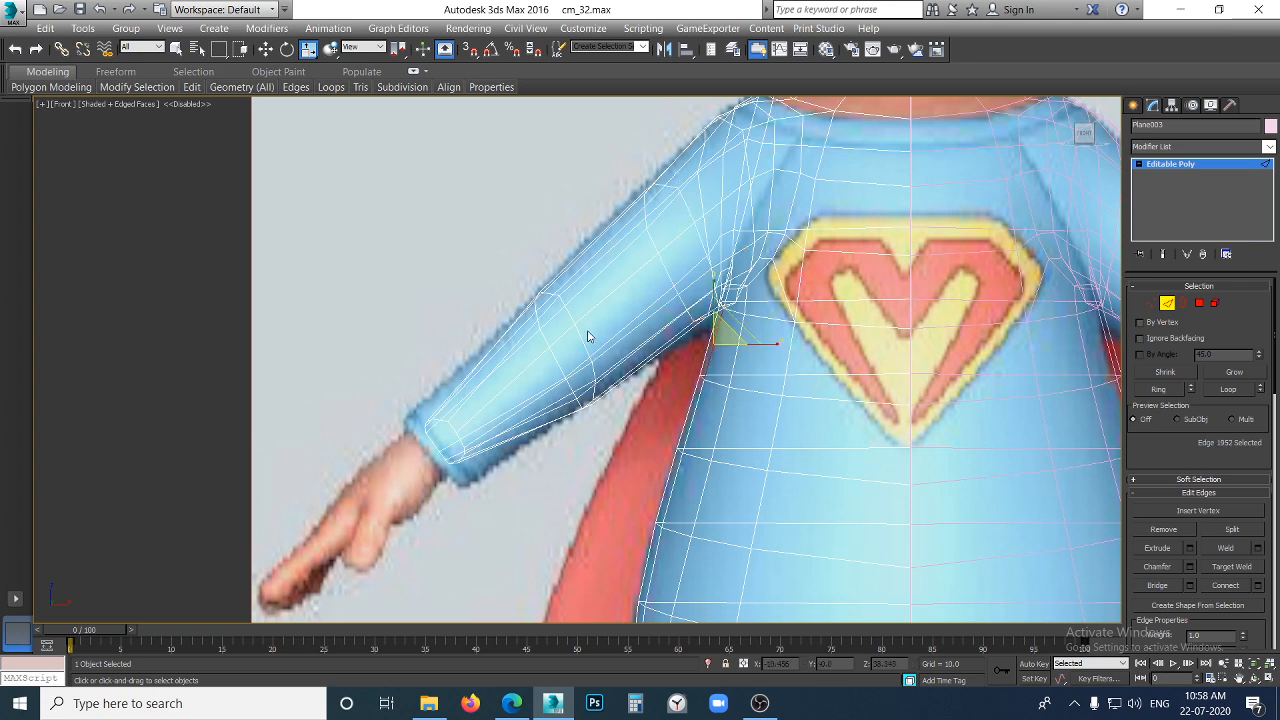
double_click(594, 356)
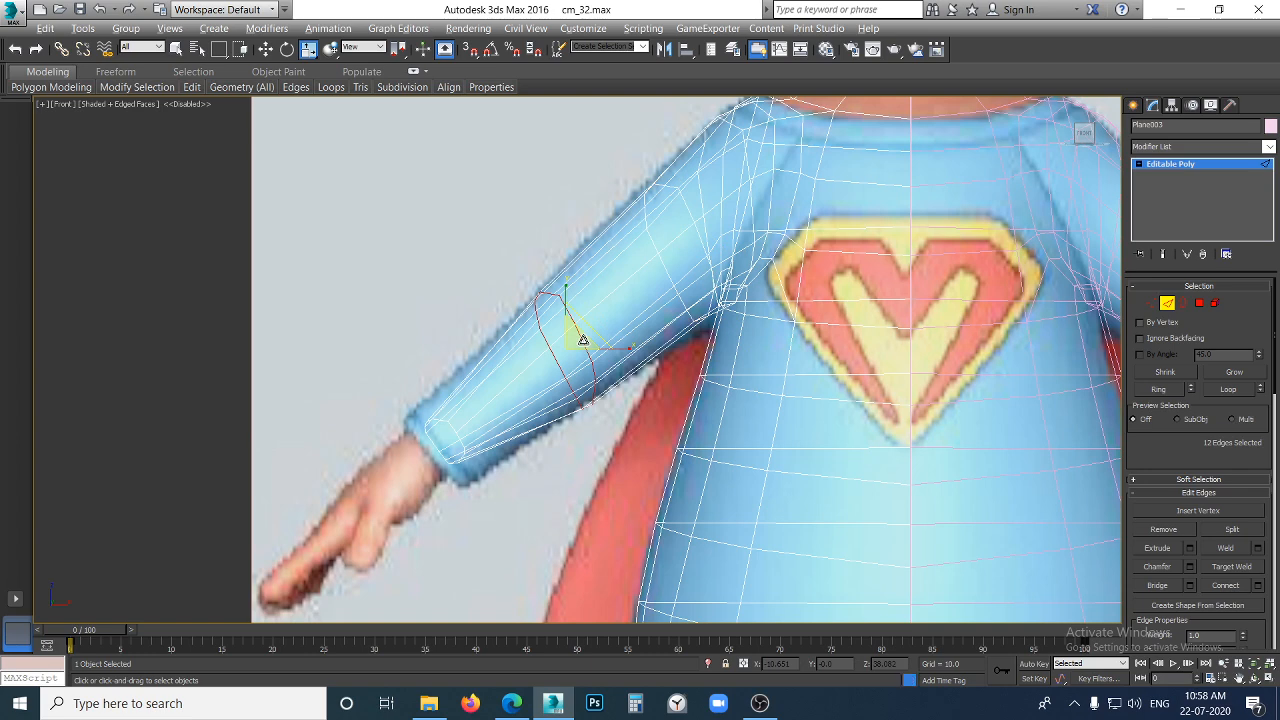
key(w)
drag(569, 347, 588, 324)
- Stretch the cuff edge loop vertically to the reference cuff's width, rotate it to the cuff's angle and move it onto the cuff's end
click(453, 434)
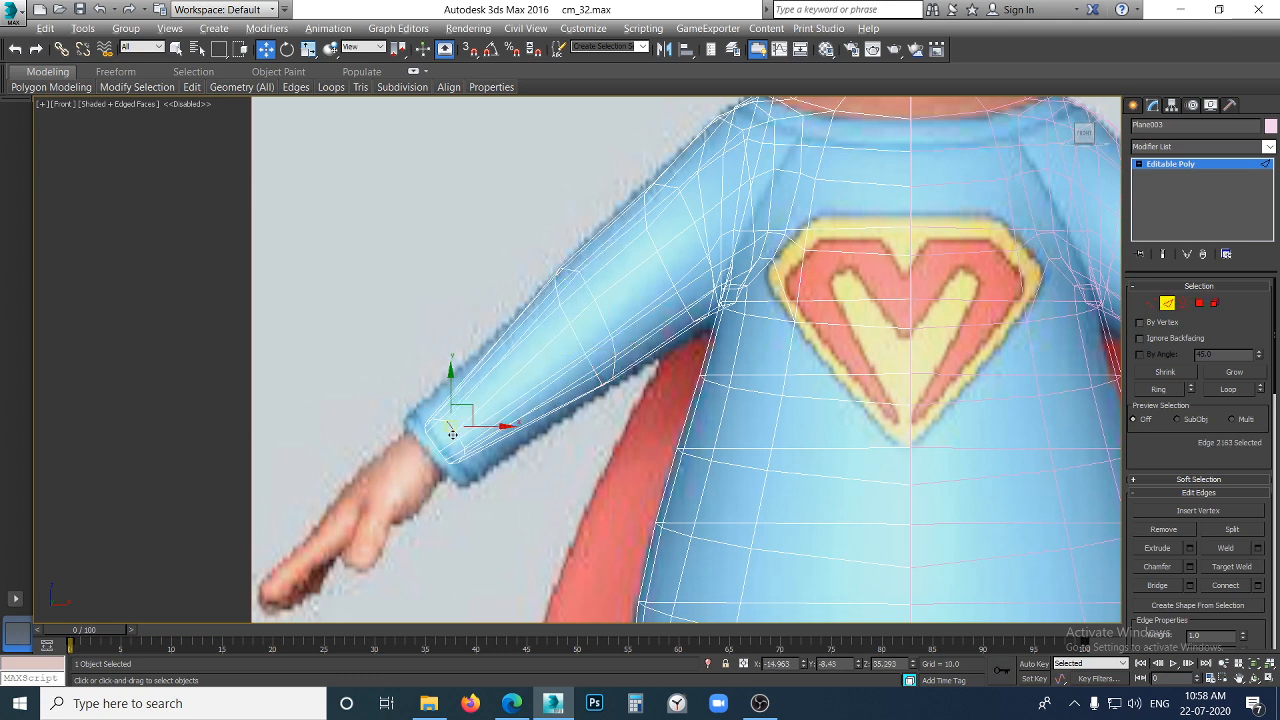
double_click(453, 434)
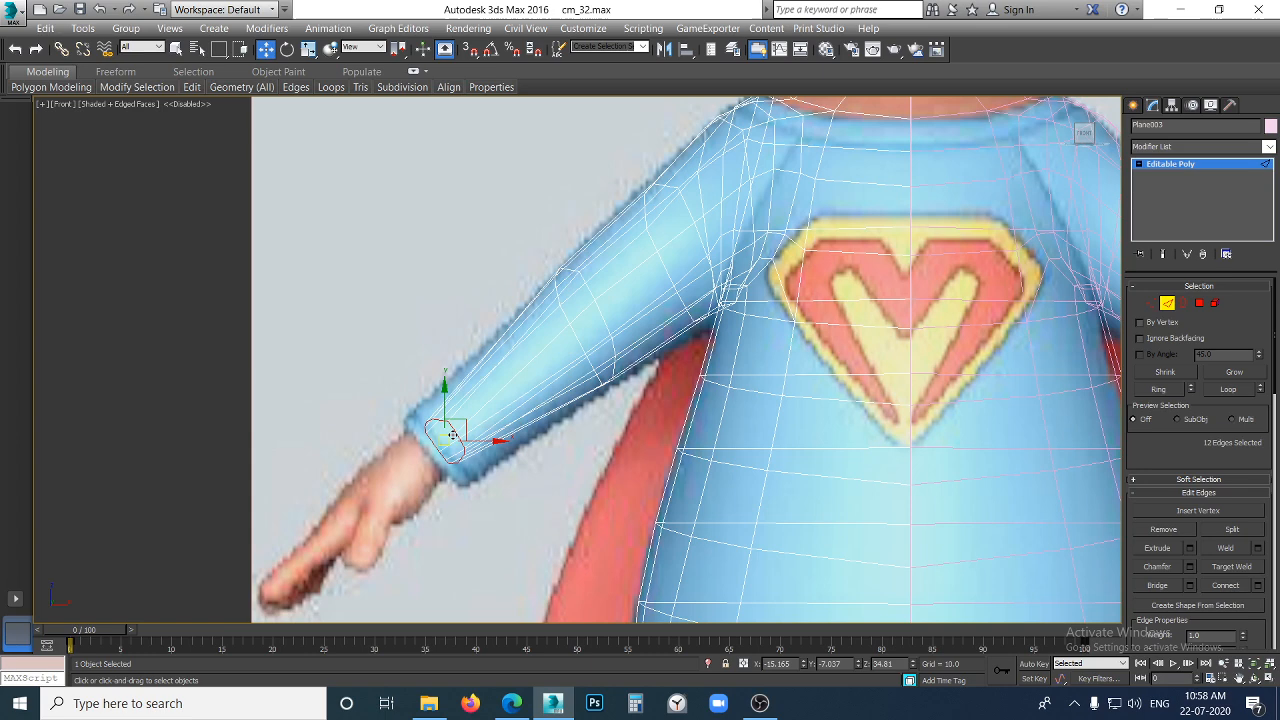
key(r)
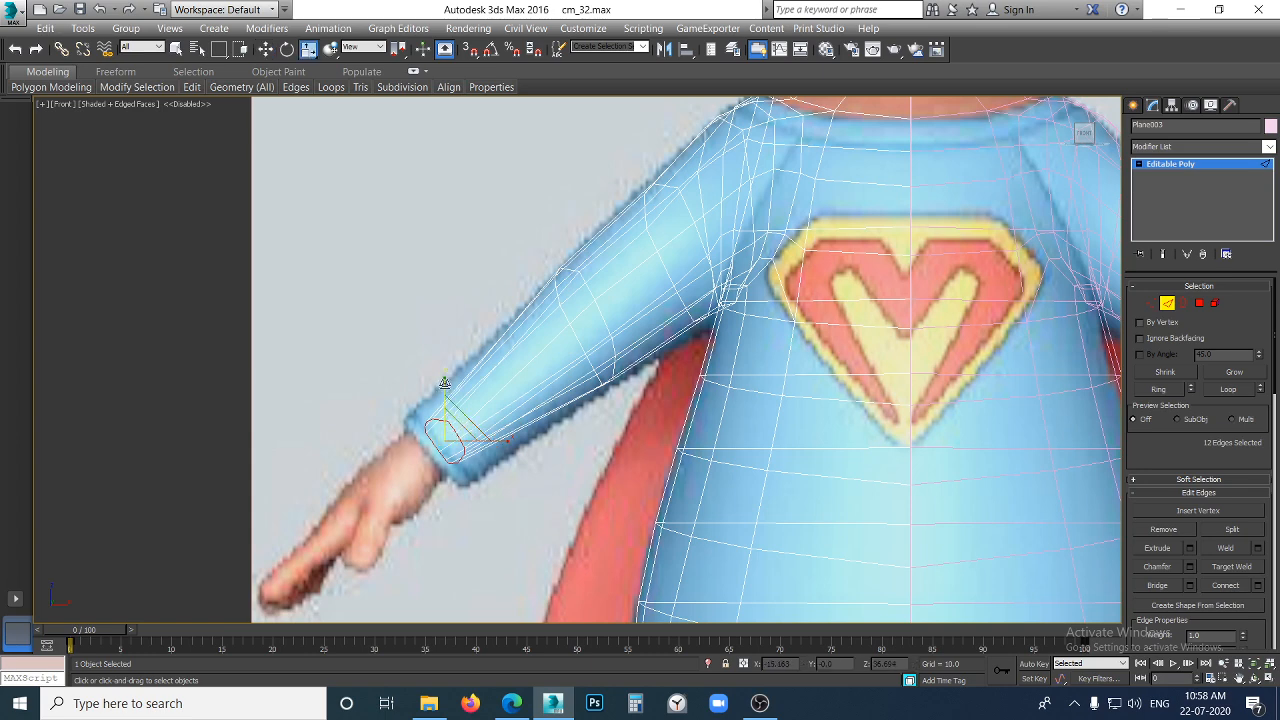
drag(444, 383, 436, 336)
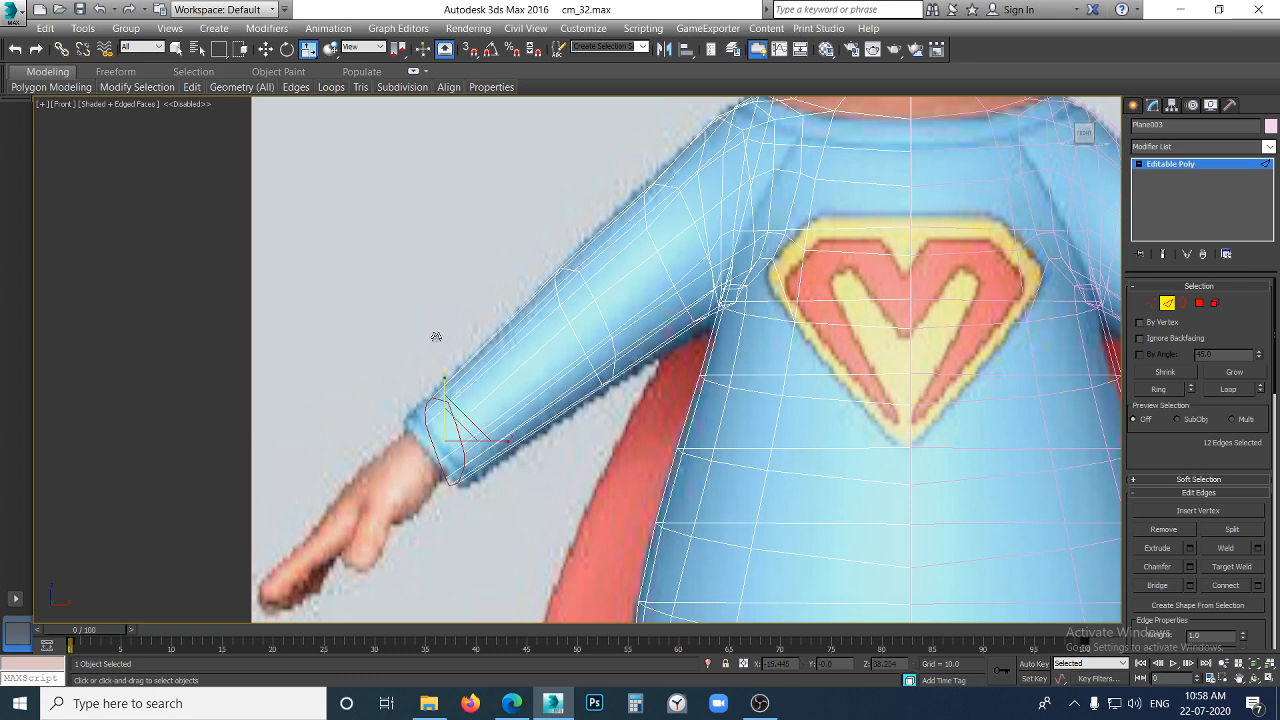
key(e)
drag(450, 392, 426, 398)
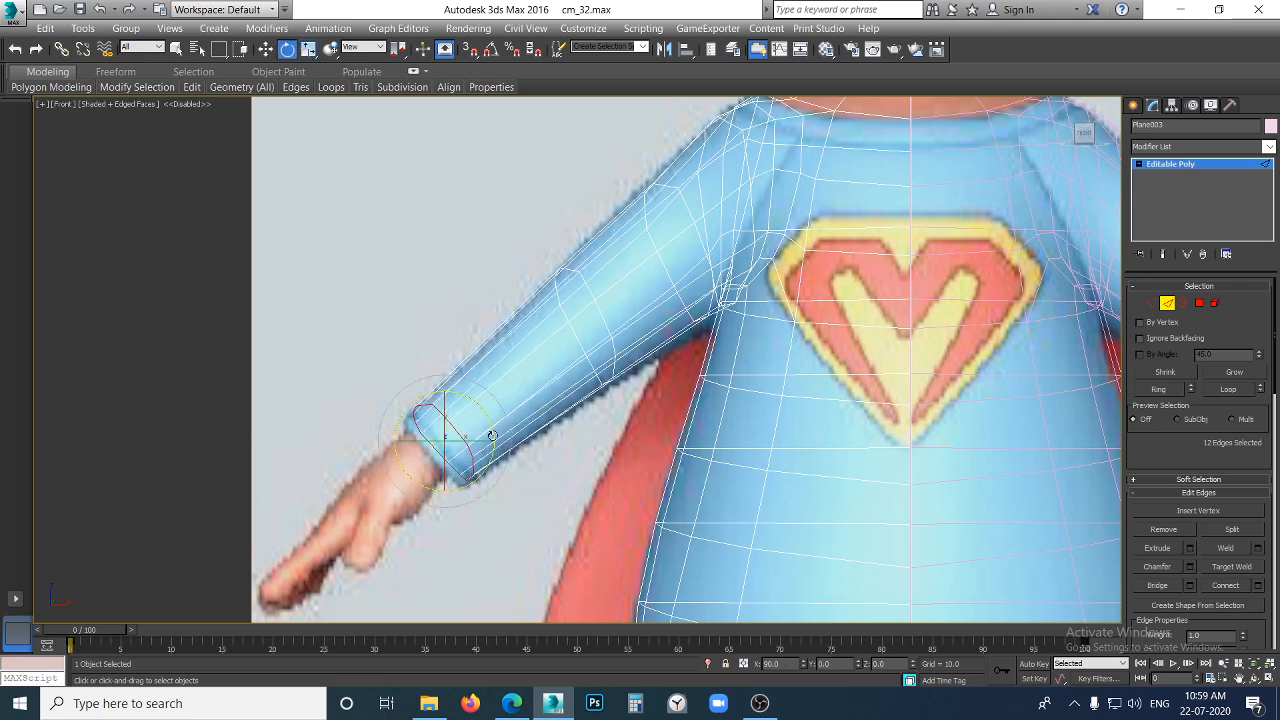
key(w)
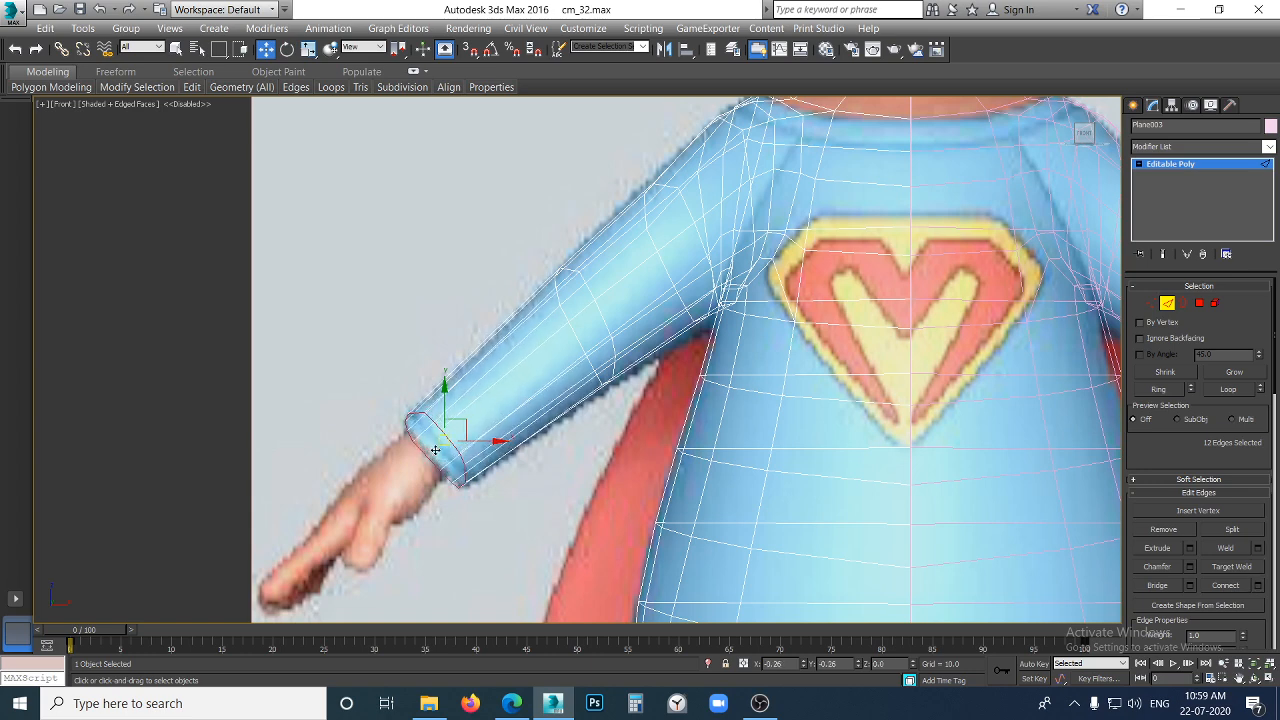
drag(435, 450, 427, 458)
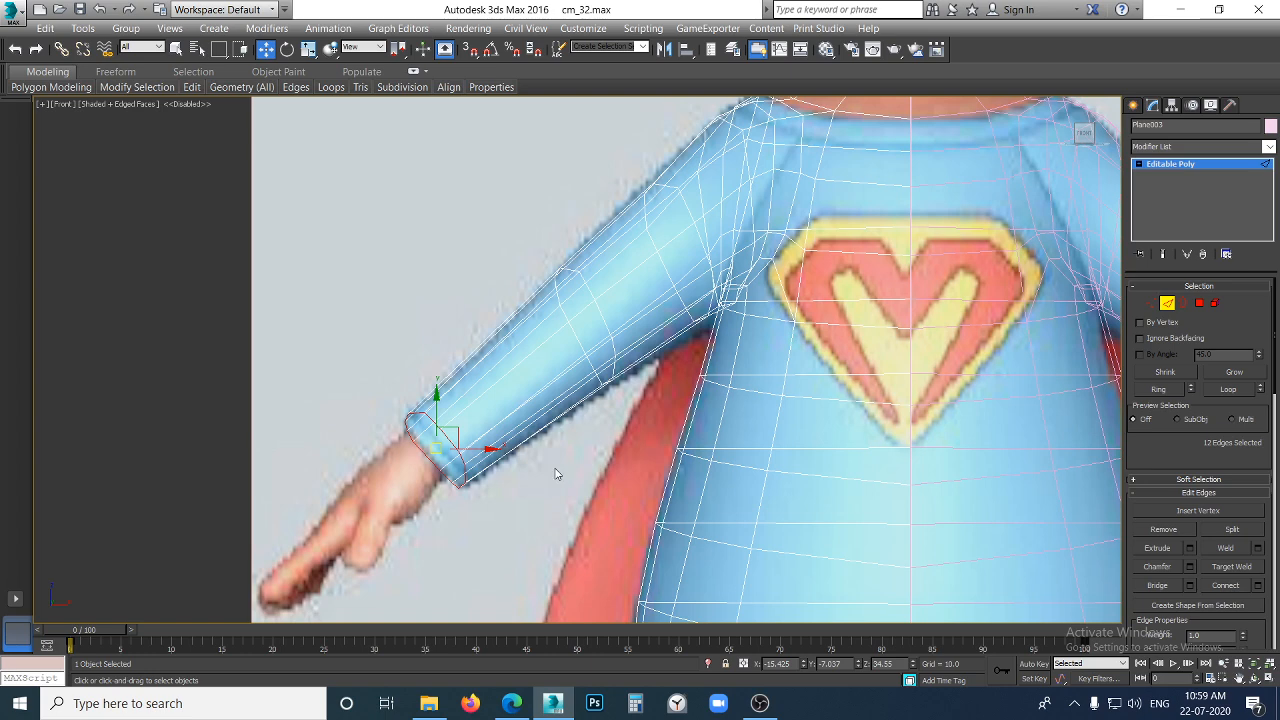
- Show the character's sleeve and torso in the left view and save the scene incrementally as cm_33.max
key(l)
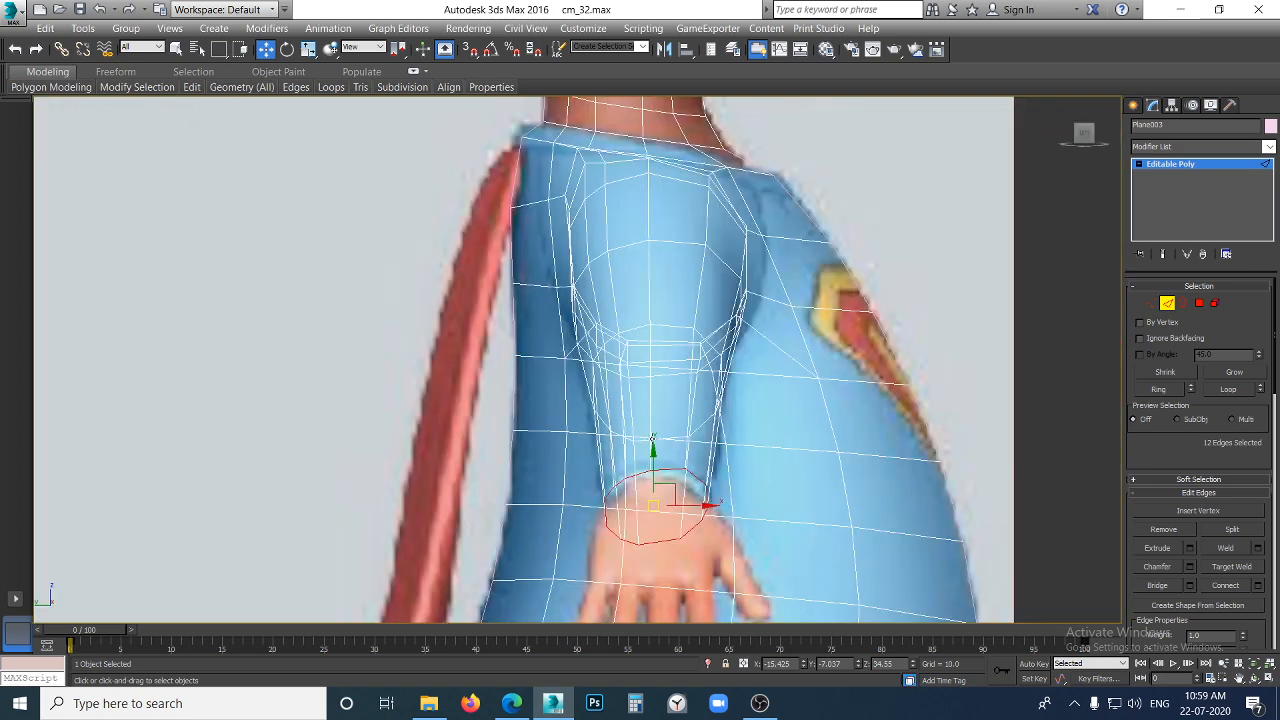
scroll(740, 470, down, 4)
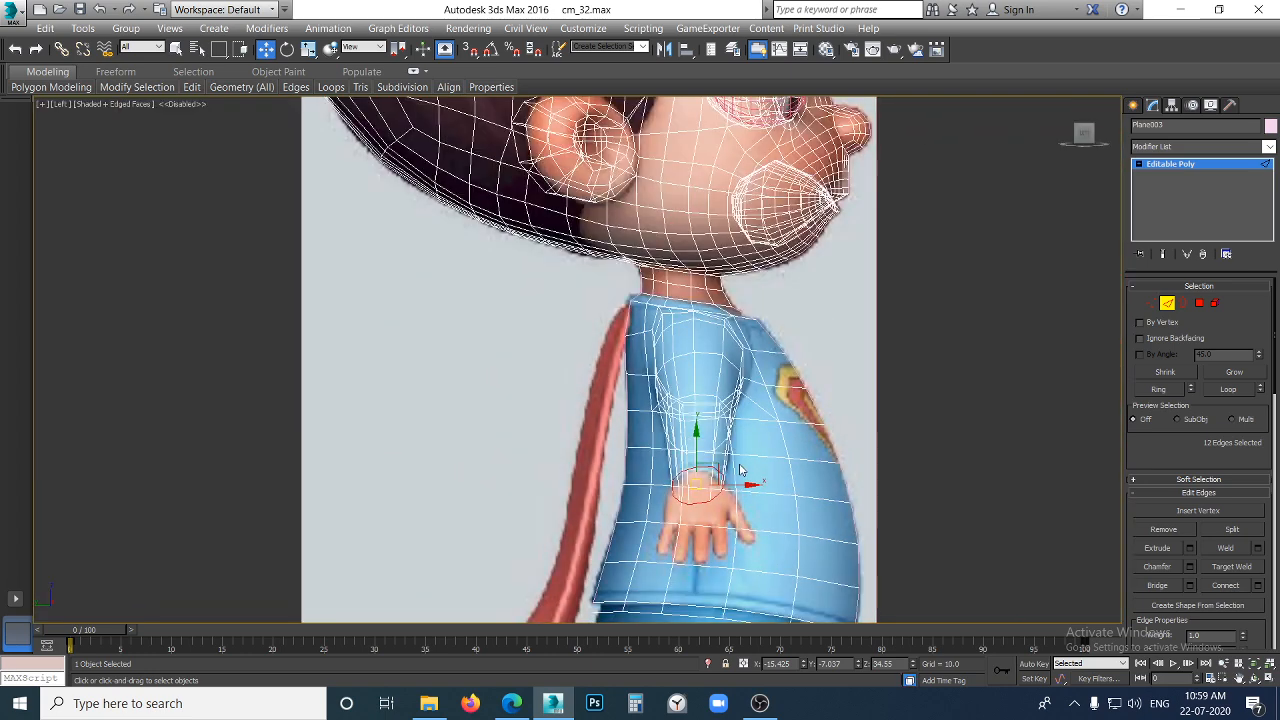
key(ctrl+s)
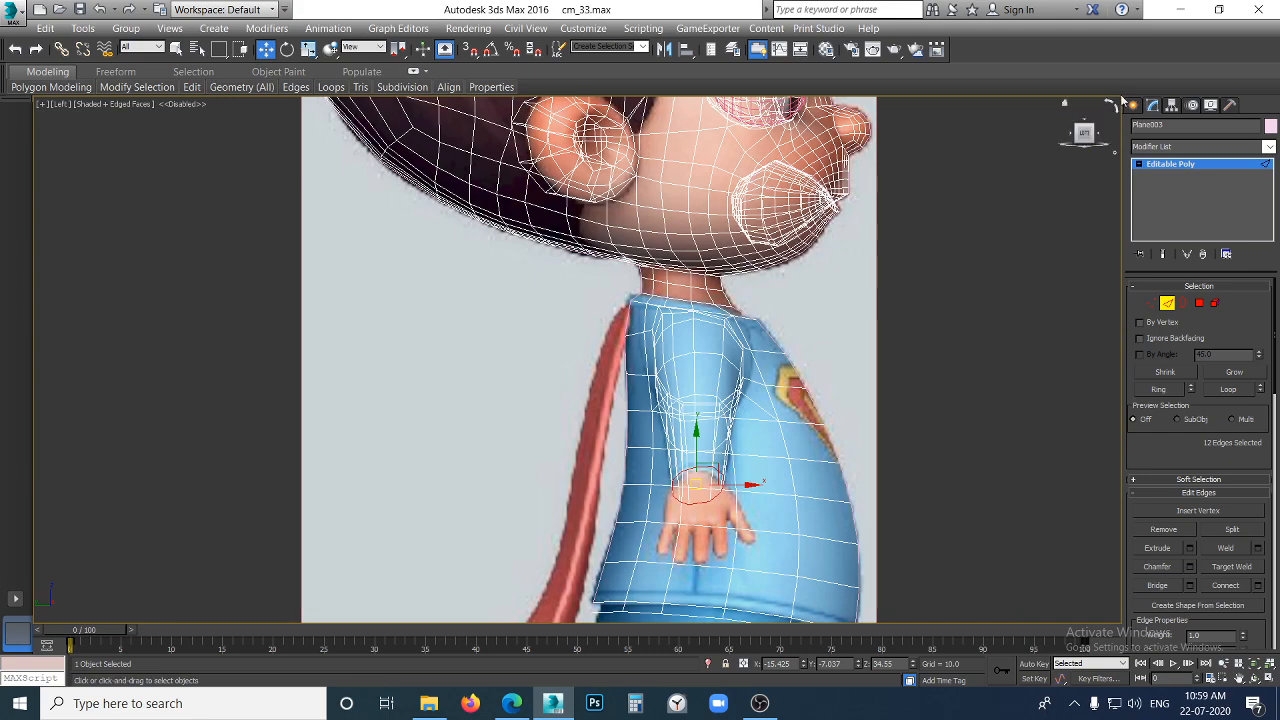
- Minimize 3ds Max, switch to the Google Meet call in the browser and turn on the microphone
click(1178, 11)
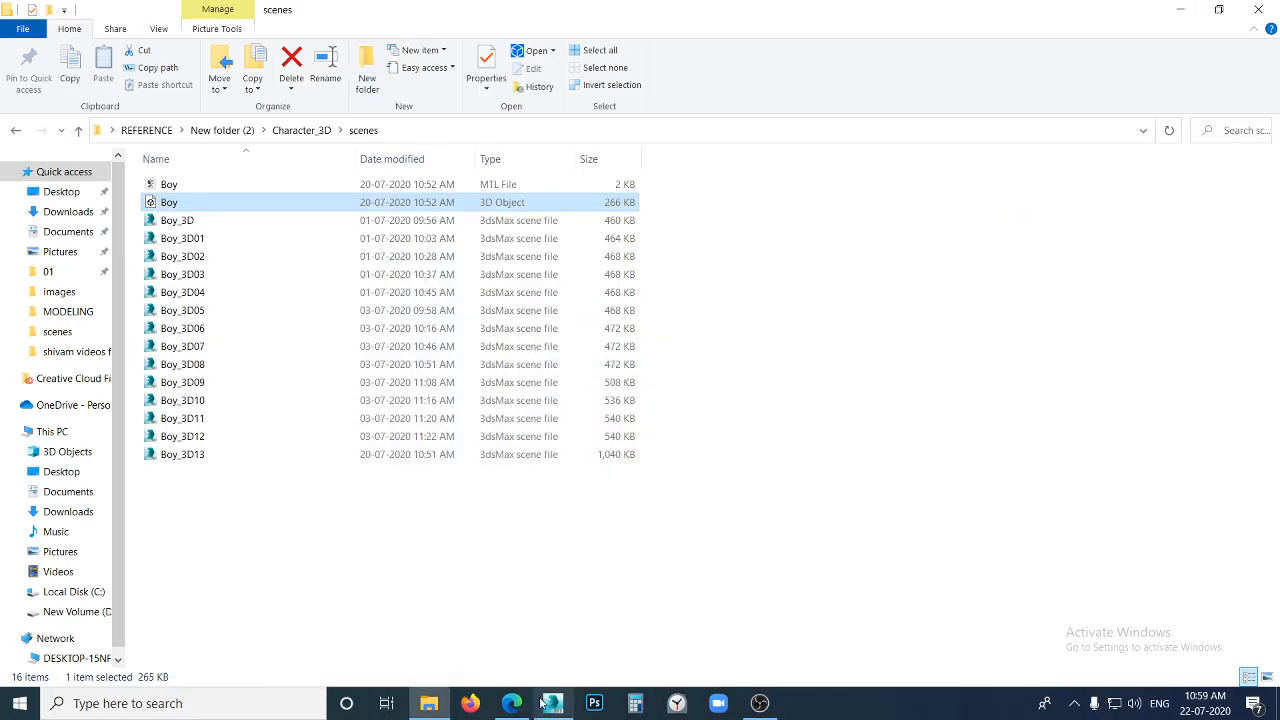
click(511, 703)
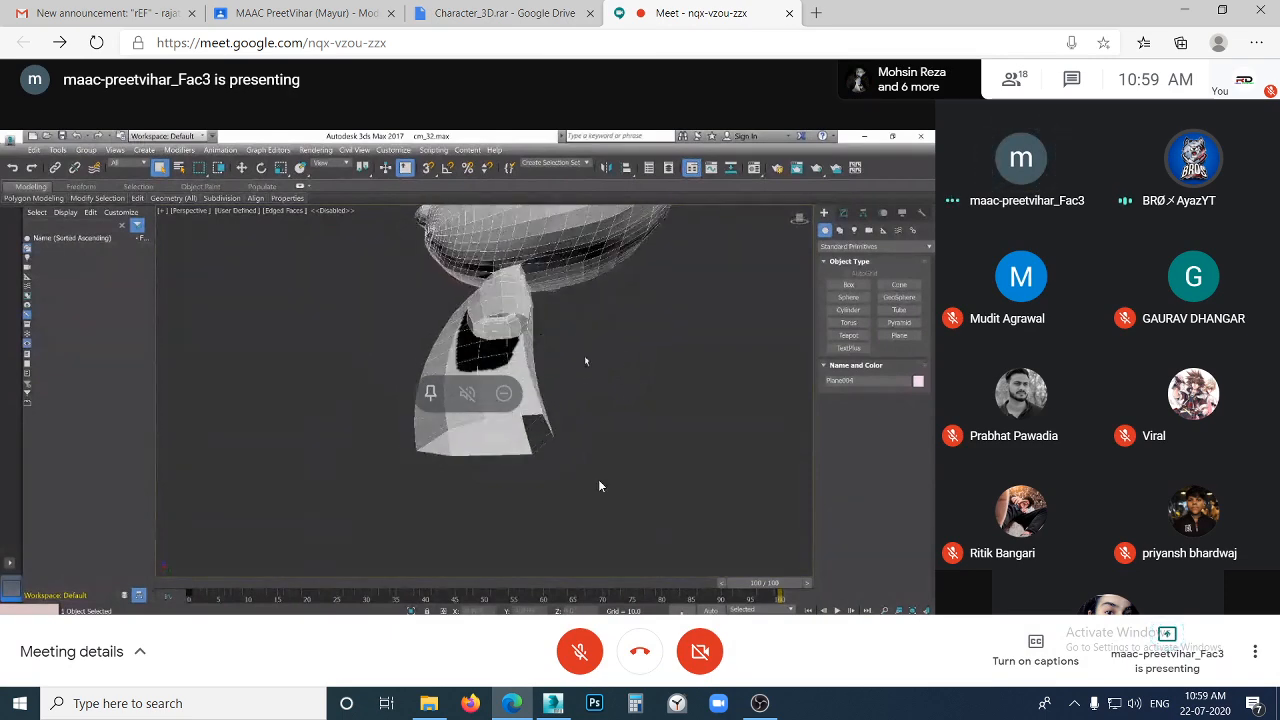
key(ctrl+d)
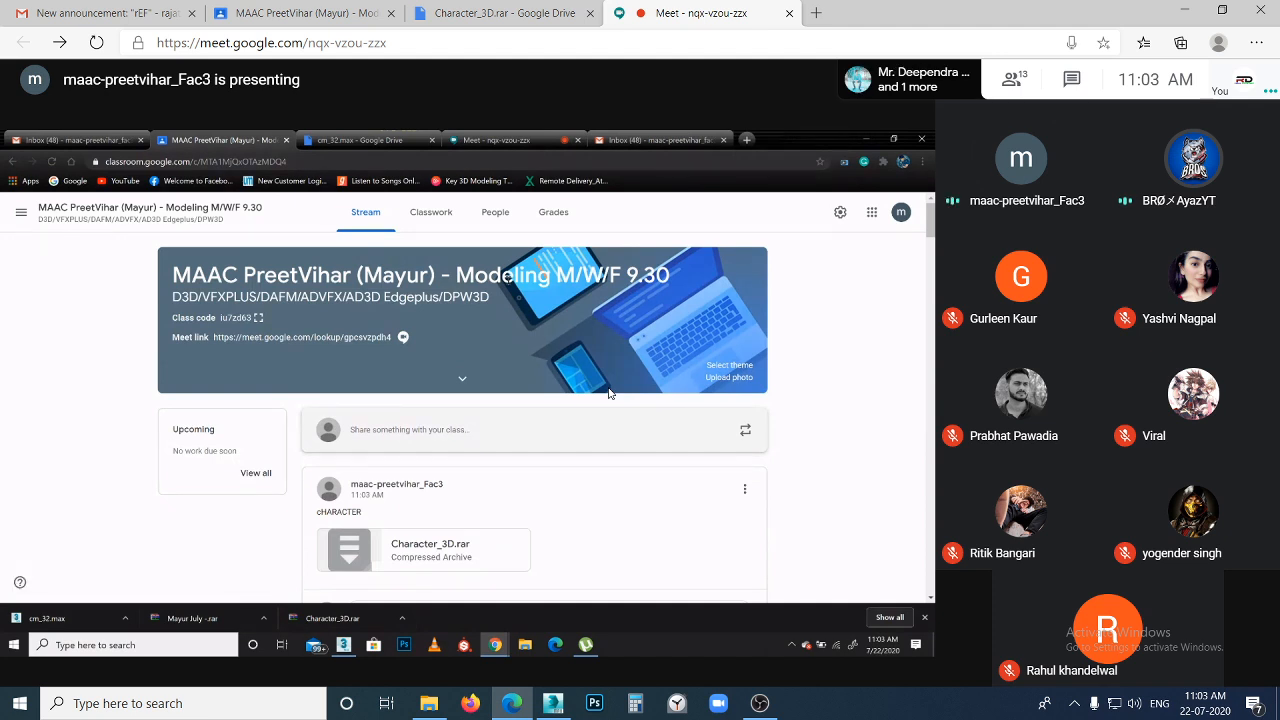
- View the shared Character_3D.rar file in Google Drive and reload the Modeling class's Google Classroom page
click(438, 10)
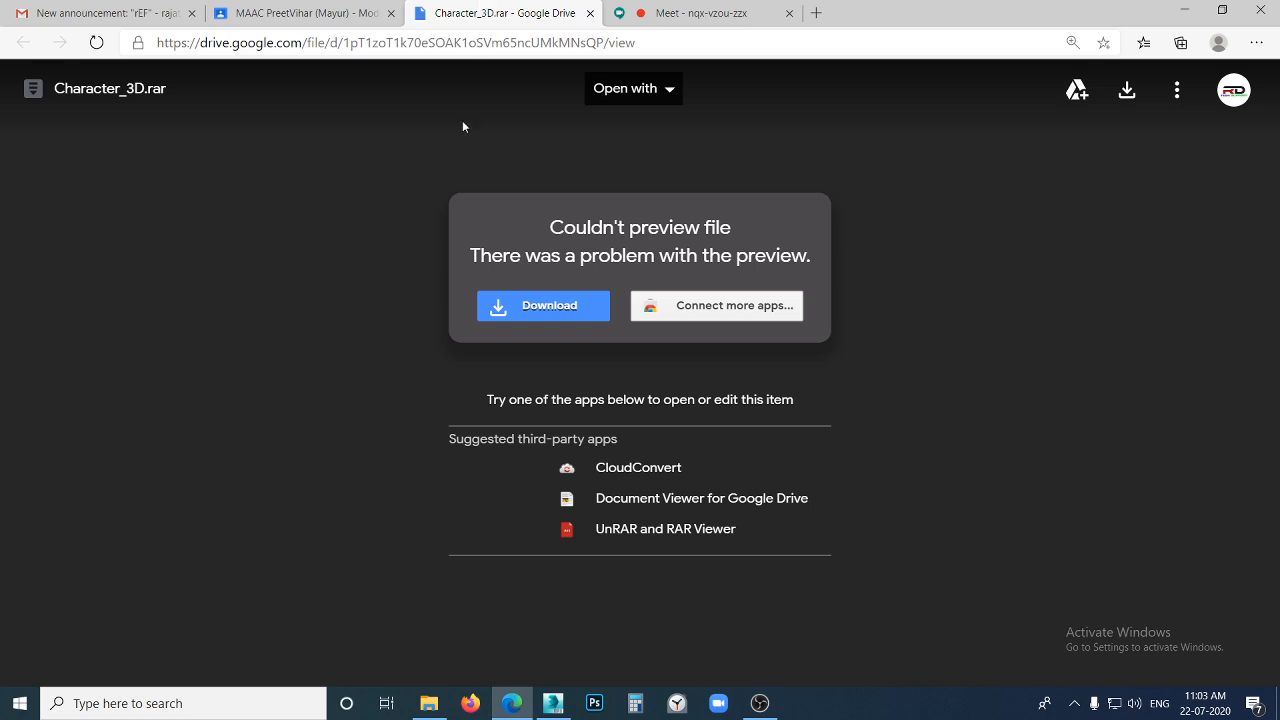
click(330, 12)
click(515, 12)
click(330, 12)
click(100, 43)
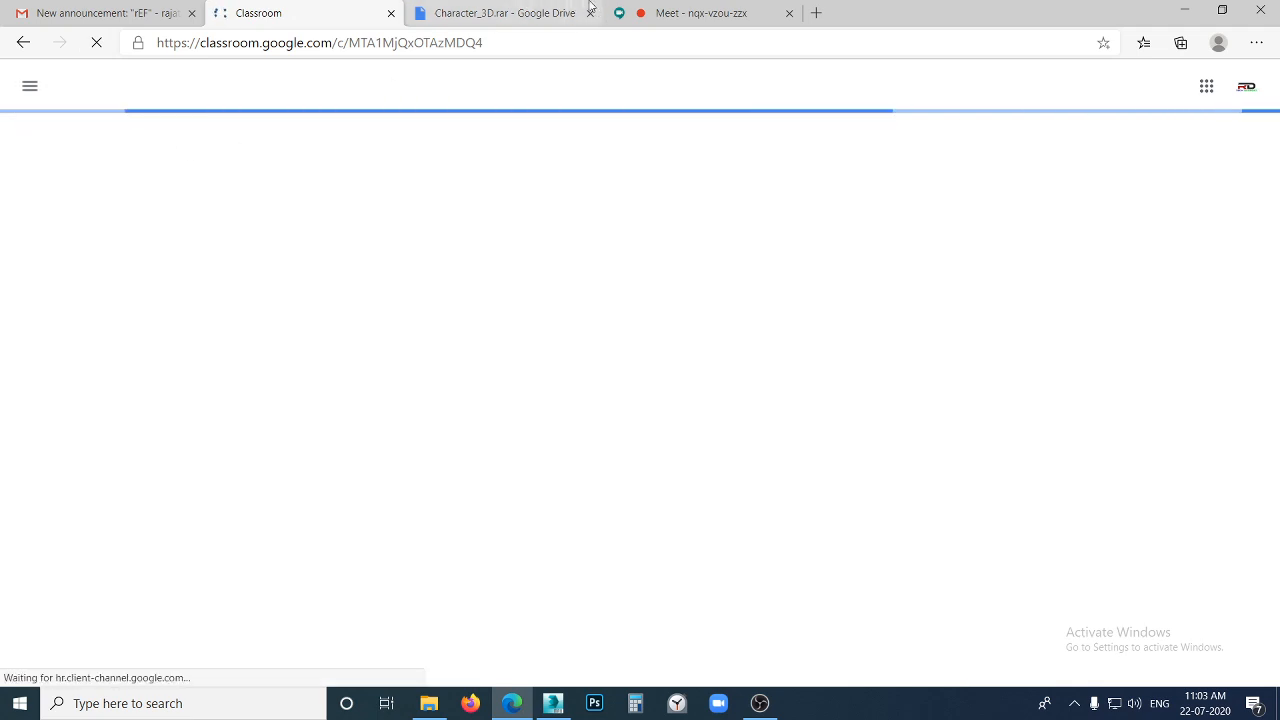
- Return to the Google Meet call and turn off the microphone
click(729, 18)
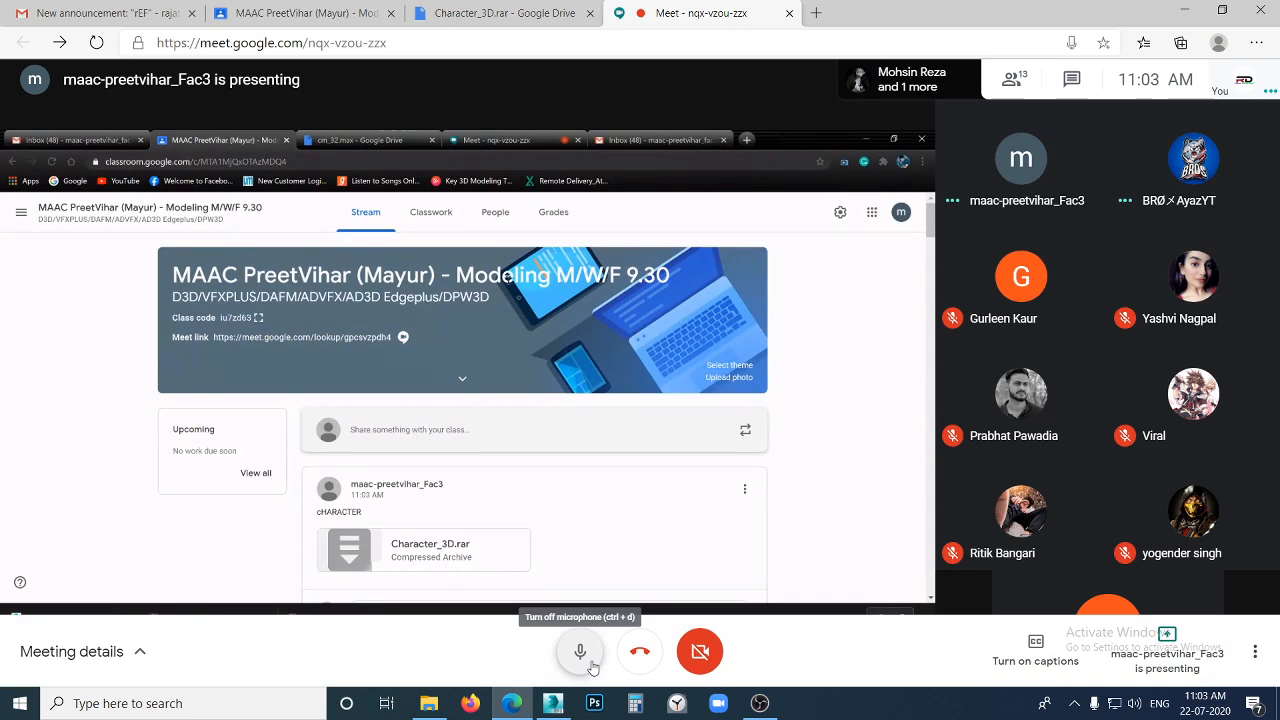
click(590, 662)
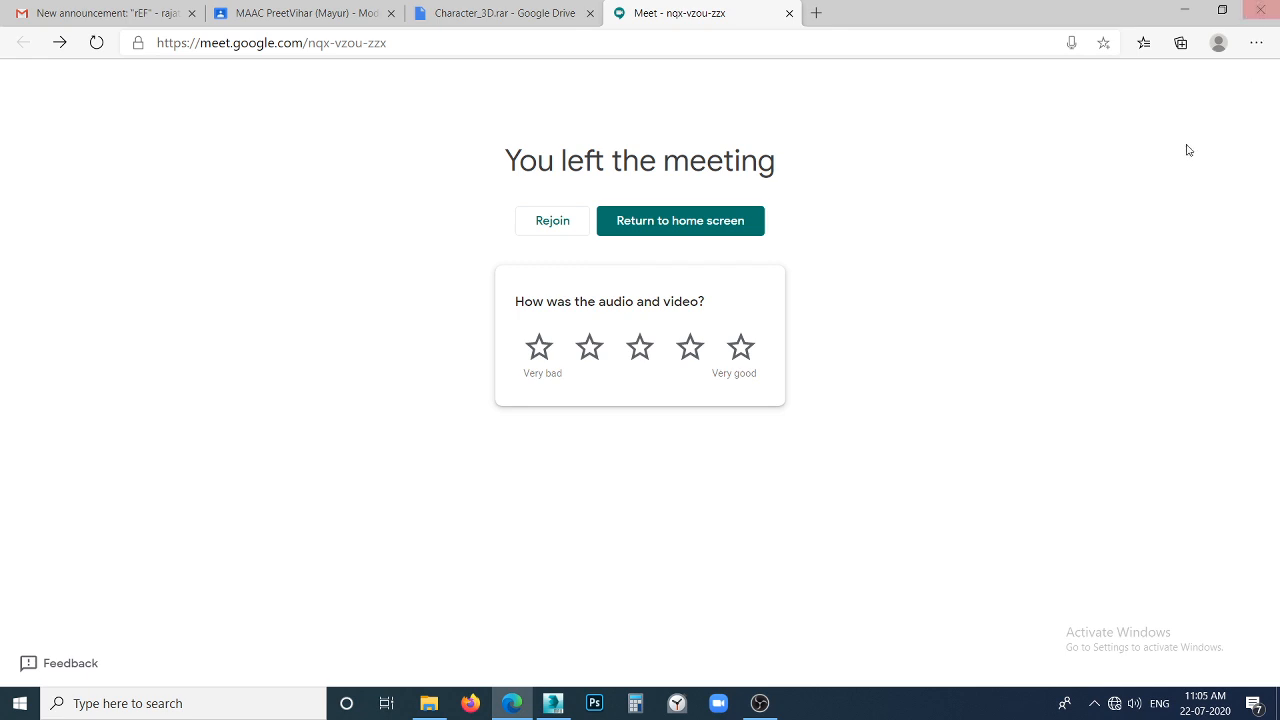
click(565, 712)
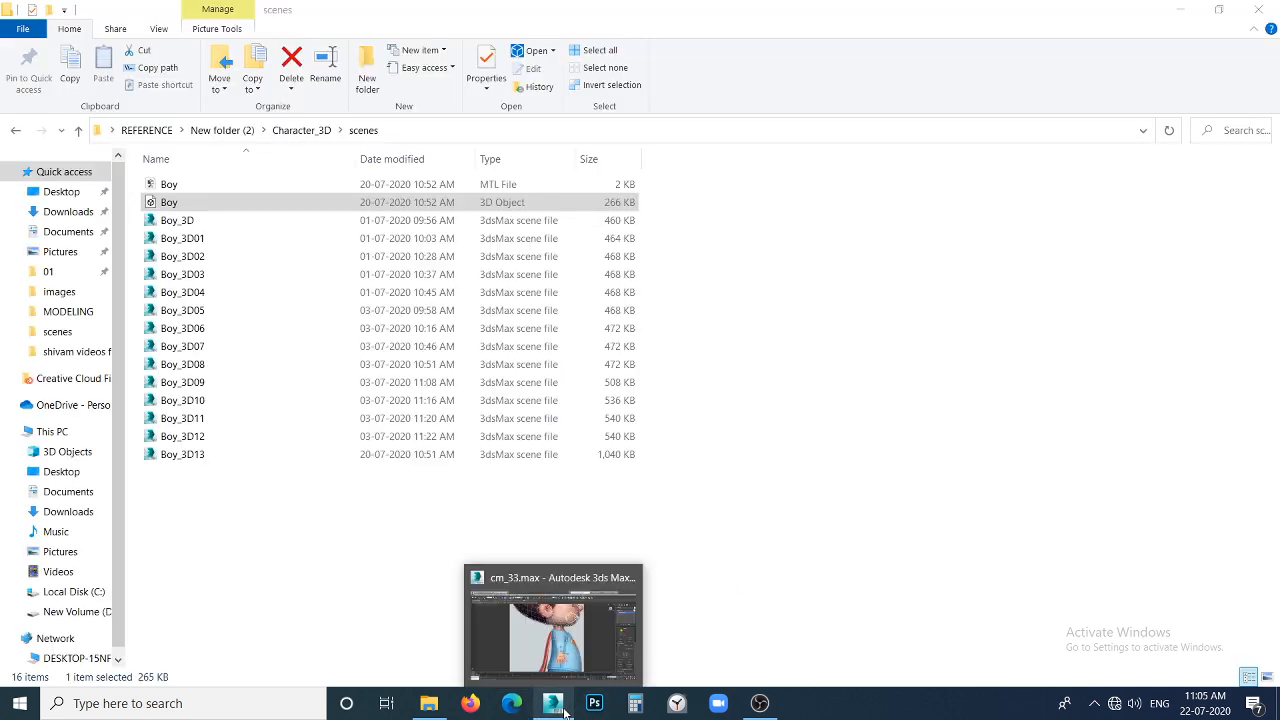
click(760, 703)
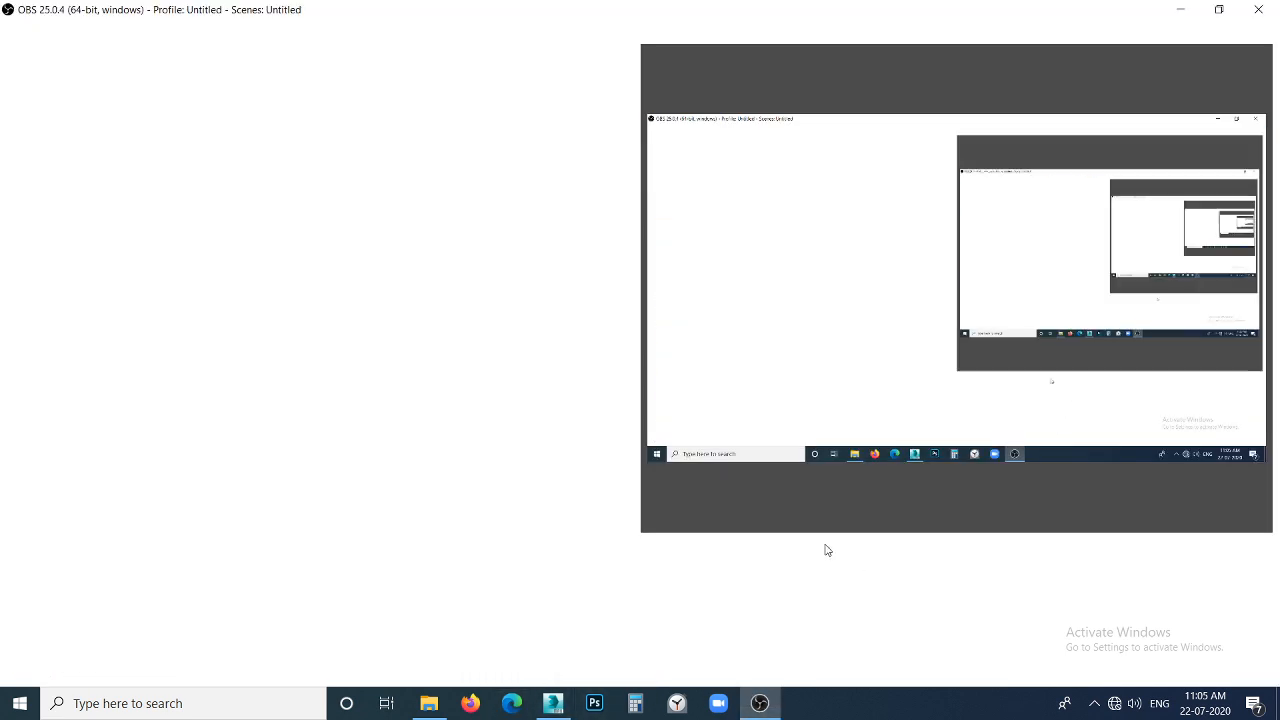